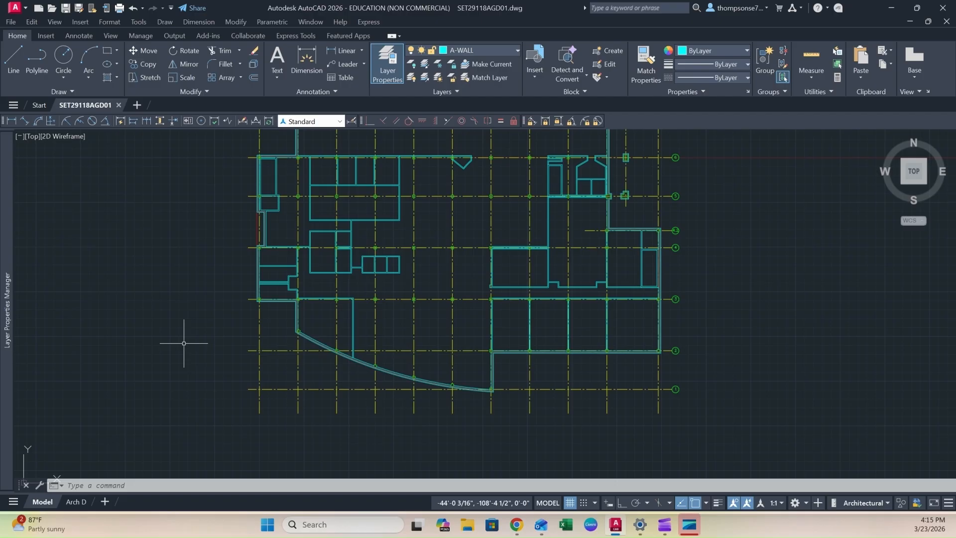
- Display the tool palettes and show the Architectural block samples
scroll(416, 196, "up", 6)
scroll(435, 177, "down", 3)
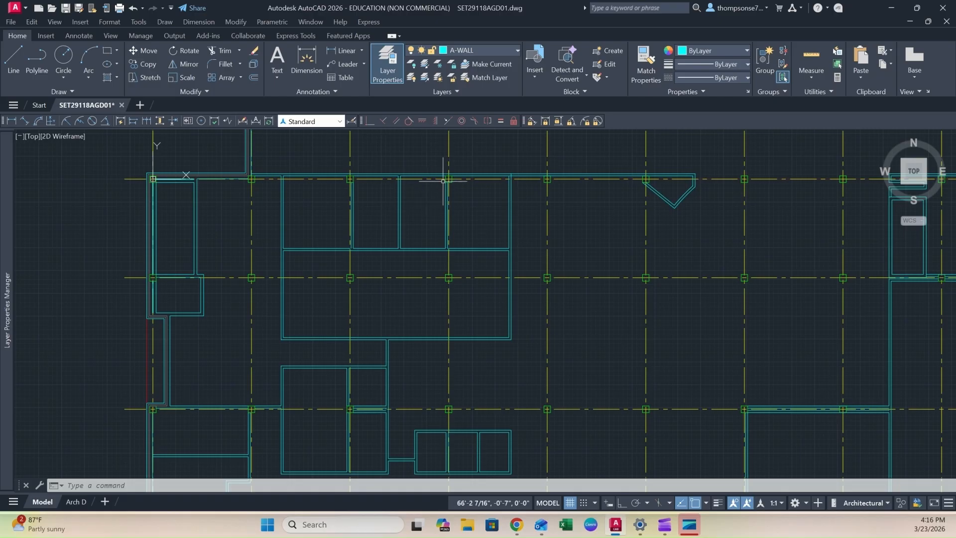
left_click(139, 21)
mouse_move(198, 48)
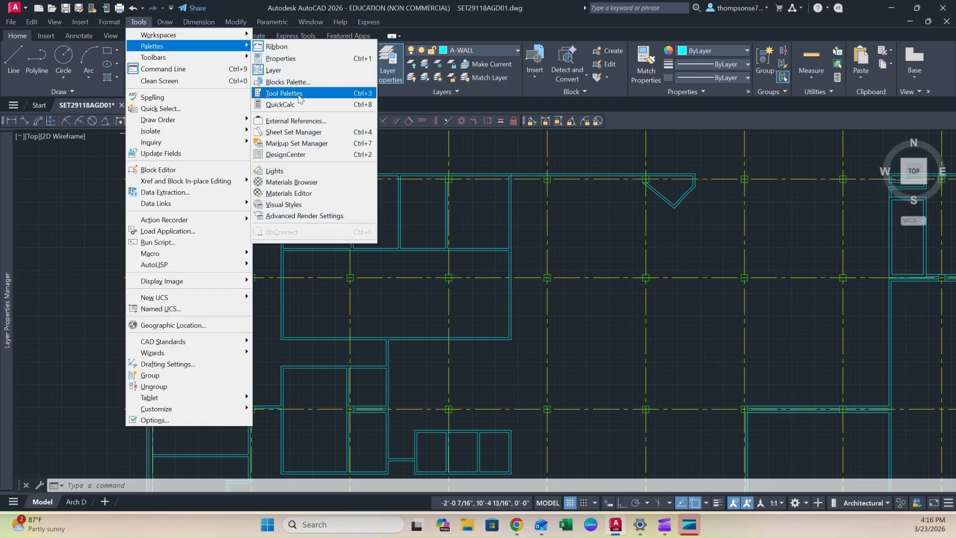
left_click(339, 95)
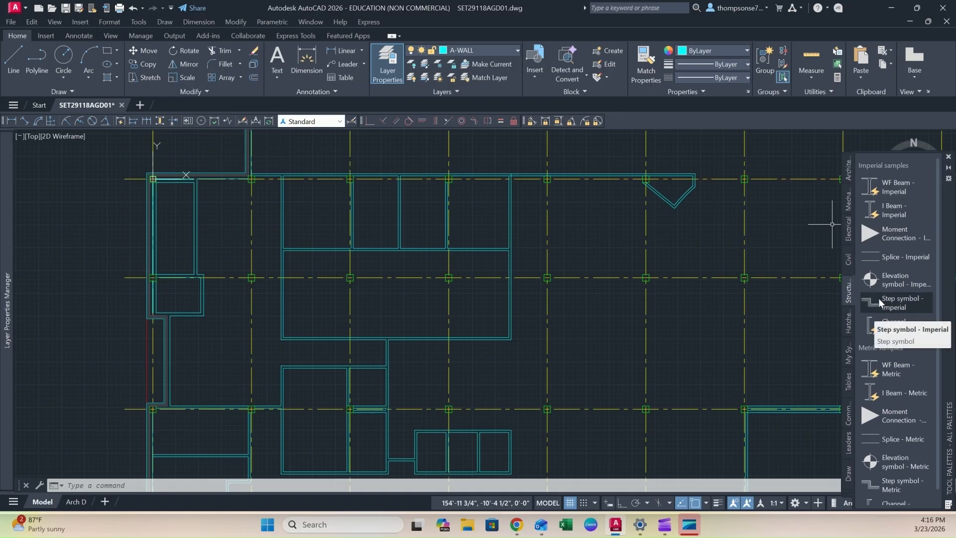
left_click(849, 175)
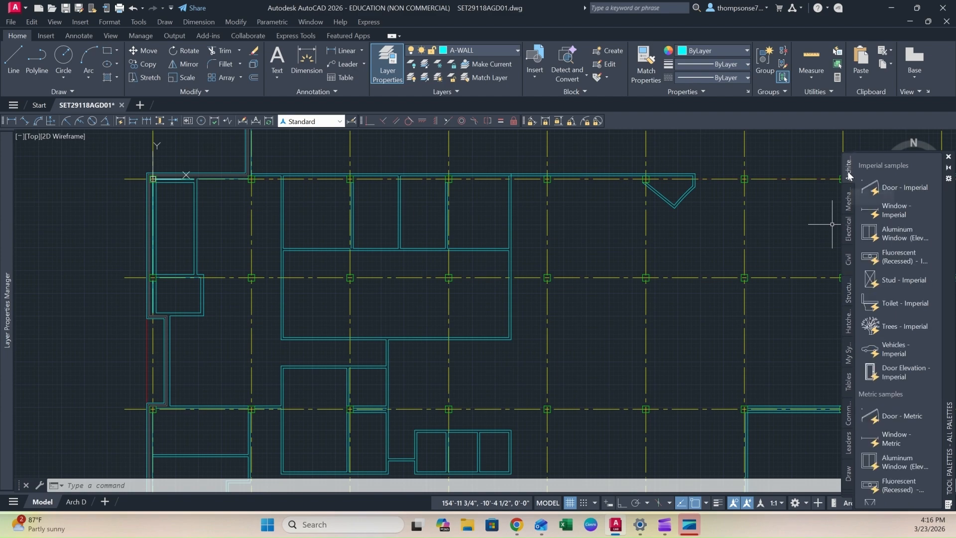
- Insert the Door - Imperial dynamic block in the open middle of the large room below the row of small rooms
left_click(900, 188)
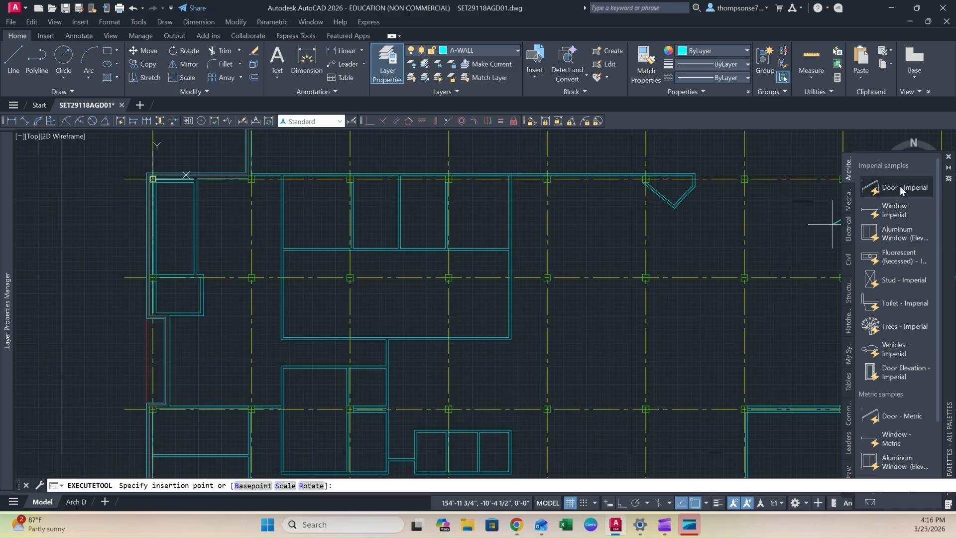
scroll(409, 310, "up", 4)
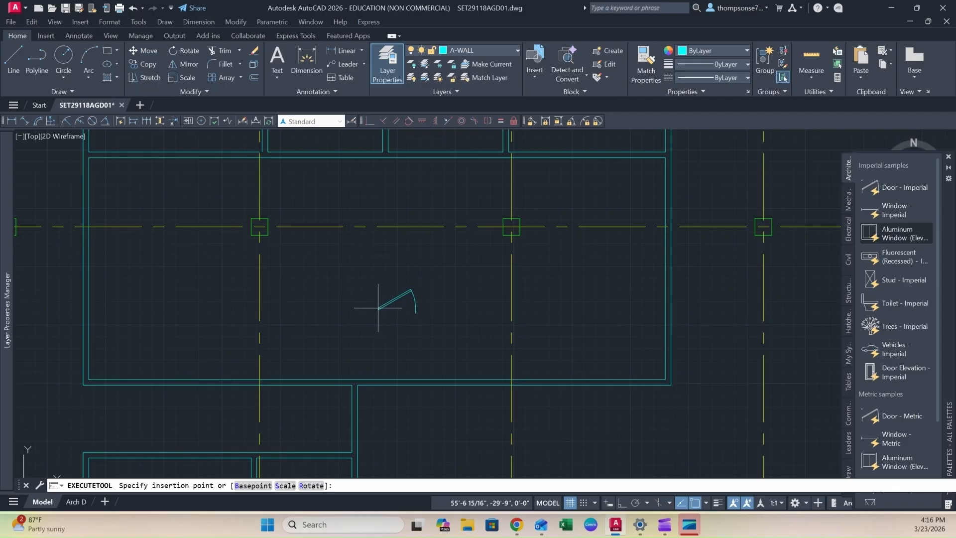
left_click(378, 308)
left_click(402, 308)
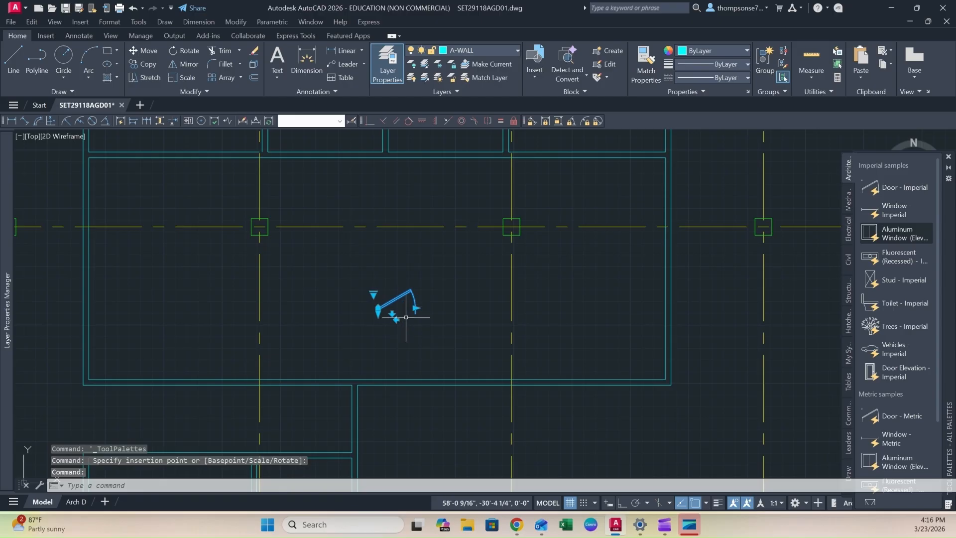
- Examine the inserted door block's opening-angle options and the stretch grip at its hinge-side jamb
scroll(403, 323, "up", 4)
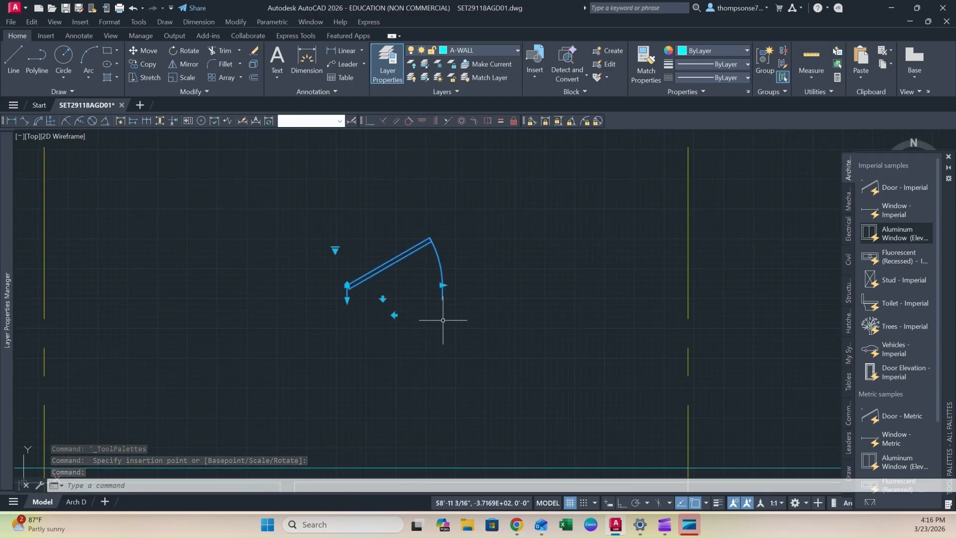
left_click(335, 250)
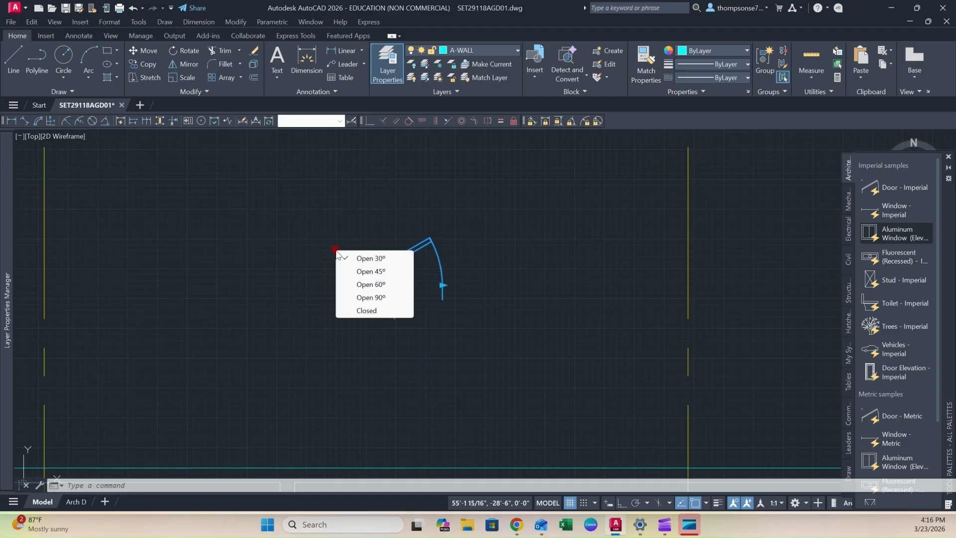
left_click(337, 254)
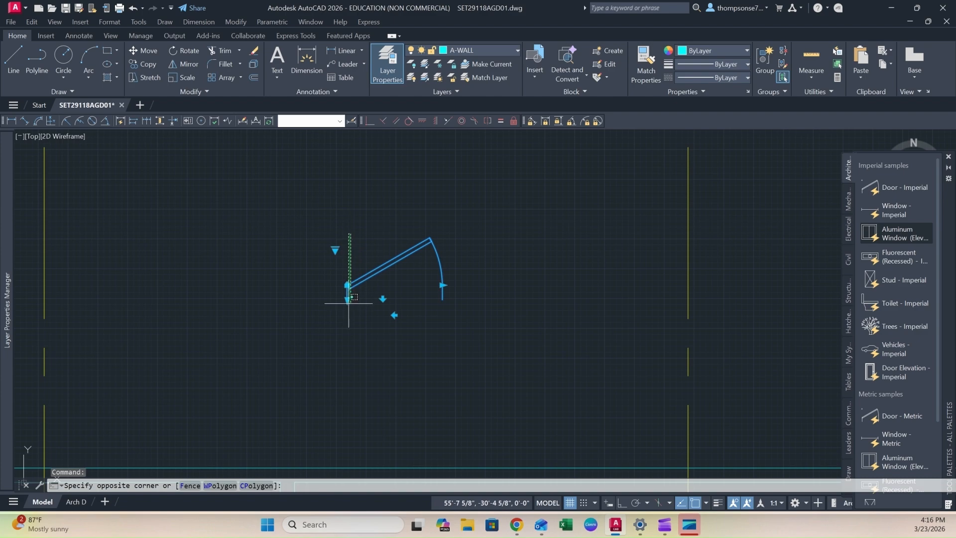
left_click(427, 206)
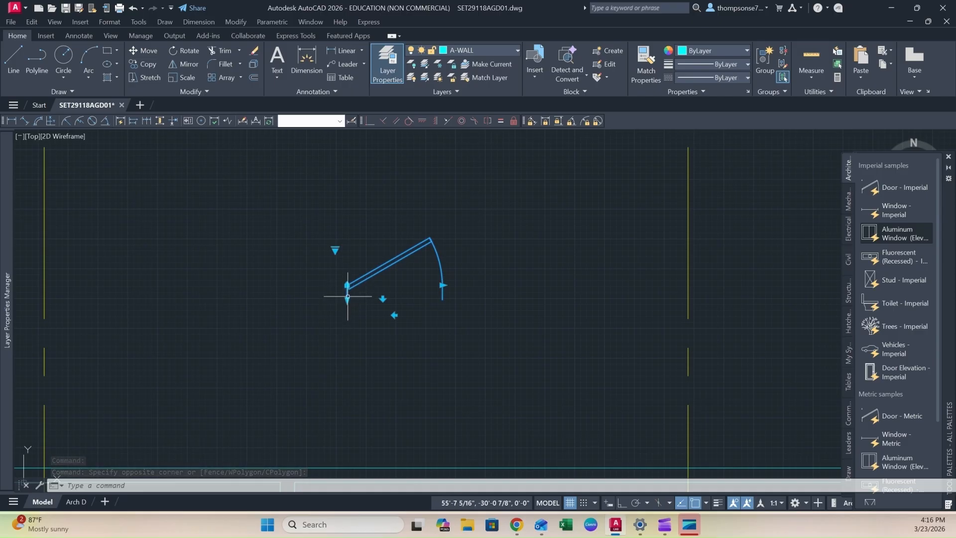
left_click(347, 298)
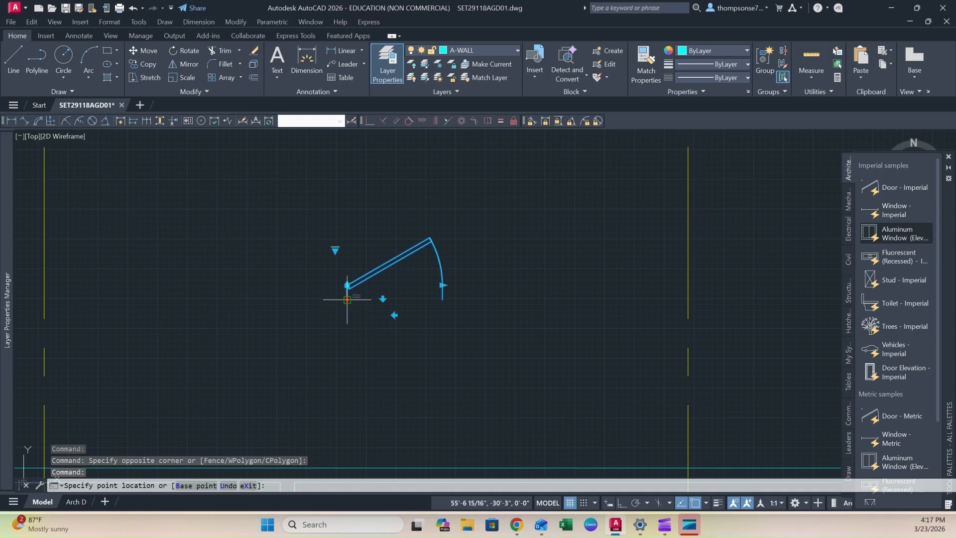
key("Escape")
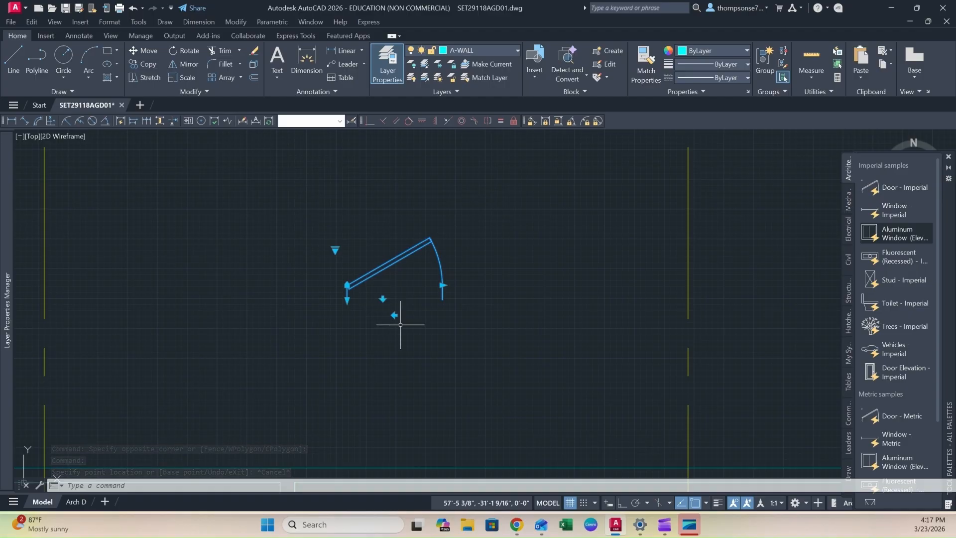
- Try flipping the door block's swing direction and the side it is hung on
left_click(382, 299)
left_click(385, 280)
left_click(393, 315)
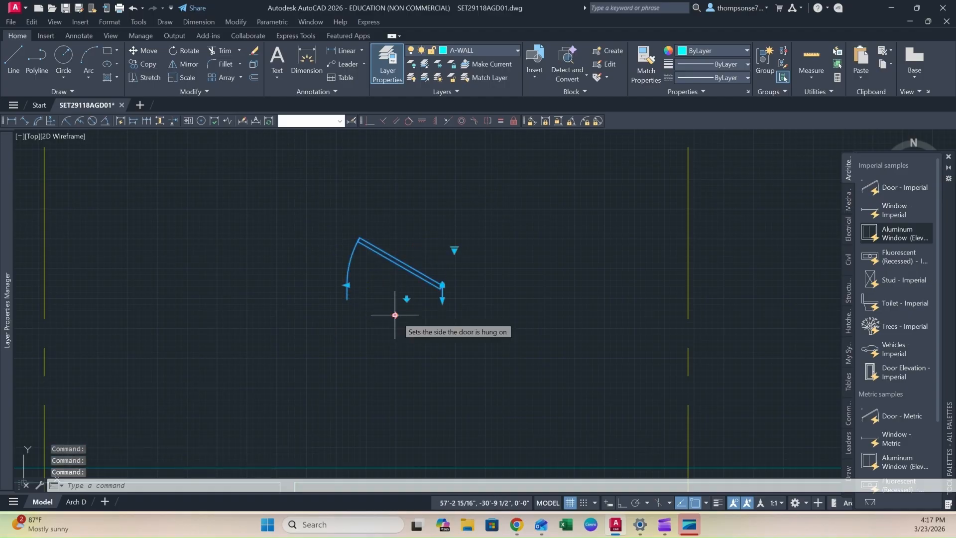
left_click(394, 315)
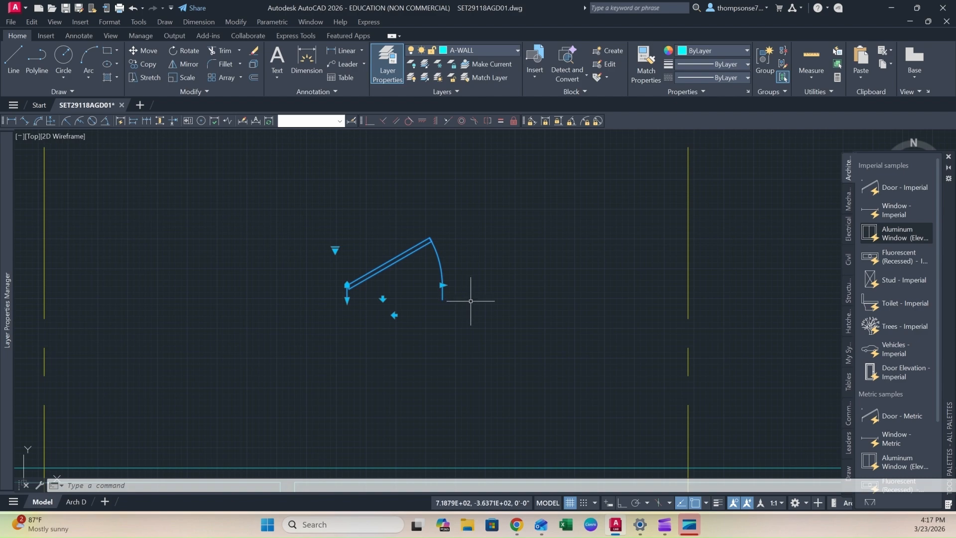
left_click(504, 237)
key("Escape")
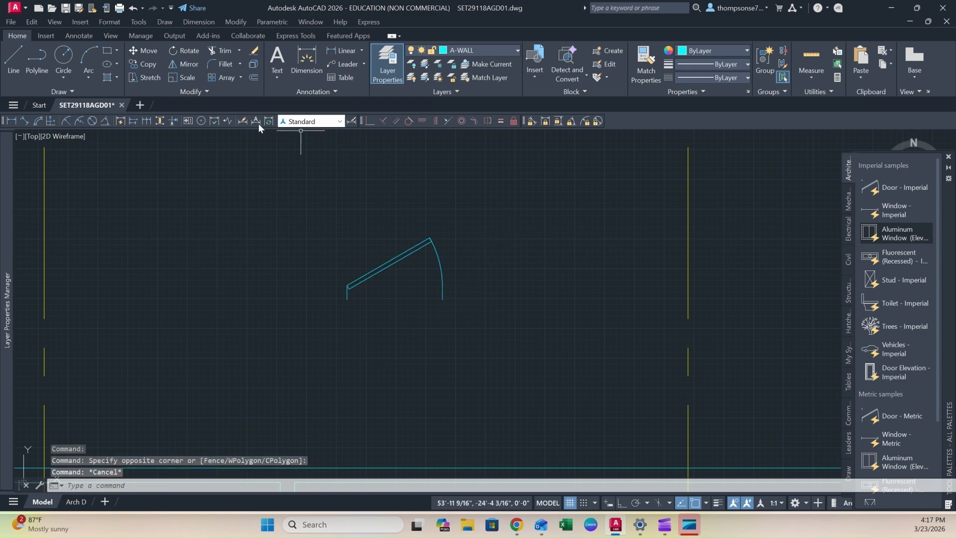
- Create a layer named A-DOOR and set its color to red
mouse_move(8, 232)
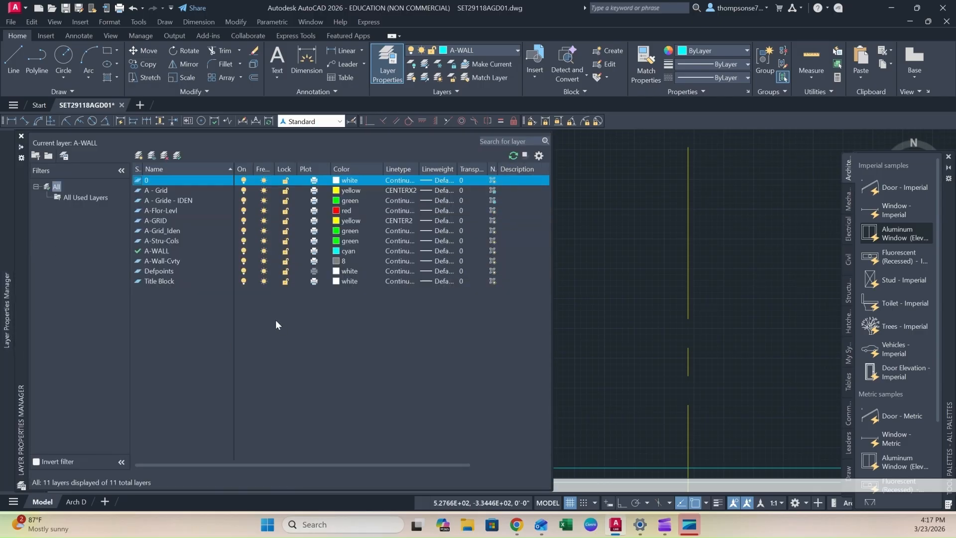
left_click(139, 155)
type("A-DOOR")
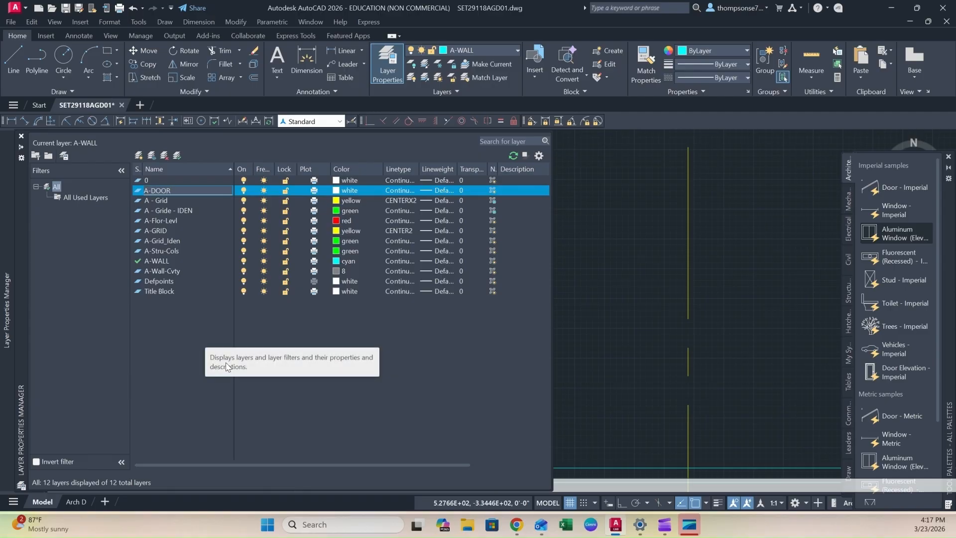
left_click(337, 191)
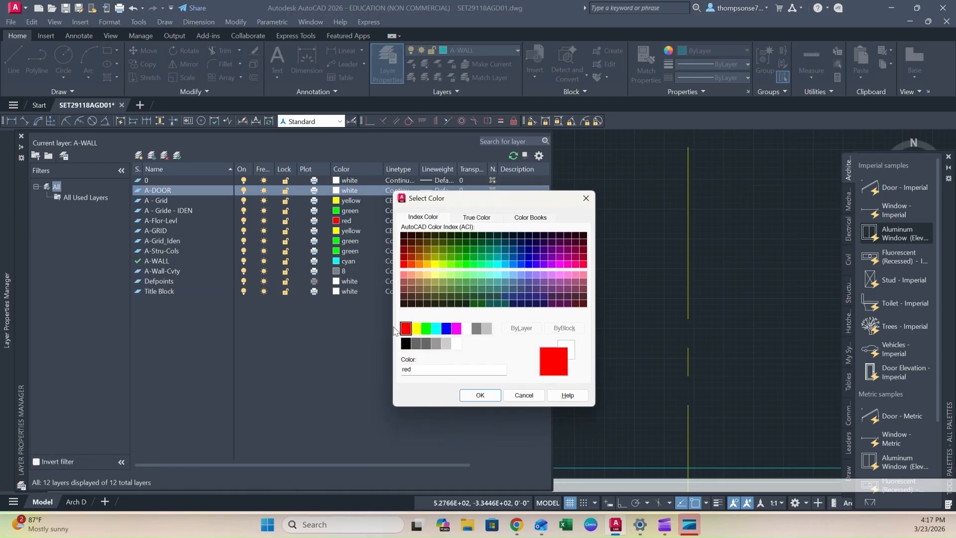
left_click(479, 394)
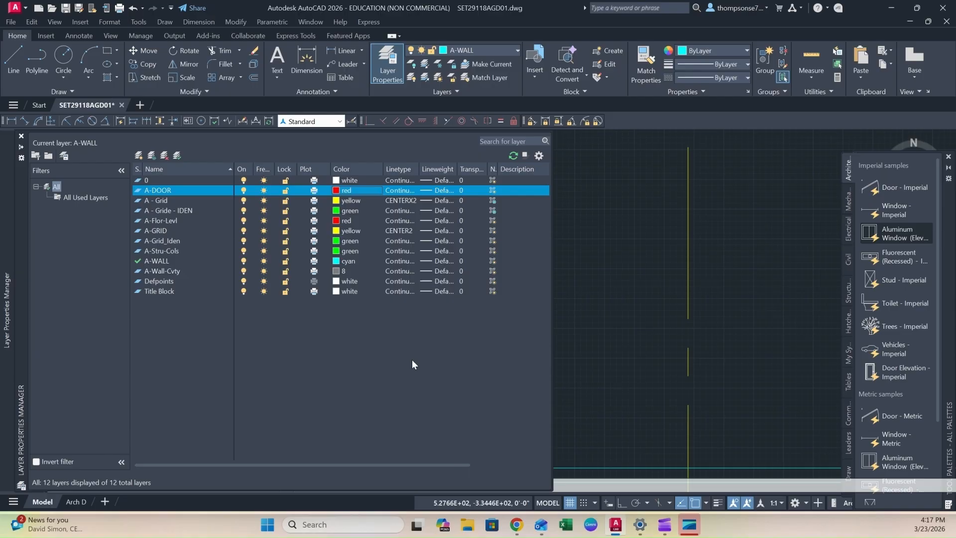
- Create a layer named A-Door-Fram and set its color to yellow
left_click(138, 157)
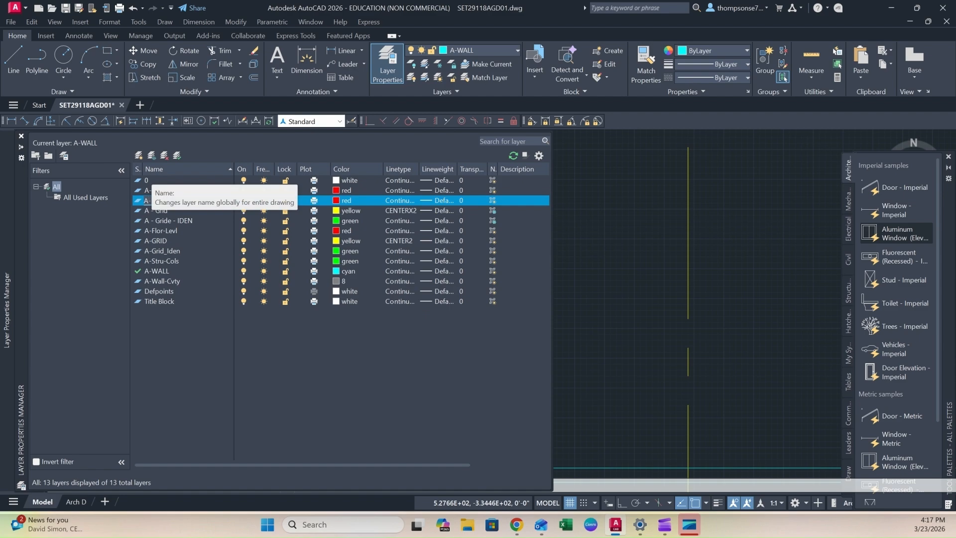
type("A-Door_Fram")
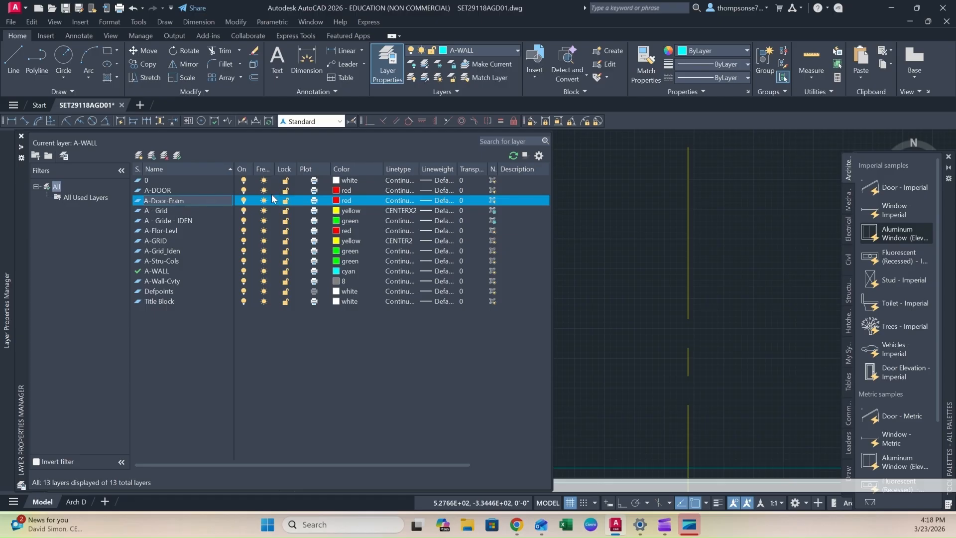
left_click(335, 203)
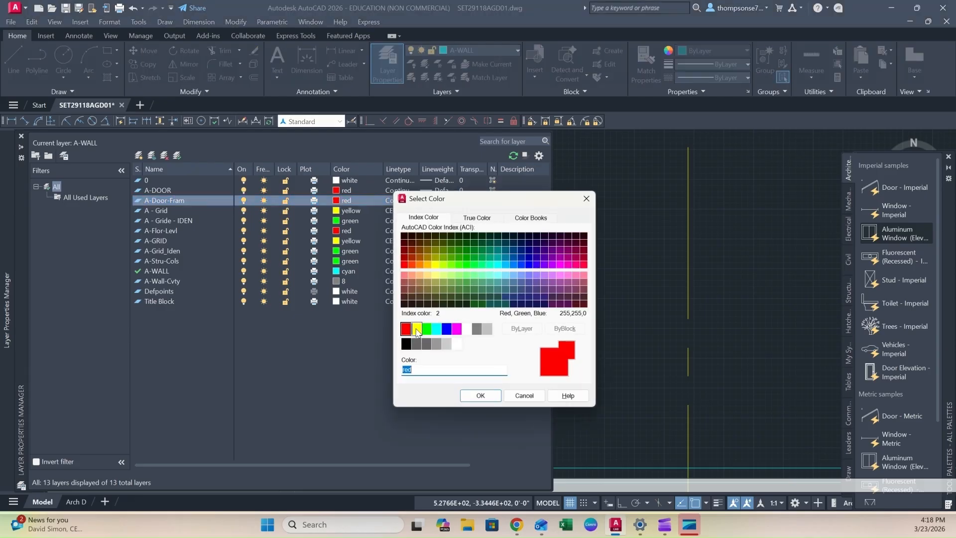
left_click(416, 329)
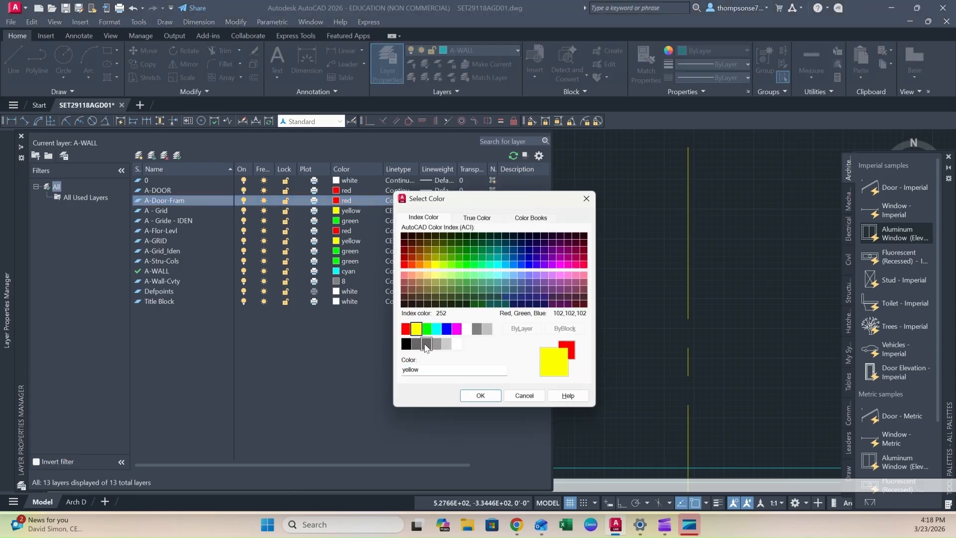
left_click(495, 397)
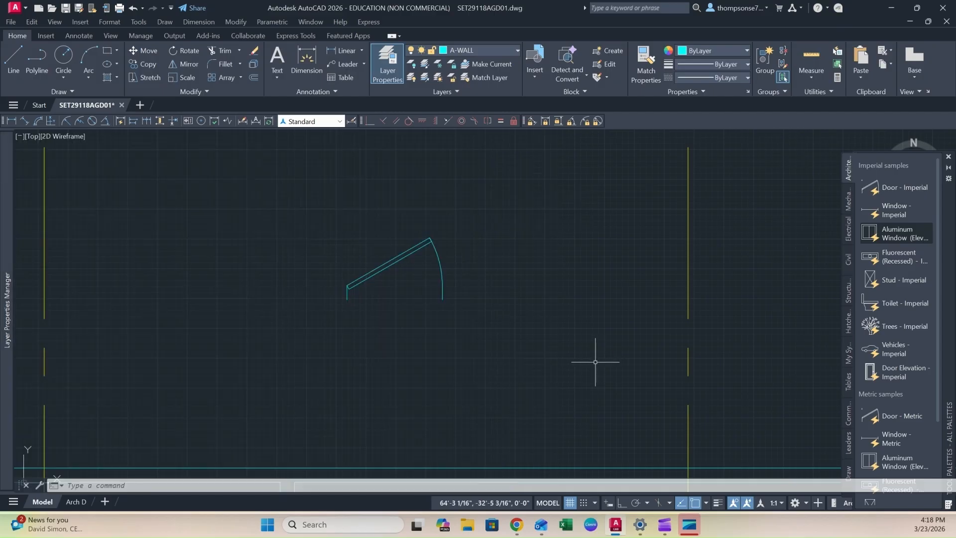
- Move the inserted door block to the A-DOOR layer
left_click(441, 273)
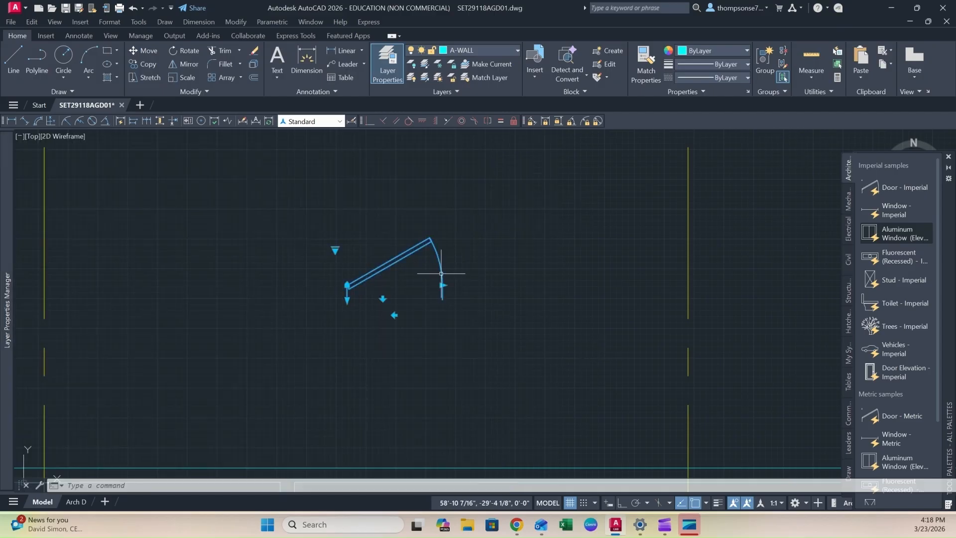
left_click(469, 50)
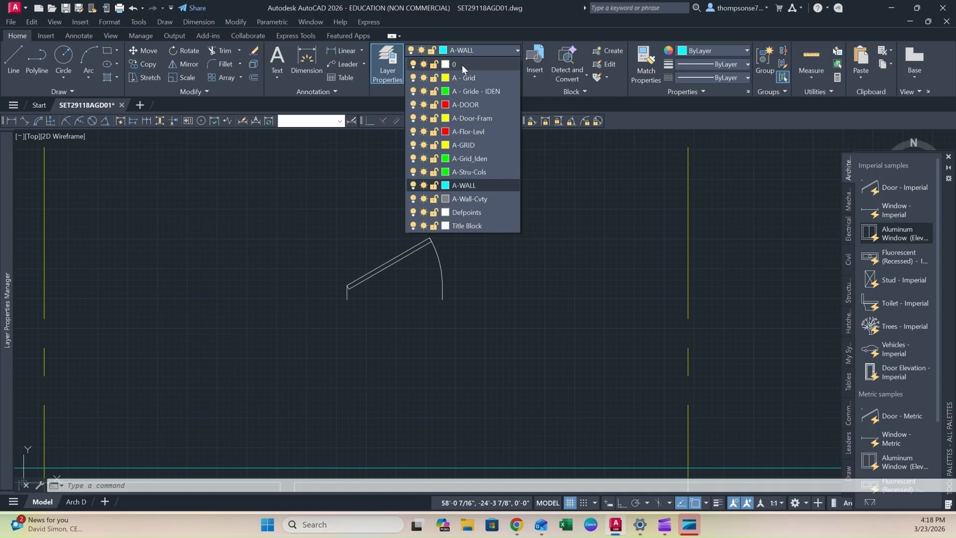
left_click(468, 106)
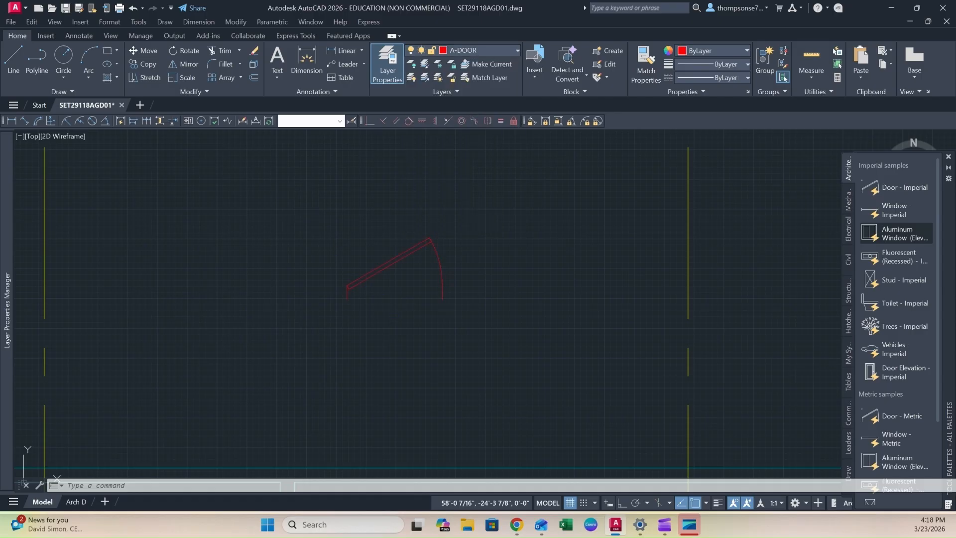
key("Escape")
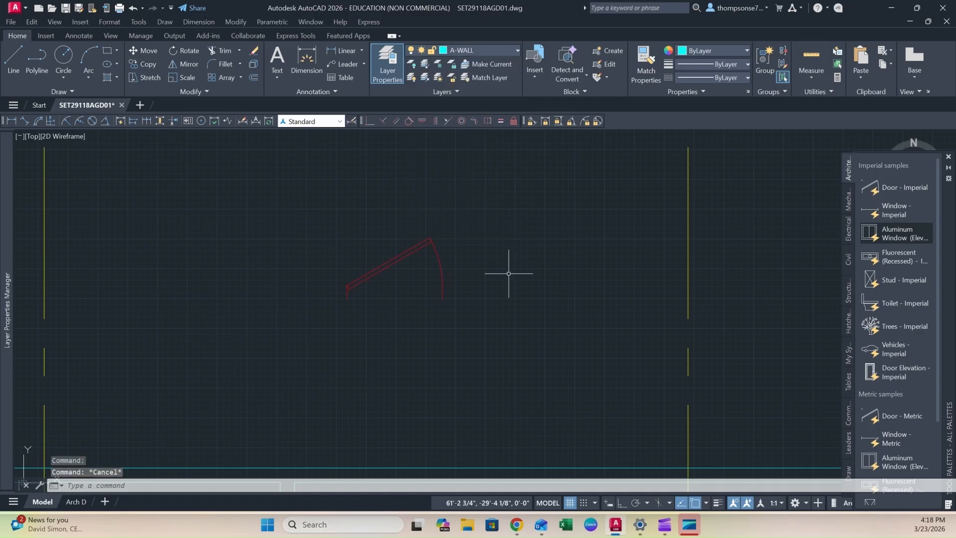
- Set the door block's opening angle to Open 90º
left_click(380, 274)
left_click(348, 255)
left_click(335, 251)
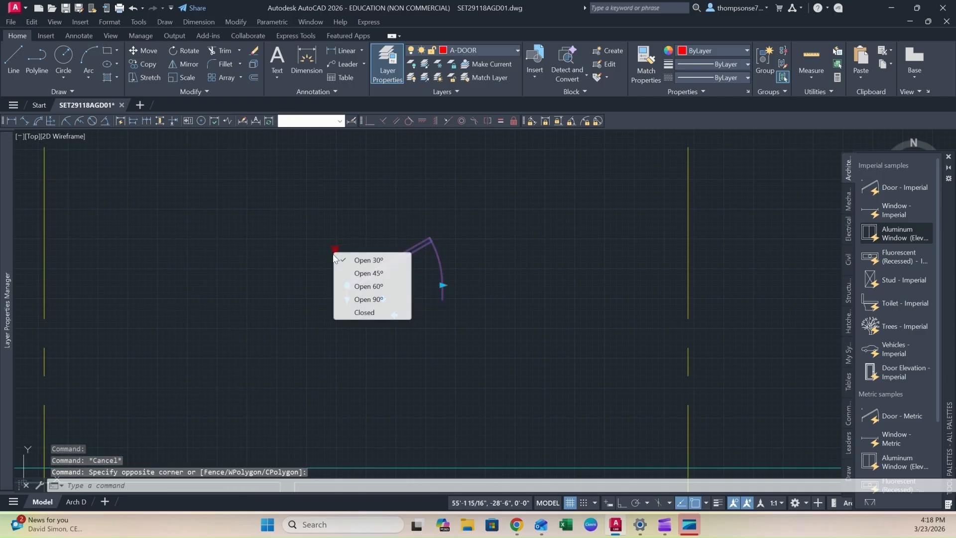
left_click(364, 286)
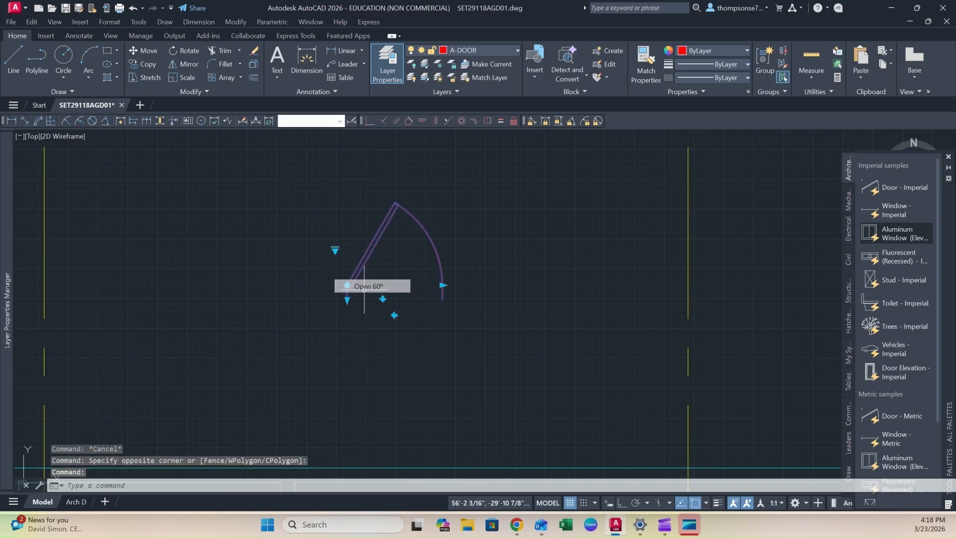
left_click(335, 250)
left_click(355, 295)
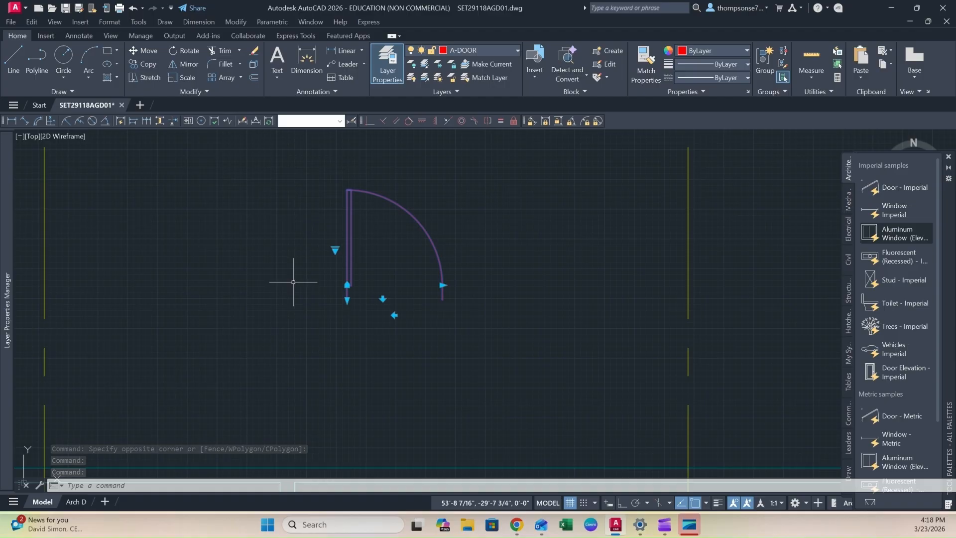
key("Escape")
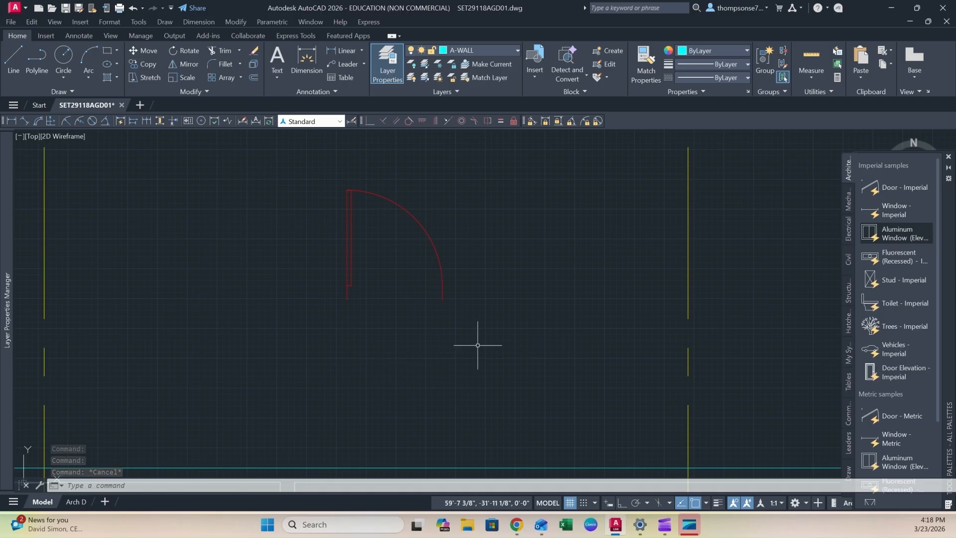
scroll(431, 348, "down", 3)
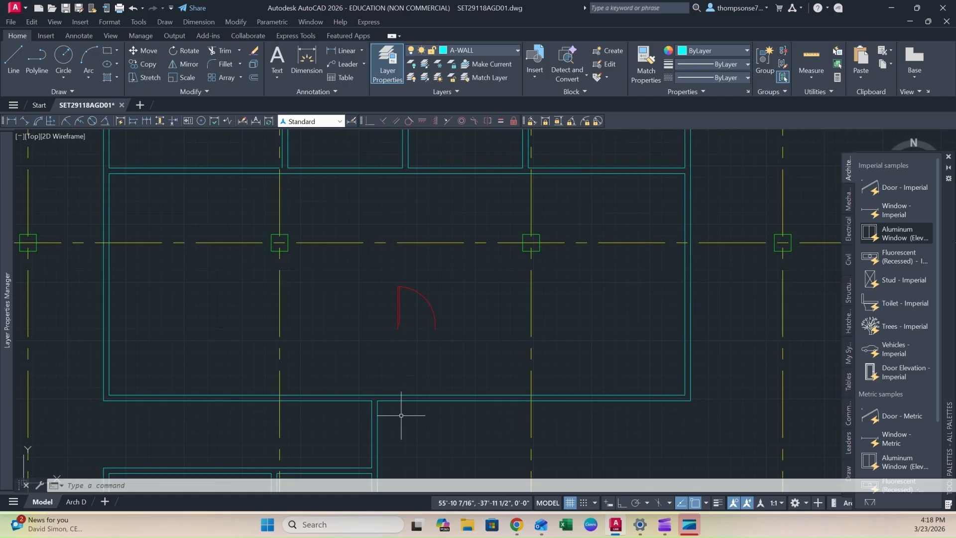
middle_click_drag(399, 416, 397, 424)
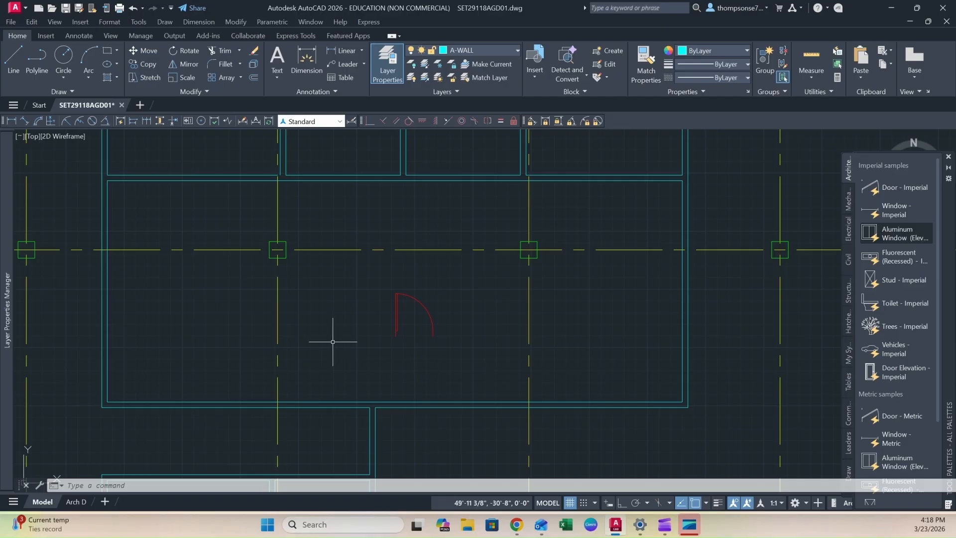
- Draw a short vertical line up across the horizontal wall from the inner corner where the first room's left partition meets it
scroll(334, 337, "down", 2)
scroll(348, 335, "down", 3)
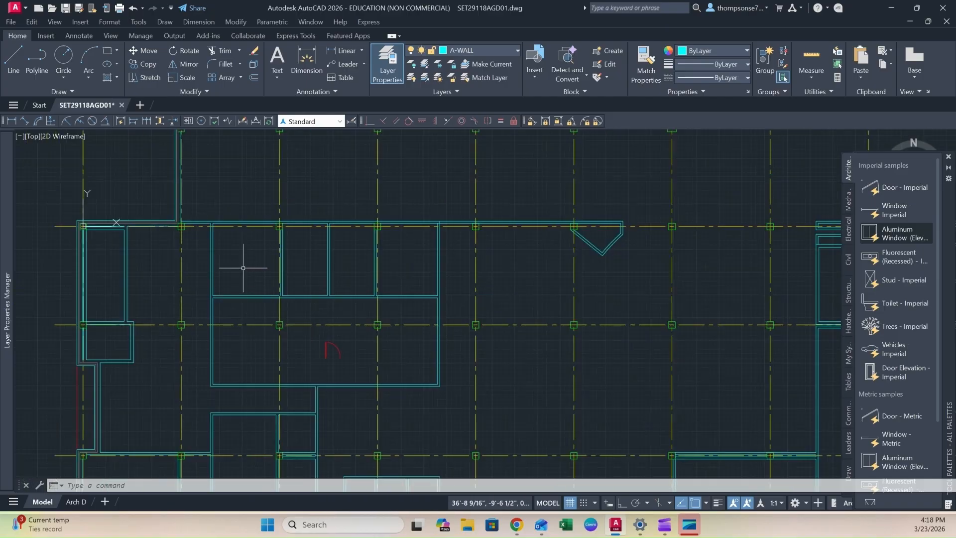
middle_click_drag(243, 268, 265, 312)
scroll(256, 293, "down", 3)
scroll(256, 284, "up", 5)
scroll(233, 286, "up", 2)
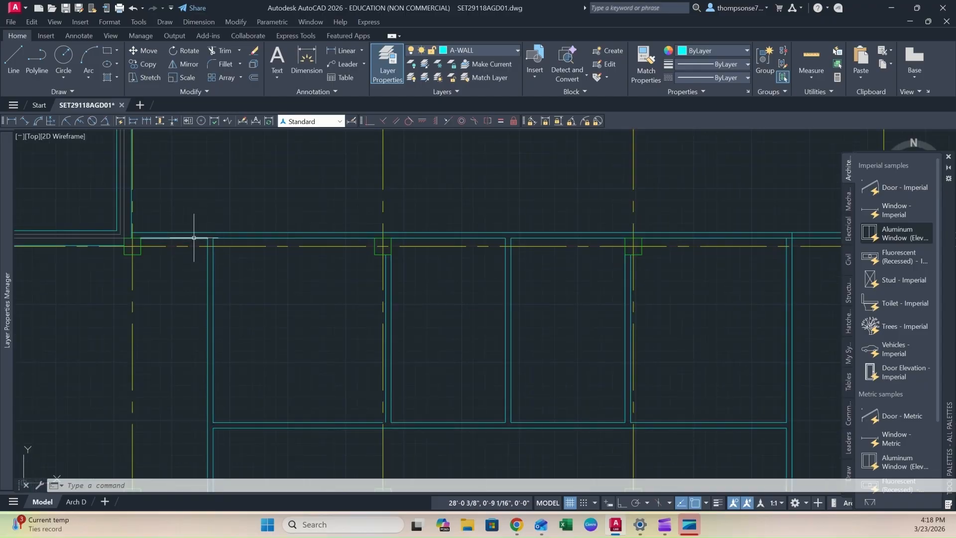
scroll(203, 243, "up", 2)
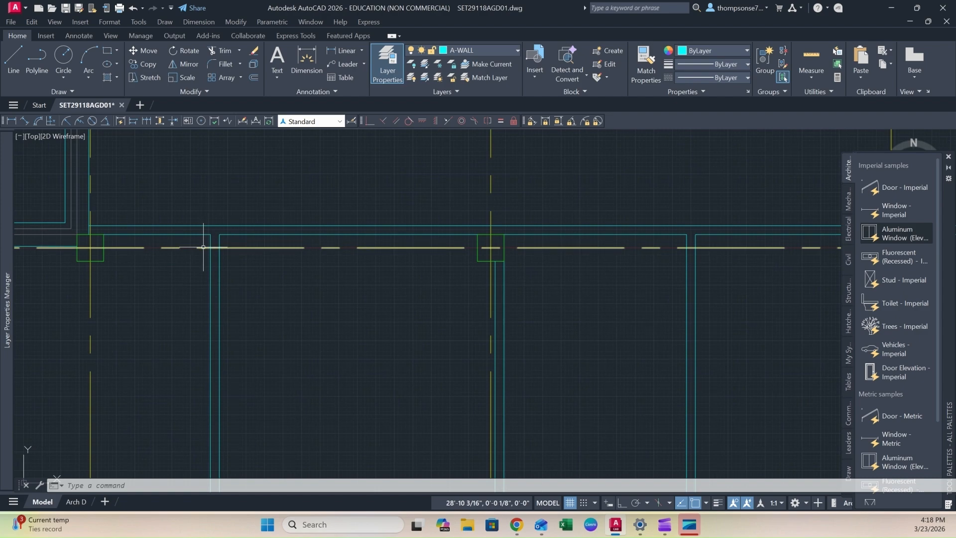
left_click(14, 60)
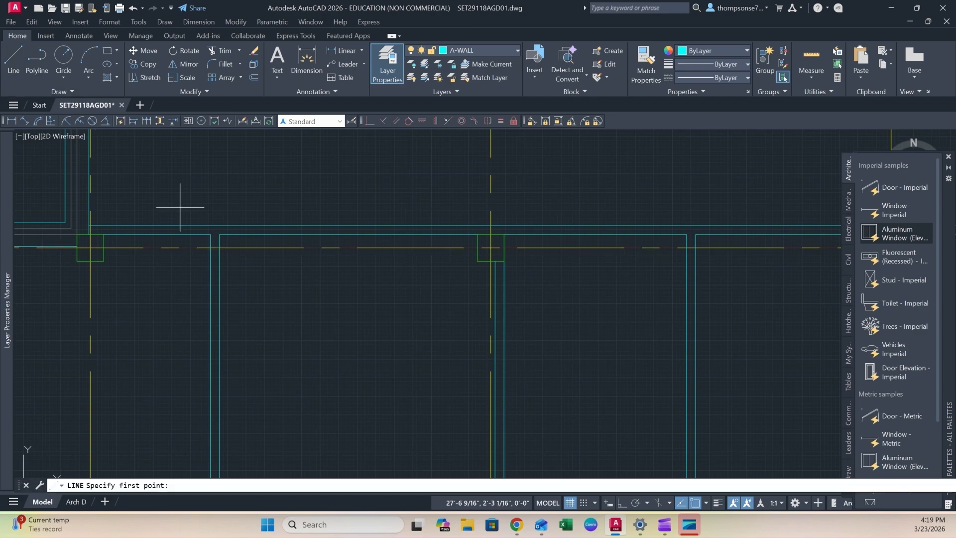
left_click(210, 235)
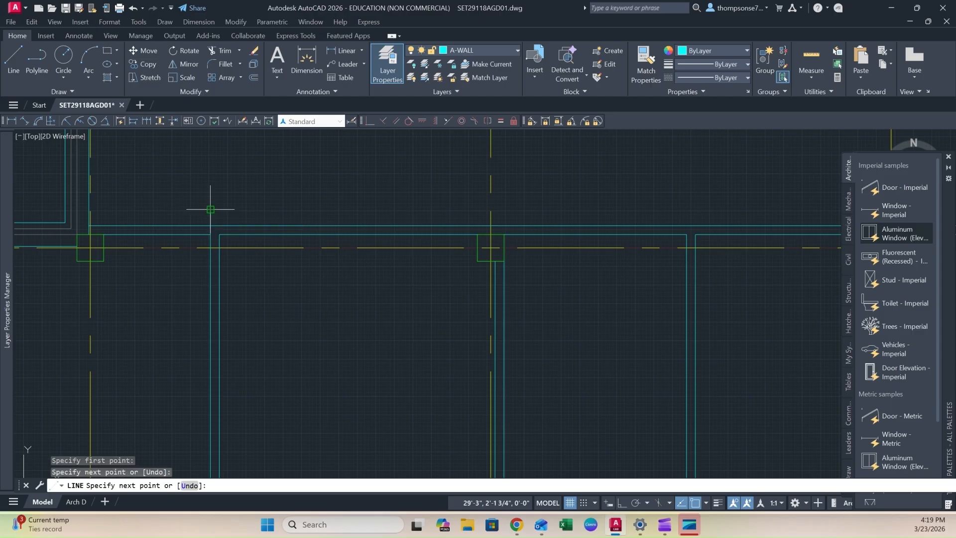
key("Escape")
- Offset the vertical line 2" to the left, and offset the resulting line another 2" to the left
scroll(215, 212, "up", 2)
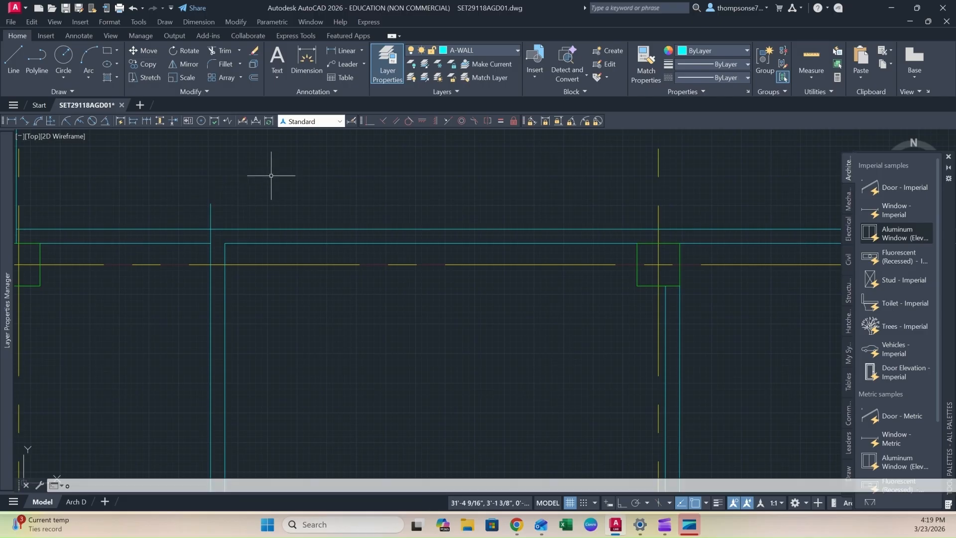
type("o")
key("Return")
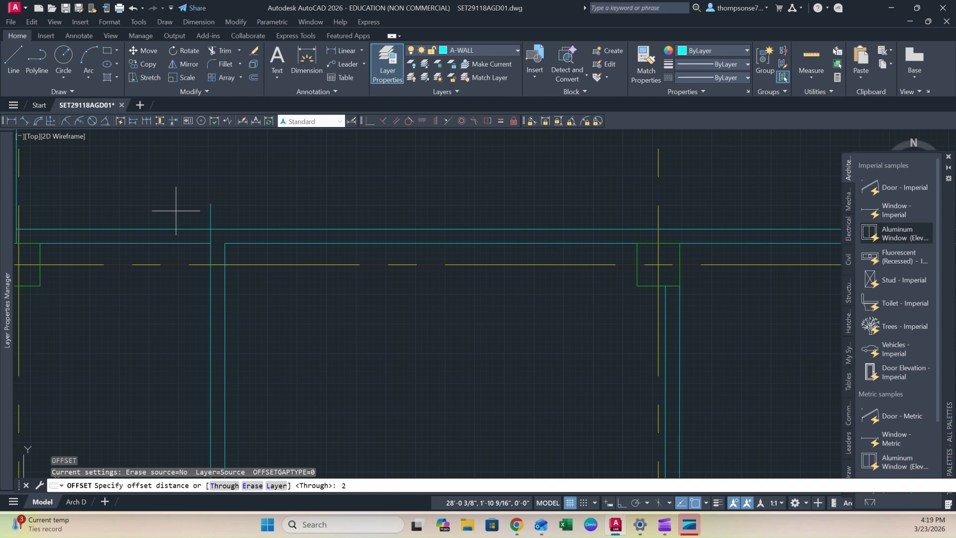
key("Return")
left_click(209, 215)
left_click(196, 214)
left_click(204, 214)
left_click(161, 221)
key("Escape")
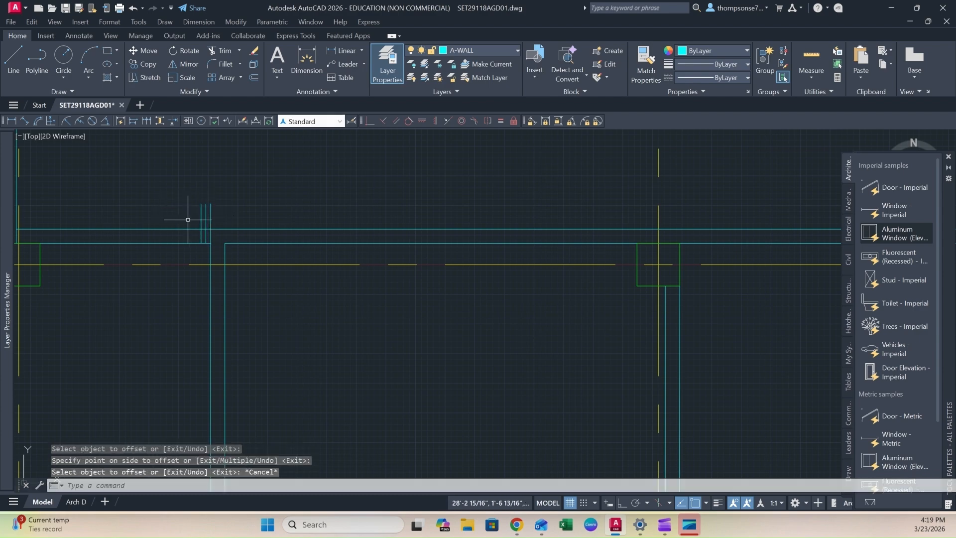
- Delete the original vertical line at the partition corner, keeping the two offset copies
scroll(226, 216, "up", 4)
left_click(195, 219)
left_click(180, 228)
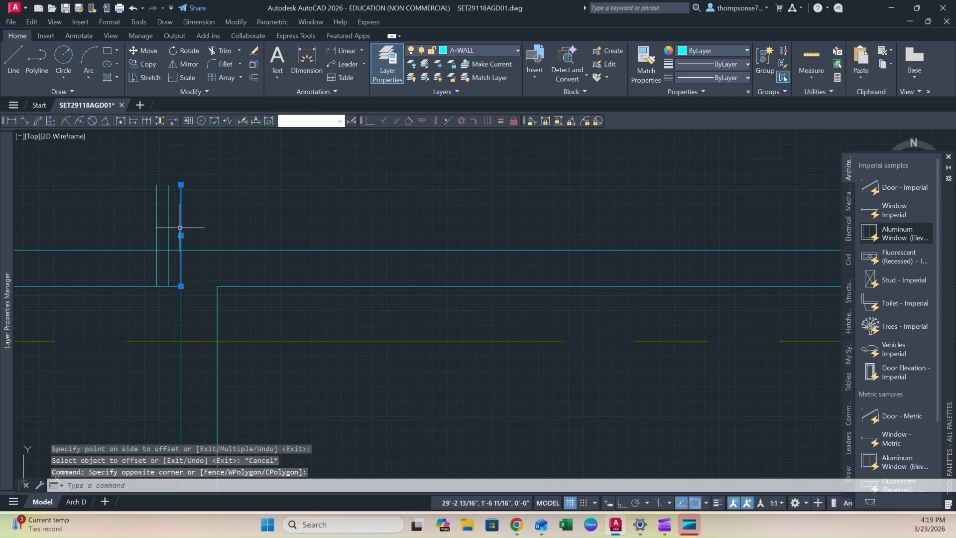
key("Delete")
- Trim the two door-frame lines where they extend above the horizontal wall
middle_click_drag(217, 229, 263, 198)
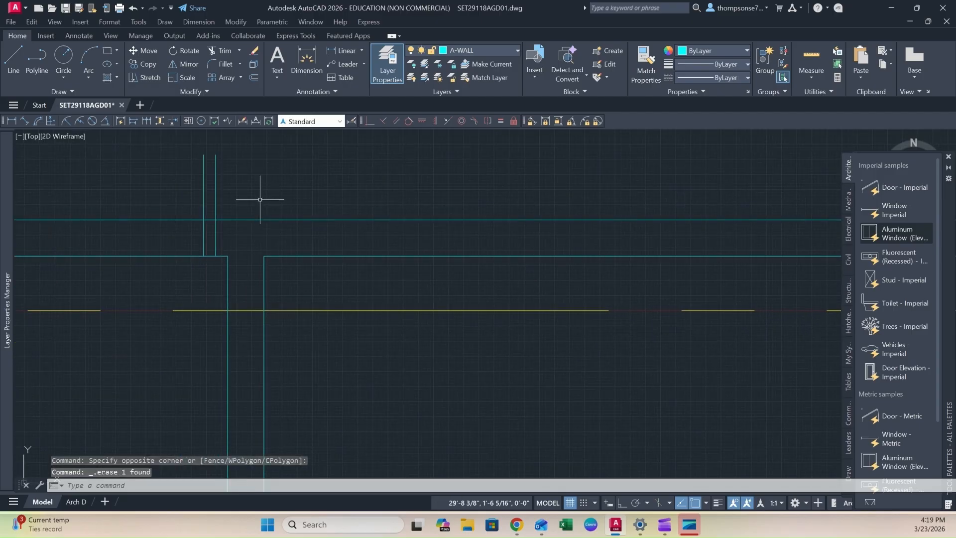
type("tr")
key("Return")
left_click_drag(250, 186, 164, 193)
scroll(192, 200, "down", 4)
key("Escape")
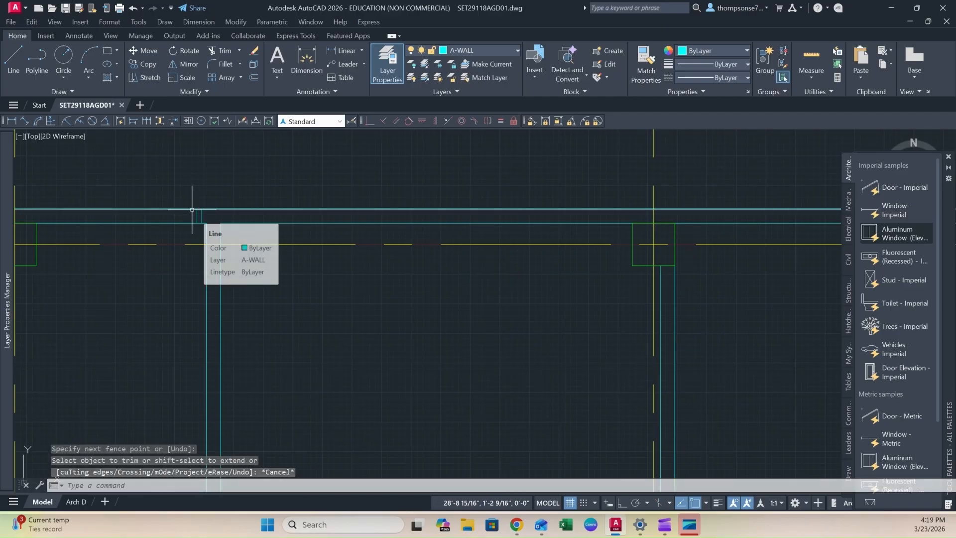
- Offset the left line of the door-frame pair 3' to the left for the door opening width
middle_click_drag(199, 214, 333, 205)
scroll(279, 219, "up", 3)
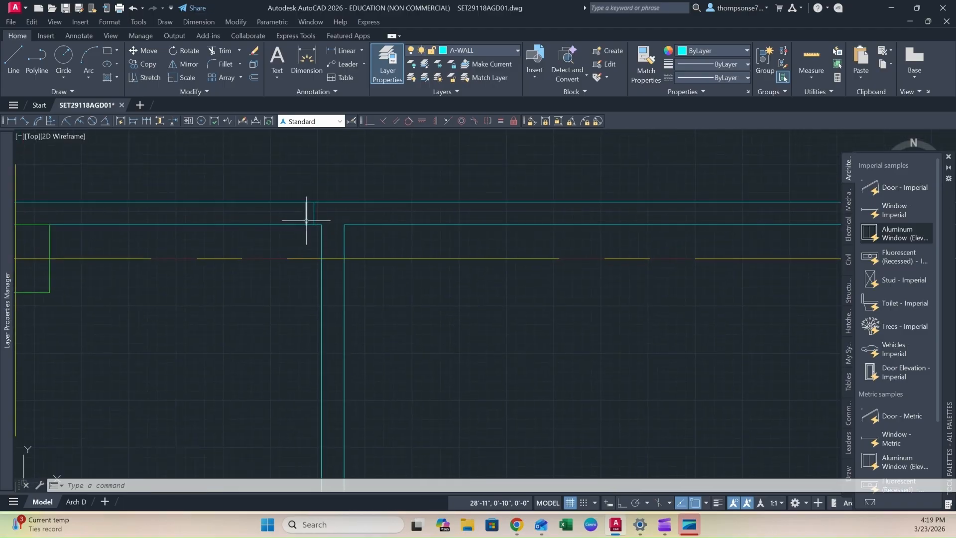
type("o")
key("Return")
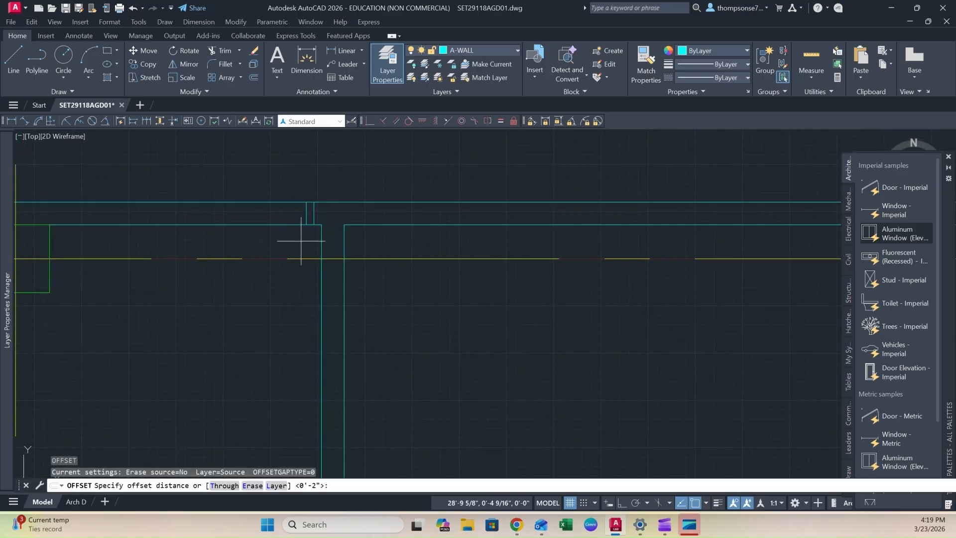
key("Return")
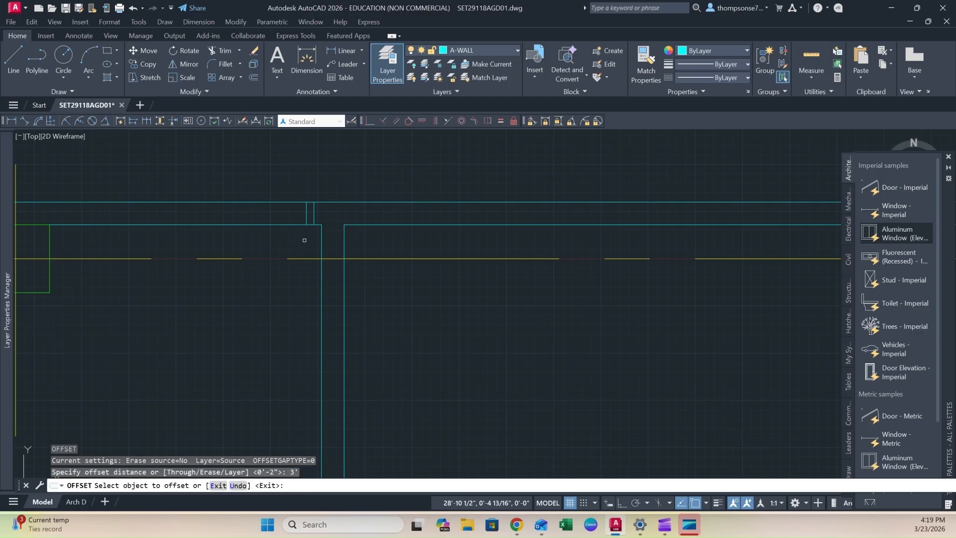
left_click(306, 221)
left_click(167, 213)
key("Escape")
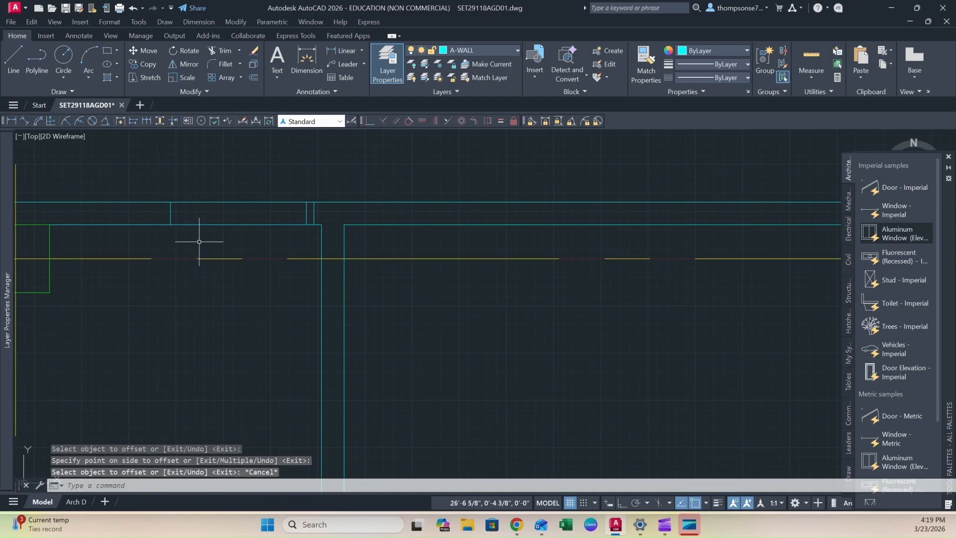
- Offset the new left jamb line 2" to the left to form the second door frame
key("Return")
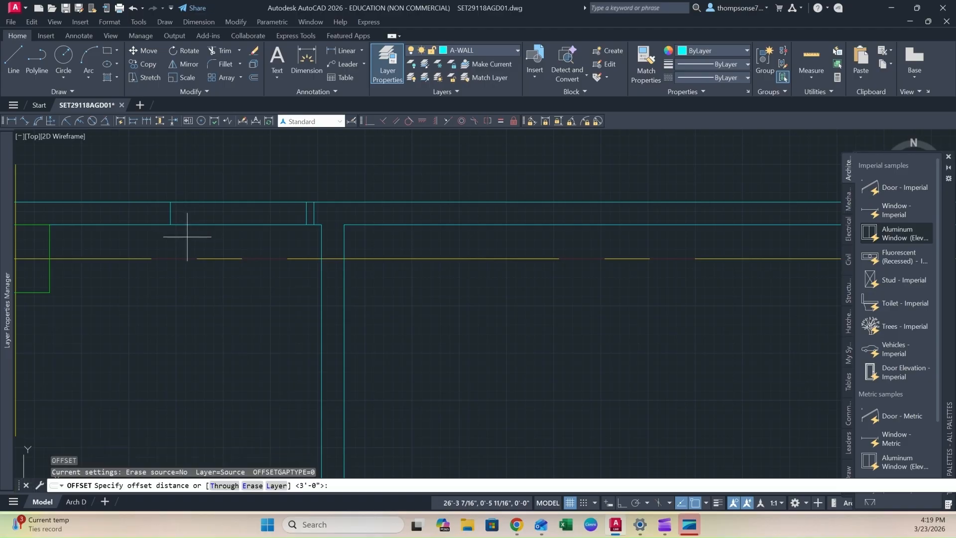
type("2")
key("Return")
left_click(170, 219)
left_click(150, 232)
key("Escape")
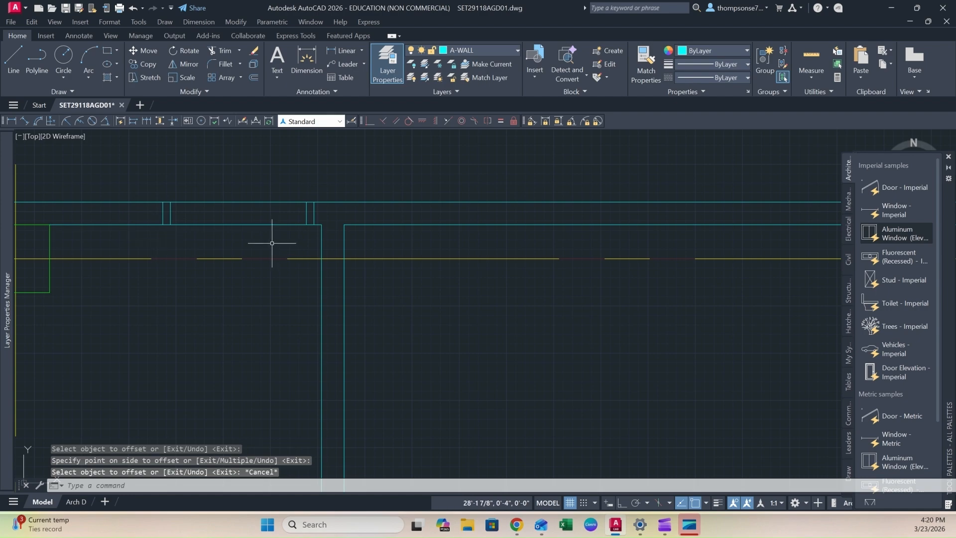
- Trim both wall lines between the two door frames to cut the door opening
scroll(272, 243, "down", 2)
middle_click_drag(272, 242, 264, 290)
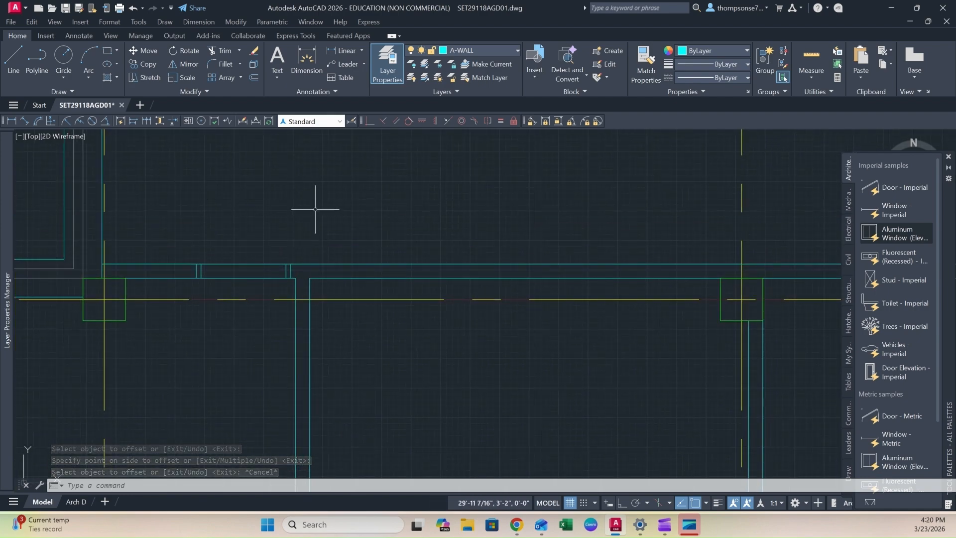
type("tr")
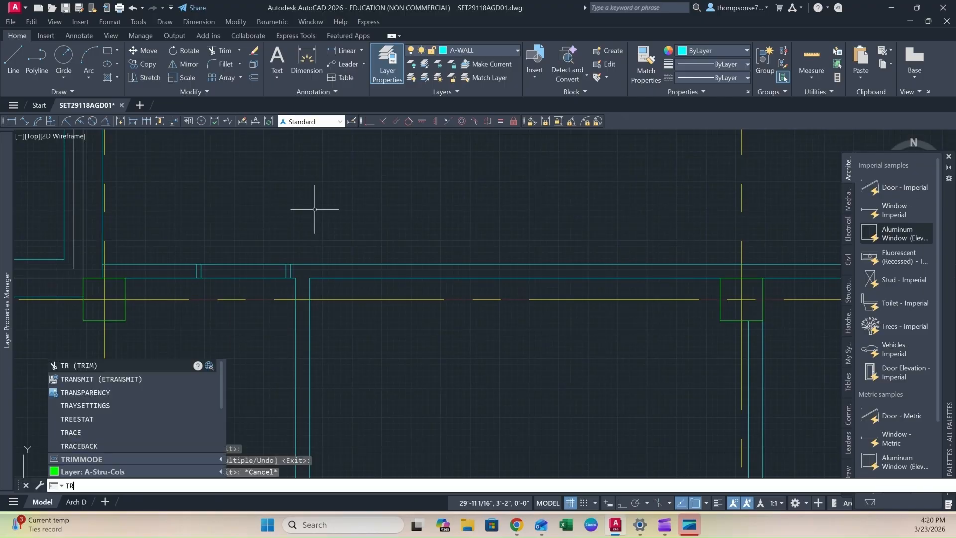
key("Return")
left_click(263, 225)
left_click(252, 281)
key("Return")
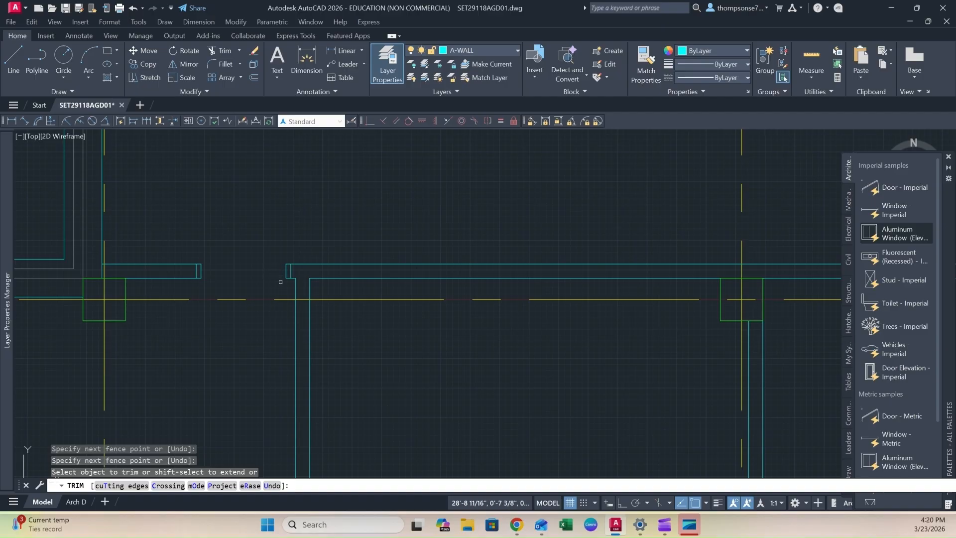
- Move the red door block from the large room to just above the new wall opening
scroll(302, 295, "down", 4)
middle_click_drag(408, 378, 391, 343)
scroll(393, 344, "up", 1)
left_click(452, 411)
key("Escape")
key("Escape")
left_click(460, 417)
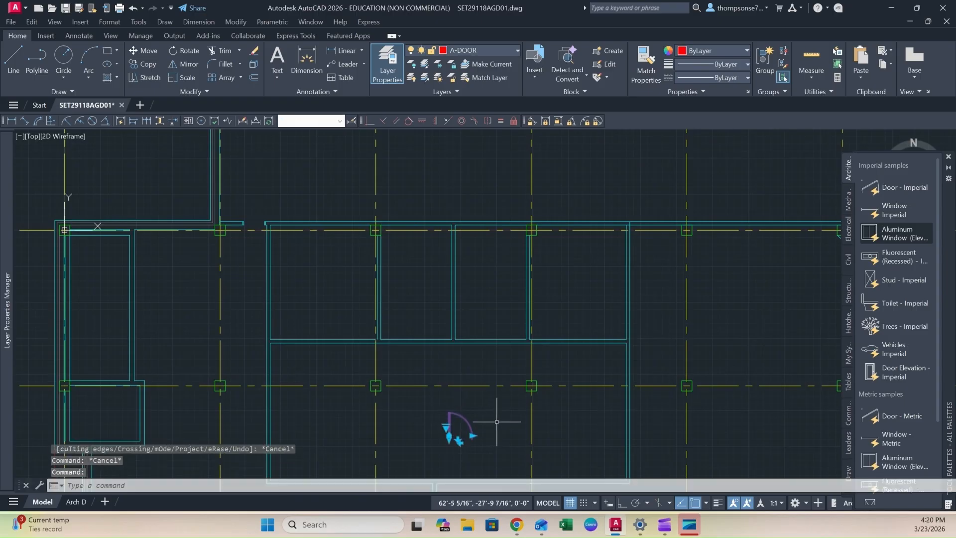
type("m")
key("Return")
left_click(449, 413)
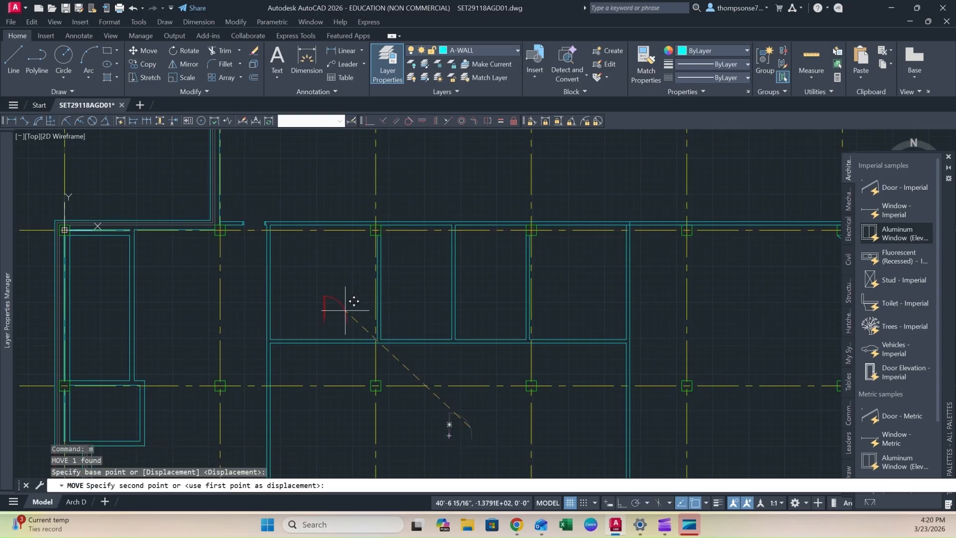
scroll(258, 250, "up", 8)
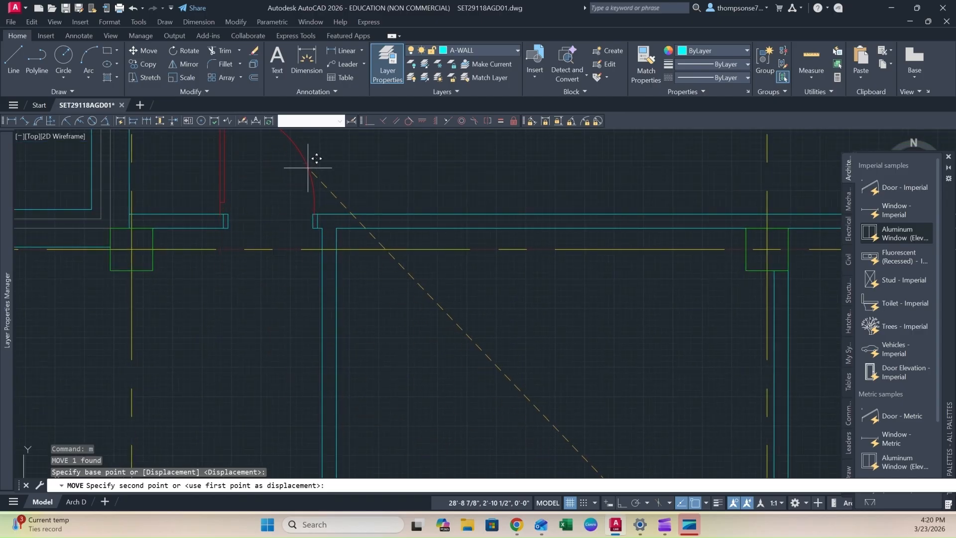
middle_click_drag(315, 158, 323, 307)
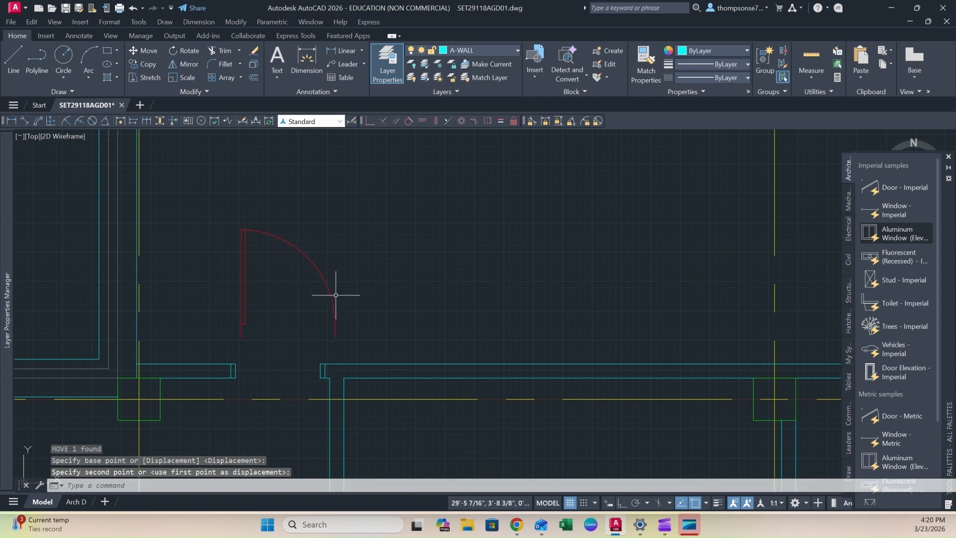
- Reduce the door block's width by one size increment to match the 3' opening
key("Escape")
left_click(332, 312)
left_click(336, 322)
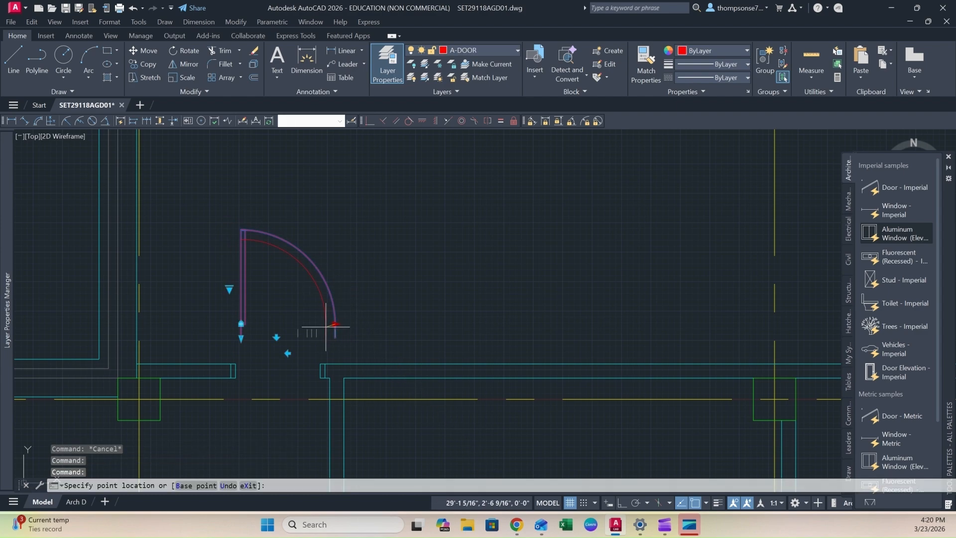
left_click(326, 325)
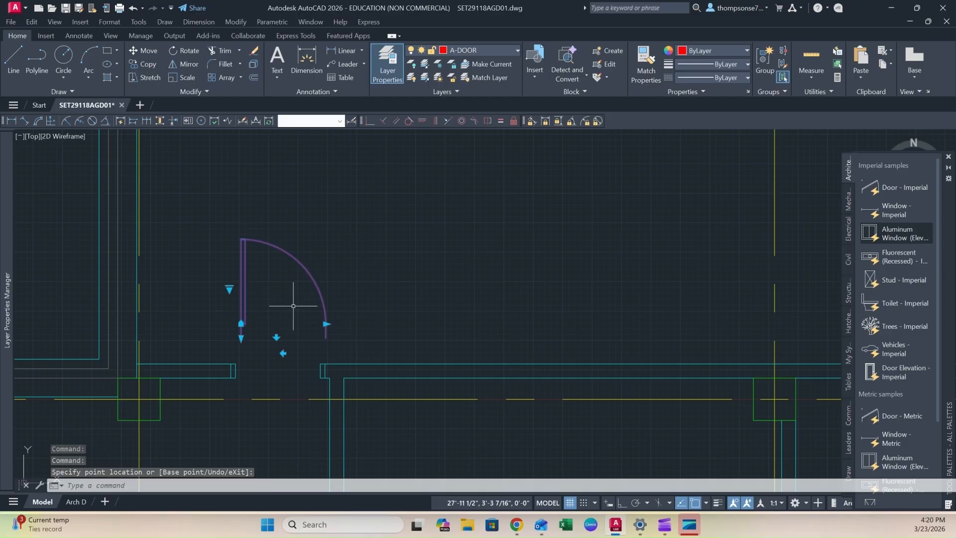
key("Escape")
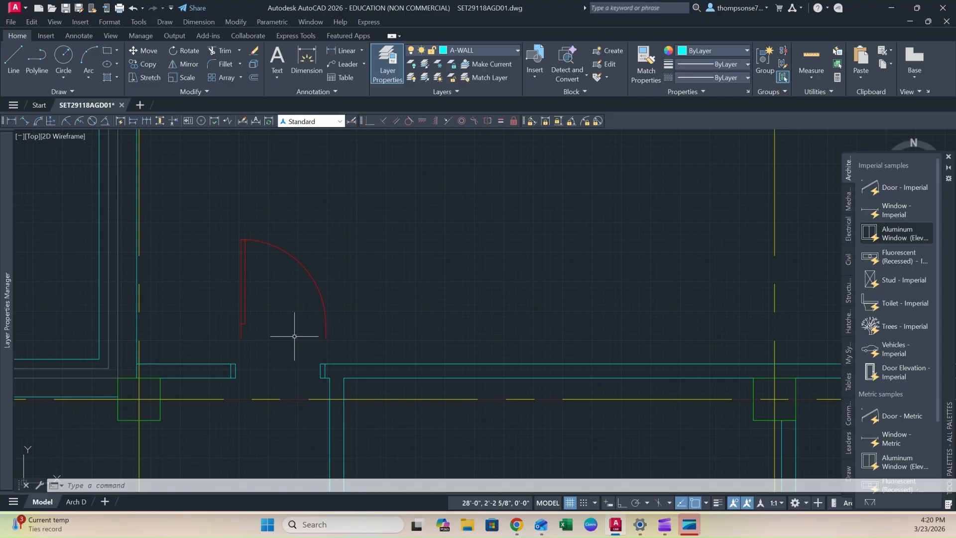
- Move the door block by its lower hinge-side endpoint onto the lower inner corner of the opening's left frame
left_click(275, 301)
left_click(230, 321)
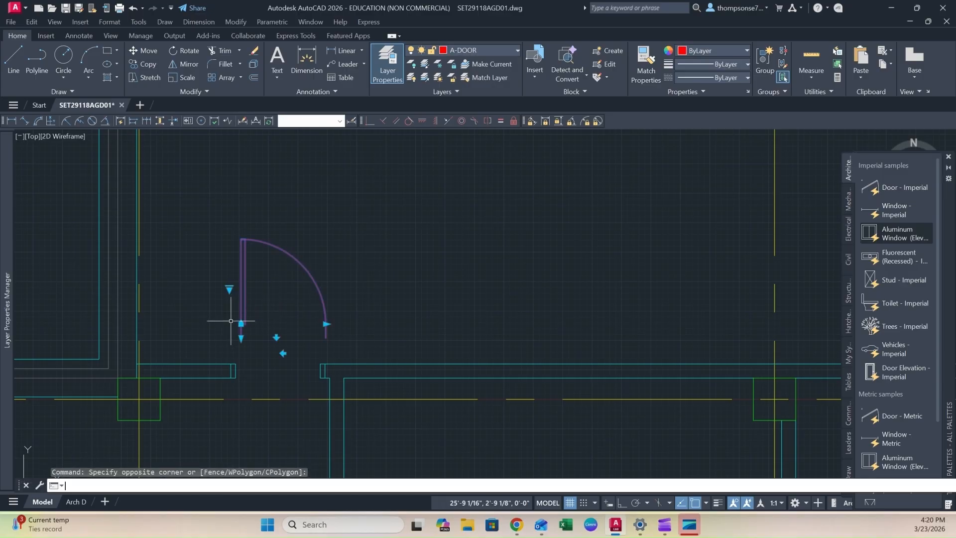
type("m")
key("Return")
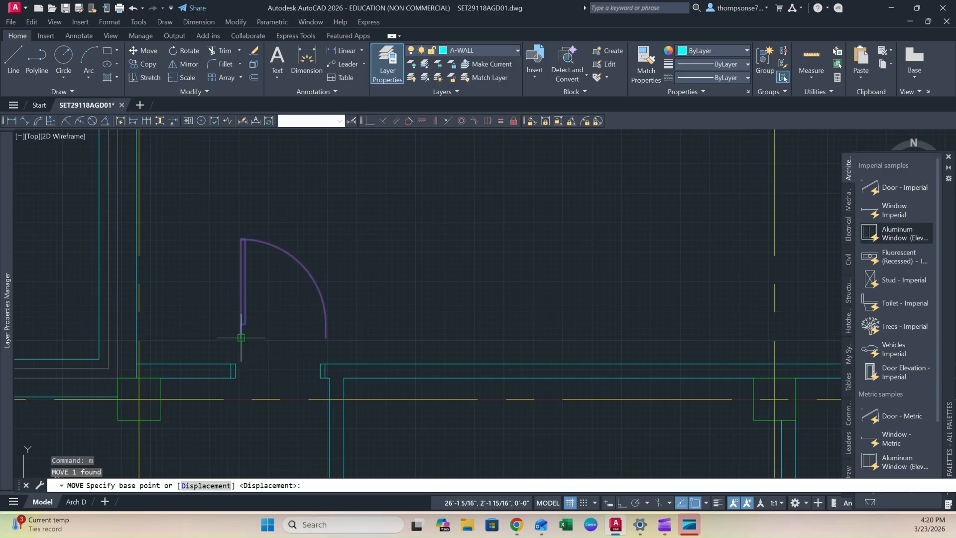
left_click(241, 338)
left_click(238, 374)
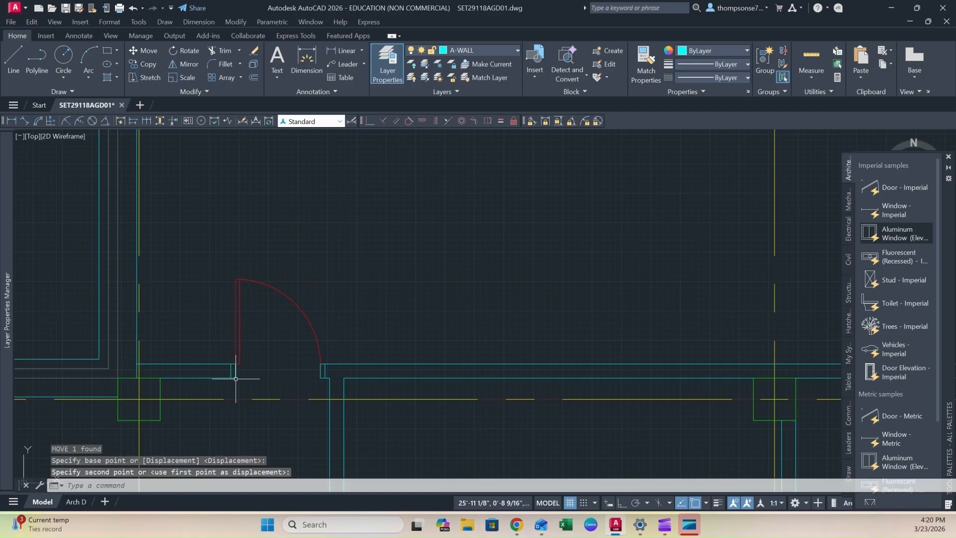
key("Escape")
scroll(308, 341, "up", 1)
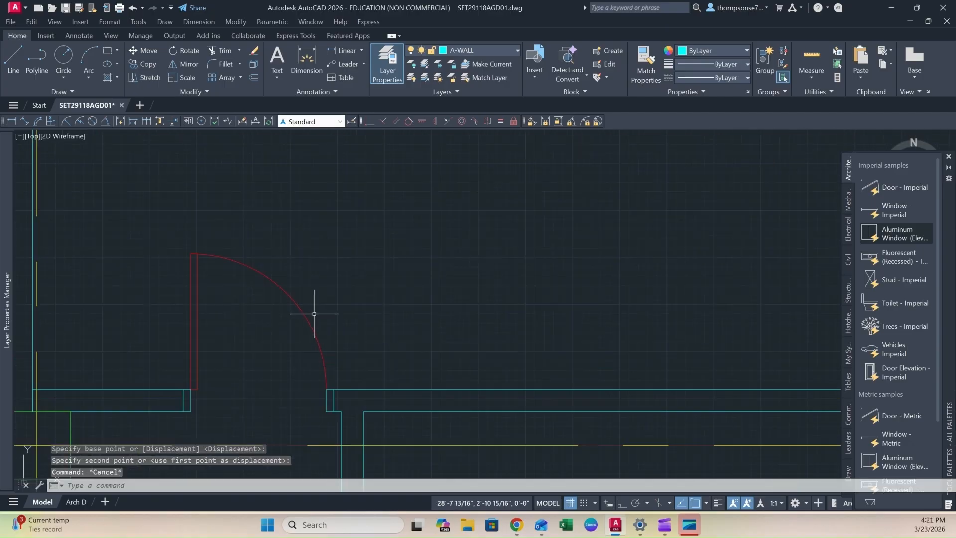
- Flip the door block vertically and horizontally so it swings below the wall, hinged on the right frame
scroll(331, 337, "down", 2)
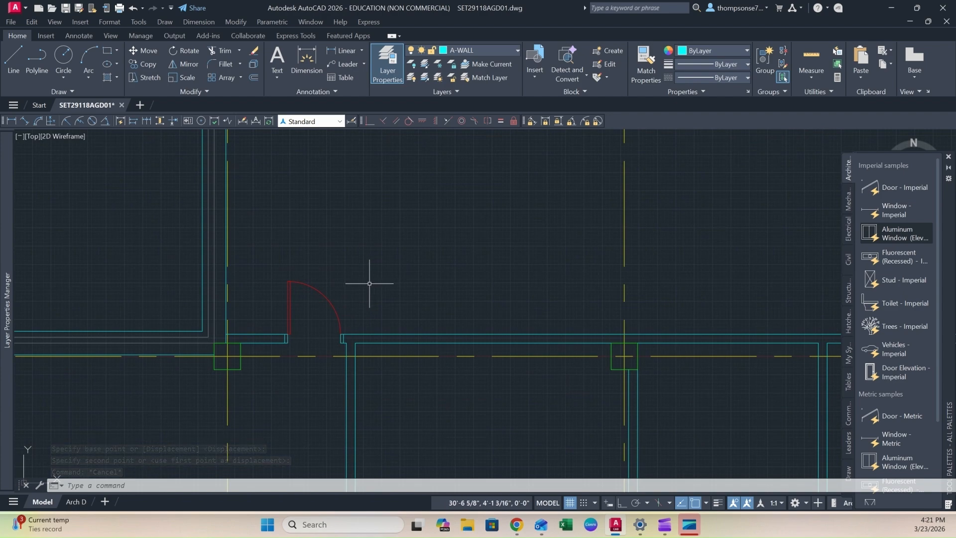
left_click(323, 294)
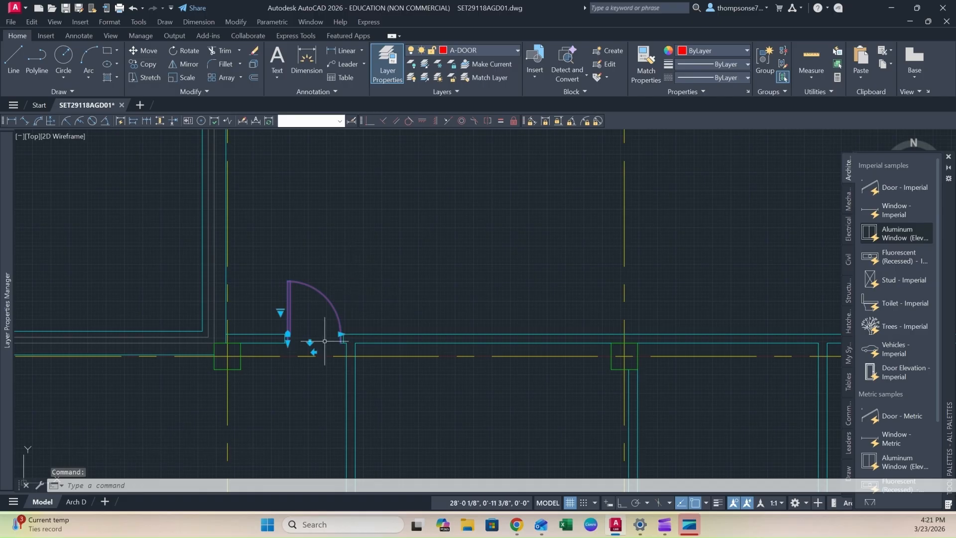
left_click(310, 343)
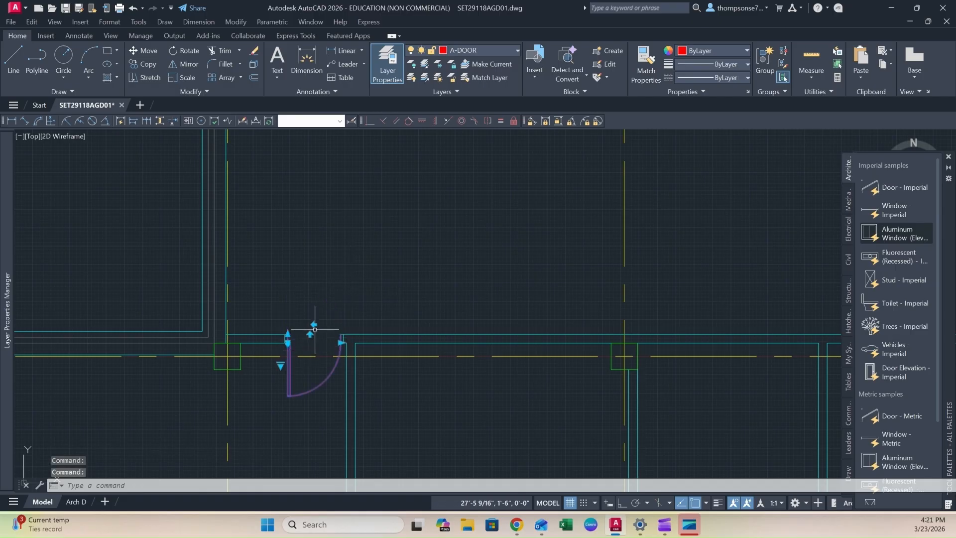
left_click(315, 324)
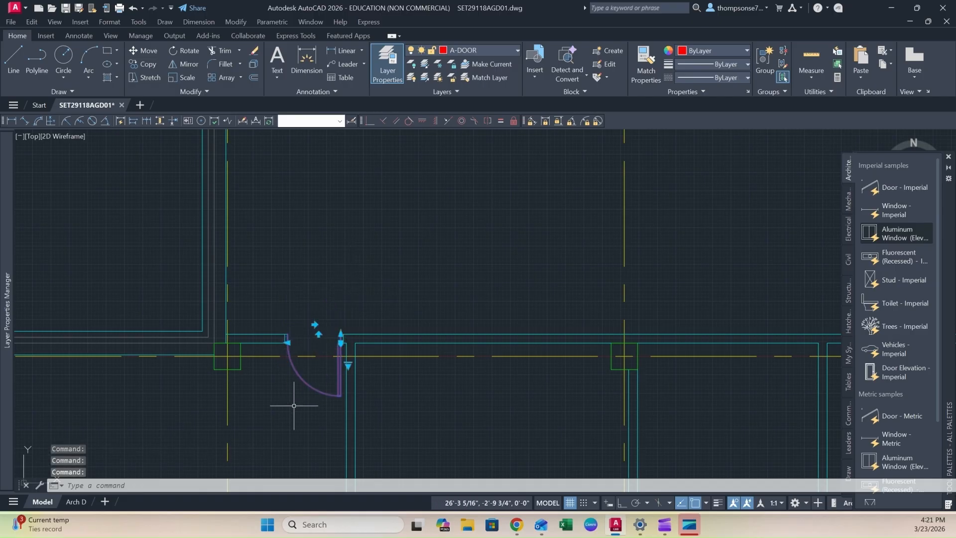
- Erase the wall-layer lines along the inner edges of both door frames at the opening
key("Escape")
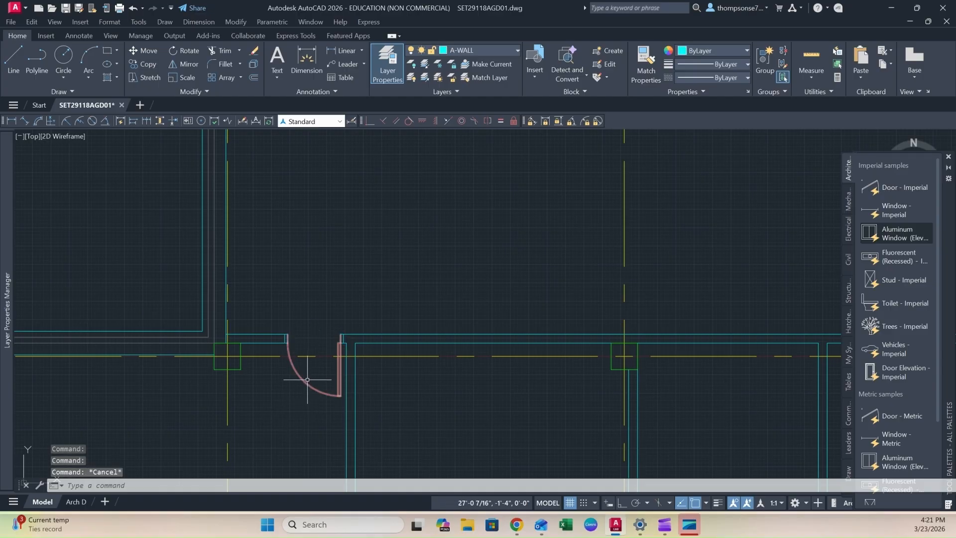
scroll(308, 380, "up", 1)
scroll(311, 375, "up", 1)
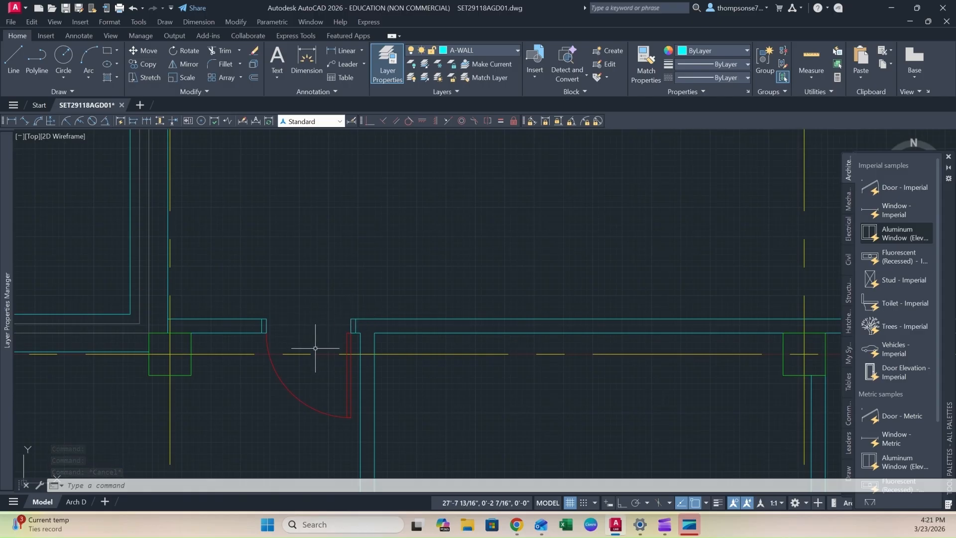
mouse_move(313, 354)
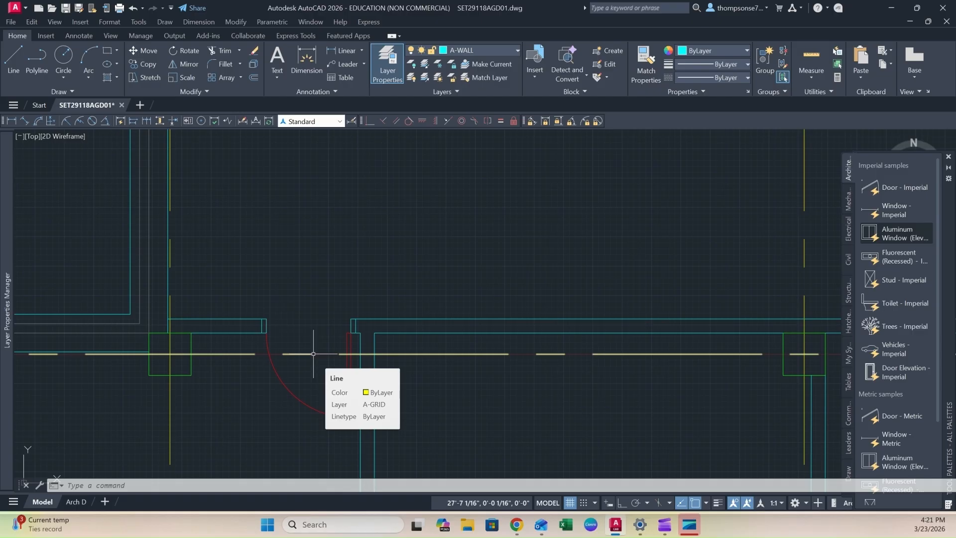
scroll(370, 336, "up", 5)
scroll(324, 286, "down", 2)
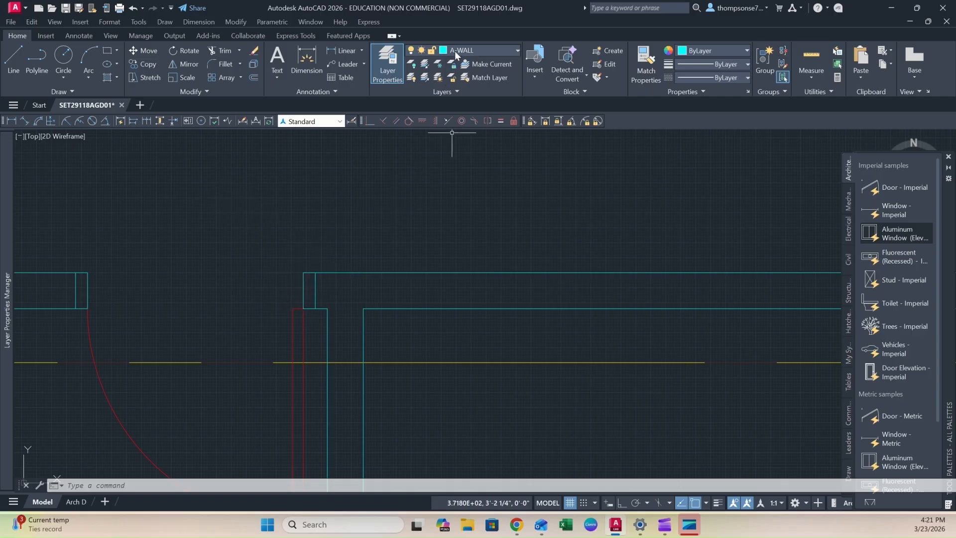
key("Escape")
key("Escape")
left_click(303, 295)
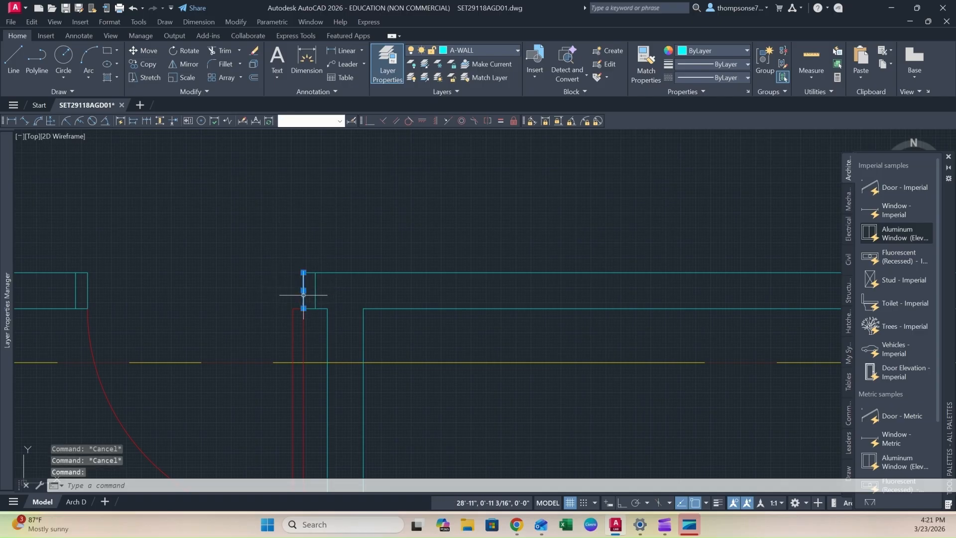
key("Delete")
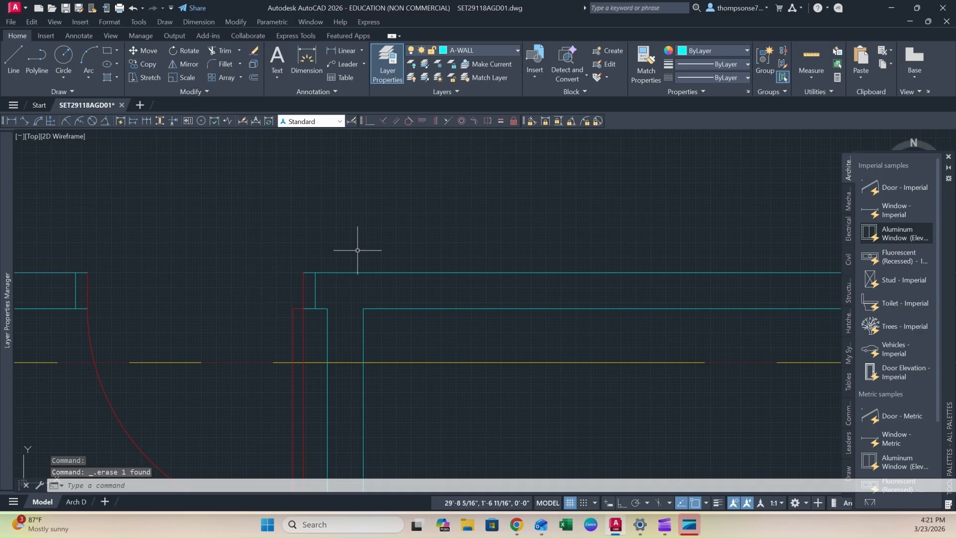
- Assign the two remaining vertical frame lines beside the opening to the A-Door-Fram layer
key("Escape")
left_click(315, 284)
left_click(76, 287)
left_click(484, 50)
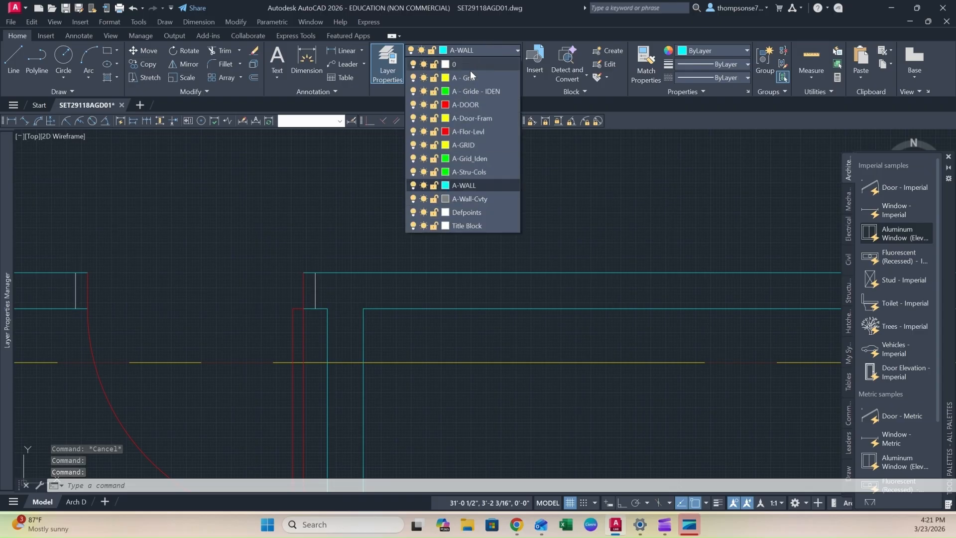
left_click(467, 118)
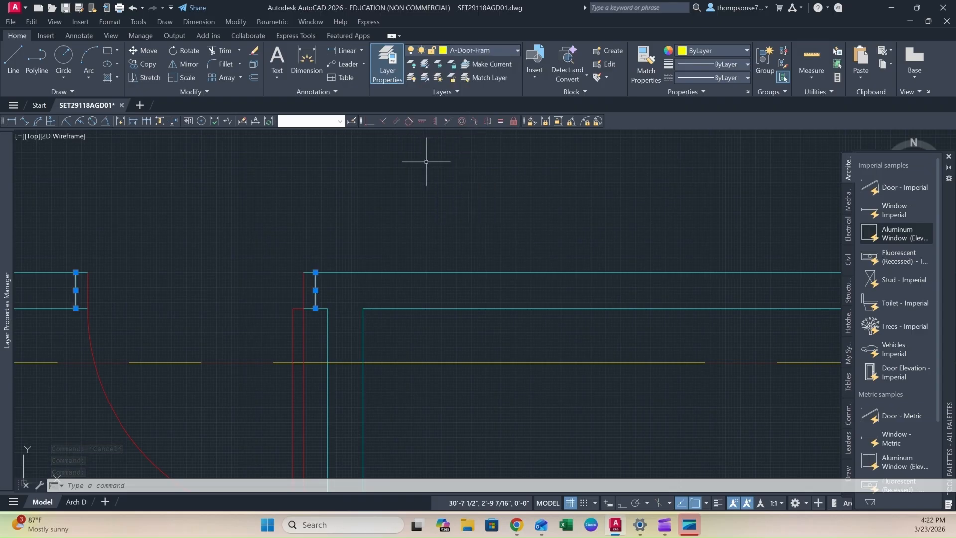
key("Escape")
- Trim the short wall-line stubs between the vertical frame lines and the door on both sides of the opening
scroll(287, 274, "up", 4)
type("tr")
key("Return")
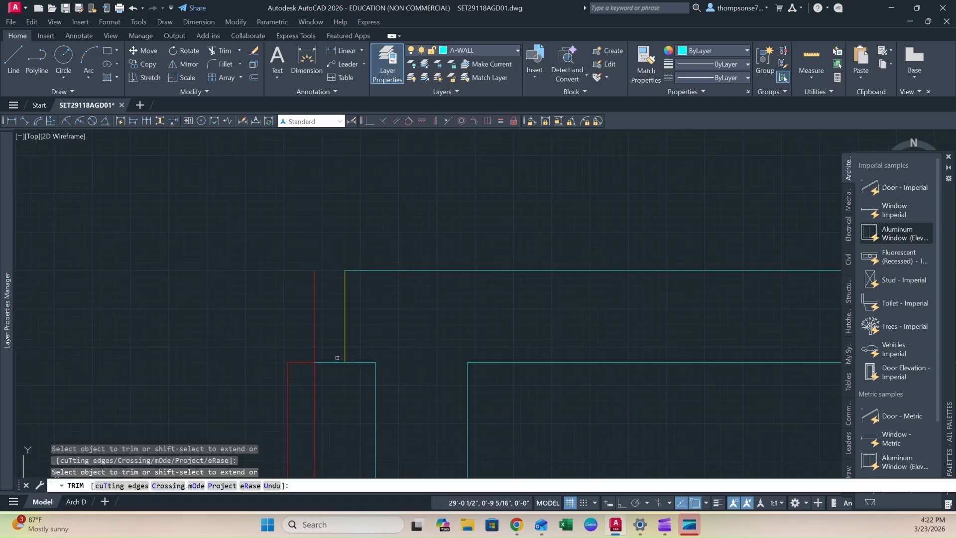
left_click(334, 362)
middle_click_drag(185, 359, 326, 338)
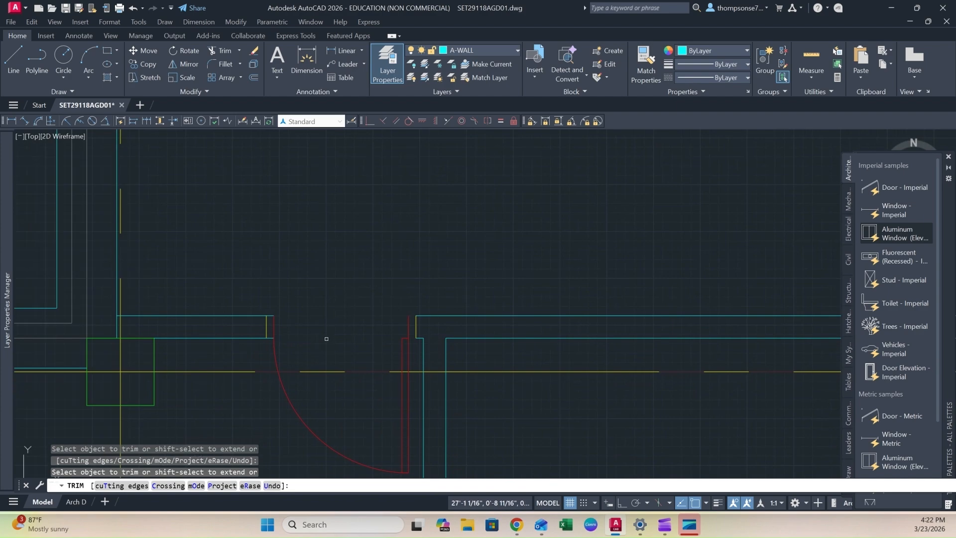
scroll(313, 344, "up", 4)
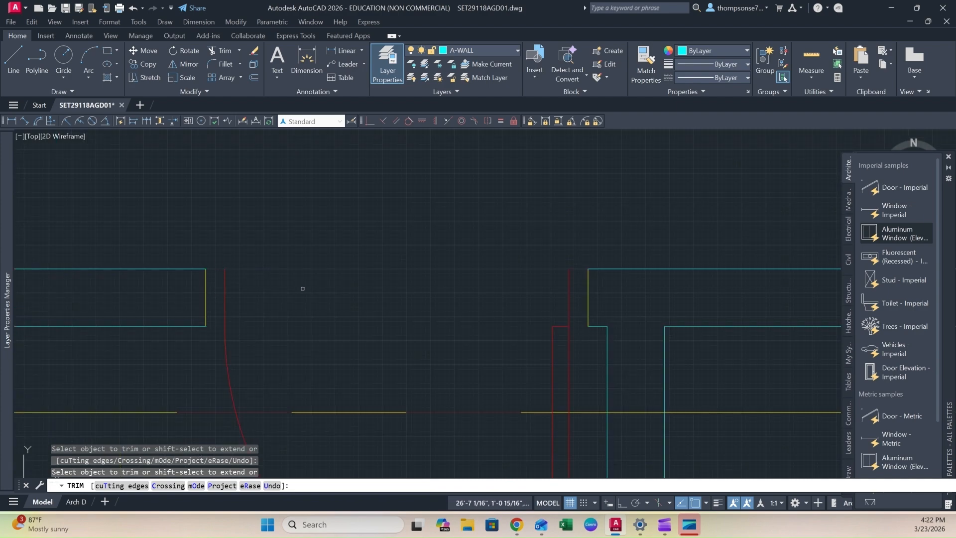
key("Escape")
scroll(348, 278, "down", 2)
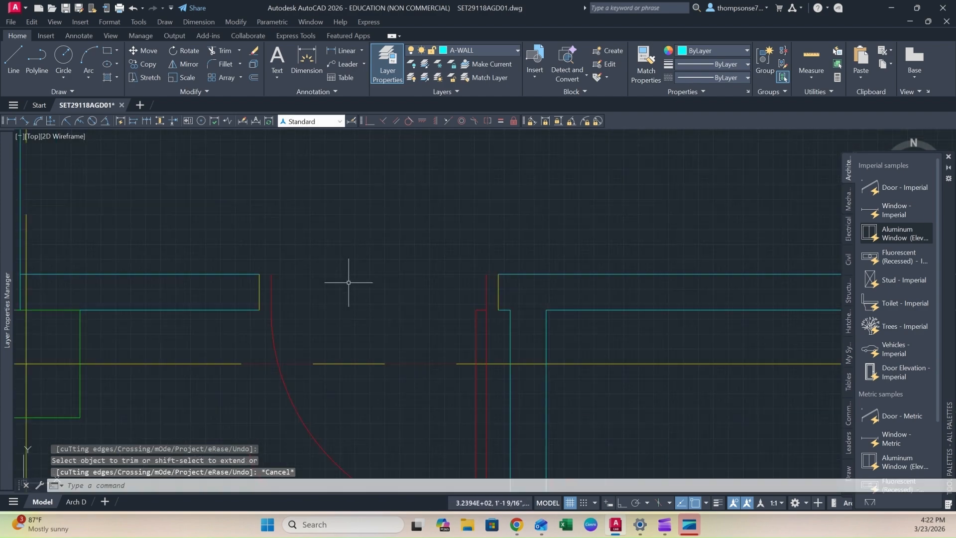
- Erase the two vertical frame lines at the wall ends and make A-Door-Fram the current layer
left_click(259, 295)
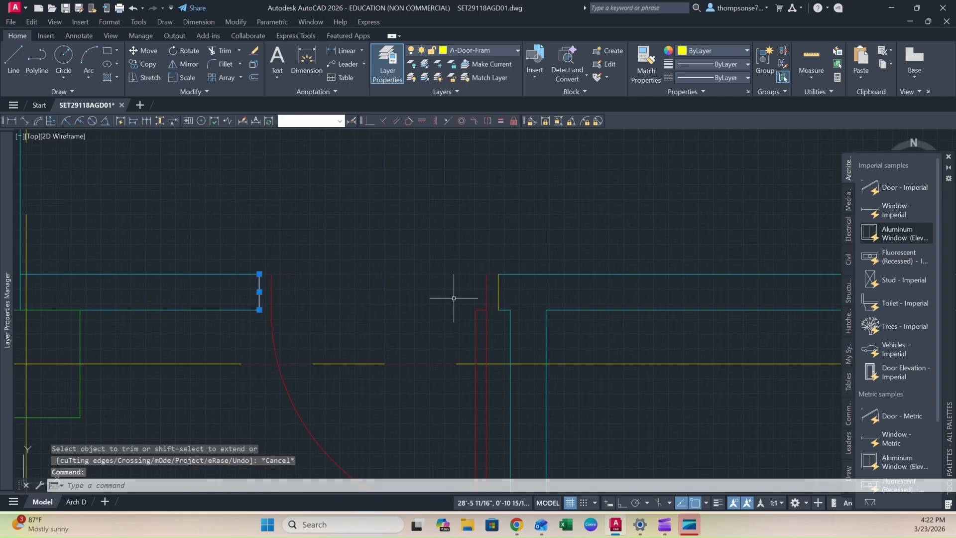
key("Delete")
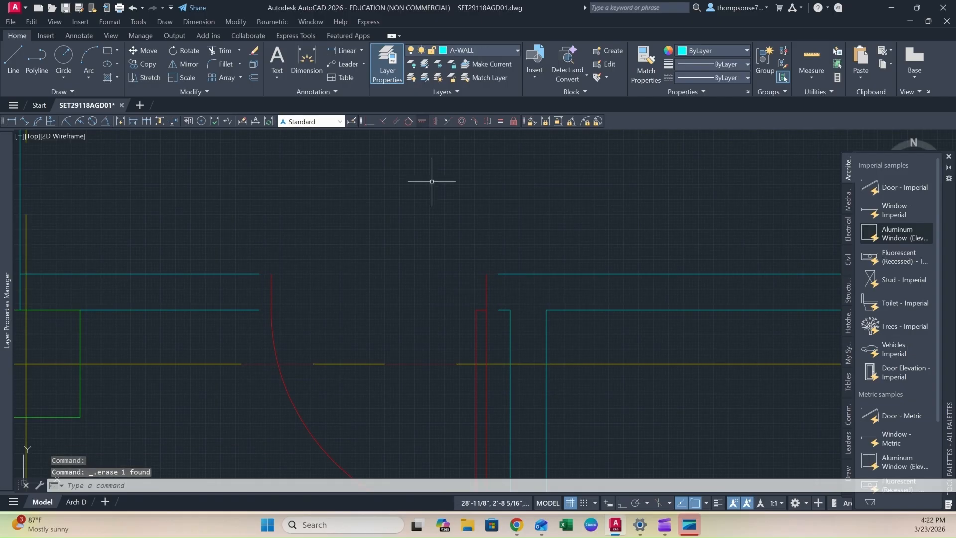
left_click(495, 50)
left_click(481, 117)
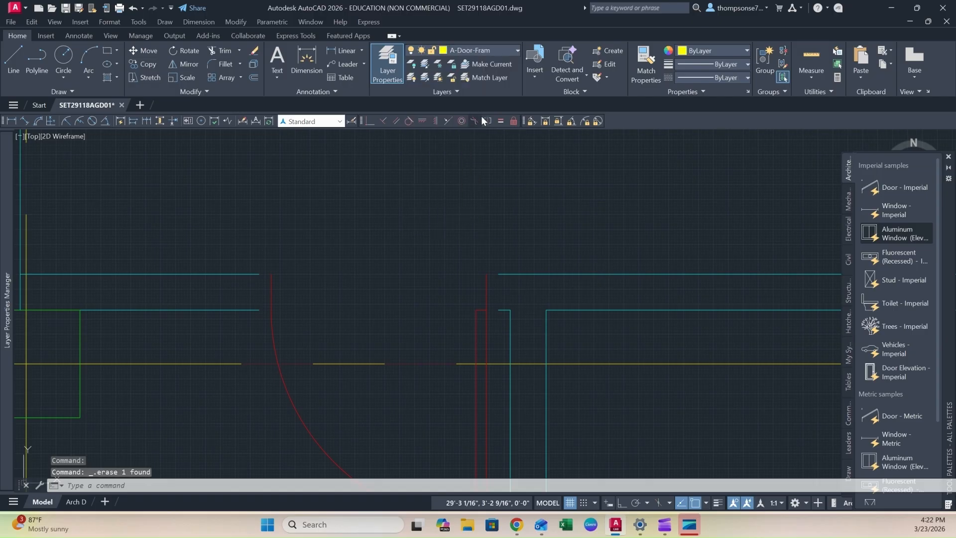
- Draw the left door frame as a rectangle from the wall end's upper corner to the door swing at the wall's lower face
left_click(107, 50)
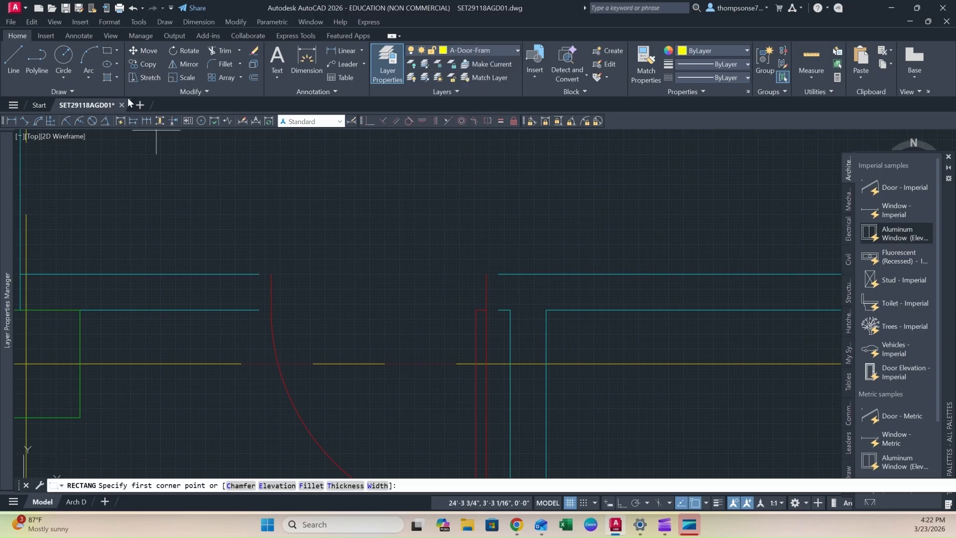
left_click(259, 273)
scroll(266, 306, "up", 4)
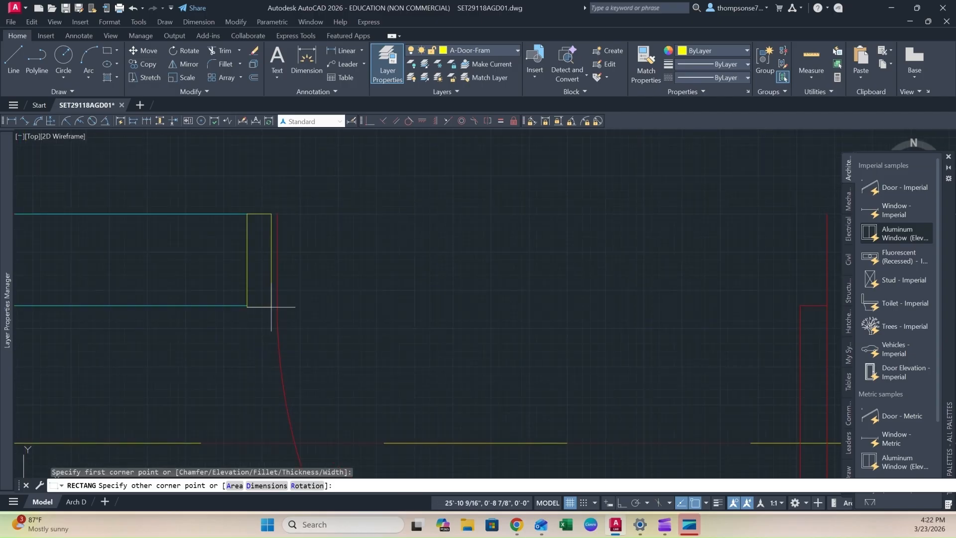
left_click(277, 305)
scroll(454, 304, "down", 5)
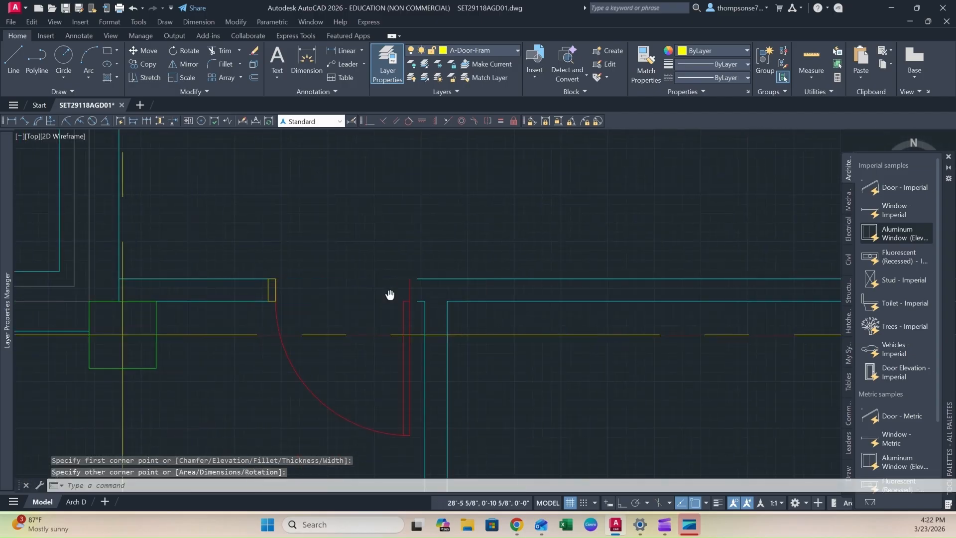
- Draw the right door frame as a rectangle from the wall end's upper corner to the door's hinge-side corner
key("Return")
scroll(416, 272, "up", 5)
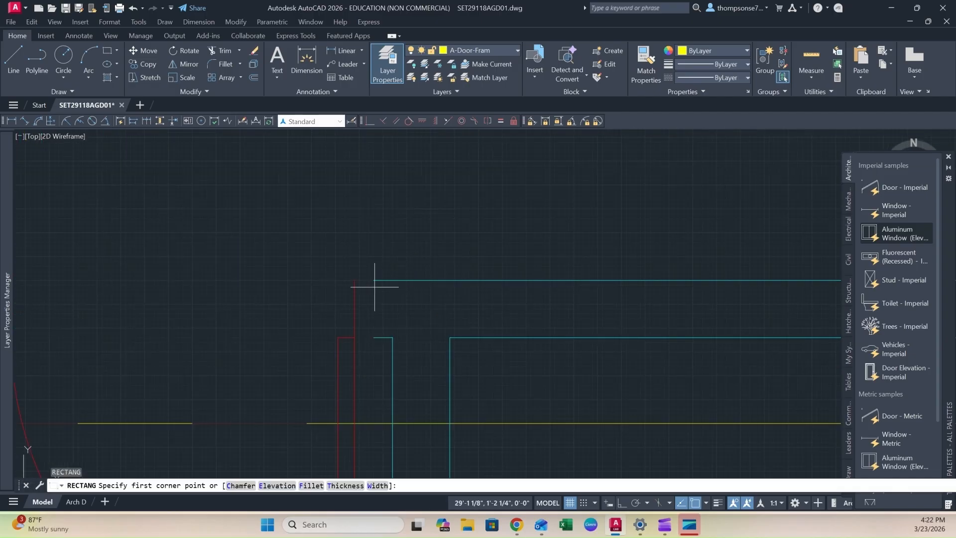
left_click(374, 280)
key("Escape")
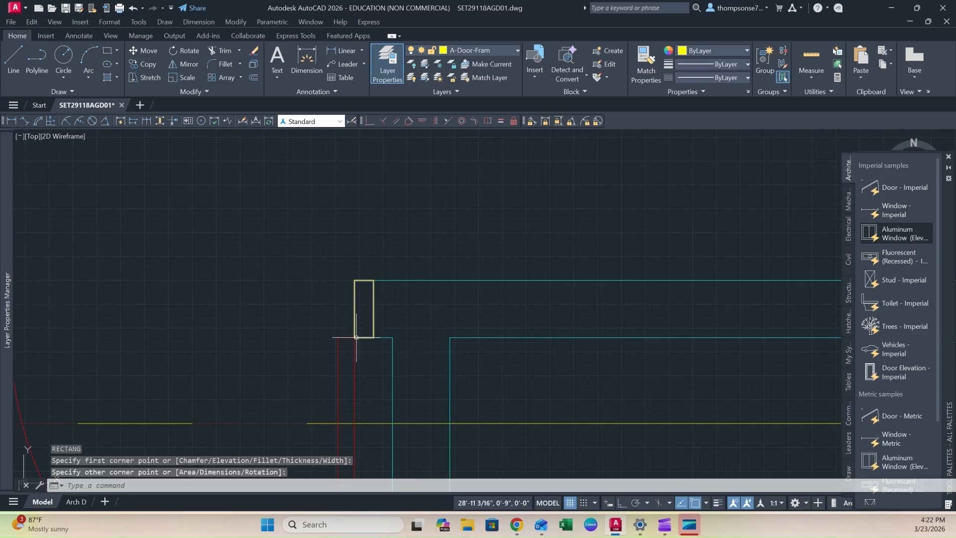
scroll(414, 322, "down", 3)
scroll(378, 334, "down", 4)
scroll(382, 331, "up", 4)
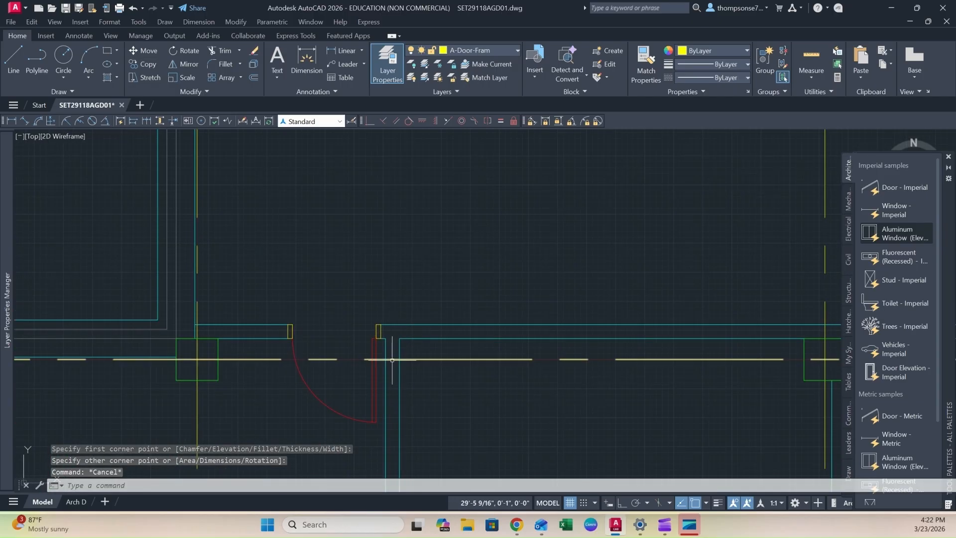
- Extend the left room's lower wall line across the gap at the partition junction below the new door's neighbouring room
scroll(401, 384, "down", 4)
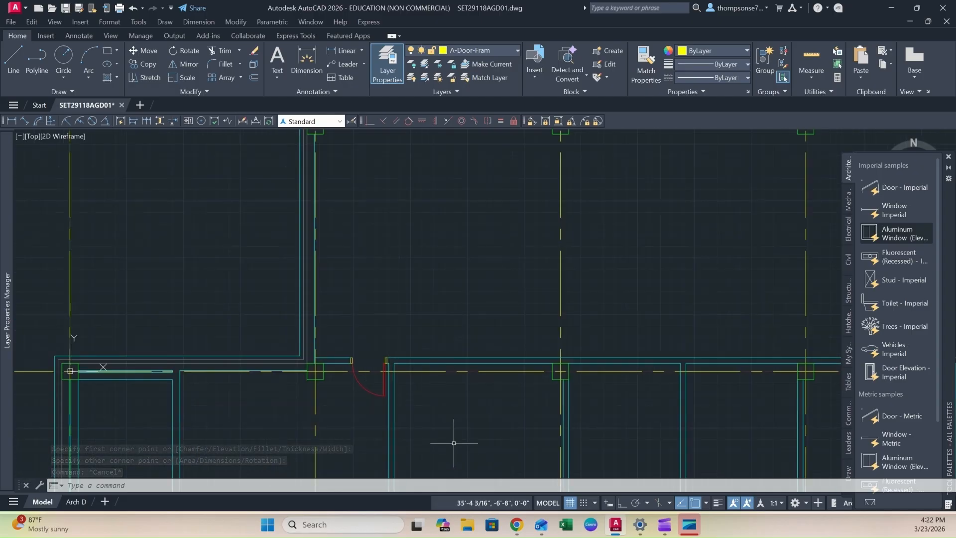
scroll(387, 273, "down", 2)
middle_click_drag(368, 270, 338, 240)
middle_click_drag(376, 319, 348, 293)
scroll(383, 355, "up", 4)
scroll(387, 357, "up", 3)
scroll(437, 374, "down", 1)
scroll(392, 375, "up", 4)
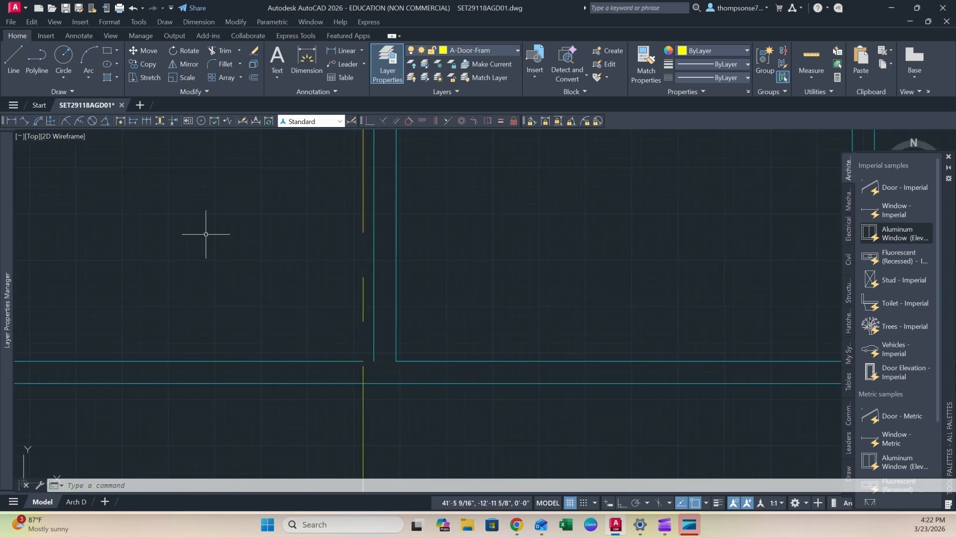
type("x")
key("Return")
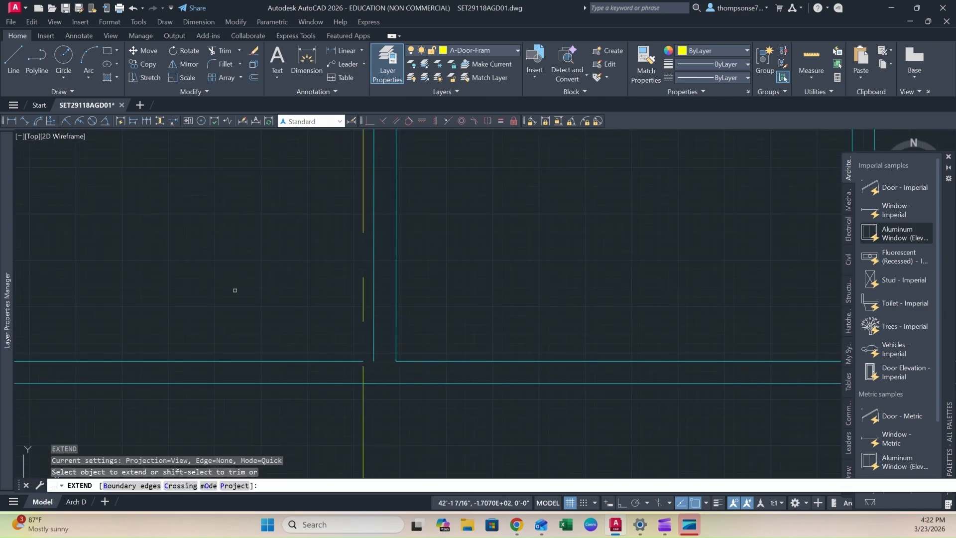
left_click(349, 360)
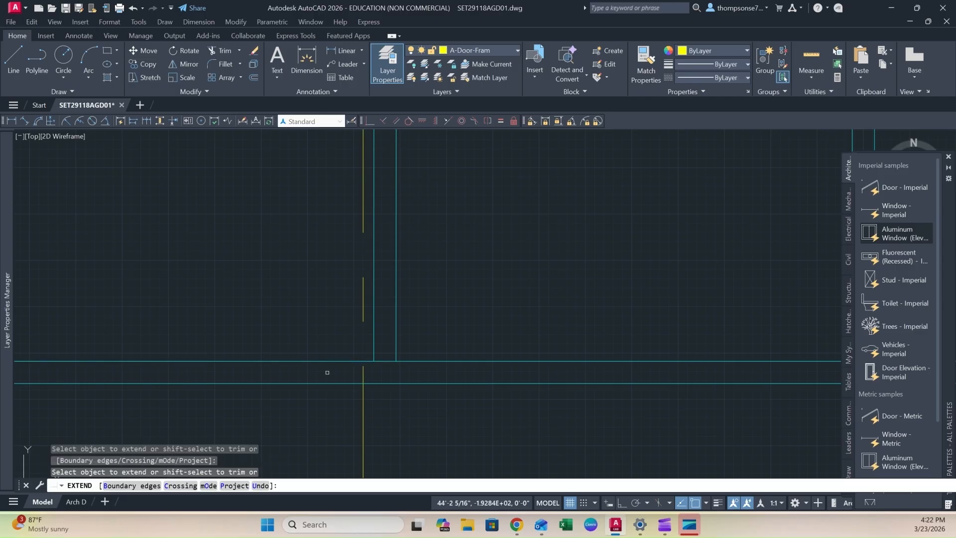
key("Escape")
- Extend the partition's left wall line down to the horizontal wall line
type("tr")
key("Return")
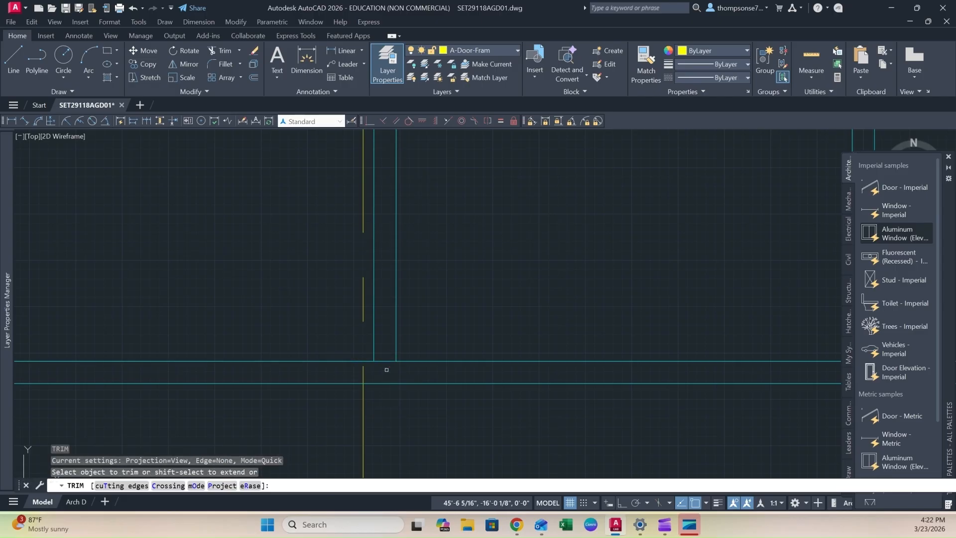
key("Escape")
scroll(378, 346, "up", 6)
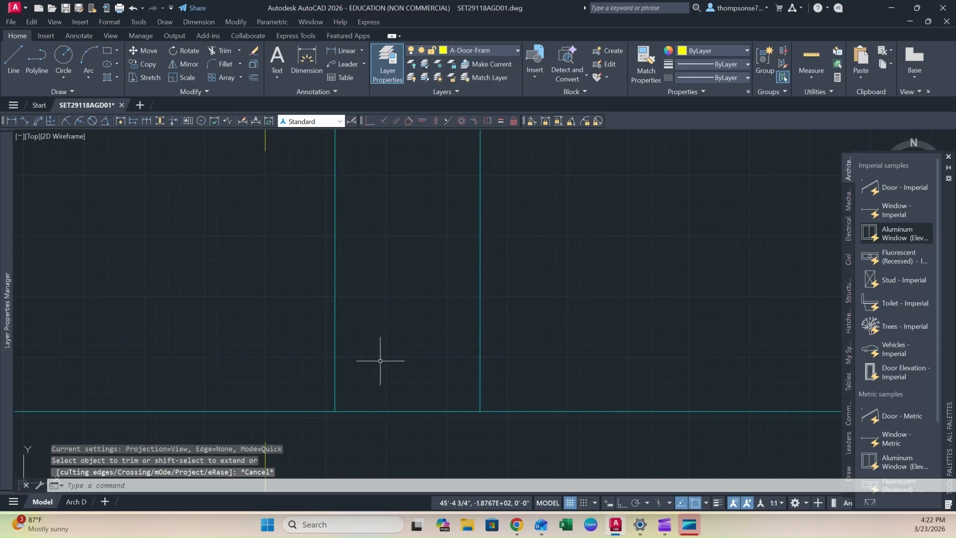
type("ex")
key("Return")
left_click(344, 386)
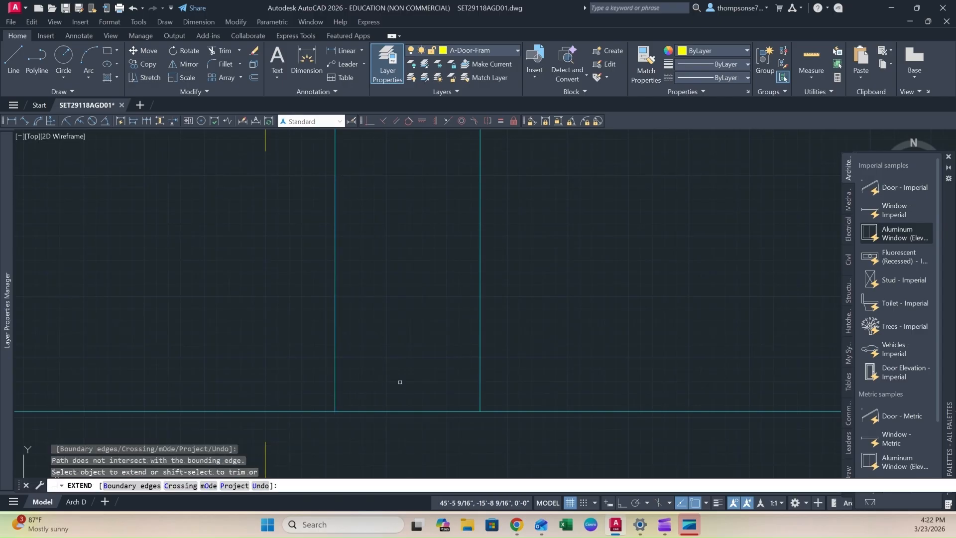
- Trim the horizontal wall segment between the partition's two wall lines to open the junction
type("tr")
key("Return")
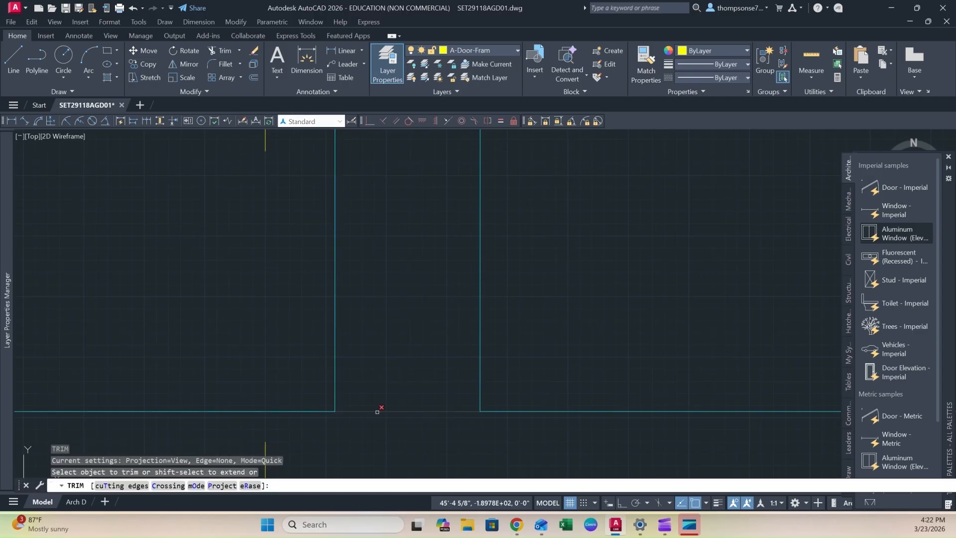
left_click(377, 412)
scroll(380, 398, "down", 6)
left_click(382, 379)
scroll(366, 376, "down", 8)
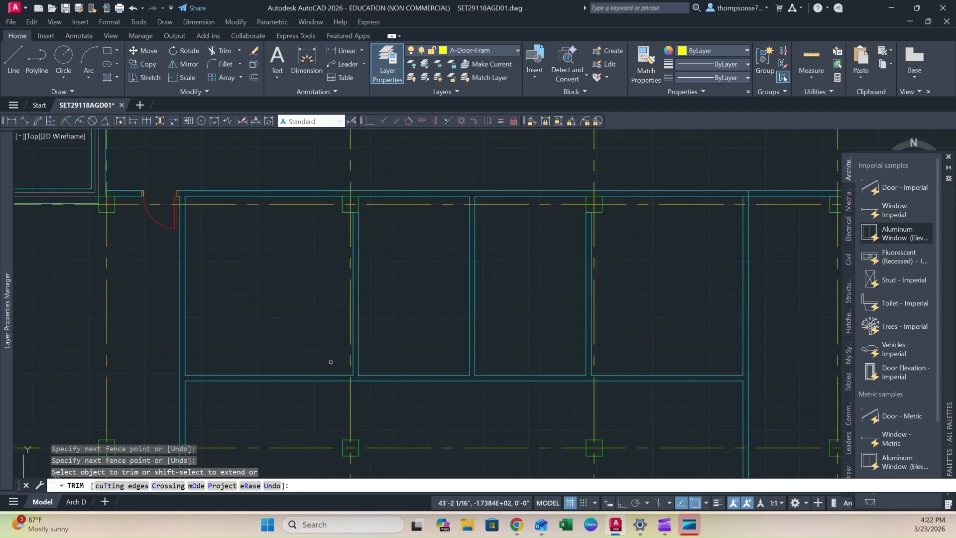
middle_click_drag(330, 360, 357, 384)
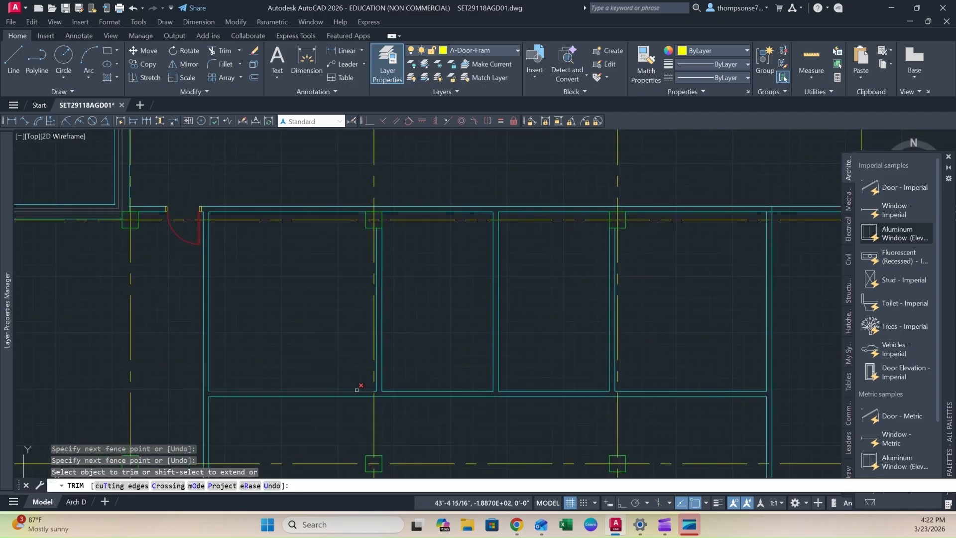
key("Escape")
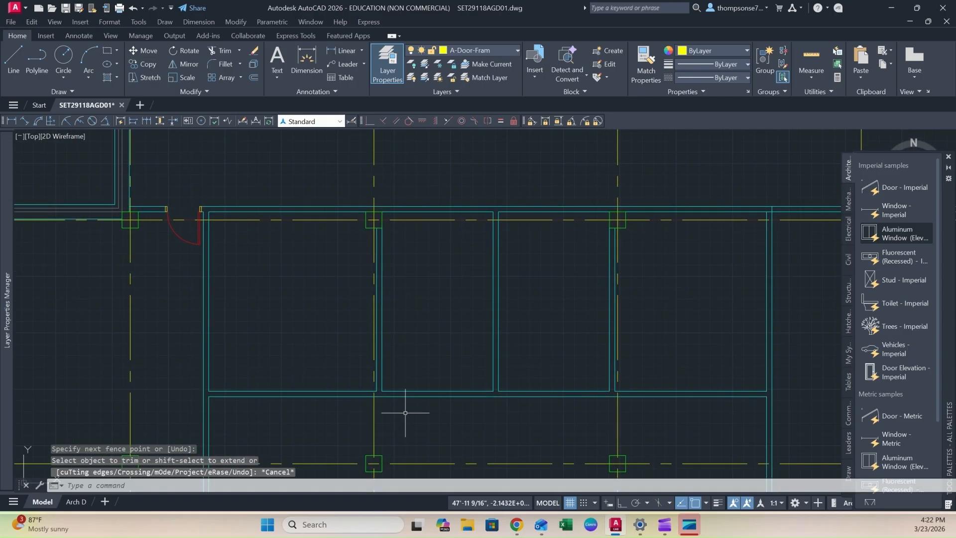
- Draw a vertical line from the partition's lower left corner down across the horizontal wall
scroll(388, 398, "up", 4)
left_click(13, 62)
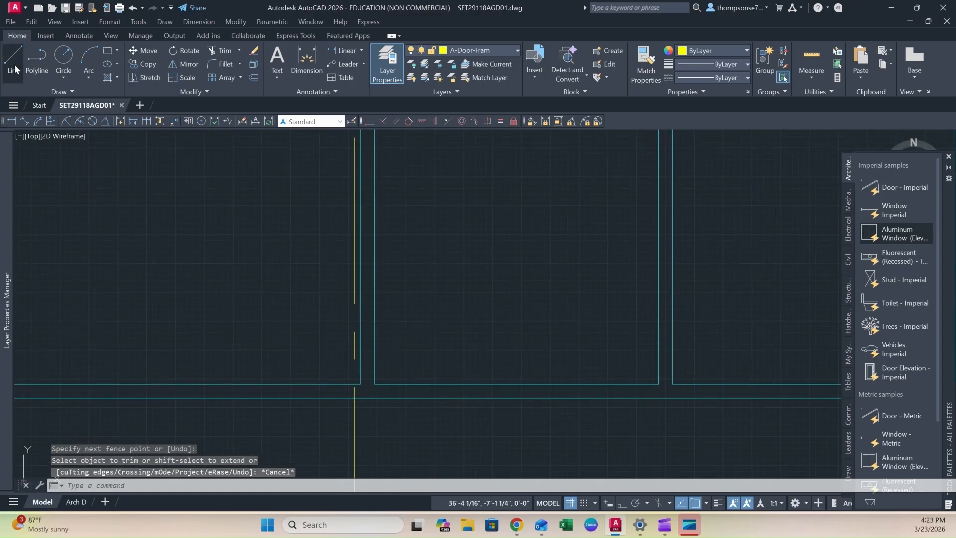
left_click(361, 384)
left_click(362, 440)
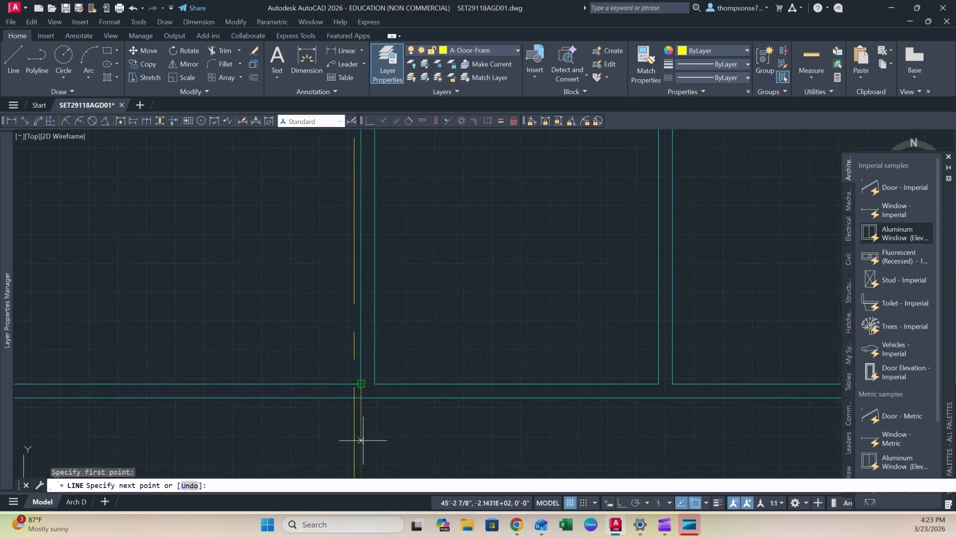
key("Escape")
- Offset the vertical line at the partition's lower left corner 2 inches to the left
type("o")
key("Return")
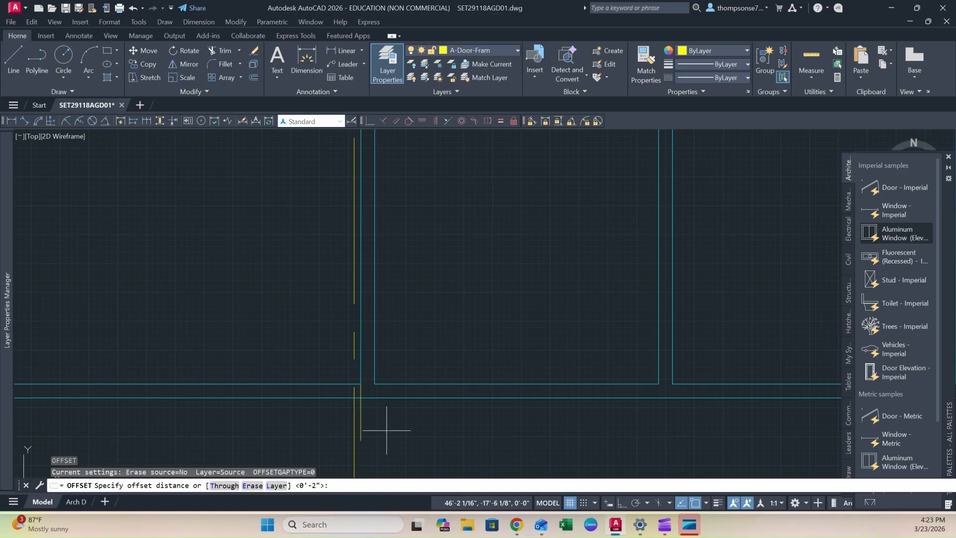
key("Return")
left_click(361, 392)
left_click(356, 396)
scroll(356, 383, "up", 5)
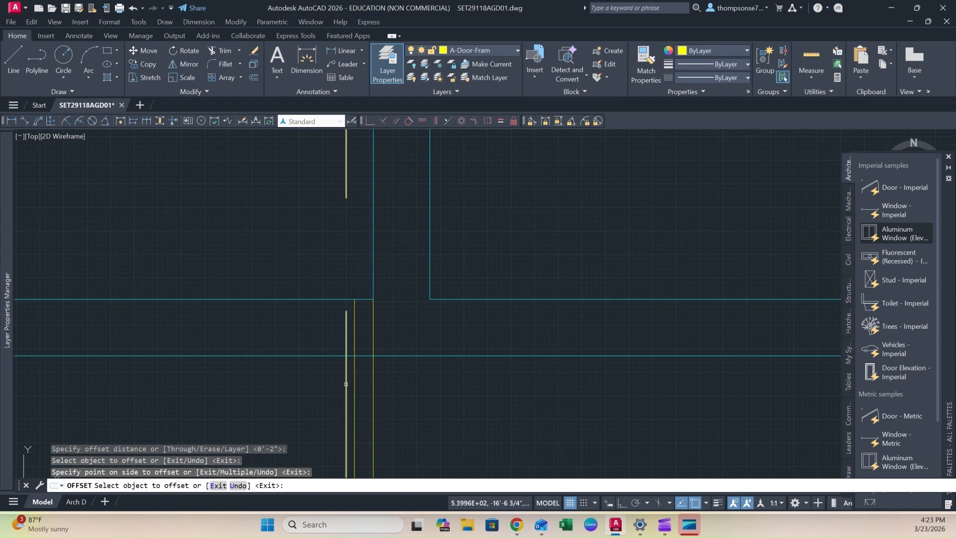
key("Escape")
- Erase the original vertical line at the partition corner, keeping its offset copy
left_click(384, 397)
left_click(365, 408)
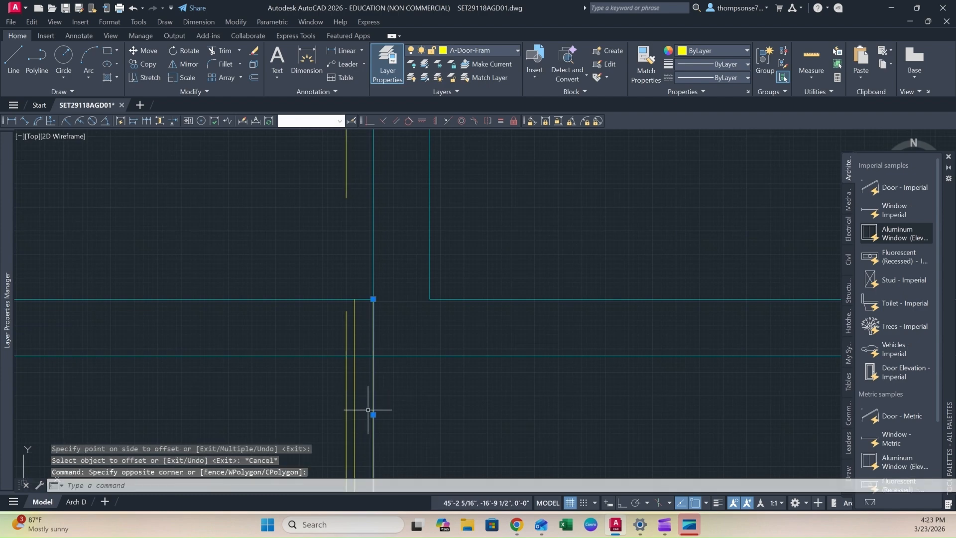
key("Delete")
scroll(390, 387, "up", 2)
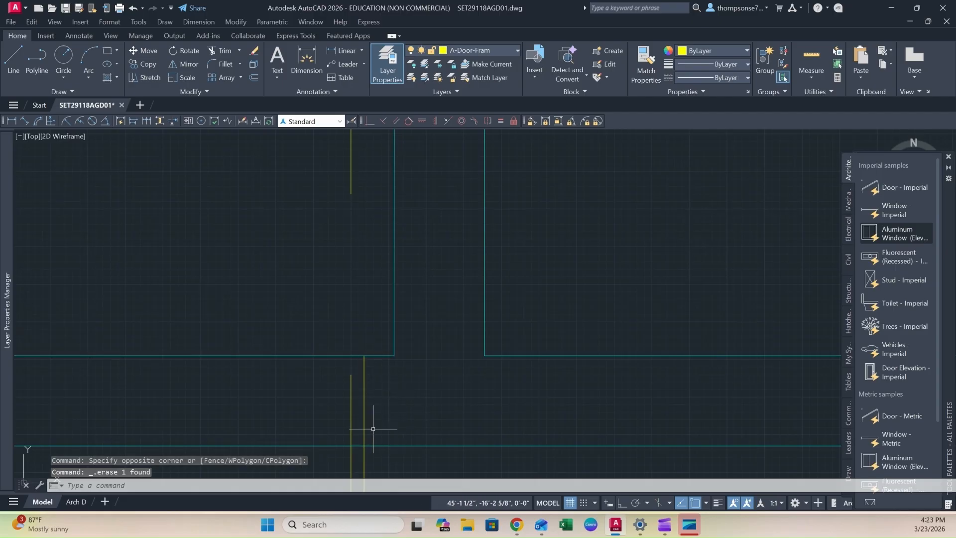
scroll(358, 412, "down", 2)
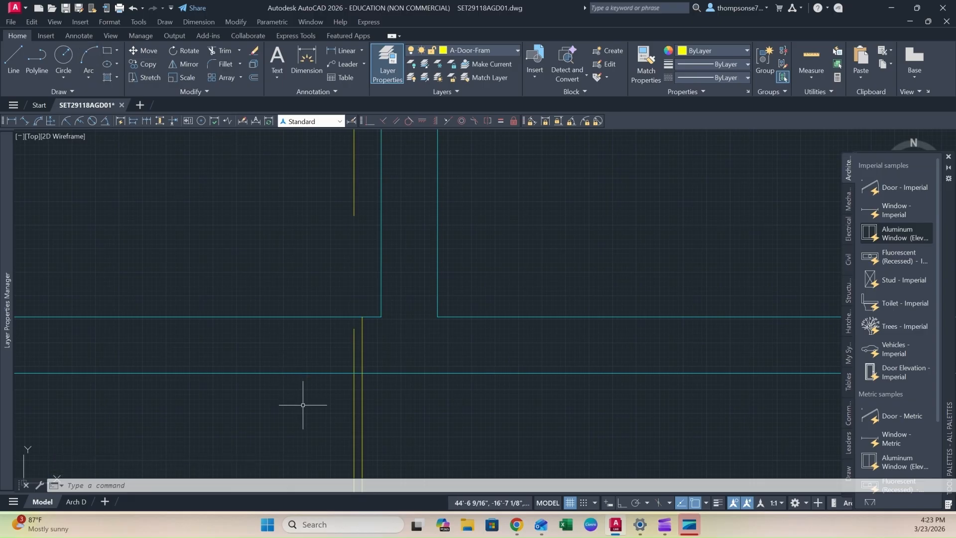
scroll(301, 412, "down", 2)
middle_click_drag(301, 412, 325, 398)
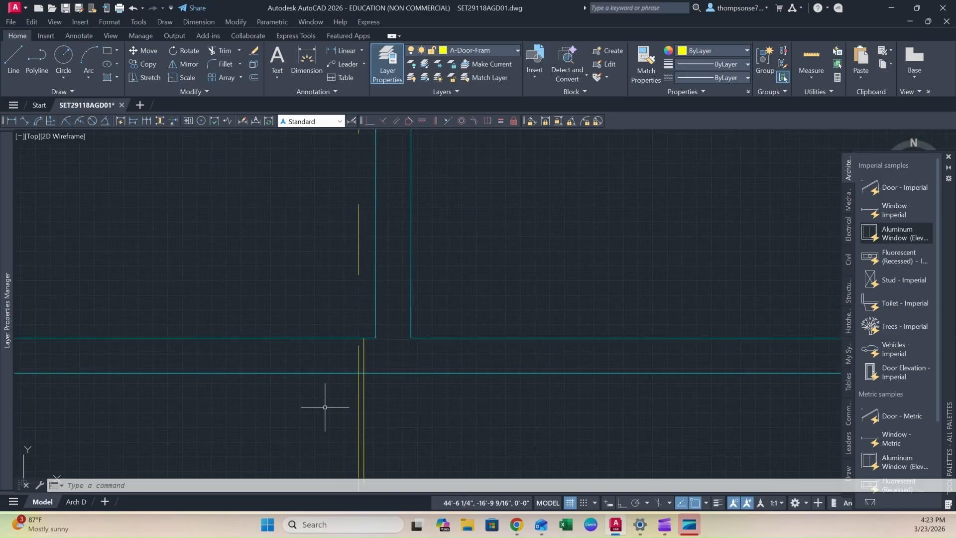
scroll(384, 360, "up", 4)
middle_click_drag(384, 337, 422, 340)
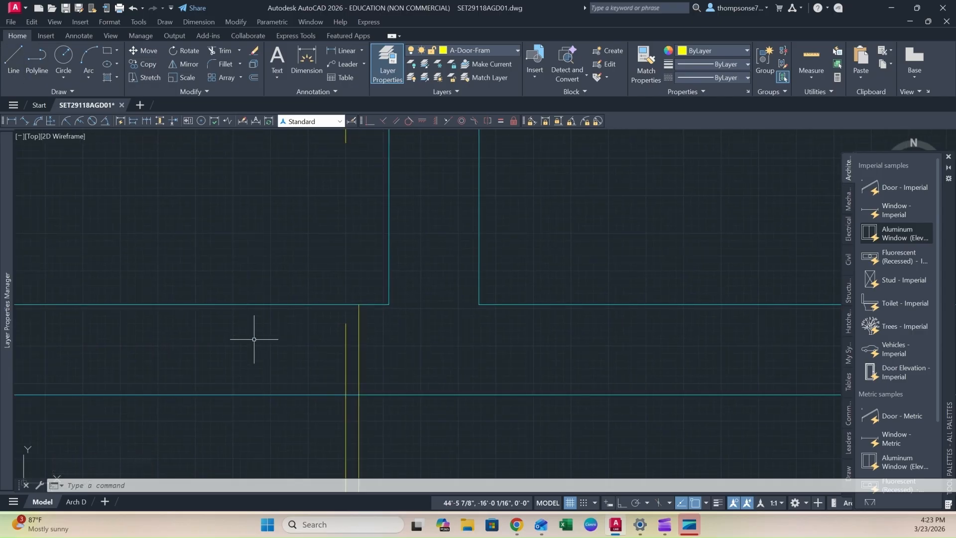
- Offset the remaining vertical guide line 3'2" to the left across the horizontal wall to mark the door opening
type("o")
key("Return")
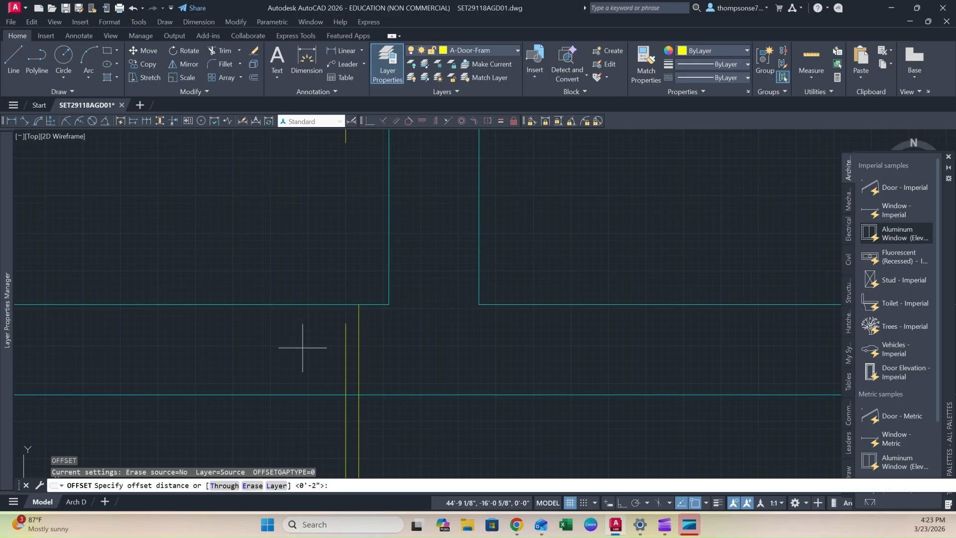
key("Return")
type("3;2")
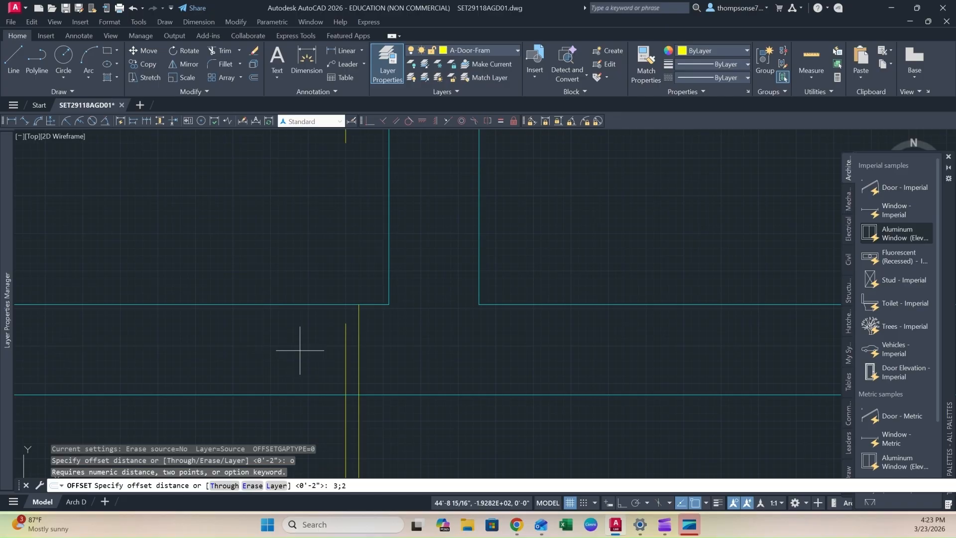
type("'2")
key("Return")
left_click(359, 326)
left_click(99, 350)
scroll(190, 344, "down", 6)
mouse_move(156, 349)
middle_mouse_down()
mouse_move(323, 312)
mouse_move(303, 348)
mouse_move(301, 382)
mouse_move(307, 353)
middle_mouse_up()
scroll(324, 308, "up", 2)
scroll(322, 309, "down", 4)
scroll(304, 373, "up", 2)
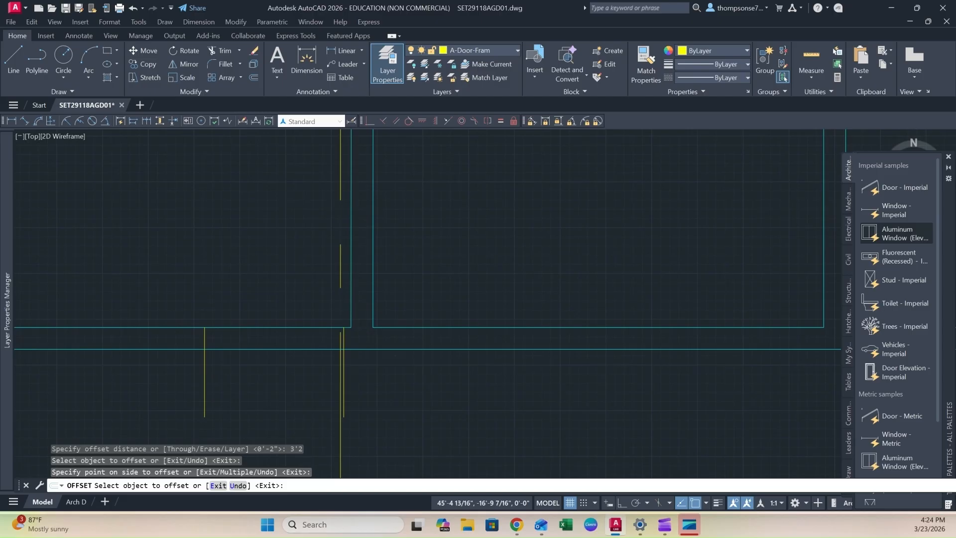
scroll(359, 369, "up", 2)
key("Escape")
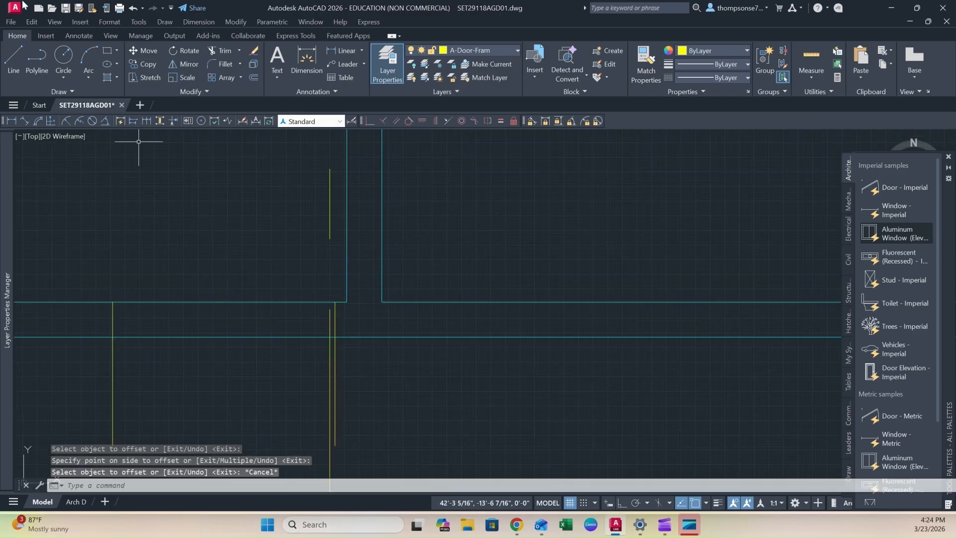
left_click(107, 50)
scroll(314, 309, "up", 4)
left_click(380, 313)
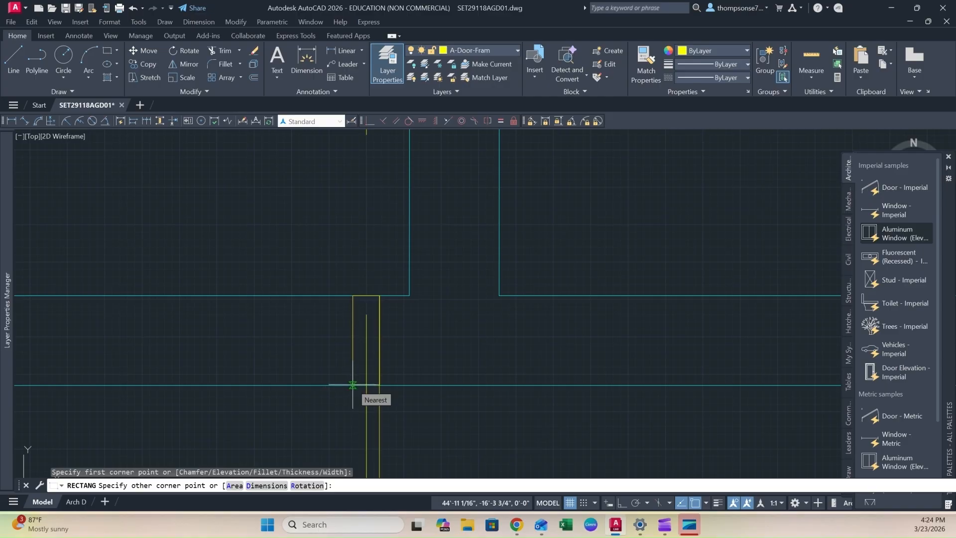
key("Return")
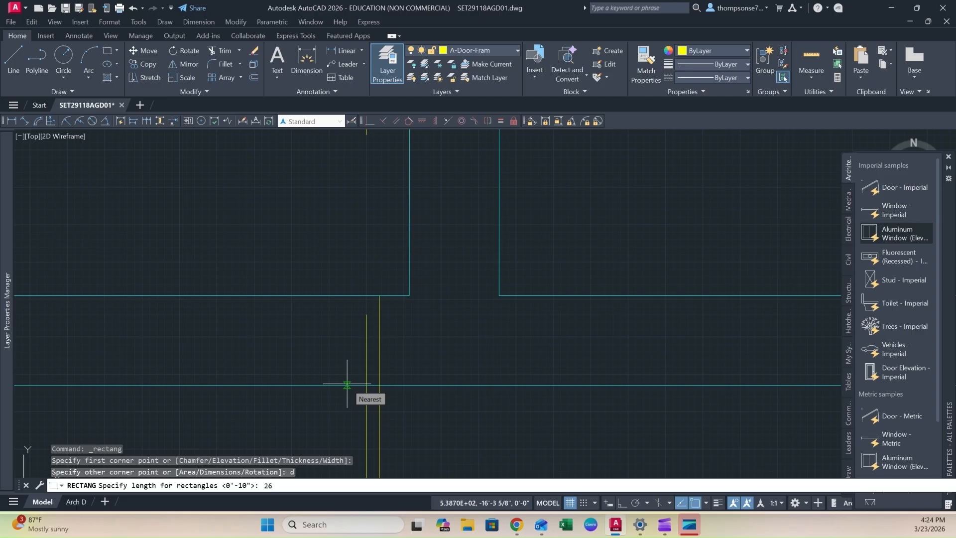
key("Return")
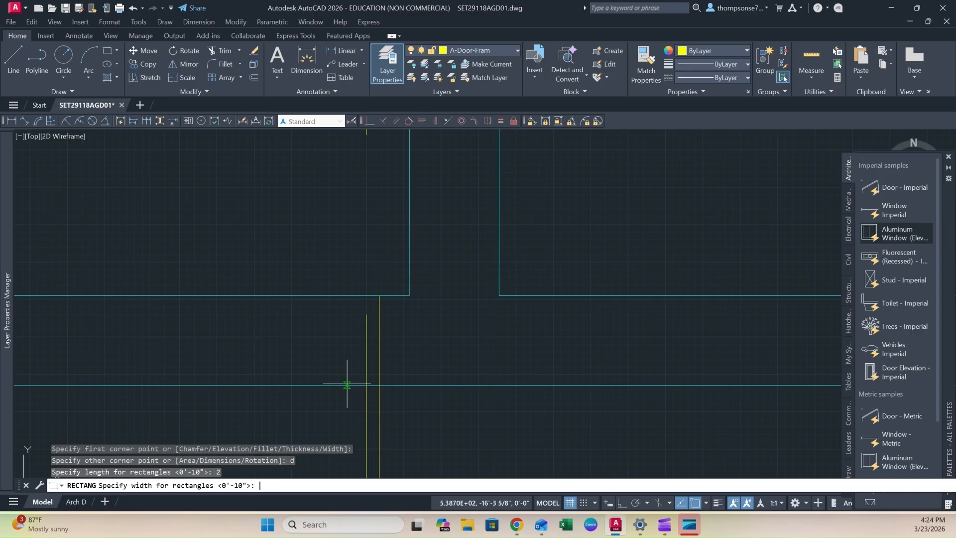
type("6")
key("Return")
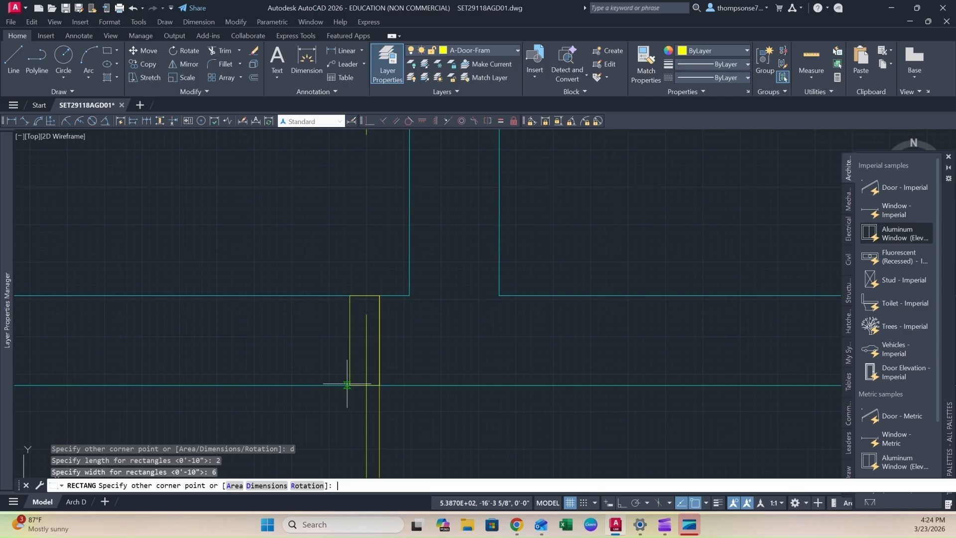
scroll(267, 406, "up", 2)
scroll(341, 362, "down", 5)
key("Escape")
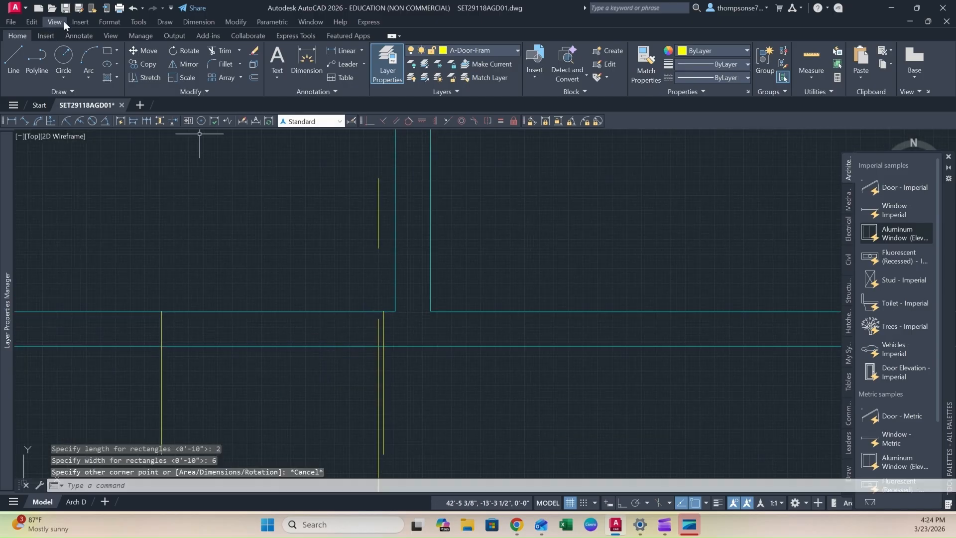
left_click(133, 8)
left_click(151, 8)
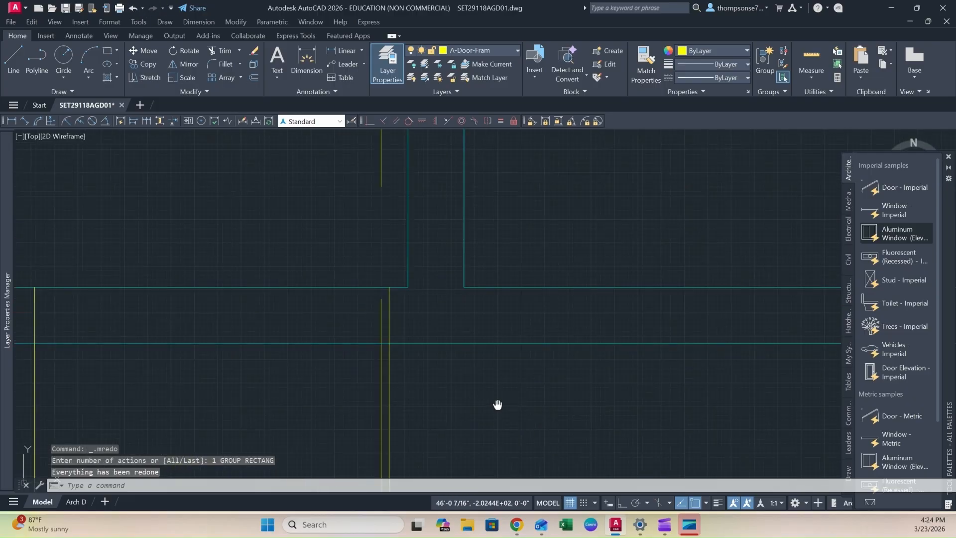
- Draw a door-frame rectangle 2 inches long and 6 inches wide inside the wall, starting at the right guide line's upper end
left_click(108, 52)
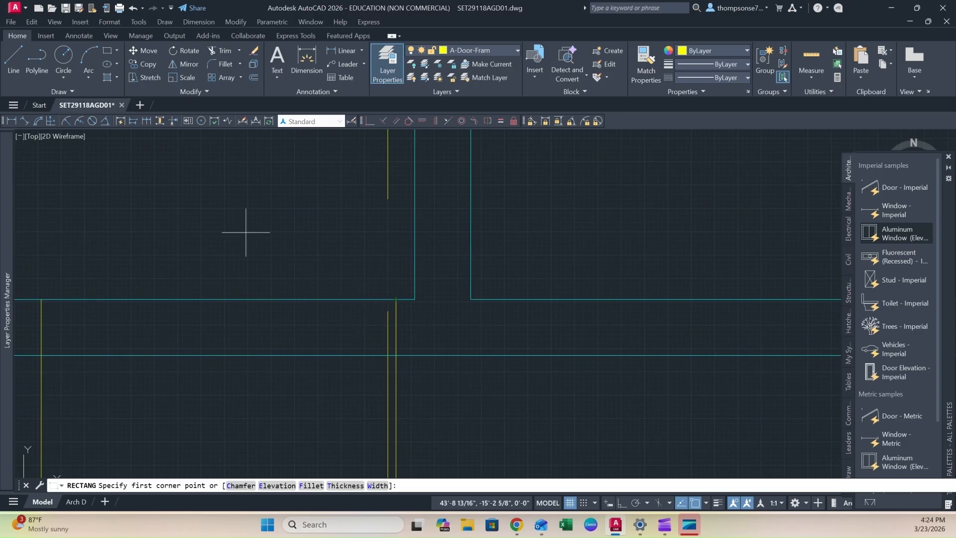
left_click(396, 299)
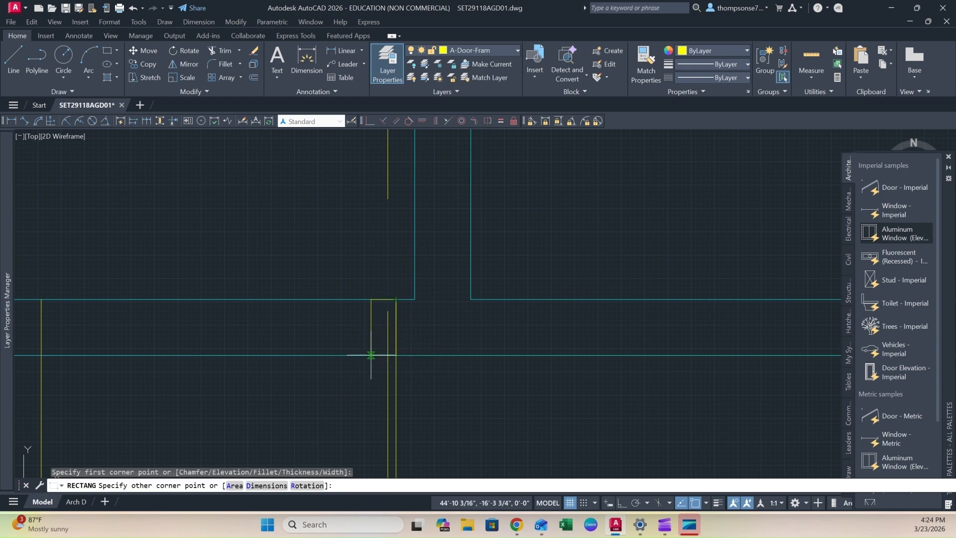
type("d")
key("Return")
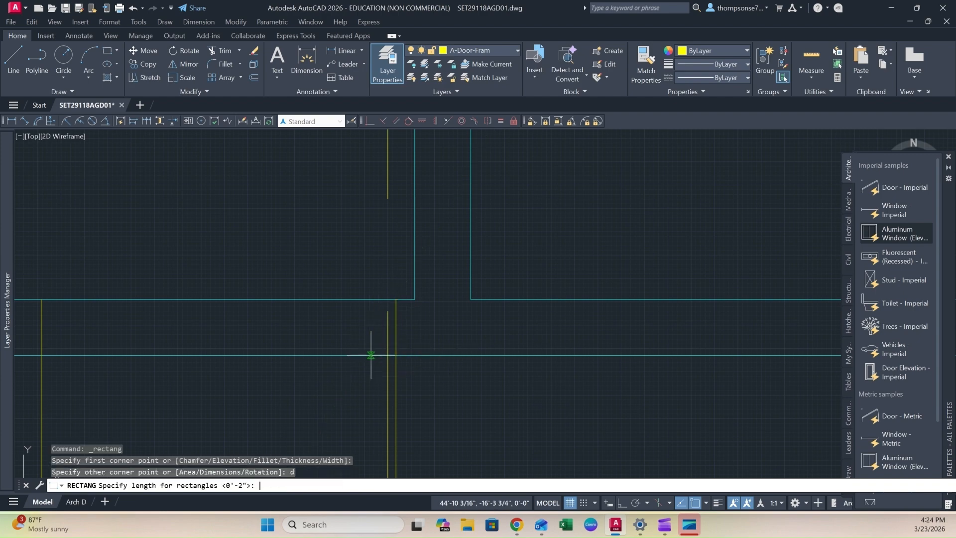
type("2")
key("Return")
type("6")
key("Return")
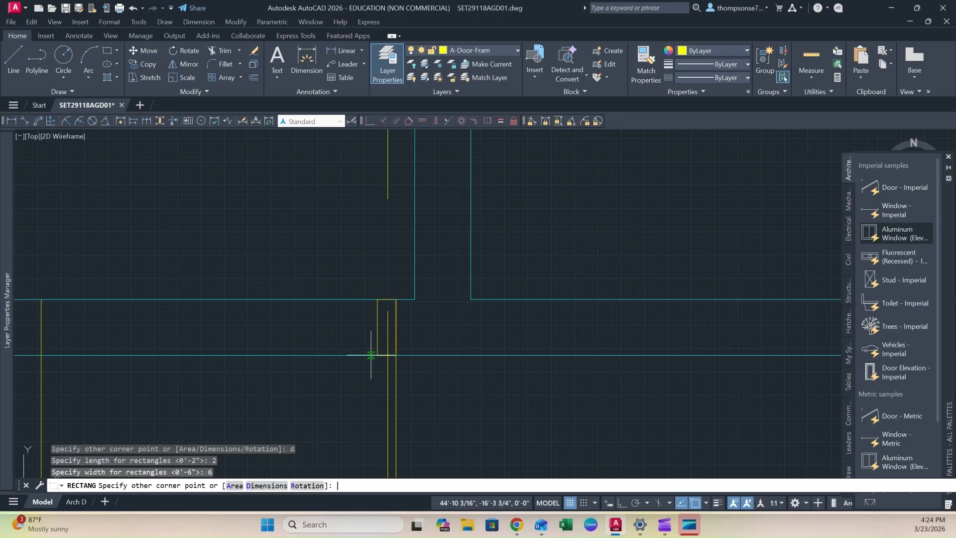
key("Return")
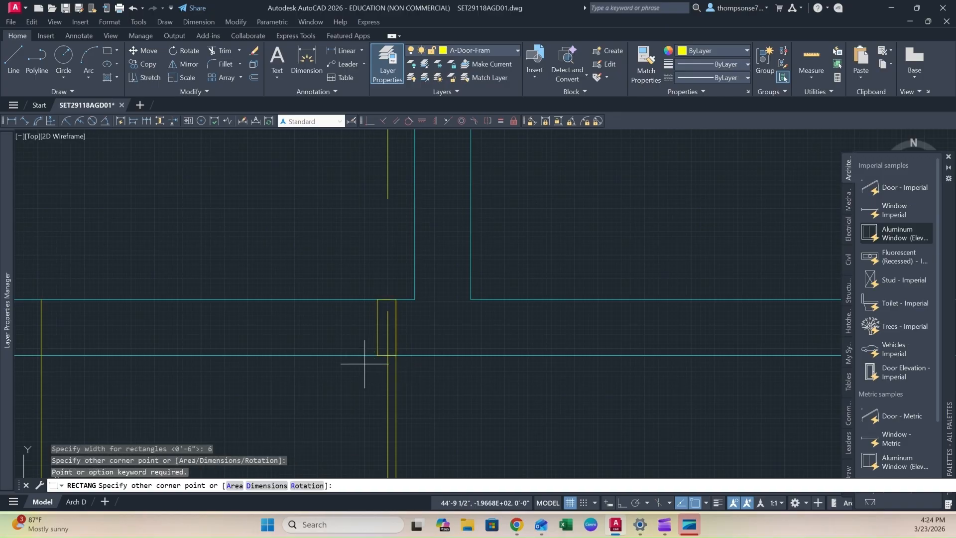
key("Escape")
scroll(334, 399, "up", 2)
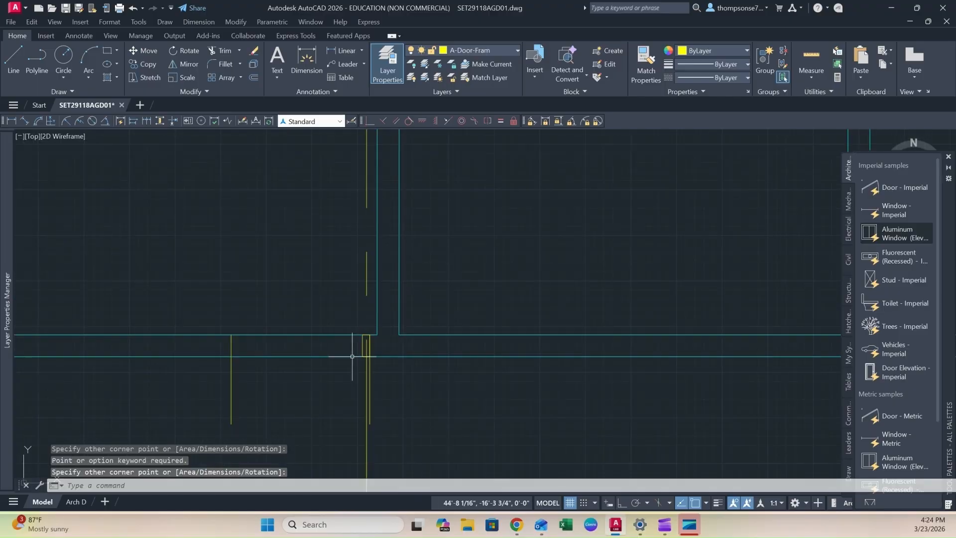
key("Escape")
- Measure the frame's depth in the wall and the clear width between the frame and the left guide line
scroll(368, 371, "down", 4)
middle_click_drag(363, 373, 402, 353)
middle_click_drag(313, 357, 320, 339)
scroll(327, 342, "down", 2)
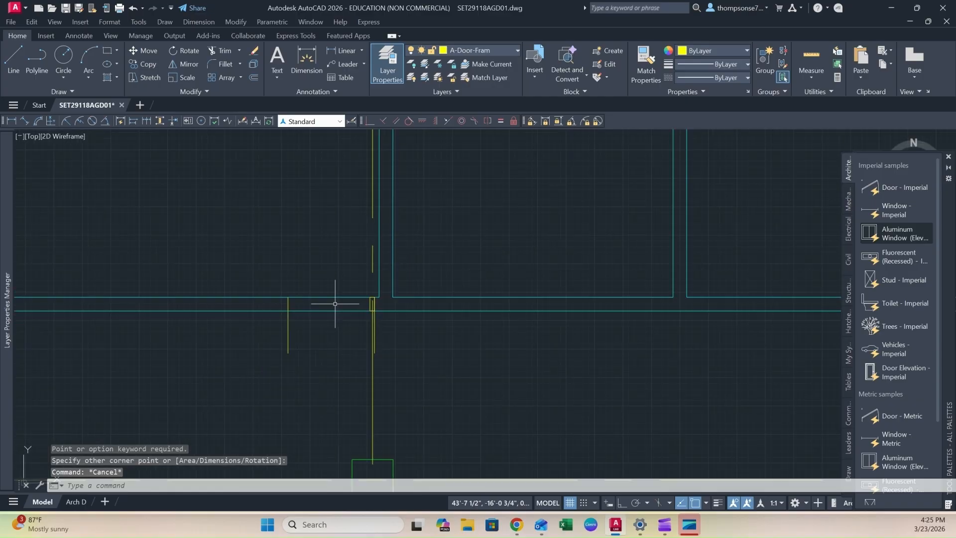
scroll(329, 328, "down", 2)
scroll(332, 351, "up", 2)
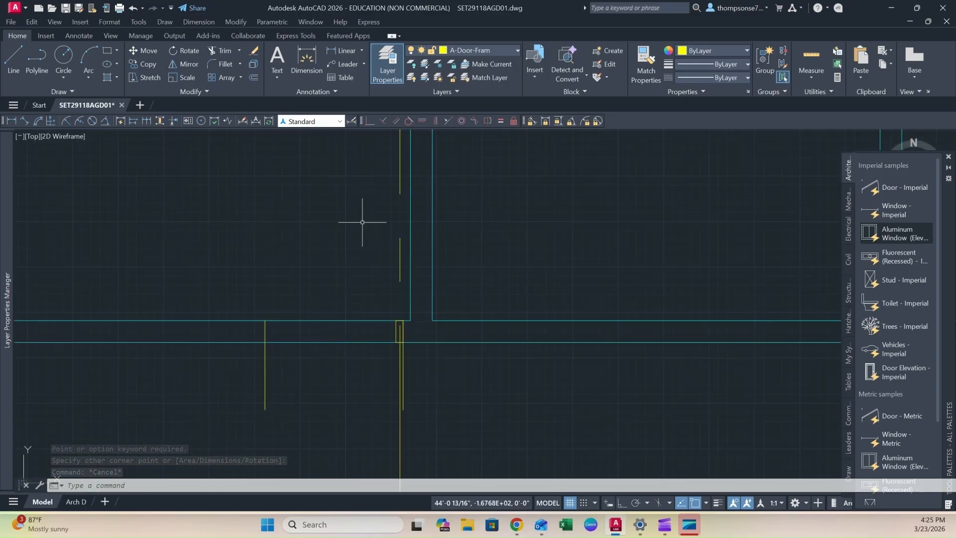
left_click(810, 57)
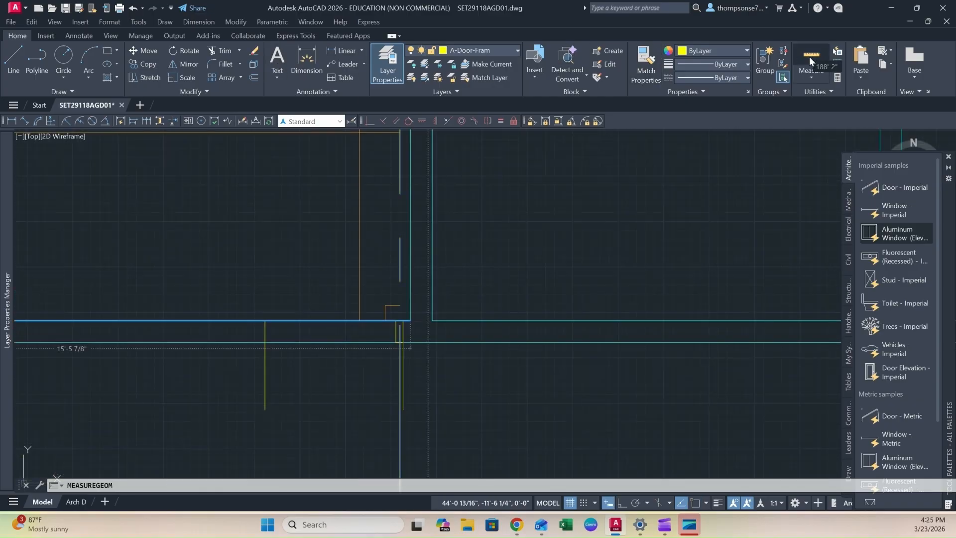
scroll(391, 360, "up", 5)
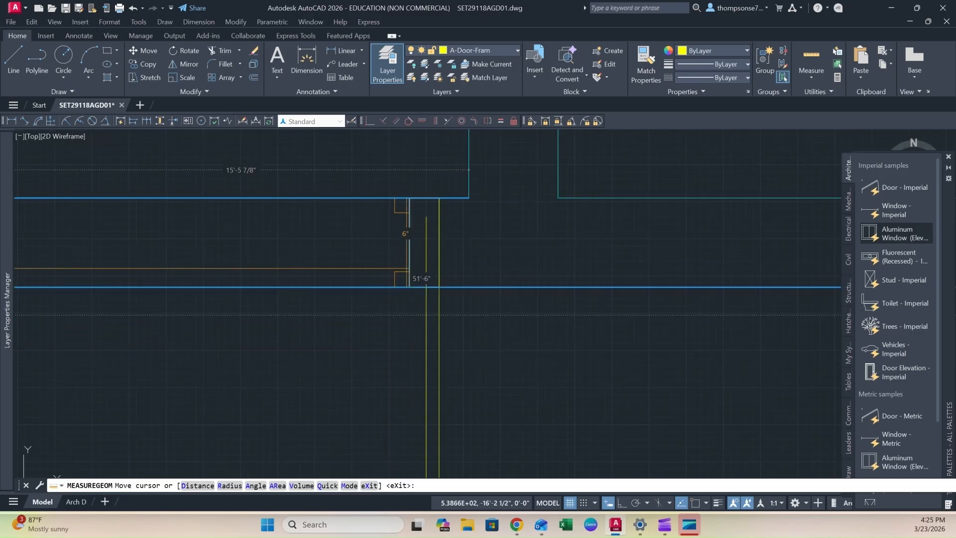
scroll(410, 261, "down", 4)
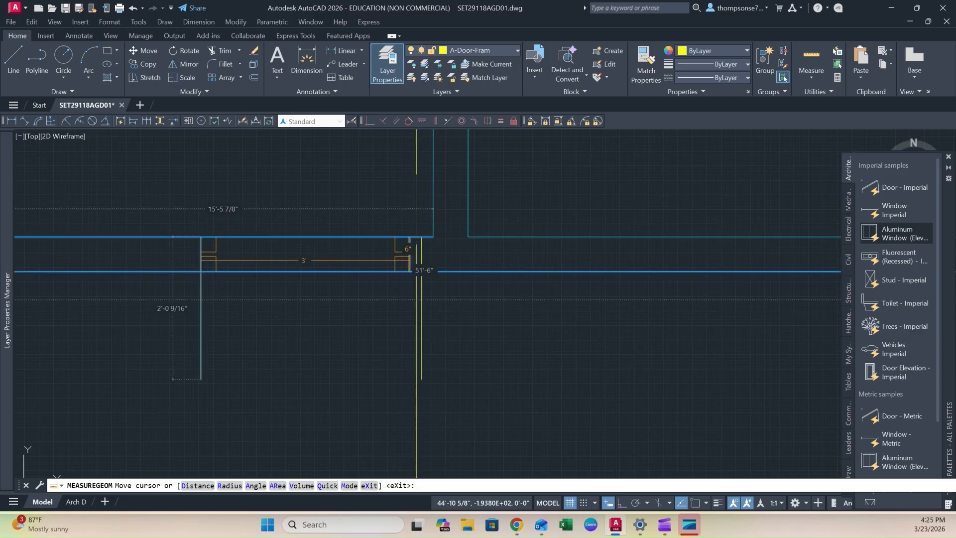
key("Escape")
- Copy the frame rectangle from its upper right corner to the upper end of the left guide line
middle_click_drag(290, 311, 398, 368)
scroll(423, 331, "up", 2)
middle_click_drag(425, 333, 406, 203)
scroll(436, 235, "down", 2)
mouse_move(437, 235)
middle_mouse_down()
mouse_move(418, 231)
mouse_move(385, 311)
middle_mouse_up()
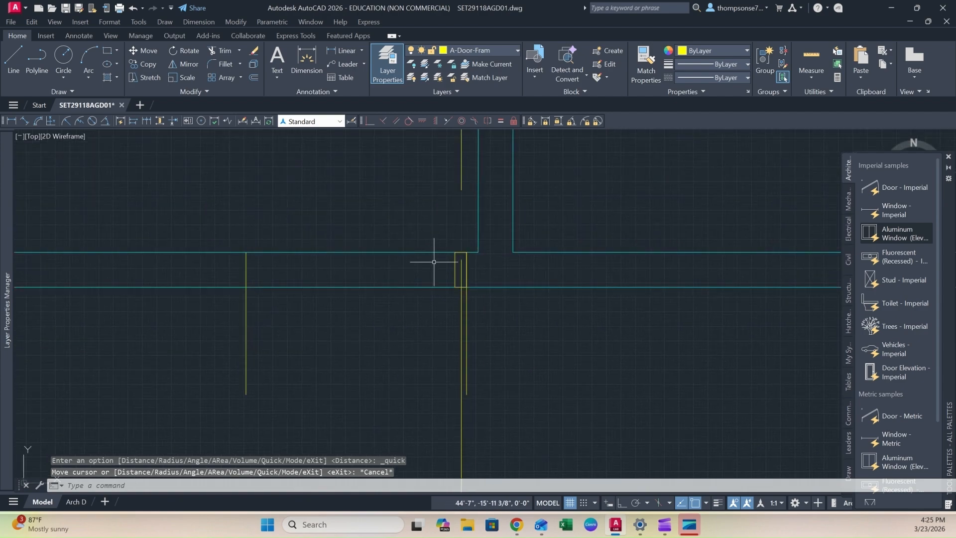
left_click(455, 268)
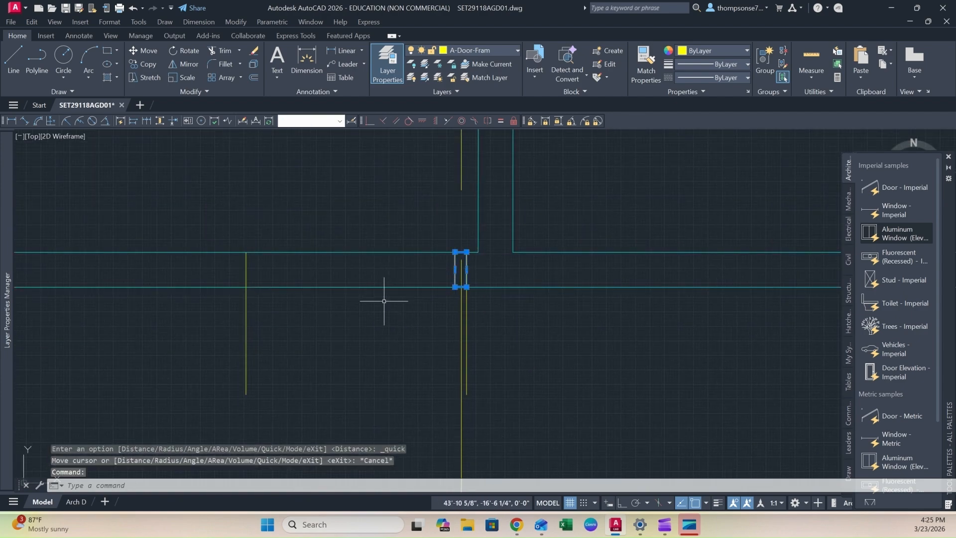
type("co")
key("Return")
left_click(466, 252)
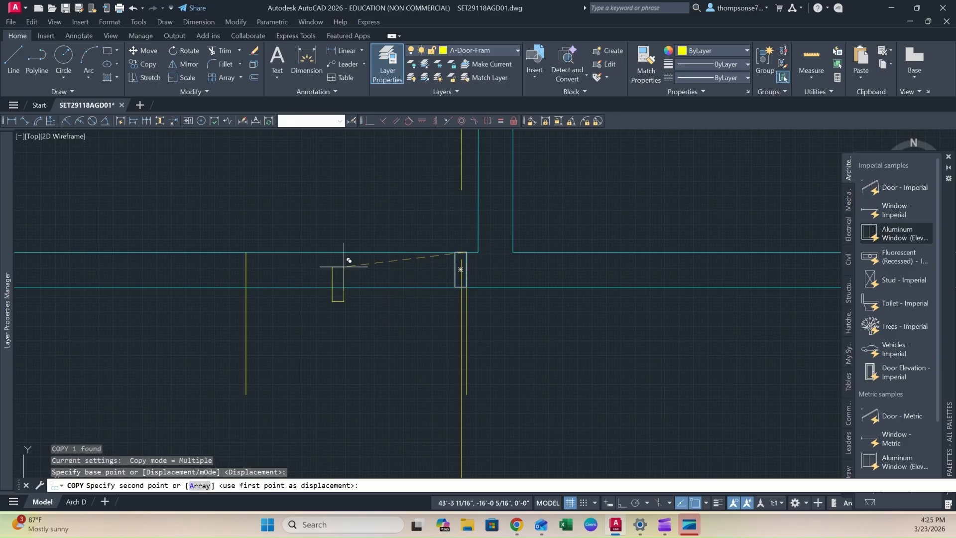
left_click(247, 252)
key("Escape")
- Erase the two vertical guide lines beside the door-frame rectangles
scroll(377, 368, "down", 2)
scroll(431, 344, "up", 3)
left_click(428, 341)
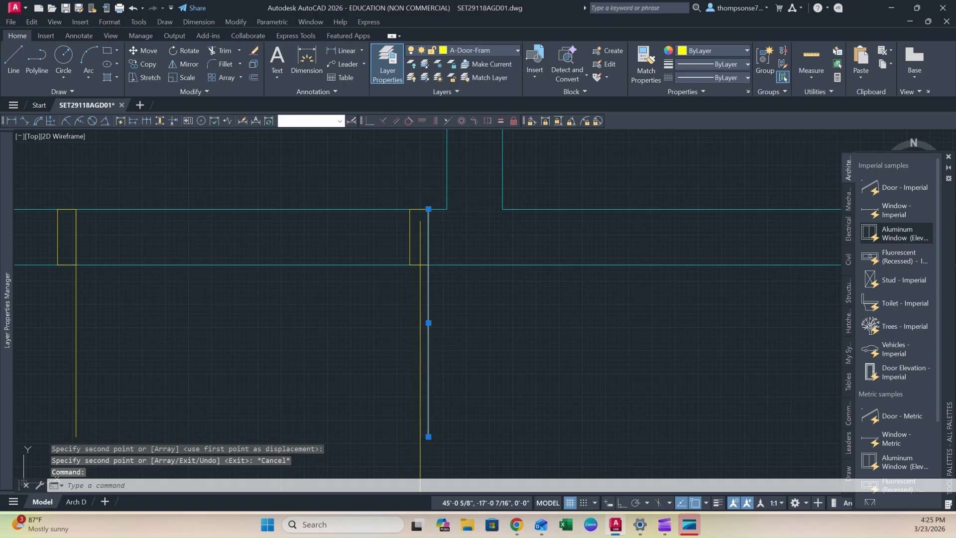
key("Delete")
left_click(149, 346)
left_click(81, 363)
key("Delete")
- Trim both horizontal wall lines between the two frame rectangles to cut the door opening
scroll(140, 357, "down", 2)
scroll(158, 359, "down", 2)
middle_click_drag(158, 359, 263, 359)
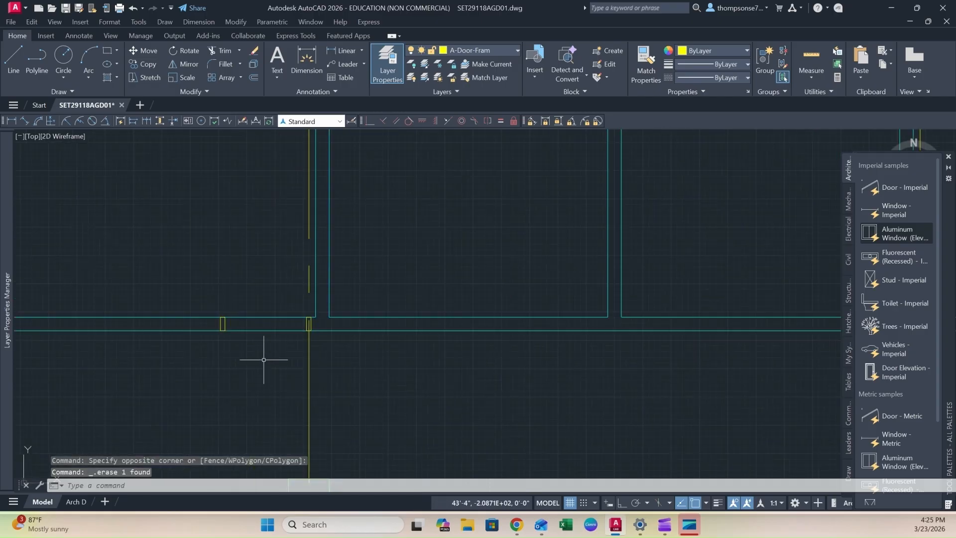
type("tr")
key("Return")
left_click_drag(268, 302, 260, 354)
key("Escape")
scroll(286, 322, "down", 4)
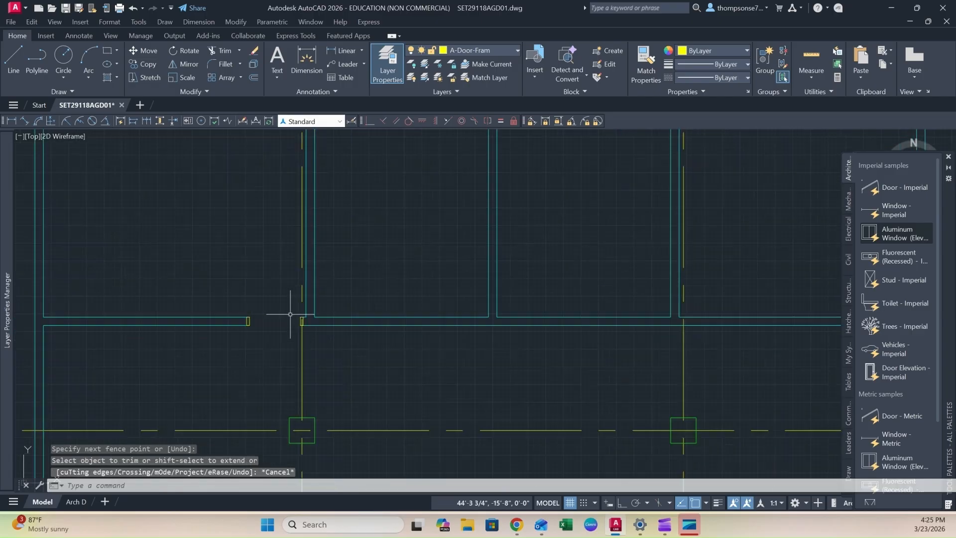
- Copy the dynamic door block from the upper wall opening into the room just above the new door opening
middle_click_drag(280, 293, 297, 299)
scroll(297, 299, "down", 3)
scroll(224, 264, "up", 3)
left_click(221, 269)
type("co")
key("Return")
left_click(218, 289)
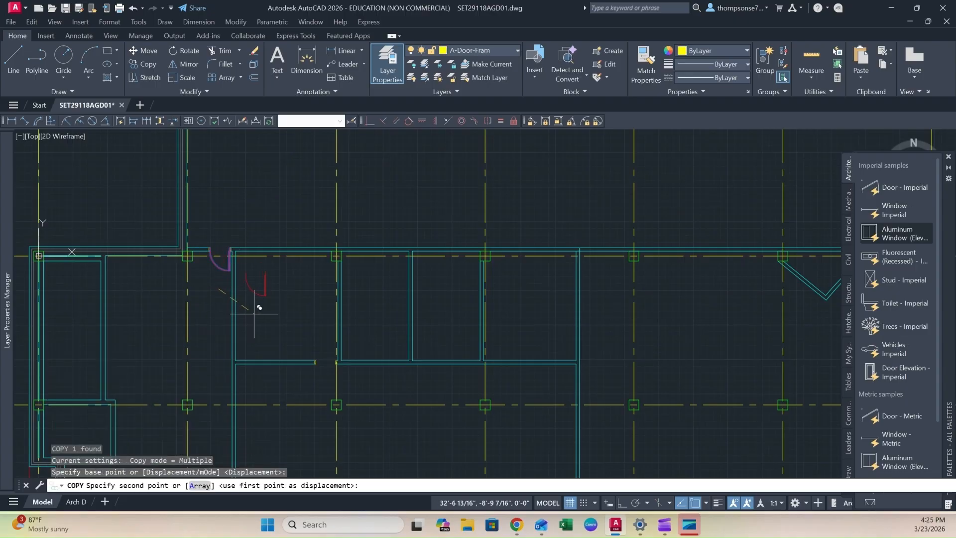
scroll(307, 358, "up", 3)
scroll(299, 388, "up", 2)
left_click(213, 281)
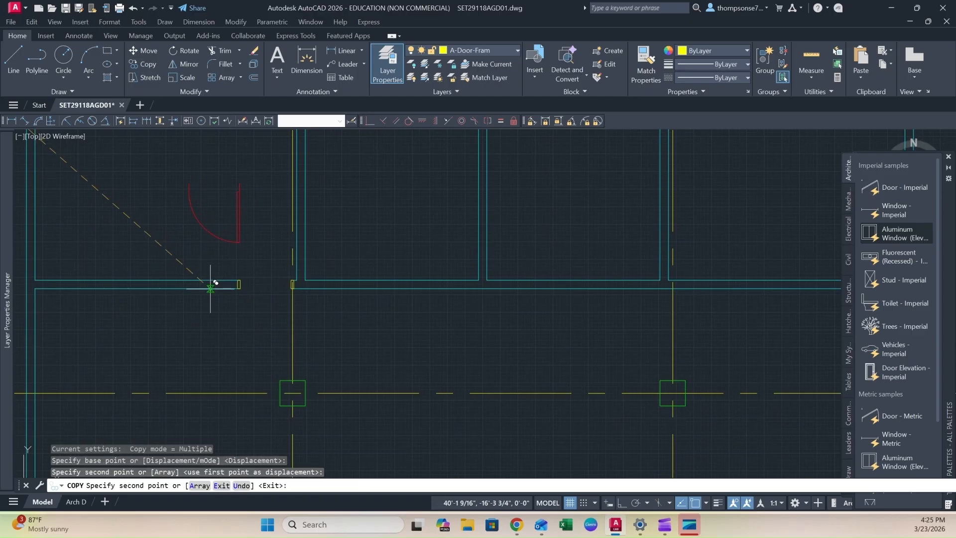
key("Escape")
- Flip the copied door block vertically so its leaf and arc swing upward, away from the wall opening
scroll(233, 236, "down", 2)
left_click(249, 223)
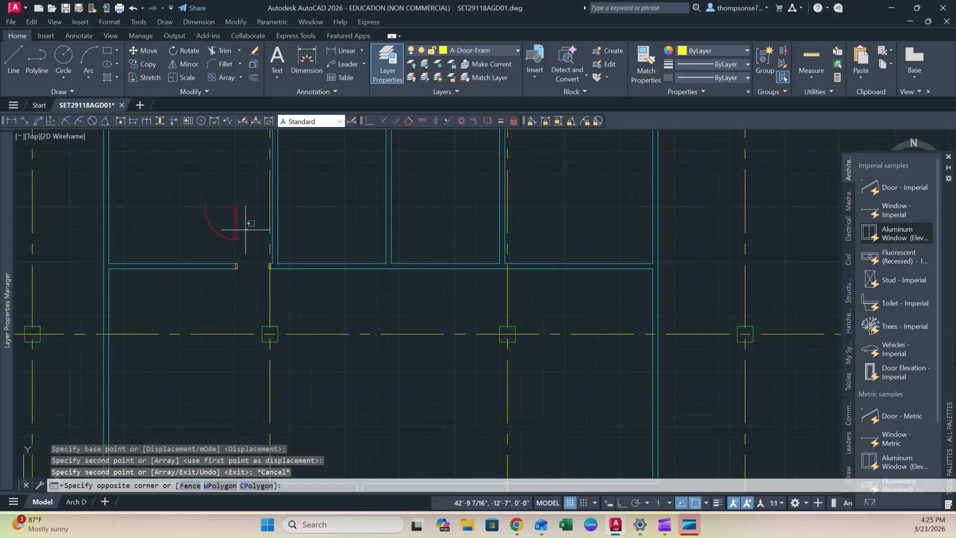
left_click(207, 240)
scroll(207, 198, "up", 2)
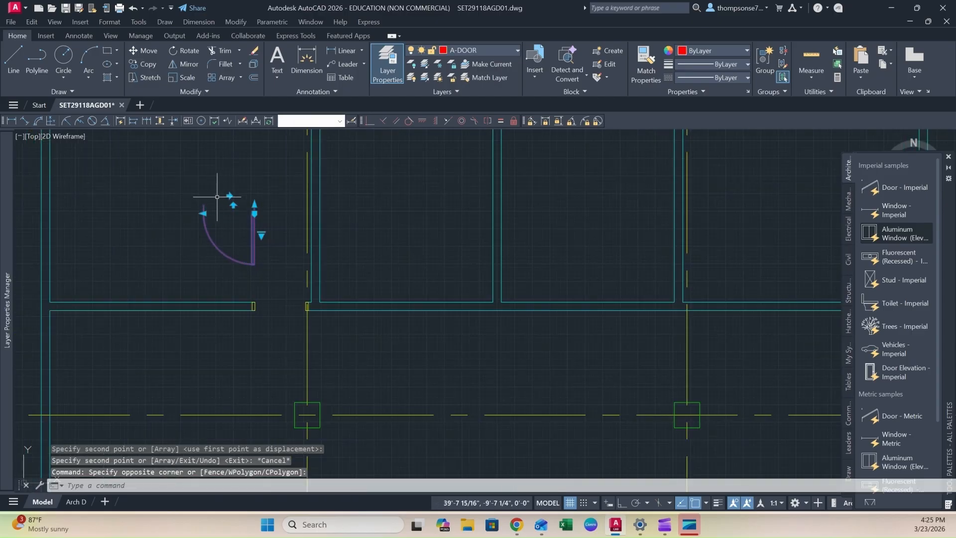
left_click(230, 196)
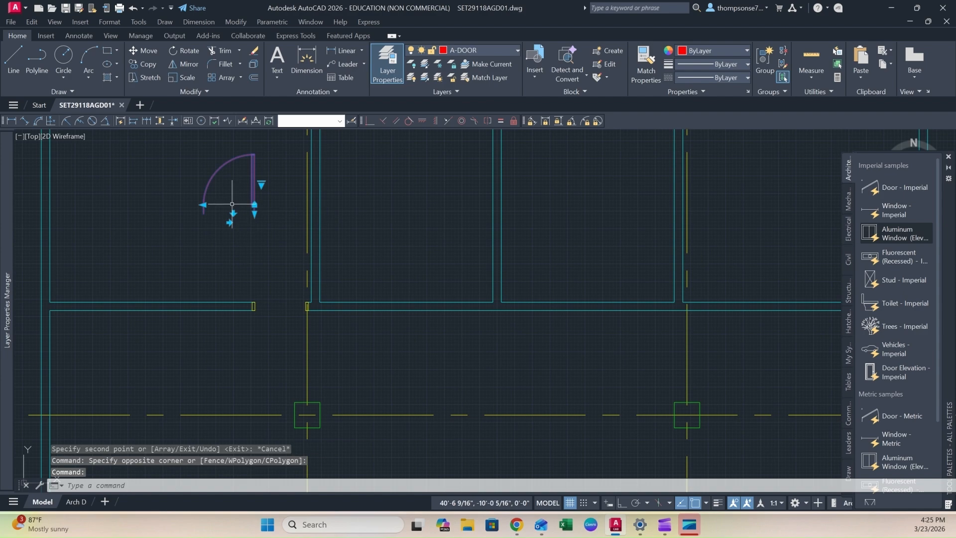
key("Escape")
- Move the flipped door from its lower right end to the lower left corner of the opening's right frame rectangle
left_click(249, 232)
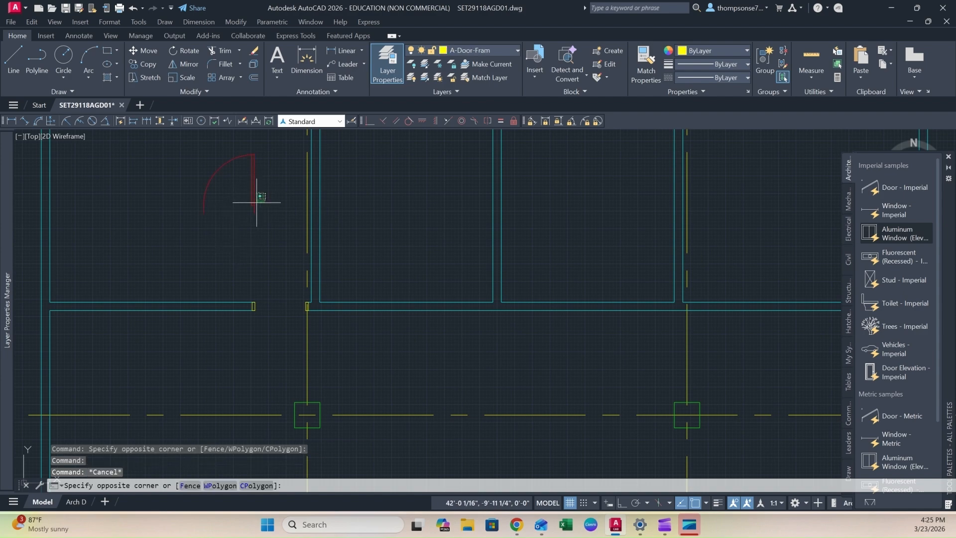
left_click(174, 251)
type("m")
key("Return")
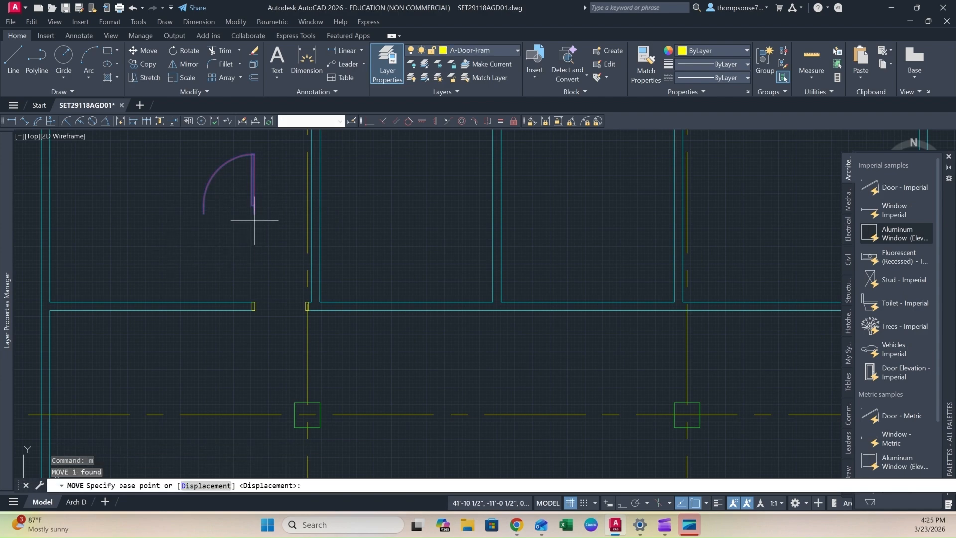
left_click(255, 211)
scroll(311, 299, "up", 5)
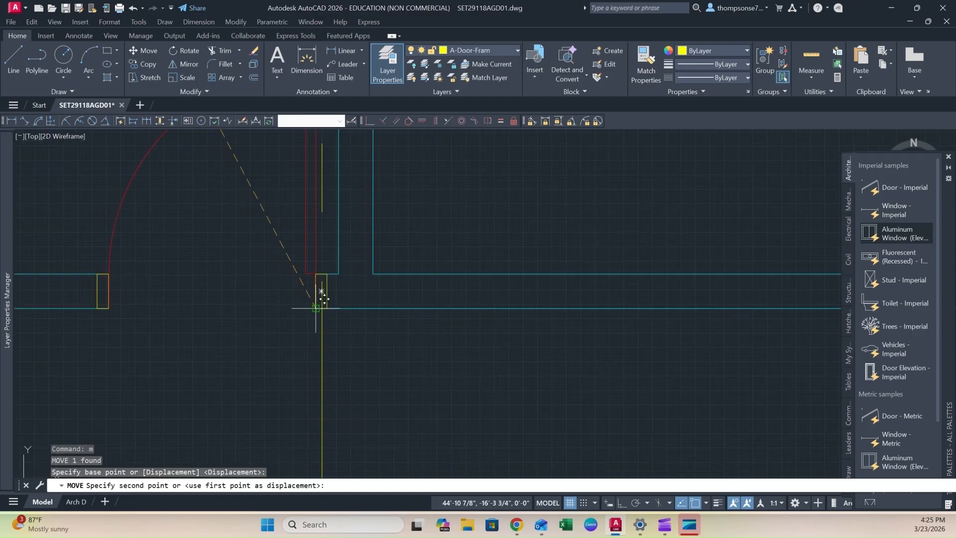
left_click(315, 308)
key("Escape")
scroll(274, 306, "down", 6)
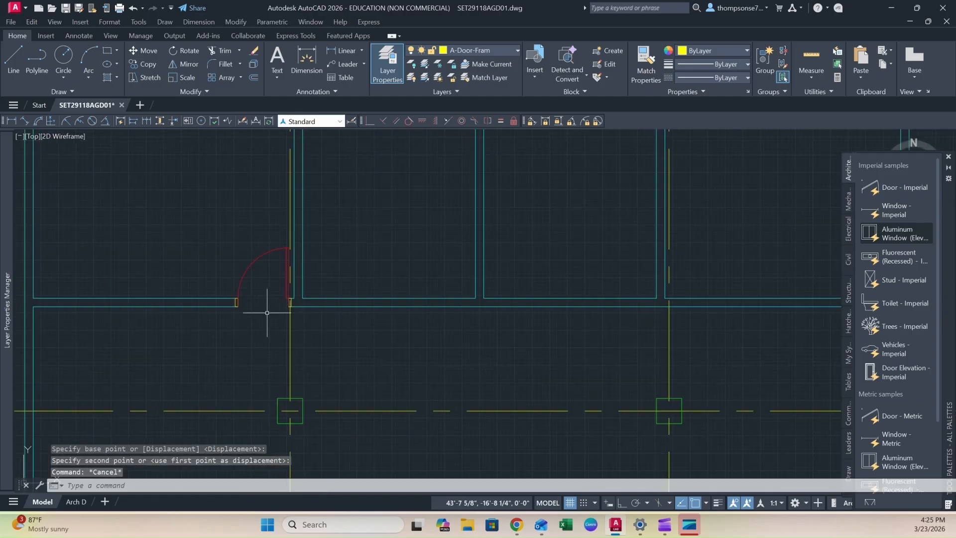
- Draw a vertical guide line about 1'-5 13/16" long downward from the lower left inner corner of the adjacent room
middle_click_drag(325, 331, 291, 334)
scroll(360, 341, "up", 2)
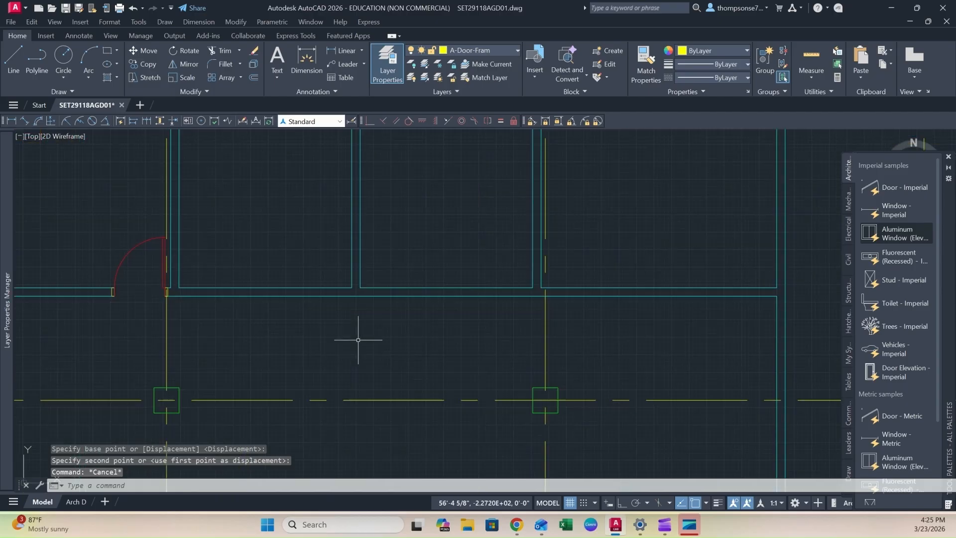
middle_click_drag(382, 346, 344, 368)
middle_click_drag(231, 337, 217, 301)
scroll(205, 320, "up", 2)
scroll(218, 337, "up", 2)
left_click(14, 54)
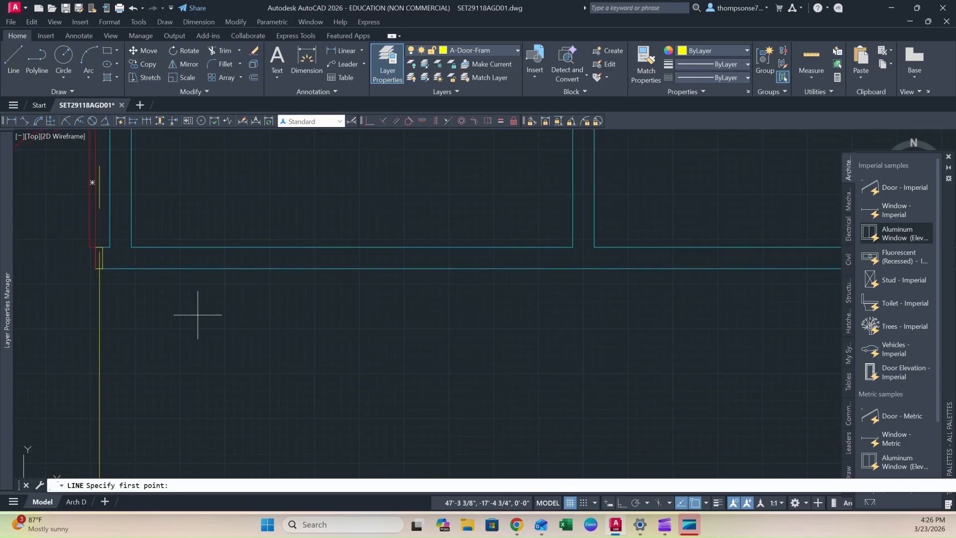
left_click(132, 247)
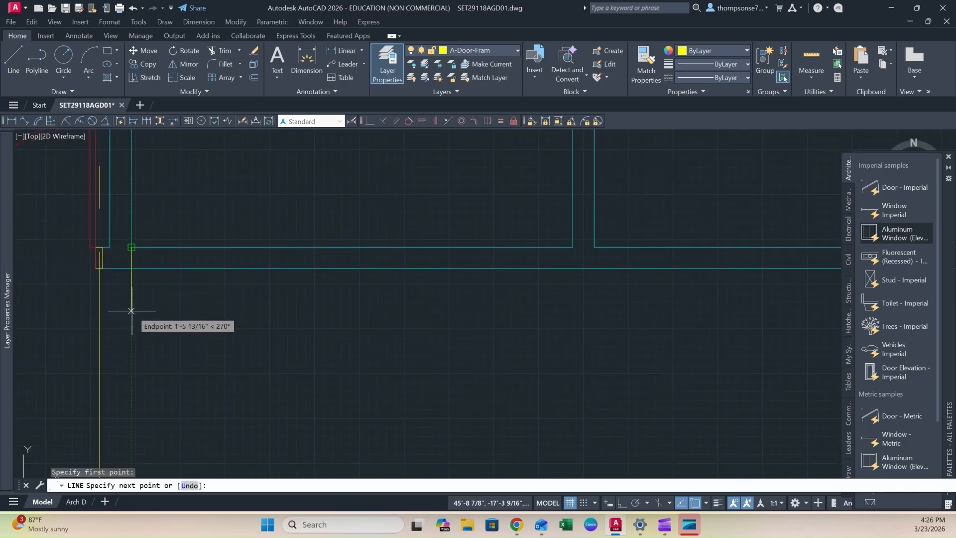
key("Escape")
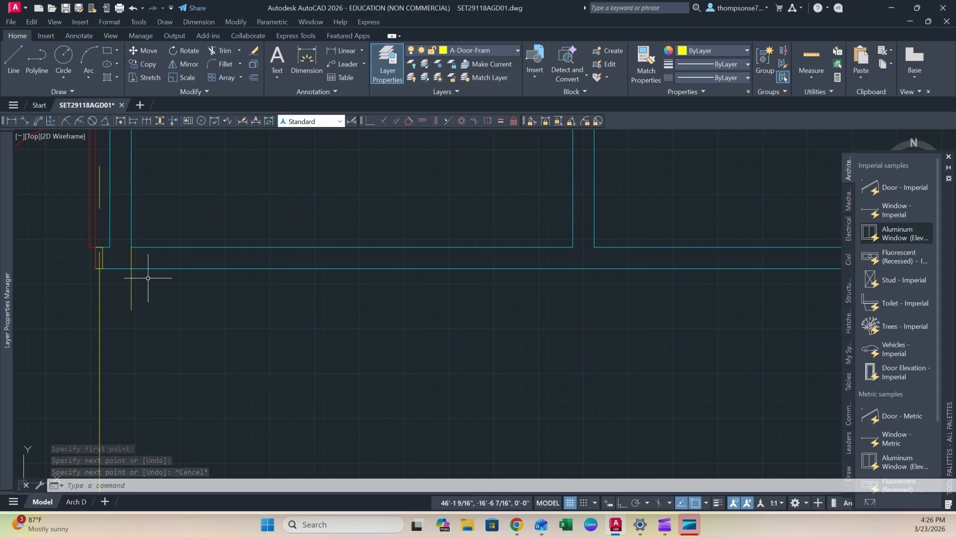
- Offset the vertical guide line 2" to the right
type("o")
key("Return")
type("2")
key("Return")
left_click(131, 282)
left_click(131, 279)
left_click(218, 303)
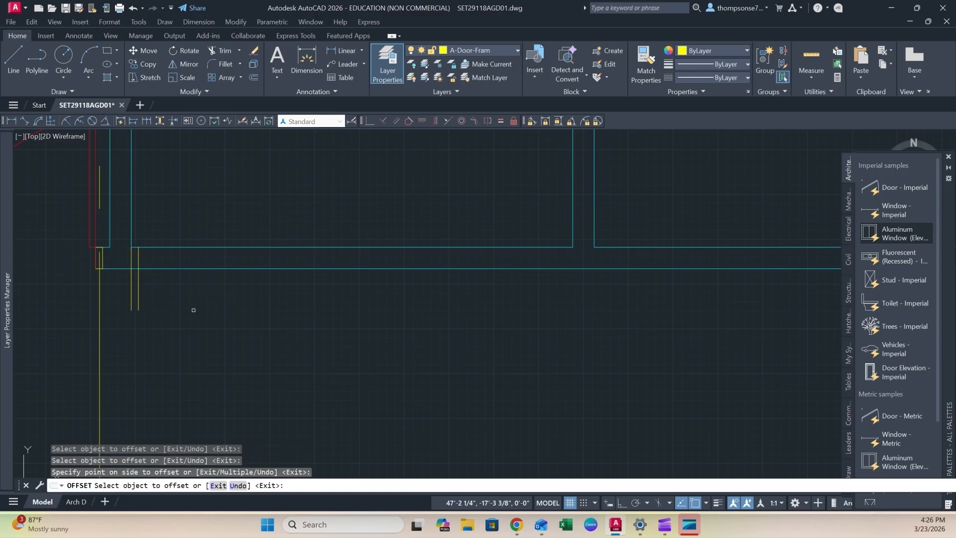
key("Escape")
- Offset the second vertical guide line 3'-2" to the right
scroll(155, 282, "up", 2)
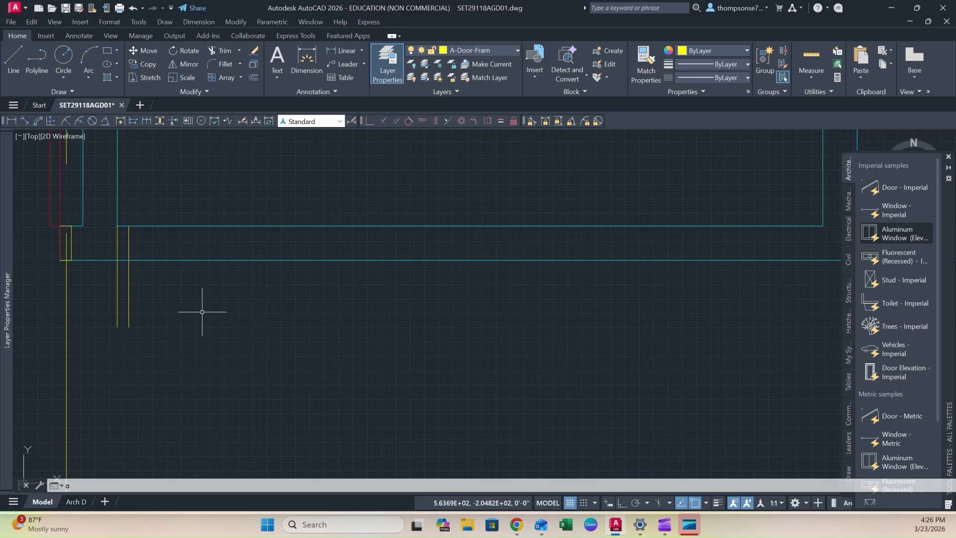
type("o")
key("Return")
type("3'2")
key("Return")
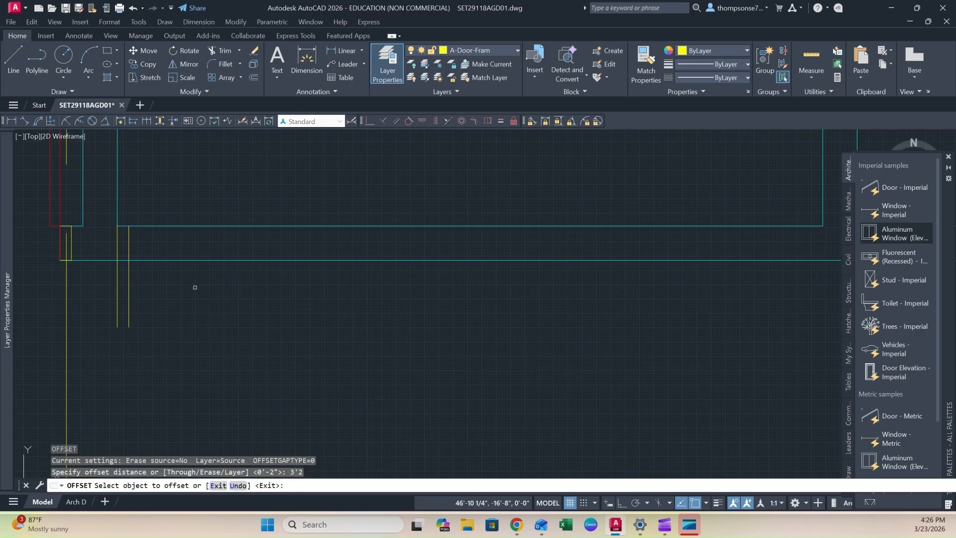
left_click(130, 247)
left_click(339, 312)
key("Escape")
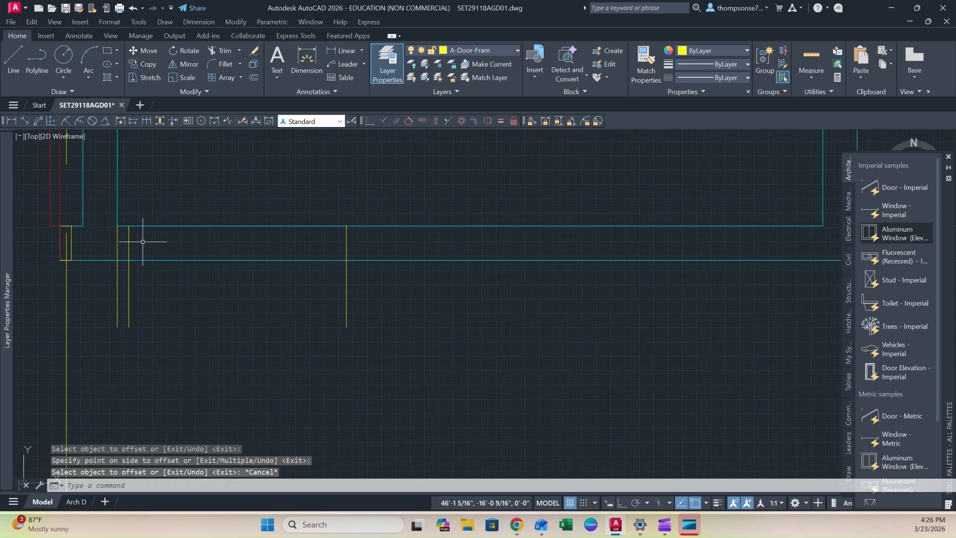
- Try to draw a 2 by 6 door-frame rectangle from the upper end of the second guide line
left_click(108, 50)
scroll(130, 214, "up", 3)
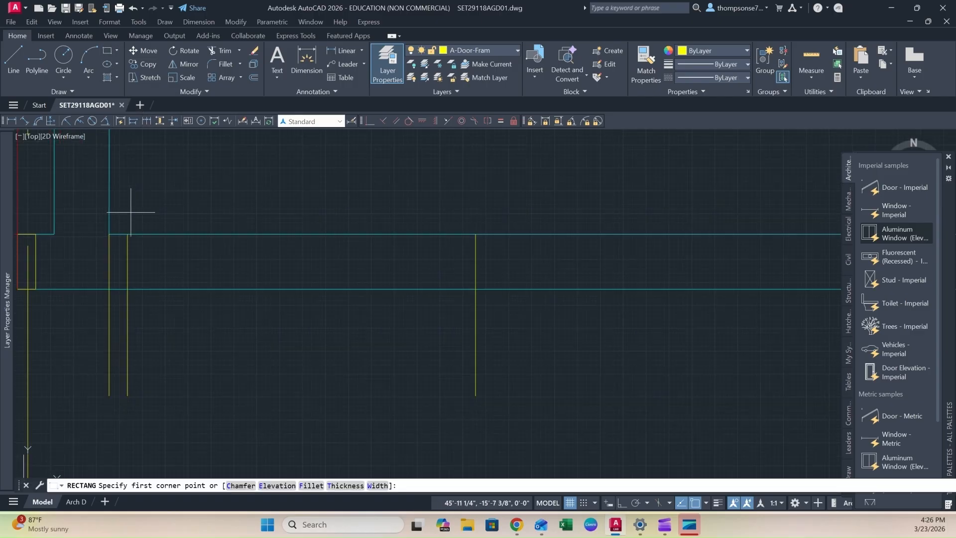
left_click(124, 246)
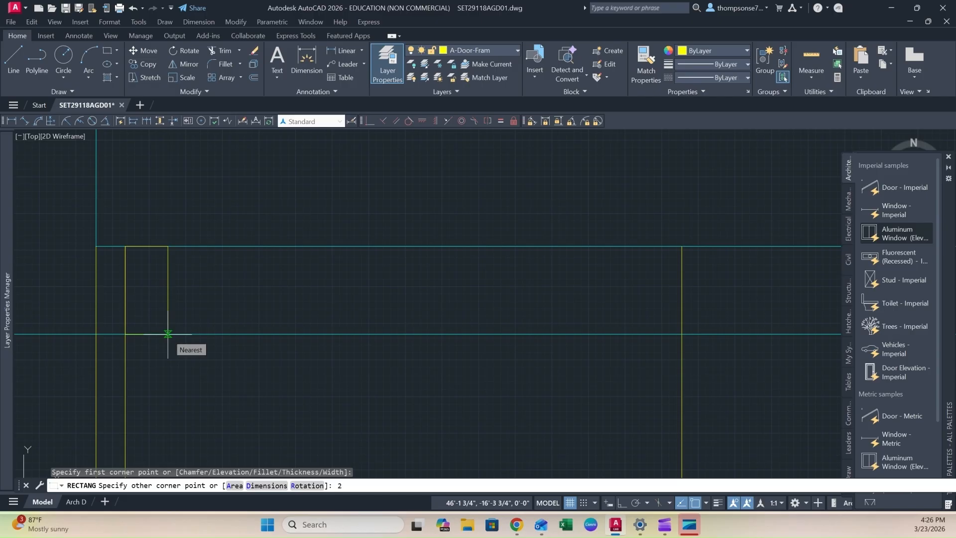
type("2")
key("Return")
type("6")
key("Return")
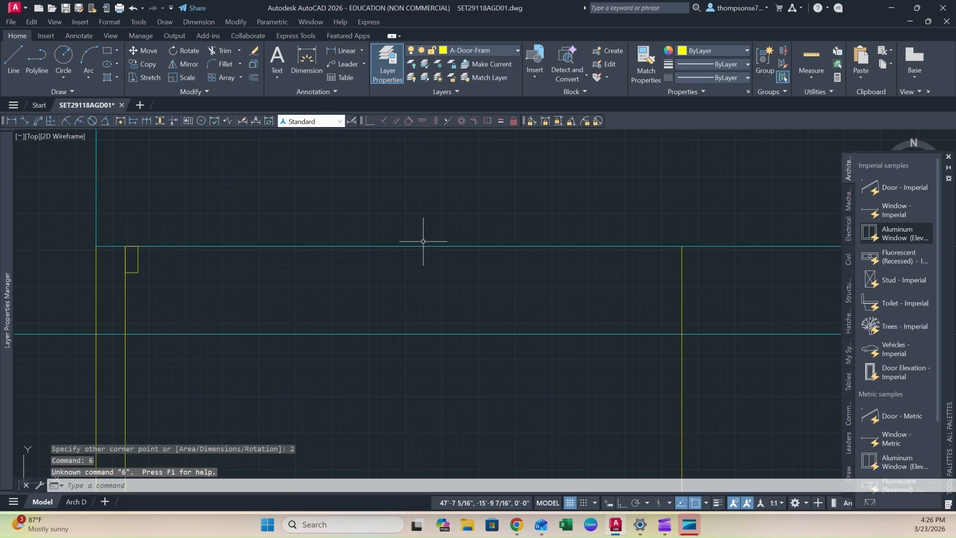
- Erase the small rectangle drawn at the second guide line
key("Escape")
scroll(145, 273, "up", 4)
left_click(137, 242)
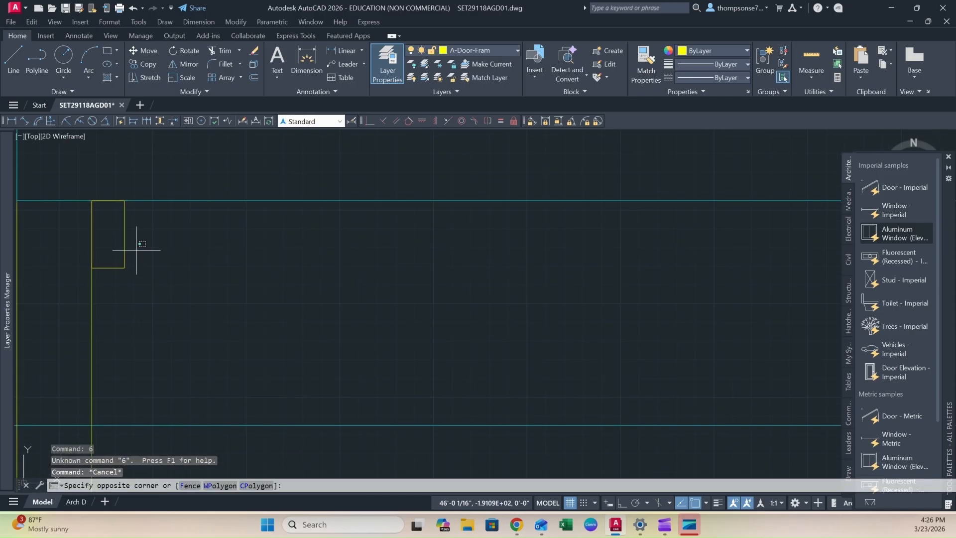
left_click(105, 285)
scroll(140, 298, "down", 4)
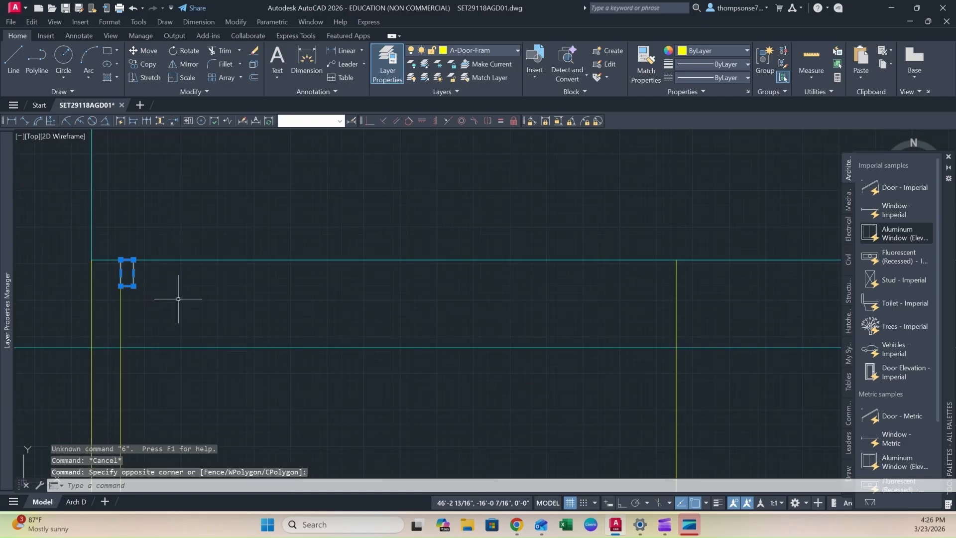
key("Delete")
- Copy the existing door-frame rectangle from its upper left corner to the upper ends of the second and third guide lines
scroll(235, 253, "down", 4)
scroll(204, 278, "up", 4)
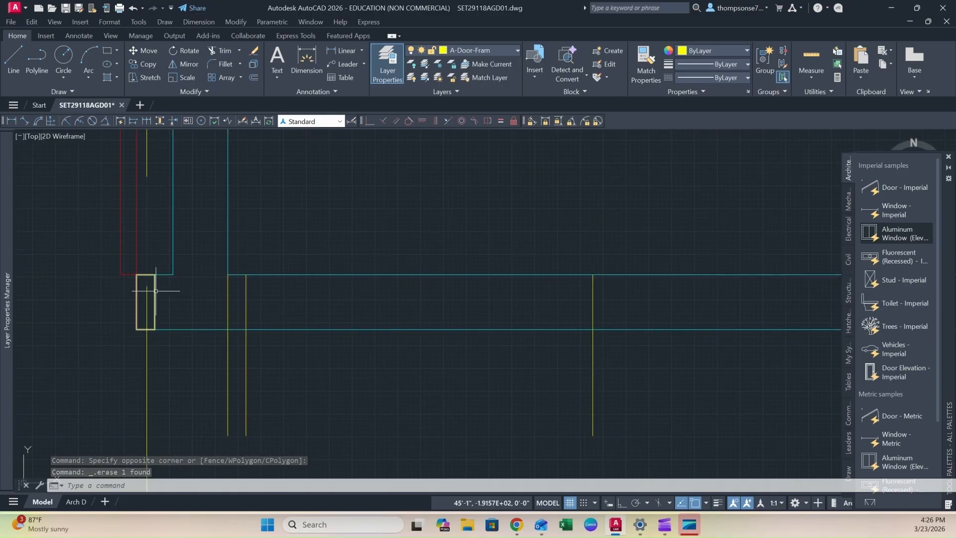
left_click(155, 290)
type("co")
key("Return")
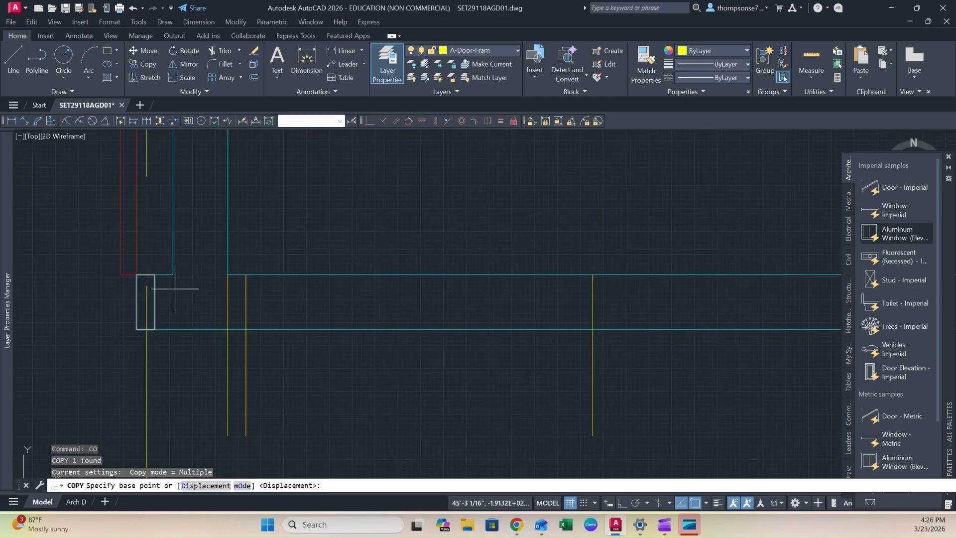
left_click(137, 274)
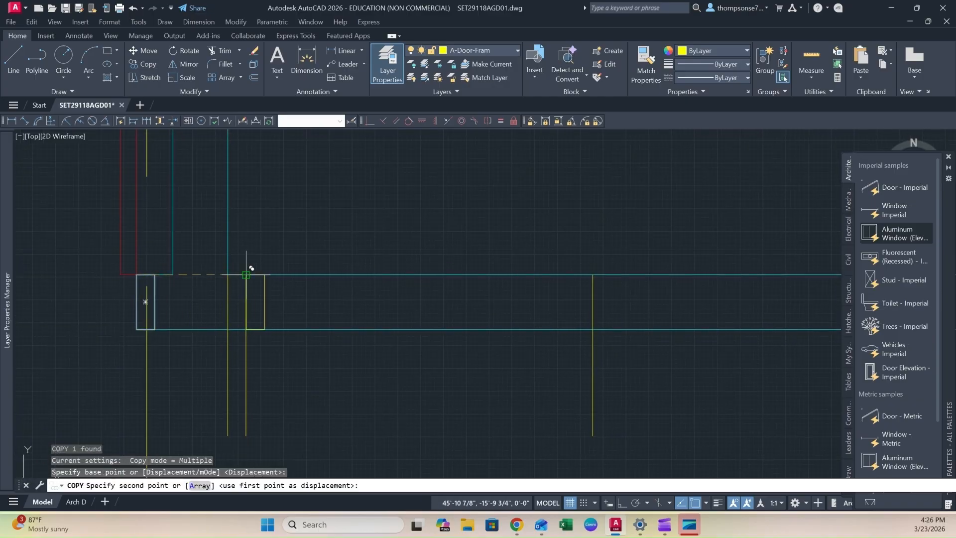
left_click(246, 275)
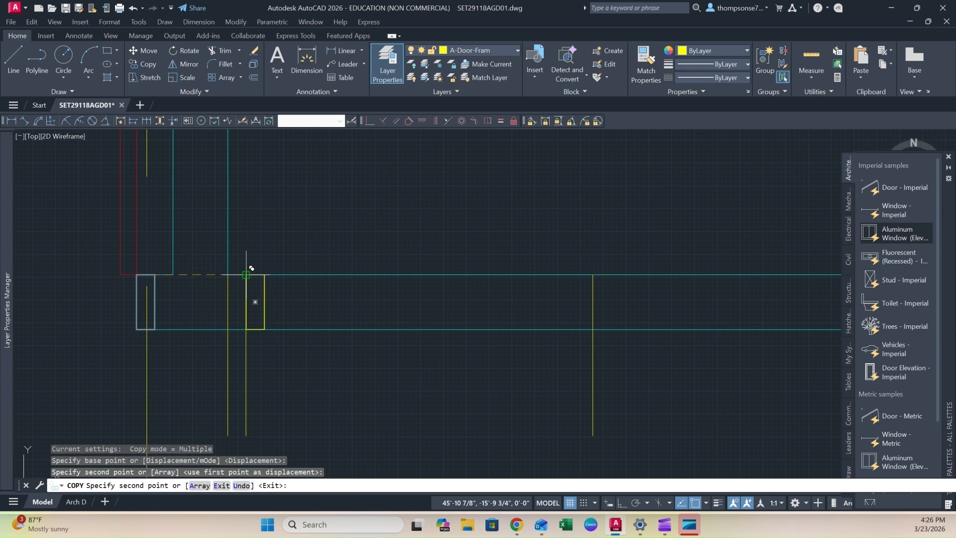
left_click(592, 274)
key("Escape")
scroll(641, 372, "down", 4)
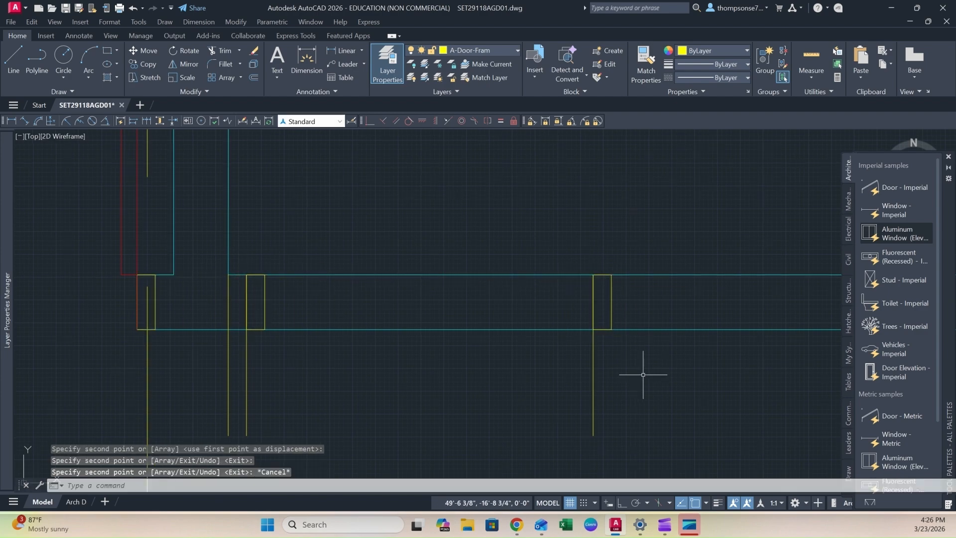
- Erase the three vertical guide lines at the new frame rectangles
left_click(675, 383)
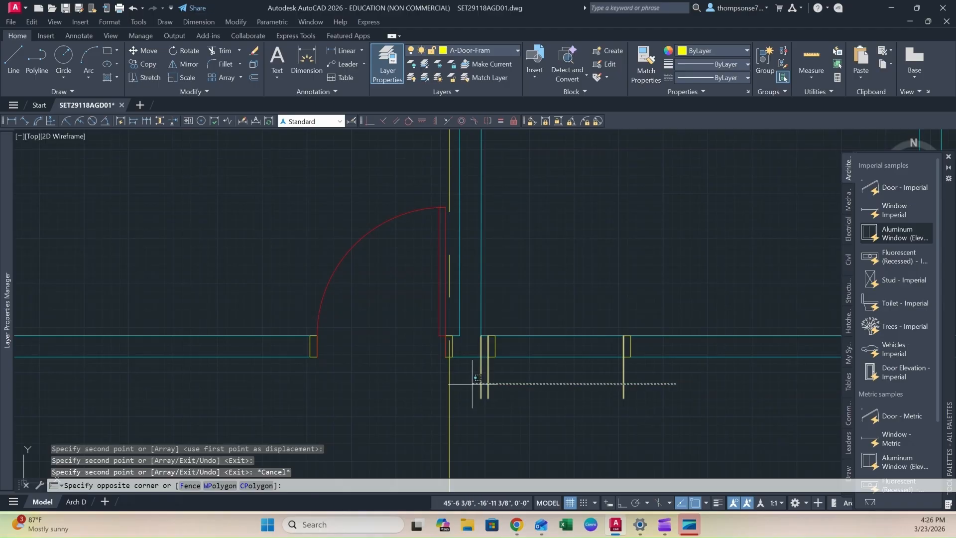
left_click(475, 377)
key("Delete")
- Trim both horizontal wall lines between the two new frame rectangles to cut the door opening
mouse_move(529, 401)
middle_mouse_down()
mouse_move(525, 385)
mouse_move(519, 394)
middle_mouse_up()
type("tr")
key("Return")
mouse_move(518, 373)
left_mouse_down()
mouse_move(522, 324)
mouse_move(521, 386)
left_mouse_up()
key("Escape")
- Copy the door block from its lower right end to the lower left corner of the new opening's right frame
scroll(376, 313, "up", 2)
left_click(251, 282)
scroll(331, 353, "down", 2)
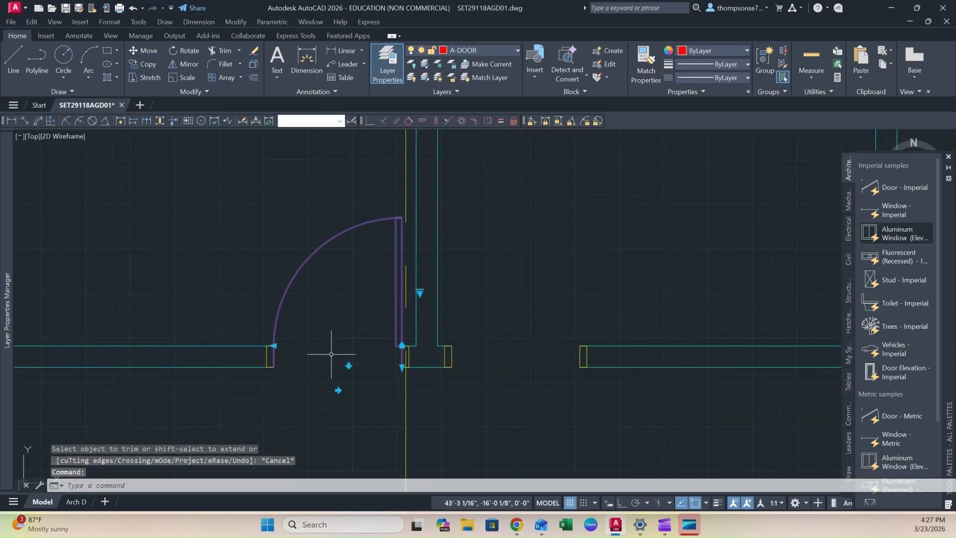
type("co")
key("Return")
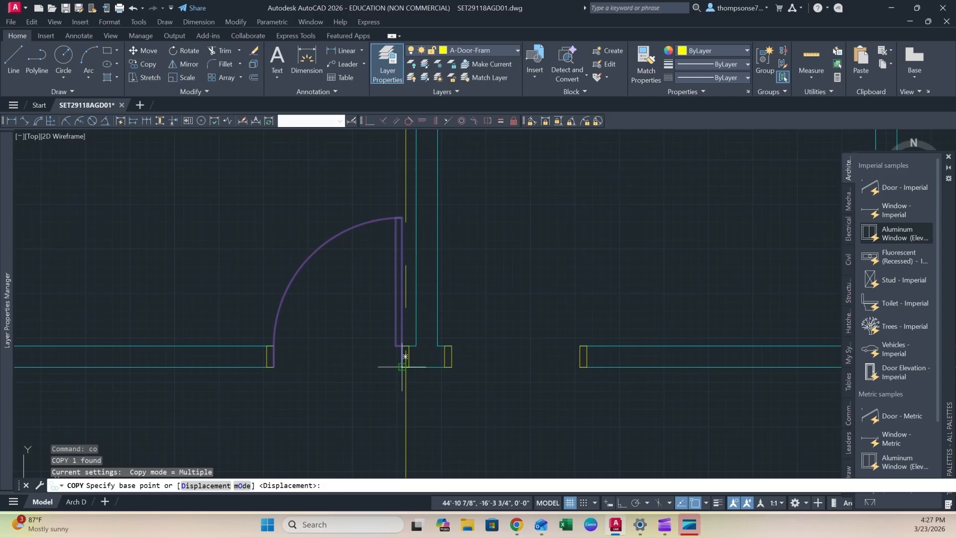
left_click(405, 356)
left_click(584, 358)
key("Escape")
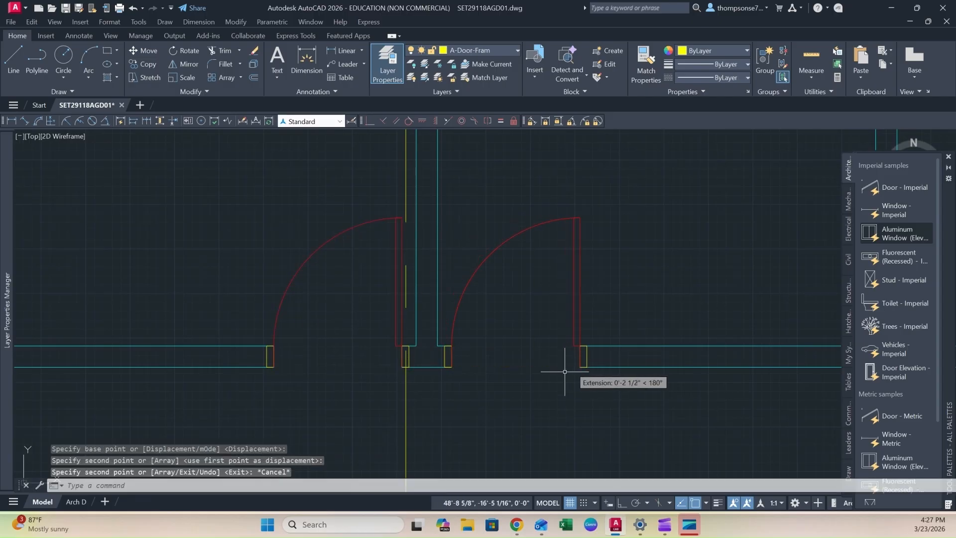
- Flip the new door's hung side so it hinges on the opening's left frame
left_click(575, 313)
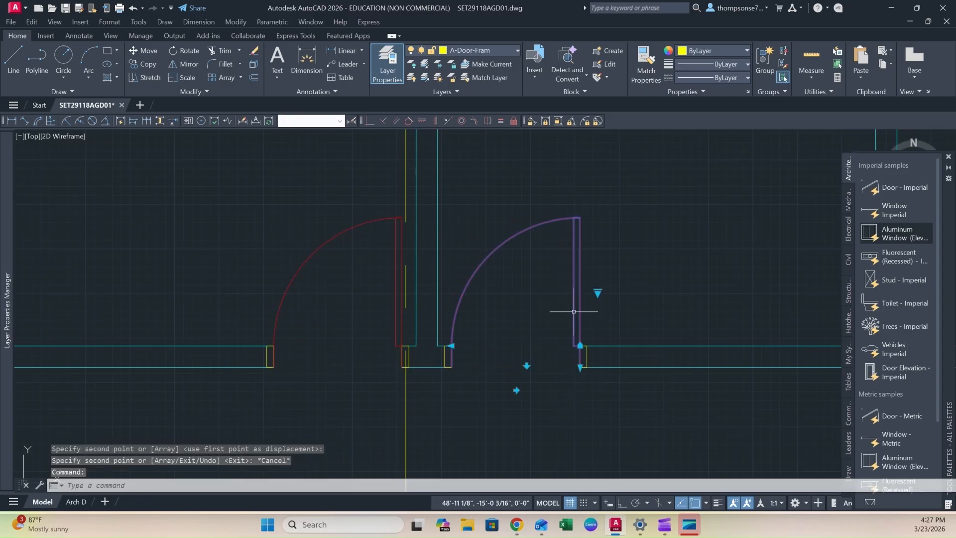
left_click(516, 390)
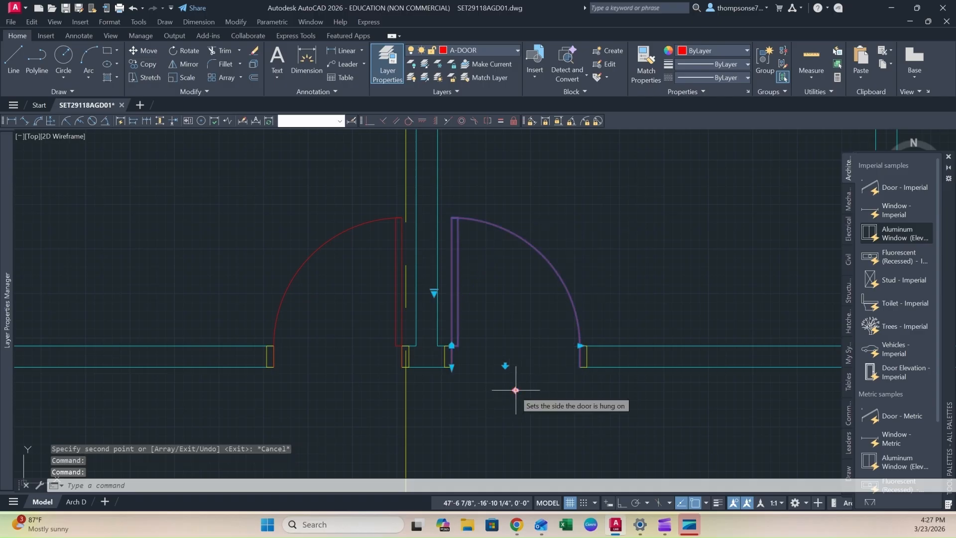
key("Escape")
scroll(516, 389, "down", 5)
middle_click_drag(451, 383, 384, 384)
scroll(544, 350, "up", 2)
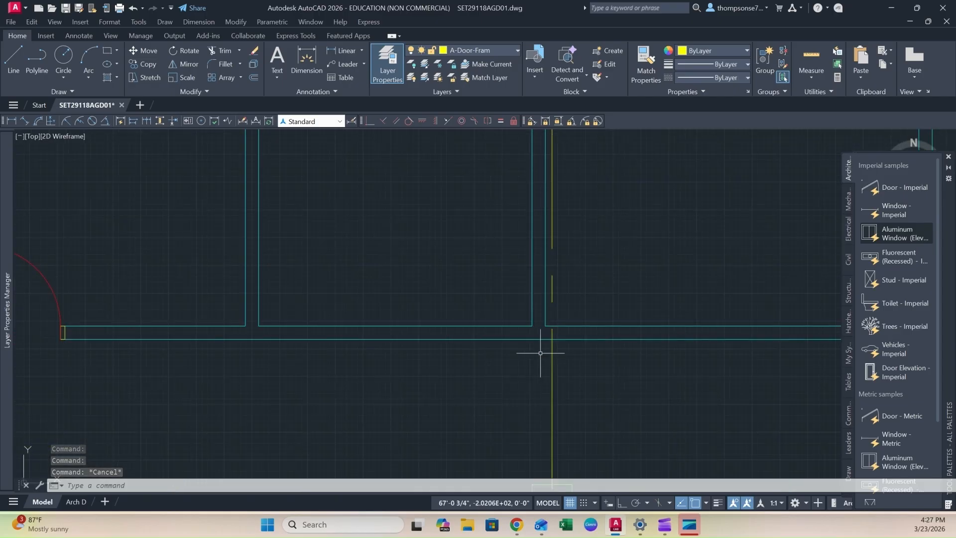
type("l")
key("Return")
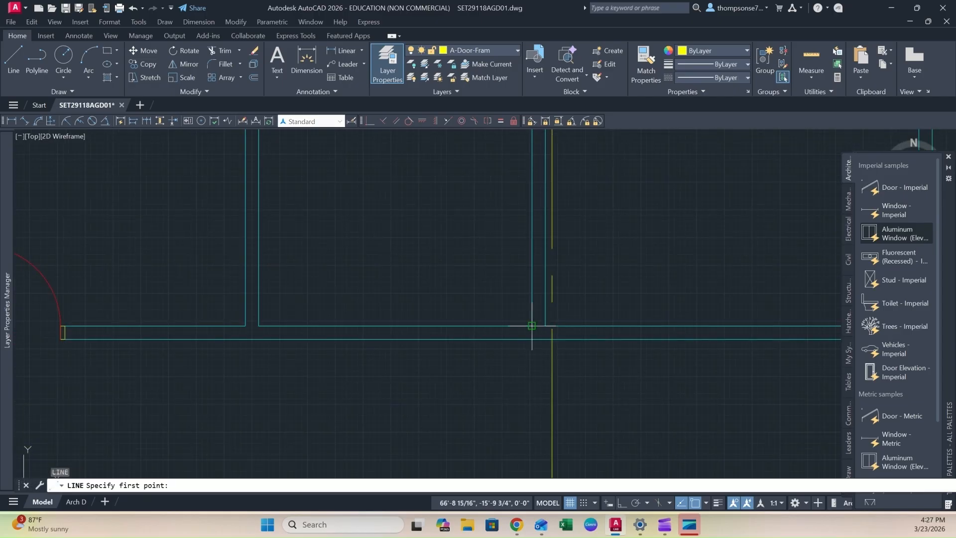
left_click(532, 326)
key("Escape")
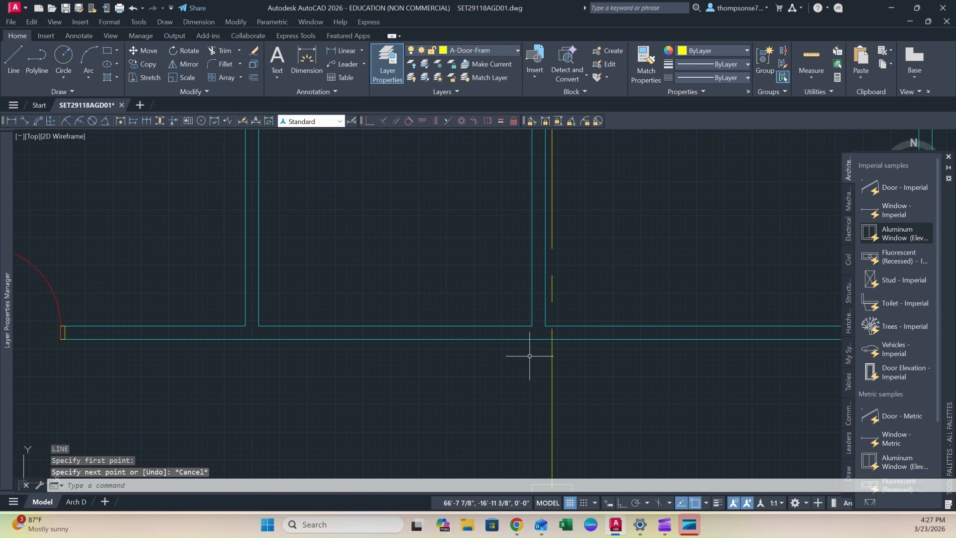
- Draw a short vertical guide line down from the room's lower right inner wall corner, across the horizontal wall
key("Return")
left_click(532, 326)
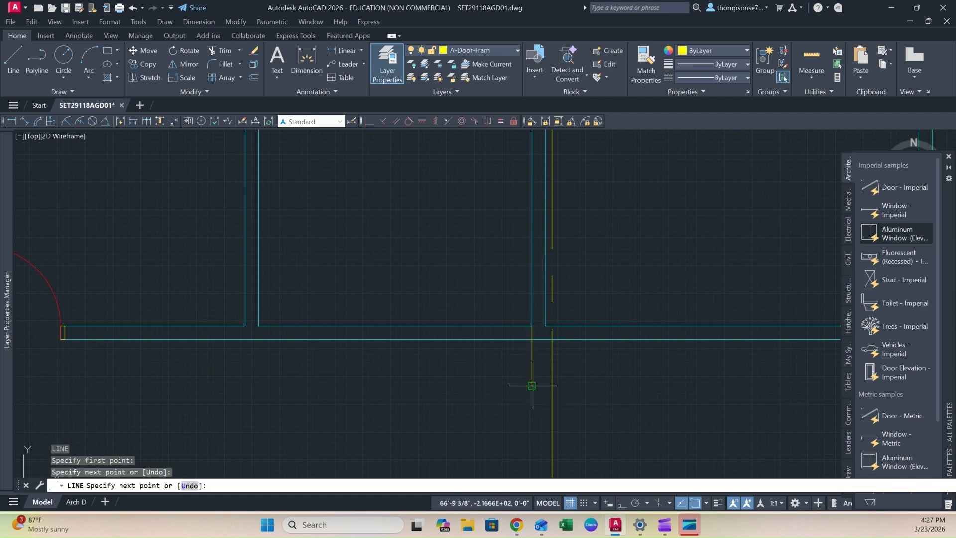
left_click(530, 385)
key("Escape")
- Offset the new vertical guide line 2 inches to the left
type("o")
key("Return")
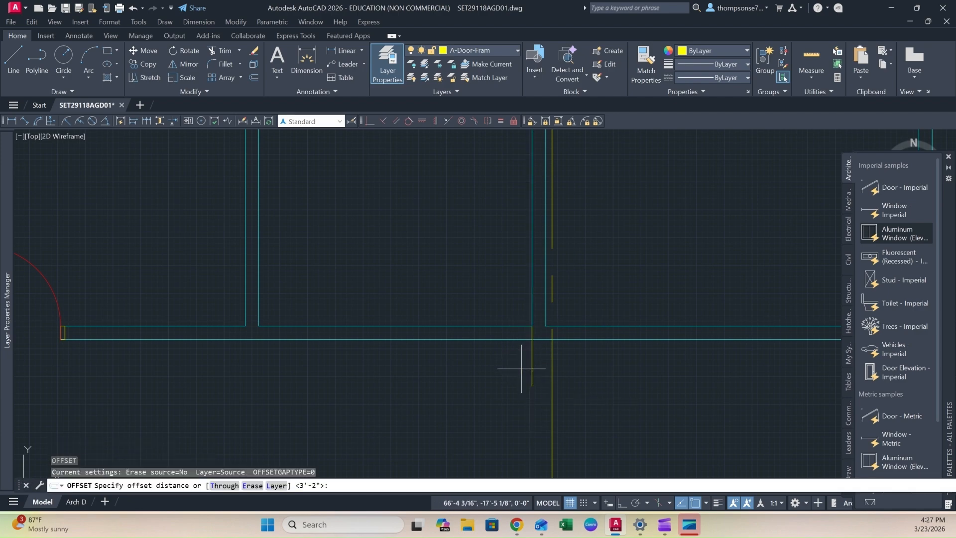
type("2")
key("Return")
left_click(531, 344)
left_click(505, 338)
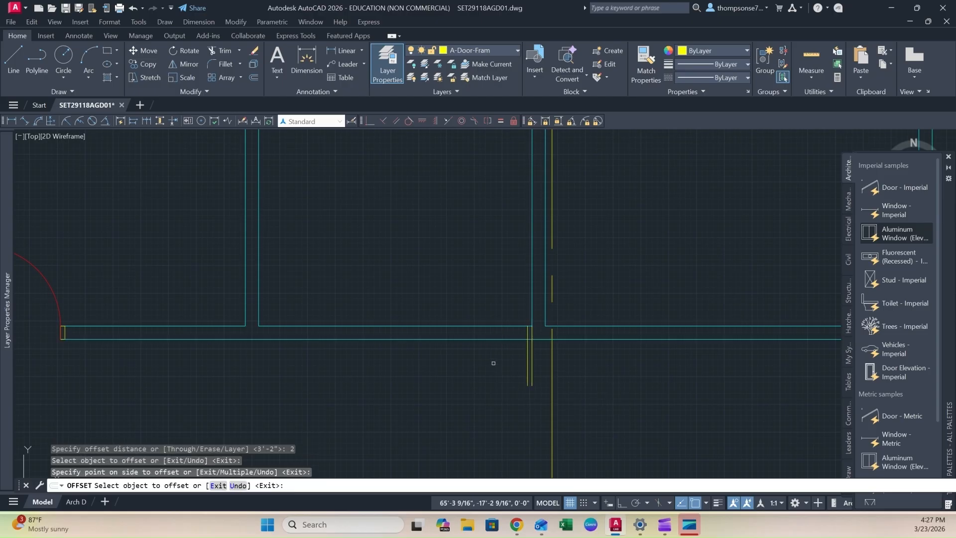
key("Return")
- Offset the 2-inch guide line another 3'2" to the left to mark the door opening's width
scroll(524, 353, "up", 2)
key("Return")
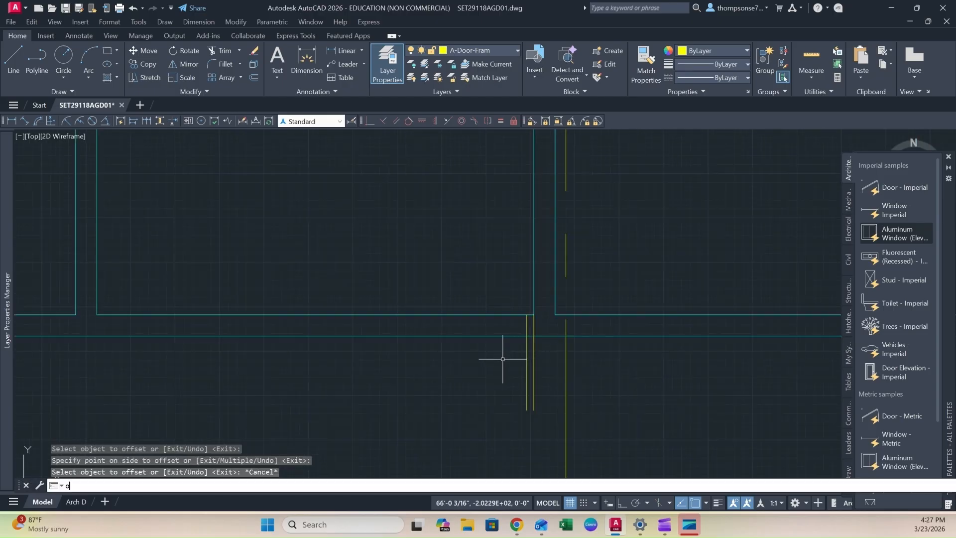
type("3'2")
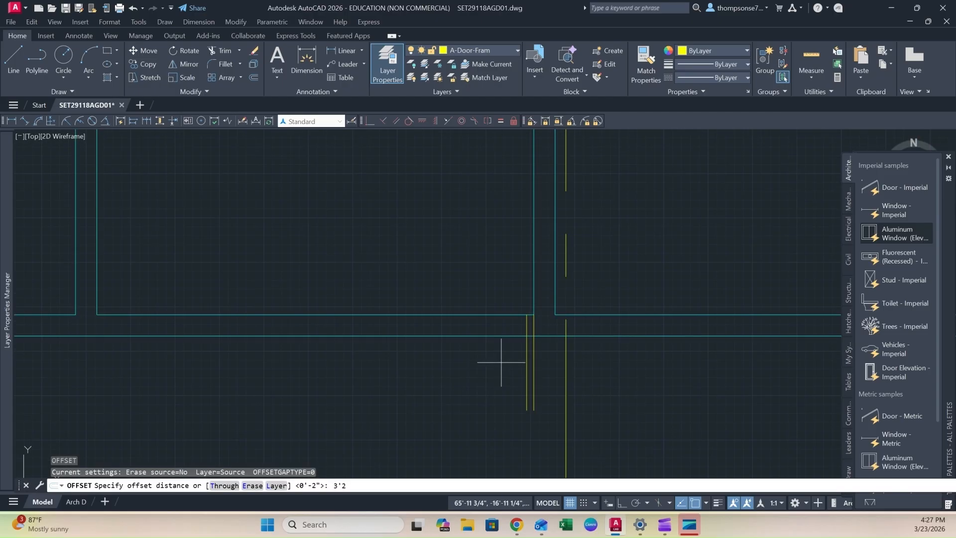
key("Return")
left_click(525, 350)
left_click(288, 354)
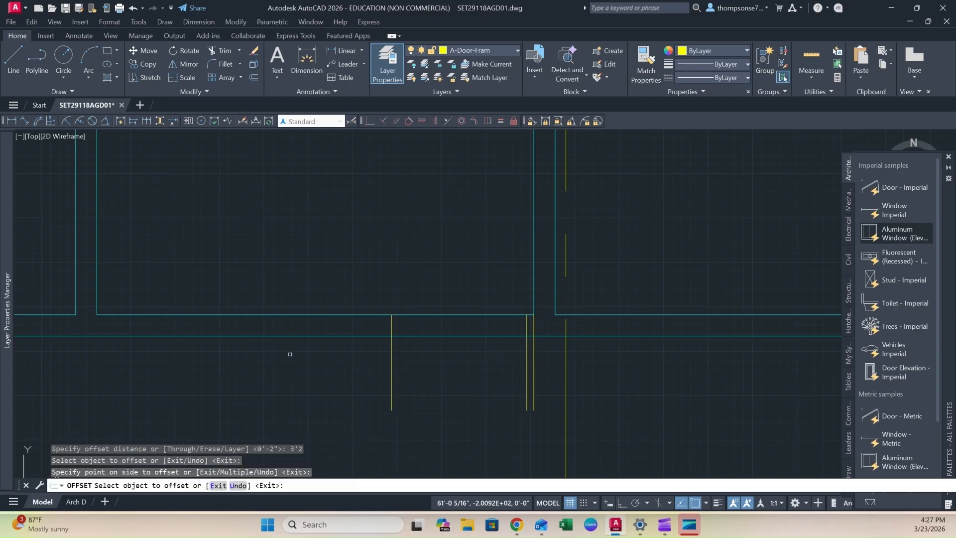
key("Escape")
- Copy the frame rectangle from the existing door so its upper right corner sits on top of the 2-inch guide line
middle_click_drag(435, 379, 478, 386)
scroll(477, 386, "down", 2)
middle_click_drag(373, 381, 490, 353)
scroll(215, 311, "up", 4)
left_click(171, 349)
type("co")
key("Return")
left_click(170, 337)
middle_click_drag(659, 379, 59, 360)
scroll(277, 356, "down", 4)
scroll(443, 354, "up", 4)
left_click(491, 321)
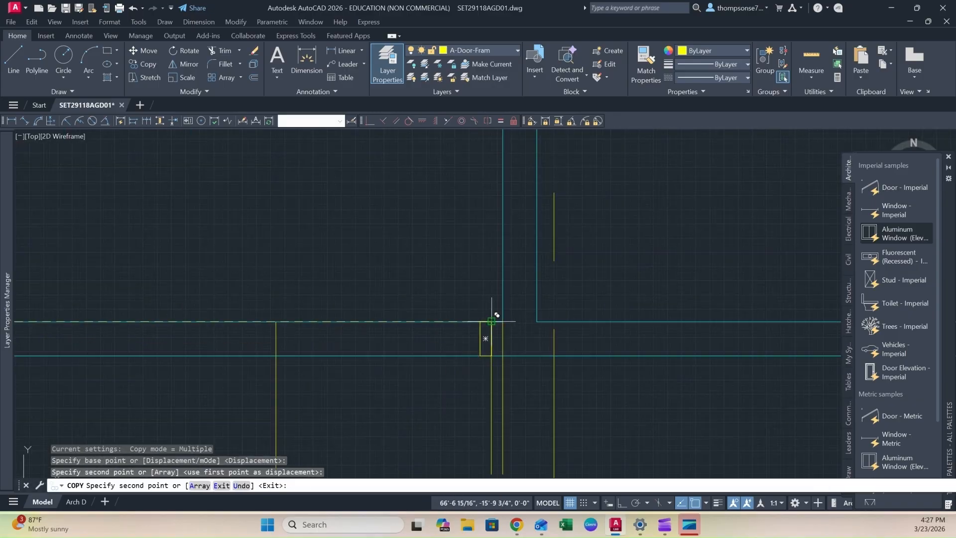
key("Escape")
- Copy the new frame rectangle from its upper right corner to the upper end of the 3'2" guide line
left_click_drag(484, 340, 455, 342)
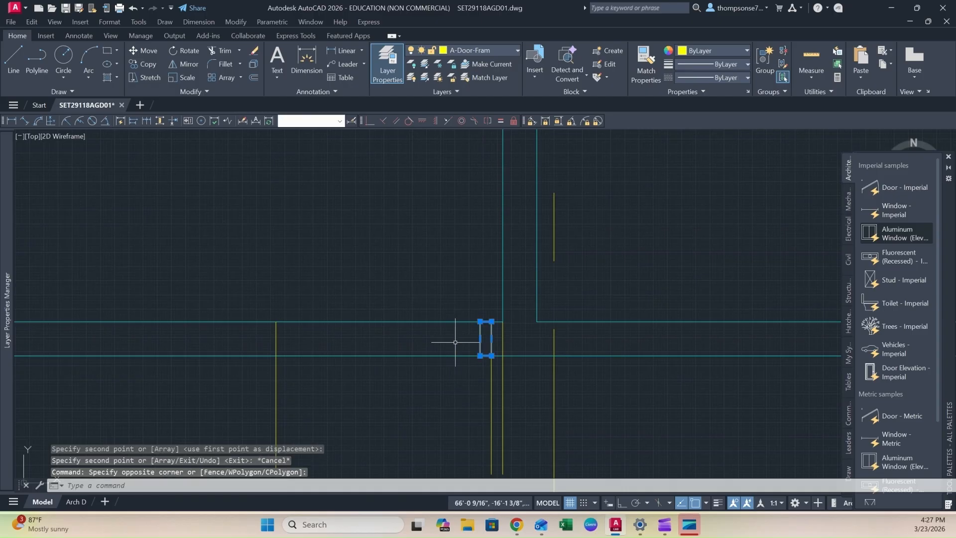
type("co")
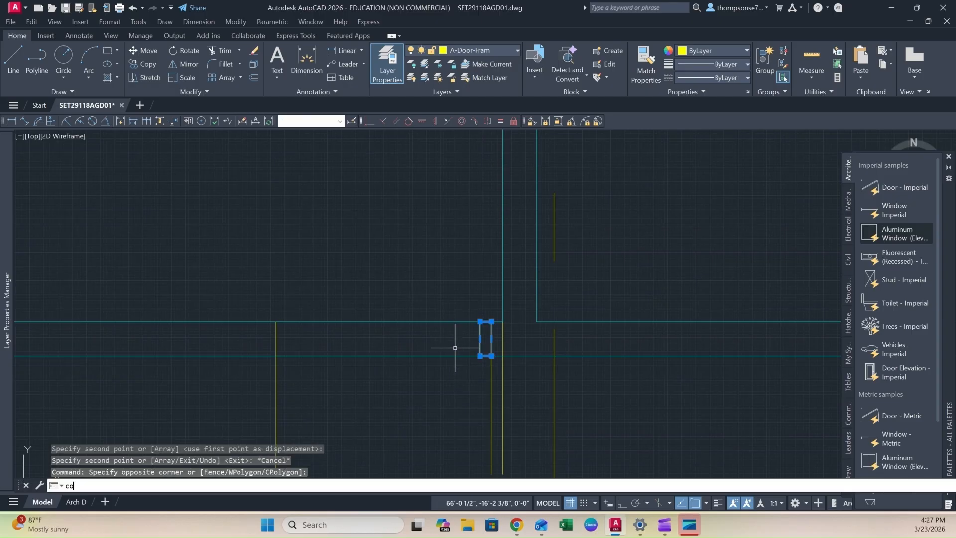
key("Return")
left_click(491, 321)
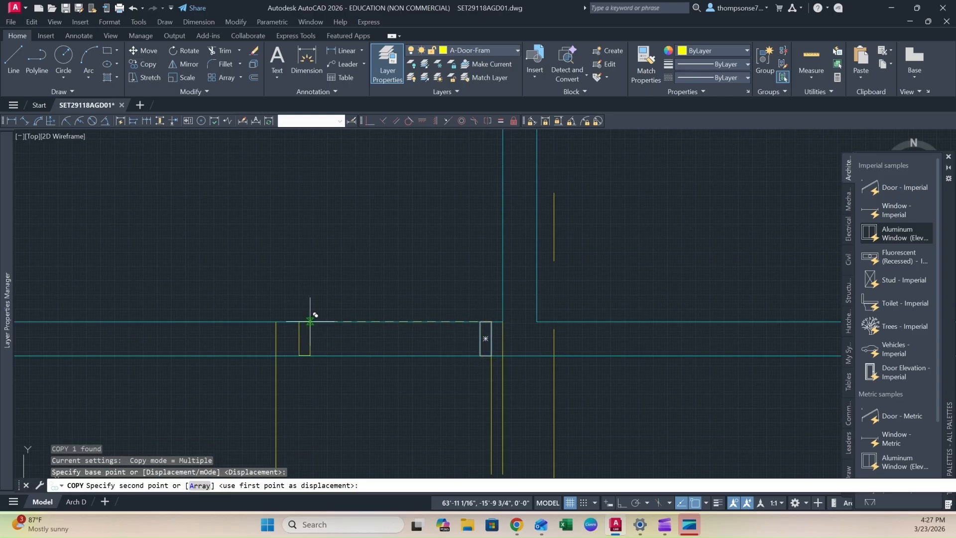
left_click(276, 321)
key("Escape")
- Erase the three vertical guide lines beside the two new frame rectangles
scroll(330, 393, "up", 4)
scroll(362, 348, "down", 6)
left_click(463, 355)
left_click(259, 362)
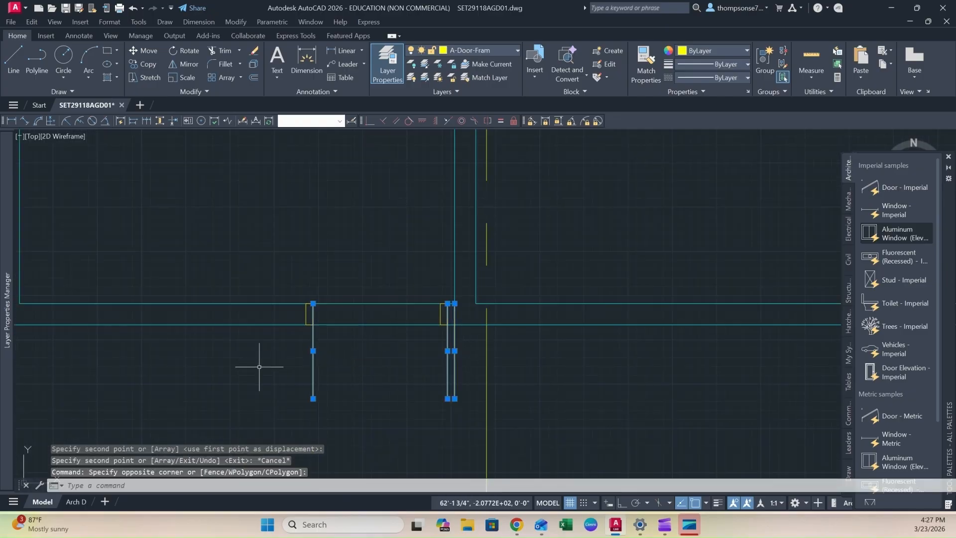
key("Delete")
- Trim both horizontal wall lines between the two new frame rectangles to cut the door opening
type("tr")
key("Return")
left_click_drag(354, 280, 349, 359)
scroll(349, 358, "down", 4)
middle_click_drag(309, 379, 399, 382)
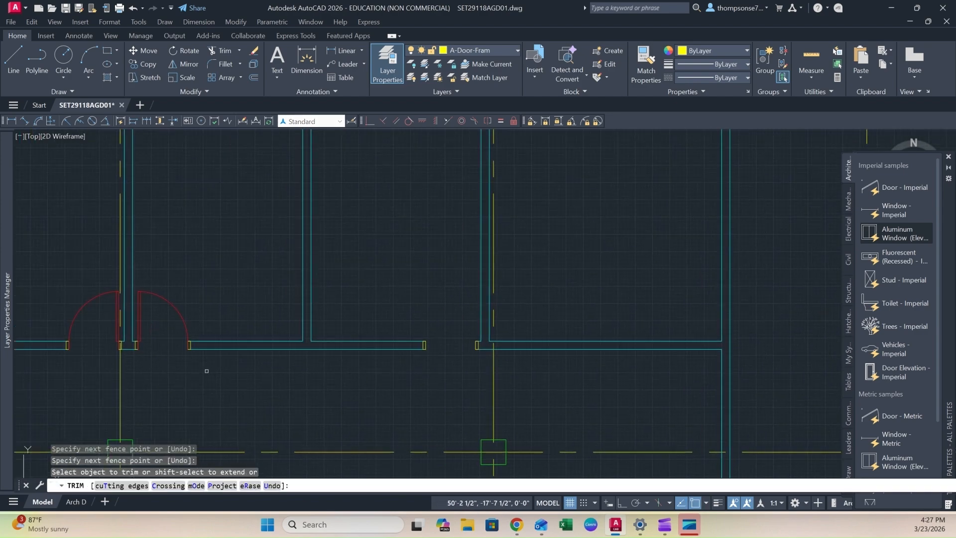
key("Escape")
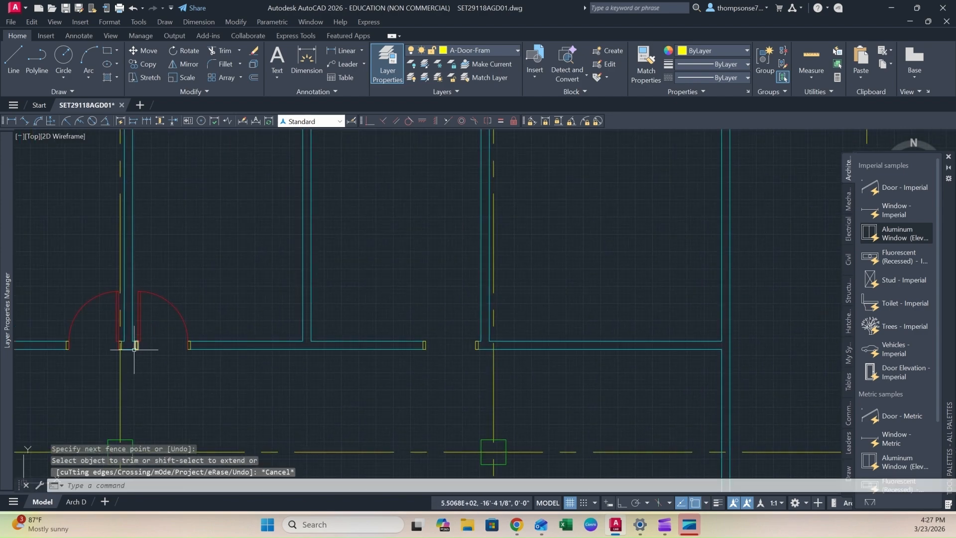
- Copy the left door of the existing pair from its lower right end to the lower left corner of the new opening's right frame
left_click(117, 315)
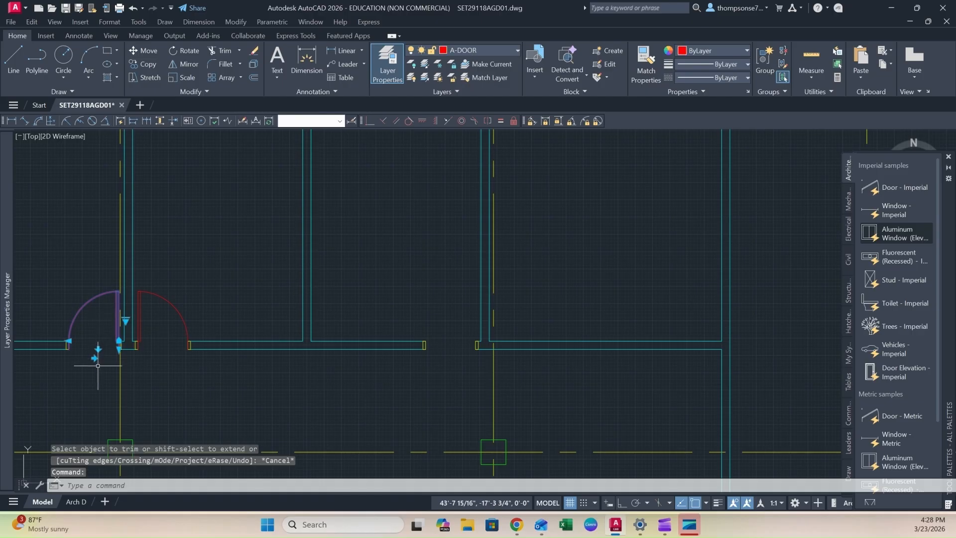
type("co")
key("Return")
scroll(115, 348, "up", 4)
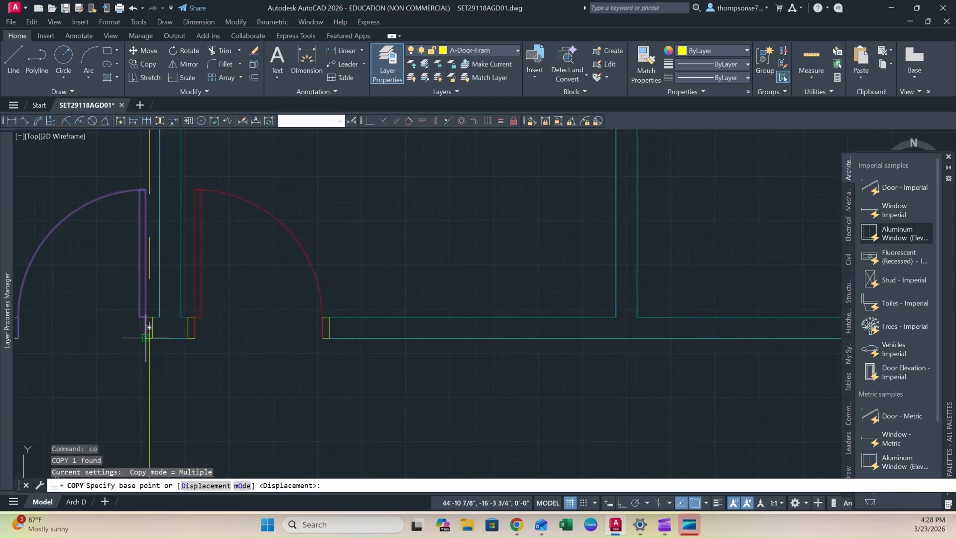
left_click(146, 338)
scroll(312, 362, "down", 4)
middle_click_drag(371, 369, 150, 381)
scroll(385, 372, "up", 6)
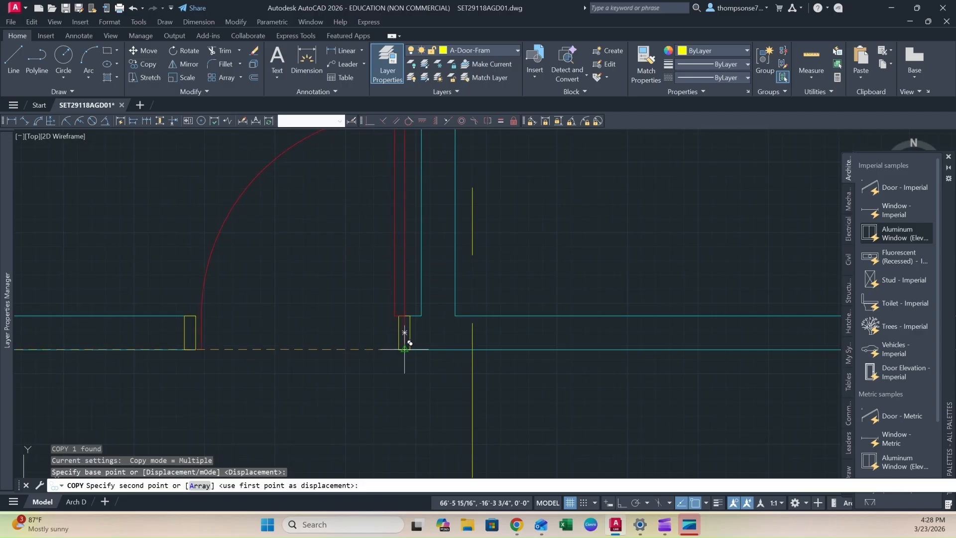
left_click(404, 348)
key("Escape")
- Draw a short vertical guide line down from the inner wall corner on the right side of the partition beside the new door
scroll(385, 392, "down", 6)
middle_click_drag(490, 424, 358, 368)
scroll(306, 337, "up", 2)
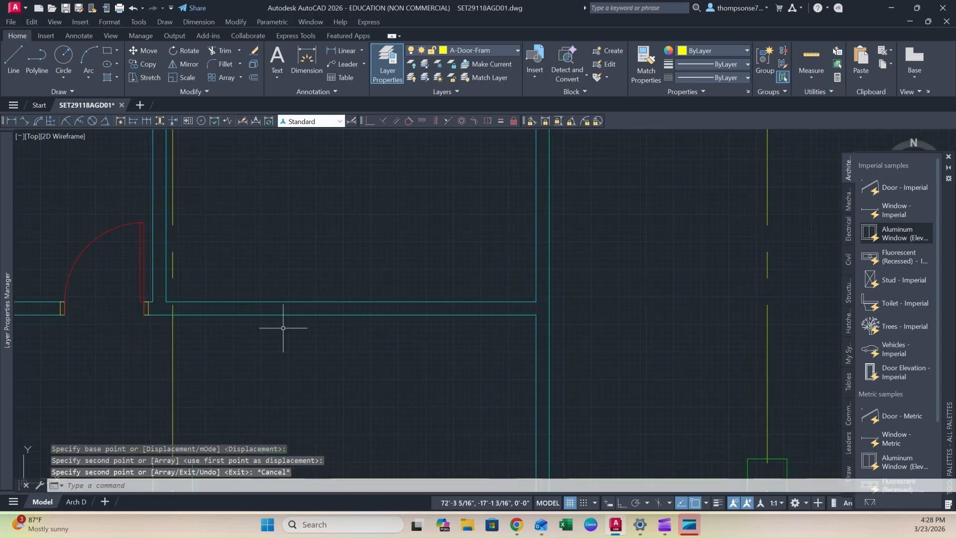
middle_click_drag(207, 335, 243, 350)
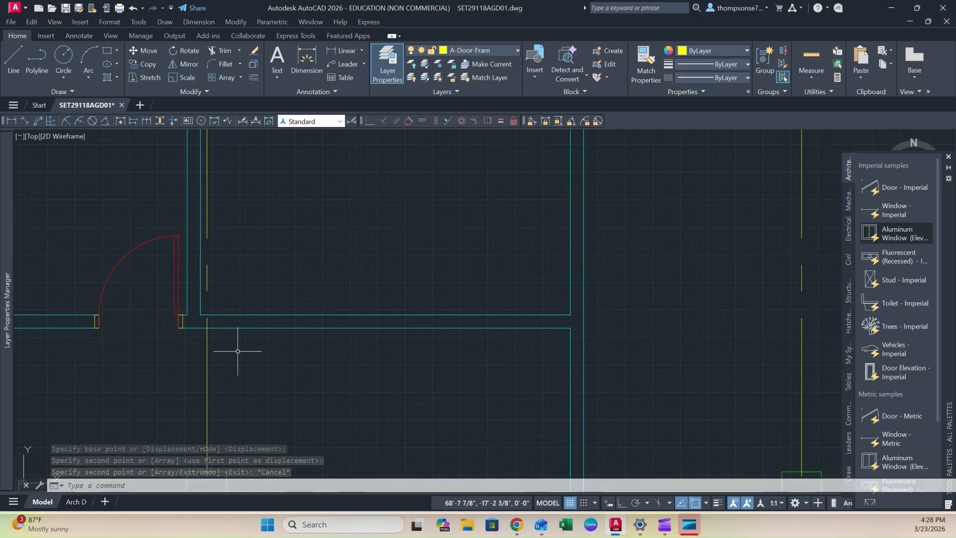
type("l")
key("Return")
left_click(199, 315)
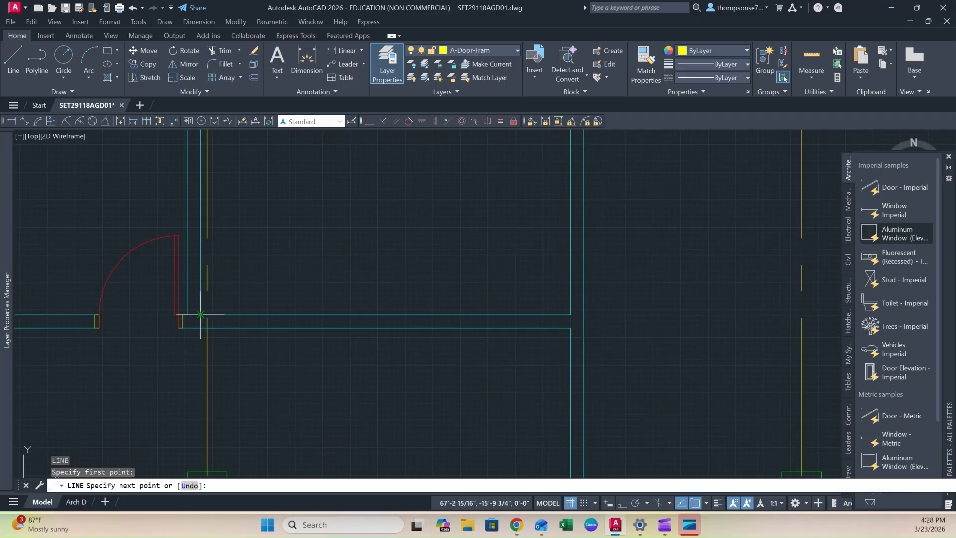
left_click(200, 361)
key("Escape")
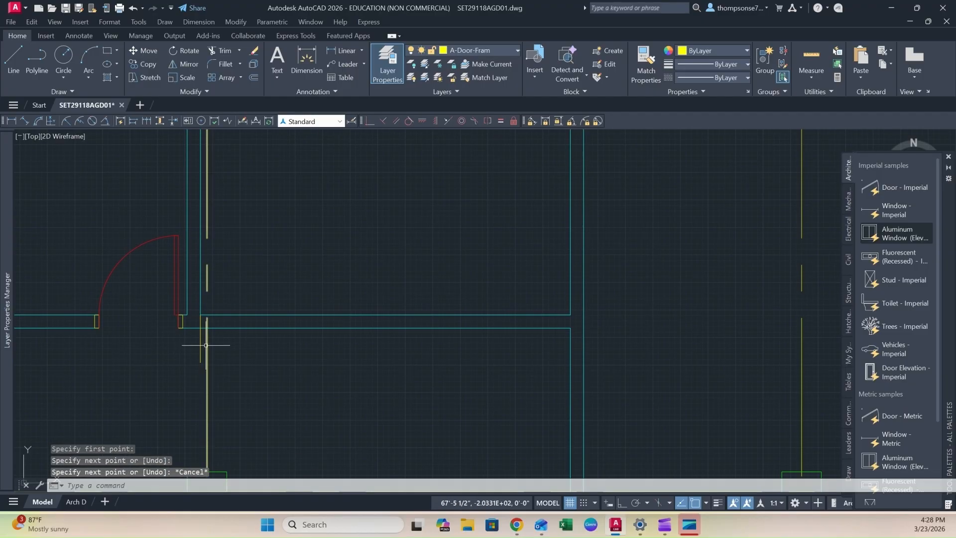
- Offset the guide line on the partition's right side 2 inches to the right
type("o")
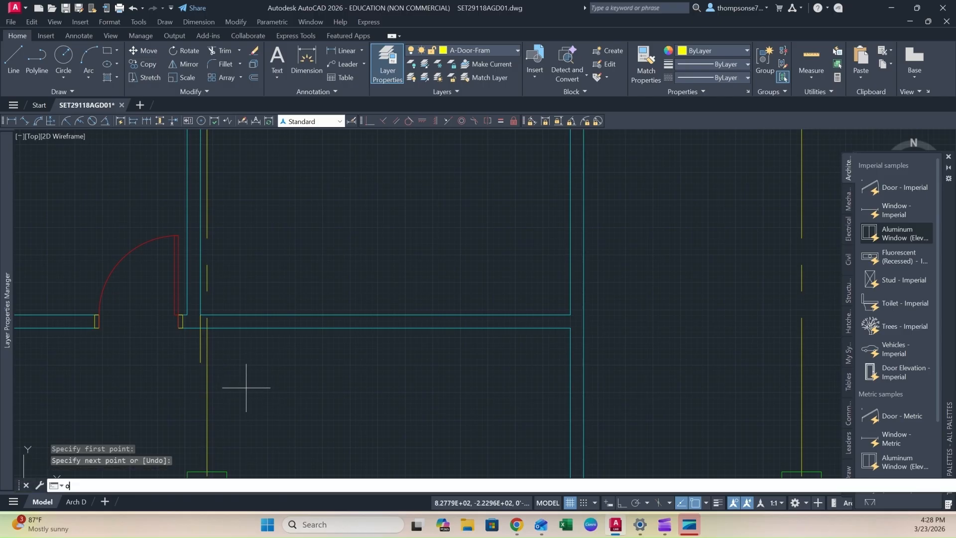
key("Return")
type("2")
key("Return")
left_click(200, 343)
left_click(207, 331)
scroll(222, 327, "up", 4)
key("Escape")
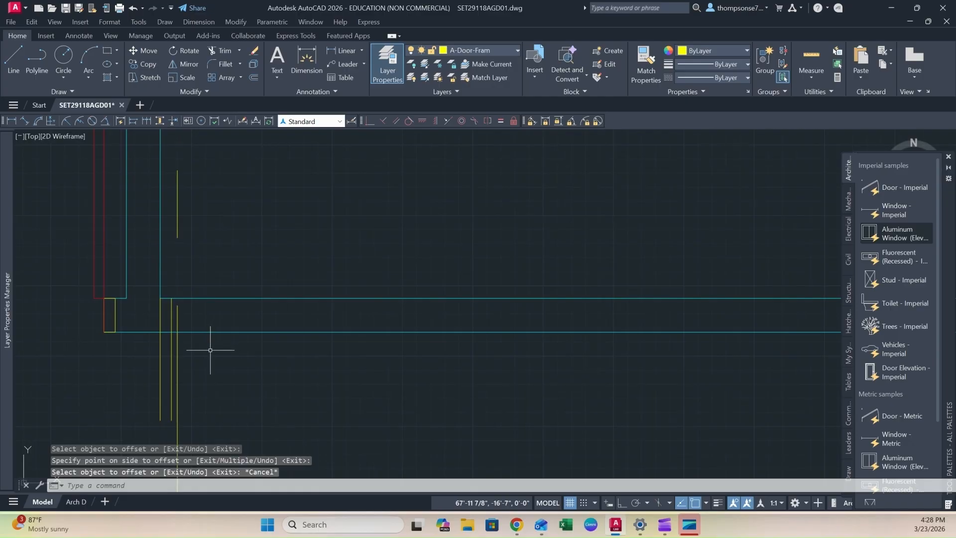
- Offset the 2-inch guide line another 3'2" to the right to mark the next door opening
scroll(216, 360, "down", 2)
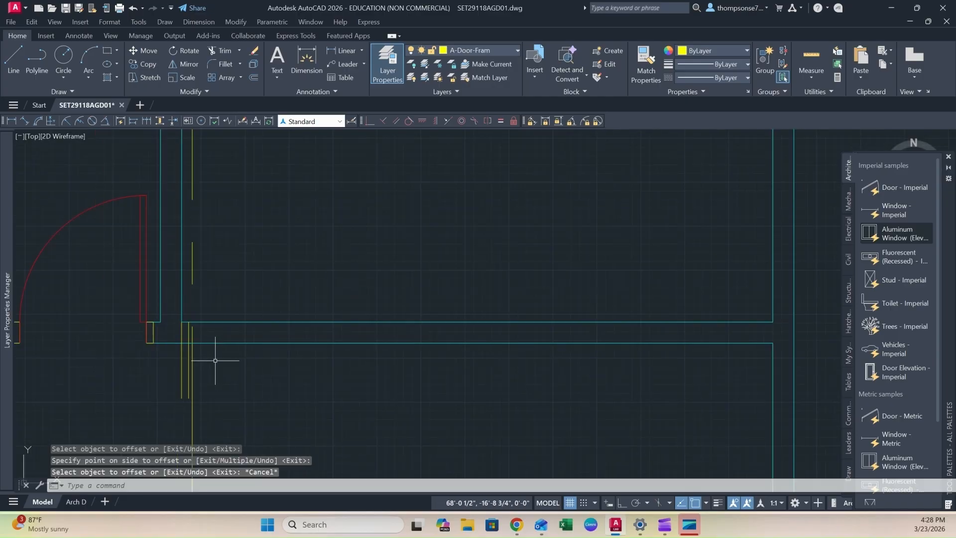
key("Return")
type("3'2")
key("Return")
left_click(188, 358)
left_click(502, 390)
key("Escape")
- Copy the adjacent frame rectangle from its upper left corner to the upper ends of the 2-inch and 3'2" guide lines
scroll(164, 344, "up", 2)
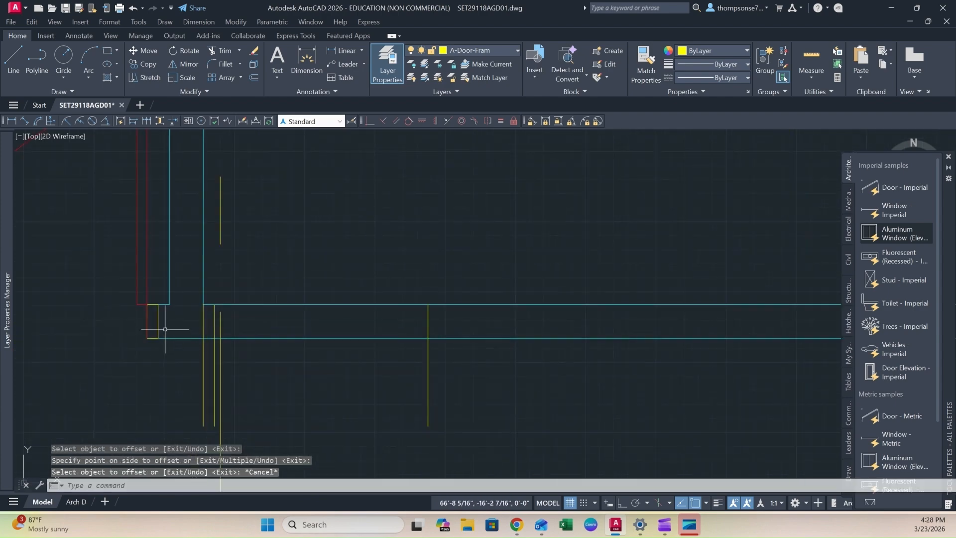
left_click(158, 326)
type("CO")
key("Return")
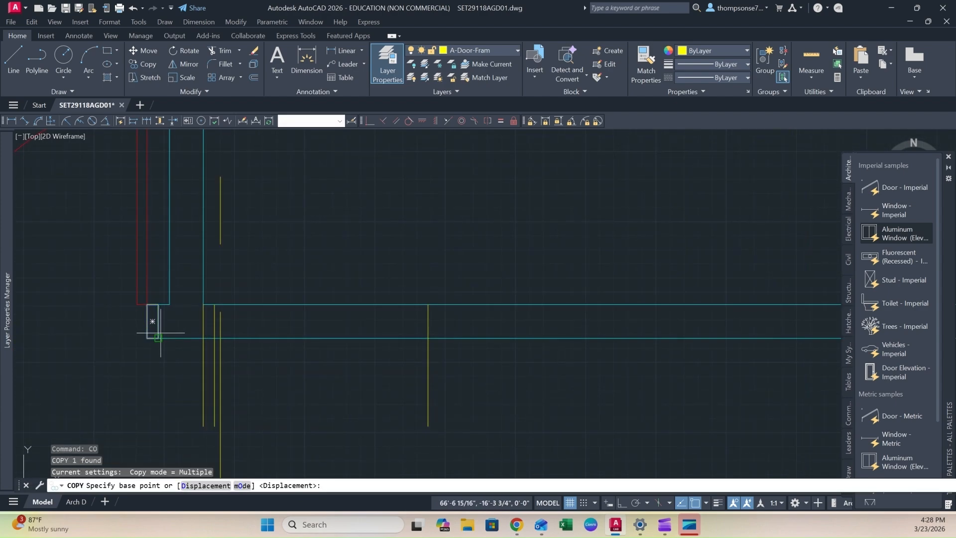
left_click(147, 312)
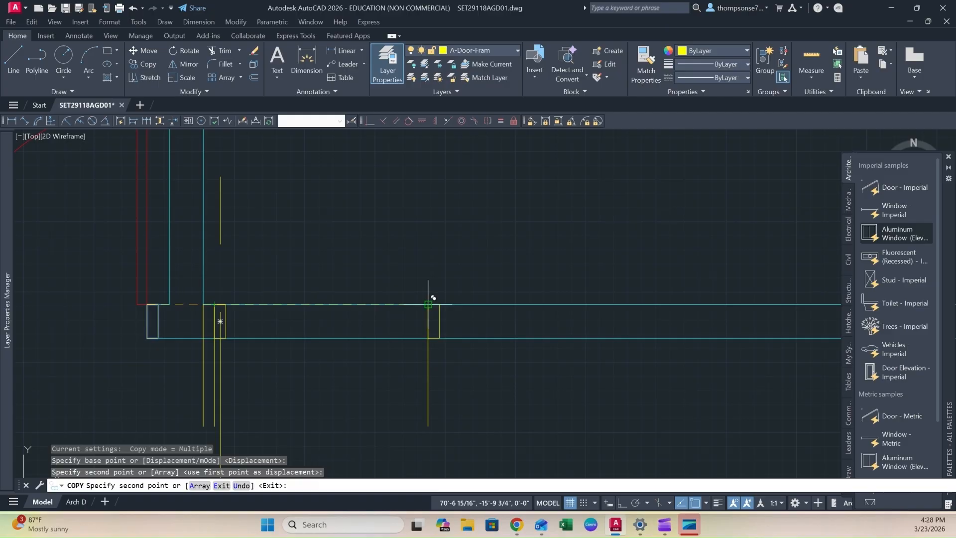
left_click(431, 299)
key("Escape")
- Erase the three vertical guide lines at the frame rectangles right of the partition
scroll(371, 381, "down", 2)
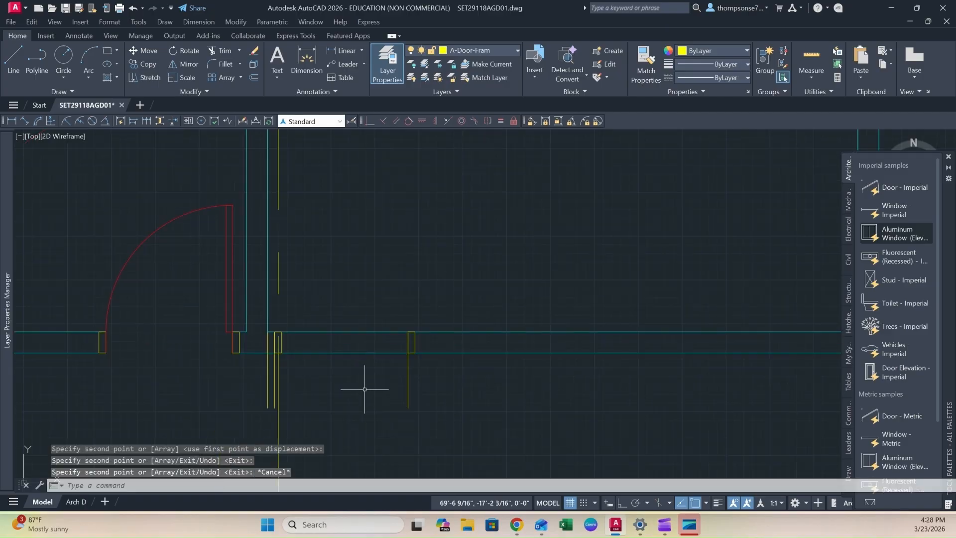
left_click(416, 389)
left_click(321, 383)
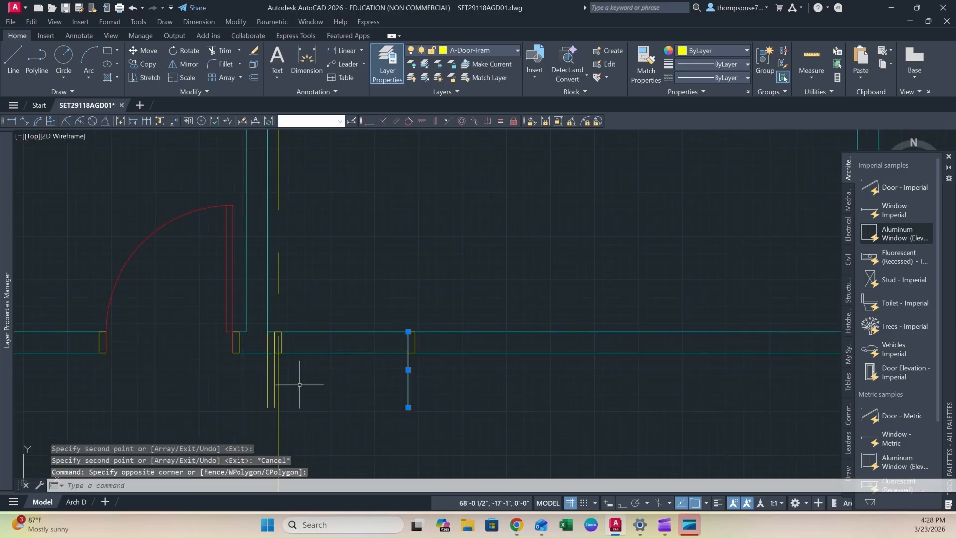
left_click(276, 375)
key("Delete")
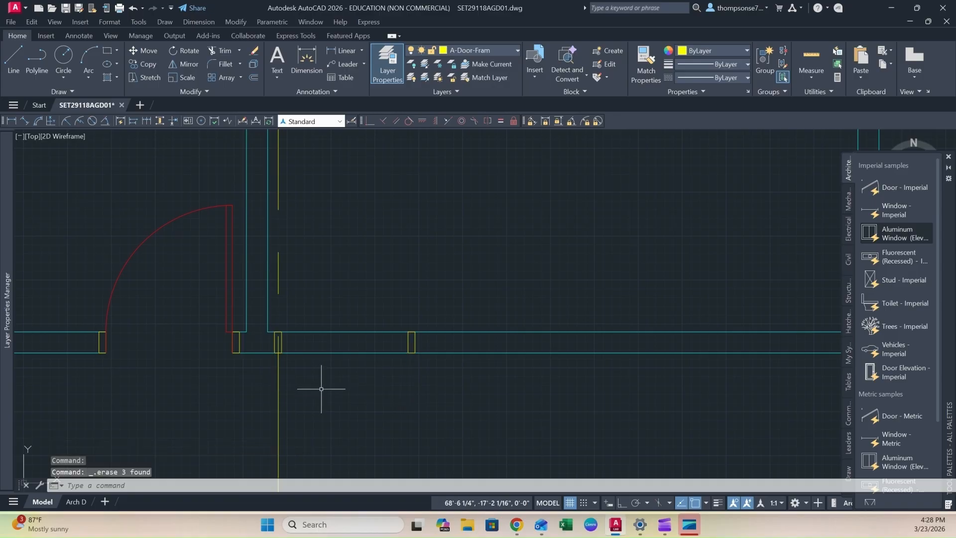
- Try to trim the horizontal wall lines between the two frame rectangles right of the partition, and undo the trim
type("tr")
key("Return")
left_click_drag(354, 303, 328, 389)
left_click(132, 8)
- Try to extend the upper horizontal wall line beside the frame rectangle right of the partition
scroll(288, 330, "up", 5)
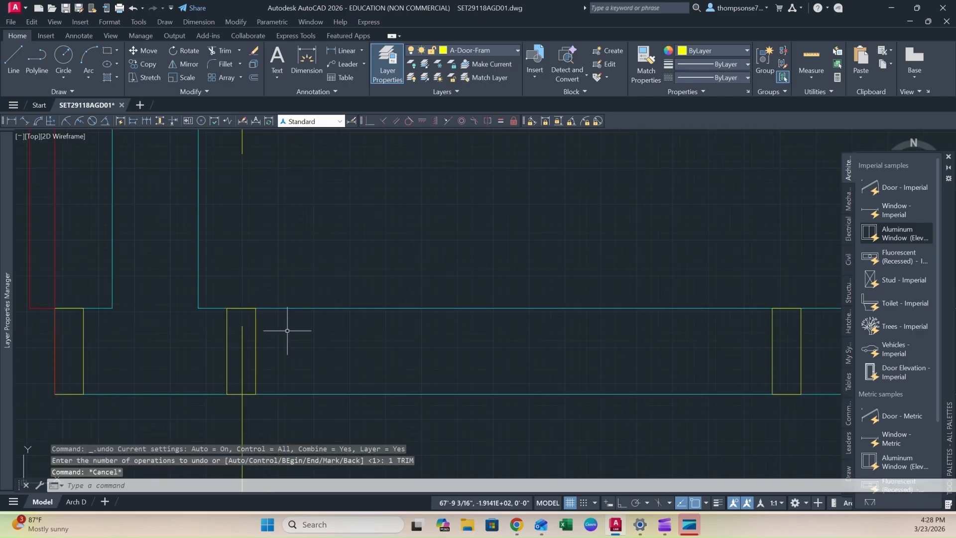
scroll(213, 320, "up", 4)
scroll(209, 316, "down", 6)
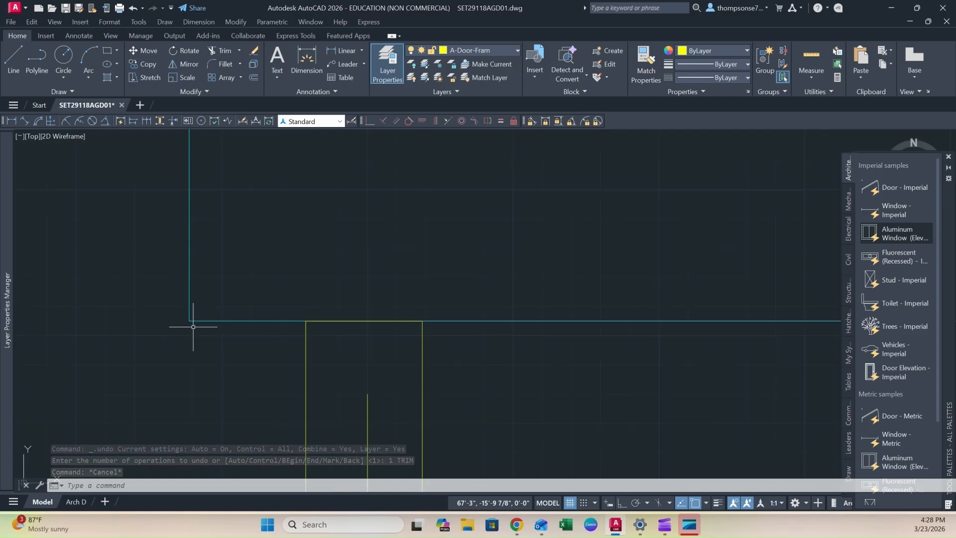
type("ex")
key("Return")
left_click(205, 320)
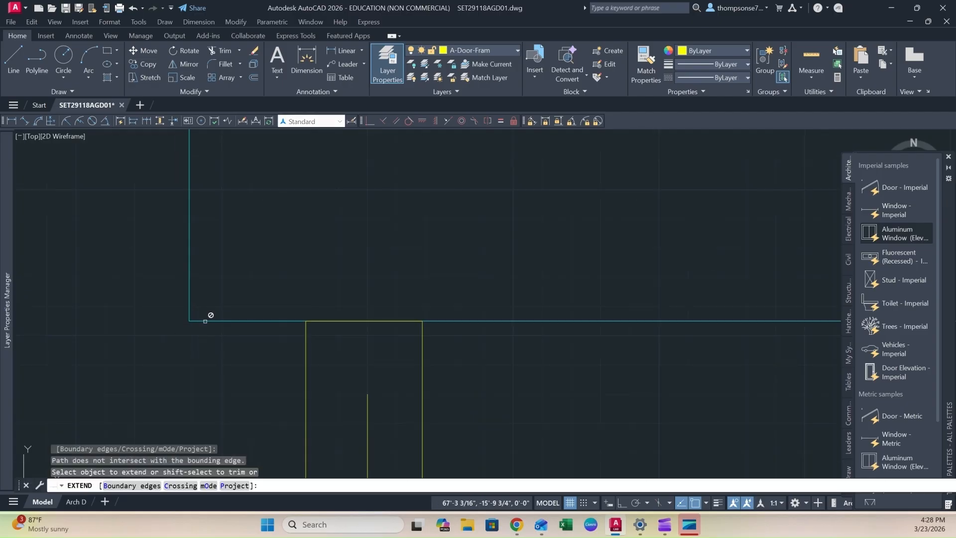
left_click(443, 323)
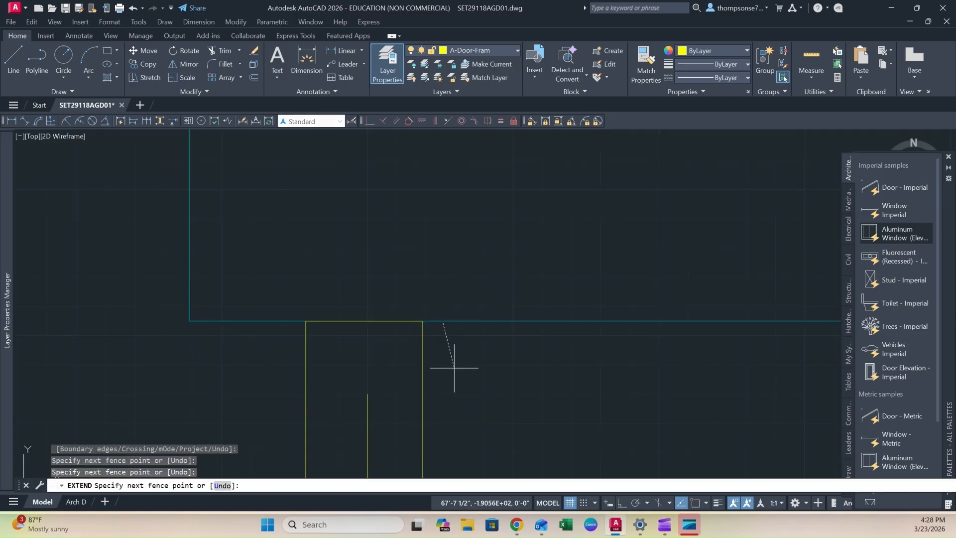
key("Escape")
key("Escape")
- Trim the lower horizontal wall line between the two frame rectangles right of the partition
scroll(465, 368, "down", 12)
middle_click_drag(485, 380, 276, 328)
scroll(289, 329, "up", 2)
type("tr")
key("Return")
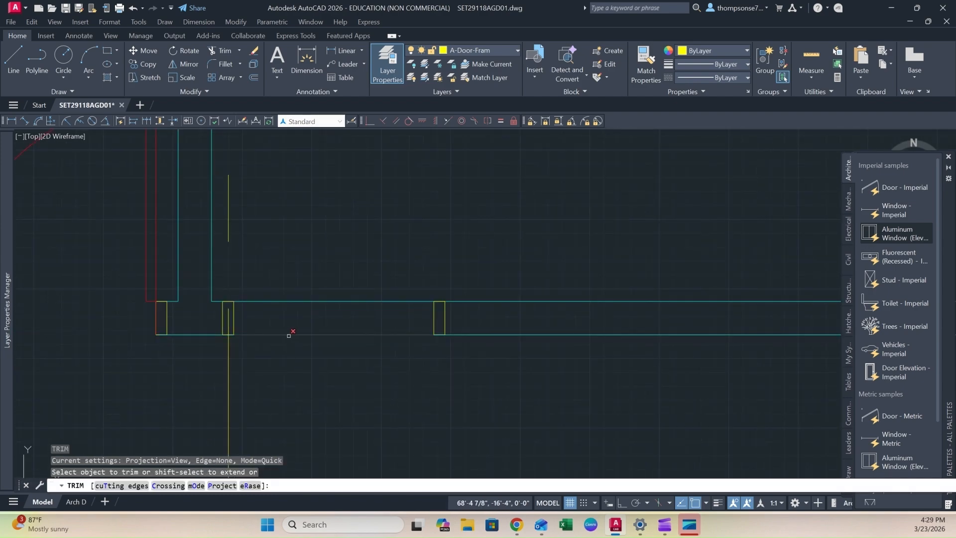
left_click(289, 336)
key("Return")
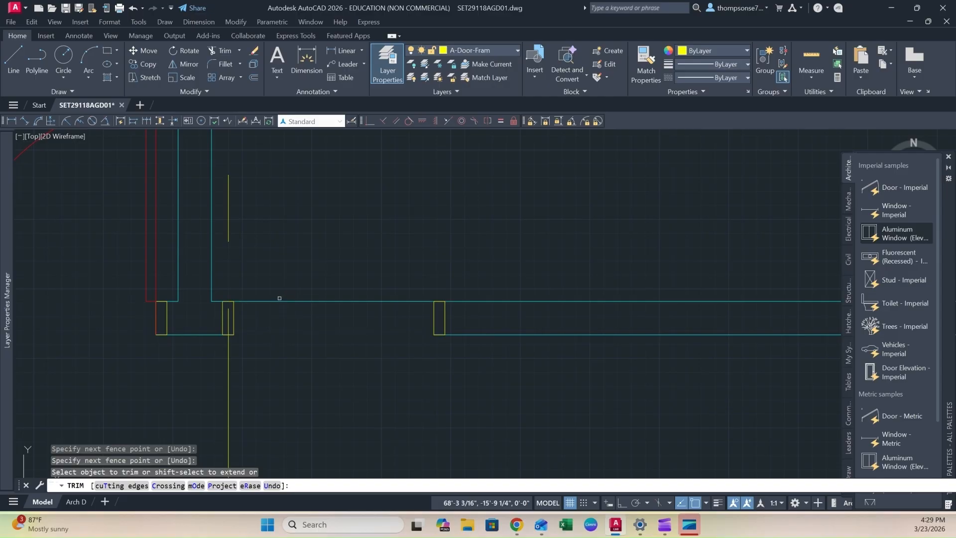
- Extend the upper horizontal wall line to the outer line of the vertical wall at its right end
scroll(315, 320, "down", 3)
middle_click_drag(499, 314, 364, 319)
key("Escape")
scroll(363, 320, "up", 1)
scroll(363, 320, "up", 2)
type("ex")
key("Return")
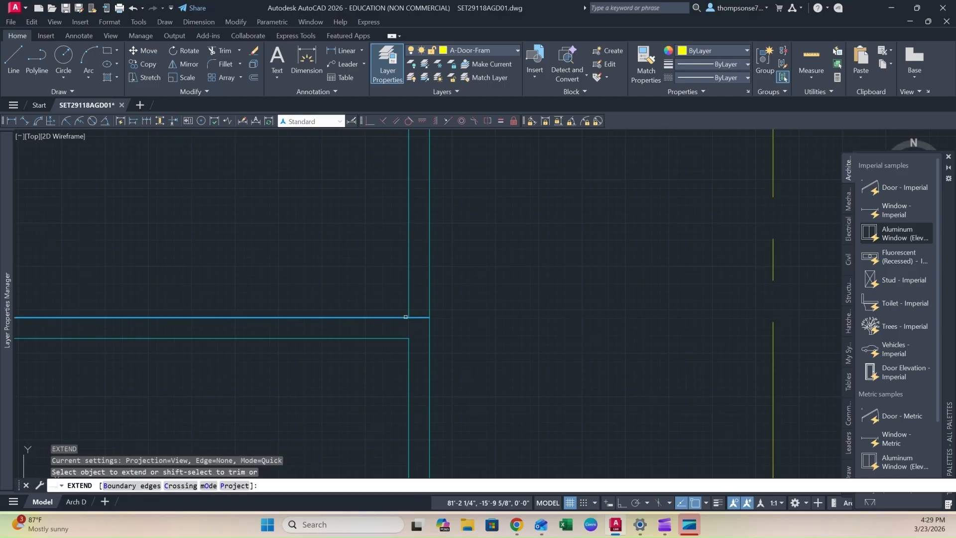
left_click(399, 317)
scroll(358, 339, "down", 4)
key("Escape")
scroll(258, 345, "up", 4)
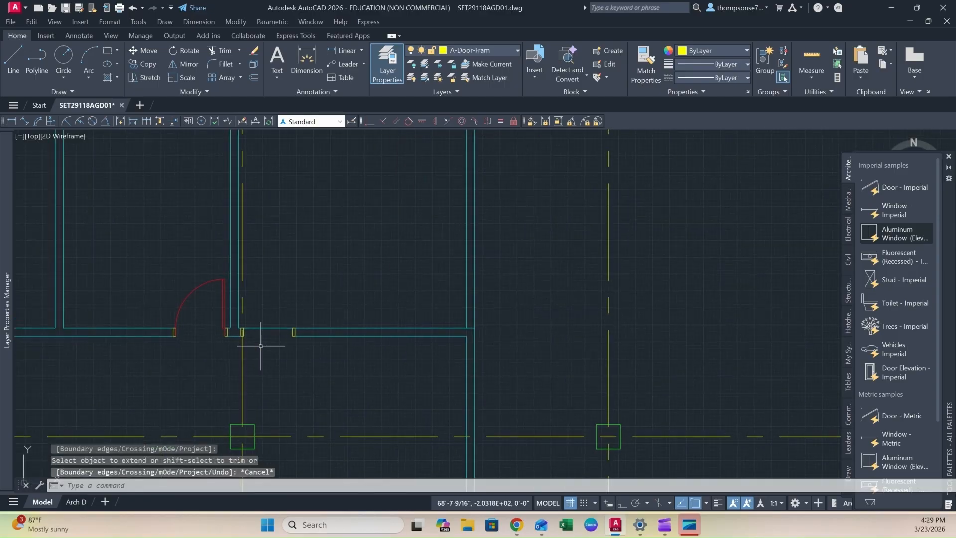
- Select the upper horizontal wall line and inspect where it starts and ends at the adjoining walls
type("tr")
key("Return")
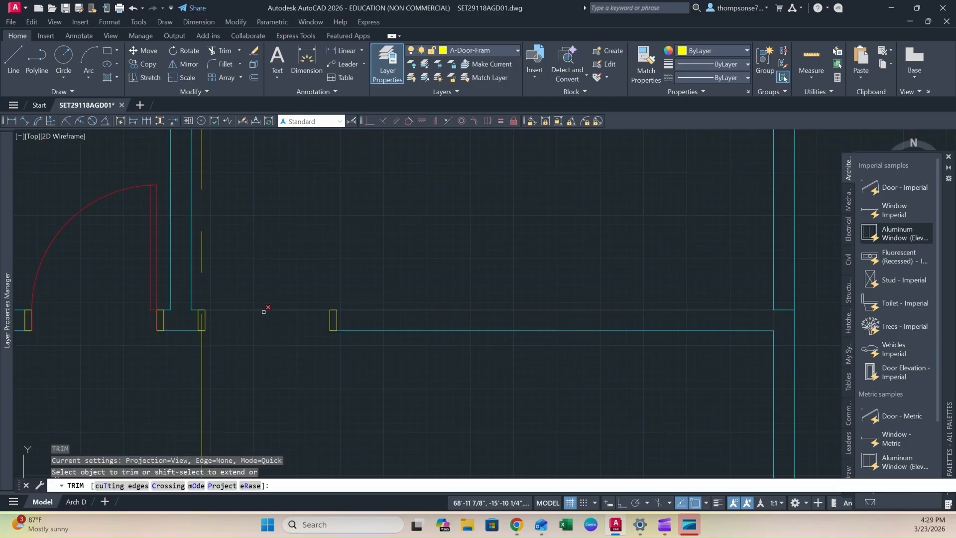
key("Escape")
scroll(214, 312, "up", 4)
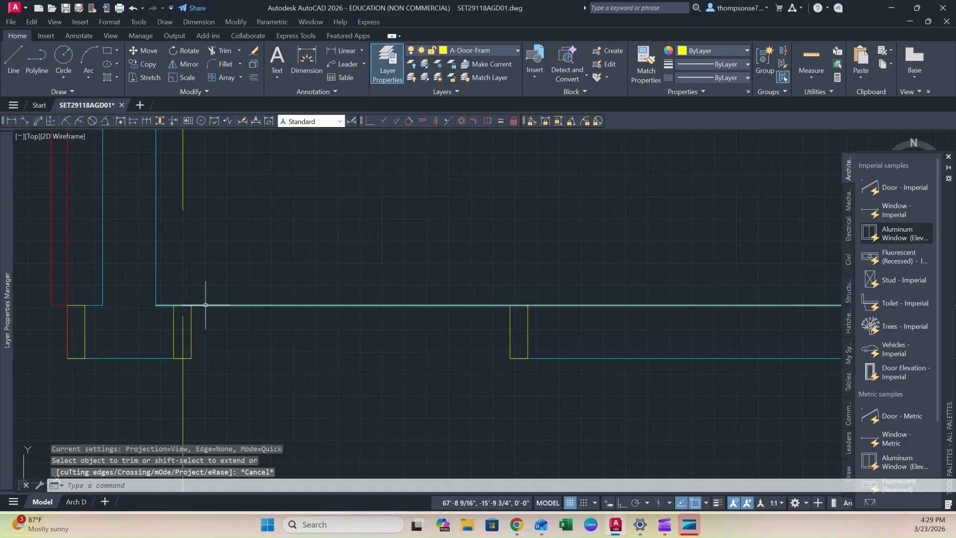
scroll(216, 317, "down", 2)
scroll(214, 310, "up", 2)
left_click(218, 307)
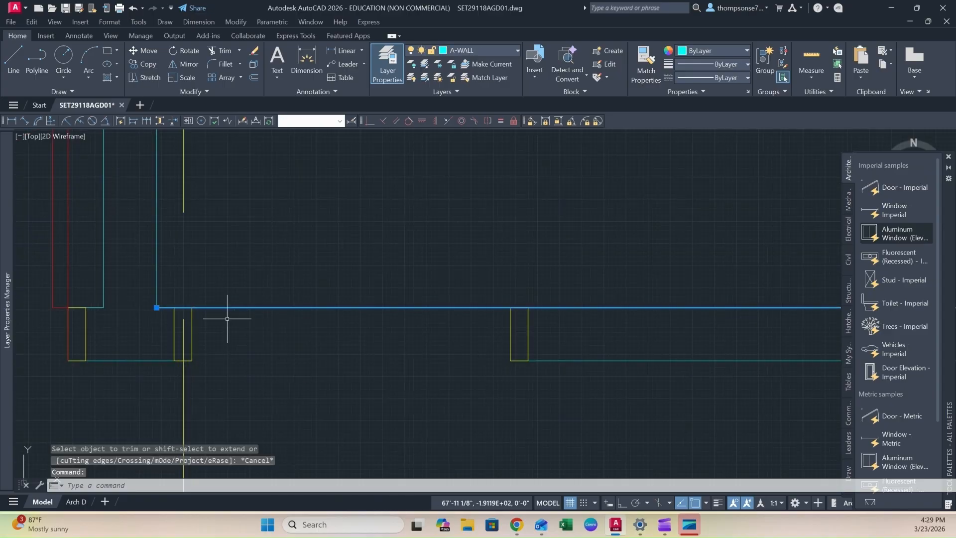
scroll(293, 351, "down", 4)
middle_click_drag(504, 367, 446, 360)
scroll(446, 360, "up", 8)
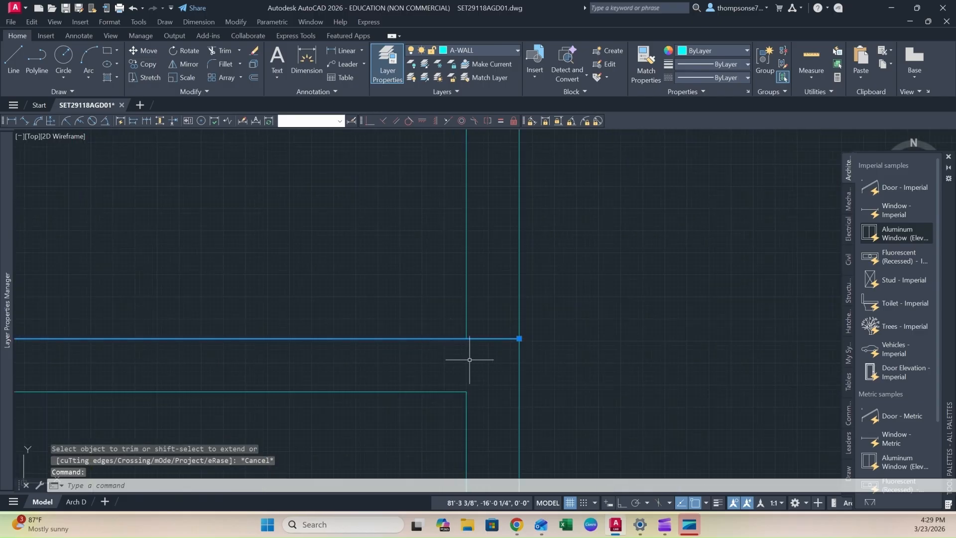
key("Escape")
- Trim the upper horizontal wall line back to the inner line of the vertical wall at its right end
type("tr")
key("Return")
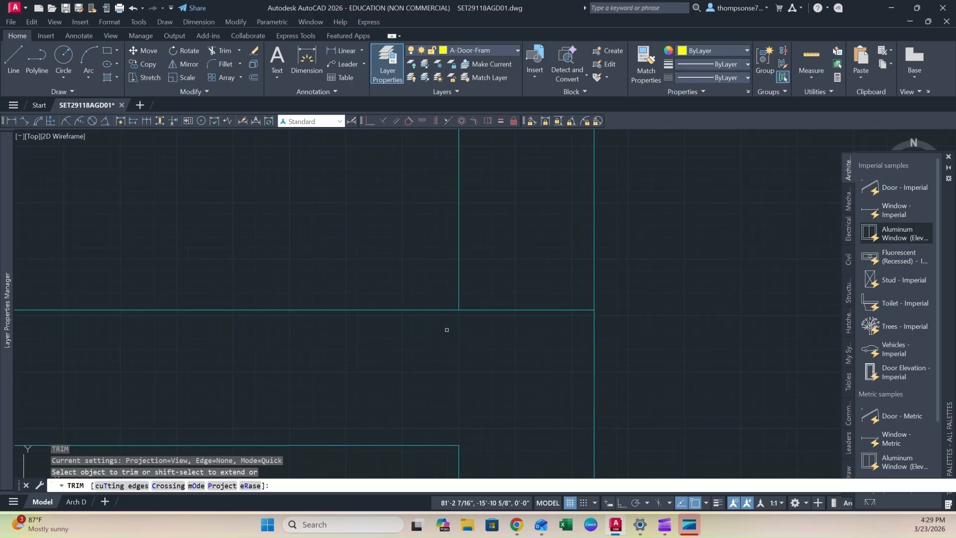
left_click(474, 309)
scroll(474, 309, "down", 6)
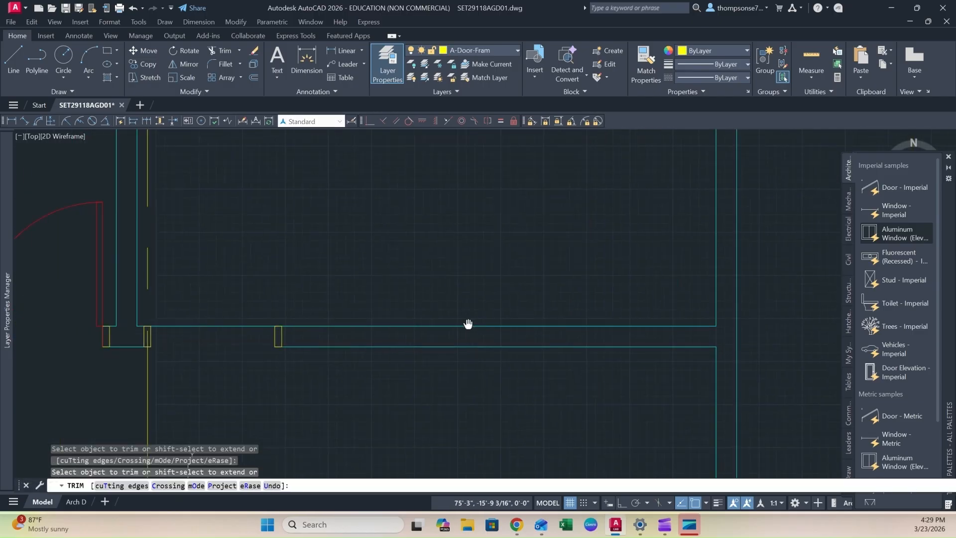
scroll(432, 331, "up", 12)
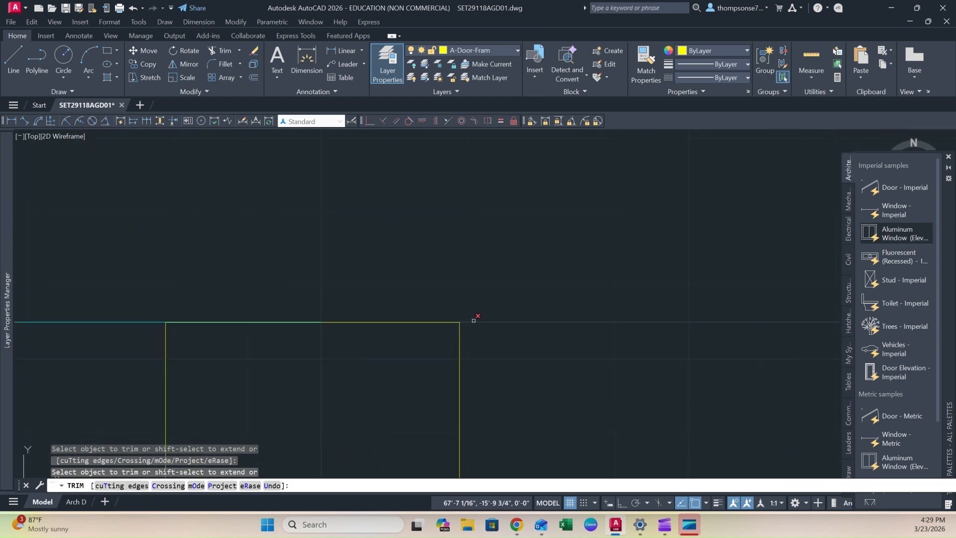
scroll(291, 337, "down", 4)
key("Escape")
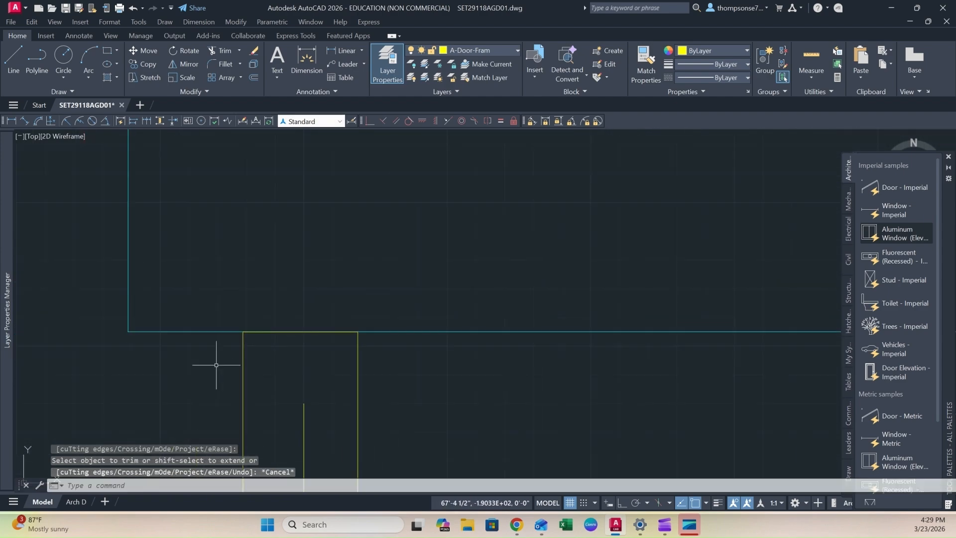
- Erase the upper horizontal wall line running from the partition across the door opening
left_click(213, 332)
key("Delete")
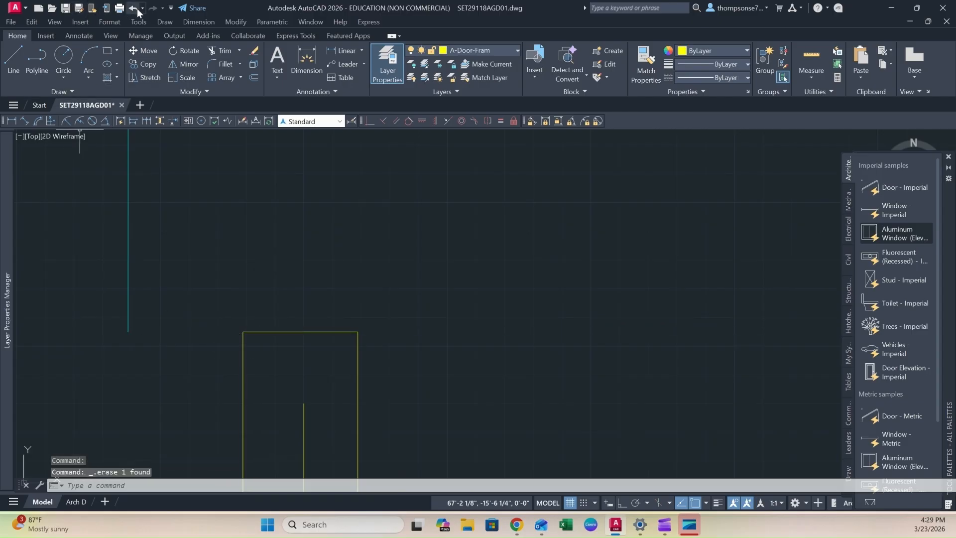
scroll(181, 213, "down", 5)
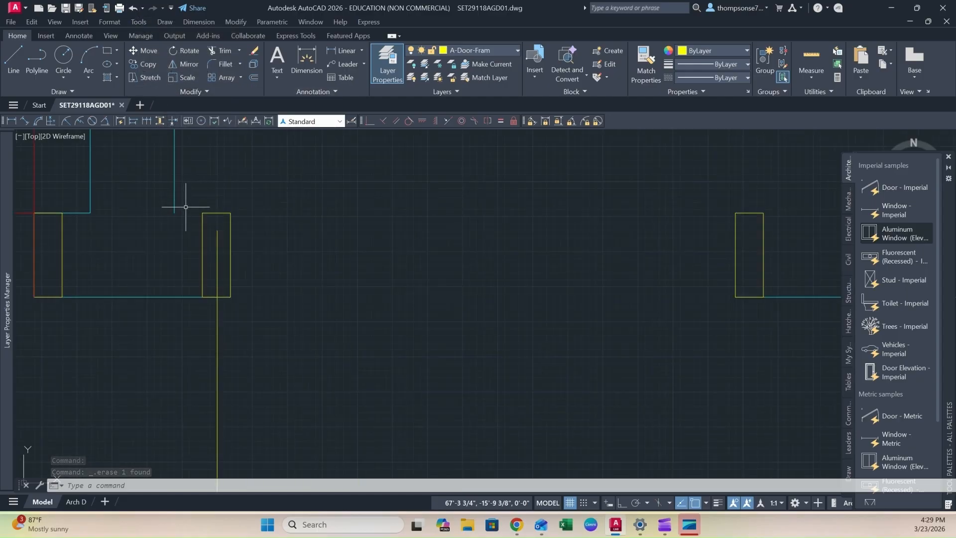
left_click(15, 60)
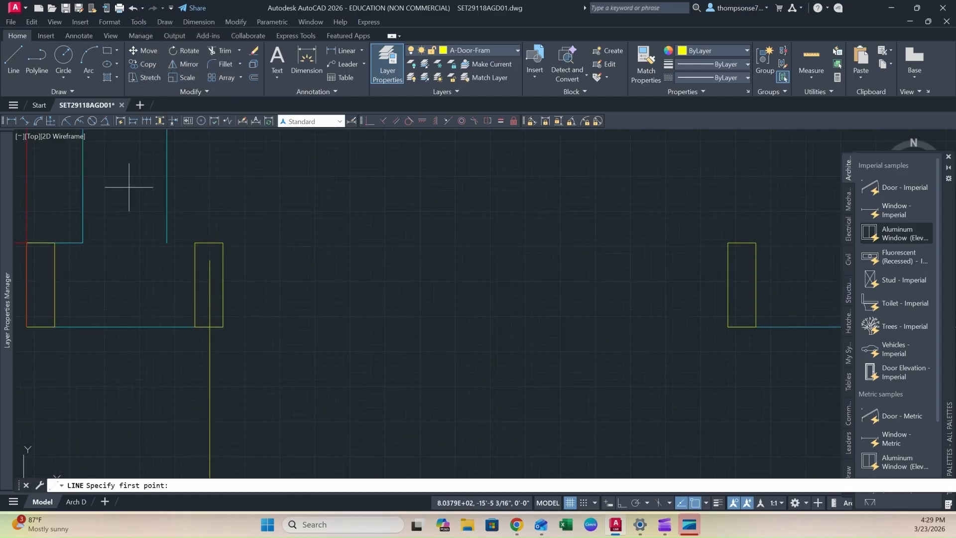
left_click(167, 242)
key("Escape")
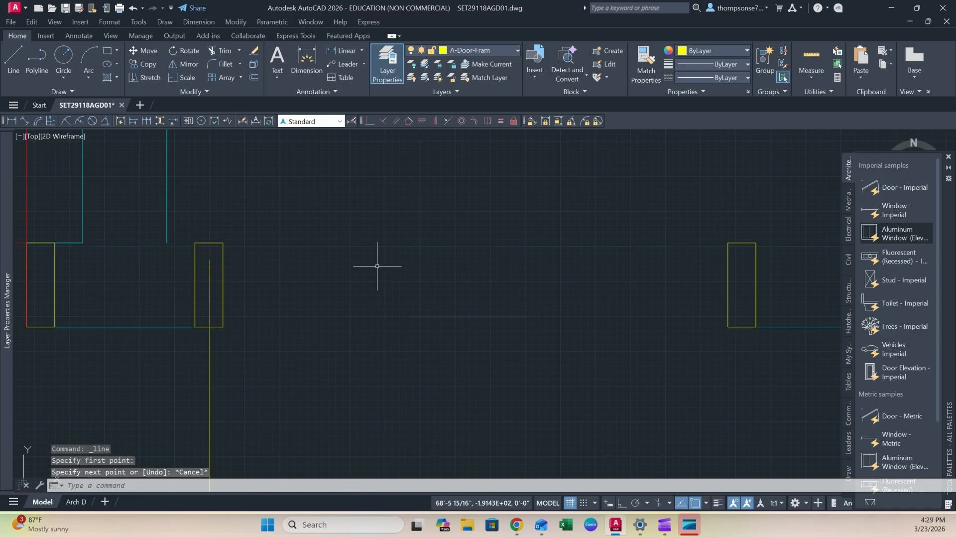
- Draw a line from the partition's lower right end to the upper right corner of the adjacent frame rectangle
left_click(13, 59)
left_click(167, 243)
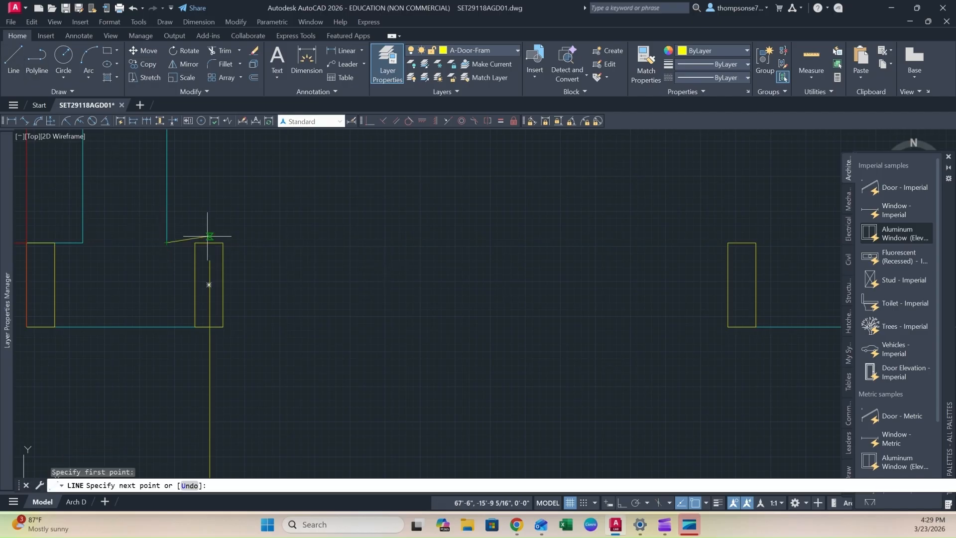
key("Escape")
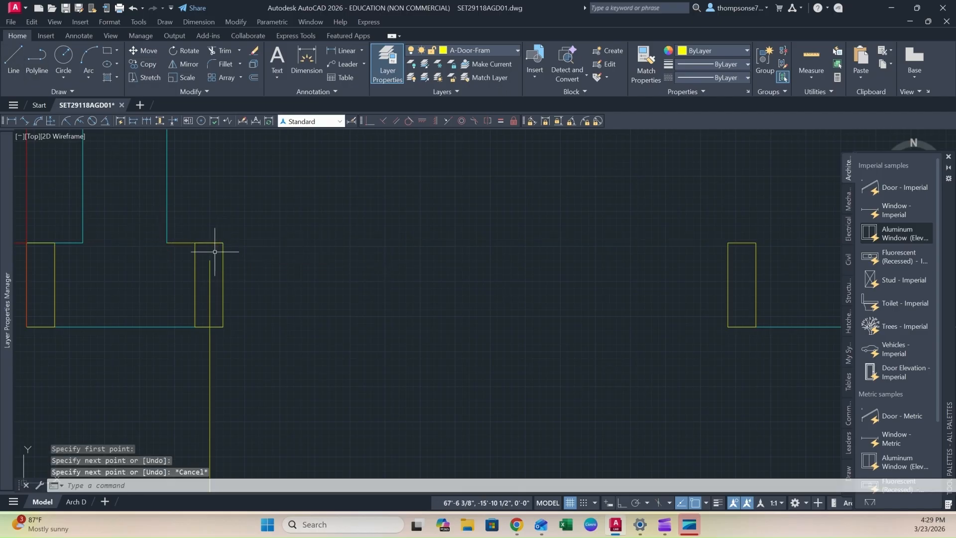
- Match the properties of the partition's wall line onto the short line at the frame rectangle
left_click(645, 64)
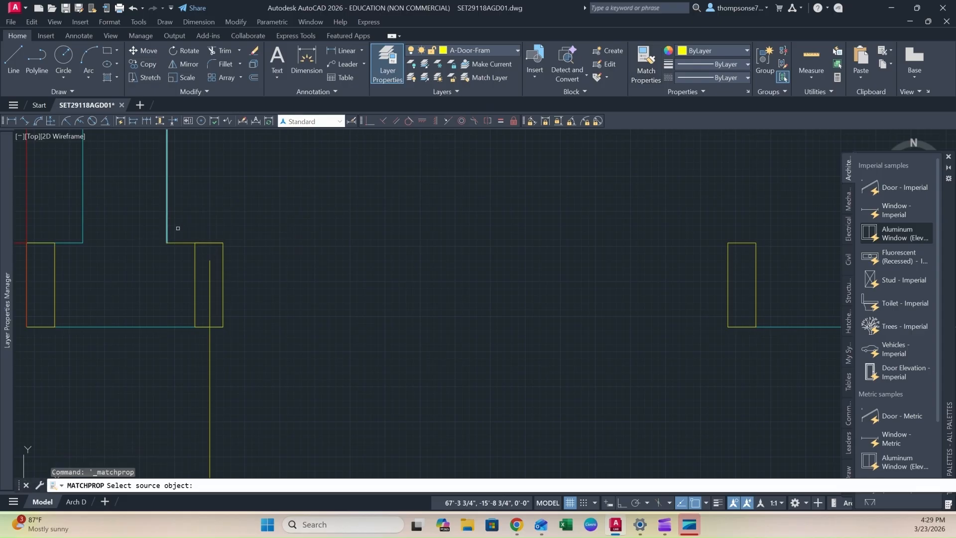
left_click(177, 228)
left_click(177, 228)
left_click(176, 242)
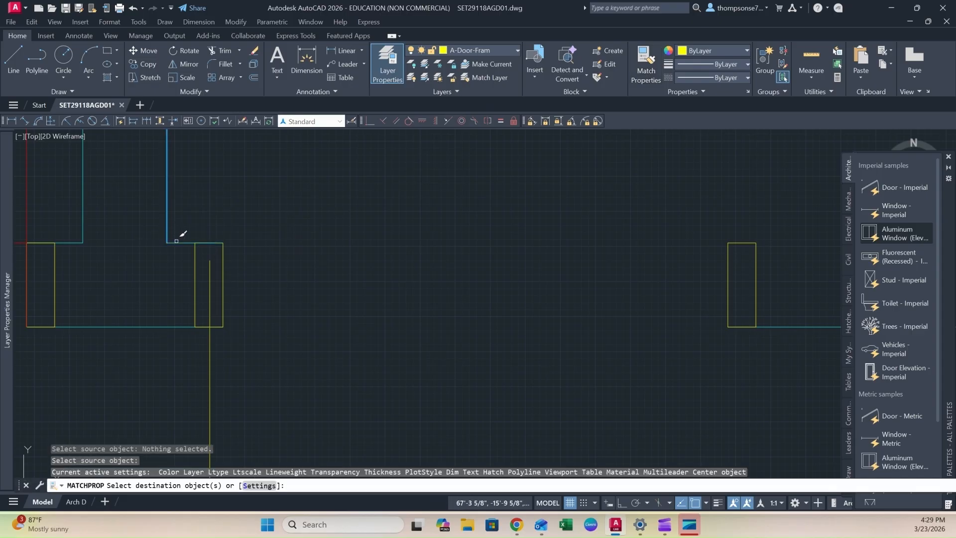
scroll(343, 250, "down", 6)
key("Escape")
- Draw a line from the right frame rectangle's upper right corner to the inner line of the vertical wall
scroll(318, 274, "up", 4)
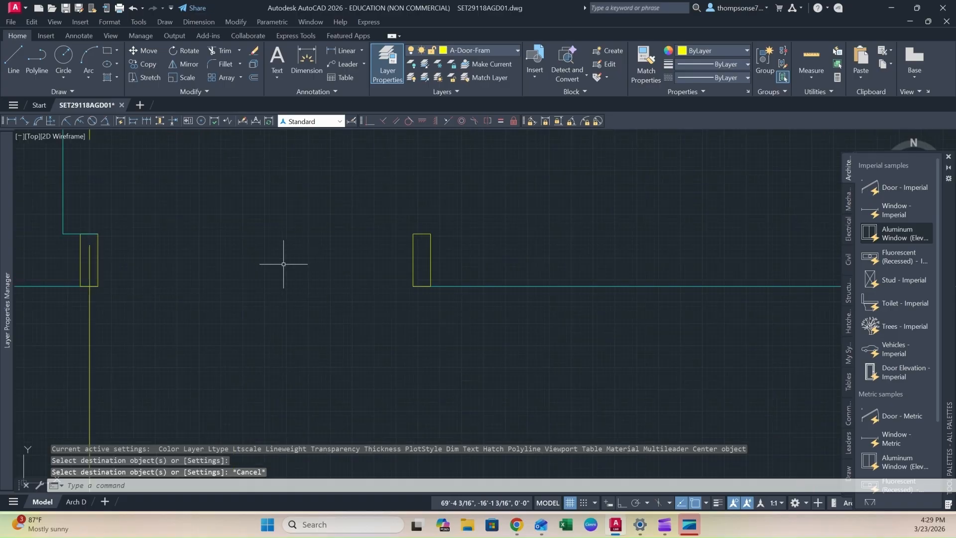
type("l")
key("Return")
left_click(428, 224)
mouse_move(445, 228)
middle_mouse_down()
mouse_move(83, 229)
mouse_move(87, 217)
mouse_move(446, 232)
mouse_move(422, 235)
middle_mouse_up()
scroll(87, 217, "down", 4)
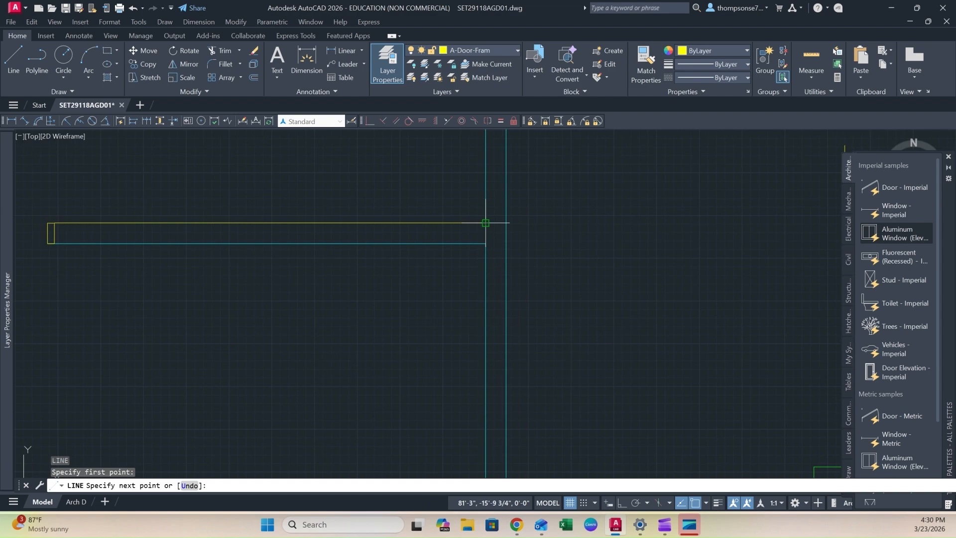
left_click(485, 222)
- Match the properties of the vertical wall line onto the new horizontal line right of the door opening
left_click(646, 65)
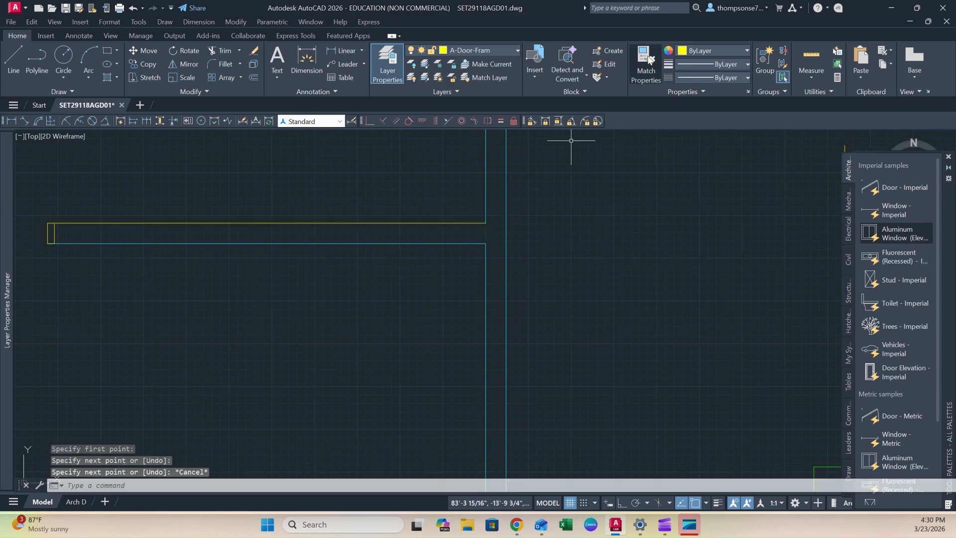
left_click(504, 240)
left_click(477, 221)
key("Escape")
- Copy the right-swinging door from its lower hinge corner to the lower right corner of the frame rectangle right of the partition
scroll(401, 252, "down", 6)
middle_click_drag(401, 252, 372, 282)
scroll(373, 282, "up", 2)
middle_click_drag(294, 299, 388, 288)
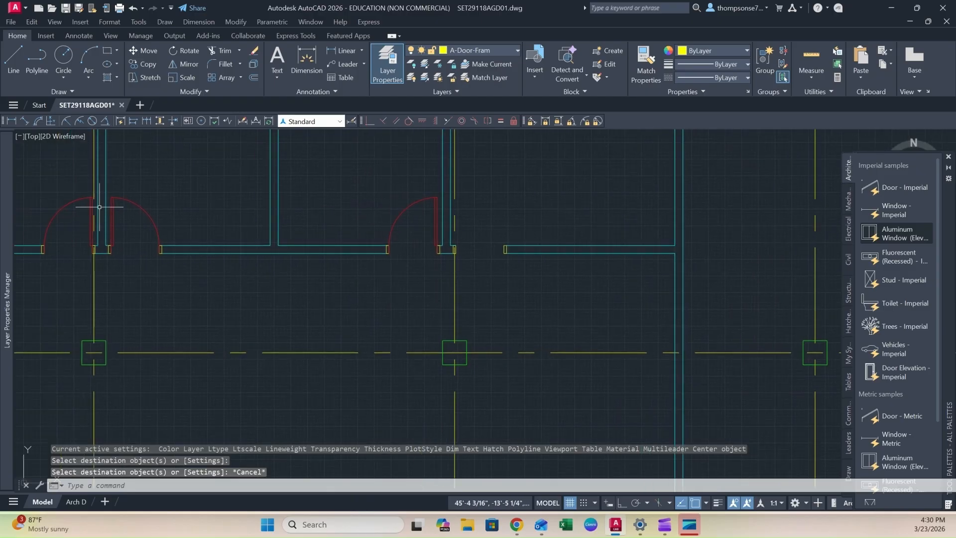
left_click(128, 203)
type("co")
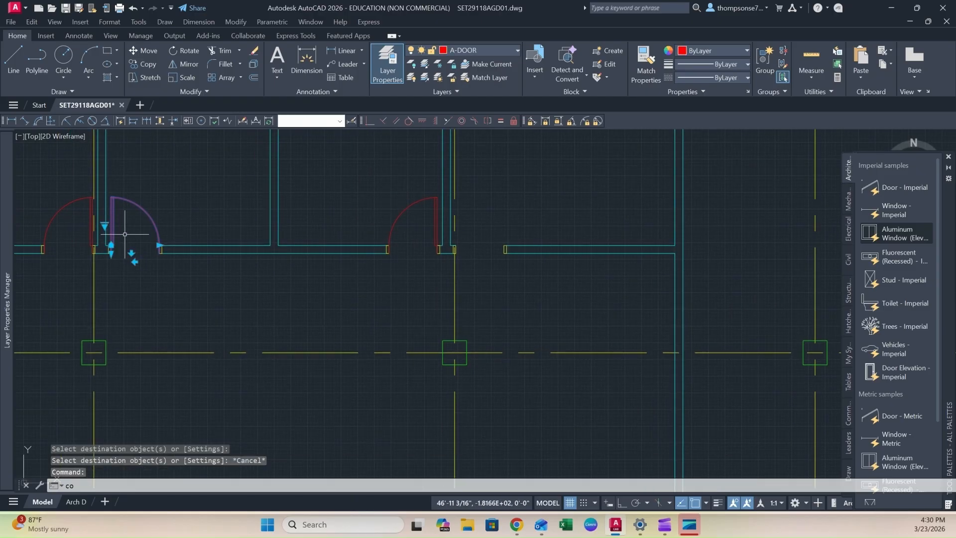
key("Return")
scroll(90, 234, "up", 3)
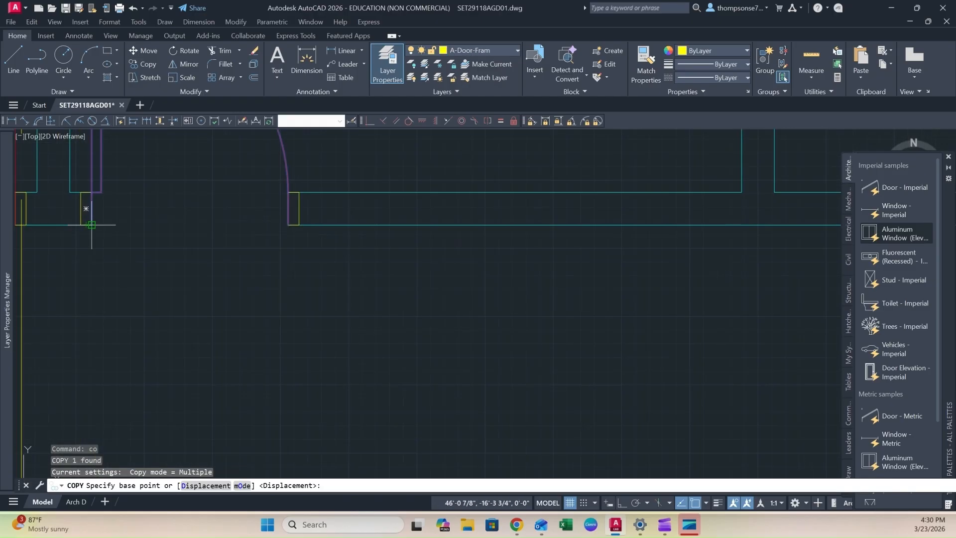
left_click(92, 224)
scroll(220, 277, "down", 4)
scroll(288, 267, "up", 5)
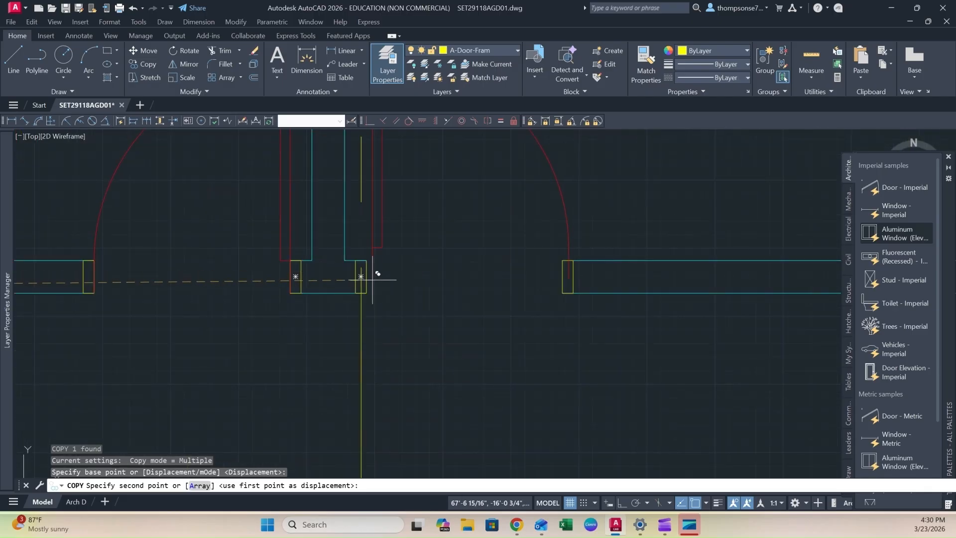
left_click(362, 277)
key("Escape")
- Trim the wall line overlapping the top edge of the frame rectangle right of the partition
scroll(330, 267, "up", 3)
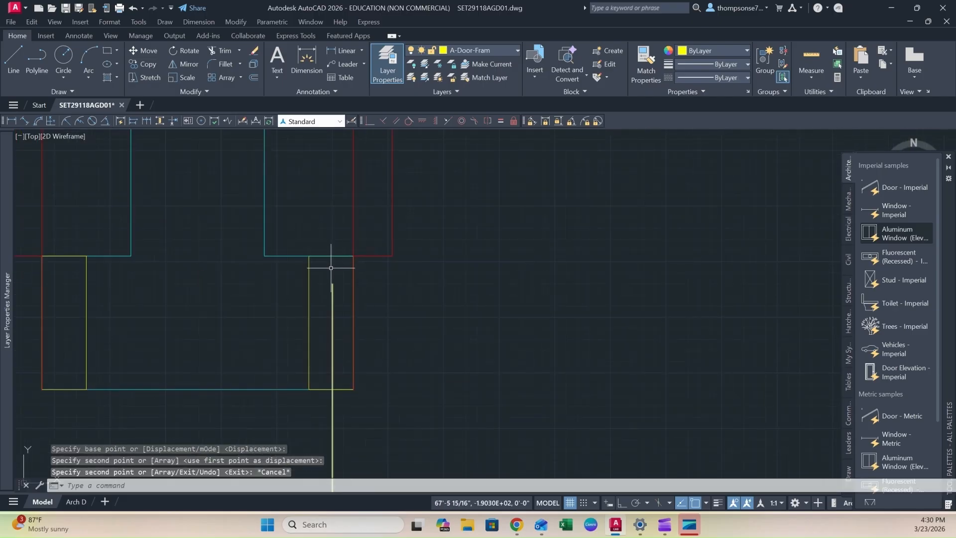
type("tr")
key("Return")
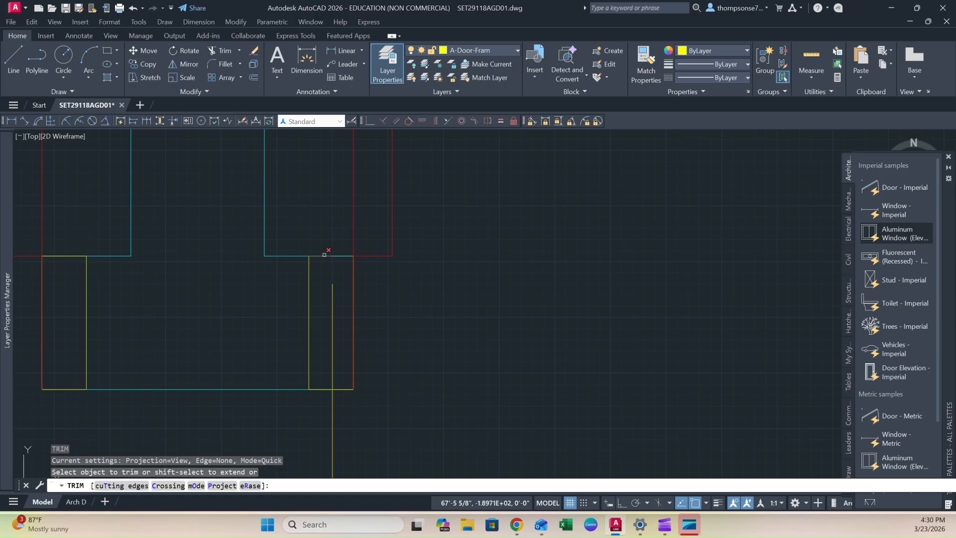
left_click(324, 255)
left_click(335, 255)
key("Escape")
scroll(368, 311, "down", 5)
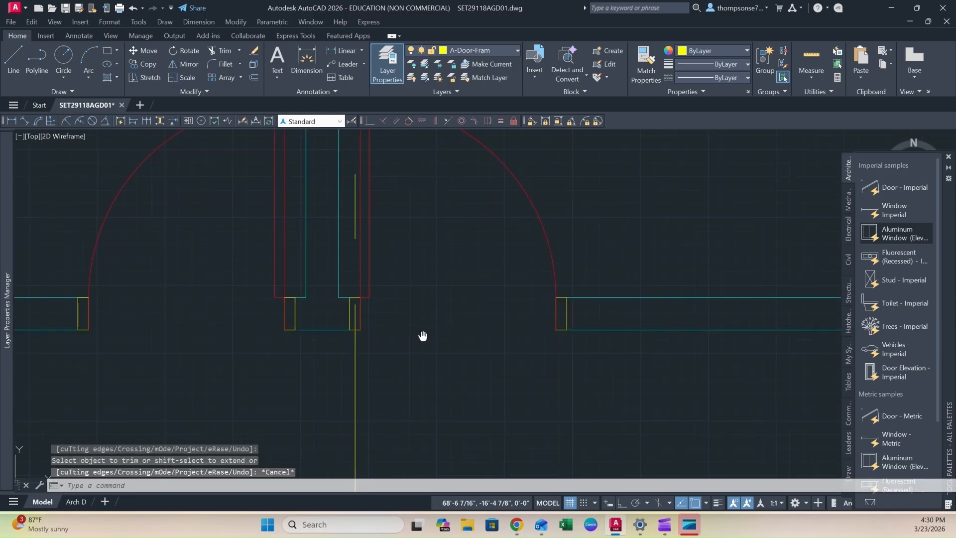
scroll(375, 330, "down", 6)
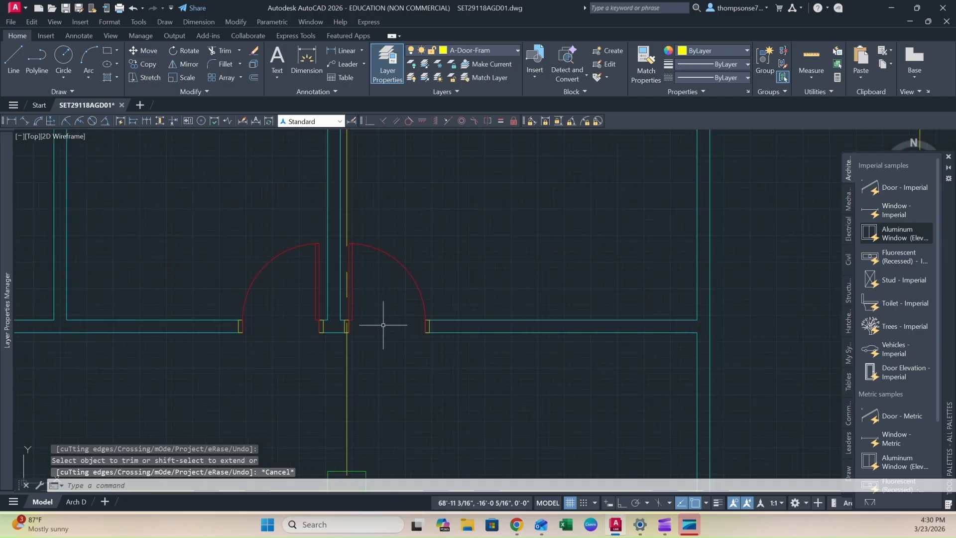
- Draw a vertical guide line with ortho on, downward from the inner lower-left corner of the large room's walls
middle_click_drag(379, 320, 412, 311)
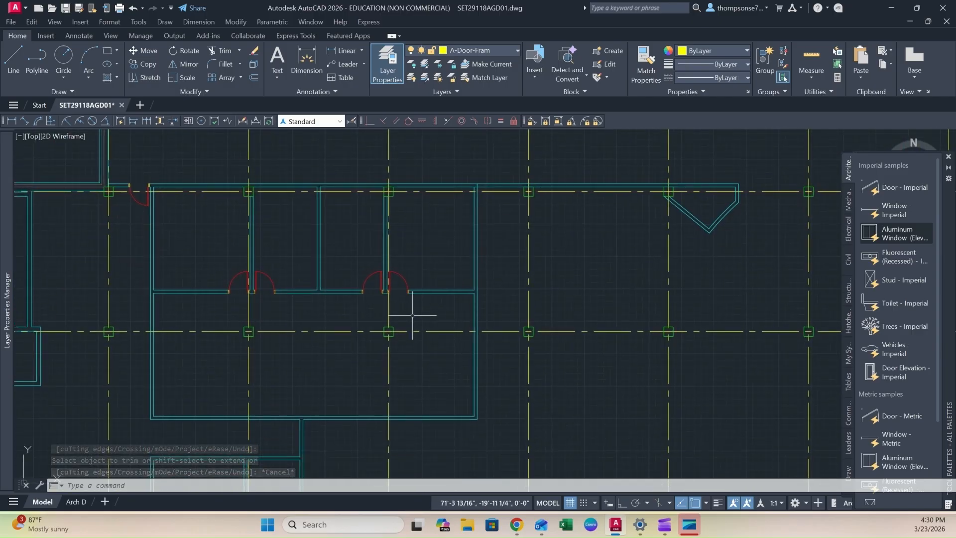
middle_click_drag(386, 359, 433, 308)
scroll(218, 366, "up", 6)
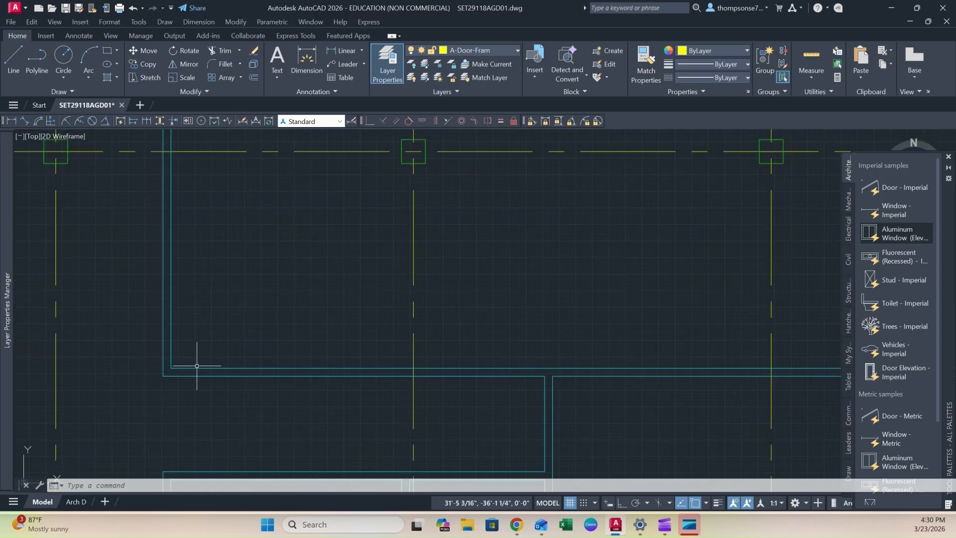
middle_click_drag(244, 352, 237, 367)
scroll(228, 356, "up", 1)
scroll(228, 356, "down", 1)
type("l")
key("Return")
left_click(214, 317)
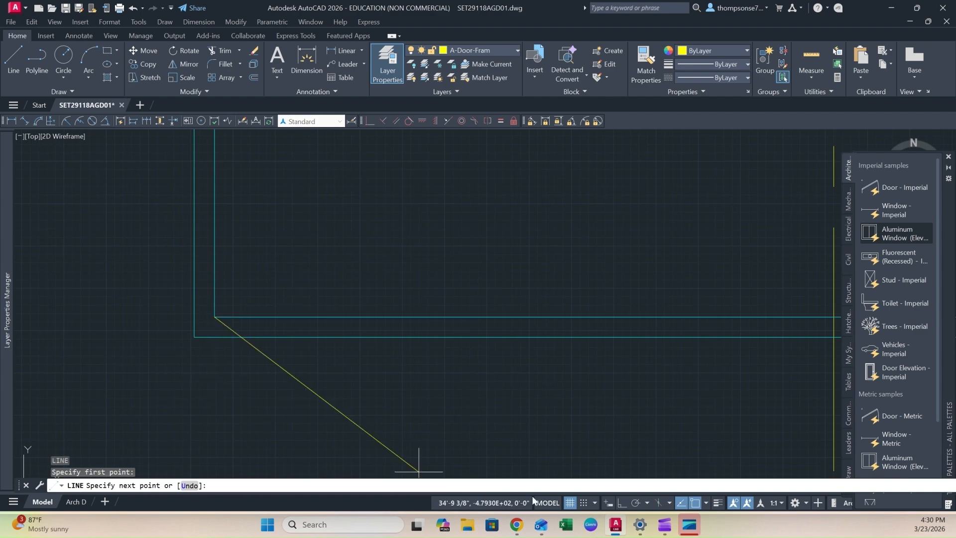
left_click(622, 503)
key("Escape")
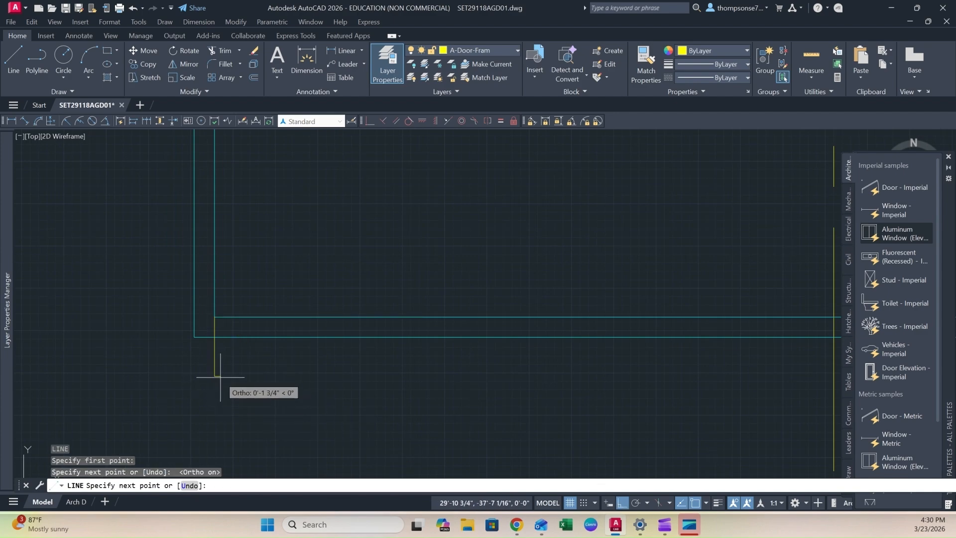
- Offset the vertical guide line 2" to the right
type("o")
key("Return")
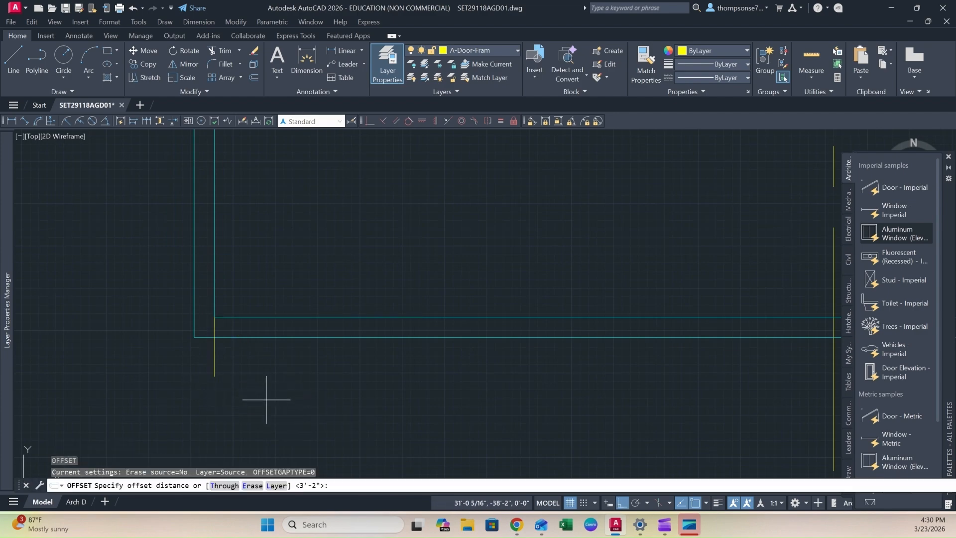
key("Return")
left_click(215, 357)
left_click(278, 366)
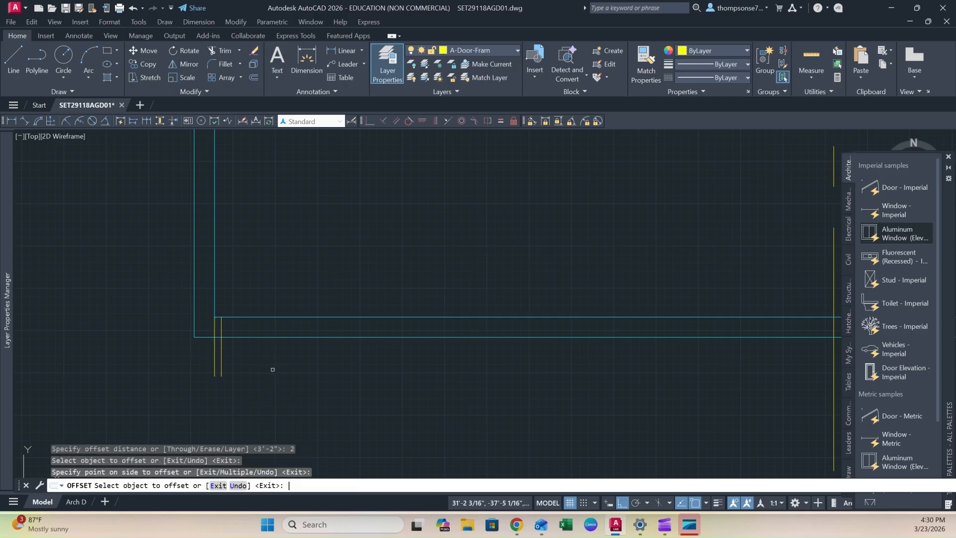
key("Return")
- Offset the new guide line 3'-2" to the right to mark the other side of the door opening
key("Return")
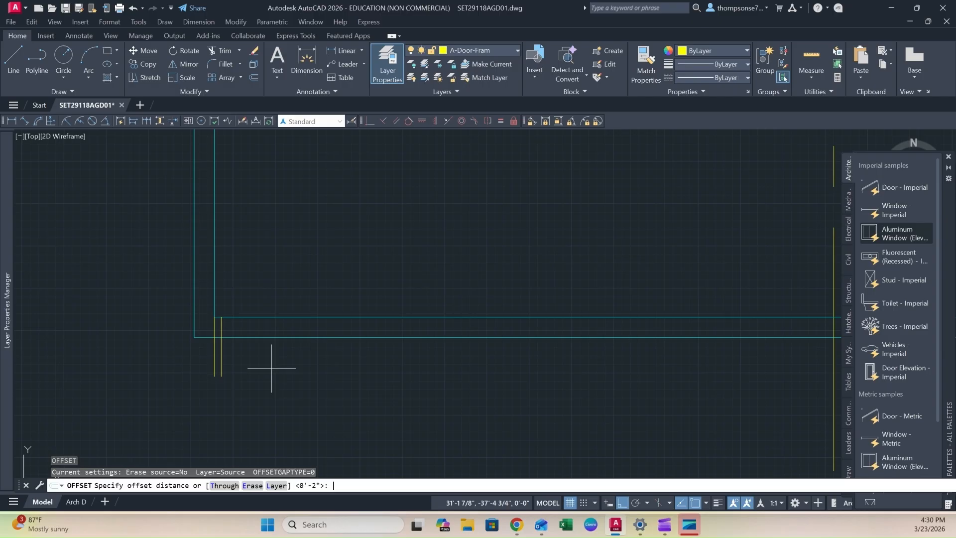
key("Return")
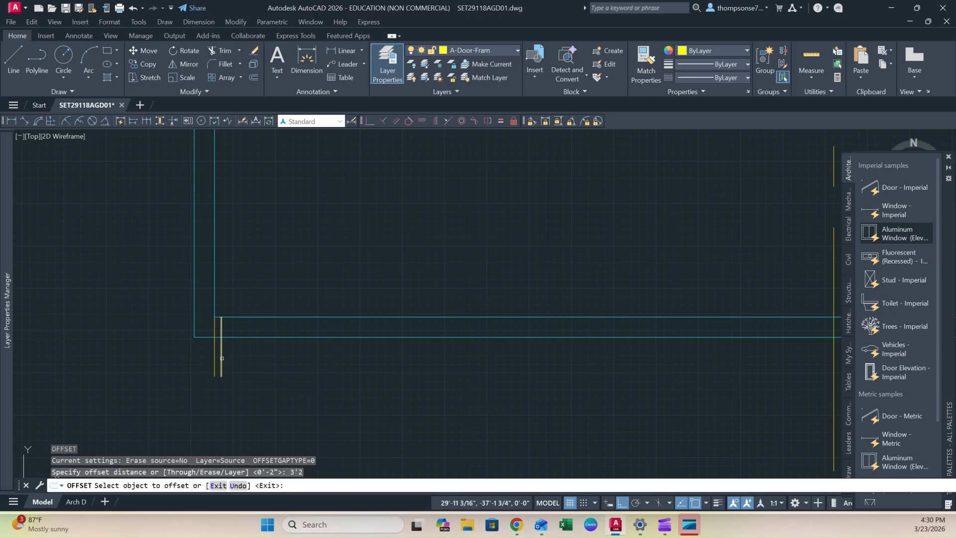
left_click(222, 358)
left_click(361, 369)
key("Escape")
- Copy a door frame rectangle by its upper left corner to the tops of the second and third guide lines in the large room's bottom wall
scroll(289, 358, "down", 2)
middle_click_drag(294, 336, 274, 380)
scroll(273, 380, "down", 2)
middle_click_drag(317, 271, 300, 366)
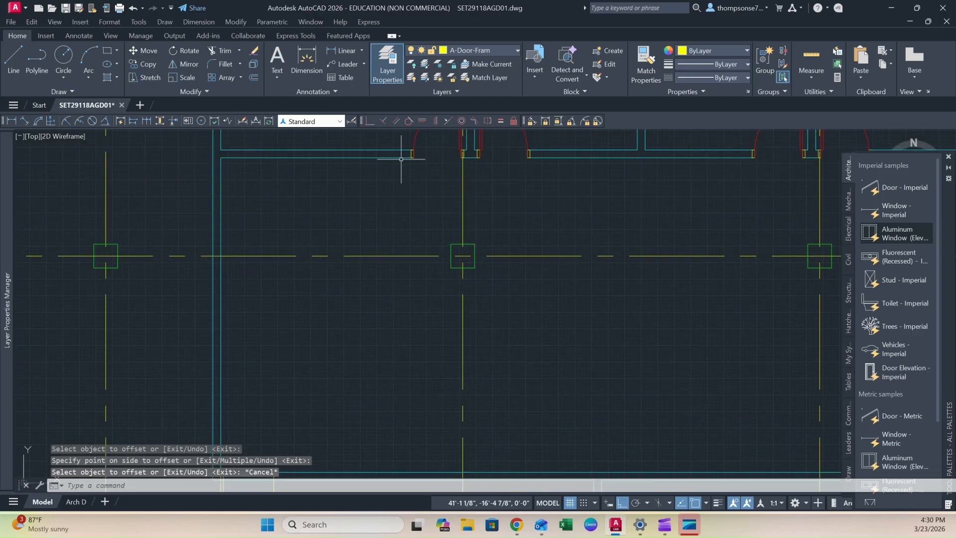
scroll(412, 149, "up", 5)
middle_click_drag(416, 149, 402, 213)
type("co")
key("Return")
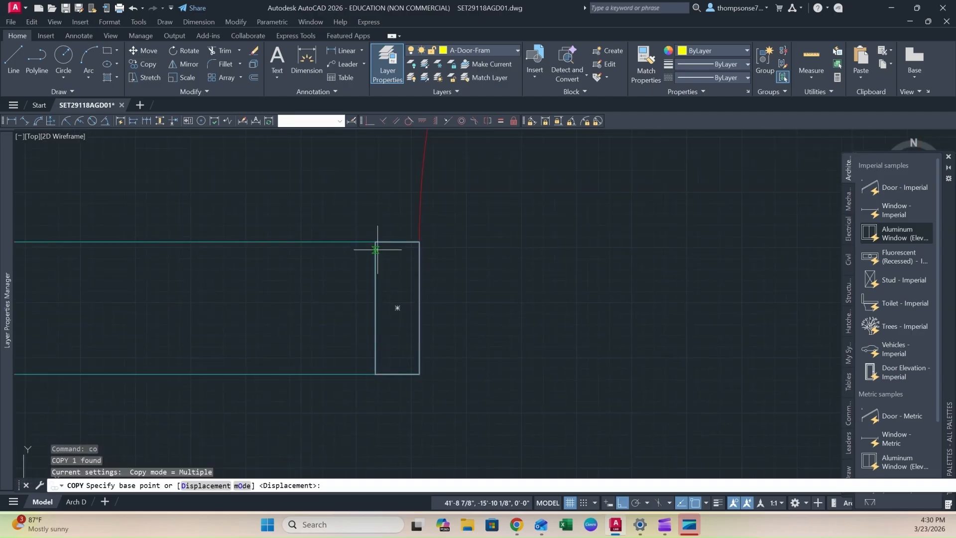
left_click(376, 242)
scroll(274, 395, "down", 5)
middle_click_drag(261, 402, 521, 140)
key("F8")
middle_click_drag(341, 406, 539, 244)
scroll(527, 251, "down", 6)
scroll(464, 386, "up", 5)
left_click(466, 258)
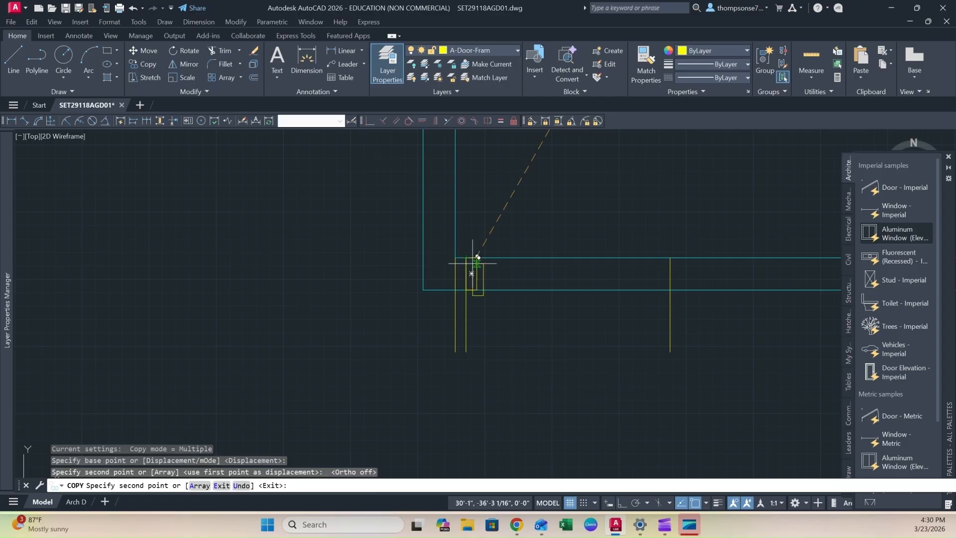
middle_click_drag(548, 317, 369, 337)
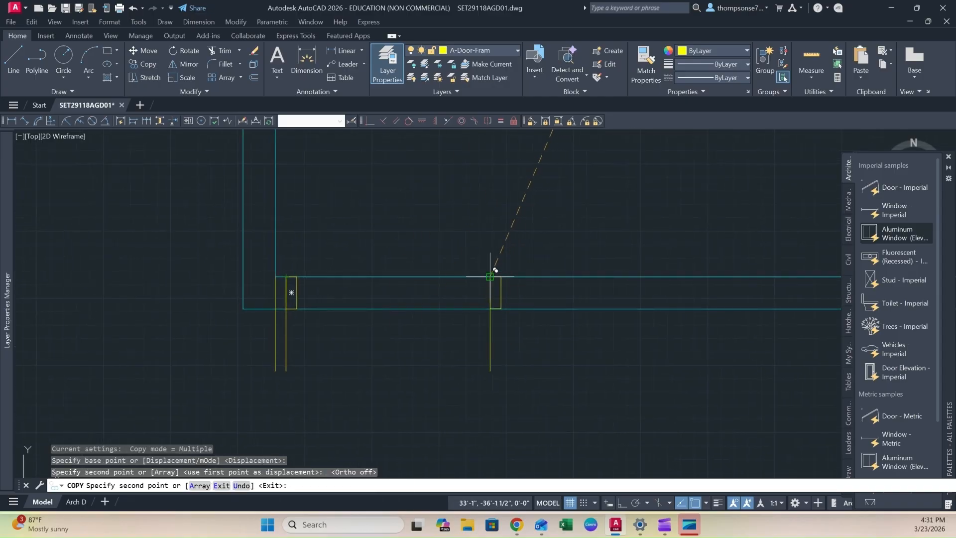
key("Escape")
- Delete the three vertical guide lines at the large room's bottom wall
left_click(526, 331)
left_click(236, 352)
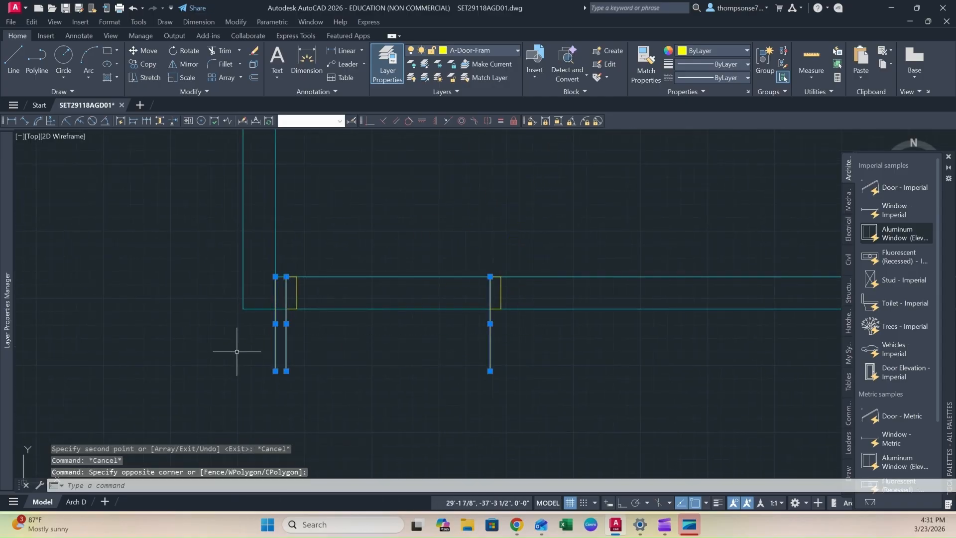
key("Delete")
- Trim both wall lines between the two frame rectangles to open the doorway in the bottom wall
type("tr")
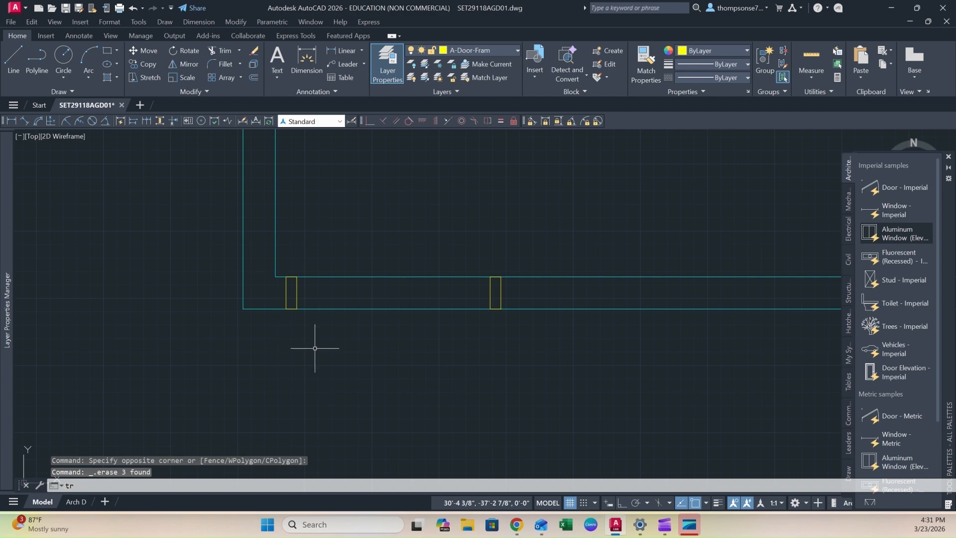
key("Return")
left_click(348, 276)
left_click(353, 309)
key("Escape")
- Copy the right-swinging door from its lower hinge corner to the left frame rectangle of the large room's bottom opening
scroll(370, 322, "down", 6)
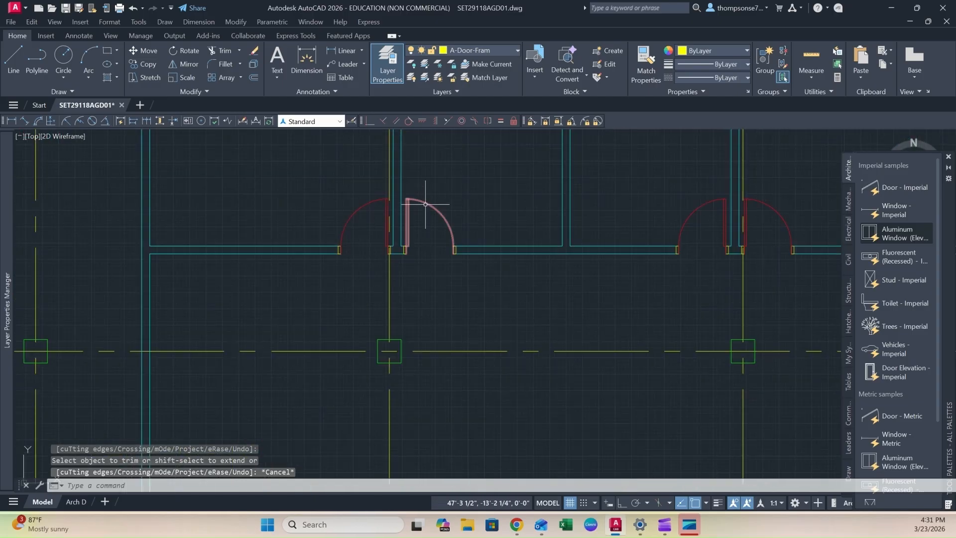
left_click(427, 203)
type("co")
key("Return")
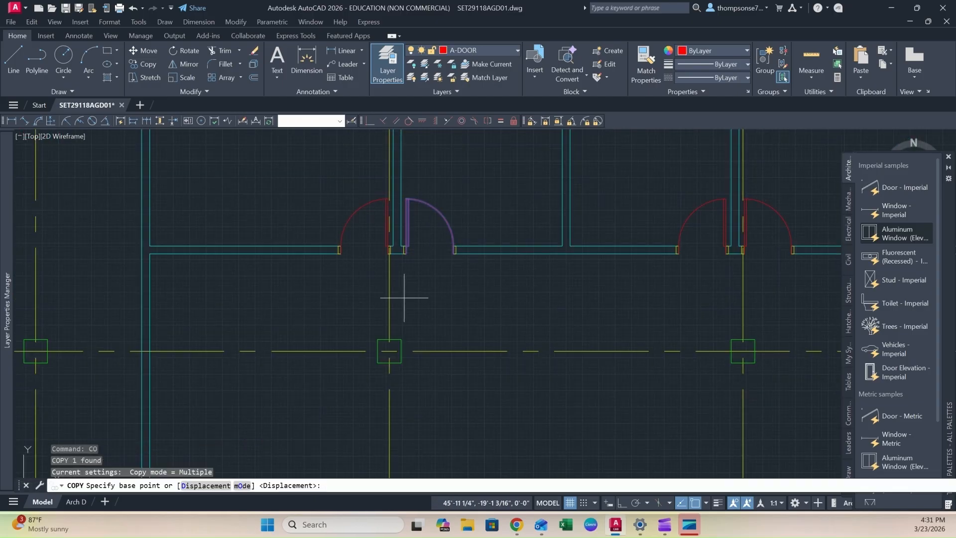
left_click(406, 252)
scroll(309, 363, "up", 5)
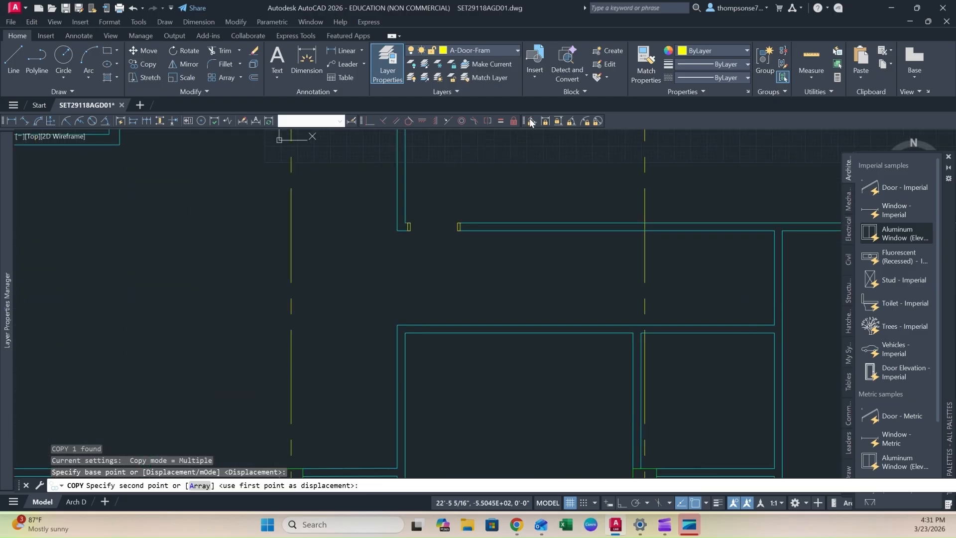
left_click(428, 222)
scroll(507, 264, "up", 3)
key("Escape")
scroll(482, 335, "down", 5)
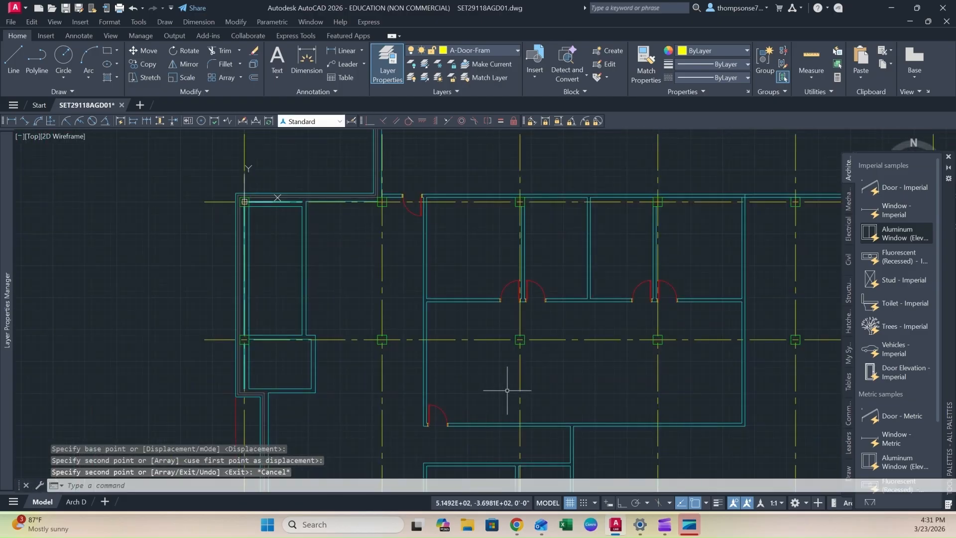
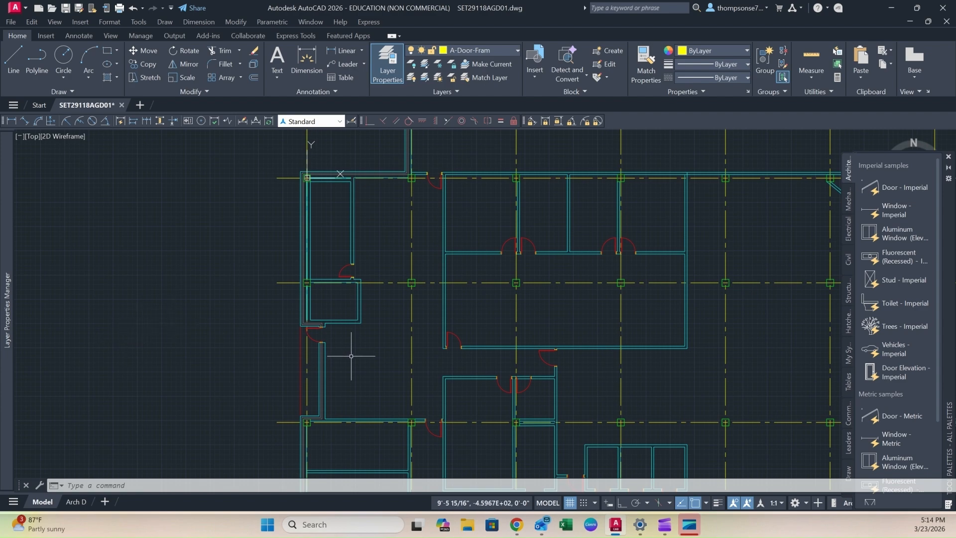
- Examine the door and frames of the narrow left room and the door openings of the lower rooms
middle_click_drag(359, 357, 325, 349)
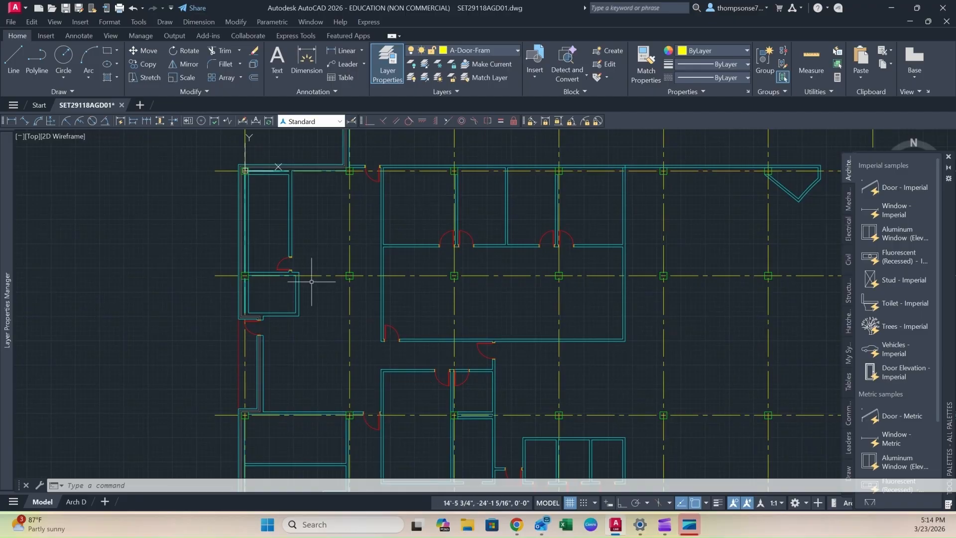
scroll(290, 258, "up", 4)
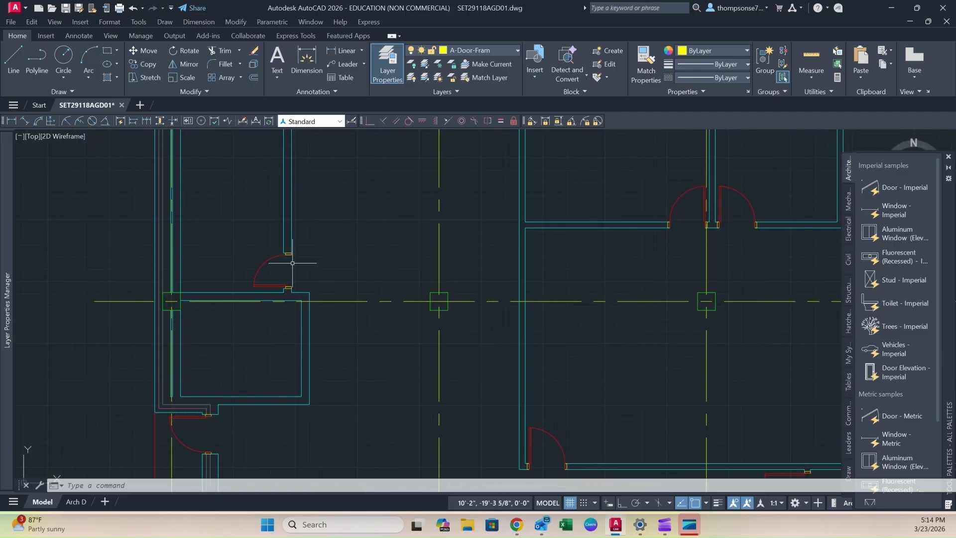
scroll(286, 269, "up", 4)
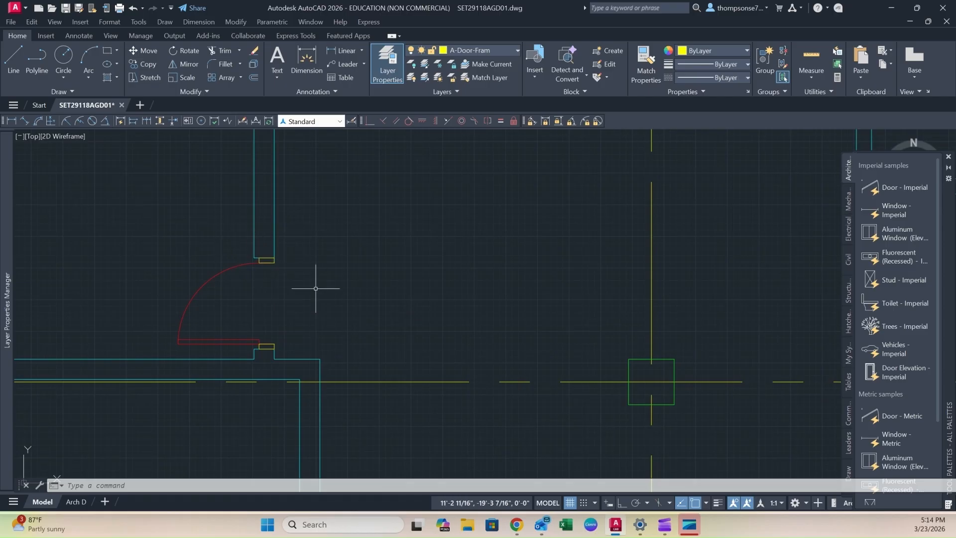
scroll(386, 310, "down", 4)
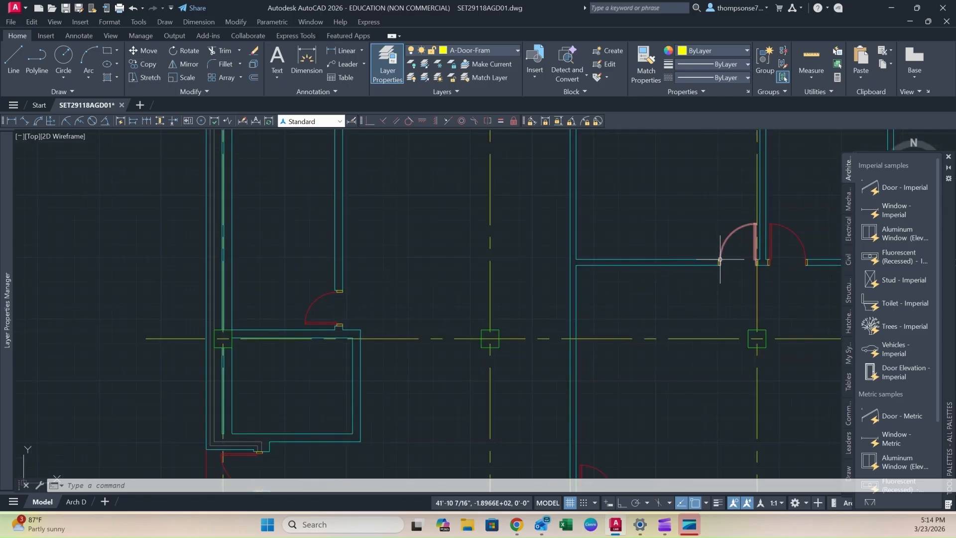
scroll(339, 305, "up", 4)
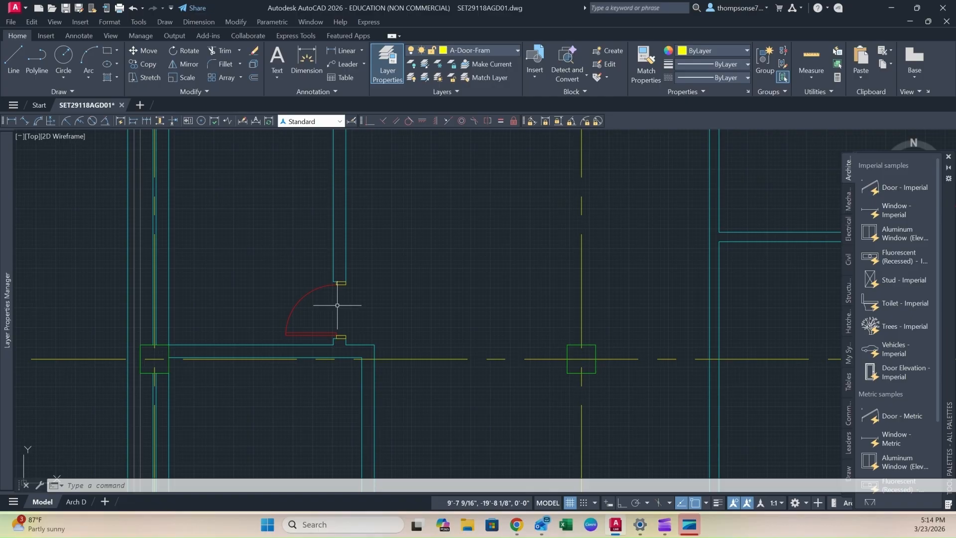
scroll(348, 298, "up", 2)
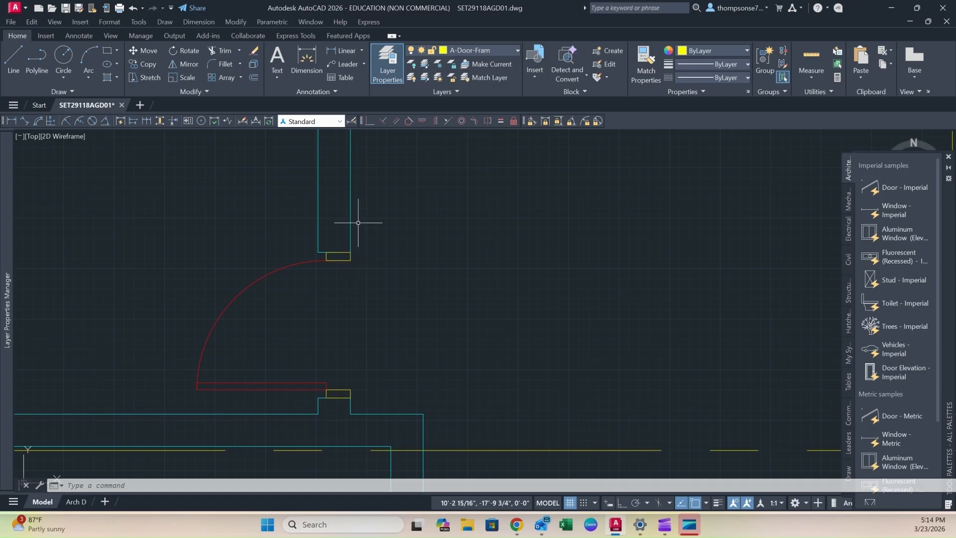
scroll(396, 297, "down", 2)
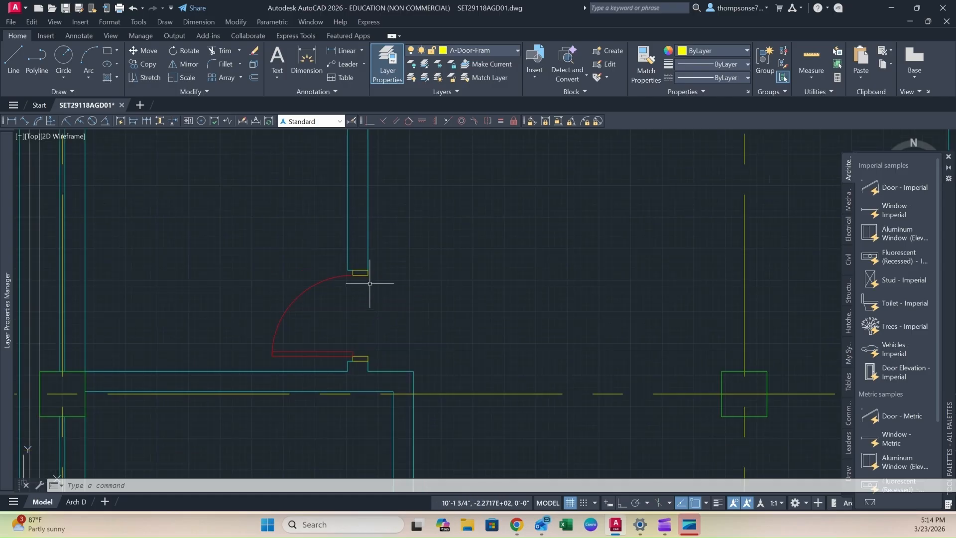
scroll(393, 283, "down", 6)
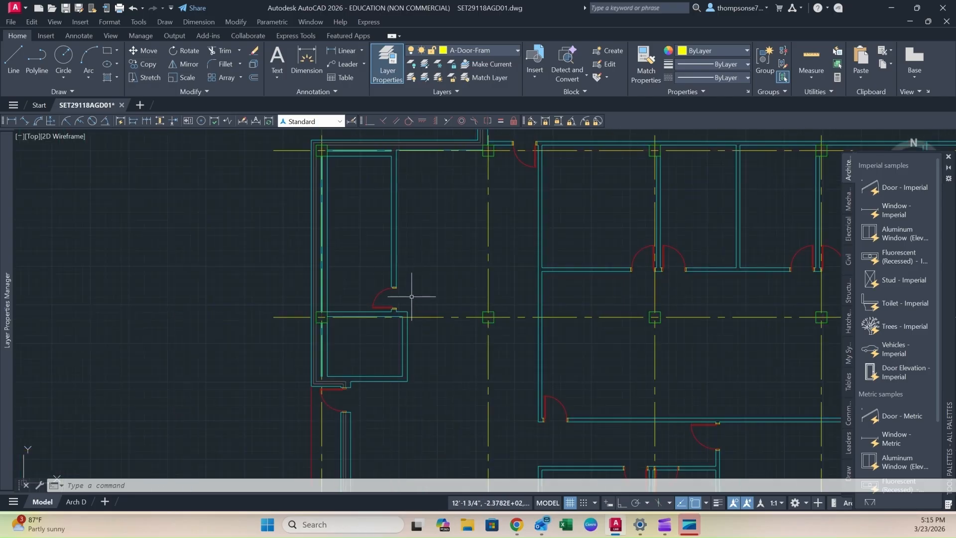
middle_click_drag(467, 330, 348, 292)
middle_click_drag(600, 367, 496, 262)
middle_click_drag(521, 361, 529, 264)
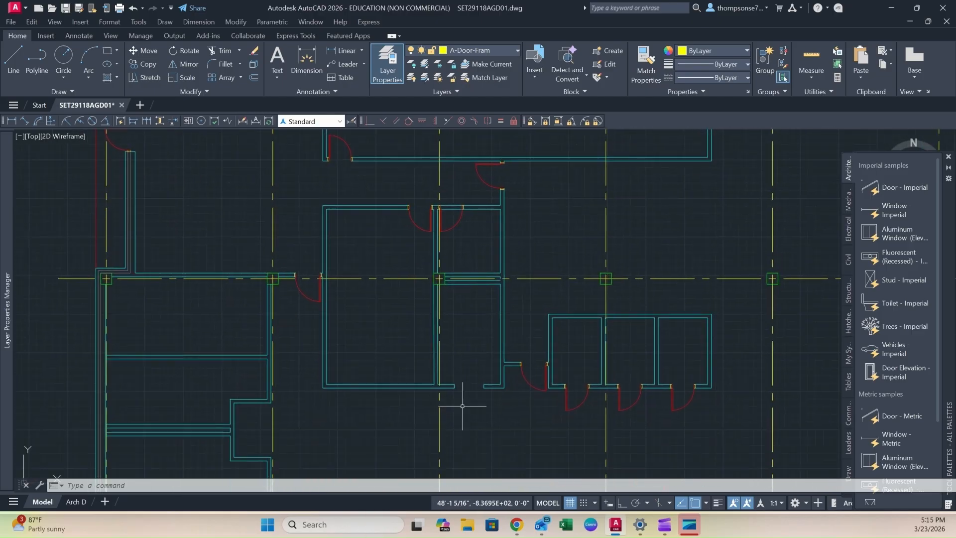
scroll(477, 400, "up", 4)
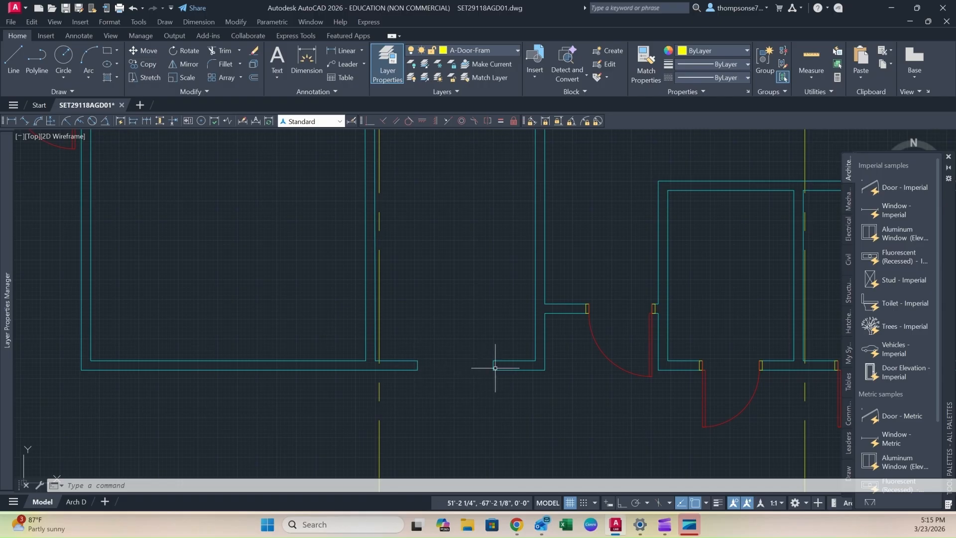
scroll(407, 344, "down", 5)
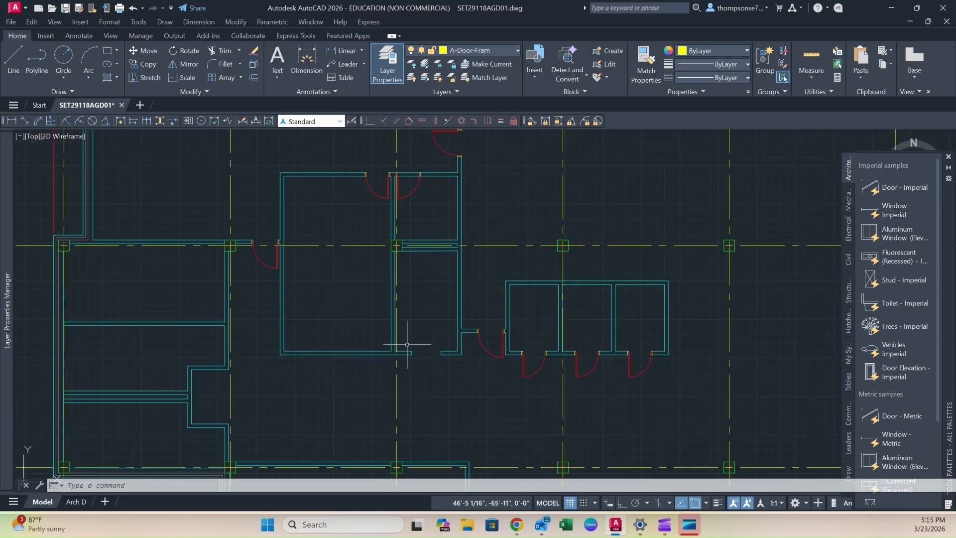
middle_click_drag(287, 280, 394, 290)
middle_click_drag(267, 210, 322, 386)
scroll(282, 293, "up", 6)
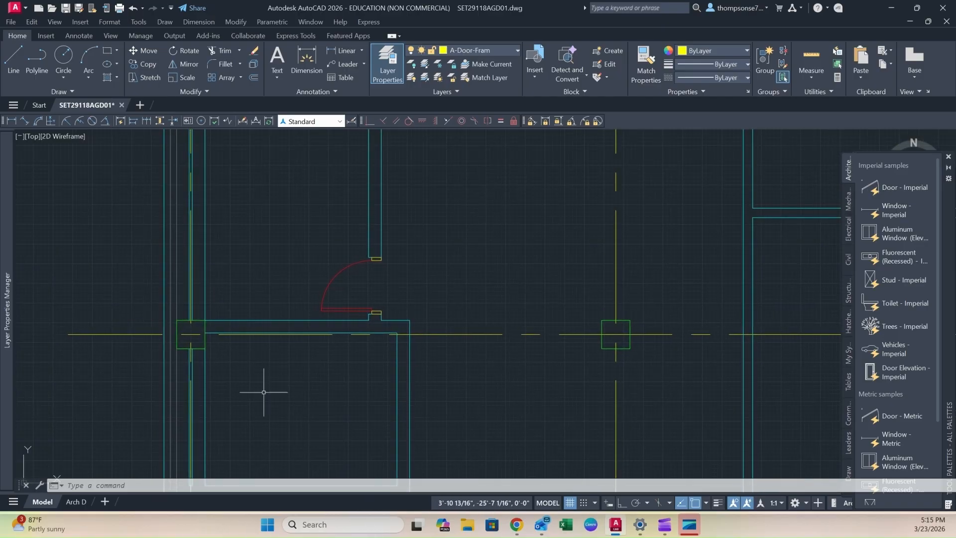
- Offset the outermost vertical line of the left exterior wall 3" inward
scroll(172, 303, "up", 2)
middle_click_drag(198, 319, 286, 343)
scroll(280, 280, "down", 1)
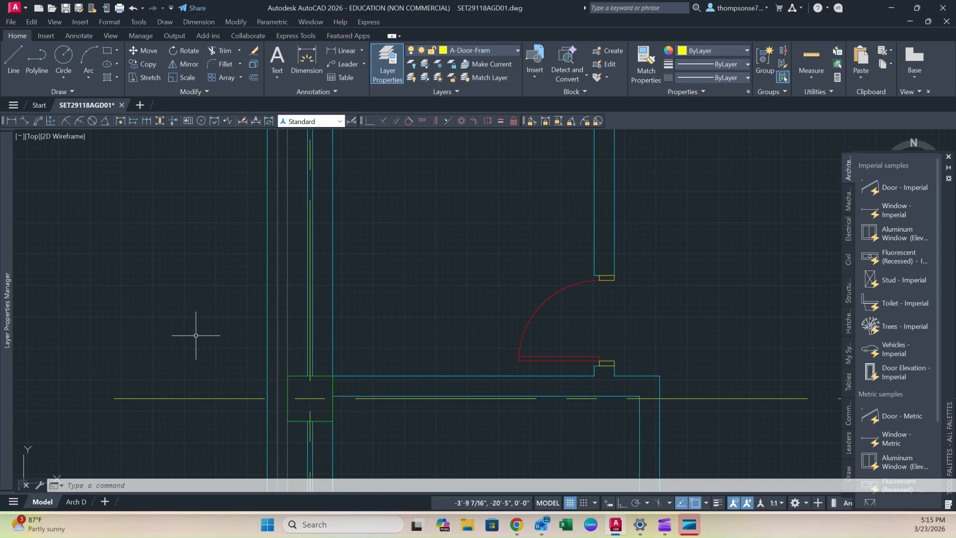
type("o")
key("Return")
type("3")
key("Return")
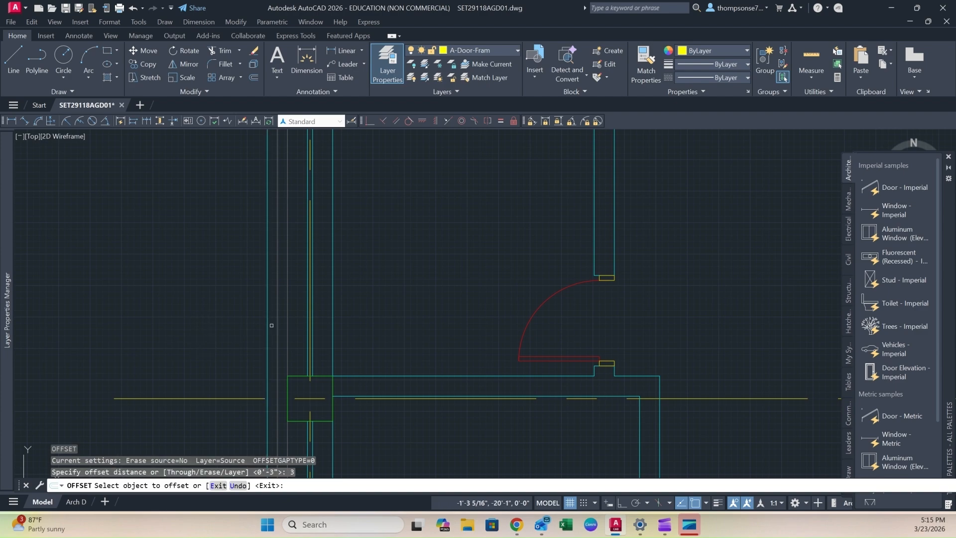
left_click(268, 328)
left_click(297, 339)
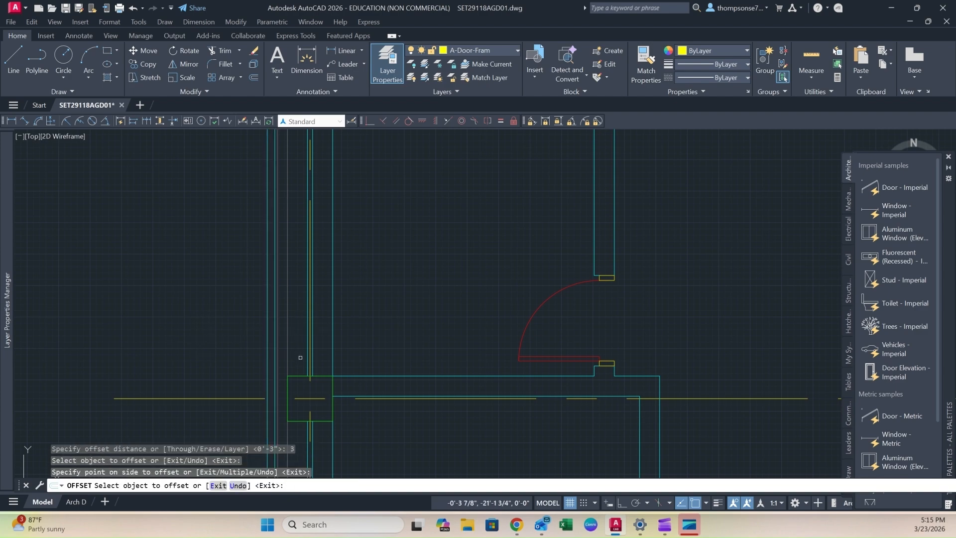
key("Escape")
scroll(299, 364, "up", 4)
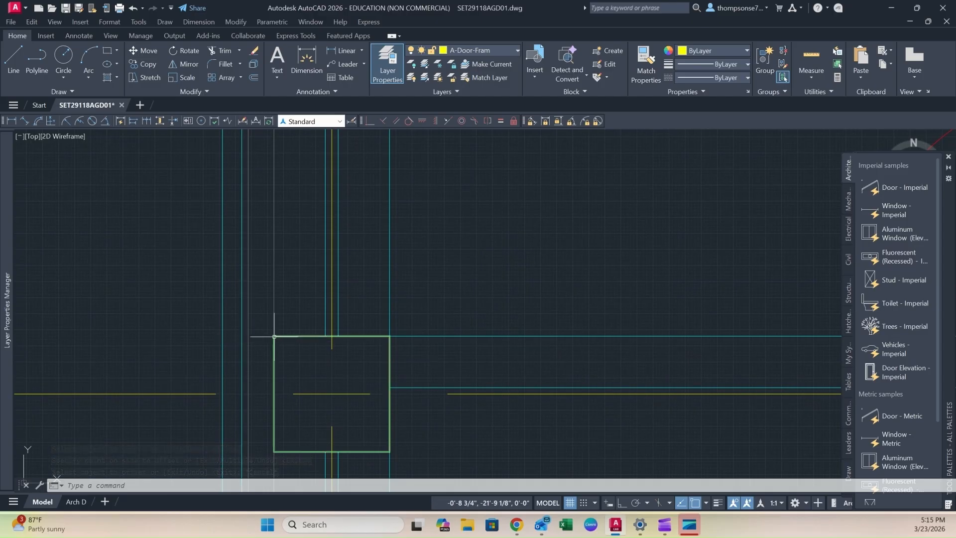
- Draw a horizontal construction line from the upper-left corner of the green column leftward across the exterior wall
left_click(13, 60)
left_click(274, 336)
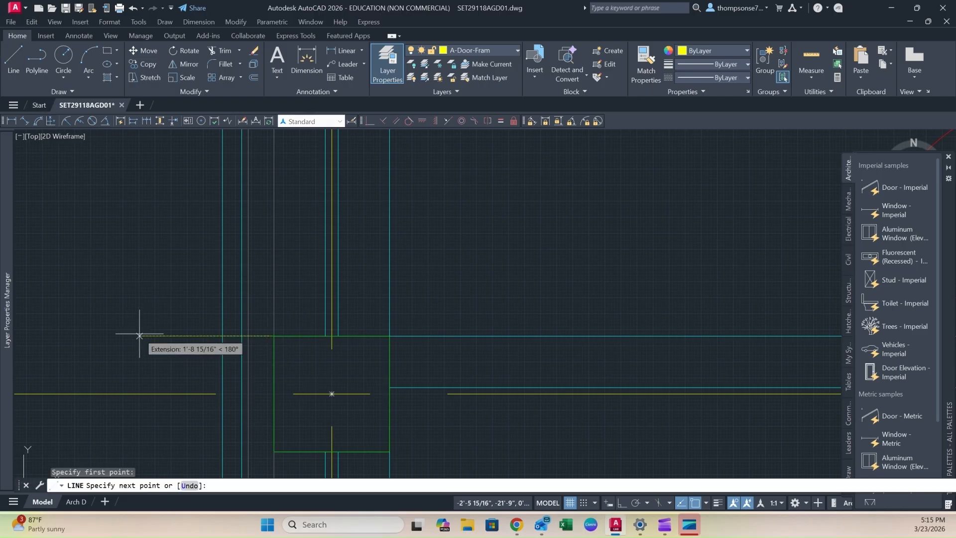
left_click(164, 336)
key("Escape")
key("Escape")
- Copy the inner door's lower frame rectangle by its lower-left corner to where the construction line crosses the exterior wall's offset line
scroll(174, 341, "down", 2)
scroll(174, 340, "down", 2)
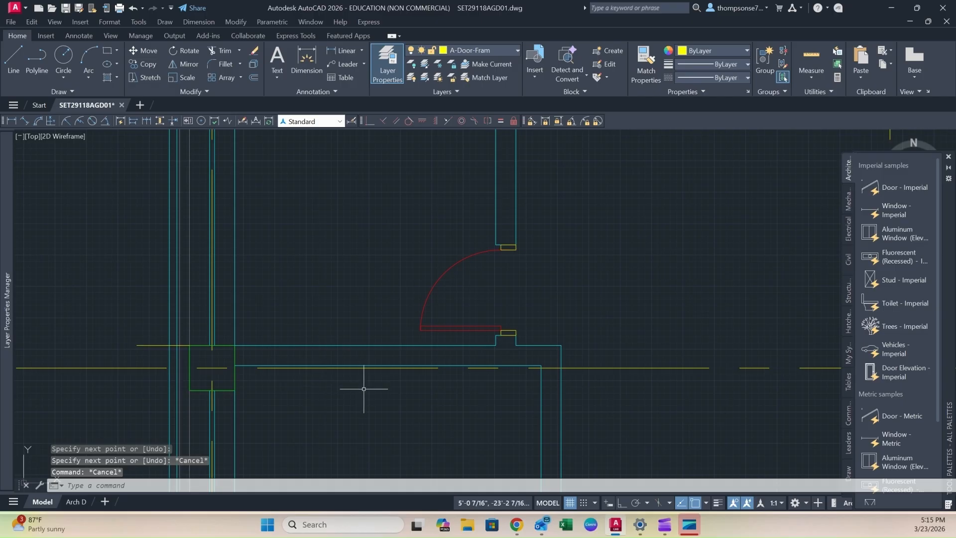
scroll(386, 339, "up", 3)
scroll(523, 338, "up", 2)
left_click(648, 291)
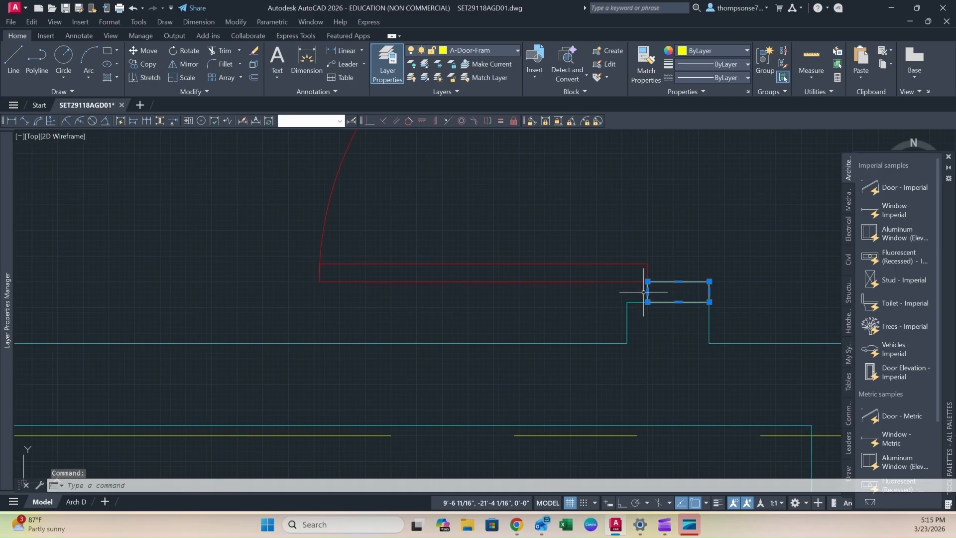
scroll(507, 301, "down", 1)
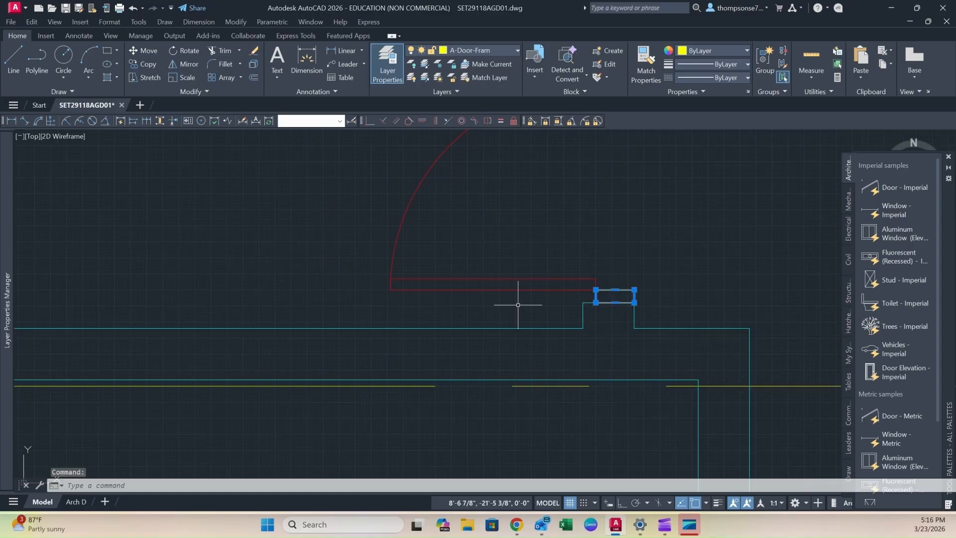
type("co")
key("Return")
left_click(596, 302)
scroll(234, 342, "down", 1)
middle_click_drag(278, 326, 516, 343)
middle_click_drag(211, 368, 383, 355)
scroll(361, 344, "up", 2)
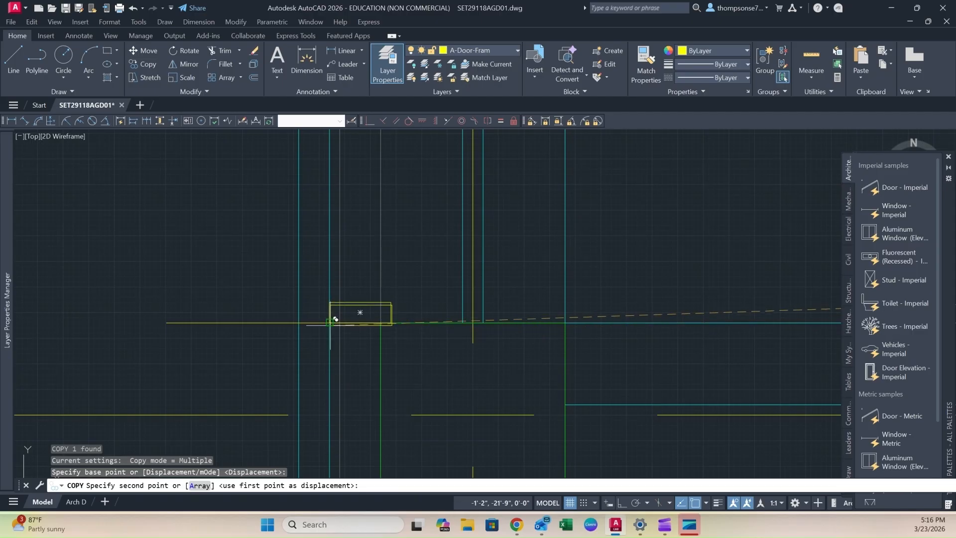
left_click(329, 323)
key("Escape")
scroll(381, 317, "down", 4)
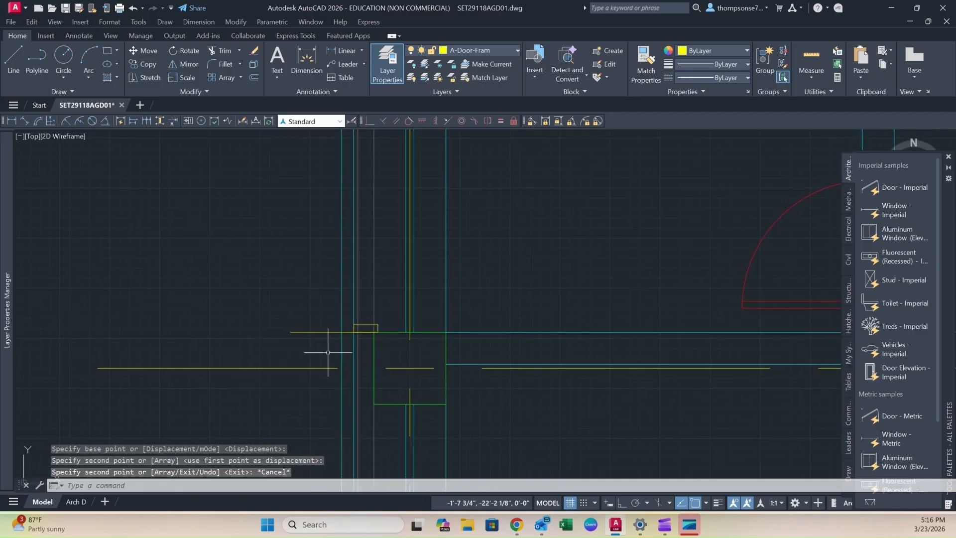
key("Escape")
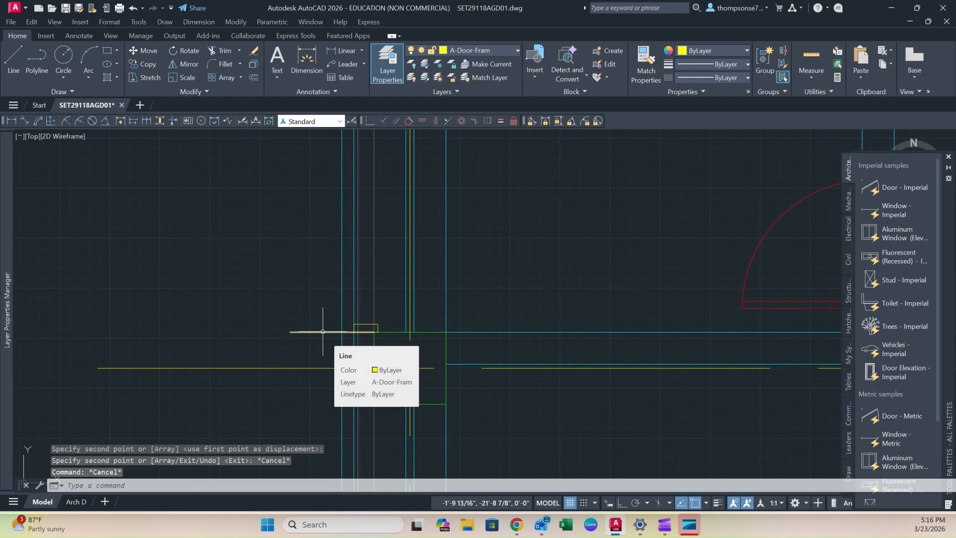
- Offset the horizontal construction line 3'2" upward
middle_click_drag(320, 309, 301, 321)
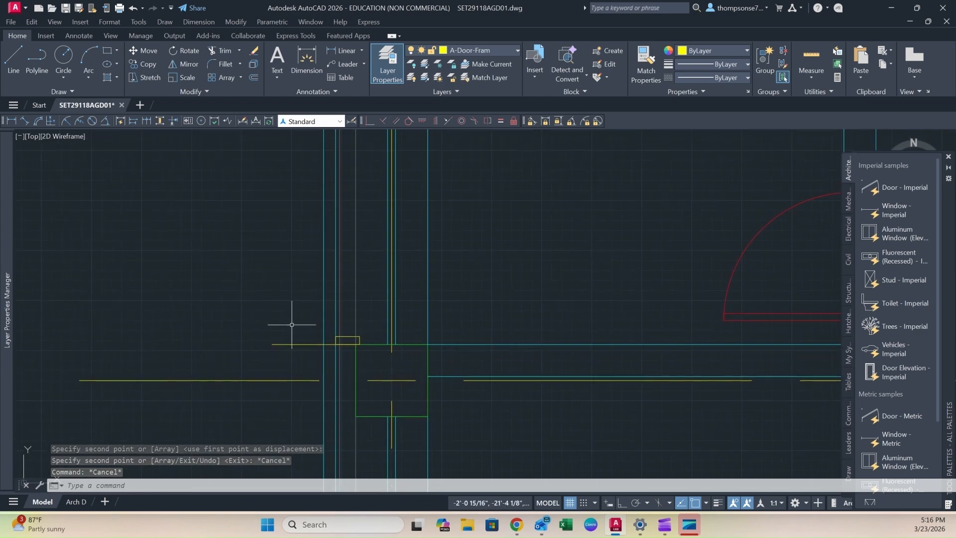
type("o")
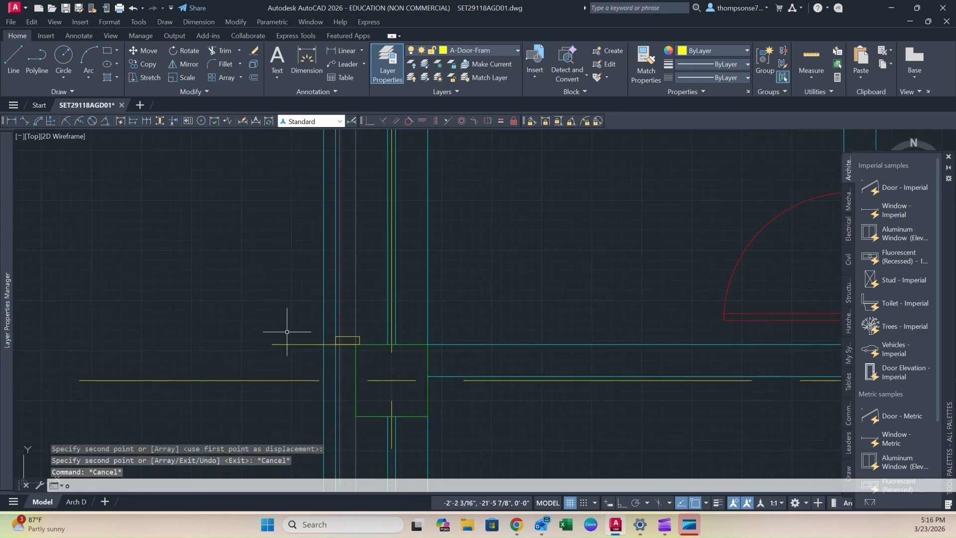
key("Return")
type("3'2")
key("Return")
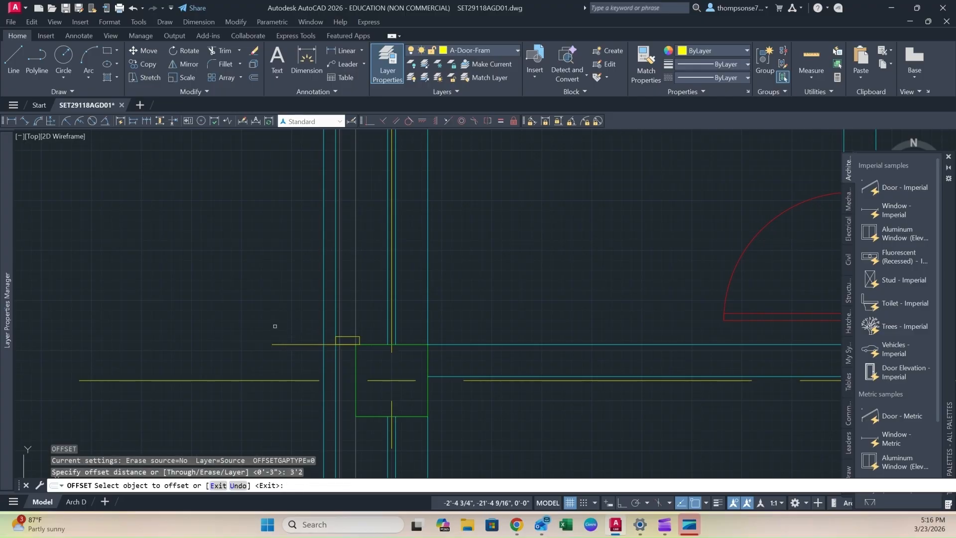
left_click(298, 345)
left_click(282, 251)
key("Escape")
mouse_move(290, 239)
middle_mouse_down()
mouse_move(288, 269)
mouse_move(274, 285)
middle_mouse_up()
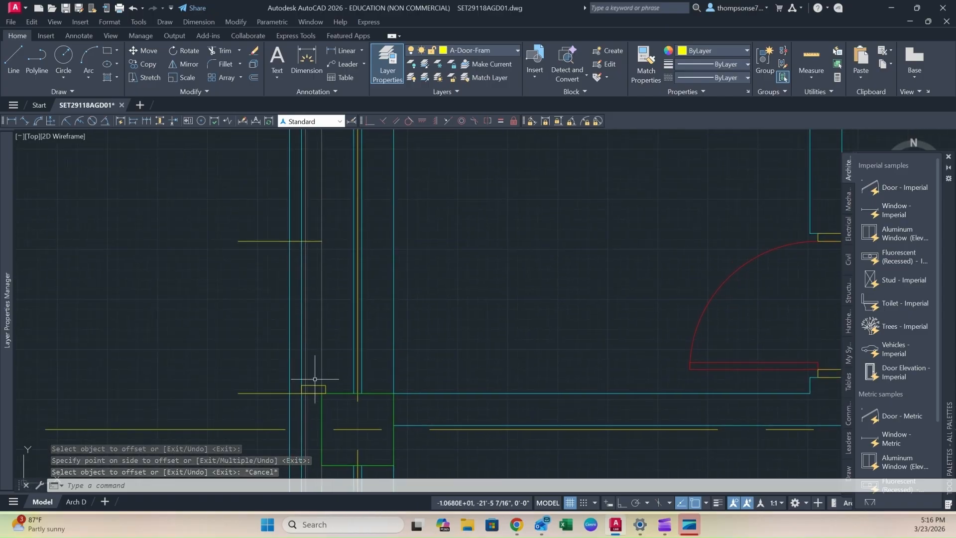
left_click(314, 386)
mouse_move(314, 385)
key("c")
key("Return")
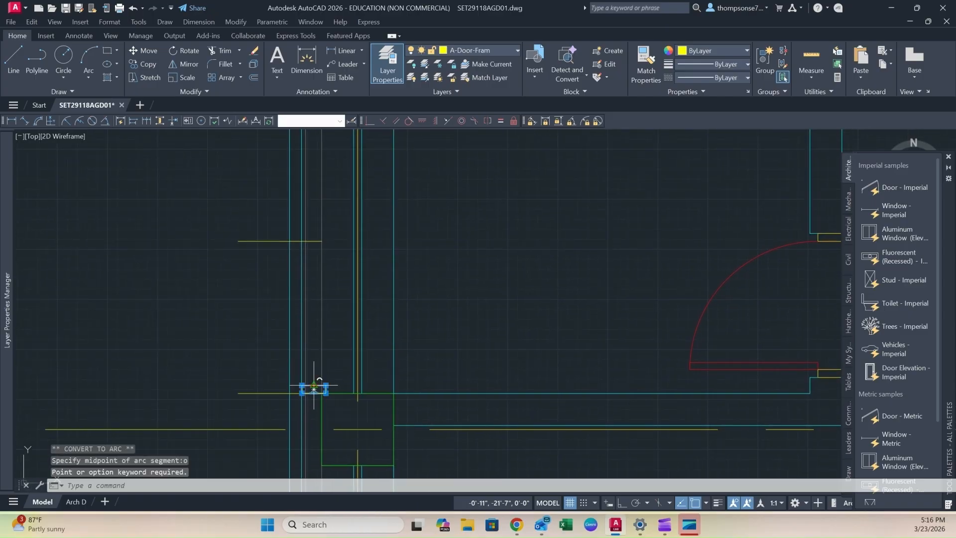
key("Escape")
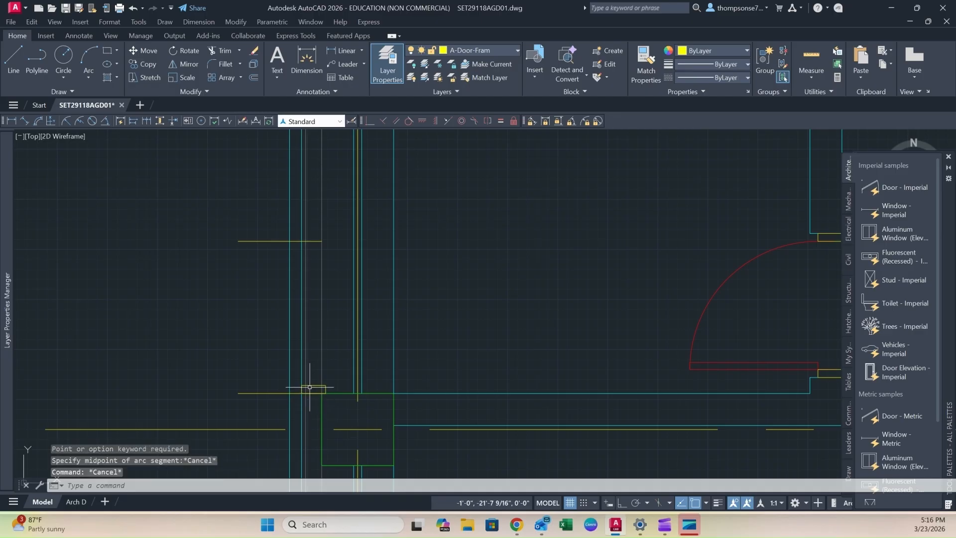
- Copy the exterior wall's frame rectangle from its lower-left corner to the crossing of the upper construction line and the offset wall line
left_click(309, 387)
type("co")
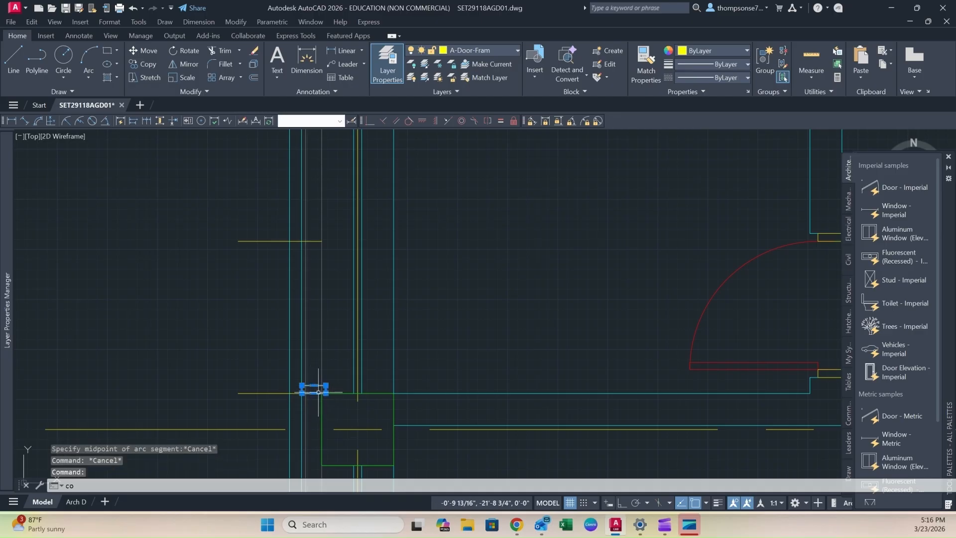
key("Return")
scroll(299, 386, "up", 5)
left_click(277, 374)
scroll(279, 291, "down", 5)
scroll(342, 276, "up", 5)
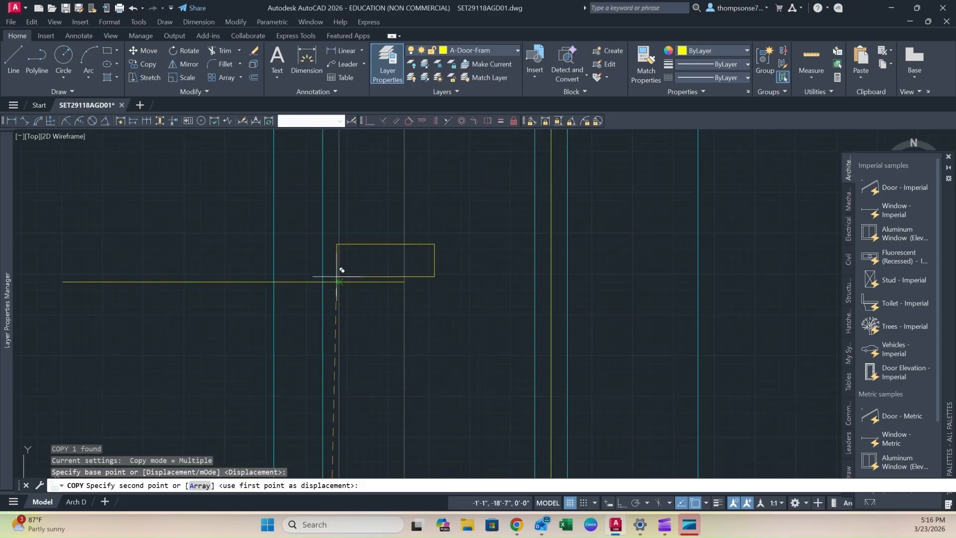
left_click(328, 275)
key("Escape")
- Measure the vertical opening between the two exterior frame rectangles with a temporary dimension
scroll(348, 294, "down", 5)
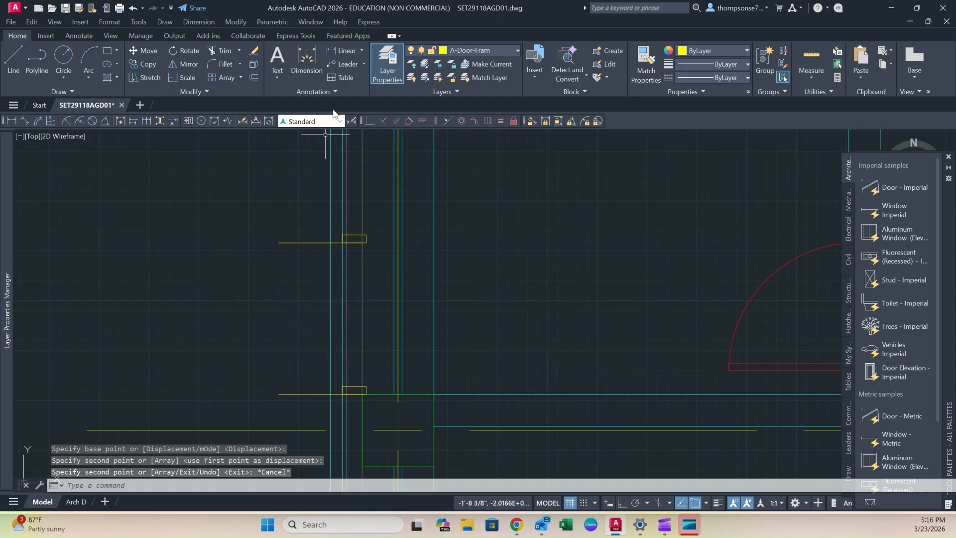
left_click(307, 60)
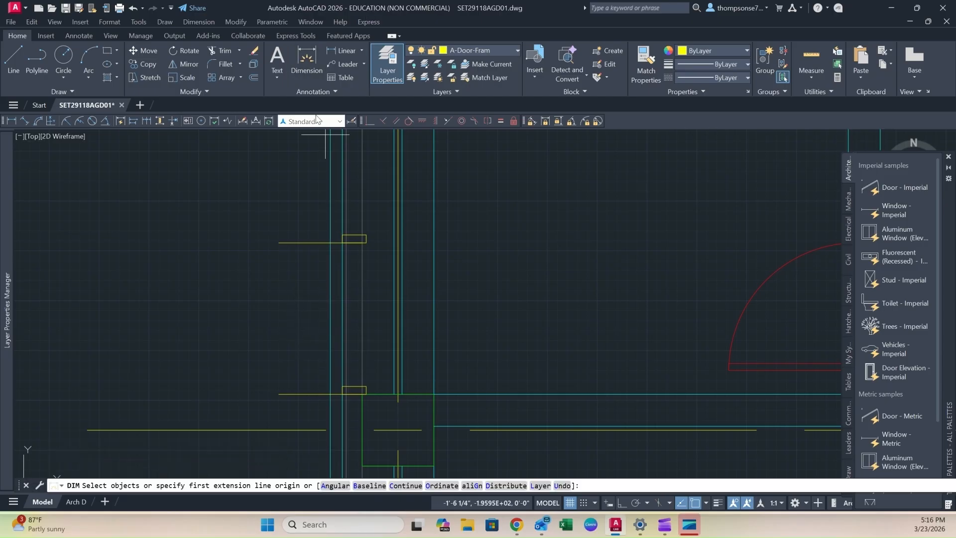
left_click(342, 242)
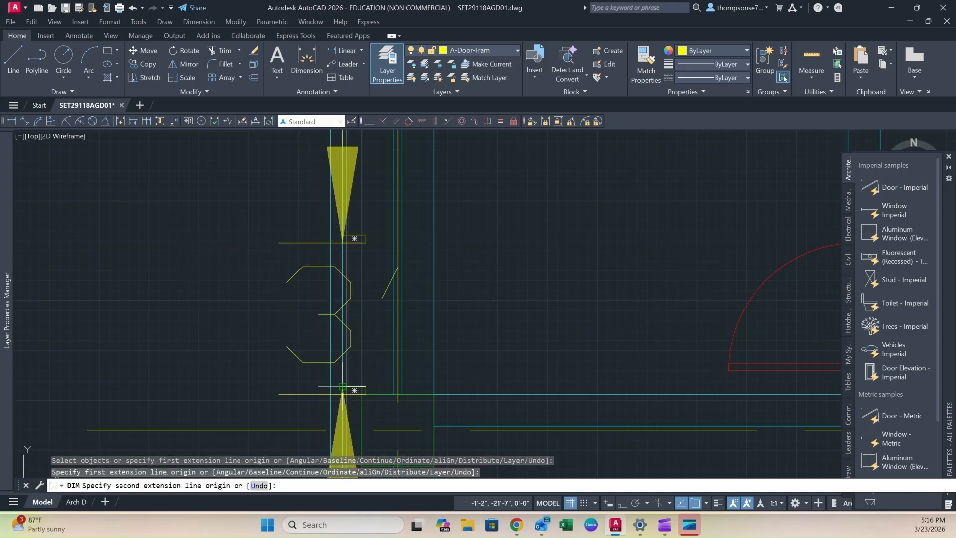
key("Escape")
key("Escape")
- Erase both horizontal construction lines at the exterior frame rectangles
left_click(291, 217)
left_click(267, 415)
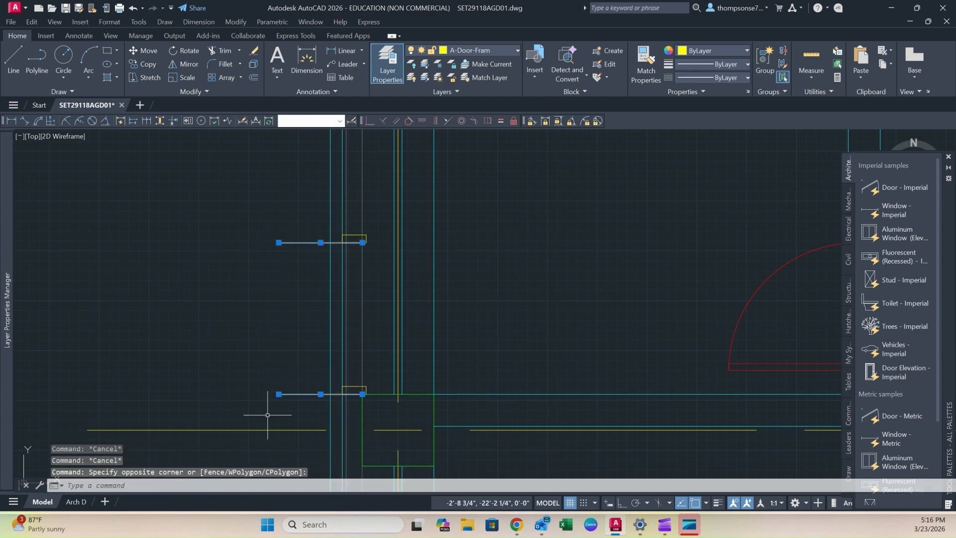
key("Delete")
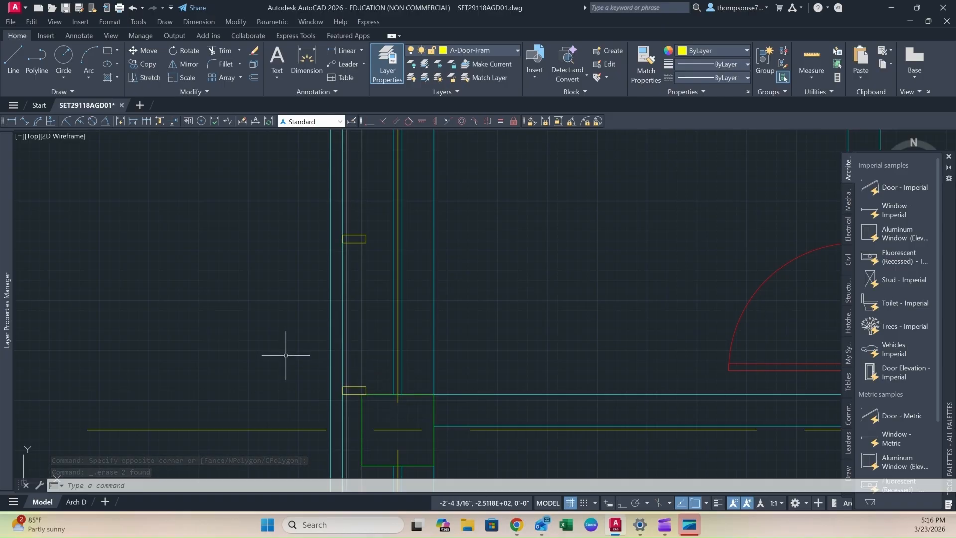
- Copy the inner left-swinging door from the upper-right corner of its lower frame to the matching corner of the exterior wall's lower frame
scroll(288, 355, "down", 3)
scroll(391, 342, "up", 1)
left_click(414, 342)
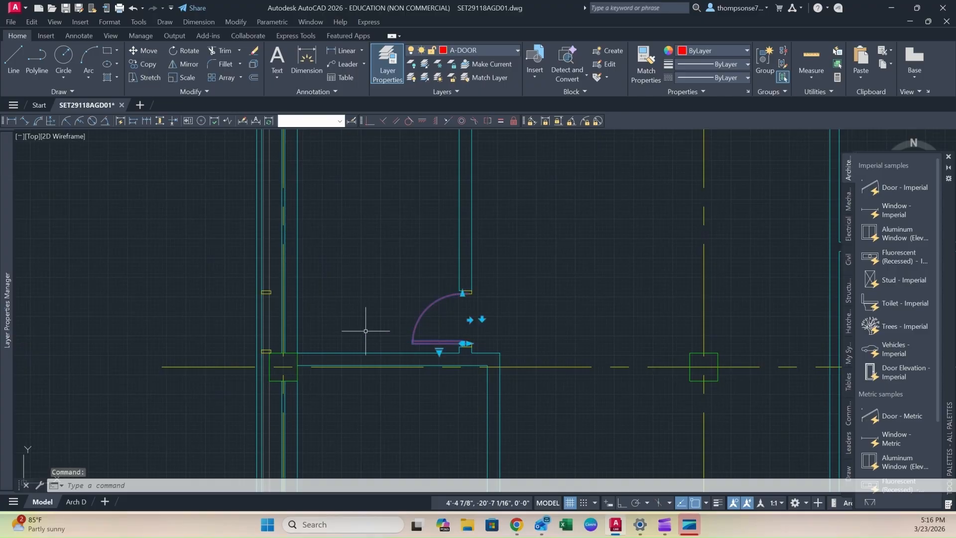
type("co")
key("Return")
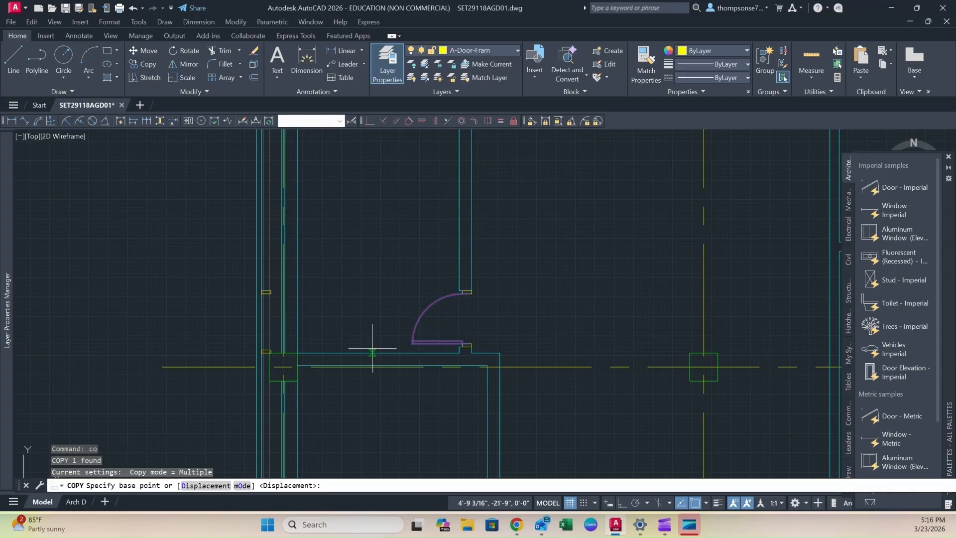
scroll(373, 335, "up", 4)
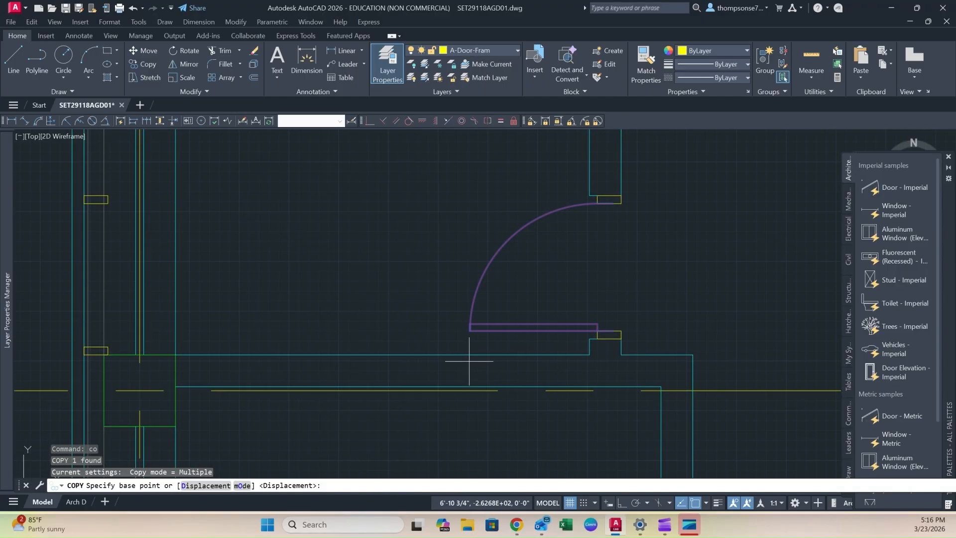
left_click(620, 330)
middle_click_drag(217, 319, 450, 278)
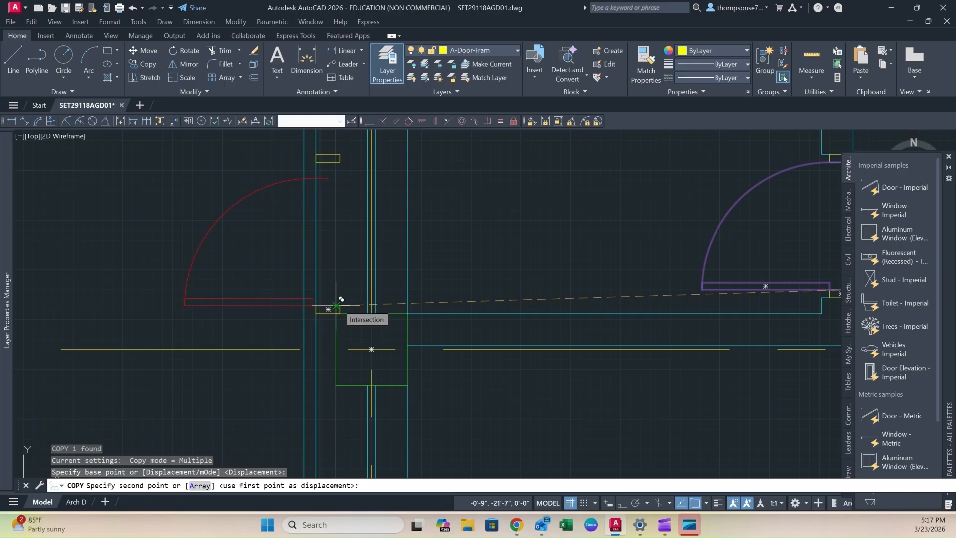
scroll(336, 305, "up", 4)
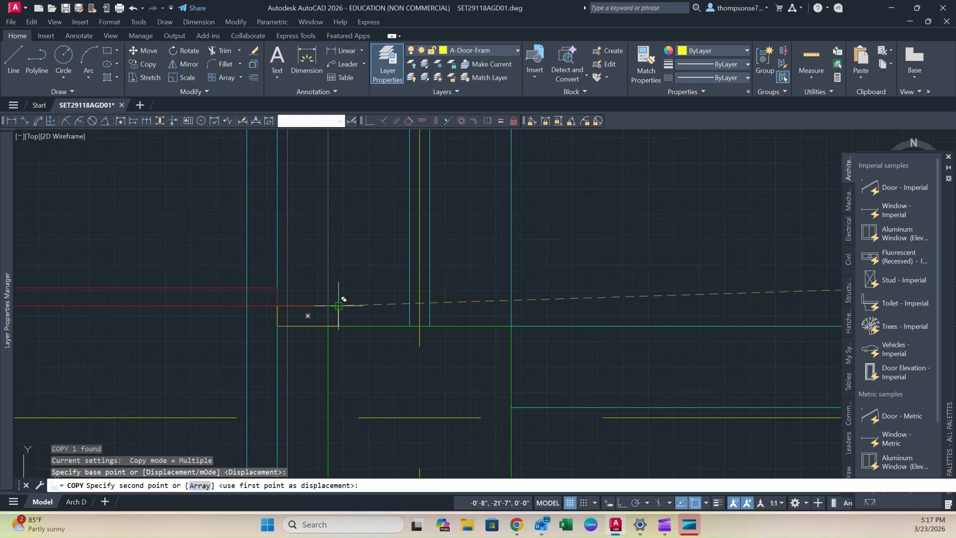
left_click(338, 306)
key("Escape")
- Stretch the copied exterior door's opening to the lower-left corner of the upper frame rectangle
scroll(347, 303, "down", 5)
middle_click_drag(364, 307, 363, 322)
scroll(349, 340, "up", 2)
scroll(341, 330, "up", 2)
scroll(327, 292, "down", 4)
middle_click_drag(318, 279, 339, 308)
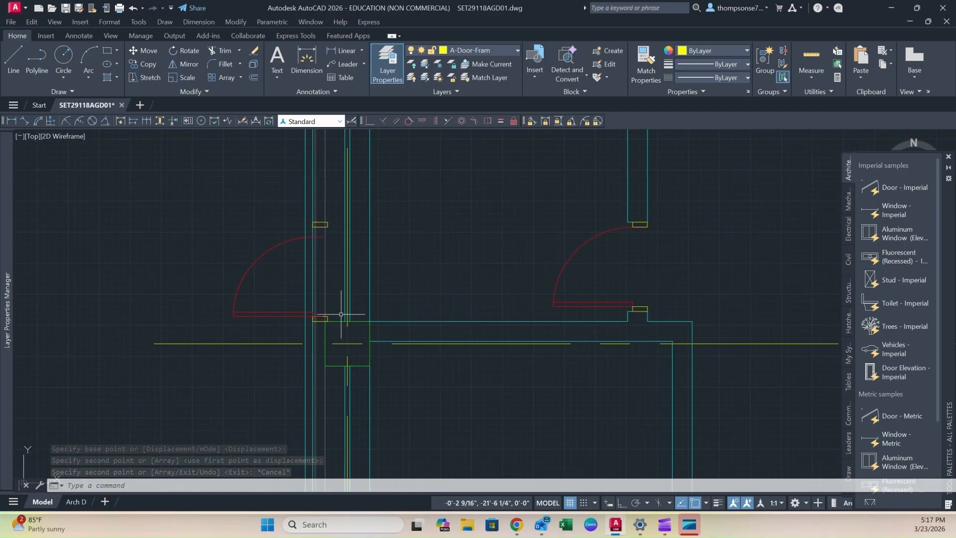
scroll(344, 313, "down", 2)
middle_click_drag(337, 288, 324, 312)
scroll(307, 292, "up", 4)
left_click(306, 290)
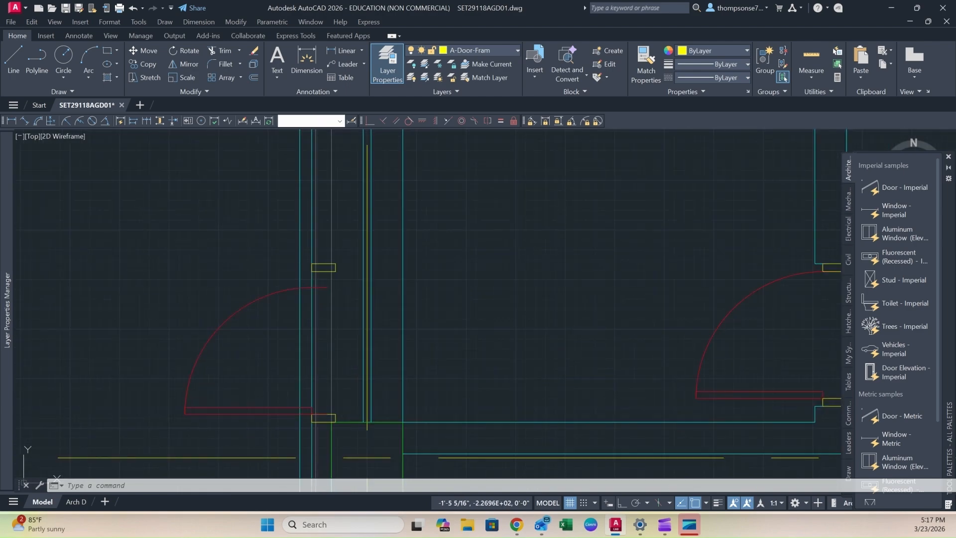
left_click(312, 288)
left_click(312, 272)
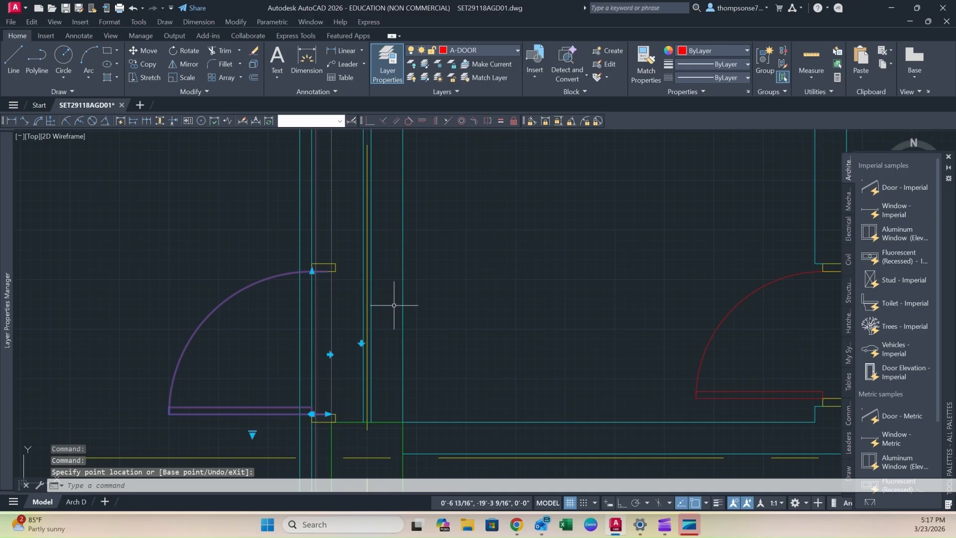
key("Escape")
- Erase the vertical offset line of the exterior wall that runs through the new door opening
scroll(398, 306, "down", 4)
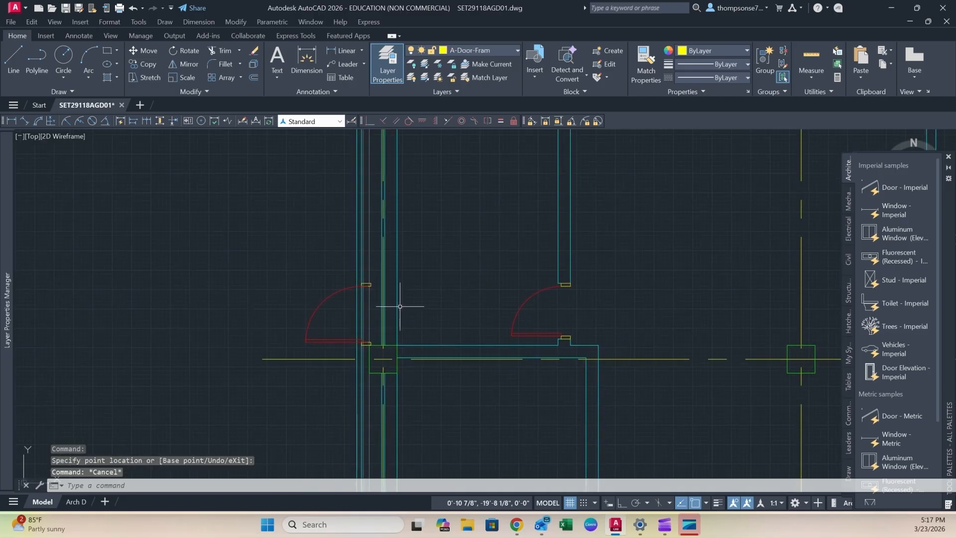
left_click(362, 306)
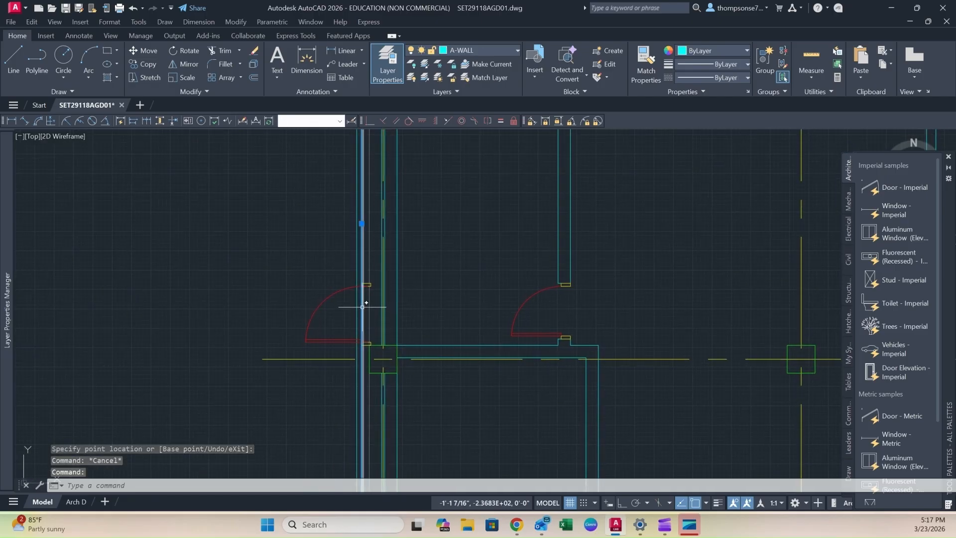
key("Delete")
- Draw a horizontal line from the upper-left corner of the exterior door's upper frame rightward past the wall's inner face
scroll(370, 305, "up", 5)
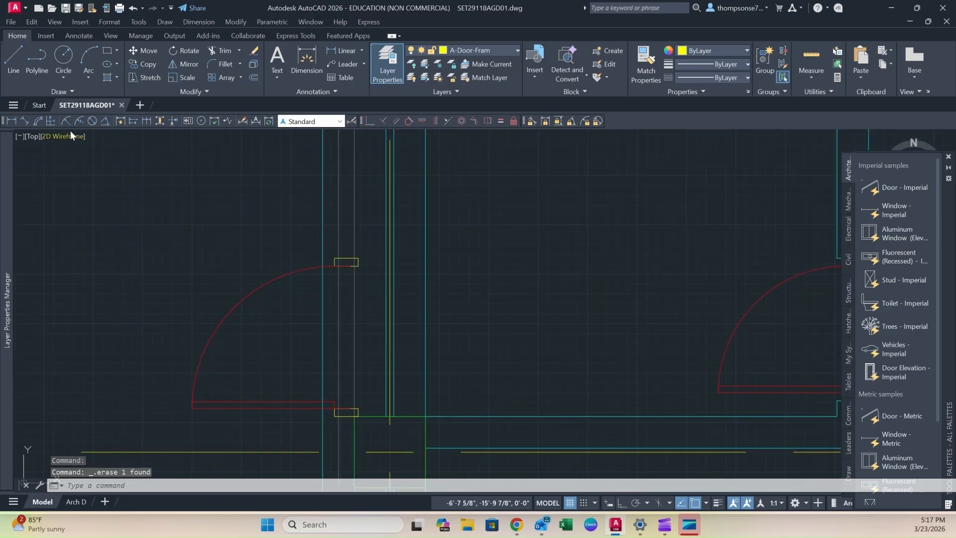
left_click(14, 60)
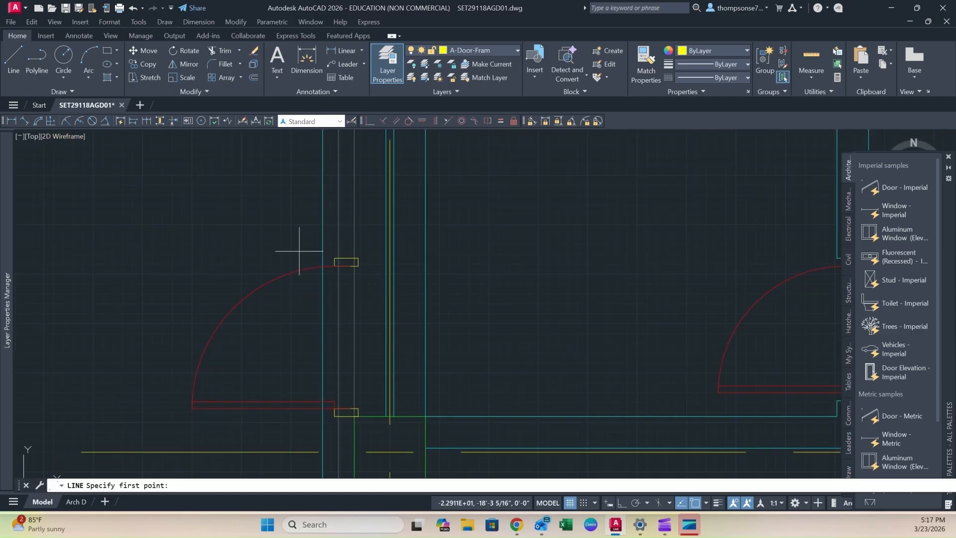
left_click(335, 258)
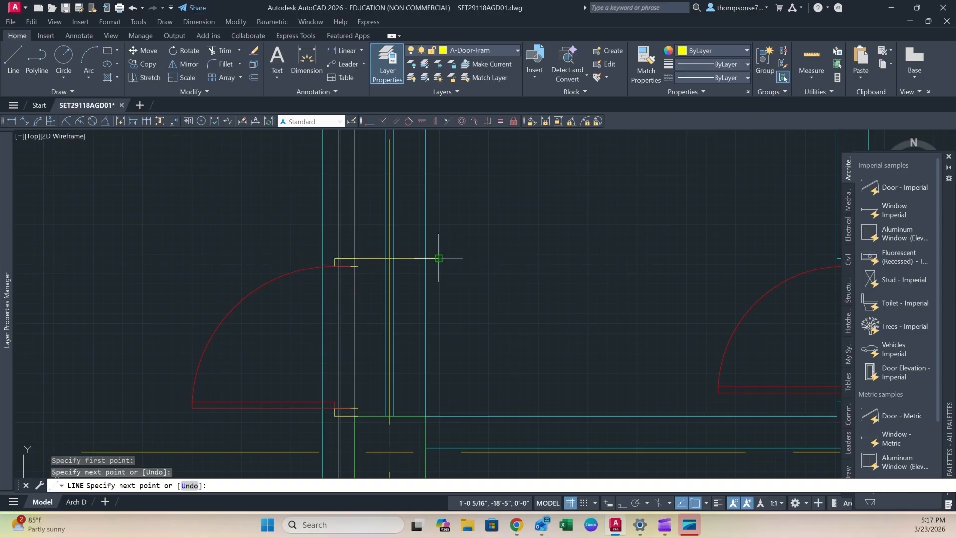
key("Escape")
- Extend the horizontal line at the exterior door's upper frame to the wall's outer face and trim its overhang past the inner face
type("ex")
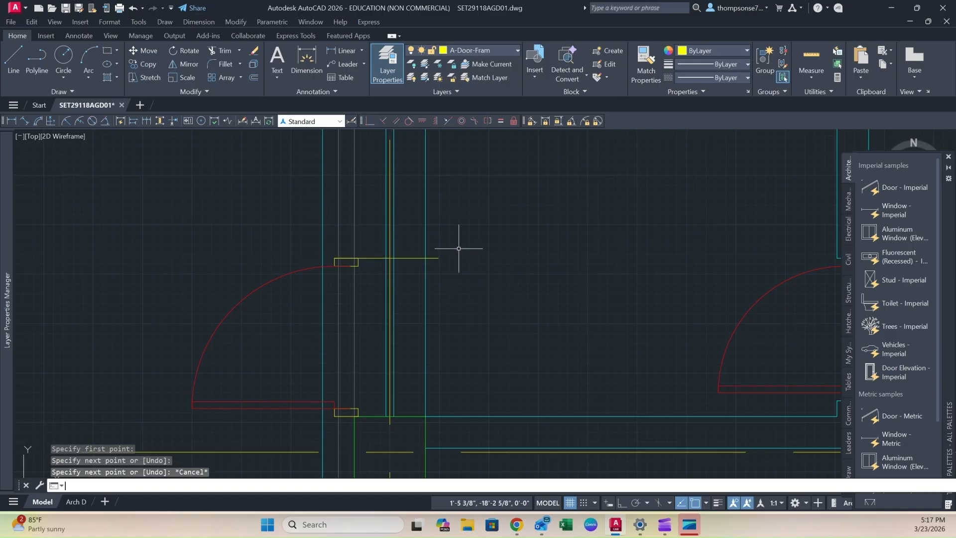
key("Return")
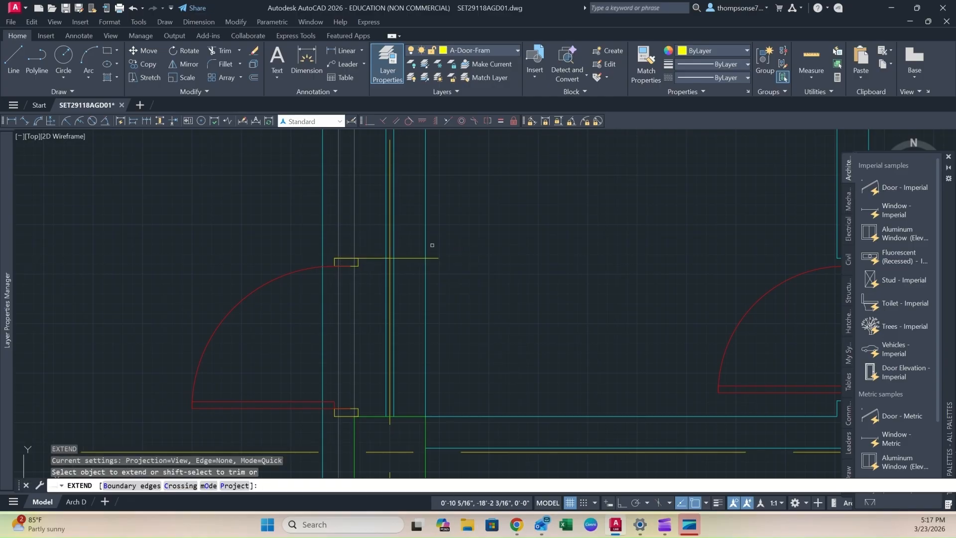
left_click(371, 259)
key("Escape")
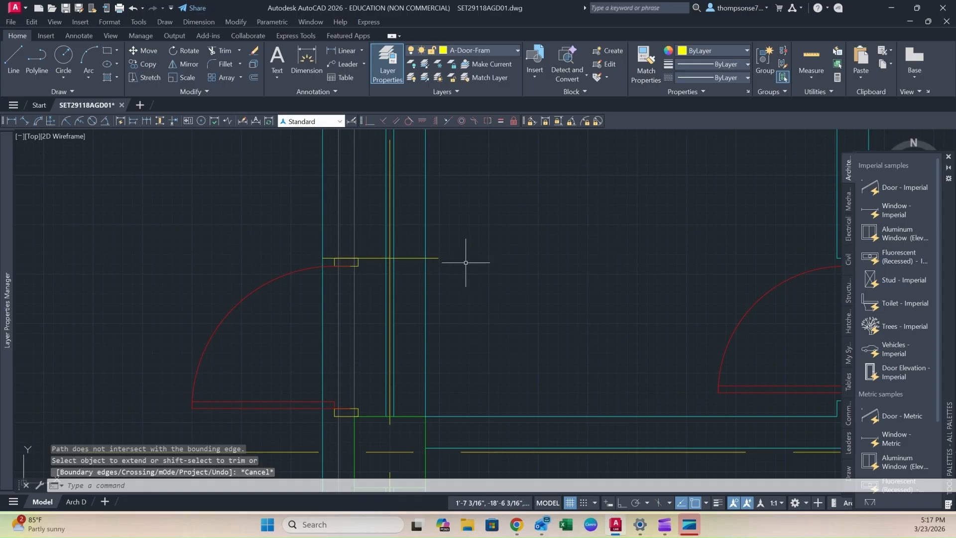
type("tr")
key("Return")
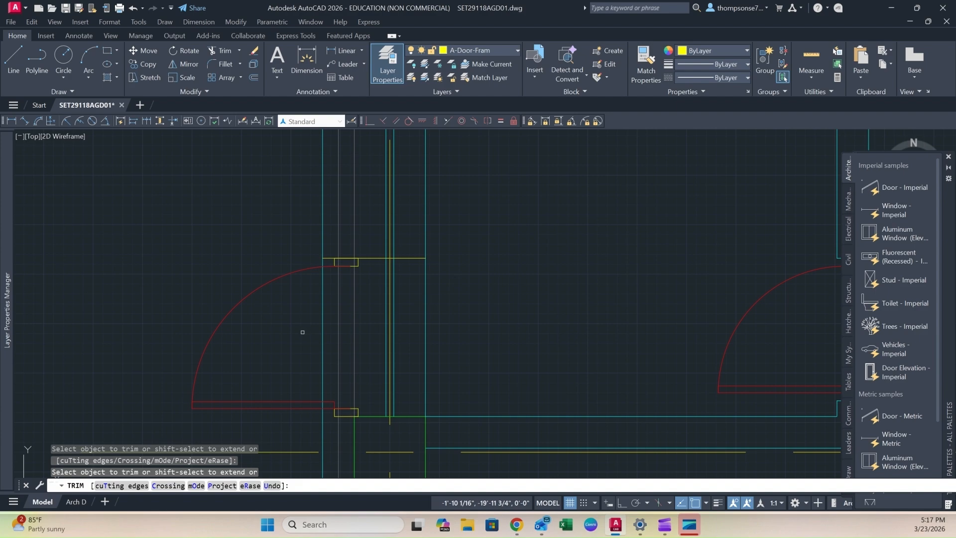
key("Escape")
- Draw a horizontal line from the lower-left corner of the exterior door's lower frame leftward past the wall's outer face
middle_click_drag(312, 384, 289, 342)
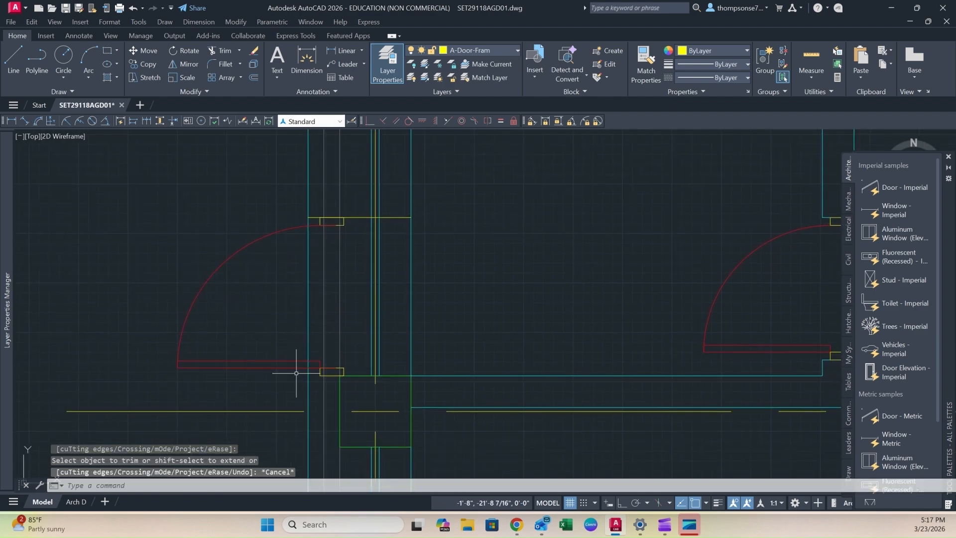
type("l")
key("Return")
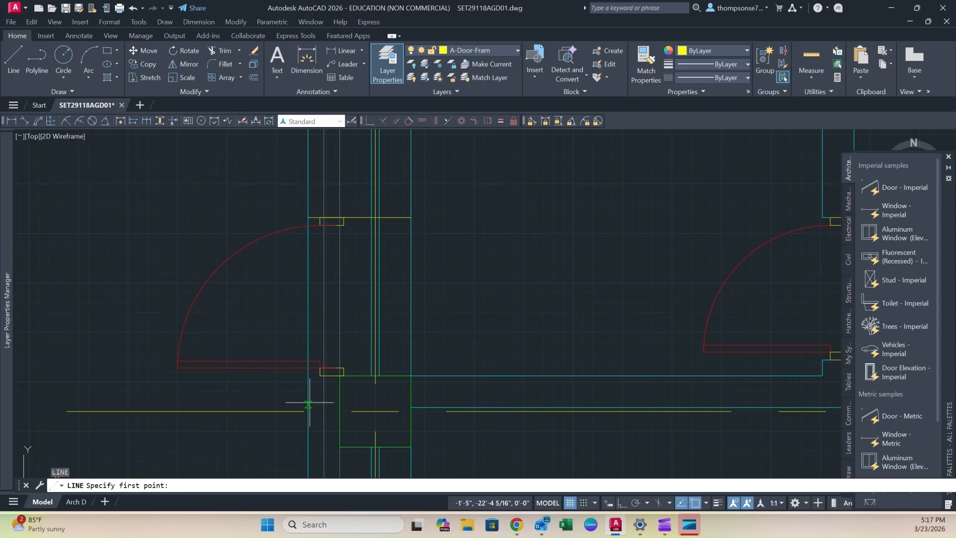
left_click(319, 374)
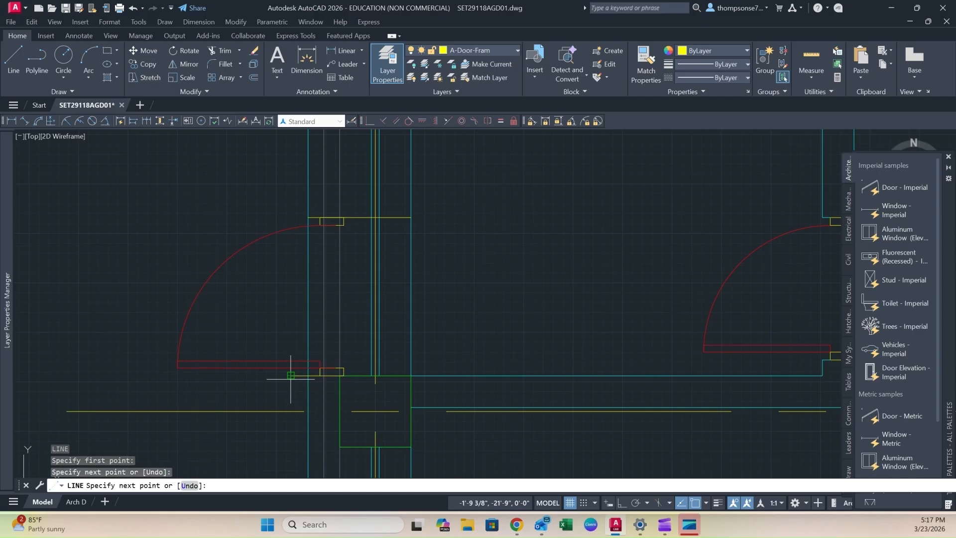
key("Escape")
- Trim the exterior wall's outer face line and the two grey offset lines below the horizontal line at the door's upper frame
scroll(433, 316, "down", 2)
type("tr")
key("Return")
scroll(324, 277, "up", 3)
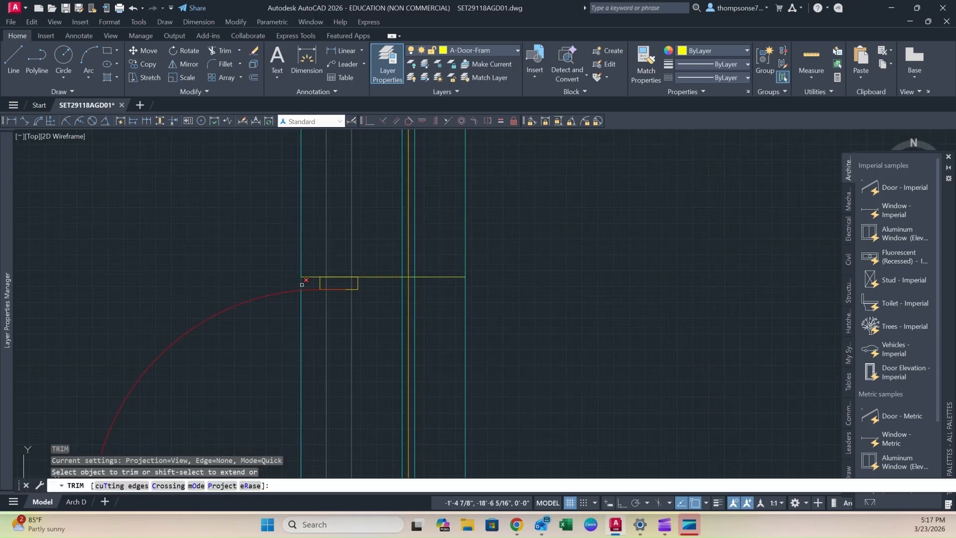
left_click(302, 284)
left_click(302, 313)
left_click_drag(370, 337, 317, 343)
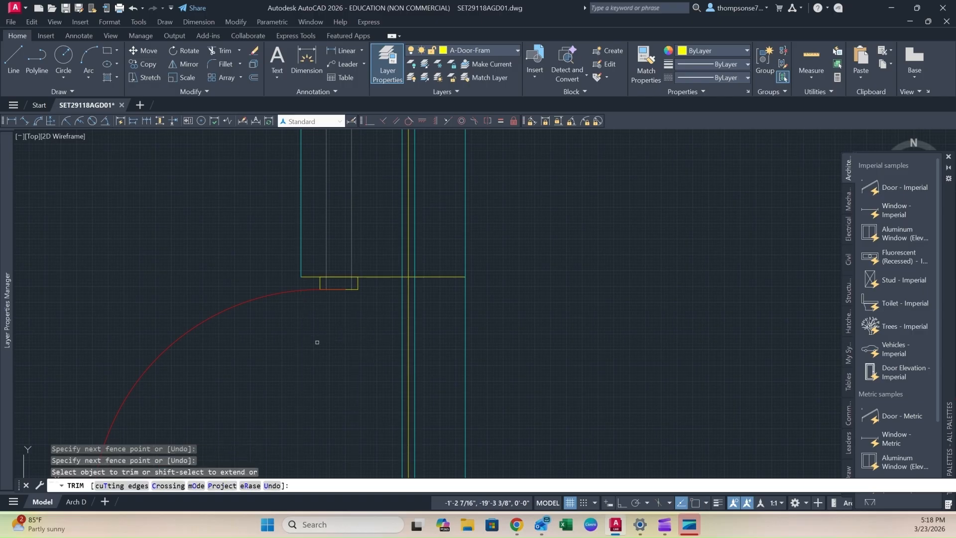
left_click(350, 280)
scroll(372, 335, "down", 2)
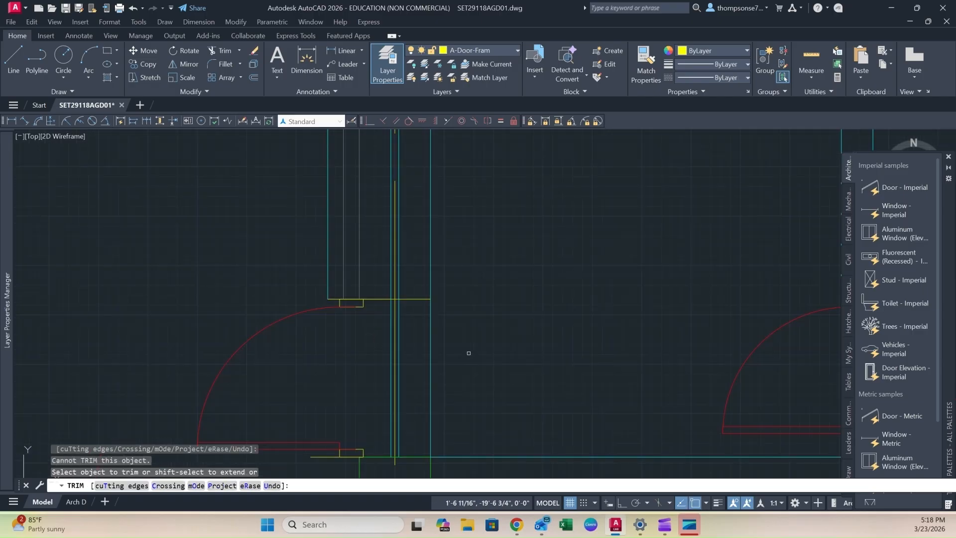
- Trim the exterior wall's inner face line and the two closely spaced middle wall lines out of the door opening
left_click(476, 349)
scroll(517, 347, "down", 8)
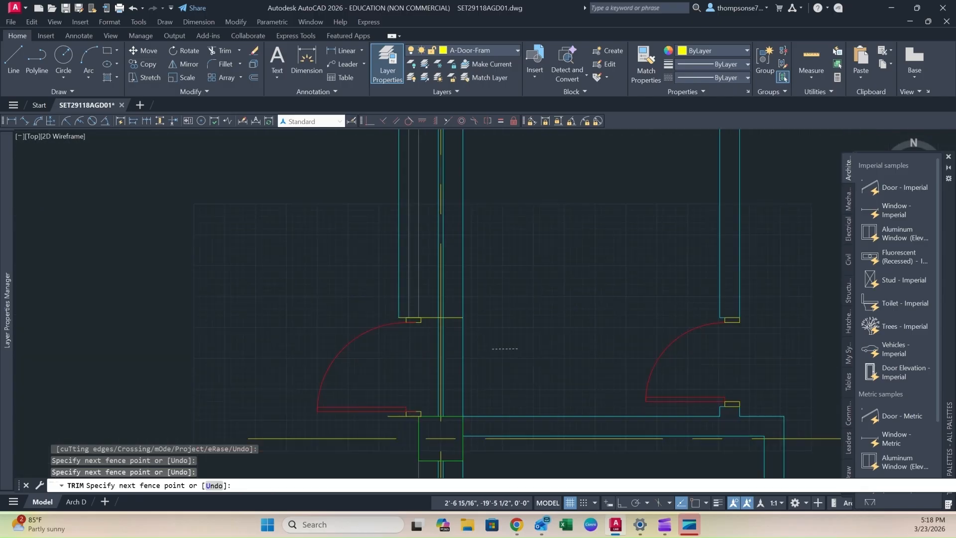
scroll(518, 342, "up", 8)
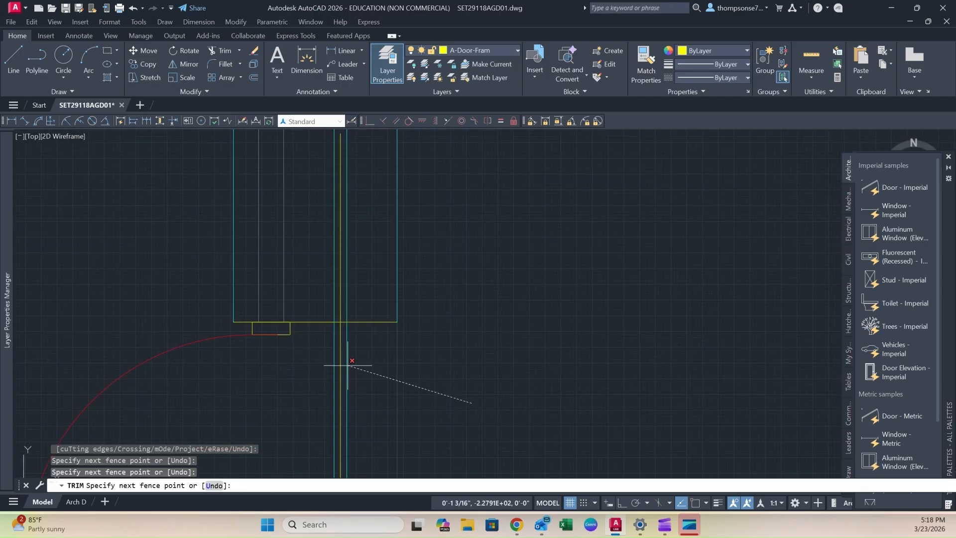
key("Return")
left_click(334, 381)
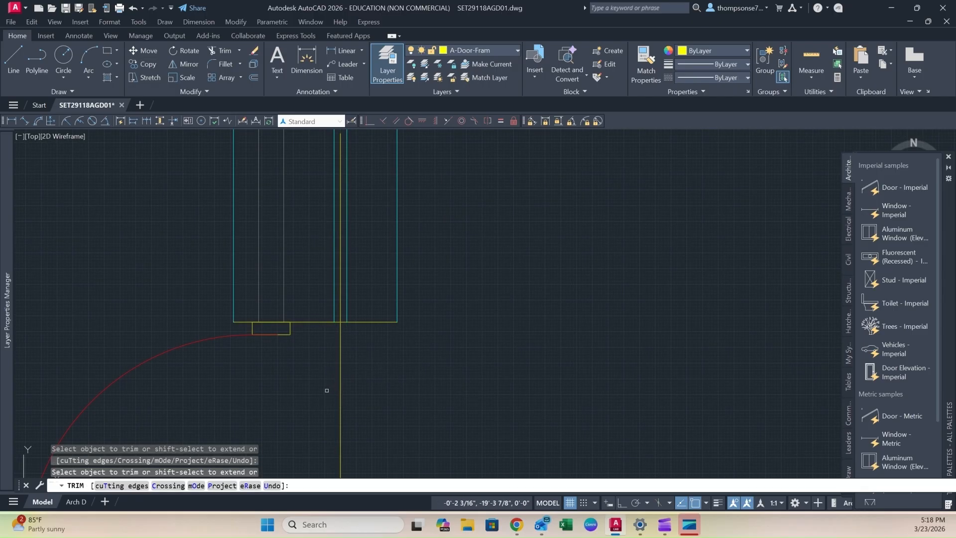
scroll(326, 390, "down", 4)
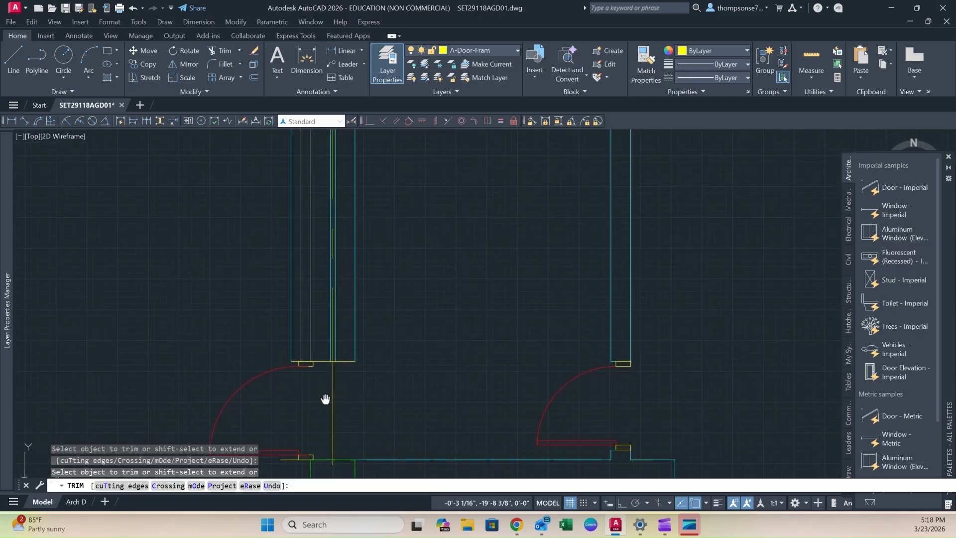
middle_click_drag(325, 400, 344, 317)
scroll(336, 381, "up", 2)
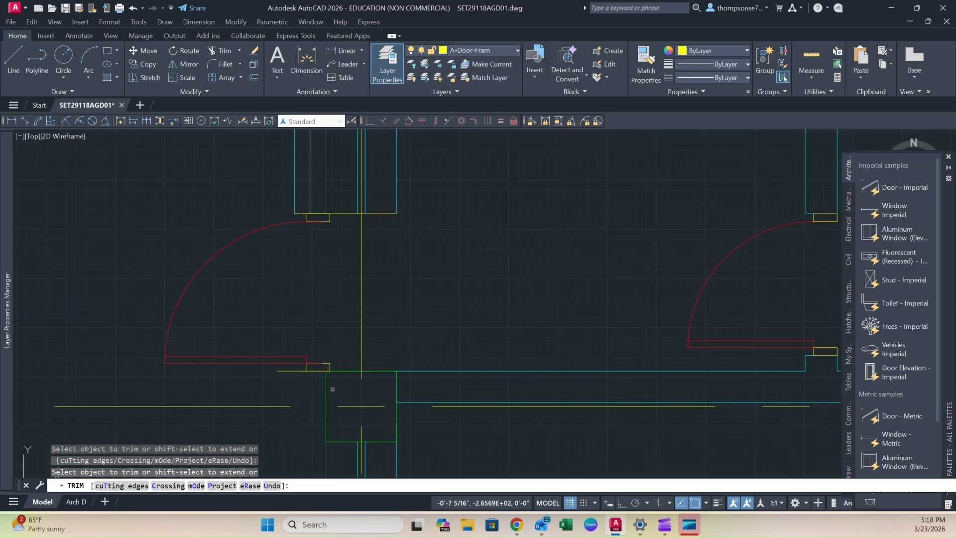
scroll(332, 386, "down", 4)
left_click(331, 387)
middle_click_drag(331, 387, 339, 286)
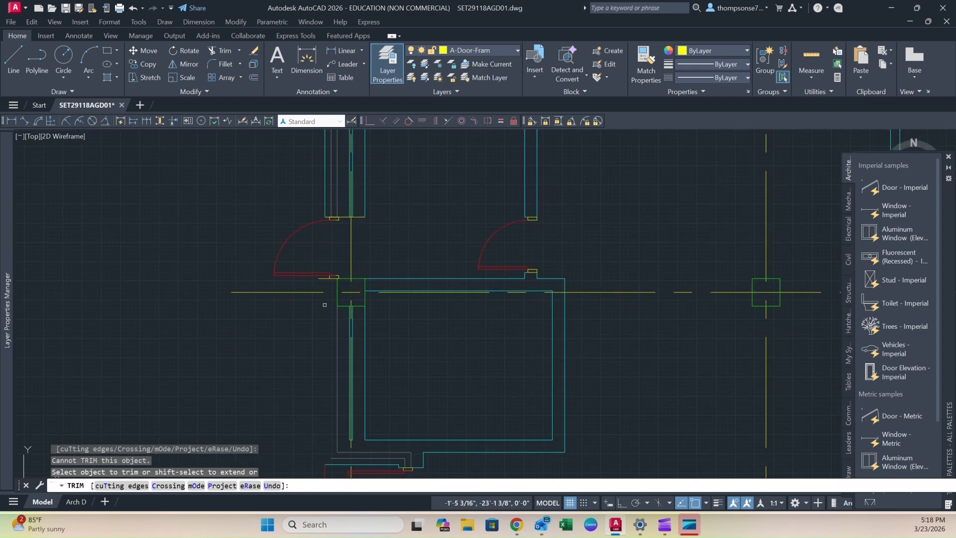
scroll(324, 311, "down", 4)
key("Escape")
- Draw a vertical line from the left end of the lower wall's cyan line up to the outer wall corner at the door's upper frame
scroll(320, 349, "up", 4)
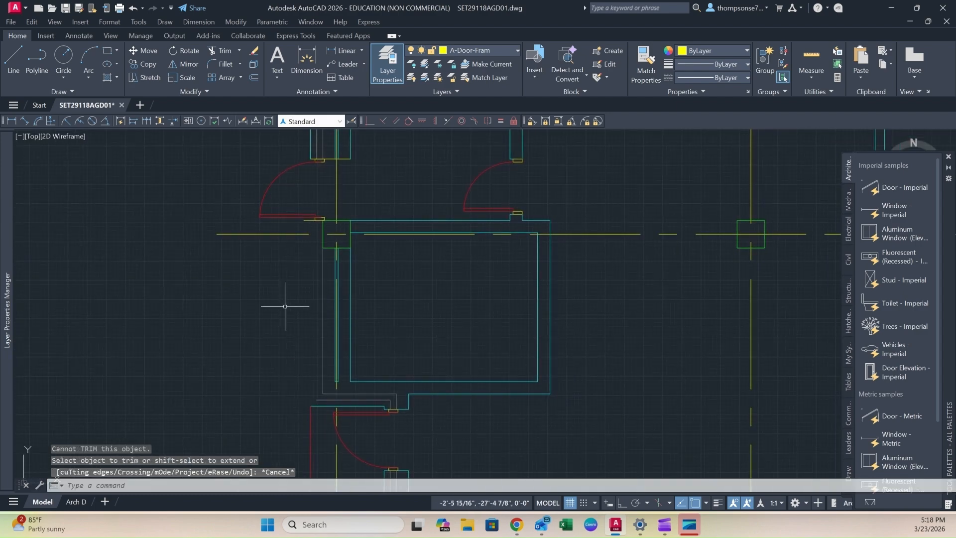
left_click(12, 67)
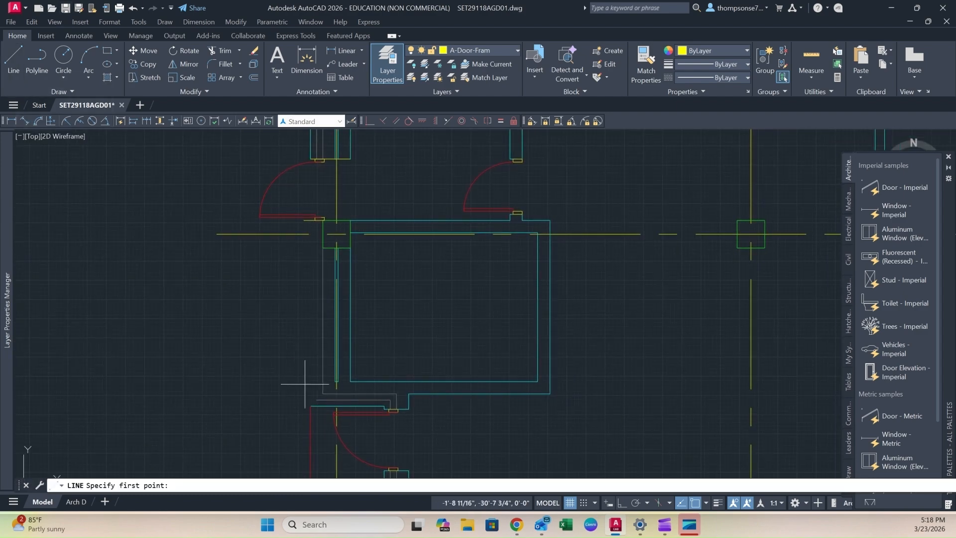
left_click(311, 405)
scroll(321, 229, "up", 4)
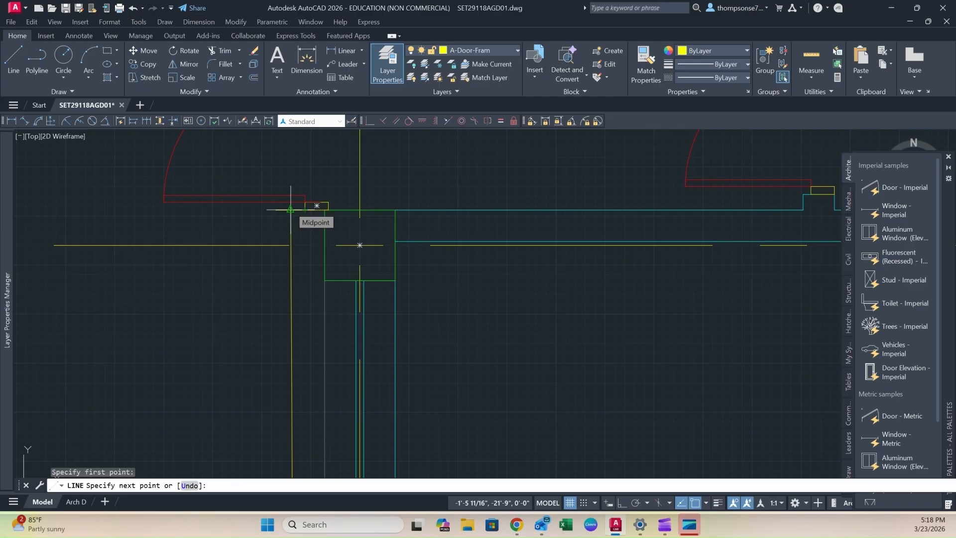
scroll(290, 208, "down", 4)
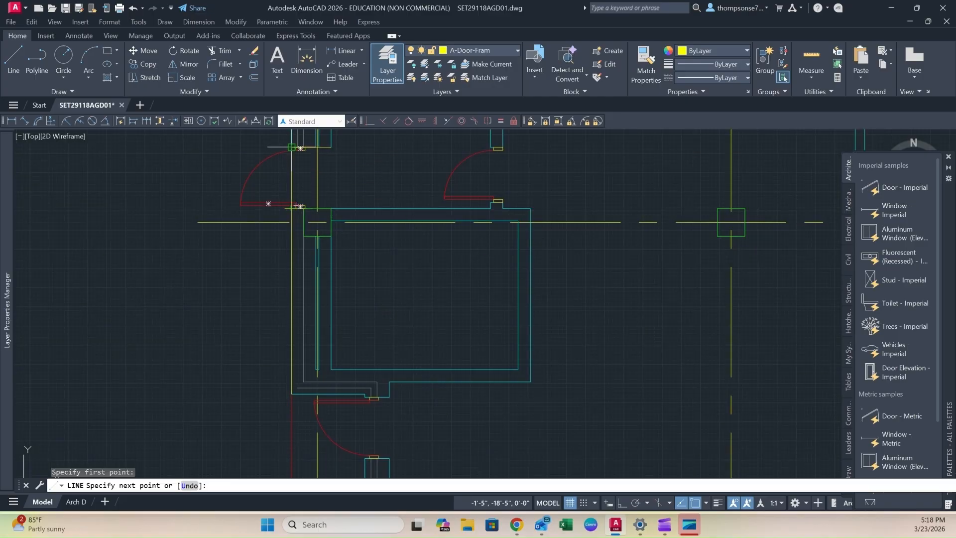
scroll(289, 189, "up", 6)
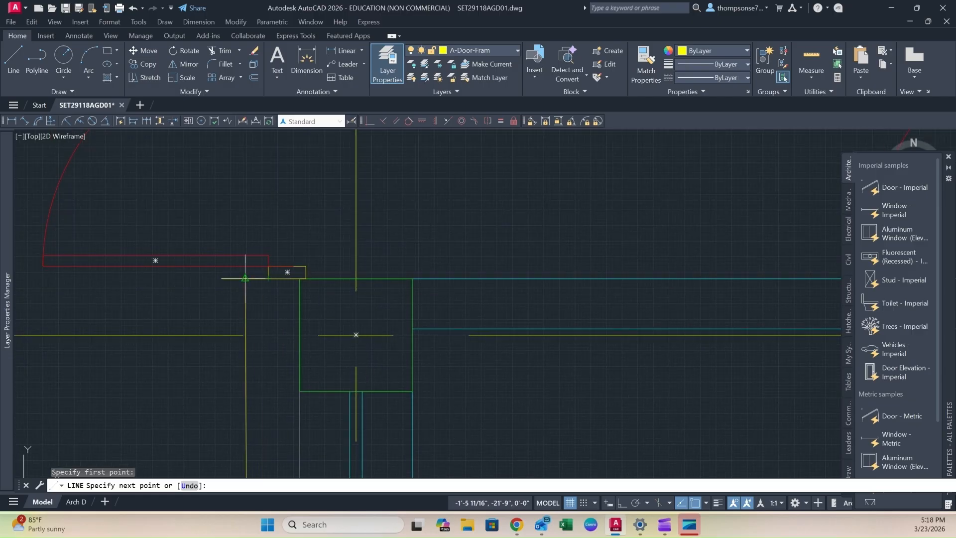
scroll(254, 278, "down", 4)
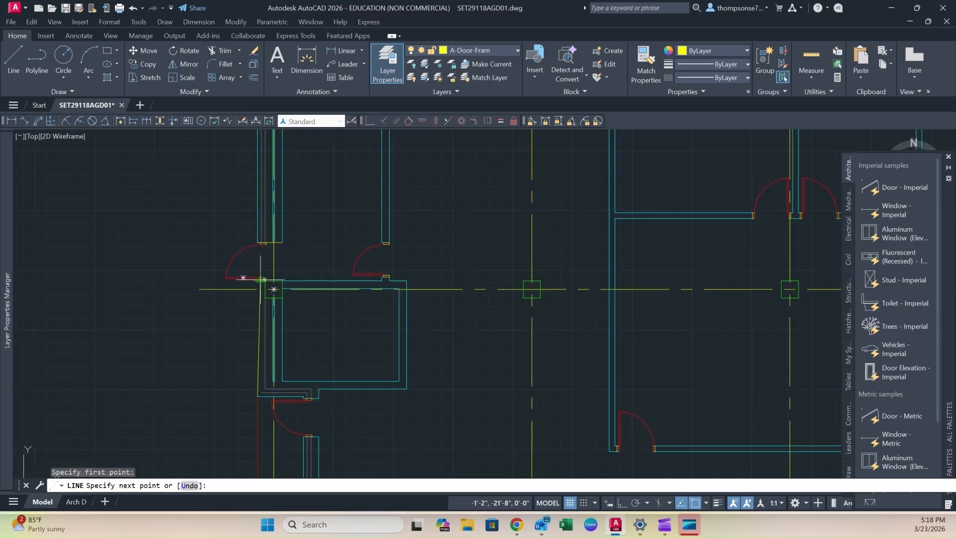
scroll(258, 243, "up", 2)
scroll(257, 242, "up", 2)
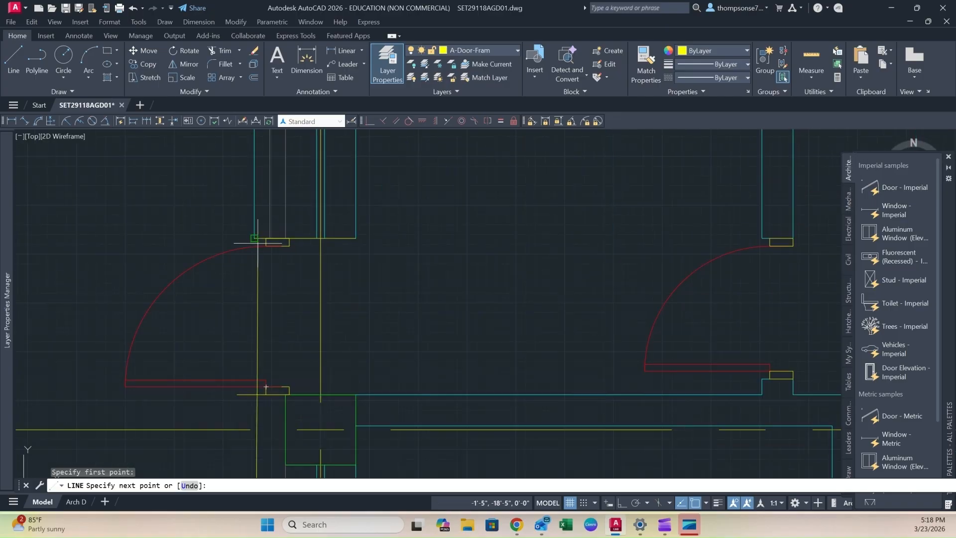
scroll(293, 288, "down", 3)
scroll(293, 259, "up", 2)
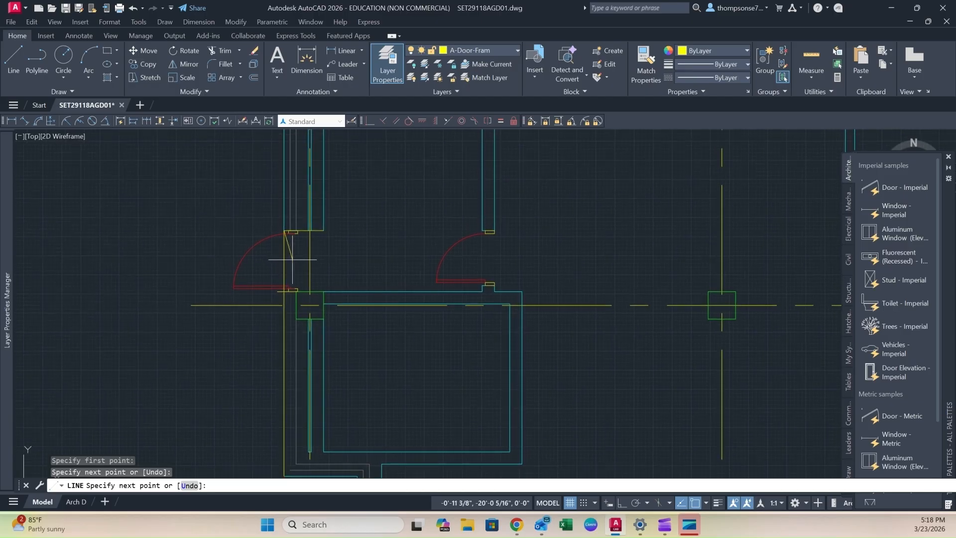
- Draw a vertical line inside the exterior wall beside the small room, from the wall's lower corner up to the jamb of the door above
key("Escape")
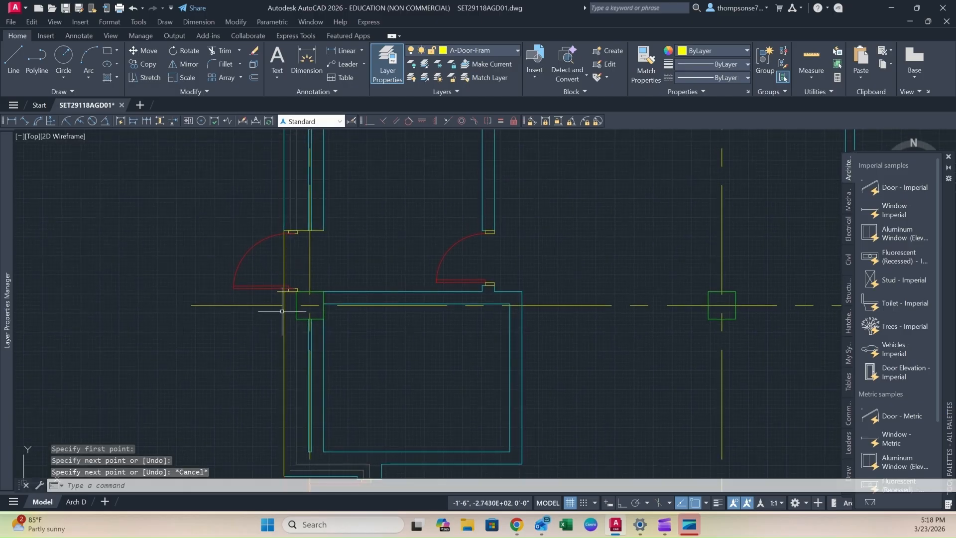
scroll(289, 312, "down", 1)
scroll(292, 326, "up", 1)
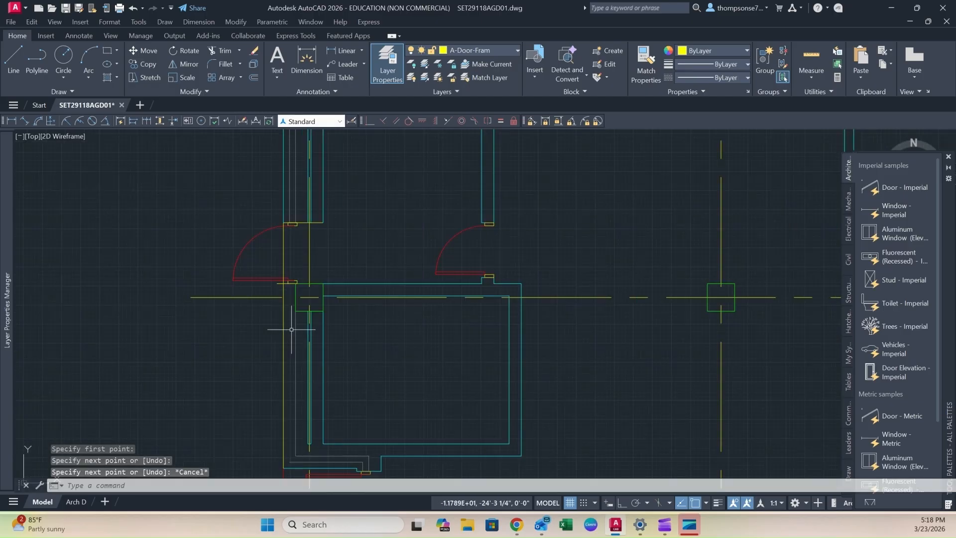
middle_click_drag(292, 329, 287, 285)
type("l")
key("Return")
left_click(283, 426)
middle_click_drag(271, 253, 299, 389)
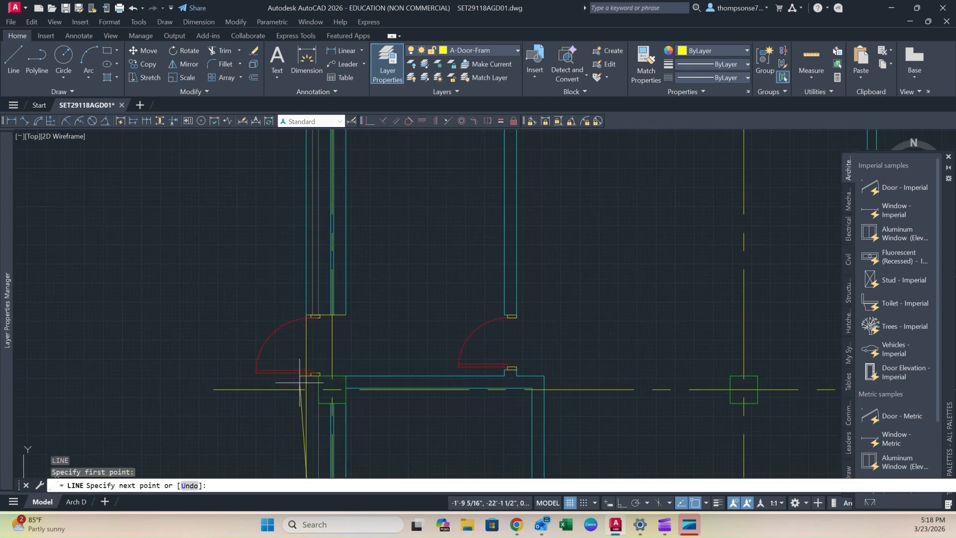
scroll(301, 379, "up", 4)
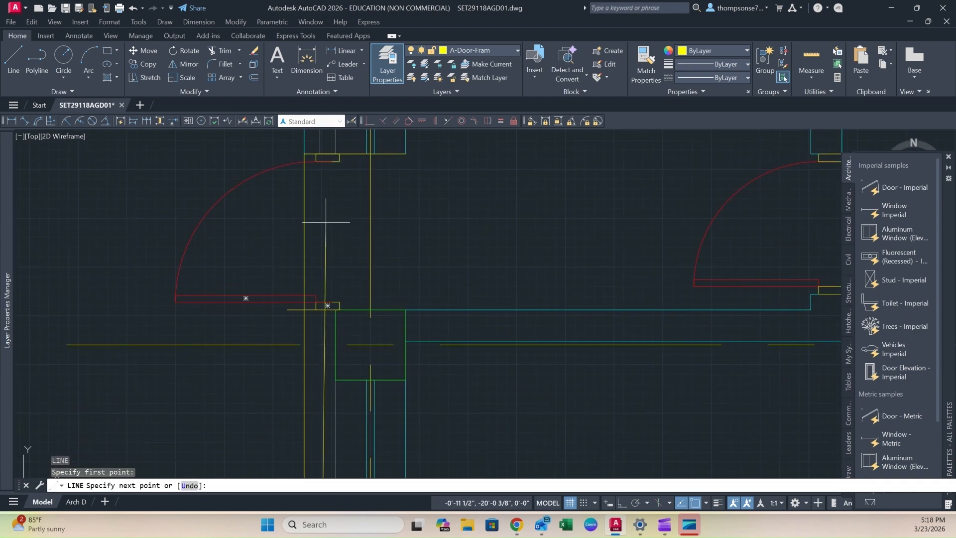
left_click(321, 313)
key("Escape")
scroll(365, 346, "down", 2)
middle_click_drag(361, 294, 370, 197)
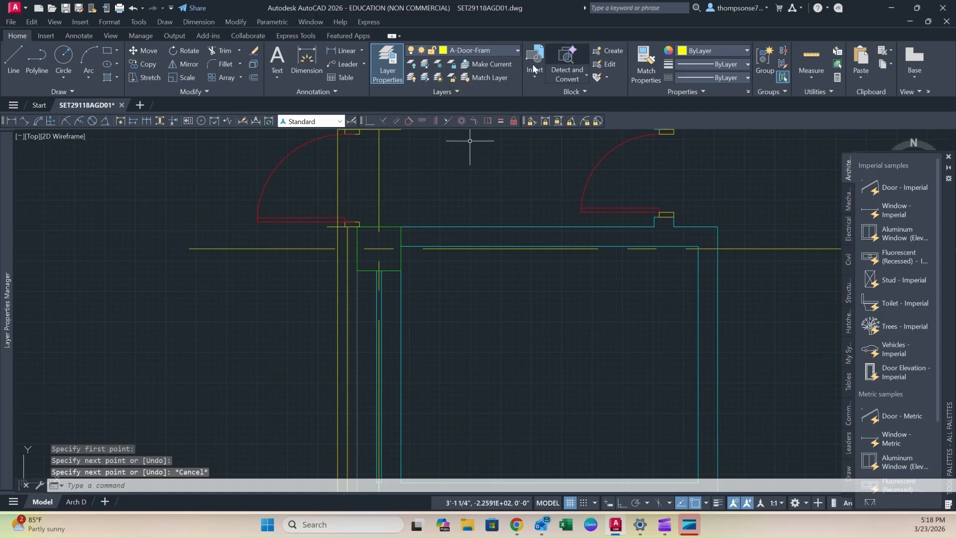
- Trim the vertical line crossing the exterior door opening and the horizontal line projecting past the wall face at the lower jamb
type("tr")
key("Return")
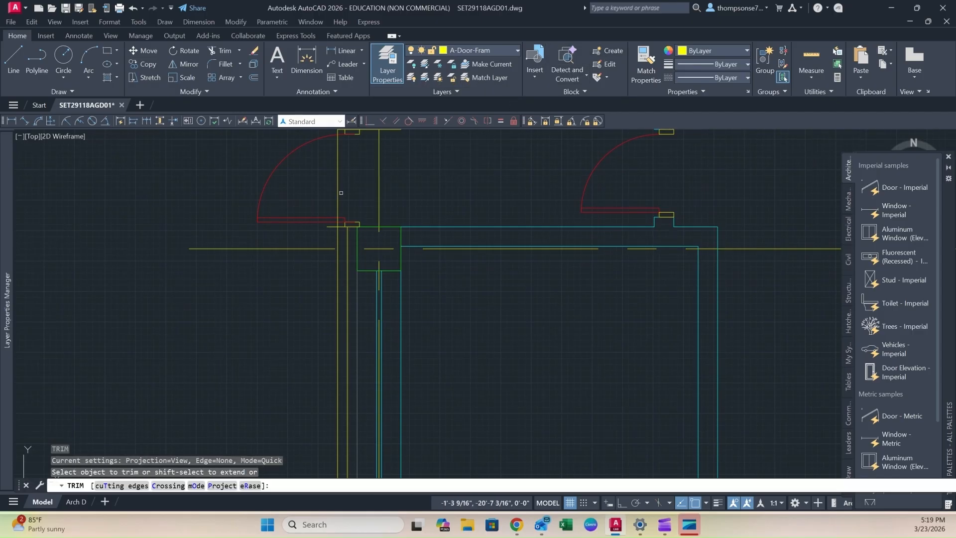
left_click(339, 207)
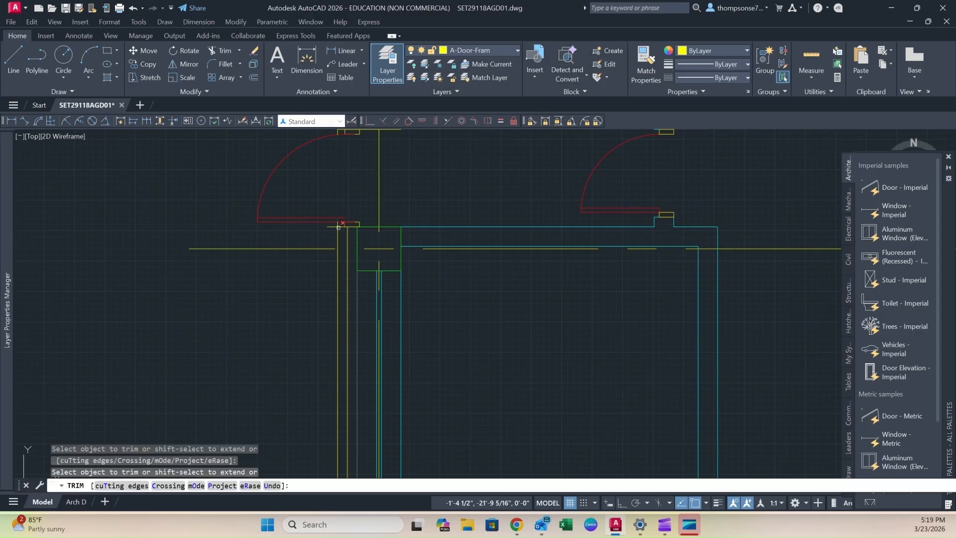
scroll(338, 219, "up", 5)
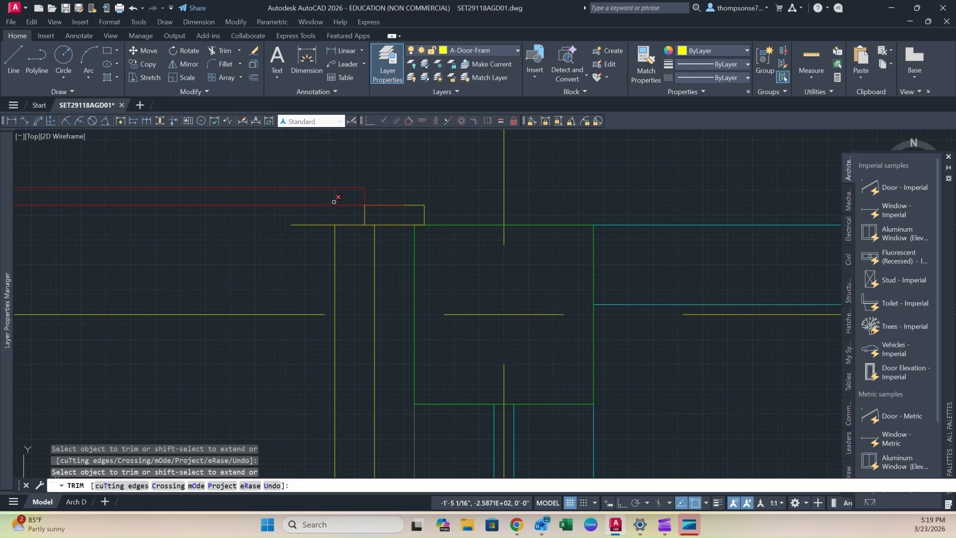
scroll(319, 229, "down", 6)
middle_click_drag(384, 207, 371, 229)
key("Escape")
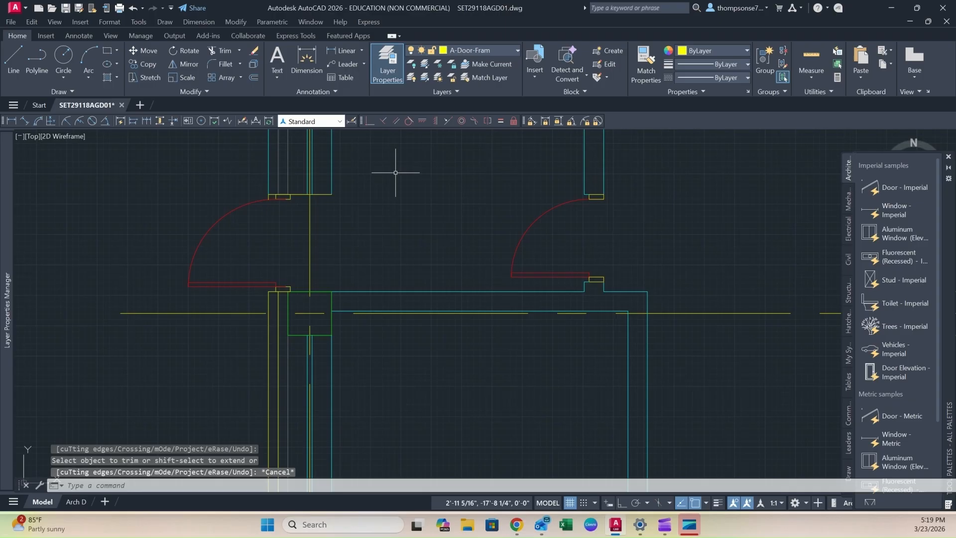
- Delete the short leftover line segment beside the exterior door's upper jamb
scroll(331, 188, "up", 4)
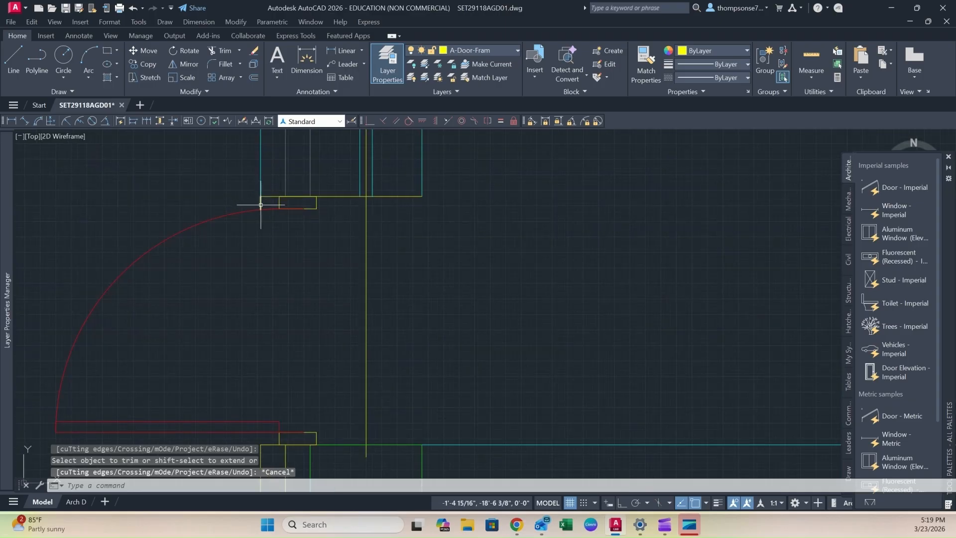
left_click(260, 205)
key("Delete")
- Match the yellow outer face and end-cap lines of the exterior wall below the door to the cyan wall line's properties
scroll(436, 185, "down", 3)
middle_click_drag(436, 185, 409, 186)
left_click(645, 64)
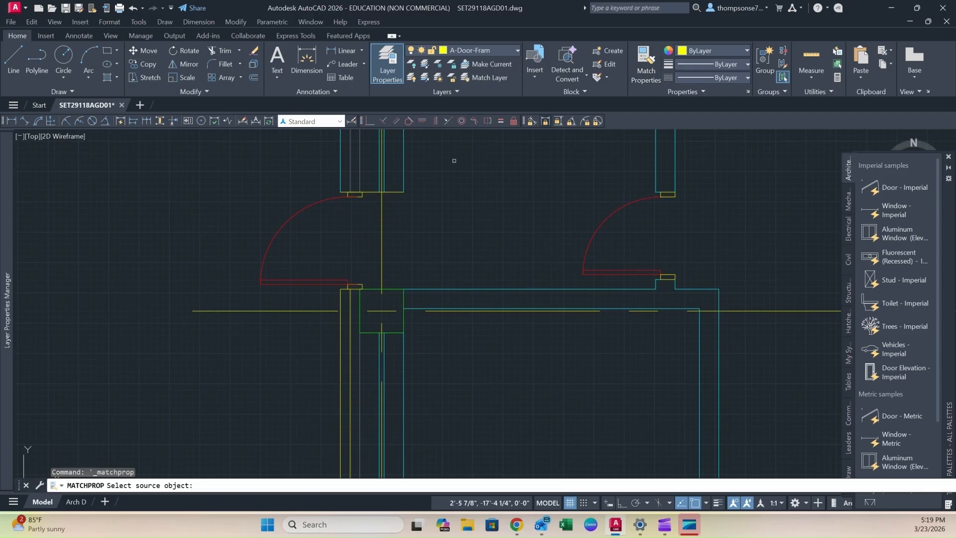
left_click(407, 361)
left_click(406, 362)
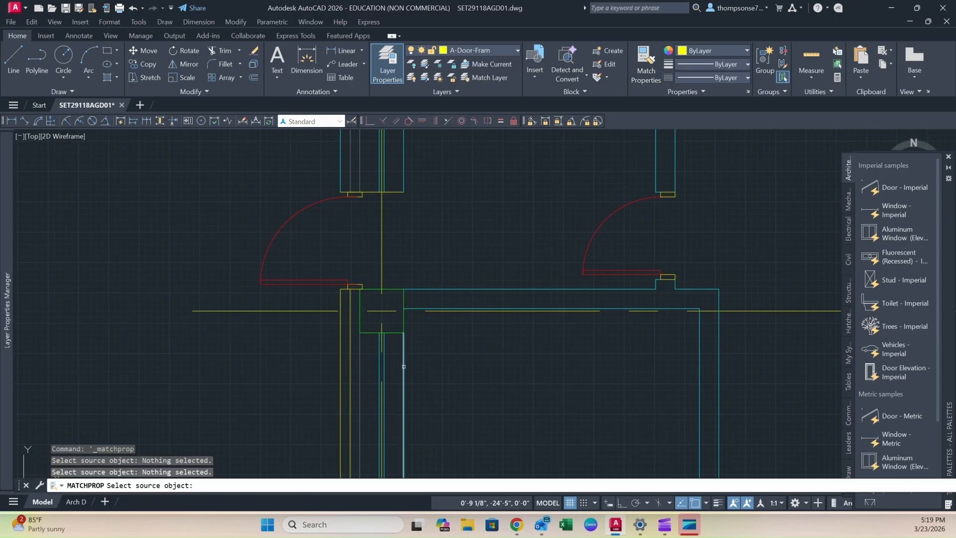
left_click(404, 362)
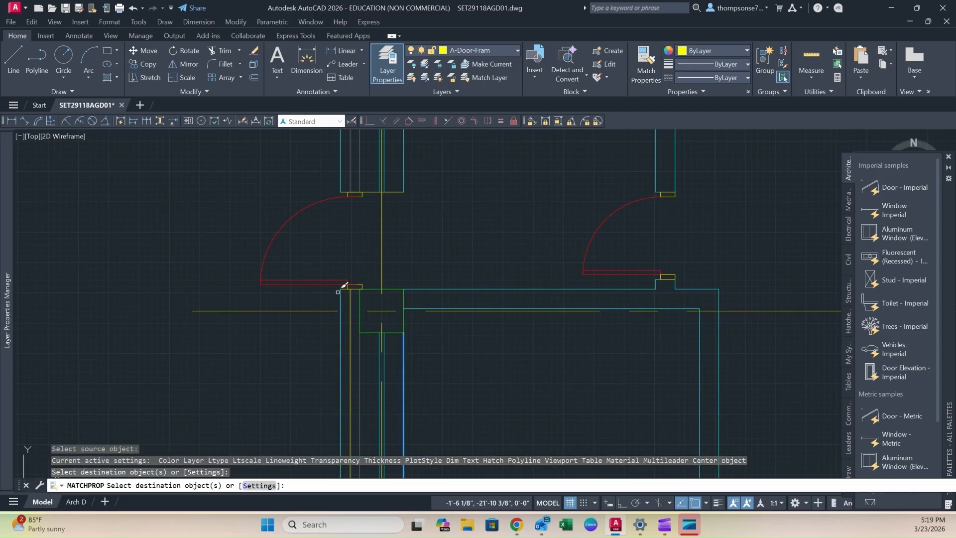
scroll(338, 293, "up", 6)
scroll(356, 287, "down", 6)
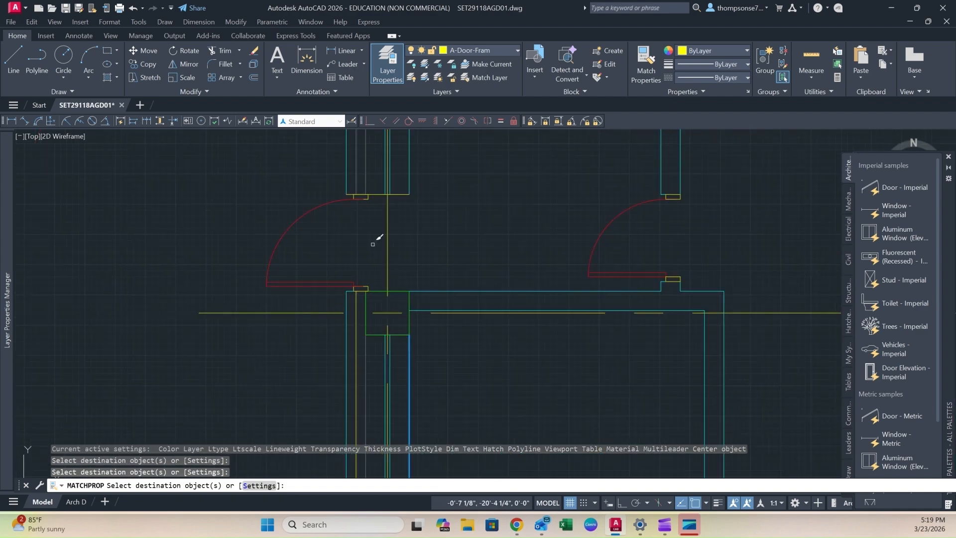
scroll(357, 288, "up", 4)
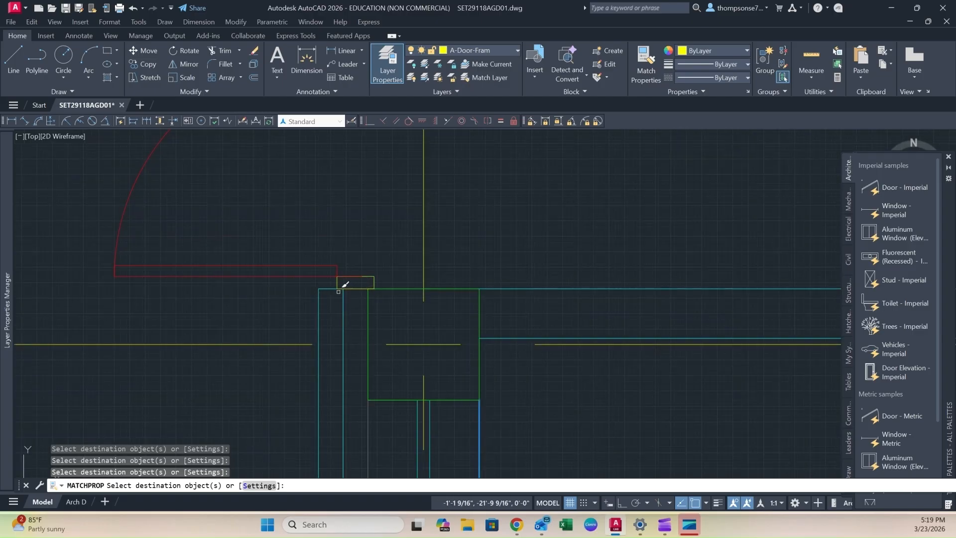
key("Escape")
scroll(359, 339, "down", 4)
middle_click_drag(366, 365, 362, 271)
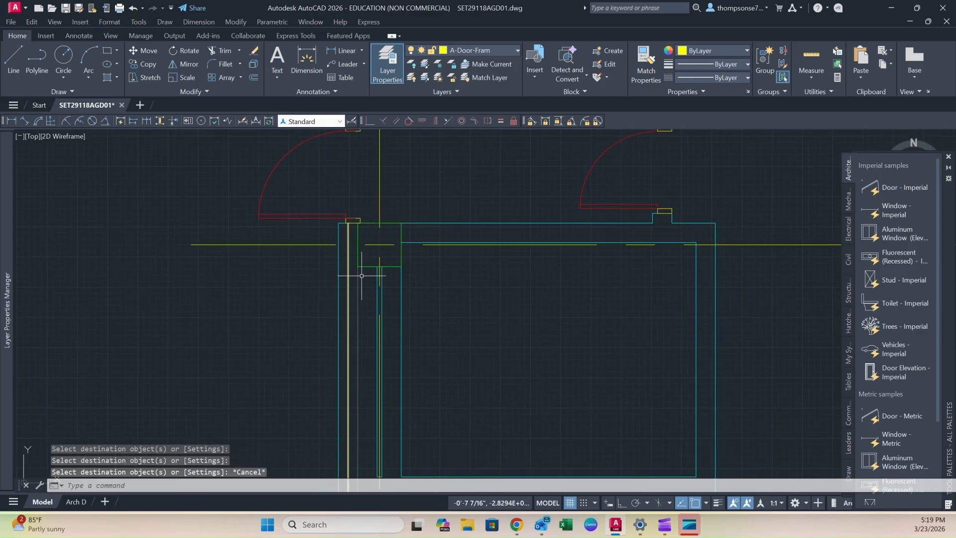
- Match the yellow line inside the exterior wall to the grey inner wall line's properties
left_click(645, 70)
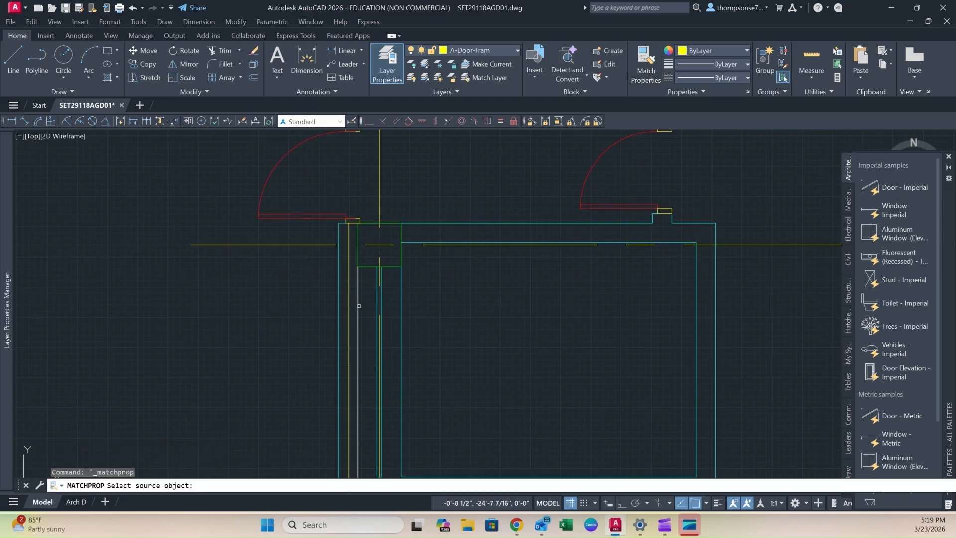
left_click(349, 304)
left_click(356, 307)
key("Escape")
- Examine the exterior wall from the small room past the recessed door down to the recess's lower corner
scroll(329, 326, "down", 6)
middle_click_drag(366, 345, 365, 311)
scroll(374, 220, "up", 2)
scroll(375, 207, "down", 3)
mouse_move(379, 267)
middle_mouse_down()
mouse_move(380, 299)
mouse_move(363, 311)
mouse_move(365, 297)
middle_mouse_up()
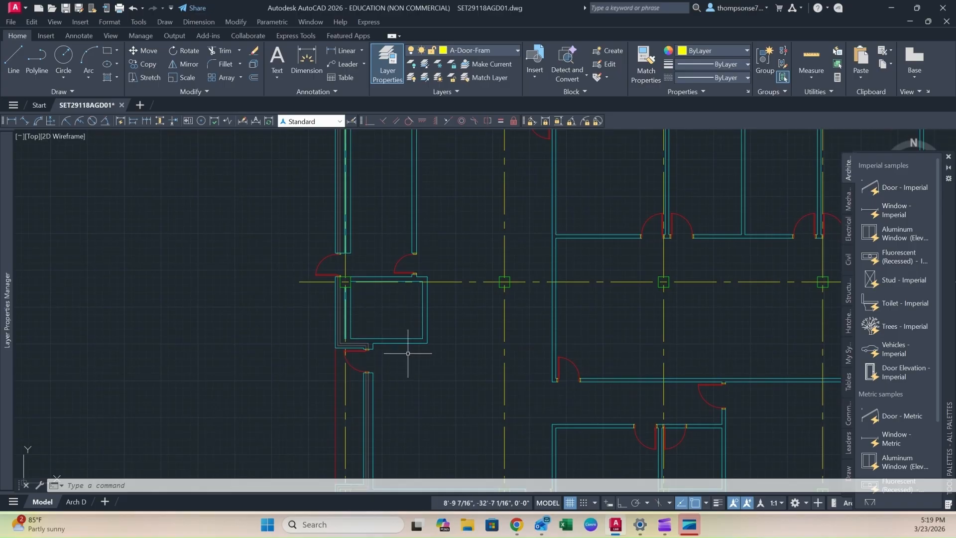
middle_click_drag(396, 363, 439, 245)
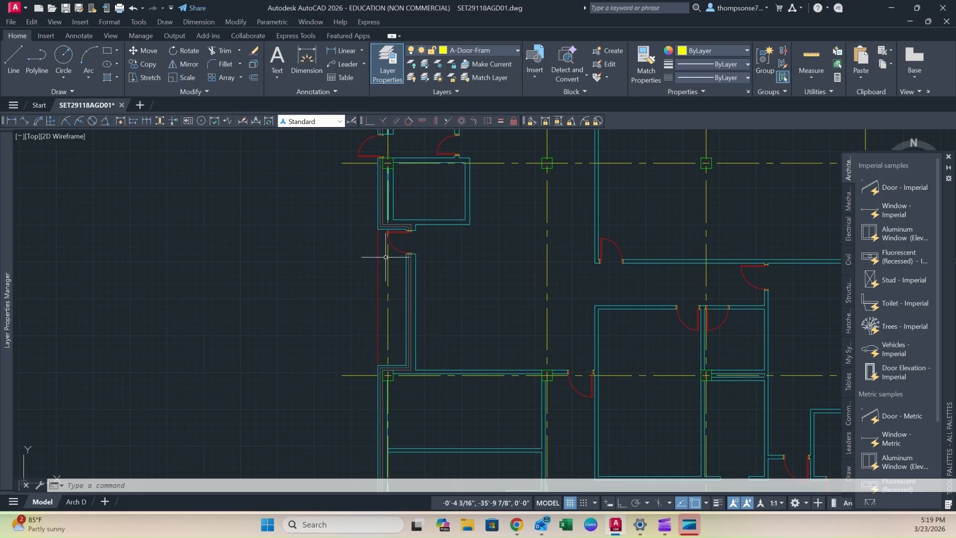
scroll(386, 255, "up", 4)
middle_click_drag(396, 281, 398, 305)
mouse_move(344, 218)
middle_mouse_down()
mouse_move(305, 426)
mouse_move(342, 193)
middle_mouse_up()
middle_click_drag(397, 372, 398, 288)
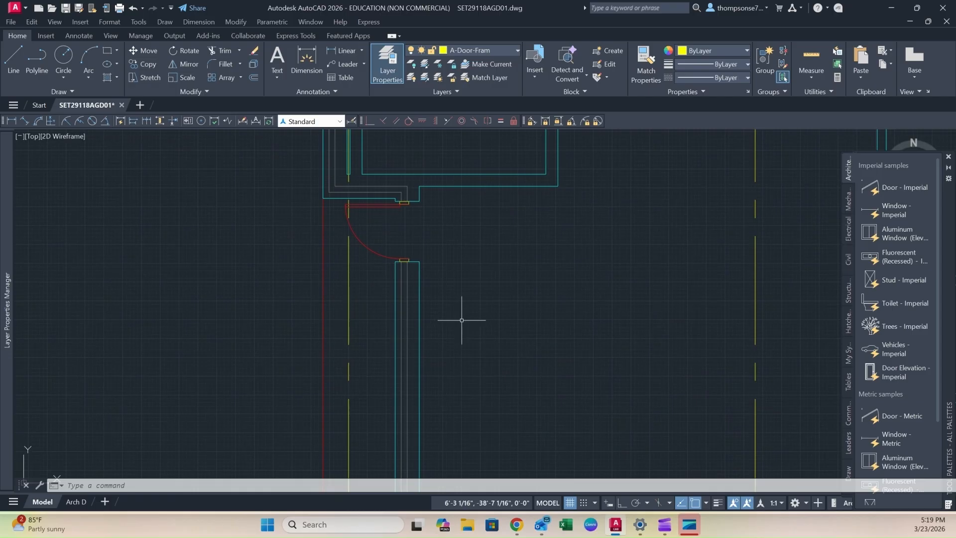
middle_click_drag(463, 324, 465, 342)
mouse_move(456, 379)
middle_mouse_down()
mouse_move(457, 346)
mouse_move(468, 334)
middle_mouse_up()
scroll(472, 367, "up", 2)
scroll(472, 367, "down", 3)
middle_click_drag(489, 382, 468, 281)
scroll(418, 364, "up", 2)
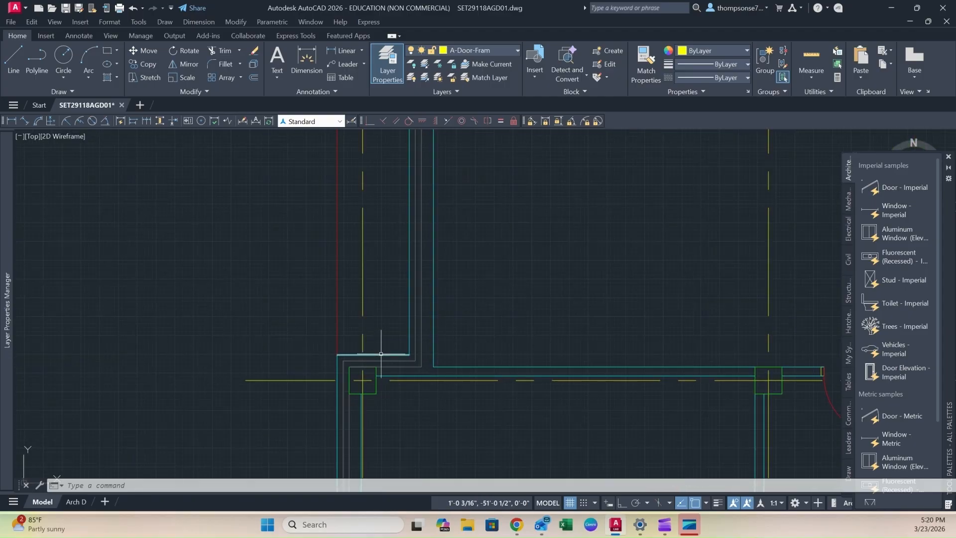
- Offset the horizontal wall face at the bottom of the recess 2'7 upward
type("o")
key("Return")
type("2'7")
key("Return")
left_click(387, 355)
left_click(382, 227)
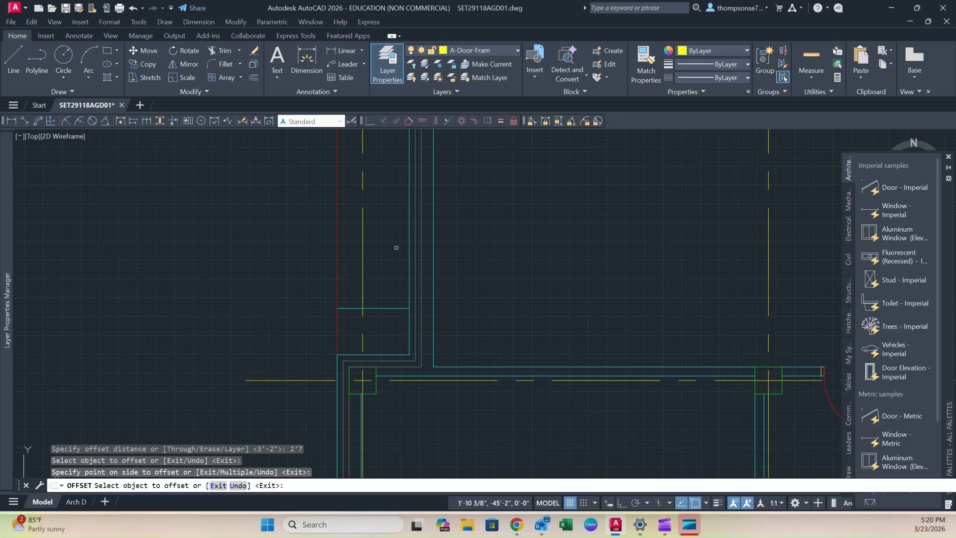
key("Return")
- Offset the new horizontal line in the recess 10' upward
type("o")
key("Return")
type("10'")
key("Return")
left_click(379, 310)
scroll(373, 306, "down", 6)
left_click(334, 323)
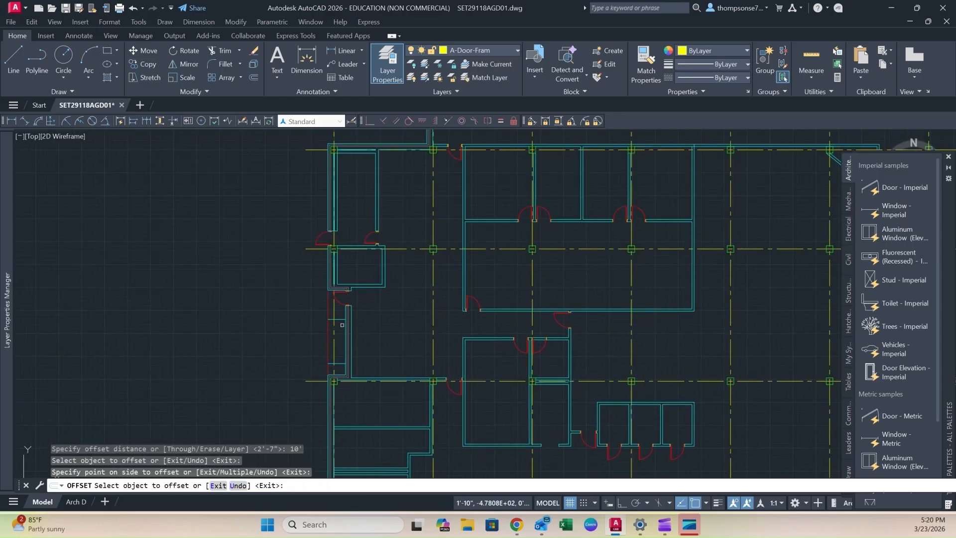
key("Escape")
- Extend the two horizontal offset lines through the recessed wall to its interior face
scroll(334, 309, "up", 6)
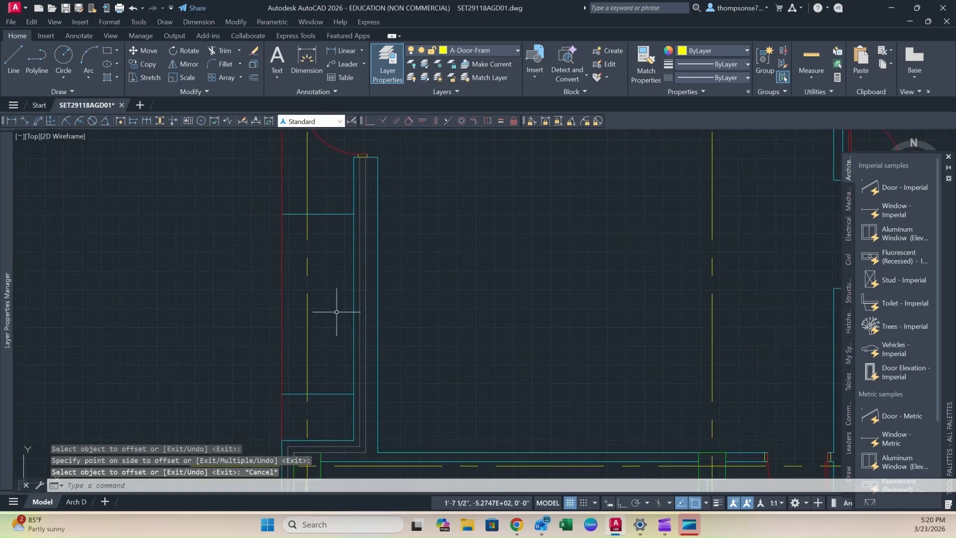
type("ex")
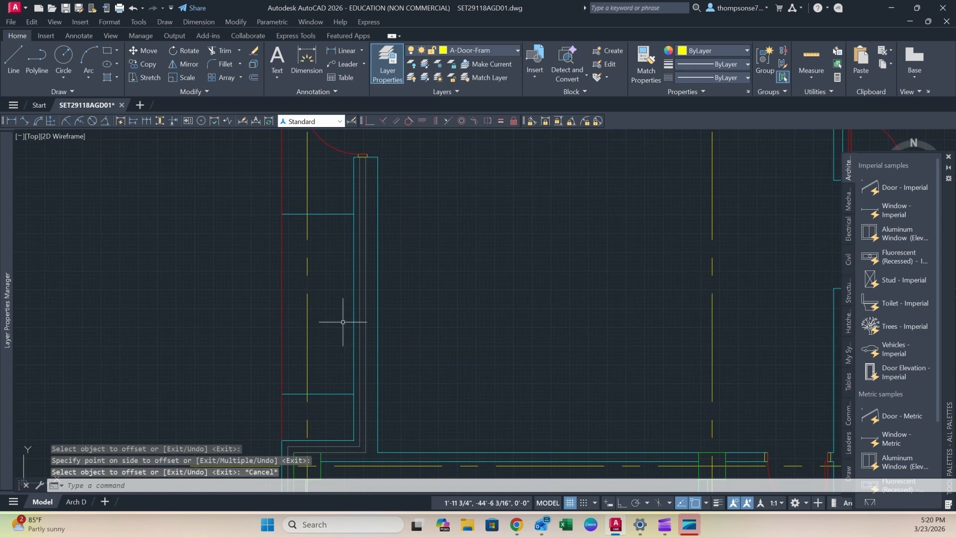
key("Return")
left_click(334, 213)
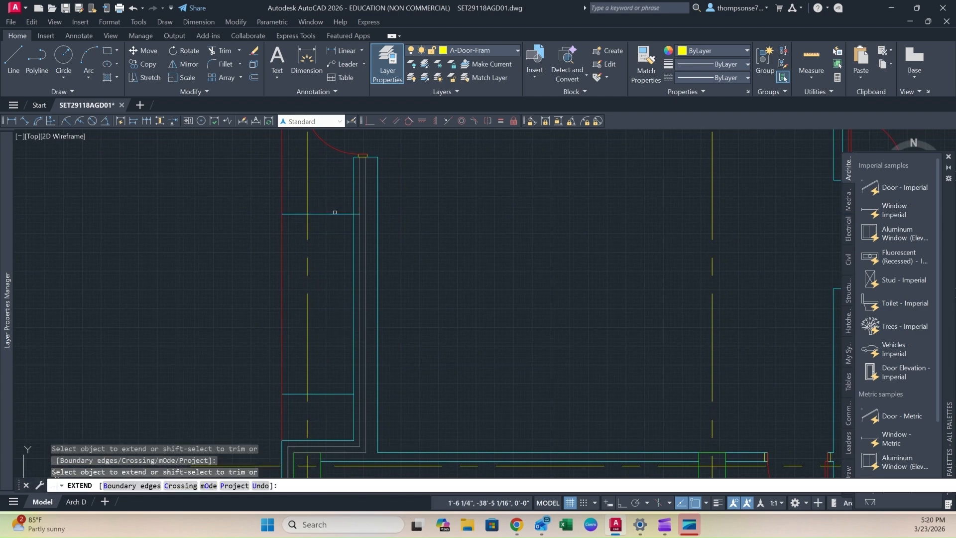
left_click(357, 213)
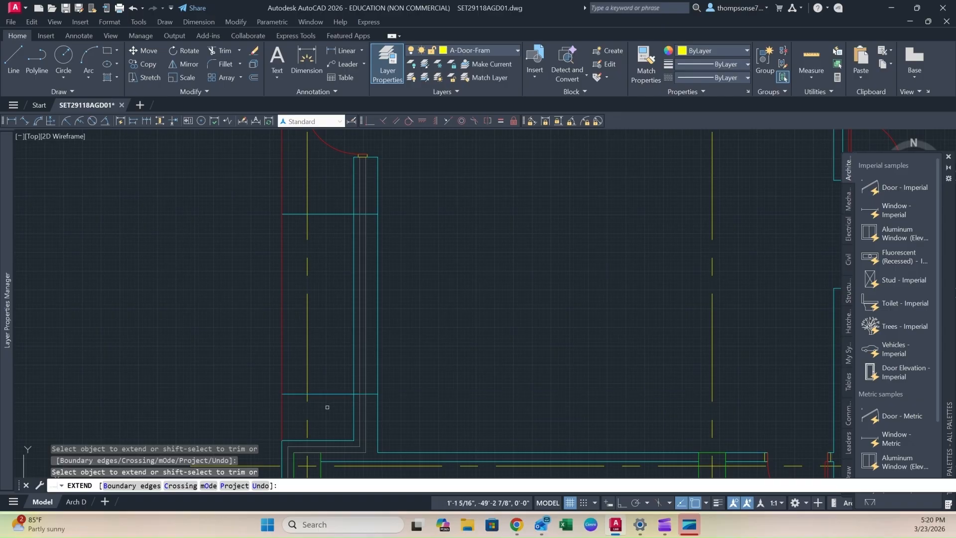
key("Escape")
- Trim the parts of both horizontal lines lying outside the recessed wall
middle_click_drag(345, 413, 339, 394)
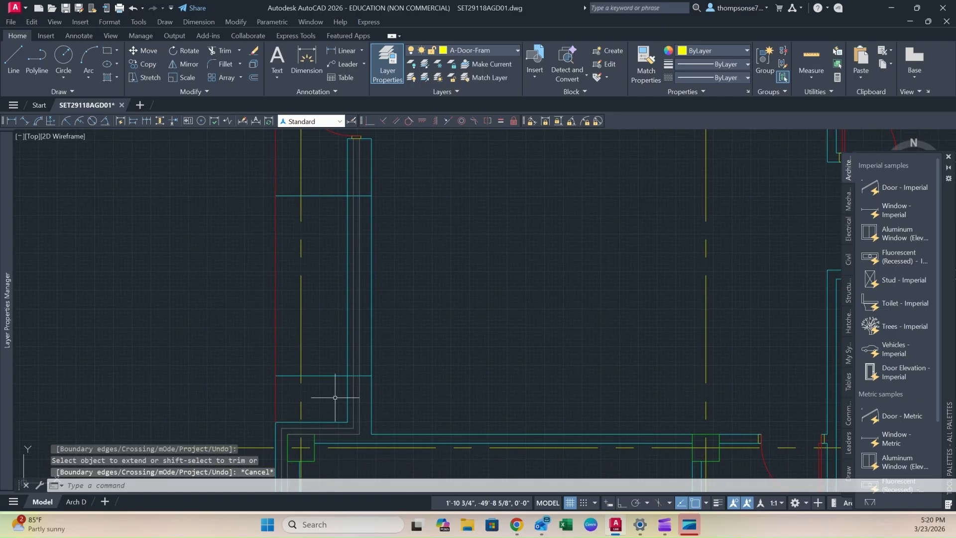
type("tr")
key("Return")
left_click(327, 375)
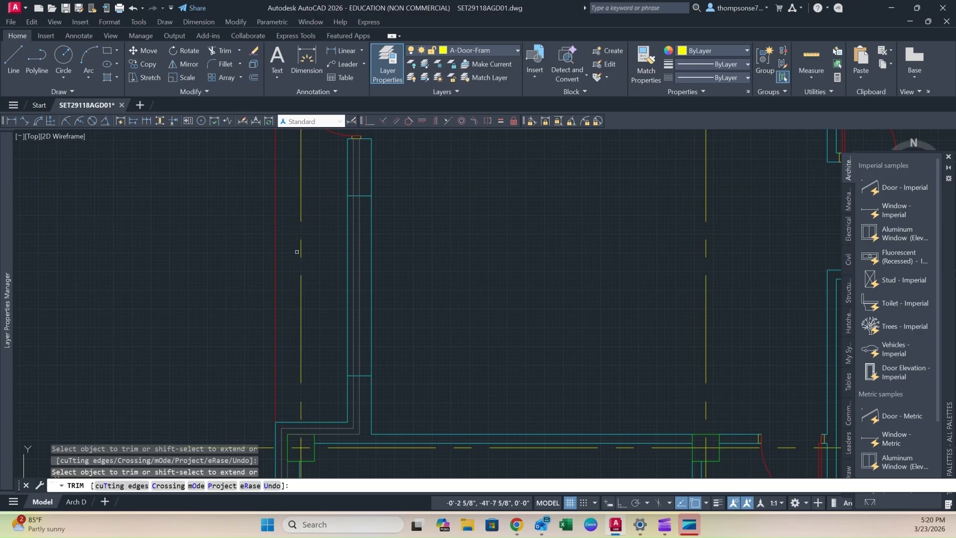
key("Escape")
- Check the distance from the recessed wall's outer face to its inner grey line with a dimension preview
scroll(328, 331, "up", 5)
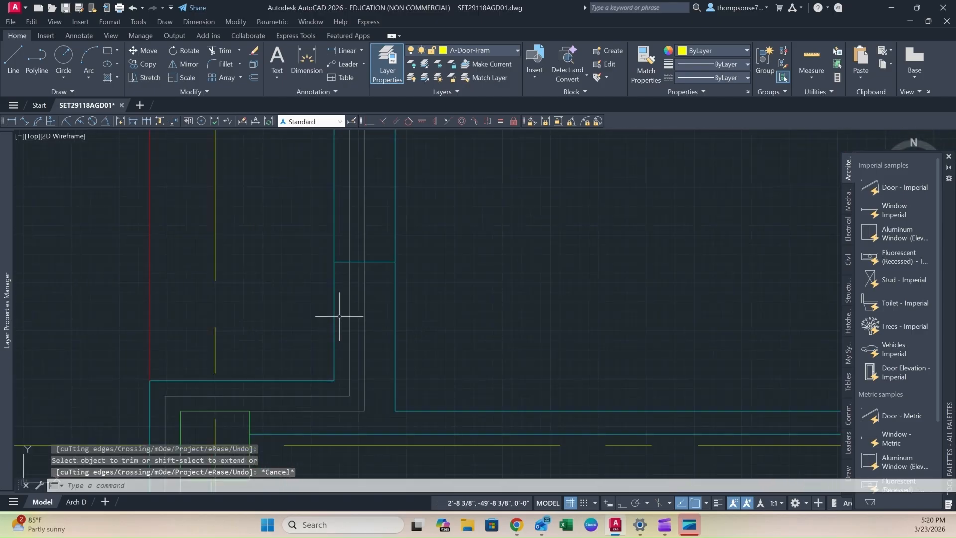
left_click(309, 68)
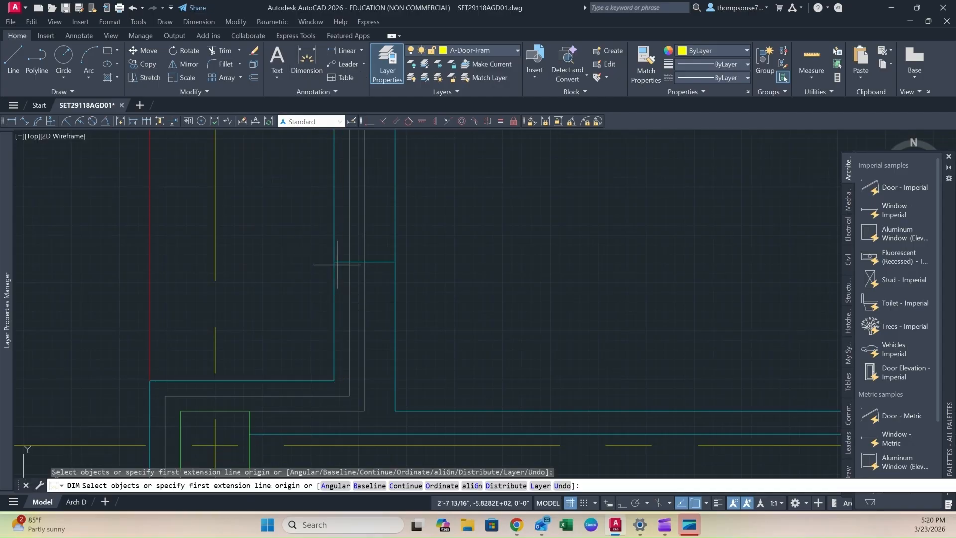
left_click(334, 261)
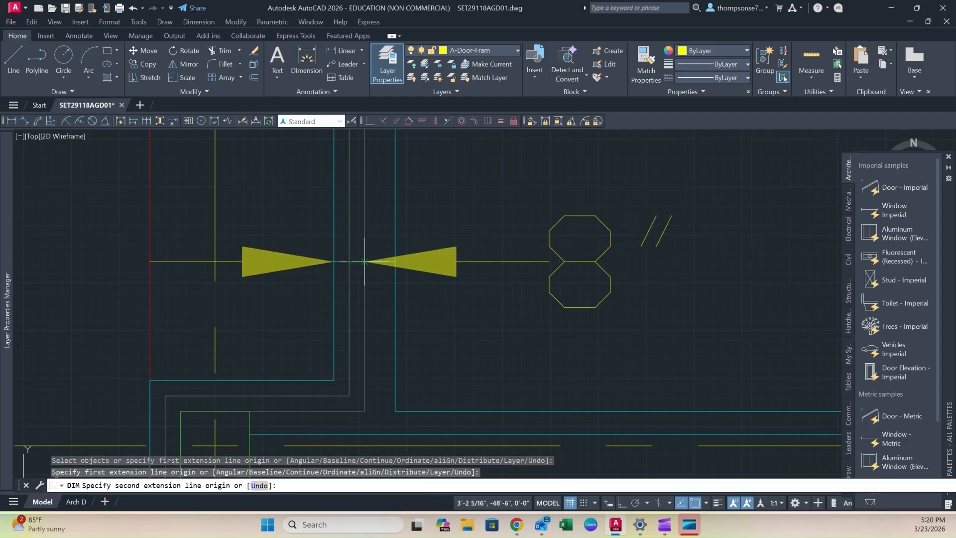
key("Escape")
key("Escape")
key("Escape")
- Offset the lower horizontal line across the recessed wall 4 inches downward
scroll(442, 271, "down", 5)
scroll(348, 342, "up", 2)
middle_click_drag(343, 334, 301, 320)
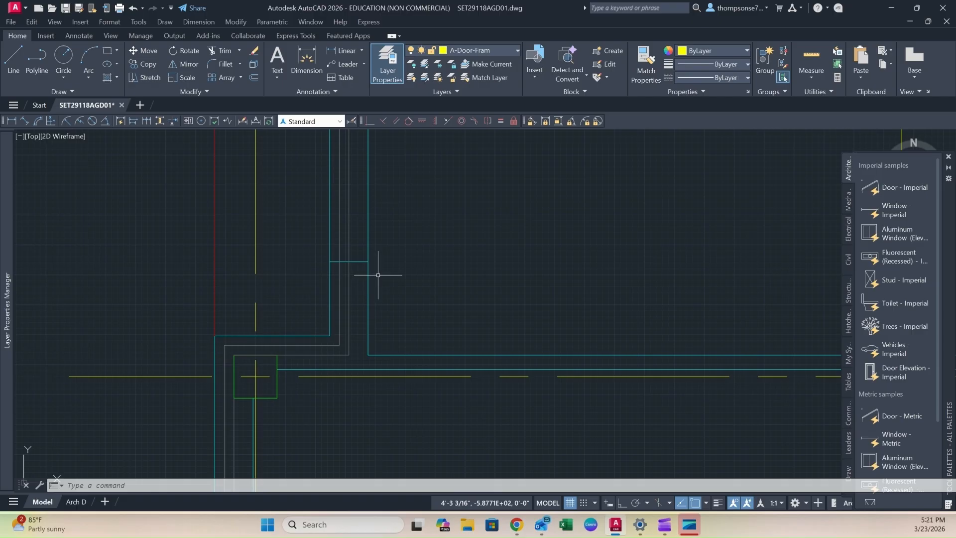
middle_click_drag(378, 299, 368, 309)
scroll(349, 295, "up", 2)
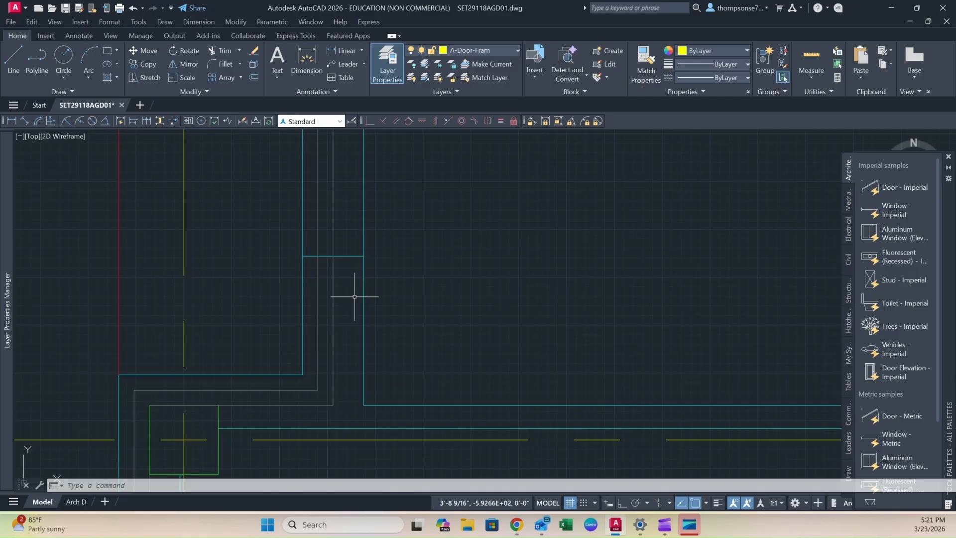
type("o")
key("Return")
type("4")
key("Return")
left_click(350, 256)
left_click(347, 277)
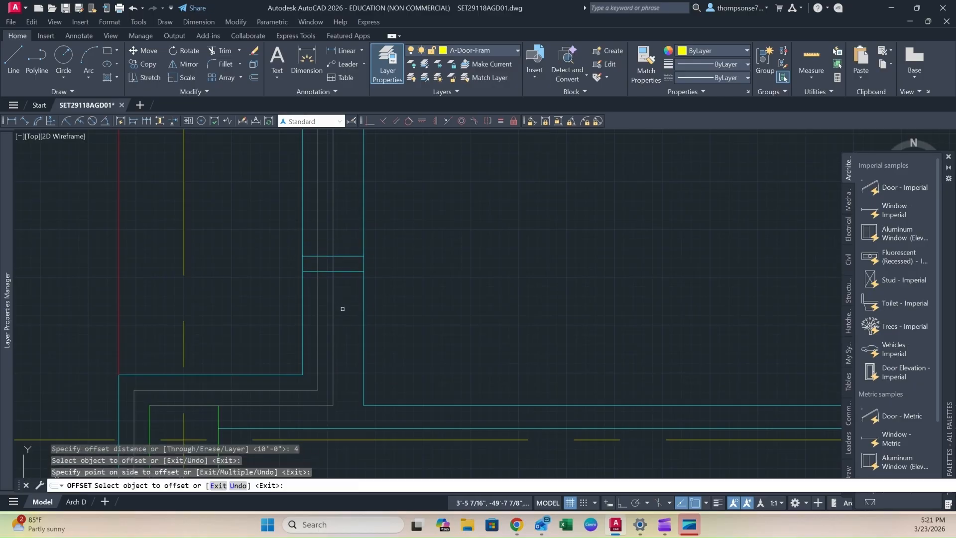
- Trim both grey cavity lines between the opening's two lower horizontal lines, and the outer end of the lower line back to the outer cavity line
key("Escape")
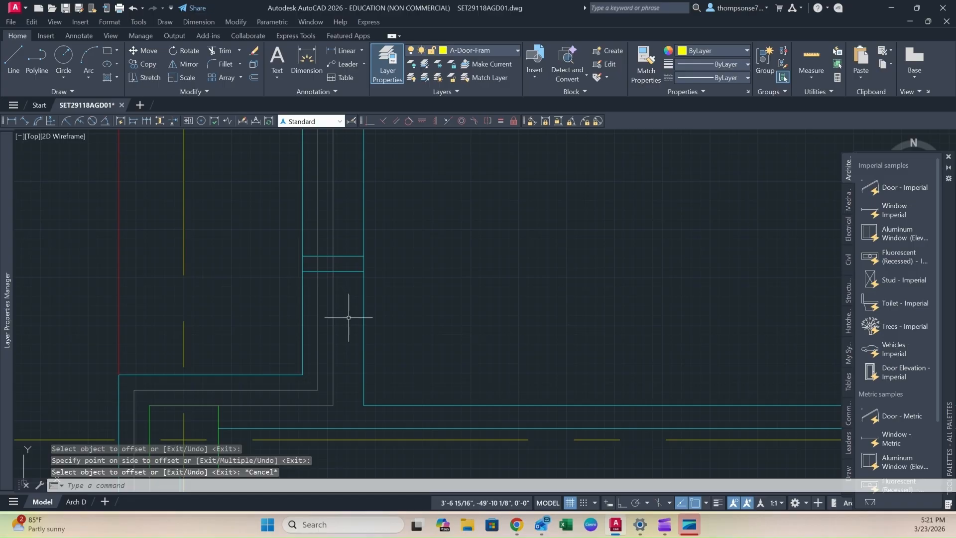
type("tr")
key("Return")
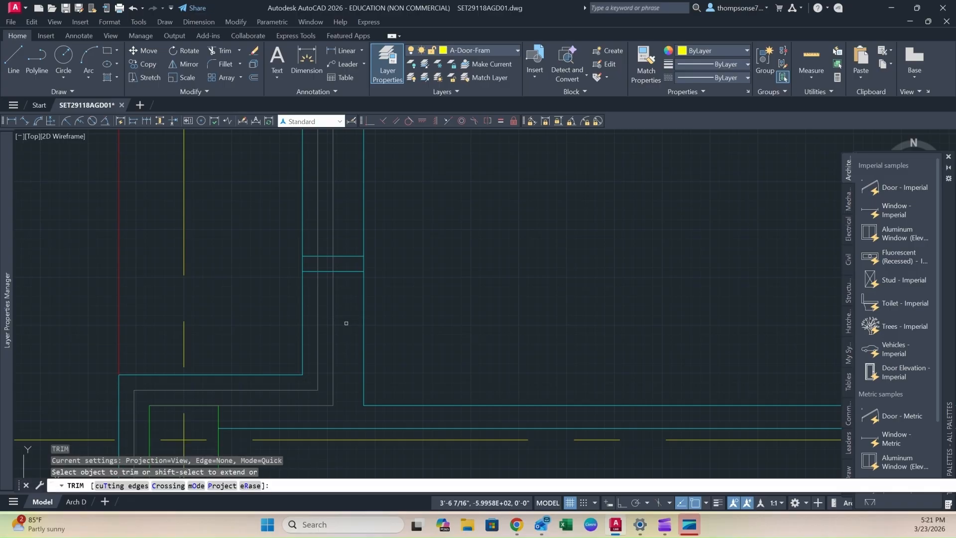
left_click(333, 264)
left_click(319, 265)
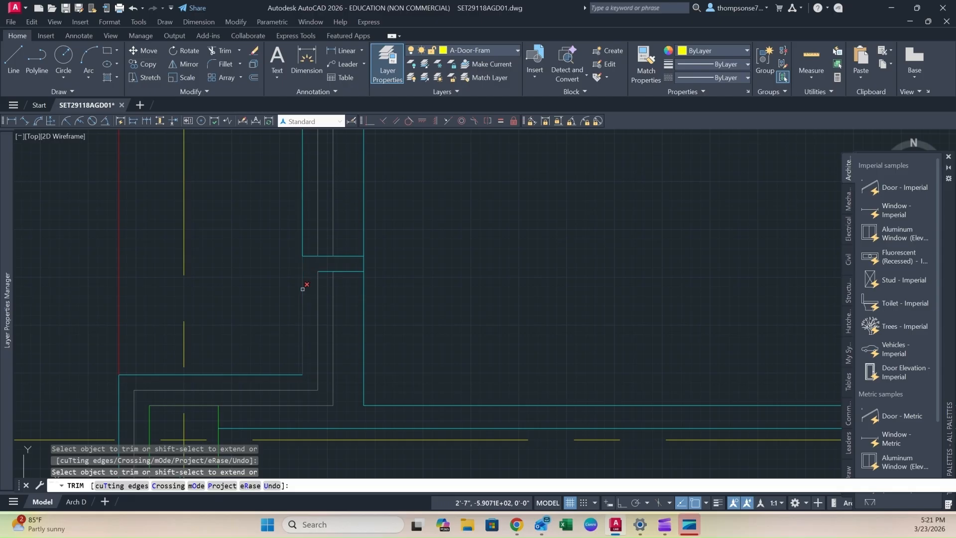
key("Escape")
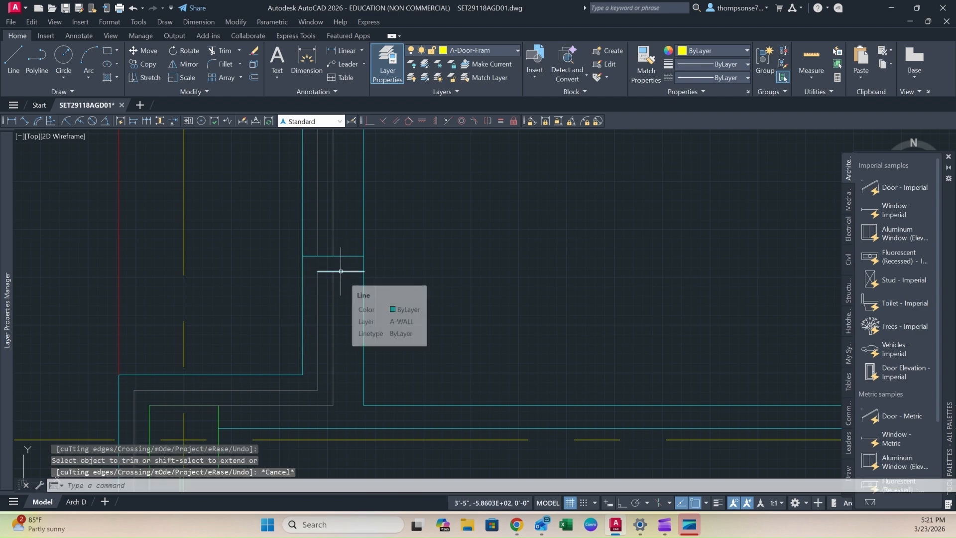
- Match the properties of the grey cavity line onto the offset line below the opening's lower edge
left_click(642, 65)
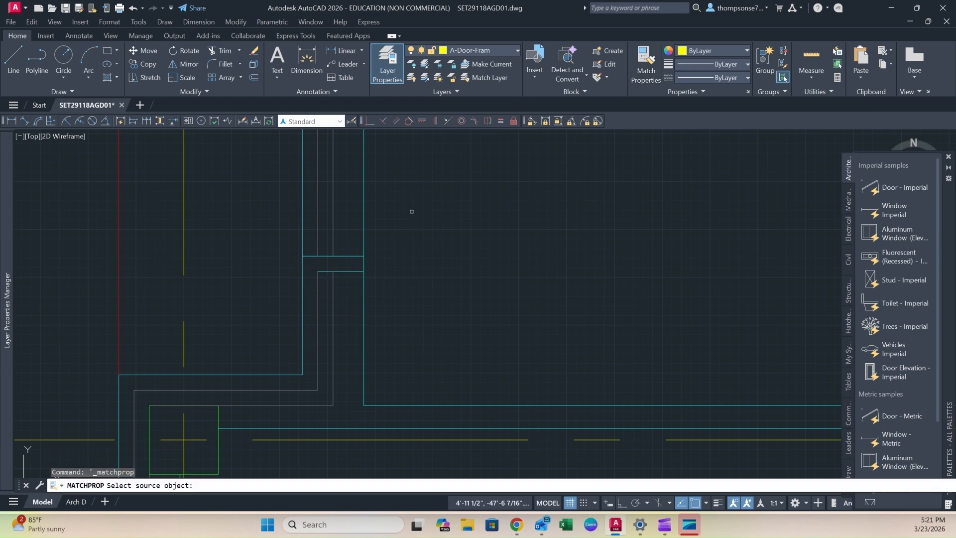
left_click(332, 292)
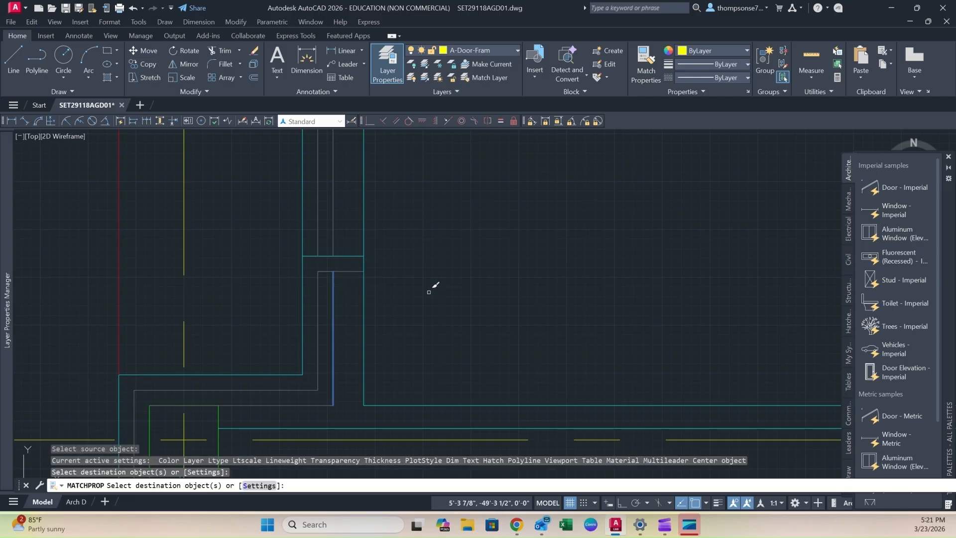
key("Escape")
- Offset the horizontal line at the opening's upper edge 4 inches upward
scroll(438, 252, "down", 5)
scroll(373, 275, "up", 4)
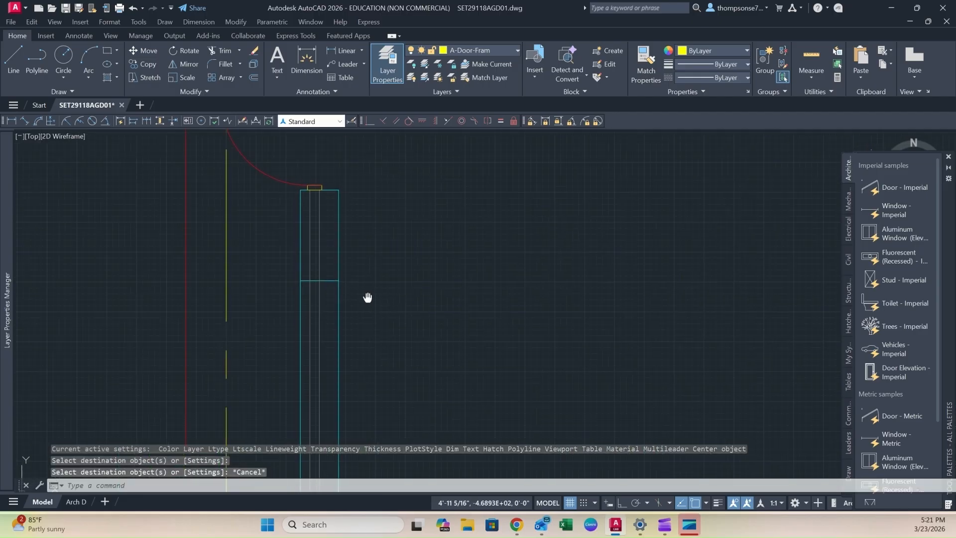
scroll(349, 312, "up", 2)
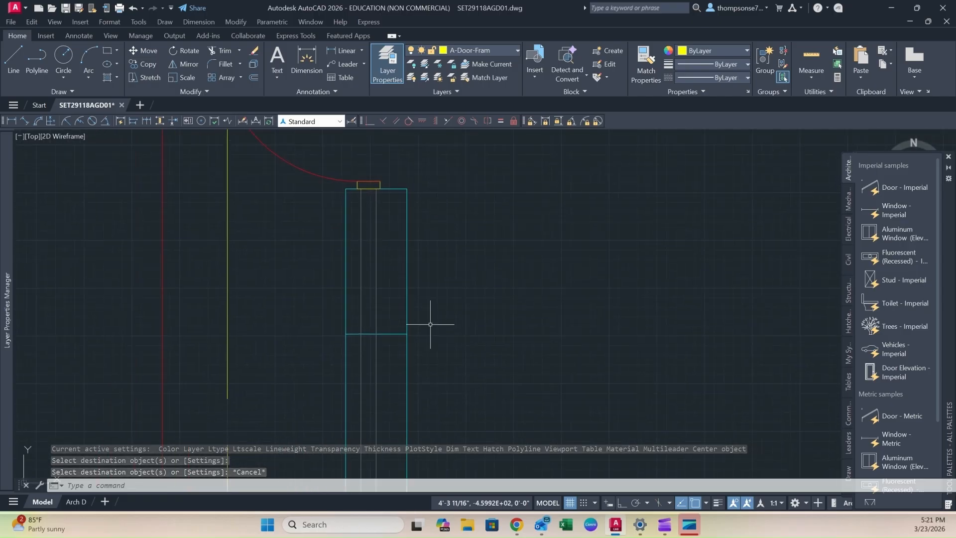
type("o")
key("Return")
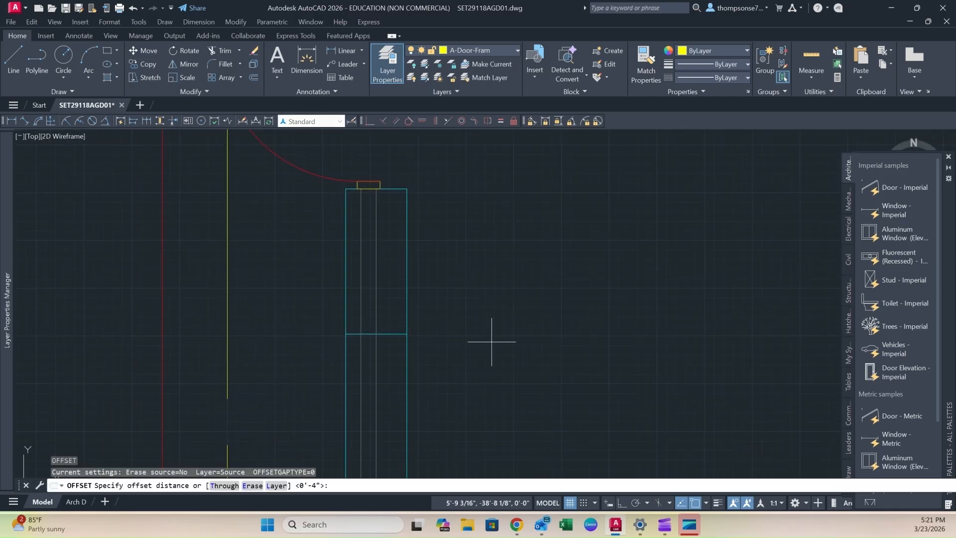
key("Return")
left_click(375, 333)
left_click(391, 286)
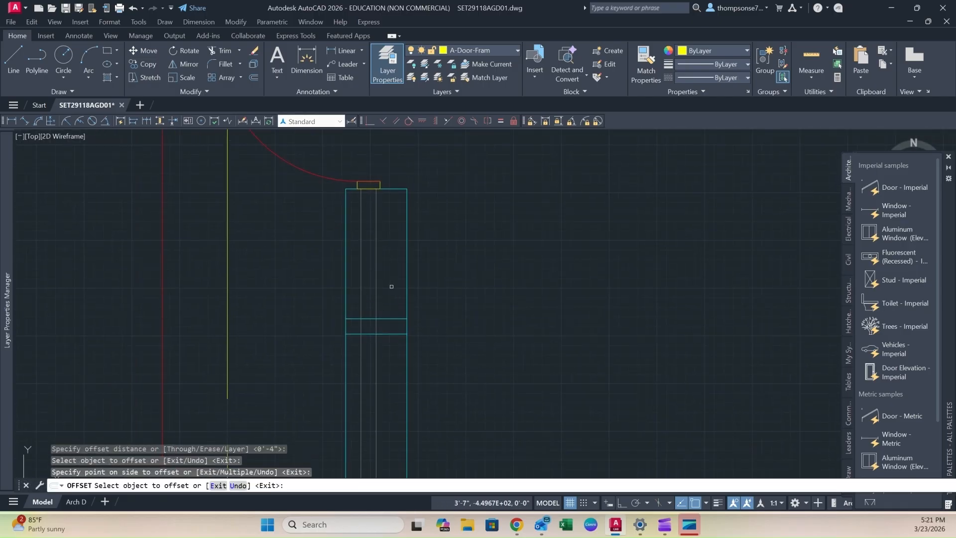
key("Escape")
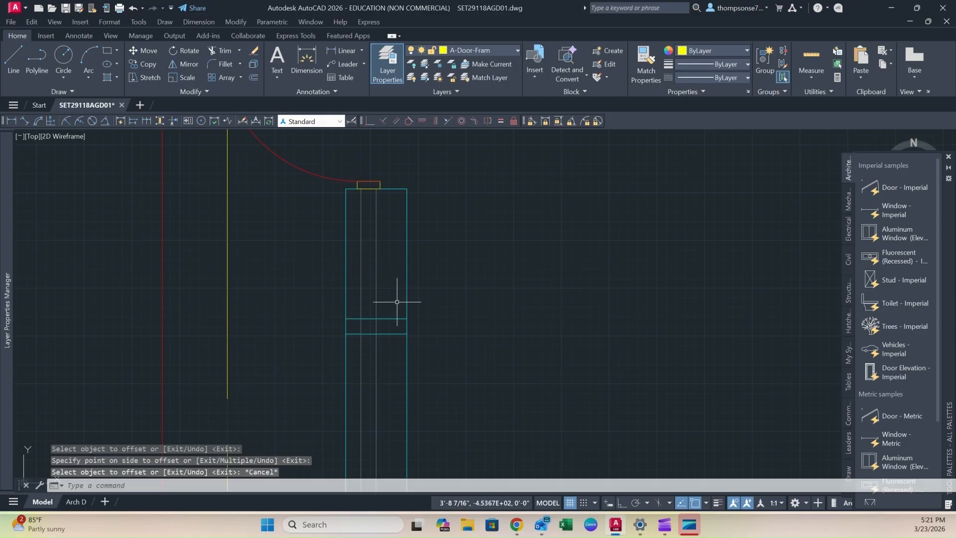
- Match the grey cavity line's properties onto the offset line above the opening's upper edge
left_click(645, 67)
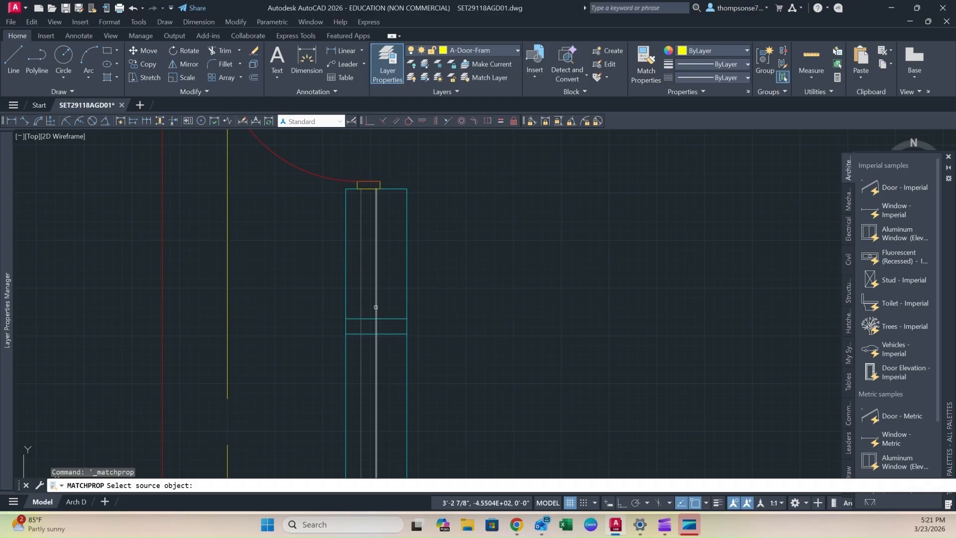
left_click(376, 308)
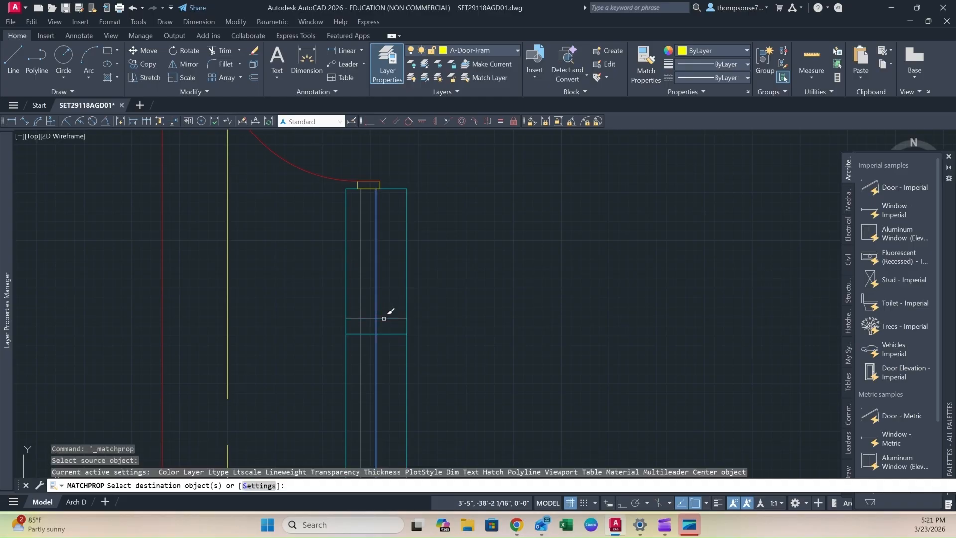
key("Escape")
- Trim the cavity lines between the two upper horizontal lines and the upper line's outer end back to the outer cavity line
type("tr")
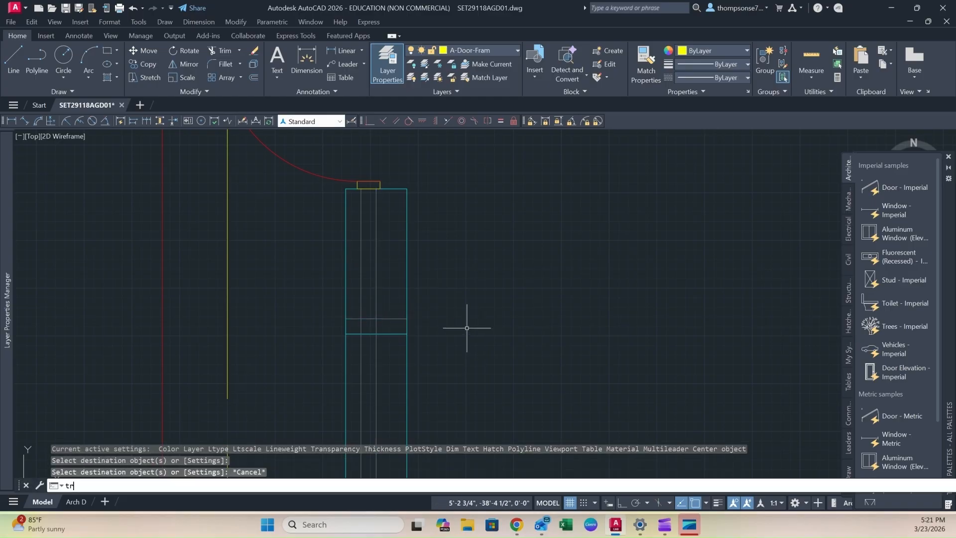
key("Return")
left_click(377, 325)
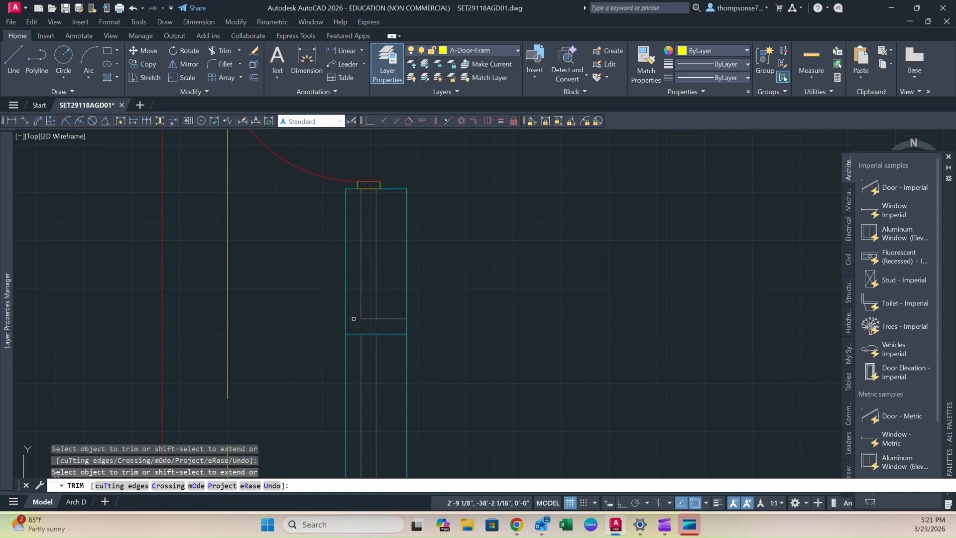
key("Escape")
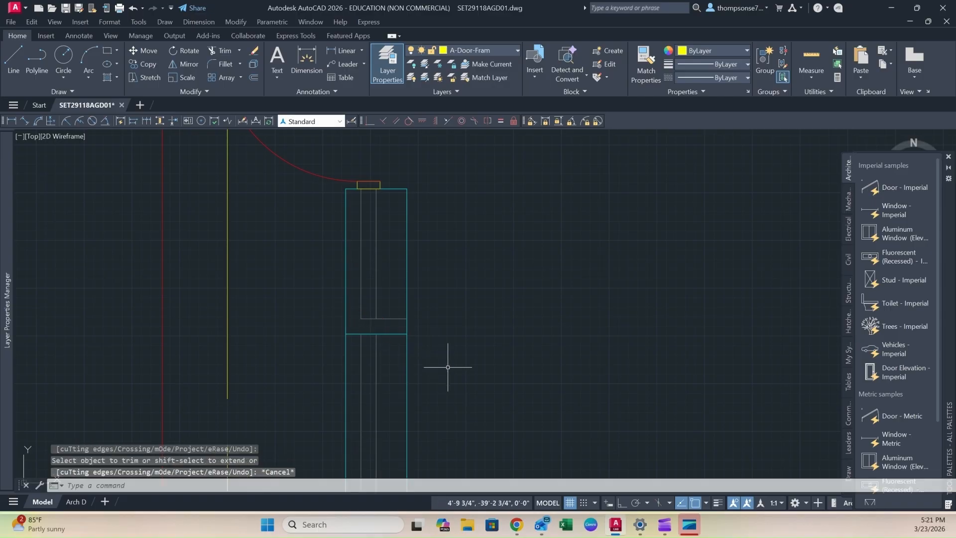
- Trim all four vertical wall and cavity lines crossing the opening between its upper and lower edge lines
scroll(445, 361, "down", 2)
mouse_move(458, 382)
middle_mouse_down()
mouse_move(471, 261)
mouse_move(472, 284)
mouse_move(435, 281)
middle_mouse_up()
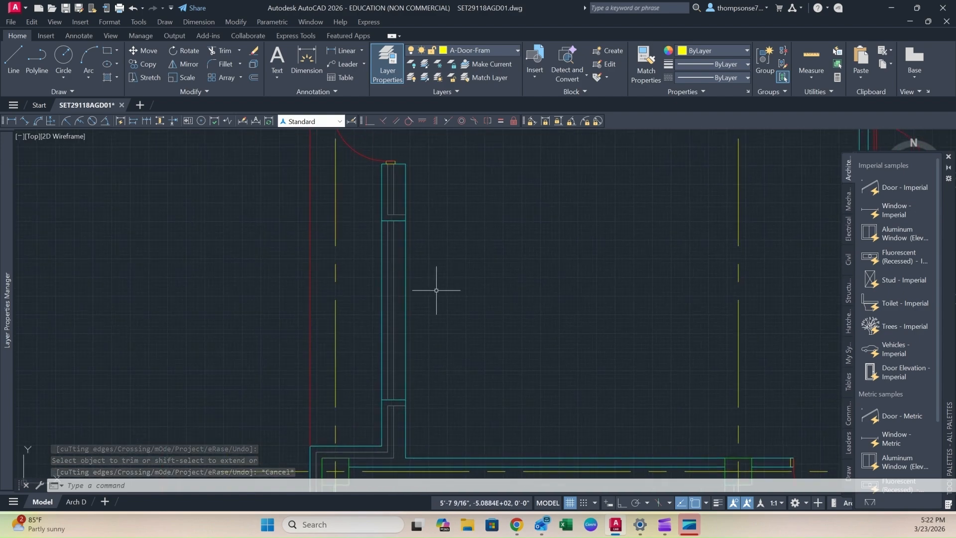
key("space")
left_click(448, 297)
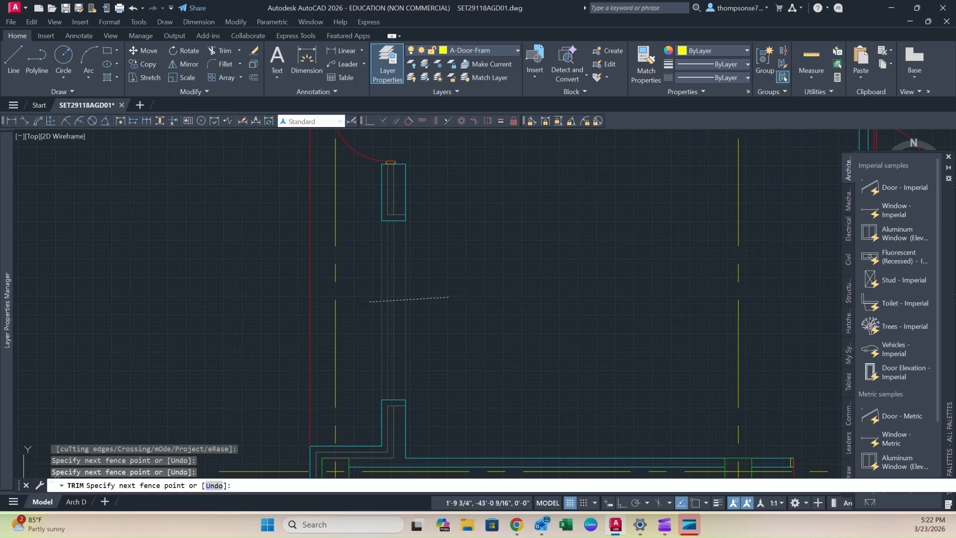
key("space")
key("Escape")
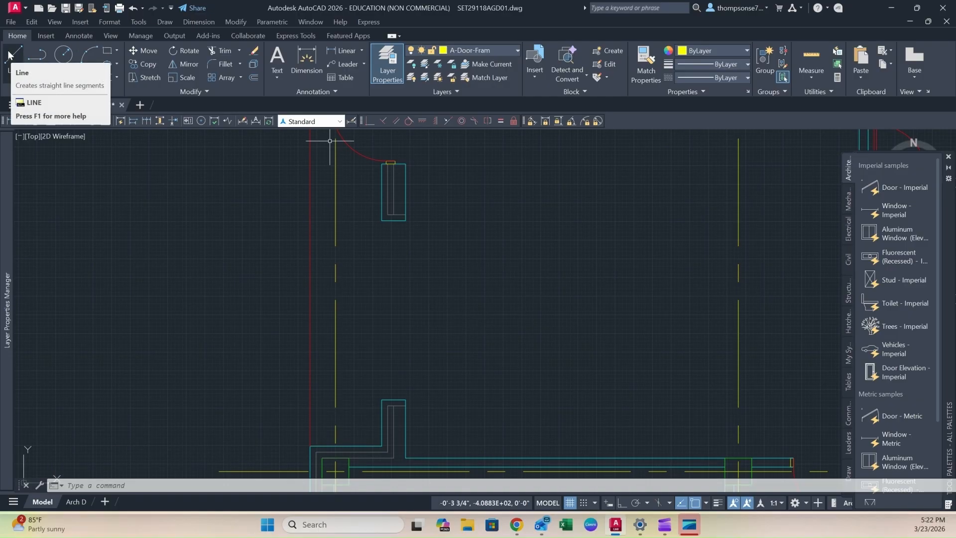
- Make A-DOOR the current layer and draw a vertical line across the opening between the wall's interior corners
left_click(487, 52)
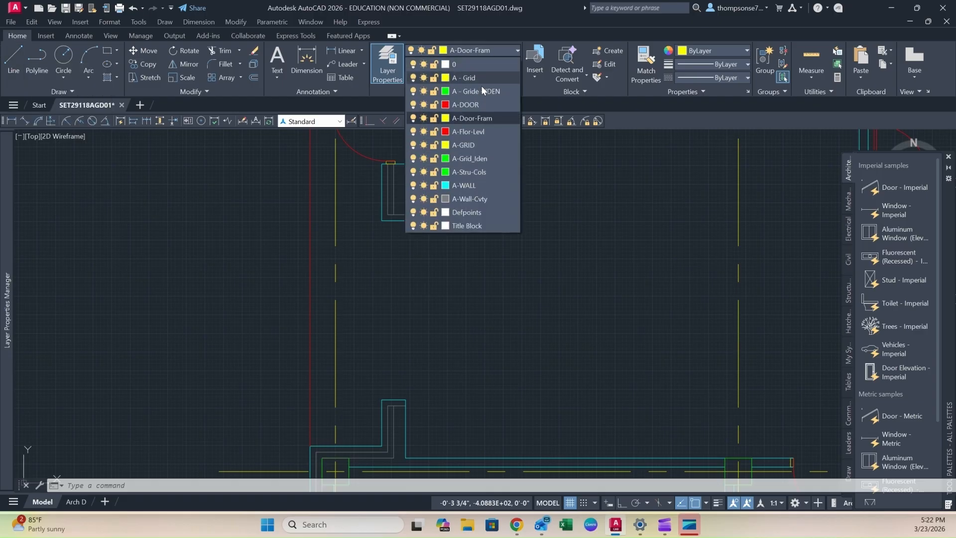
left_click(465, 104)
left_click(14, 60)
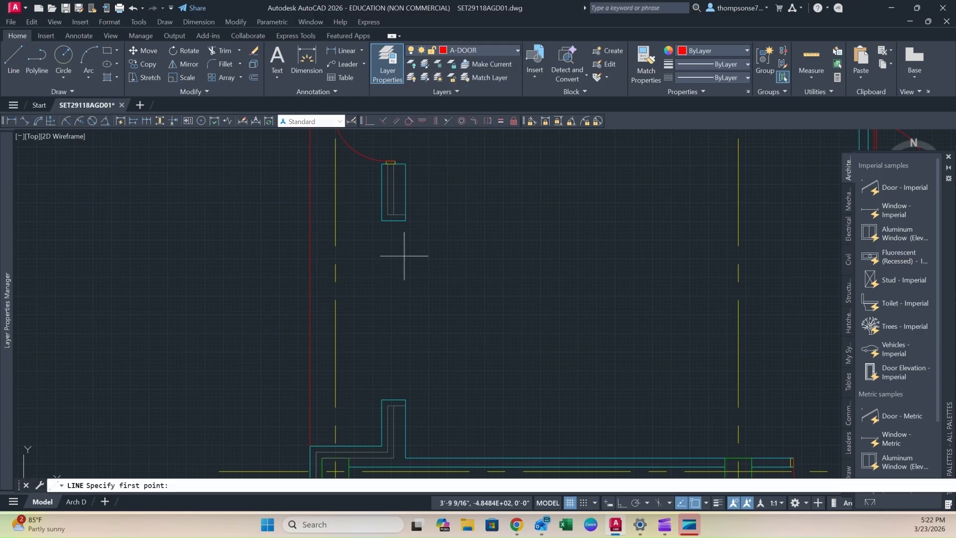
left_click(406, 220)
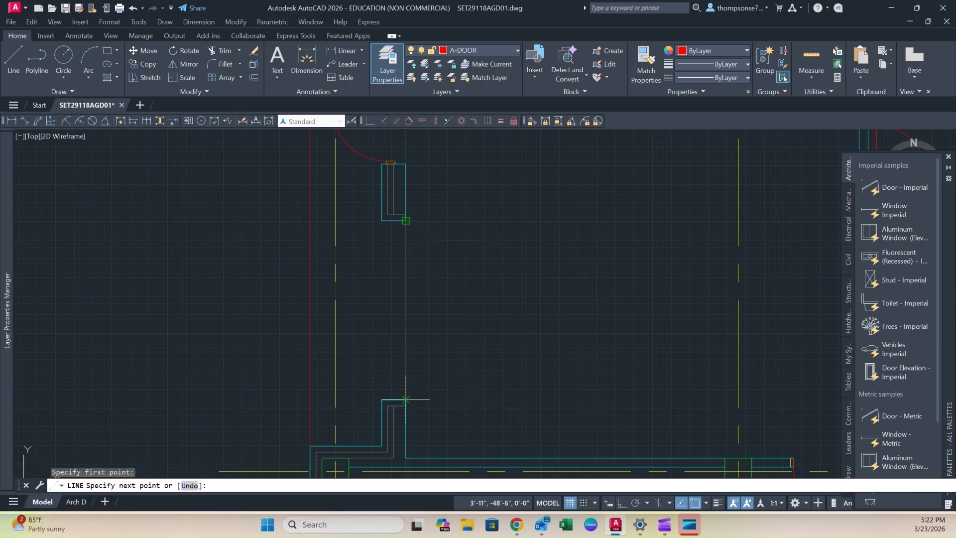
left_click(406, 400)
key("Escape")
key("Escape")
key("Escape")
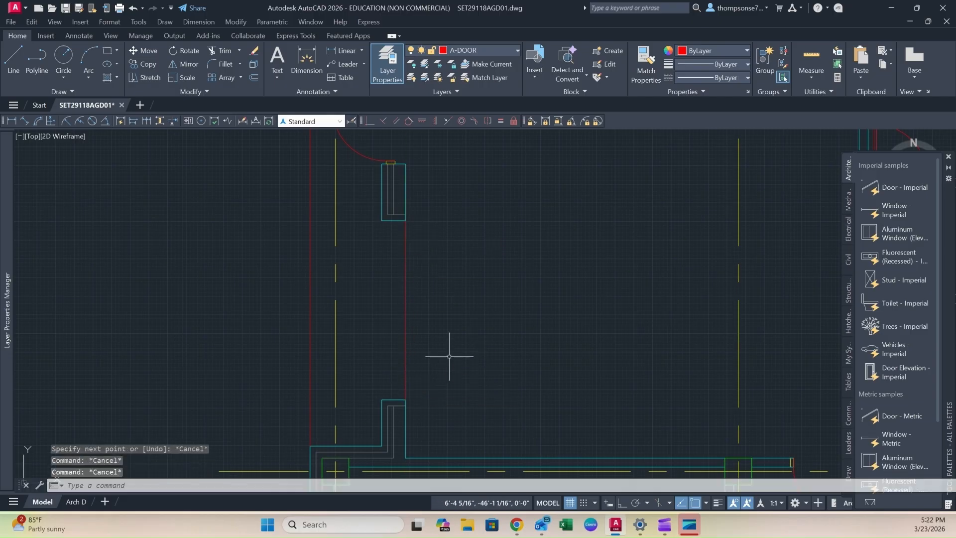
- Offset the vertical door line 2 inches toward the interior
type("o")
key("Return")
type("2")
key("Return")
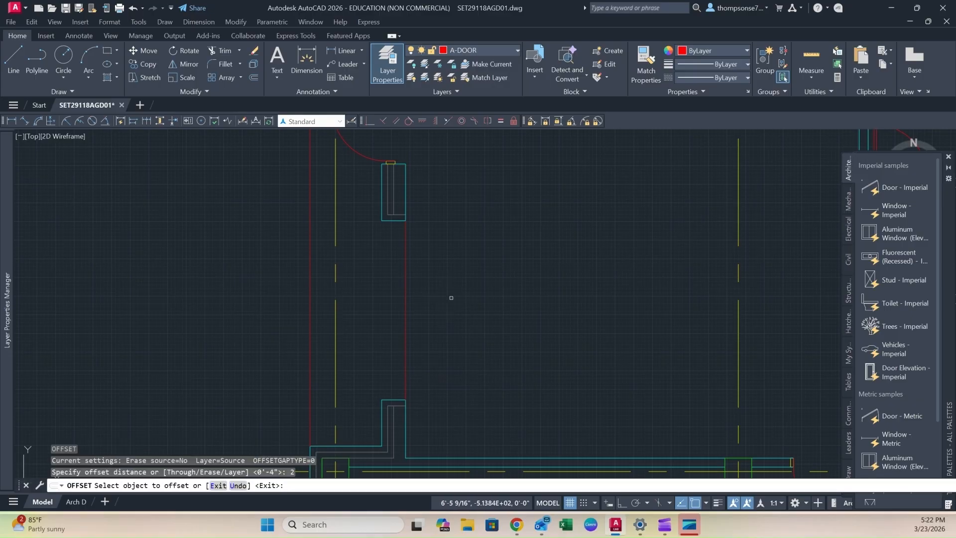
left_click(407, 276)
left_click(471, 273)
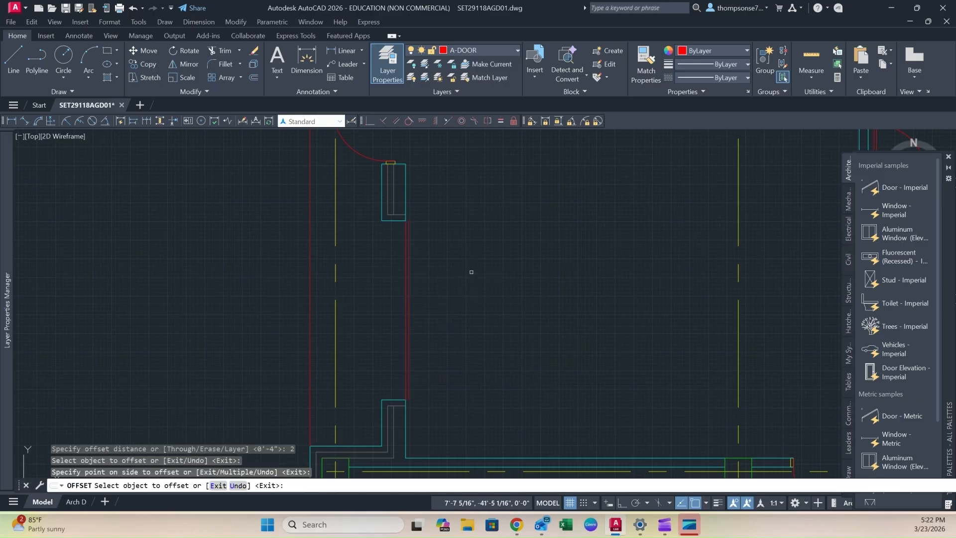
key("Escape")
- Close the upper and lower ends of the two parallel door lines with short horizontal lines
scroll(436, 222, "up", 5)
type("l")
key("Return")
left_click(312, 206)
left_click(300, 207)
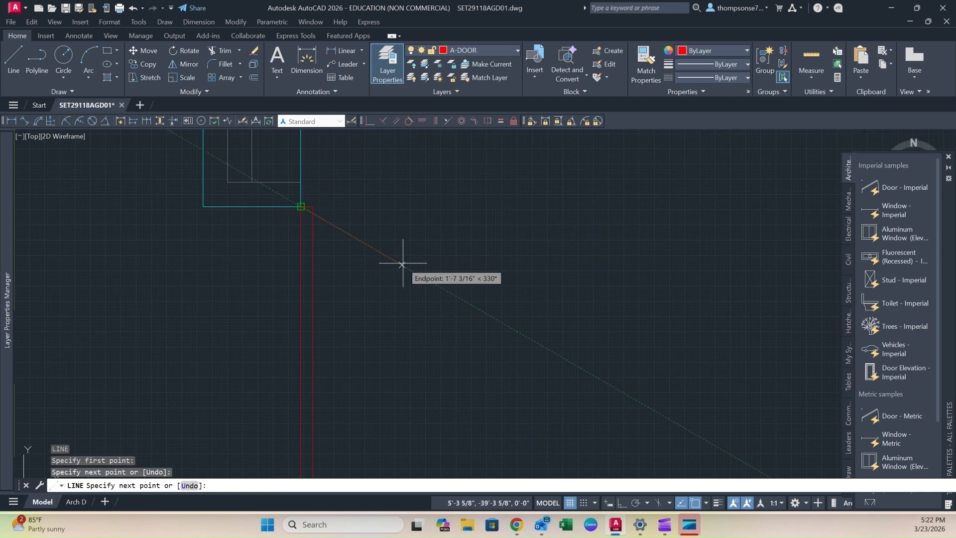
key("Return")
key("Return")
scroll(407, 309, "down", 5)
scroll(401, 387, "up", 5)
left_click(351, 447)
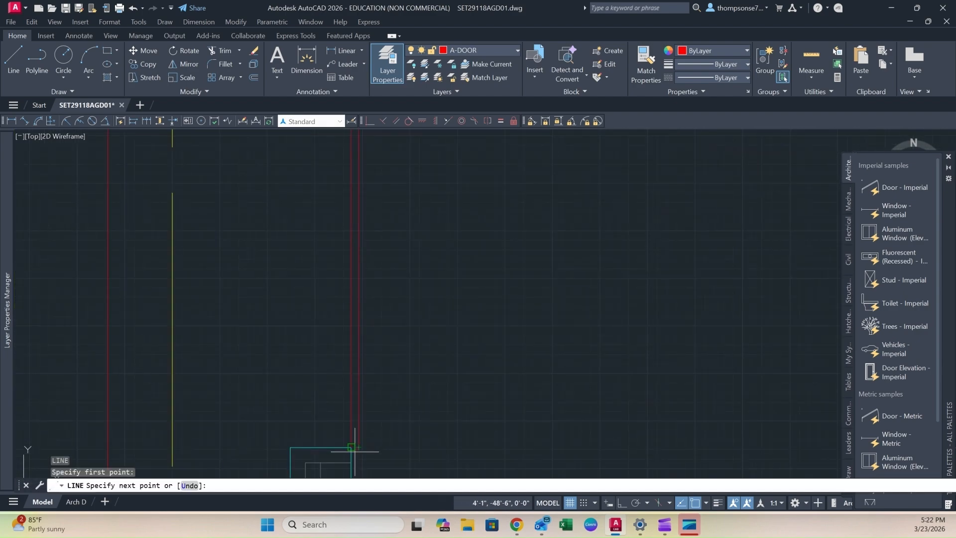
key("Escape")
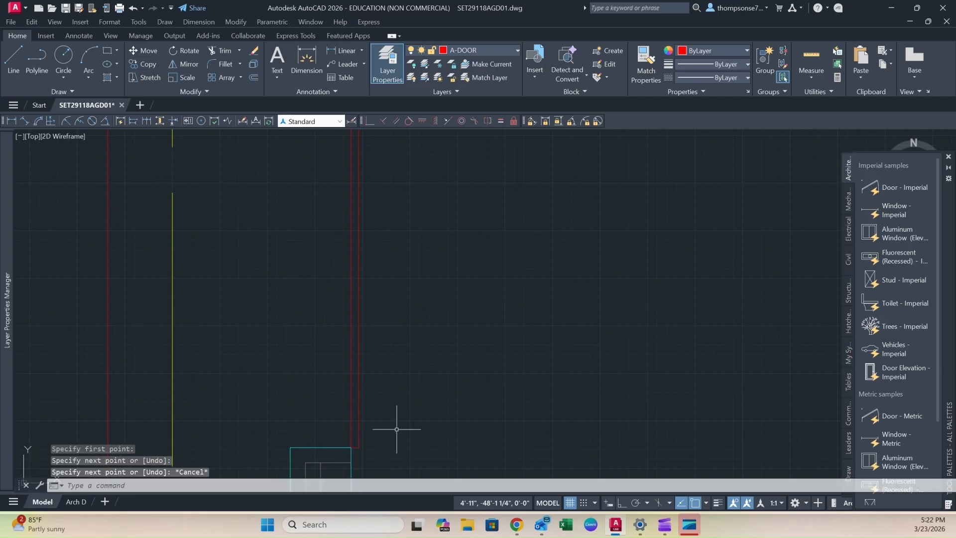
- Create a new layer named A-Door-Abov with the colour red
scroll(494, 379, "down", 4)
middle_click_drag(492, 366, 456, 370)
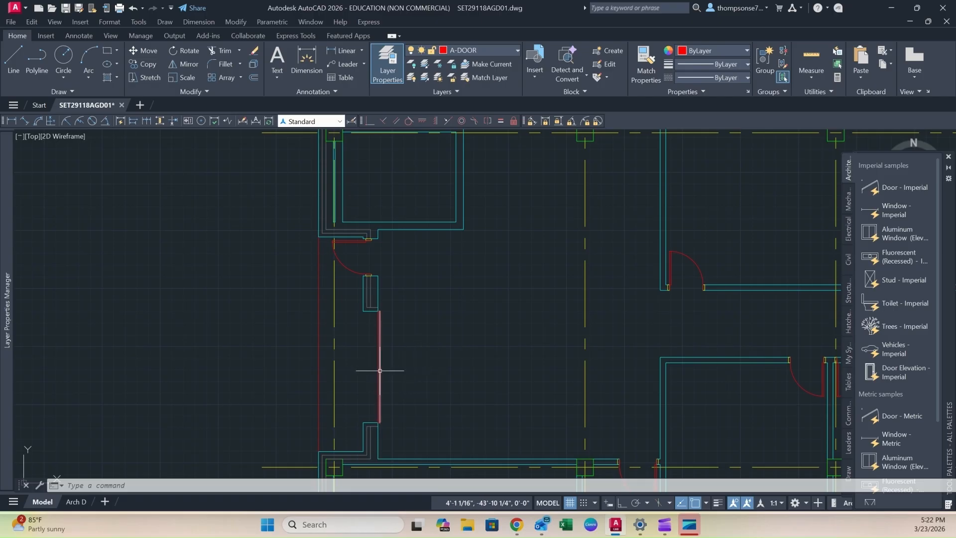
scroll(405, 382, "up", 3)
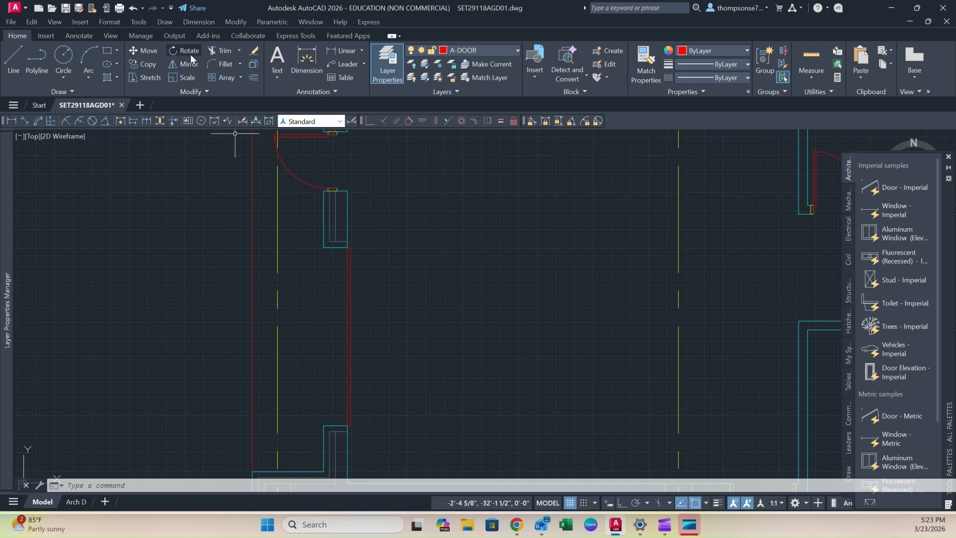
mouse_move(7, 194)
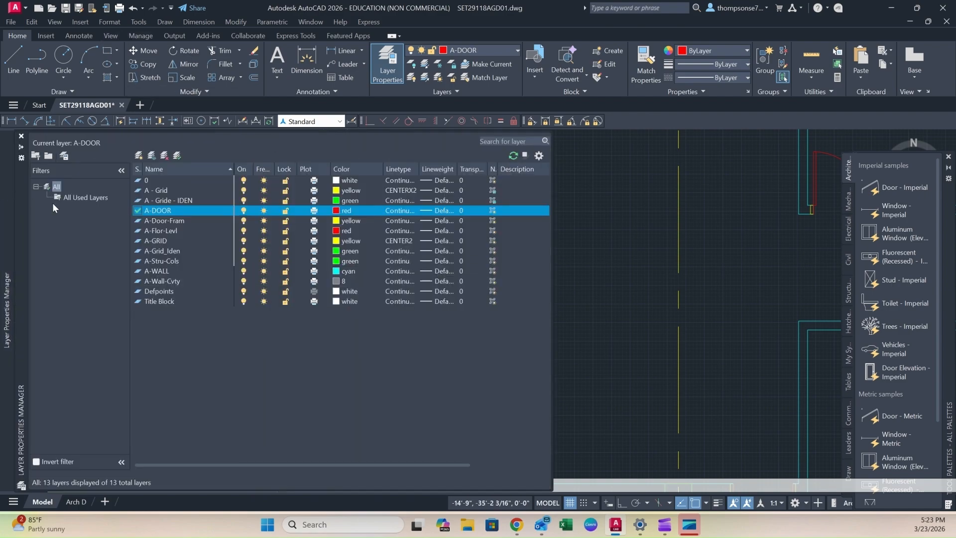
left_click(138, 156)
type("A-Door-Abov")
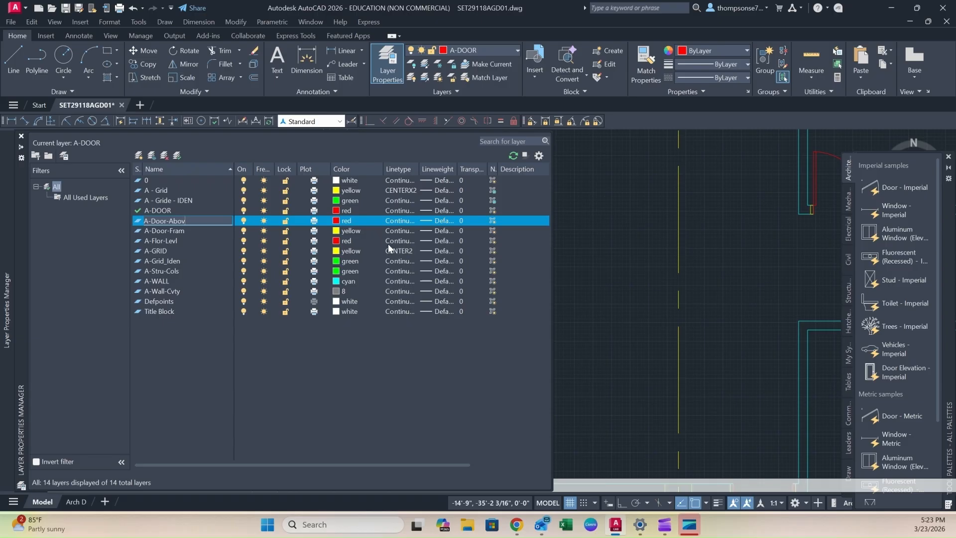
left_click(335, 221)
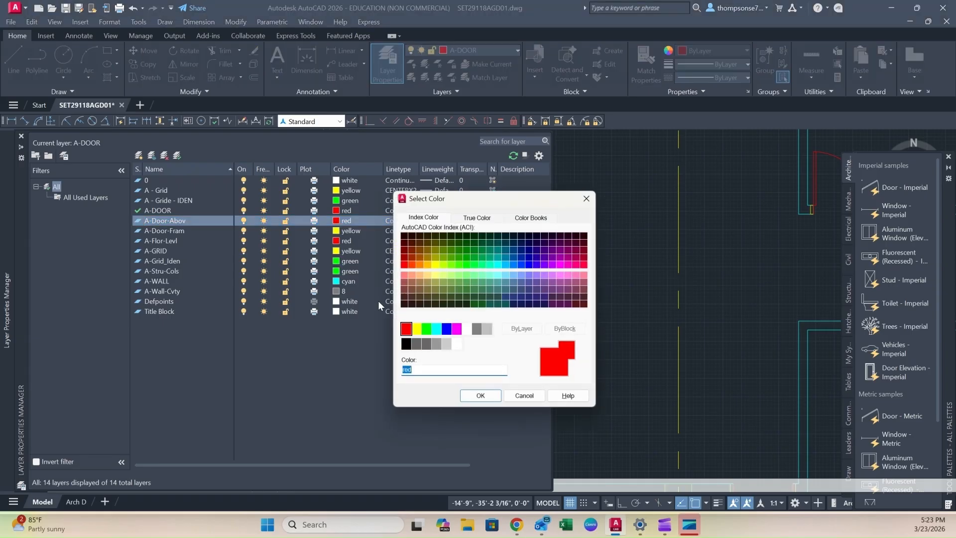
left_click(524, 395)
- Load a hidden-style dashed linetype, assign it to the A-Door-Abov layer, and make that layer current
left_click(399, 220)
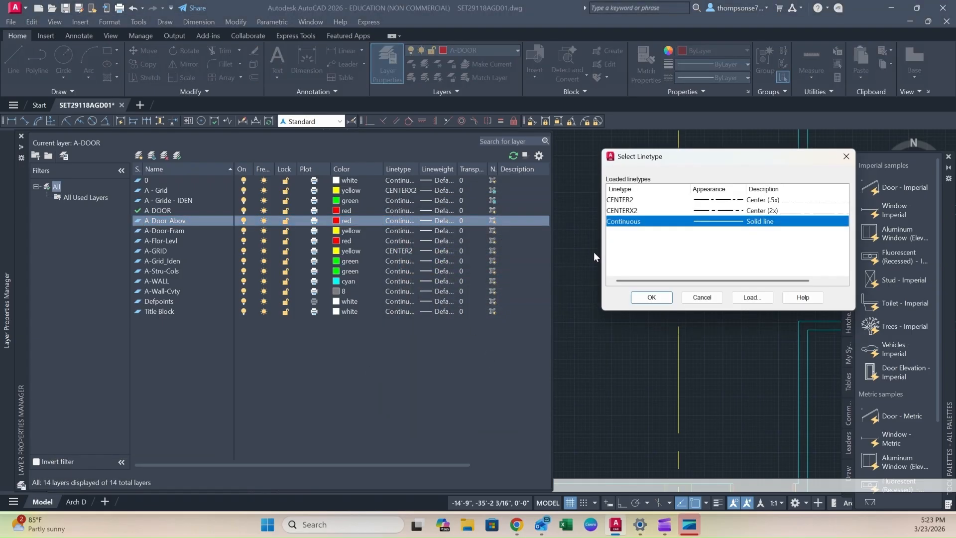
left_click(750, 298)
scroll(727, 411, "down", 3)
scroll(727, 410, "down", 8)
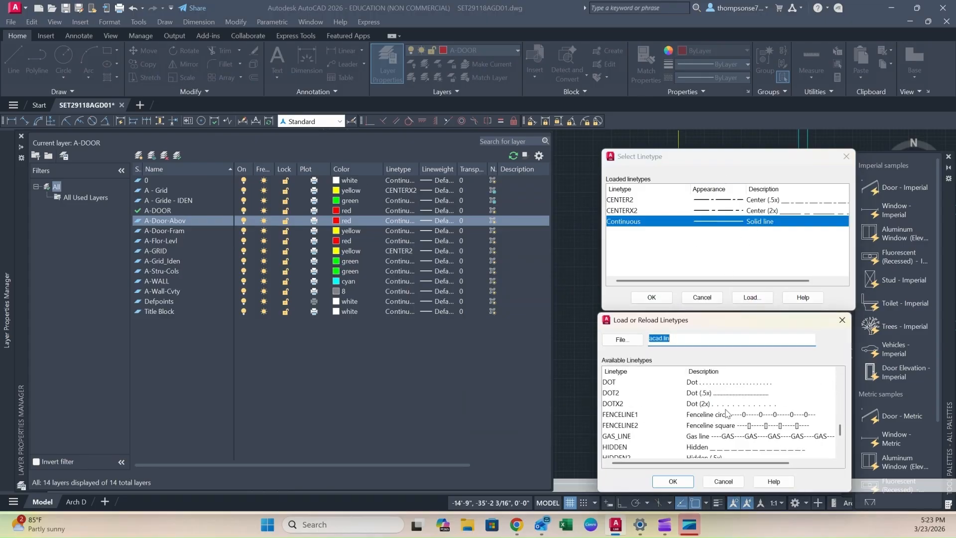
left_click(710, 426)
left_click(673, 481)
left_click(692, 233)
left_click(651, 297)
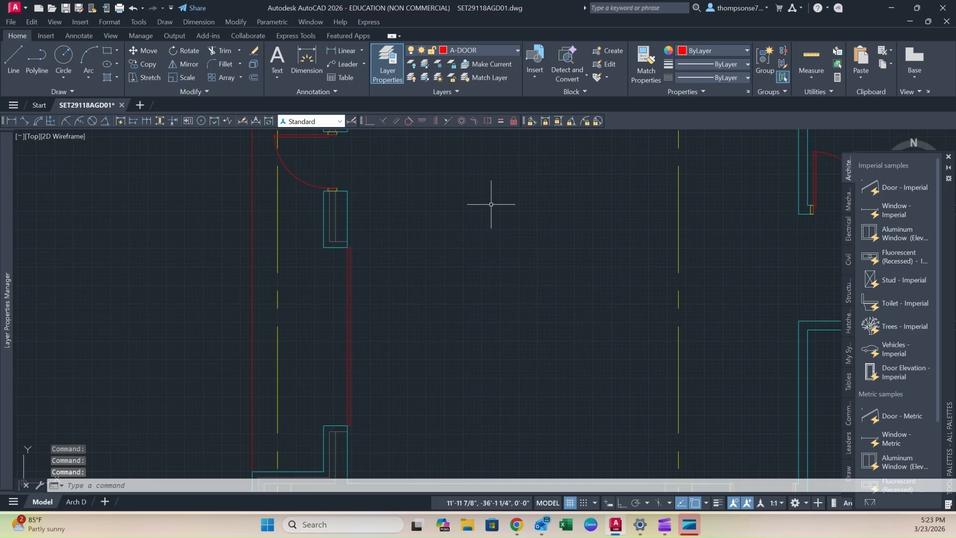
left_click(492, 50)
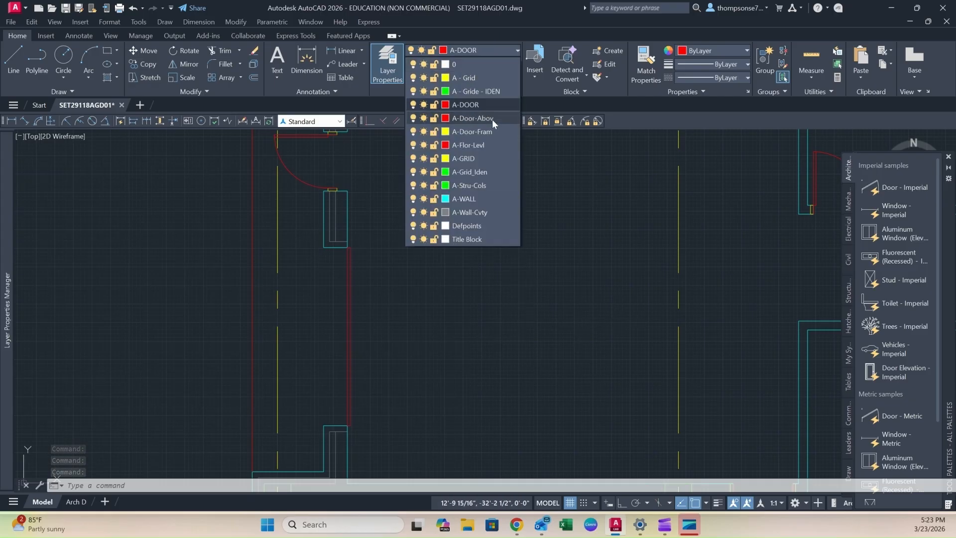
left_click(491, 119)
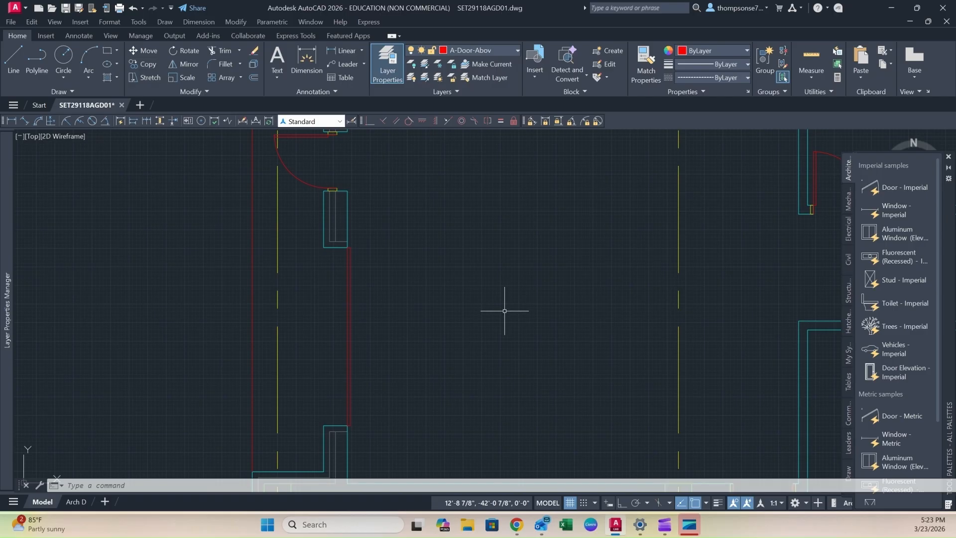
- Offset the inner vertical line of the 10' opening's door panel 9' toward the interior
scroll(424, 294, "down", 3)
scroll(299, 229, "up", 5)
scroll(293, 223, "up", 2)
scroll(409, 257, "down", 2)
middle_click_drag(408, 257, 356, 187)
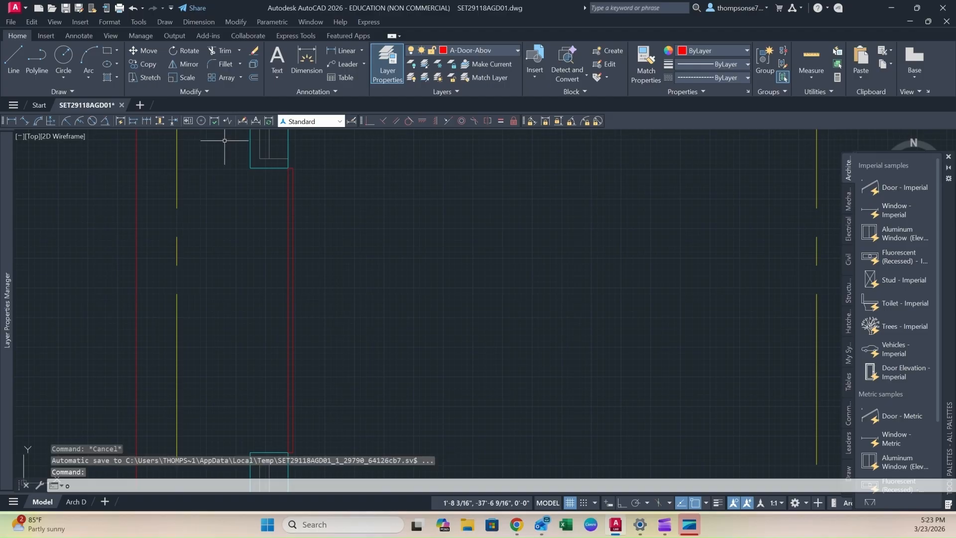
type("o")
key("Return")
type("9")
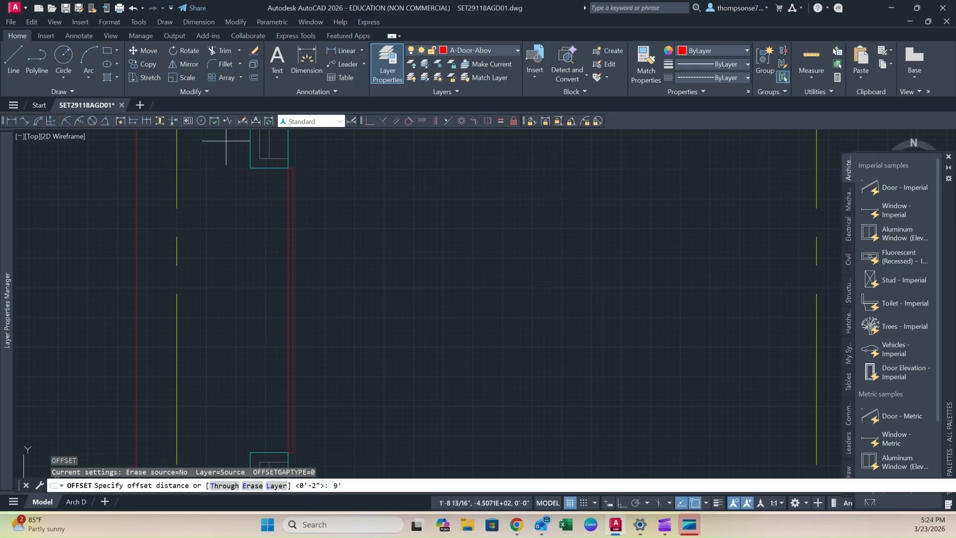
type("'")
key("Return")
left_click(291, 227)
left_click(502, 203)
scroll(502, 204, "down", 3)
key("Escape")
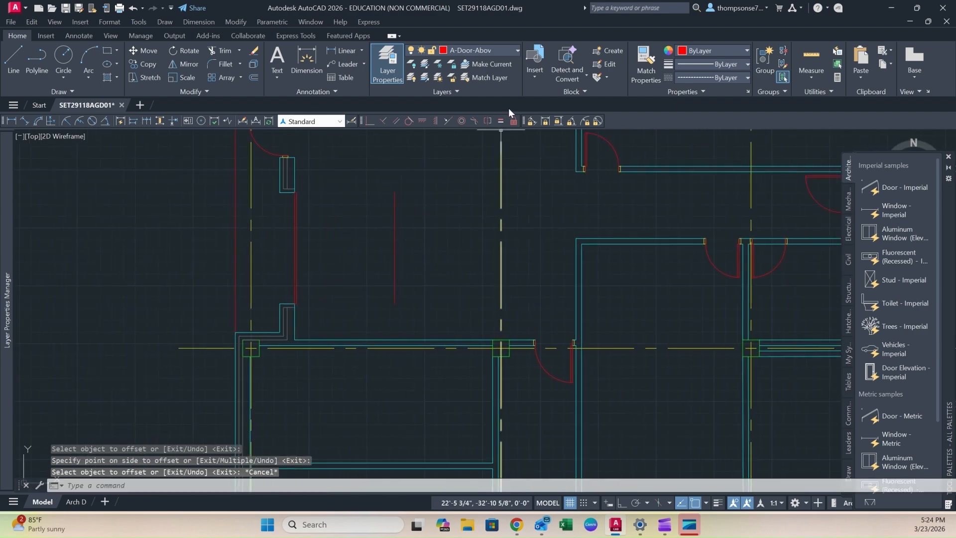
- Move the offset vertical line to the A-Door-Abov layer
left_click(397, 221)
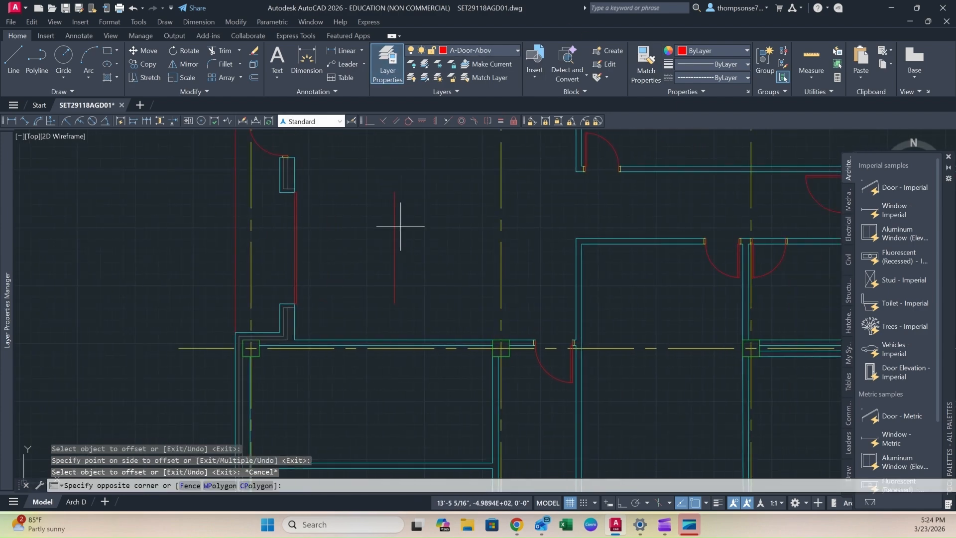
left_click(390, 213)
left_click(471, 50)
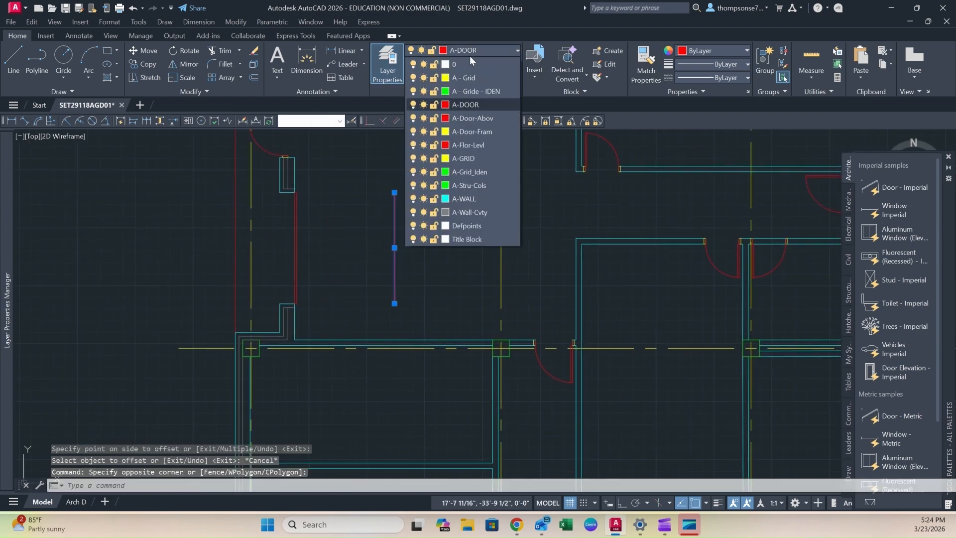
left_click(468, 116)
key("Escape")
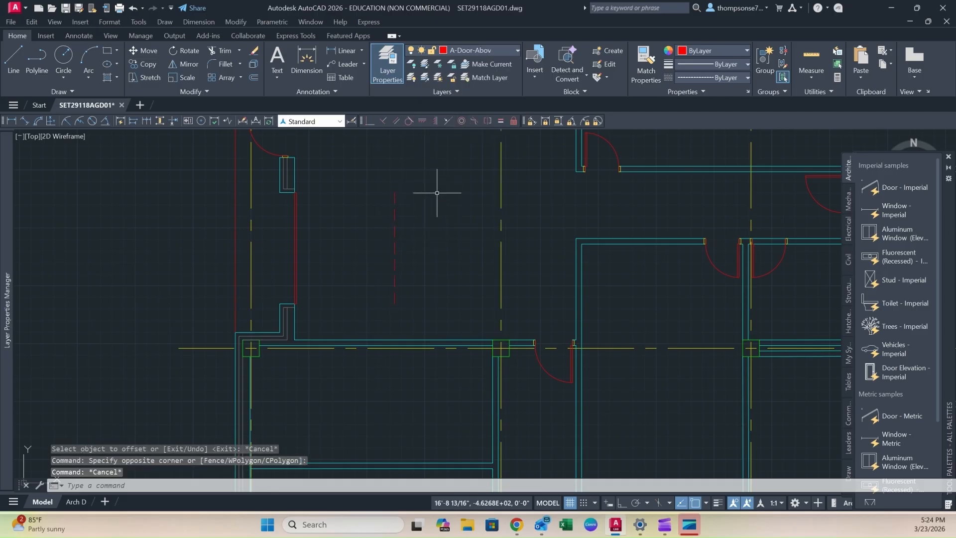
- Draw horizontal lines connecting the upper and lower ends of the dashed vertical line back to the door panel
left_click(14, 57)
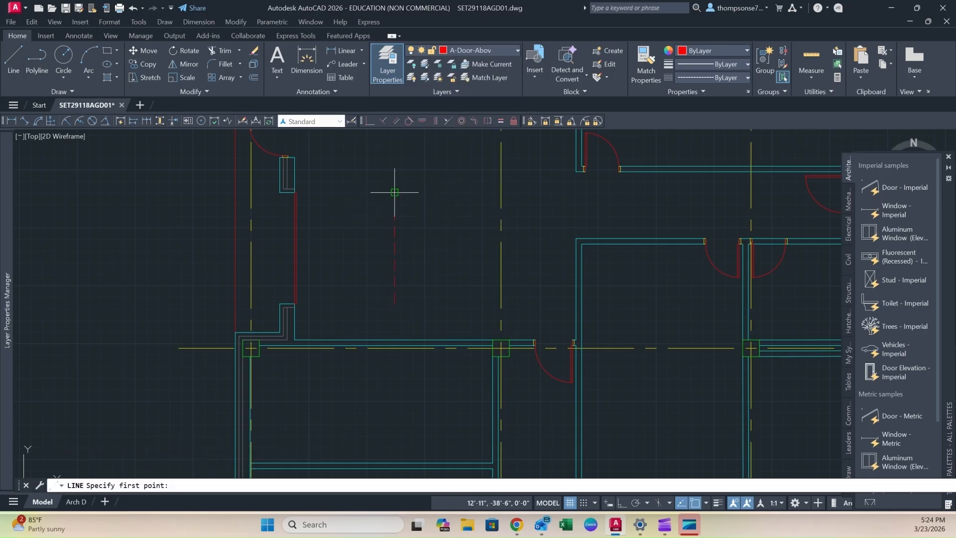
left_click(395, 192)
scroll(304, 197, "up", 5)
left_click(256, 159)
scroll(378, 269, "down", 3)
key("Return")
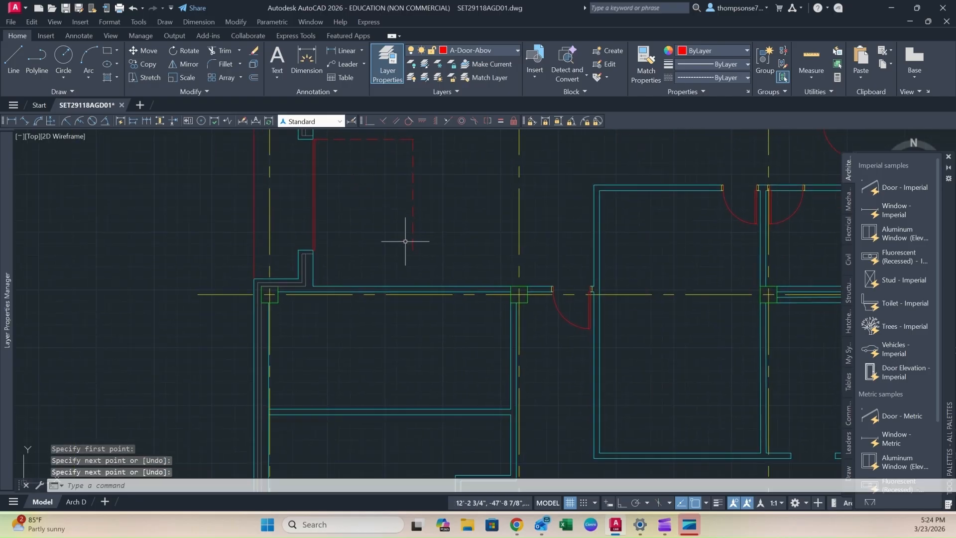
key("Return")
left_click(315, 251)
scroll(323, 257, "up", 5)
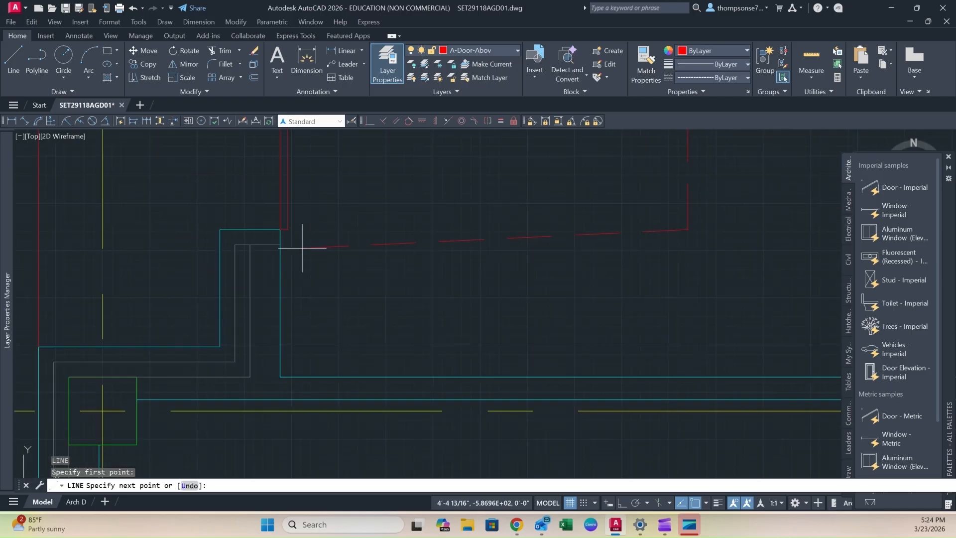
key("Escape")
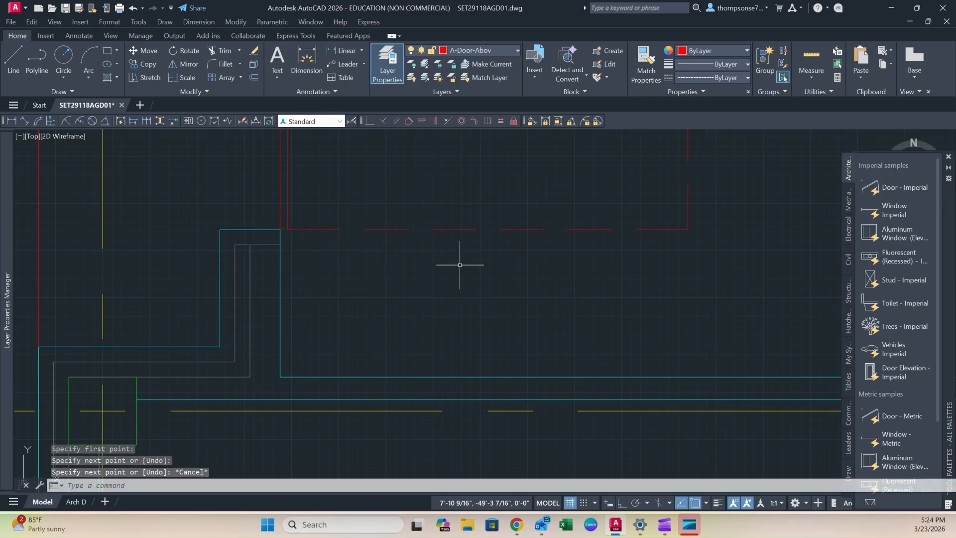
- Examine the overhead door outline and the rest of the floor plan for remaining doors and openings
scroll(516, 278, "down", 5)
middle_click_drag(520, 289, 509, 308)
scroll(545, 302, "down", 2)
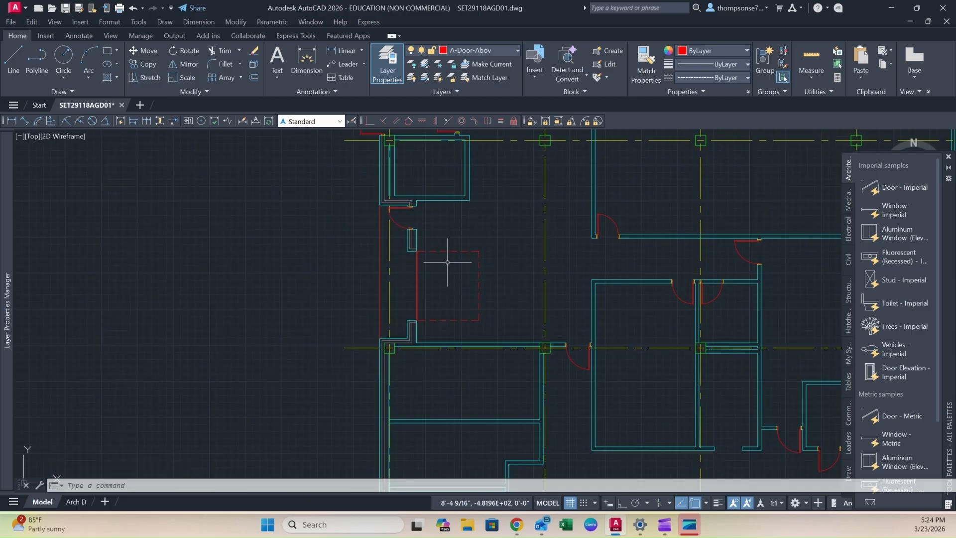
scroll(483, 284, "down", 2)
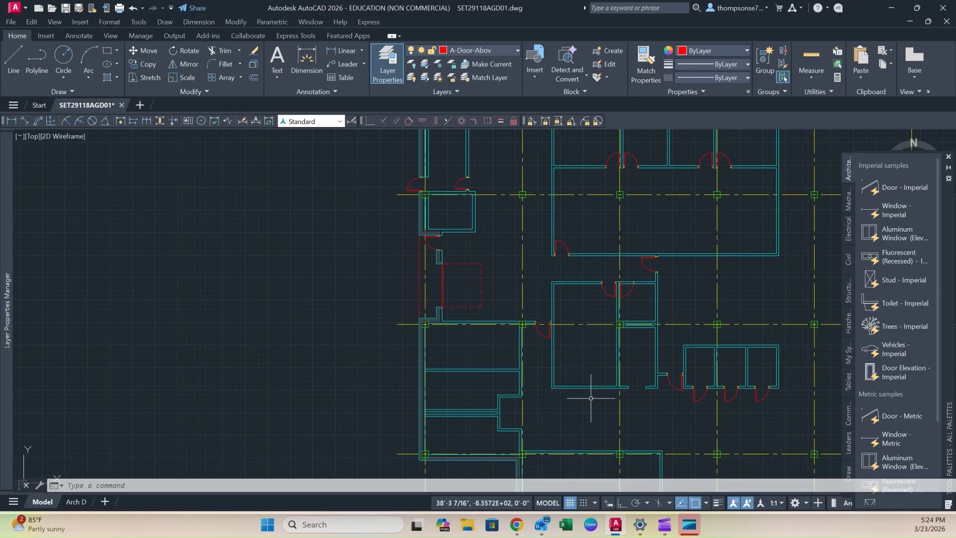
middle_click_drag(579, 412, 504, 338)
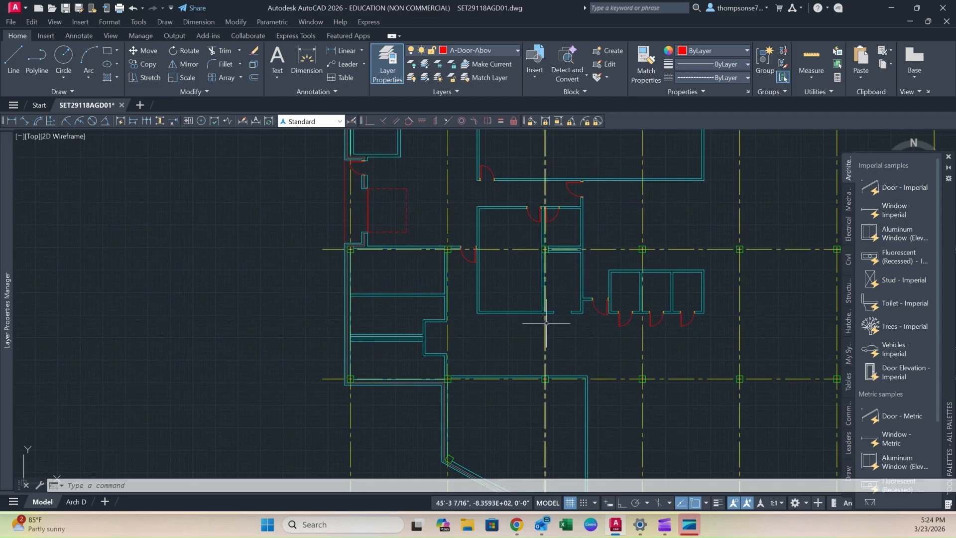
mouse_move(538, 331)
middle_mouse_down()
mouse_move(531, 292)
mouse_move(501, 288)
middle_mouse_up()
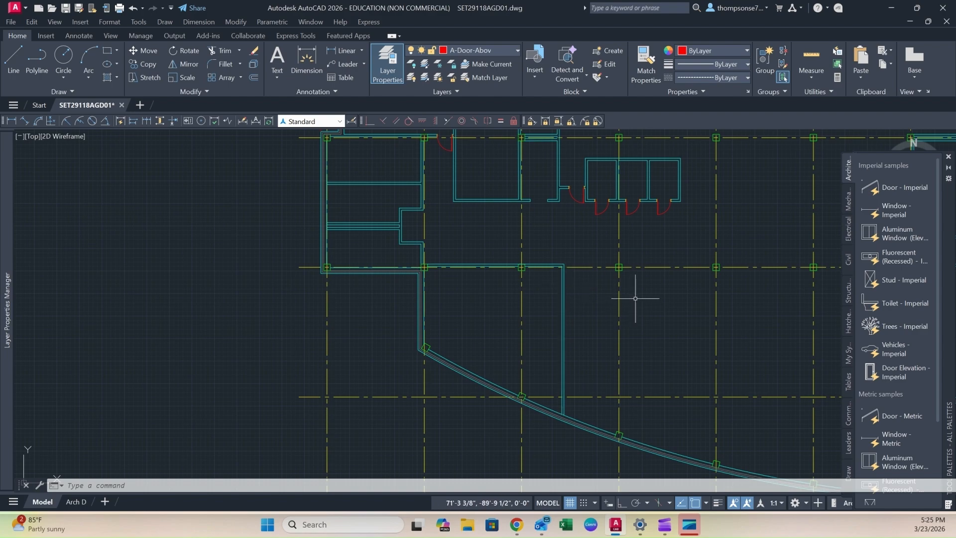
scroll(635, 298, "down", 5)
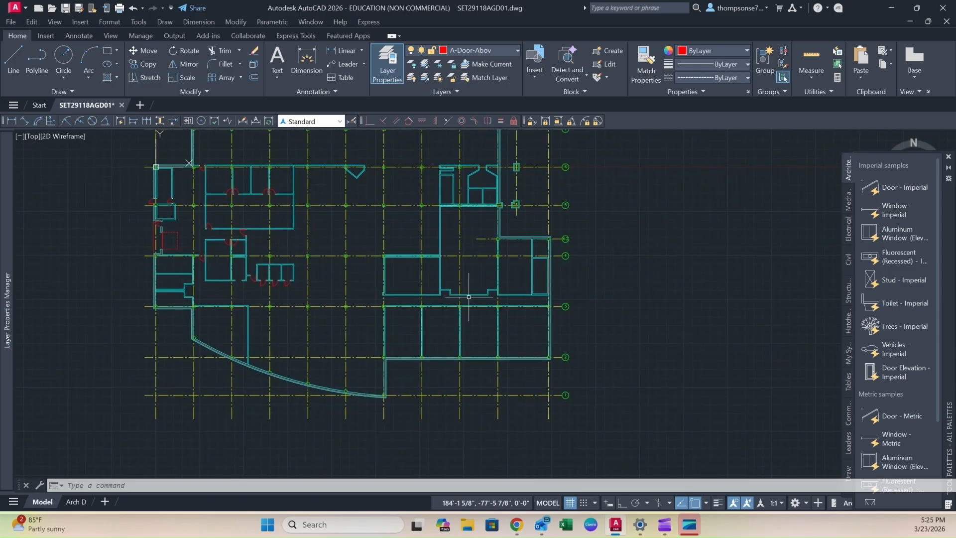
scroll(503, 264, "up", 4)
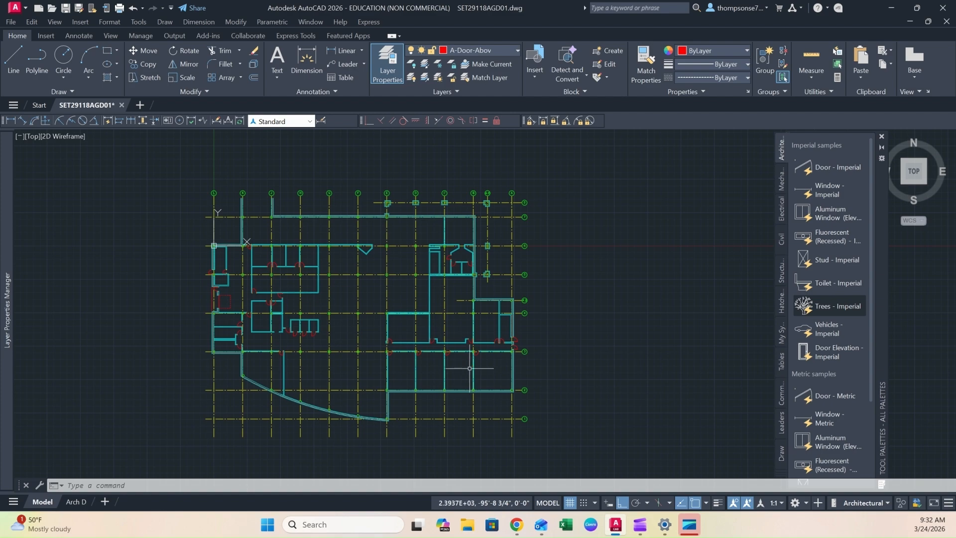
scroll(469, 369, "up", 2)
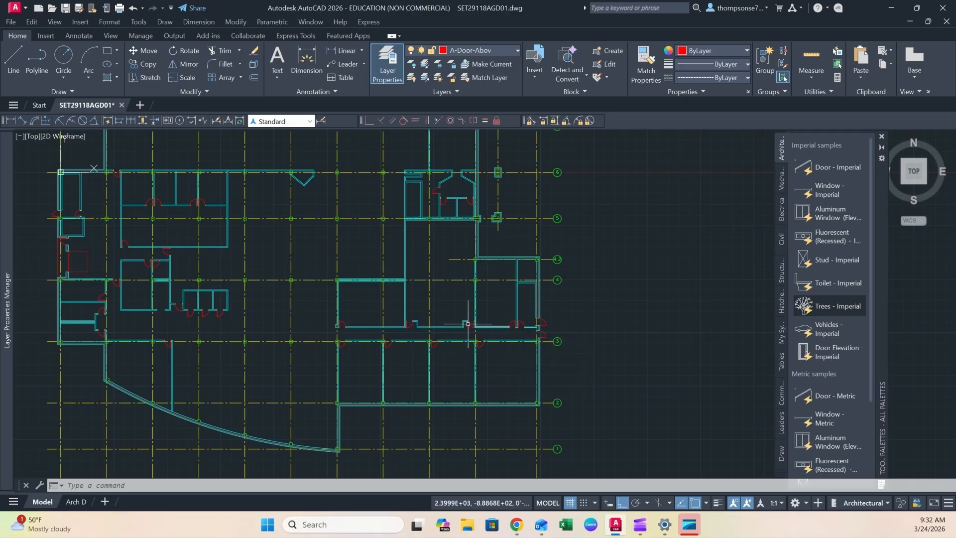
scroll(407, 178, "up", 5)
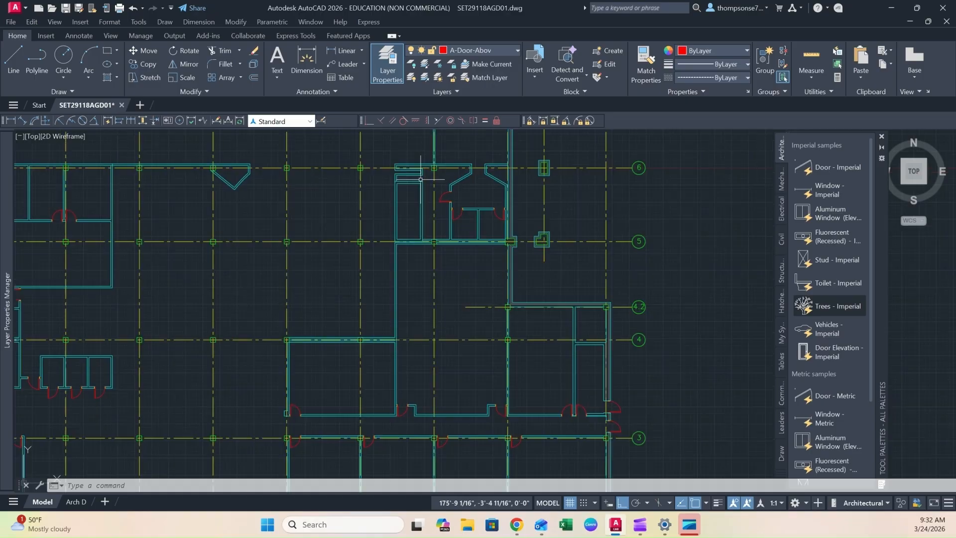
- Draw a horizontal line about 39' long from the middle of the narrow wall pocket below grid line 6 toward the angled wall, stopping short of it
middle_click_drag(359, 171, 511, 266)
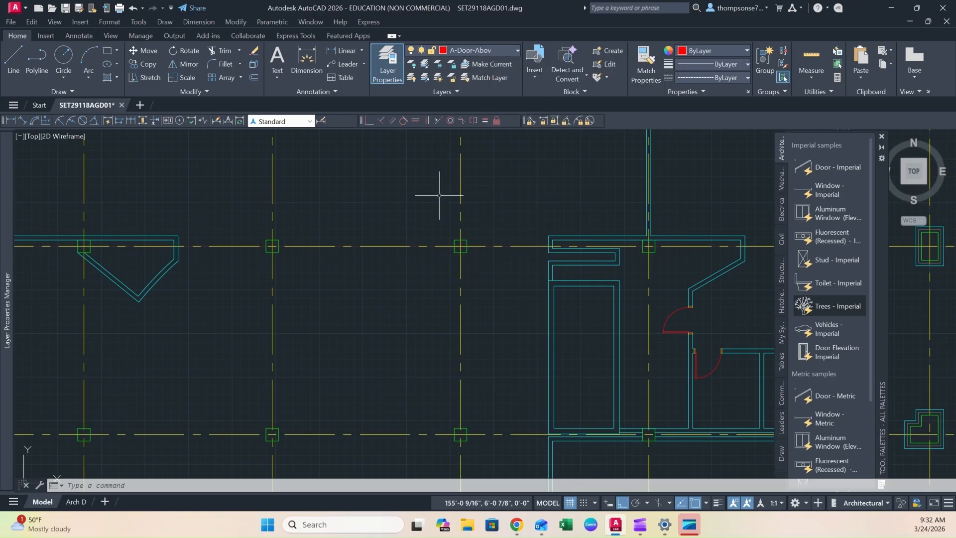
key("Escape")
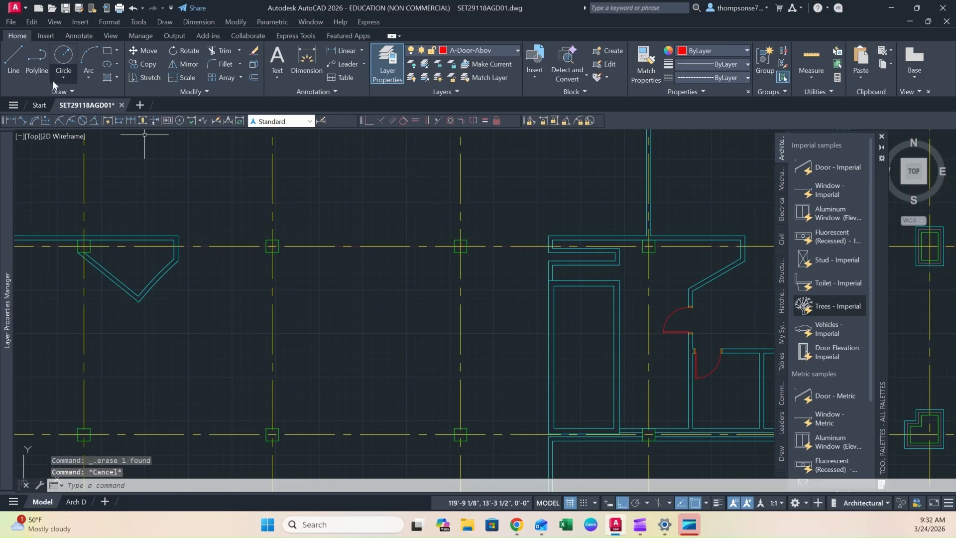
left_click(14, 57)
scroll(468, 284, "up", 4)
scroll(552, 270, "down", 2)
middle_click_drag(554, 269, 386, 264)
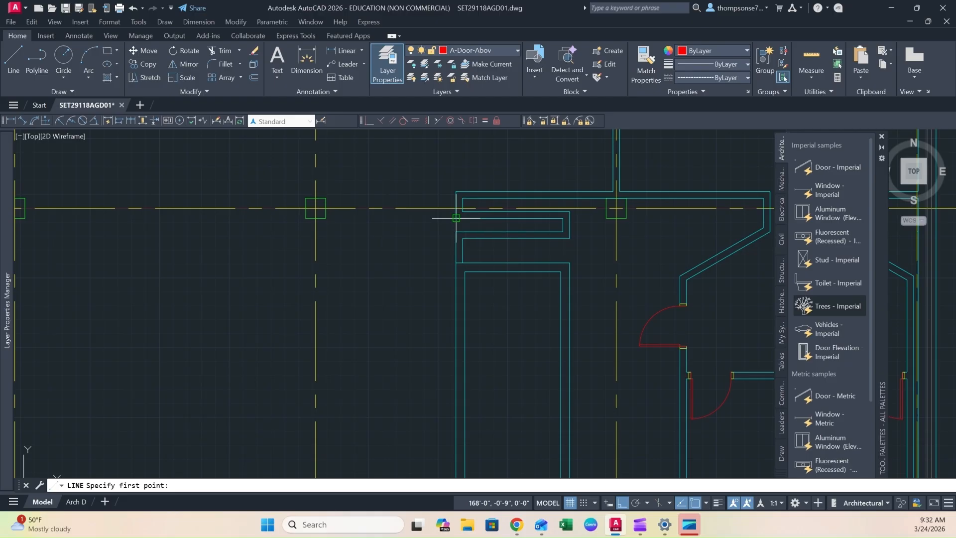
scroll(456, 219, "up", 2)
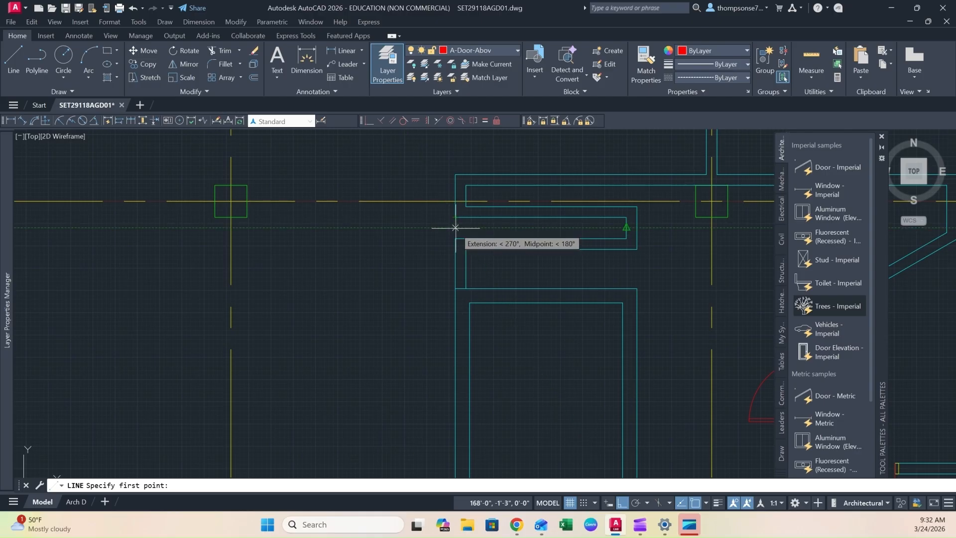
left_click(474, 228)
scroll(407, 219, "down", 4)
middle_click_drag(357, 227, 458, 244)
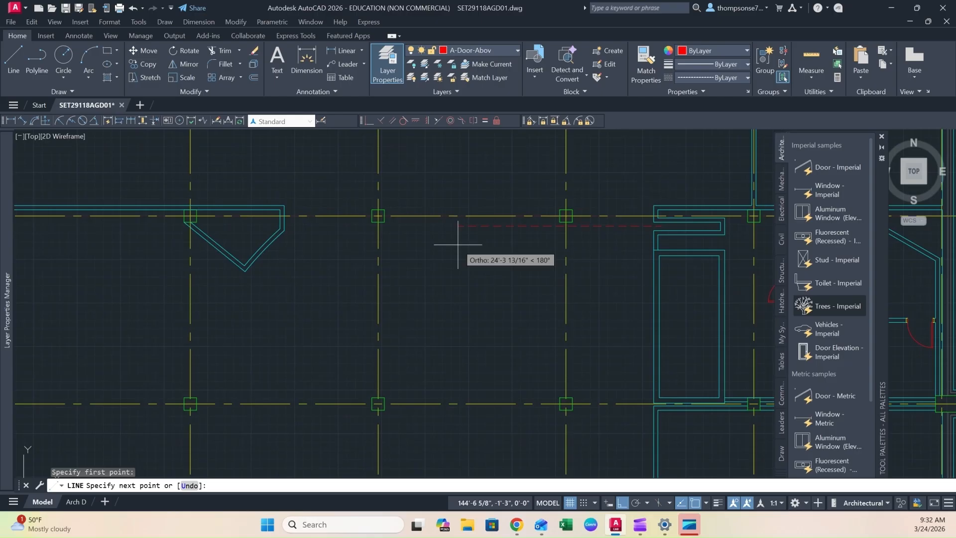
left_click(331, 227)
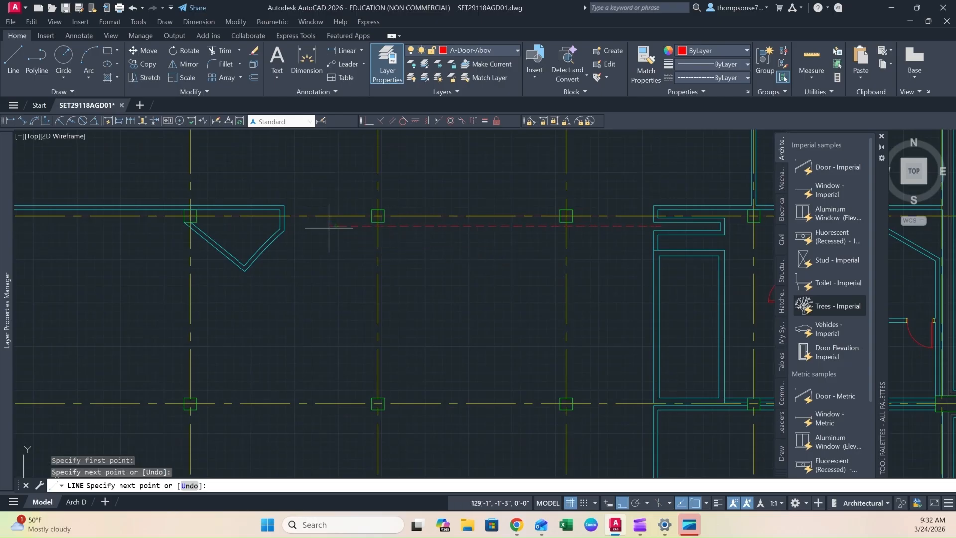
key("Escape")
- With Ortho off, draw a polyline forming an open V-shaped arrowhead with 60° legs at the free end of the long dashed line
scroll(338, 232, "up", 2)
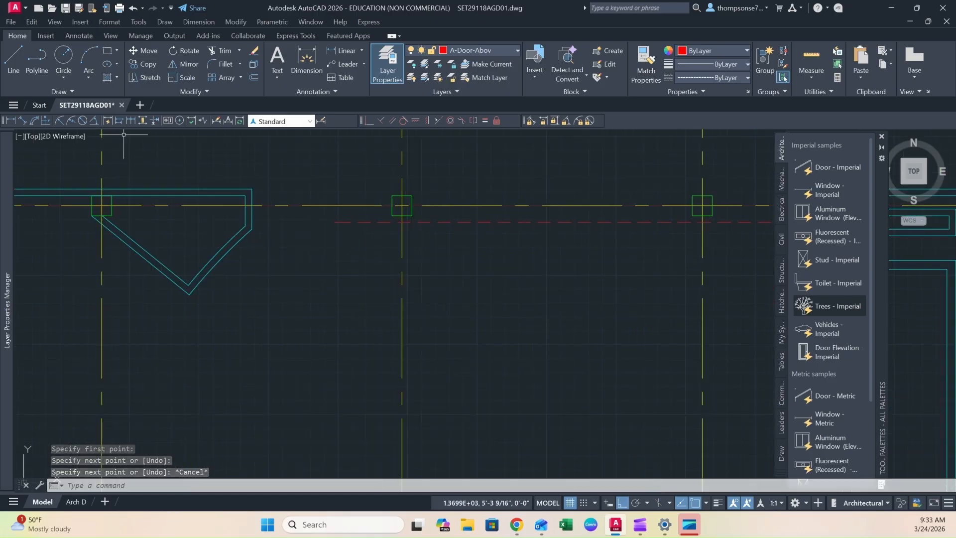
left_click(35, 58)
scroll(346, 231, "up", 4)
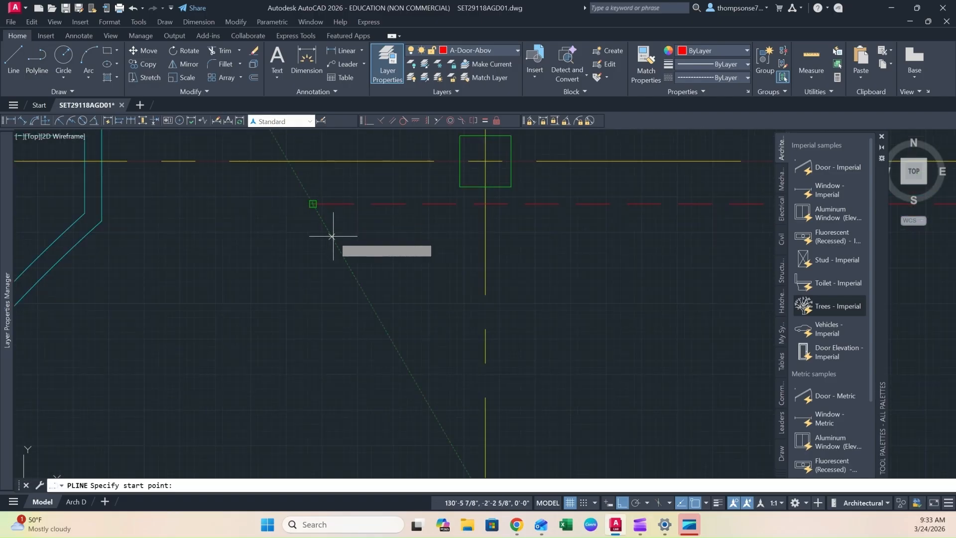
left_click(333, 239)
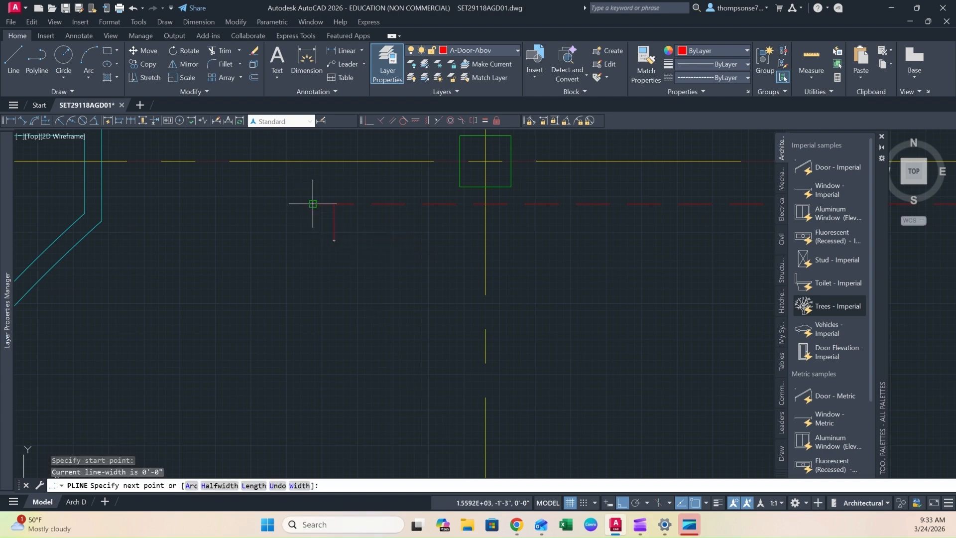
left_click(622, 502)
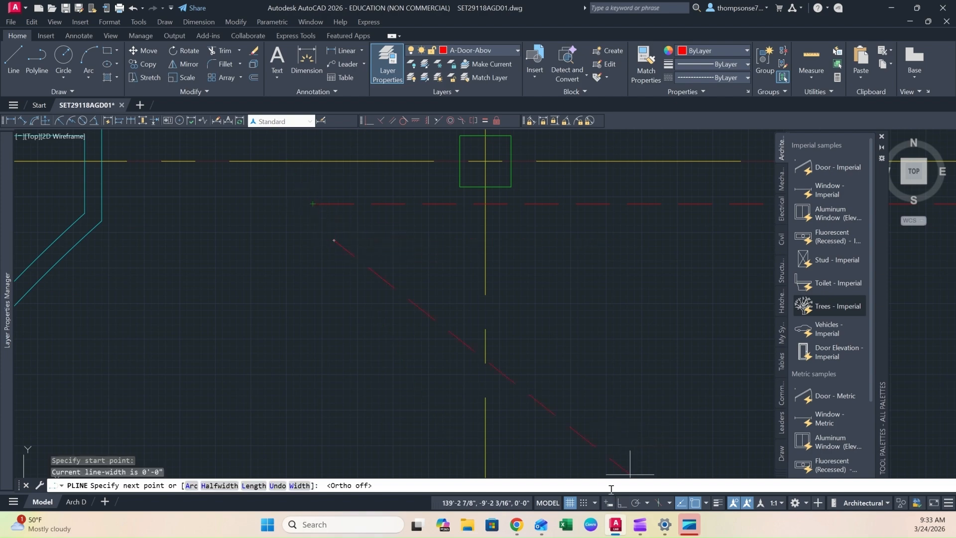
left_click(312, 203)
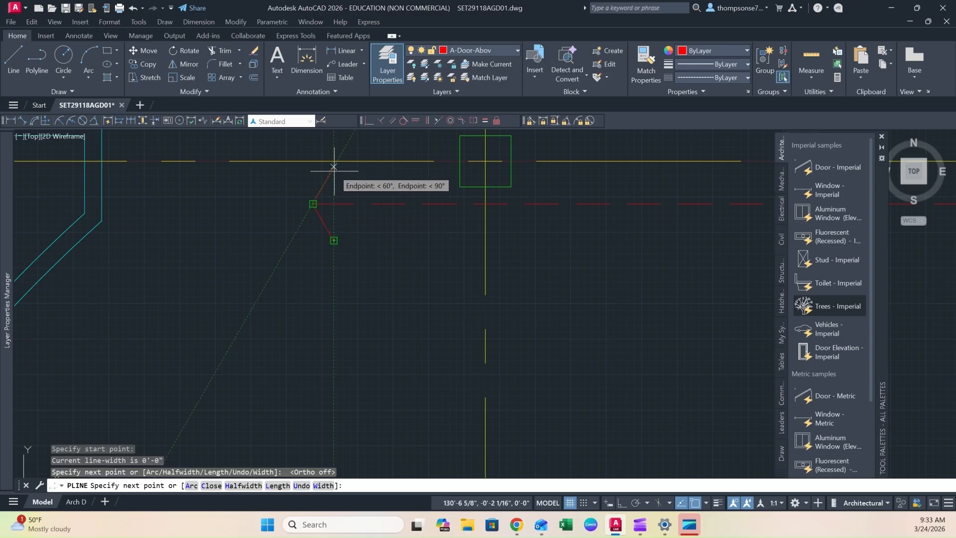
left_click(334, 166)
key("Escape")
key("Escape")
scroll(357, 202, "down", 1)
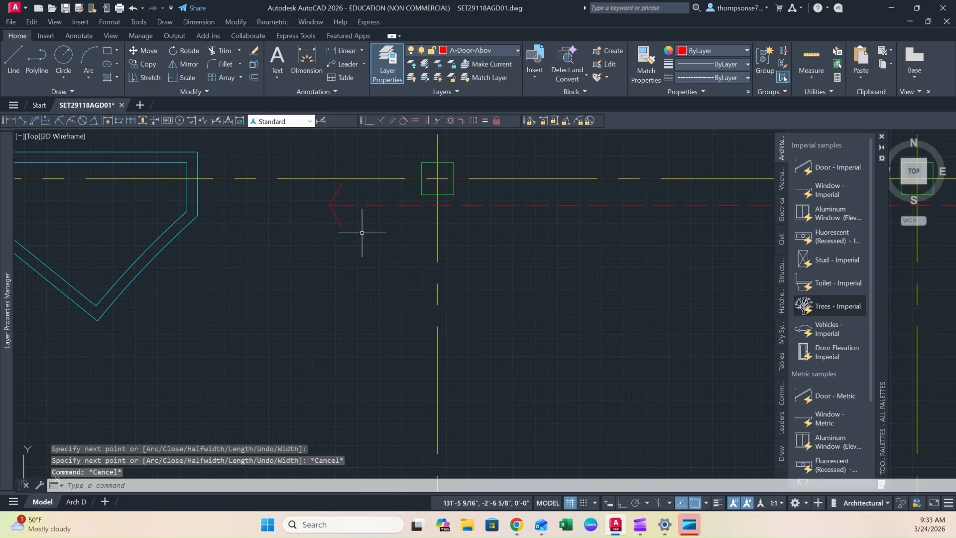
- Set the width of the open V-shaped arrowhead polyline to 3 with polyline editing
scroll(374, 214, "up", 1)
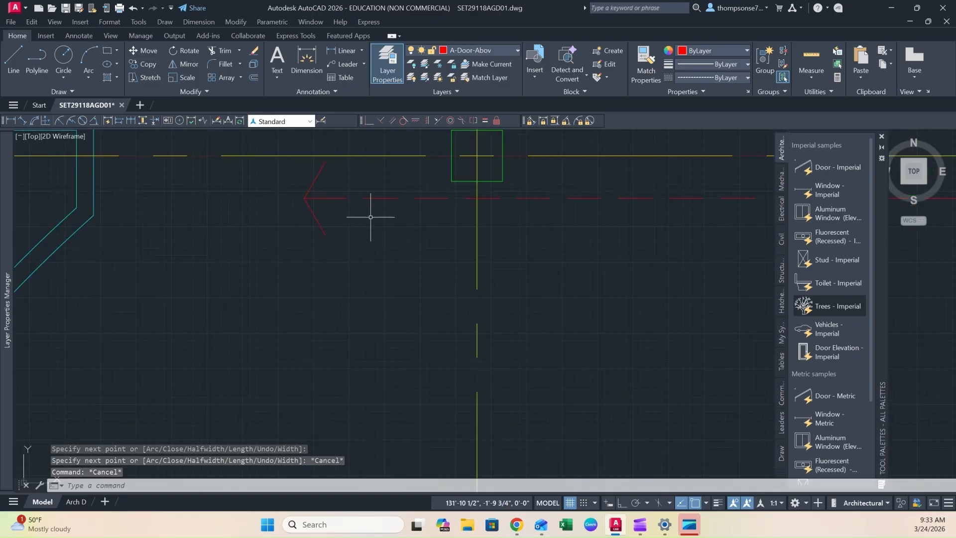
left_click(323, 227)
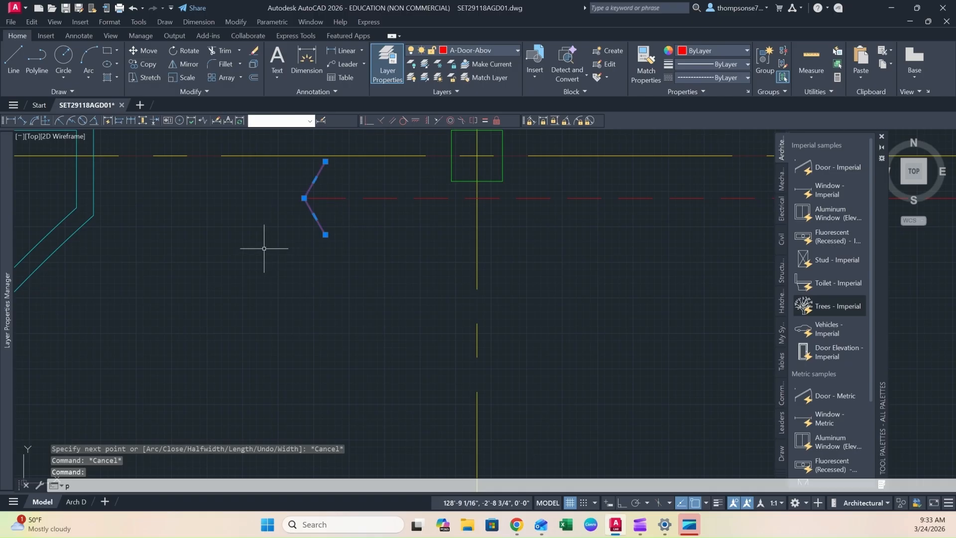
type("e")
key("Return")
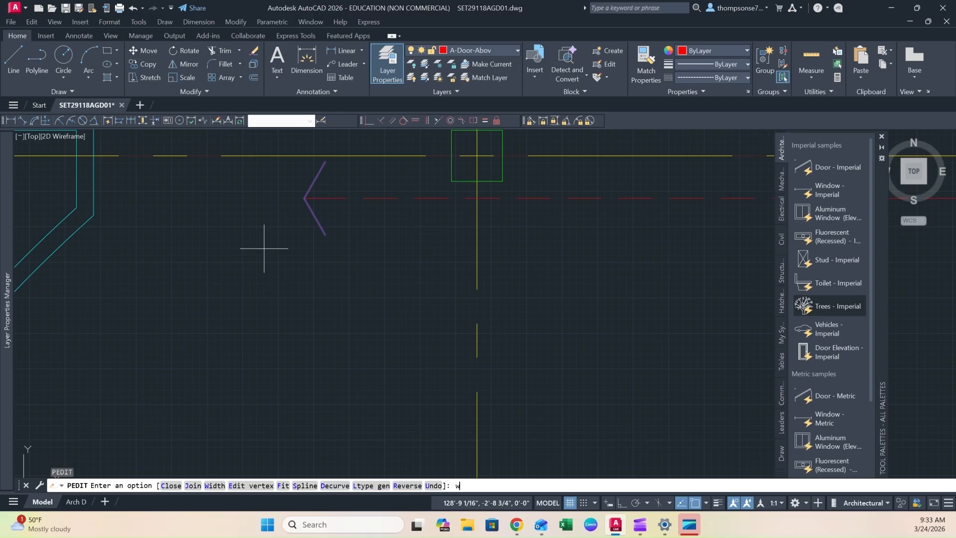
key("Return")
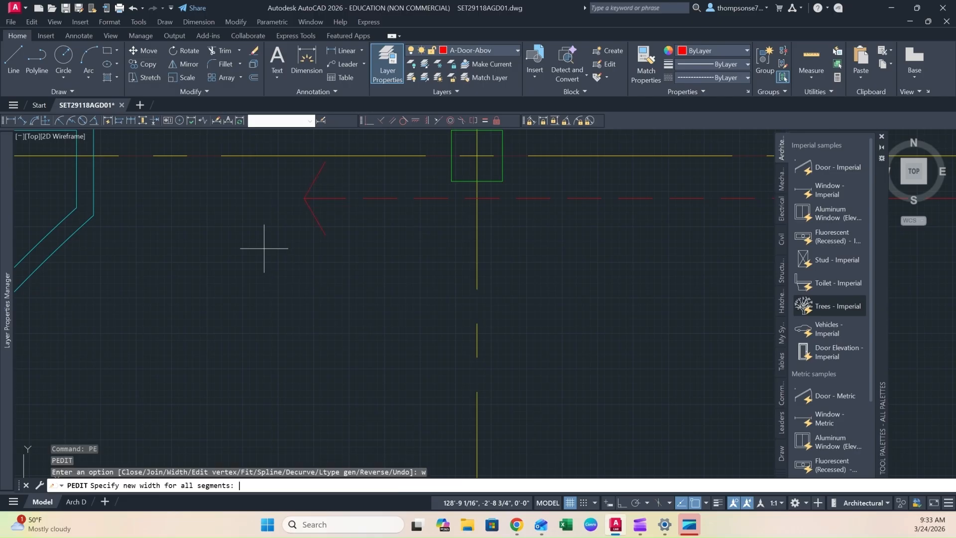
type("3")
key("Return")
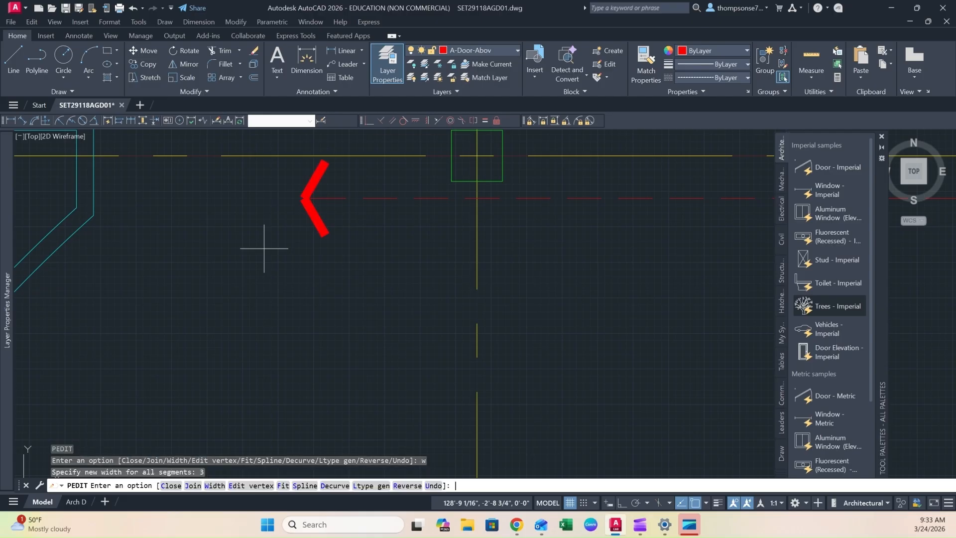
key("Escape")
- Draw a vertical reference line upward from the exterior wall's outer face at grid line 7, past the corner near grid line B
scroll(269, 249, "down", 5)
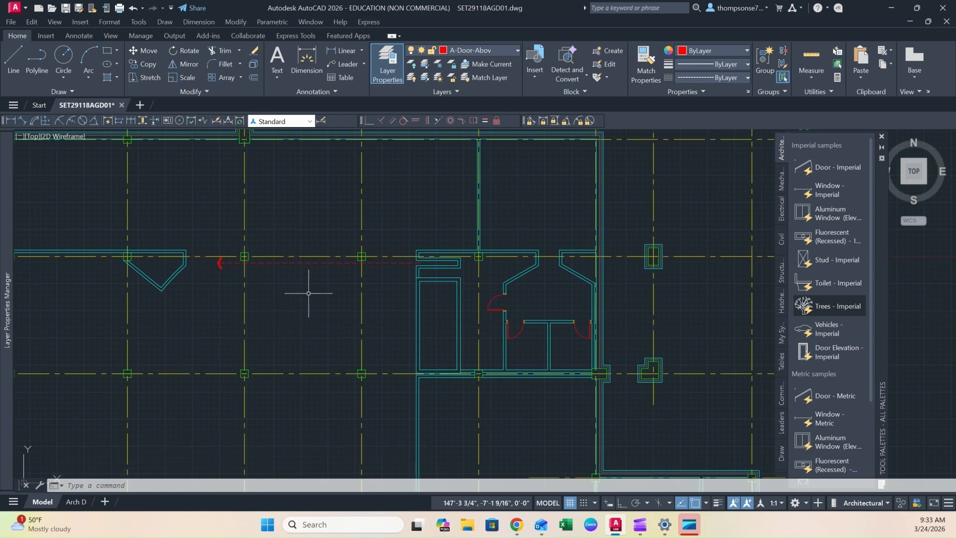
scroll(618, 252, "down", 2)
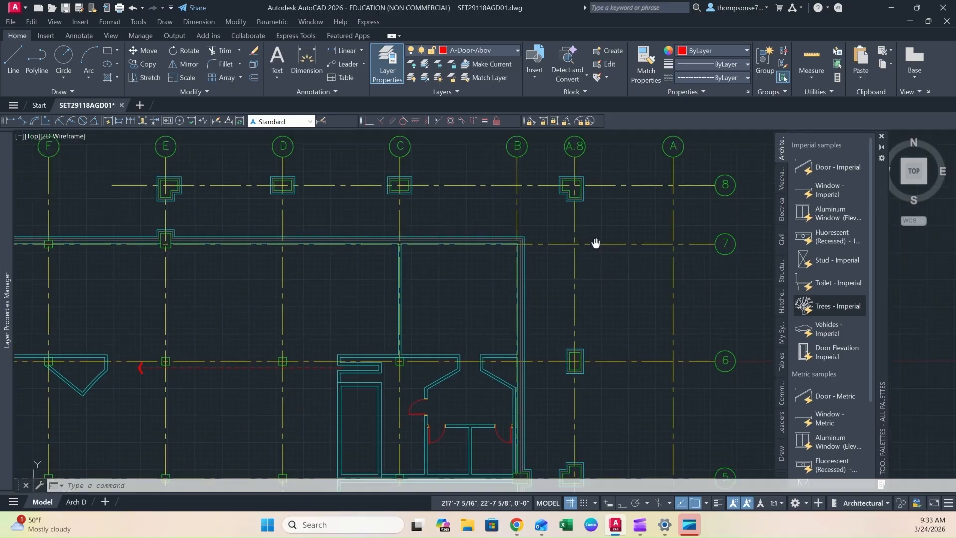
scroll(487, 228, "up", 2)
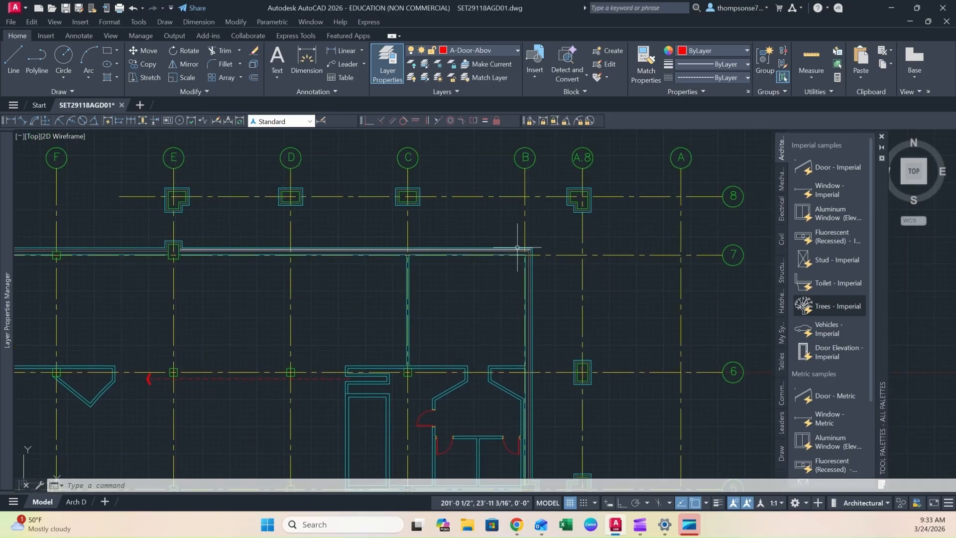
scroll(498, 259, "up", 4)
middle_click_drag(449, 291, 483, 288)
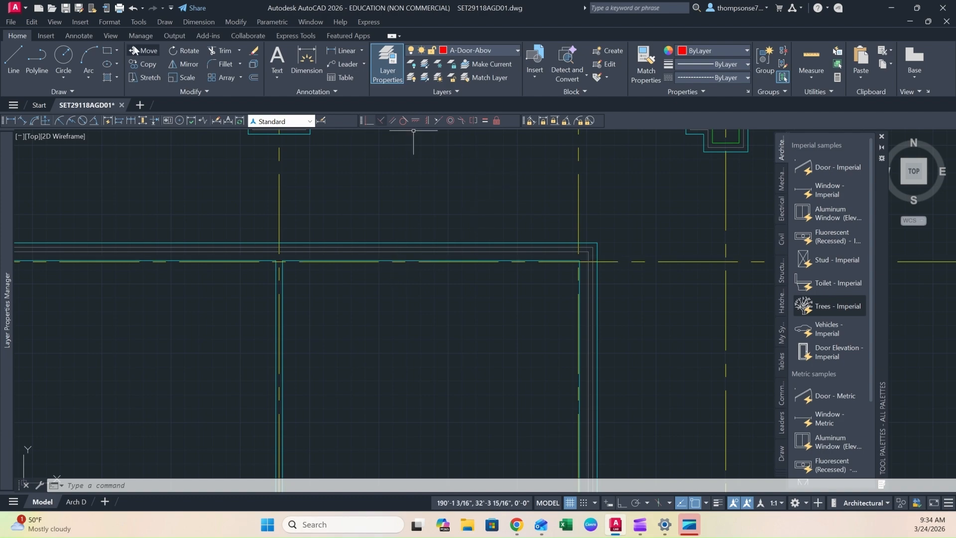
left_click(10, 60)
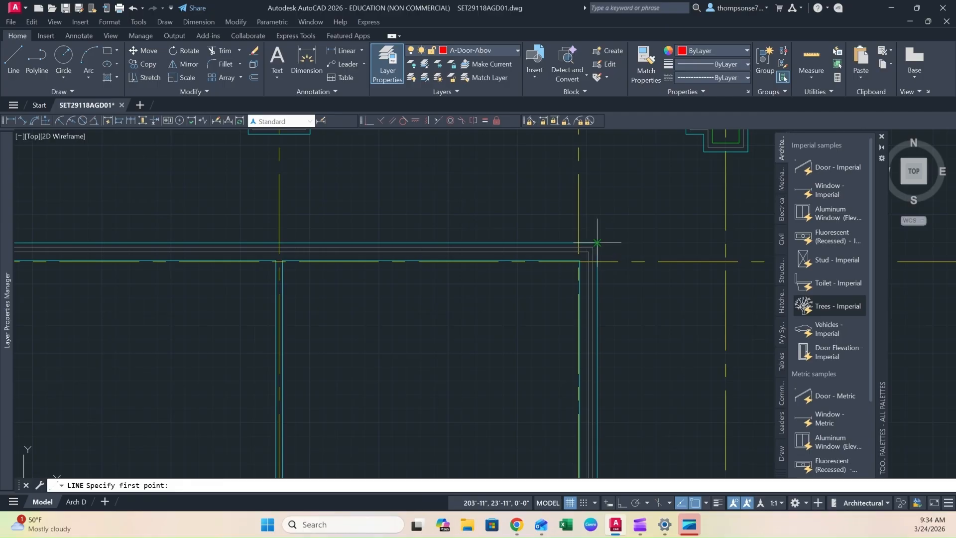
left_click(596, 260)
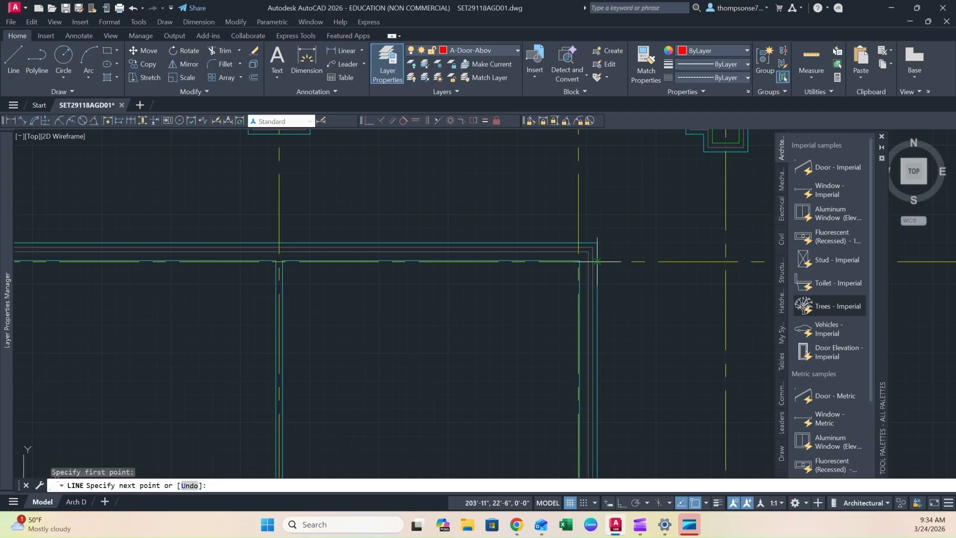
left_click(597, 195)
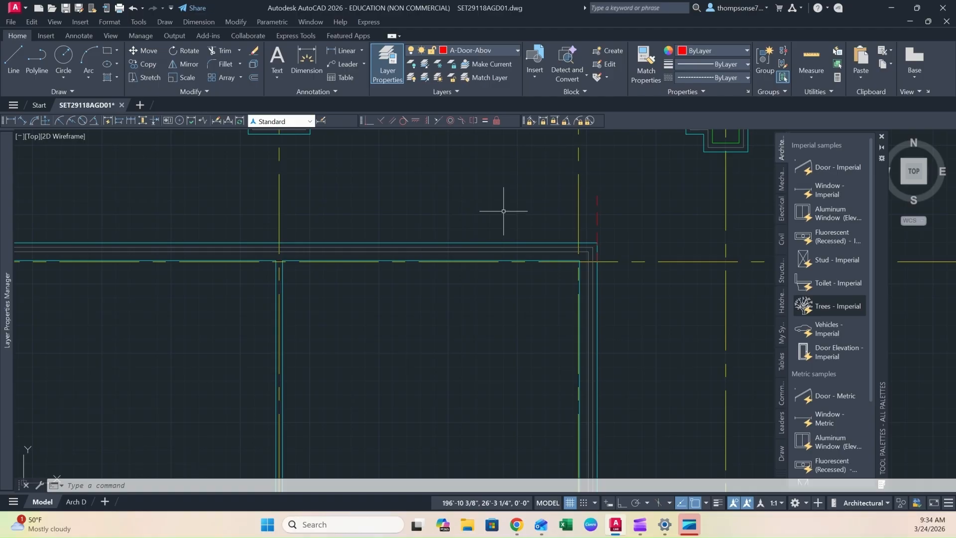
- Offset the vertical reference line 4'8" to the west, toward grid line C
type("o")
key("Return")
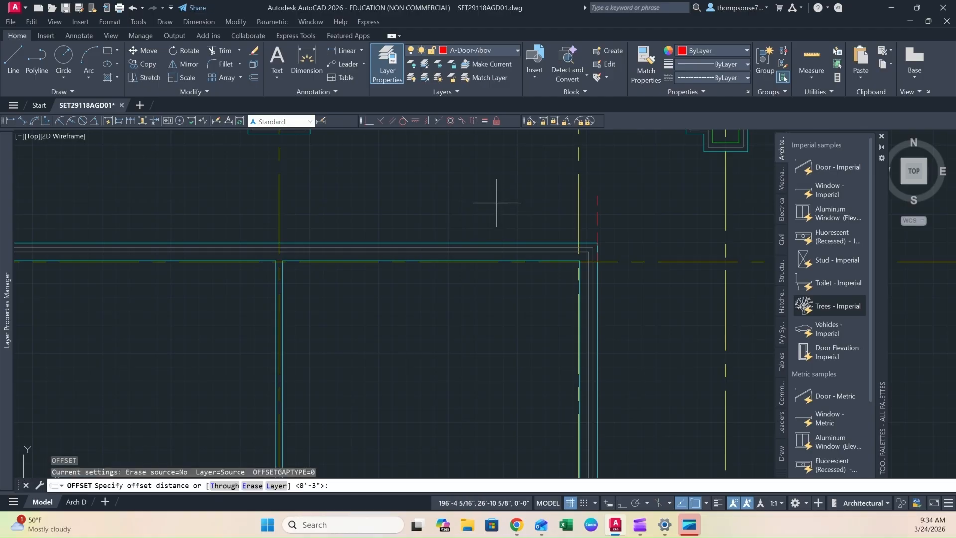
type("4'8")
key("Return")
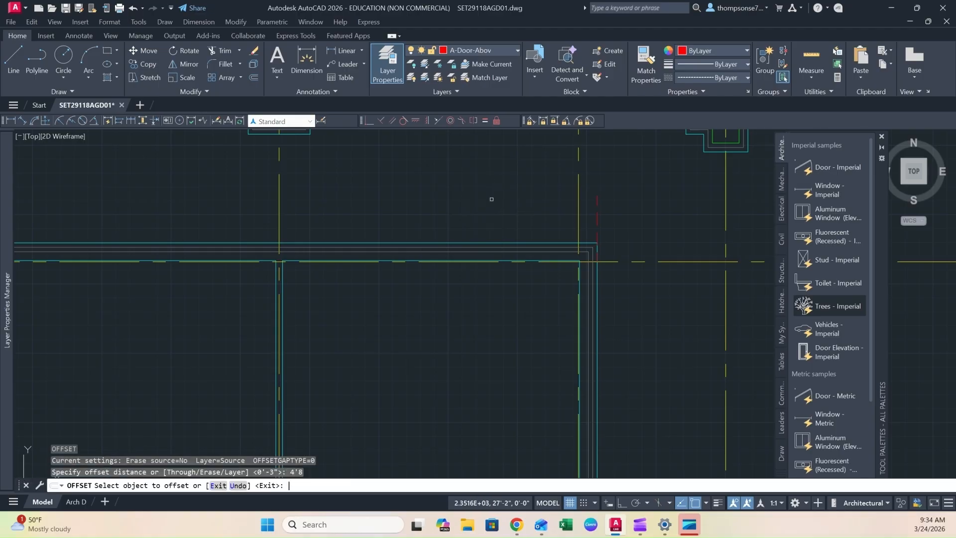
left_click(598, 227)
left_click(400, 217)
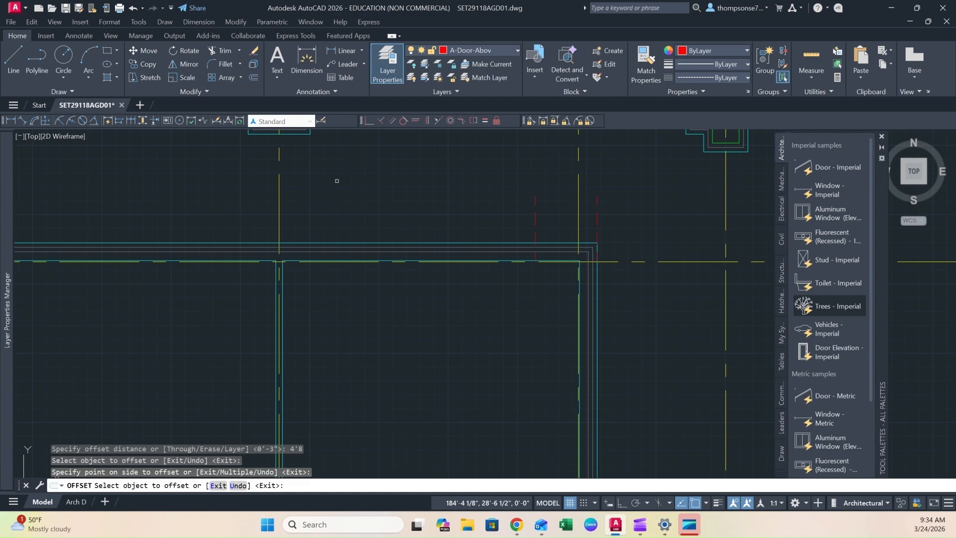
key("Escape")
- Offset the new vertical reference line a further 16' toward grid line C to mark the opening's other side
key("Return")
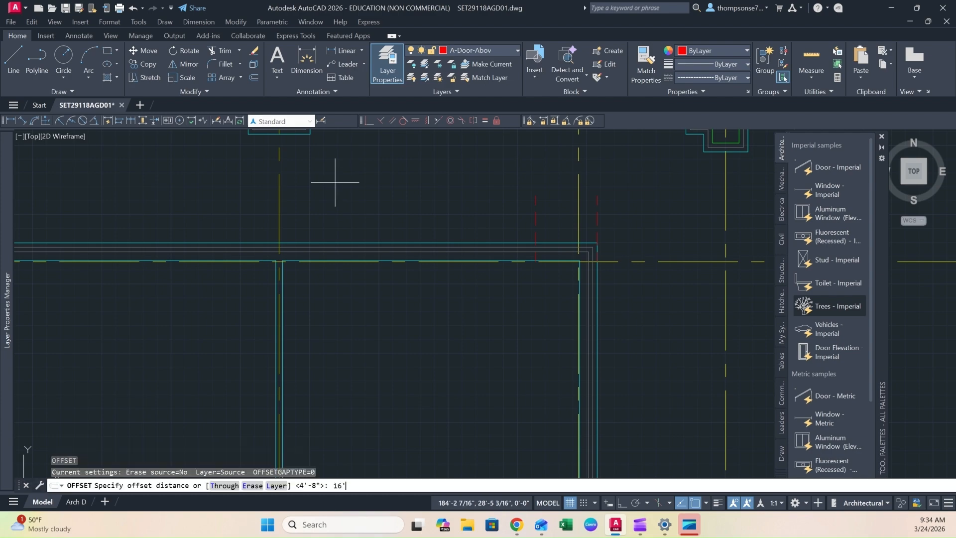
key("Return")
left_click(535, 233)
left_click(327, 225)
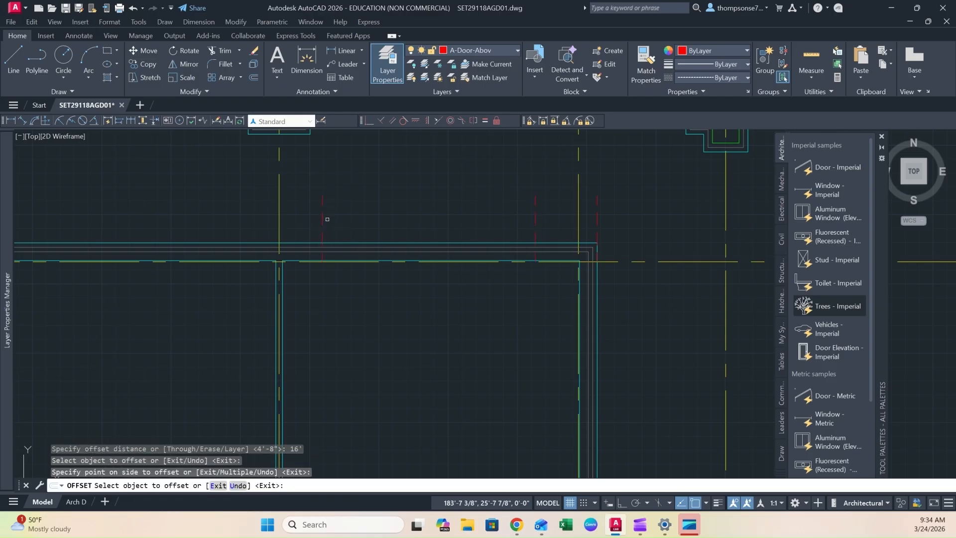
key("Escape")
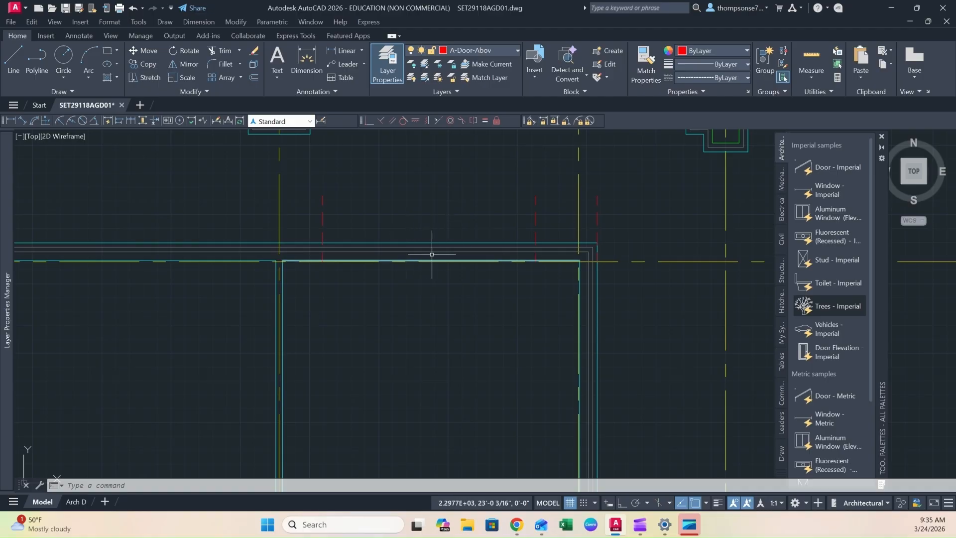
- Copy an interior swing door and its two jambs from a side-by-side door pair to just above the grid line 7 wall, between C and B
scroll(421, 260, "down", 4)
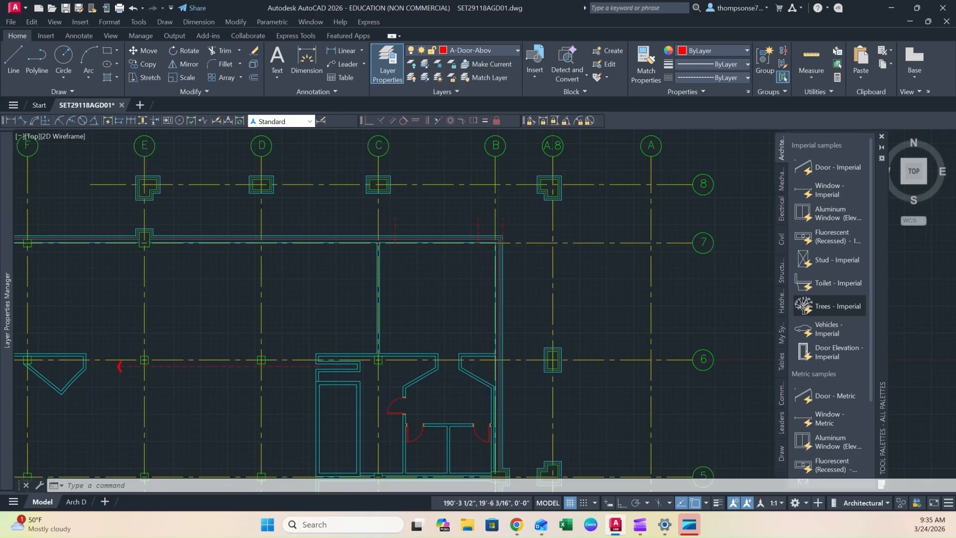
scroll(432, 258, "down", 2)
middle_click_drag(344, 261, 377, 256)
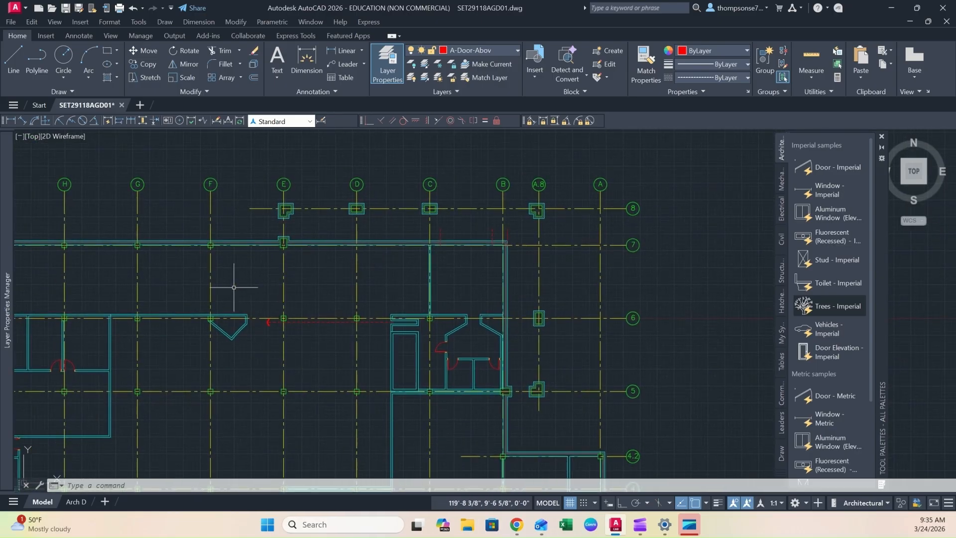
middle_click_drag(150, 332, 238, 295)
middle_click_drag(143, 339, 269, 252)
scroll(218, 323, "up", 2)
scroll(216, 324, "up", 2)
scroll(239, 318, "down", 2)
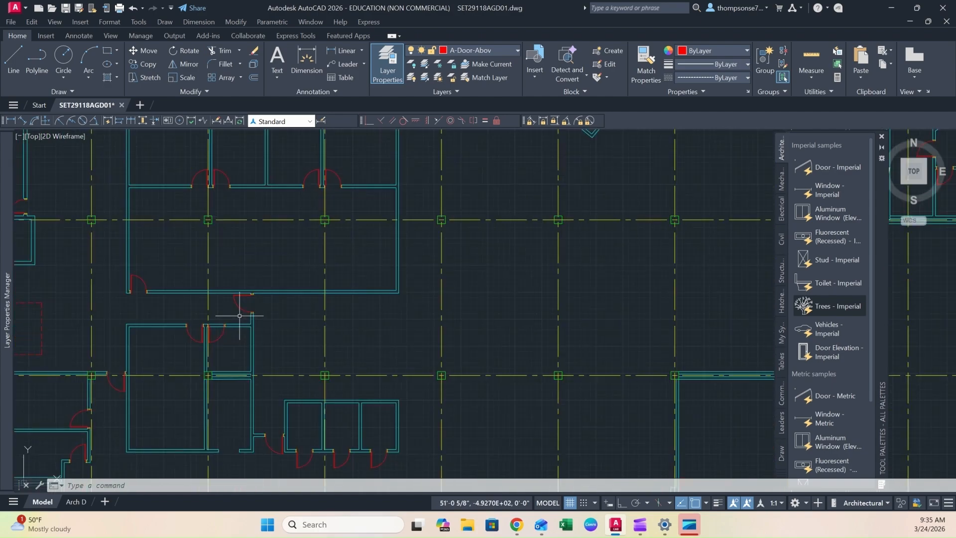
scroll(240, 315, "down", 2)
scroll(231, 321, "up", 5)
scroll(231, 319, "up", 3)
left_click(294, 203)
left_click(249, 215)
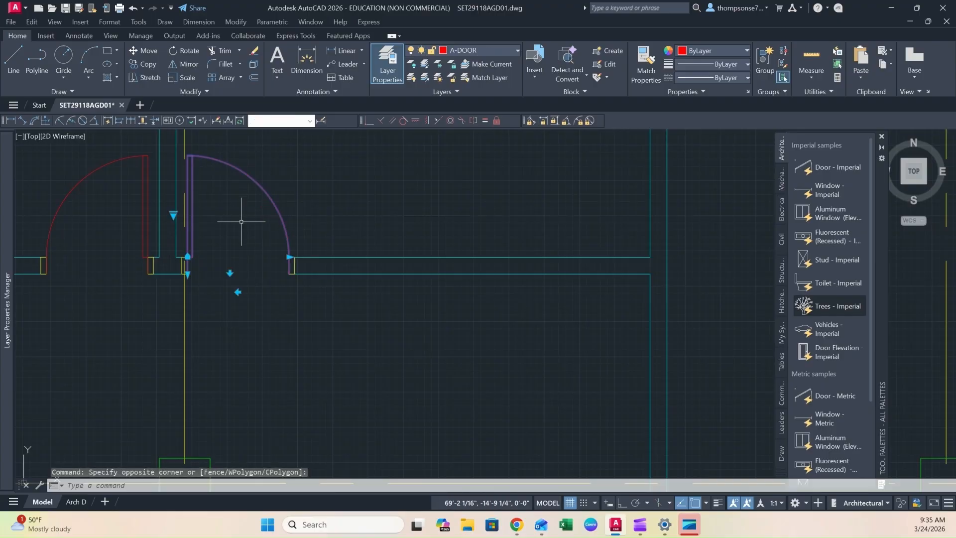
left_click(292, 260)
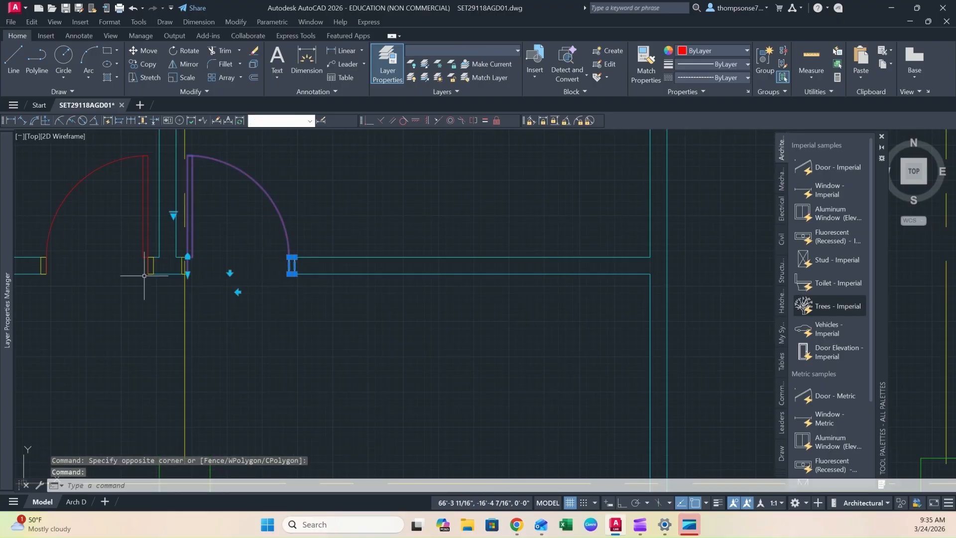
left_click(183, 264)
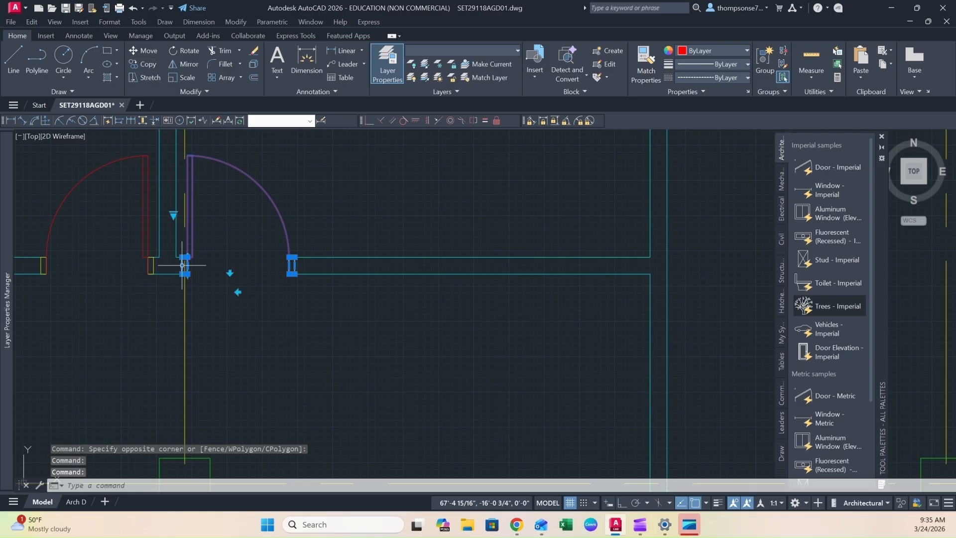
type("c")
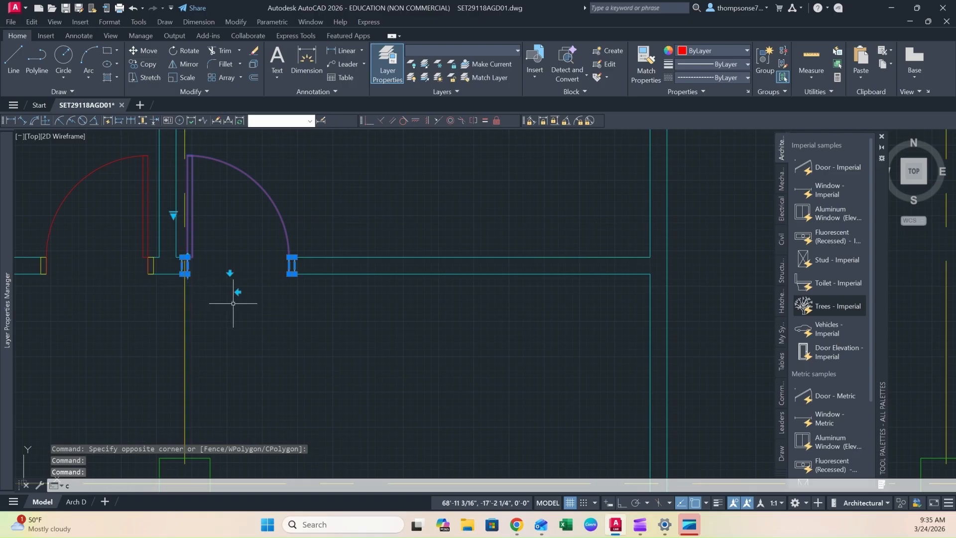
type("o")
key("Return")
left_click(237, 319)
scroll(499, 311, "down", 12)
scroll(542, 310, "up", 3)
scroll(331, 314, "up", 8)
middle_click_drag(379, 262, 398, 249)
left_click(408, 239)
key("Escape")
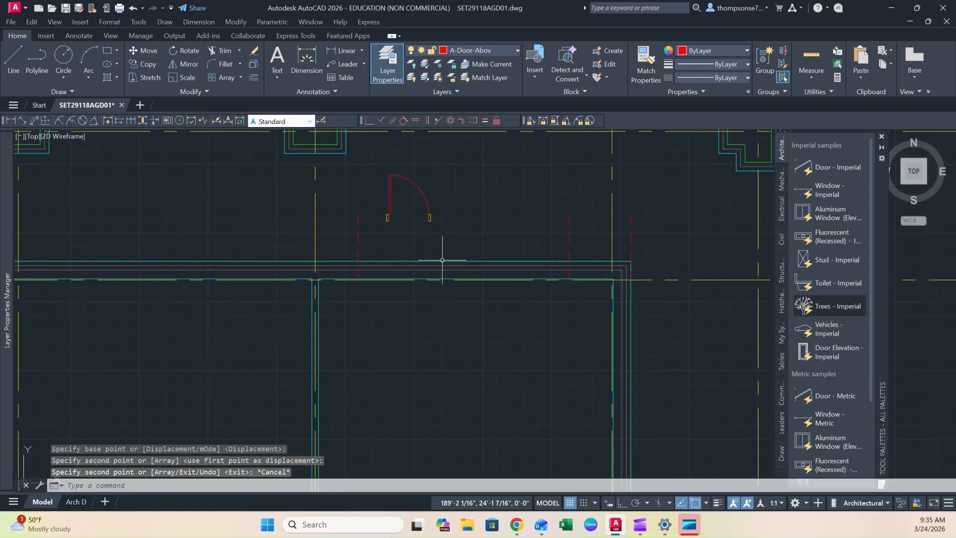
- Offset the outer line of the exterior wall along grid line 7 inward by 3"
scroll(423, 241, "up", 2)
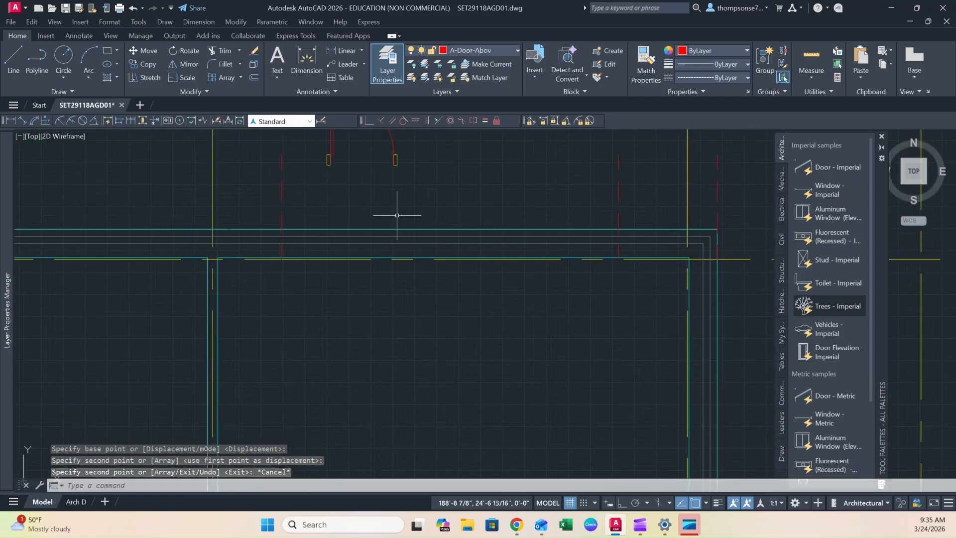
type("o")
key("Return")
type("3")
key("Return")
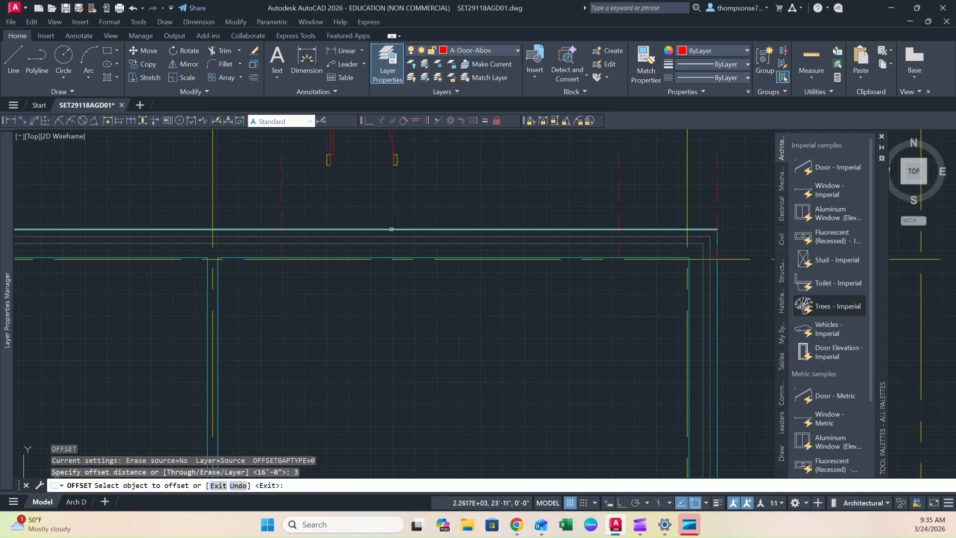
left_click(391, 229)
left_click(389, 269)
key("Escape")
scroll(426, 184, "down", 2)
scroll(426, 184, "up", 2)
left_click(432, 181)
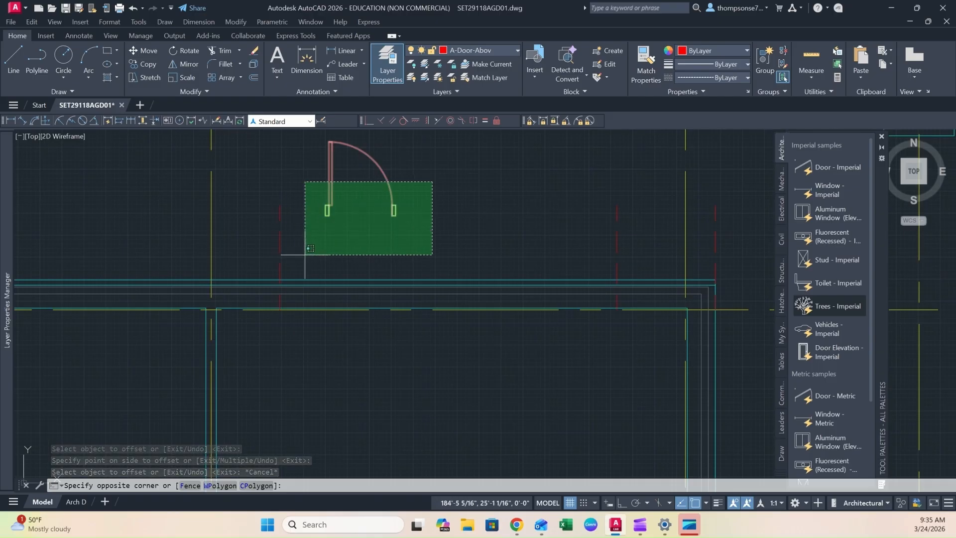
left_click(309, 251)
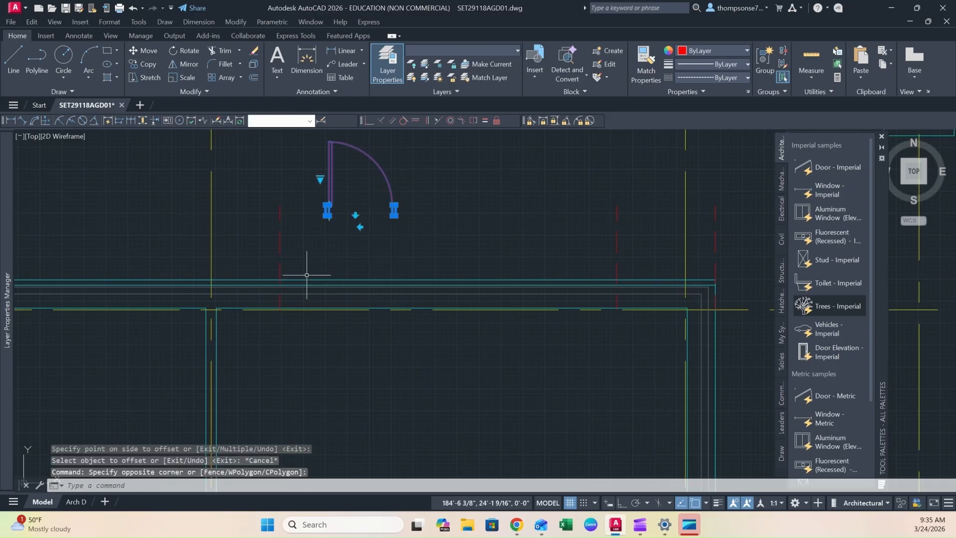
type("mo")
key("Return")
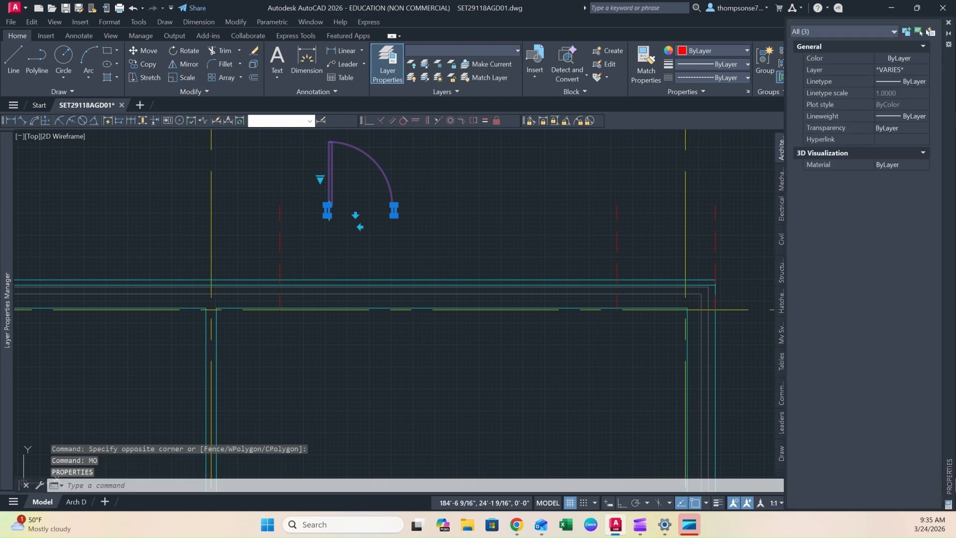
key("Escape")
key("Escape")
key("Escape")
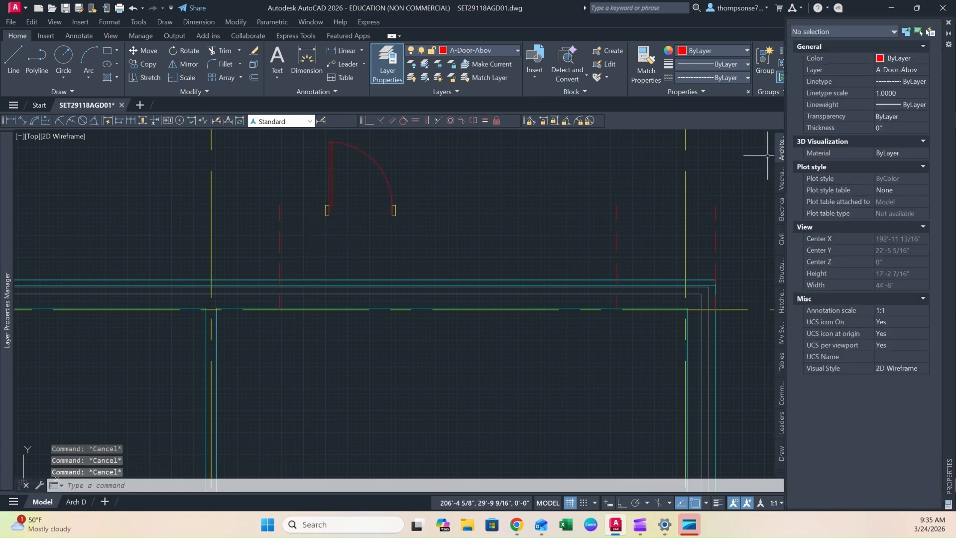
left_click(948, 24)
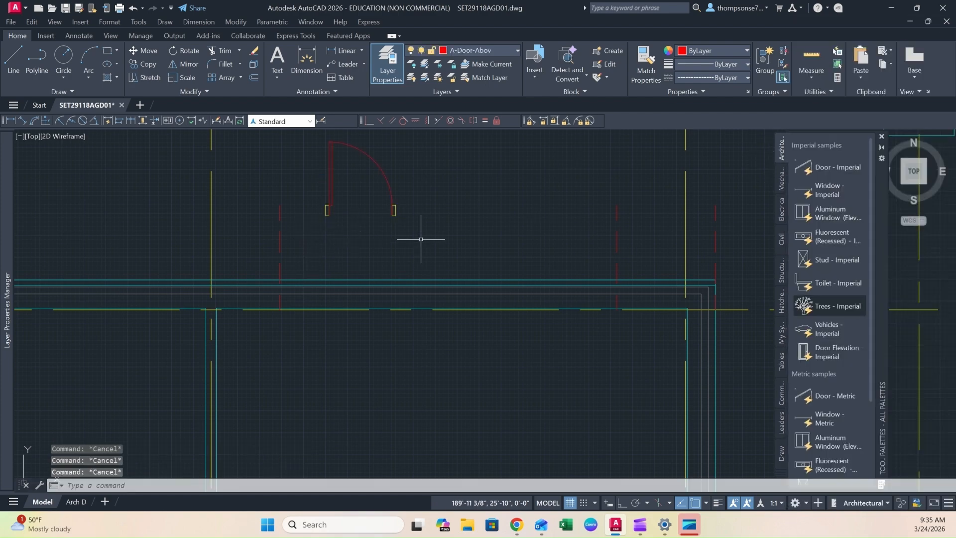
- Move the copied door and its two jambs down into the grid line 7 wall, aligning the hinge-side jamb's upper corner with the opening's west reference line
left_click(442, 182)
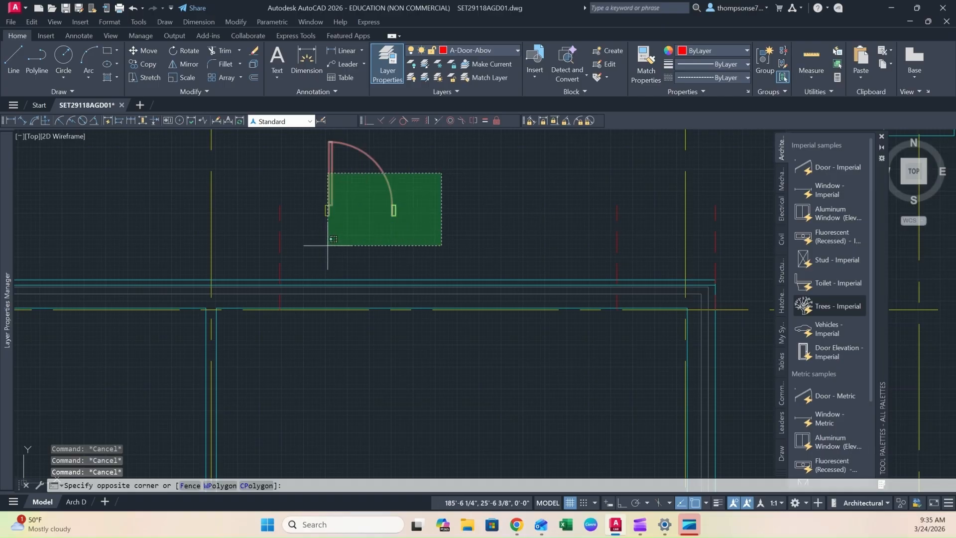
left_click(318, 248)
type("m")
key("Return")
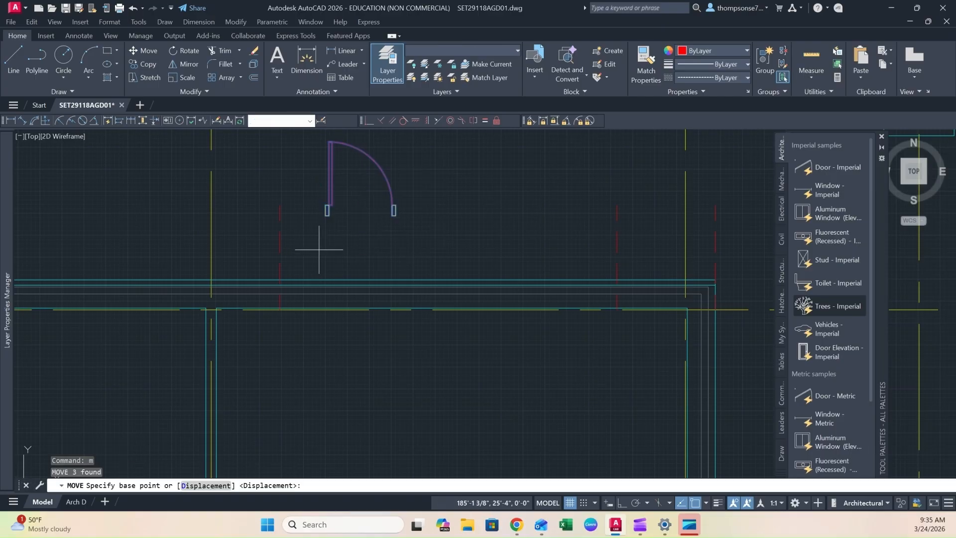
left_click(326, 205)
scroll(282, 273, "up", 3)
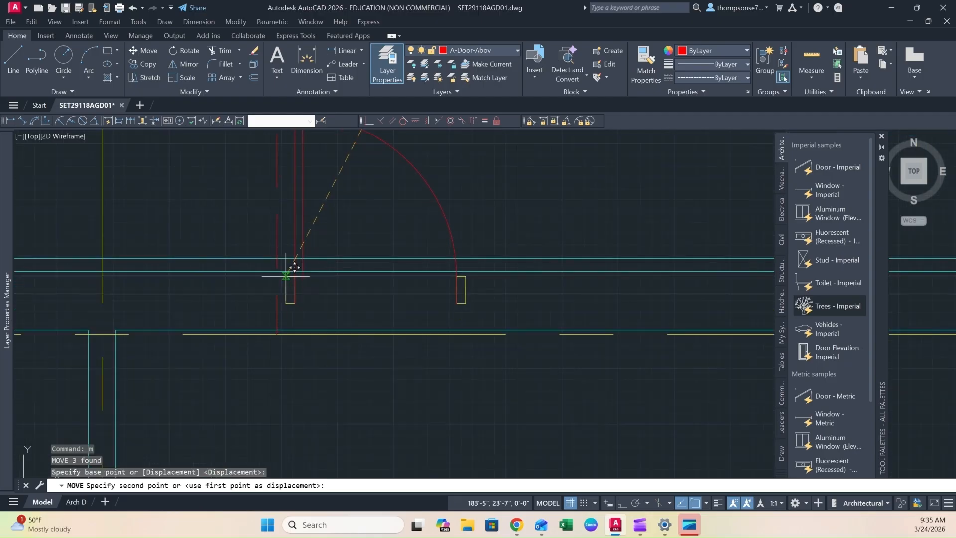
key("Escape")
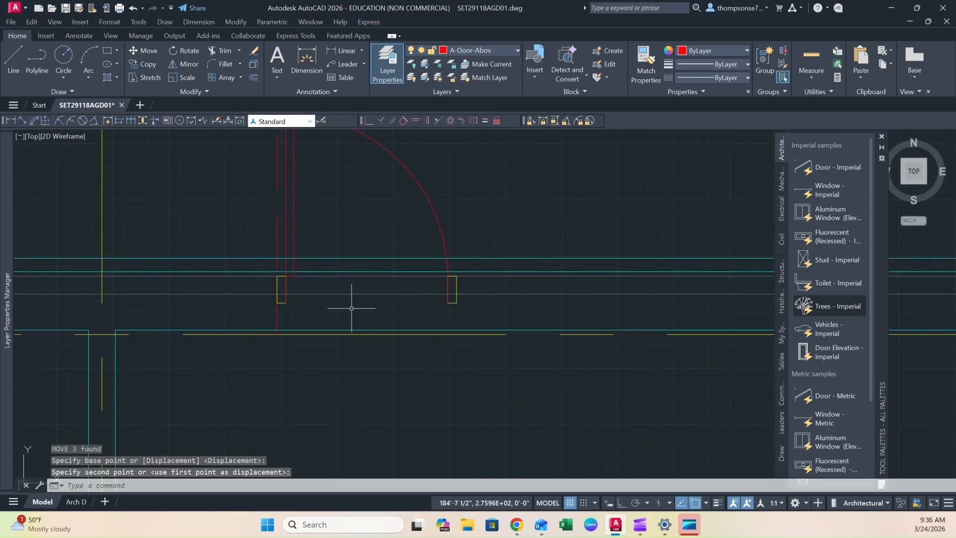
- Shift the door and both jambs up so the jamb tops sit on the line offset 3" inside the wall's outer face
scroll(423, 360, "down", 4)
mouse_move(423, 360)
middle_mouse_down()
mouse_move(394, 350)
mouse_move(420, 396)
mouse_move(378, 390)
middle_mouse_up()
scroll(396, 342, "up", 4)
scroll(420, 395, "down", 2)
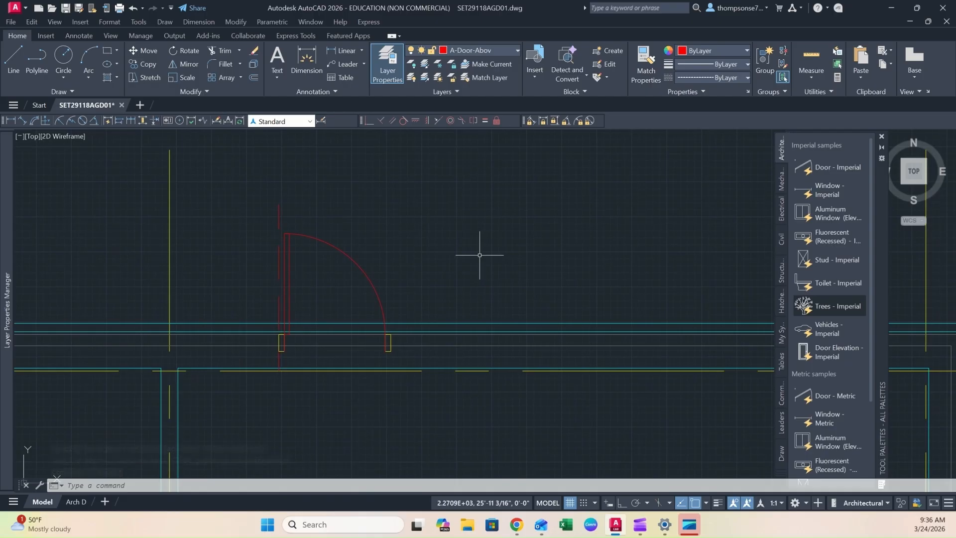
scroll(314, 329, "up", 4)
middle_click_drag(284, 342, 303, 324)
left_click(540, 327)
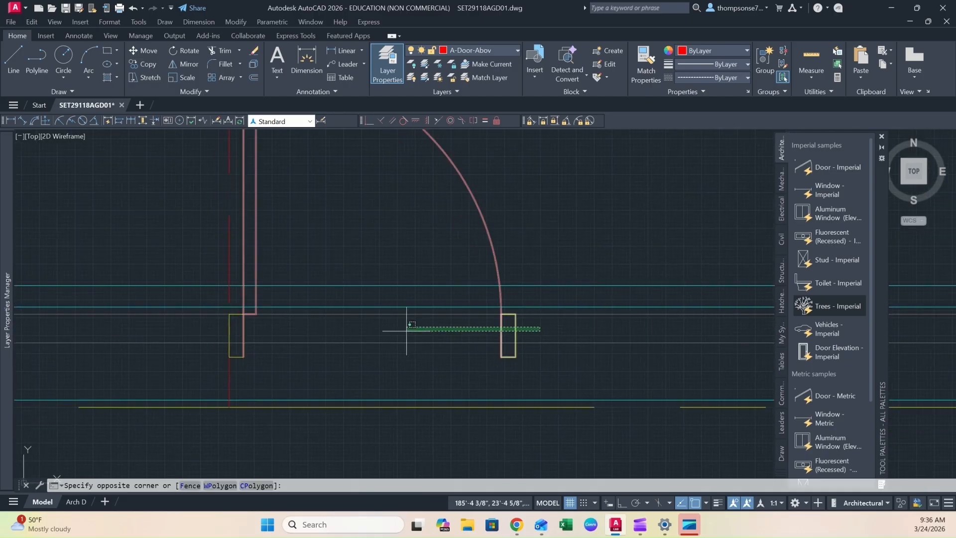
left_click(239, 326)
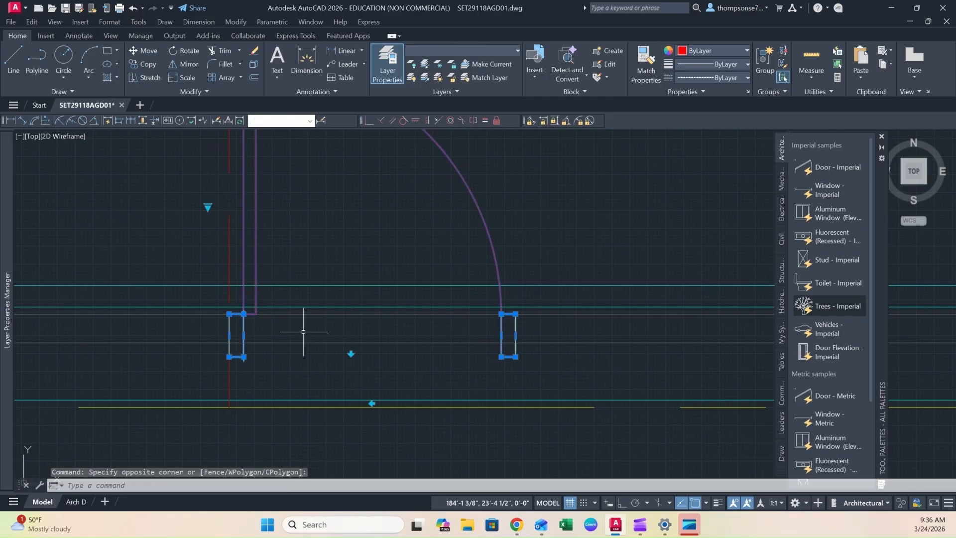
type("m")
key("Return")
scroll(229, 313, "up", 6)
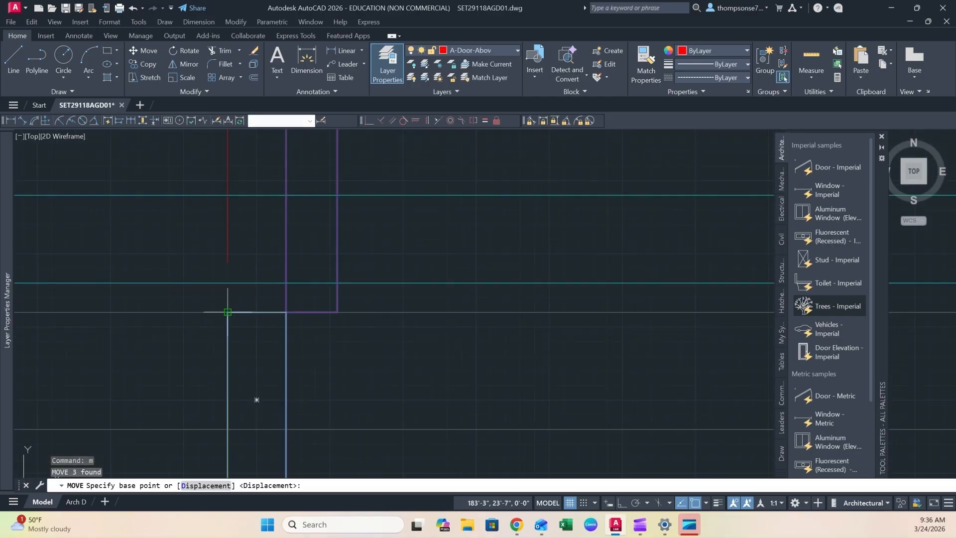
key("Escape")
scroll(373, 341, "down", 4)
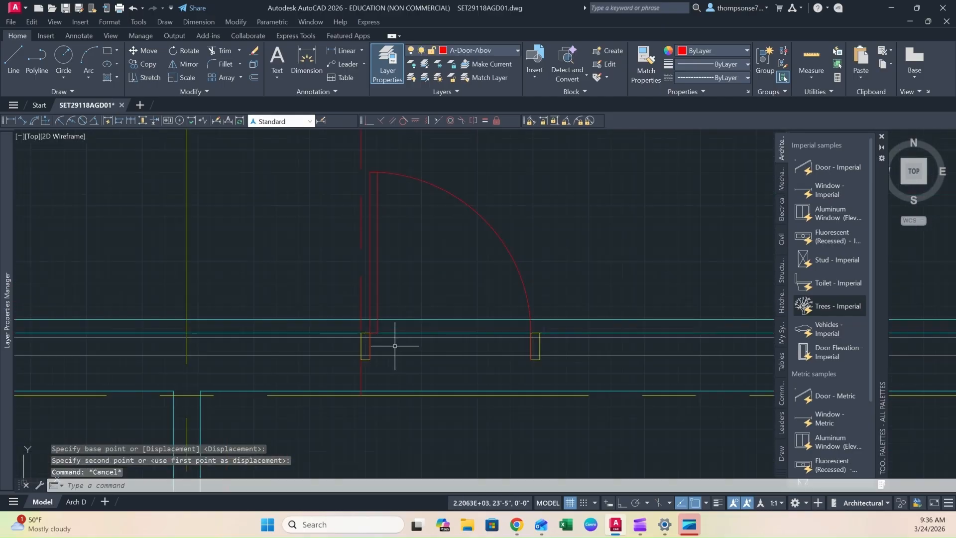
scroll(393, 344, "down", 2)
middle_click_drag(393, 338, 297, 357)
left_click(387, 216)
left_click(253, 273)
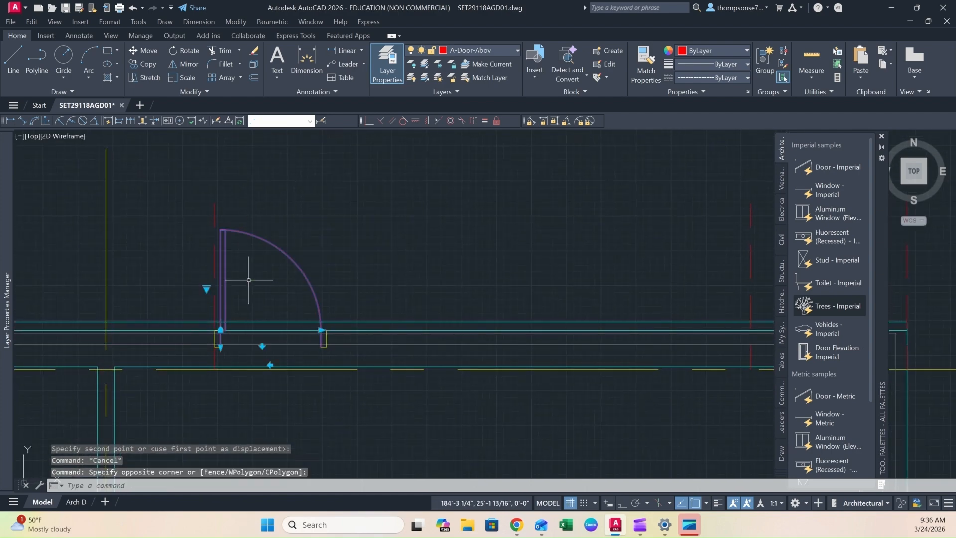
type("m")
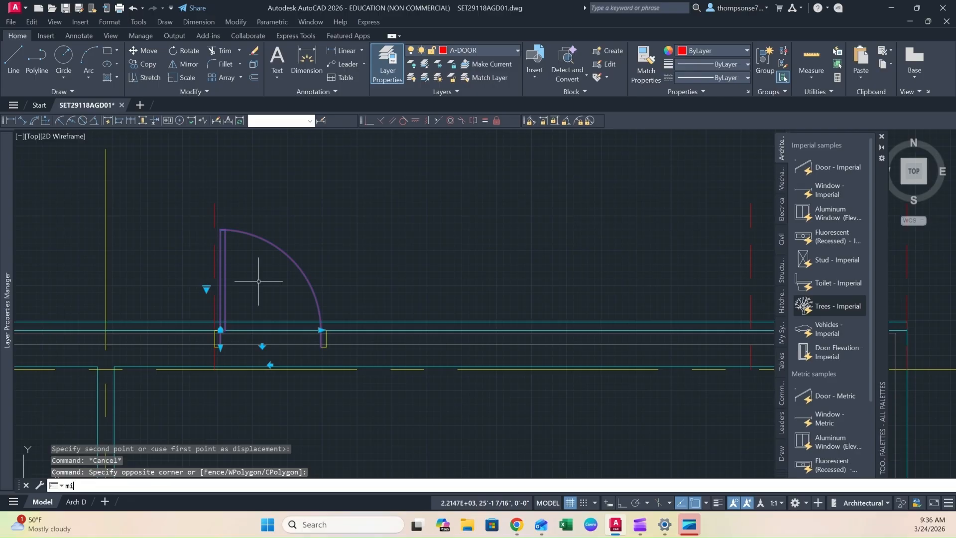
type("i")
key("Return")
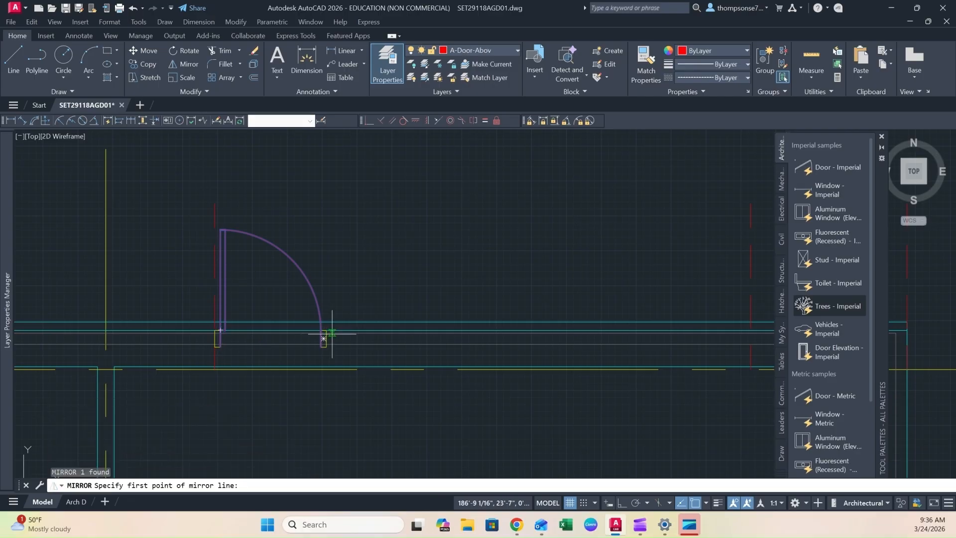
scroll(320, 335, "up", 5)
left_click(294, 383)
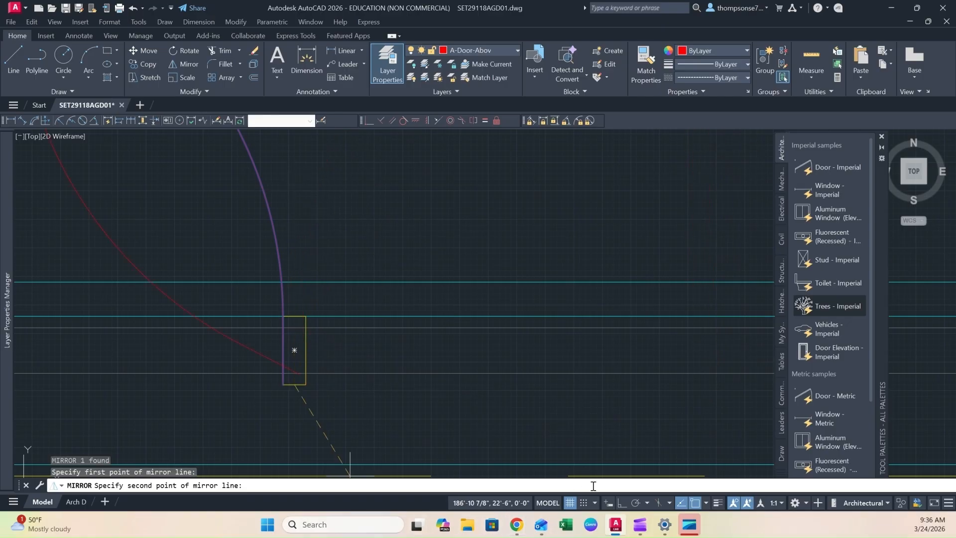
left_click(295, 170)
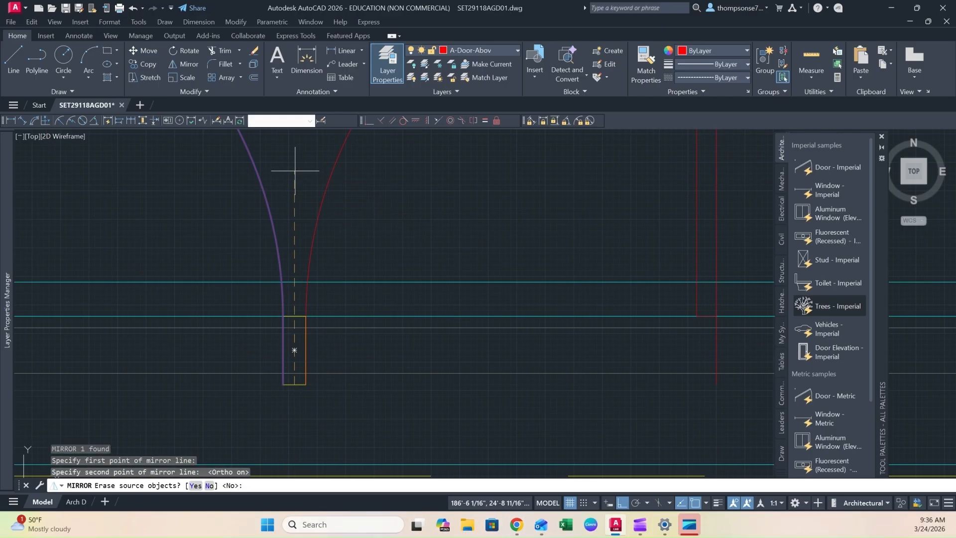
scroll(295, 171, "down", 4)
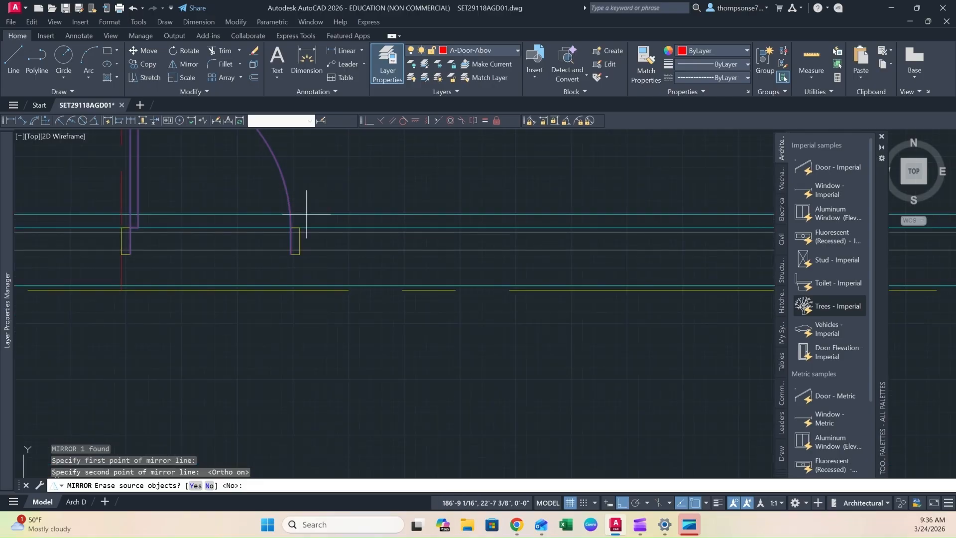
key("Escape")
middle_click_drag(261, 297, 419, 340)
scroll(405, 282, "up", 1)
scroll(473, 278, "down", 1)
left_click(471, 205)
left_click(298, 287)
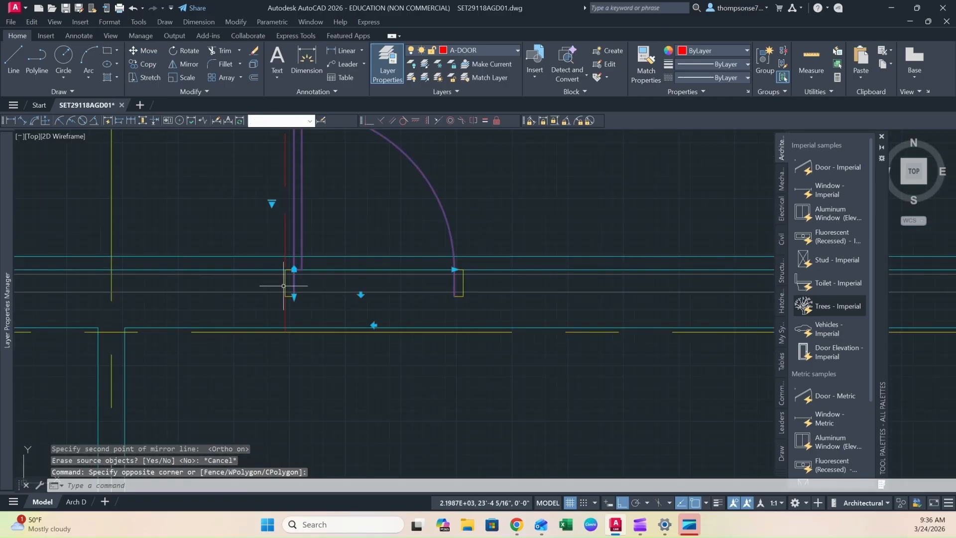
left_click(285, 287)
scroll(408, 285, "up", 2)
middle_click_drag(389, 285, 288, 288)
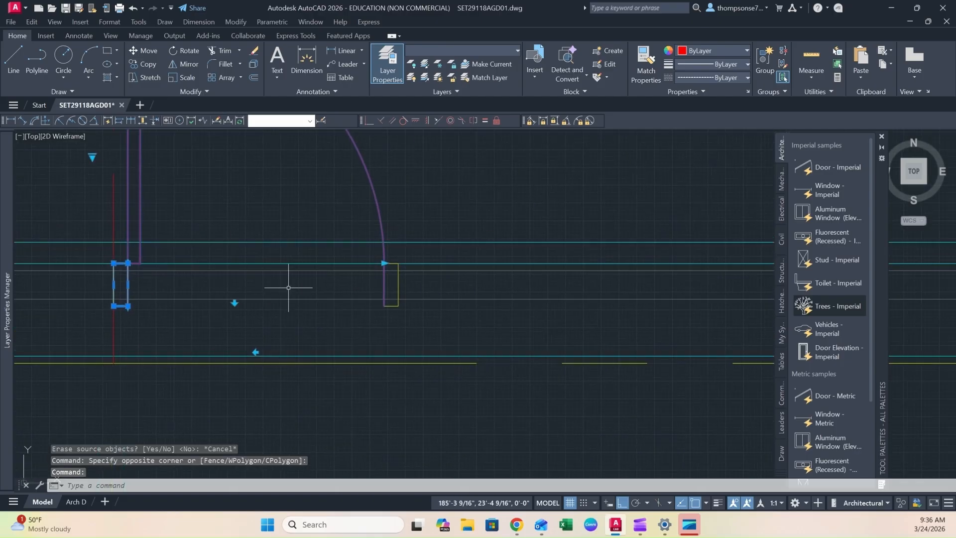
type("m")
key("Return")
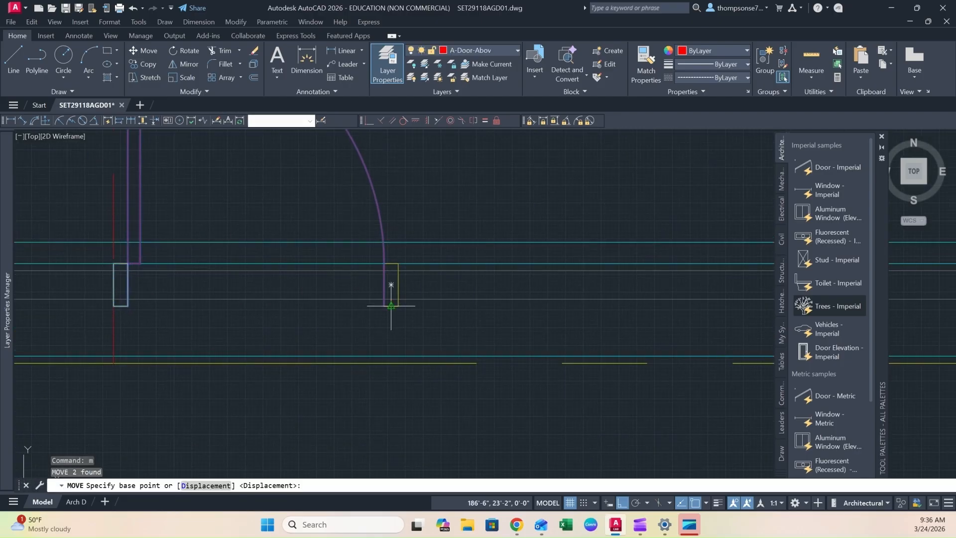
left_click(391, 284)
key("Escape")
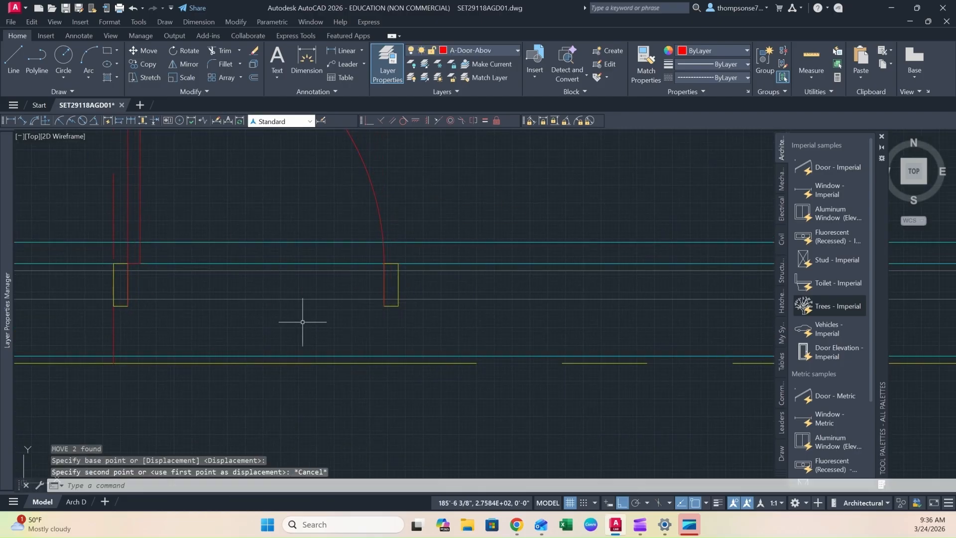
left_click(427, 273)
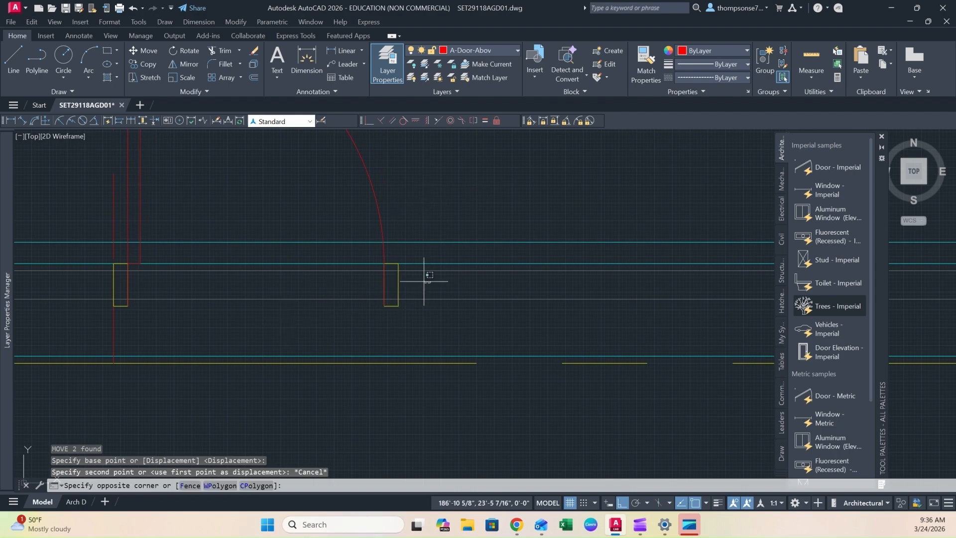
left_click(399, 209)
left_click(191, 194)
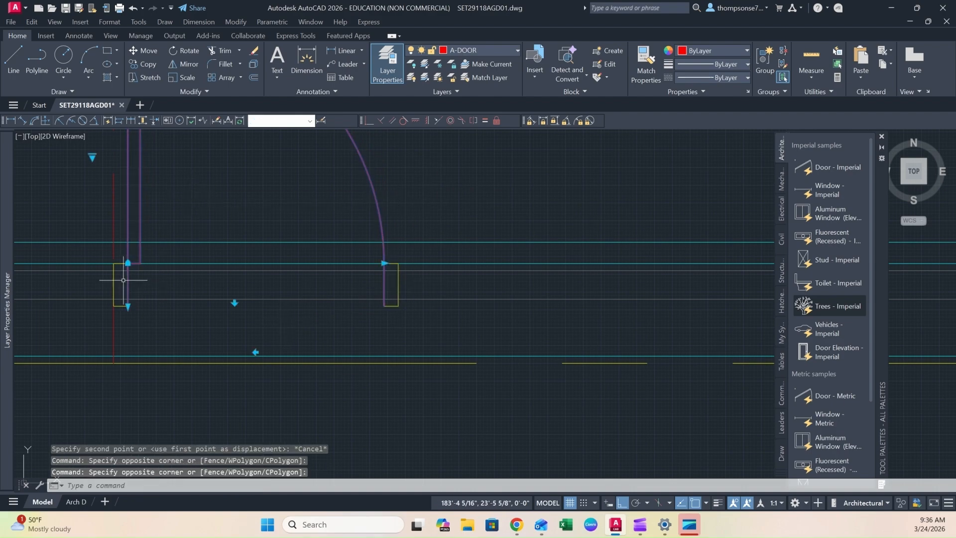
left_click(121, 264)
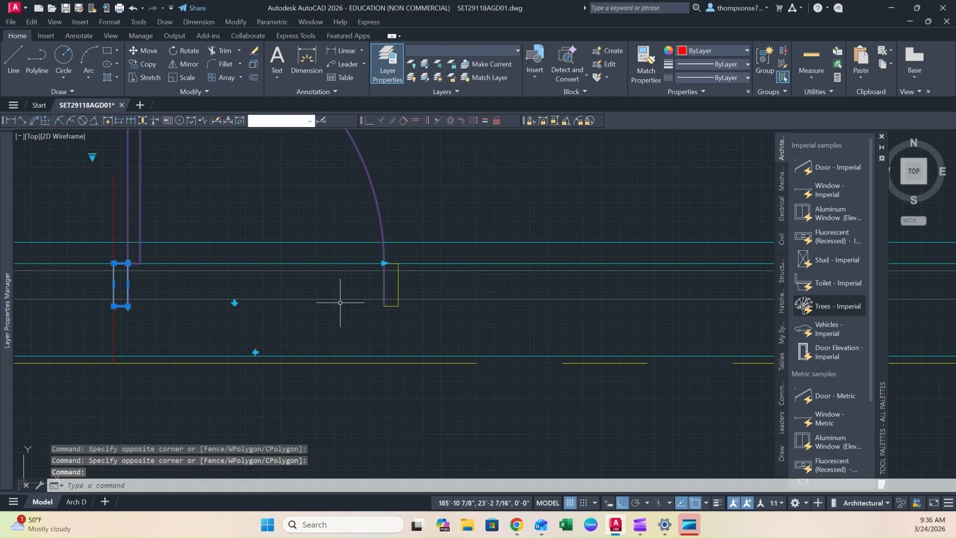
type("mi")
key("Return")
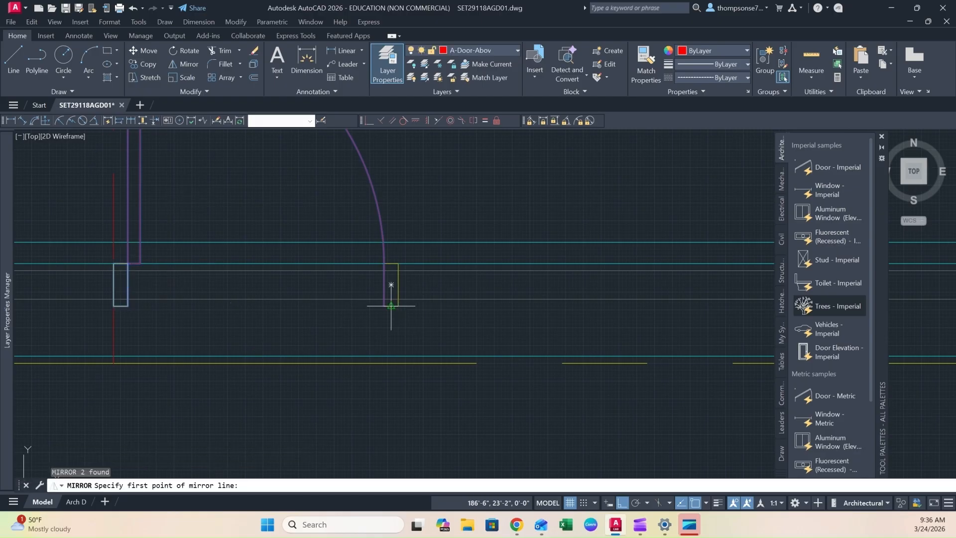
left_click(391, 304)
left_click(397, 153)
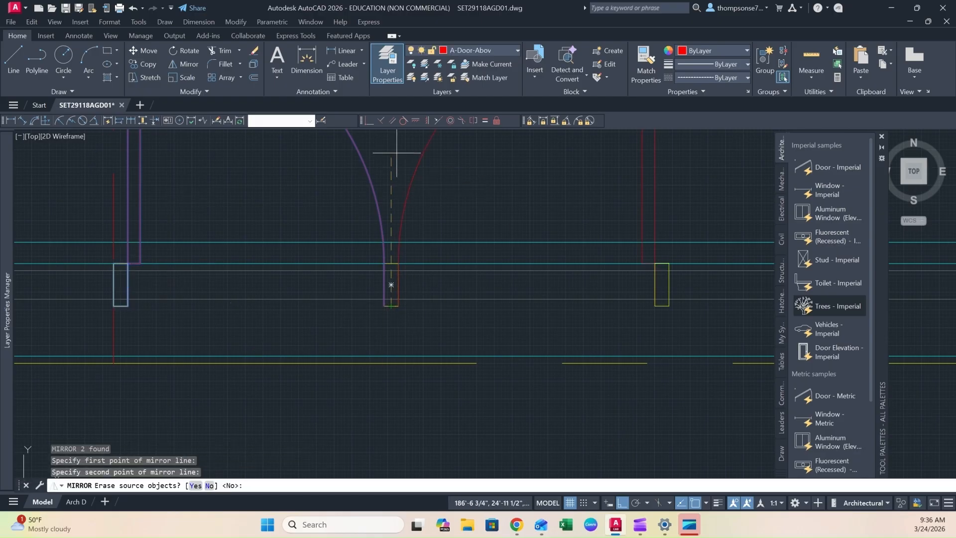
key("Escape")
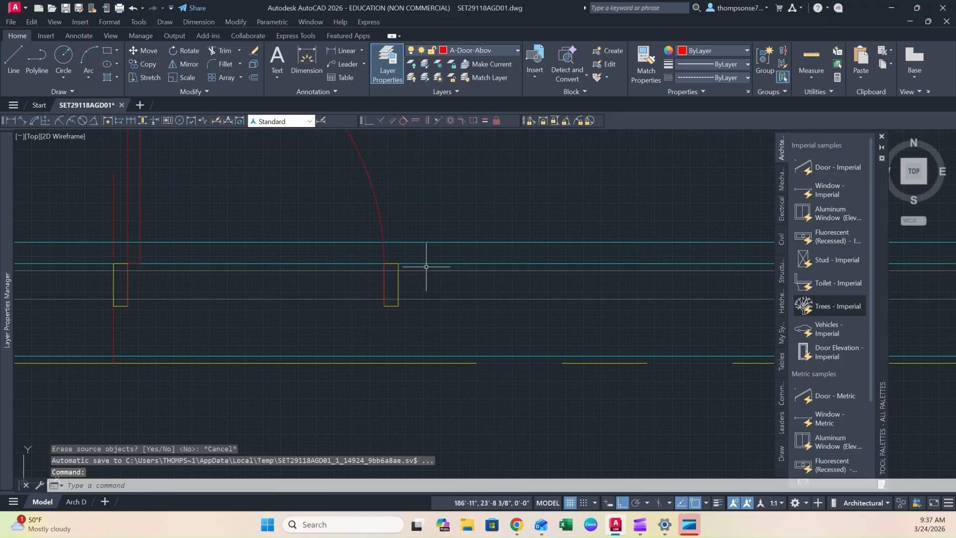
key("Escape")
- Mirror the door and its west jamb about the vertical centerline of the east jamb, keeping the originals, to form a door pair
left_click(394, 208)
left_click(116, 265)
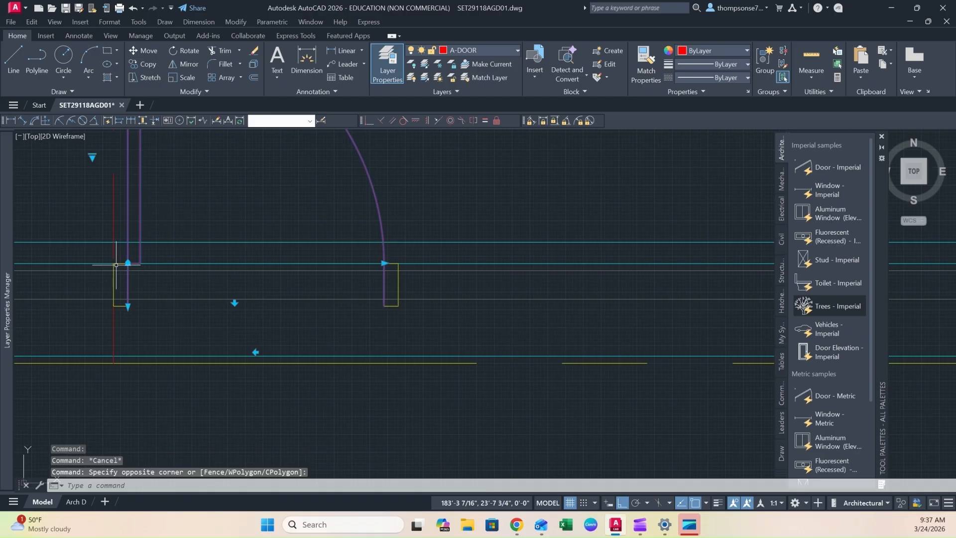
left_click(117, 263)
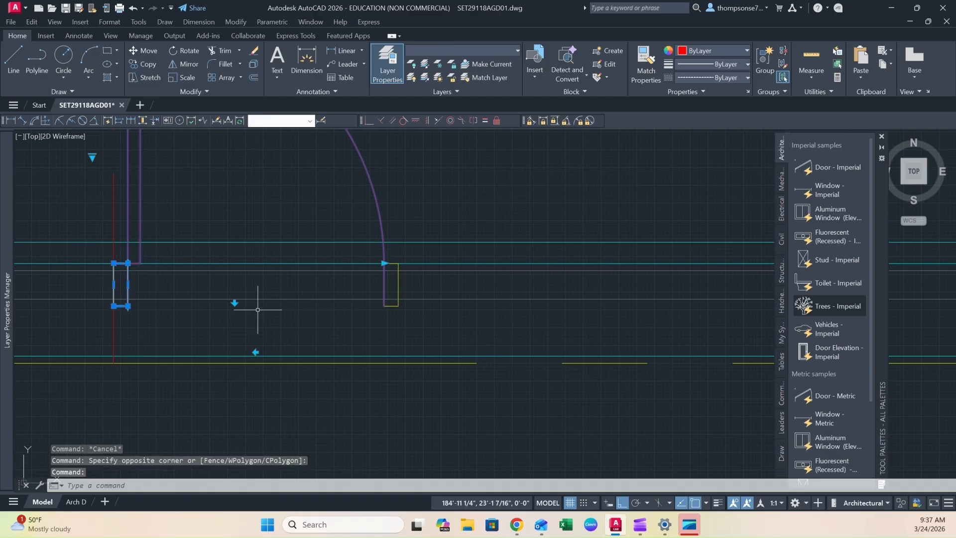
key("Return")
left_click(391, 284)
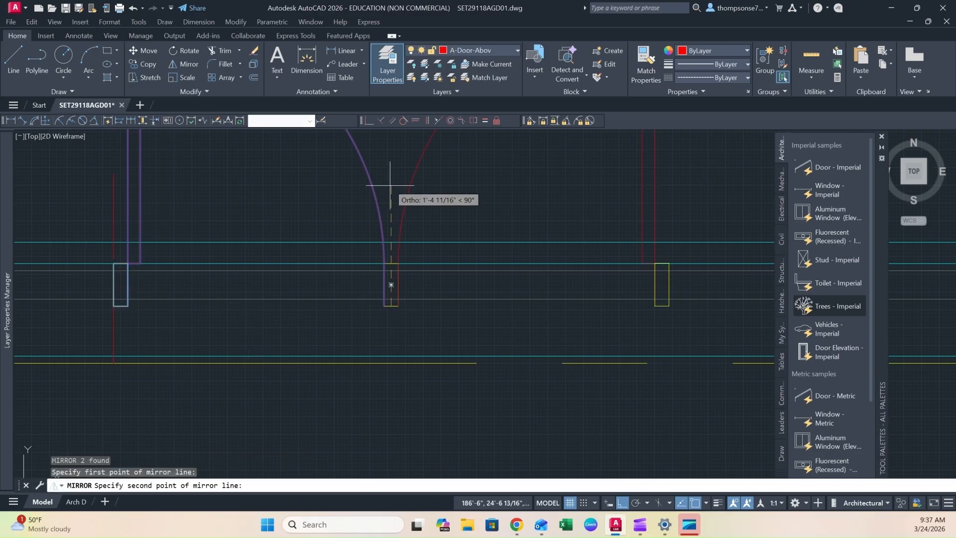
left_click(390, 181)
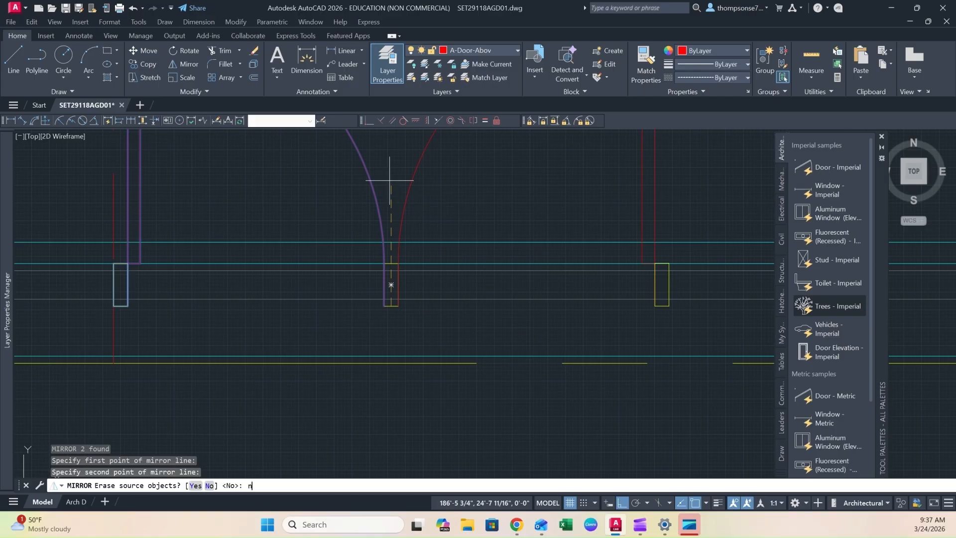
key("Return")
- Copy the door pair and its three jambs east, from the east jamb's upper outer corner to the east reference line's intersection with the 3" offset line
scroll(390, 190, "down", 3)
middle_click_drag(429, 317, 340, 288)
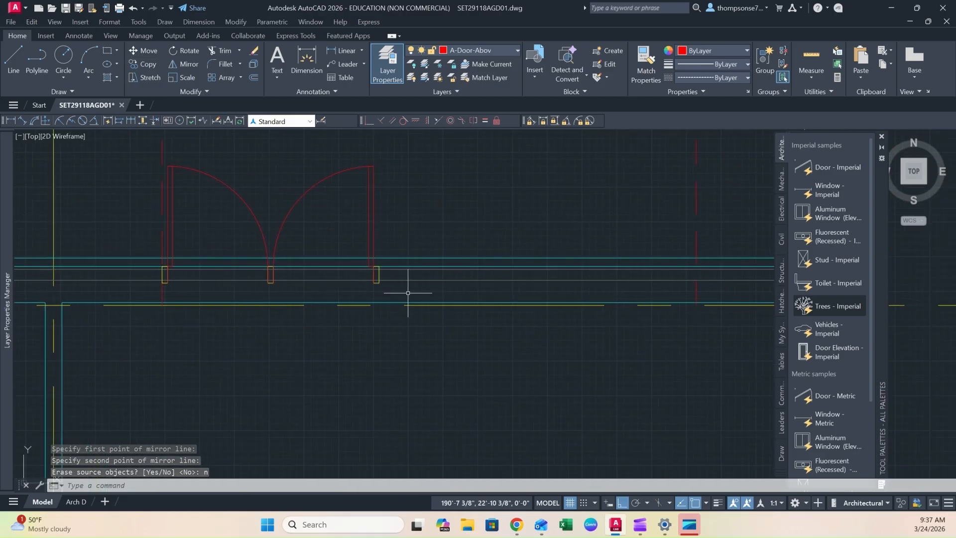
middle_click_drag(687, 274, 608, 282)
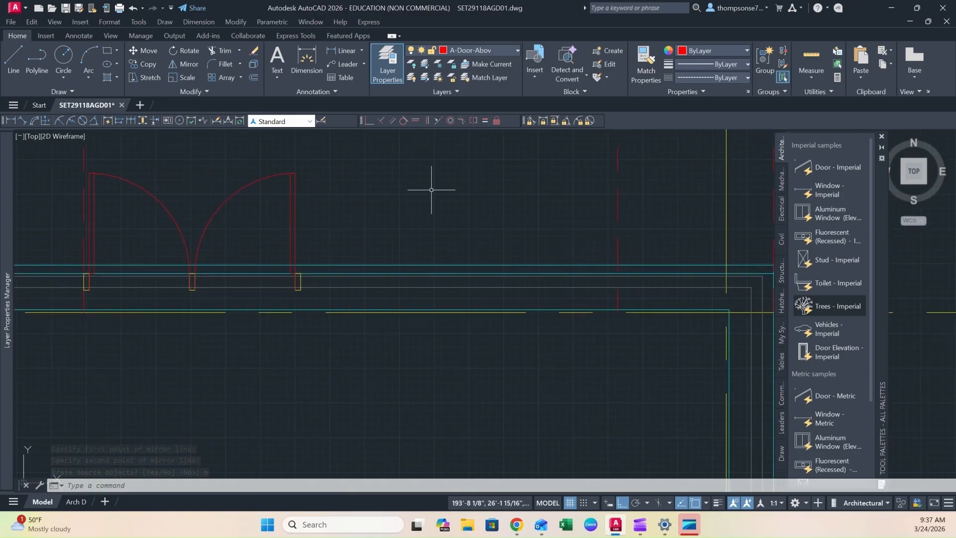
scroll(443, 199, "down", 4)
scroll(478, 211, "up", 2)
scroll(478, 214, "up", 2)
left_click(454, 188)
left_click(195, 230)
scroll(280, 292, "up", 3)
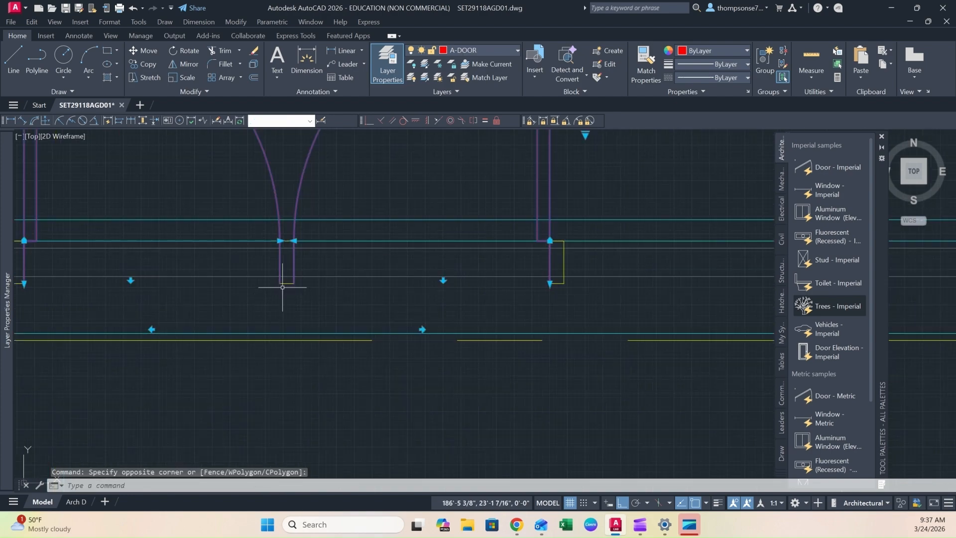
left_click(280, 269)
left_click(564, 264)
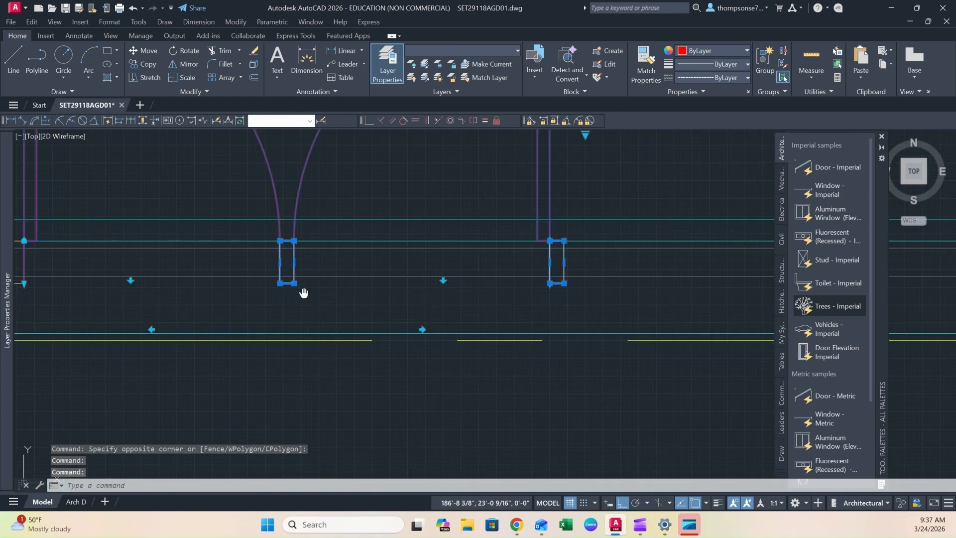
middle_click_drag(47, 295, 307, 294)
left_click(277, 282)
scroll(394, 287, "down", 4)
middle_click_drag(426, 292, 313, 299)
type("o")
key("Return")
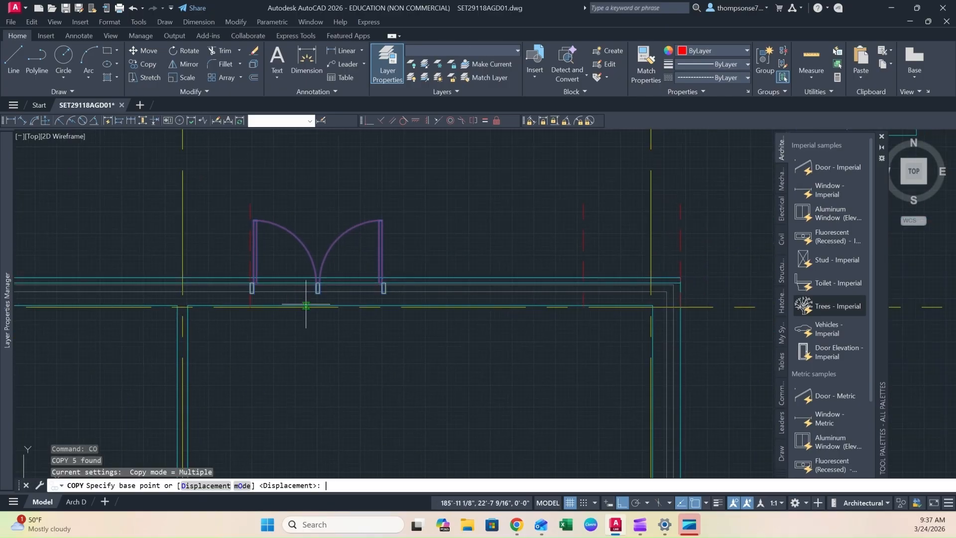
scroll(398, 297, "up", 3)
middle_click_drag(384, 292, 396, 312)
scroll(389, 292, "up", 2)
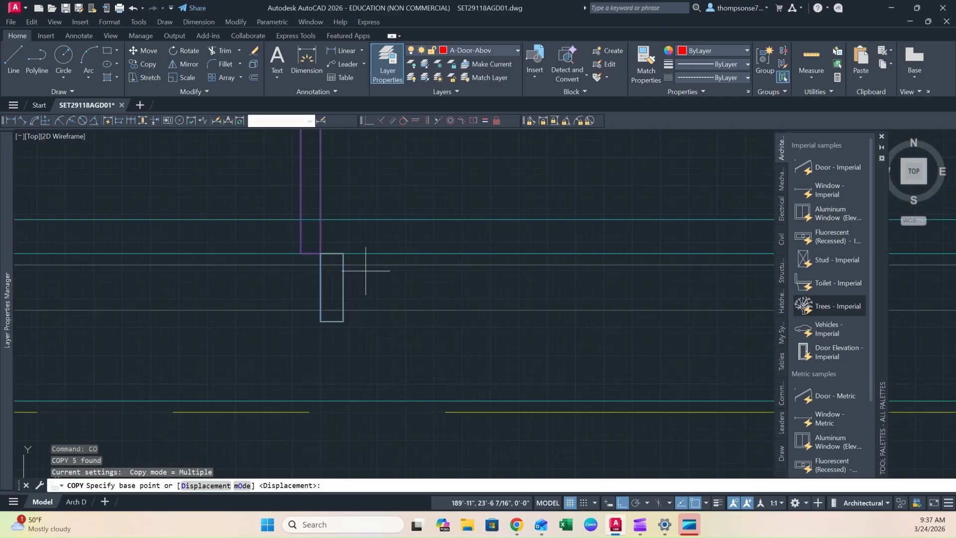
left_click(342, 253)
scroll(552, 266, "down", 3)
middle_click_drag(552, 265, 229, 267)
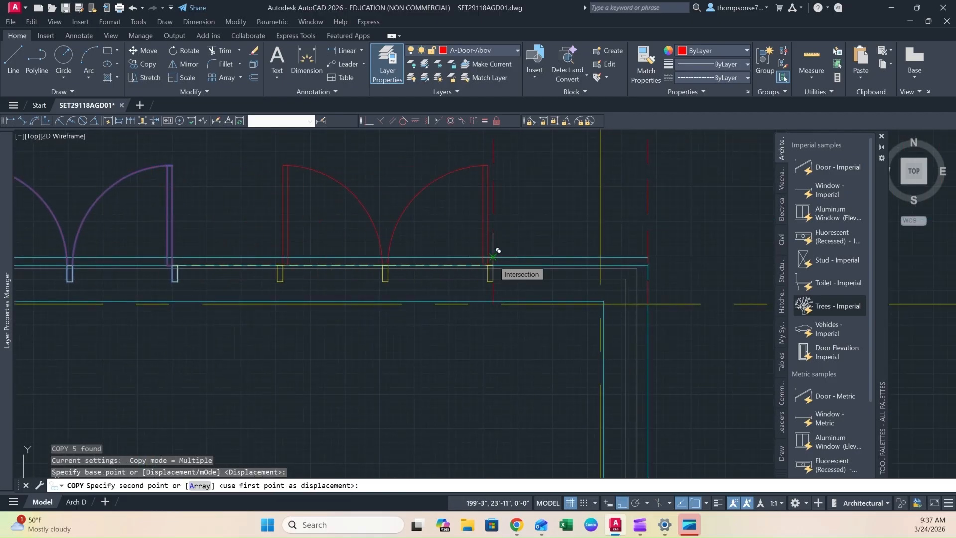
scroll(493, 257, "up", 4)
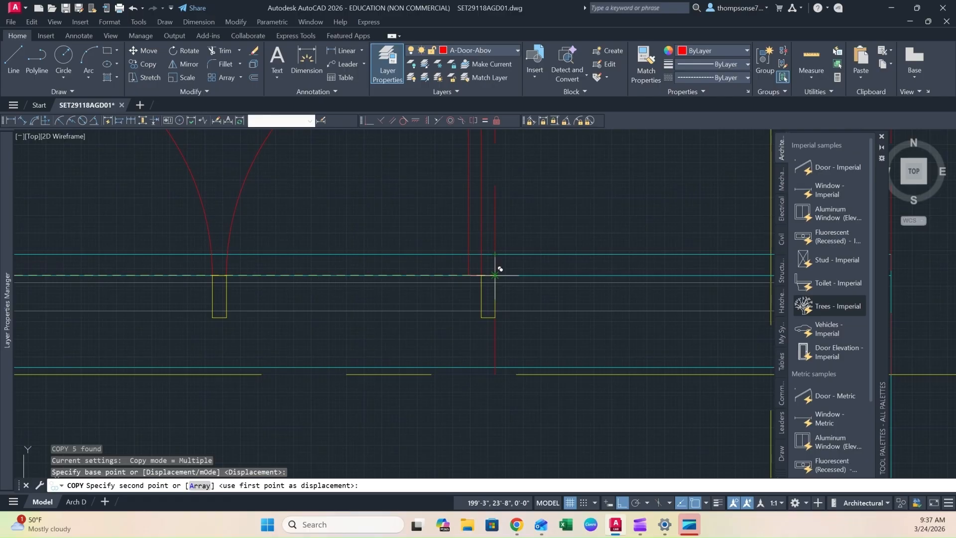
left_click(495, 275)
key("Escape")
scroll(437, 323, "down", 6)
middle_click_drag(420, 329, 445, 328)
middle_click_drag(444, 328, 492, 336)
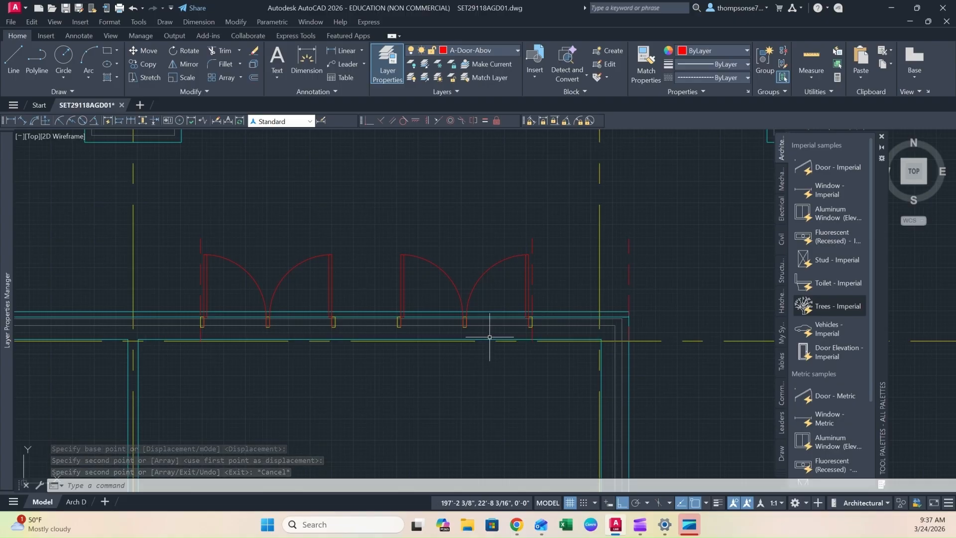
key("Escape")
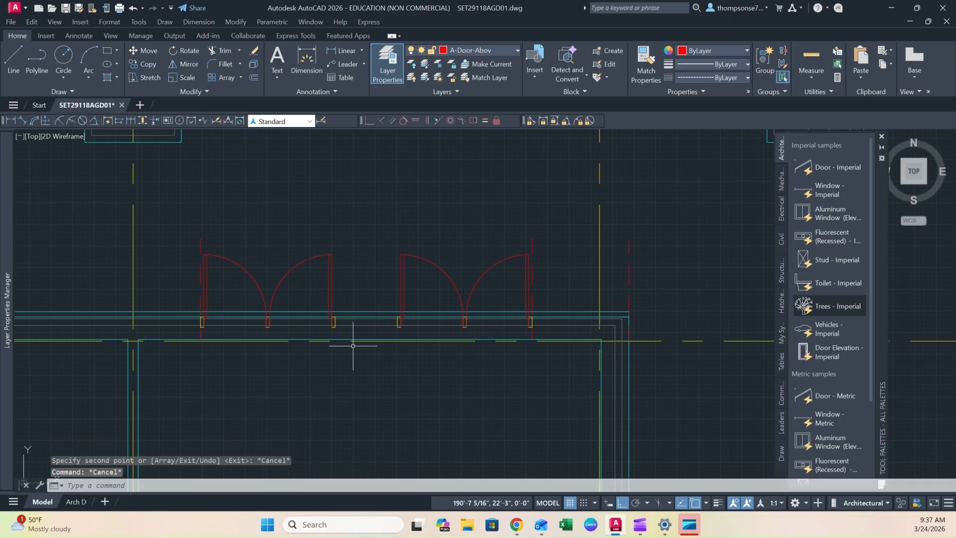
- Trim the wall's outer line and the 3" offset line out of the west door pair's opening
scroll(322, 347, "up", 2)
type("tr")
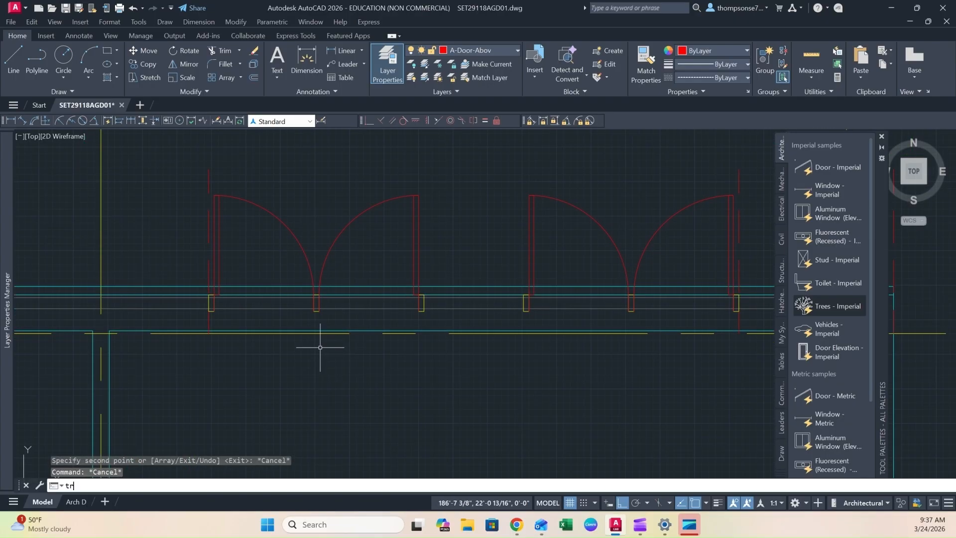
key("Return")
scroll(239, 306, "up", 4)
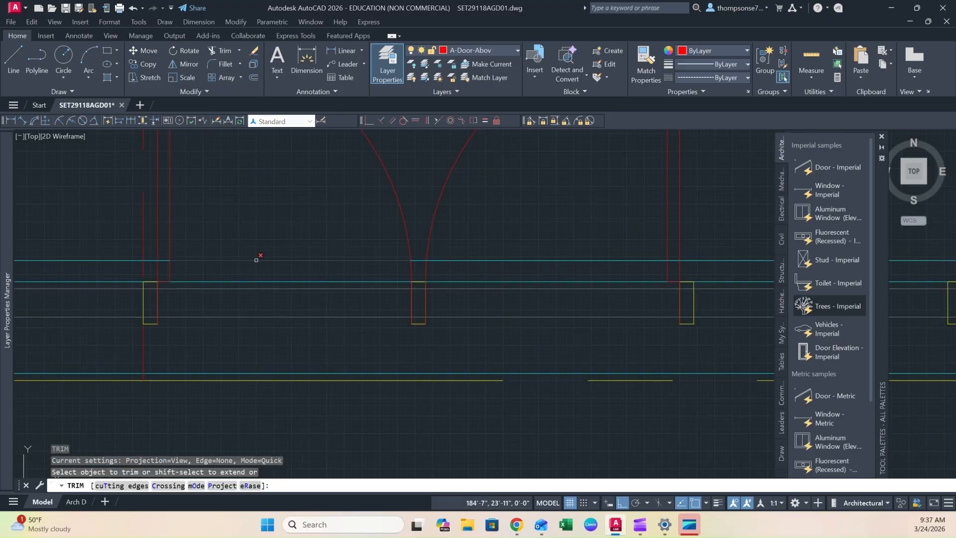
left_click(256, 260)
left_click(248, 281)
left_click(152, 270)
scroll(156, 272, "down", 3)
scroll(163, 267, "up", 3)
left_click(165, 265)
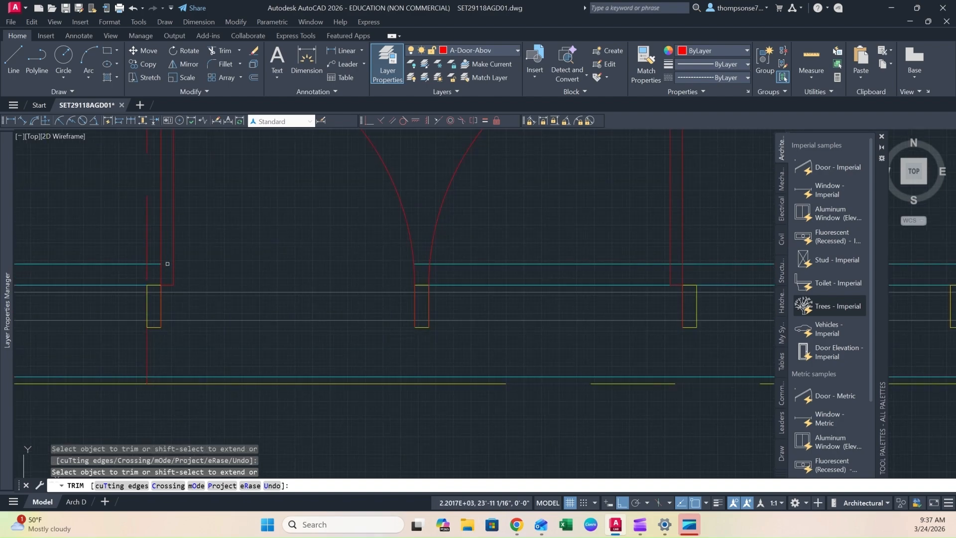
left_click(426, 266)
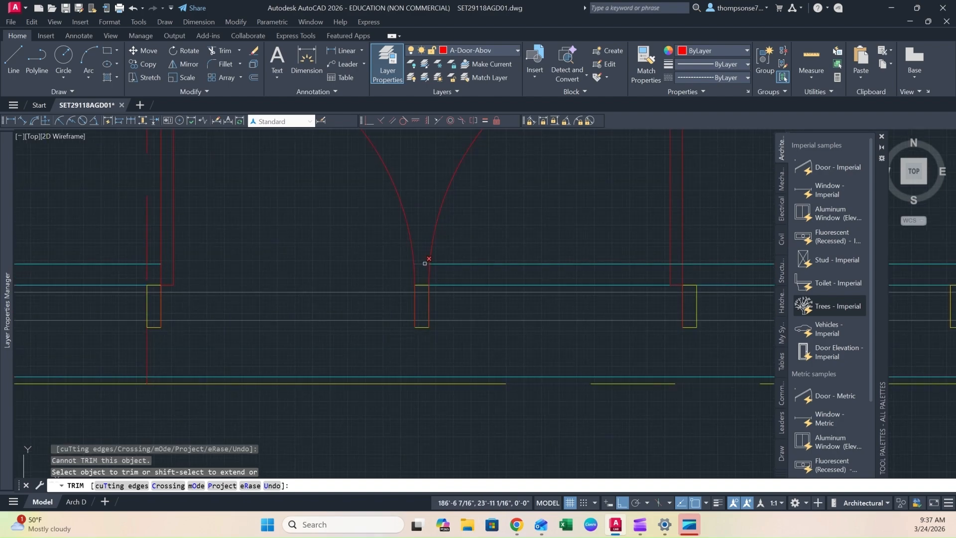
left_click(425, 262)
left_click_drag(532, 240, 522, 289)
left_click(673, 277)
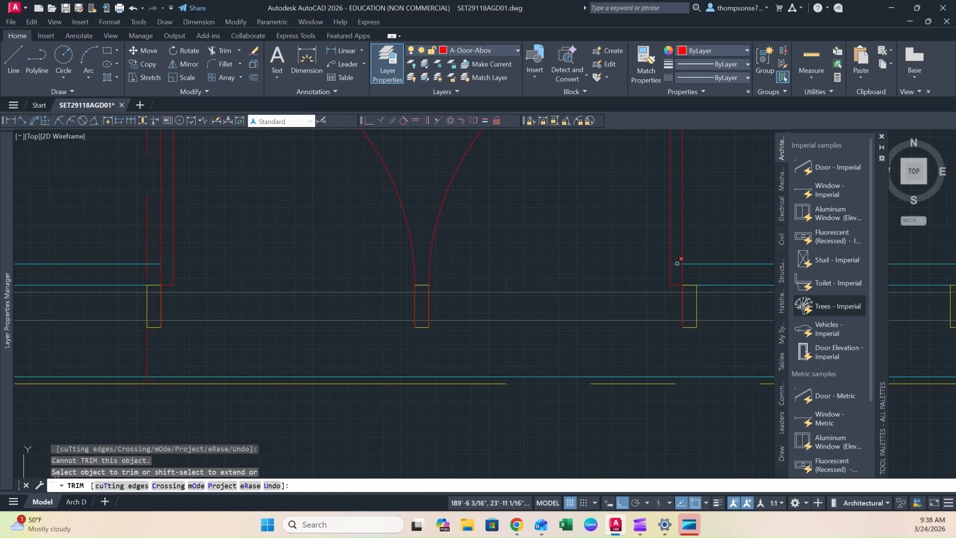
left_click(677, 263)
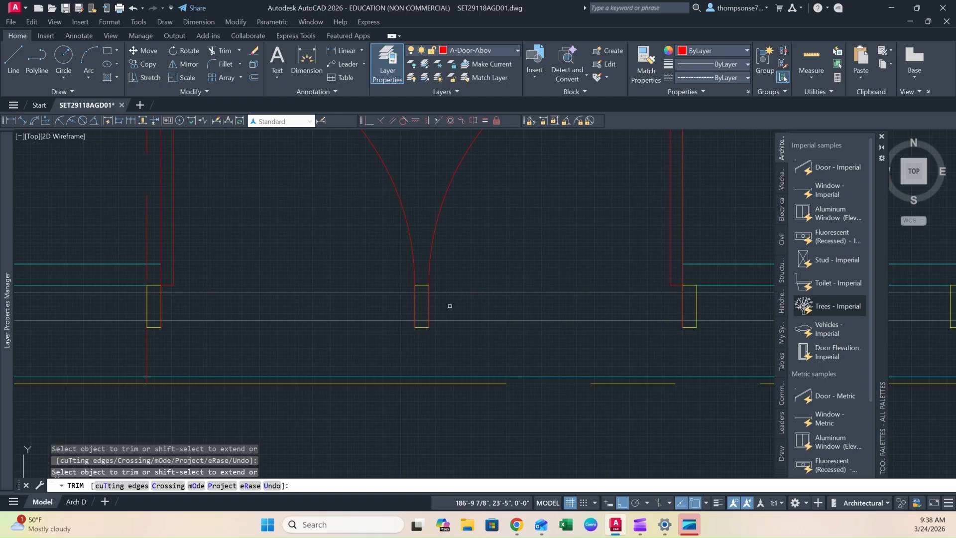
- Trim the two gray inner wall lines across the west door pair's opening, including the pieces inside its jambs
left_click(346, 261)
left_click(306, 328)
left_click(601, 252)
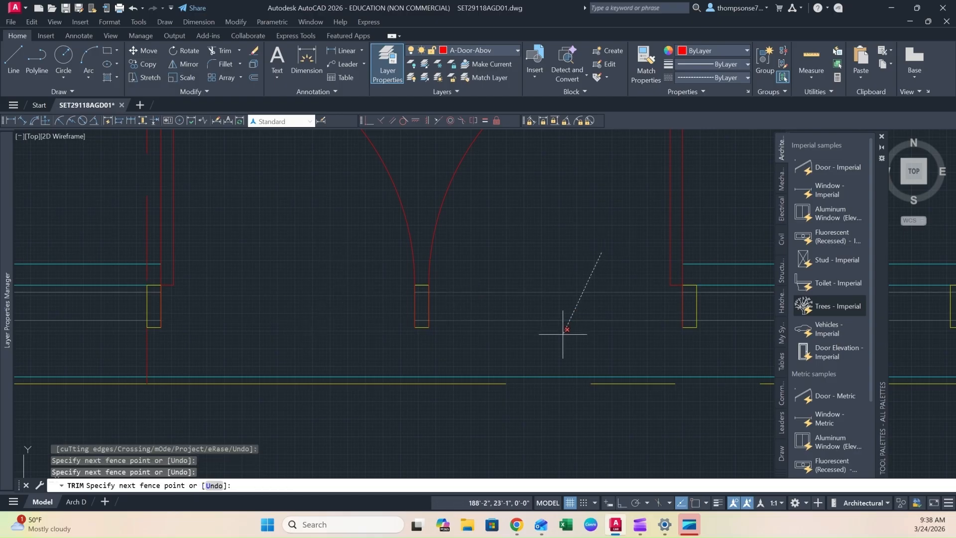
key("Return")
left_click(421, 289)
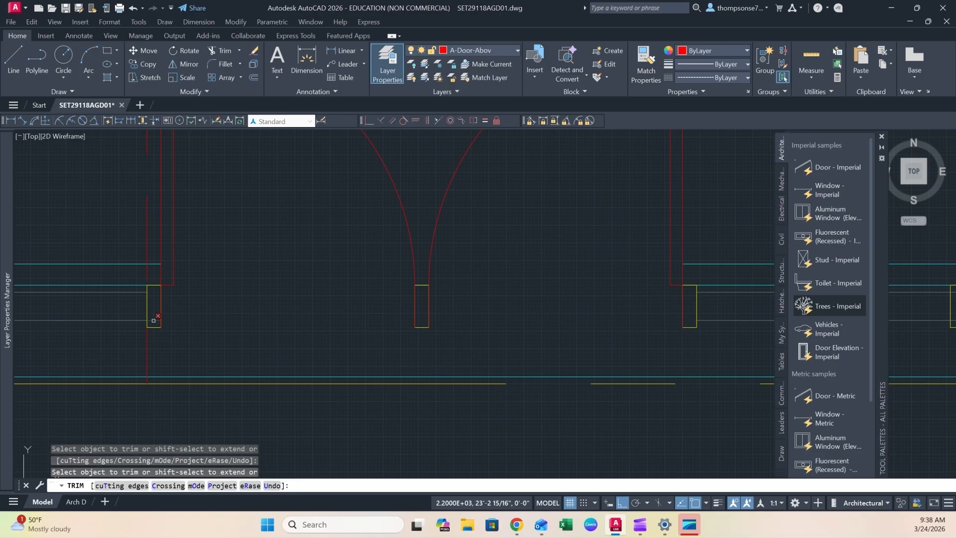
scroll(242, 310, "down", 2)
scroll(242, 310, "down", 2)
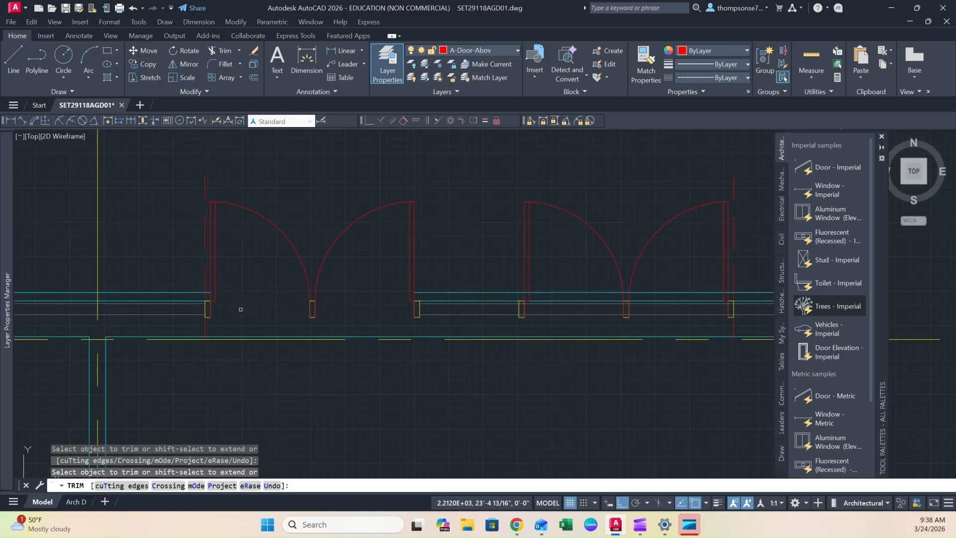
left_click(210, 308)
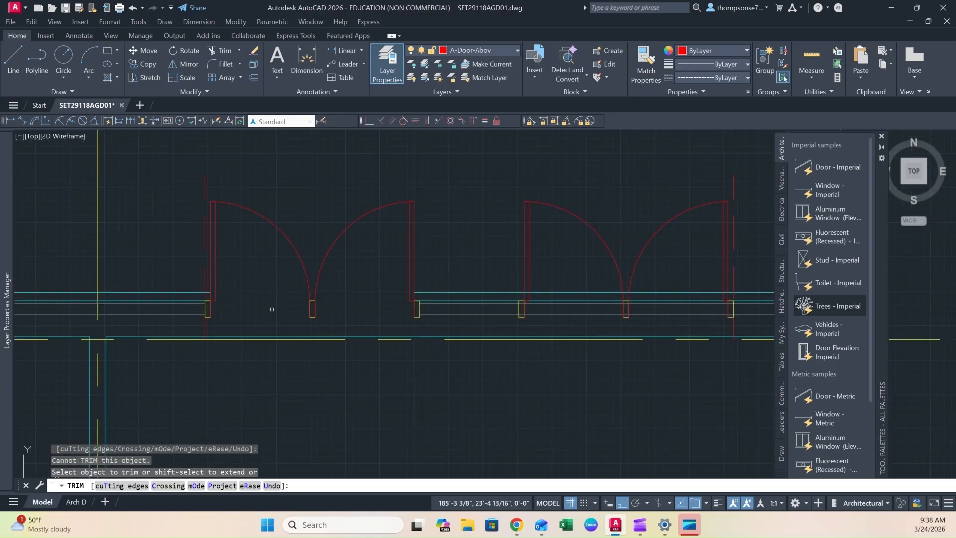
- Trim the wall's outer line at the east door pair and delete the leftover segments across both door leaves
scroll(293, 324, "up", 4)
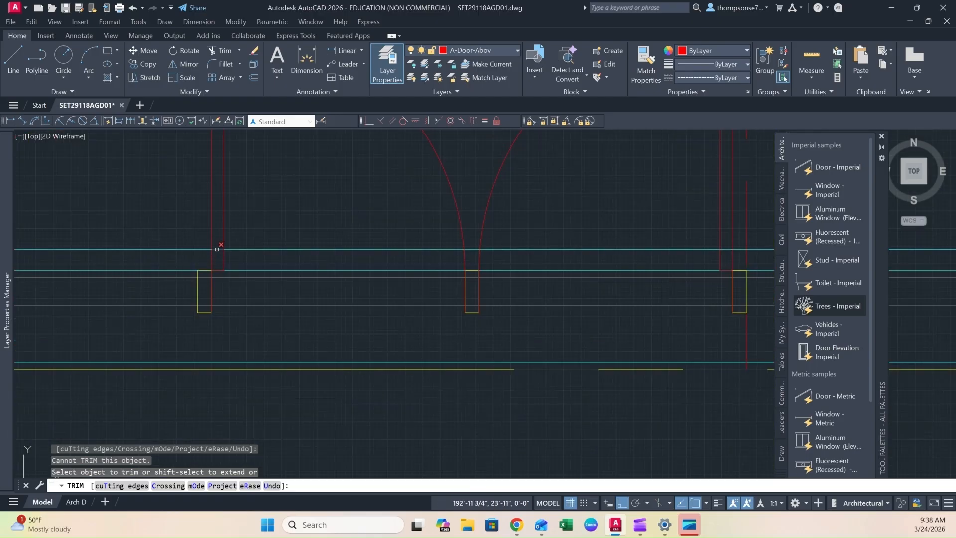
left_click(217, 249)
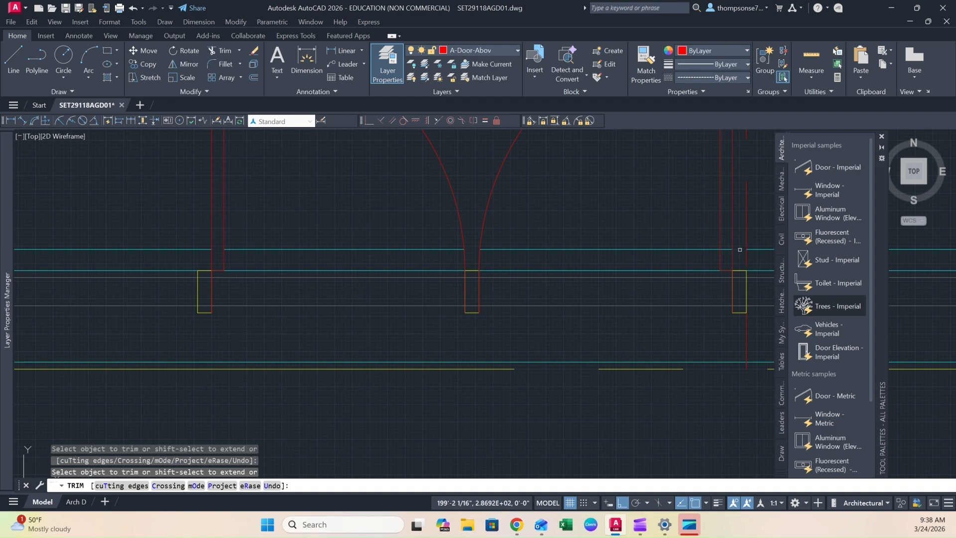
left_click(663, 243)
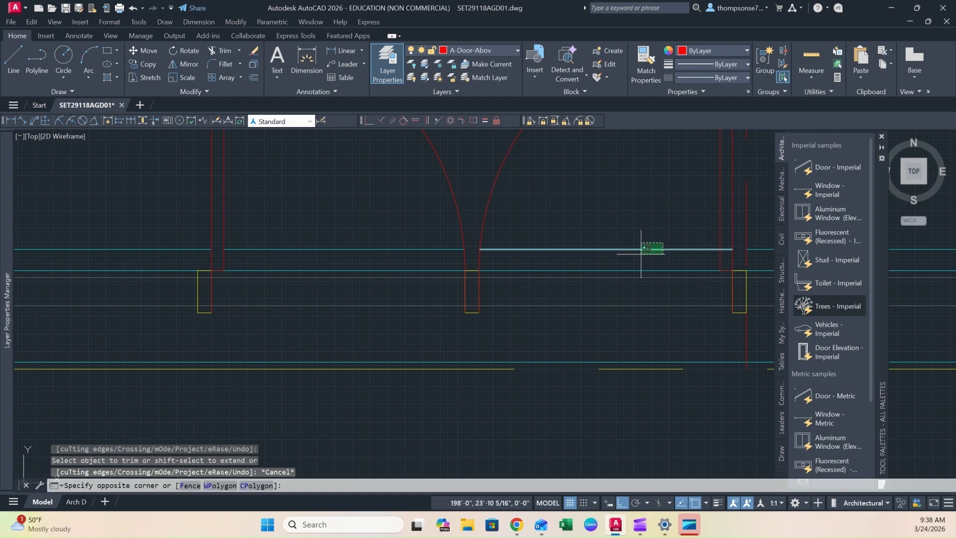
left_click(640, 254)
key("Delete")
left_click(421, 236)
left_click(395, 261)
key("Delete")
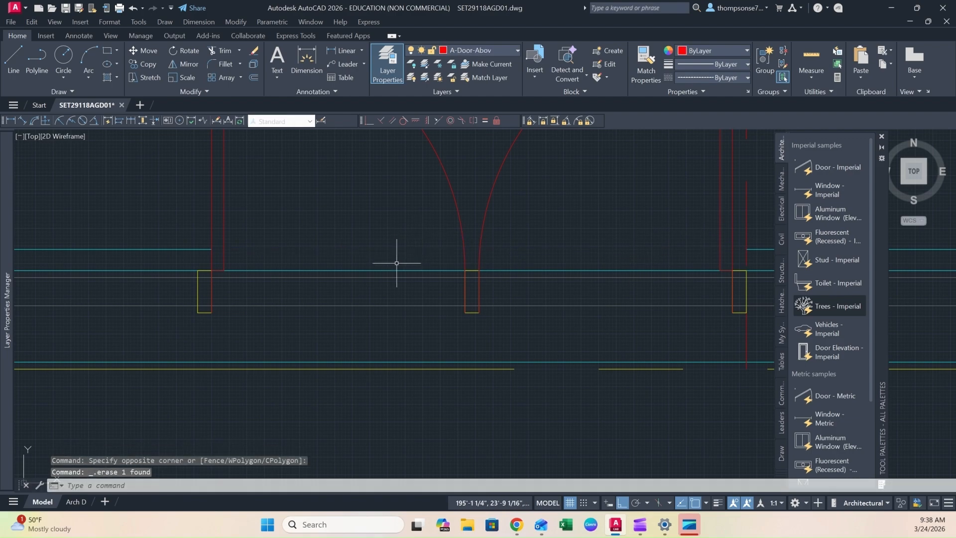
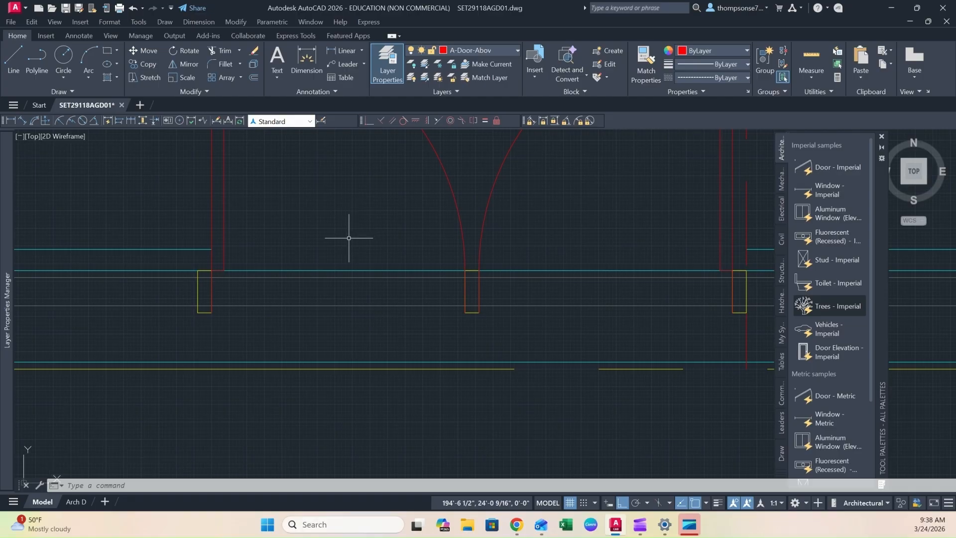
- Trim the two gray inner wall lines across the east door pair's opening and inside its jambs
type("tr")
key("Return")
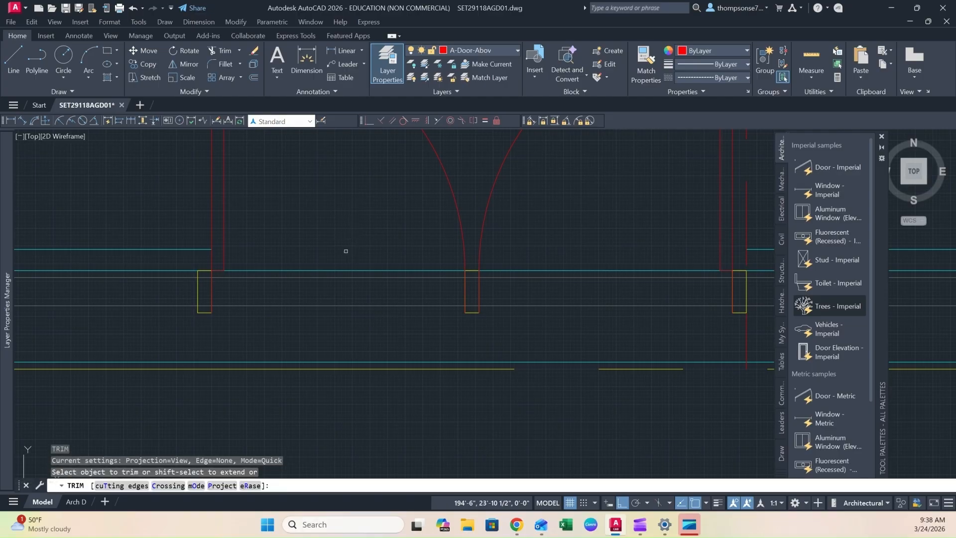
left_click(341, 278)
left_click(341, 305)
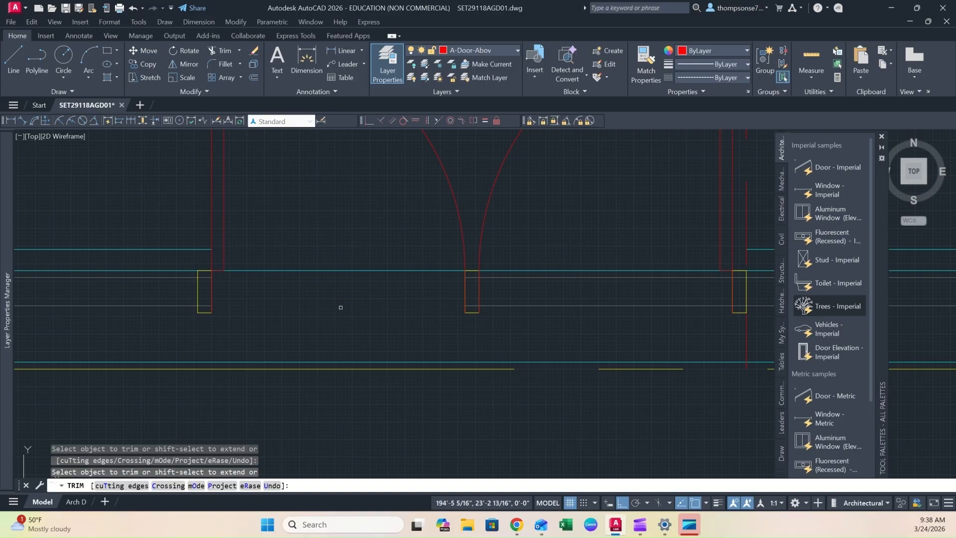
left_click_drag(606, 320, 601, 273)
left_click(739, 279)
left_click(745, 300)
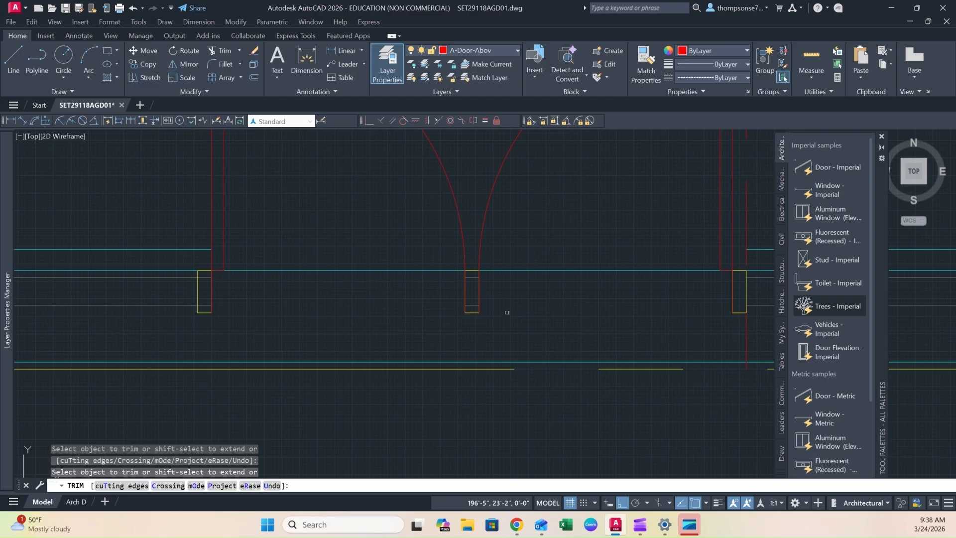
left_click(474, 281)
left_click(473, 281)
scroll(345, 318, "down", 2)
scroll(393, 308, "up", 2)
key("Return")
- Trim the wall's inner face line between the opening's reference lines and the outer line's stub above the westmost jamb
scroll(450, 335, "down", 2)
middle_click_drag(236, 382, 427, 365)
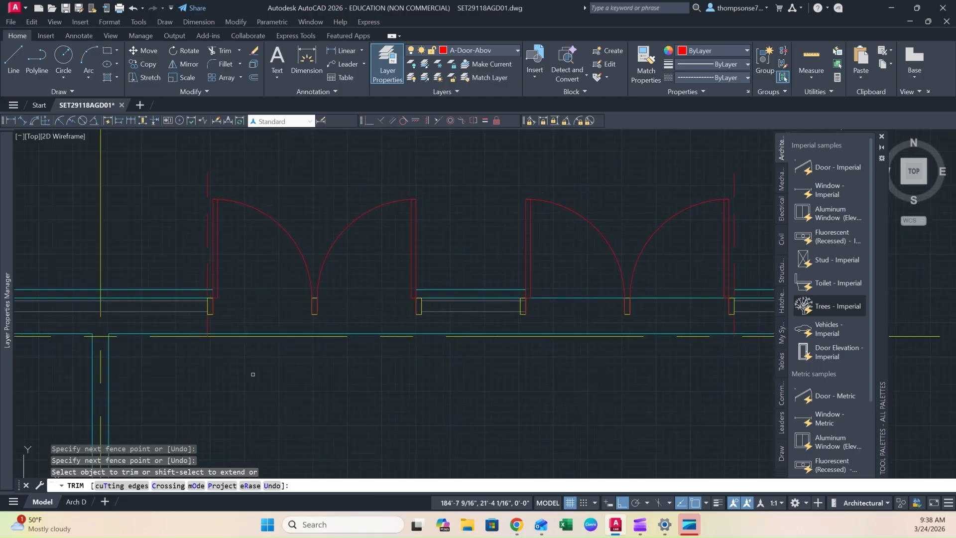
left_click(433, 334)
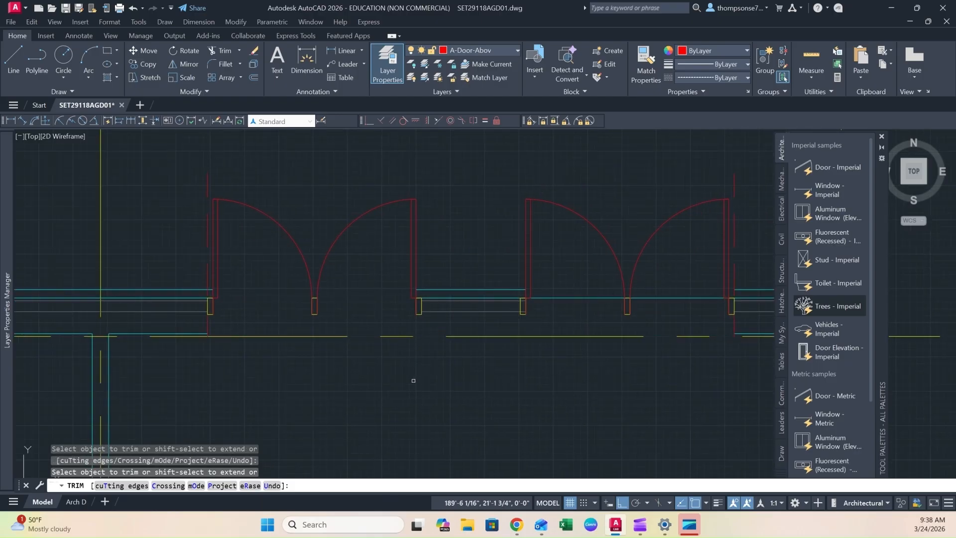
key("Escape")
mouse_move(282, 373)
middle_mouse_down()
mouse_move(368, 374)
mouse_move(352, 396)
middle_mouse_up()
scroll(309, 342, "up", 3)
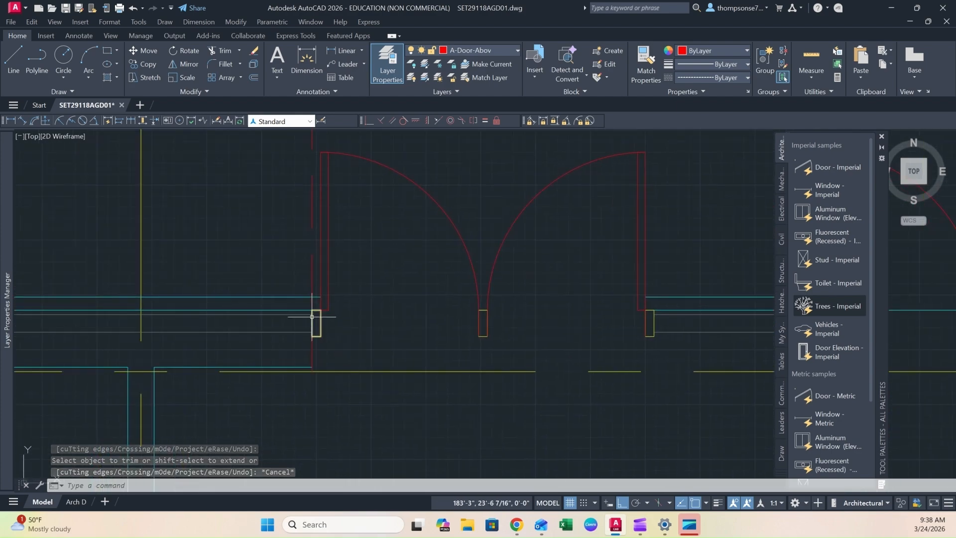
type("tr")
key("Return")
scroll(668, 324, "down", 6)
middle_click_drag(674, 327, 336, 338)
scroll(408, 333, "up", 4)
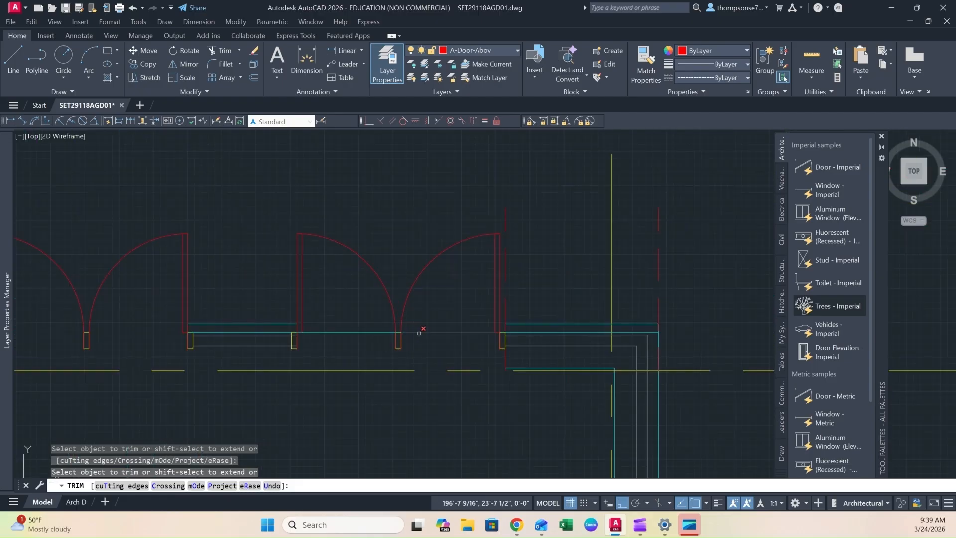
key("Escape")
- Delete the red vertical reference lines at both edges of the opening and at the wall's east end
scroll(437, 331, "down", 2)
left_click(525, 239)
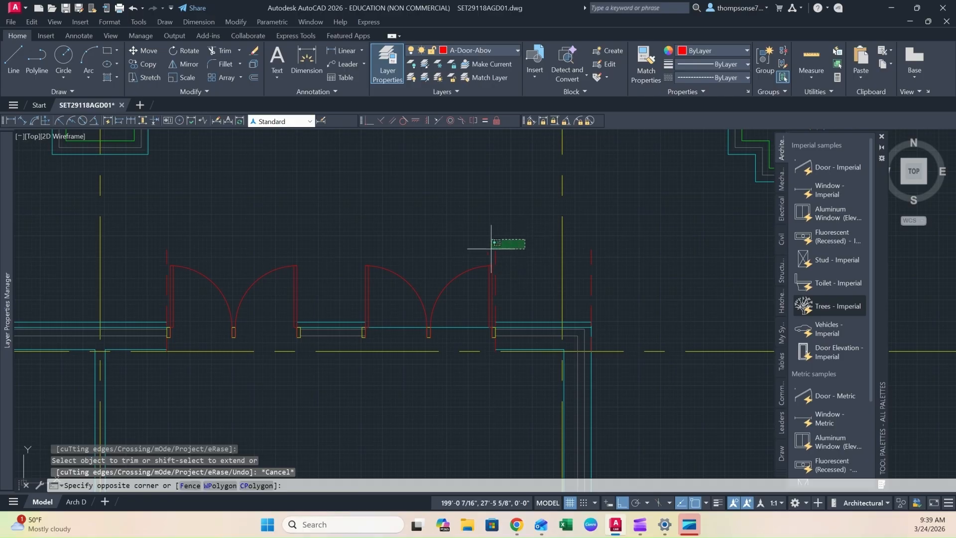
left_click(384, 252)
key("Delete")
left_click(635, 245)
key("Escape")
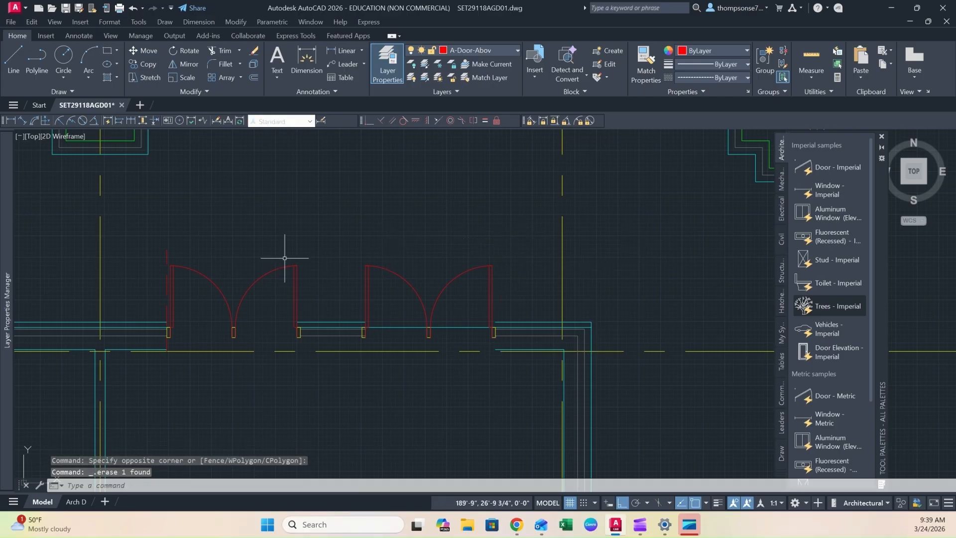
scroll(209, 341, "up", 4)
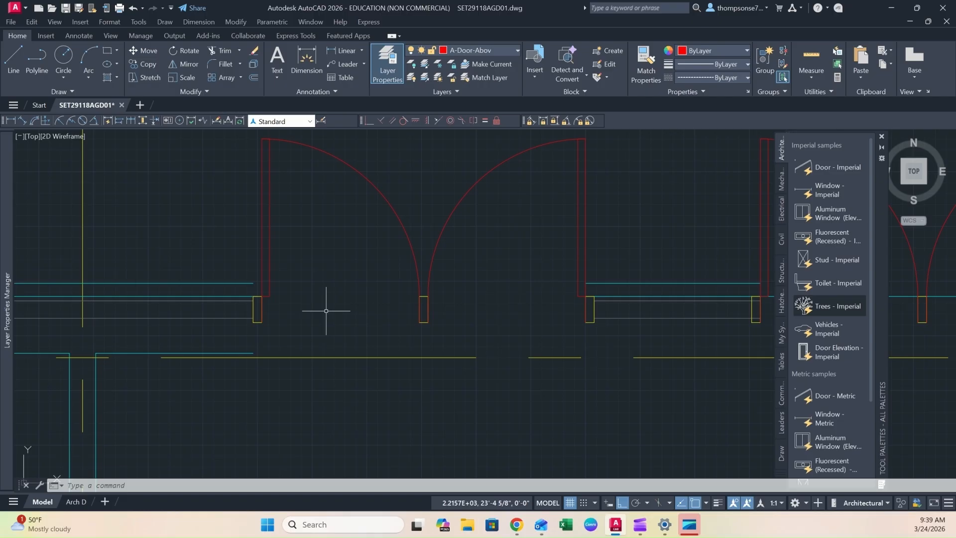
- Undo the deletion of the red vertical reference line at the opening's west edge
scroll(309, 284, "down", 4)
left_click(133, 7)
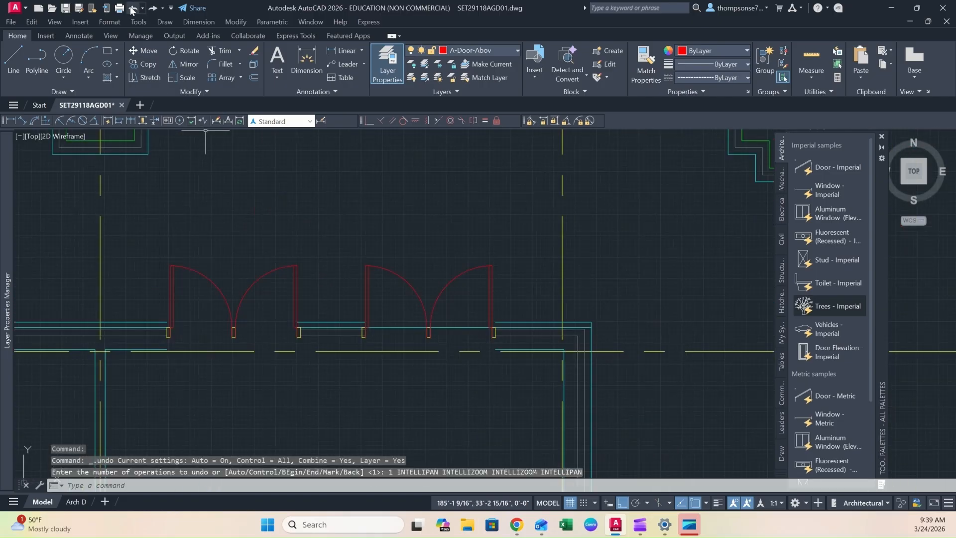
scroll(140, 330, "up", 4)
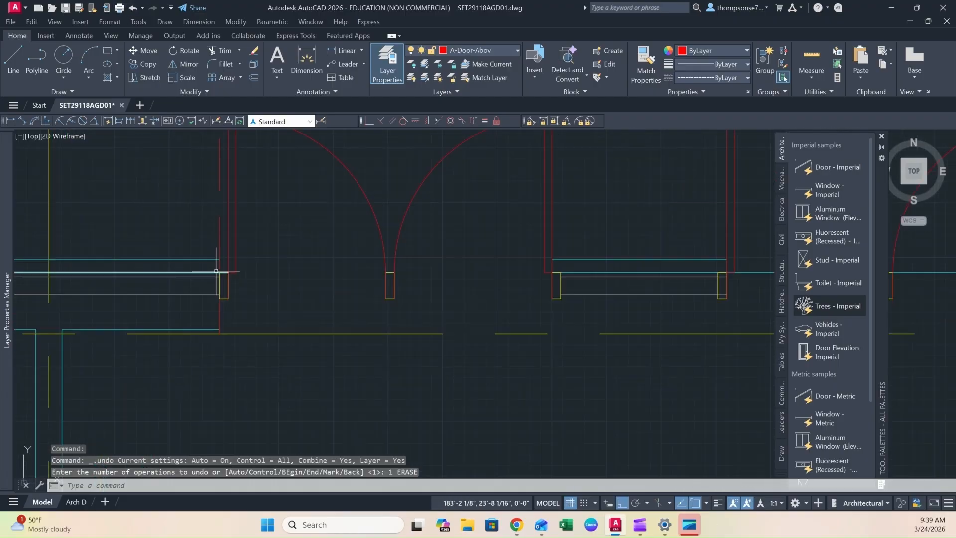
- Trim the red reference line at the opening's west edge where it extends beyond the wall's outer and inner face lines
type("tr")
key("Return")
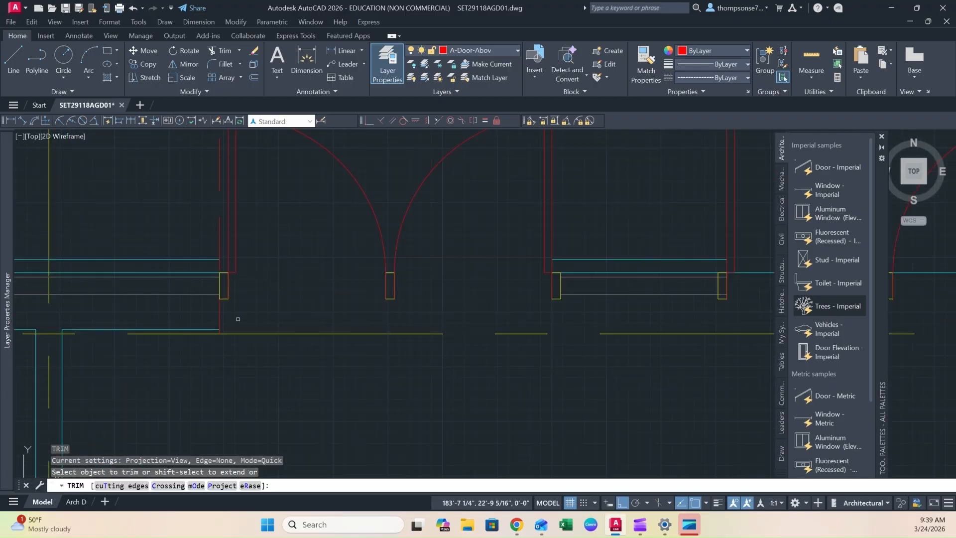
left_click(221, 330)
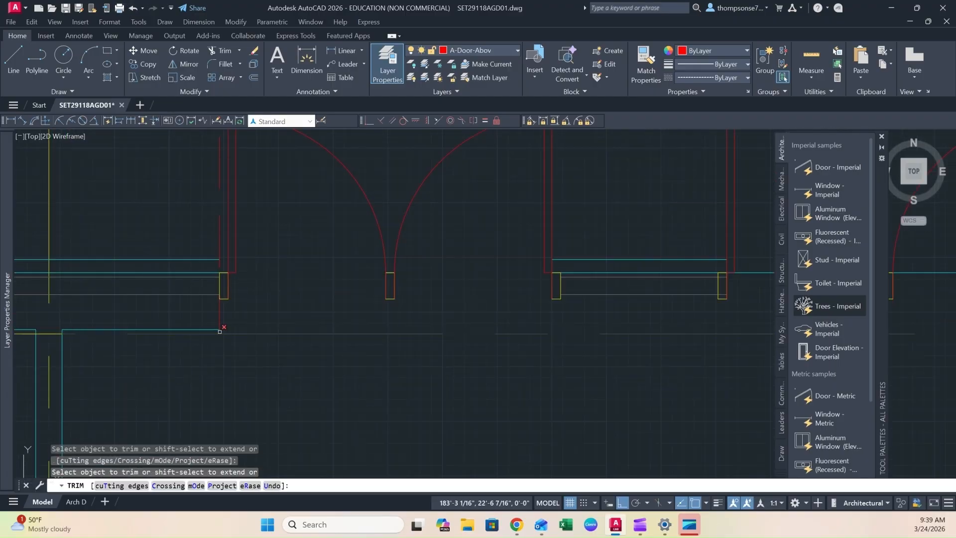
left_click(220, 249)
left_click(221, 249)
scroll(306, 272, "down", 4)
middle_click_drag(335, 275, 171, 288)
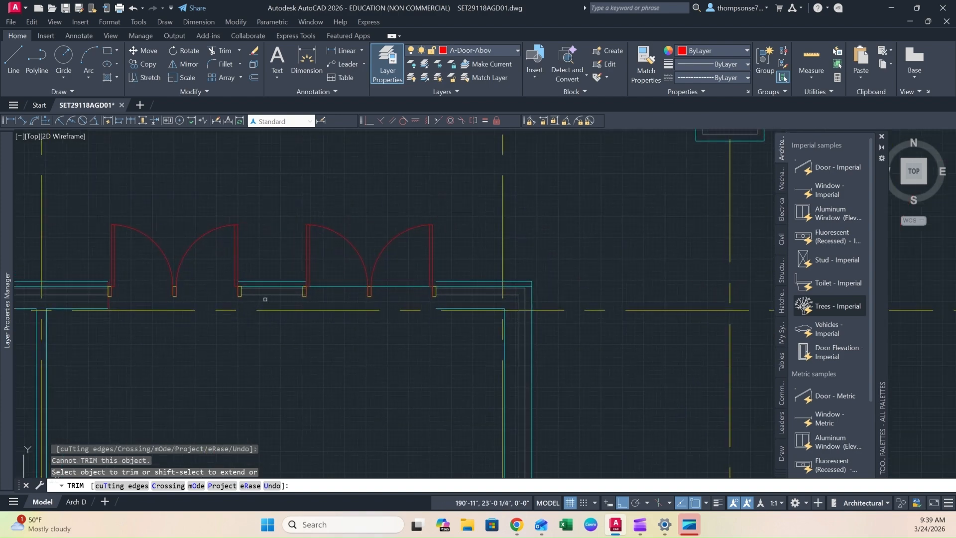
scroll(264, 297, "up", 2)
scroll(333, 298, "up", 2)
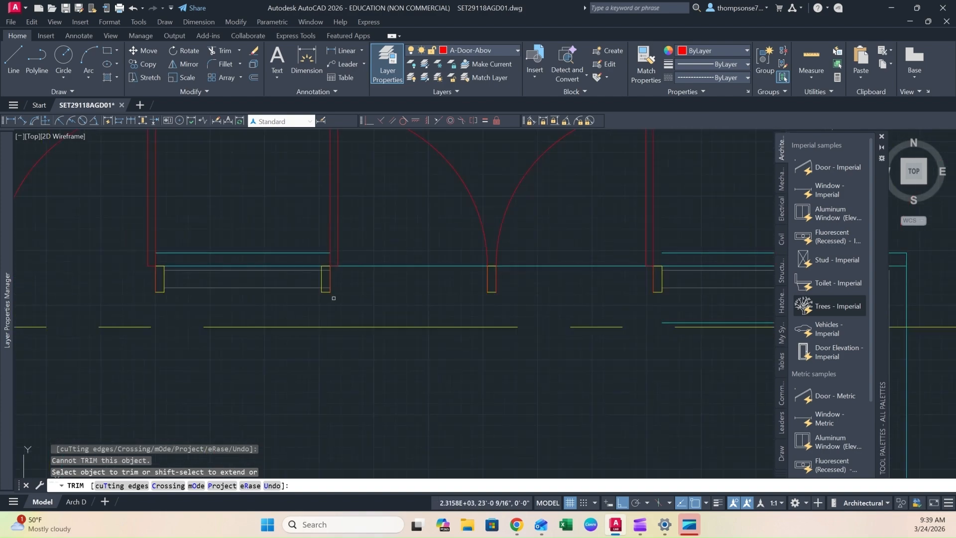
scroll(573, 280, "down", 2)
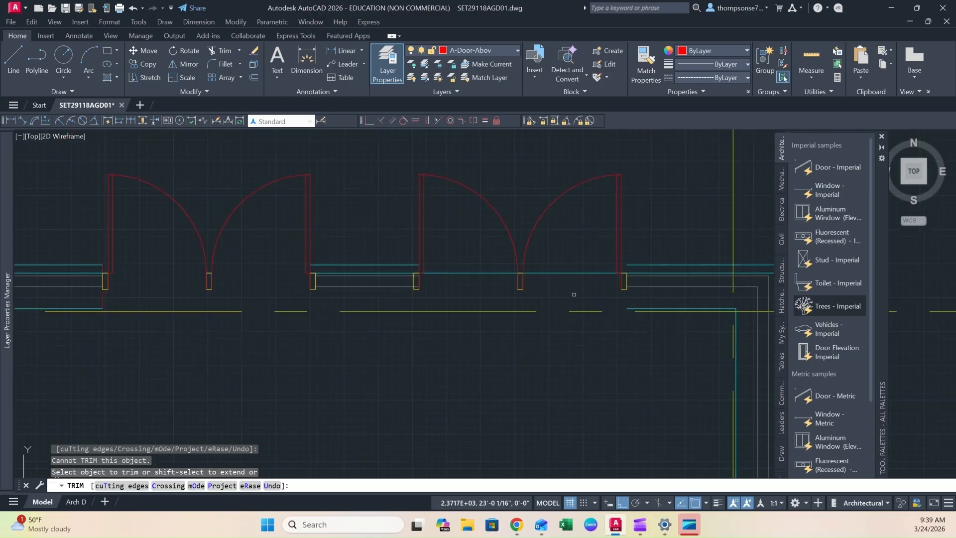
middle_click_drag(576, 290, 551, 293)
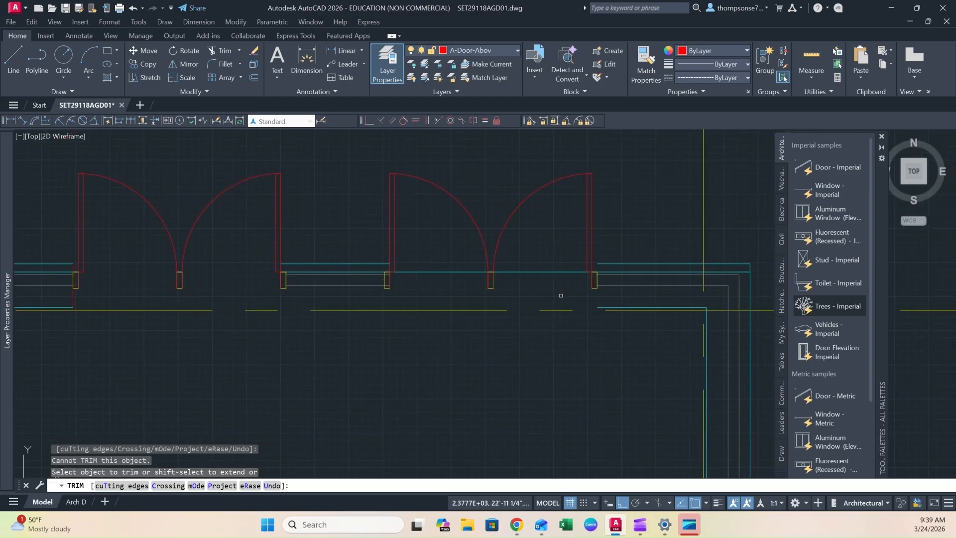
mouse_move(414, 295)
middle_mouse_down()
mouse_move(529, 282)
mouse_move(503, 279)
middle_mouse_up()
key("Escape")
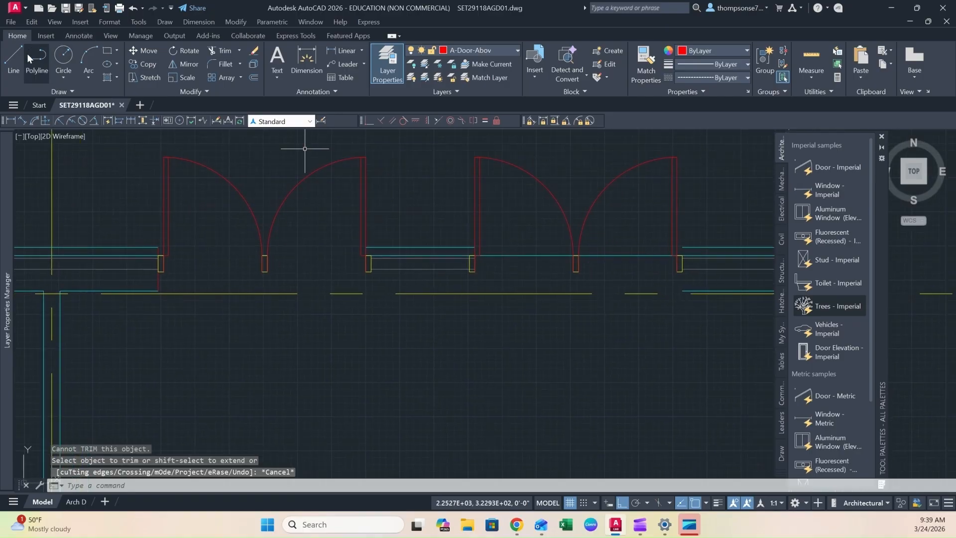
- Draw vertical lines upward from the two jambs of the wall piece between the door pairs, along their inner sides
left_click(13, 60)
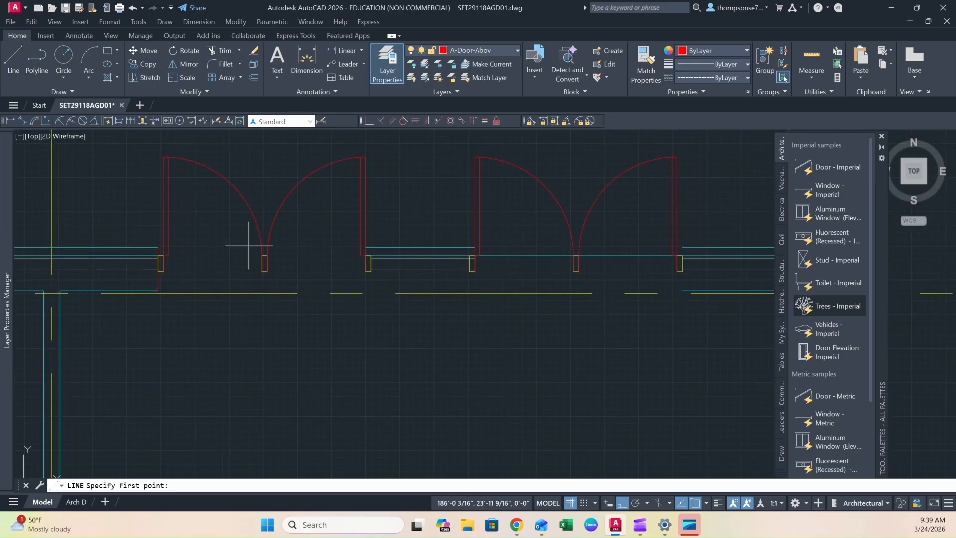
left_click(371, 272)
left_click(387, 190)
key("Return")
key("Return")
left_click(470, 255)
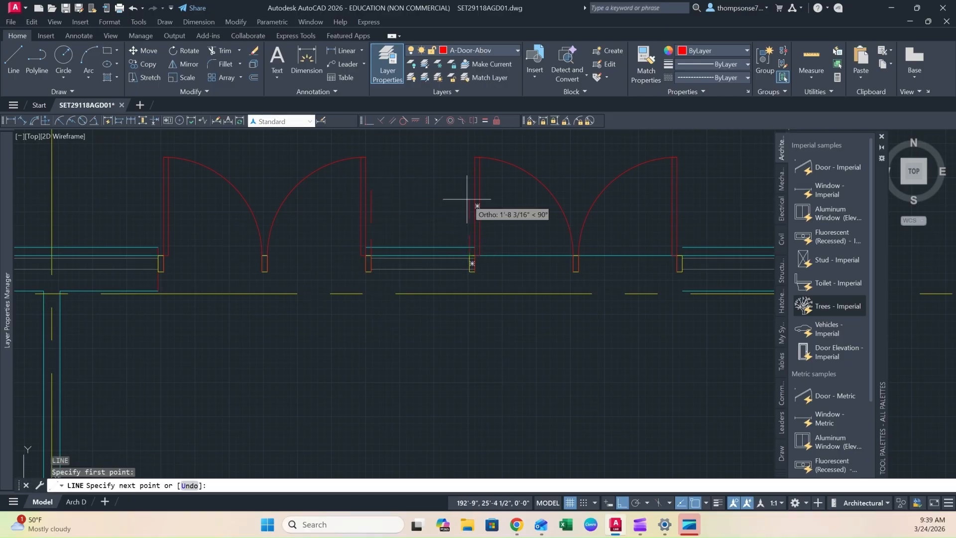
left_click(465, 190)
key("Return")
- Draw a vertical line closing the wall at the opening's east edge, from the outer face line to the inner face line
key("Return")
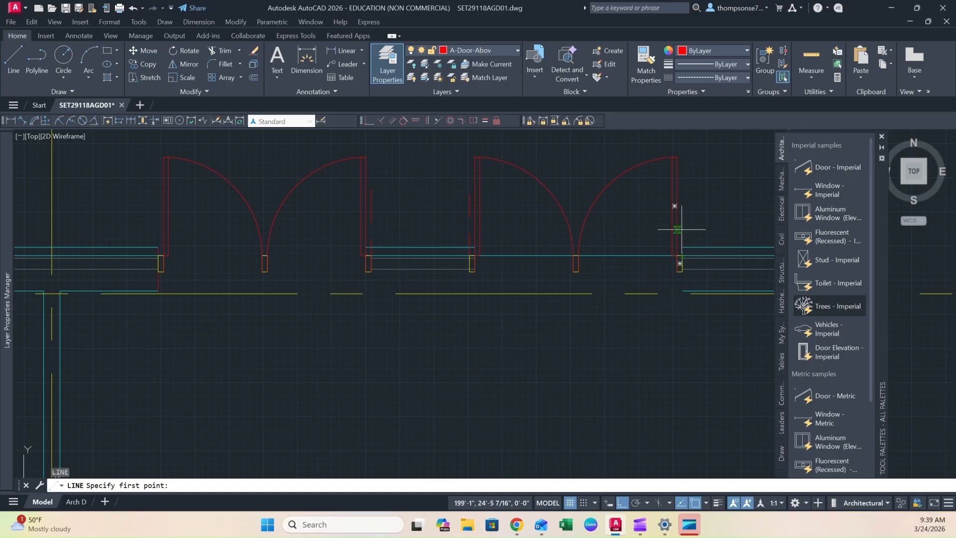
key("Escape")
key("Return")
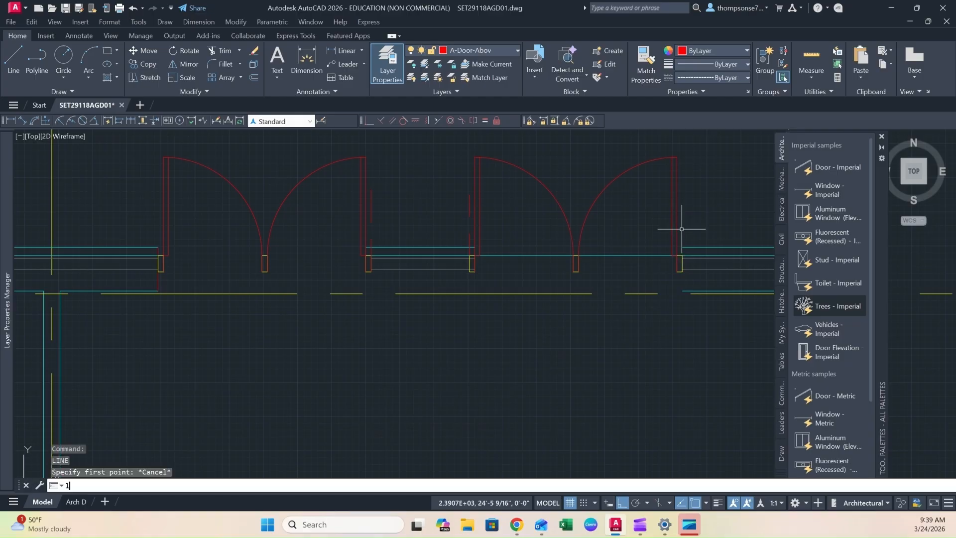
left_click(682, 247)
left_click(682, 291)
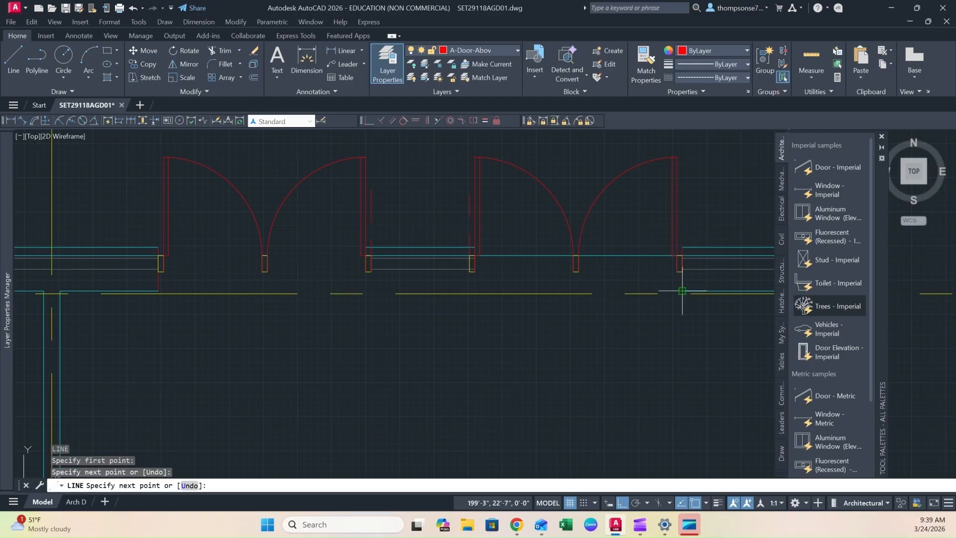
key("Escape")
- Match the cyan wall line's properties onto the vertical end lines at the opening's east and west edges
left_click(646, 65)
left_click(613, 256)
left_click(683, 282)
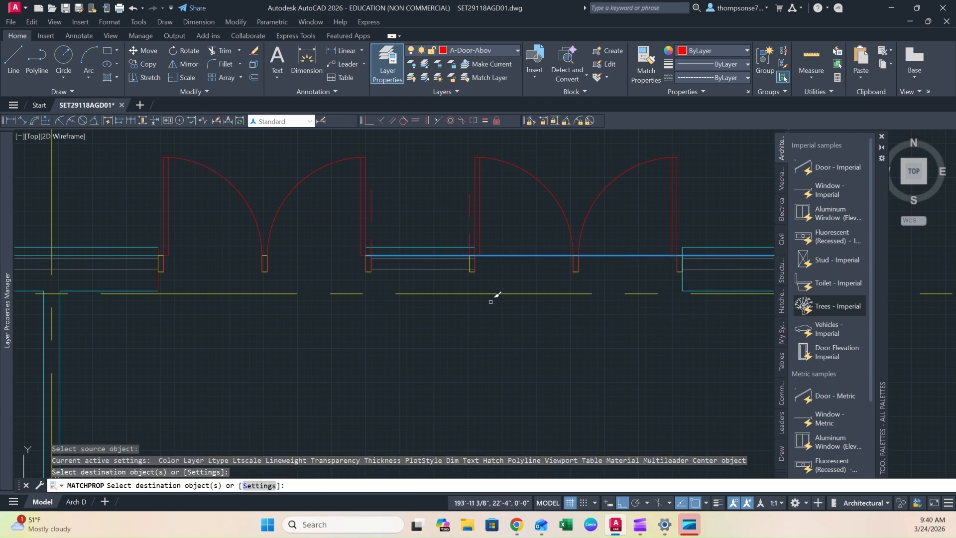
left_click(157, 286)
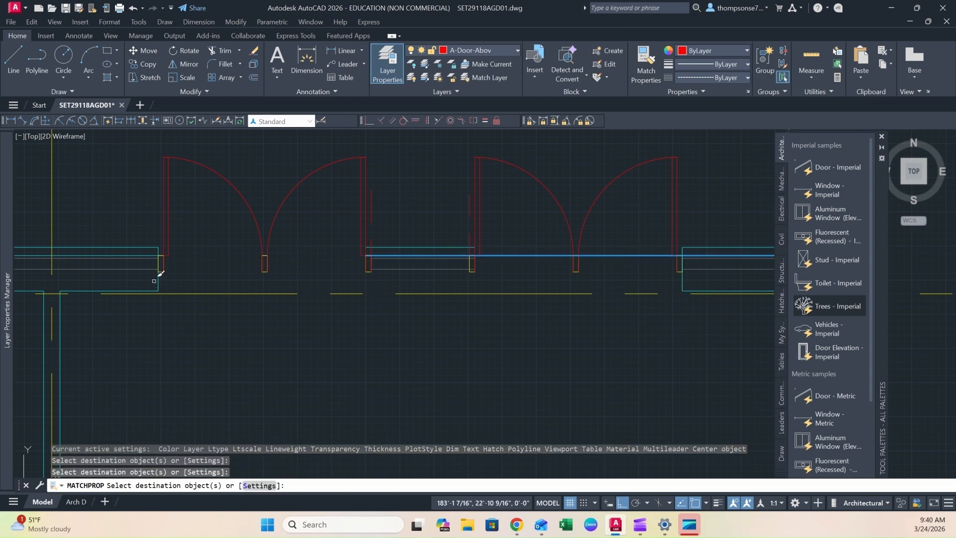
key("Escape")
middle_click_drag(433, 273, 369, 279)
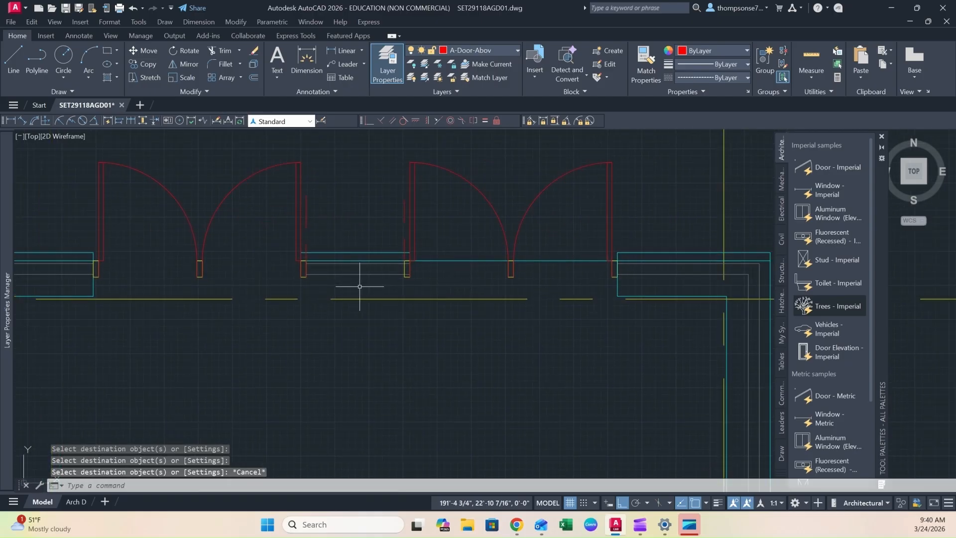
- Match the cyan wall line's properties onto the two vertical lines at the wall piece between the door pairs
left_click(404, 223)
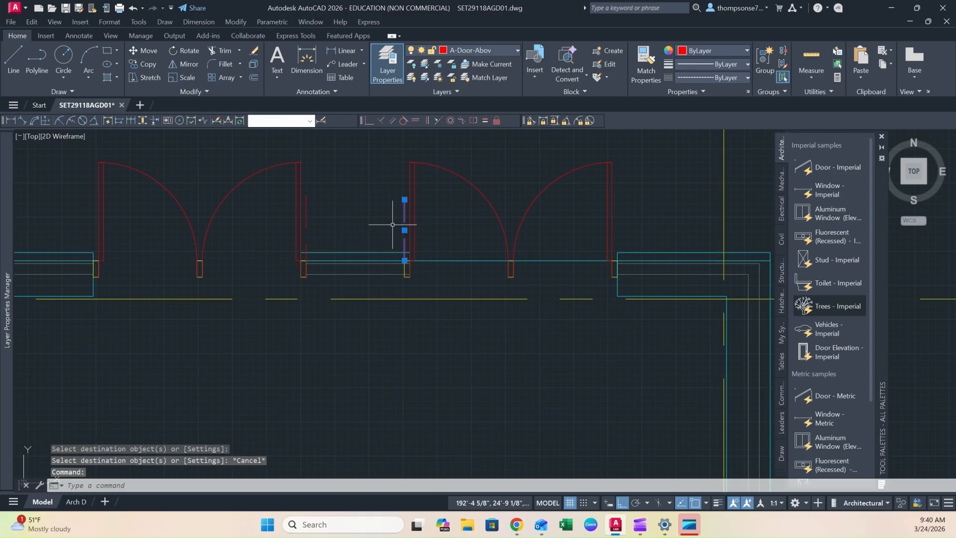
key("Escape")
scroll(304, 259, "up", 3)
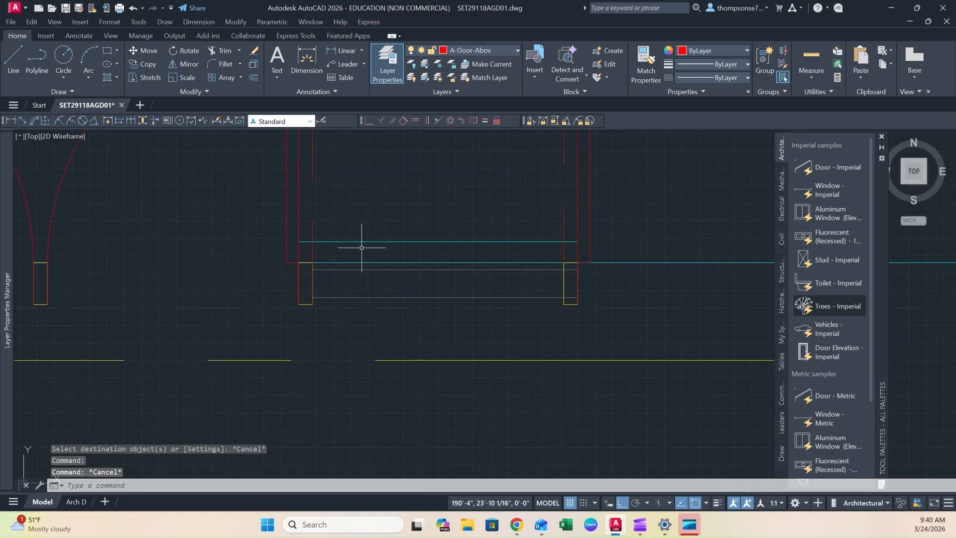
scroll(350, 228, "down", 3)
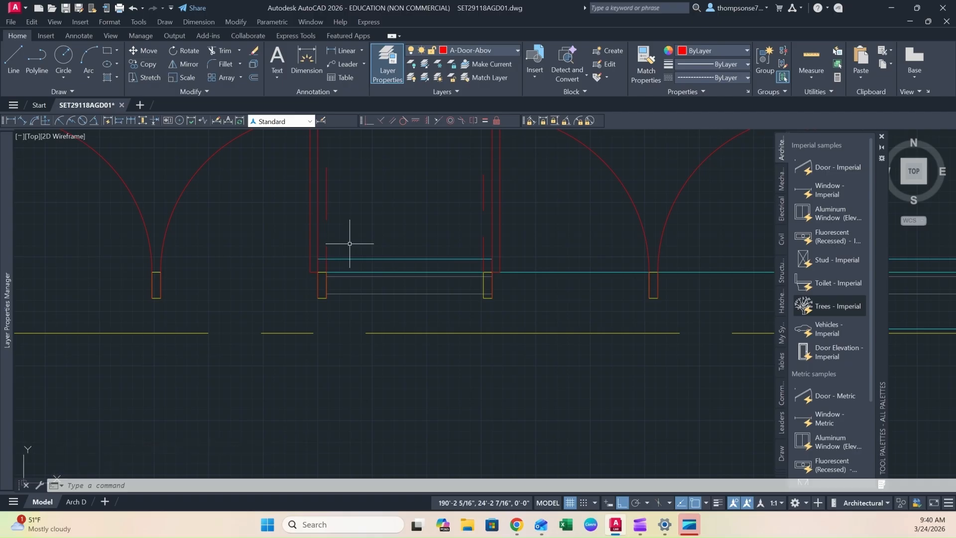
left_click(646, 61)
left_click(406, 258)
left_click(326, 251)
left_click(484, 250)
key("Escape")
- Trim the two vertical lines above the middle wall piece and the outer face line's overhangs above its jambs
type("tr")
key("Return")
left_click(321, 260)
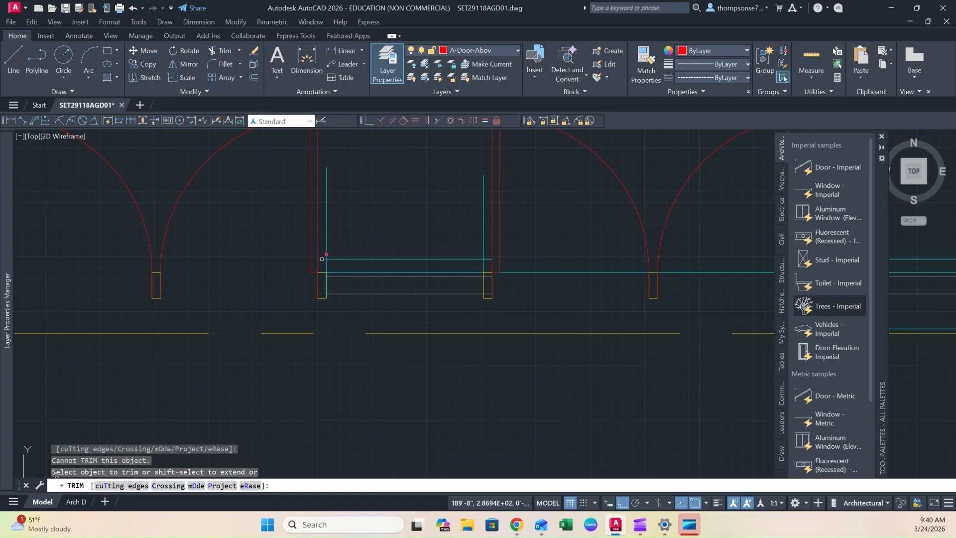
left_click(326, 253)
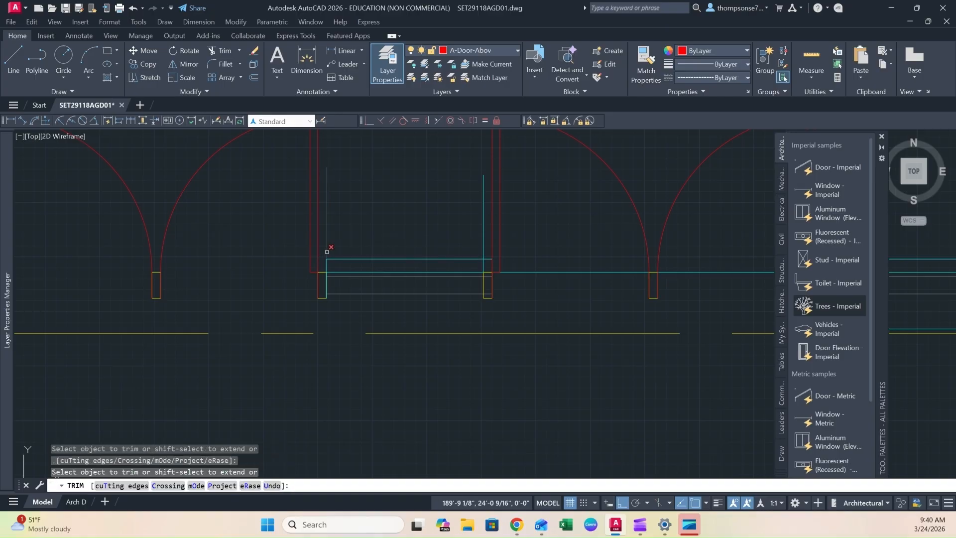
left_click(327, 252)
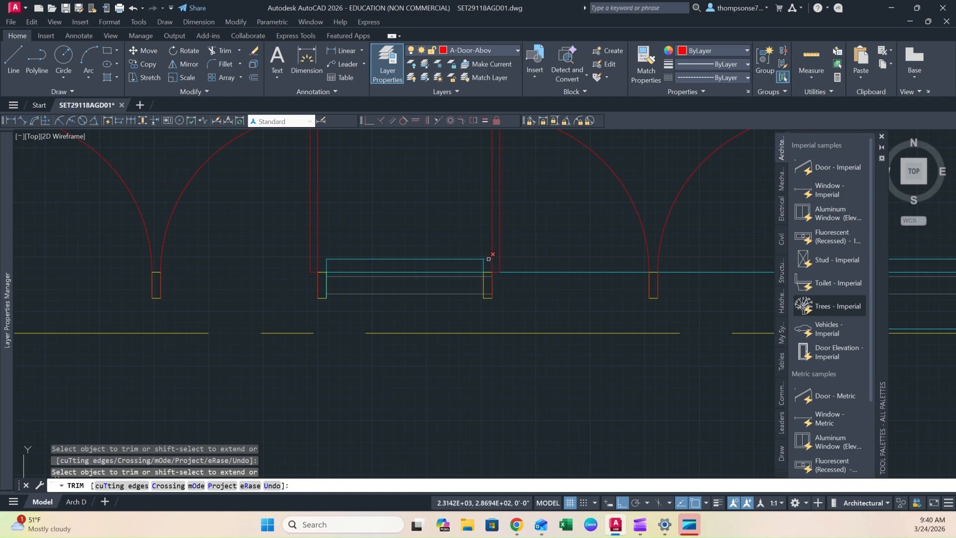
key("Escape")
- Delete the cyan horizontal line running through the middle wall piece and across the east door pair's opening
scroll(461, 234, "down", 4)
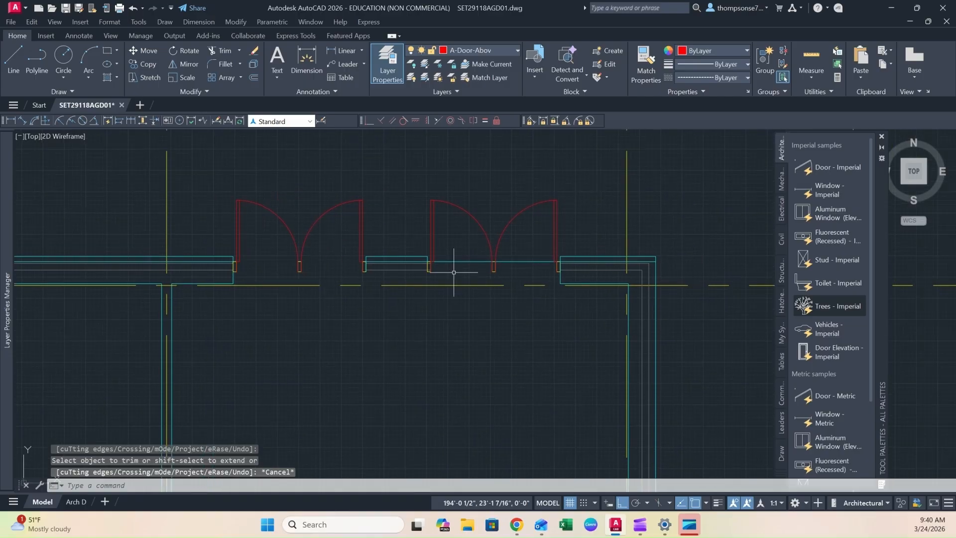
middle_click_drag(453, 272, 440, 273)
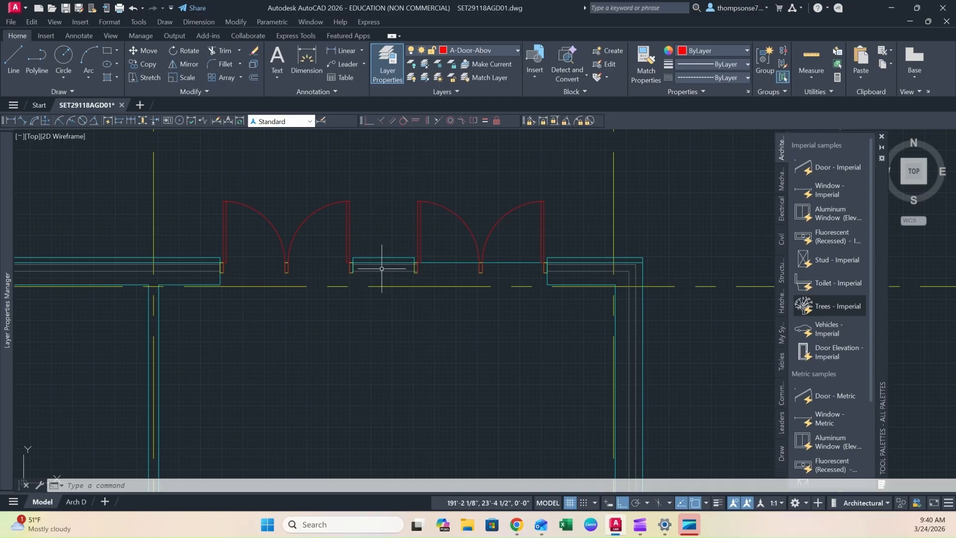
scroll(359, 266, "up", 4)
scroll(342, 269, "up", 2)
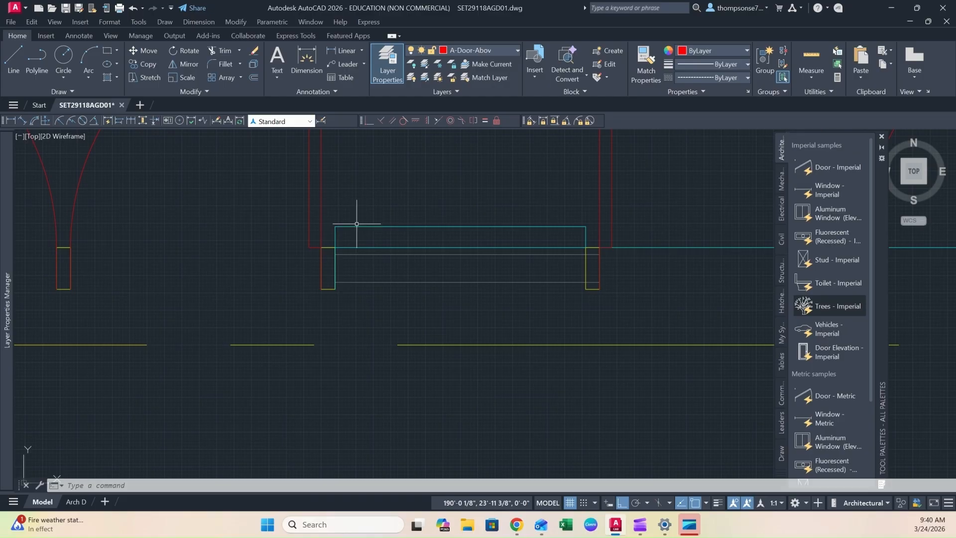
scroll(371, 229, "down", 4)
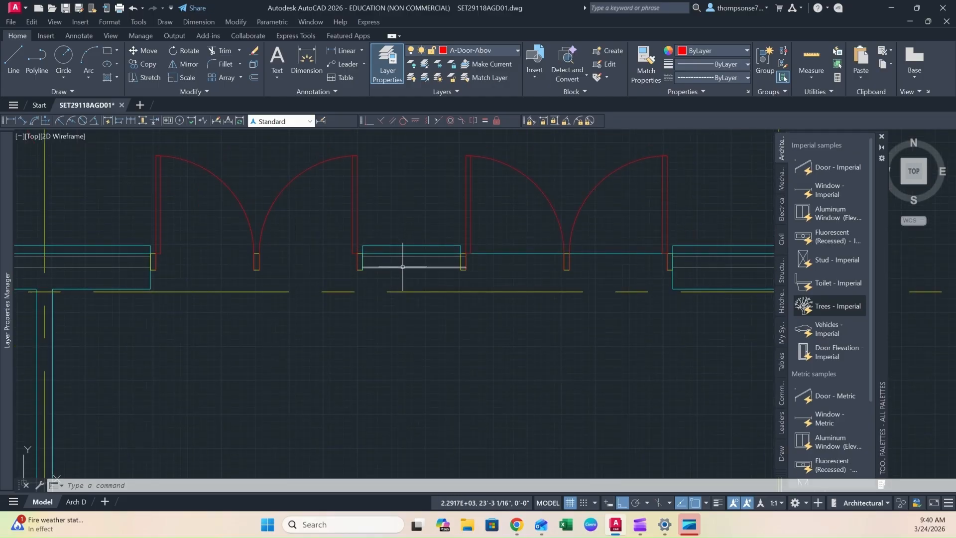
middle_click_drag(395, 263, 394, 268)
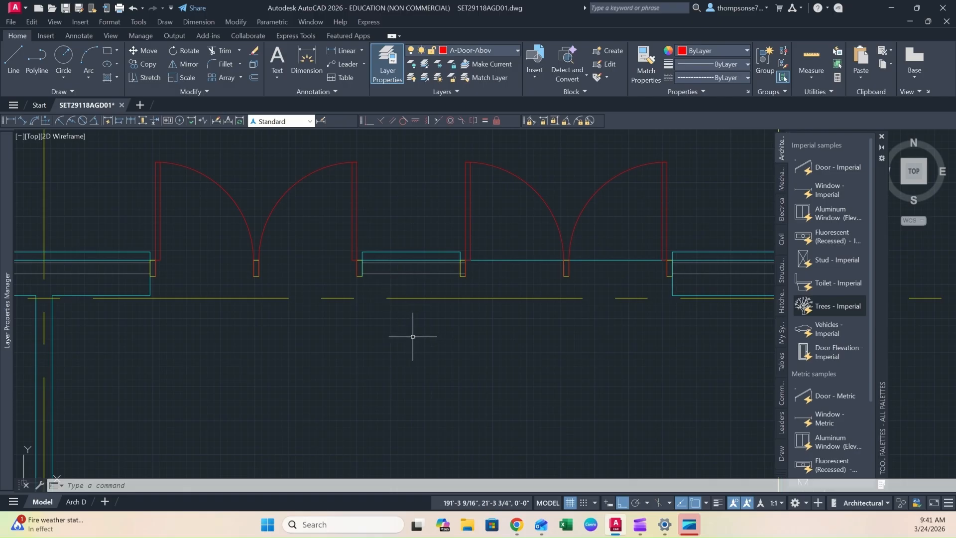
key("Escape")
key("Escape")
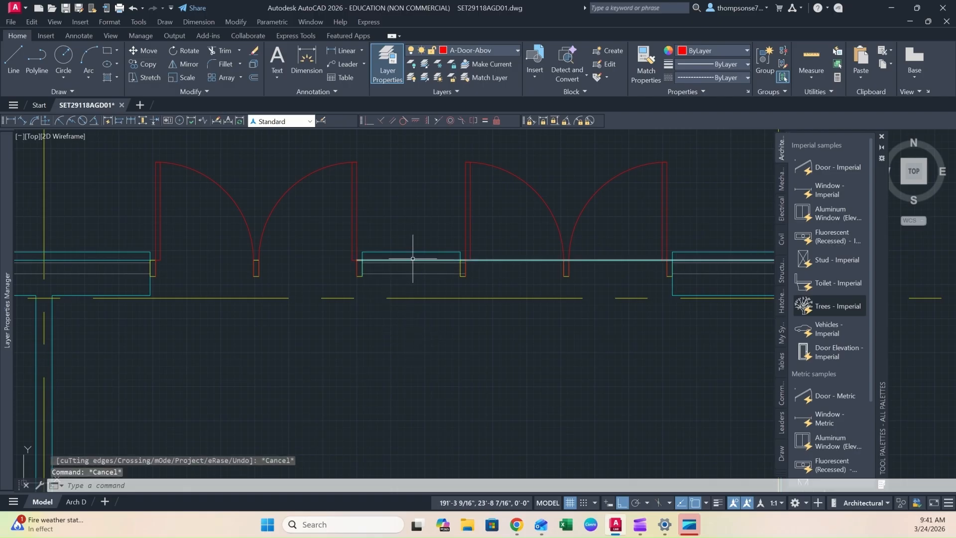
left_click(412, 259)
key("Delete")
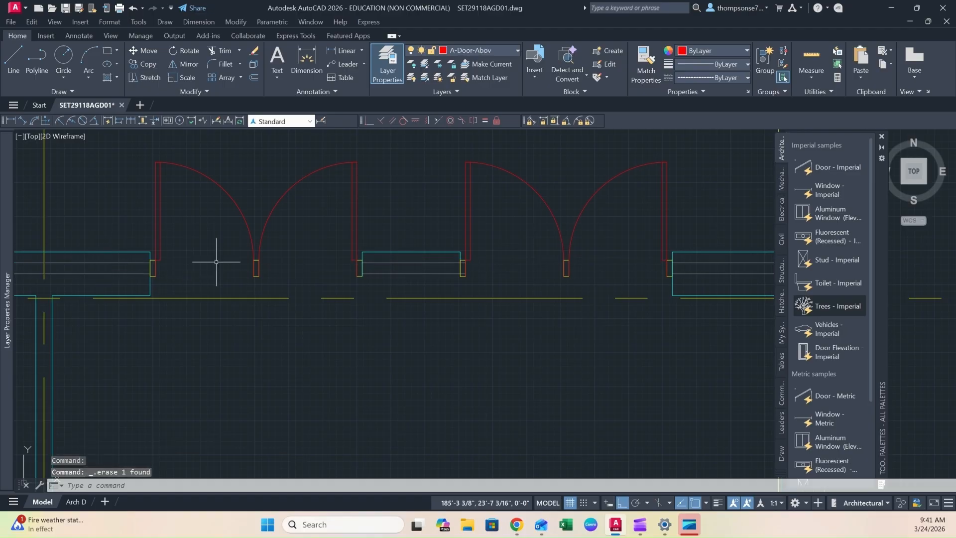
- Delete the cyan outer face line and vertical end lines of the wall piece between the two door pairs
scroll(216, 261, "down", 2)
mouse_move(224, 260)
middle_mouse_down()
mouse_move(316, 320)
mouse_move(361, 323)
mouse_move(308, 322)
mouse_move(318, 333)
middle_mouse_up()
scroll(323, 298, "up", 3)
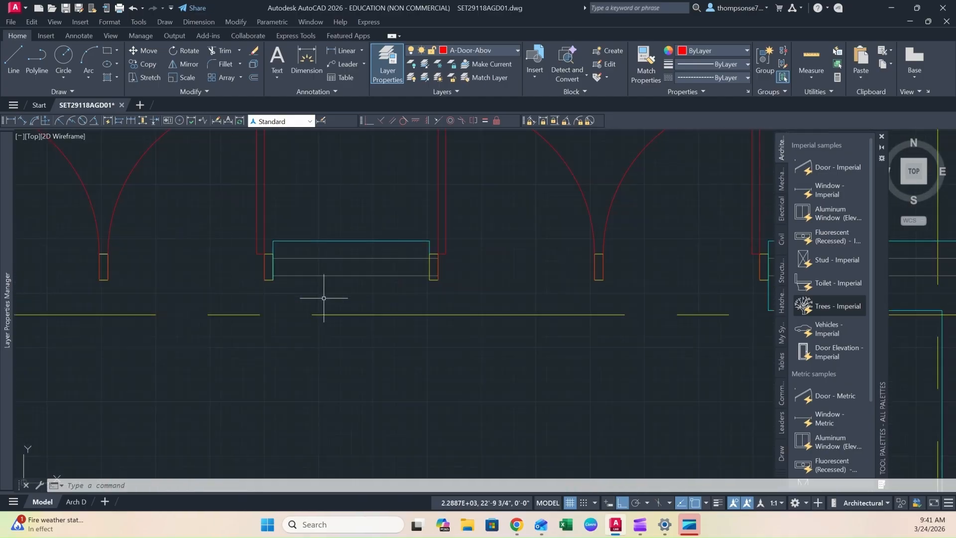
left_click(322, 240)
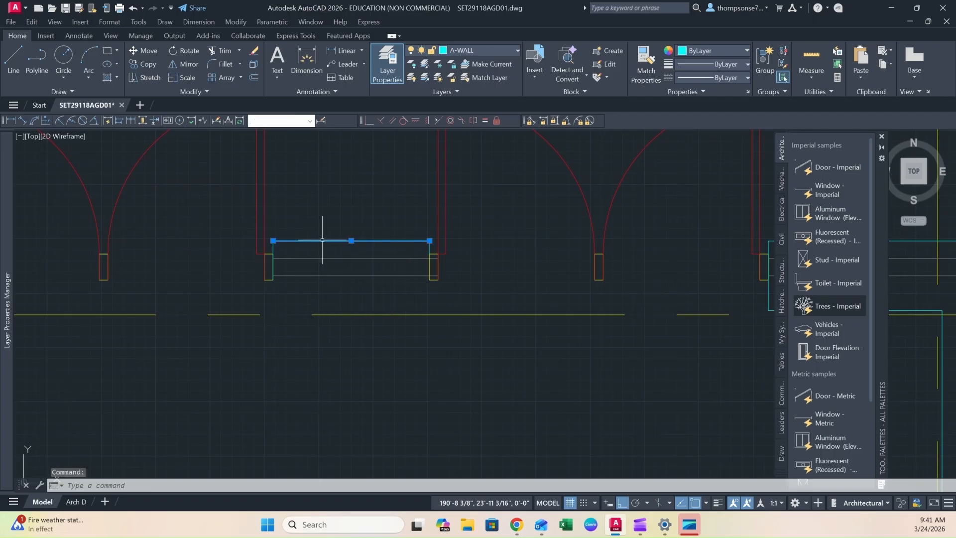
key("Delete")
left_click(429, 246)
key("Delete")
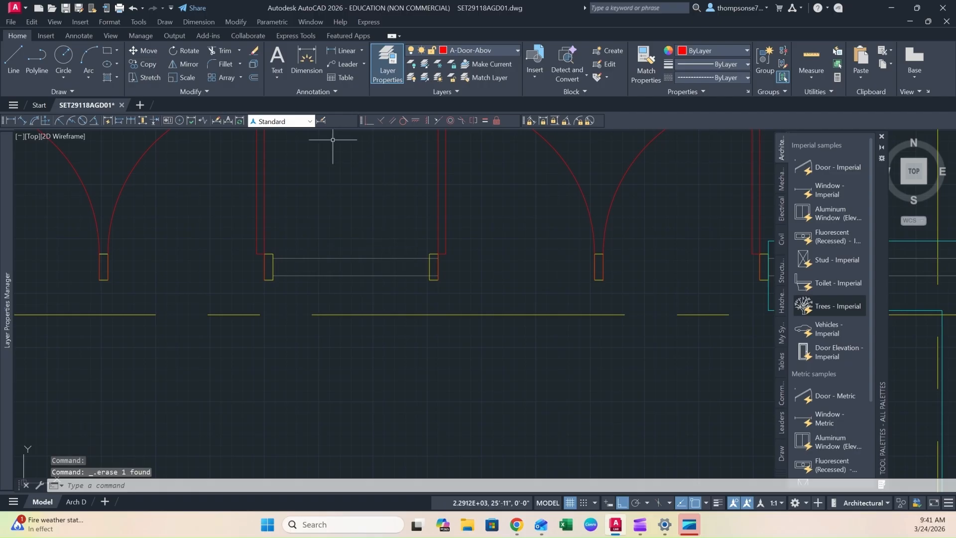
- Trim the two gray cavity lines between the facing jambs of the two door pairs
type("tr")
key("Return")
left_click(342, 211)
left_click(339, 259)
left_click(341, 253)
left_click(338, 291)
key("Escape")
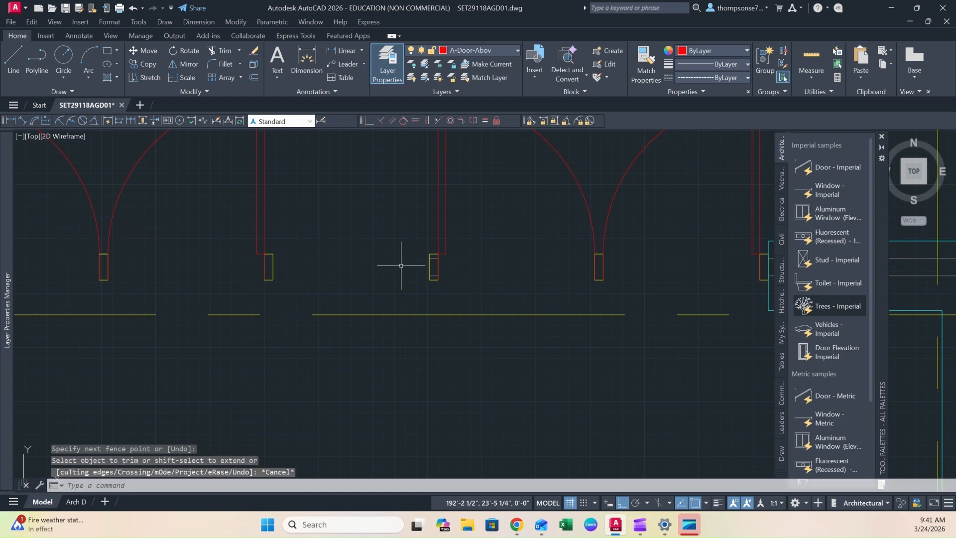
- Delete the two short leftover cavity lines inside the west jamb of the east door pair
left_click(433, 259)
left_click(432, 274)
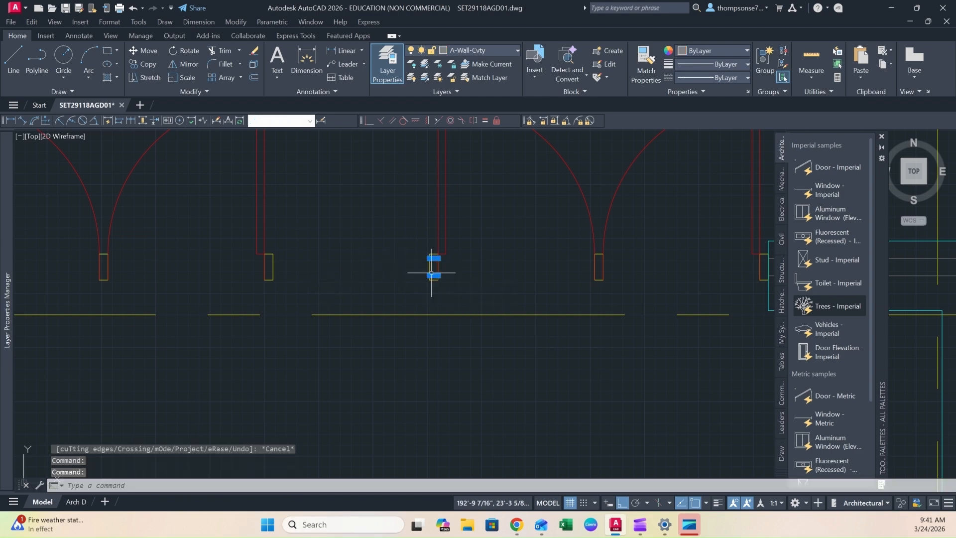
key("Delete")
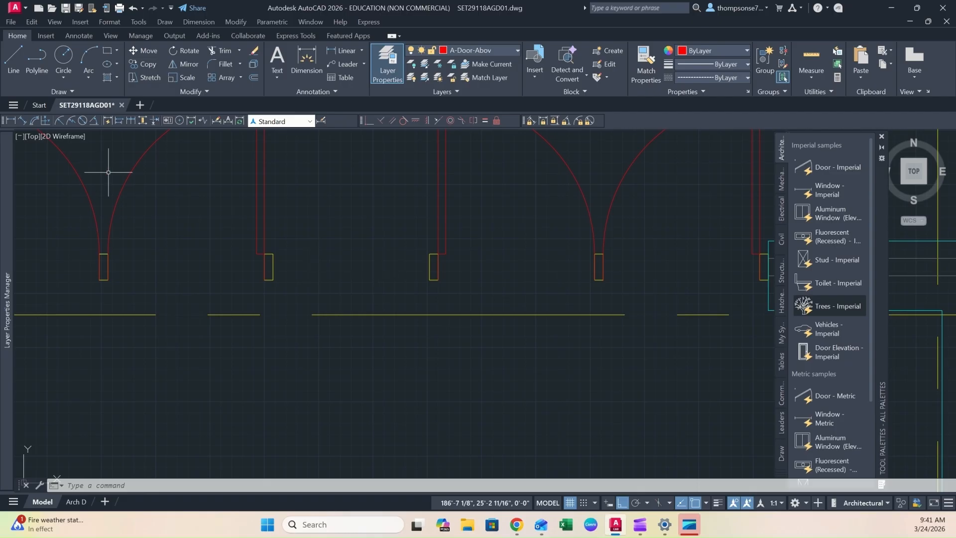
mouse_move(3, 182)
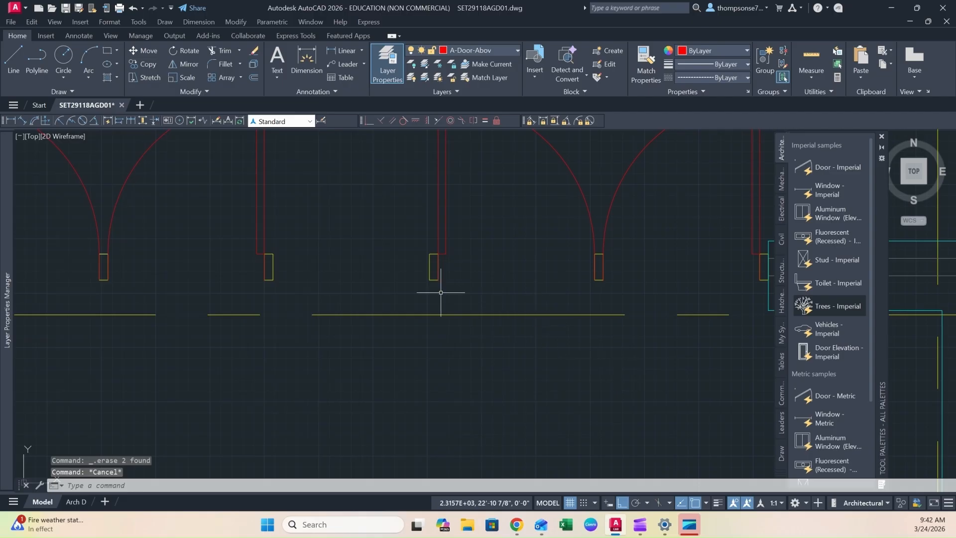
- On layer A-Glaz-Sill, draw two horizontal sill lines joining the upper and lower corners of the facing jambs between the door pairs
scroll(399, 276, "down", 2)
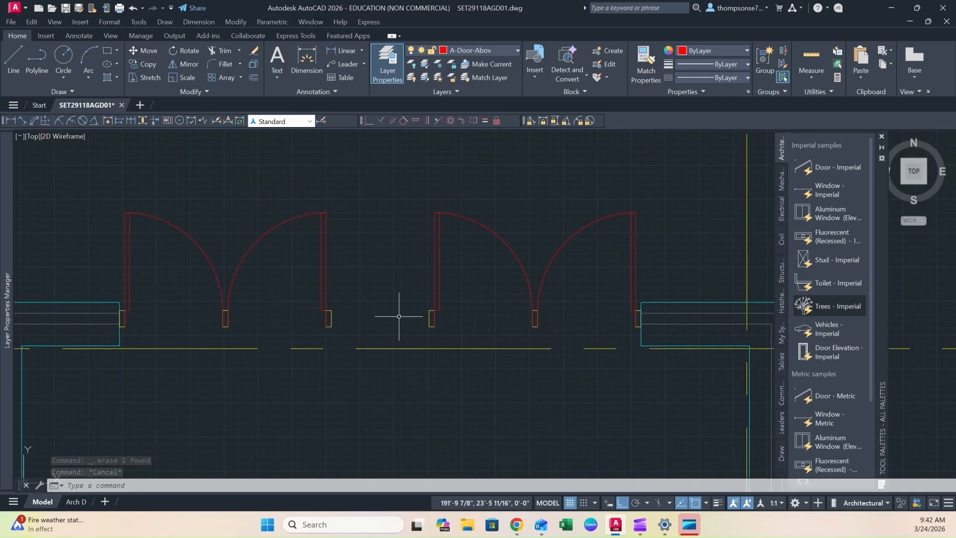
left_click(496, 51)
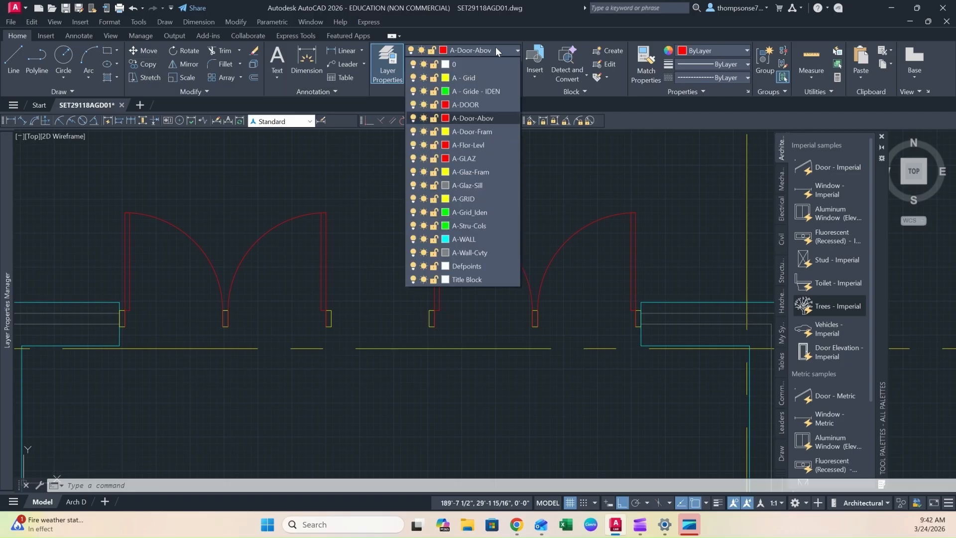
left_click(455, 185)
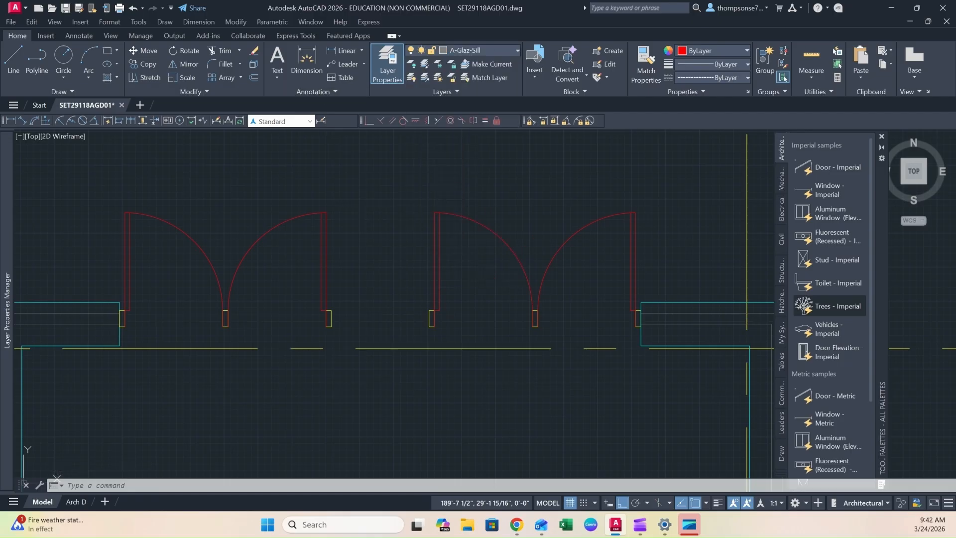
left_click(13, 59)
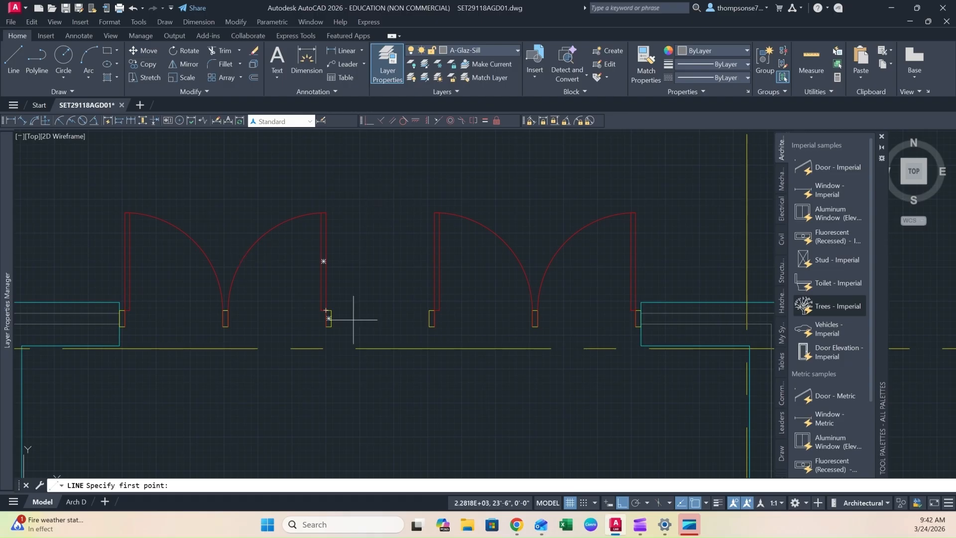
left_click(331, 309)
left_click(431, 310)
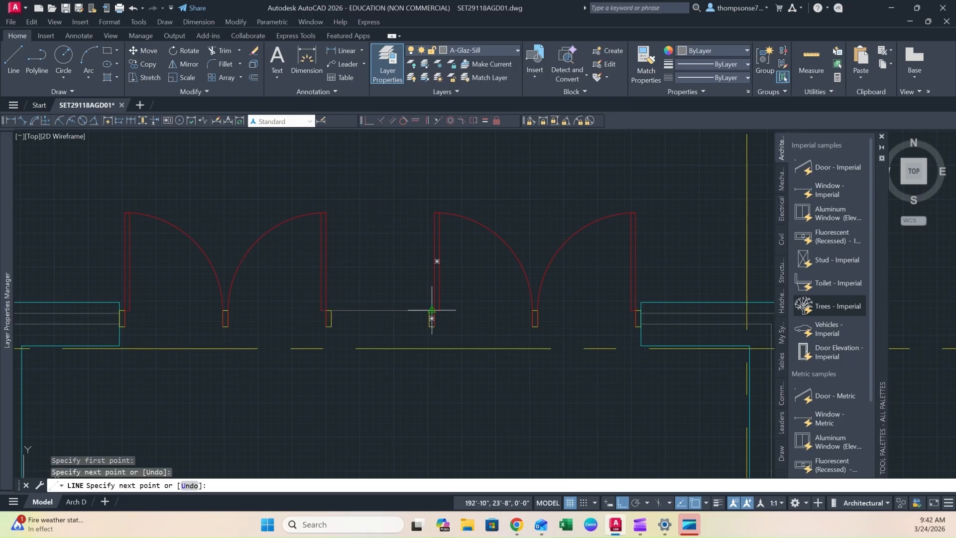
key("Return")
key("Return")
left_click(430, 327)
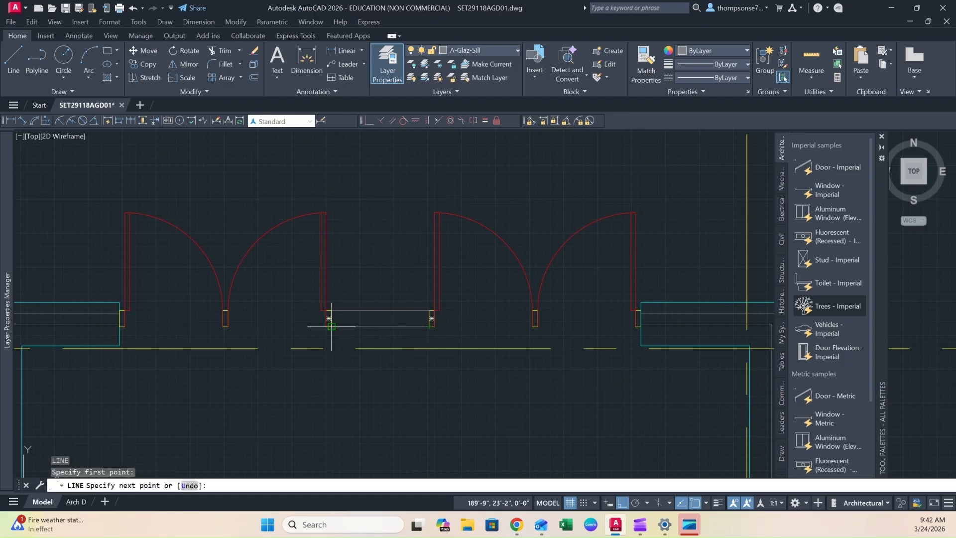
left_click(331, 326)
key("Escape")
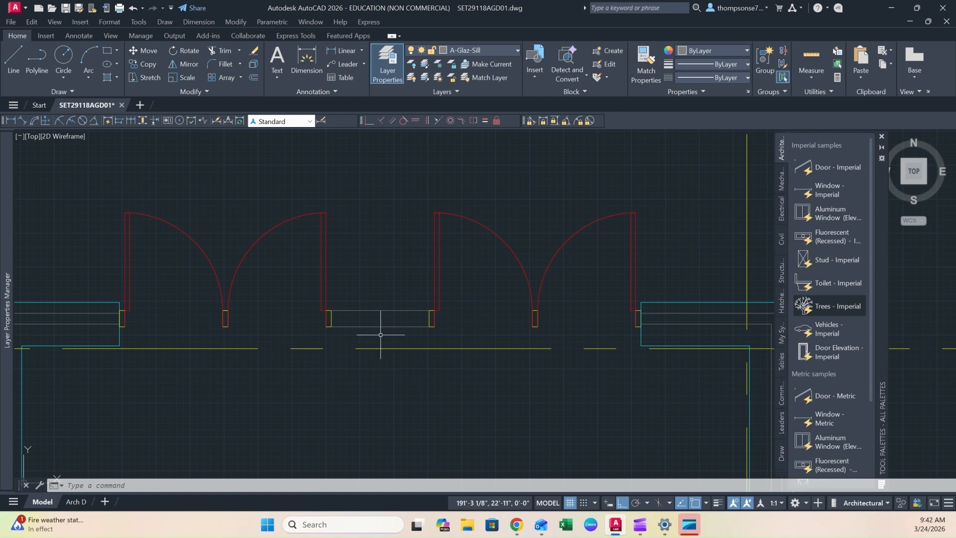
key("Escape")
key("Escape")
- On layer A-GLAZ, draw a horizontal glass line between the midpoints of the facing jambs of the two door pairs
left_click(483, 50)
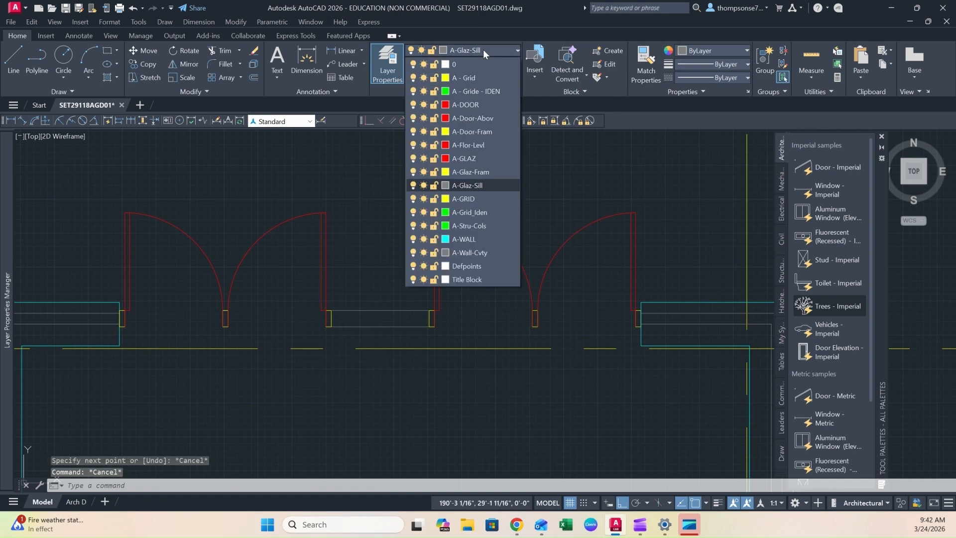
left_click(469, 159)
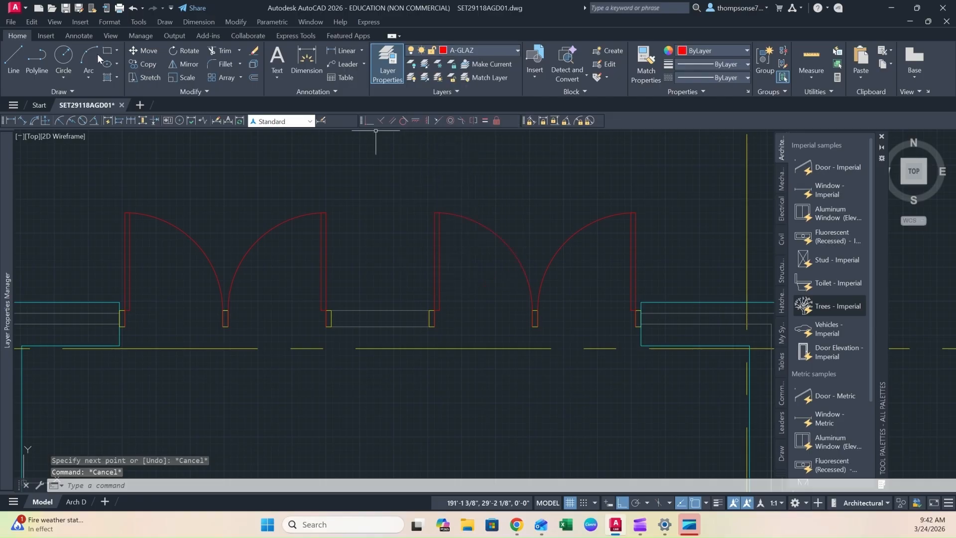
left_click(8, 61)
left_click(329, 317)
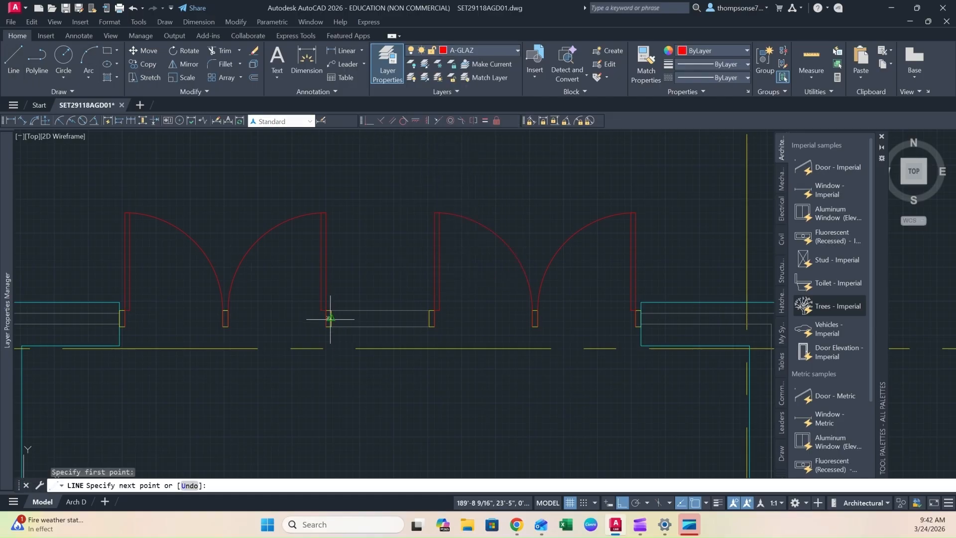
left_click(429, 318)
key("Escape")
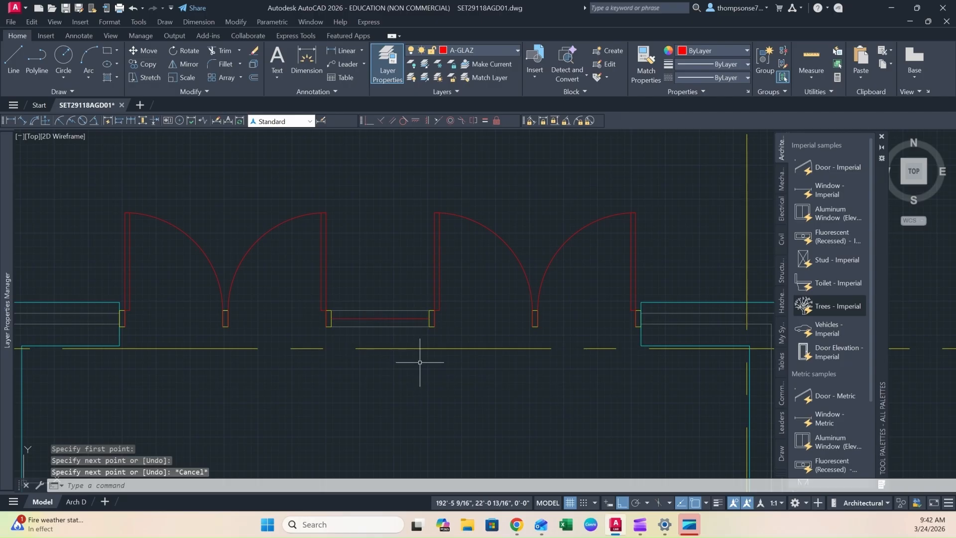
- Draw a horizontal line from the midpoint of the room's east inner wall face westward past the room's west wall
scroll(420, 359, "down", 2)
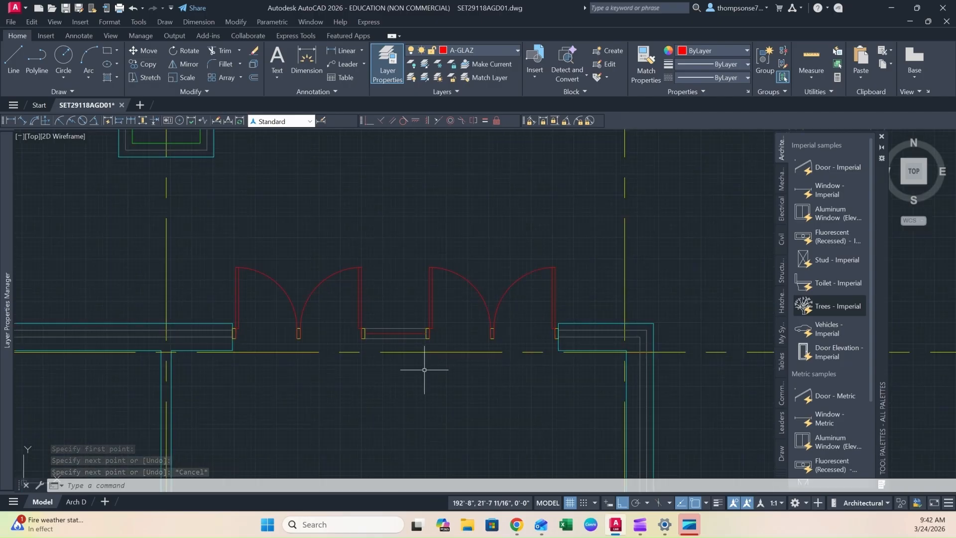
mouse_move(378, 339)
middle_mouse_down()
mouse_move(386, 341)
mouse_move(403, 313)
mouse_move(380, 312)
mouse_move(314, 211)
middle_mouse_up()
scroll(366, 302, "down", 2)
middle_click_drag(333, 289, 332, 247)
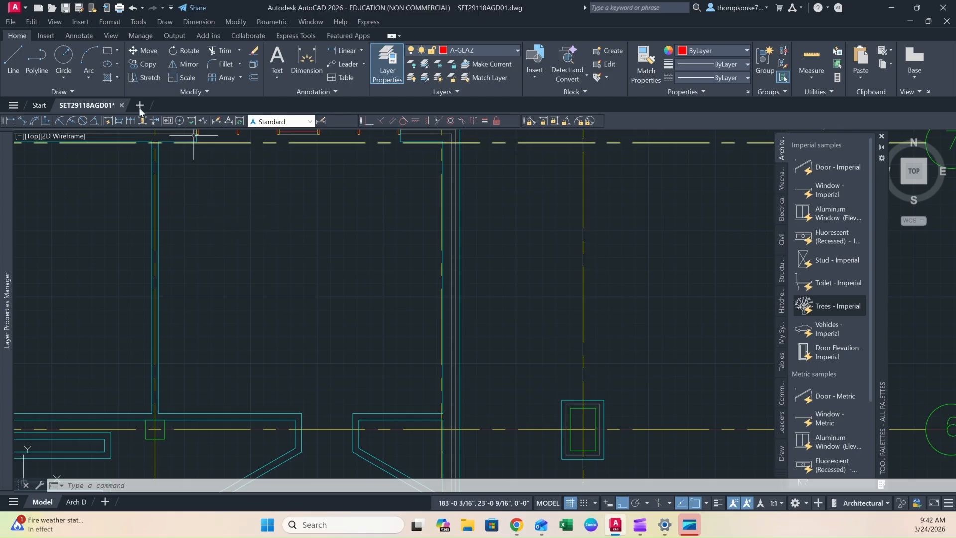
left_click(14, 58)
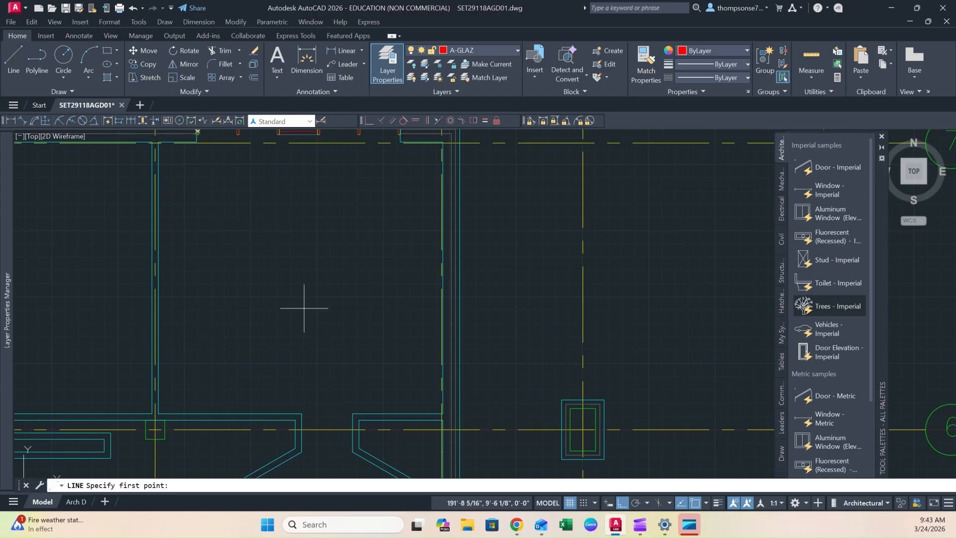
left_click(443, 277)
left_click(80, 287)
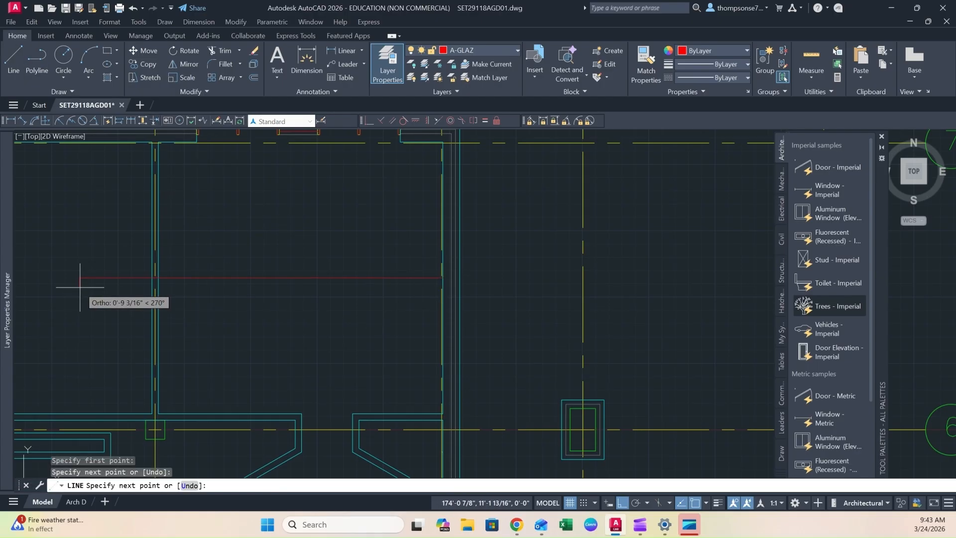
key("Escape")
- Copy both door pairs with their jambs and the glazed panel between them about 29'-8" straight up, above the grid bubbles
mouse_move(324, 295)
middle_mouse_down()
mouse_move(293, 298)
mouse_move(289, 336)
middle_mouse_up()
mouse_move(299, 264)
middle_mouse_down()
mouse_move(291, 320)
mouse_move(299, 335)
middle_mouse_up()
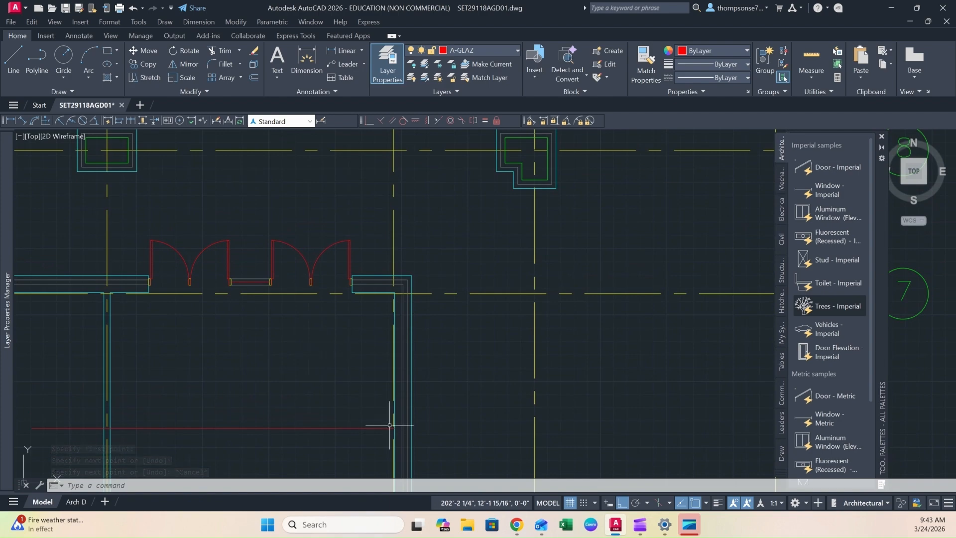
scroll(389, 425, "up", 7)
scroll(389, 426, "down", 6)
scroll(391, 382, "down", 2)
middle_click_drag(309, 331, 377, 338)
scroll(377, 338, "up", 2)
left_click(448, 232)
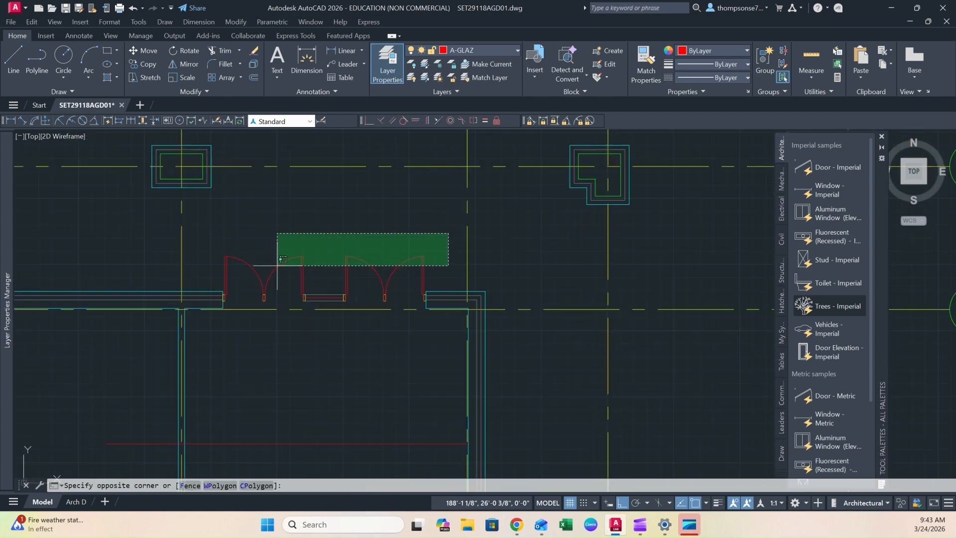
left_click(219, 294)
scroll(231, 297, "up", 6)
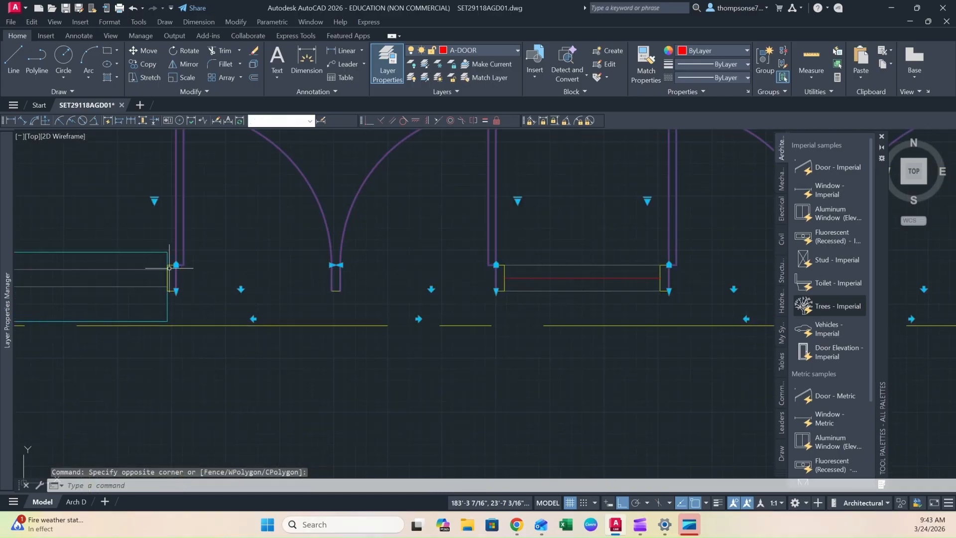
left_click(179, 292)
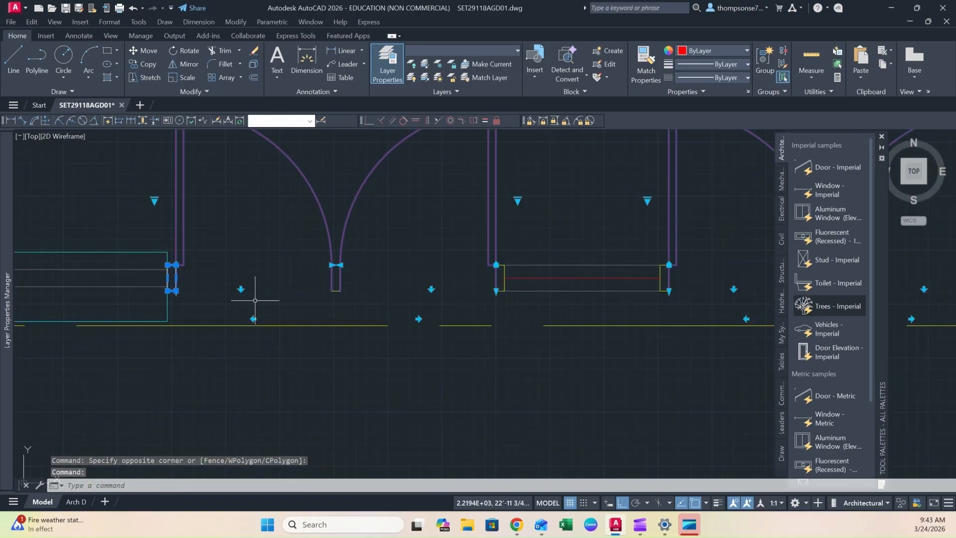
left_click(647, 246)
left_click(492, 305)
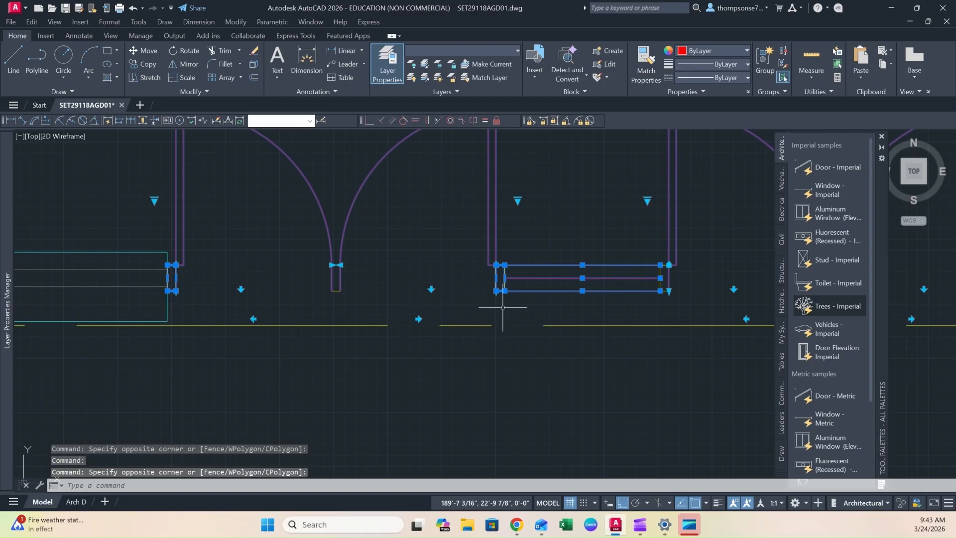
left_click(701, 243)
left_click(622, 305)
middle_click_drag(738, 279, 447, 288)
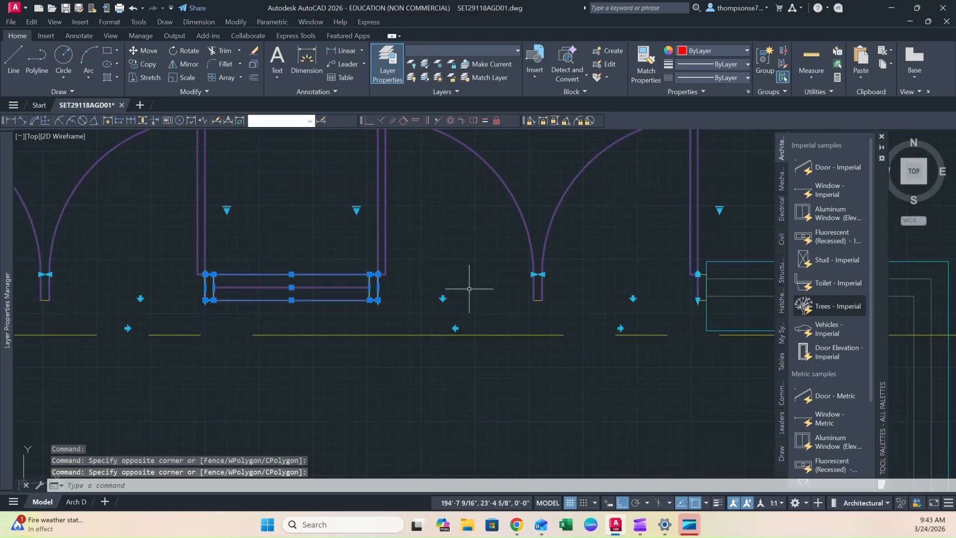
left_click(542, 298)
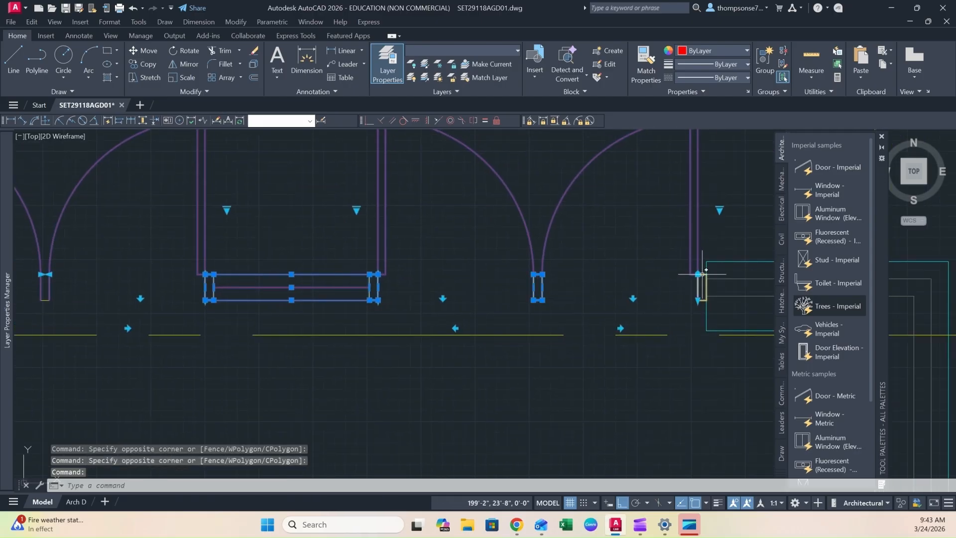
left_click(701, 274)
scroll(637, 287, "down", 3)
scroll(522, 337, "down", 2)
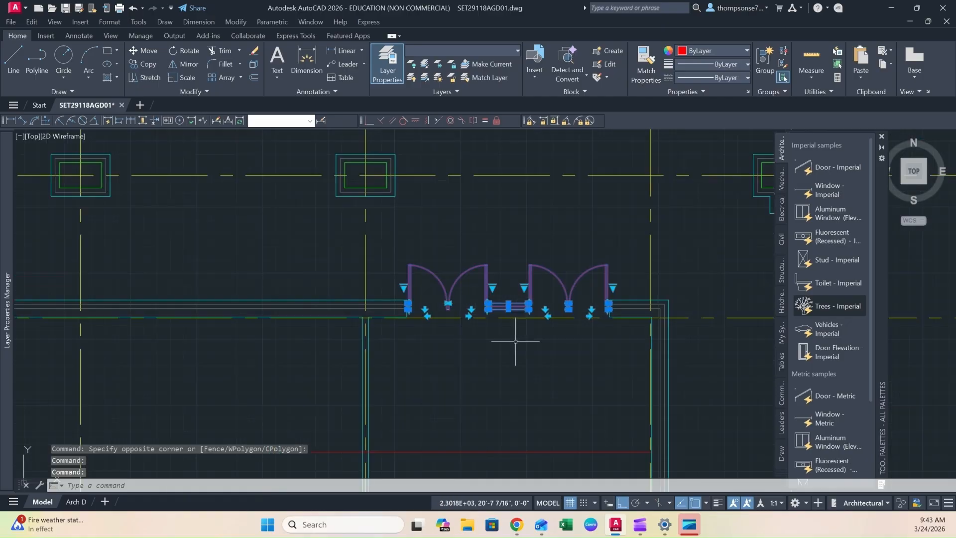
type("co")
key("Return")
left_click(485, 377)
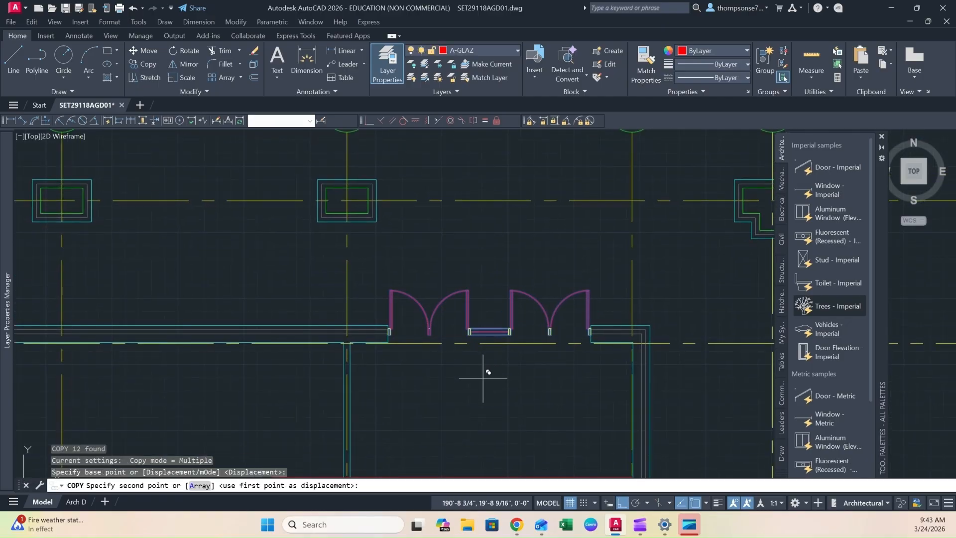
middle_click_drag(506, 231, 452, 397)
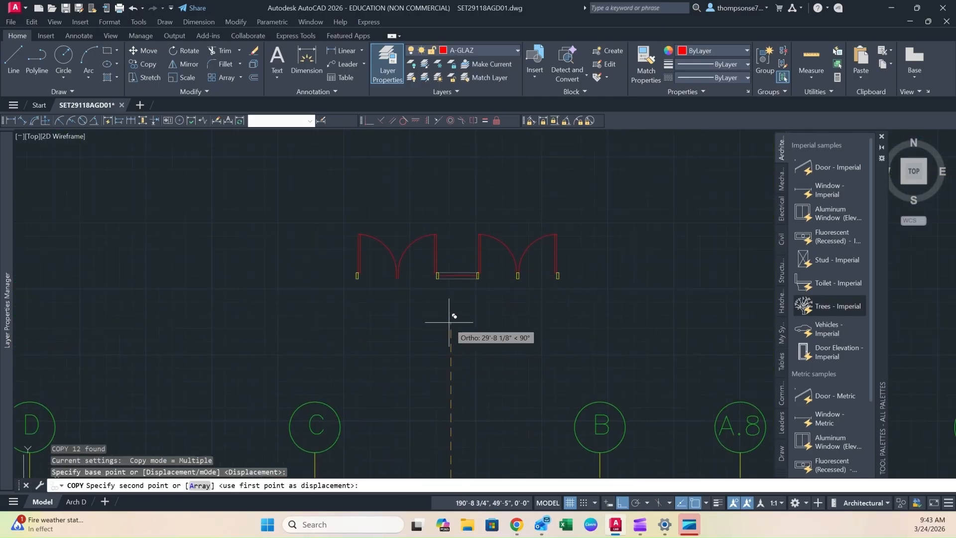
left_click(450, 320)
key("Escape")
- Rotate the copied door assembly 90 degrees clockwise about its west jamb so it stands vertically with the doors opening east
scroll(526, 325, "down", 2)
scroll(527, 306, "up", 3)
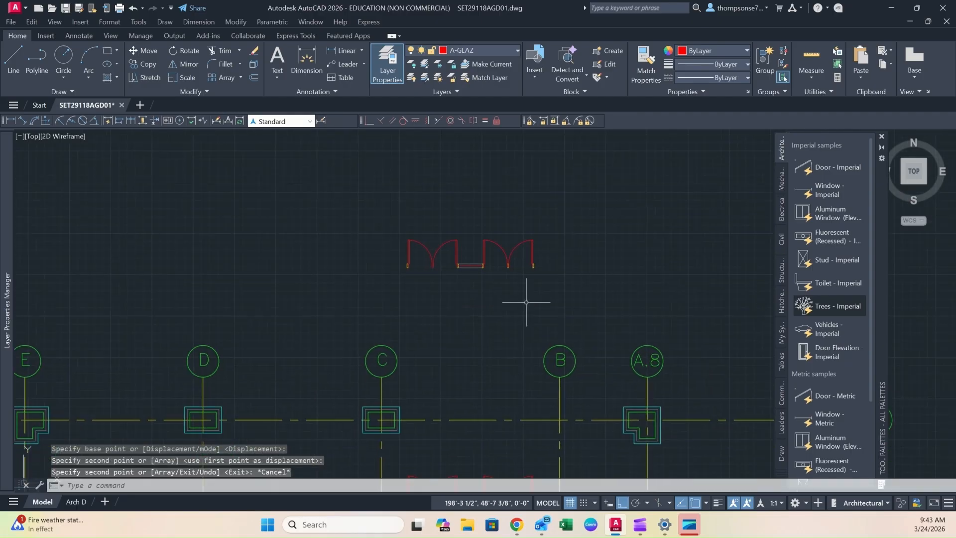
left_click(579, 169)
left_click(254, 297)
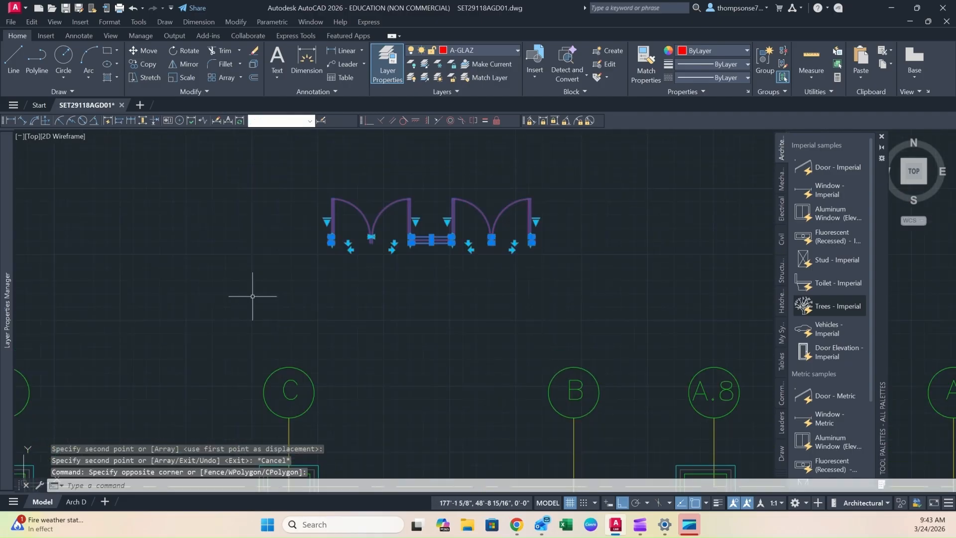
type("ro")
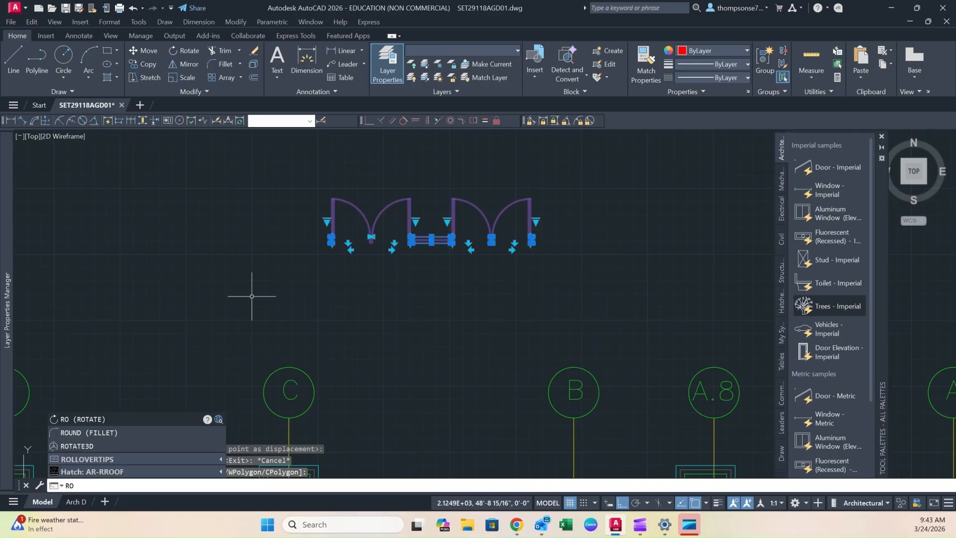
key("Return")
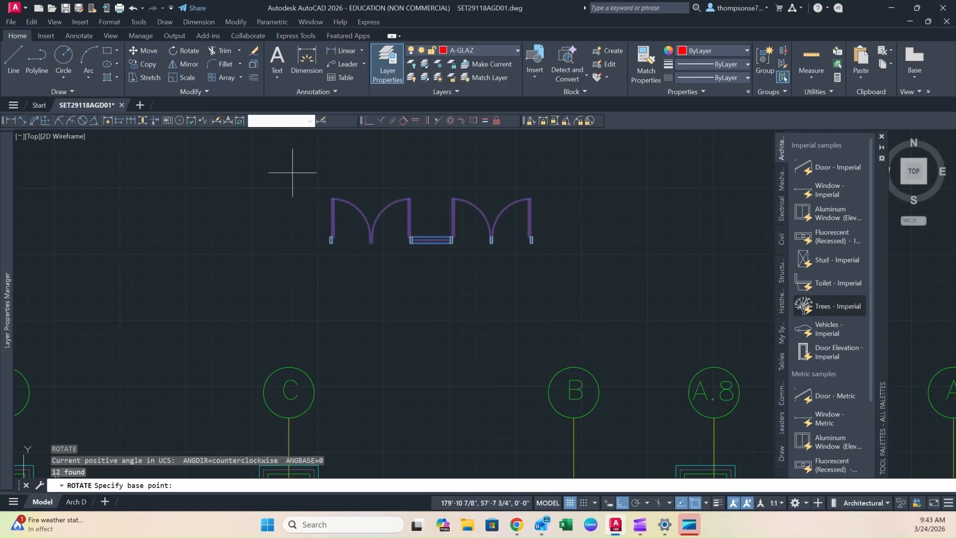
left_click(330, 239)
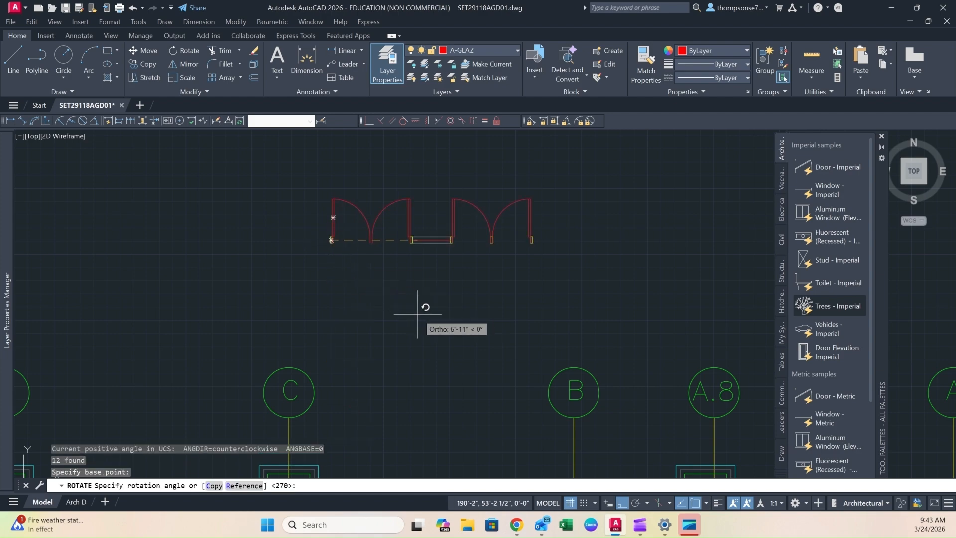
left_click(364, 347)
- Move the rotated door assembly by its glazed panel's west-edge midpoint to about 1'-8" east of the horizontal reference line's end, outside the east wall
scroll(367, 342, "down", 5)
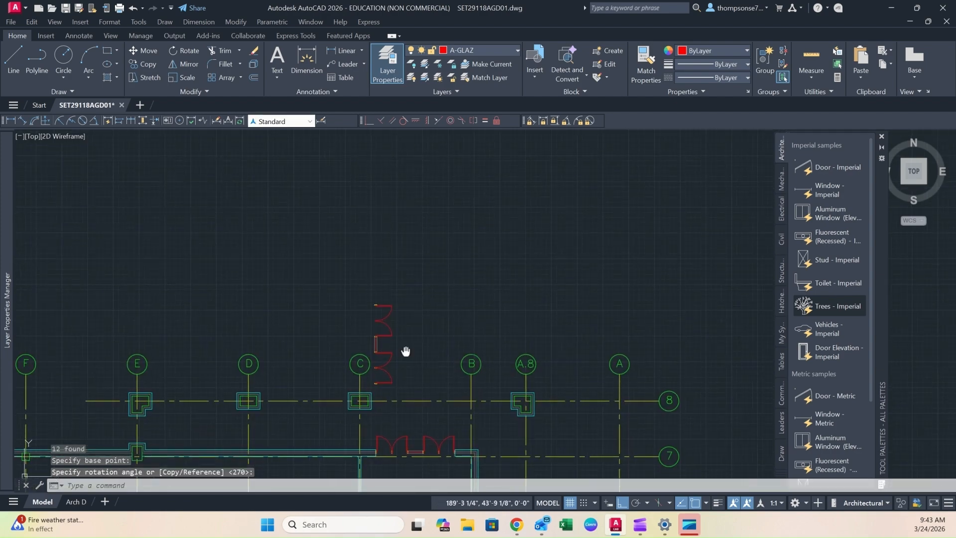
middle_click_drag(332, 199, 354, 224)
left_click(355, 168)
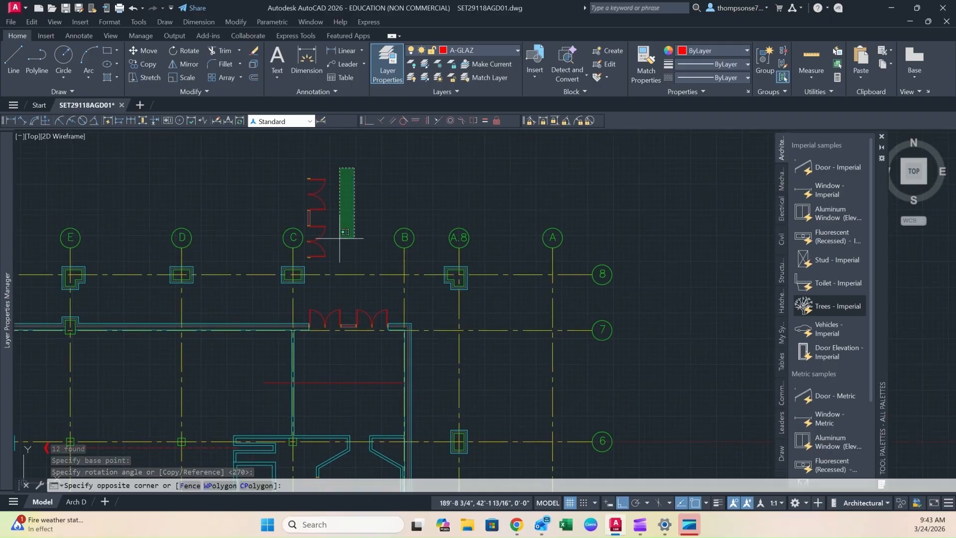
left_click(305, 261)
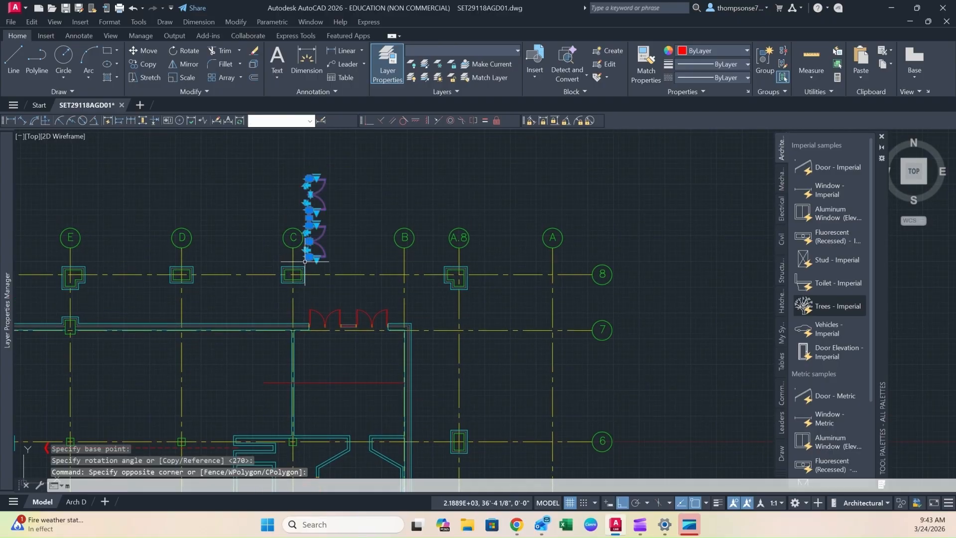
type("m")
key("Return")
scroll(315, 214, "up", 3)
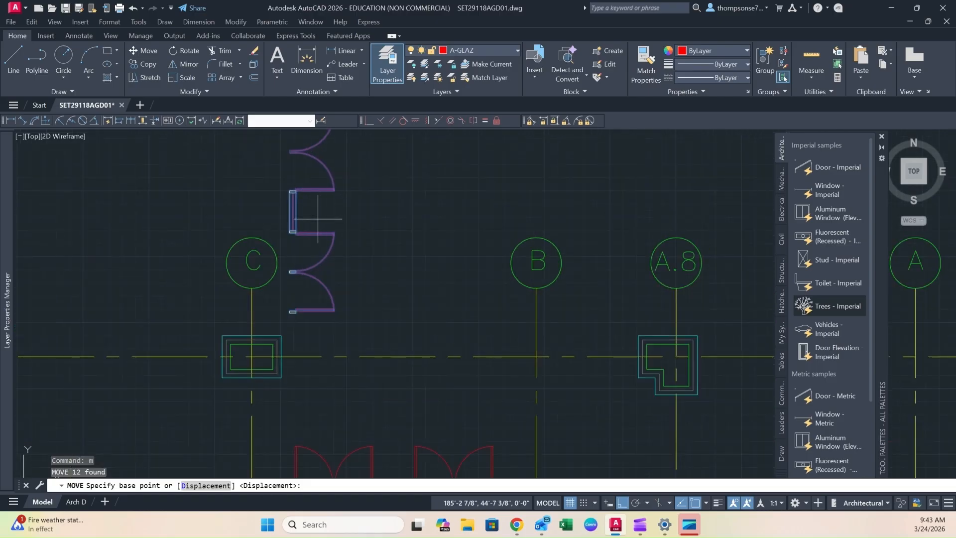
scroll(417, 241, "up", 4)
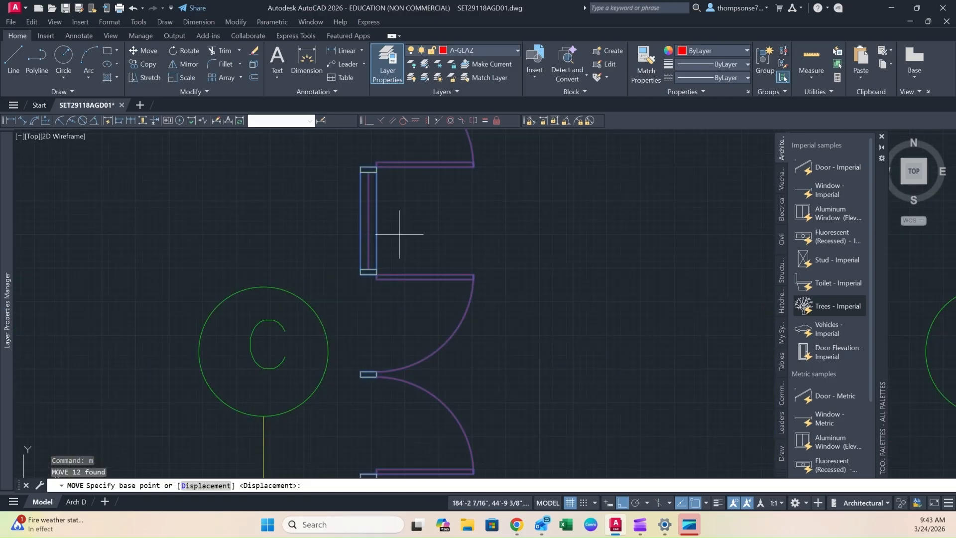
left_click(360, 220)
scroll(399, 233, "down", 5)
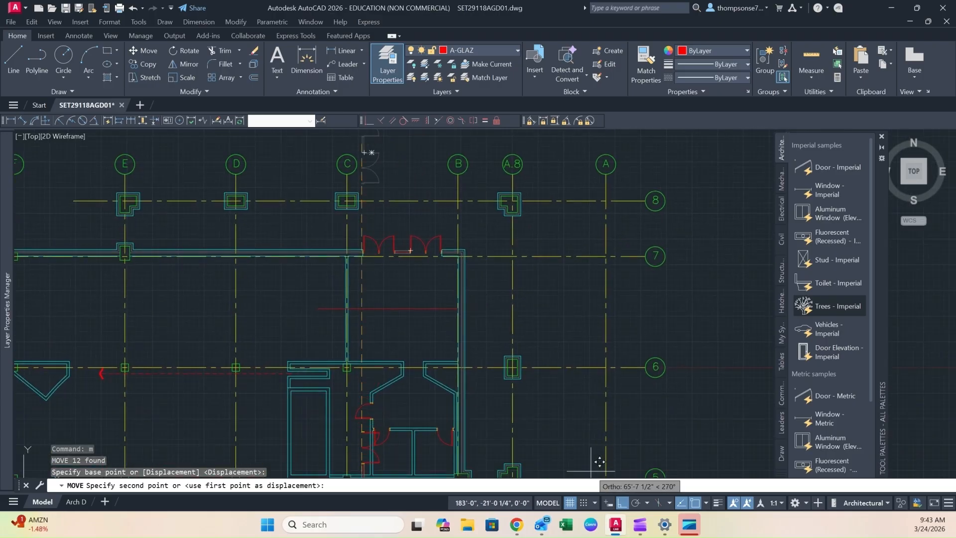
left_click(621, 504)
scroll(460, 334, "up", 7)
middle_click_drag(514, 276, 462, 416)
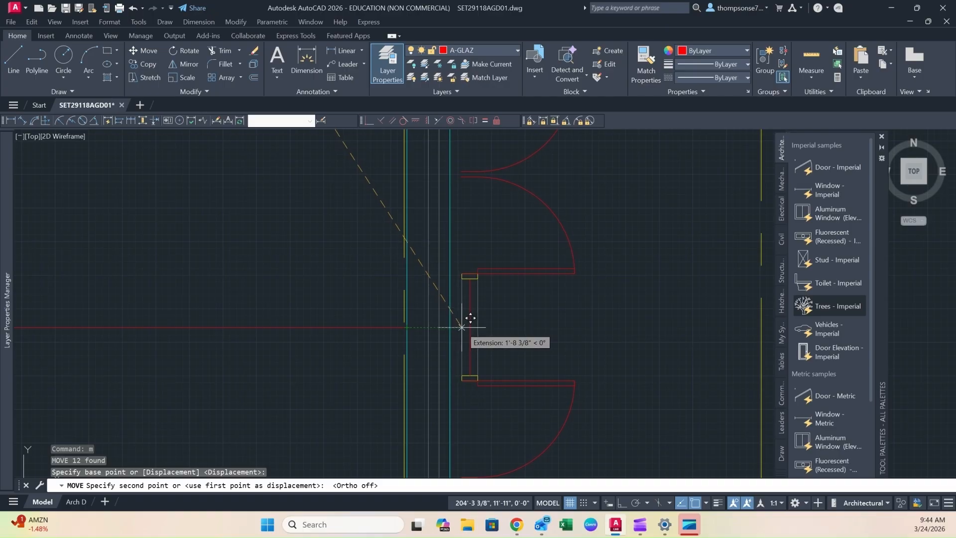
key("Escape")
- Offset the east wall's outer face line 3 inches west, into the wall
scroll(517, 335, "down", 2)
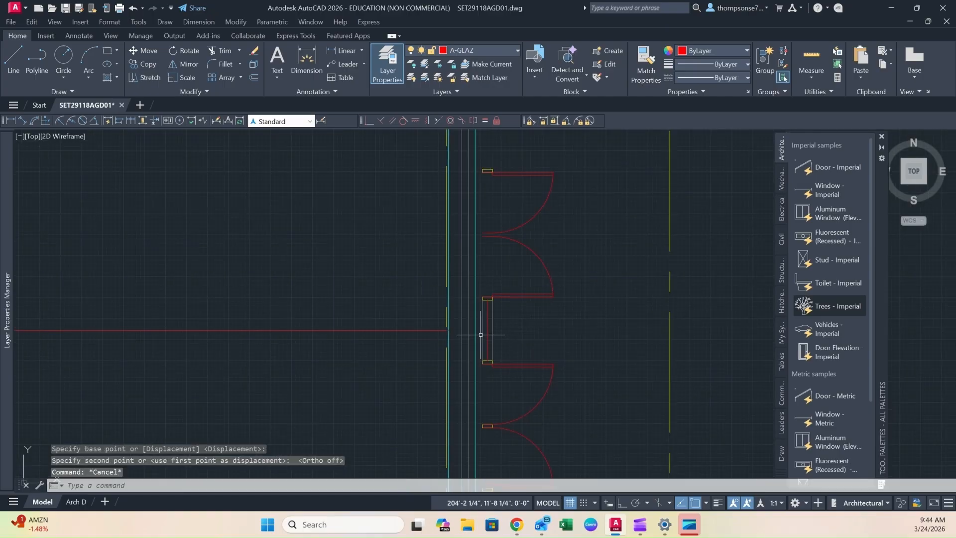
type("o")
key("Return")
type("3")
key("Return")
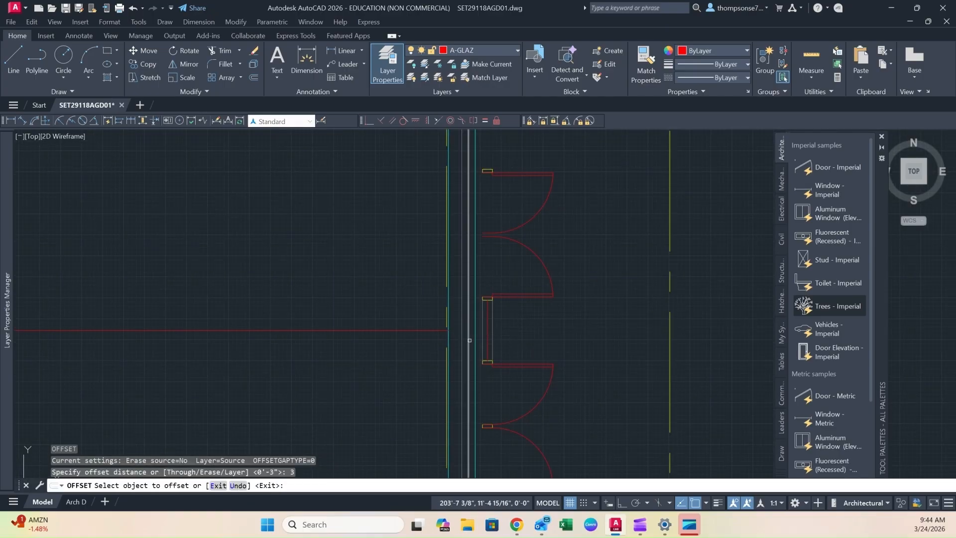
left_click(463, 333)
left_click(442, 331)
key("Escape")
- Extend the horizontal reference line east to the offset line inside the east wall
scroll(461, 342, "up", 5)
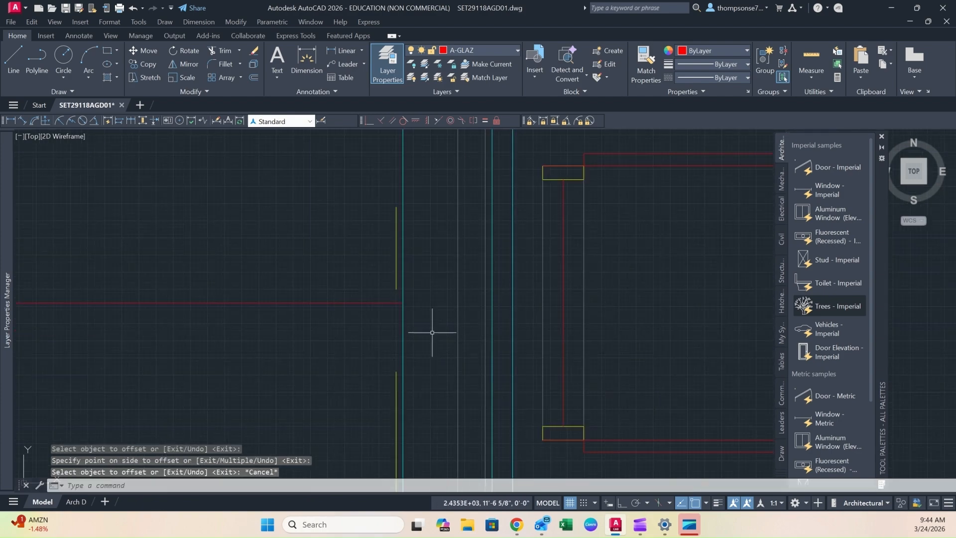
type("ex")
key("Return")
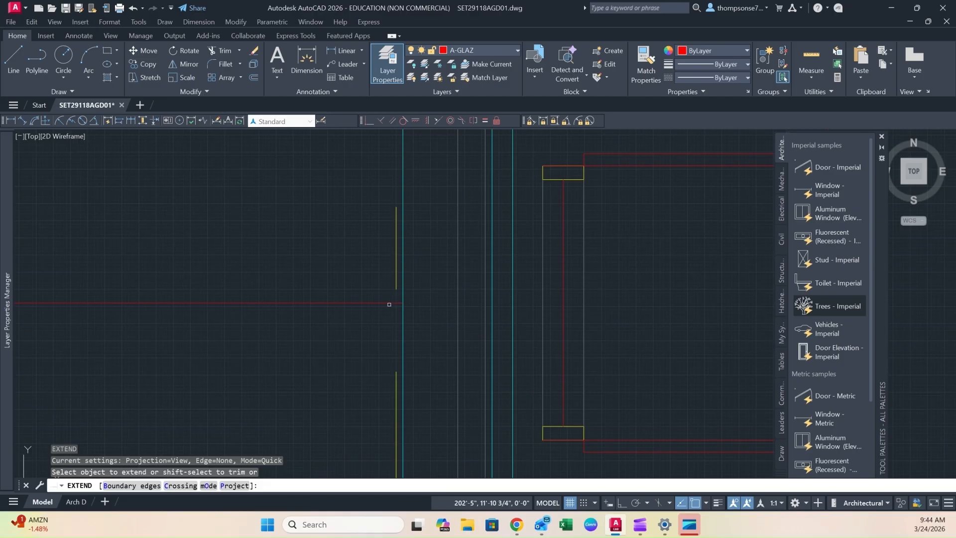
left_click(388, 303)
key("Escape")
- Move the door assembly west from the midpoint of its glazed panel's east edge to the extended reference line's endpoint
scroll(486, 324, "down", 5)
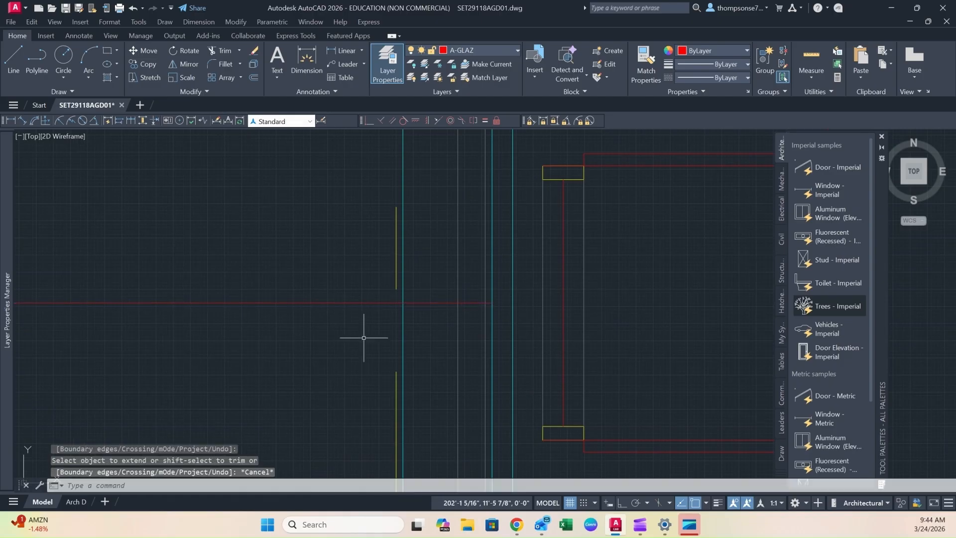
left_click(591, 203)
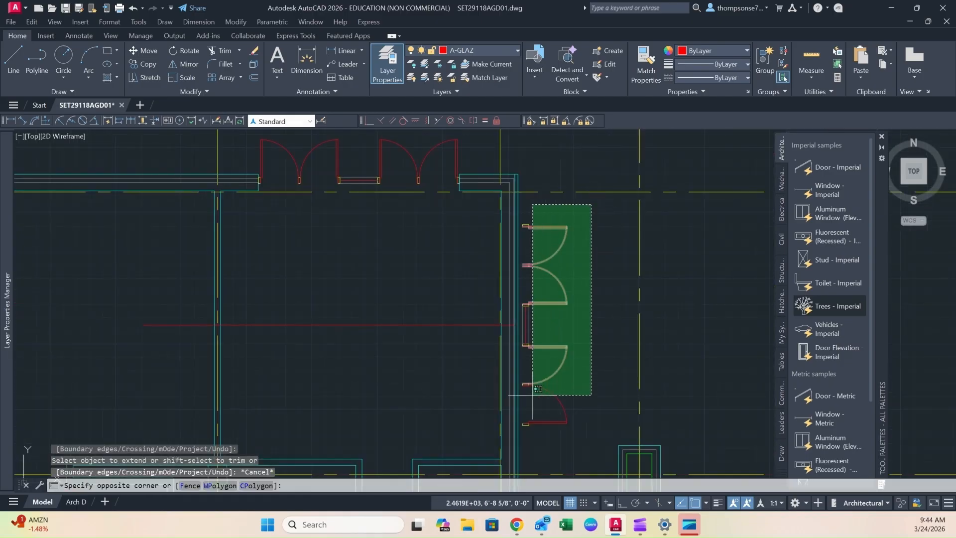
left_click(521, 438)
key("BackSpace")
key("Return")
scroll(525, 325, "up", 5)
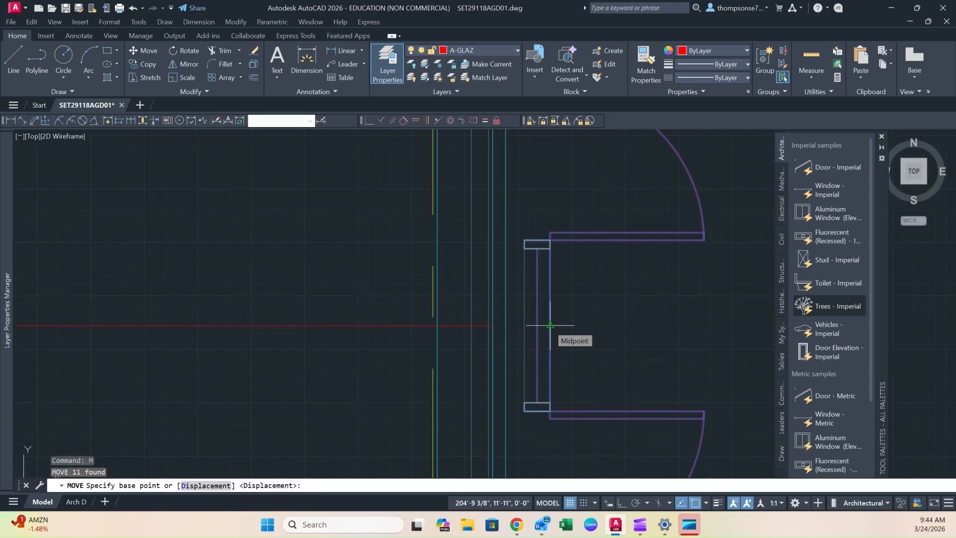
left_click(550, 325)
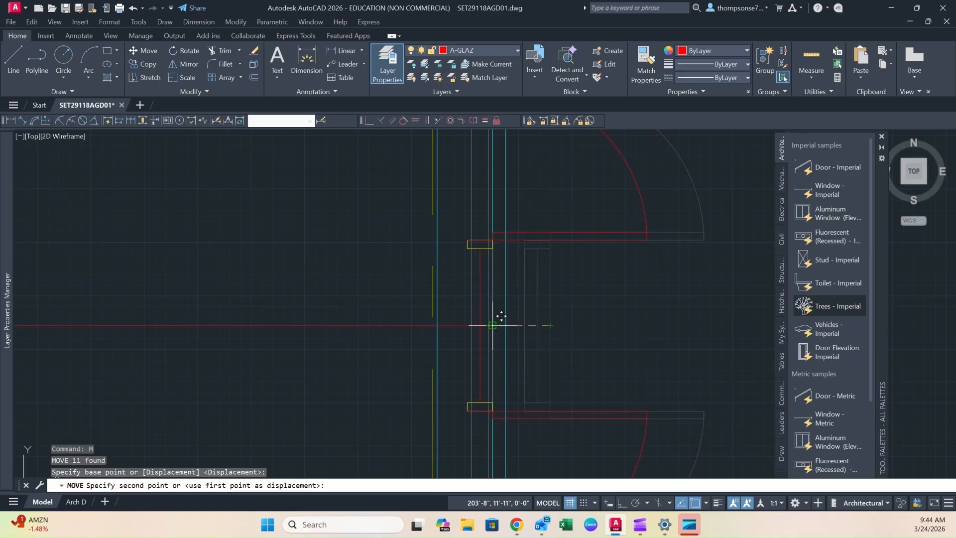
left_click(493, 325)
key("Escape")
- Draw a horizontal line level with the northernmost jamb's north edge, from the east wall's outer face west past its inner face
scroll(552, 323, "up", 2)
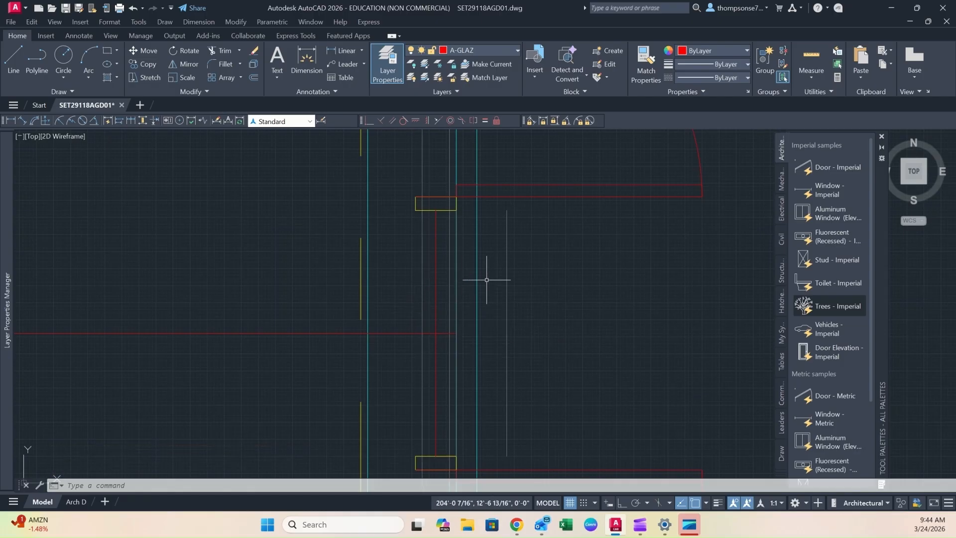
mouse_move(465, 278)
middle_mouse_down()
mouse_move(465, 305)
mouse_move(496, 337)
mouse_move(468, 330)
mouse_move(451, 381)
middle_mouse_up()
scroll(465, 305, "down", 2)
scroll(496, 337, "down", 2)
mouse_move(441, 315)
middle_mouse_down()
mouse_move(441, 354)
mouse_move(441, 294)
middle_mouse_up()
scroll(433, 323, "up", 5)
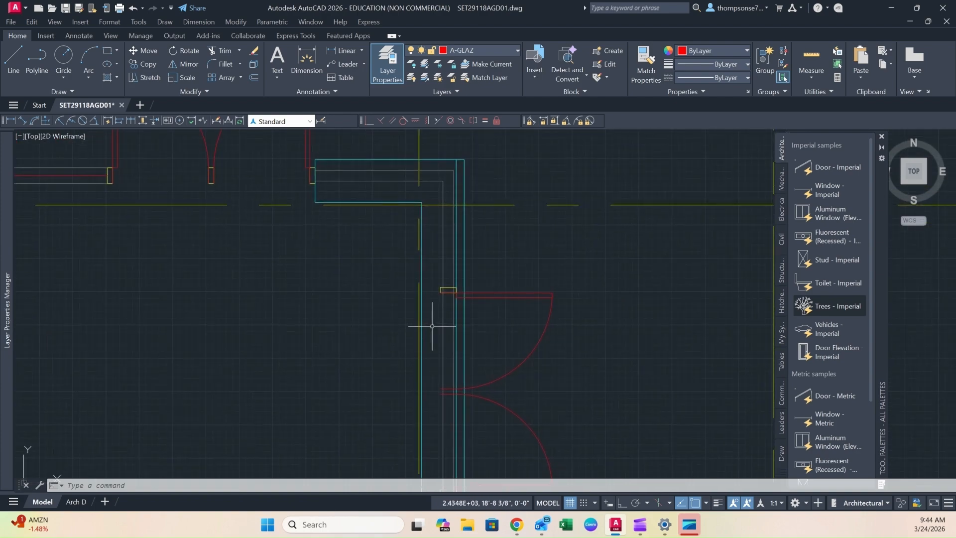
type("l")
key("Return")
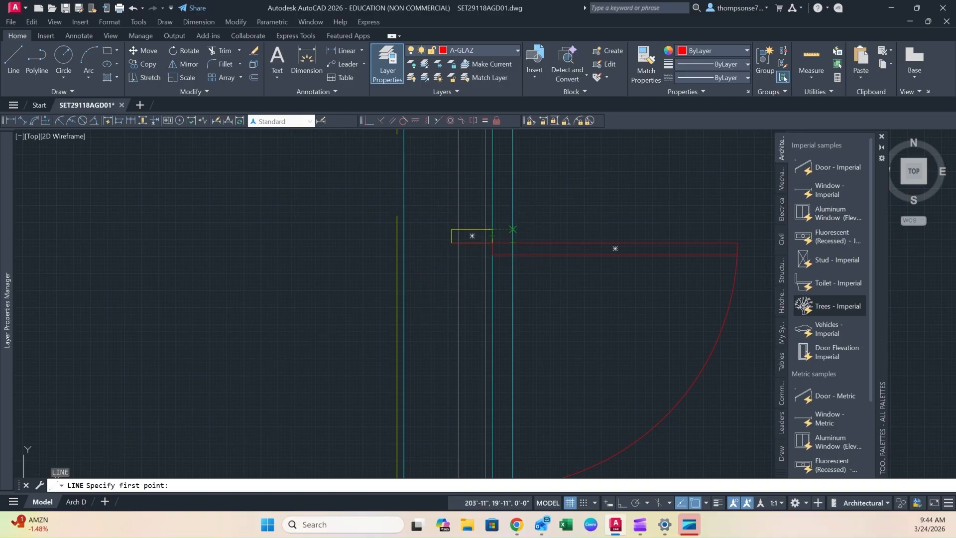
left_click(509, 229)
left_click(622, 502)
key("Escape")
scroll(547, 338, "down", 3)
middle_click_drag(537, 332, 528, 269)
scroll(460, 401, "down", 2)
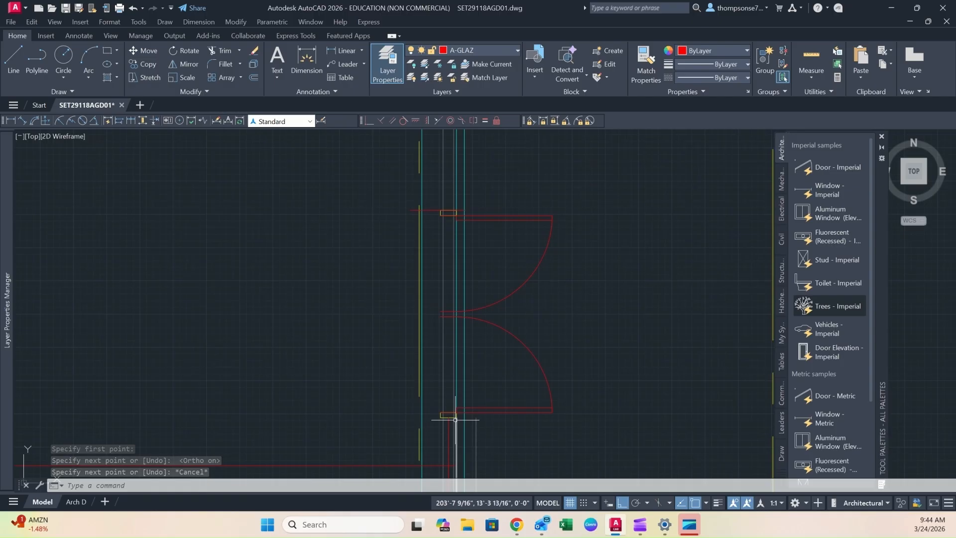
left_click(456, 438)
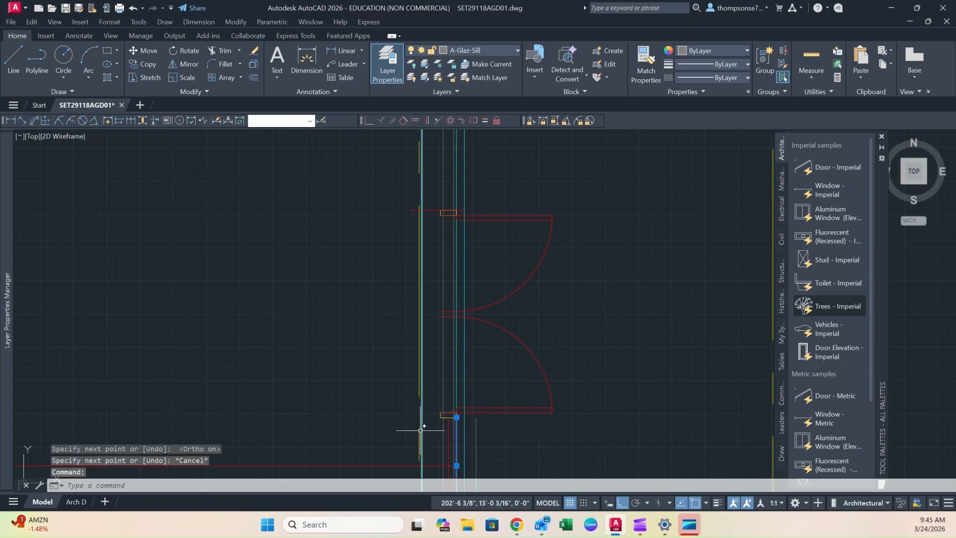
key("Escape")
key("Escape")
- Copy the glazed panel's north jamb straight up to the meeting point of the northern door pair's two swings
scroll(448, 422, "up", 5)
left_click(414, 403)
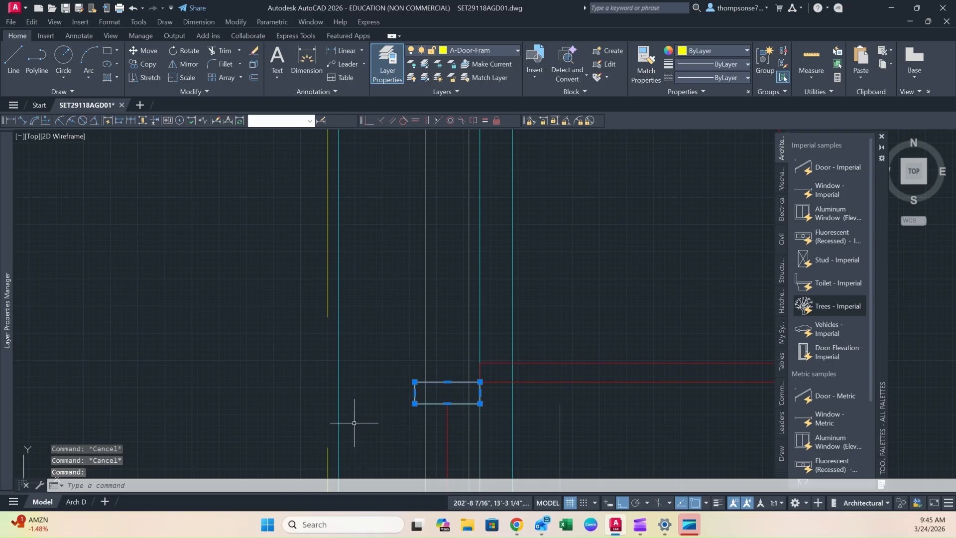
type("m")
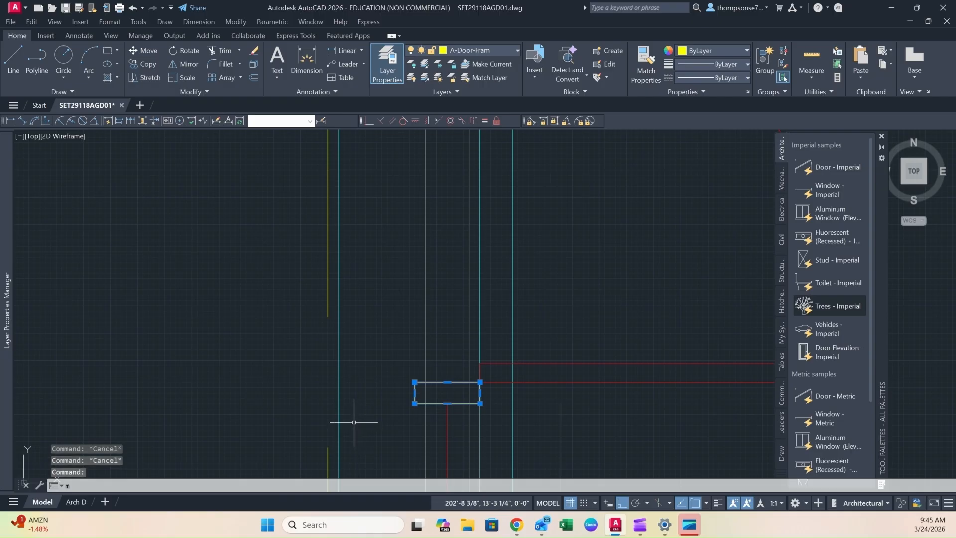
key("BackSpace")
type("co")
key("Return")
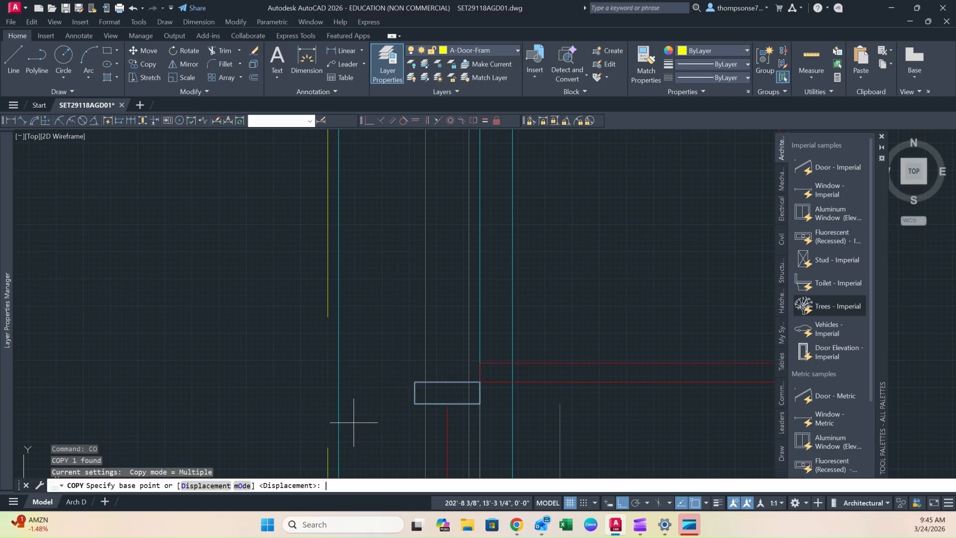
scroll(361, 416, "down", 4)
scroll(364, 412, "up", 2)
left_click(406, 400)
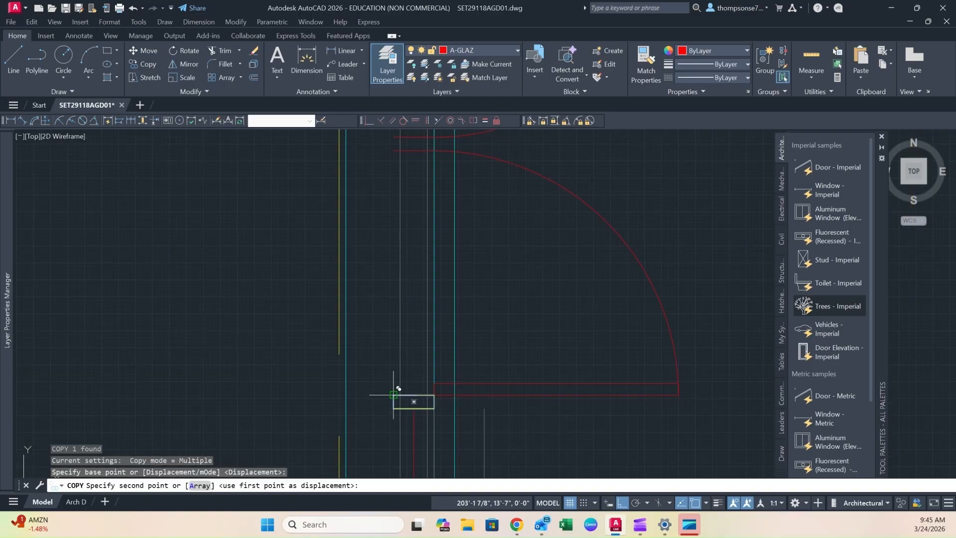
middle_click_drag(406, 214, 389, 374)
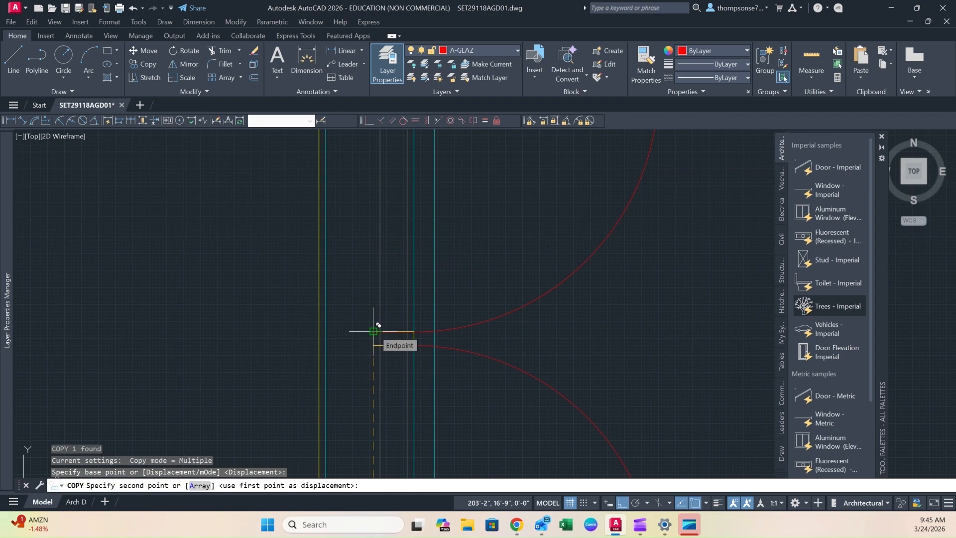
left_click(373, 331)
key("Escape")
- Delete the offset line running along the jambs' east edges inside the east wall
scroll(391, 337, "down", 4)
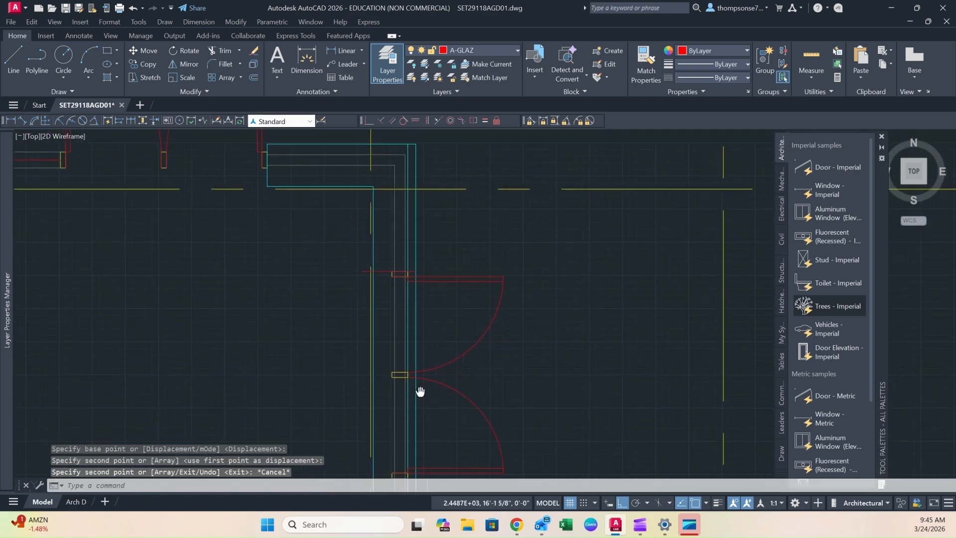
mouse_move(419, 359)
middle_mouse_down()
mouse_move(428, 397)
mouse_move(433, 354)
mouse_move(410, 276)
middle_mouse_up()
scroll(399, 279, "up", 4)
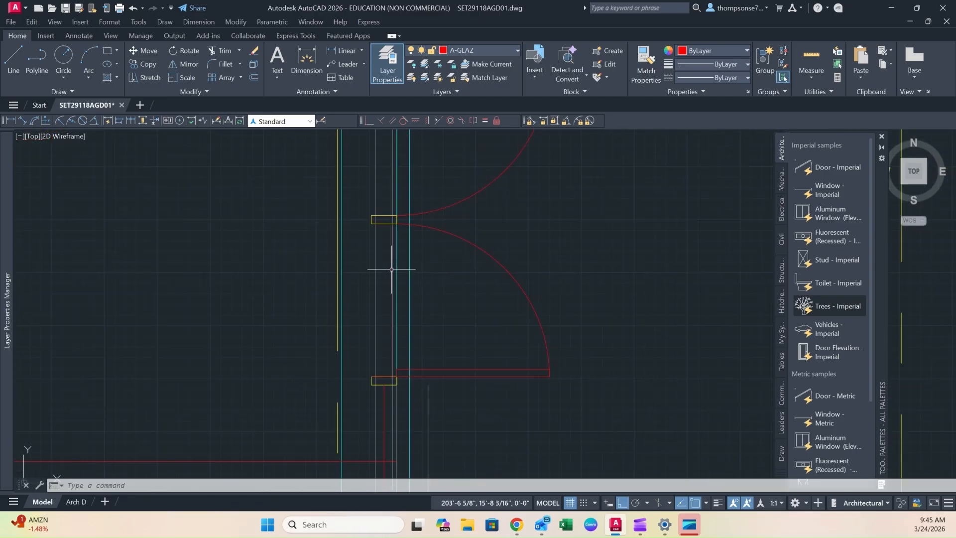
left_click(399, 267)
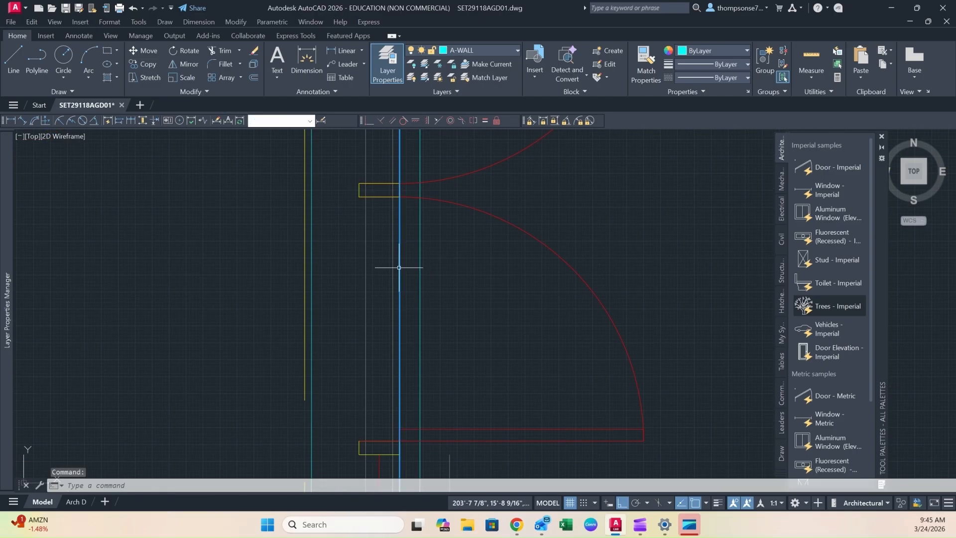
key("Delete")
- Move the leftover sill line outside the east wall back to the glazed panel, placing its north end on the north jamb's corner
scroll(404, 303, "down", 2)
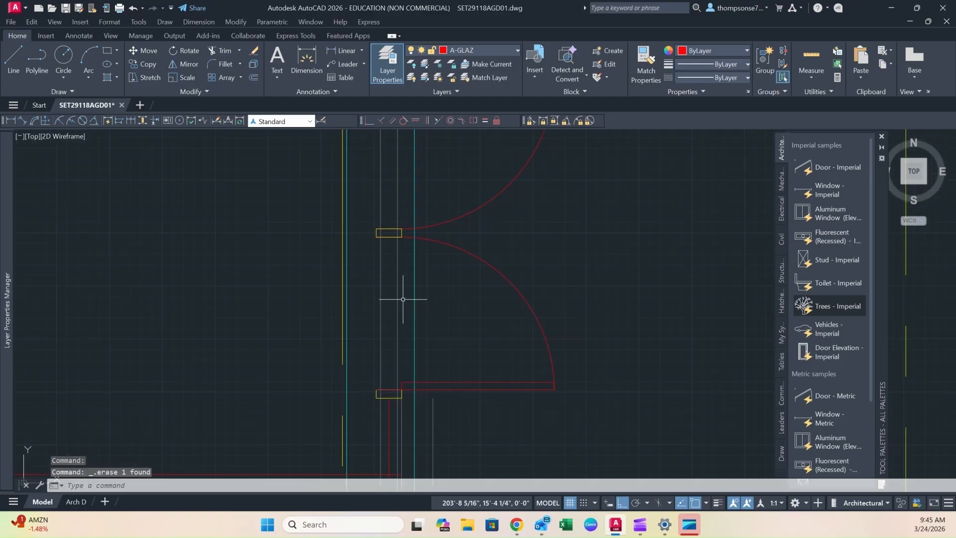
scroll(402, 299, "down", 2)
scroll(402, 297, "up", 2)
scroll(402, 296, "up", 2)
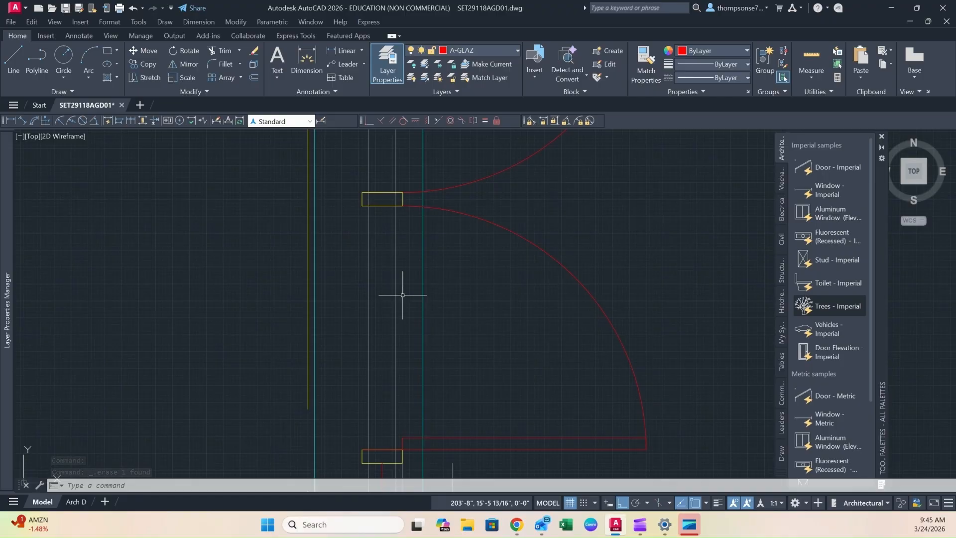
scroll(392, 306, "down", 2)
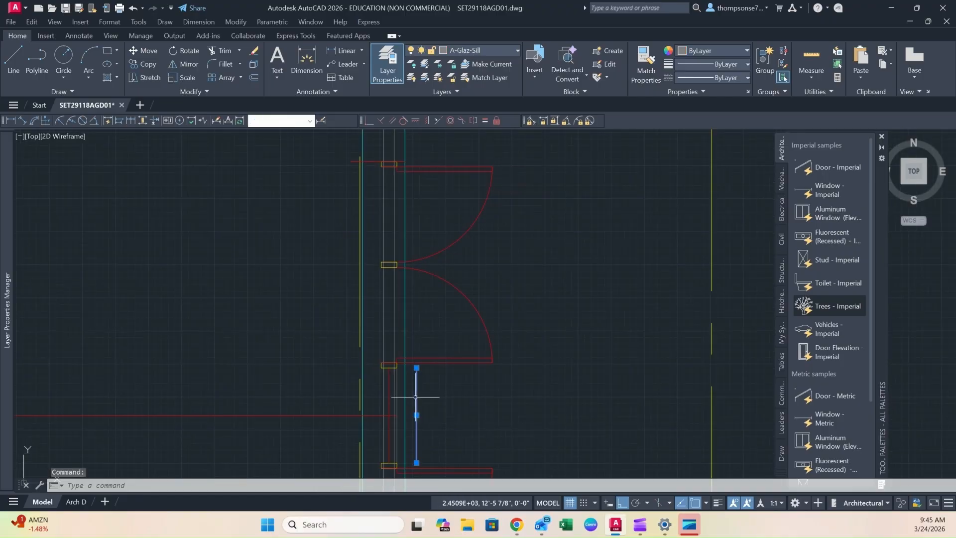
type("m")
key("Return")
left_click(416, 367)
scroll(402, 297, "up", 2)
key("Escape")
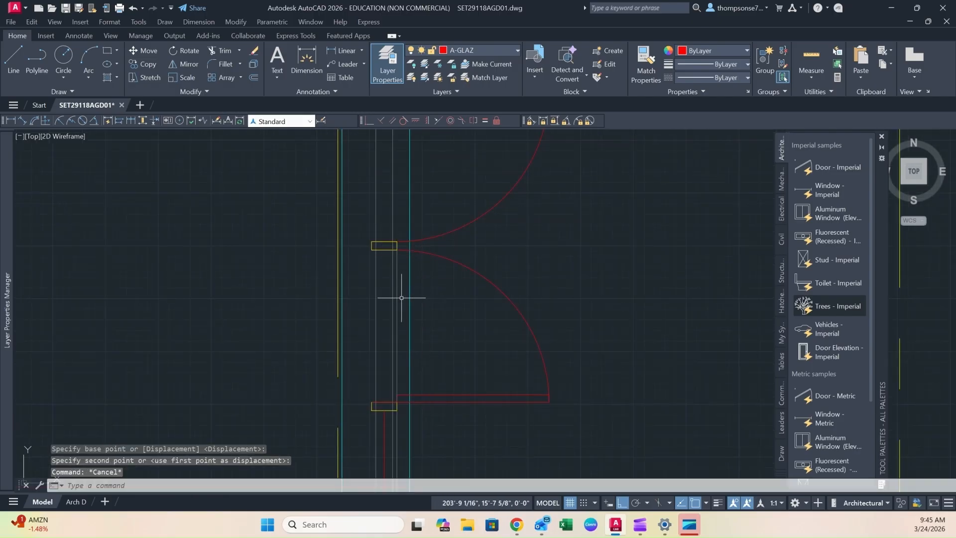
- Trim the two wall cavity lines across the opening of the northern door pair's south leaf, between its jambs
type("tr")
key("Return")
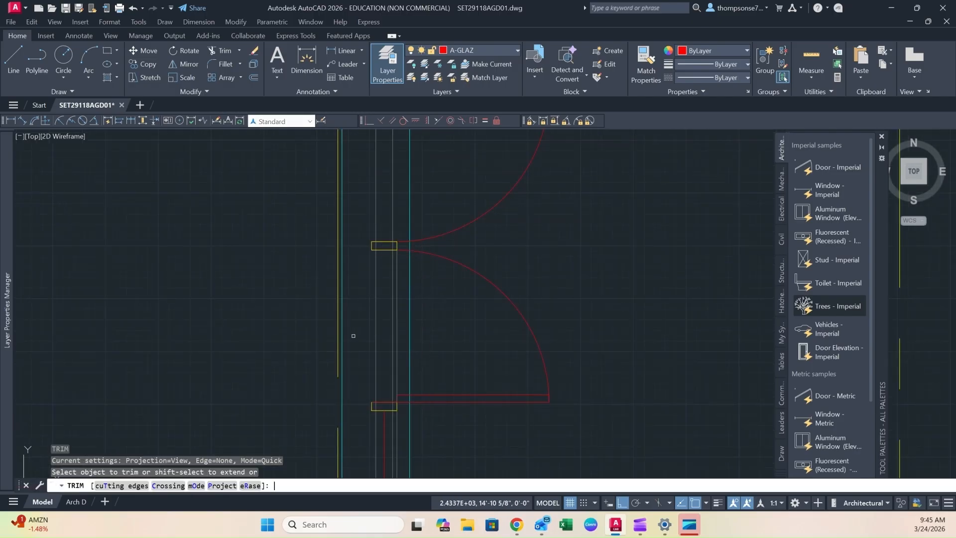
left_click(392, 323)
scroll(375, 243, "up", 4)
scroll(418, 241, "down", 8)
middle_click_drag(411, 201, 408, 349)
scroll(409, 335, "up", 6)
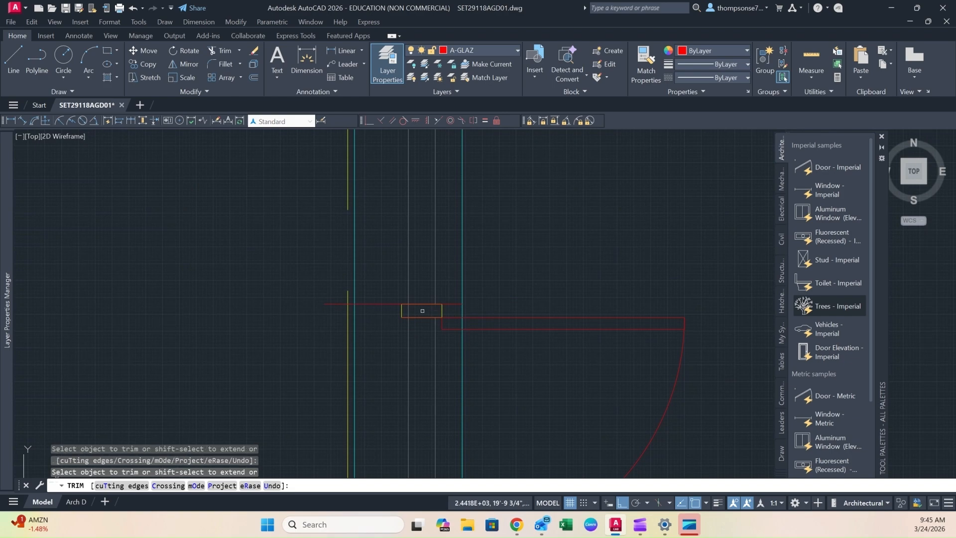
scroll(409, 336, "down", 6)
middle_click_drag(424, 470, 404, 348)
left_click(405, 363)
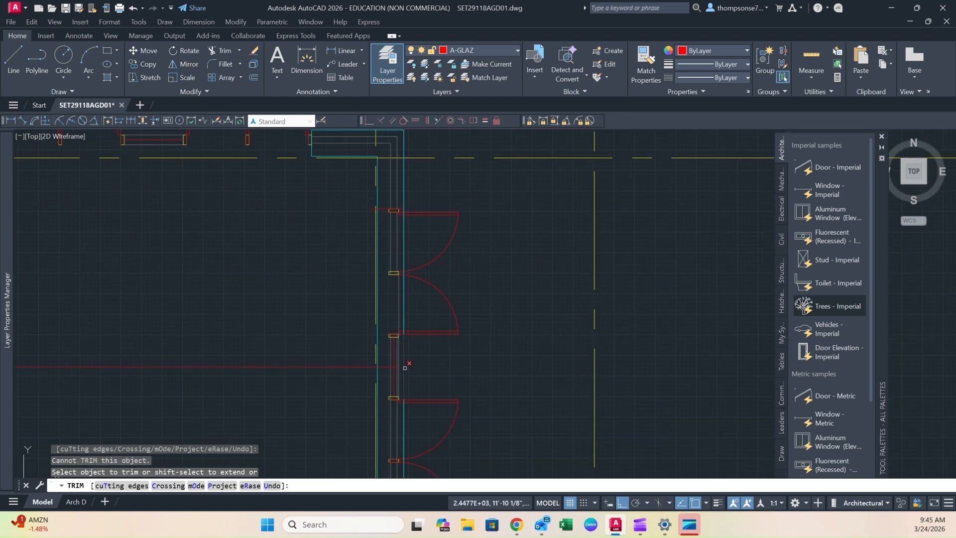
- Trim away the cavity-line pieces inside the glazed panel's north jamb
scroll(399, 363, "up", 6)
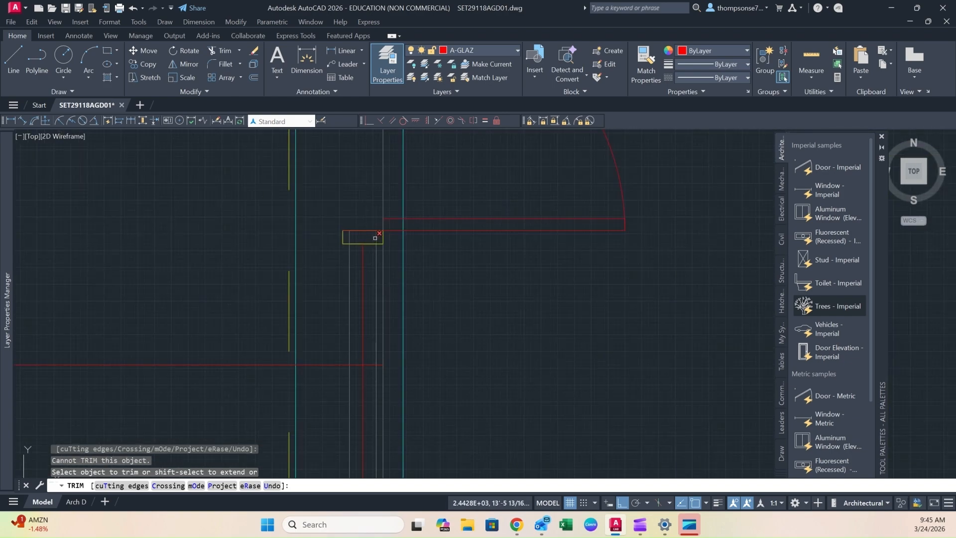
left_click(375, 238)
scroll(386, 257, "down", 6)
scroll(406, 274, "up", 6)
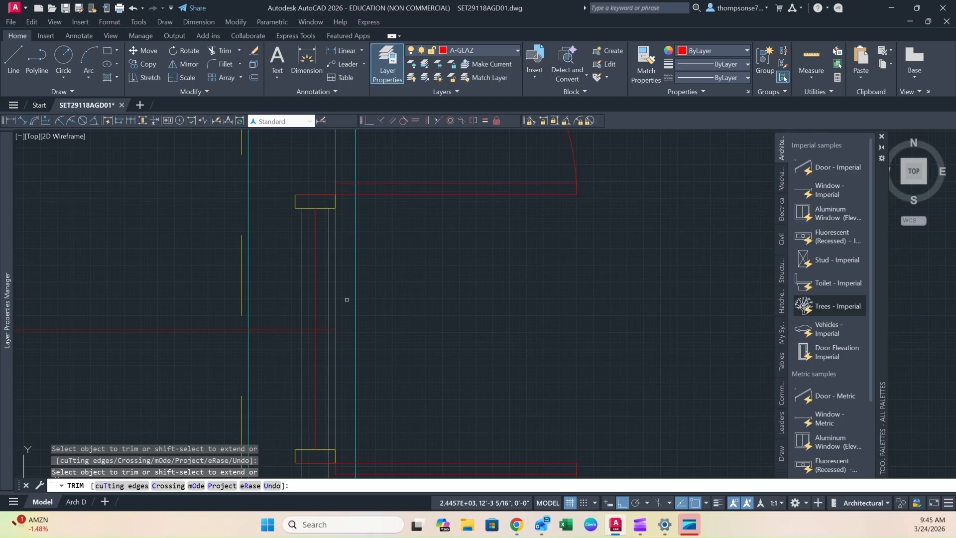
key("Escape")
- Trim the cavity line inside the glazed panel's south jamb and delete the cavity-line pieces running through the panel
scroll(391, 304, "down", 6)
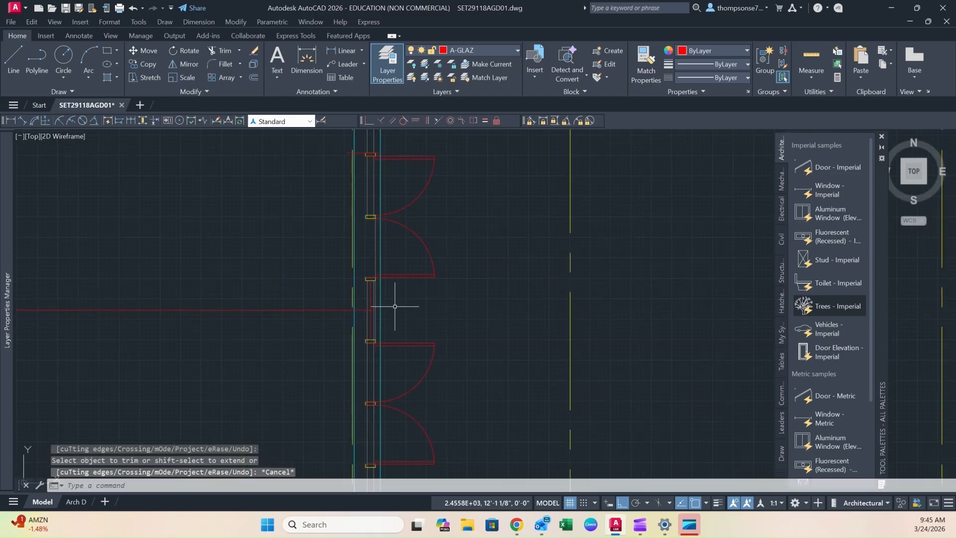
scroll(389, 309, "up", 6)
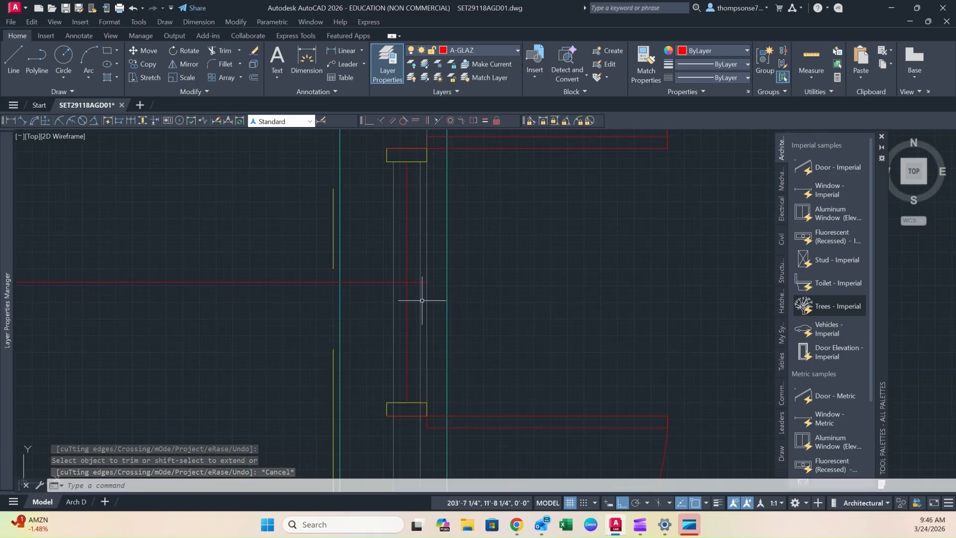
type("tr")
key("Return")
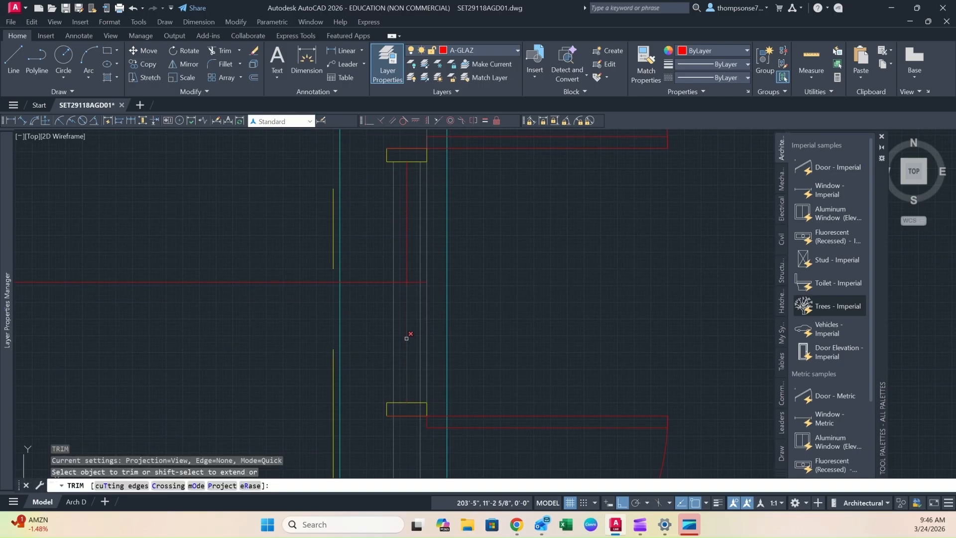
left_click(422, 408)
key("Escape")
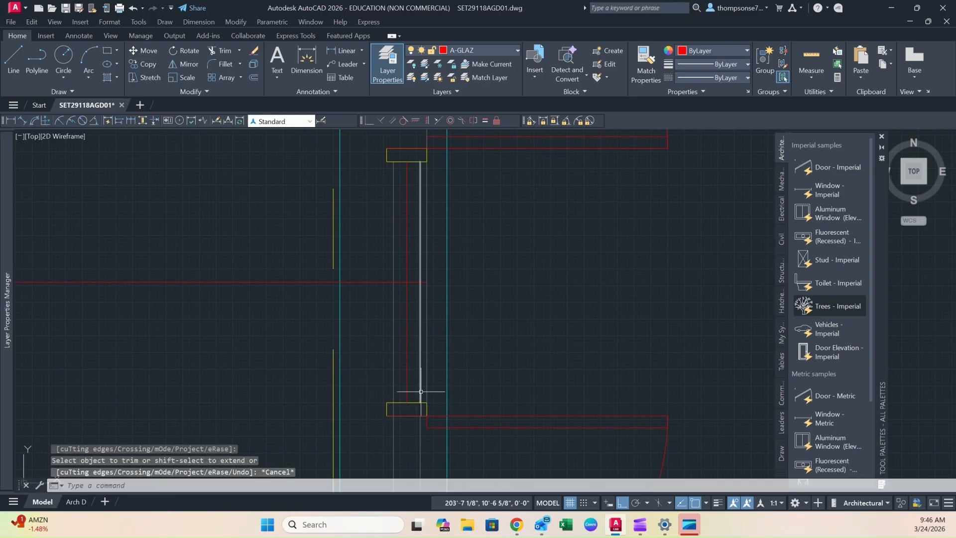
left_click(420, 391)
key("Delete")
- Undo the last cavity-line deletion beside the glazed panel
scroll(377, 384, "down", 5)
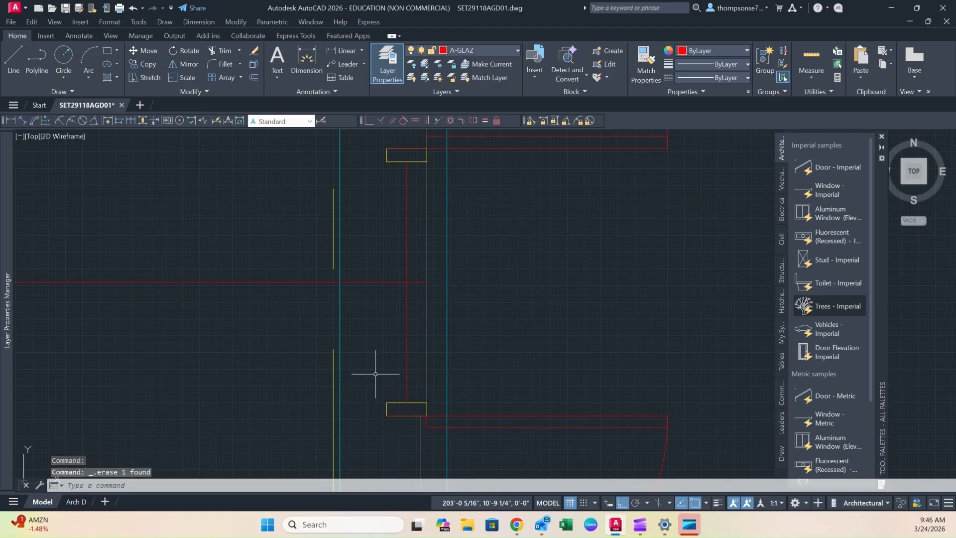
middle_click_drag(380, 397, 389, 278)
mouse_move(385, 345)
middle_mouse_down()
mouse_move(386, 330)
mouse_move(383, 346)
middle_mouse_up()
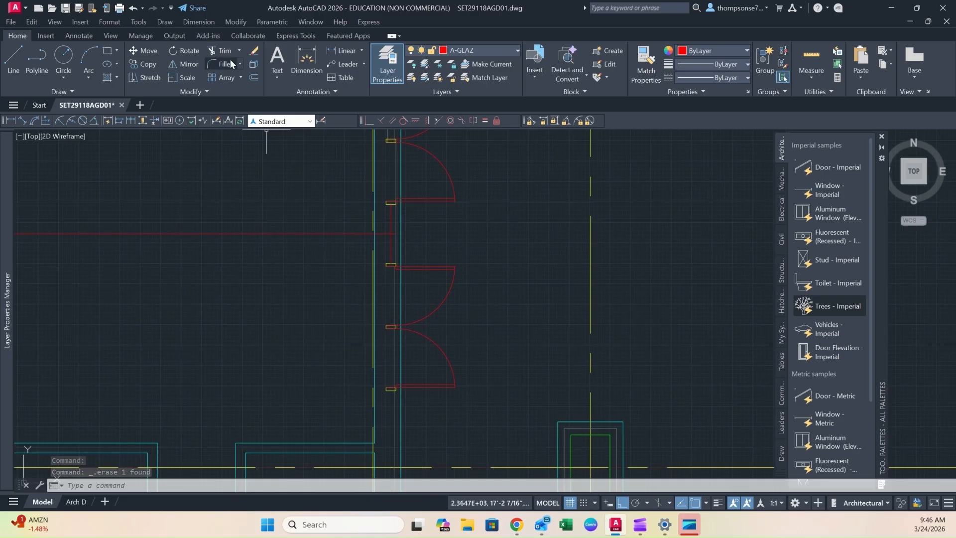
left_click(131, 8)
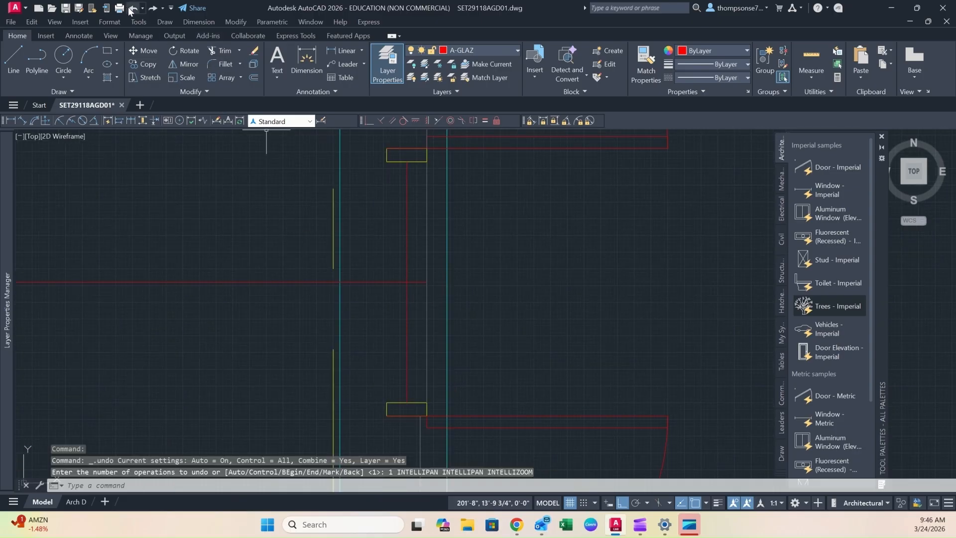
left_click(131, 8)
- Draw a horizontal line level with the southernmost jamb's south edge, from the east wall's outer face west past its inner face
scroll(321, 216, "down", 6)
middle_click_drag(361, 235, 356, 176)
scroll(357, 346, "up", 3)
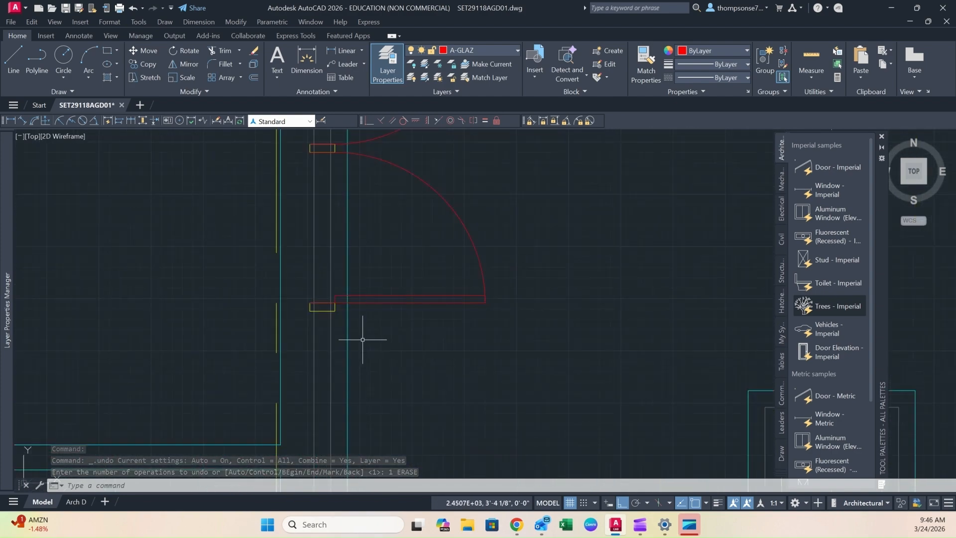
type("l")
key("Return")
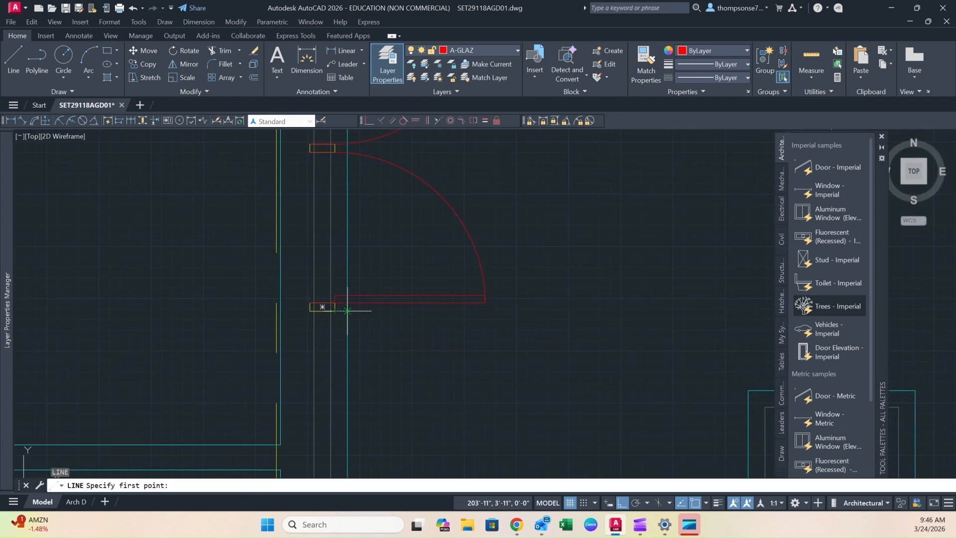
left_click(347, 310)
left_click(255, 314)
key("Escape")
- Match the properties of the east wall's outer face line onto the horizontal closing lines at the southernmost and northernmost jambs
scroll(399, 331, "down", 4)
middle_click_drag(399, 331, 395, 299)
scroll(393, 283, "up", 4)
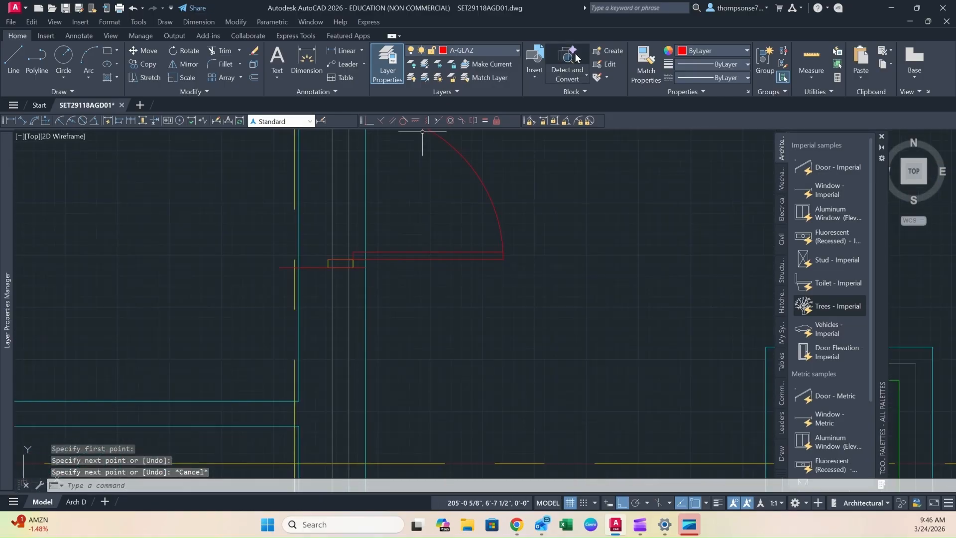
left_click(643, 62)
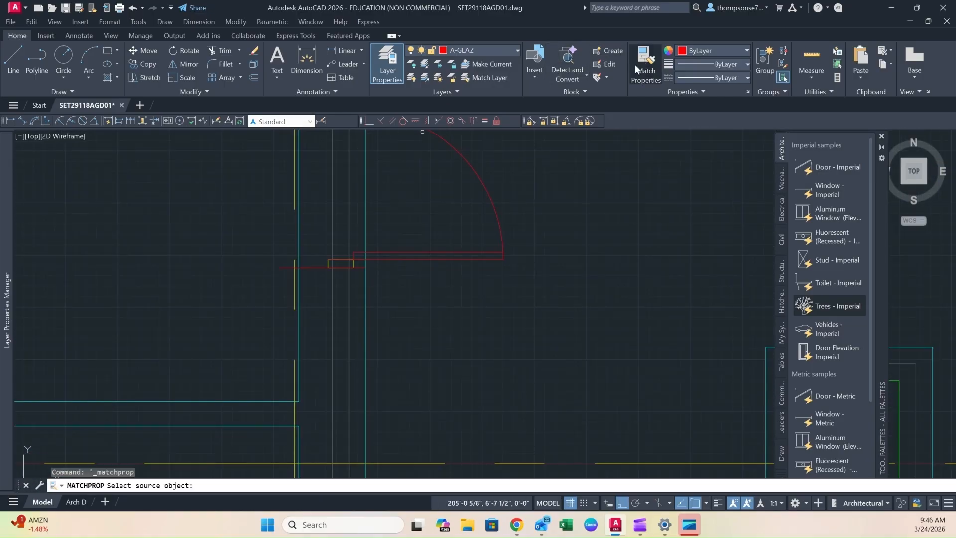
left_click(366, 228)
scroll(408, 294, "down", 5)
middle_click_drag(443, 157, 452, 282)
scroll(425, 216, "up", 5)
key("Escape")
- Trim the northern closing line's overhang past the inner wall face and the cavity lines across the northernmost door leaf's opening
scroll(401, 249, "up", 3)
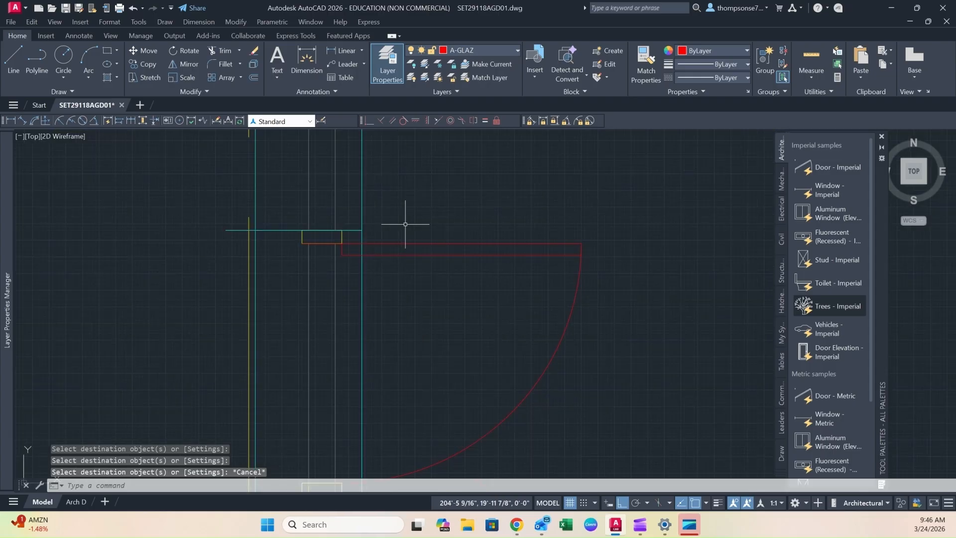
type("tr")
key("space")
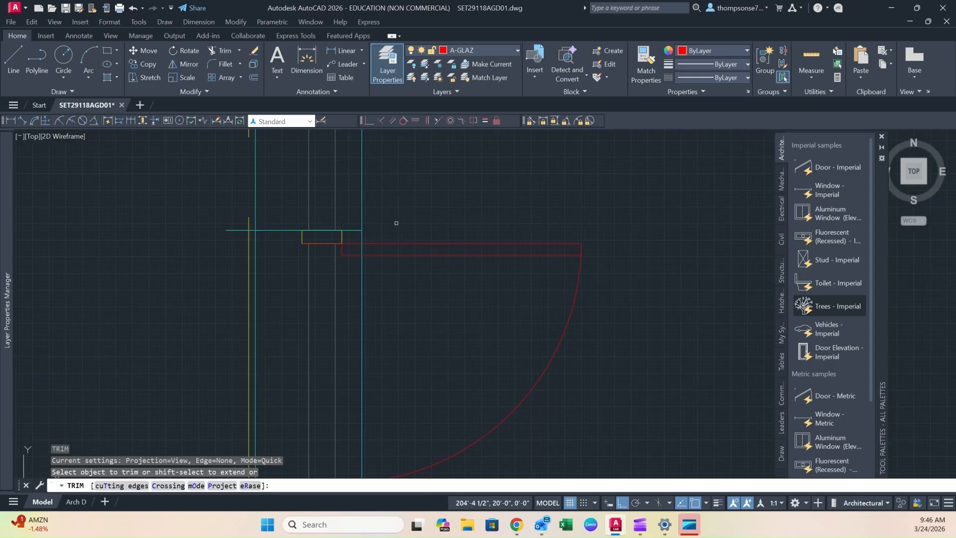
left_click(247, 230)
middle_click_drag(307, 280, 300, 213)
scroll(300, 214, "down", 2)
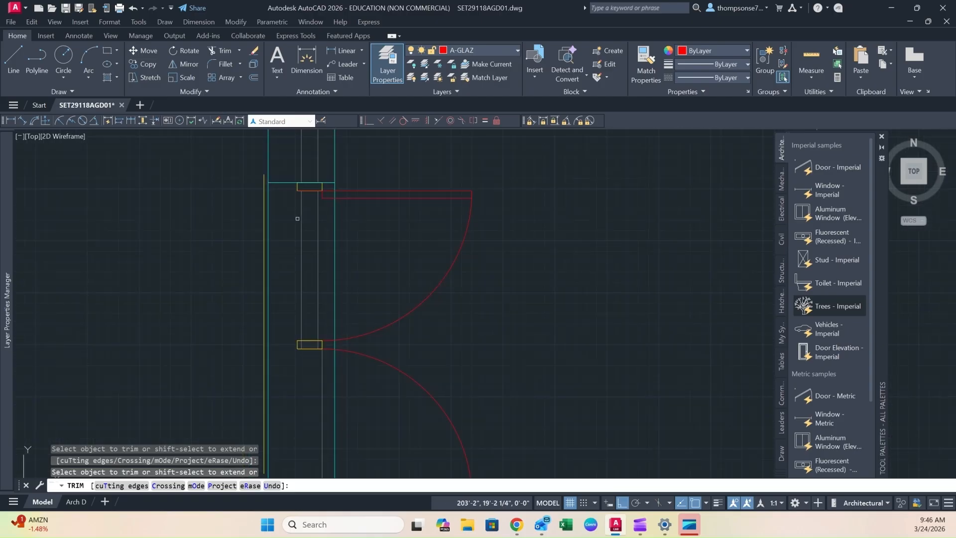
left_click(326, 248)
key("Return")
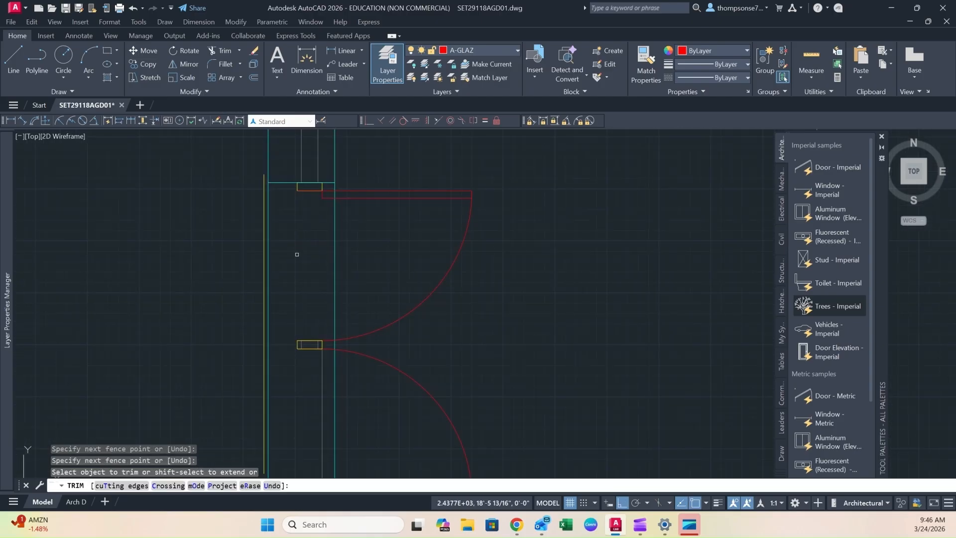
- Trim the southern closing line's overhang past the east wall's inner face
scroll(314, 318, "up", 3)
scroll(326, 345, "down", 5)
middle_click_drag(324, 343, 313, 138)
scroll(308, 397, "up", 2)
scroll(310, 401, "up", 3)
left_click(283, 269)
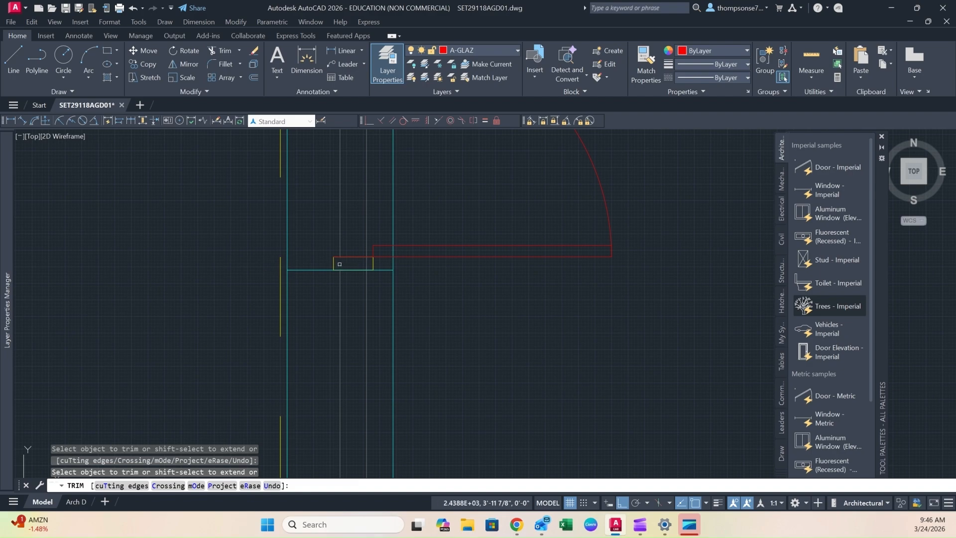
key("Escape")
- Delete the two cavity lines running across the southern door pair's opening
scroll(365, 261, "down", 4)
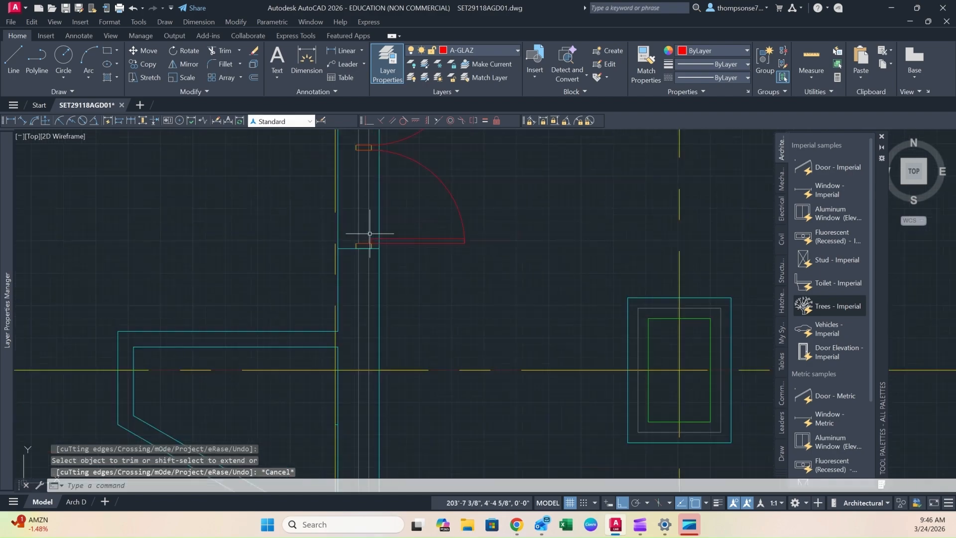
left_click(367, 275)
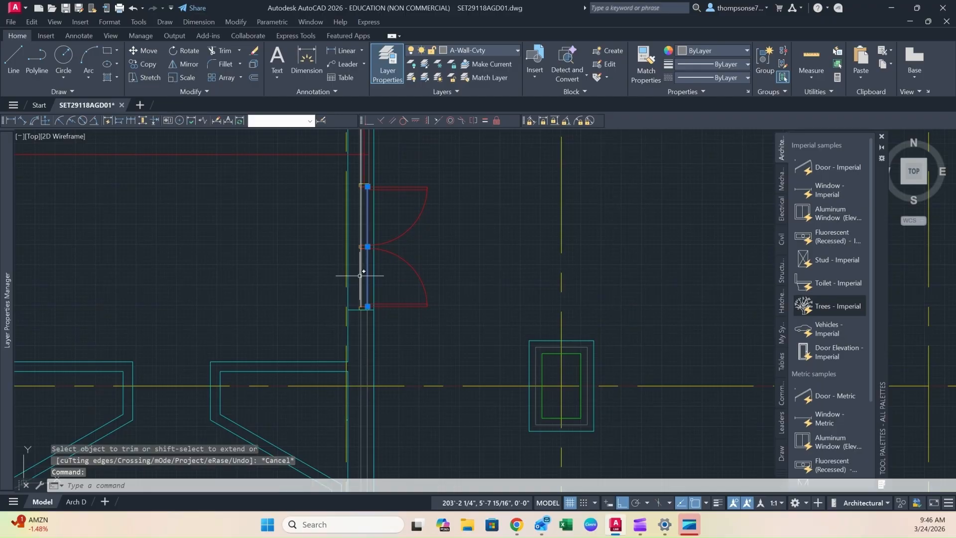
key("Delete")
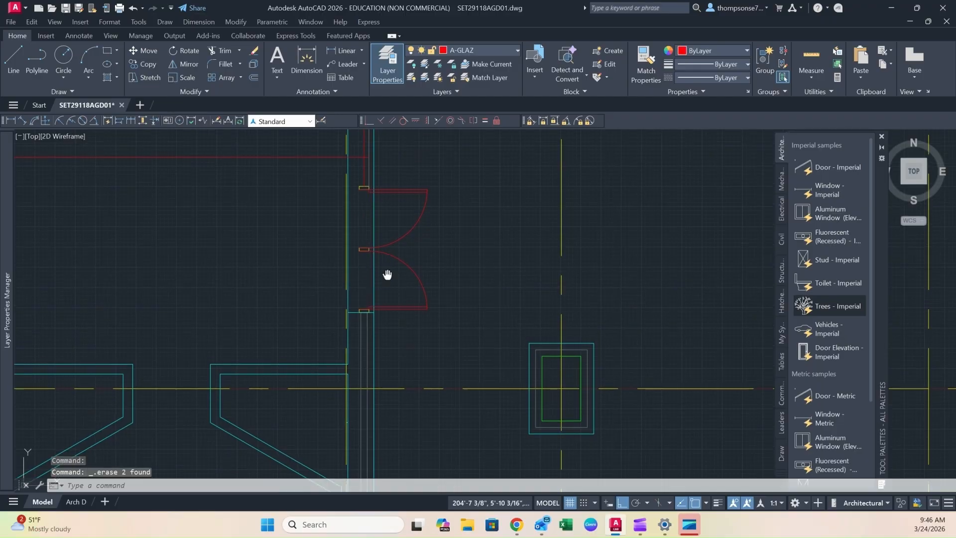
- Trim the east wall's inner face line out of the opening between the northern and southern closing lines
middle_click_drag(386, 219, 386, 283)
scroll(383, 271, "up", 5)
scroll(384, 269, "down", 2)
scroll(408, 309, "down", 2)
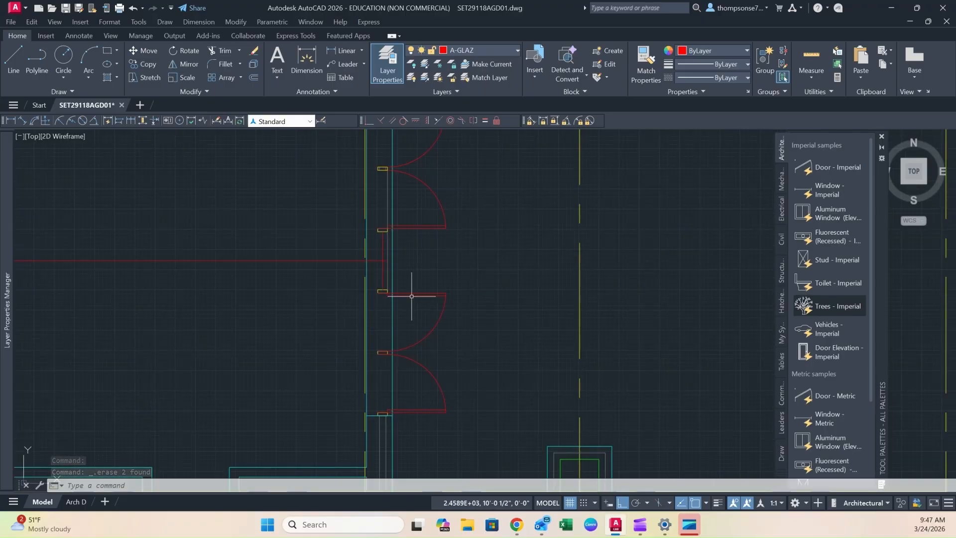
scroll(418, 267, "up", 4)
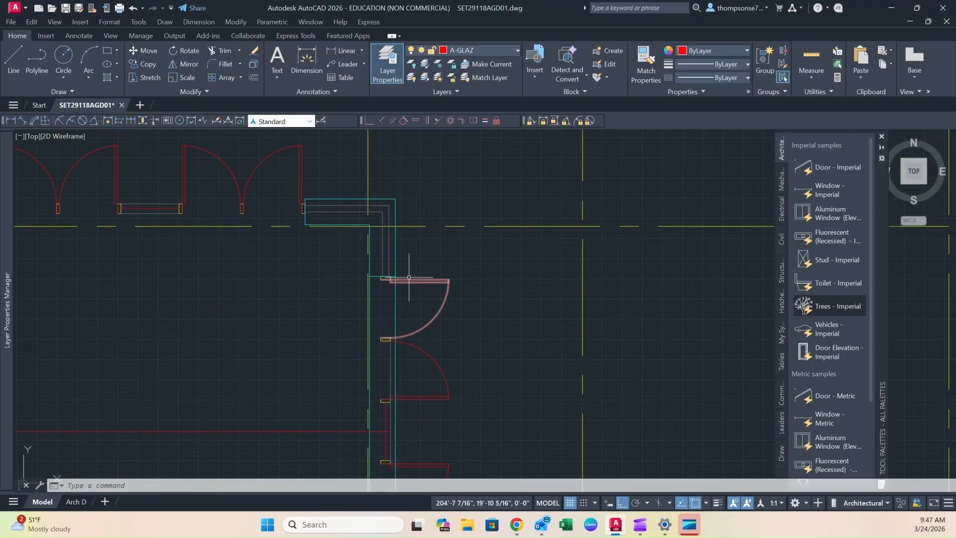
scroll(384, 277, "up", 2)
scroll(390, 271, "down", 2)
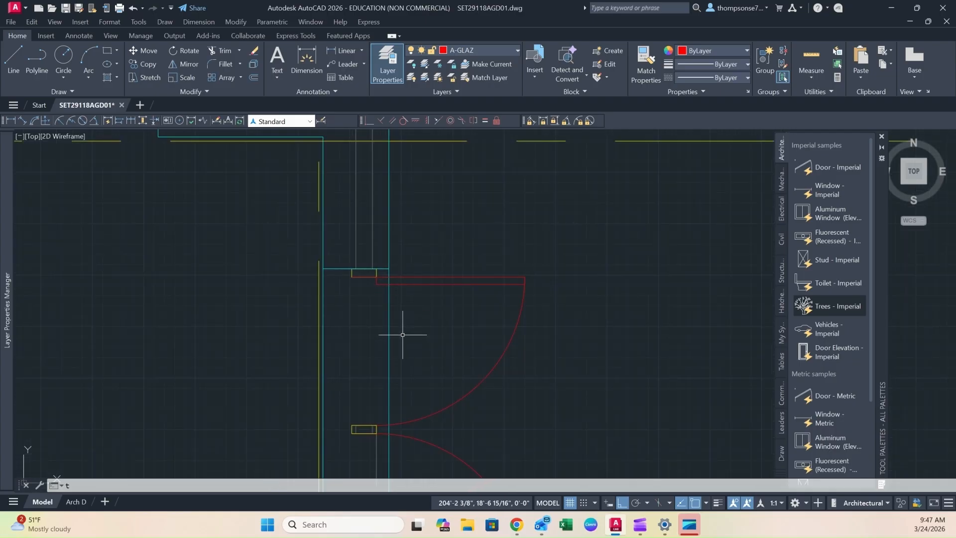
type("tr")
key("Return")
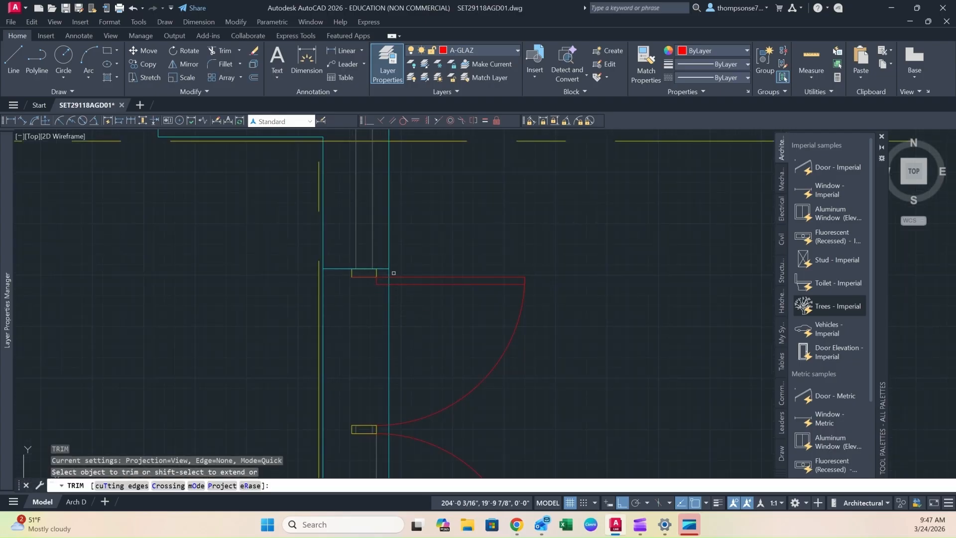
left_click(388, 273)
scroll(353, 298, "down", 4)
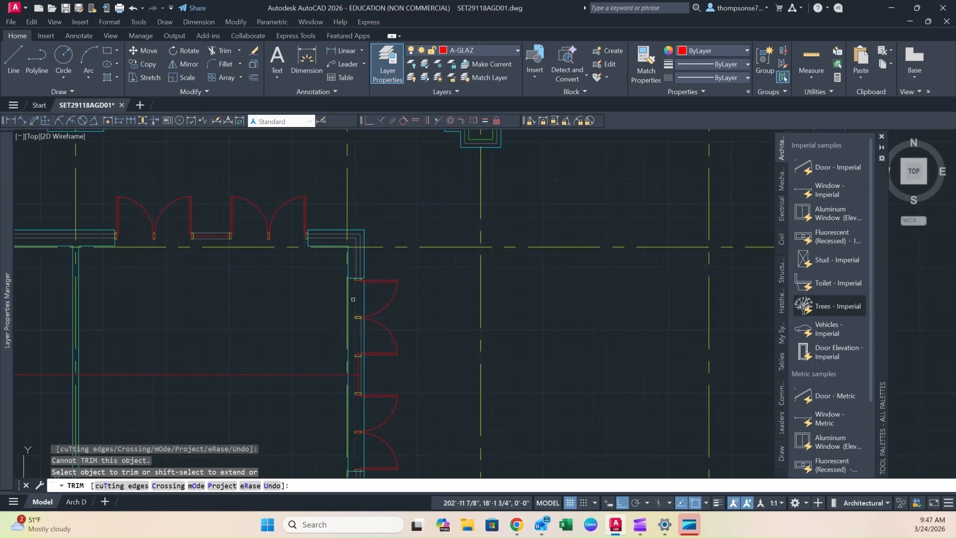
left_click(347, 382)
scroll(353, 354, "up", 2)
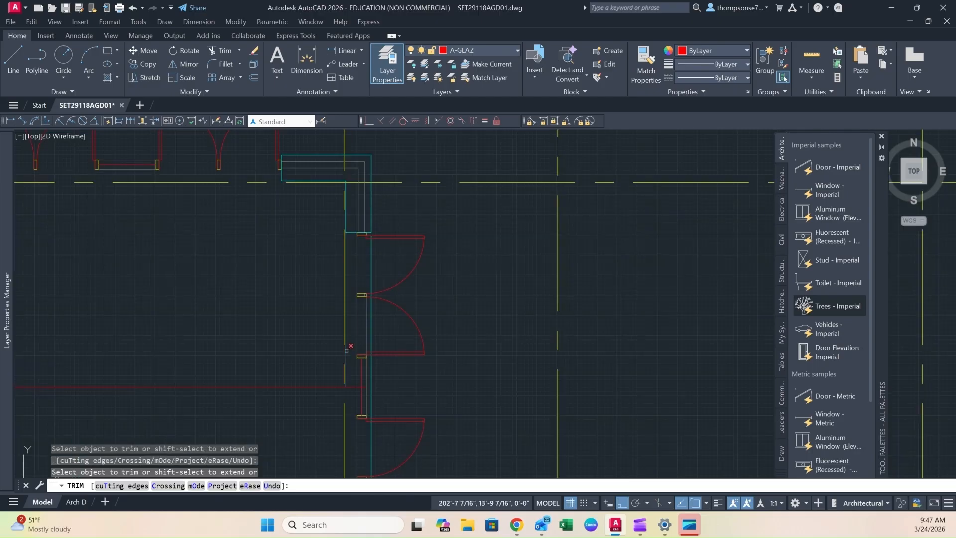
scroll(439, 379, "up", 4)
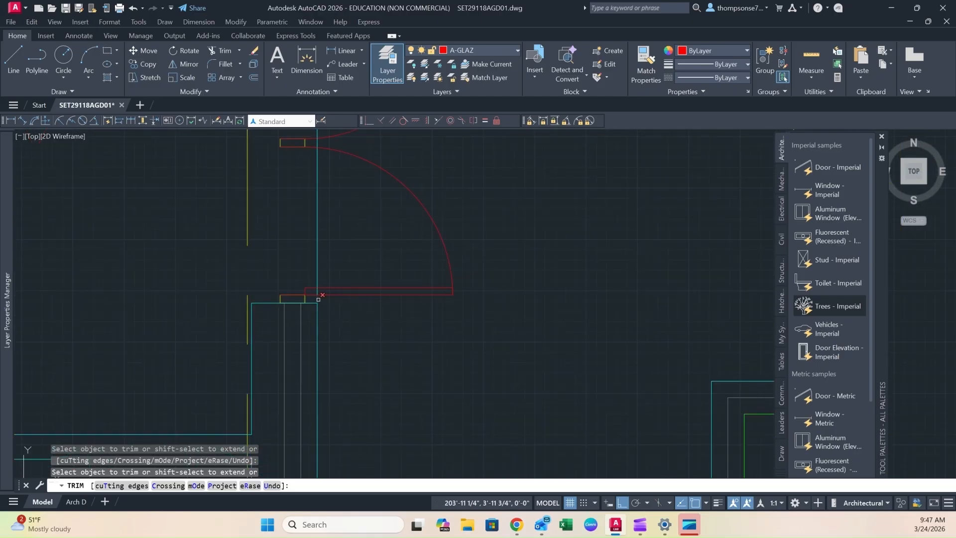
- End the trim and erase the leftover wall line crossing the lower double-door opening
key("Escape")
left_click(348, 234)
left_click(302, 245)
key("Delete")
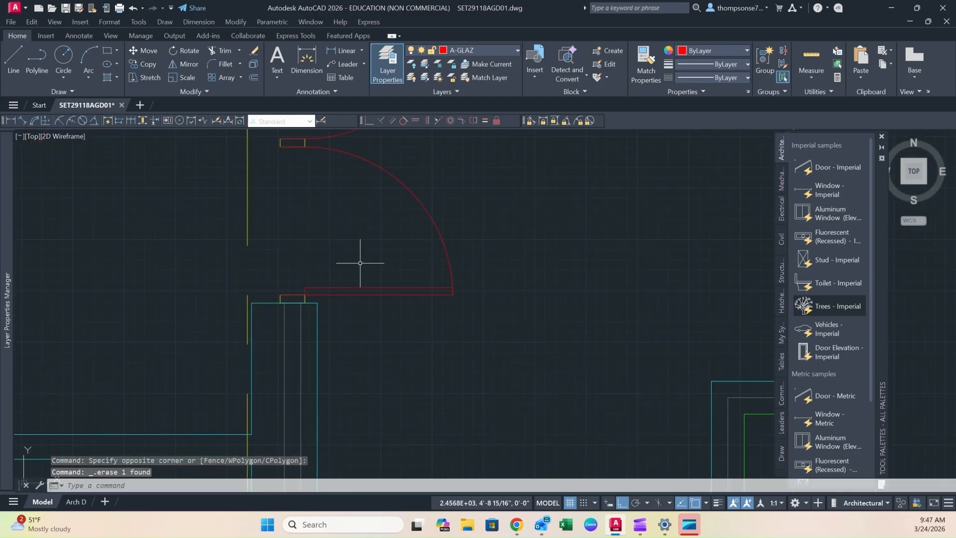
- Copy the sill line of the window between the double doors from the jamb's outer corner to its inner corner
scroll(387, 304, "down", 2)
mouse_move(398, 279)
middle_mouse_down()
mouse_move(427, 384)
mouse_move(412, 306)
middle_mouse_up()
scroll(406, 313, "up", 6)
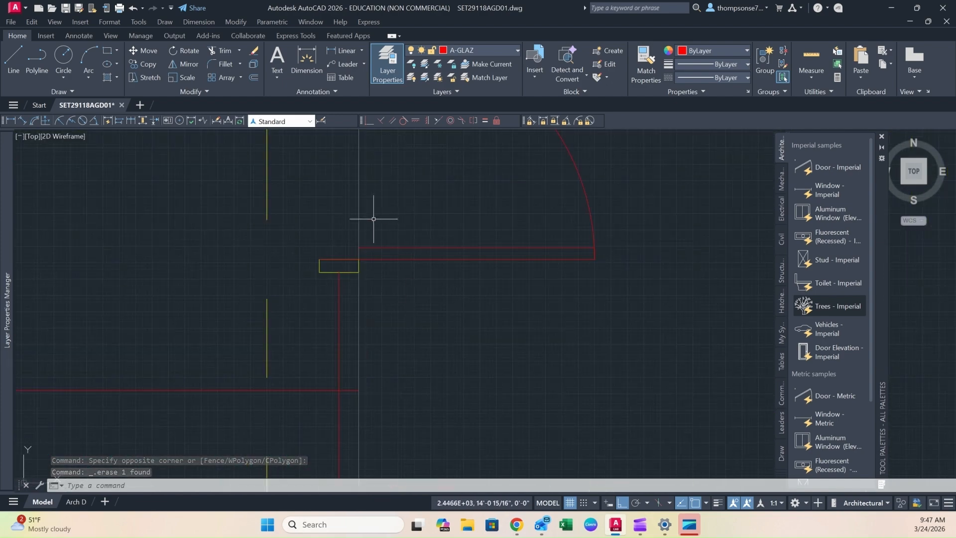
middle_click_drag(411, 366, 414, 221)
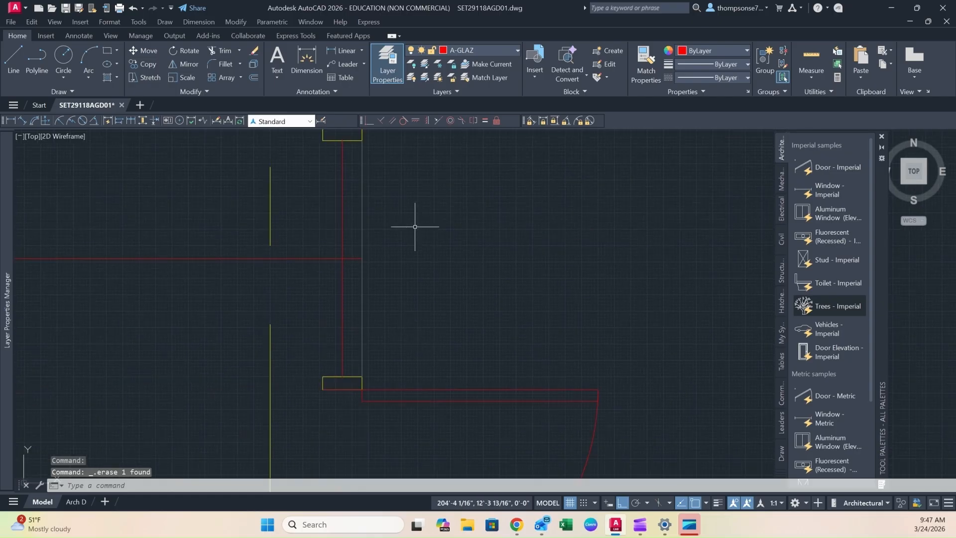
left_click(363, 203)
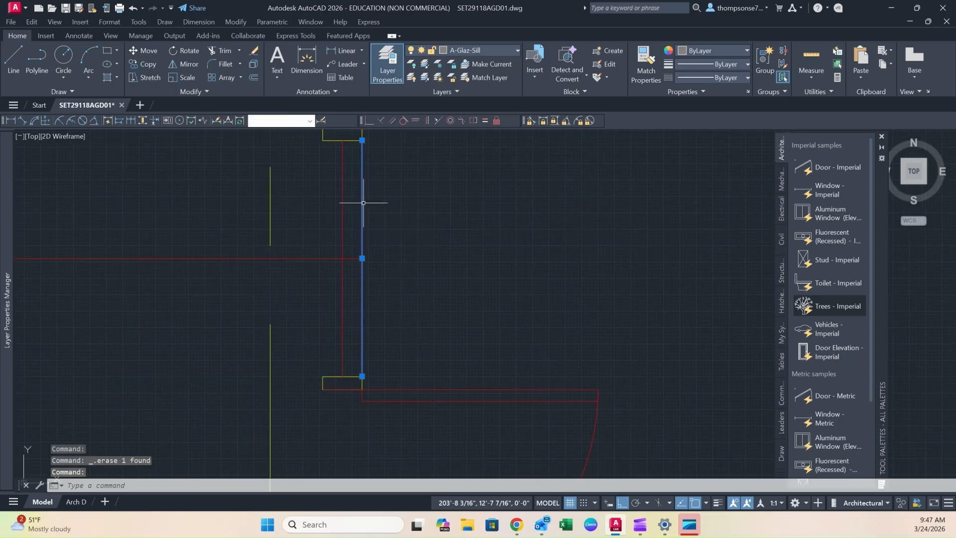
type("co")
key("Return")
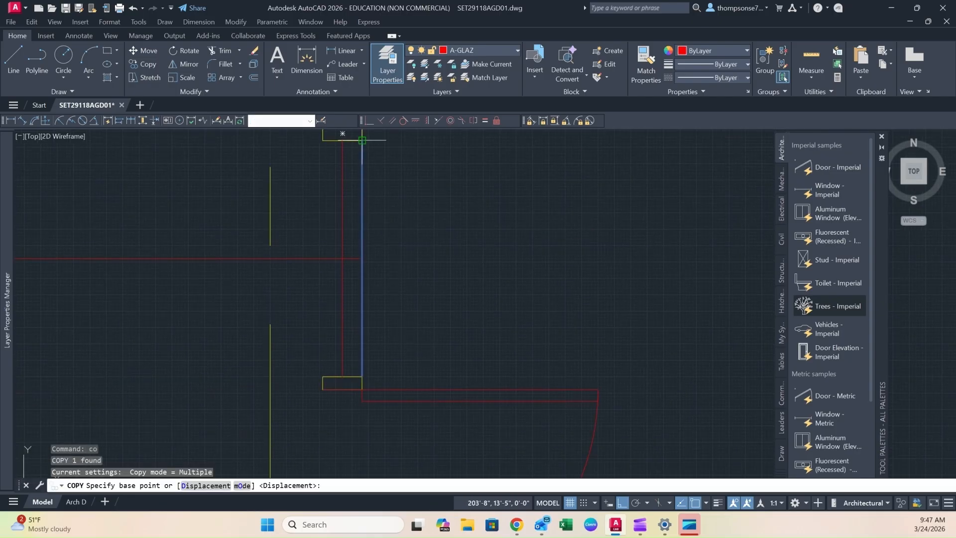
left_click(362, 140)
left_click(322, 140)
key("Escape")
scroll(428, 209, "down", 3)
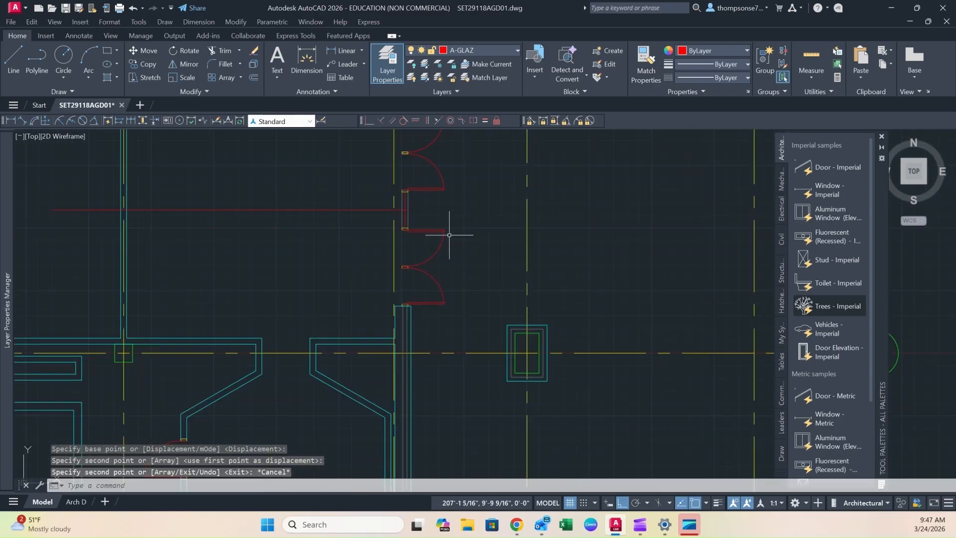
- Trim the horizontal red reference line back to the room-side face of the interior partition wall
scroll(472, 315, "down", 5)
scroll(479, 299, "up", 5)
mouse_move(501, 284)
middle_mouse_down()
mouse_move(502, 260)
mouse_move(521, 292)
middle_mouse_up()
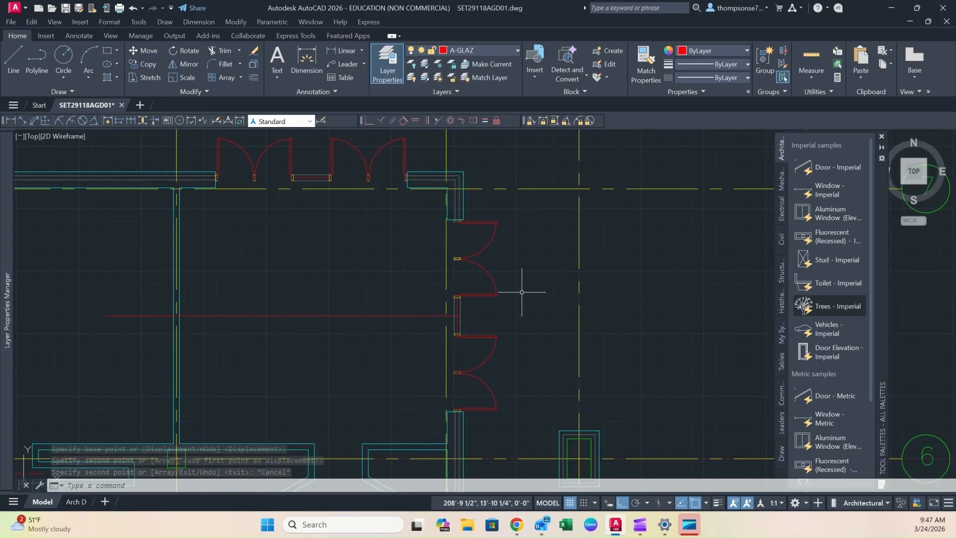
middle_click_drag(390, 267, 388, 300)
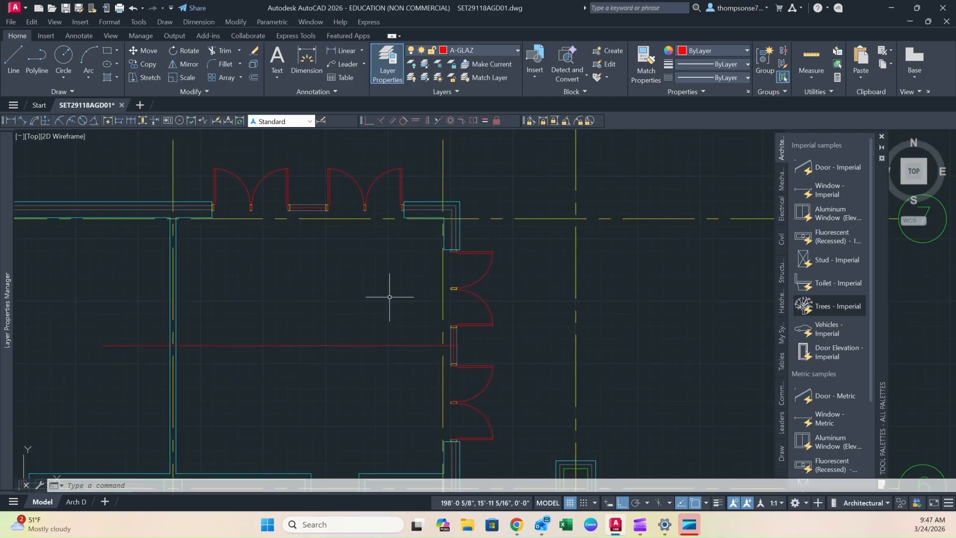
scroll(386, 286, "down", 2)
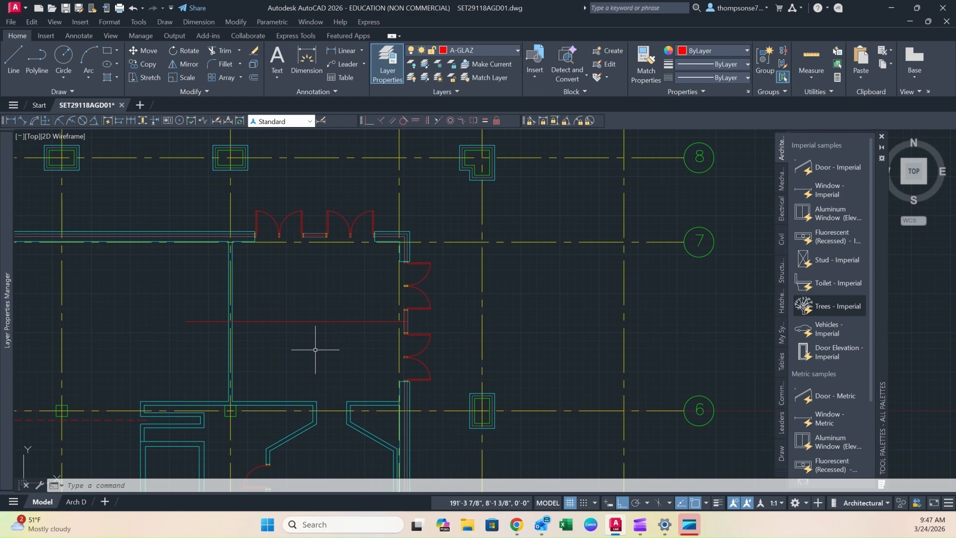
scroll(311, 348, "up", 4)
scroll(284, 339, "down", 2)
scroll(346, 332, "up", 2)
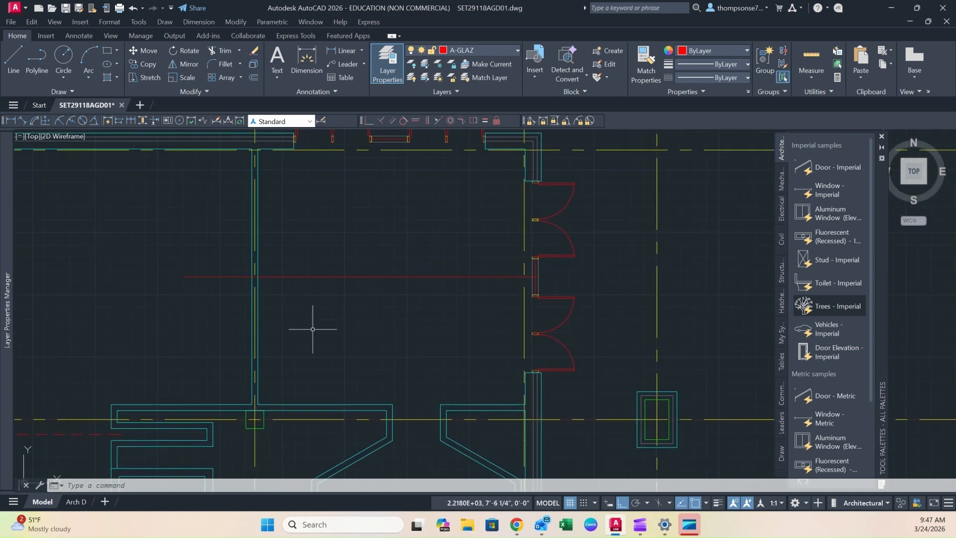
type("tr")
key("Return")
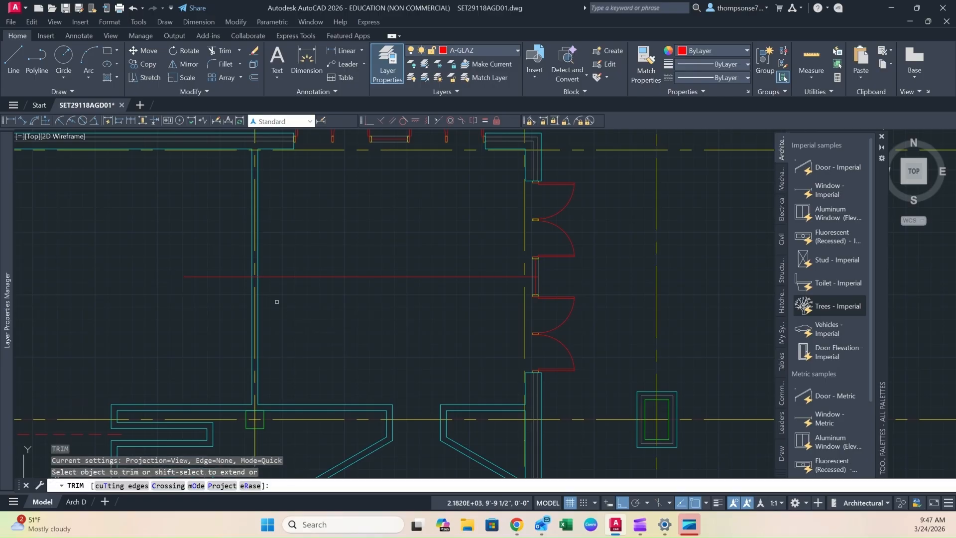
left_click(253, 277)
left_click_drag(239, 276, 259, 277)
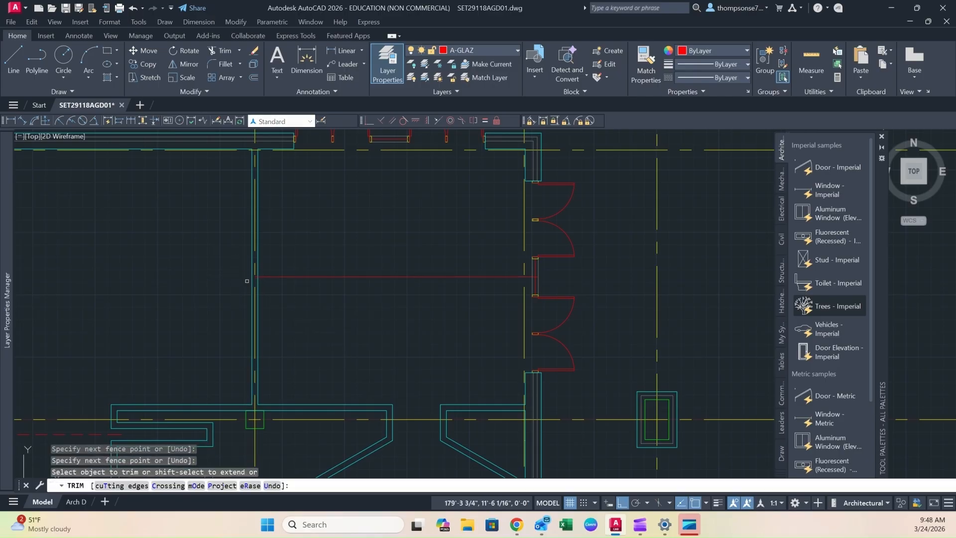
scroll(271, 275, "up", 4)
key("Escape")
scroll(396, 329, "down", 5)
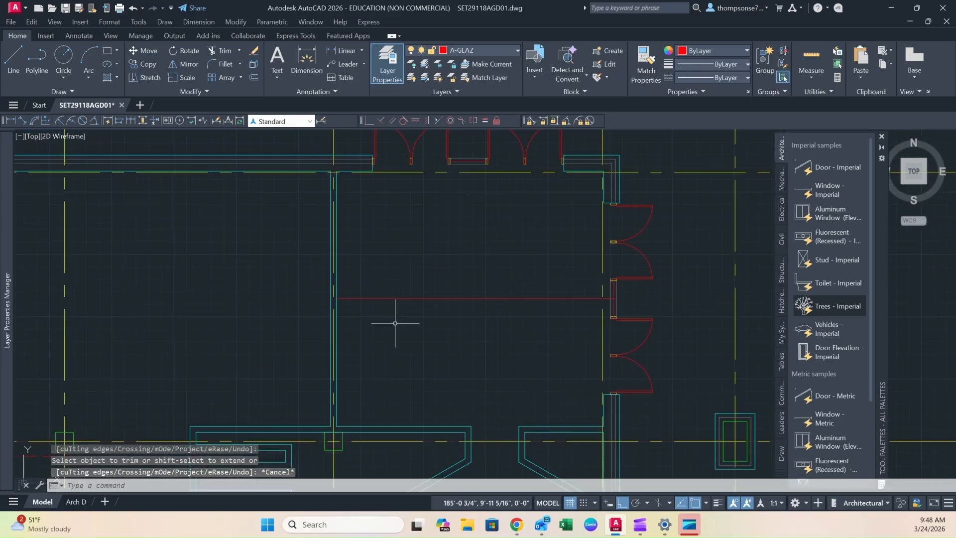
scroll(406, 344, "down", 2)
middle_click_drag(420, 350, 367, 333)
scroll(461, 268, "up", 4)
left_click(496, 196)
middle_click_drag(448, 427, 455, 320)
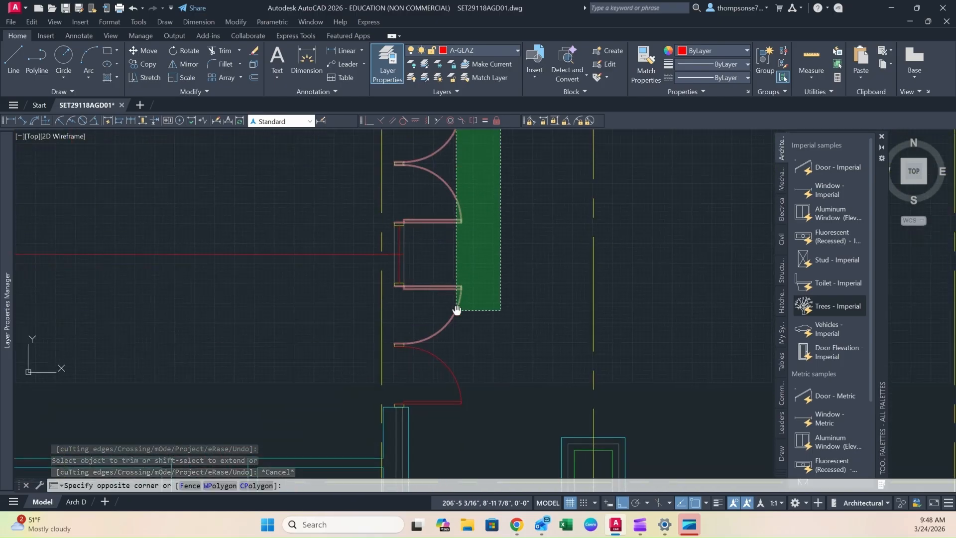
left_click(434, 429)
scroll(421, 418, "up", 5)
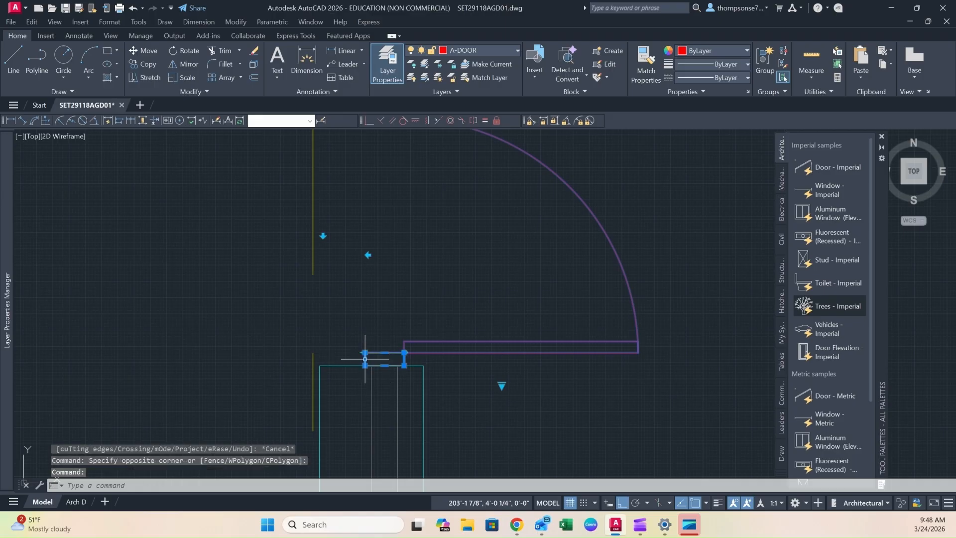
middle_click_drag(386, 239, 403, 443)
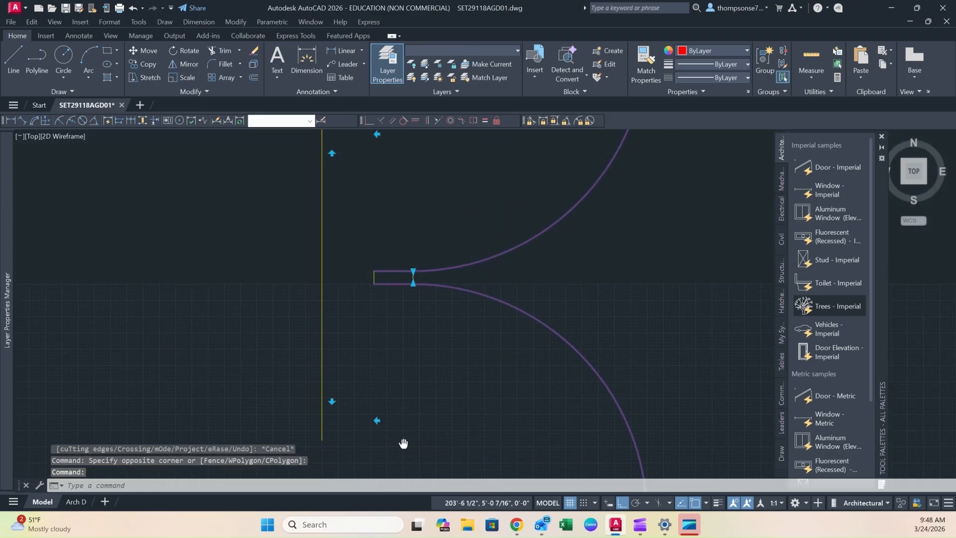
left_click(375, 278)
scroll(401, 244, "down", 4)
middle_click_drag(410, 237, 396, 443)
scroll(391, 394, "up", 2)
left_click(423, 314)
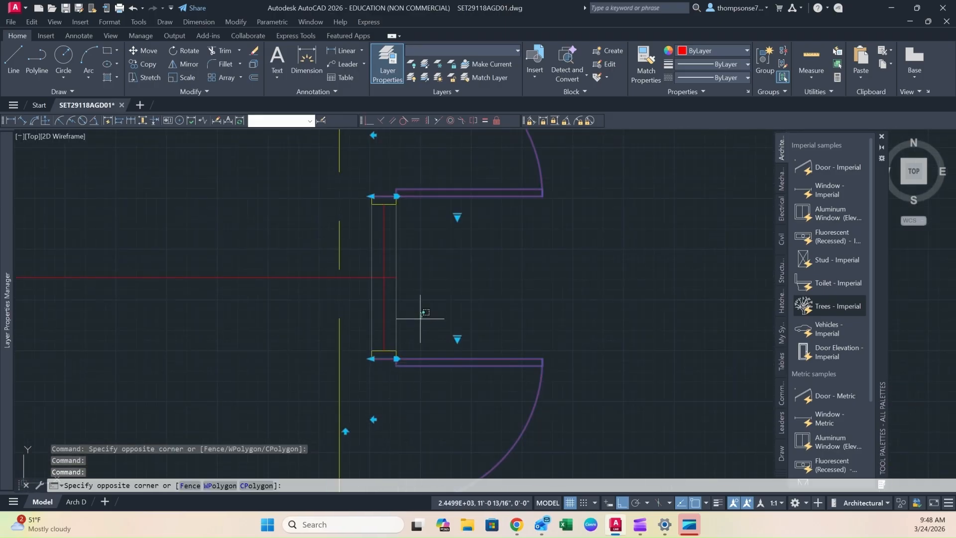
left_click(363, 397)
middle_click_drag(405, 331, 413, 399)
left_click(442, 235)
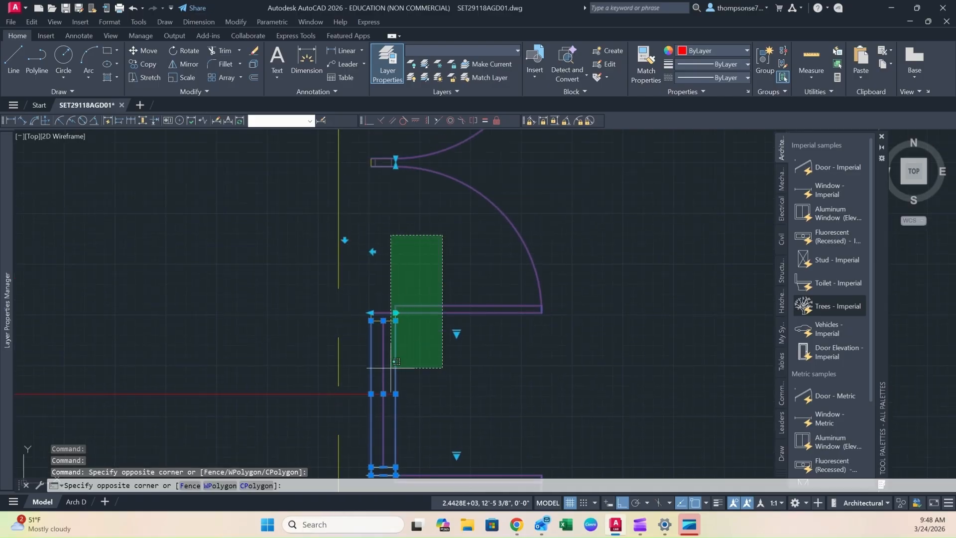
left_click(413, 346)
middle_click_drag(407, 199, 437, 395)
left_click(444, 299)
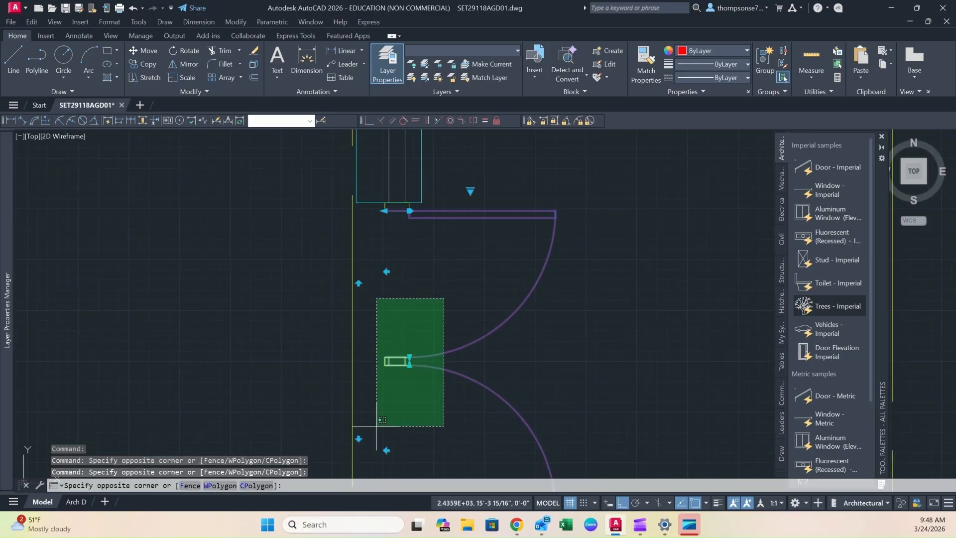
left_click(383, 419)
left_click(410, 205)
scroll(455, 276, "down", 2)
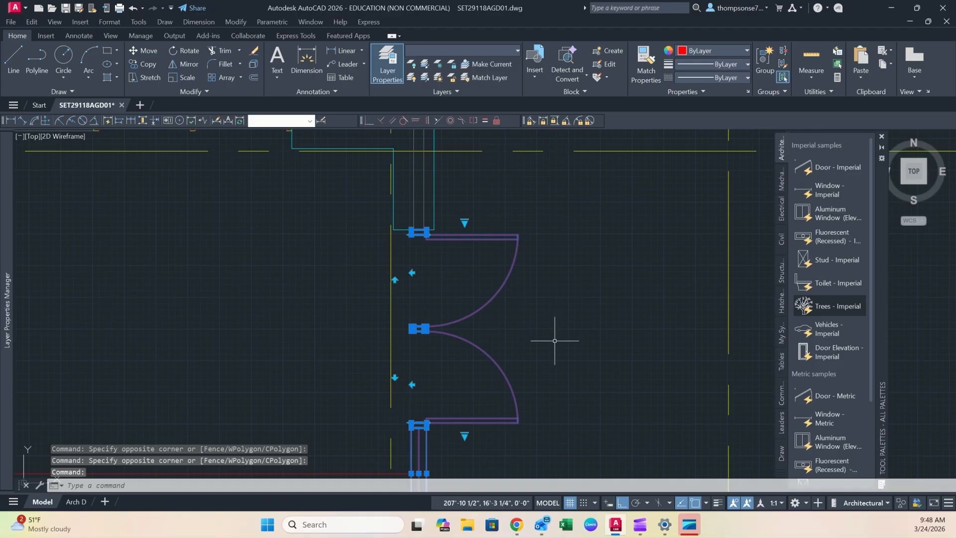
type("mi")
key("Return")
scroll(558, 333, "down", 3)
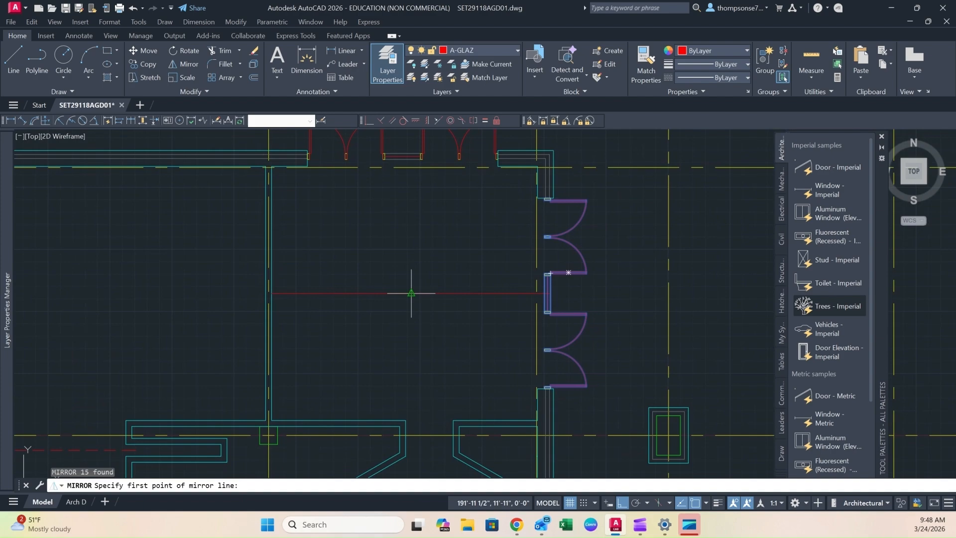
left_click(411, 293)
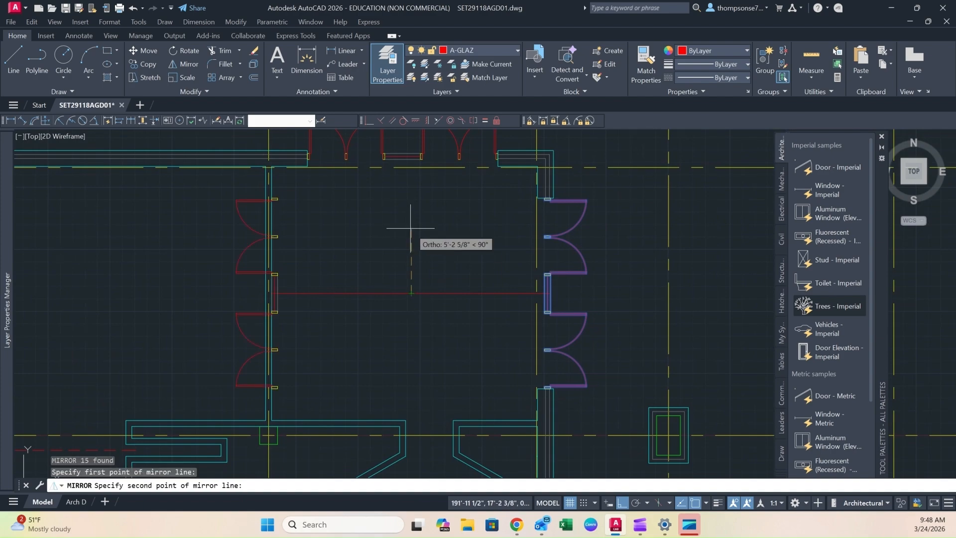
left_click(393, 189)
key("Escape")
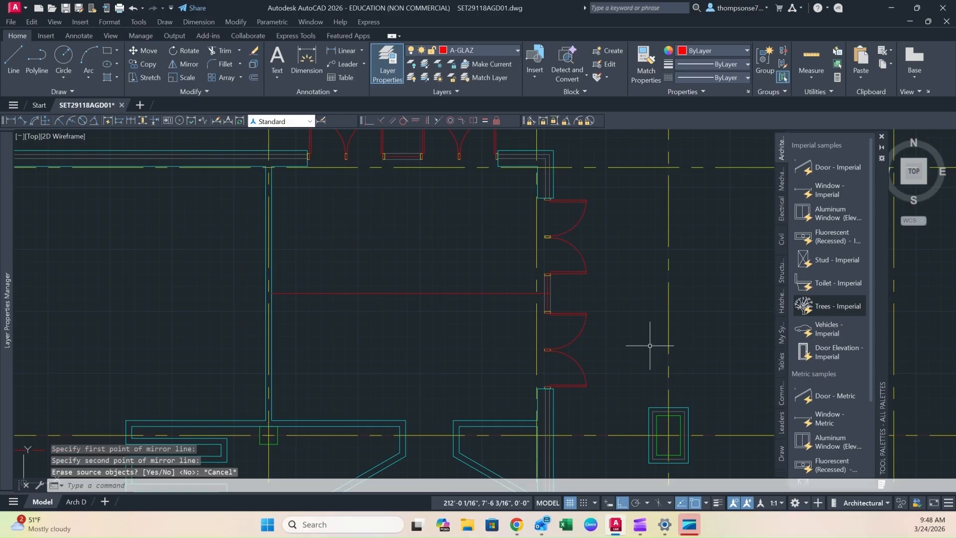
key("Escape")
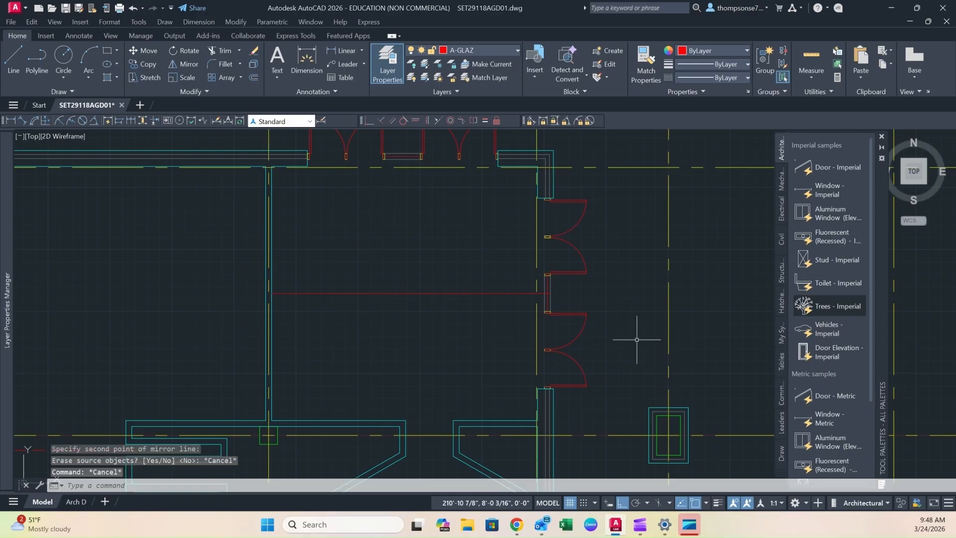
- Copy both exterior double doors, their frames and the window between them horizontally into the open room beyond the partition wall
scroll(636, 340, "up", 2)
scroll(632, 322, "down", 3)
scroll(599, 242, "up", 3)
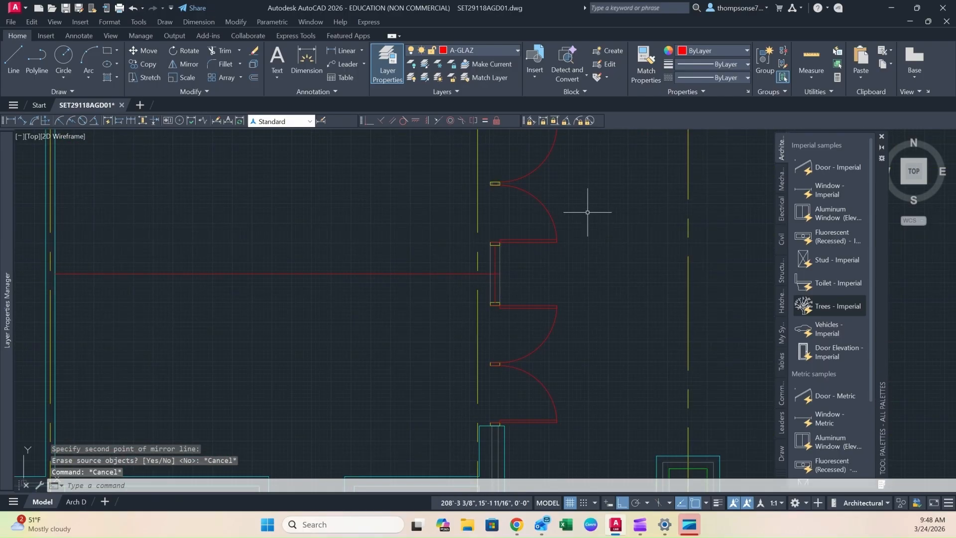
scroll(588, 211, "down", 2)
left_click(589, 161)
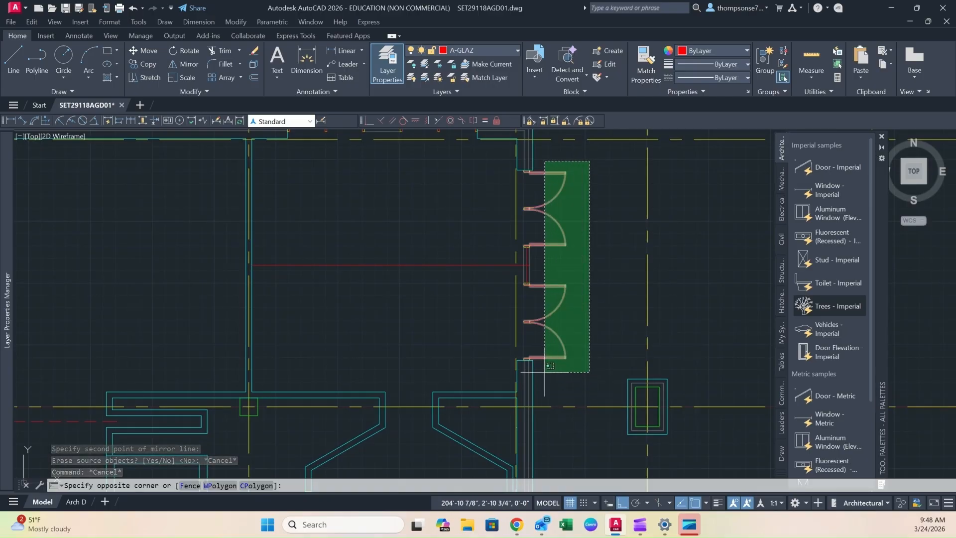
left_click(550, 366)
scroll(541, 264, "up", 3)
left_click(533, 193)
left_click(490, 267)
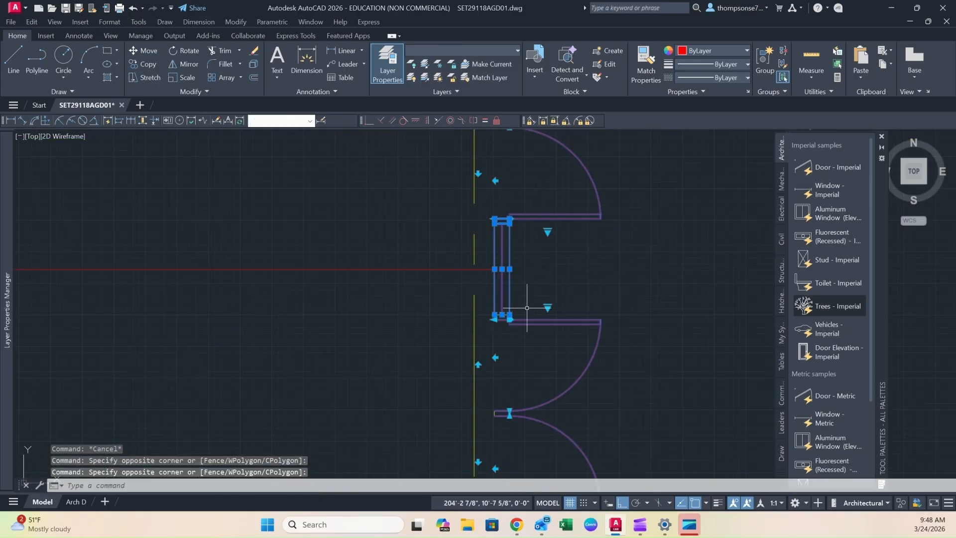
left_click(527, 310)
left_click(493, 340)
middle_click_drag(533, 387, 550, 258)
left_click(550, 259)
left_click(509, 297)
left_click(533, 362)
left_click(485, 384)
scroll(530, 208, "down", 3)
scroll(531, 208, "up", 5)
middle_click_drag(498, 242, 498, 367)
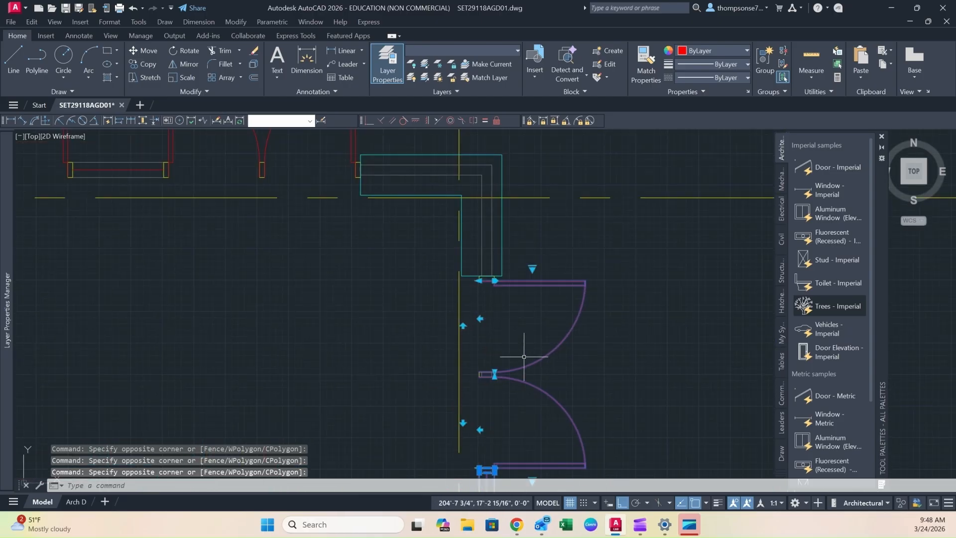
middle_click_drag(501, 279, 490, 342)
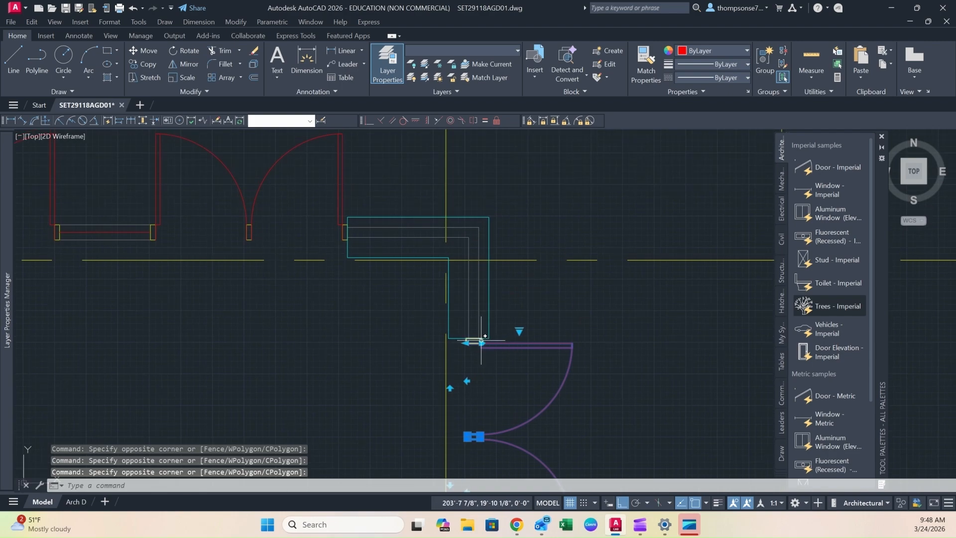
left_click(481, 343)
key("Escape")
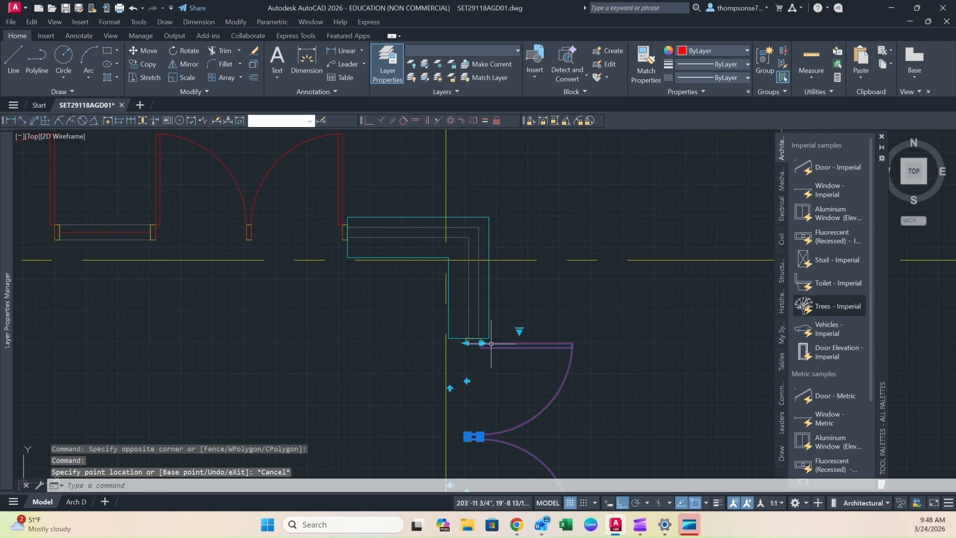
scroll(482, 342, "up", 5)
left_click(482, 341)
scroll(503, 352, "down", 3)
middle_click_drag(513, 374, 517, 251)
scroll(517, 250, "down", 1)
scroll(567, 290, "down", 1)
middle_click_drag(589, 320, 574, 265)
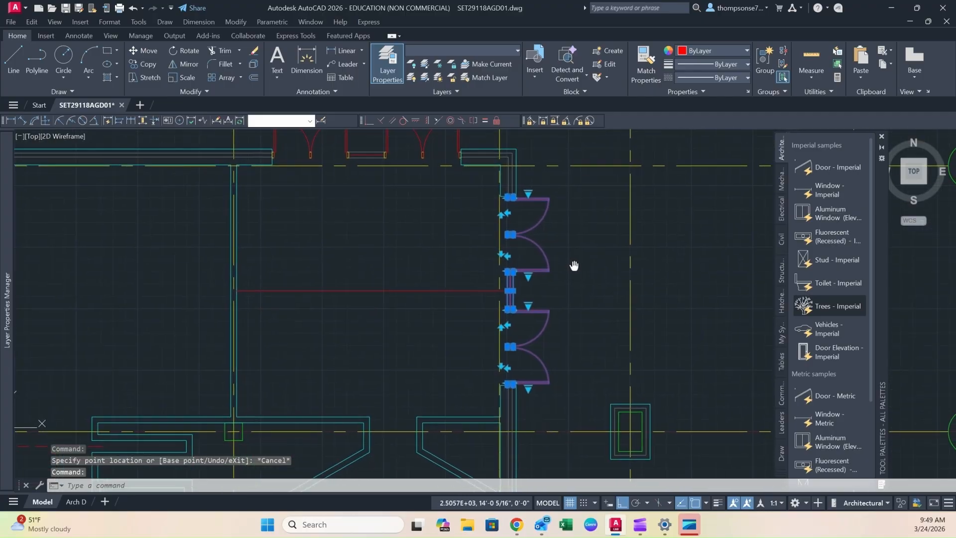
type("m")
key("BackSpace")
type("co")
key("Return")
left_click(574, 266)
middle_click_drag(292, 272, 571, 289)
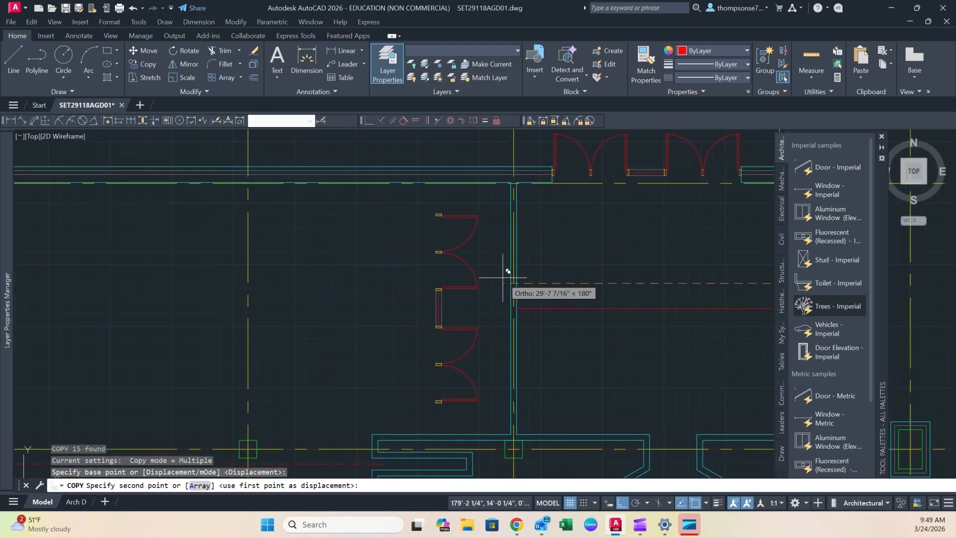
left_click(418, 275)
key("Escape")
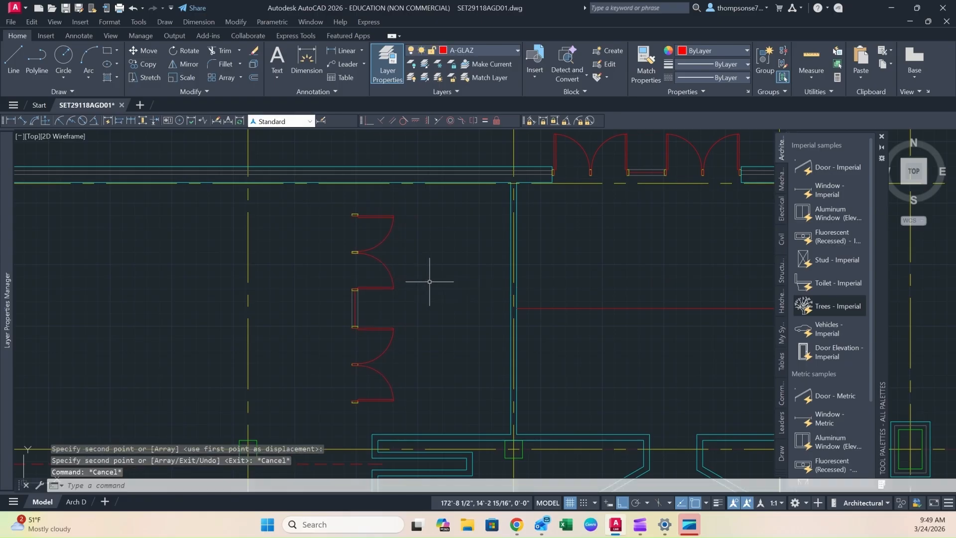
- Mirror the copied double doors and window across a vertical line through the window and erase the source objects, so the doors swing away from the partition
middle_click_drag(327, 234, 351, 196)
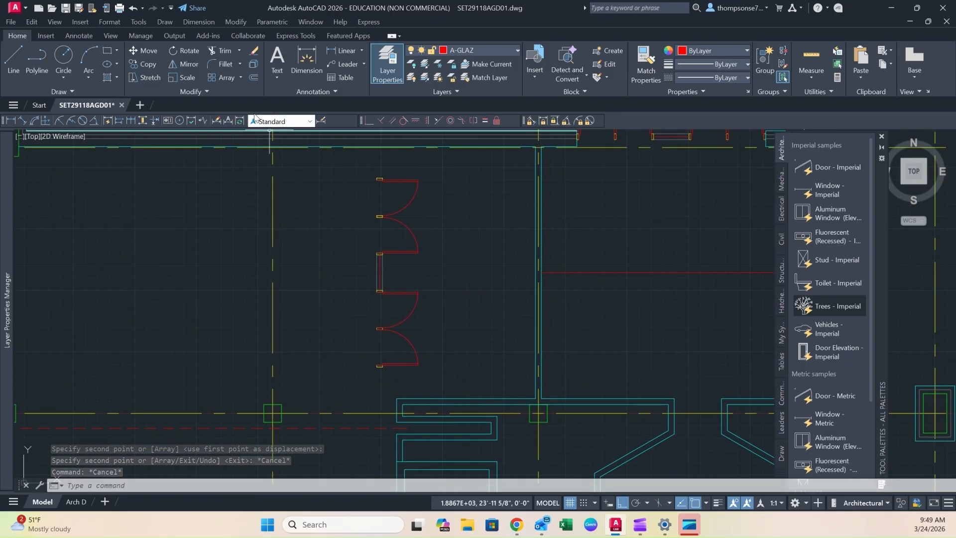
left_click(445, 161)
left_click(348, 376)
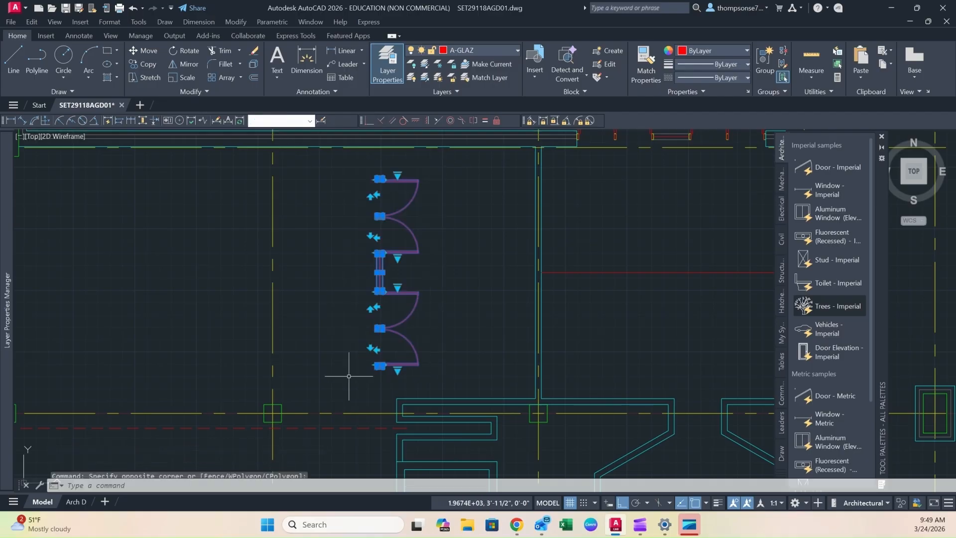
type("m")
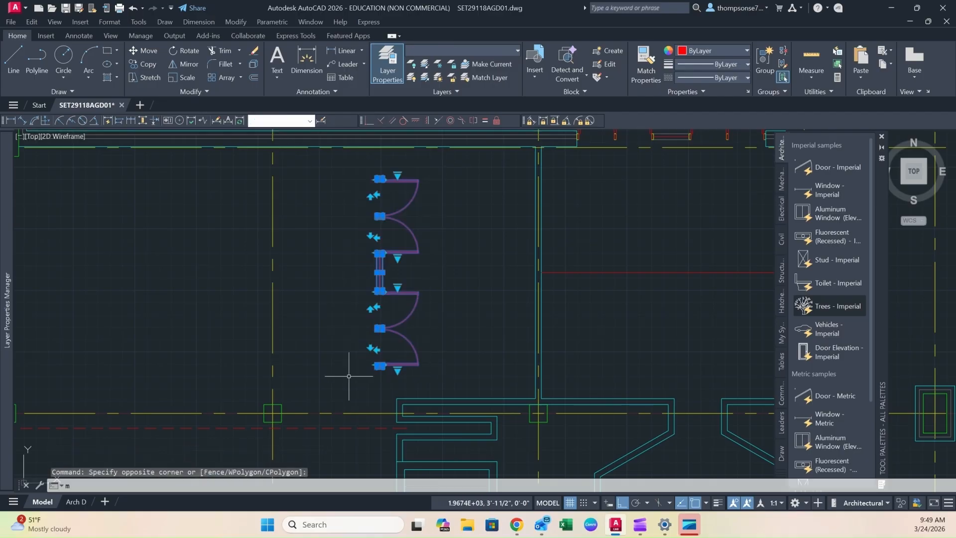
type("i")
key("Return")
left_click(377, 290)
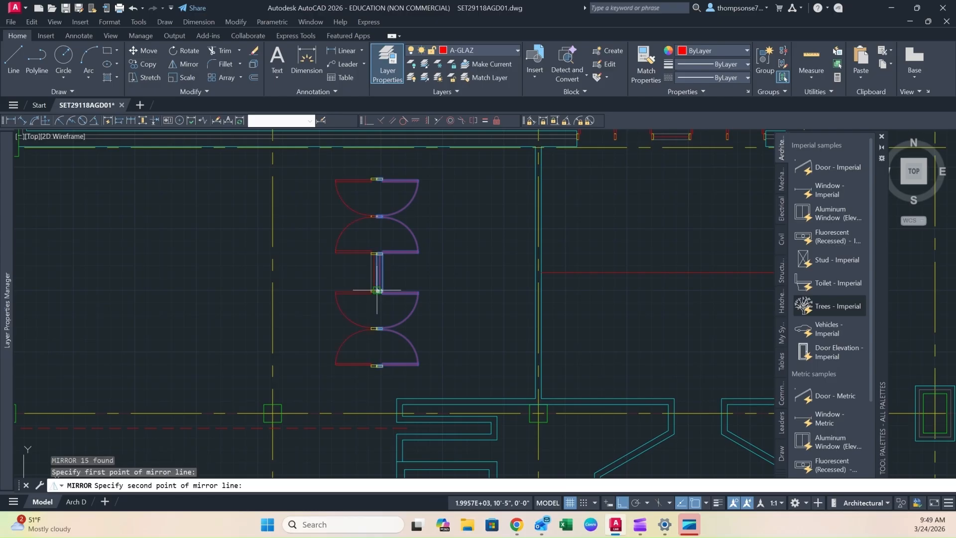
left_click(377, 159)
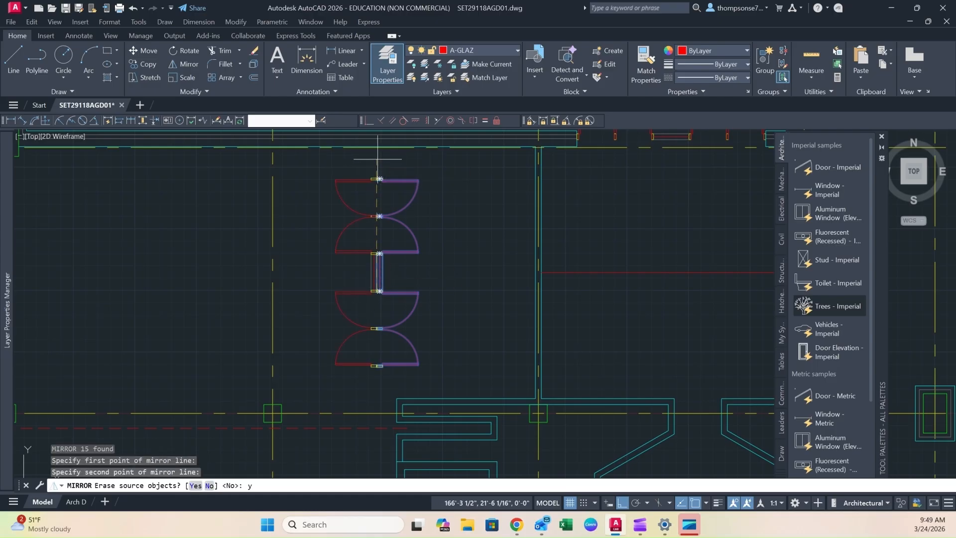
type("y")
key("Return")
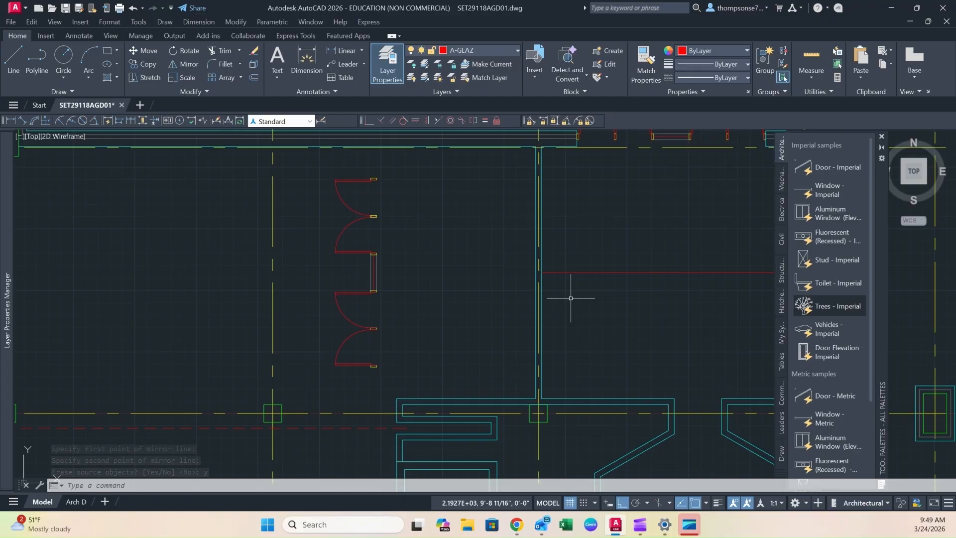
- Move the mirrored double doors and window horizontally into the interior partition wall, aligning the window's edge with the wall's face
mouse_move(461, 281)
middle_mouse_down()
mouse_move(458, 292)
mouse_move(434, 282)
middle_mouse_up()
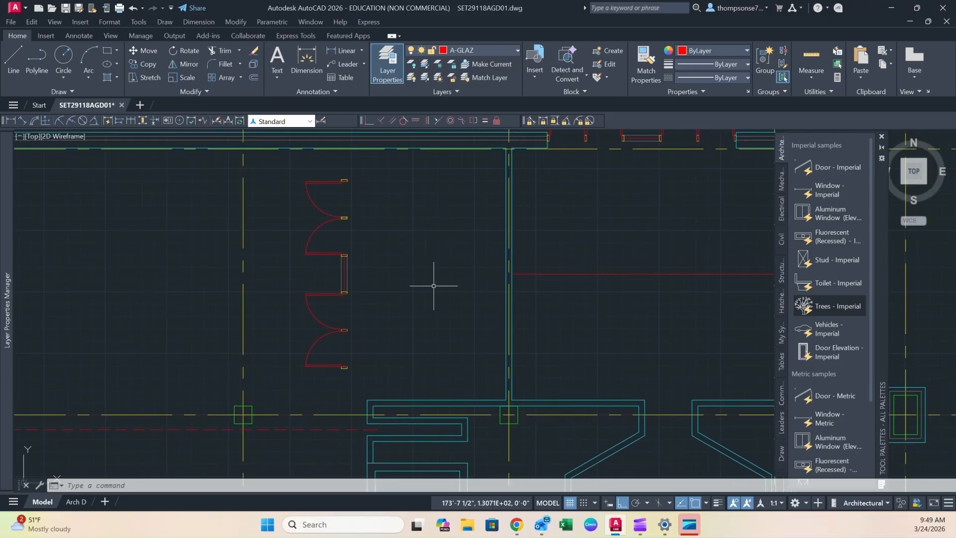
mouse_move(576, 278)
middle_mouse_down()
mouse_move(393, 282)
mouse_move(450, 278)
mouse_move(455, 289)
mouse_move(455, 279)
middle_mouse_up()
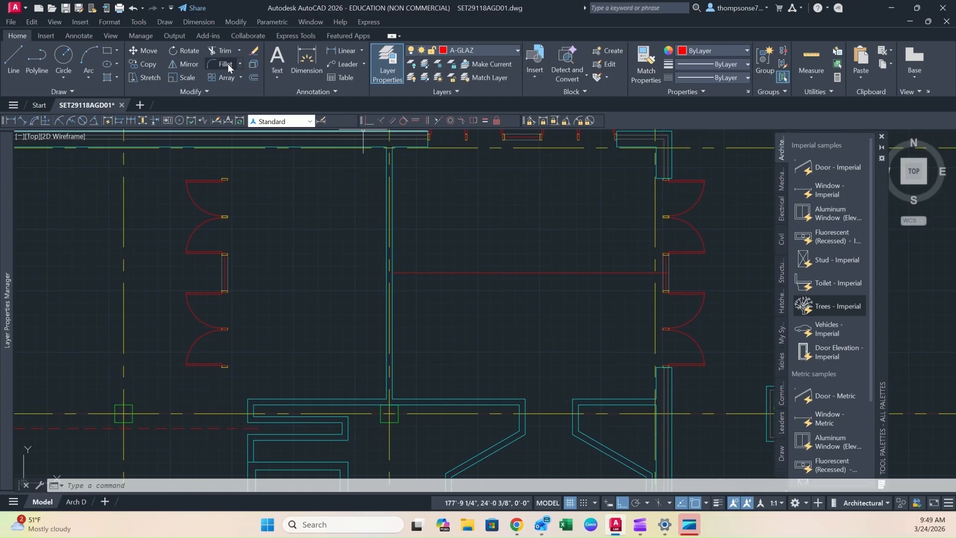
left_click(14, 60)
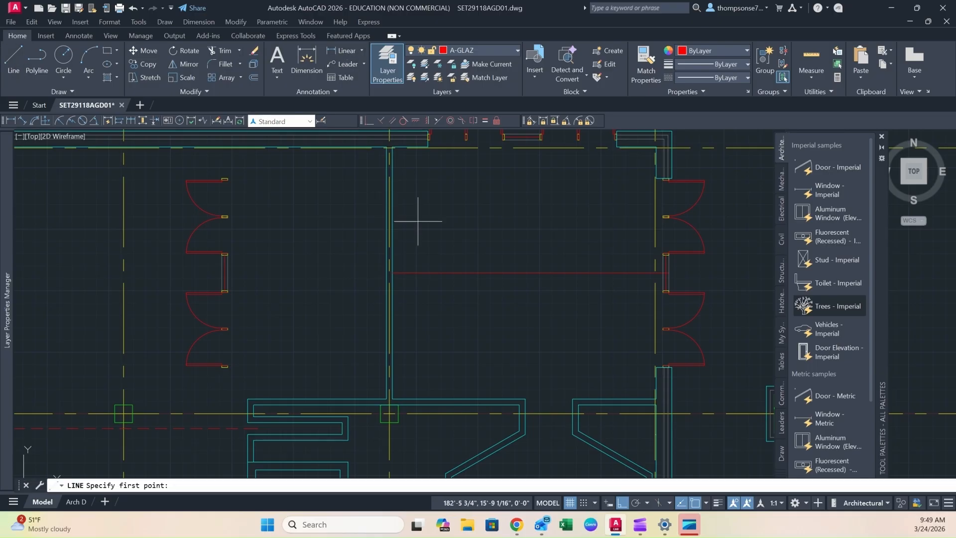
key("Escape")
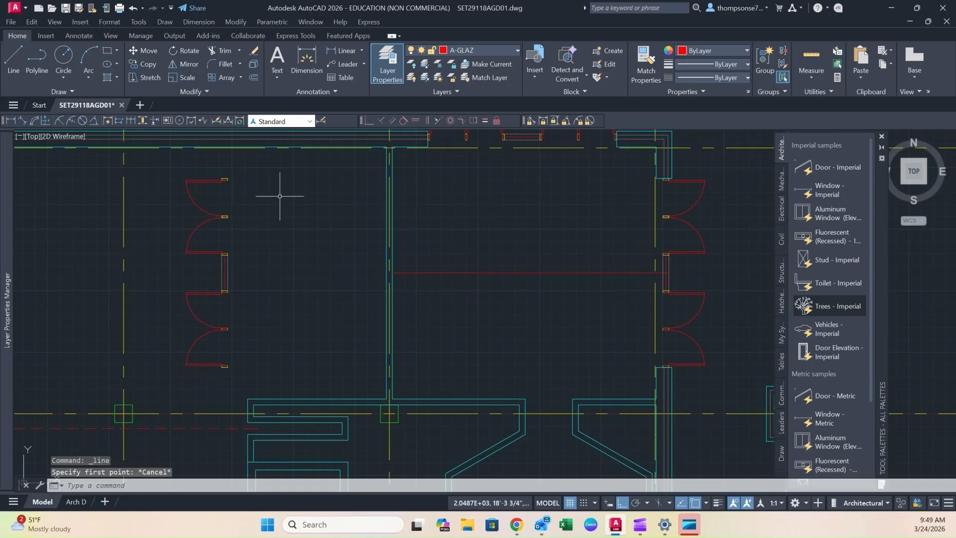
left_click(274, 162)
left_click(160, 375)
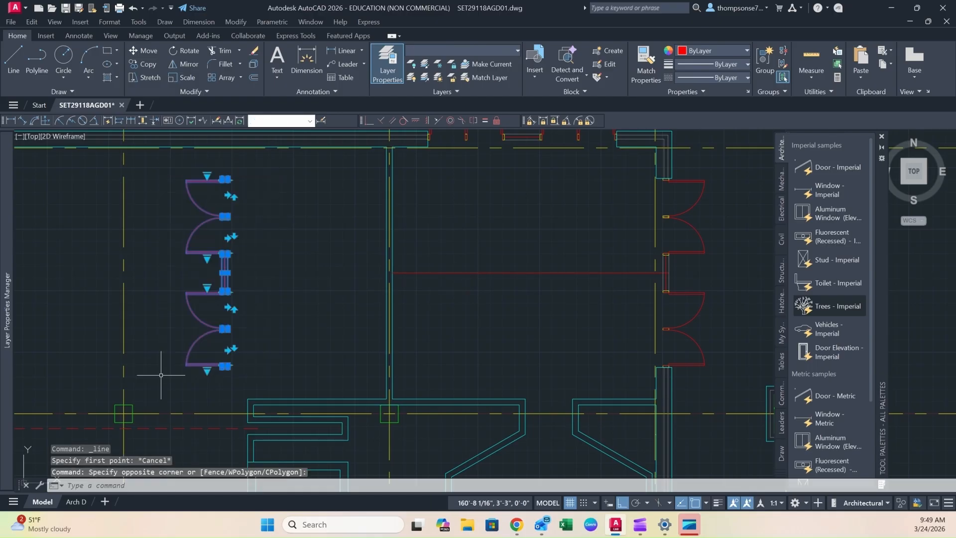
type("m")
key("Return")
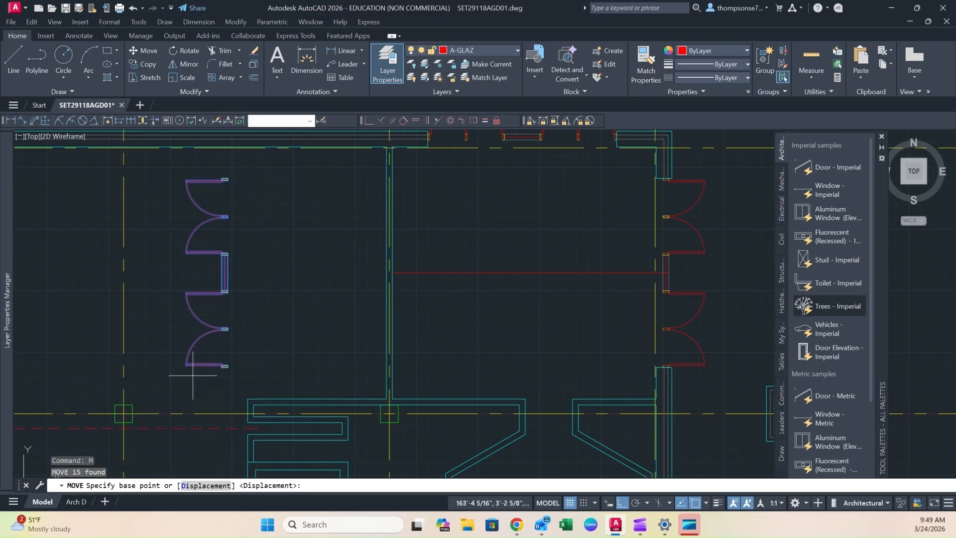
left_click(227, 272)
scroll(348, 269, "up", 5)
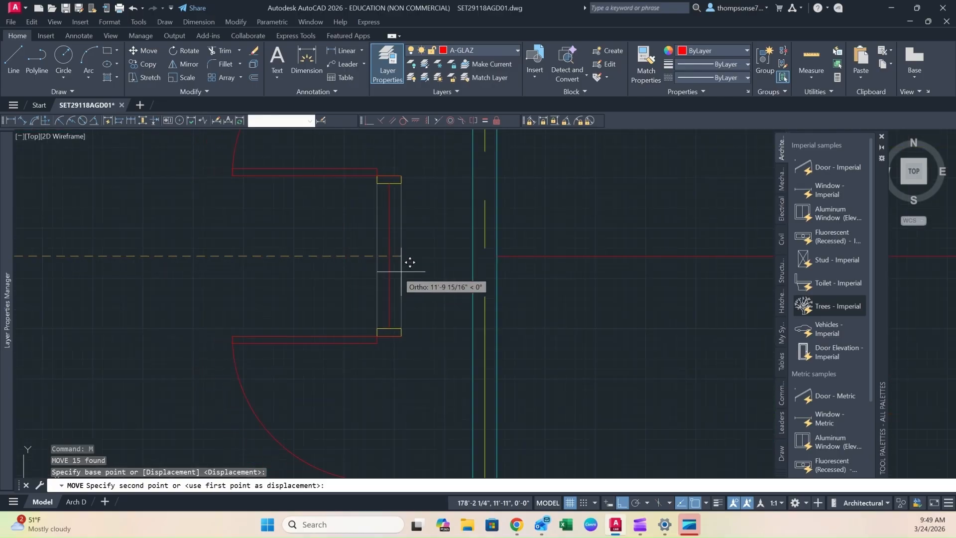
key("Escape")
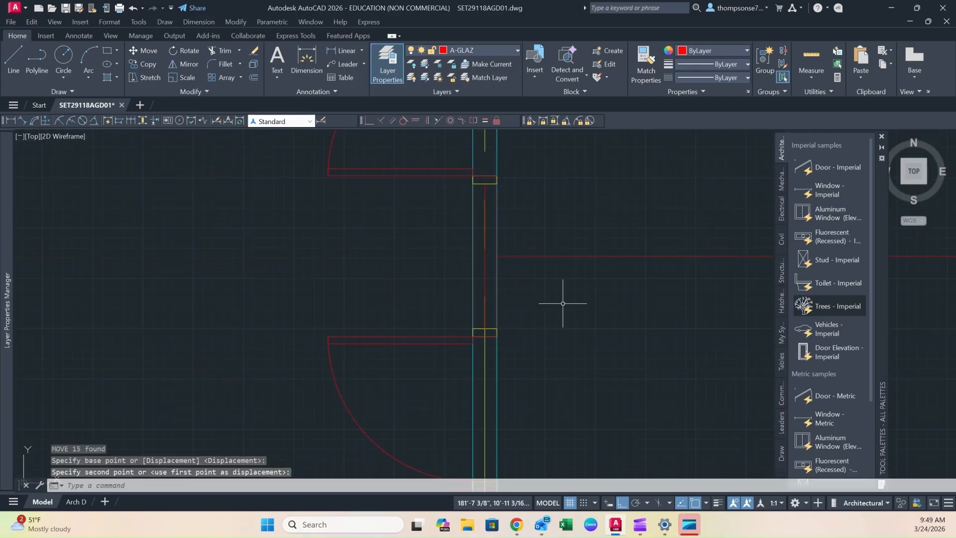
- Trim the partition wall's face lines at the jamb frame above the window between the two double doors
scroll(470, 303, "down", 4)
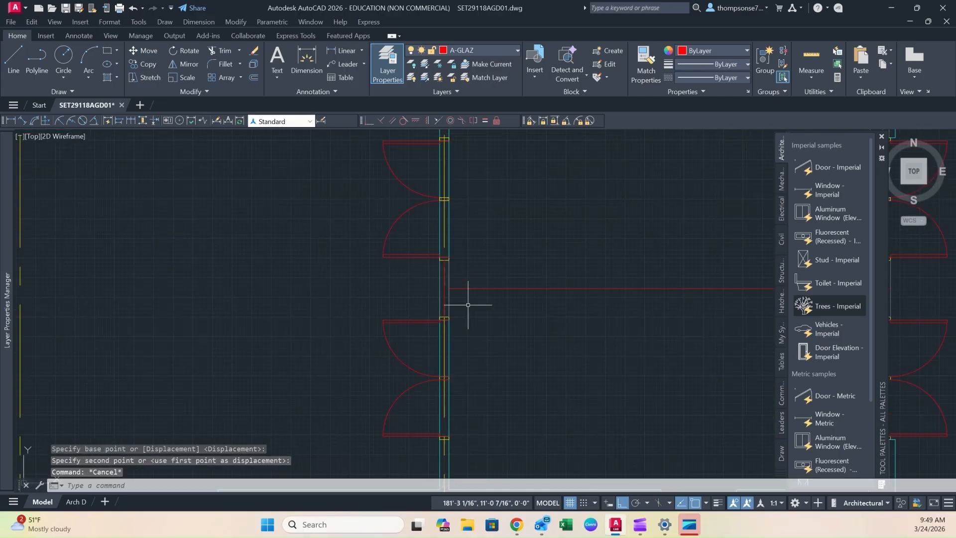
type("tr")
key("Return")
scroll(449, 274, "up", 4)
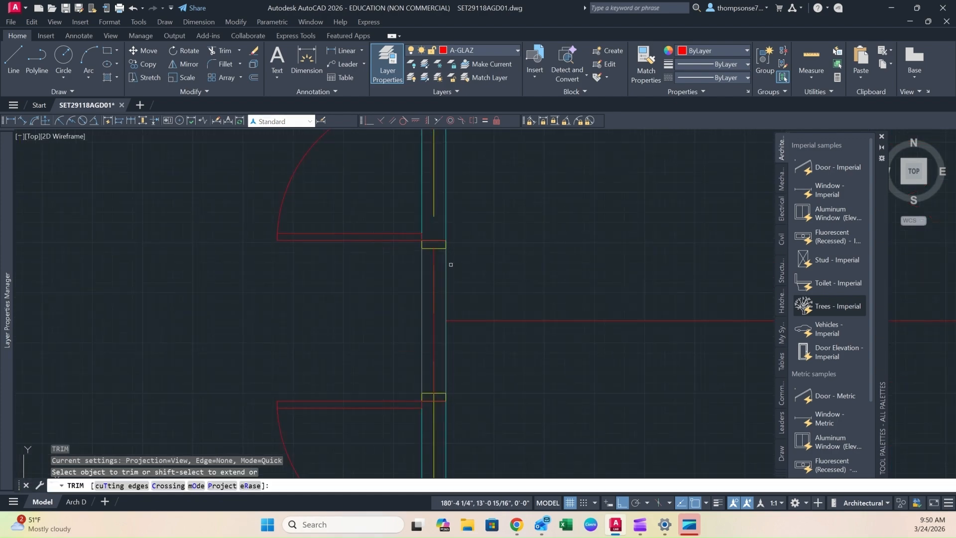
left_click(446, 243)
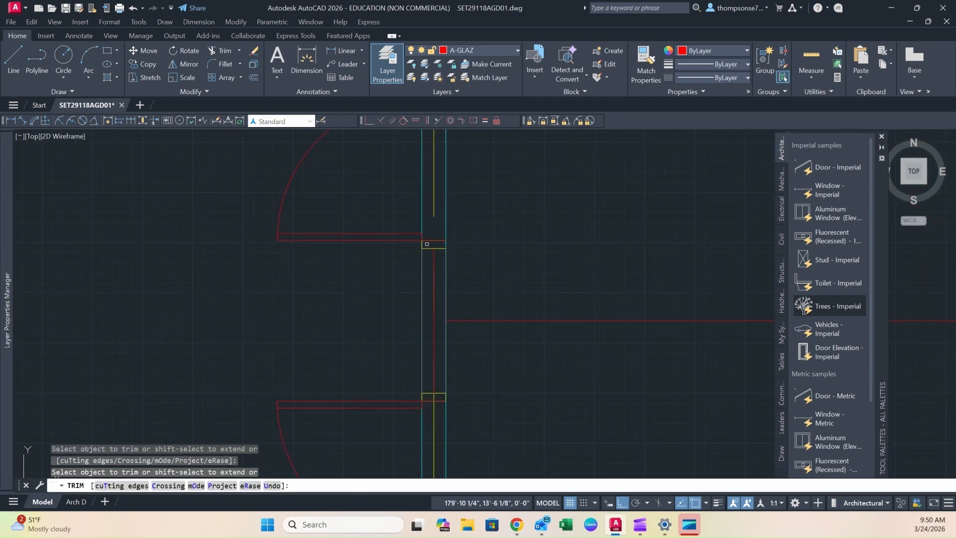
middle_click_drag(409, 331, 401, 291)
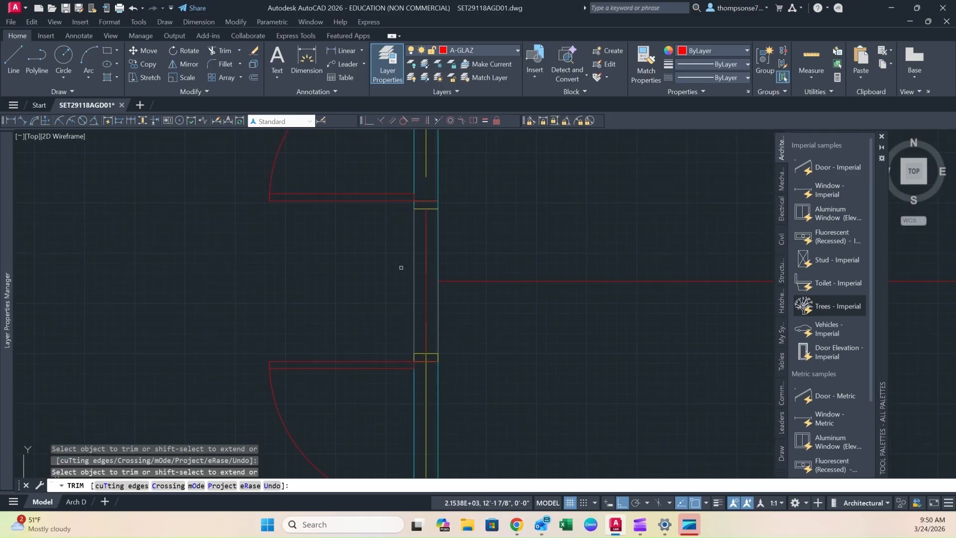
scroll(402, 211, "up", 2)
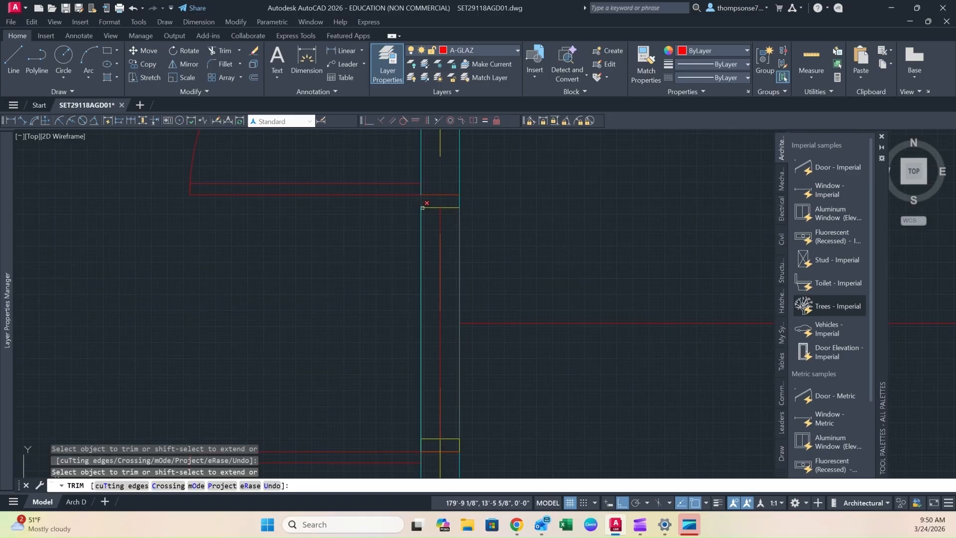
middle_click_drag(477, 240, 475, 303)
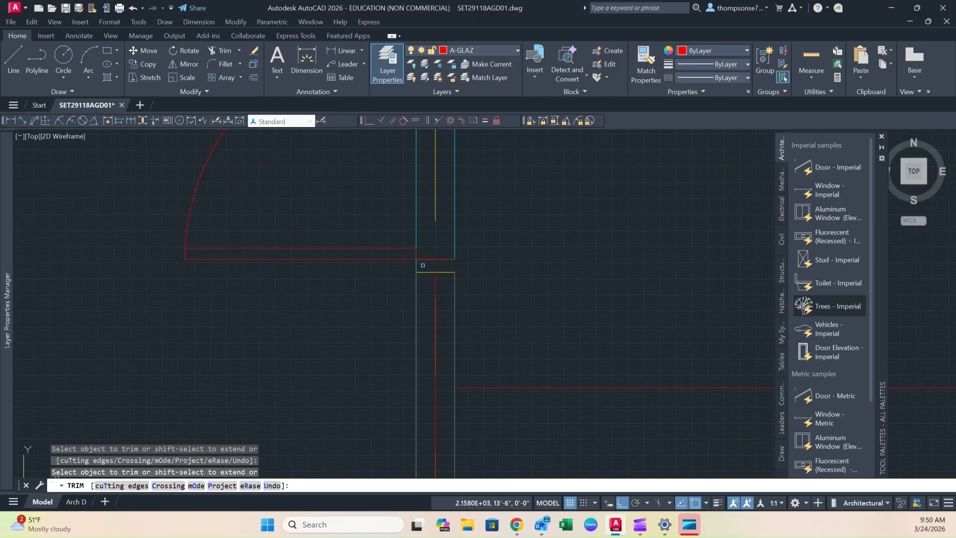
- Trim the partition wall's face lines at the jamb frame below the window between the two double doors
scroll(398, 321, "down", 2)
middle_click_drag(396, 348, 399, 243)
scroll(413, 329, "up", 2)
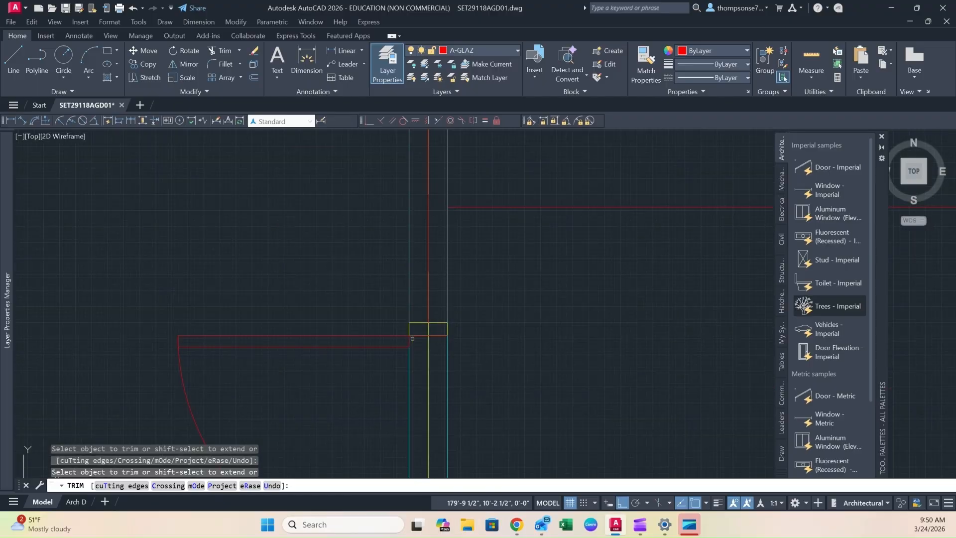
left_click(413, 336)
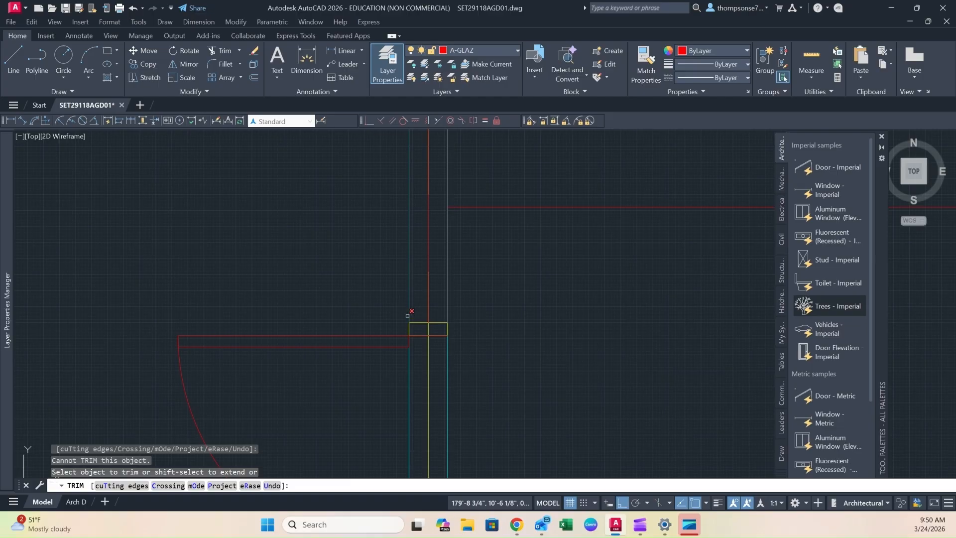
left_click(409, 326)
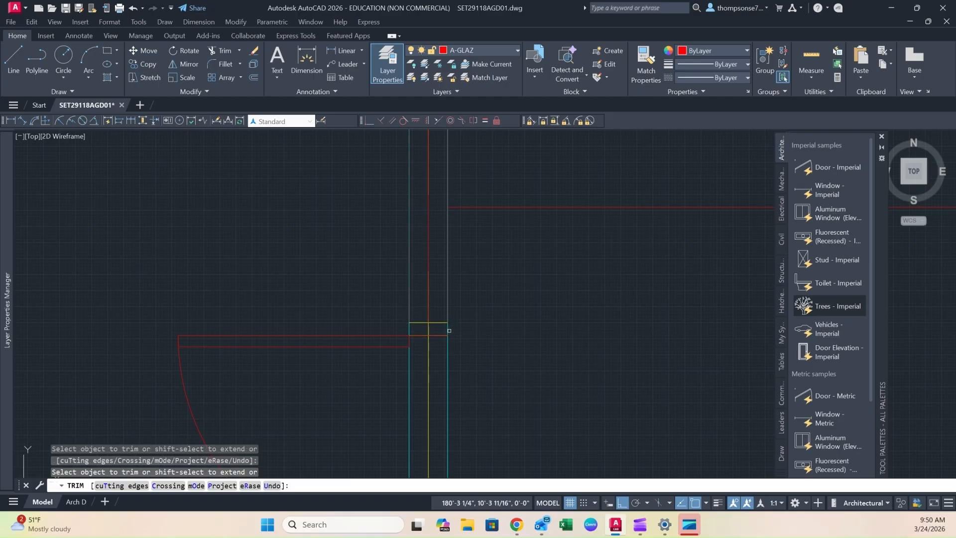
key("Escape")
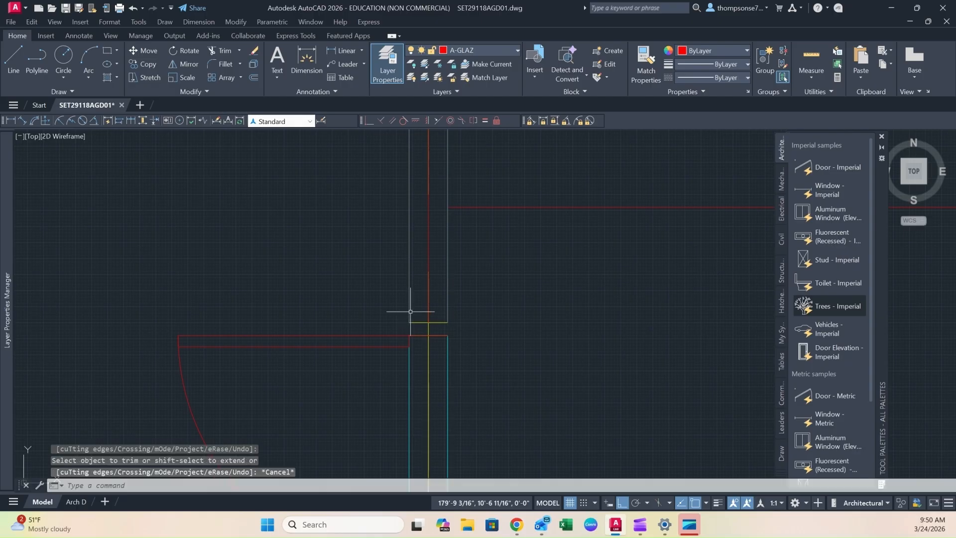
- Erase the overlapping sill line on the window's door-swing side and match the opposite sill line to the cyan wall line's properties
left_click(409, 314)
key("Delete")
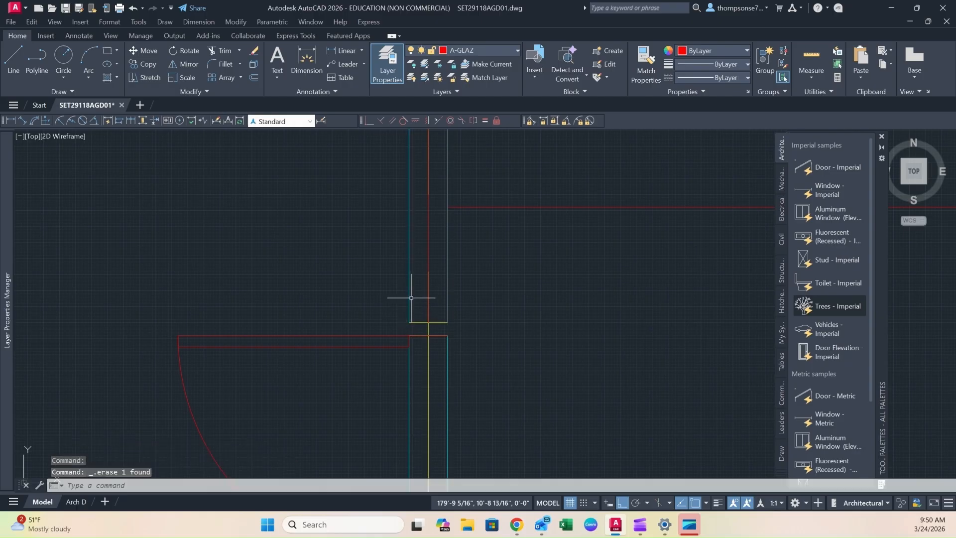
left_click(417, 292)
key("Escape")
middle_click_drag(419, 294, 397, 383)
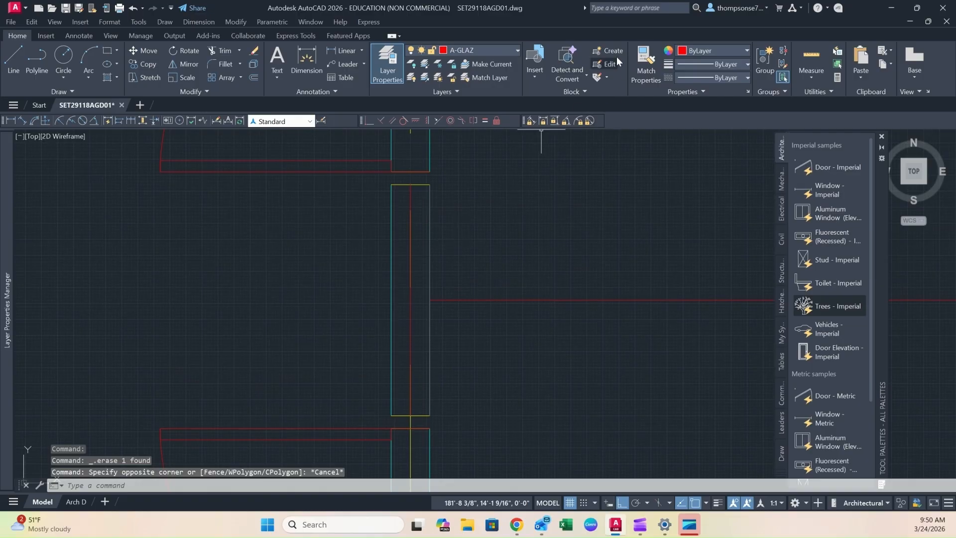
left_click(646, 62)
left_click(393, 218)
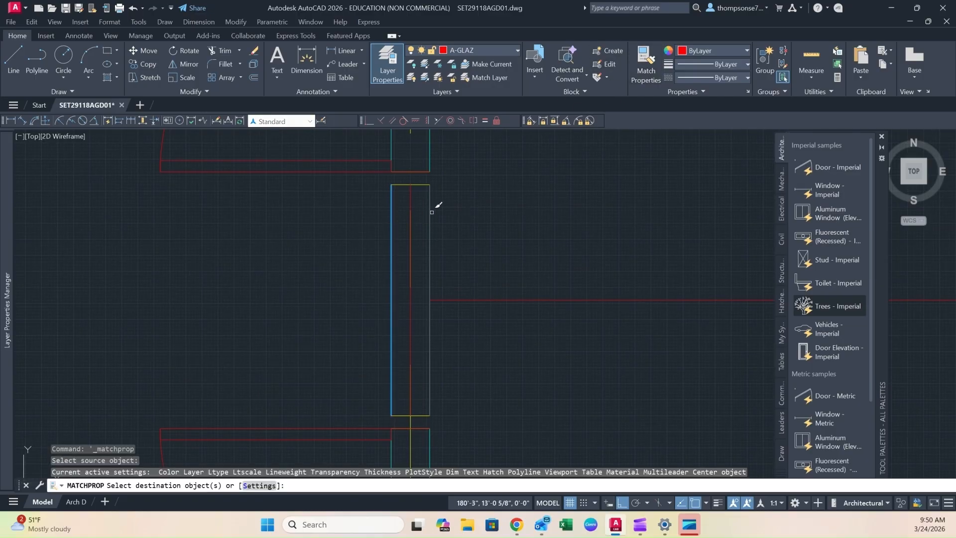
key("Escape")
middle_click_drag(456, 213, 458, 249)
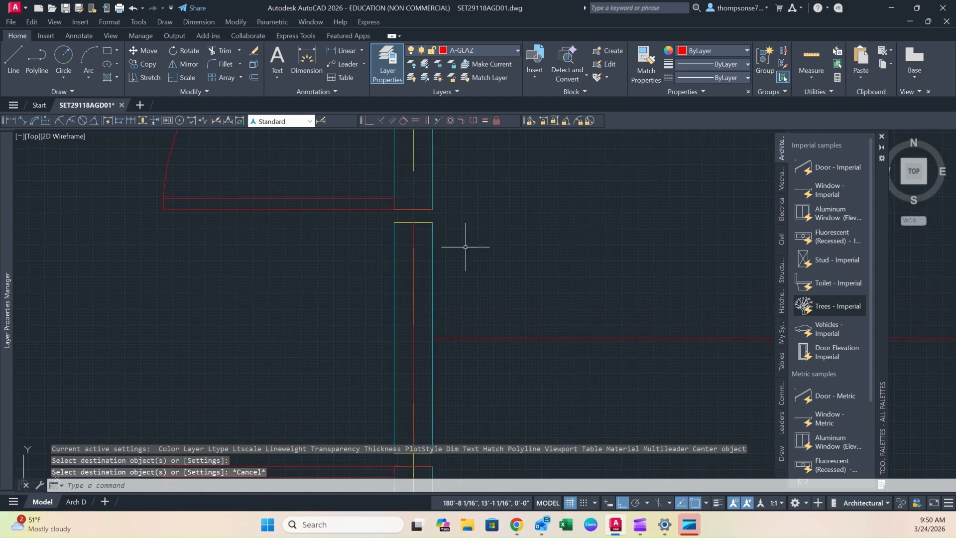
- Draw a short line closing the upper jamb frame on the door-swing side and match it to the yellow frame line's properties
type("l")
key("Return")
left_click(393, 222)
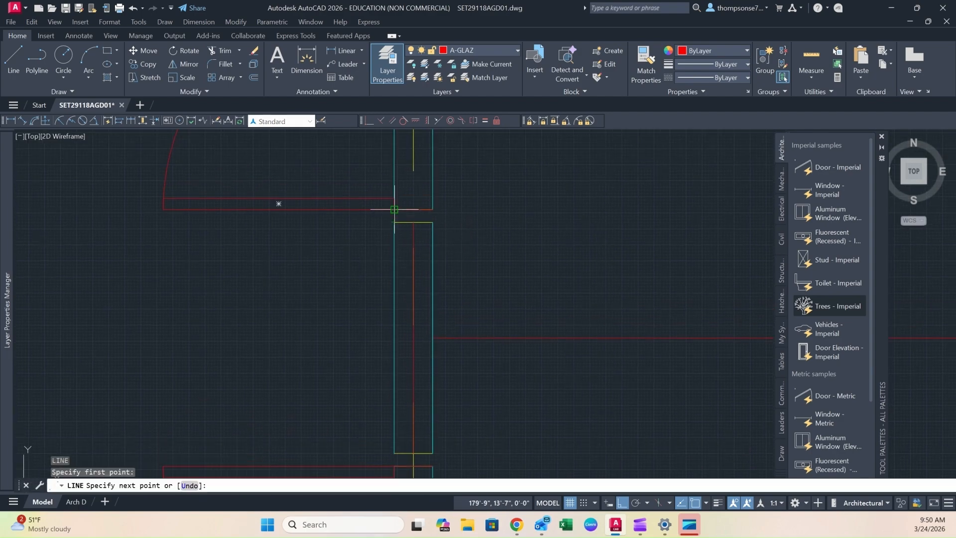
left_click(432, 223)
key("Escape")
left_click(643, 65)
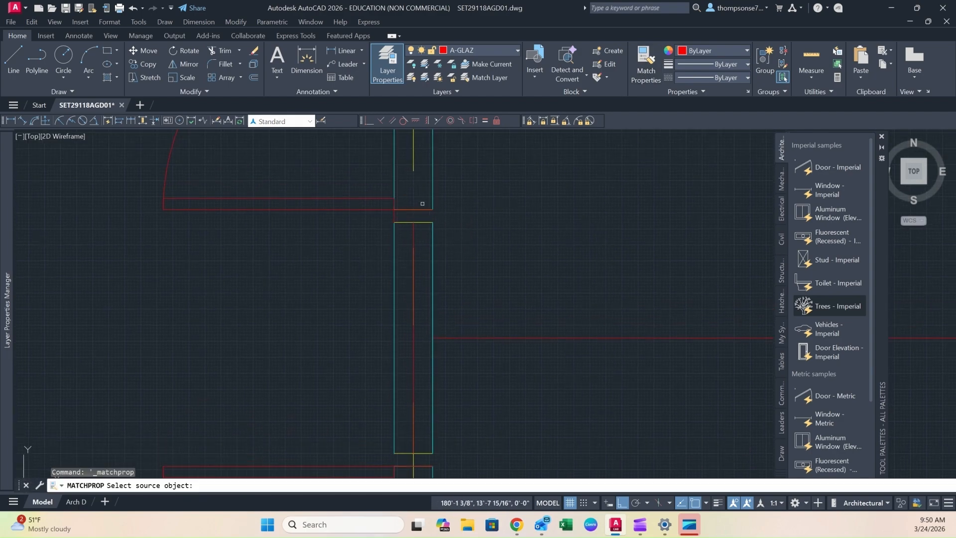
left_click(404, 221)
key("Escape")
- Copy the short frame line across the wall thickness to the opposite side of the upper jamb
scroll(398, 217, "up", 4)
left_click(404, 212)
left_click(369, 216)
type("co")
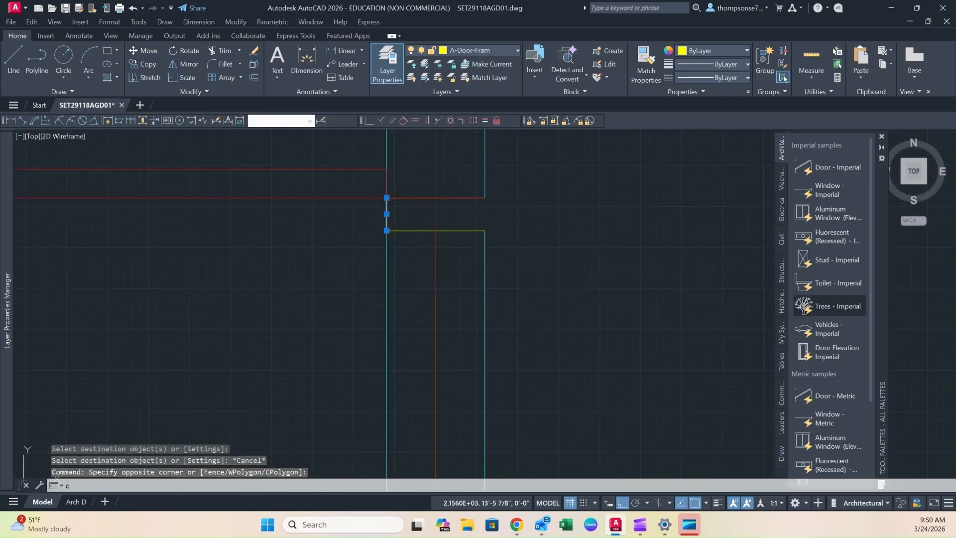
key("Return")
left_click(387, 231)
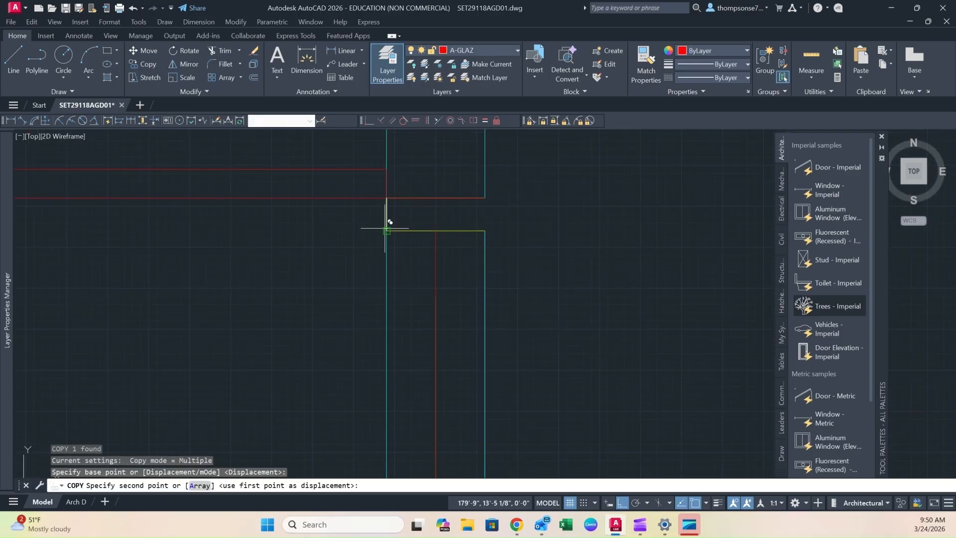
left_click(484, 230)
- Place two more copies of the short frame line to close both sides of the lower jamb below the window
scroll(533, 299, "down", 4)
middle_click_drag(547, 341, 480, 196)
scroll(461, 295, "up", 3)
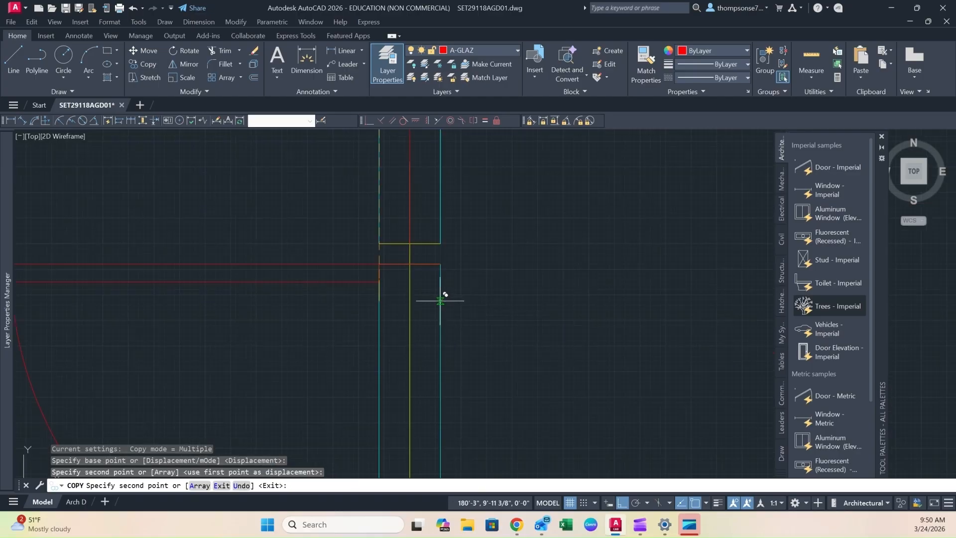
left_click(379, 264)
left_click(440, 264)
scroll(483, 311, "down", 4)
middle_click_drag(494, 338, 491, 277)
mouse_move(490, 316)
middle_mouse_down()
mouse_move(480, 224)
mouse_move(477, 329)
middle_mouse_up()
key("Escape")
- Match the interior partition window's sill lines to the properties of the exterior window's sill line
middle_click_drag(481, 293, 479, 409)
mouse_move(490, 365)
middle_mouse_down()
mouse_move(468, 451)
mouse_move(486, 392)
middle_mouse_up()
scroll(473, 452, "down", 2)
scroll(486, 391, "up", 5)
left_click(646, 62)
scroll(410, 240, "down", 4)
middle_click_drag(432, 224, 398, 290)
scroll(521, 275, "down", 2)
middle_click_drag(516, 273, 376, 349)
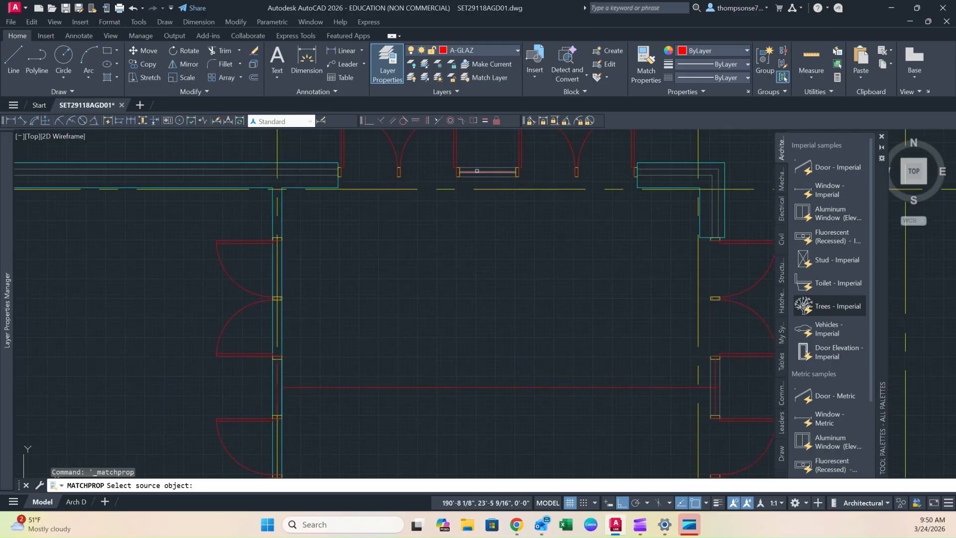
left_click(481, 176)
middle_click_drag(324, 333, 325, 332)
scroll(518, 239, "up", 5)
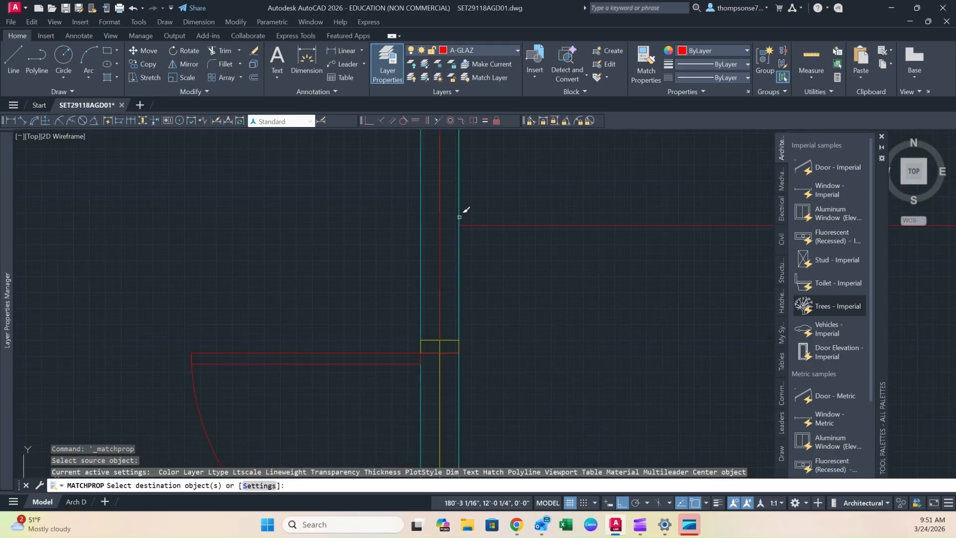
key("Escape")
- Trim the room-side wall line across the lower double-door opening and the door-swing-side wall line at its center frame
scroll(548, 337, "down", 3)
middle_click_drag(549, 337, 479, 217)
type("tr")
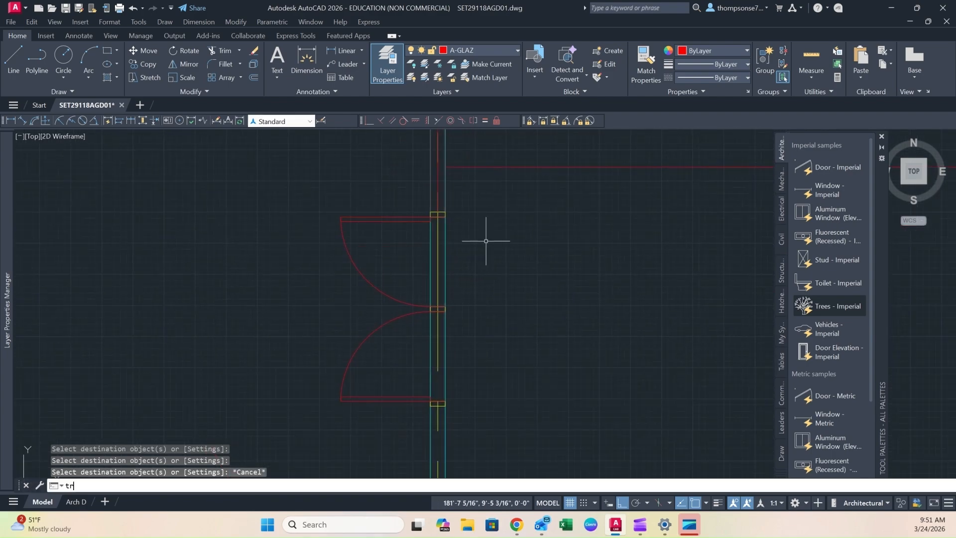
key("Return")
left_click(445, 248)
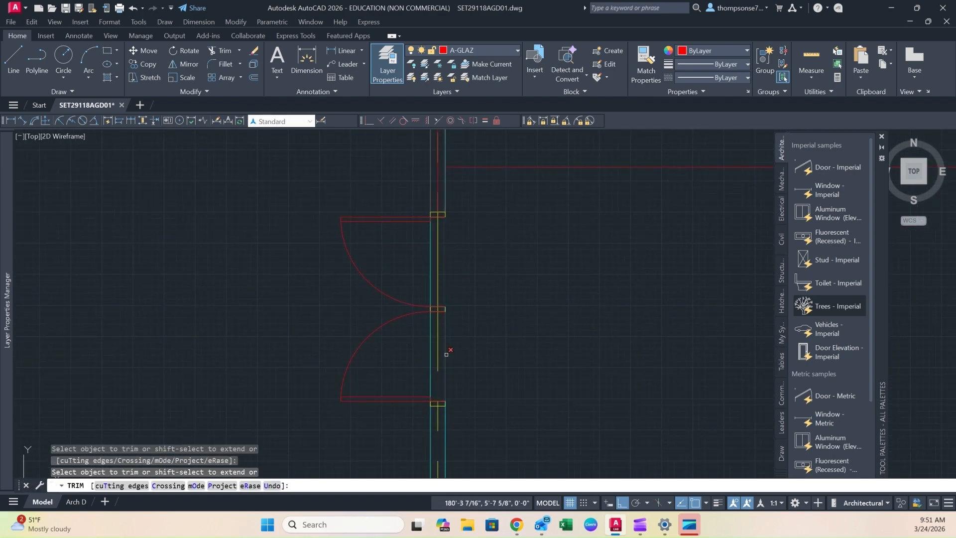
left_click(445, 309)
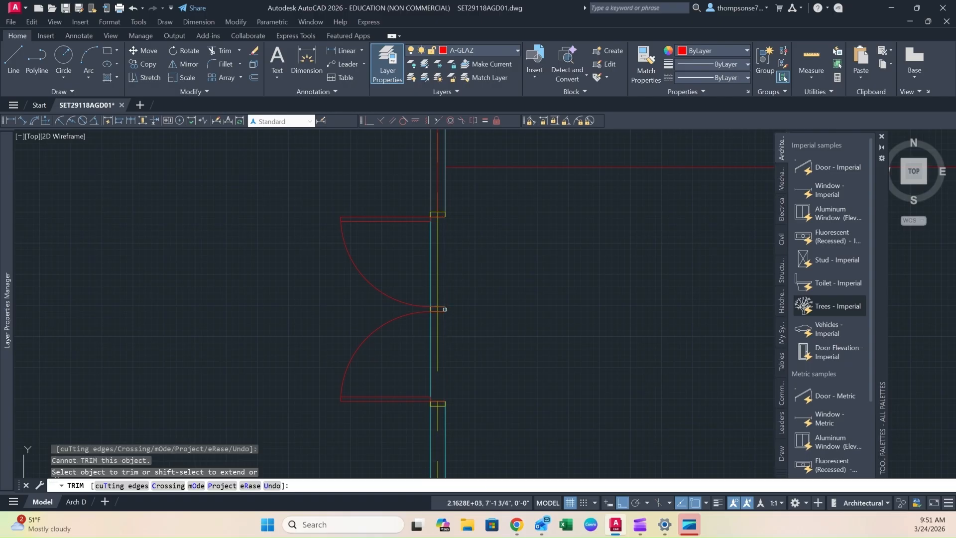
left_click(445, 310)
left_click(445, 309)
scroll(443, 323, "up", 7)
left_click(392, 274)
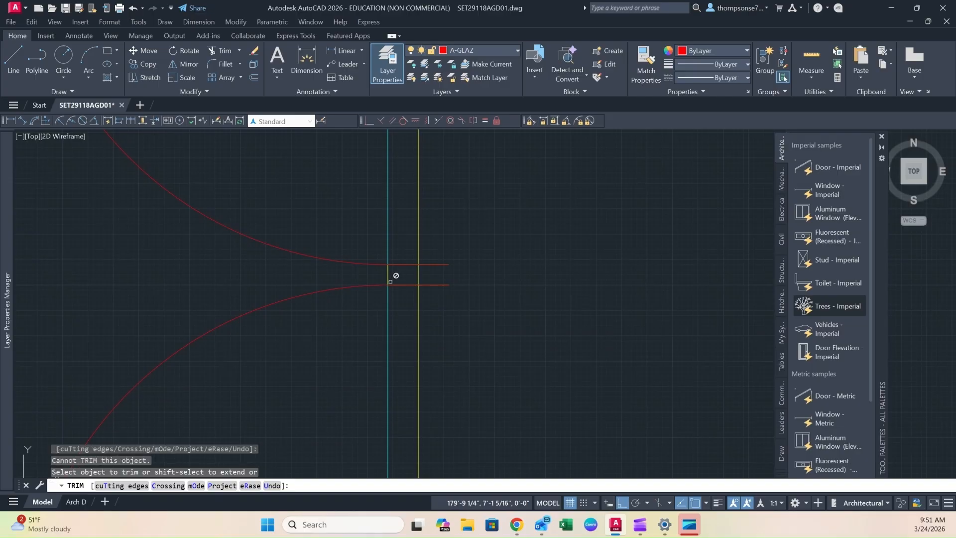
left_click(387, 278)
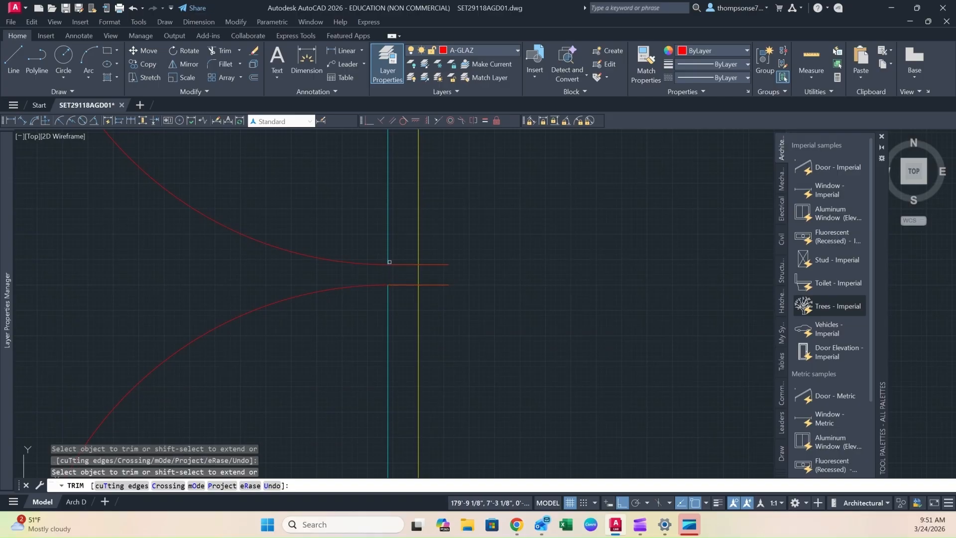
left_click(388, 266)
- Trim the short wall line pieces on both sides of the lower double door's lower jamb frame
scroll(396, 264, "down", 6)
scroll(399, 262, "down", 2)
middle_click_drag(431, 311, 430, 267)
scroll(403, 285, "up", 2)
scroll(398, 287, "up", 4)
left_click(388, 265)
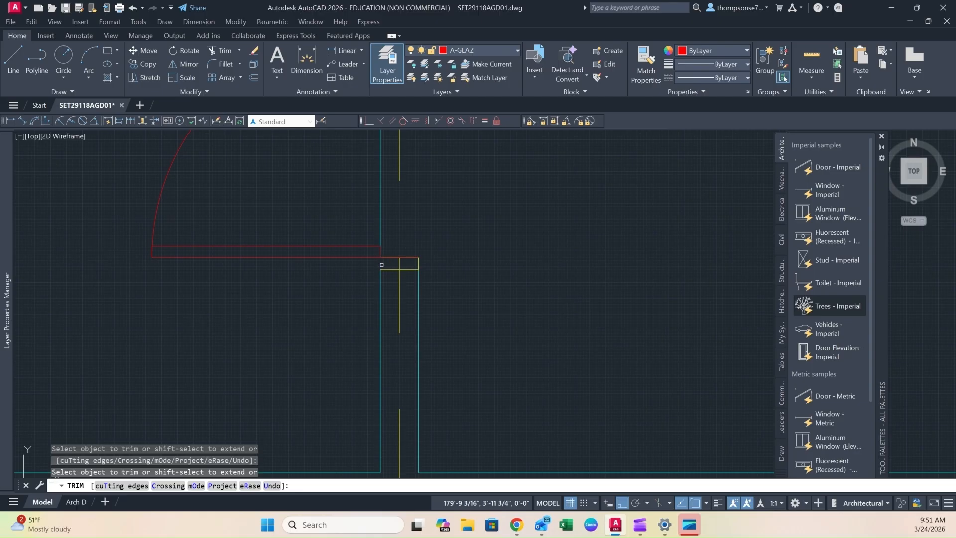
left_click_drag(423, 266, 416, 264)
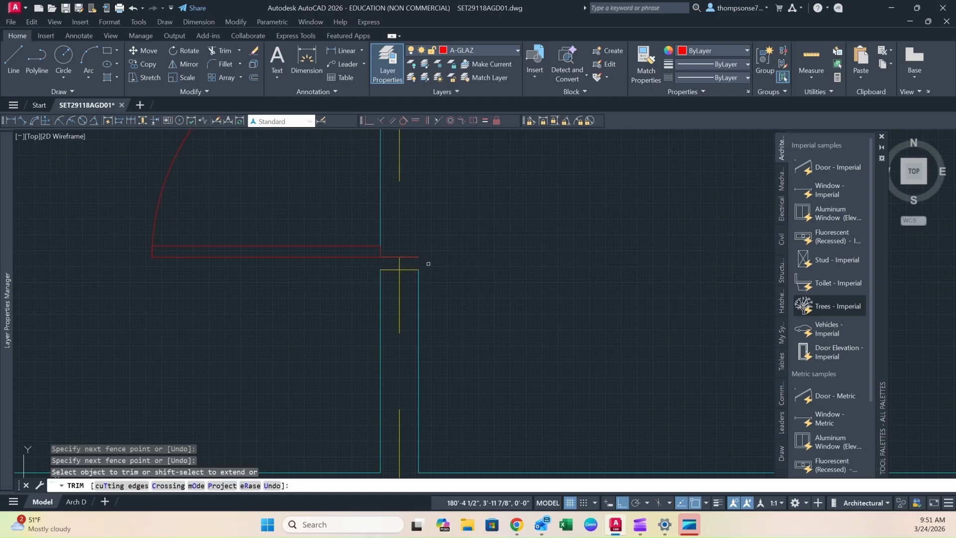
key("Escape")
- Draw a short line closing the lower jamb frame on the room side and match it to the yellow frame line's properties
key("Return")
left_click(419, 270)
left_click(419, 257)
key("Escape")
scroll(427, 264, "up", 5)
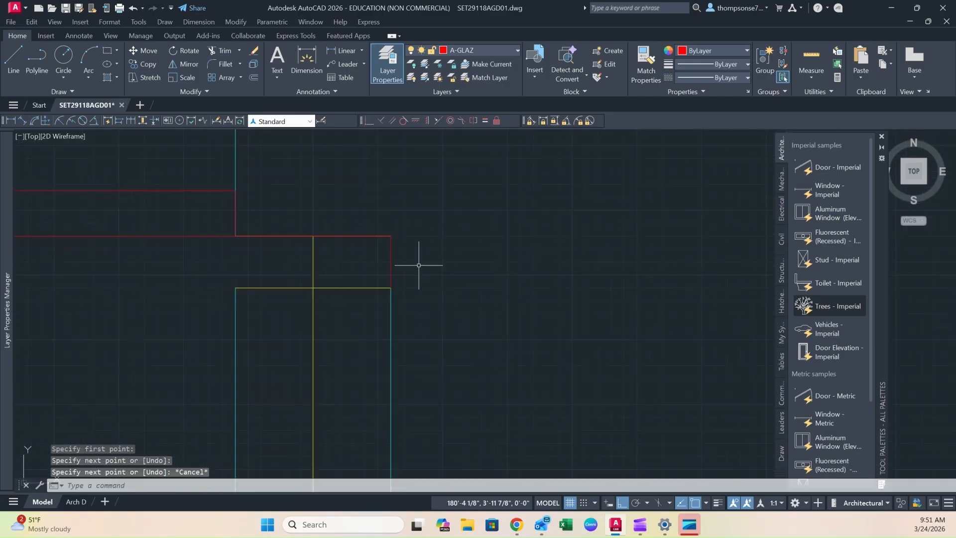
left_click(645, 62)
left_click(330, 288)
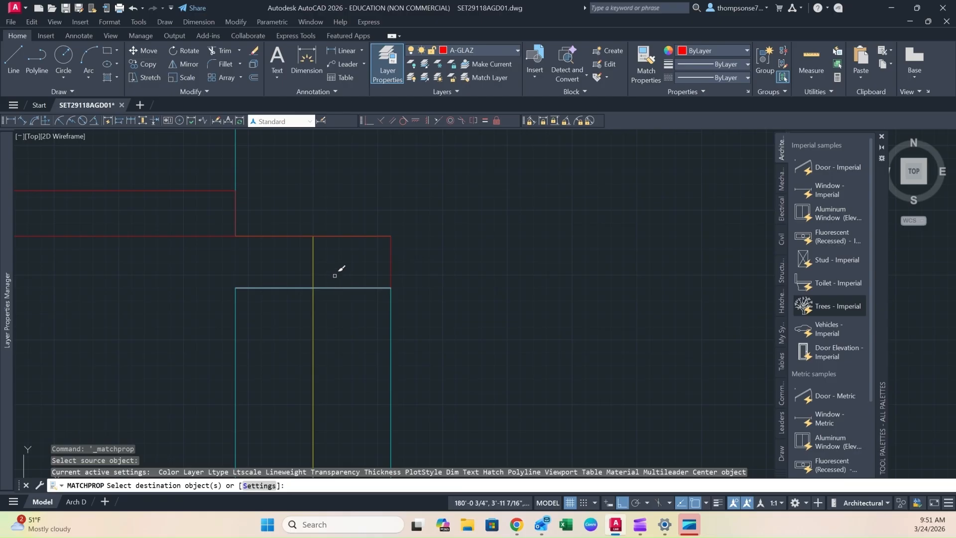
key("Escape")
- Copy the short frame line across the wall thickness to the door-swing side of the lower jamb
scroll(413, 265, "down", 4)
left_click(404, 267)
type("co")
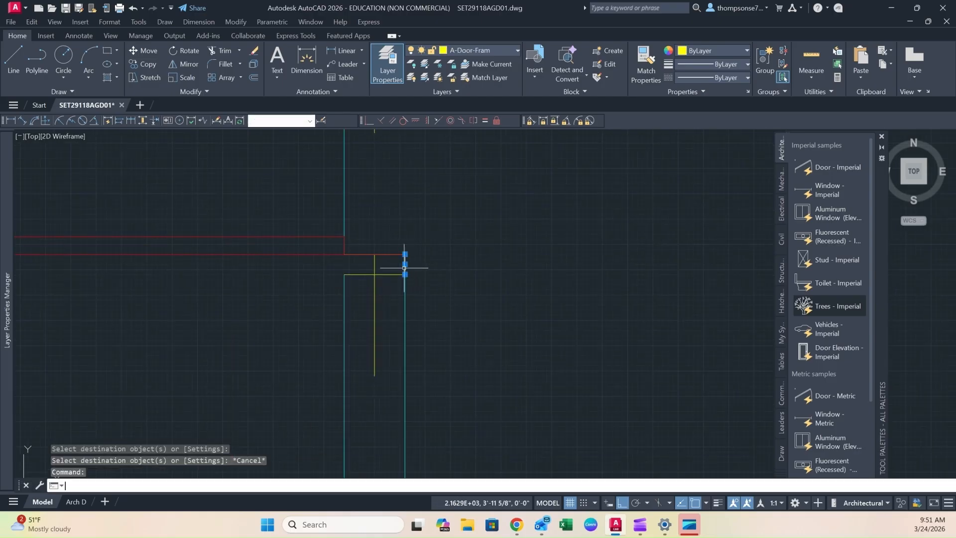
key("Return")
left_click(404, 254)
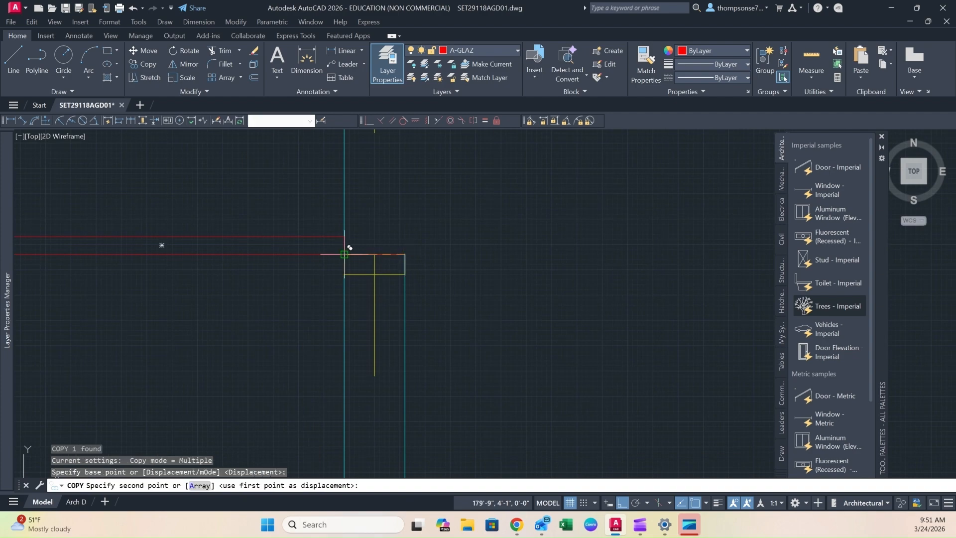
left_click(344, 254)
- Place two more copies of the short frame line to close both sides of the lower double door's center frame
scroll(413, 222, "down", 4)
middle_click_drag(417, 220, 409, 421)
scroll(375, 312, "up", 4)
scroll(374, 312, "up", 2)
left_click(348, 264)
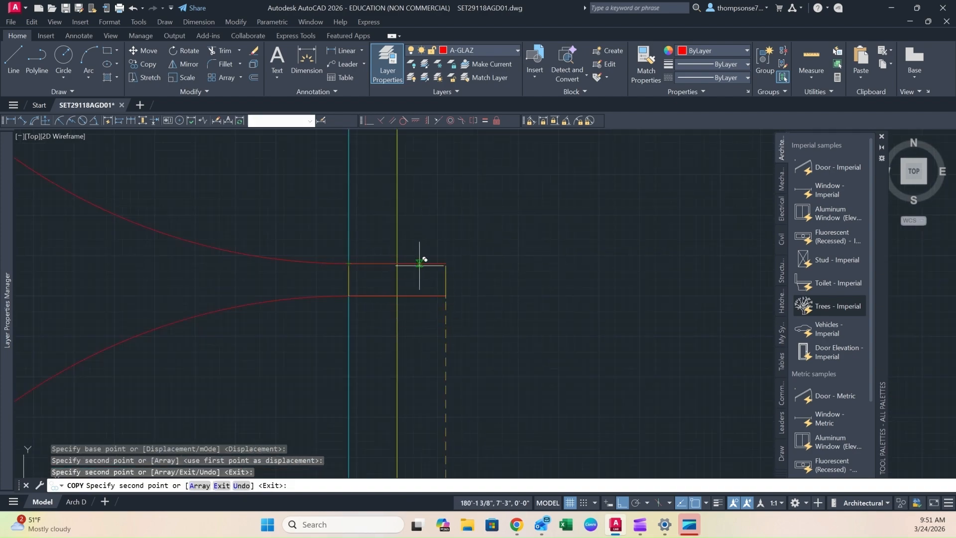
left_click(446, 264)
scroll(466, 256, "down", 4)
middle_click_drag(476, 233, 474, 385)
scroll(487, 298, "down", 2)
mouse_move(489, 296)
middle_mouse_down()
mouse_move(490, 370)
mouse_move(497, 305)
middle_mouse_up()
scroll(489, 370, "down", 1)
scroll(518, 386, "down", 3)
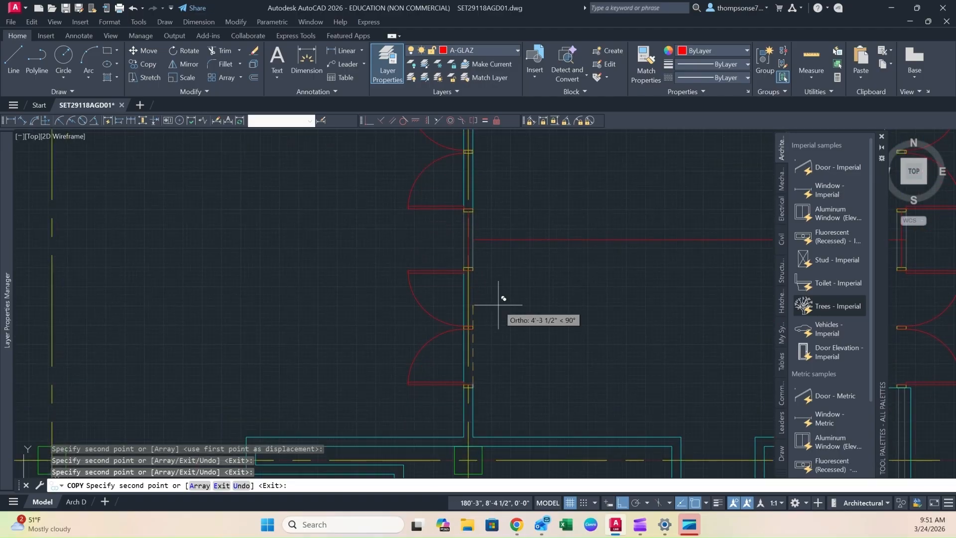
key("Escape")
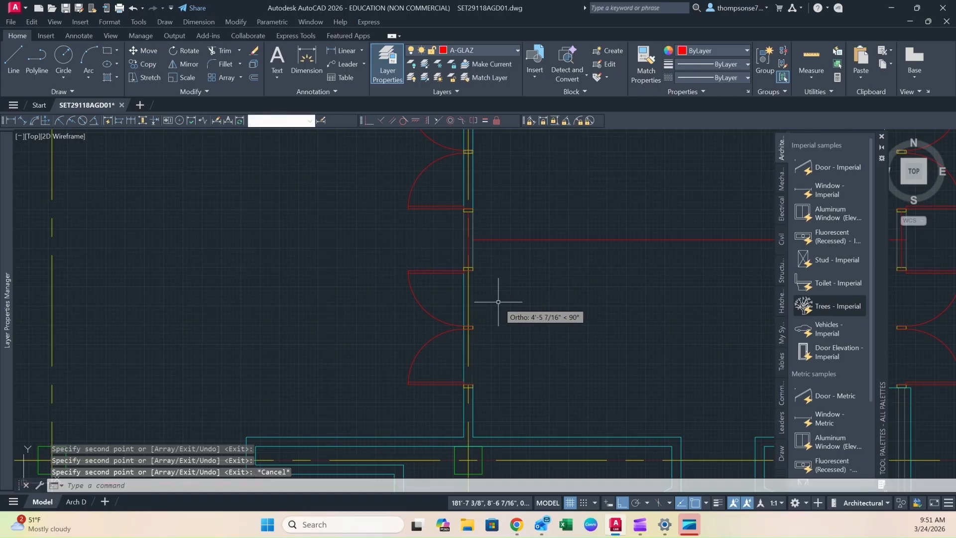
- Erase the leftover door-swing-side wall line segment across the lower double-door opening
middle_click_drag(470, 365, 465, 348)
left_click(458, 343)
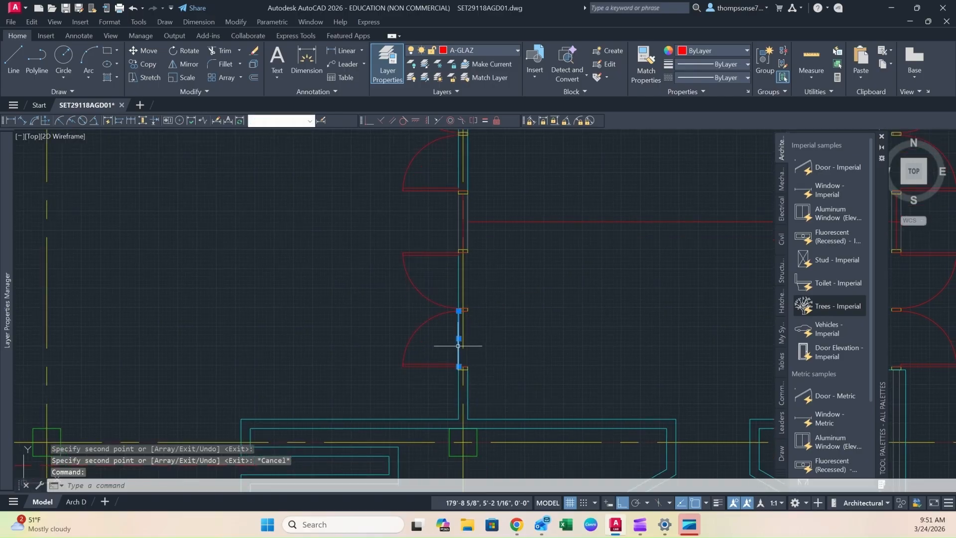
key("Delete")
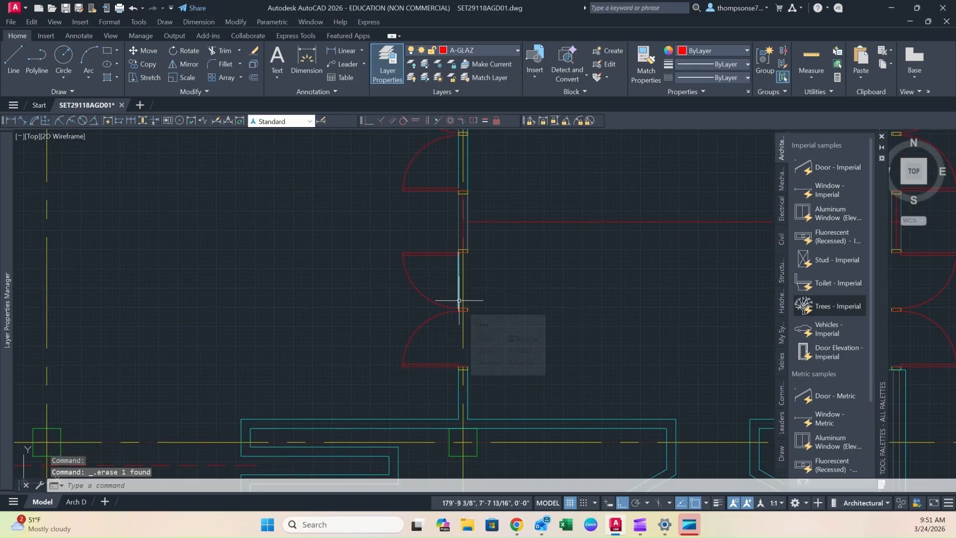
- Trim the room-side wall line out of the upper double-door opening
middle_click_drag(494, 309, 493, 382)
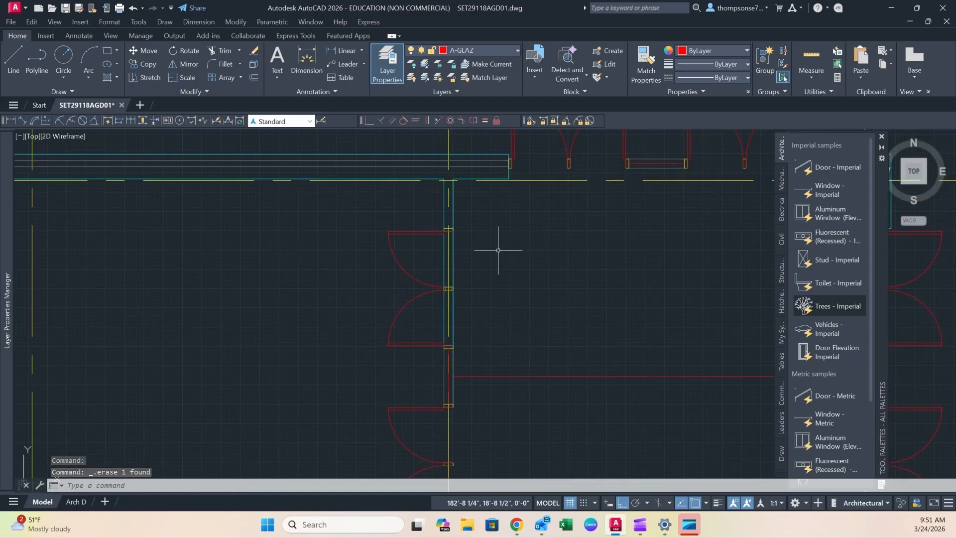
type("tr")
key("Return")
scroll(498, 250, "up", 4)
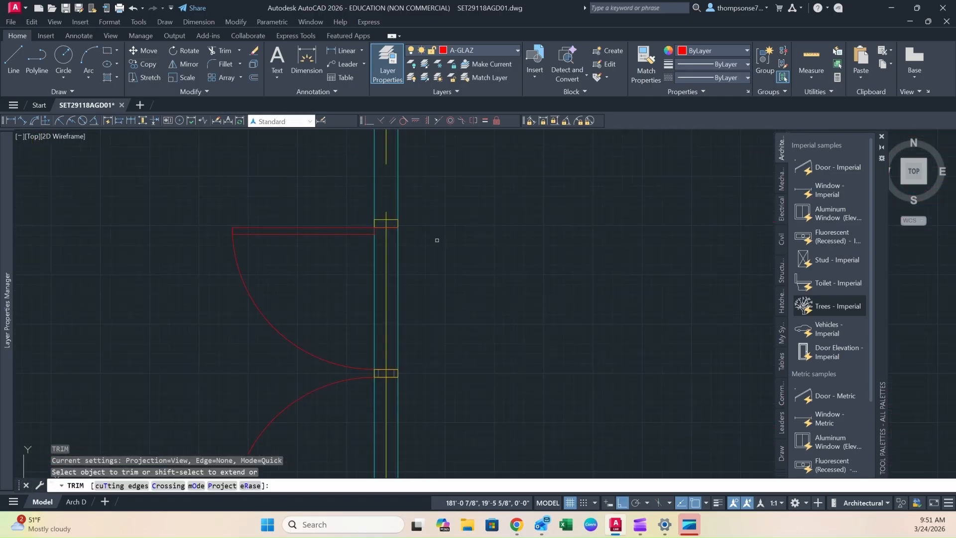
left_click(398, 239)
scroll(439, 298, "down", 4)
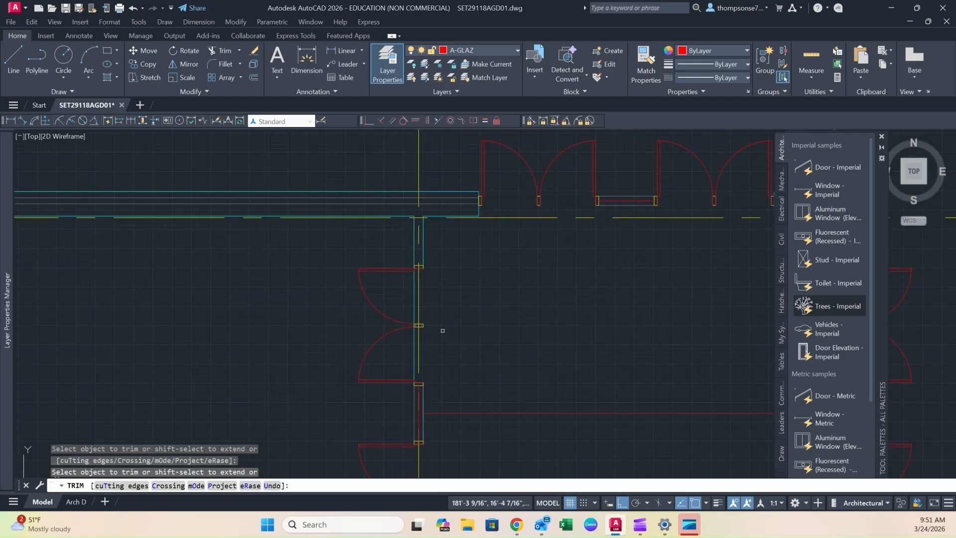
key("Escape")
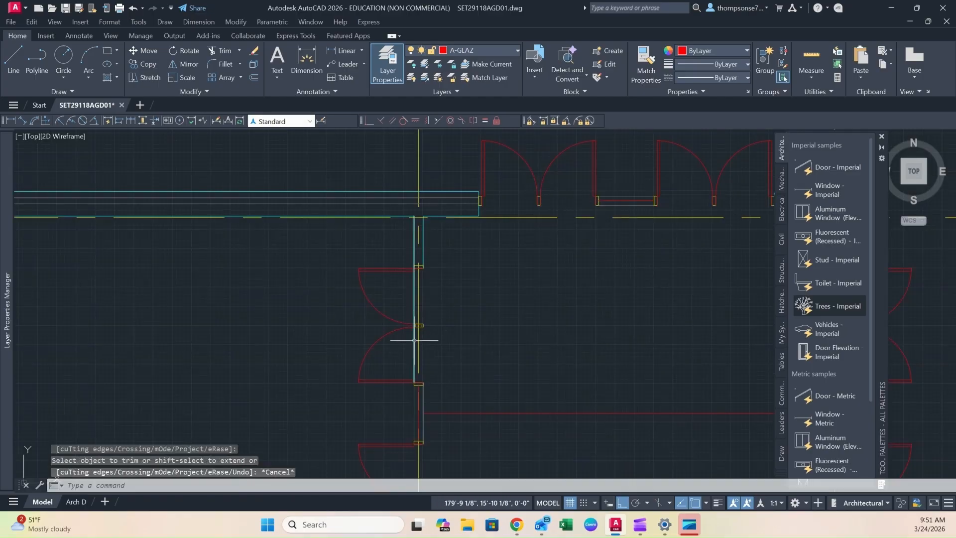
- Trim the door-swing-side wall line out of both halves of the upper double-door opening
type("tr")
key("Return")
scroll(426, 256, "up", 4)
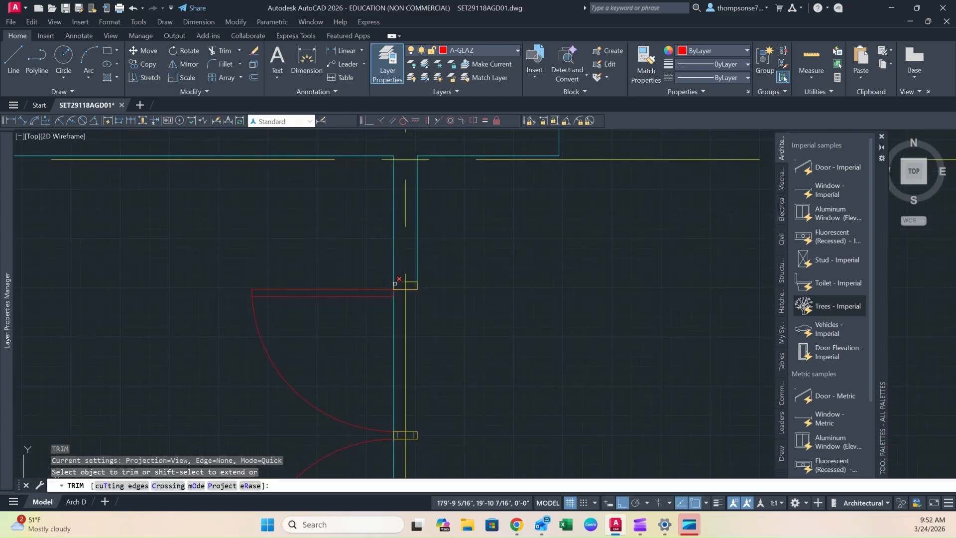
left_click(393, 288)
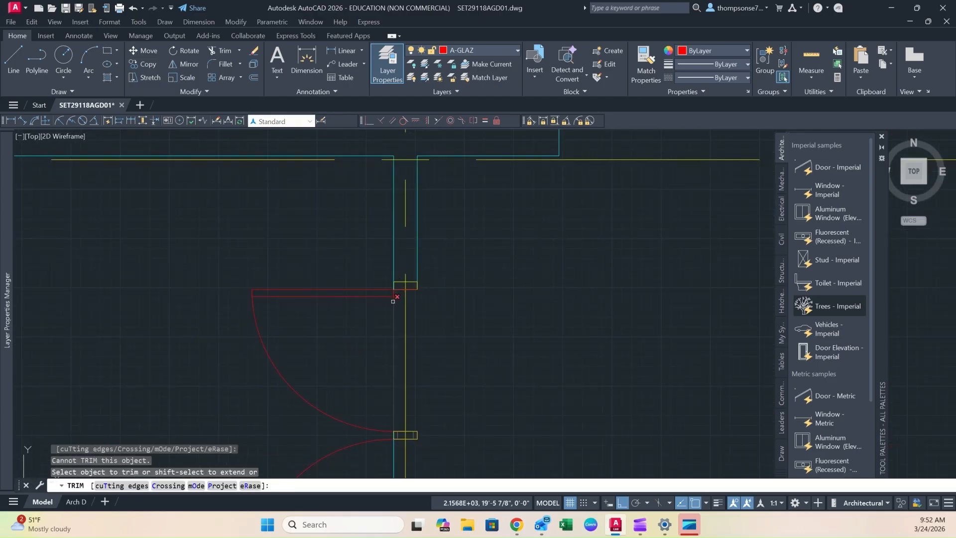
scroll(388, 351, "down", 4)
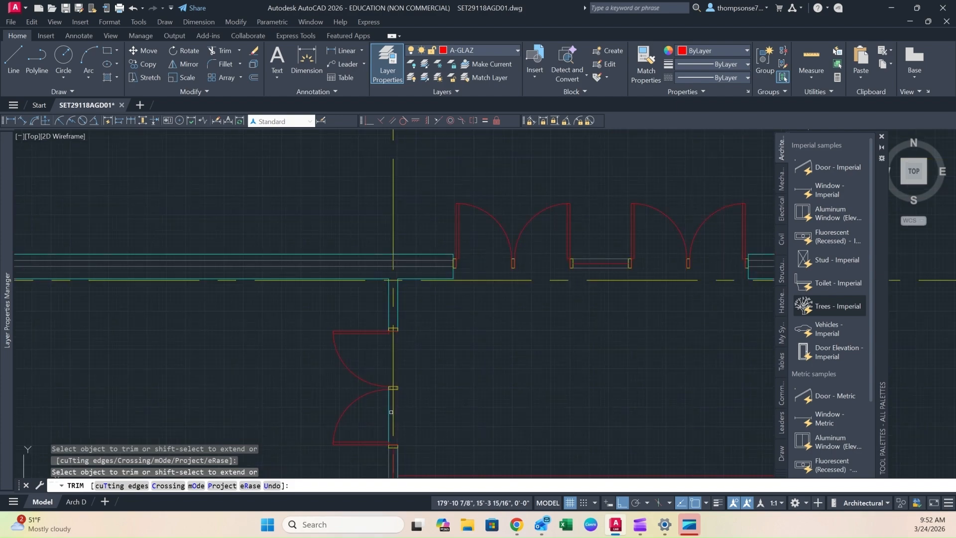
left_click(388, 406)
key("Escape")
- Erase the red horizontal construction line spanning the room between the two side windows
scroll(413, 393, "down", 3)
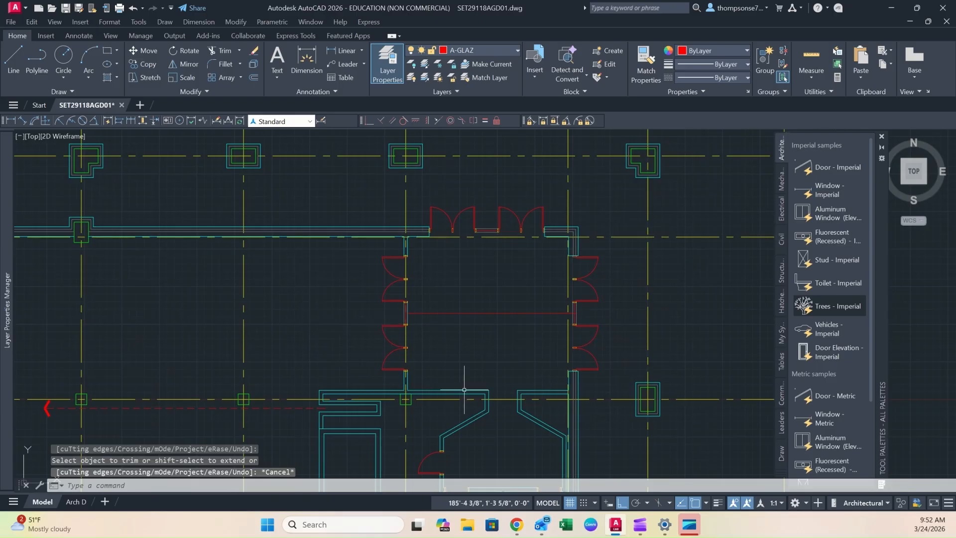
left_click(504, 299)
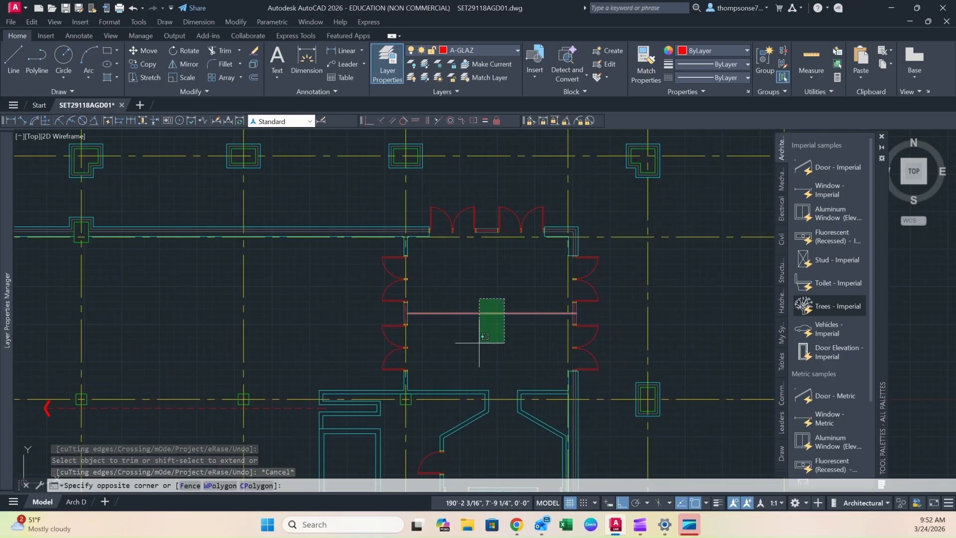
left_click(479, 343)
key("Delete")
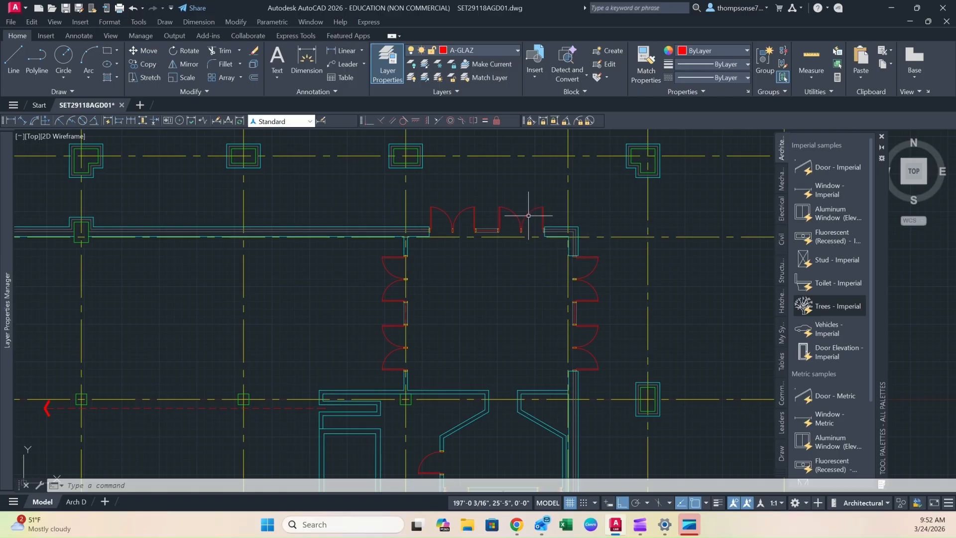
scroll(513, 323, "down", 6)
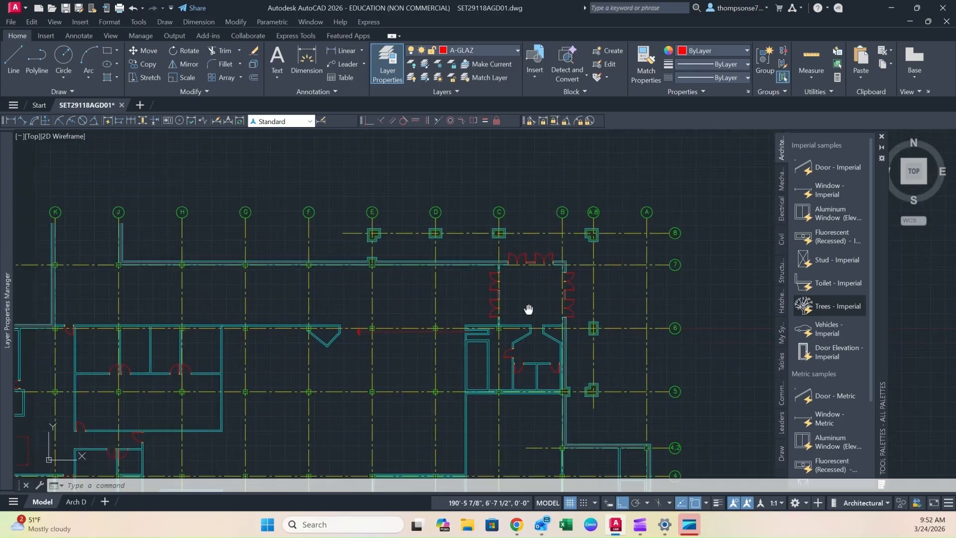
middle_click_drag(497, 269, 485, 232)
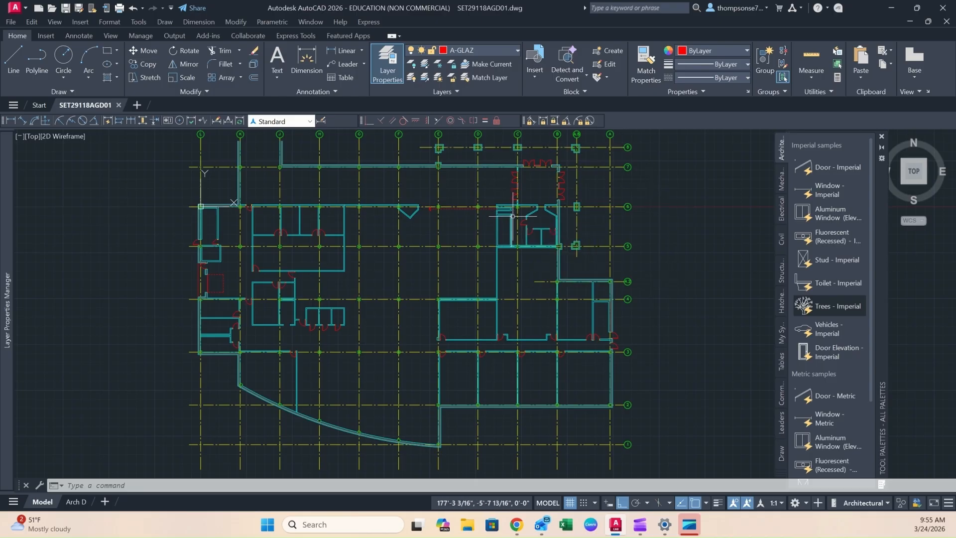
mouse_move(513, 213)
mouse_move(8, 167)
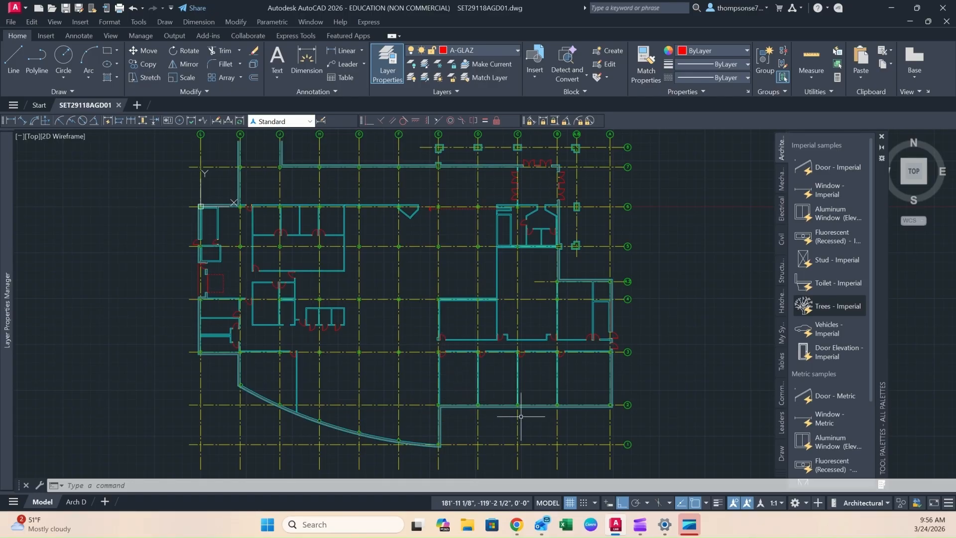
- Create a new layer named Construction and set its color to magenta, index 210
middle_click_drag(528, 423, 499, 430)
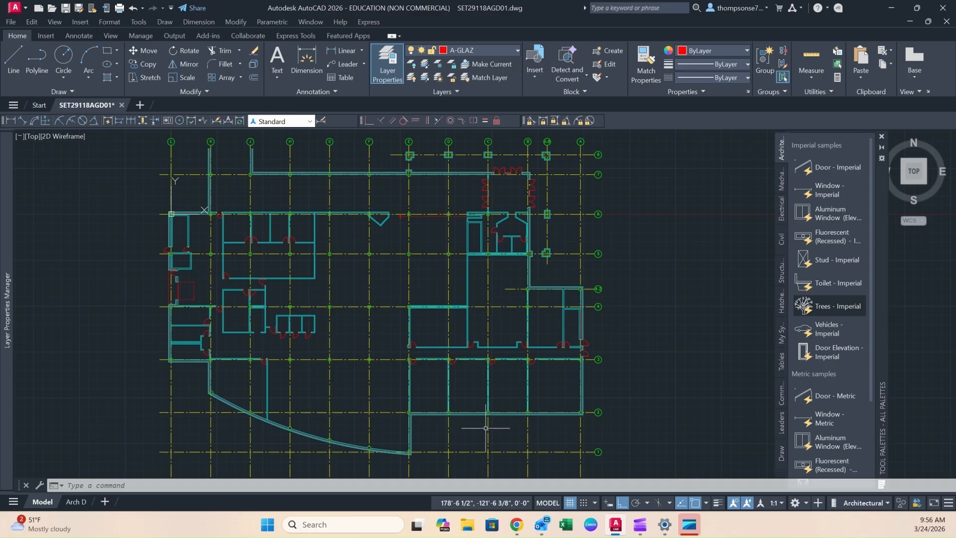
scroll(548, 428, "down", 3)
scroll(566, 417, "up", 6)
middle_click_drag(567, 417, 580, 369)
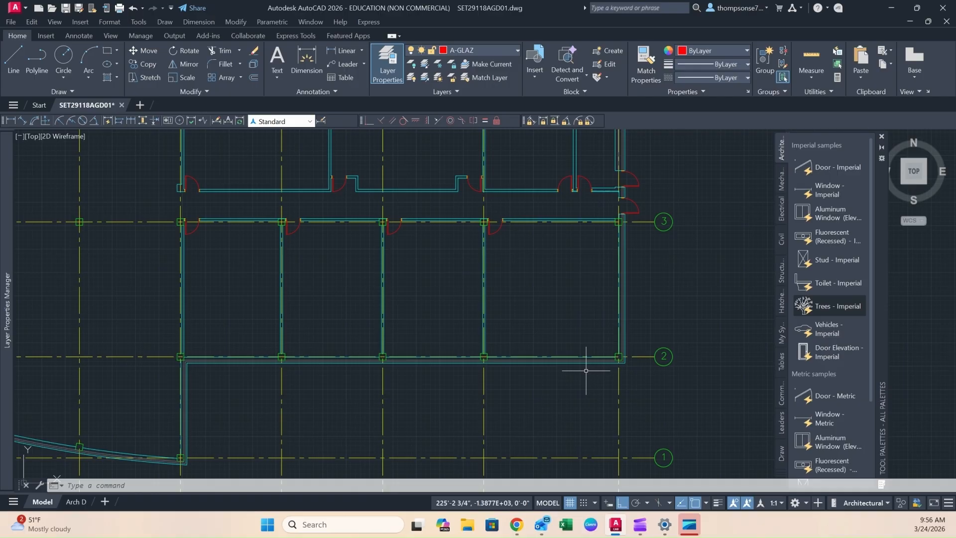
middle_click_drag(582, 376, 530, 312)
scroll(550, 382, "up", 3)
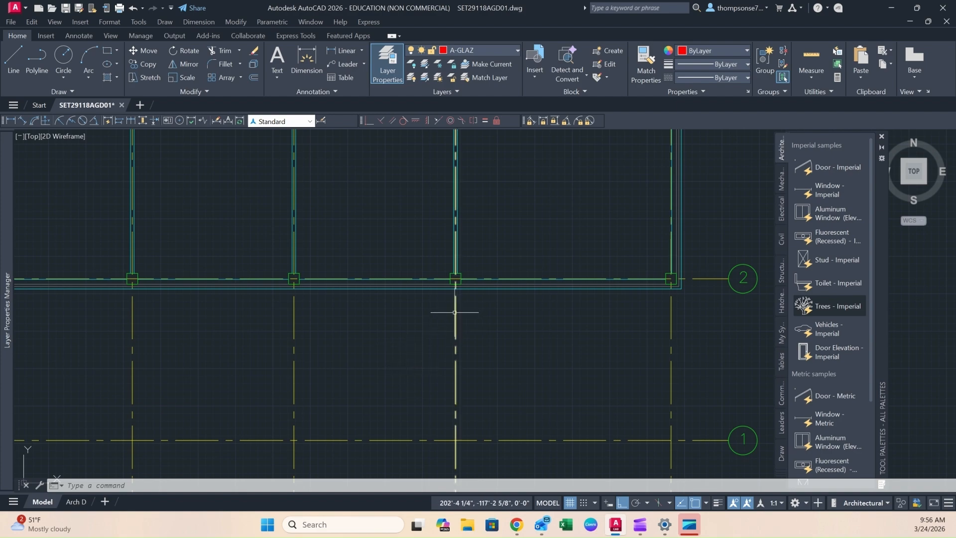
left_click(501, 48)
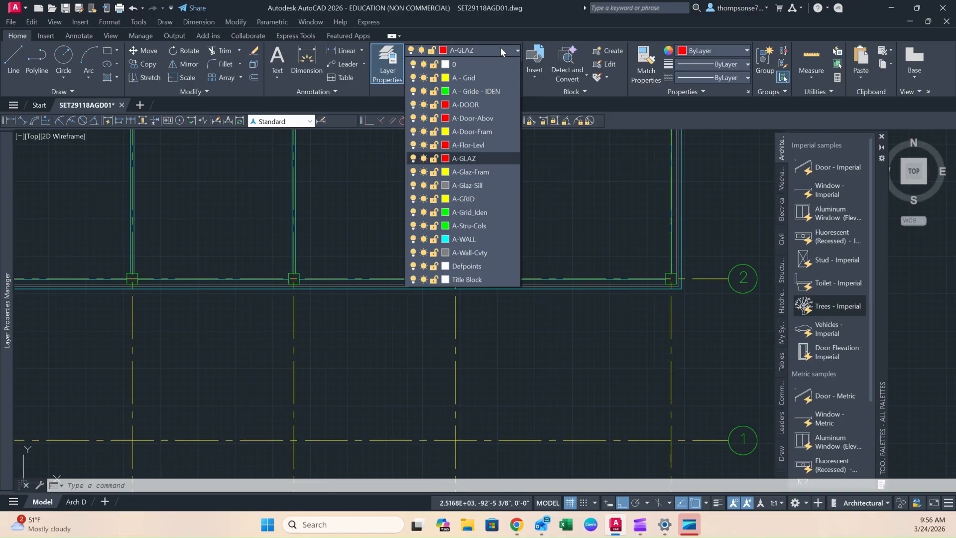
left_click(501, 47)
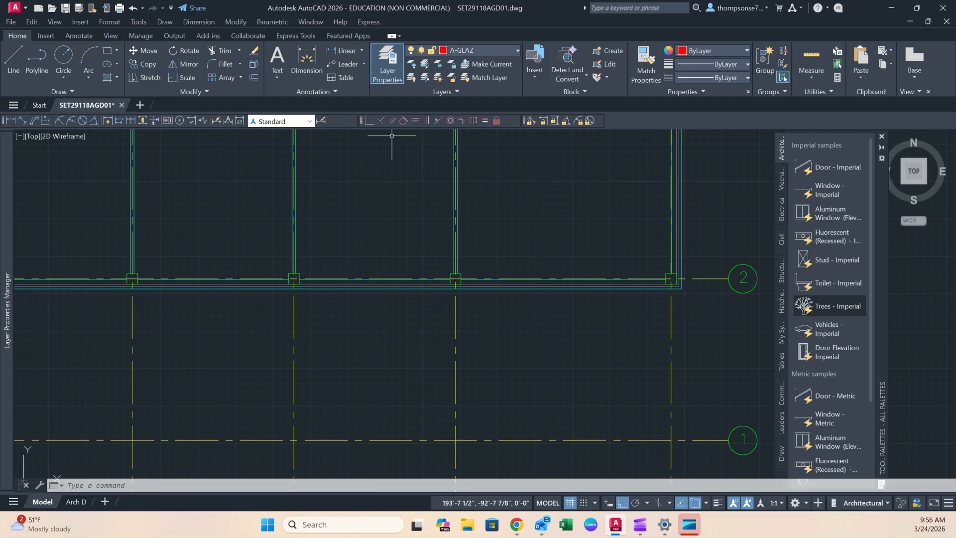
mouse_move(11, 198)
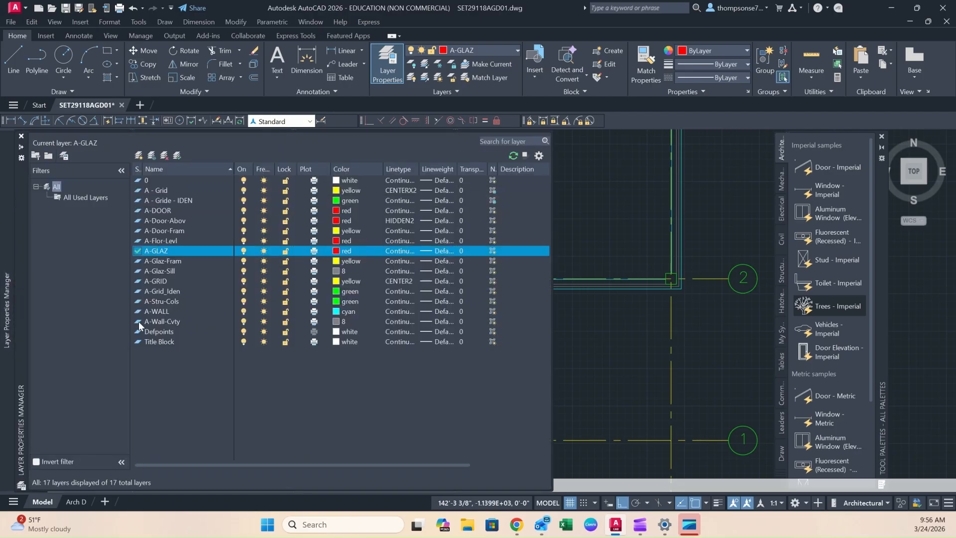
left_click(138, 159)
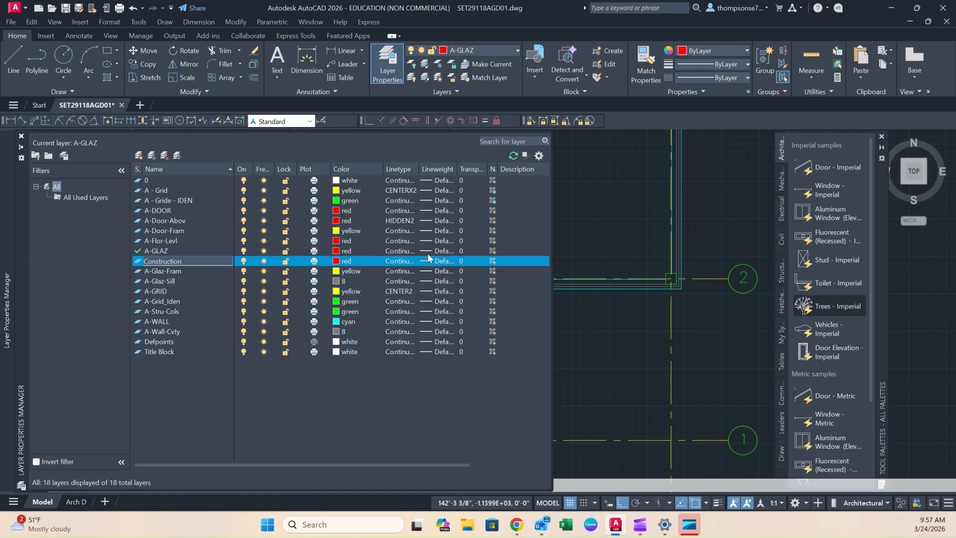
left_click(341, 264)
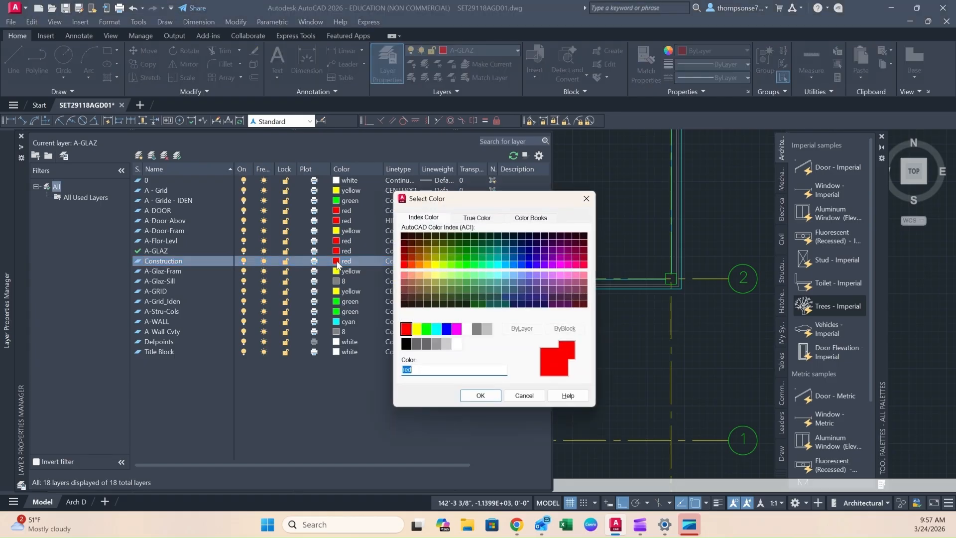
left_click(559, 265)
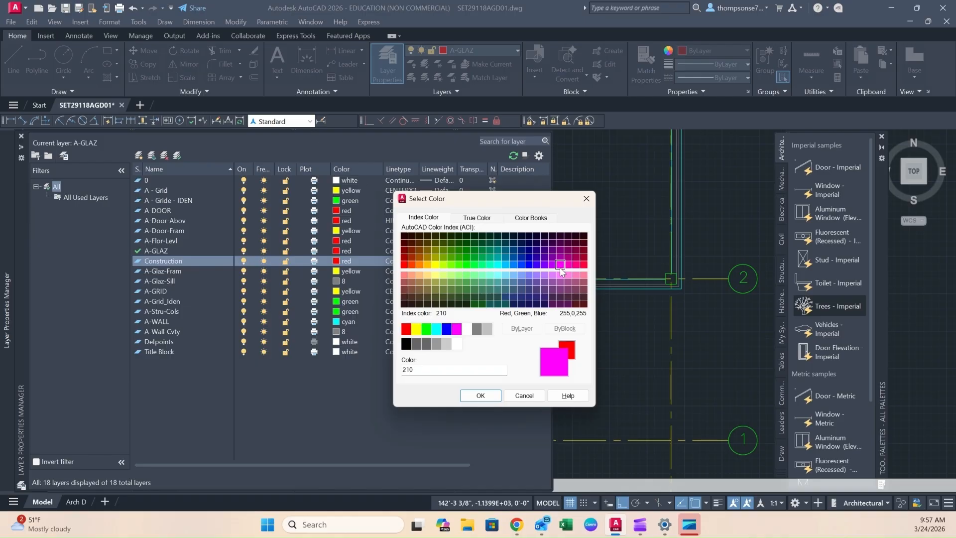
left_click(471, 396)
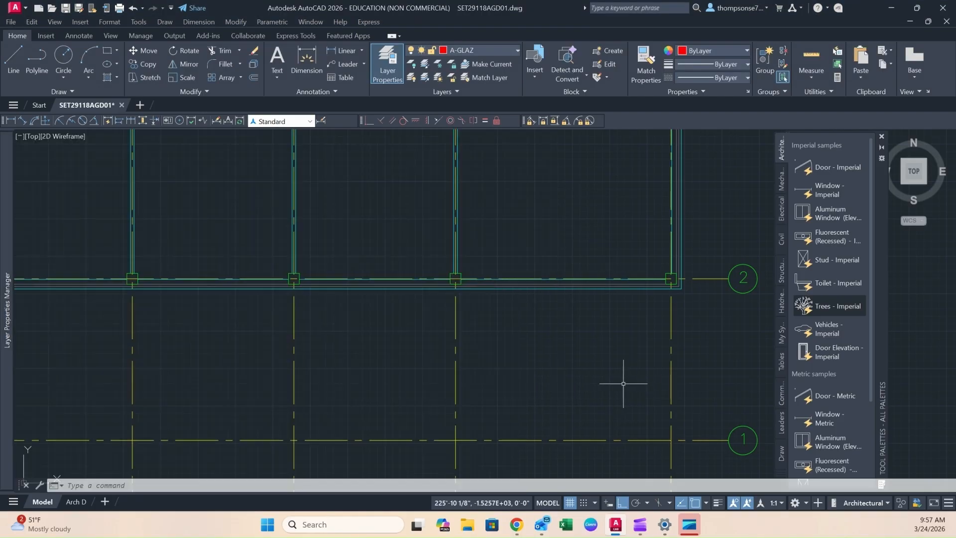
- Make Construction the current layer for laying out the wall along grid line 2
scroll(480, 327, "up", 2)
scroll(480, 327, "down", 3)
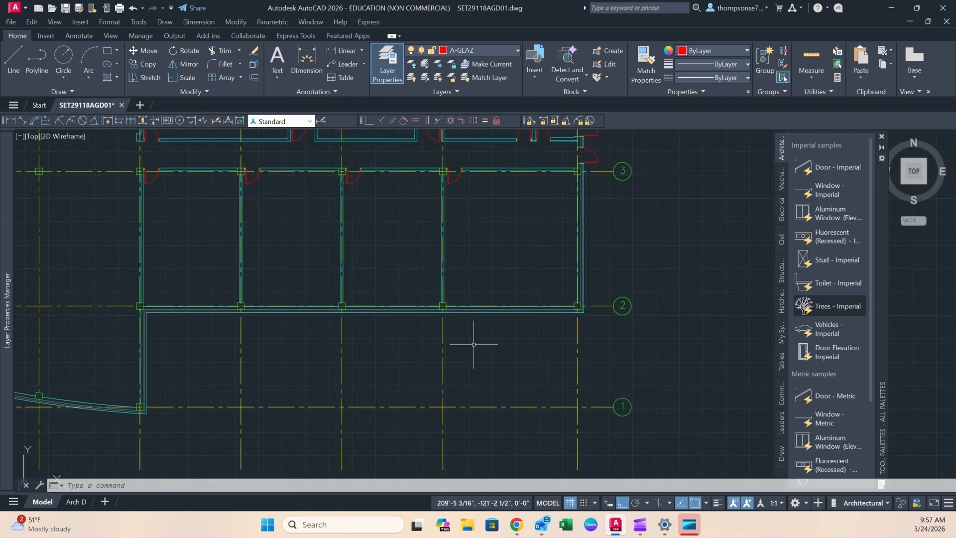
scroll(473, 344, "up", 1)
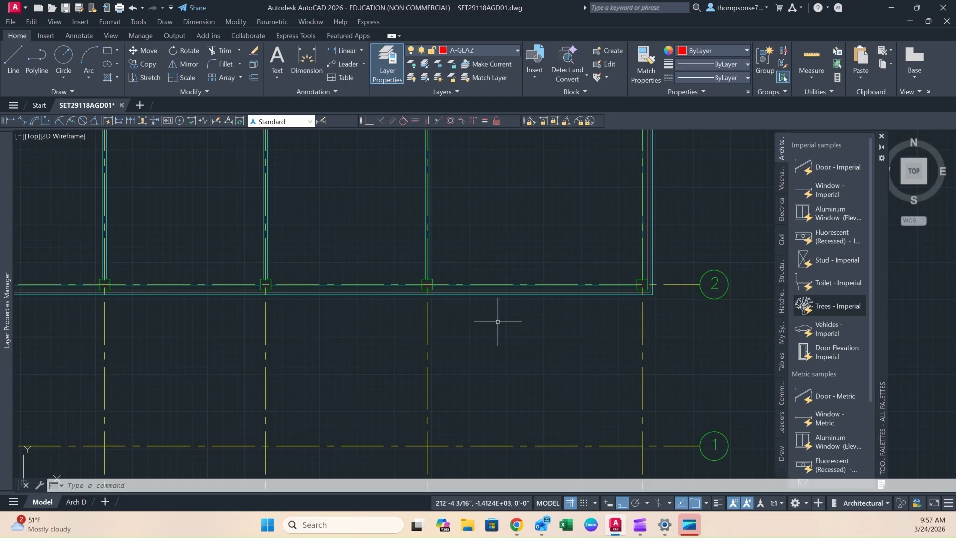
left_click(499, 49)
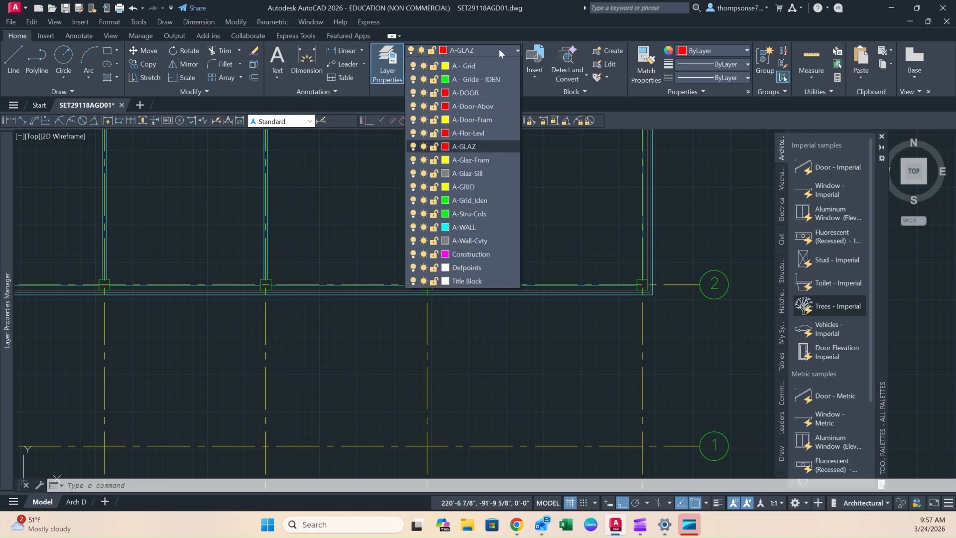
left_click(464, 265)
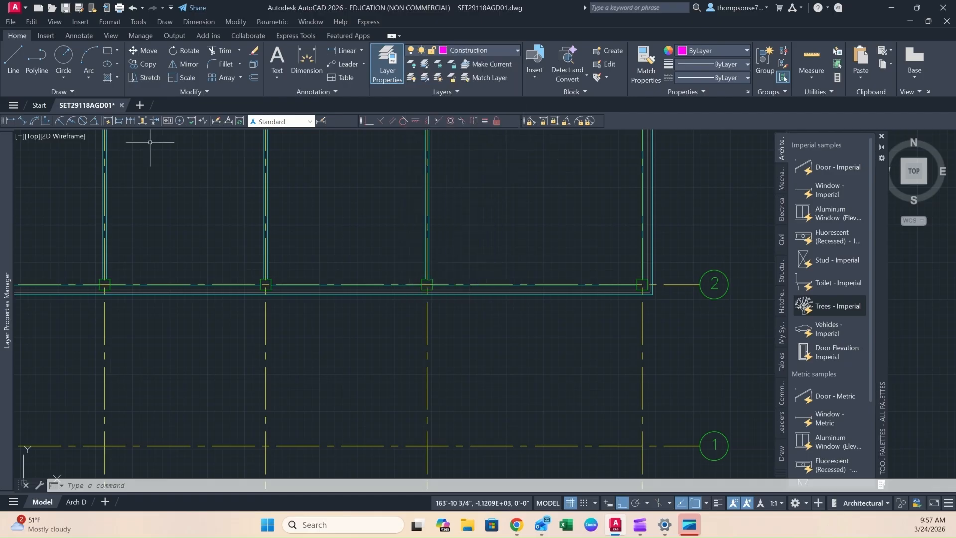
- Draw a vertical construction line from the center of column B-2 straight south through the exterior wall, about 5'-5" long
left_click(14, 59)
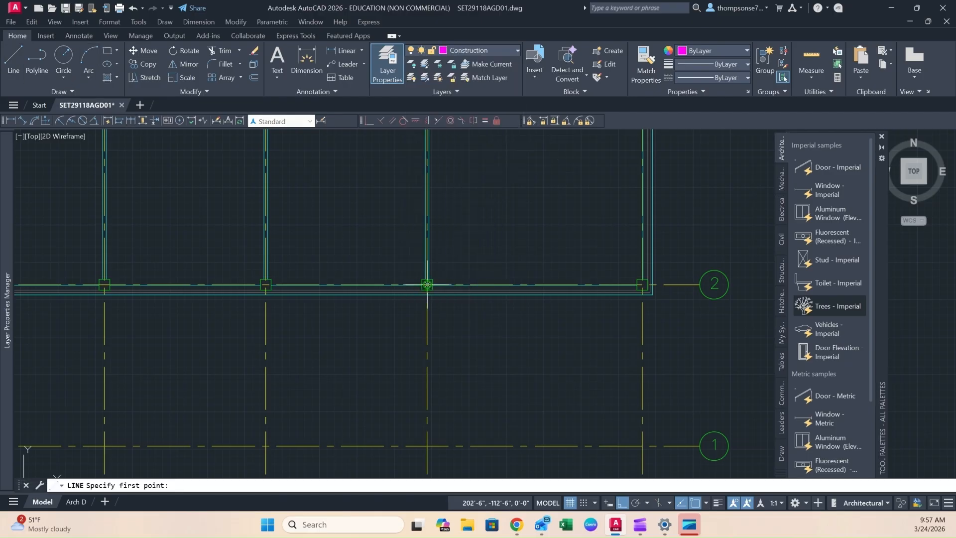
scroll(427, 284, "up", 3)
left_click(427, 284)
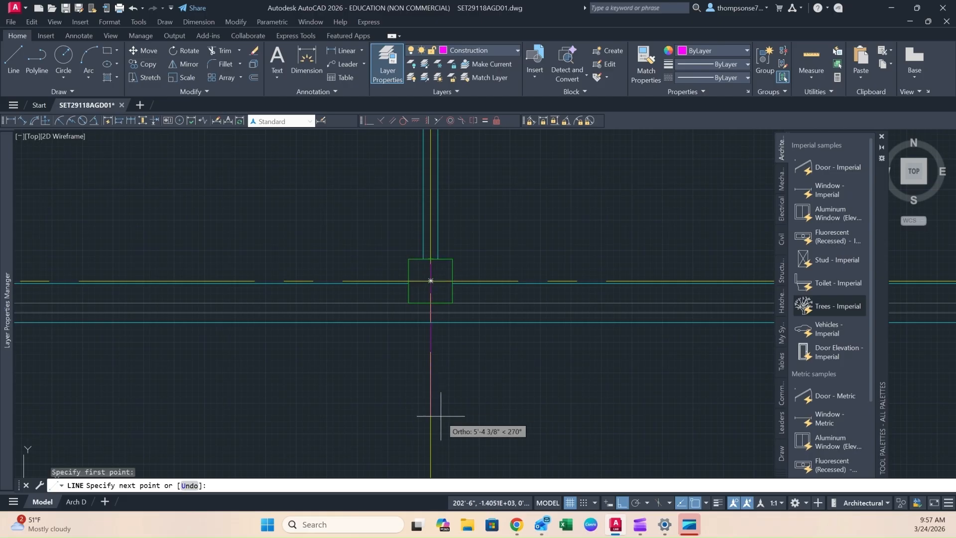
middle_click_drag(436, 418, 431, 358)
left_click(431, 360)
key("Escape")
- Offset the vertical construction line at column B-2 by 4' to the east
scroll(530, 350, "down", 4)
middle_click_drag(538, 355, 473, 333)
type("o")
key("Return")
type("4'")
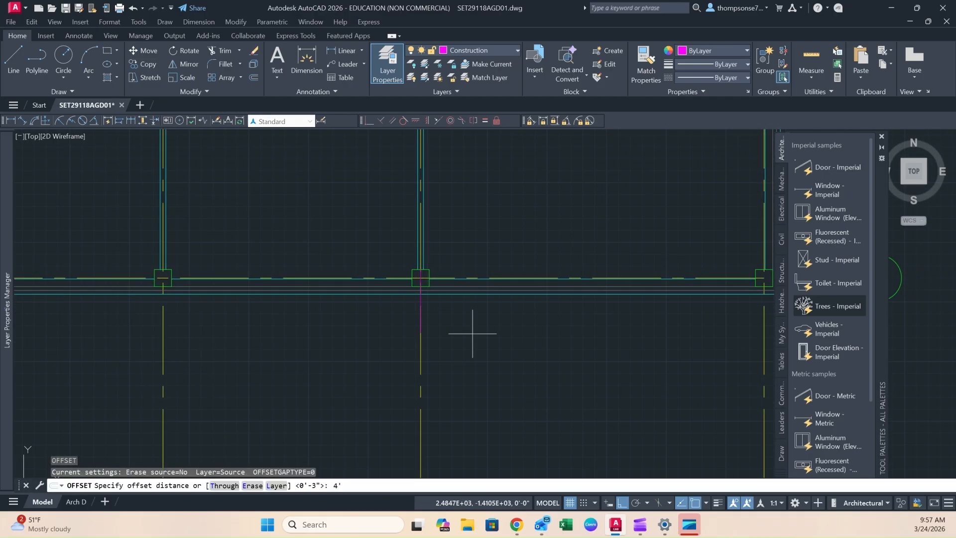
key("Return")
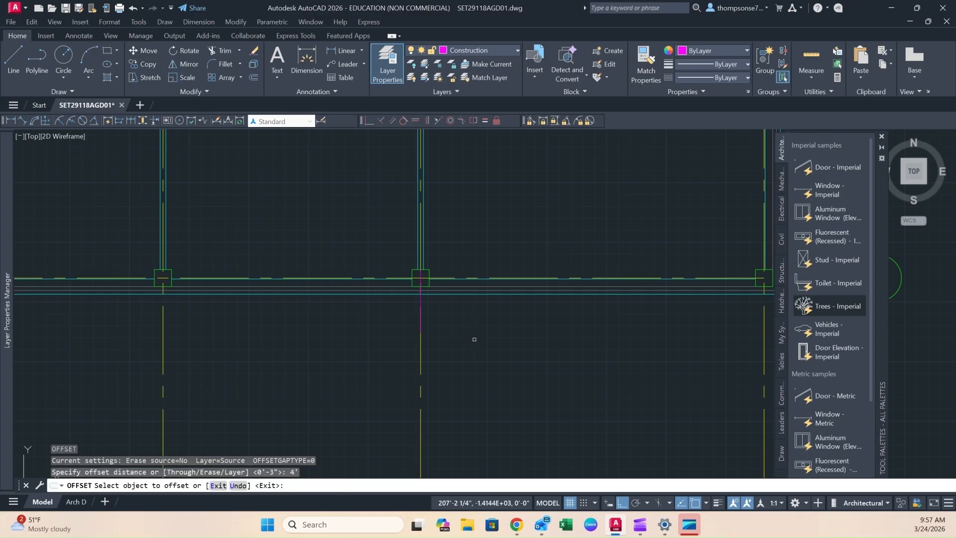
left_click(421, 315)
left_click(512, 316)
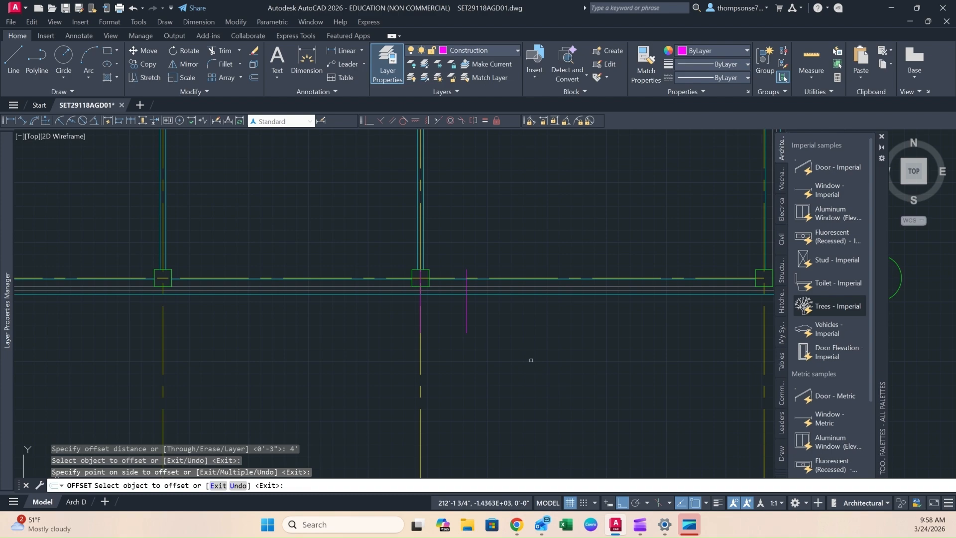
- Offset the new construction line another 4' to the east
key("Escape")
type("o")
key("Return")
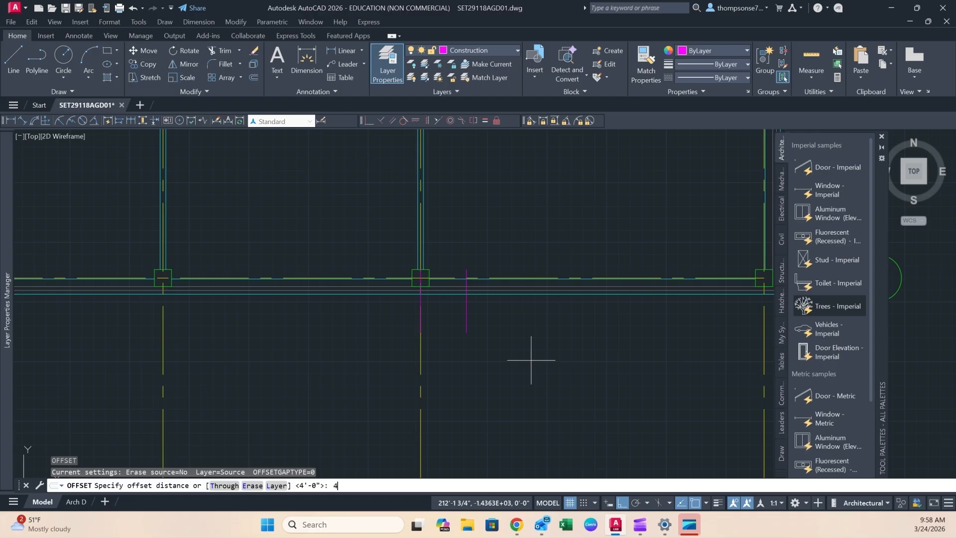
type("4'")
key("Return")
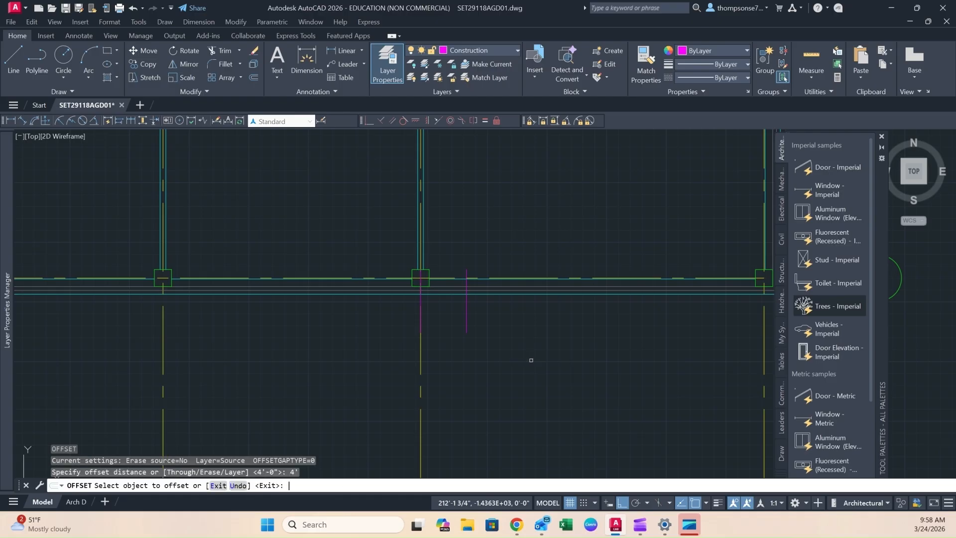
left_click(467, 298)
left_click(577, 320)
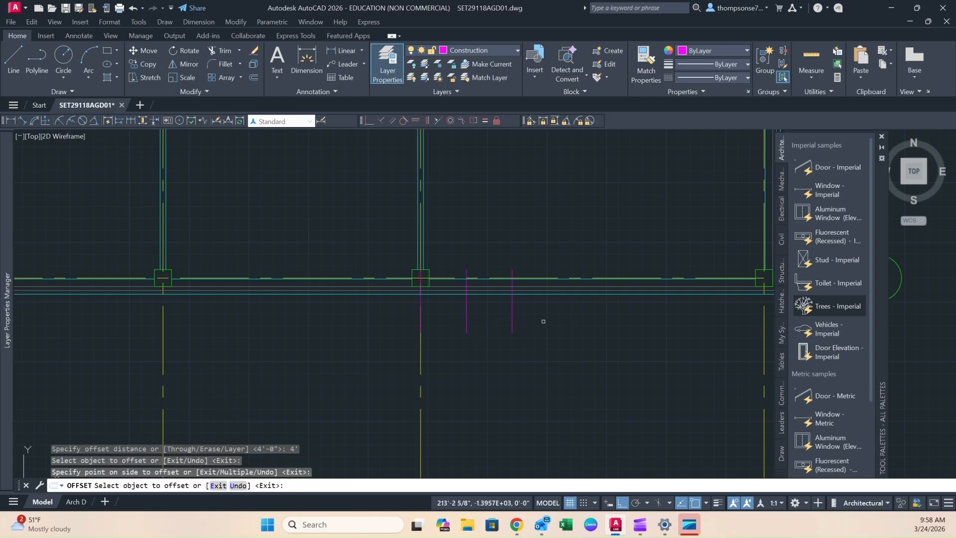
key("Return")
type("o")
key("Return")
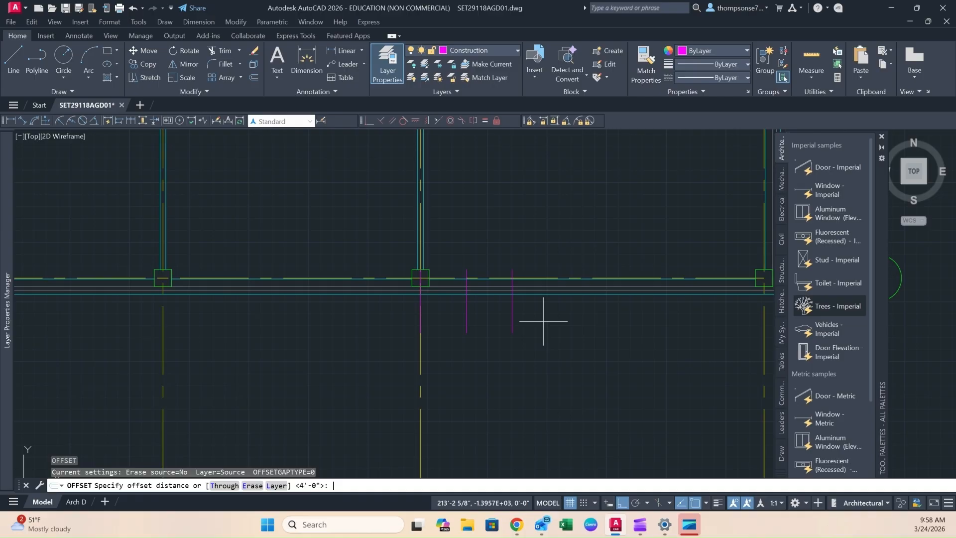
type("2")
key("Return")
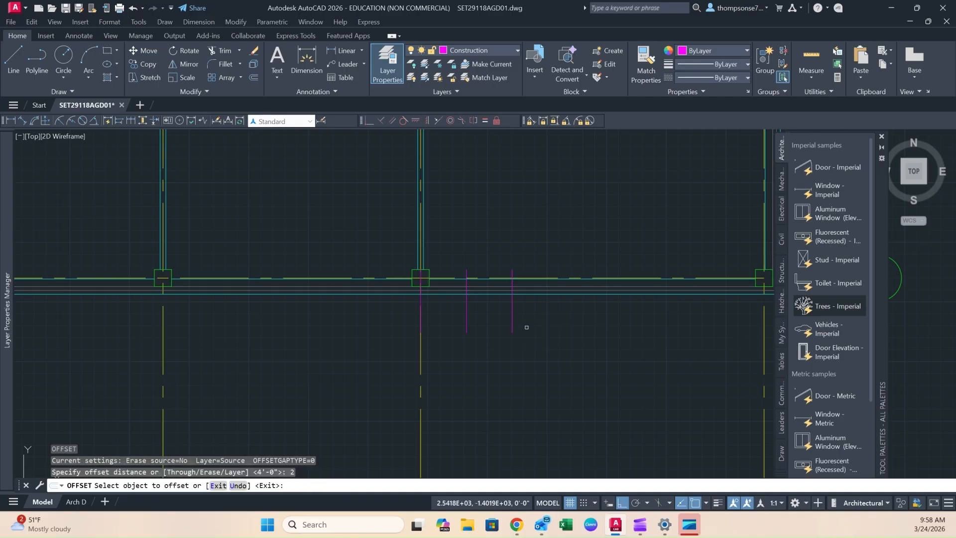
key("Escape")
key("Escape")
key("Escape")
key("Escape")
- Erase the easternmost vertical construction line crossing the grid line 2 wall
scroll(532, 313, "up", 2)
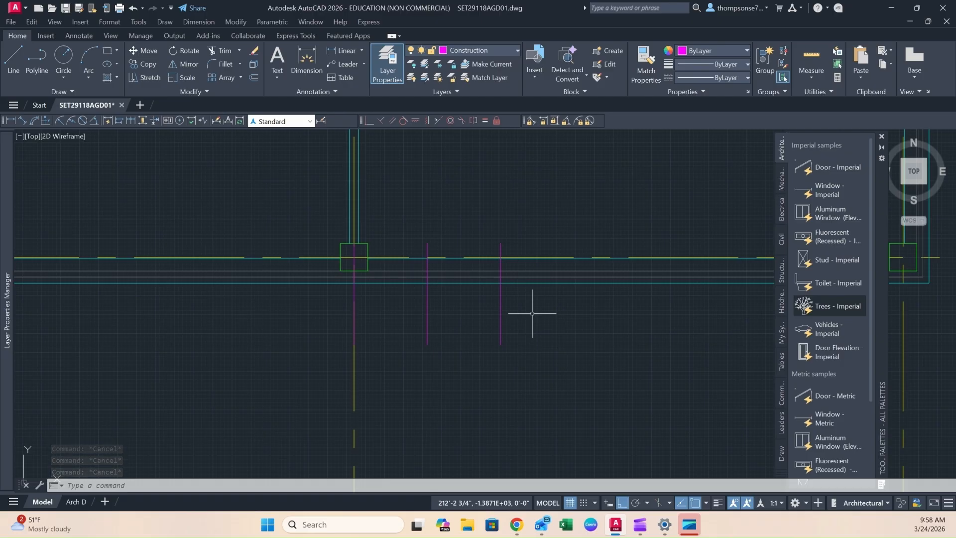
left_click(527, 316)
left_click(474, 331)
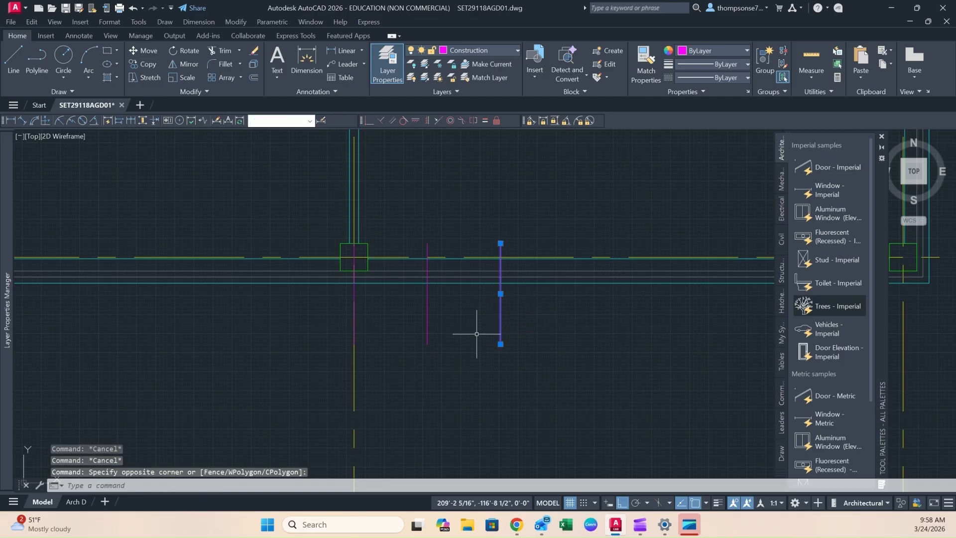
key("Delete")
scroll(477, 334, "down", 2)
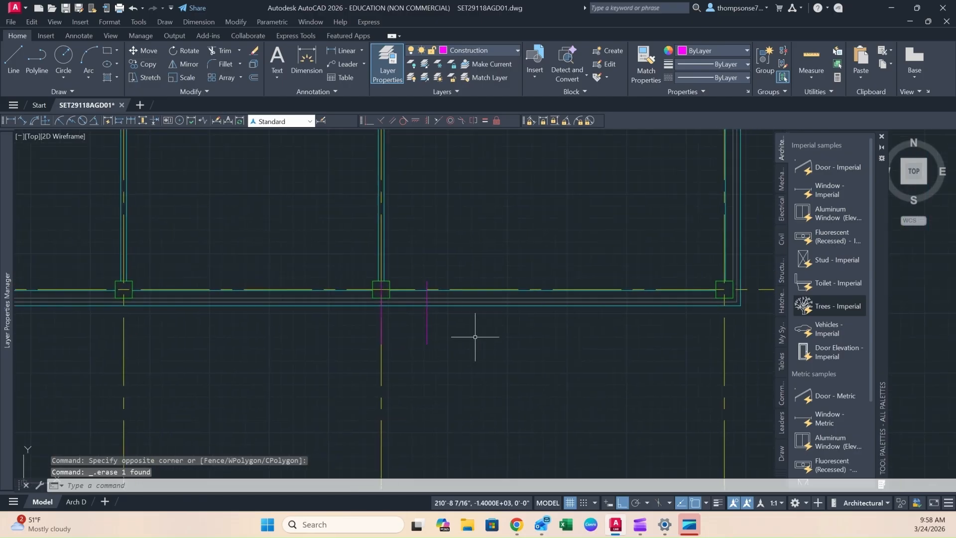
key("Escape")
- Offset the construction line east of column B-2 eastward at 6' spacing to make three more vertical lines
scroll(454, 311, "up", 2)
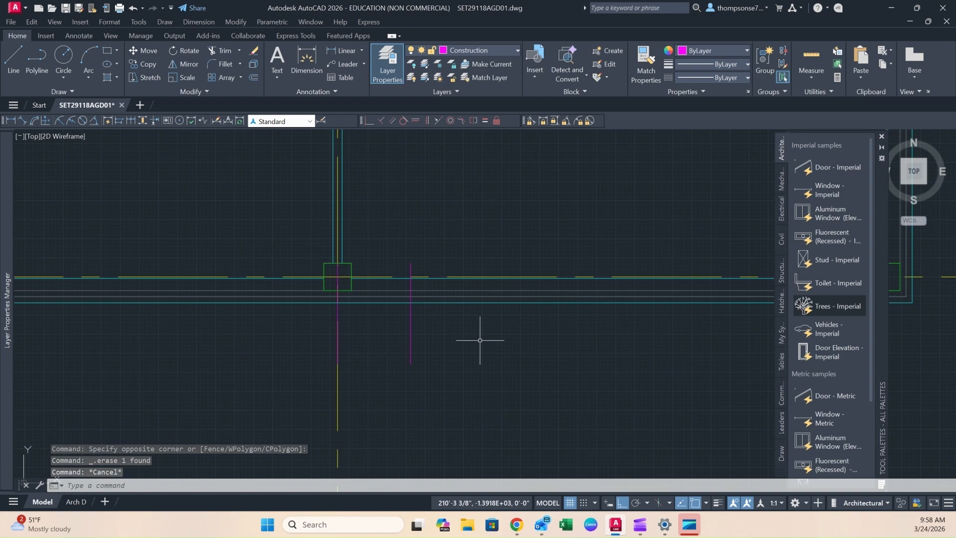
type("o")
key("Return")
type("6'")
key("Return")
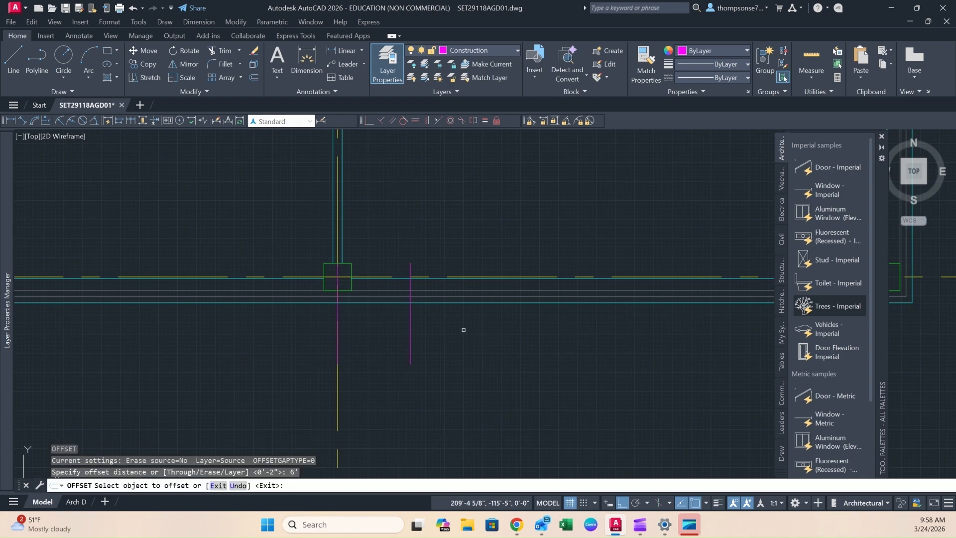
left_click(411, 337)
left_click(545, 330)
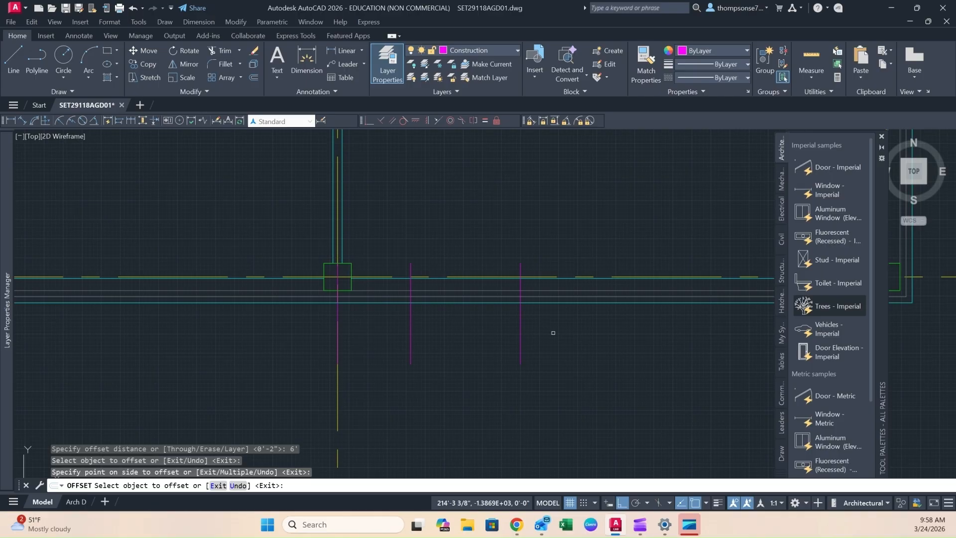
left_click(521, 338)
left_click(547, 336)
left_click(630, 335)
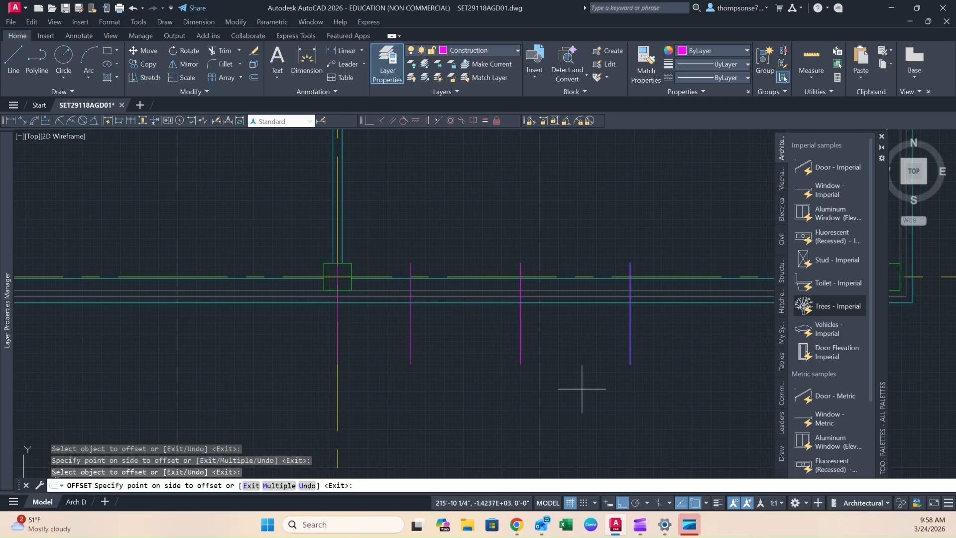
left_click(724, 342)
middle_click_drag(681, 368, 693, 374)
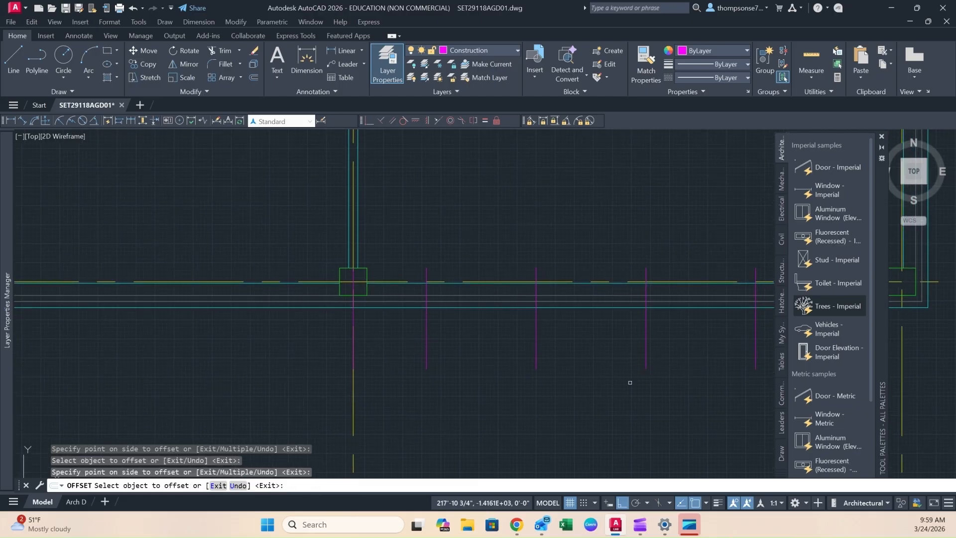
key("Escape")
- Offset the construction line through the center of column B-2 by 3'3" to the west
type("o")
key("Return")
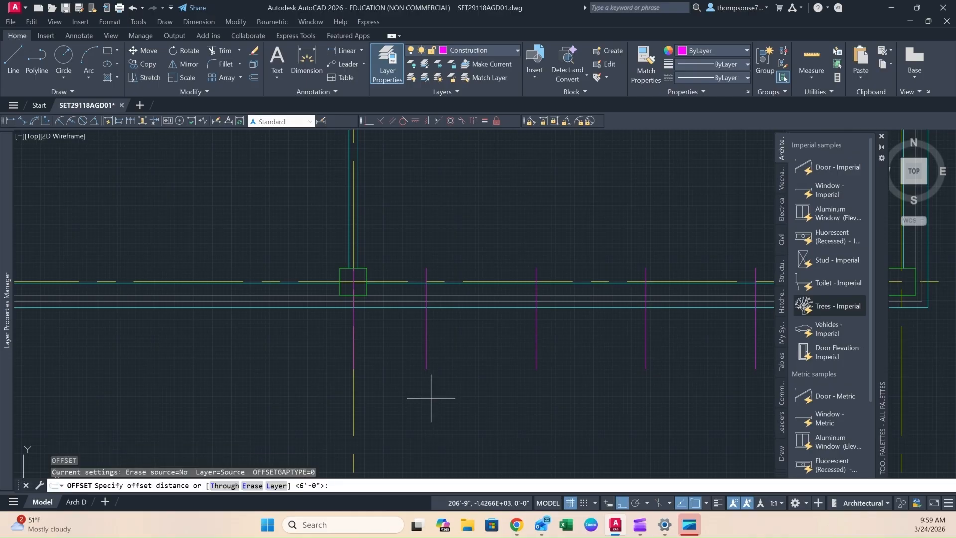
type("3'3")
key("Return")
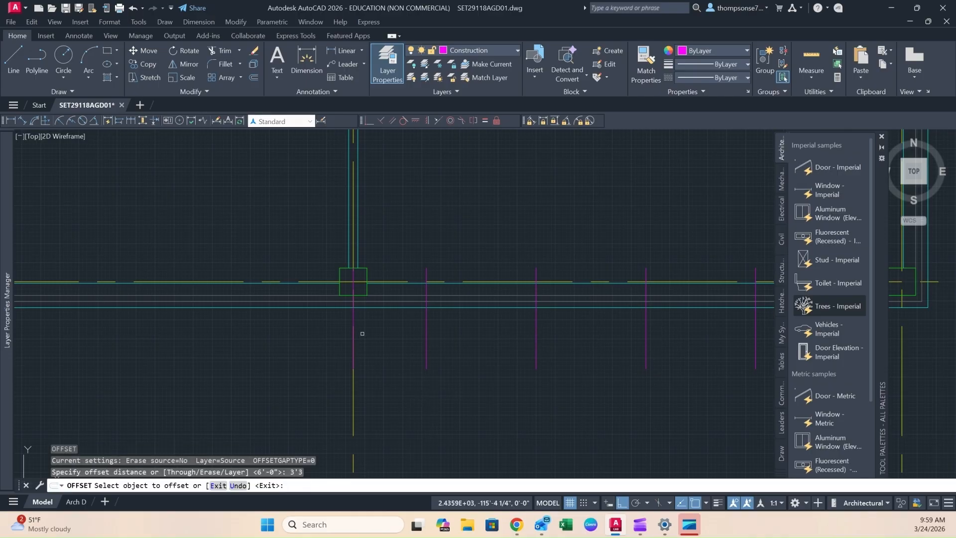
left_click(353, 332)
left_click(277, 336)
key("Escape")
- Offset the construction line west of column B-2 westward at 6' spacing to make two more vertical lines
mouse_move(294, 352)
middle_mouse_down()
mouse_move(309, 366)
mouse_move(386, 368)
middle_mouse_up()
type("o")
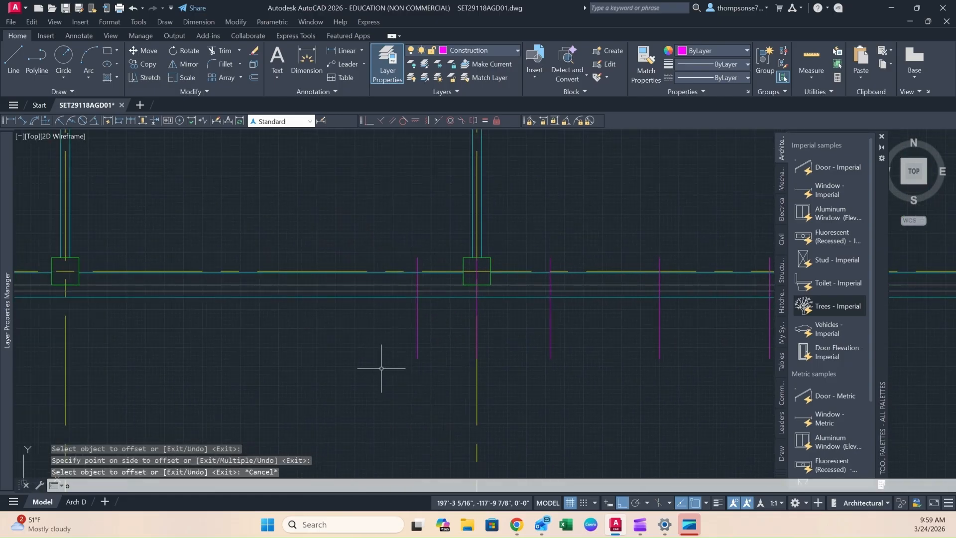
key("Return")
type("6'")
key("Return")
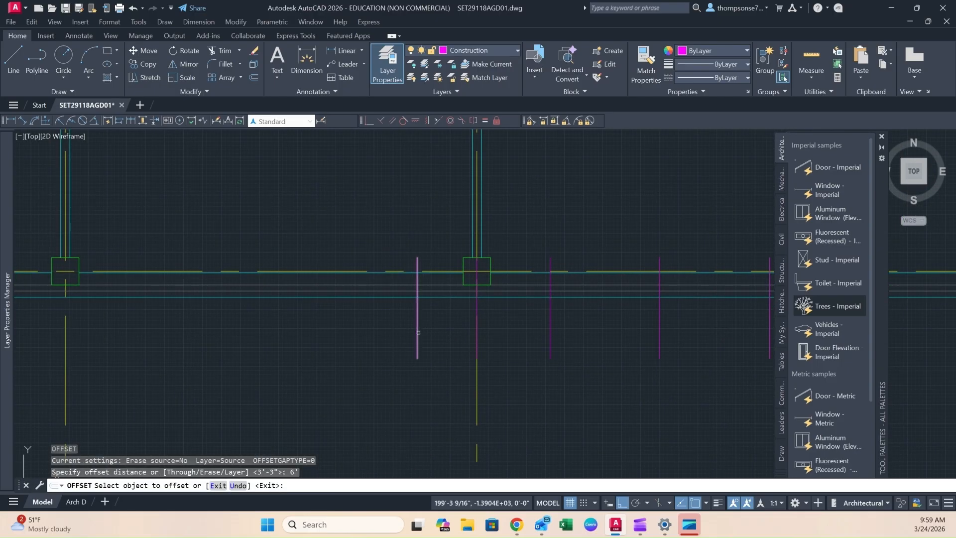
left_click(417, 333)
left_click(308, 337)
left_click(308, 338)
left_click(127, 343)
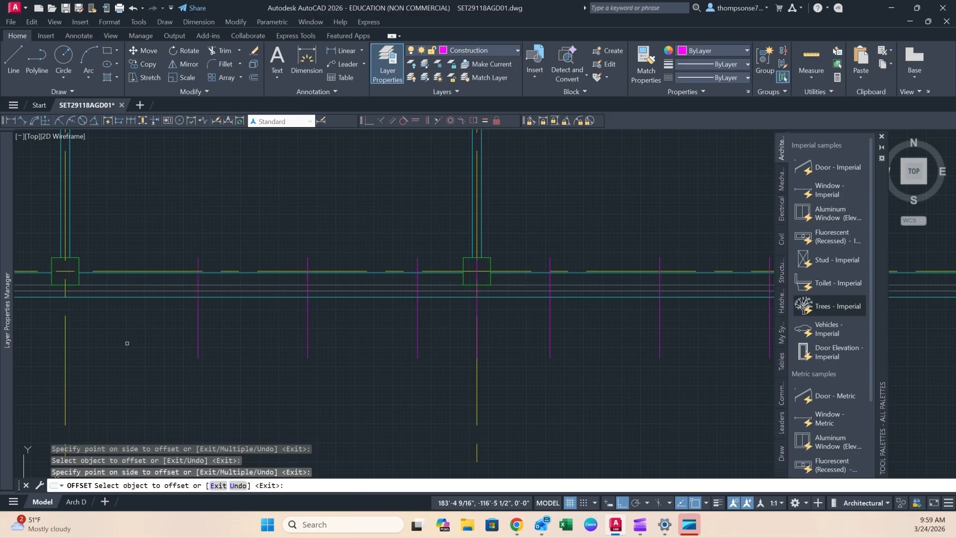
key("Escape")
- Offset the exterior wall's southern face line 3" to the north, into the wall
middle_click_drag(554, 352, 379, 366)
scroll(425, 330, "up", 2)
scroll(405, 352, "up", 4)
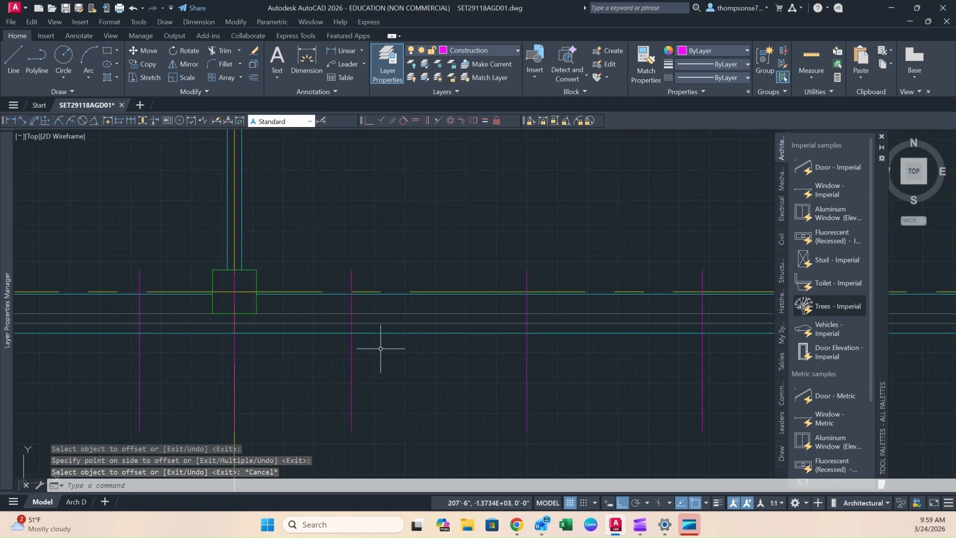
scroll(473, 356, "down", 2)
middle_click_drag(465, 363, 441, 330)
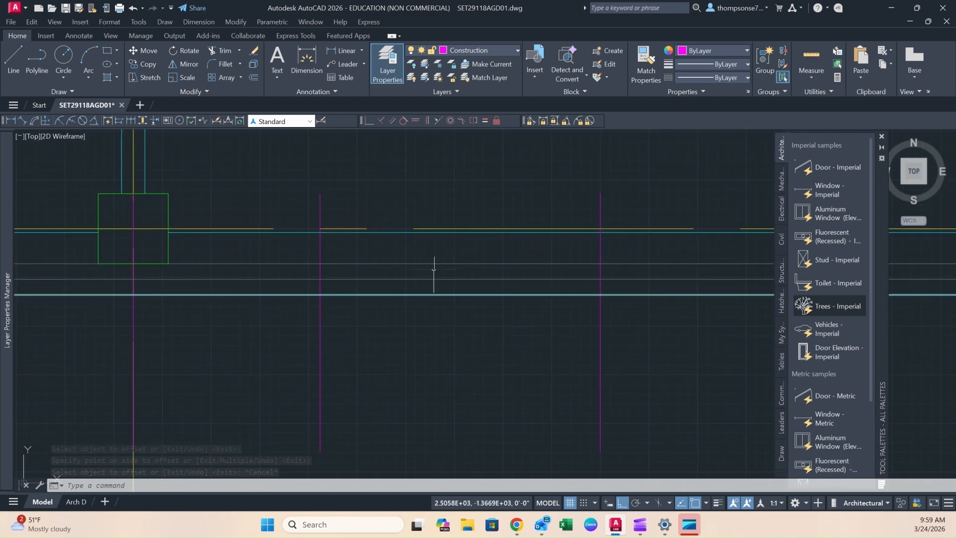
scroll(428, 311, "down", 1)
scroll(420, 329, "down", 1)
key("Escape")
scroll(421, 331, "down", 1)
scroll(423, 327, "up", 2)
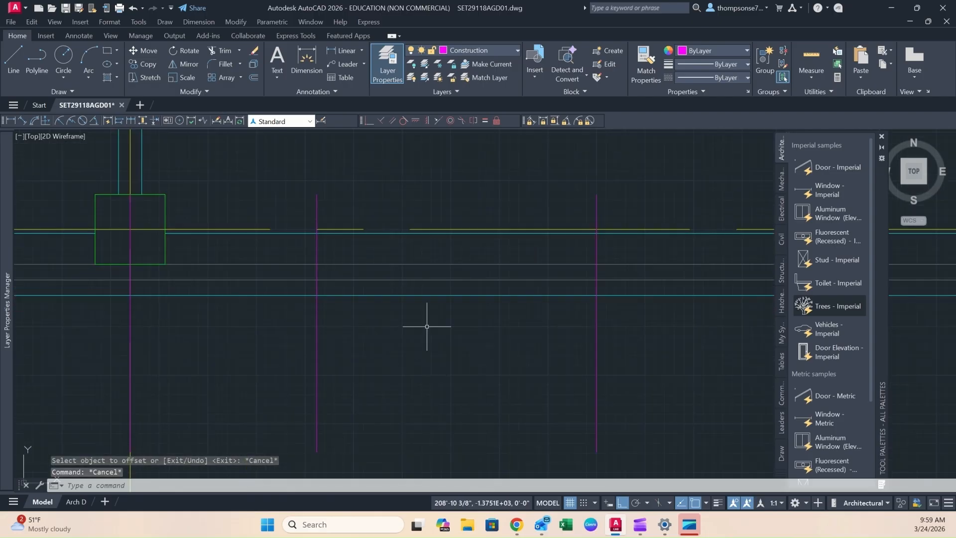
key("Return")
type("3")
key("Return")
left_click(431, 295)
left_click(435, 271)
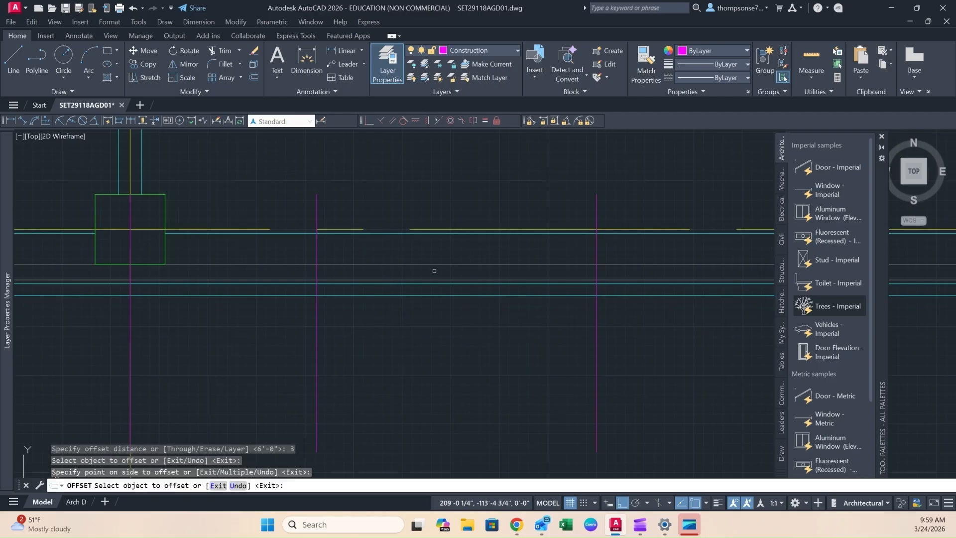
- Match the new horizontal offset line's properties to a magenta vertical construction line
left_click(645, 62)
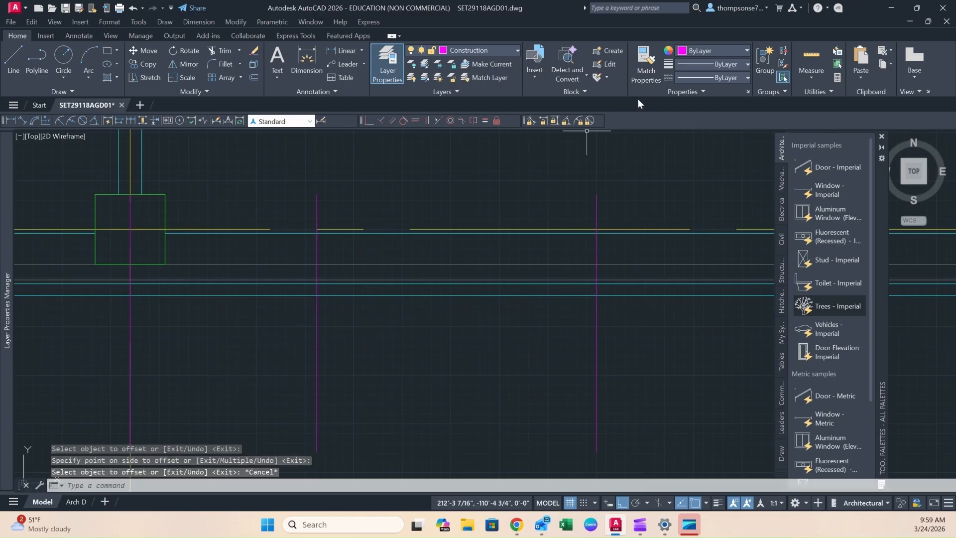
left_click(596, 329)
left_click(574, 283)
key("Escape")
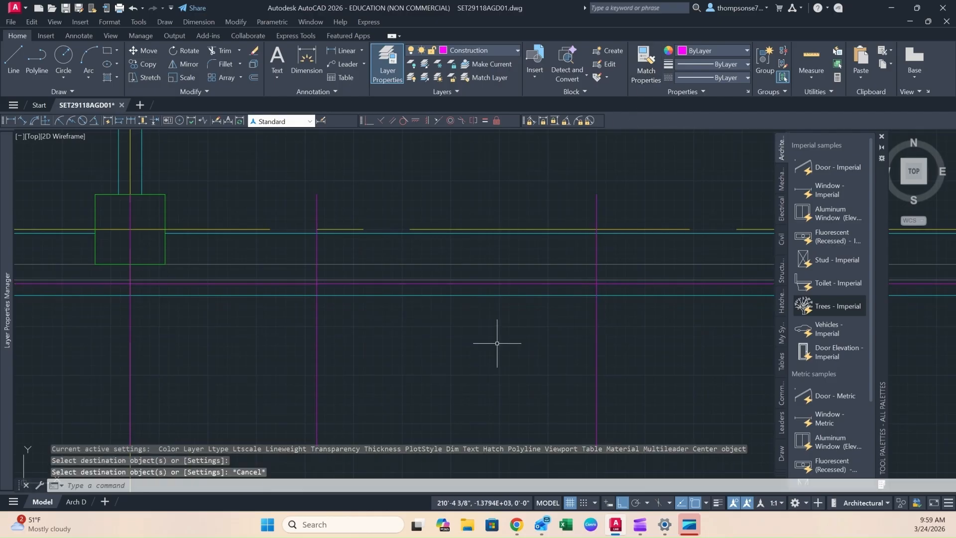
- Try to draw a frame rectangle from where the first construction line east of column B-2 meets the horizontal one, entering 26
scroll(488, 340, "down", 4)
mouse_move(462, 347)
middle_mouse_down()
mouse_move(518, 363)
mouse_move(469, 359)
mouse_move(429, 315)
middle_mouse_up()
scroll(454, 340, "up", 5)
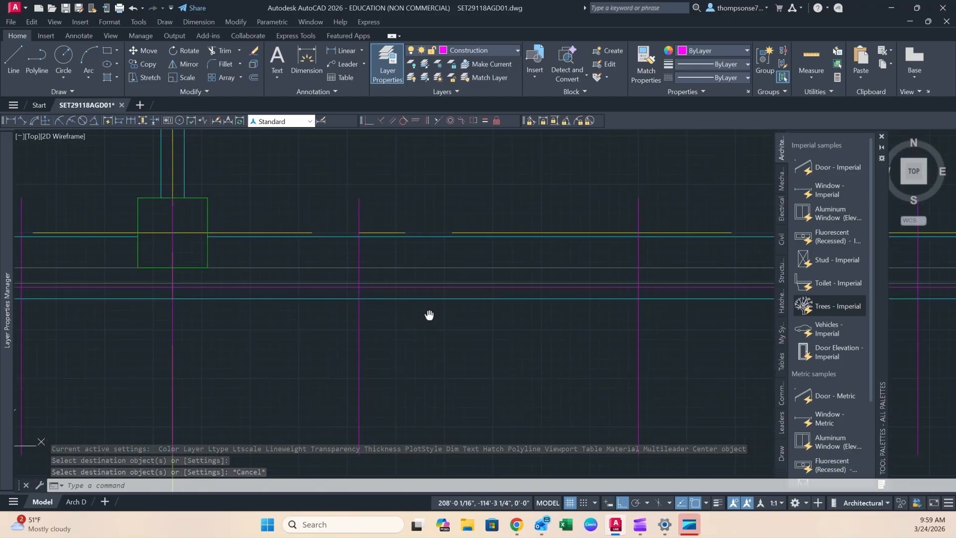
scroll(450, 324, "down", 4)
scroll(450, 325, "up", 4)
middle_click_drag(451, 324, 415, 281)
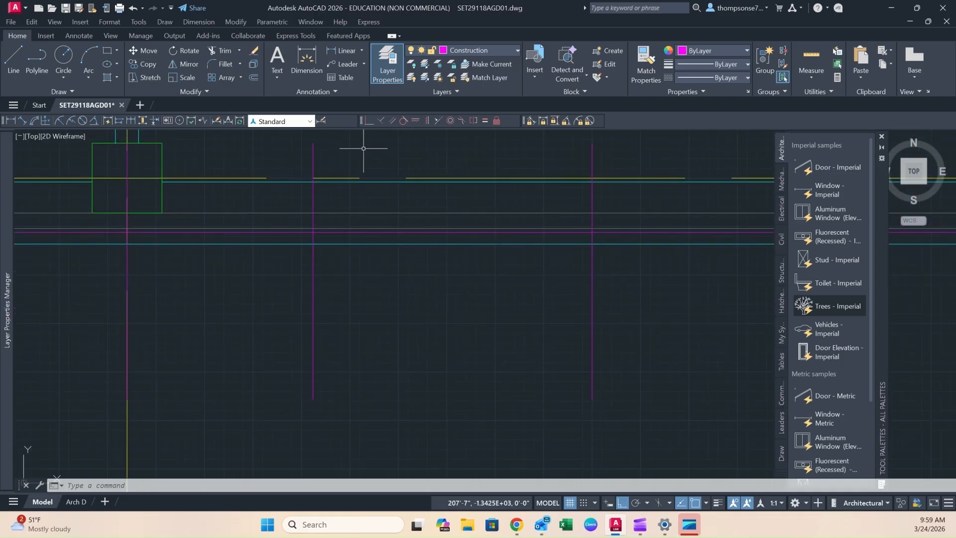
left_click(106, 50)
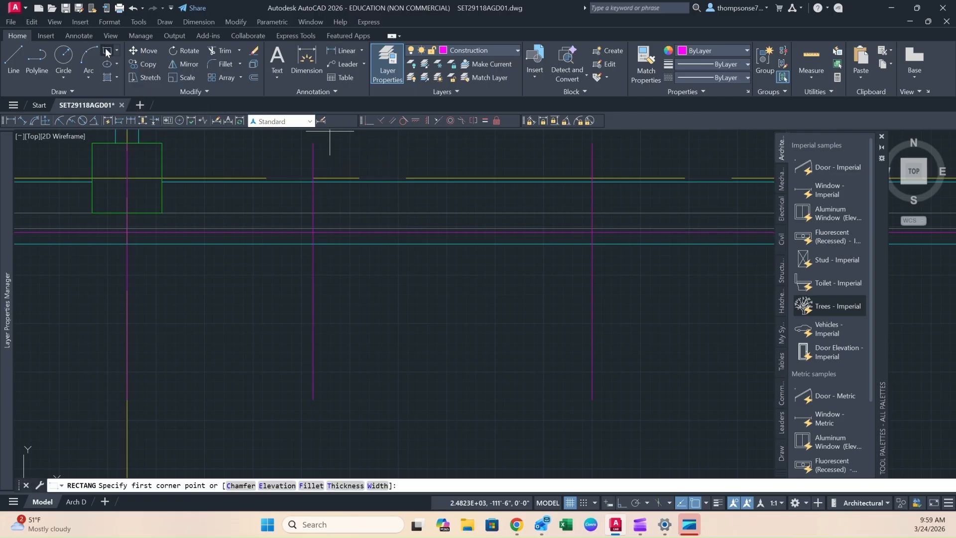
left_click(313, 231)
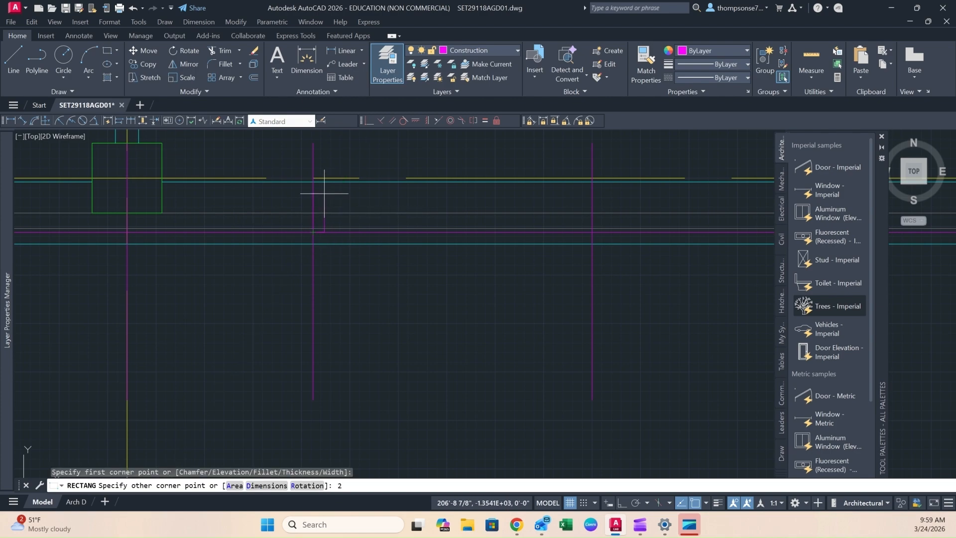
key("Return")
key("F8")
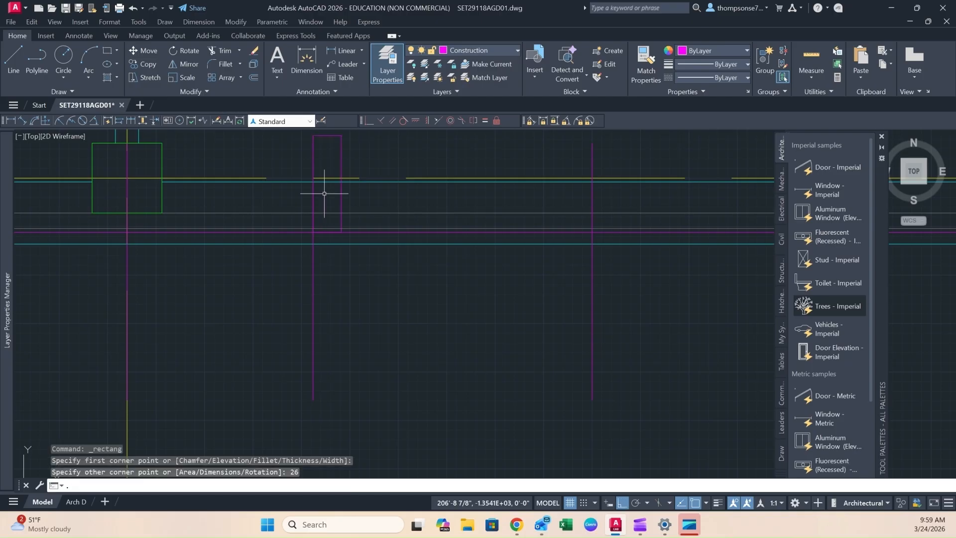
scroll(329, 191, "down", 2)
key("Escape")
scroll(330, 192, "up", 5)
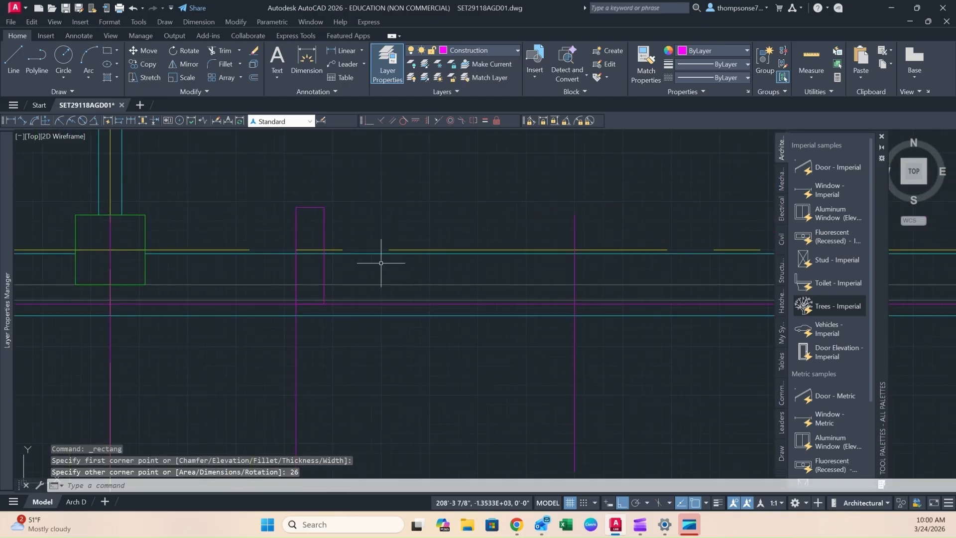
left_click(314, 207)
left_click(310, 207)
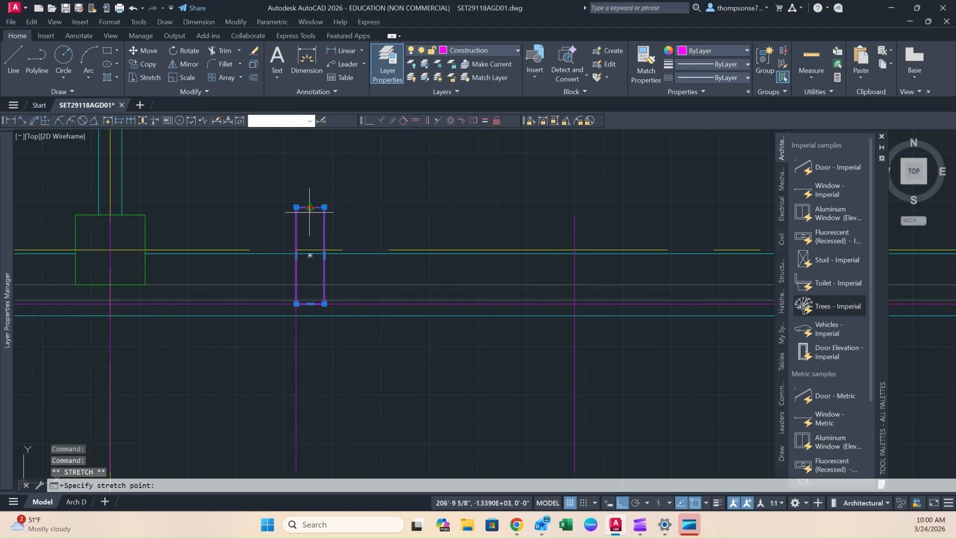
scroll(310, 267, "up", 4)
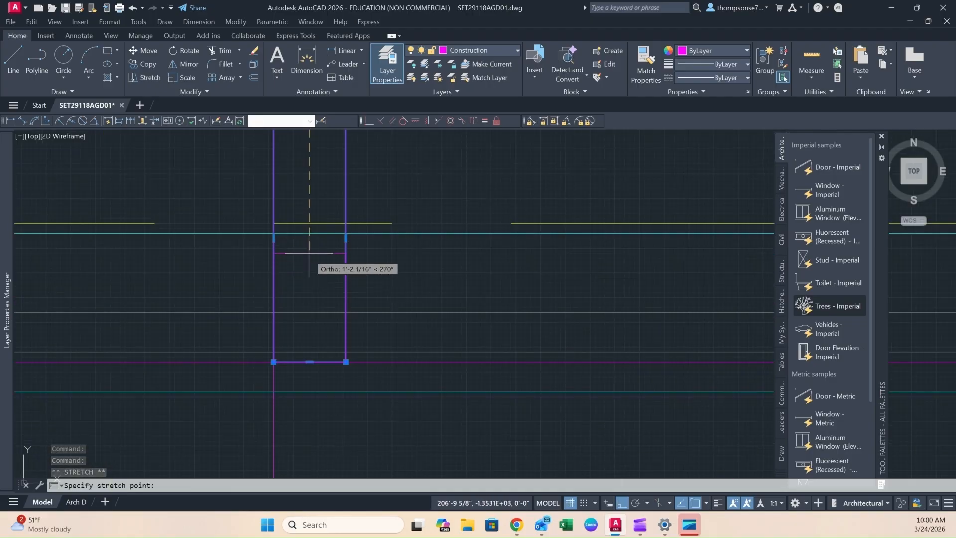
key("Escape")
scroll(355, 265, "down", 4)
key("Escape")
scroll(381, 199, "down", 4)
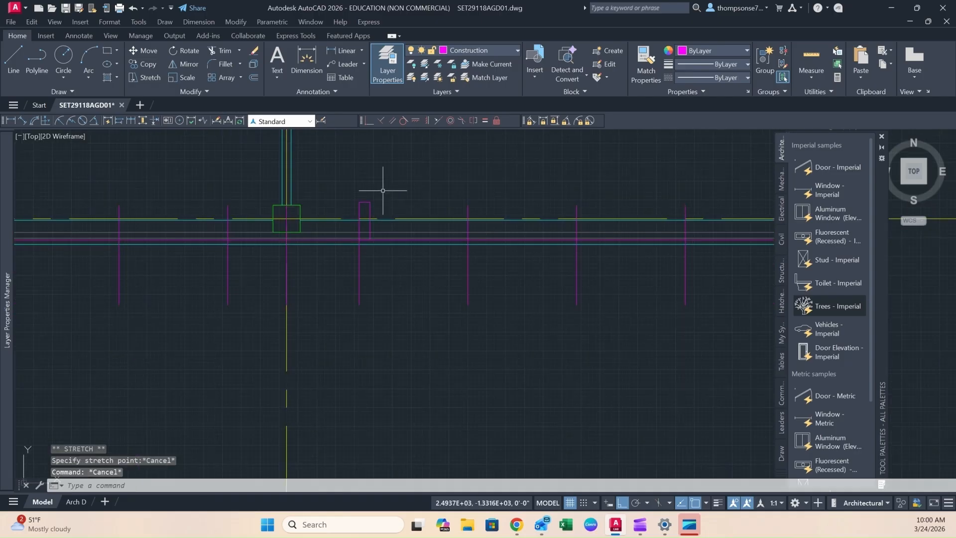
- Erase the rectangle drawn at the first construction line east of column B-2
left_click(374, 202)
left_click(356, 245)
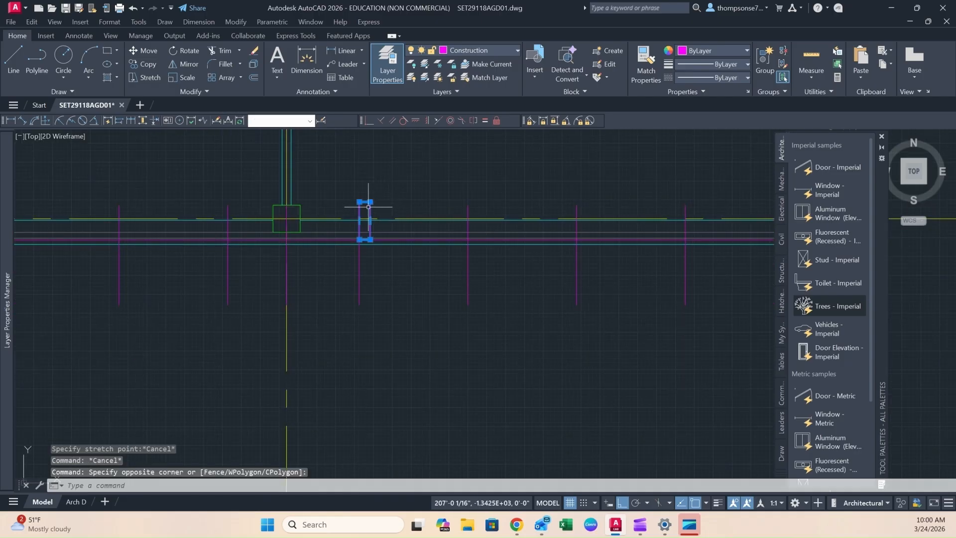
key("Delete")
middle_click_drag(406, 160, 405, 209)
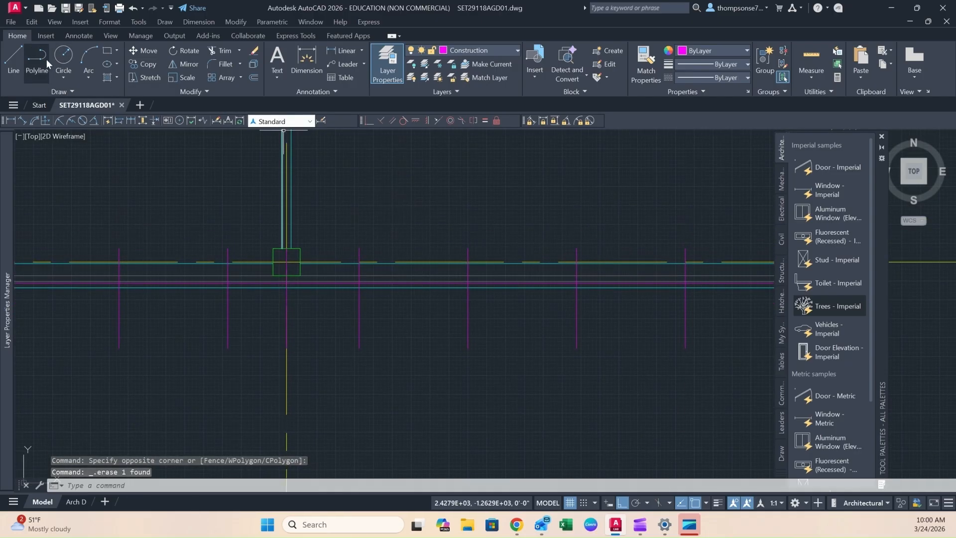
left_click(15, 58)
scroll(394, 274, "up", 4)
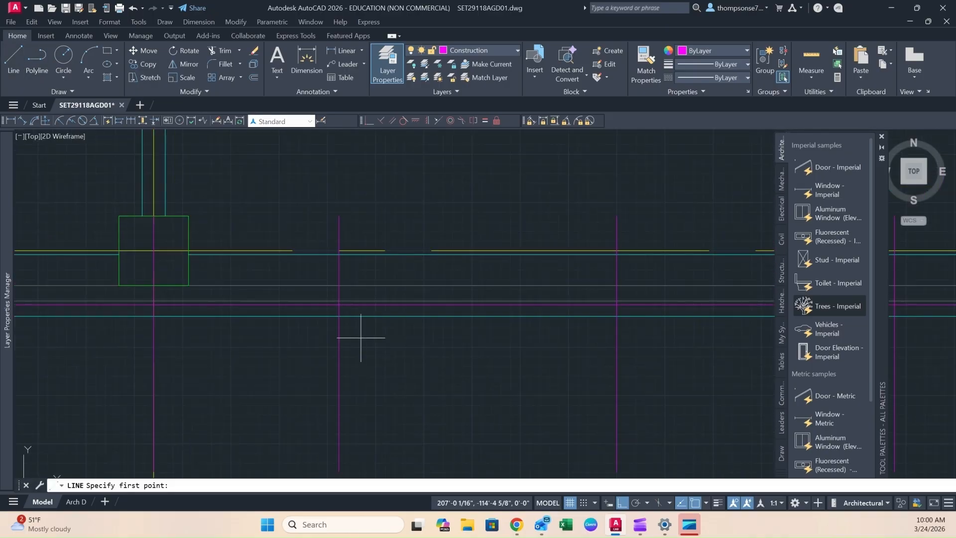
scroll(359, 321, "up", 2)
key("Escape")
key("Escape")
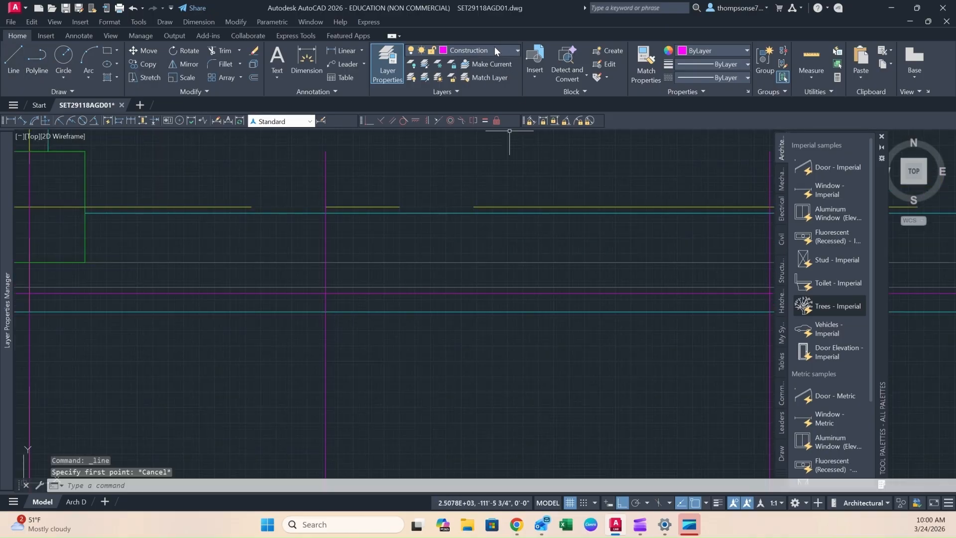
- Make A-Glaz-Fram the current layer
left_click(493, 49)
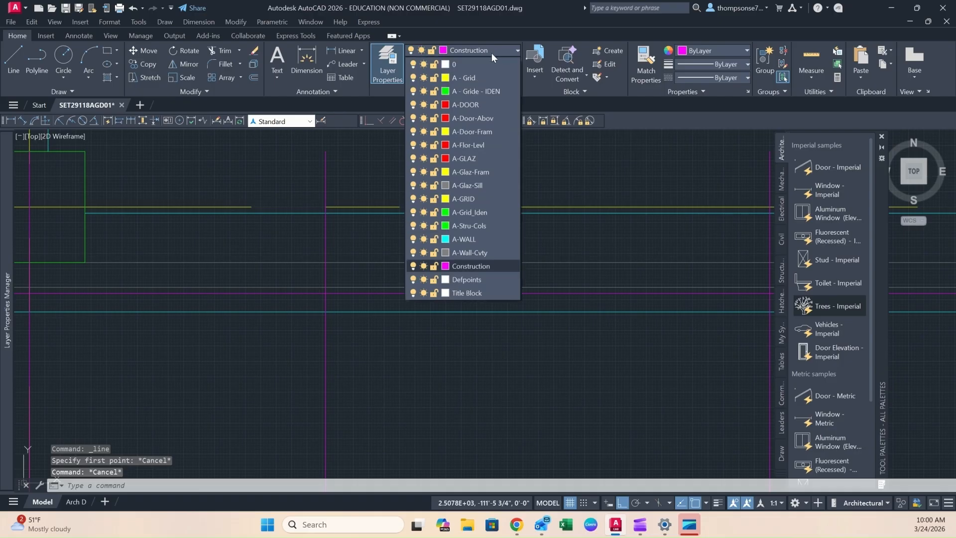
left_click(458, 171)
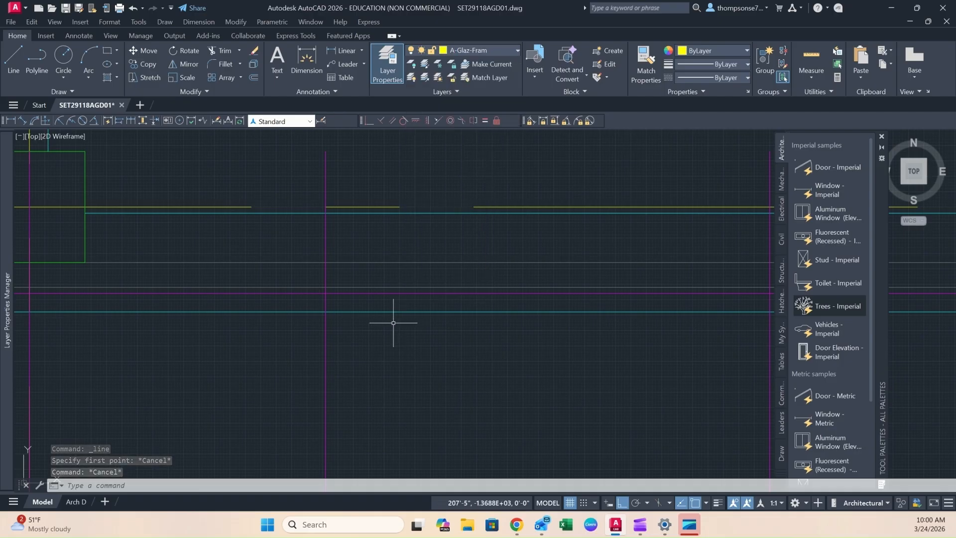
key("Escape")
- Draw a closed 2" by 6" frame outline with lines, starting where the first construction line east of column B-2 crosses the horizontal one
type("line")
key("Return")
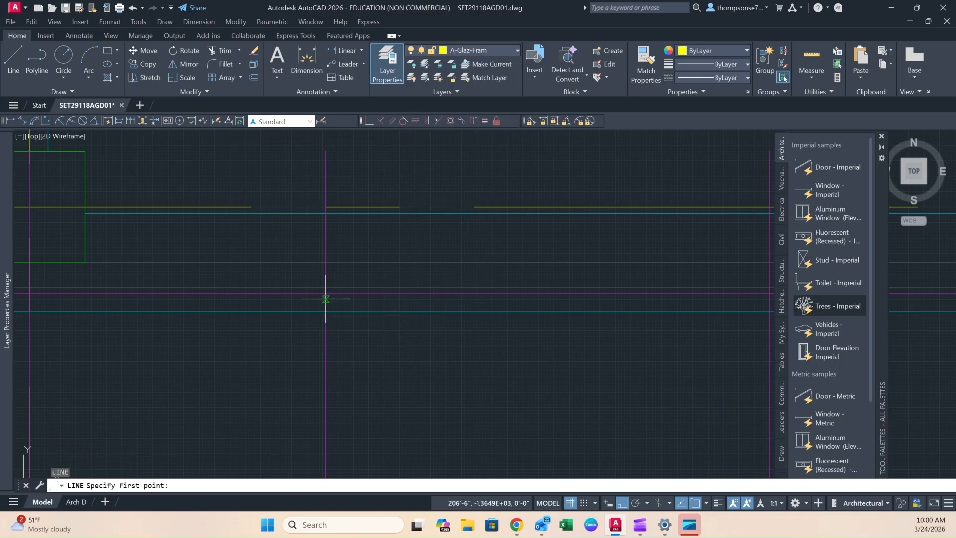
left_click(326, 293)
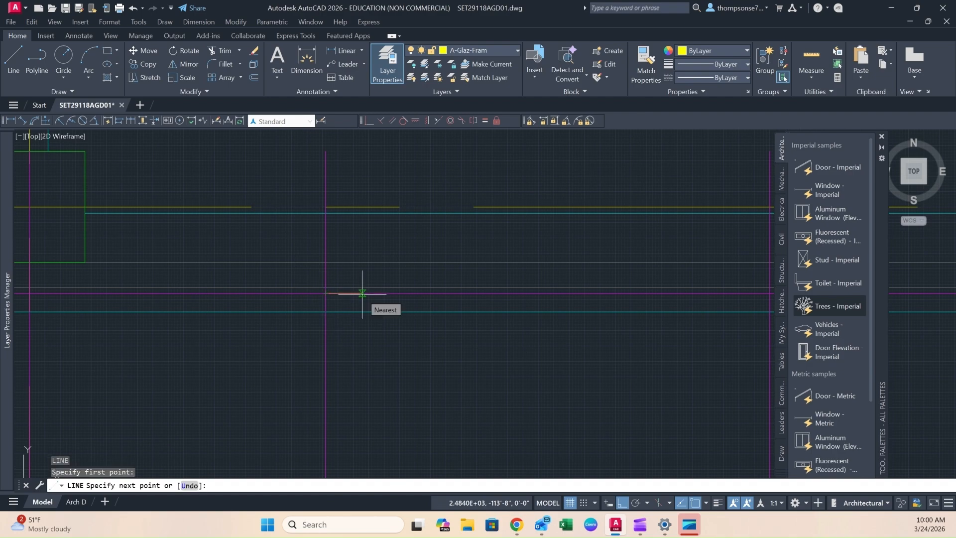
type("2")
key("Return")
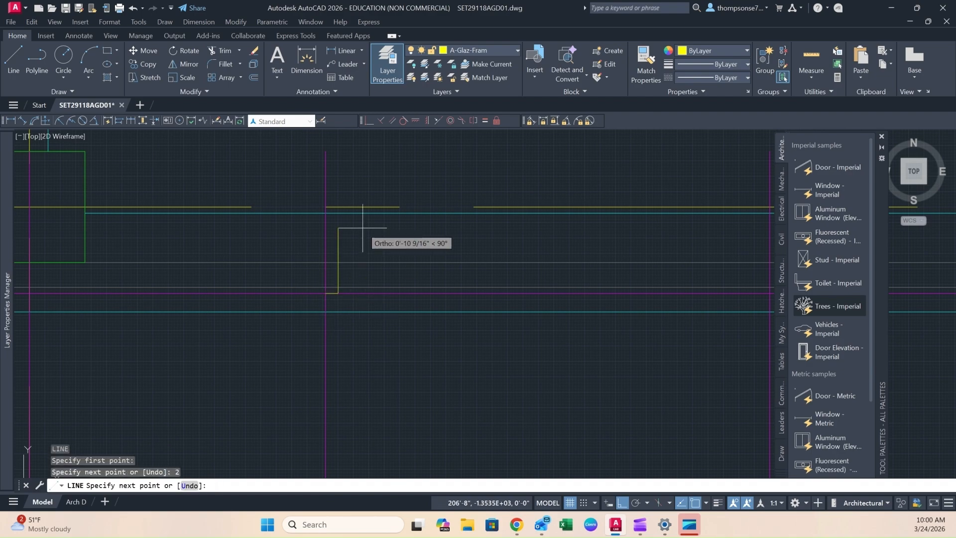
type("6")
key("Return")
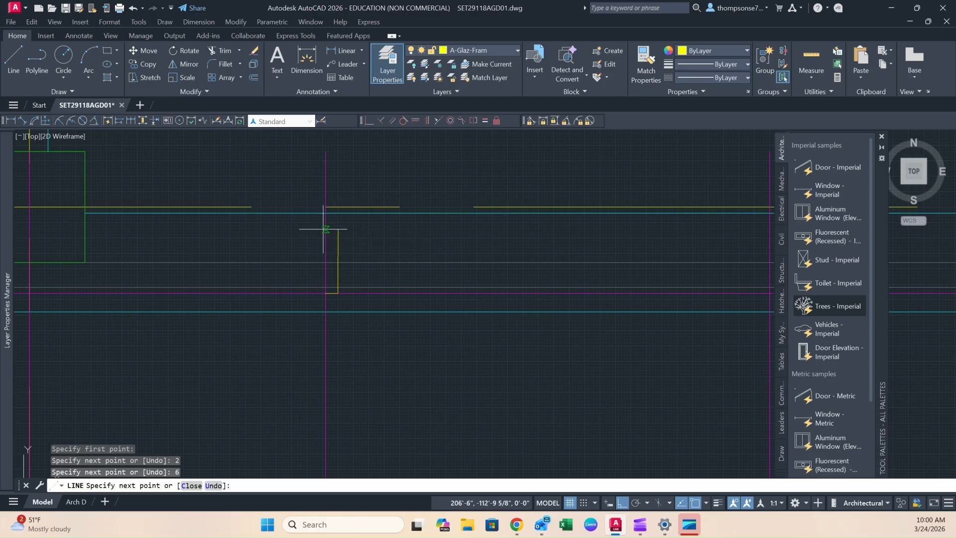
scroll(333, 230, "up", 5)
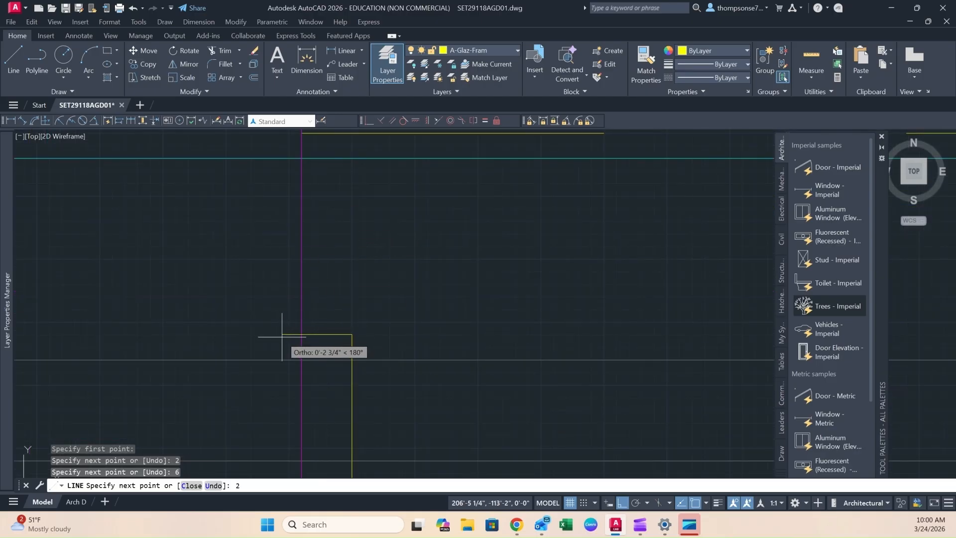
type("2")
key("Return")
middle_click_drag(288, 396, 291, 264)
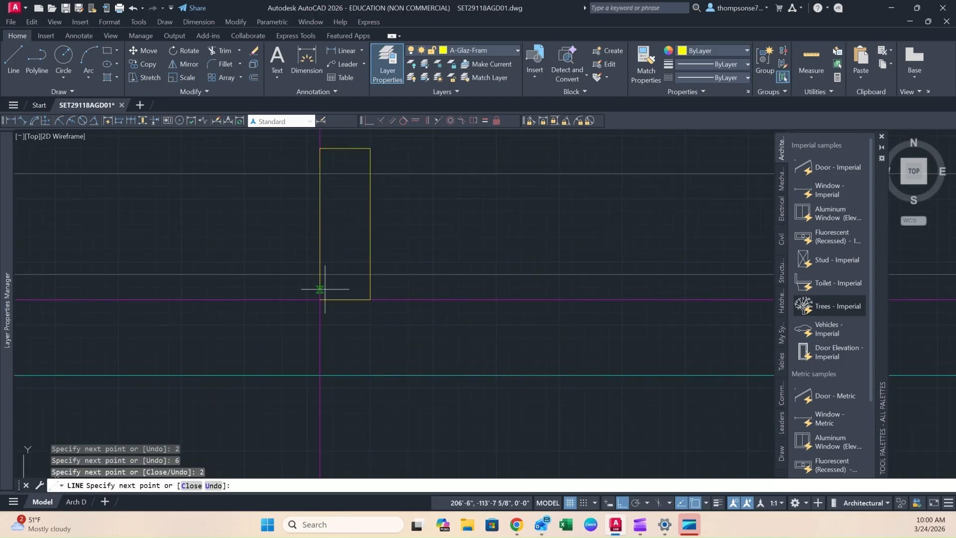
type("6")
key("Return")
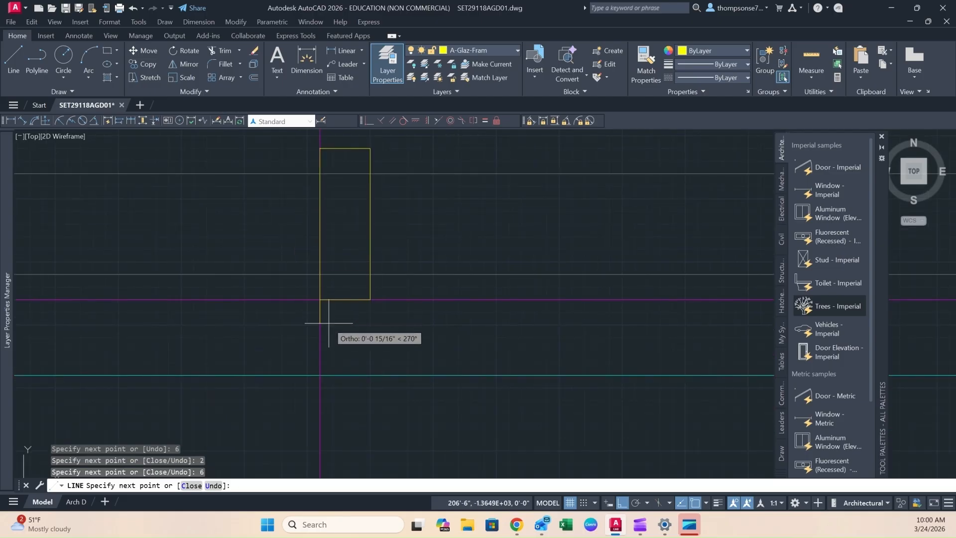
key("Escape")
- Offset the vertical construction line at the frame outline 4' to the east
scroll(343, 319, "down", 4)
scroll(378, 316, "down", 4)
mouse_move(379, 316)
middle_mouse_down()
mouse_move(292, 318)
mouse_move(267, 278)
middle_mouse_up()
scroll(282, 313, "up", 4)
scroll(278, 290, "down", 2)
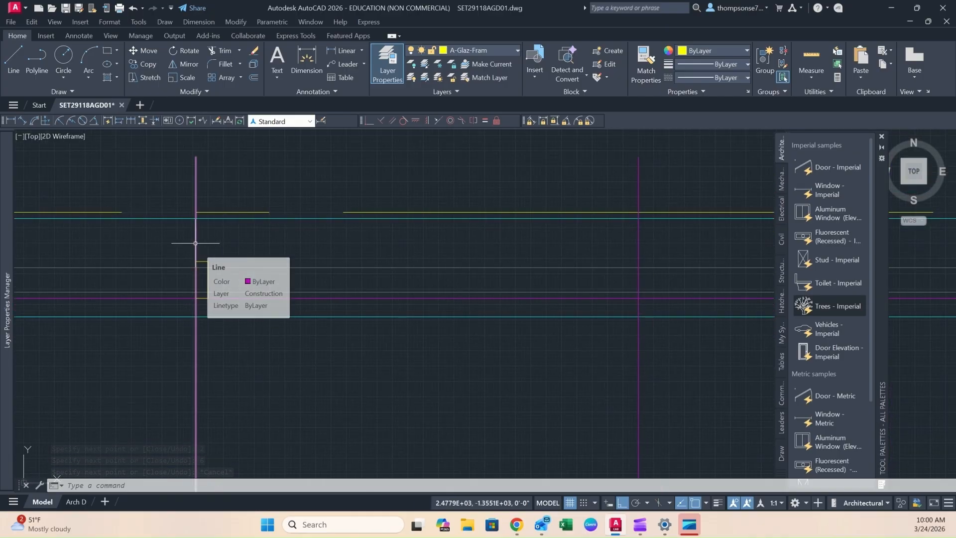
type("o")
key("Return")
type("4'")
key("Return")
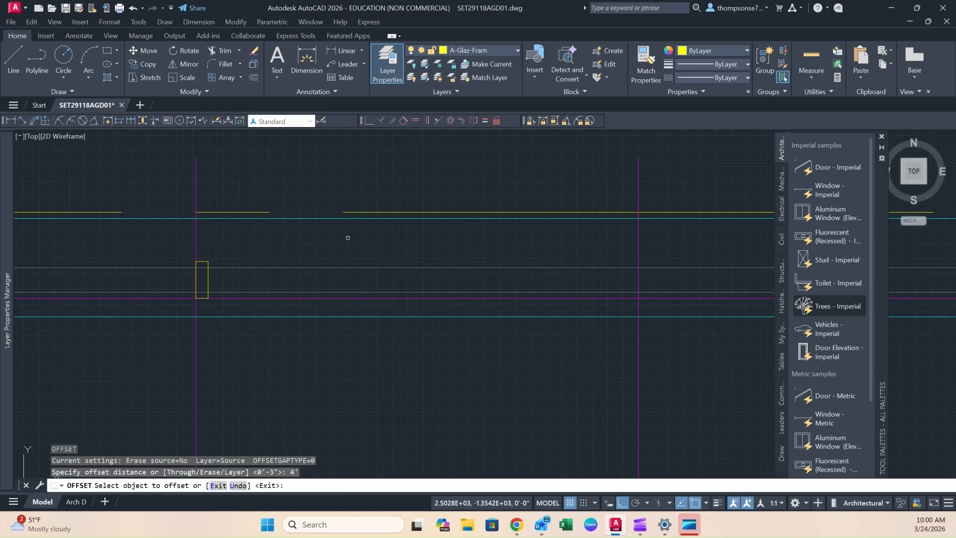
left_click(195, 248)
left_click(326, 246)
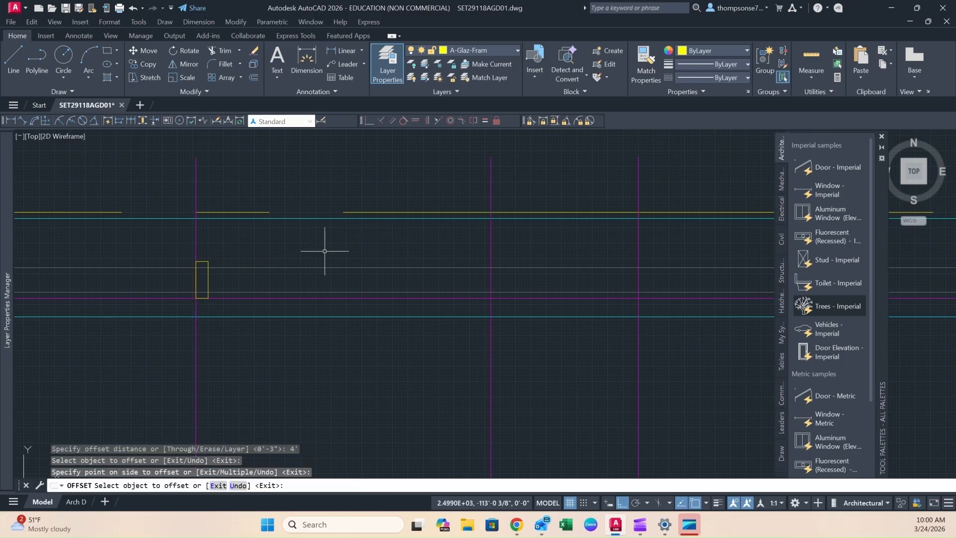
key("Escape")
- Copy the 2" by 6" frame outline from its lower east corner to the construction line 4' farther east, against its west side
left_click(214, 256)
left_click(205, 265)
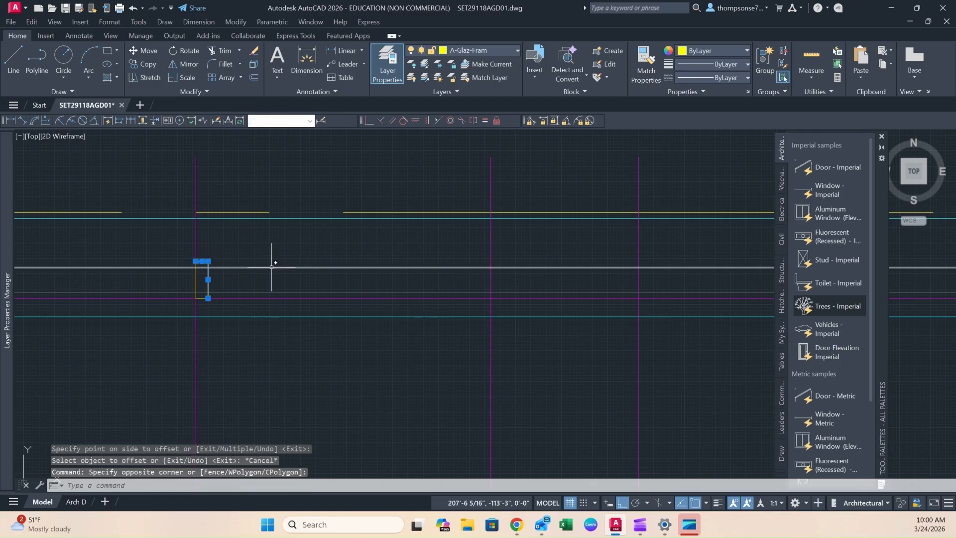
scroll(209, 278, "up", 4)
left_click(173, 277)
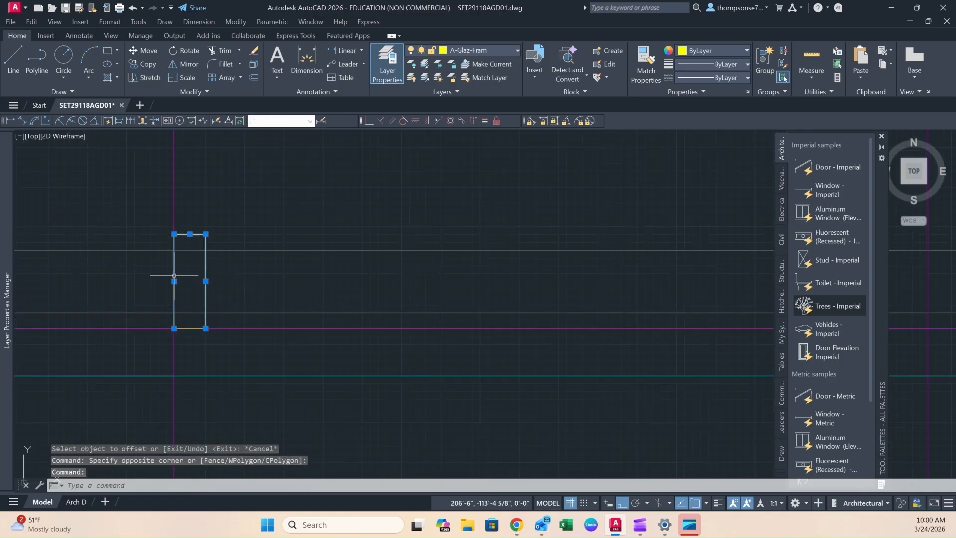
left_click(187, 328)
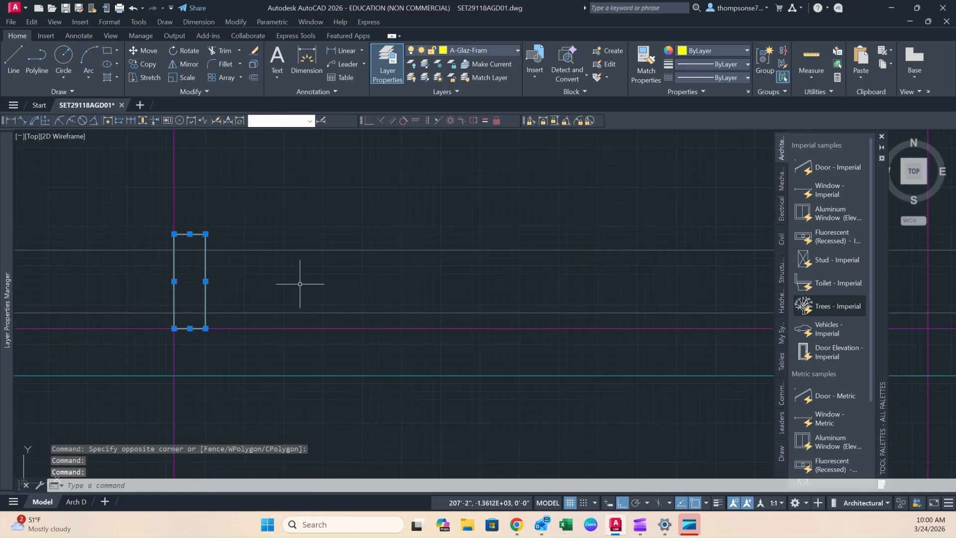
type("o")
key("Return")
scroll(266, 268, "down", 4)
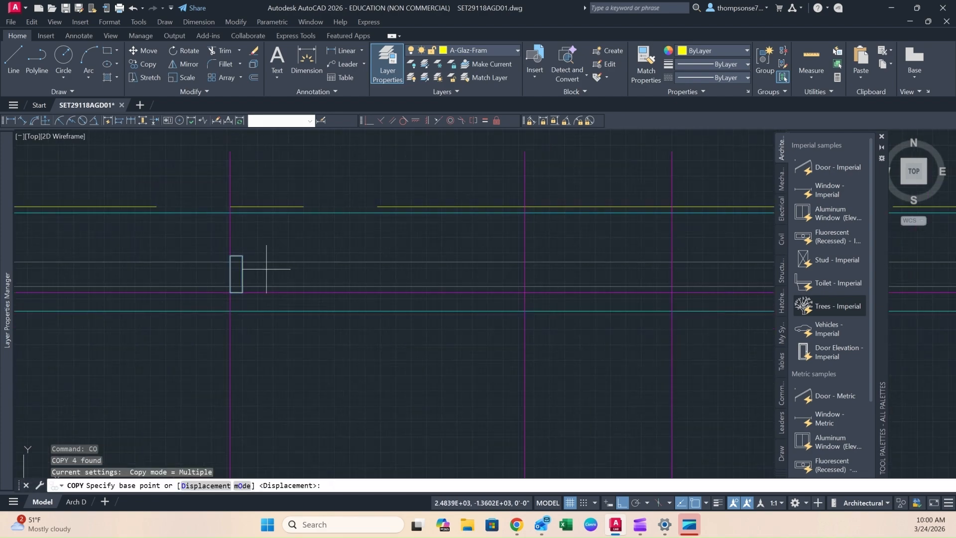
left_click(242, 293)
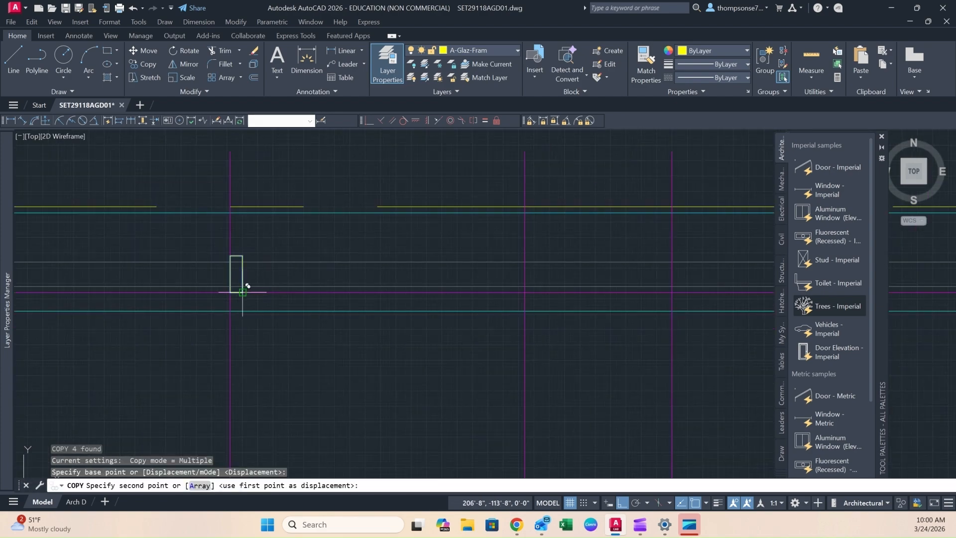
left_click(529, 286)
middle_click_drag(536, 293, 333, 289)
scroll(369, 285, "down", 2)
middle_click_drag(392, 289, 353, 287)
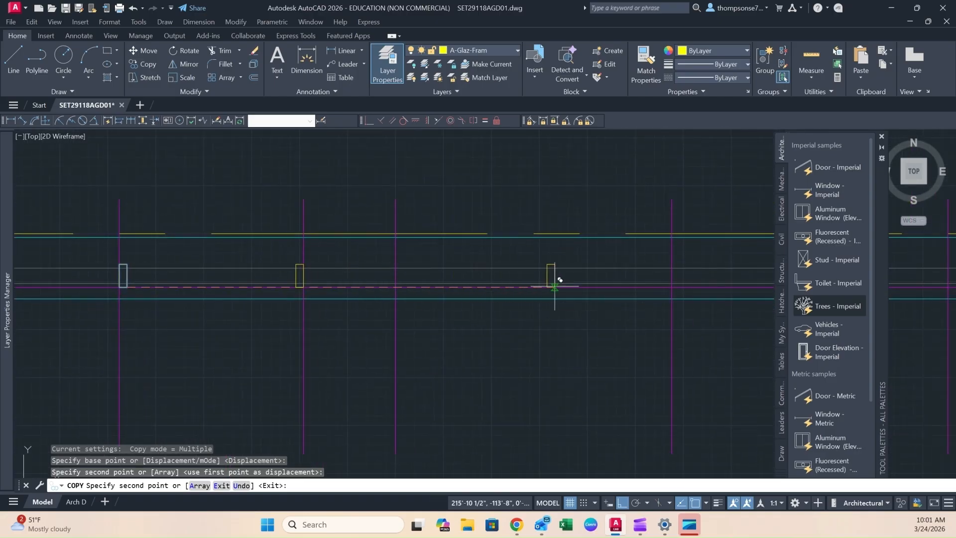
middle_click_drag(630, 287, 595, 290)
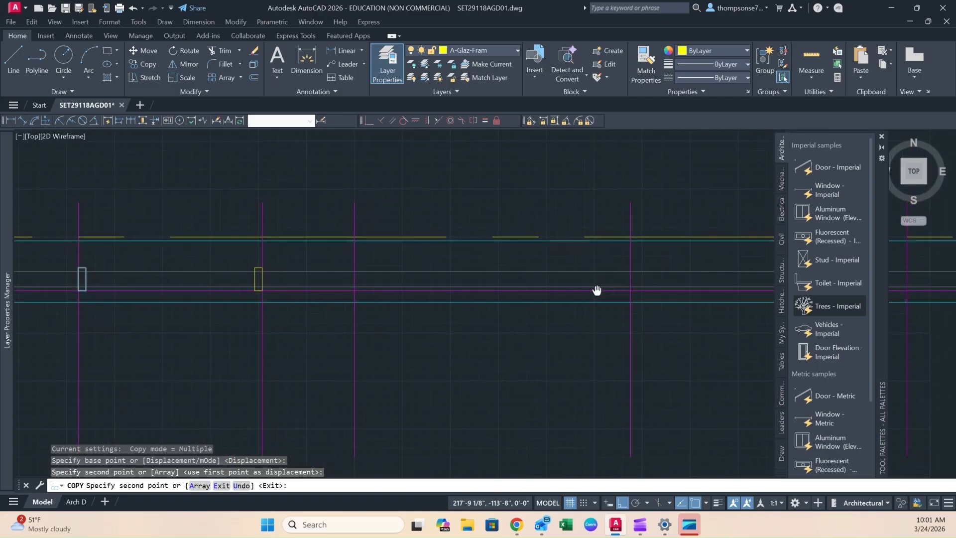
key("Escape")
- Make A-GLAZ the current layer and draw a glass line between the midpoints of the two frames' facing sides
middle_click_drag(418, 317, 499, 312)
mouse_move(358, 299)
middle_mouse_down()
mouse_move(410, 305)
mouse_move(420, 284)
middle_mouse_up()
scroll(386, 279, "up", 1)
scroll(373, 283, "up", 1)
middle_click_drag(359, 284, 380, 271)
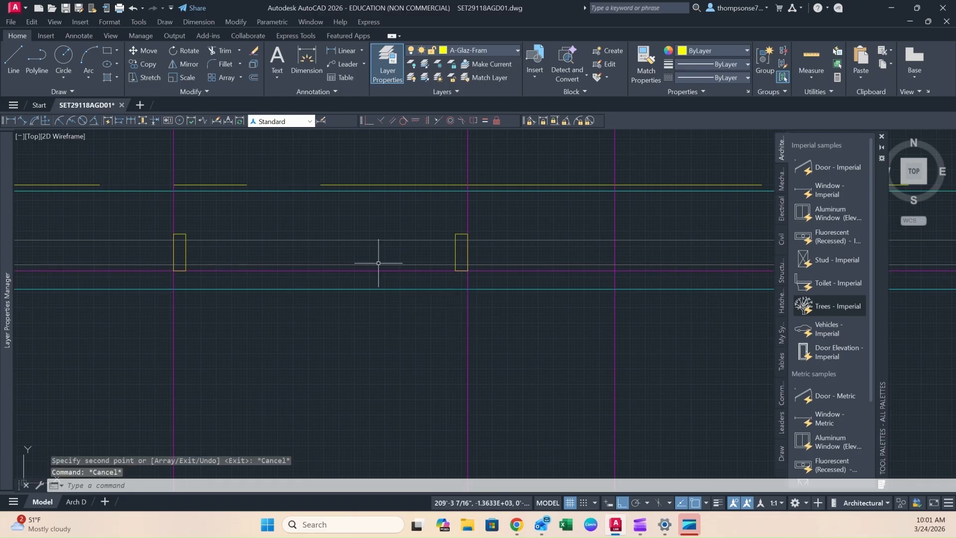
middle_click_drag(374, 248, 400, 269)
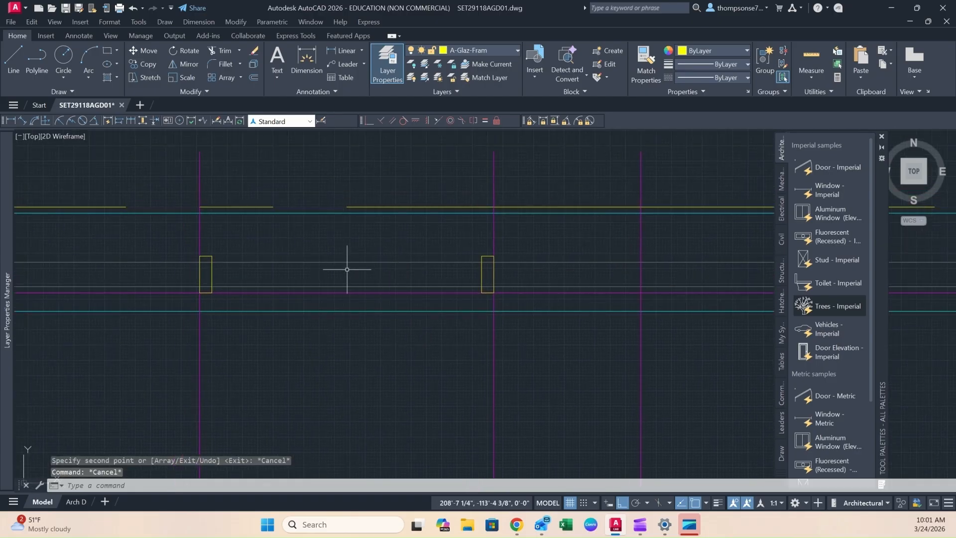
middle_click_drag(257, 272, 289, 272)
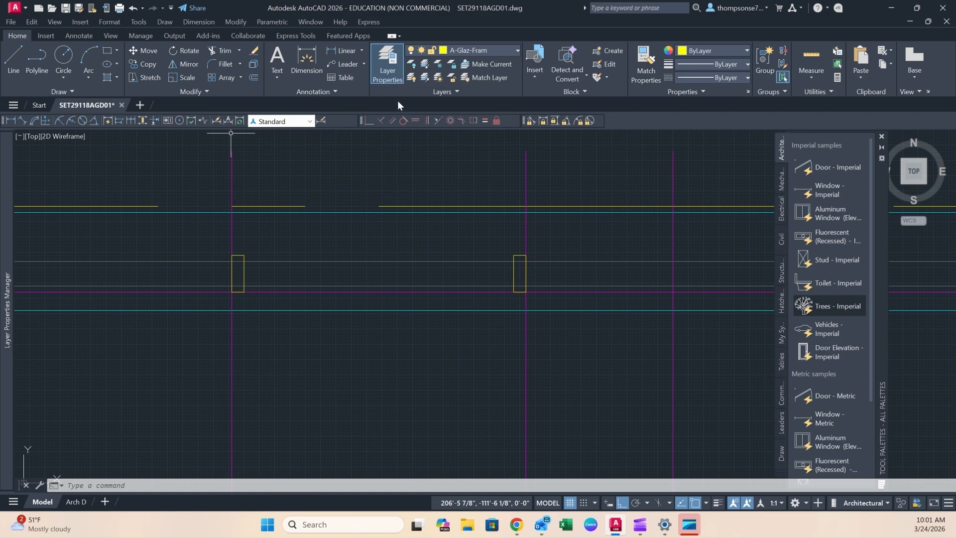
left_click(476, 51)
left_click(470, 159)
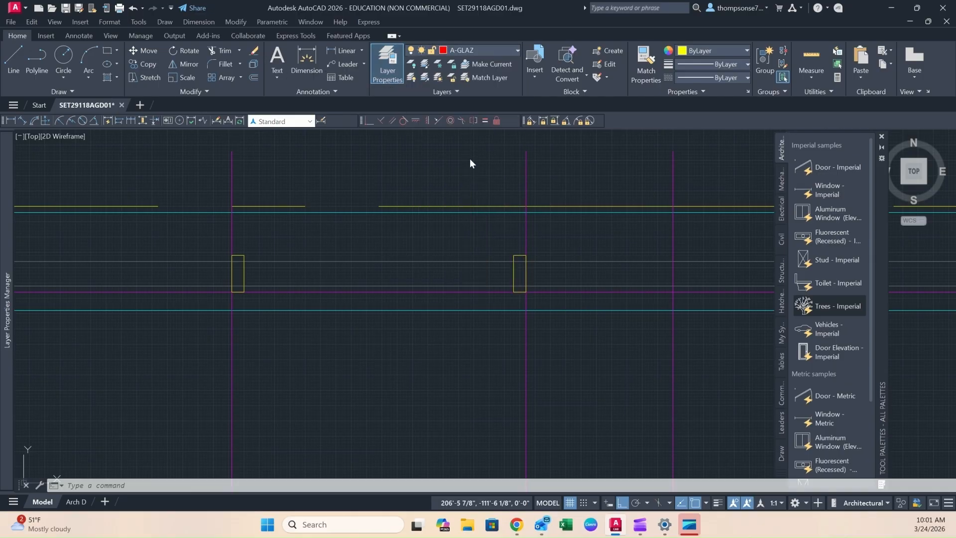
left_click(9, 58)
left_click(242, 274)
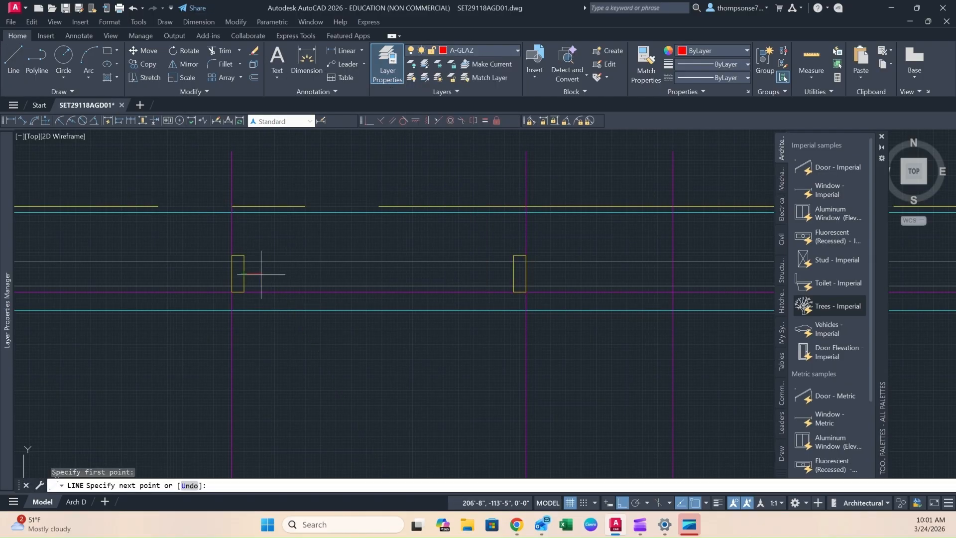
left_click(513, 273)
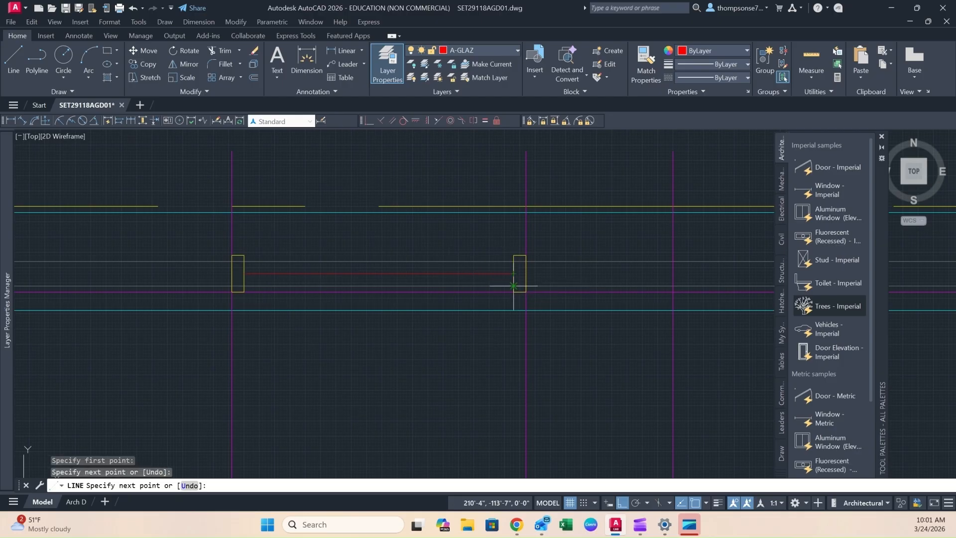
key("Escape")
- Trim both wall face lines between the two construction lines at the window frames
scroll(416, 321, "down", 2)
mouse_move(416, 321)
middle_mouse_down()
mouse_move(426, 324)
mouse_move(402, 338)
middle_mouse_up()
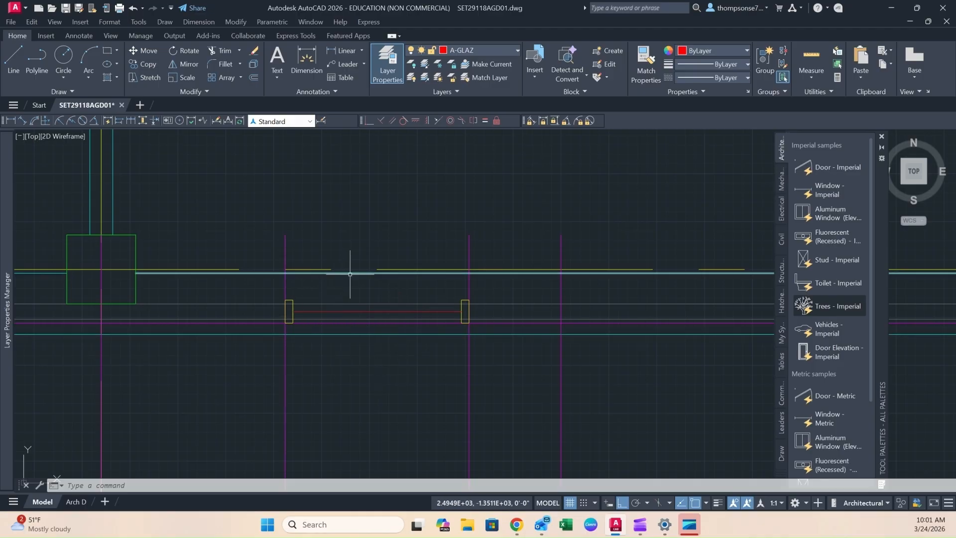
type("tr")
key("Return")
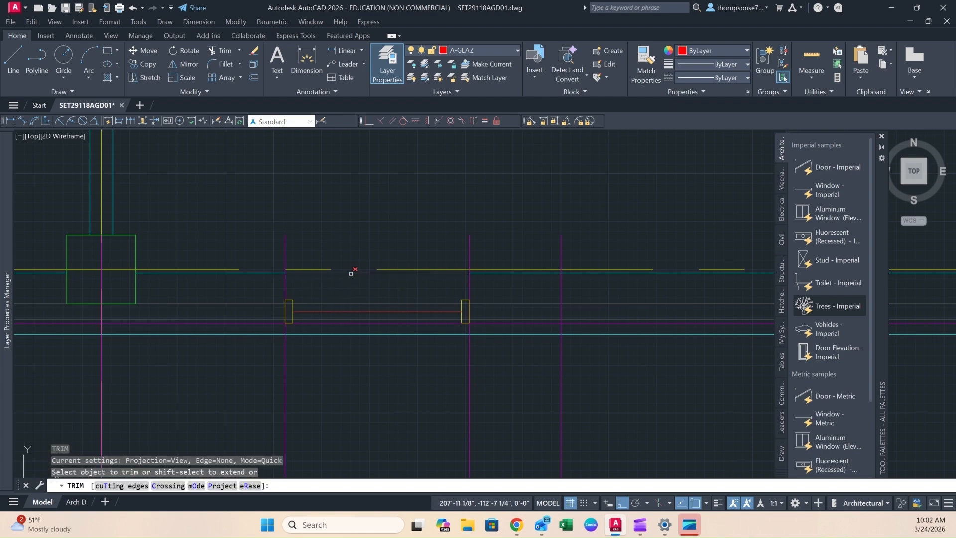
left_click(350, 273)
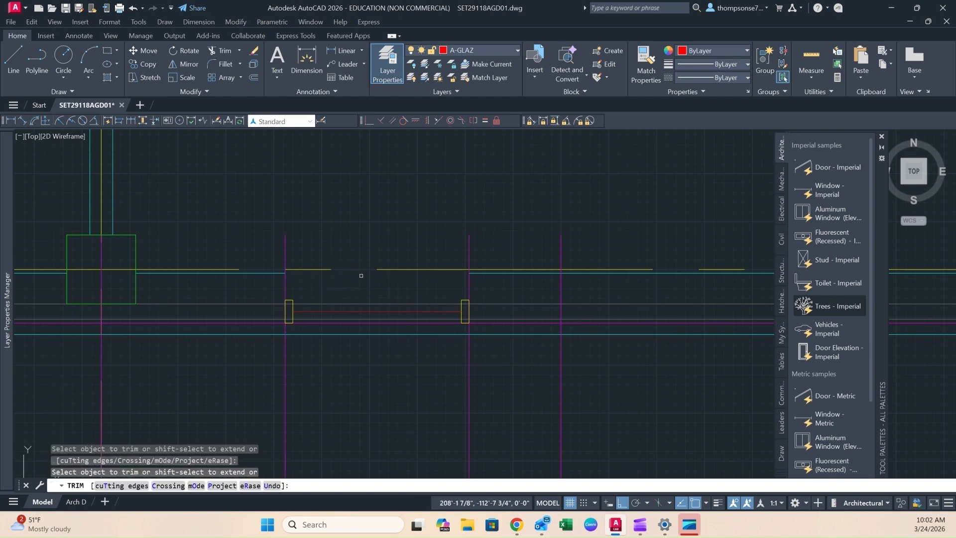
left_click(407, 333)
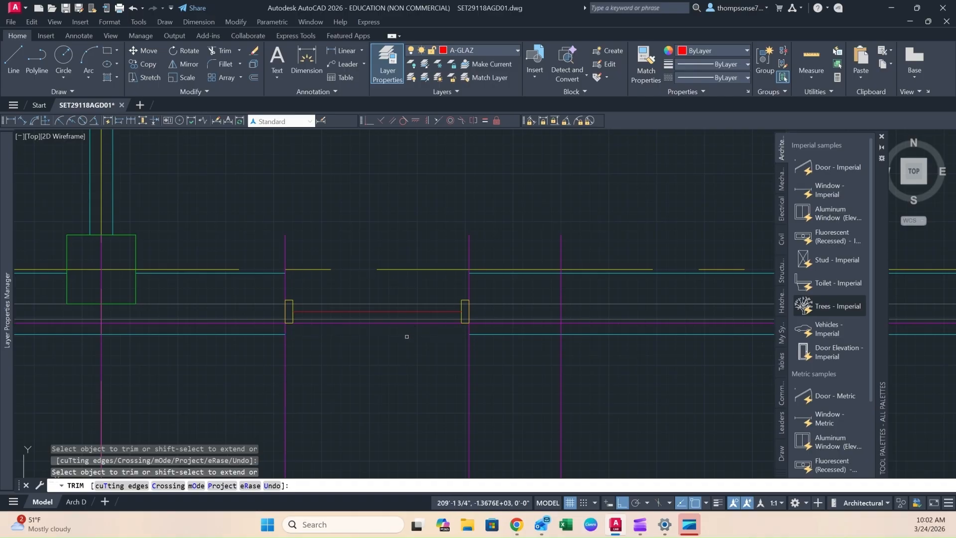
scroll(292, 313, "up", 2)
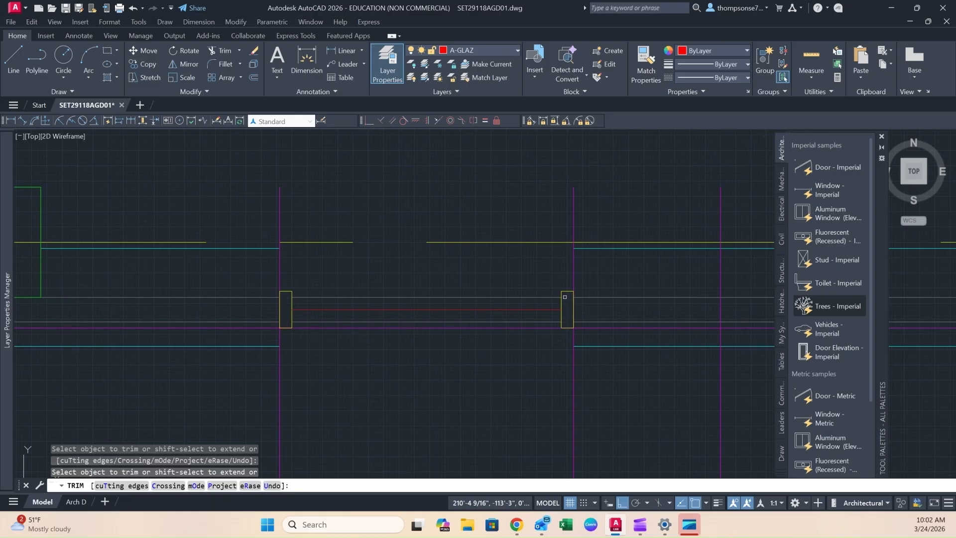
key("Escape")
- Erase the two leftover inner wall line segments between the window frames
left_click(523, 289)
left_click(518, 300)
key("Delete")
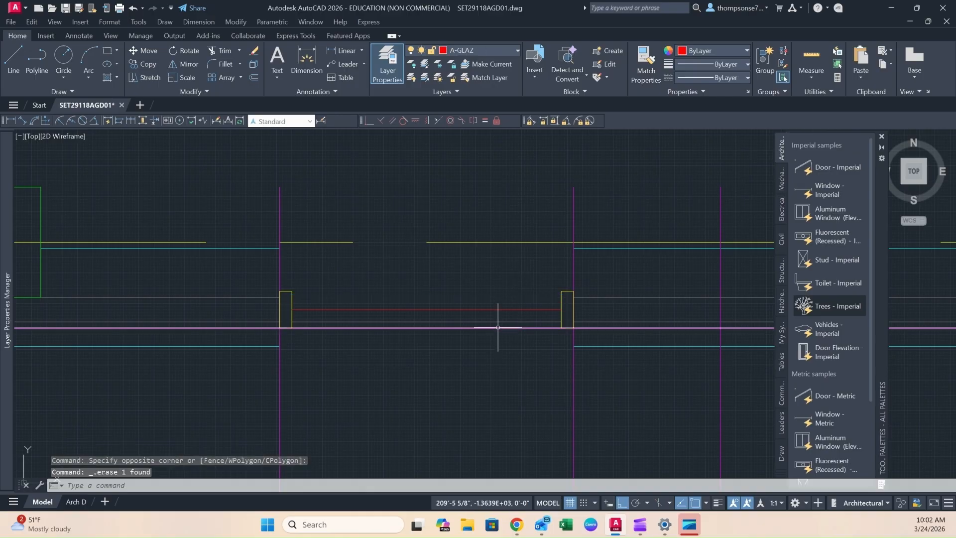
left_click(497, 324)
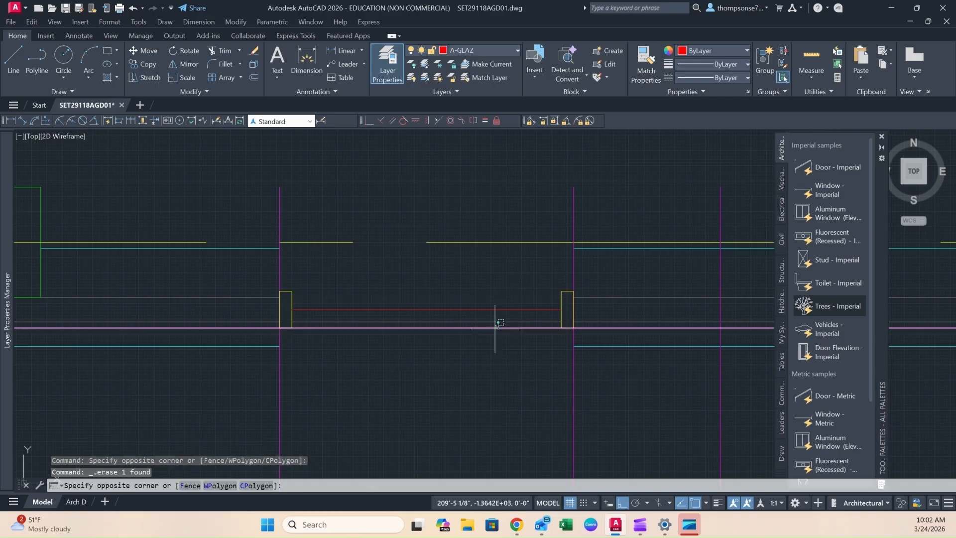
left_click(431, 319)
key("Delete")
middle_click_drag(460, 336, 452, 319)
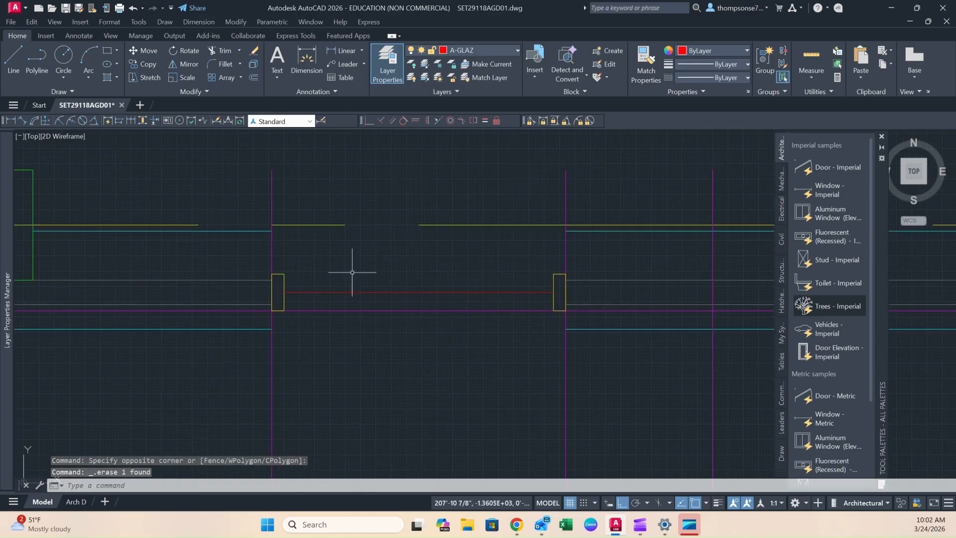
- Draw two lines across the window opening, reconnecting the trimmed ends of both wall faces
left_click(17, 67)
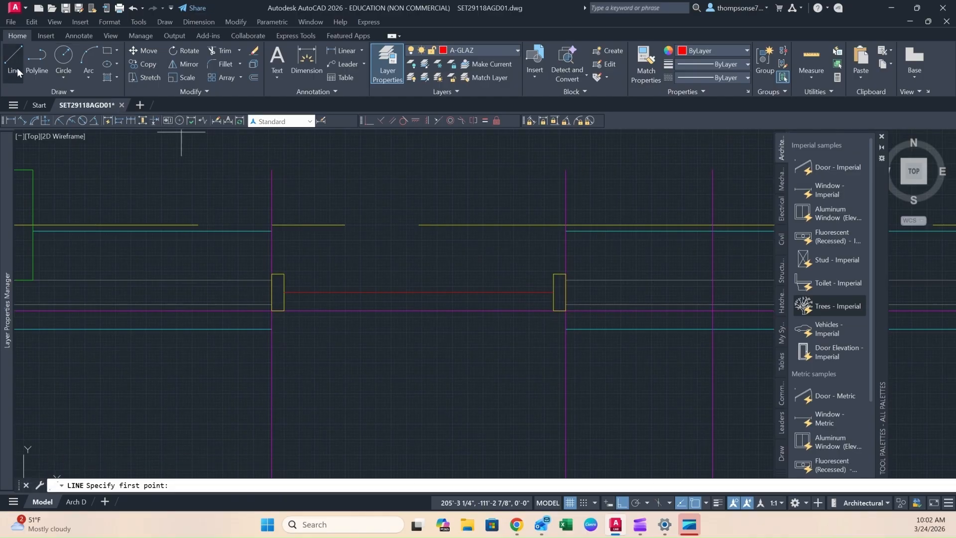
left_click(271, 231)
left_click(565, 231)
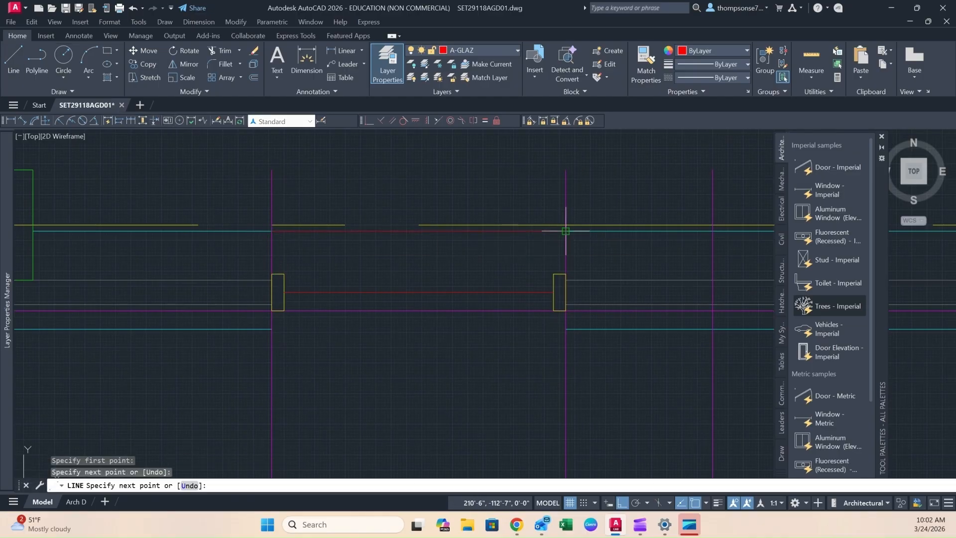
key("Return")
key("Return")
left_click(566, 328)
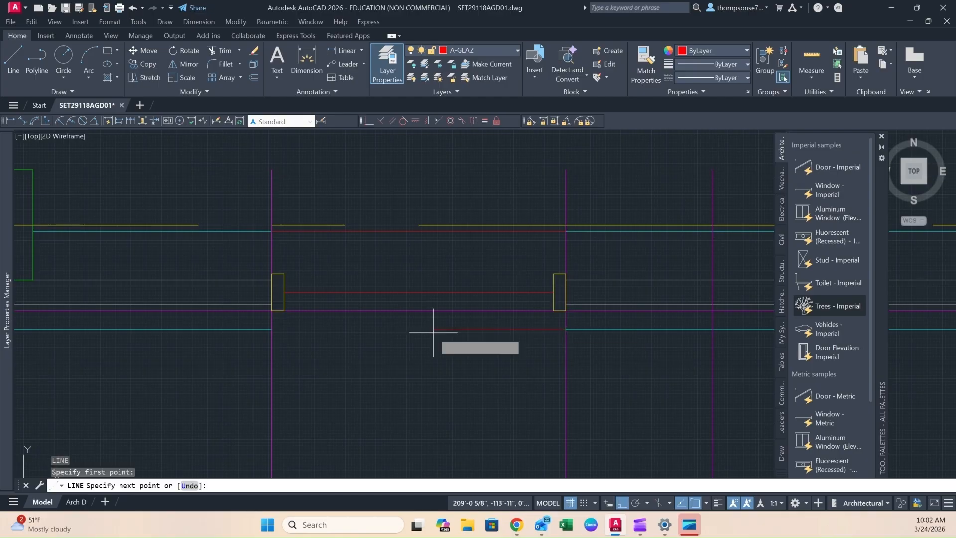
left_click(272, 328)
key("Escape")
key("Escape")
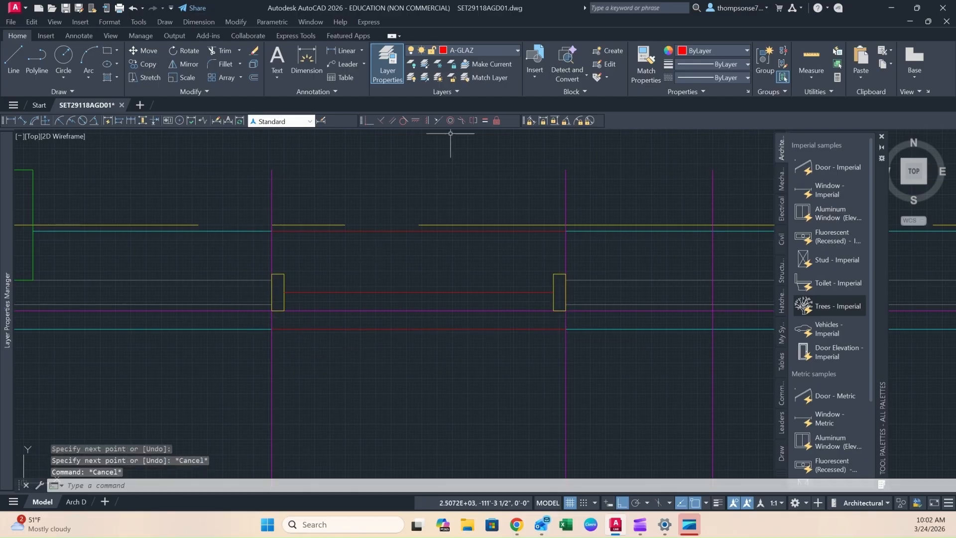
- Move the two lines across the window opening to the A-Glaz-Sill layer
left_click(370, 230)
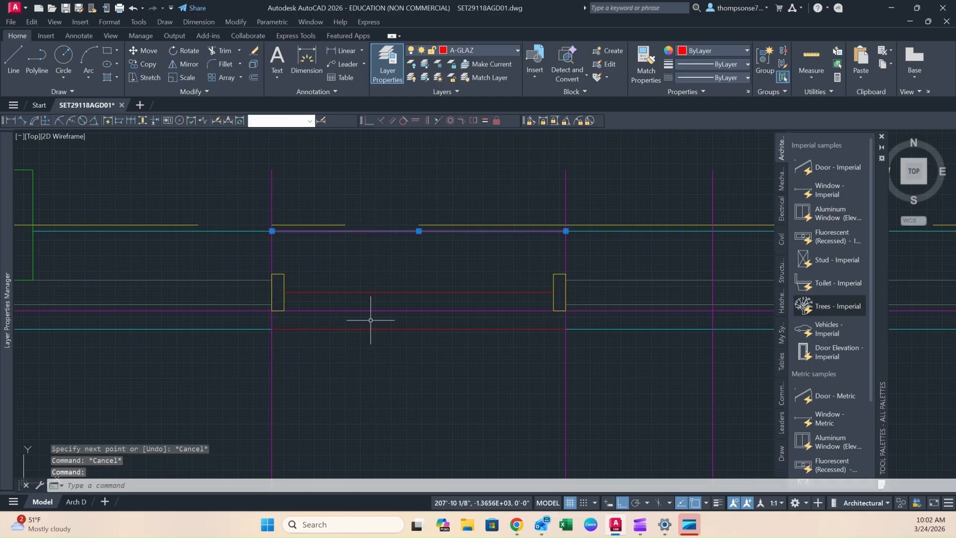
left_click(367, 329)
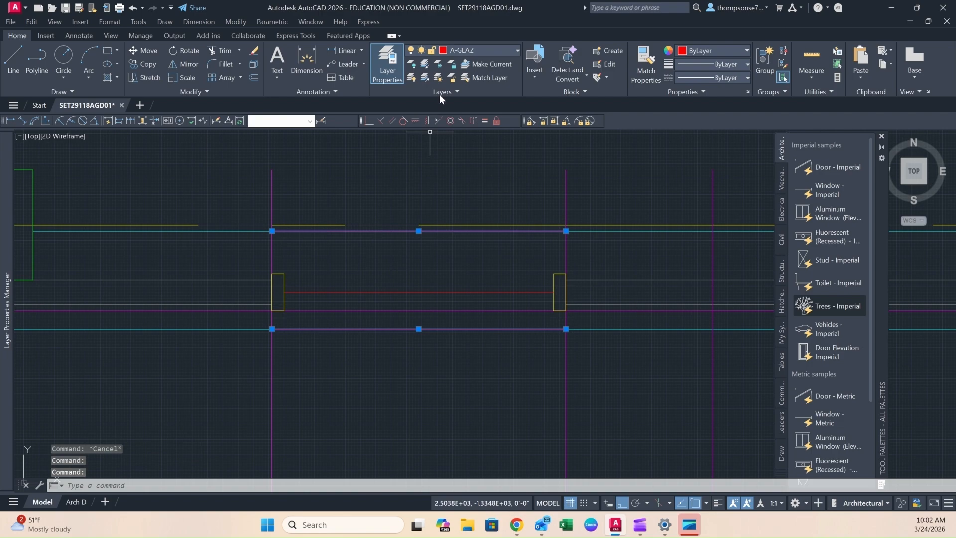
left_click(475, 50)
left_click(468, 186)
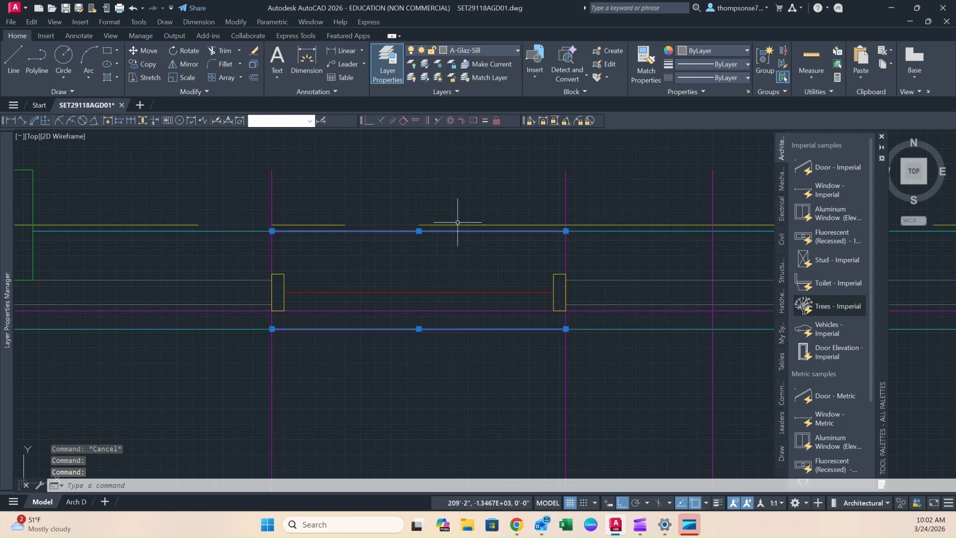
key("Escape")
- Copy the finished window's two frames and glass line, based on the first frame's outer corner, to the next three openings at the construction lines
scroll(374, 355, "down", 1)
mouse_move(421, 350)
middle_mouse_down()
mouse_move(307, 349)
mouse_move(405, 353)
mouse_move(337, 333)
mouse_move(374, 344)
middle_mouse_up()
scroll(410, 350, "down", 1)
scroll(345, 337, "up", 2)
mouse_move(552, 360)
middle_mouse_down()
mouse_move(374, 352)
mouse_move(551, 342)
middle_mouse_up()
middle_click_drag(362, 317, 374, 310)
scroll(374, 310, "up", 2)
left_click(396, 231)
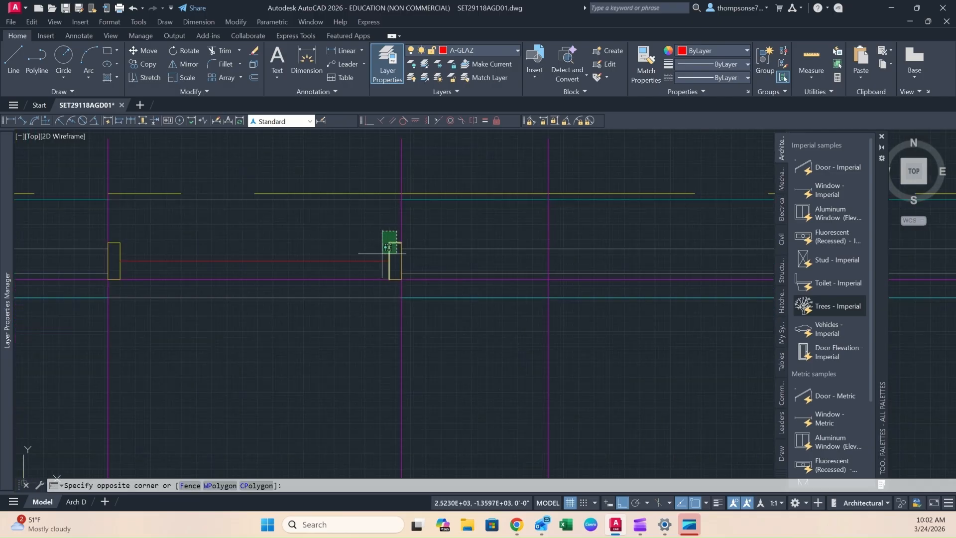
left_click(117, 264)
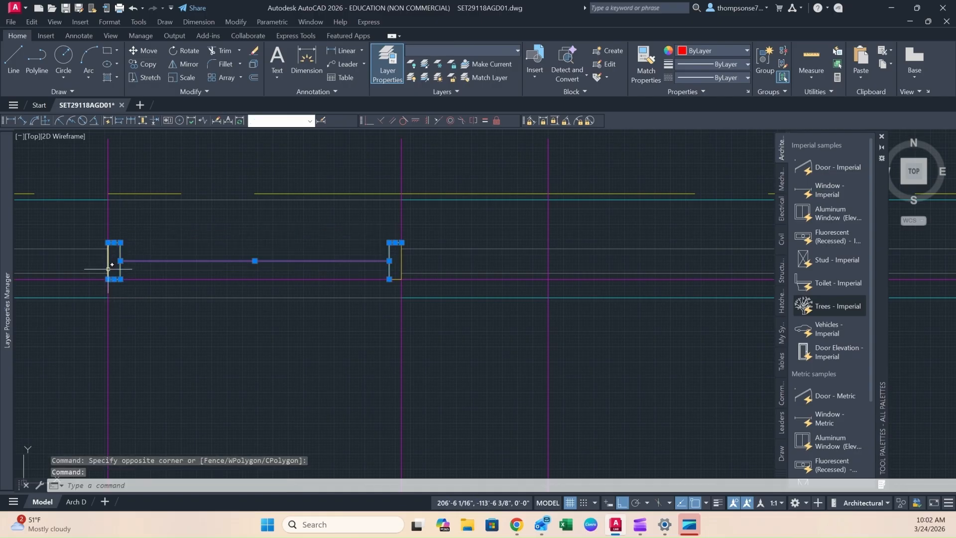
left_click(108, 269)
middle_click_drag(313, 283, 260, 281)
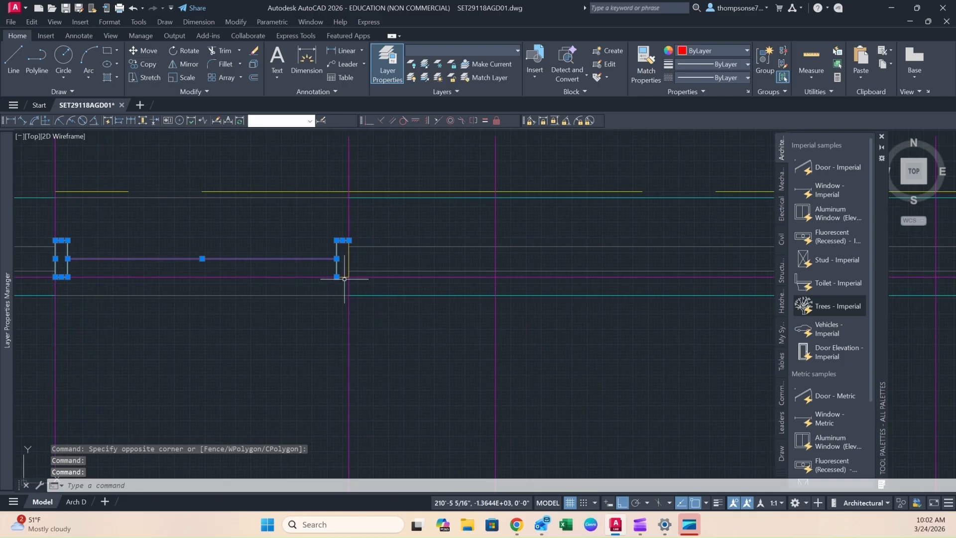
left_click(344, 277)
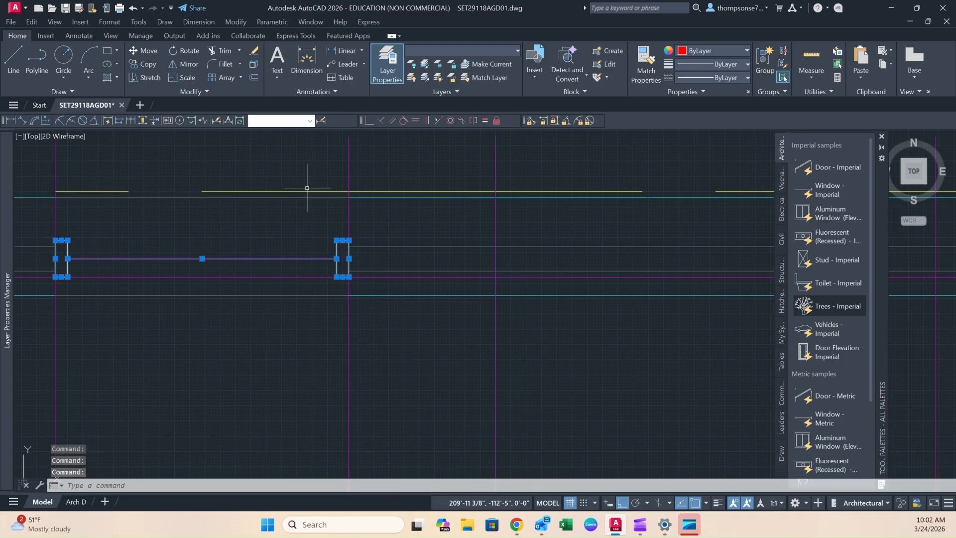
scroll(294, 218, "down", 2)
middle_click_drag(299, 221, 273, 223)
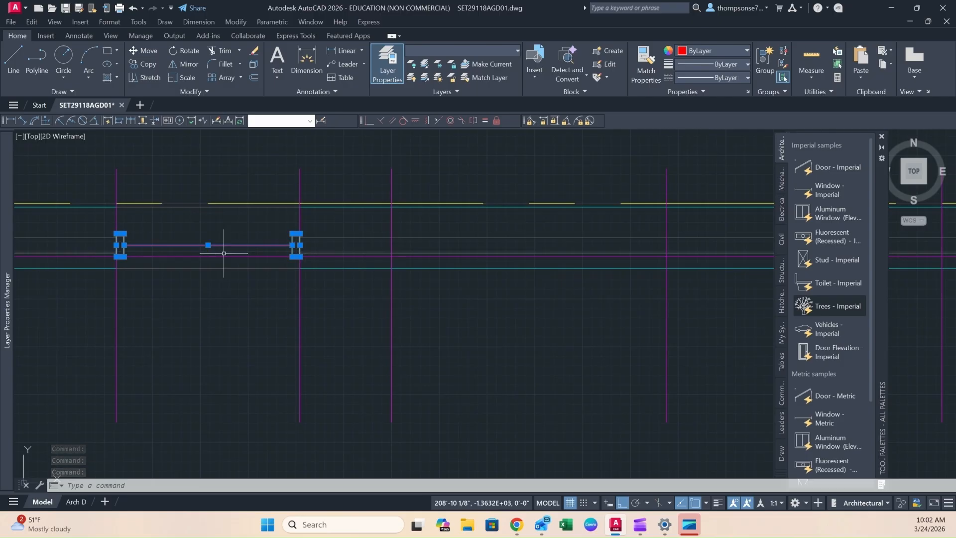
middle_click_drag(166, 273, 271, 282)
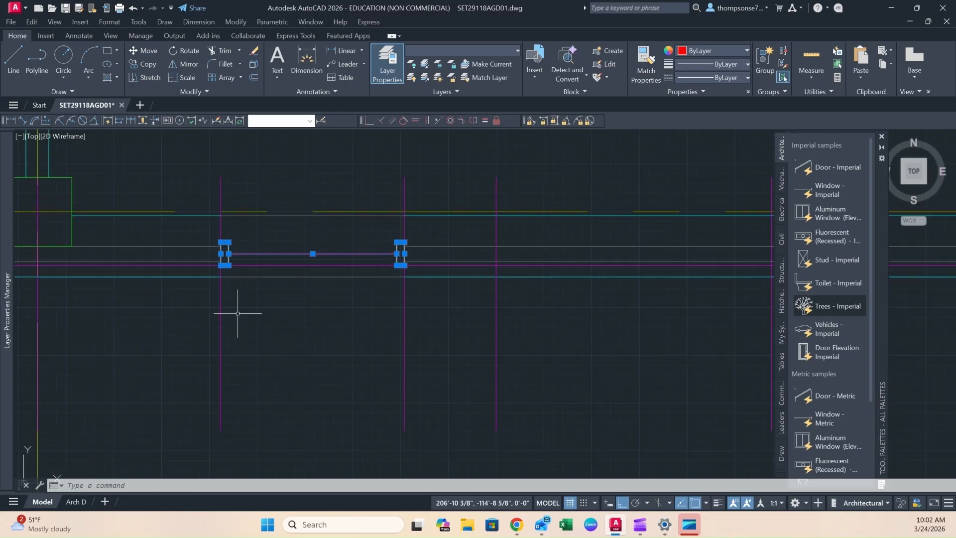
type("co")
key("Return")
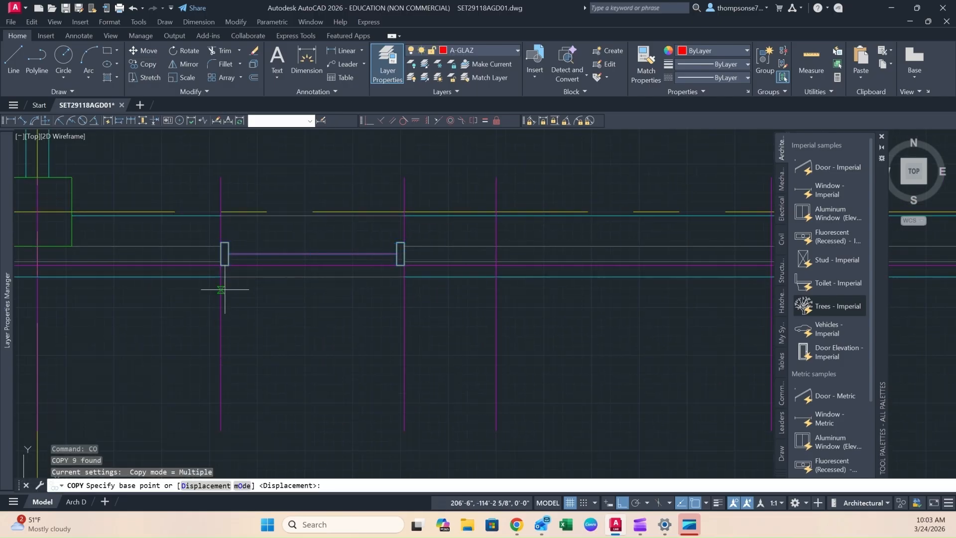
left_click(225, 262)
middle_click_drag(553, 279, 338, 296)
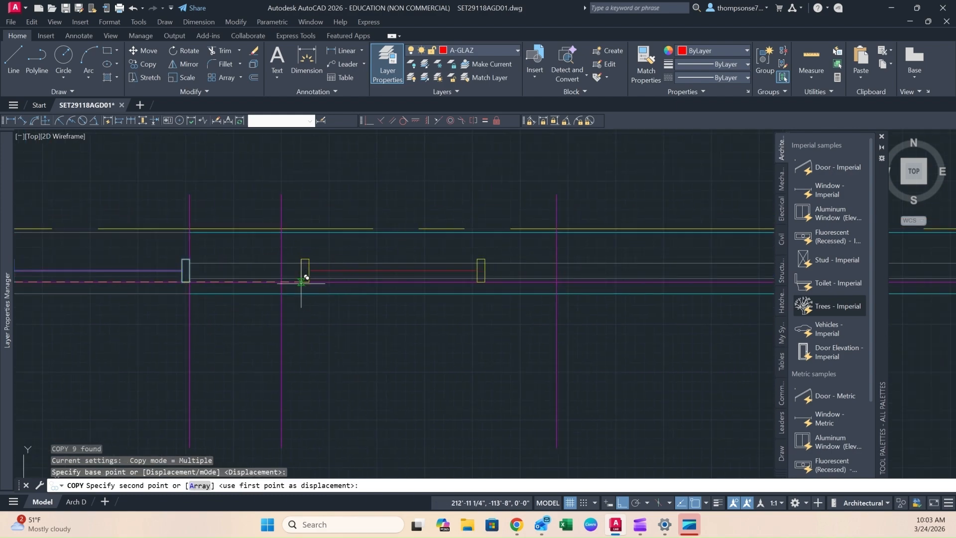
left_click(284, 272)
middle_click_drag(461, 312, 288, 316)
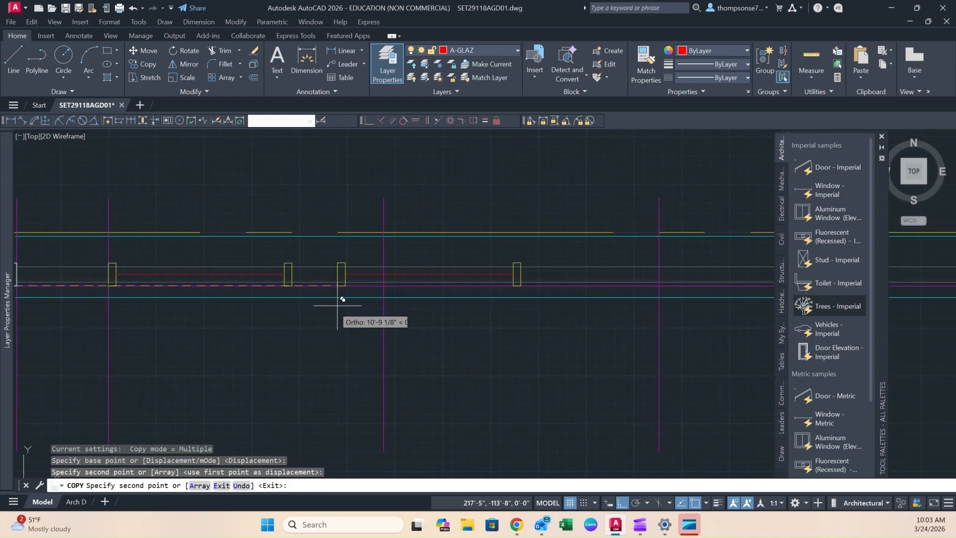
left_click(386, 277)
middle_click_drag(515, 296, 151, 300)
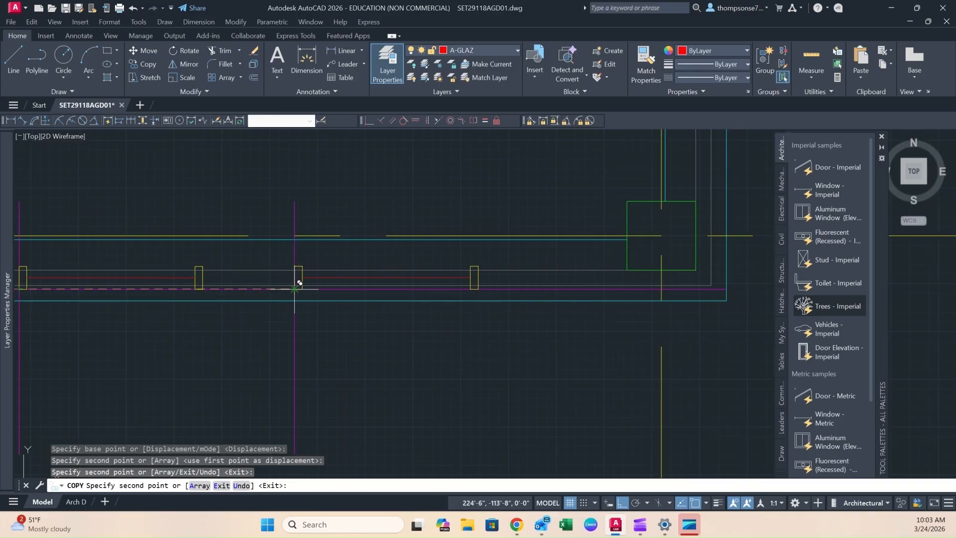
left_click(299, 283)
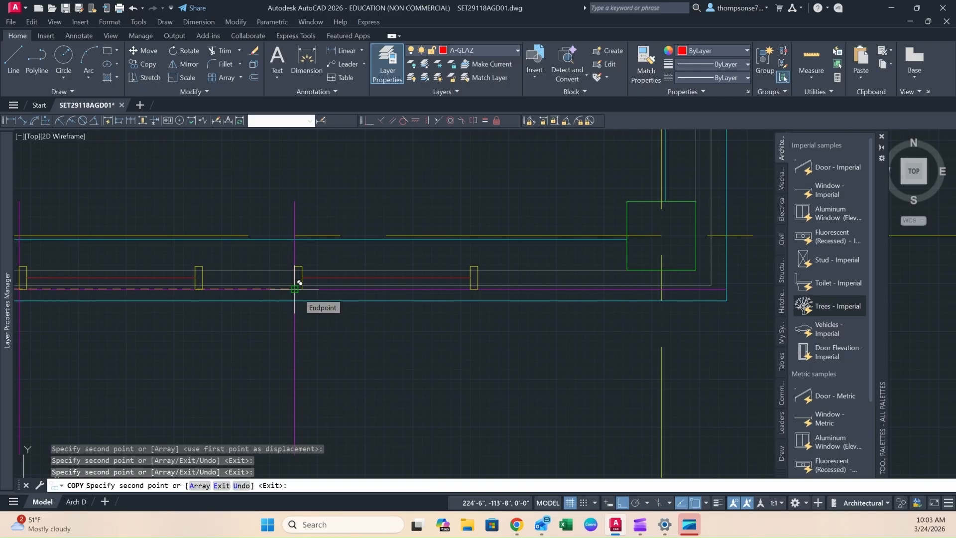
key("Escape")
- Examine the copied windows along the exterior wall on grid line 2
scroll(279, 318, "down", 2)
middle_click_drag(251, 335, 379, 333)
middle_click_drag(185, 319, 293, 314)
middle_click_drag(206, 326, 344, 325)
scroll(241, 292, "up", 2)
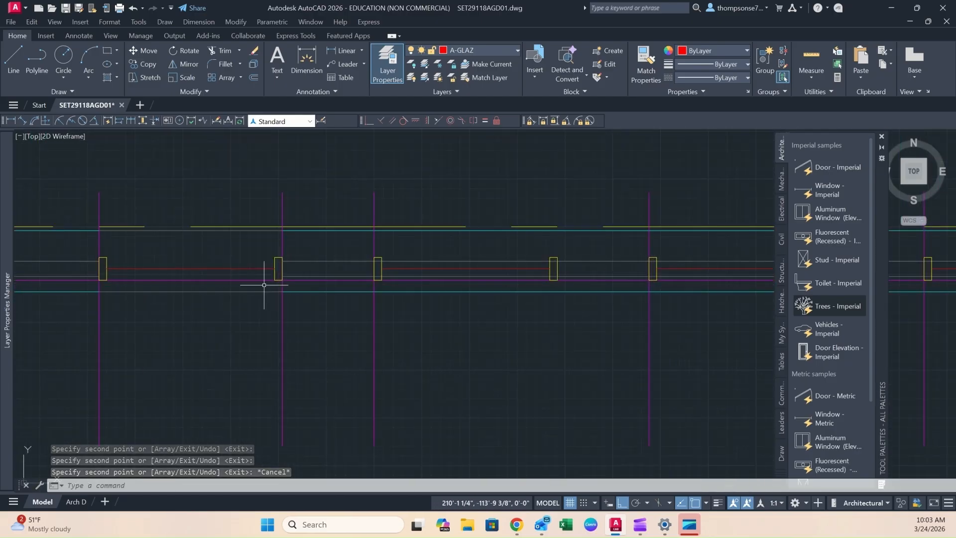
scroll(334, 286, "down", 2)
mouse_move(262, 307)
middle_mouse_down()
mouse_move(375, 305)
mouse_move(165, 314)
middle_mouse_up()
scroll(224, 314, "down", 2)
middle_click_drag(233, 315, 74, 313)
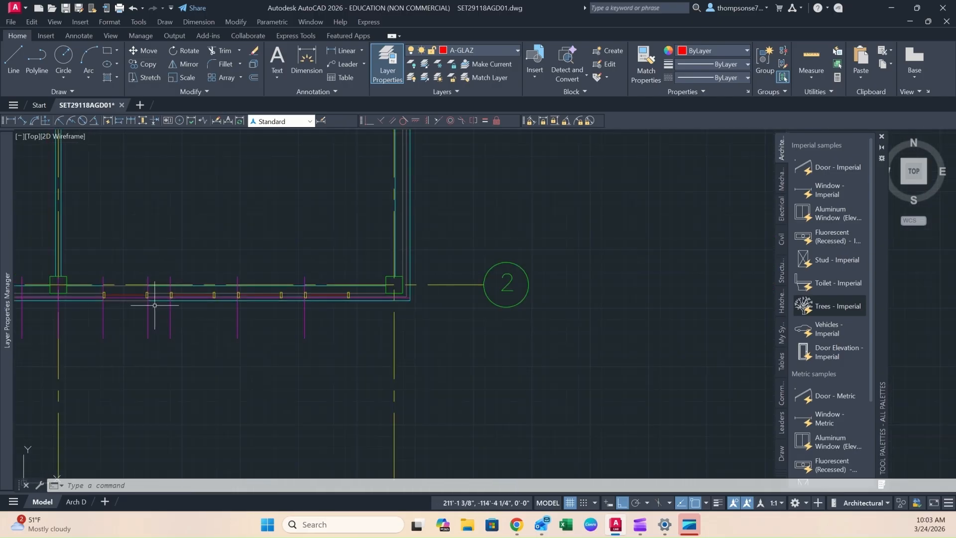
- Trim the inner wall lines inside both frames of the second window
scroll(155, 305, "up", 4)
scroll(241, 313, "up", 1)
scroll(249, 309, "up", 4)
middle_click_drag(303, 331, 273, 339)
mouse_move(351, 332)
middle_mouse_down()
mouse_move(350, 341)
mouse_move(197, 356)
middle_mouse_up()
type("tr")
key("Return")
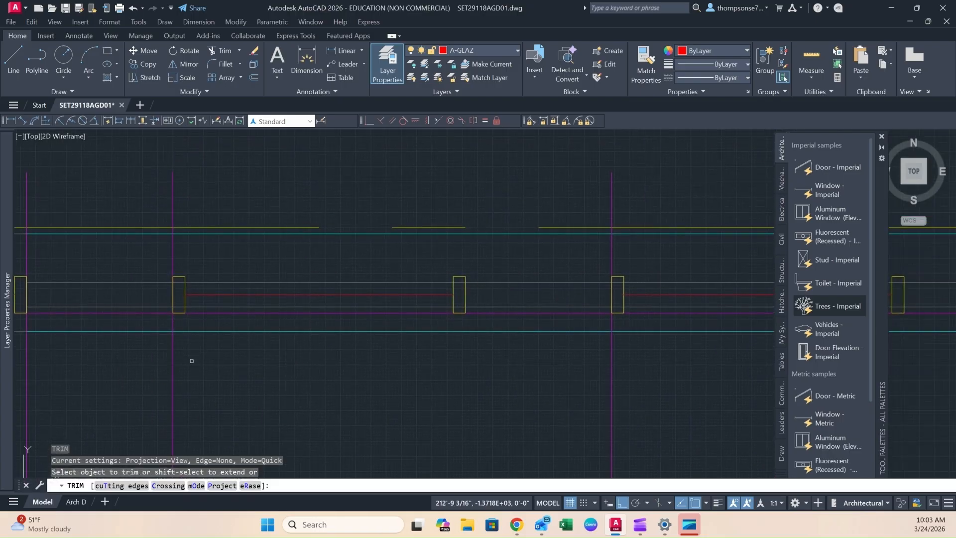
left_click(180, 282)
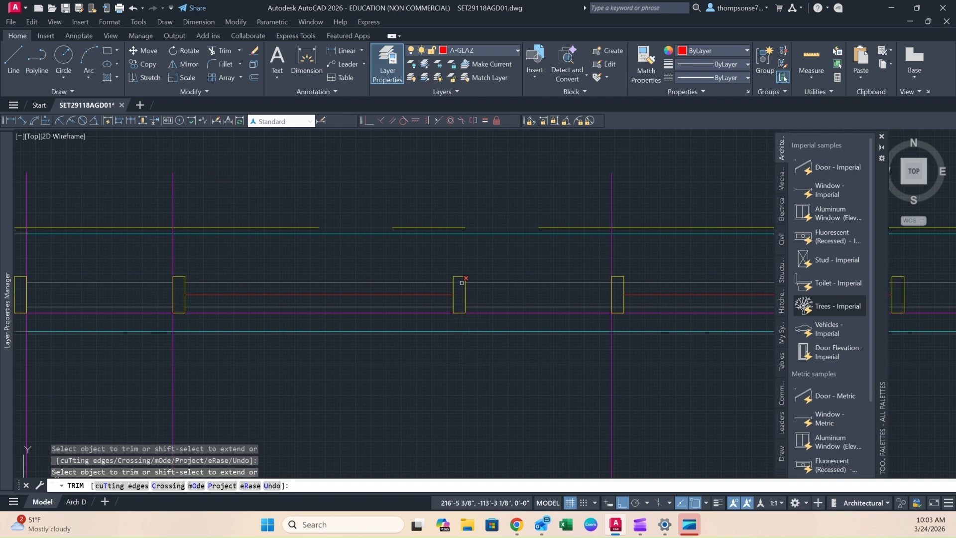
key("Escape")
- Copy the vertical construction line at the third window's left frame to the outer edge of the second window's right frame
scroll(461, 370, "down", 3)
middle_click_drag(486, 381, 448, 345)
scroll(448, 345, "up", 3)
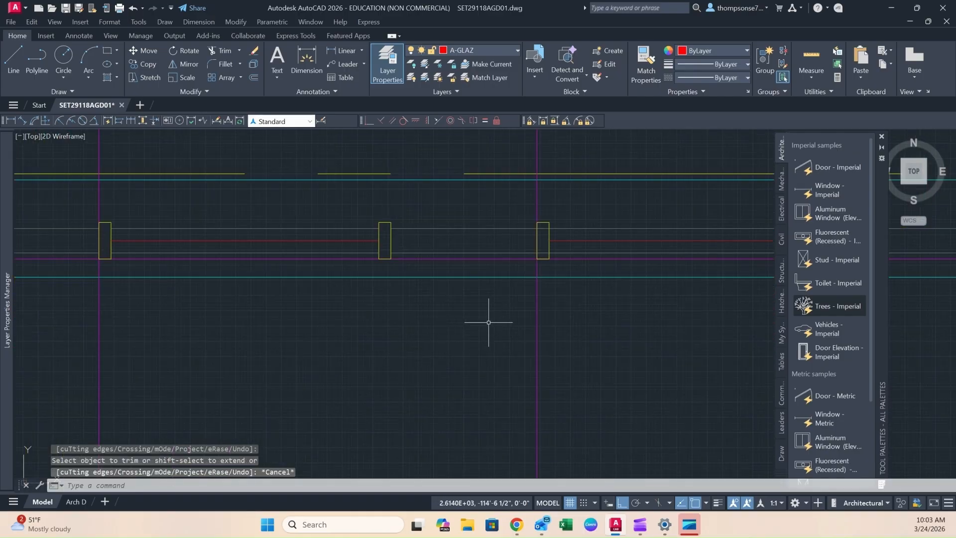
left_click(537, 284)
type("co")
key("Return")
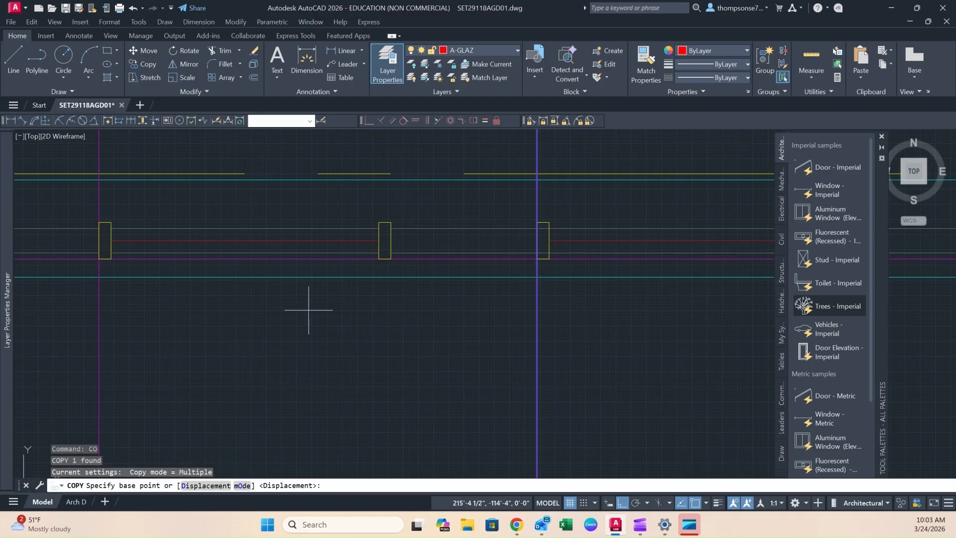
left_click(536, 179)
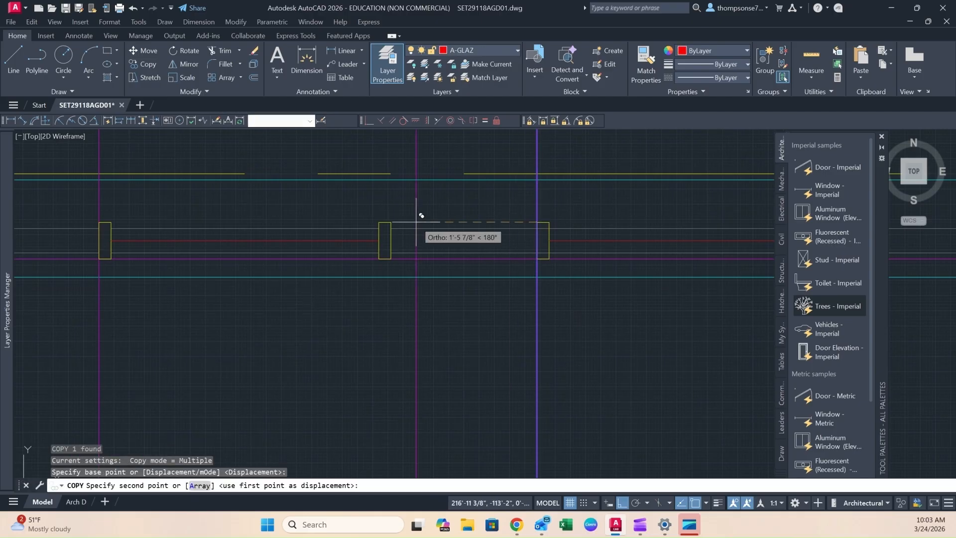
left_click(390, 222)
key("Escape")
- Copy the construction line at the fourth window's left frame to the outer right edges of the third and fourth windows
scroll(434, 310, "up", 3)
scroll(398, 314, "up", 2)
scroll(401, 306, "down", 4)
middle_click_drag(440, 309, 386, 335)
mouse_move(504, 341)
middle_mouse_down()
mouse_move(419, 339)
mouse_move(372, 351)
middle_mouse_up()
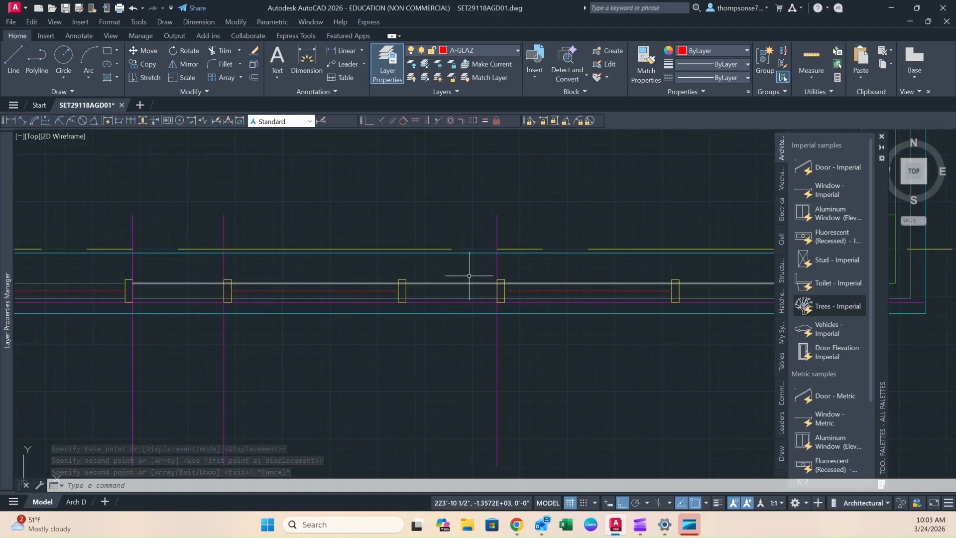
left_click(497, 266)
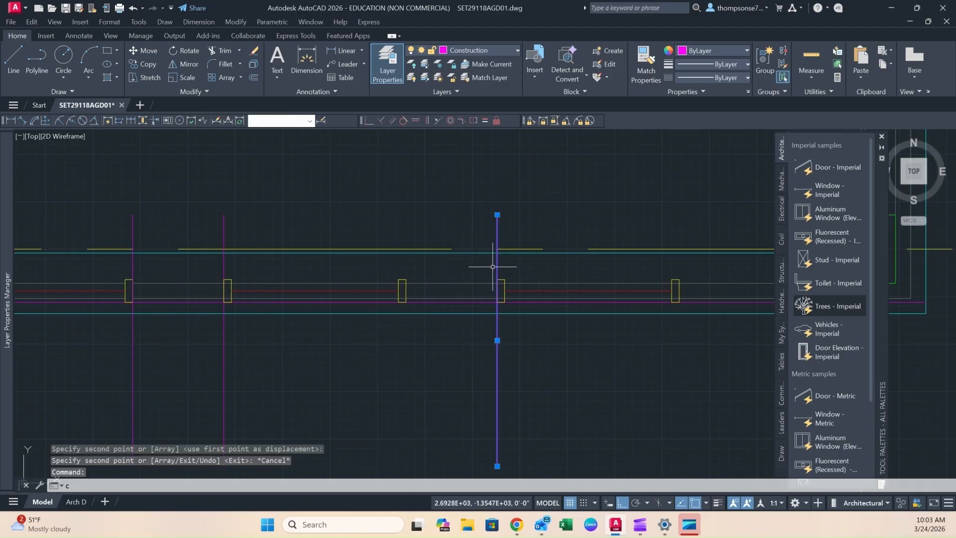
type("co")
key("Return")
left_click(498, 279)
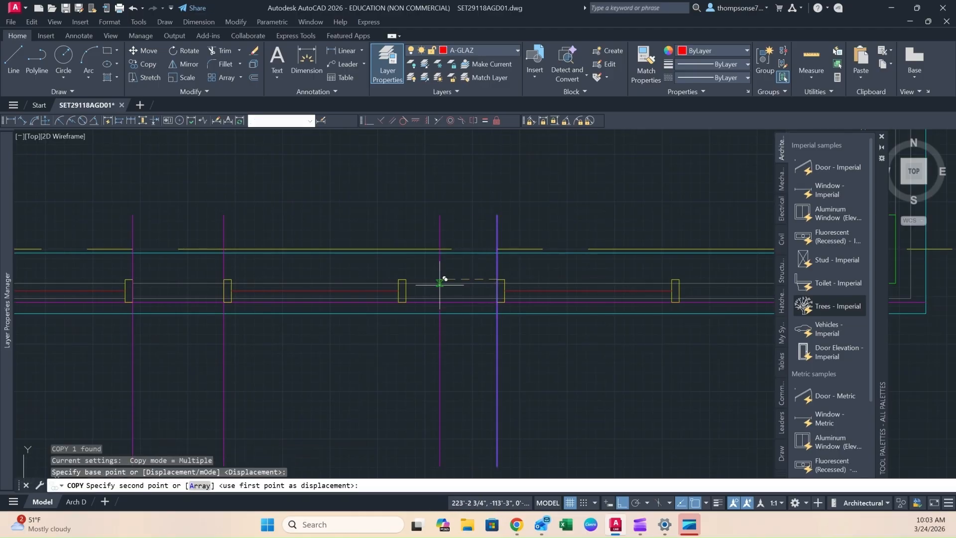
left_click(405, 279)
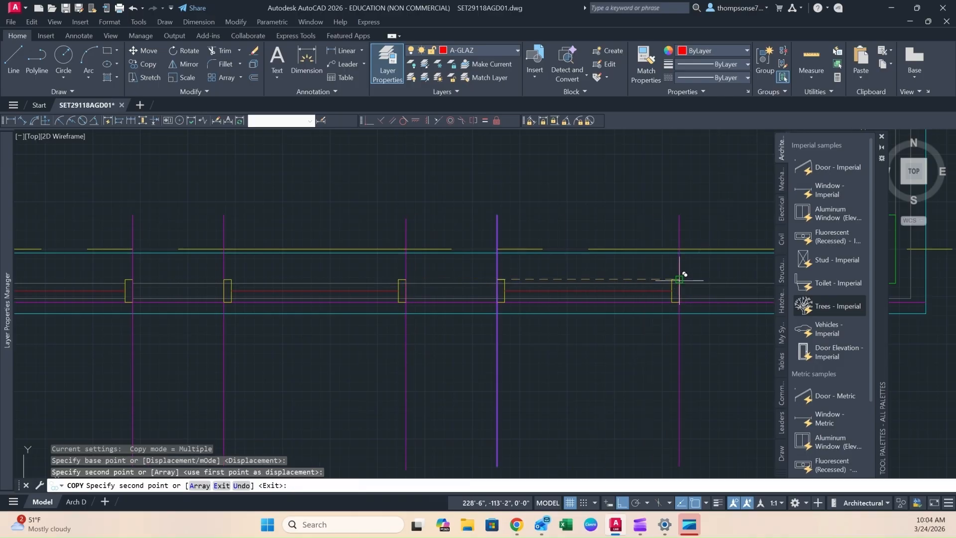
scroll(697, 289, "down", 3)
key("Escape")
middle_click_drag(591, 314, 630, 319)
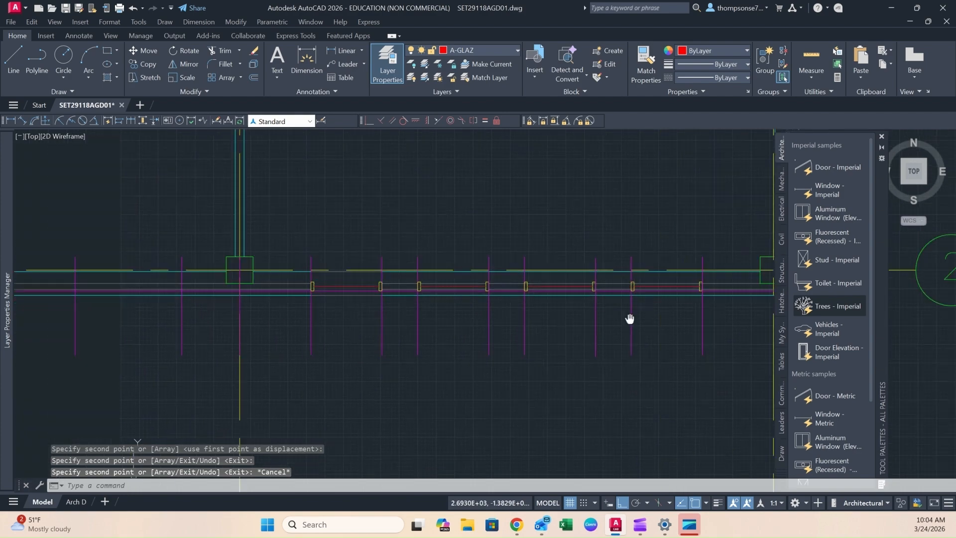
- Erase the two inner wall line segments between the second window's frames
scroll(408, 331, "up", 3)
mouse_move(435, 317)
middle_mouse_down()
mouse_move(383, 307)
mouse_move(399, 307)
middle_mouse_up()
scroll(417, 316, "up", 2)
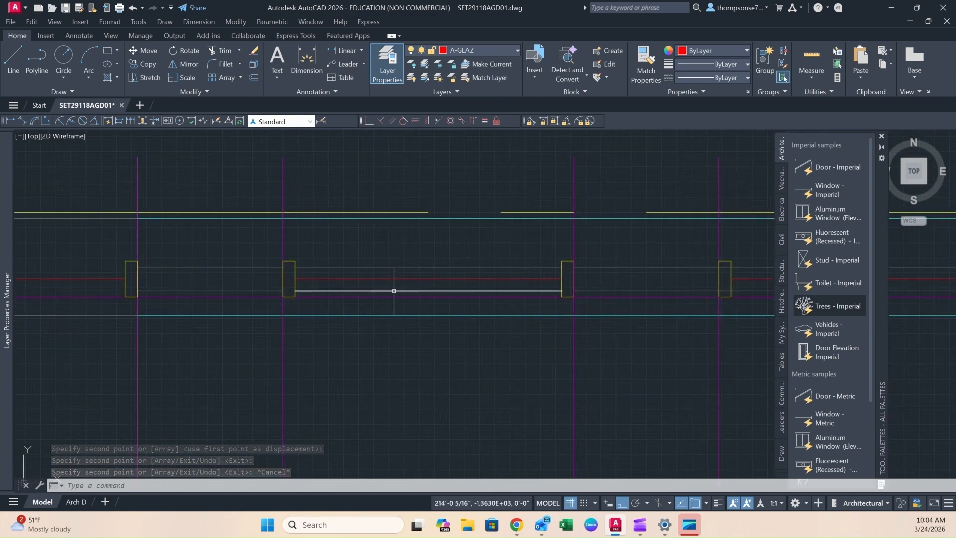
left_click(393, 290)
key("Delete")
left_click(390, 267)
key("Delete")
- Trim both wall face lines across the three copied window openings, and the inner wall lines inside the remaining window frames
type("tr")
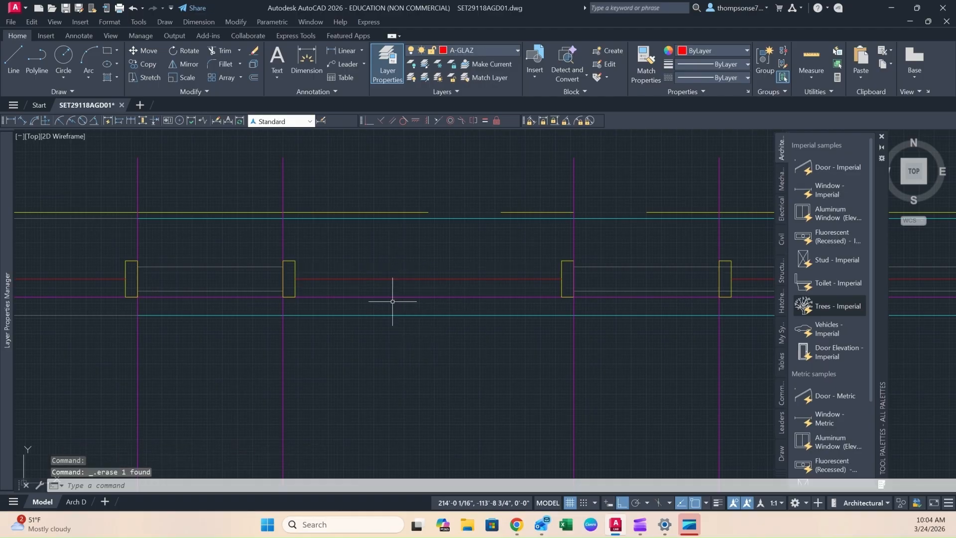
key("Return")
left_click(409, 219)
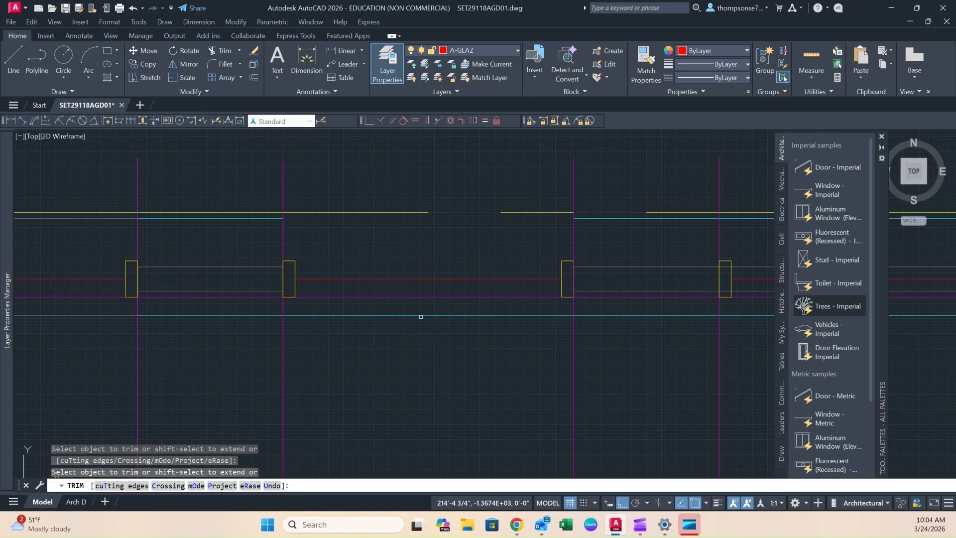
middle_click_drag(510, 341, 226, 340)
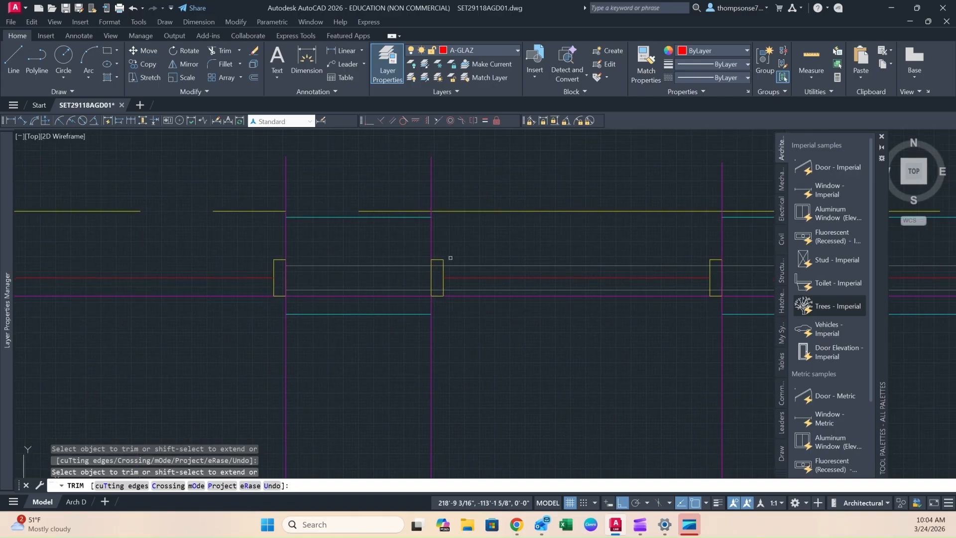
middle_click_drag(547, 322, 323, 311)
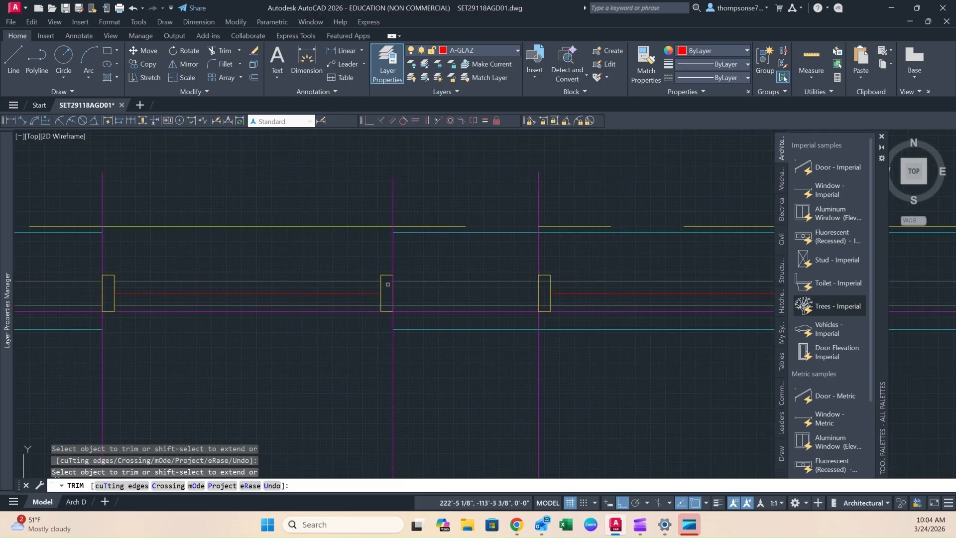
middle_click_drag(653, 356, 524, 359)
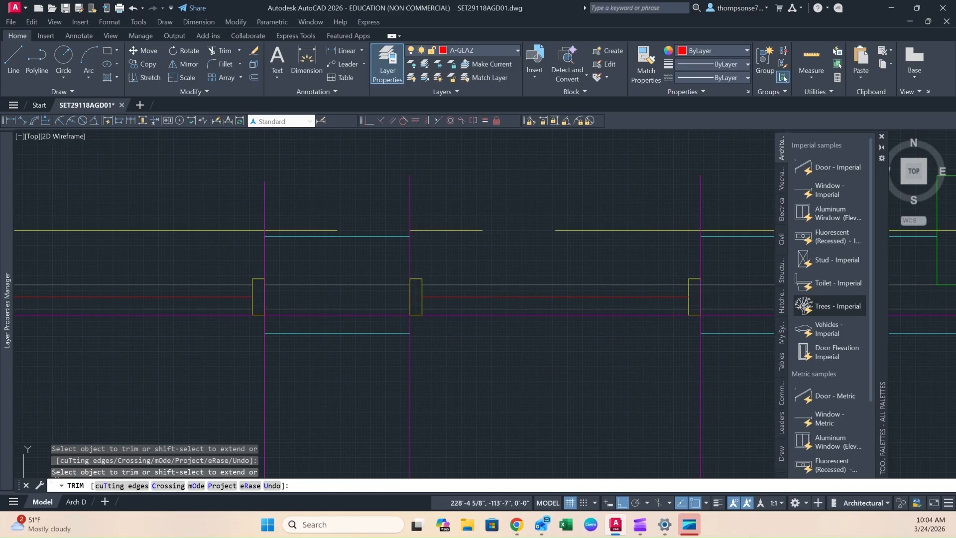
scroll(654, 341, "down", 3)
middle_click_drag(628, 346, 493, 332)
scroll(489, 331, "up", 2)
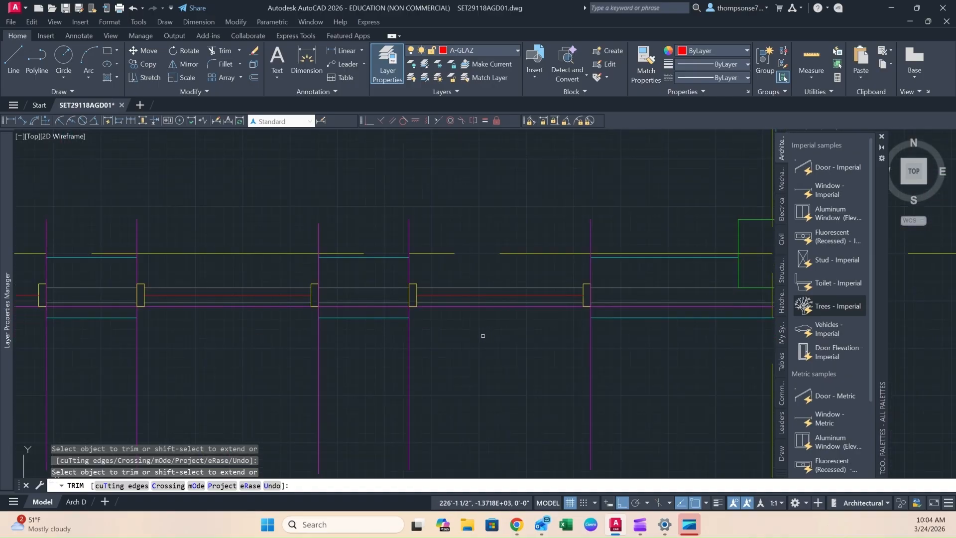
key("Escape")
- Erase the leftover inner wall line segments between the frames of the fourth and third windows
middle_click_drag(434, 335, 467, 341)
scroll(461, 327, "up", 2)
left_click(507, 263)
left_click(507, 280)
key("Delete")
middle_click_drag(197, 327, 484, 321)
left_click(444, 262)
left_click(439, 276)
key("Delete")
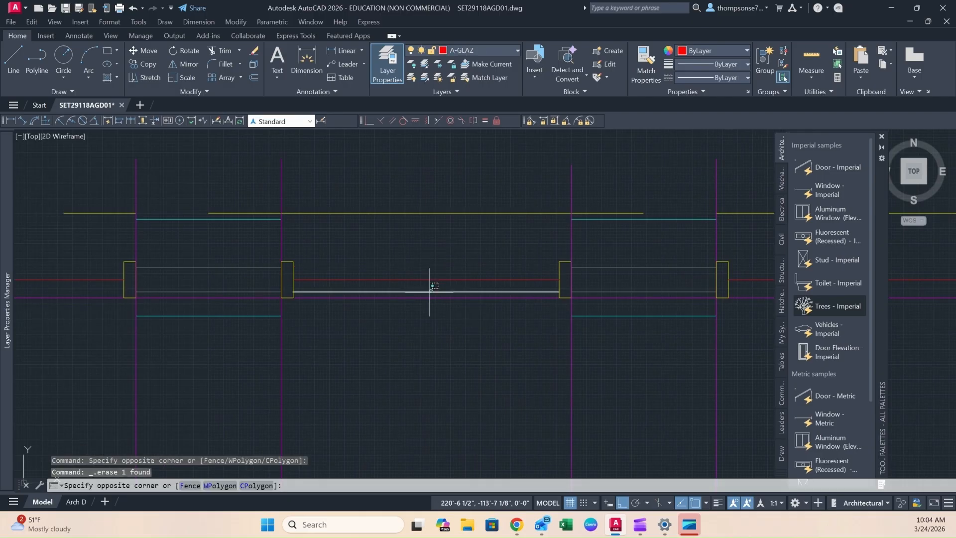
- Copy the first window's upper and lower A-Glaz-Sill lines to the other three window openings in the same bay
scroll(393, 319, "down", 3)
middle_click_drag(403, 338, 447, 330)
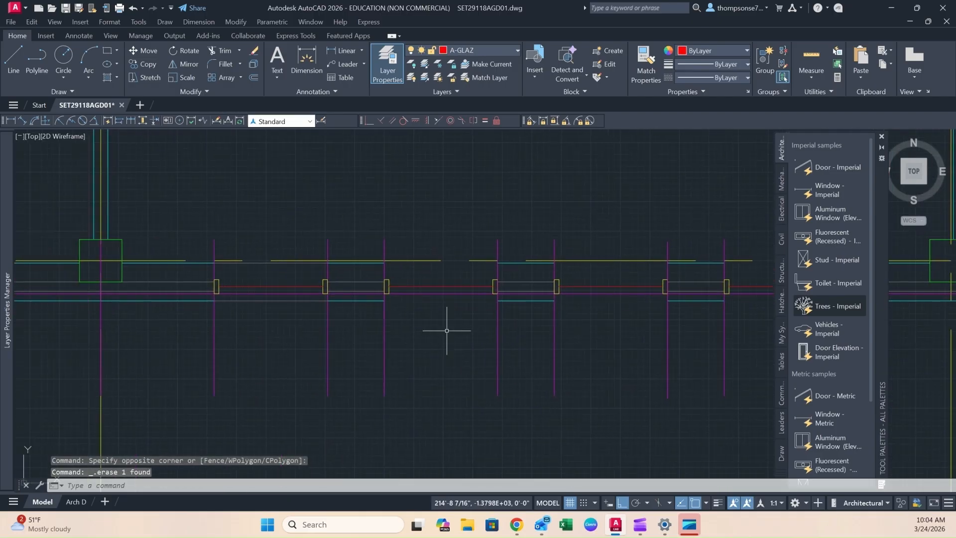
scroll(420, 335, "up", 4)
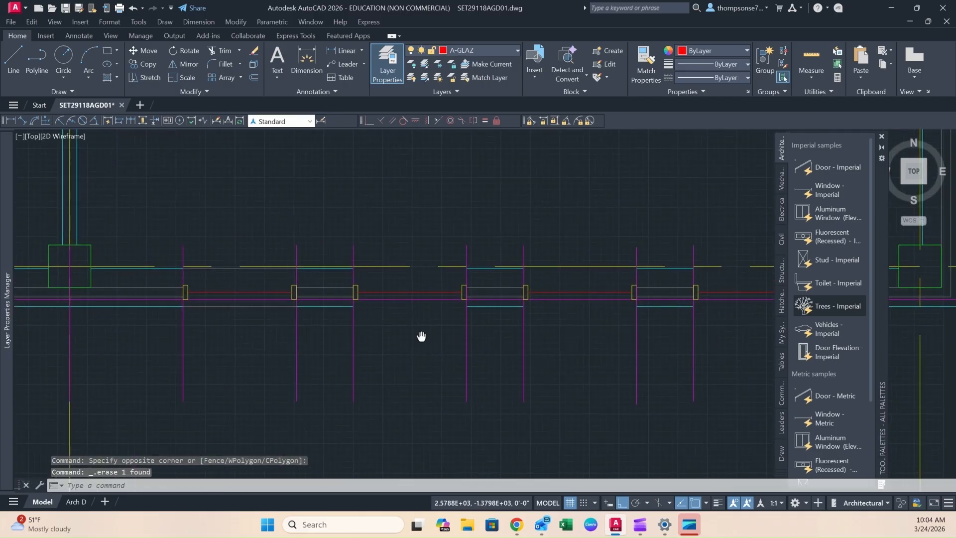
left_click(291, 242)
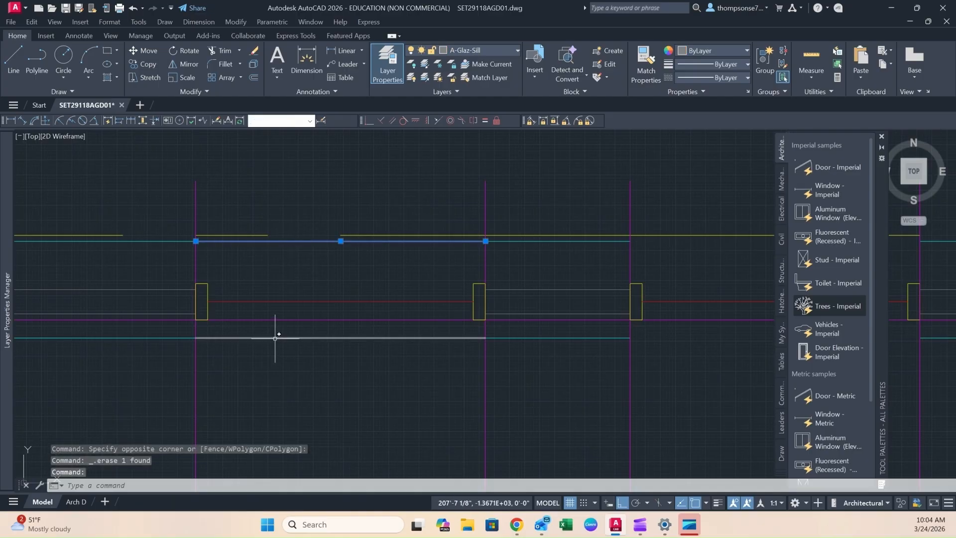
left_click(277, 337)
type("co")
key("Return")
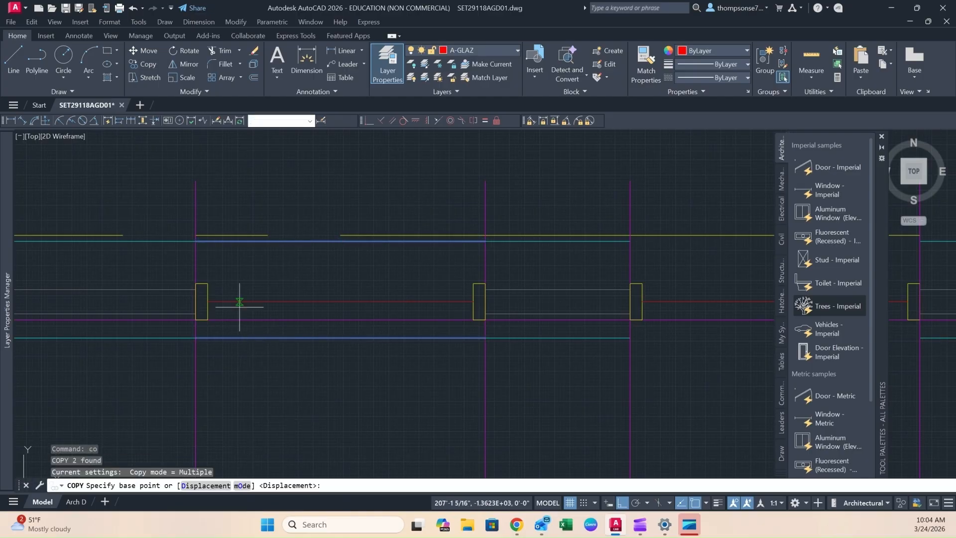
left_click(196, 241)
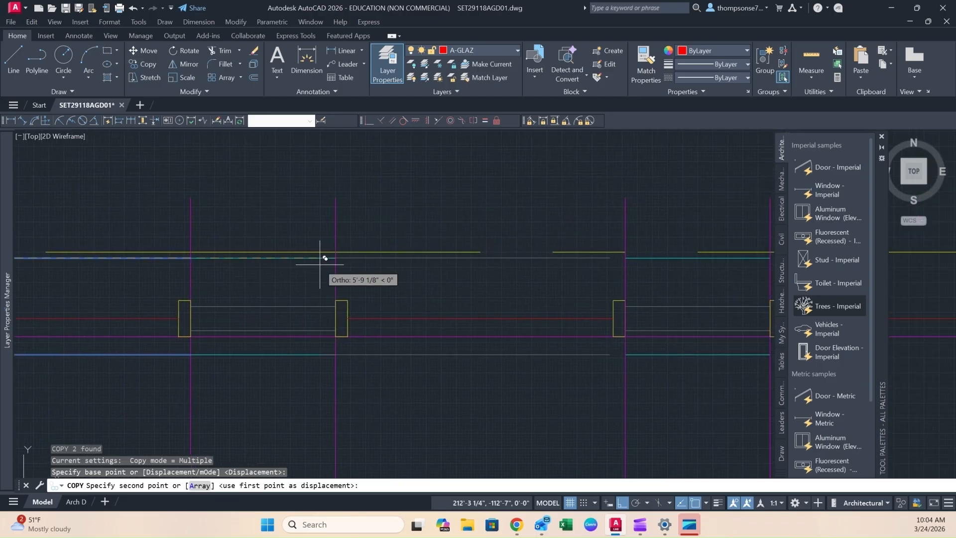
left_click(335, 257)
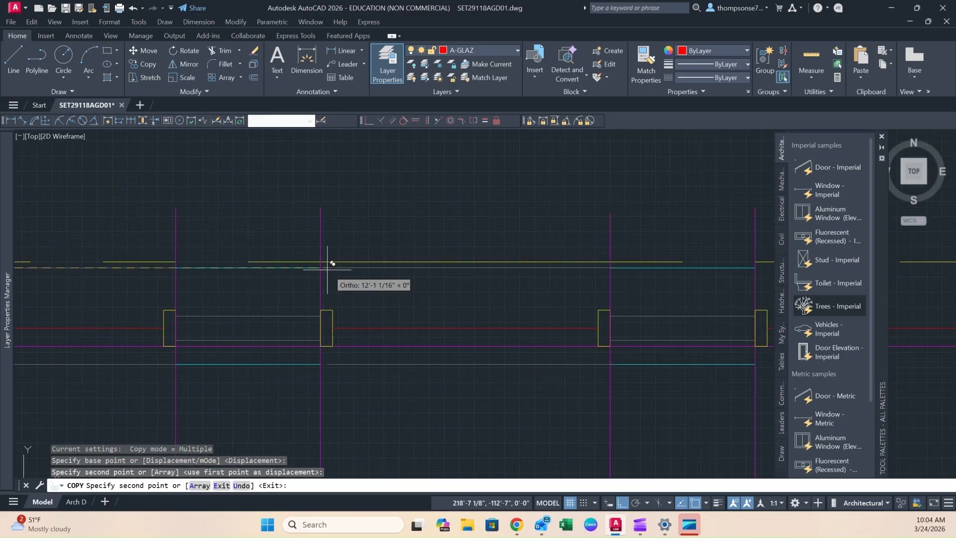
left_click(321, 267)
middle_click_drag(428, 282, 96, 303)
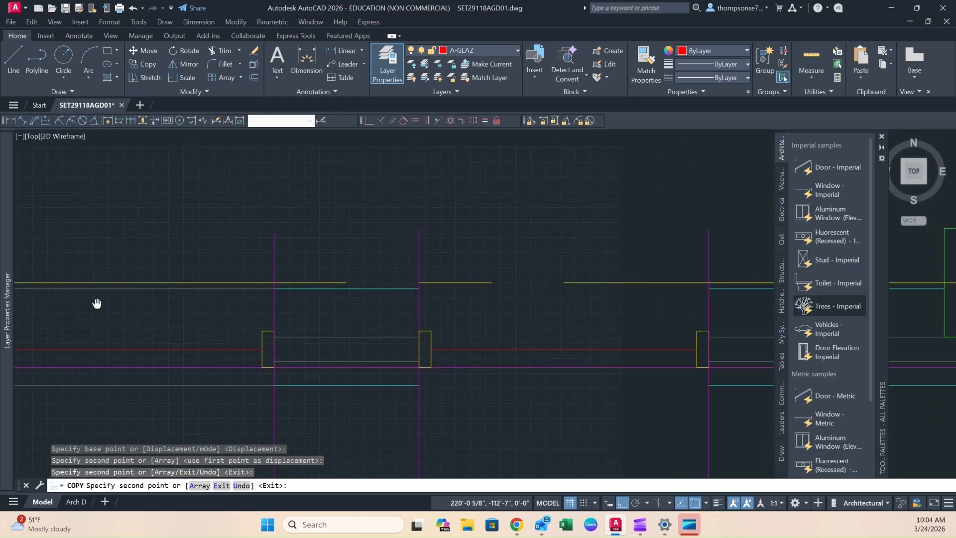
left_click(426, 289)
middle_click_drag(539, 309, 171, 292)
key("Escape")
- Offset the two westernmost vertical construction lines in the next bay to the west by 4' toward the east
scroll(201, 345, "down", 4)
mouse_move(201, 345)
middle_mouse_down()
mouse_move(329, 362)
mouse_move(448, 350)
middle_mouse_up()
middle_click_drag(323, 352, 503, 348)
mouse_move(384, 350)
middle_mouse_down()
mouse_move(390, 342)
mouse_move(476, 334)
mouse_move(485, 343)
middle_mouse_up()
middle_click_drag(306, 334, 431, 331)
middle_click_drag(361, 329, 478, 327)
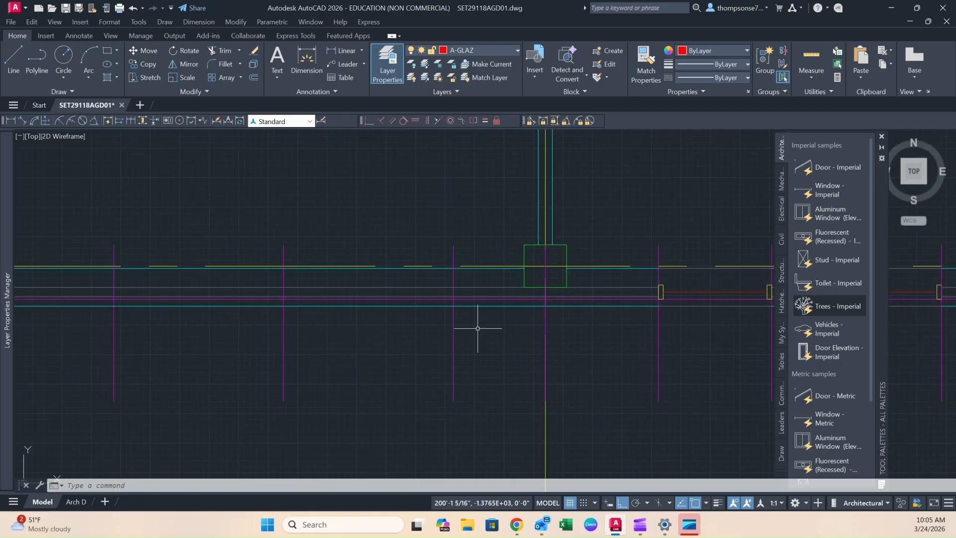
mouse_move(396, 340)
middle_mouse_down()
mouse_move(316, 342)
mouse_move(340, 312)
middle_mouse_up()
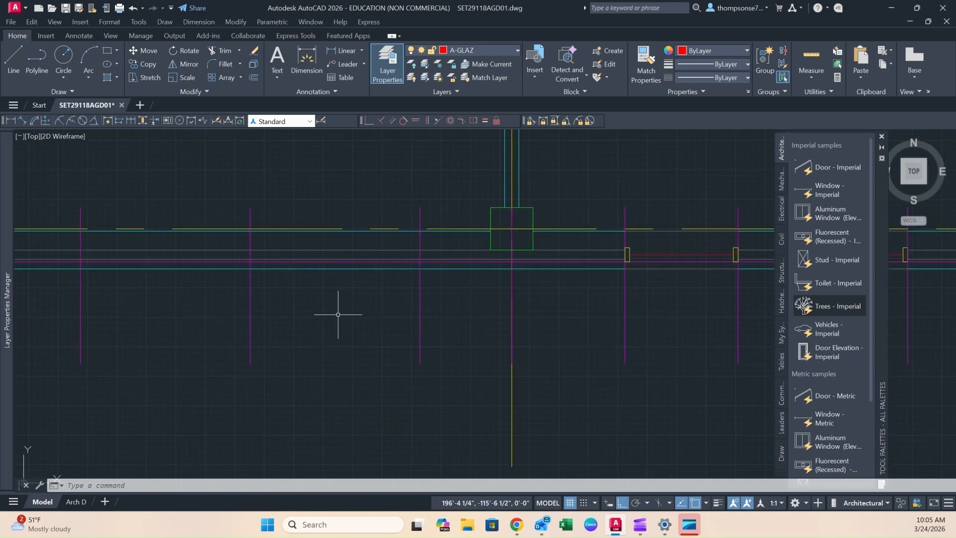
key("Escape")
key("Escape")
type("o")
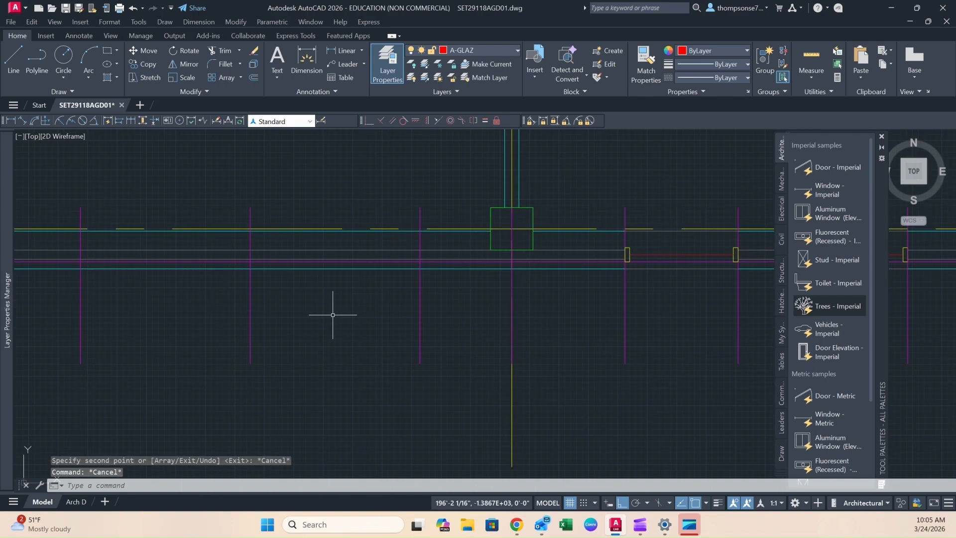
key("Return")
type("4'")
key("Return")
left_click(250, 299)
left_click(254, 301)
middle_click_drag(253, 308, 435, 306)
left_click(432, 304)
left_click(357, 300)
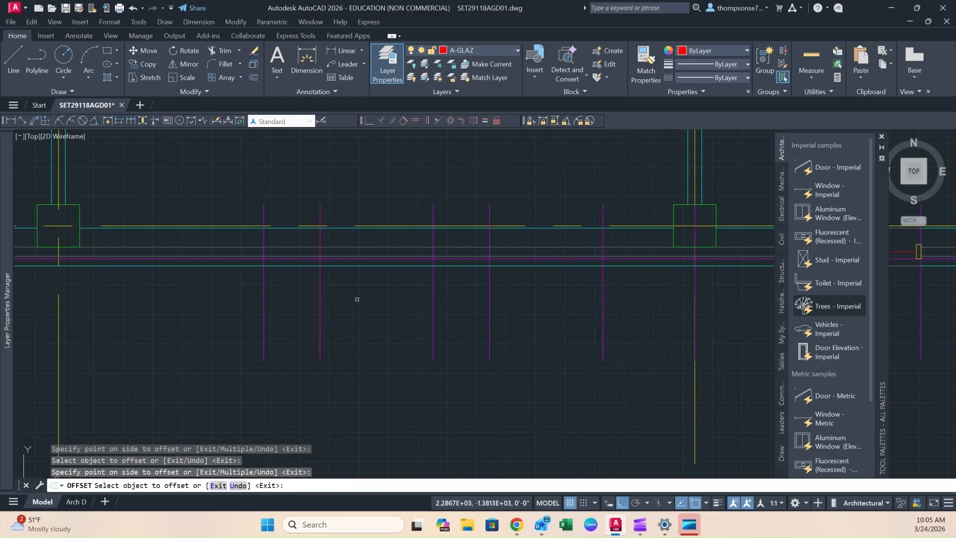
key("Escape")
mouse_move(642, 318)
middle_mouse_down()
mouse_move(360, 318)
mouse_move(349, 338)
mouse_move(411, 320)
middle_mouse_up()
scroll(324, 299, "up", 2)
scroll(417, 321, "down", 2)
middle_click_drag(533, 331, 442, 320)
scroll(533, 302, "up", 1)
scroll(549, 293, "up", 2)
middle_click_drag(551, 290, 355, 322)
scroll(409, 324, "down", 2)
left_click_drag(491, 270, 314, 289)
scroll(314, 287, "up", 1)
scroll(314, 288, "up", 3)
left_click(332, 337)
middle_click_drag(662, 349, 90, 348)
left_click(465, 336)
scroll(481, 297, "down", 5)
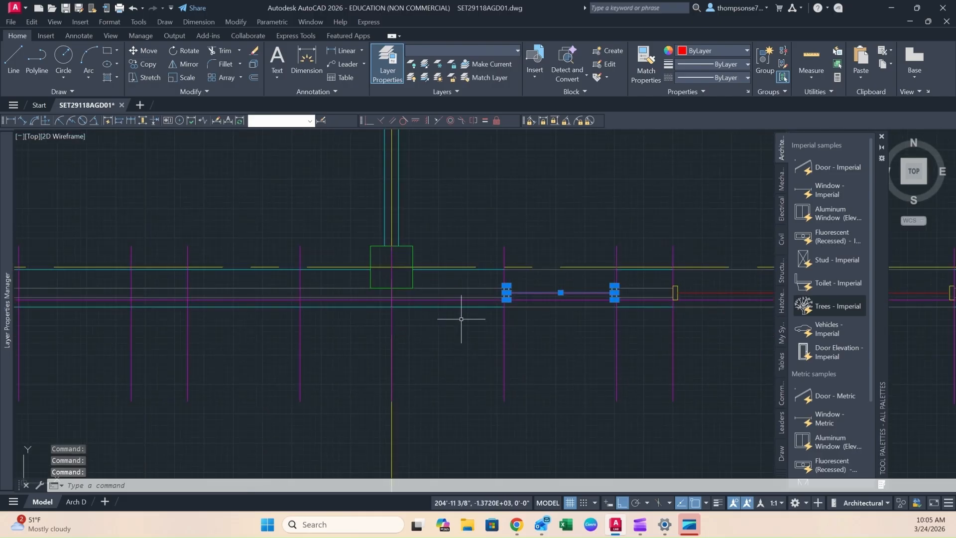
scroll(503, 331, "up", 5)
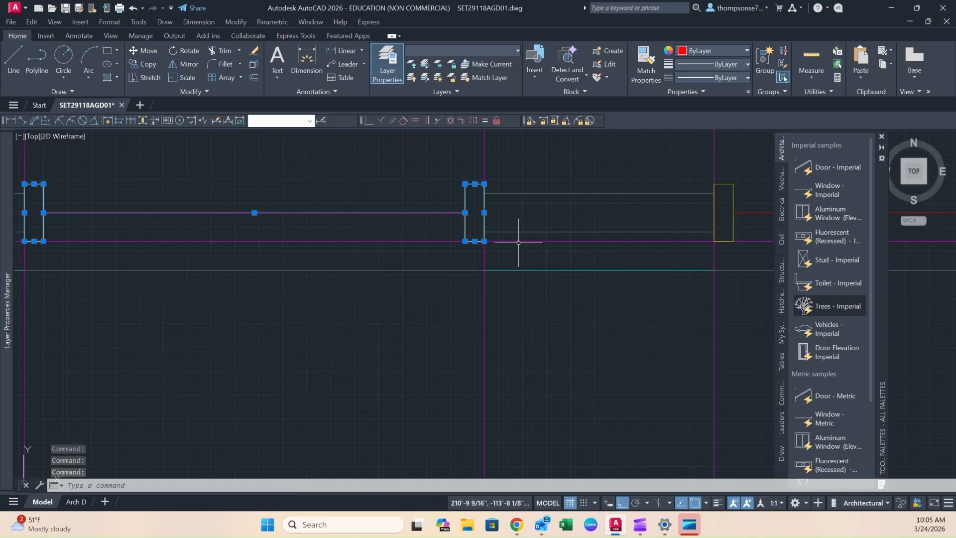
type("c")
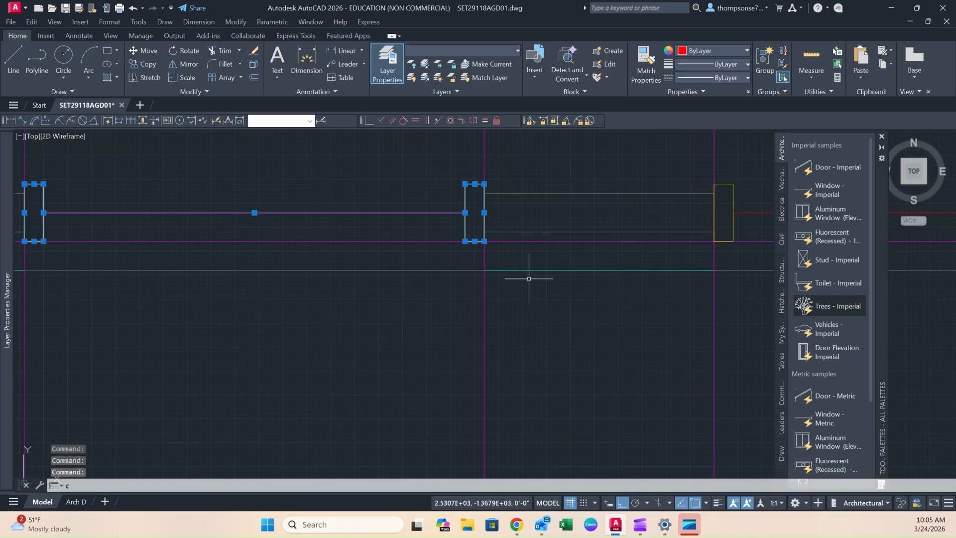
key("BackSpace")
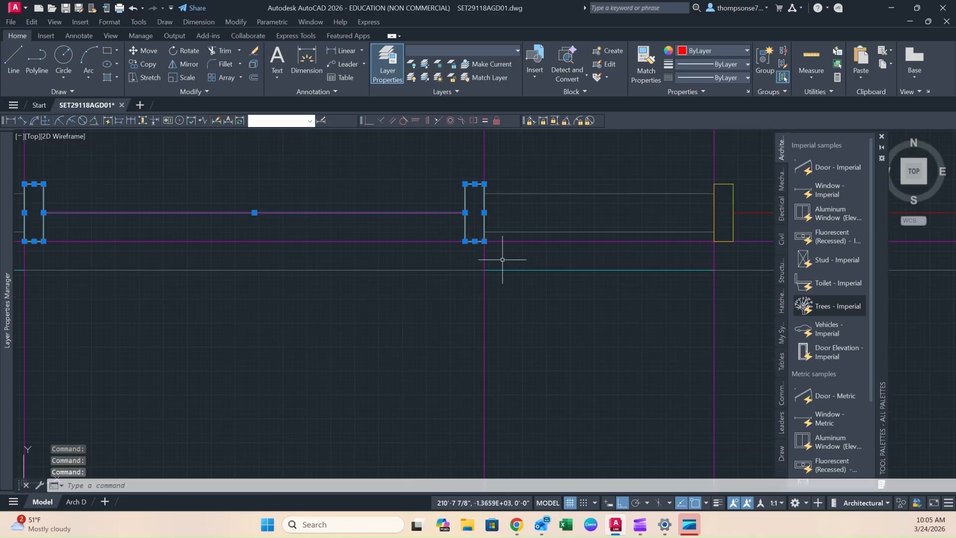
type("o")
key("Return")
scroll(518, 252, "down", 4)
key("Escape")
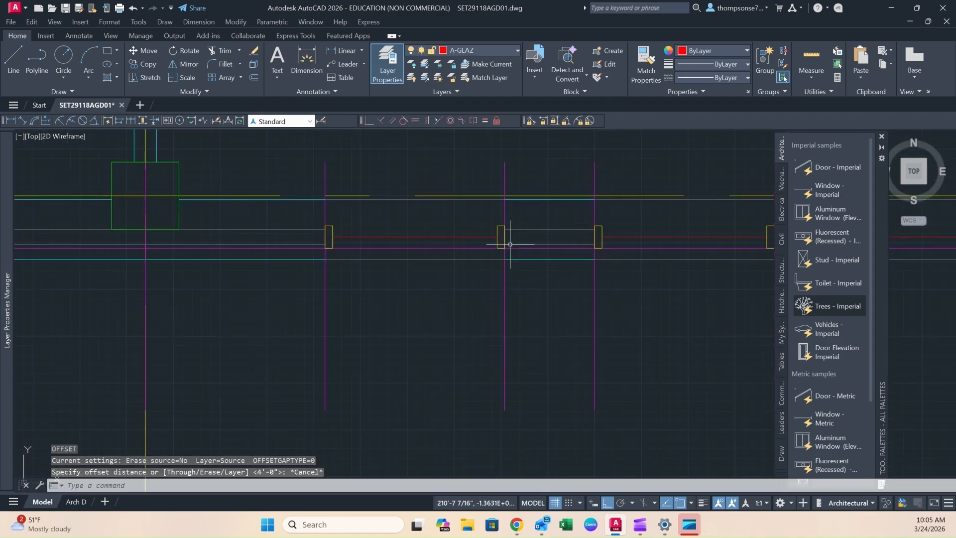
- Copy the first window's frames and glass line from its lower right corner to the right edge of each of the three openings in the adjacent west bay
left_click(309, 217)
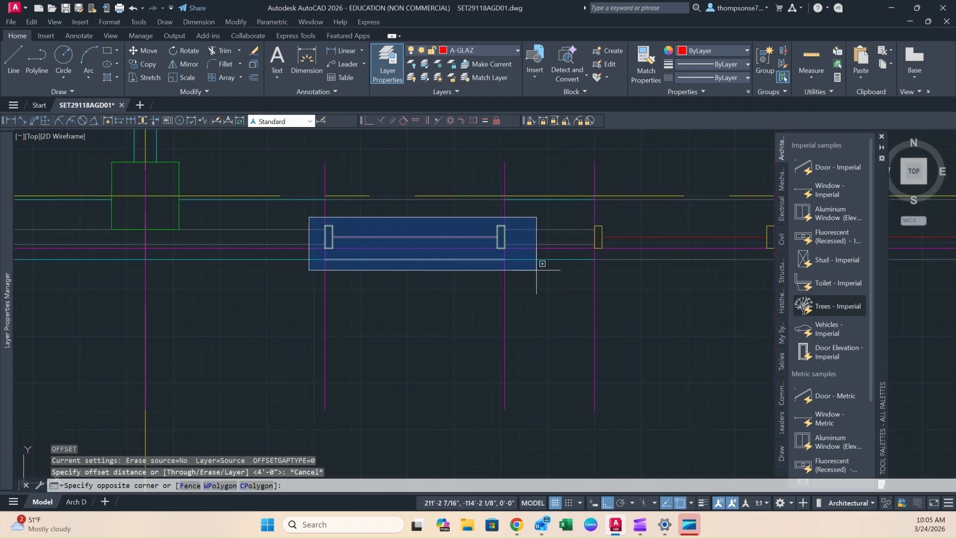
left_click(527, 253)
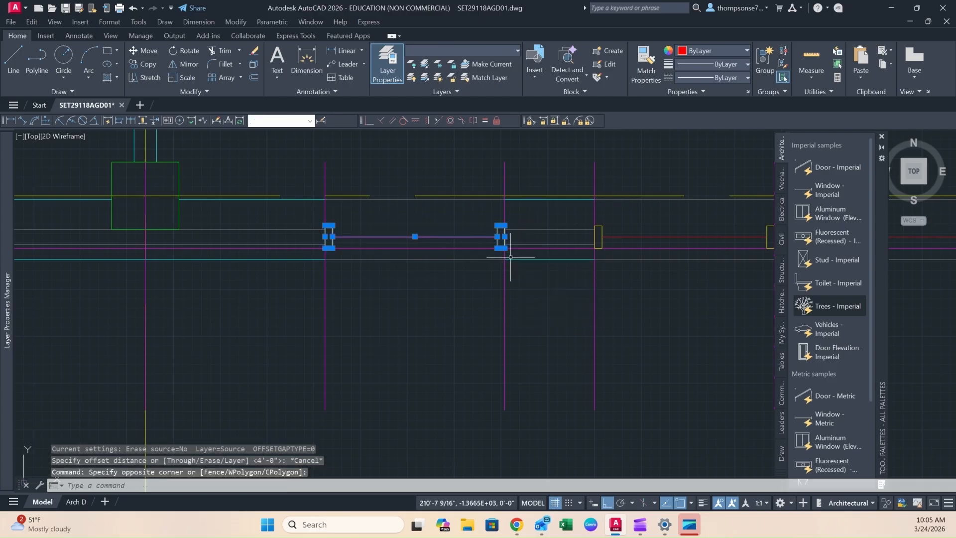
type("o")
key("Return")
left_click(506, 241)
middle_click_drag(293, 246, 715, 250)
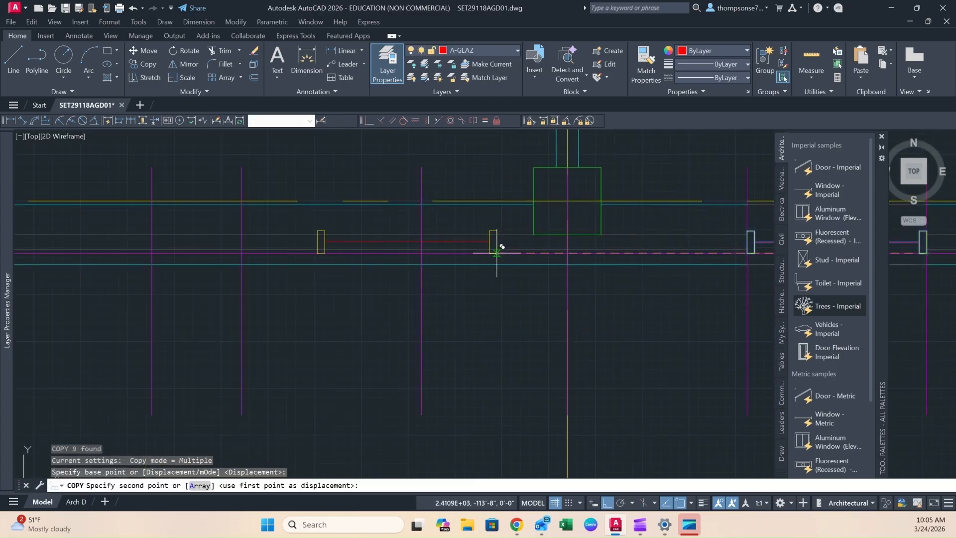
left_click(421, 253)
middle_click_drag(309, 267, 645, 292)
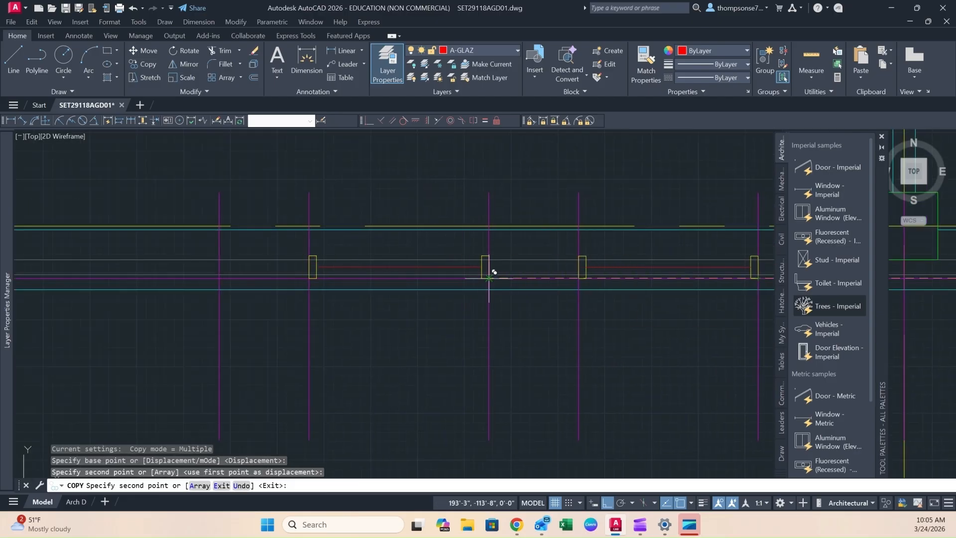
left_click(492, 272)
scroll(490, 273, "down", 4)
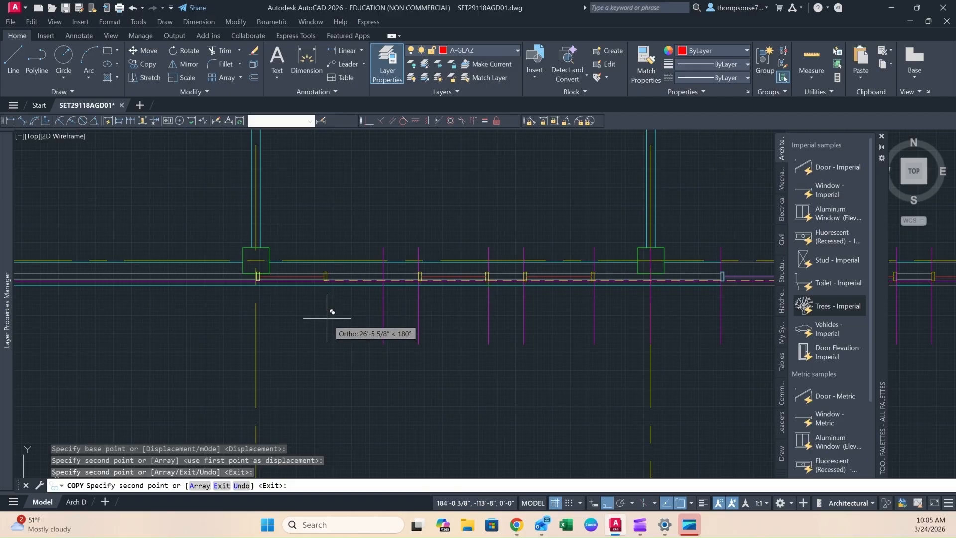
scroll(383, 285, "up", 4)
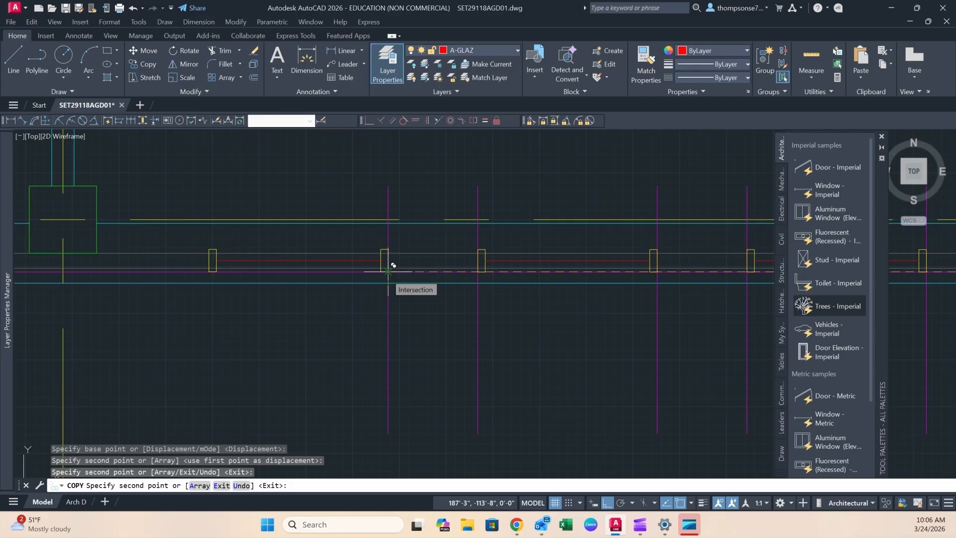
left_click(388, 272)
key("Escape")
- Copy the construction line at the westernmost window's right edge to the outer edge of its left frame
middle_click_drag(331, 312, 397, 299)
left_click(469, 292)
left_click(377, 313)
type("CO")
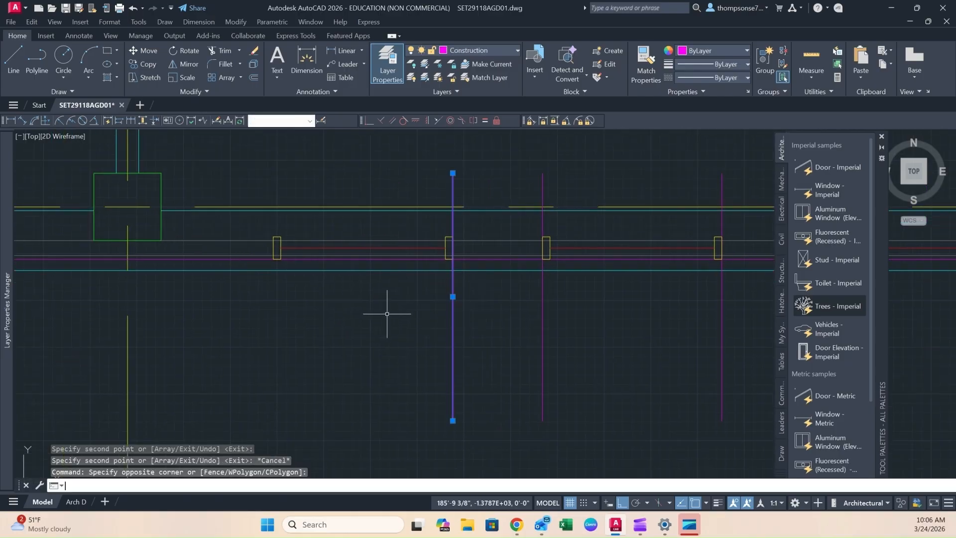
key("Return")
left_click(453, 234)
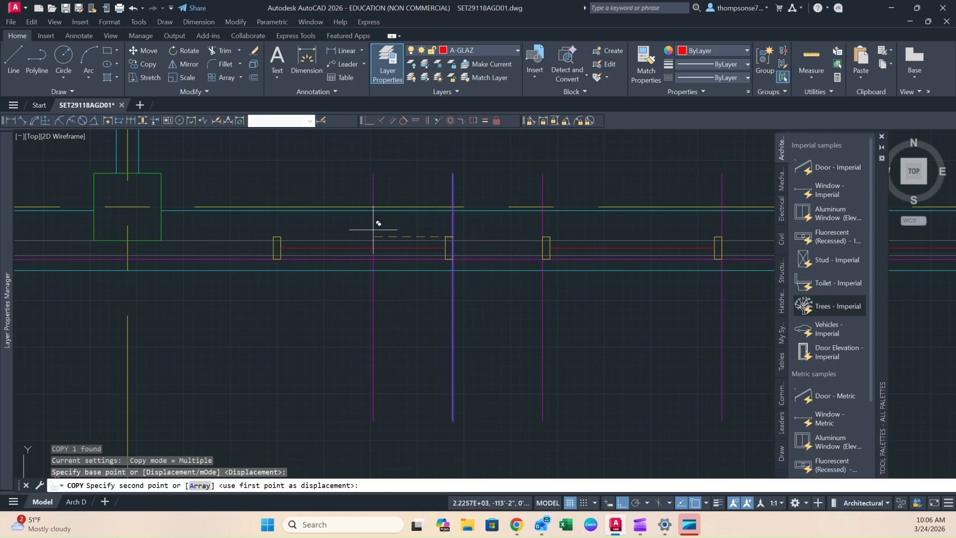
left_click(277, 232)
key("Escape")
- Trim both wall face lines across the bay's easternmost window opening, and the inner wall lines inside its frames
scroll(367, 282, "down", 2)
scroll(368, 281, "up", 3)
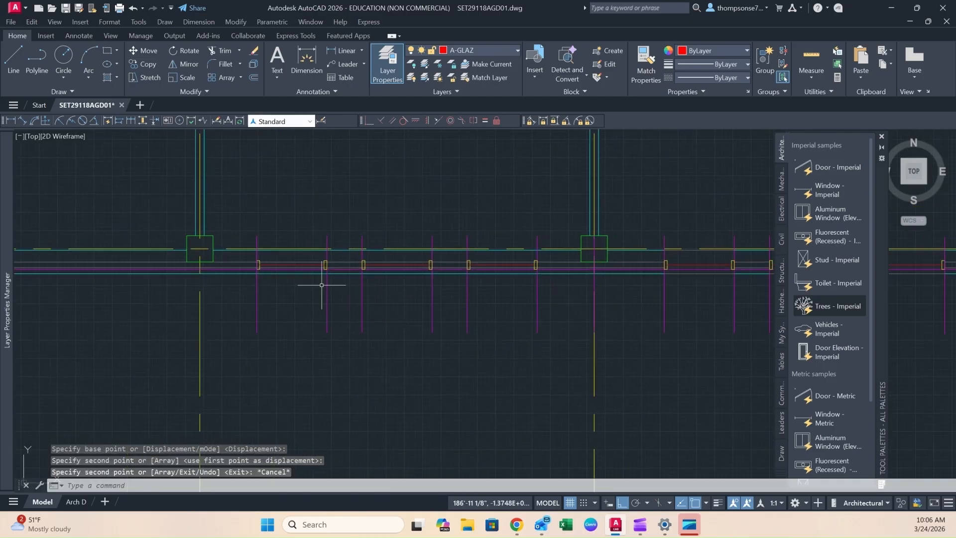
middle_click_drag(438, 278, 445, 298)
scroll(437, 259, "up", 2)
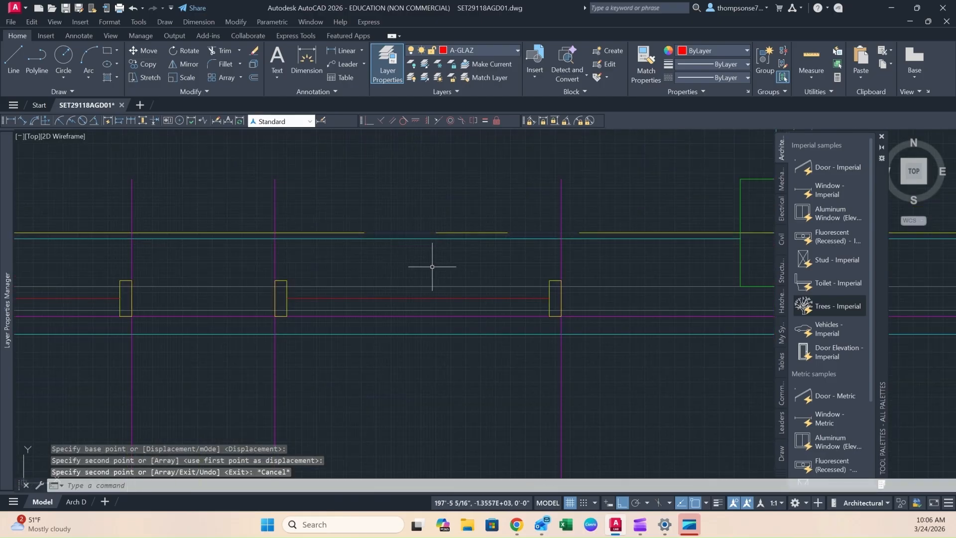
middle_click_drag(454, 257, 442, 230)
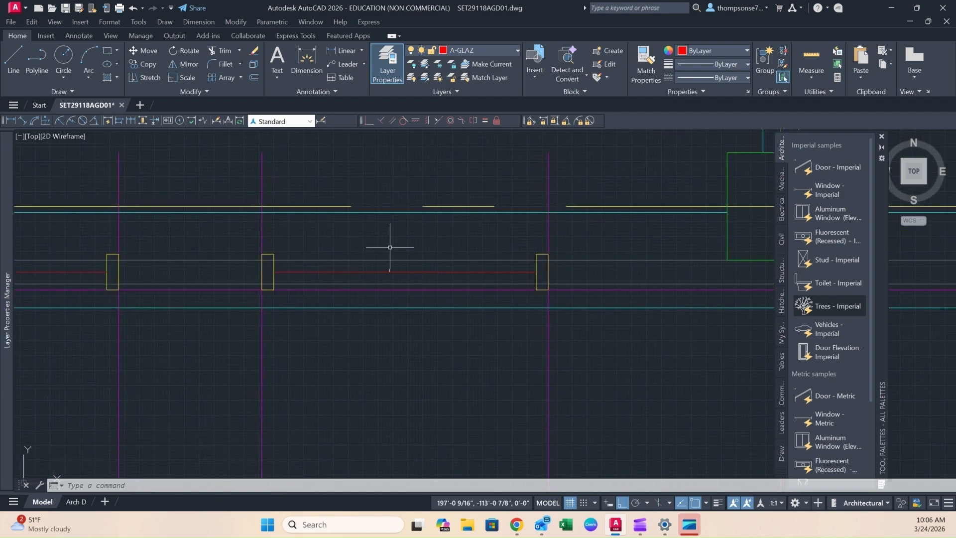
type("tr")
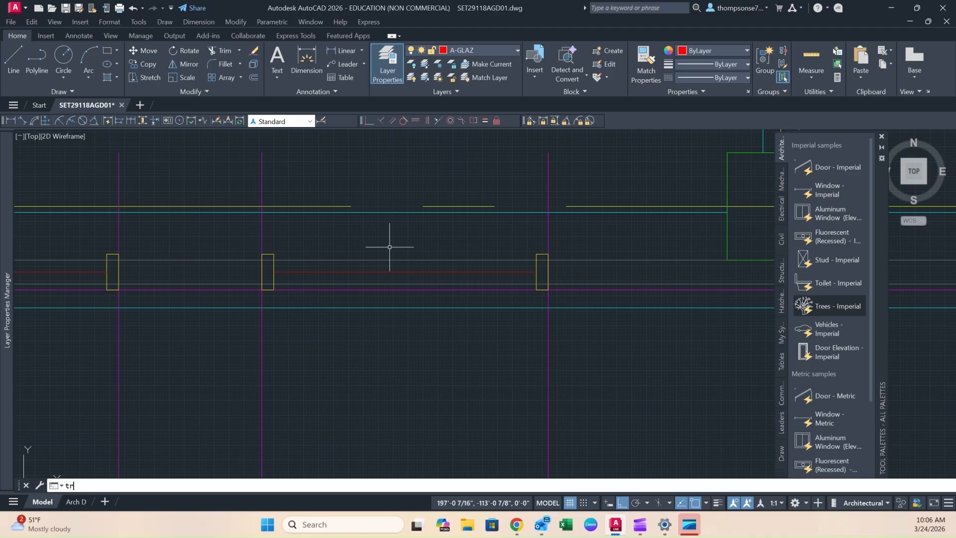
key("Return")
left_click(448, 308)
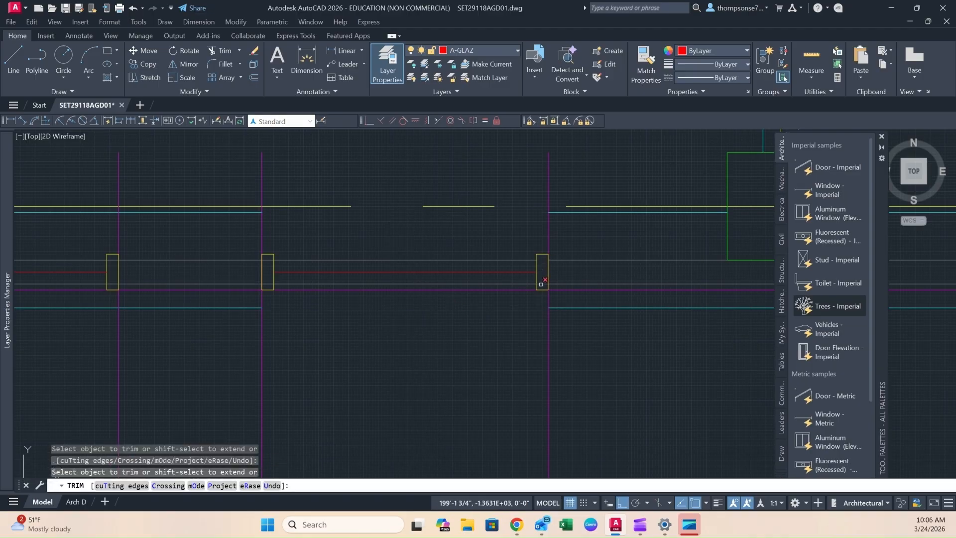
left_click_drag(269, 287, 267, 257)
middle_click_drag(238, 296, 364, 319)
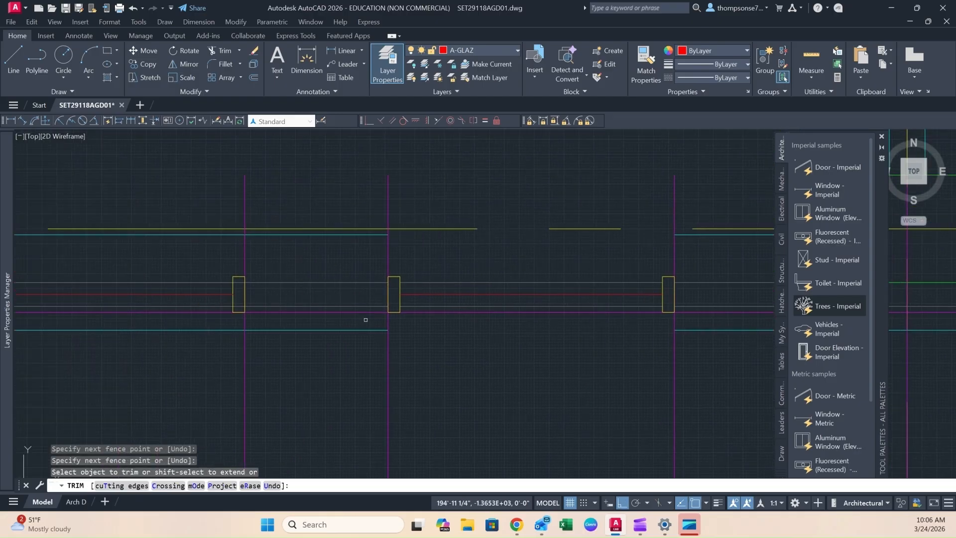
mouse_move(336, 253)
middle_mouse_down()
mouse_move(386, 273)
mouse_move(378, 323)
middle_mouse_up()
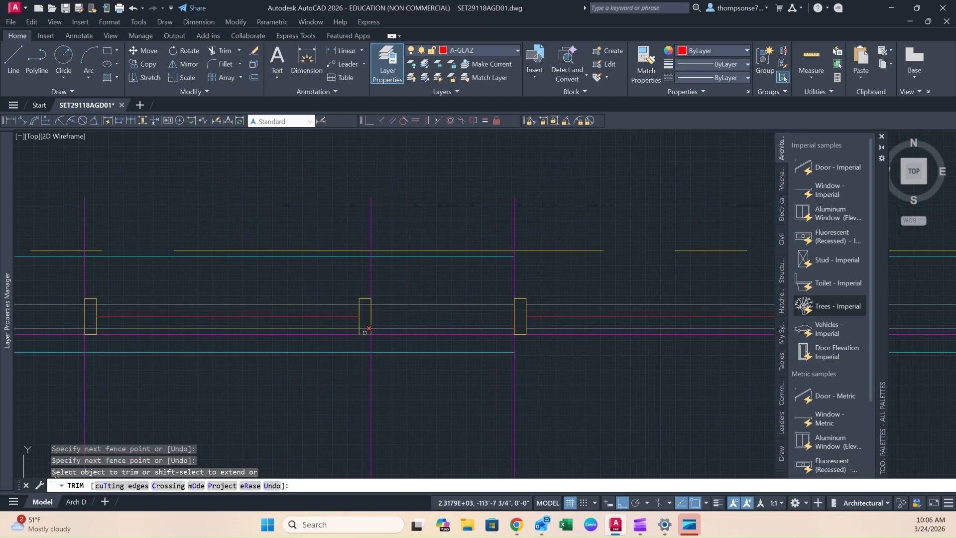
- Trim both wall face lines across the west bay's middle and westernmost window openings, and the inner wall lines inside their frames
left_click(365, 319)
mouse_move(365, 328)
left_mouse_down()
mouse_move(350, 337)
mouse_move(322, 307)
left_mouse_up()
left_click(318, 257)
middle_click_drag(264, 263, 632, 284)
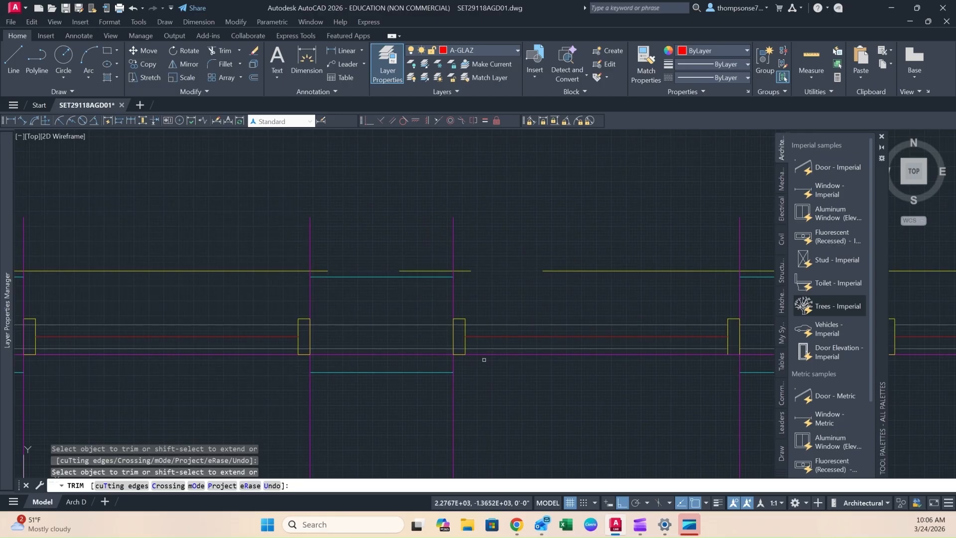
left_click_drag(463, 350, 461, 341)
key("Return")
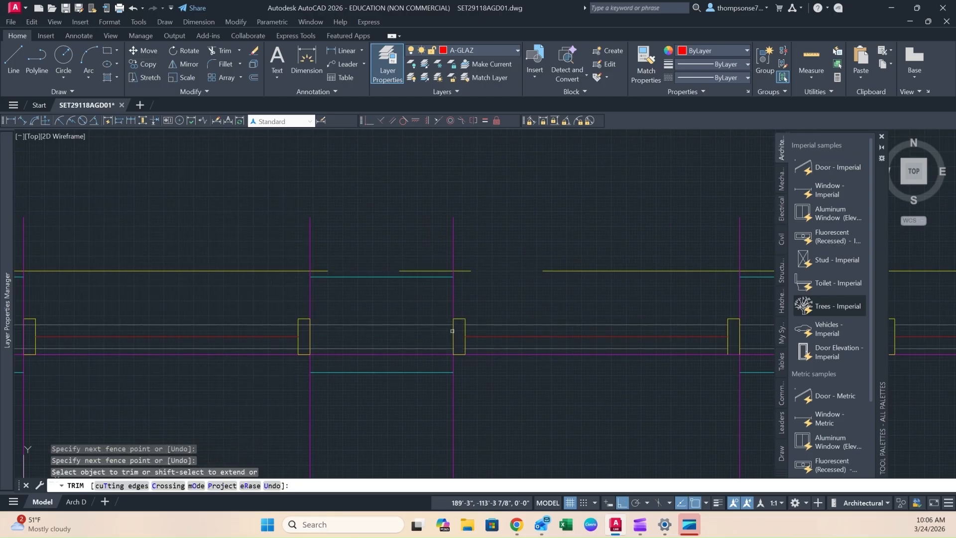
left_click_drag(307, 352, 304, 350)
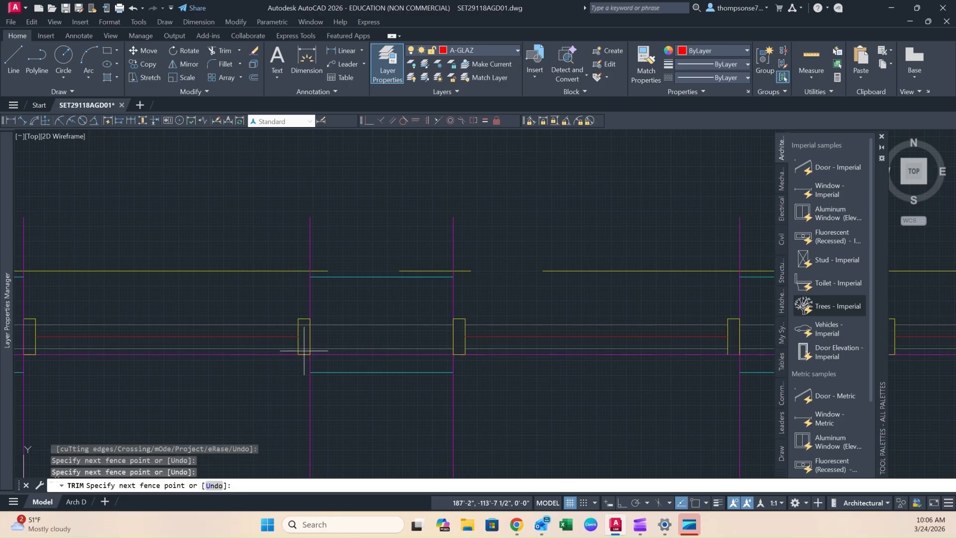
left_click(303, 322)
middle_click_drag(182, 359, 518, 364)
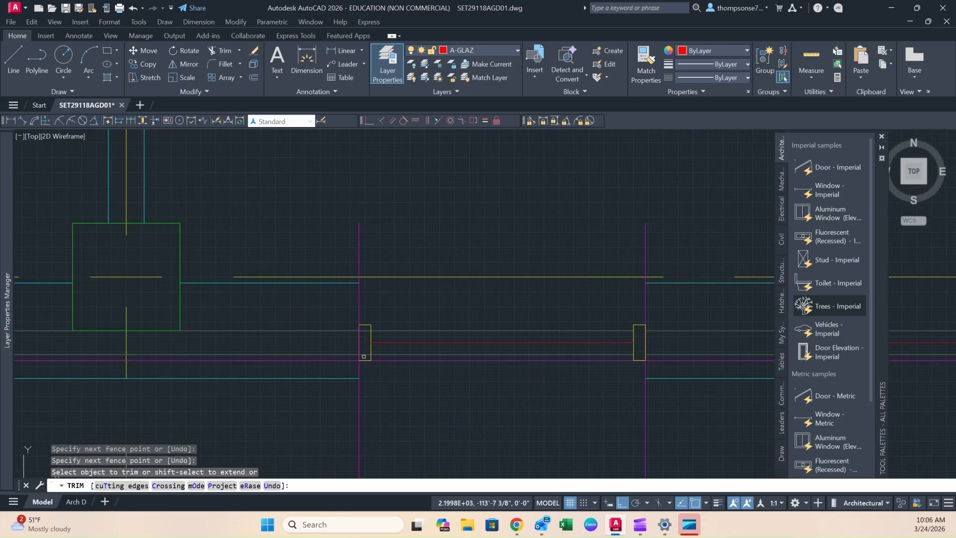
left_click(364, 356)
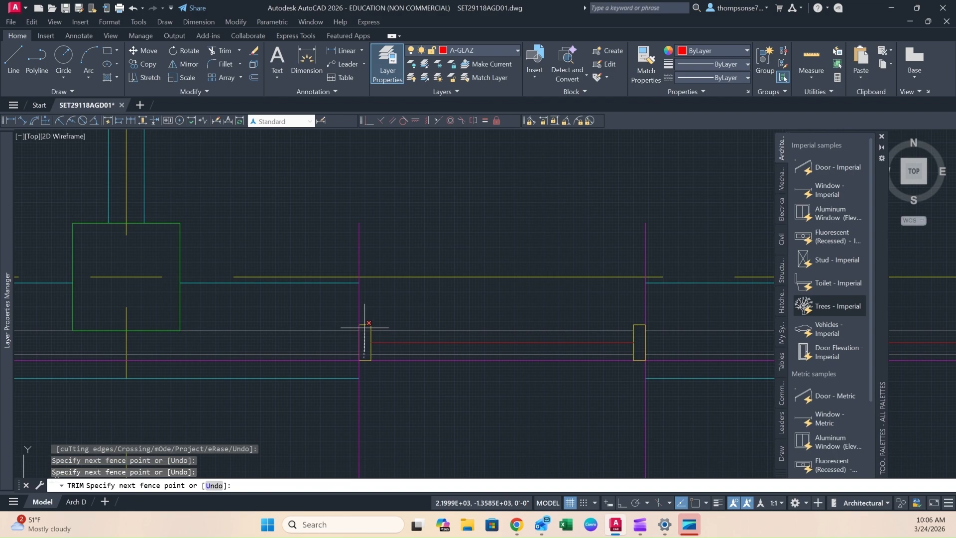
key("Return")
- Copy the two sill lines from the east bay's westernmost window to the three window openings in the adjacent west bay
scroll(473, 403, "down", 2)
middle_click_drag(498, 415, 336, 398)
middle_click_drag(522, 388, 361, 388)
key("Escape")
scroll(590, 390, "down", 3)
middle_click_drag(635, 388, 473, 366)
middle_click_drag(595, 374, 490, 364)
scroll(513, 359, "up", 3)
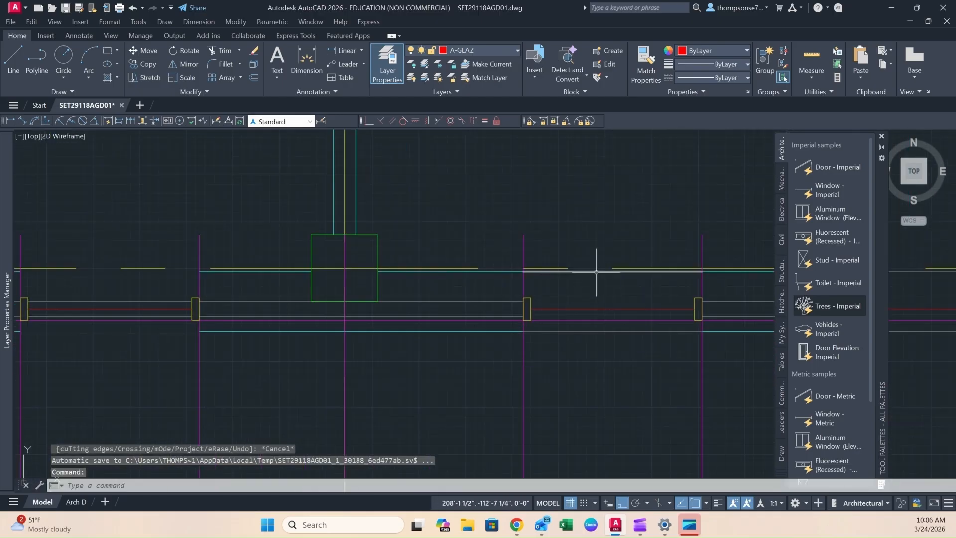
left_click(650, 271)
left_click(591, 331)
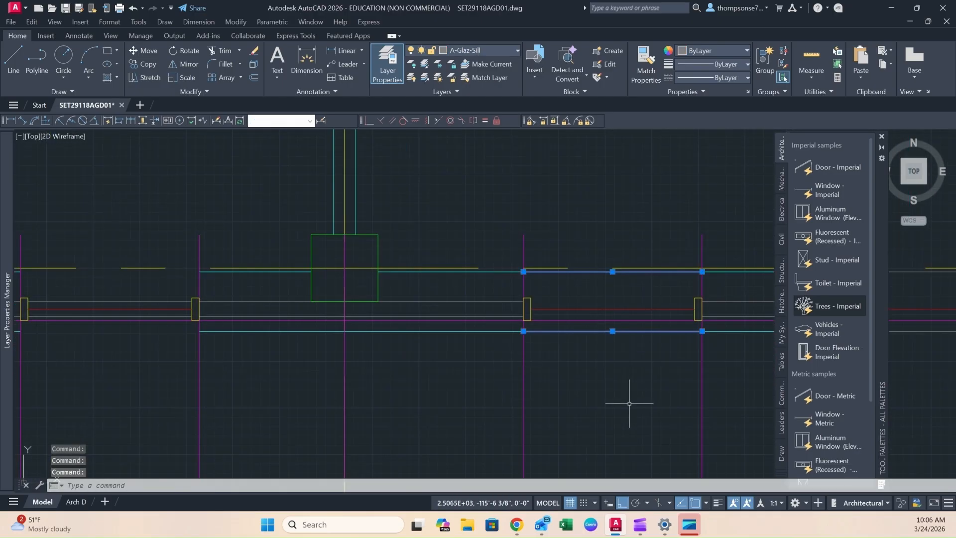
key("Return")
left_click(701, 272)
middle_click_drag(203, 269, 442, 285)
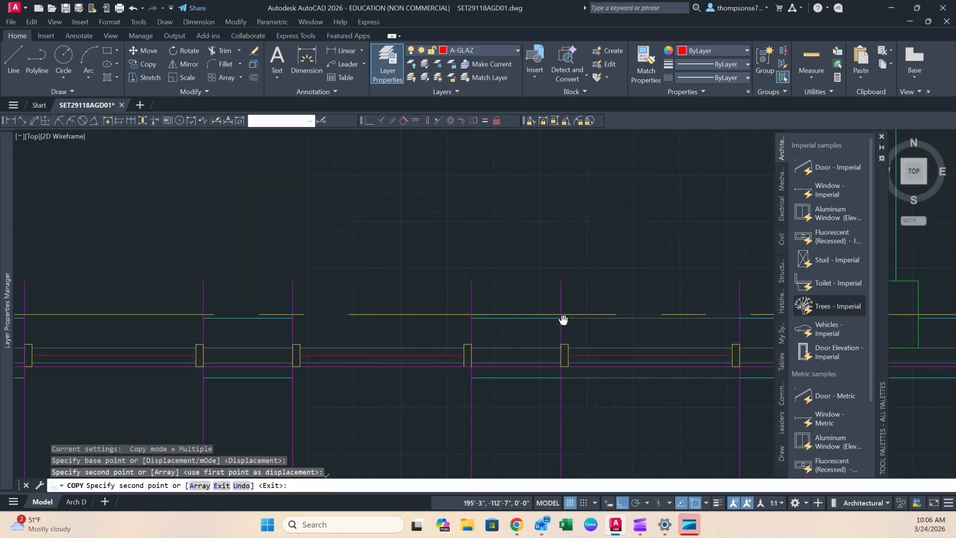
left_click(473, 315)
middle_click_drag(472, 313, 646, 352)
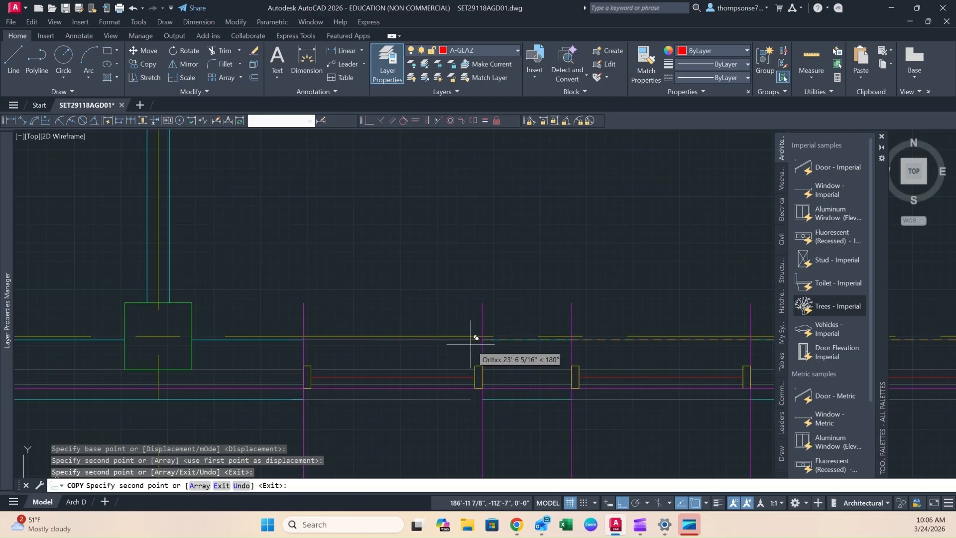
left_click(487, 335)
key("Escape")
- Delete the leftover inner wall cavity line segments between the frames of the west bay's three windows
scroll(465, 433, "up", 3)
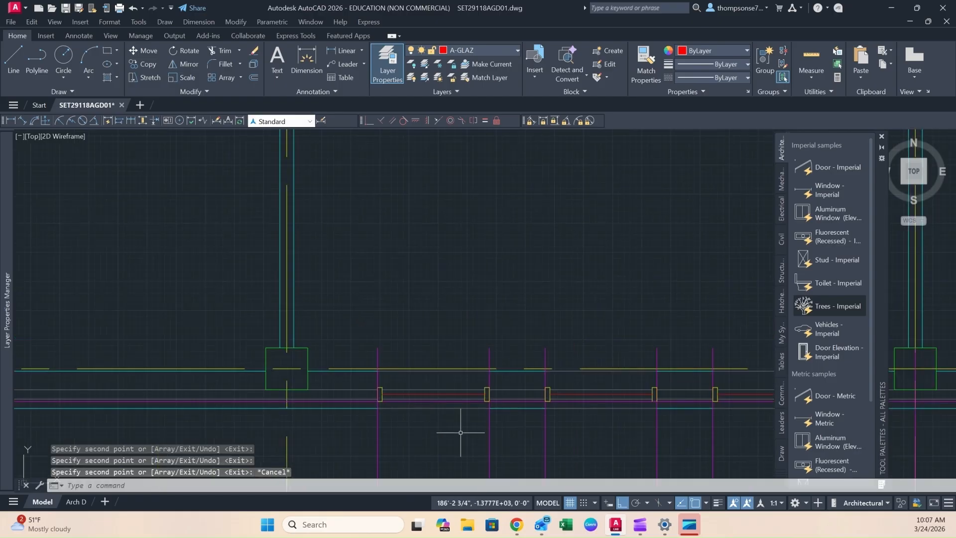
left_click(411, 355)
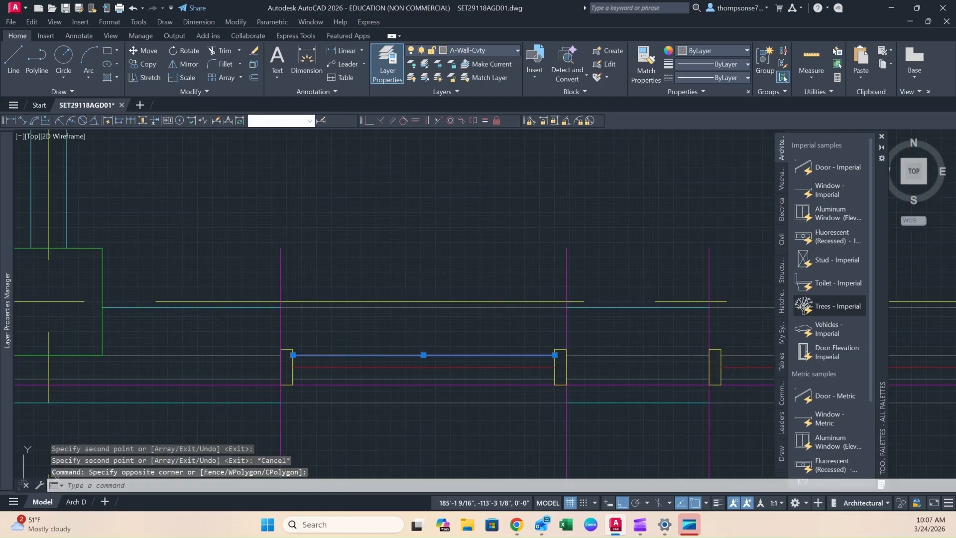
key("Delete")
left_click(411, 380)
key("Delete")
middle_click_drag(704, 389, 384, 386)
left_click(541, 343)
left_click(531, 354)
key("Delete")
left_click(525, 370)
left_click(519, 378)
key("Delete")
middle_click_drag(668, 378, 343, 351)
left_click(580, 324)
key("Delete")
left_click(590, 347)
mouse_move(636, 349)
middle_mouse_down()
mouse_move(653, 366)
mouse_move(506, 328)
middle_mouse_up()
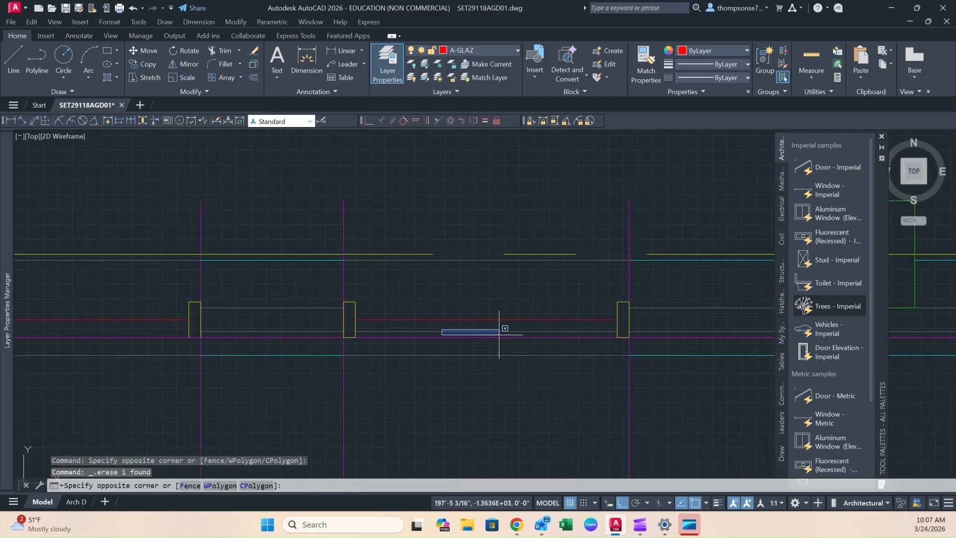
left_click(438, 332)
key("Delete")
- Match the vertical construction lines at the window openings in both bays to the properties of the cyan wall lines
mouse_move(722, 378)
middle_mouse_down()
mouse_move(485, 357)
mouse_move(578, 364)
middle_mouse_up()
scroll(491, 359, "down", 2)
middle_click_drag(480, 367, 595, 366)
middle_click_drag(469, 375, 550, 375)
scroll(544, 374, "up", 2)
scroll(549, 371, "down", 3)
mouse_move(620, 375)
middle_mouse_down()
mouse_move(382, 363)
mouse_move(494, 358)
mouse_move(477, 357)
middle_mouse_up()
key("Escape")
left_click(646, 63)
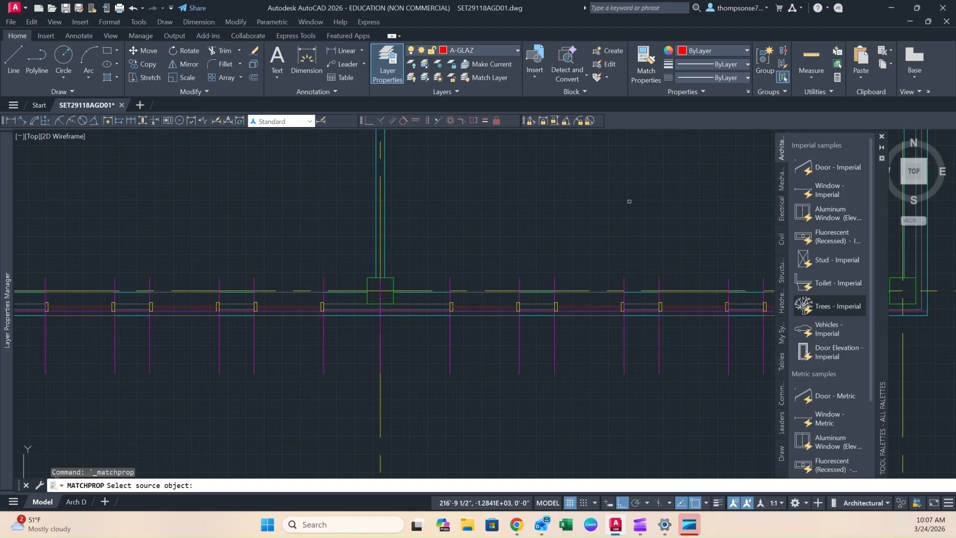
mouse_move(649, 342)
middle_mouse_down()
mouse_move(566, 334)
mouse_move(642, 339)
mouse_move(591, 328)
middle_mouse_up()
left_click(701, 309)
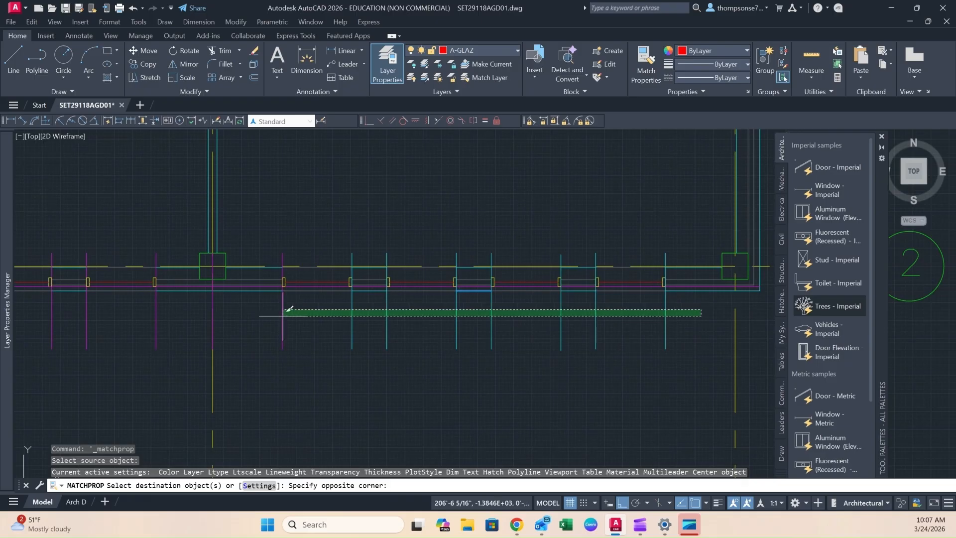
left_click(262, 314)
middle_click_drag(263, 313, 522, 349)
left_click(523, 343)
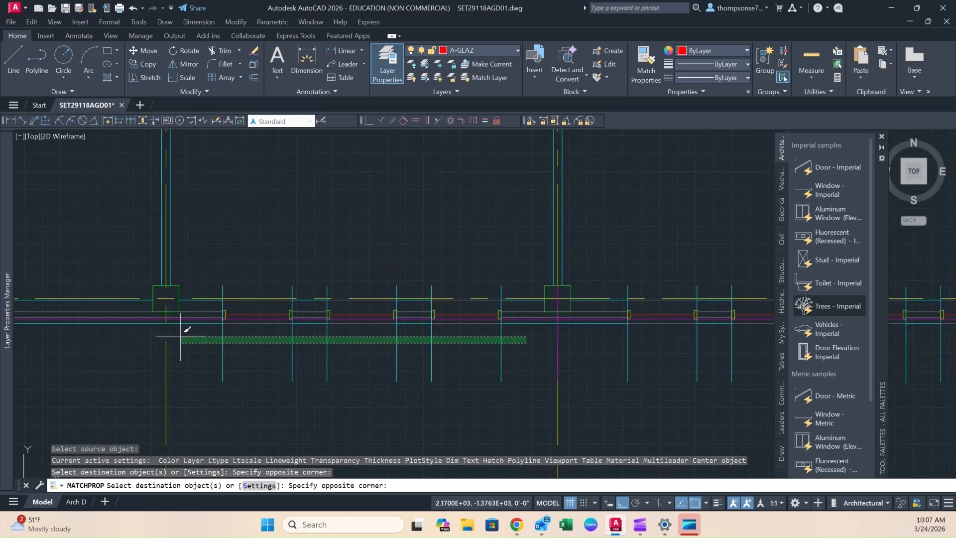
left_click(192, 347)
key("Escape")
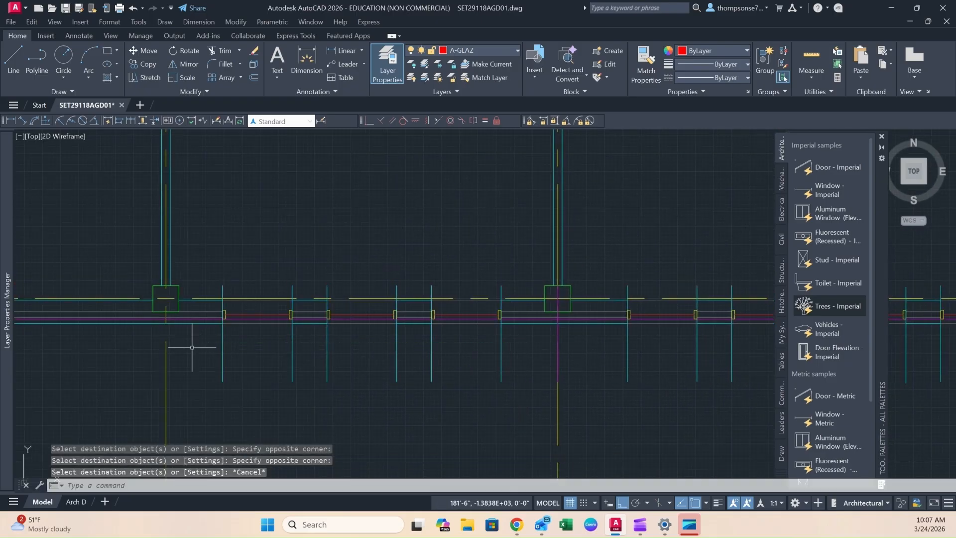
- Trim the west bay's opening edge lines where they extend south of the outer wall face and north of the grid line
type("tr")
key("Return")
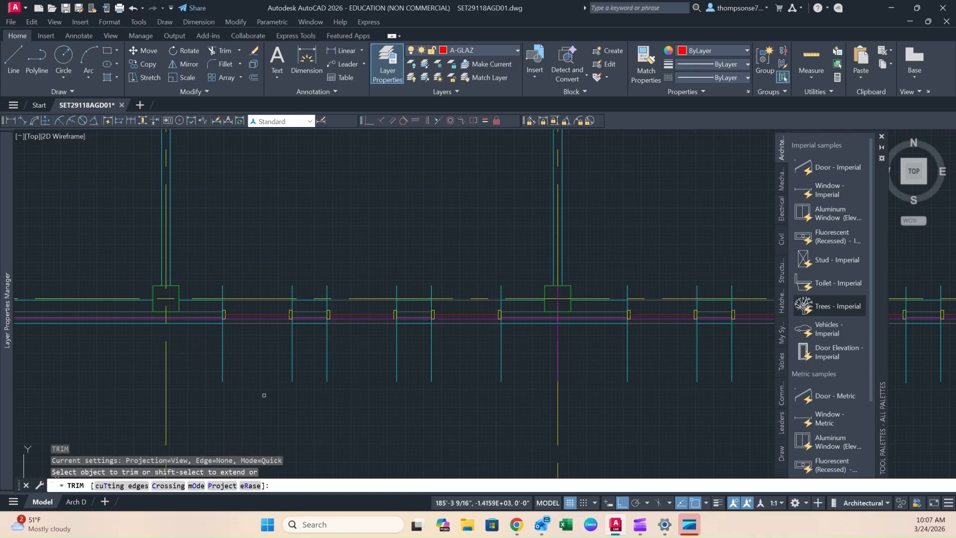
left_click(527, 339)
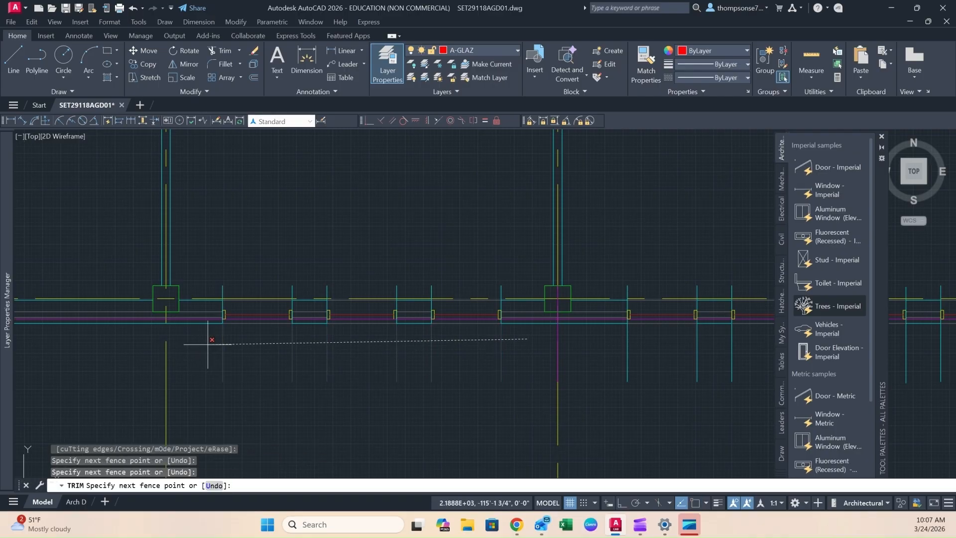
key("Return")
scroll(435, 292, "up", 2)
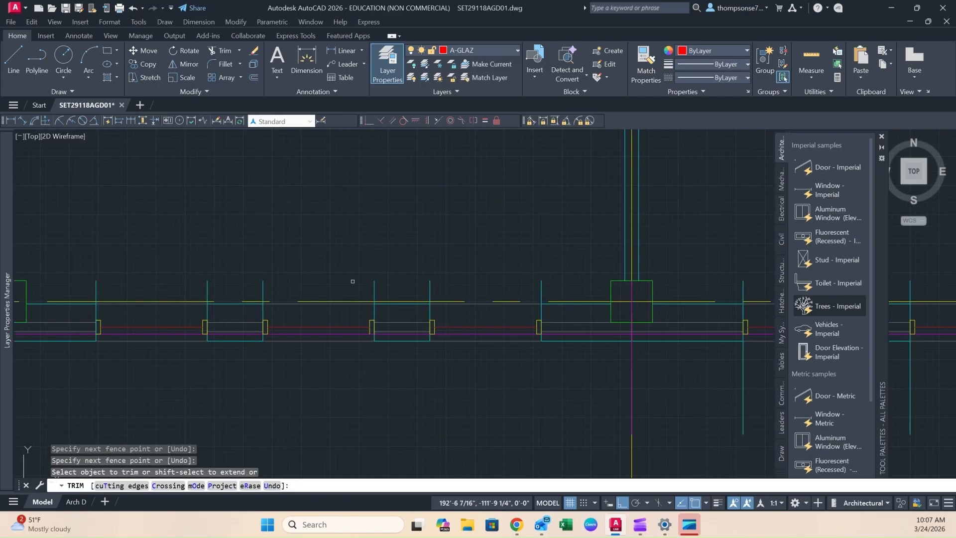
left_click(591, 288)
middle_click_drag(337, 286, 689, 271)
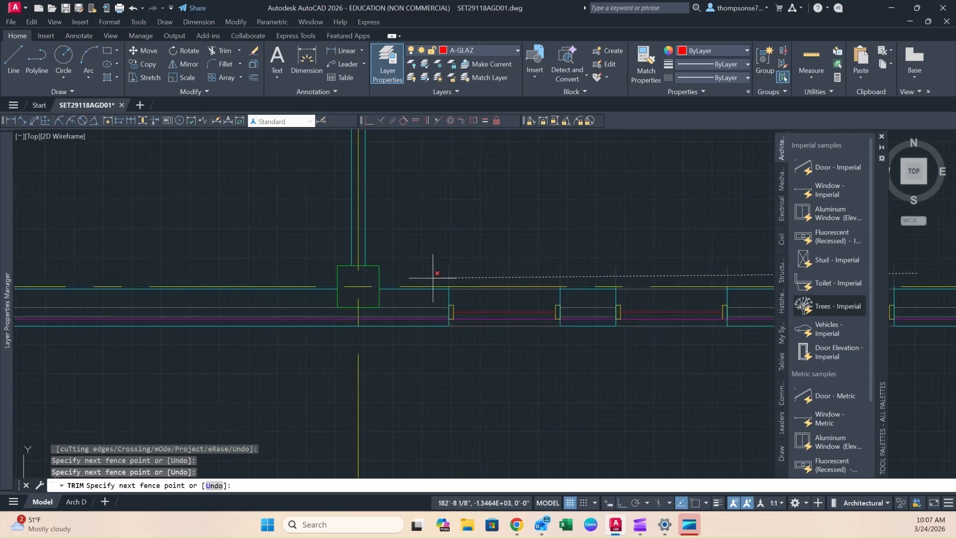
key("Return")
- Trim the short stubs of the west bay's opening edge lines between the grid line and the interior wall face
scroll(440, 291, "up", 3)
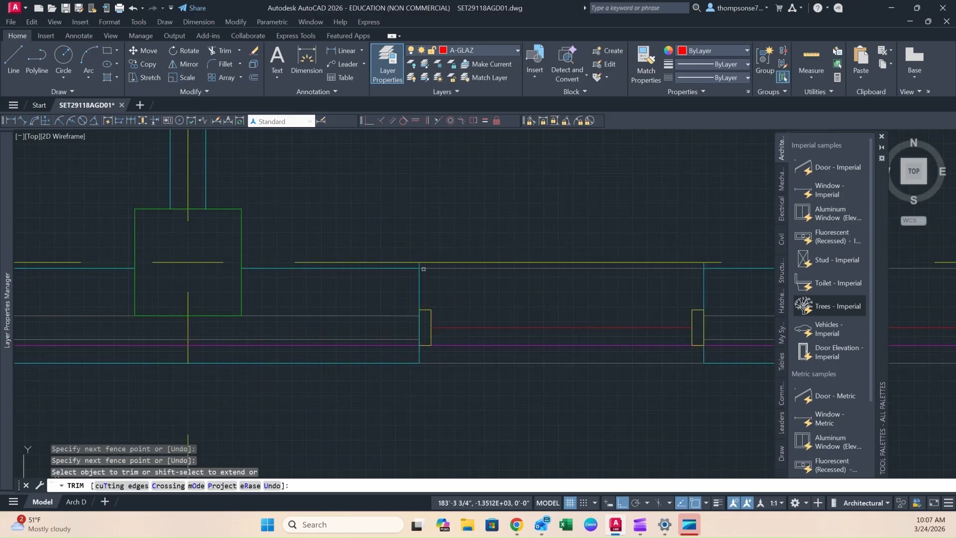
scroll(424, 269, "up", 5)
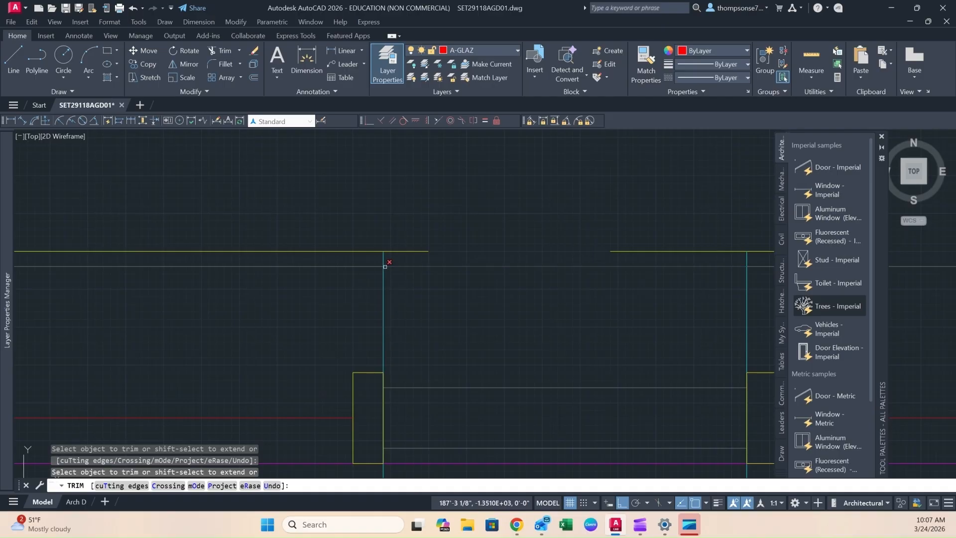
left_click(742, 261)
left_click(749, 260)
scroll(743, 263, "down", 4)
middle_click_drag(749, 272, 24, 254)
scroll(370, 256, "up", 2)
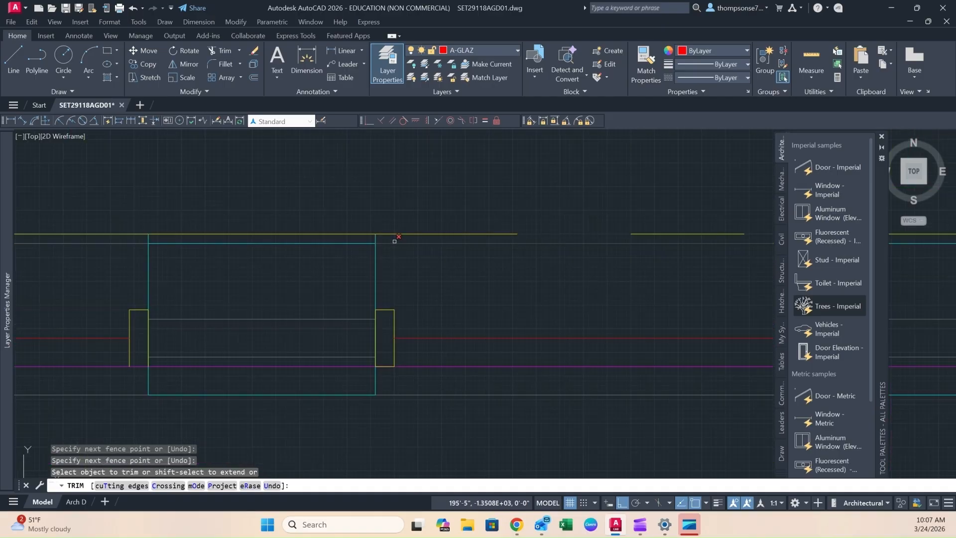
left_click(395, 241)
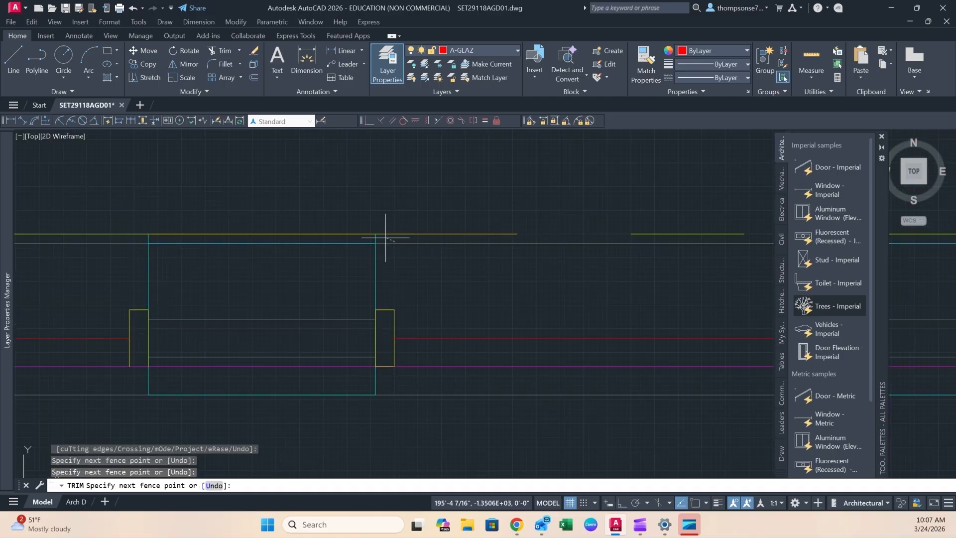
left_click(131, 239)
middle_click_drag(628, 290, 142, 284)
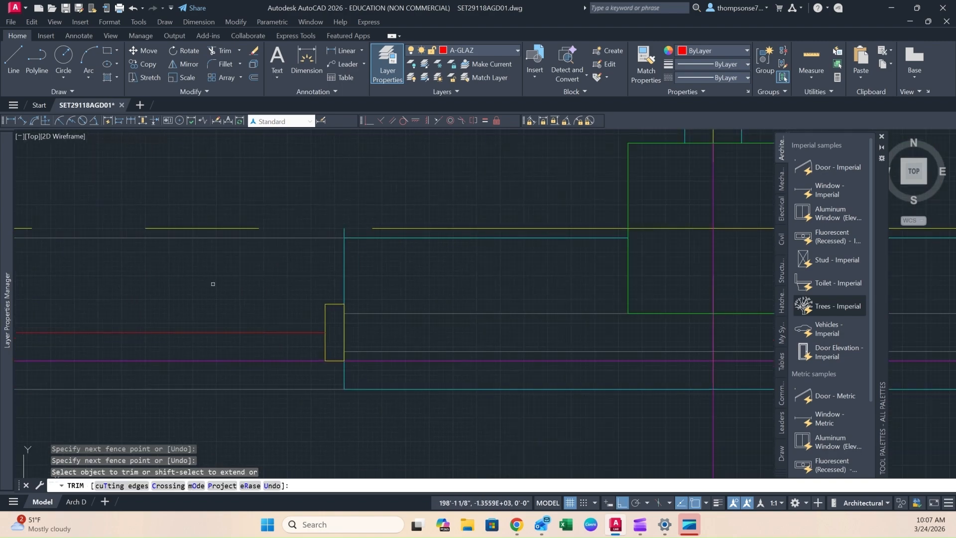
left_click(344, 234)
- Trim the east bay's opening edge lines back to the interior wall face, removing the parts that extend north
scroll(411, 297, "down", 3)
middle_click_drag(529, 328, 316, 329)
scroll(381, 283, "up", 1)
scroll(380, 282, "up", 2)
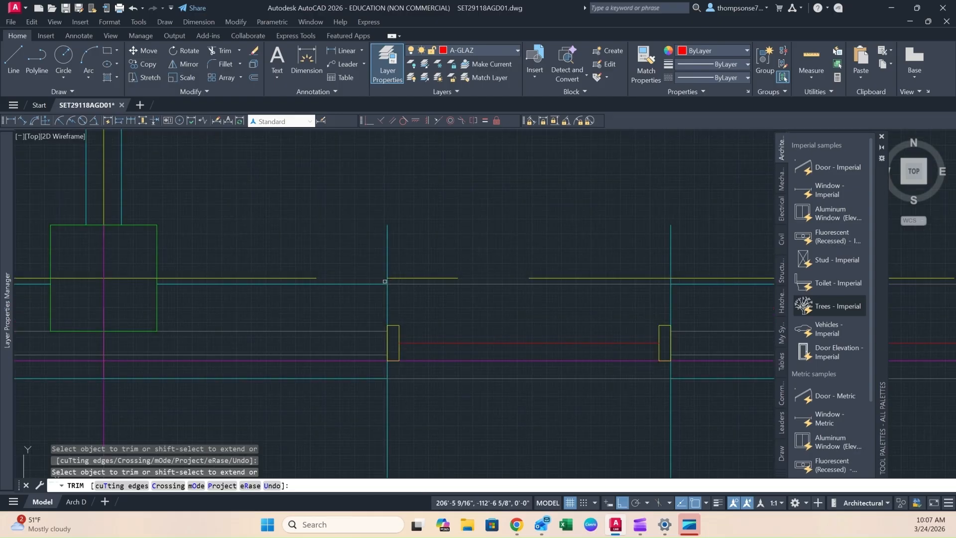
left_click_drag(393, 279, 371, 279)
scroll(696, 278, "up", 2)
left_click_drag(692, 230, 153, 221)
scroll(241, 211, "down", 2)
scroll(273, 219, "up", 2)
left_click_drag(290, 224, 280, 253)
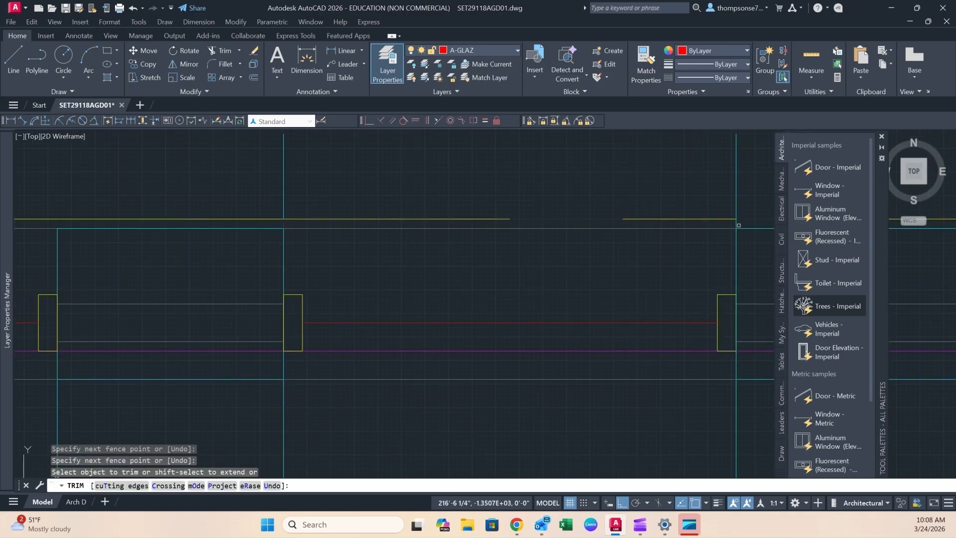
left_click(736, 225)
left_click_drag(755, 193, 202, 154)
scroll(354, 187, "down", 2)
middle_click_drag(455, 187, 149, 217)
left_click_drag(732, 209, 216, 209)
scroll(282, 222, "up", 4)
left_click(288, 246)
middle_click_drag(597, 250, 90, 215)
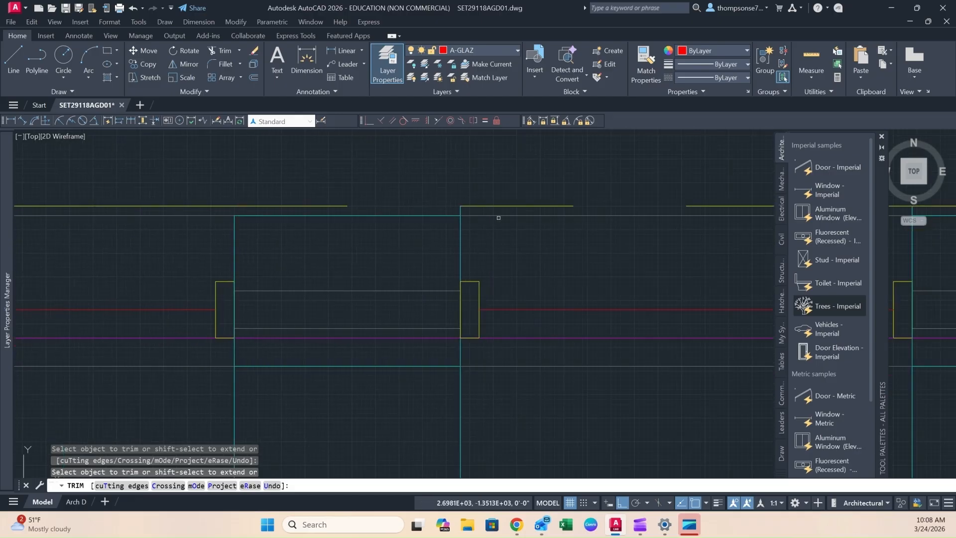
middle_click_drag(538, 217, 701, 215)
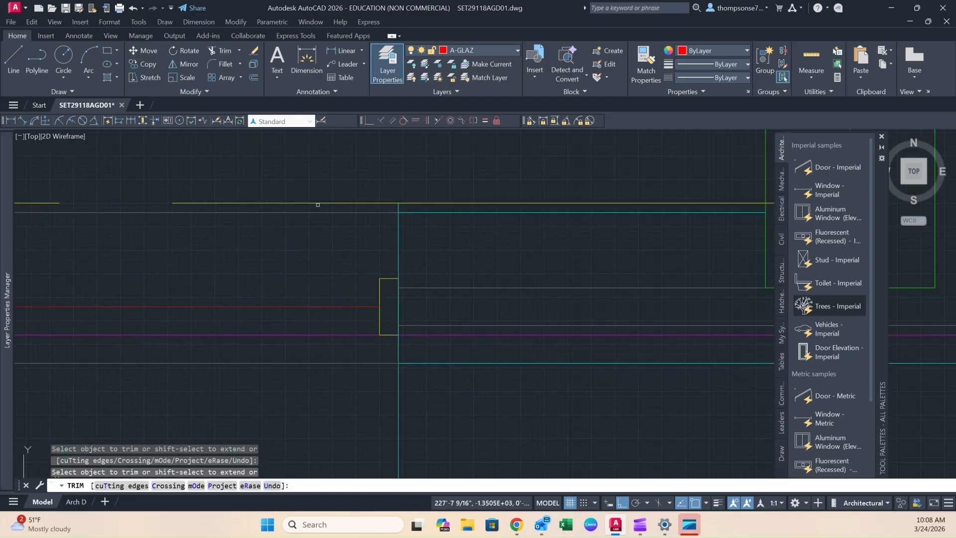
scroll(468, 253, "down", 4)
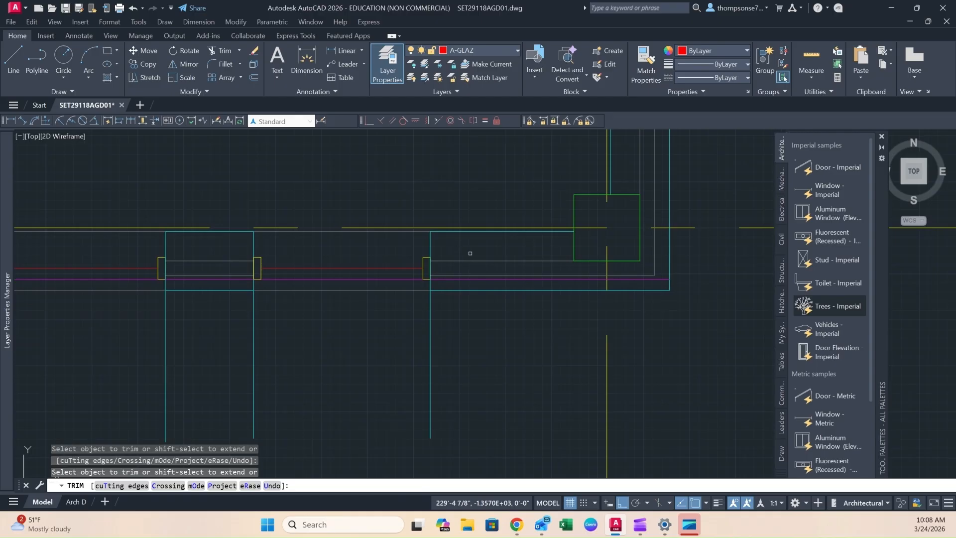
- Trim the east bay's opening edge lines back to the exterior wall face, removing the parts that extend south
middle_click_drag(471, 253, 424, 224)
left_click(441, 290)
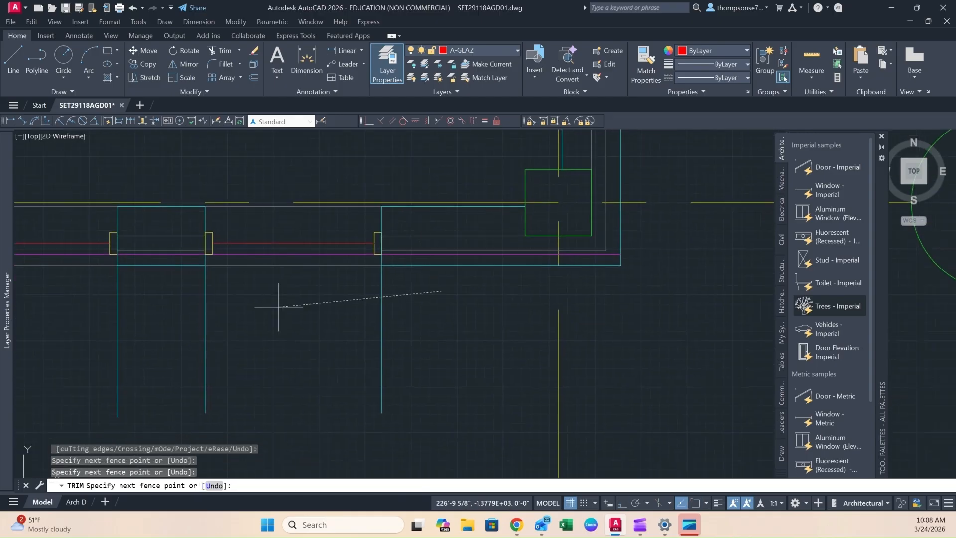
middle_click_drag(100, 313, 474, 284)
left_click(162, 274)
middle_click_drag(166, 274, 432, 266)
left_click(356, 275)
middle_click_drag(141, 273, 440, 282)
left_click(274, 283)
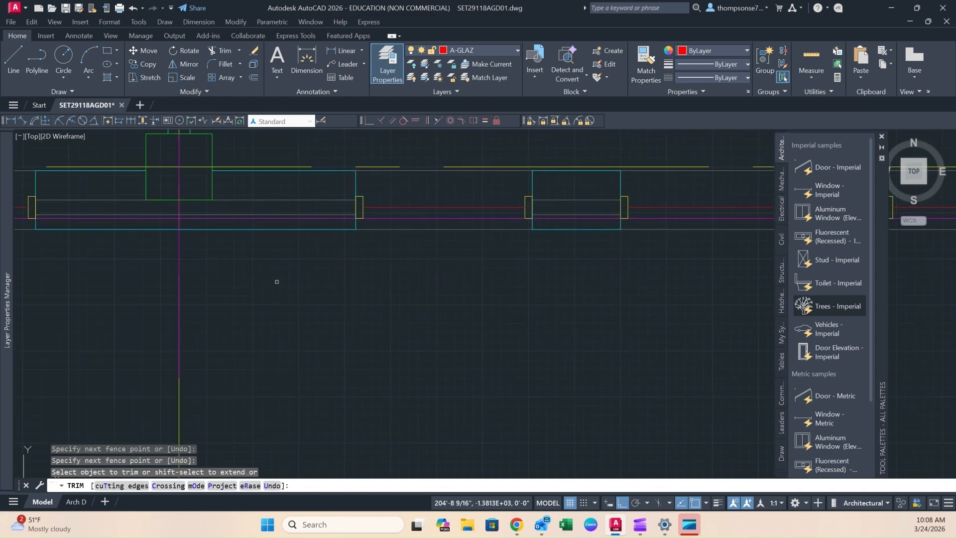
key("Escape")
- Delete the horizontal magenta construction line running through the exterior wall along the windows
scroll(297, 288, "down", 3)
middle_click_drag(344, 313, 295, 332)
scroll(300, 330, "up", 1)
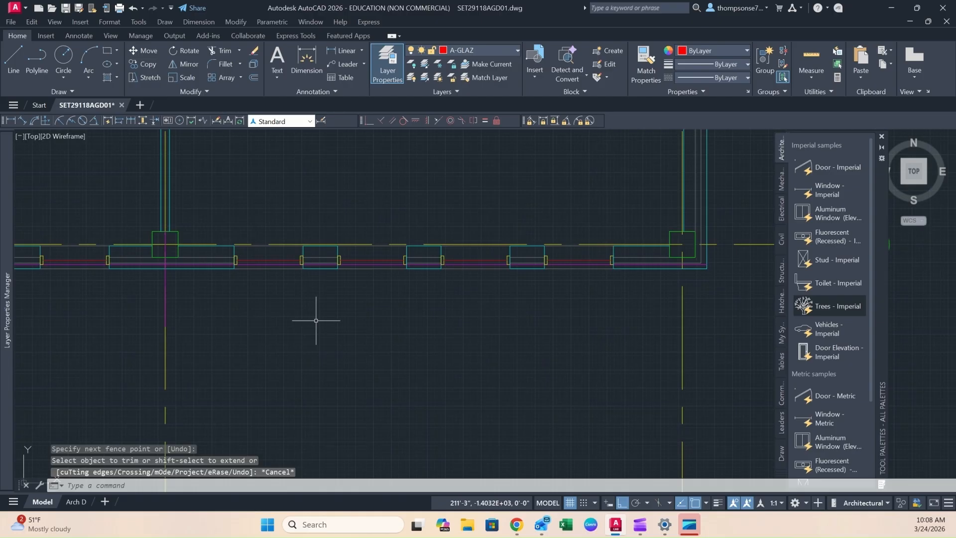
scroll(356, 292, "up", 2)
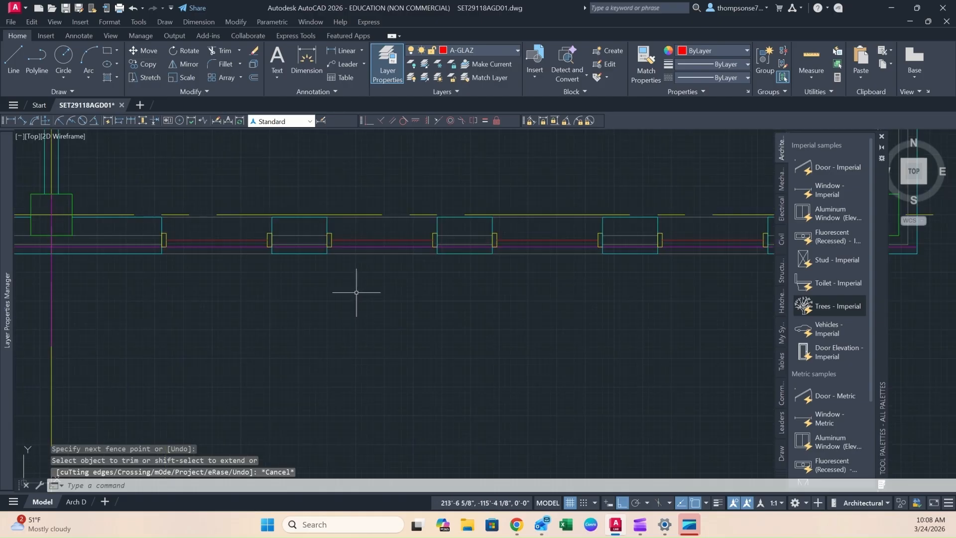
left_click(365, 246)
key("Delete")
middle_click_drag(127, 319, 335, 313)
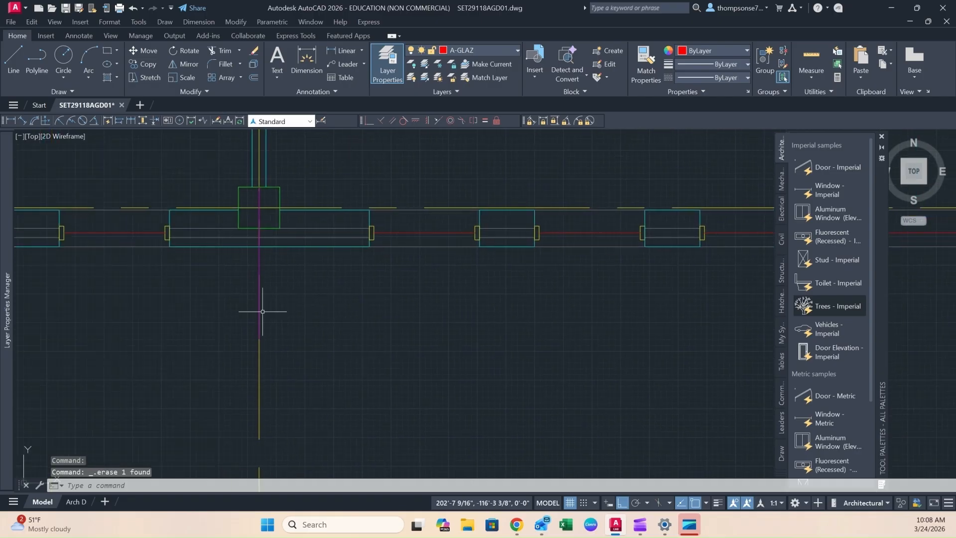
- Examine the overall floor plan and the exterior wall along grid line 2 for bays still without windows
scroll(416, 330, "down", 4)
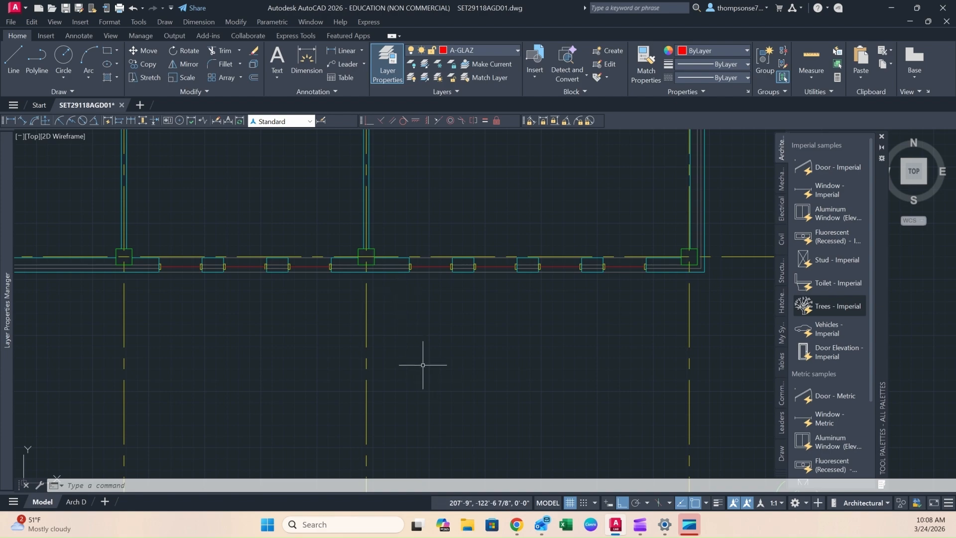
middle_click_drag(441, 417, 435, 320)
scroll(435, 320, "down", 2)
middle_click_drag(325, 319, 498, 333)
middle_click_drag(326, 298, 440, 312)
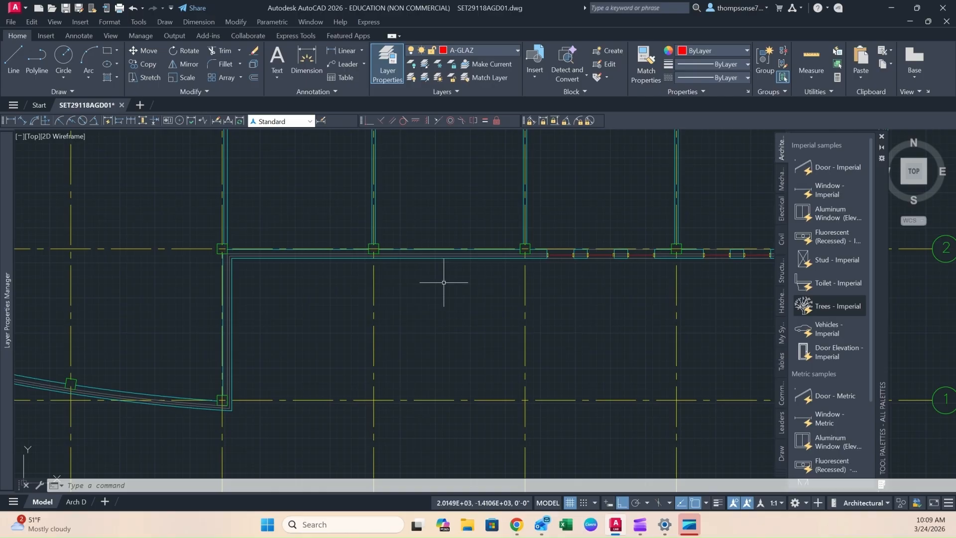
scroll(444, 282, "down", 6)
middle_click_drag(427, 320, 426, 402)
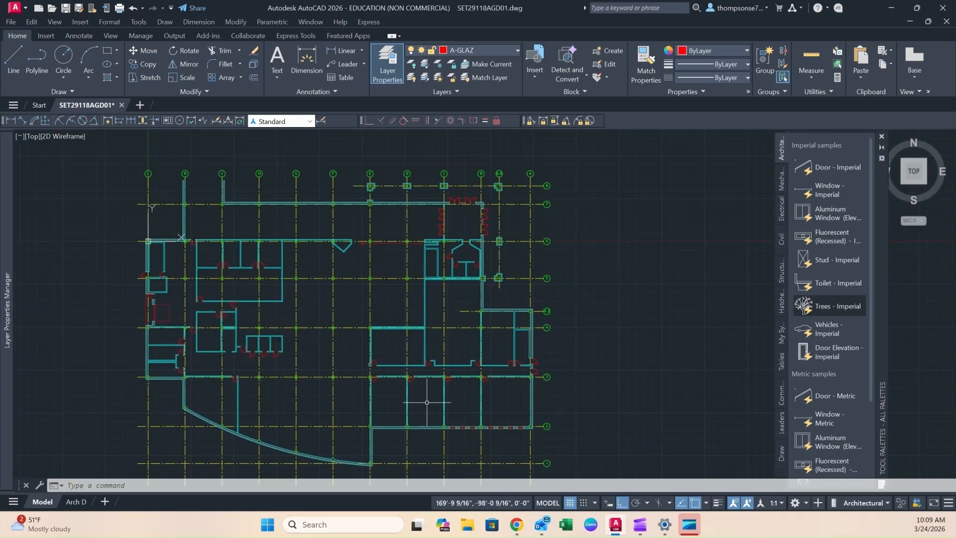
left_click(407, 314)
middle_click_drag(368, 399, 438, 314)
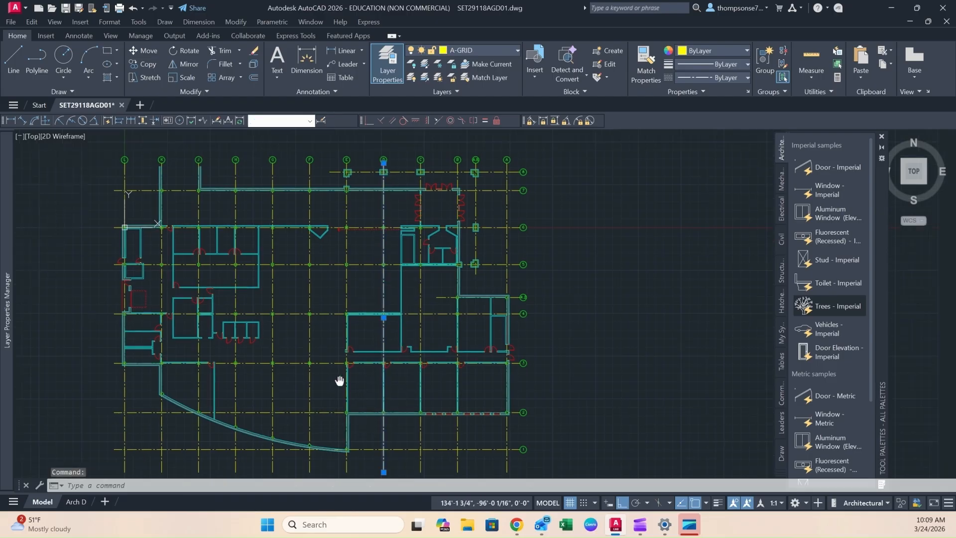
scroll(451, 390, "up", 1)
scroll(451, 389, "up", 1)
middle_click_drag(498, 389, 405, 350)
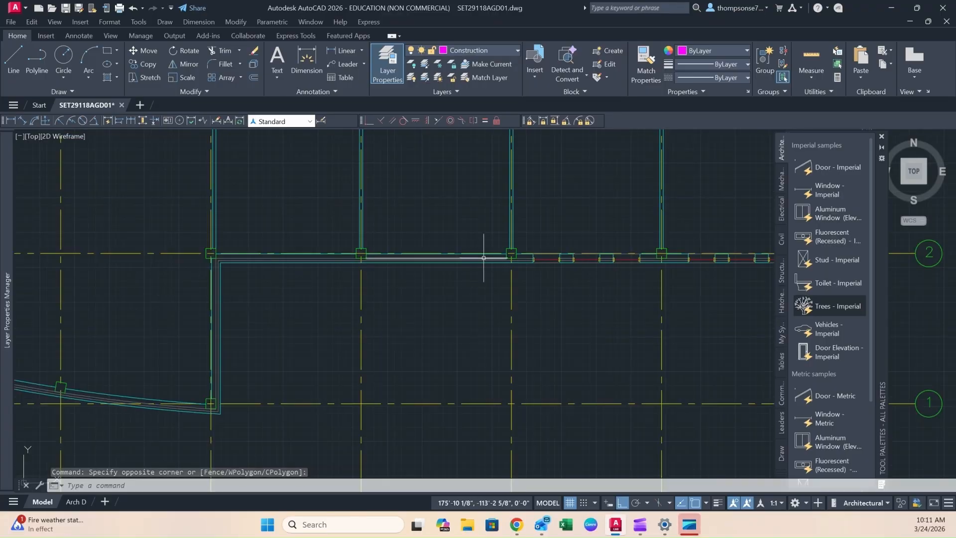
scroll(486, 262, "up", 2)
middle_click_drag(474, 273, 463, 273)
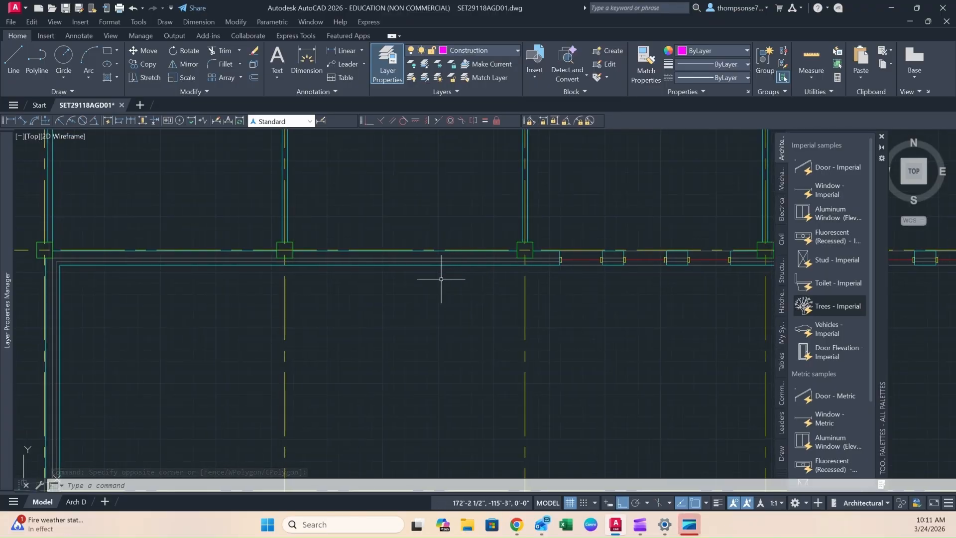
scroll(427, 282, "down", 2)
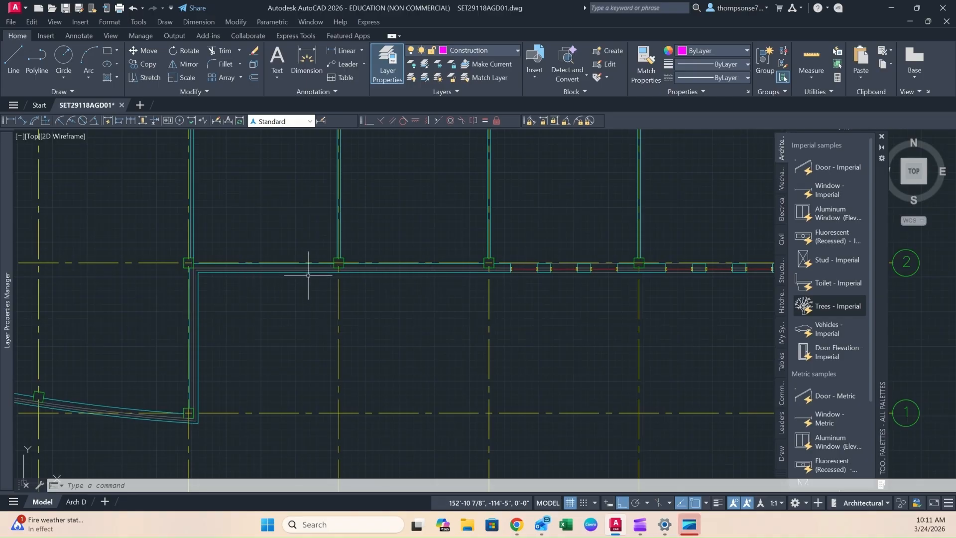
scroll(309, 275, "down", 5)
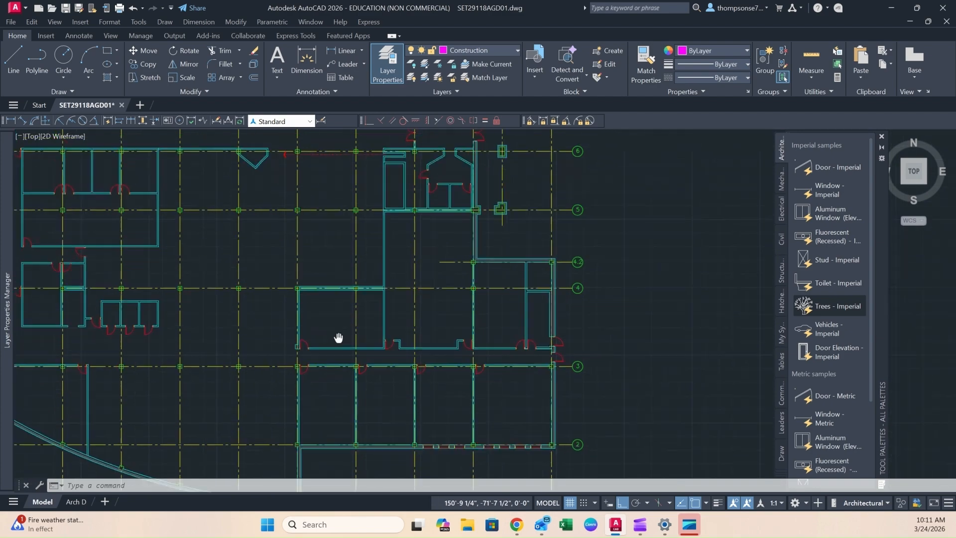
- Move the selected vertical grid line at the second column from the wall's west end to the Construction layer
middle_click_drag(336, 290, 368, 246)
left_click(349, 231)
left_click(343, 228)
middle_click_drag(400, 385, 462, 255)
scroll(382, 313, "up", 4)
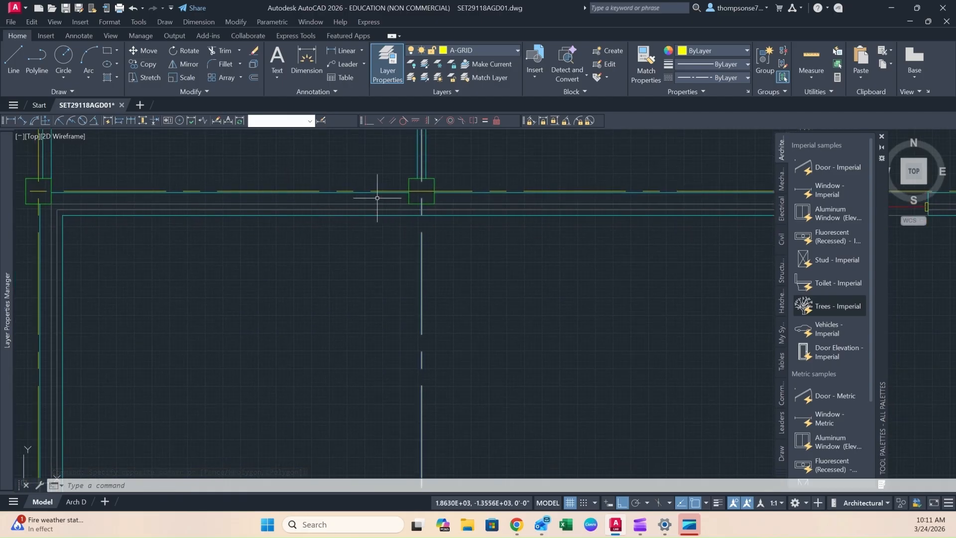
left_click(471, 50)
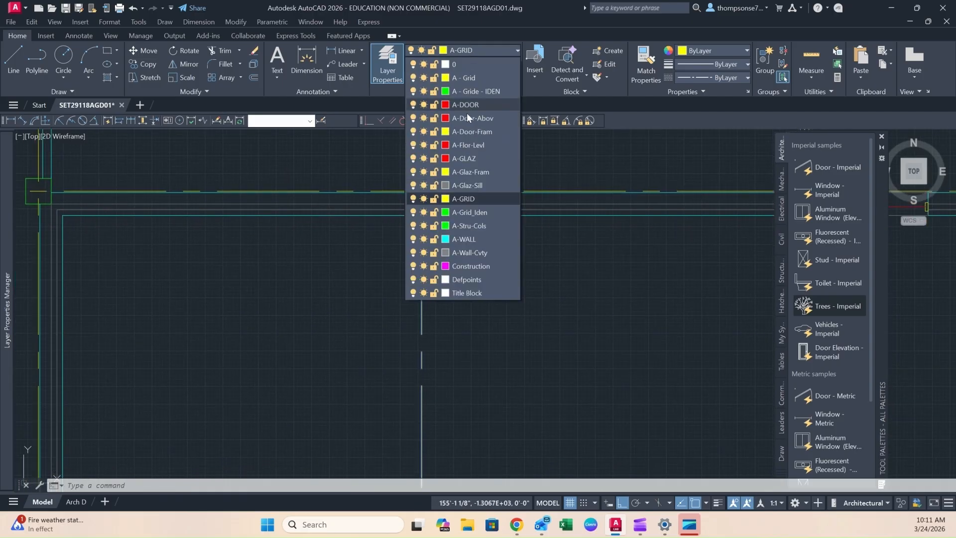
left_click(463, 266)
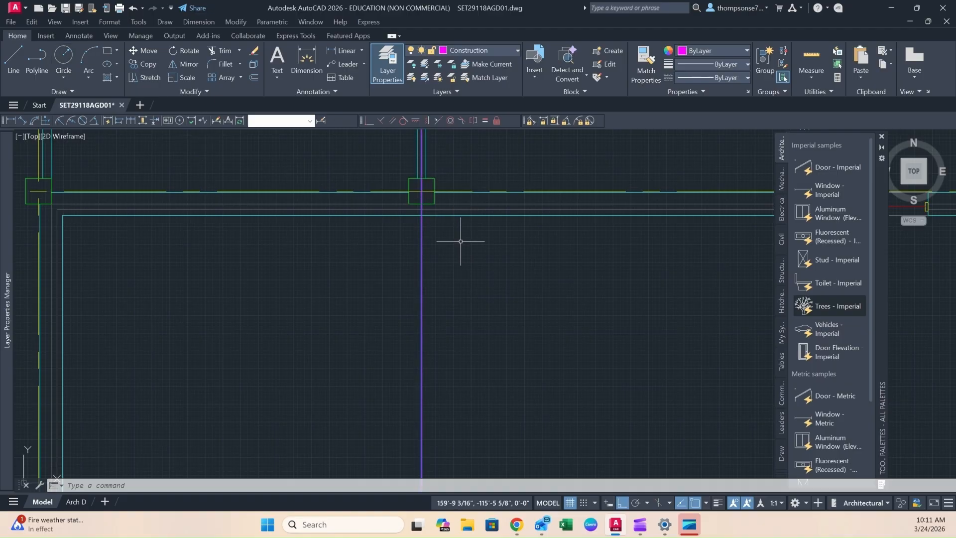
- Return the selected vertical grid line to the A-GRID layer and clear the selection
left_click(488, 49)
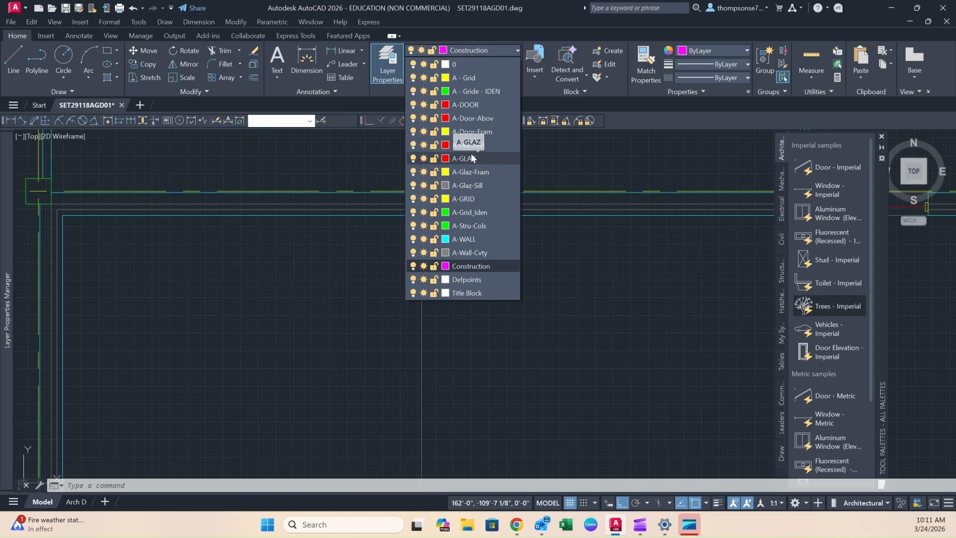
left_click(463, 200)
left_click(465, 279)
key("Escape")
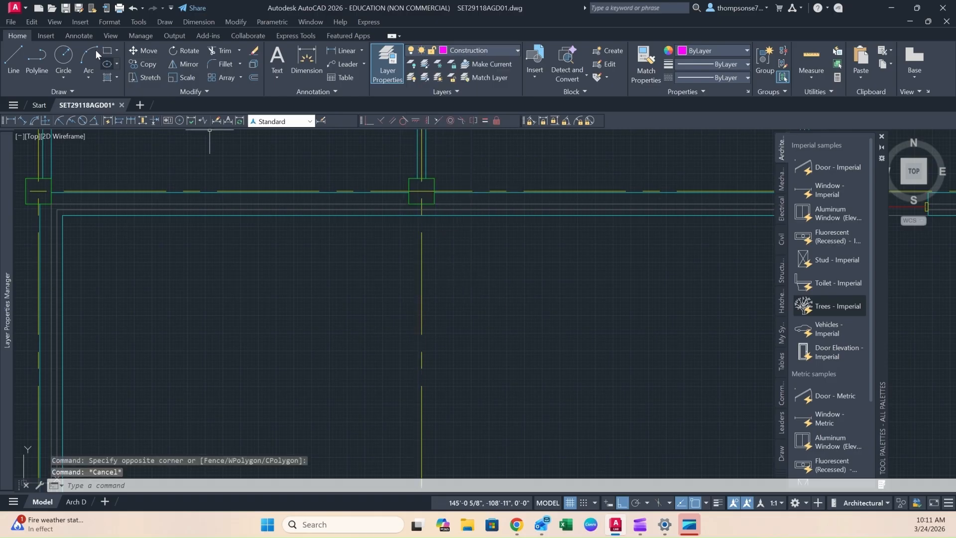
- Draw vertical construction lines southward along the grid lines from the second and third columns of the exterior wall
left_click(13, 59)
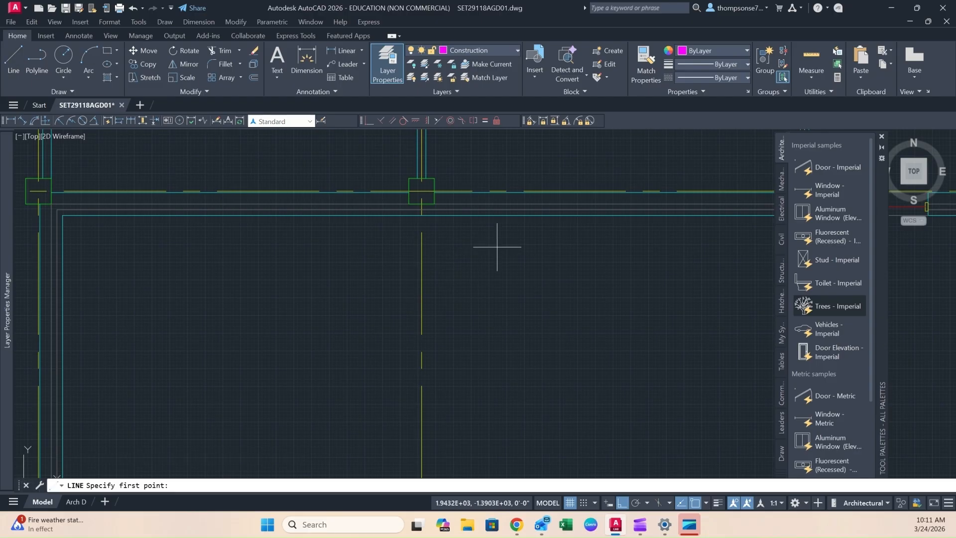
left_click(421, 190)
left_click(421, 350)
key("Escape")
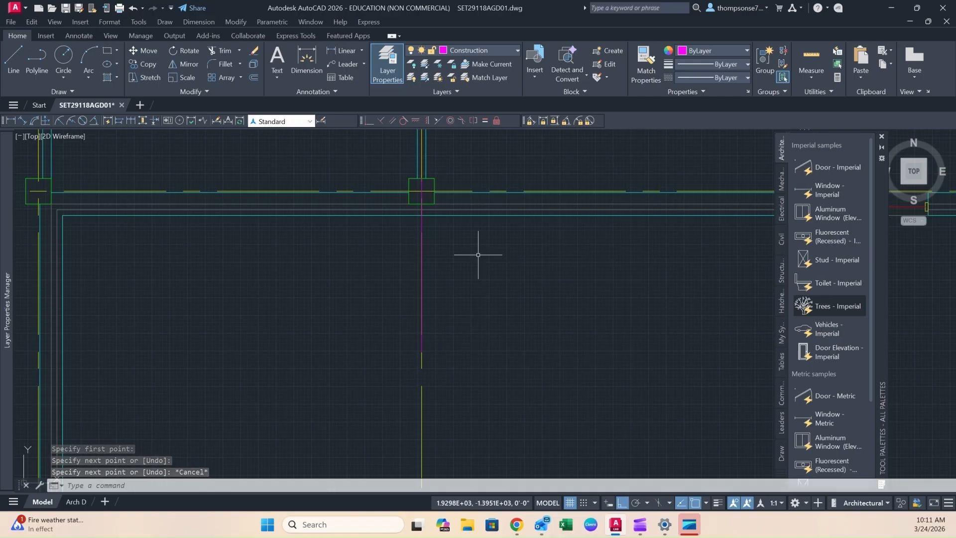
middle_click_drag(491, 252, 427, 260)
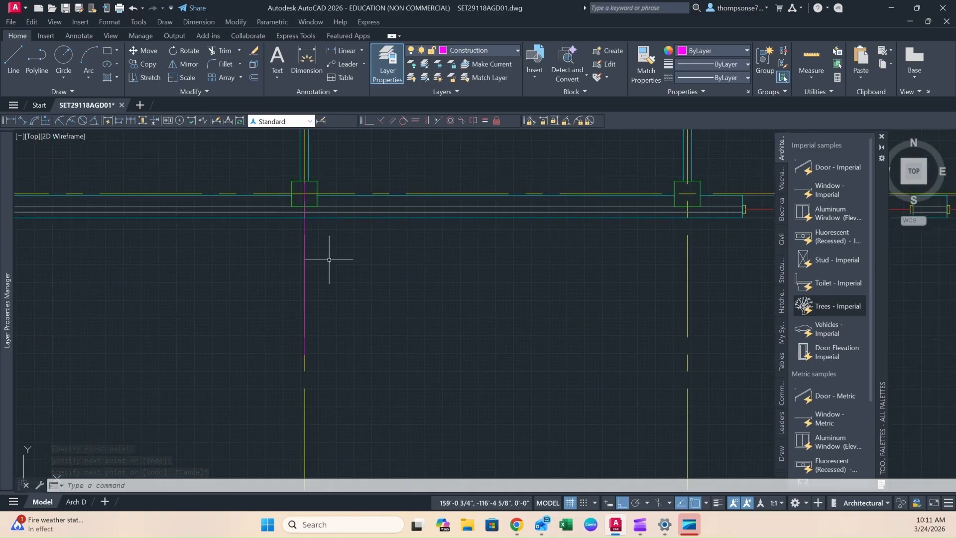
key("space")
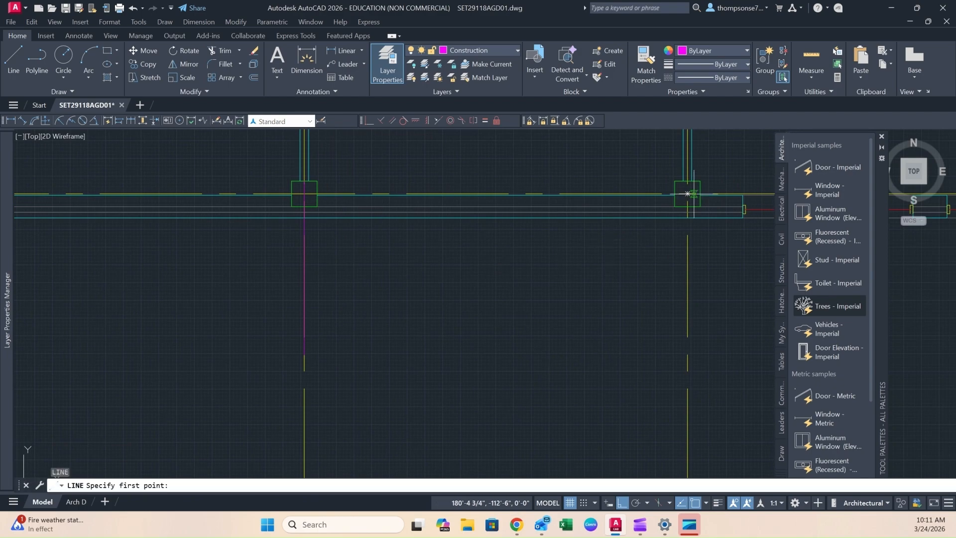
left_click(688, 194)
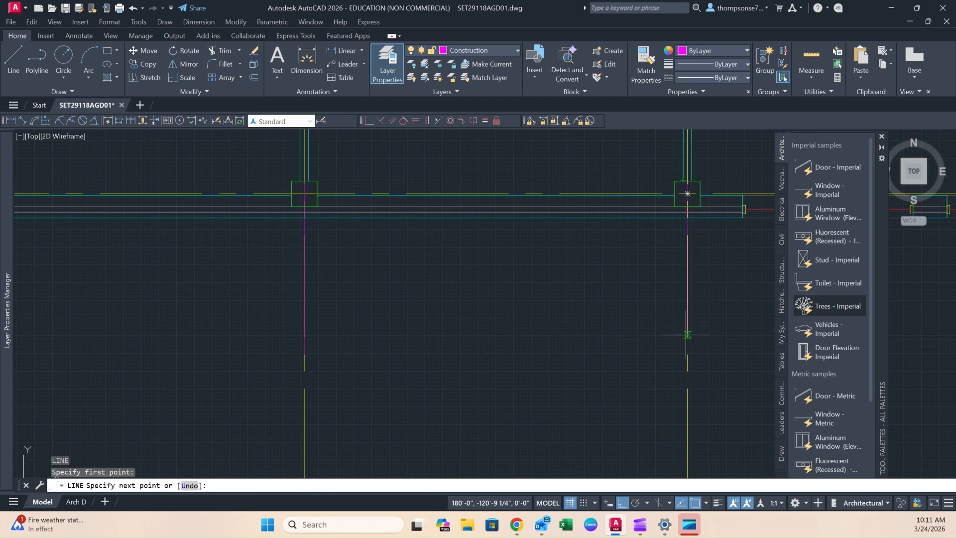
key("Escape")
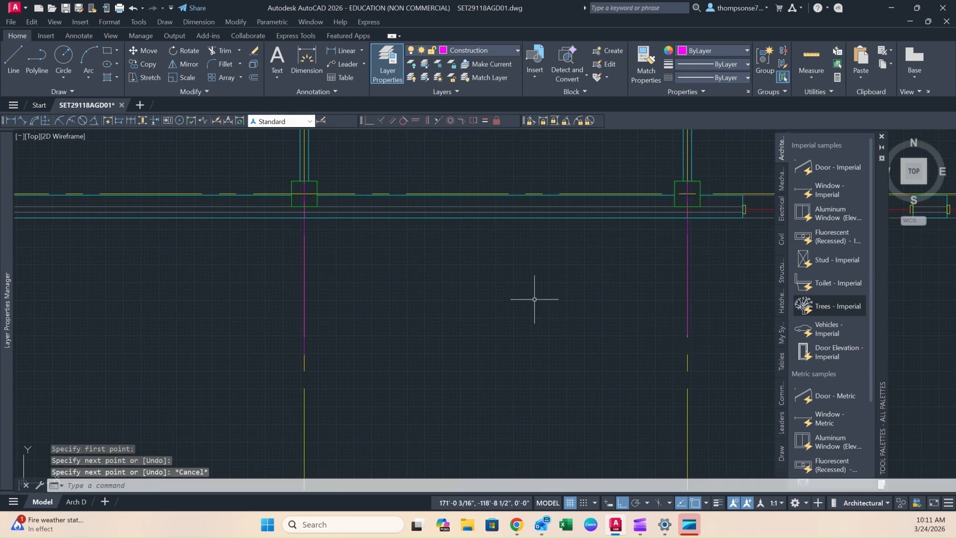
- Offset both vertical construction lines 3'-3" to the west
middle_click_drag(520, 293, 525, 292)
type("o")
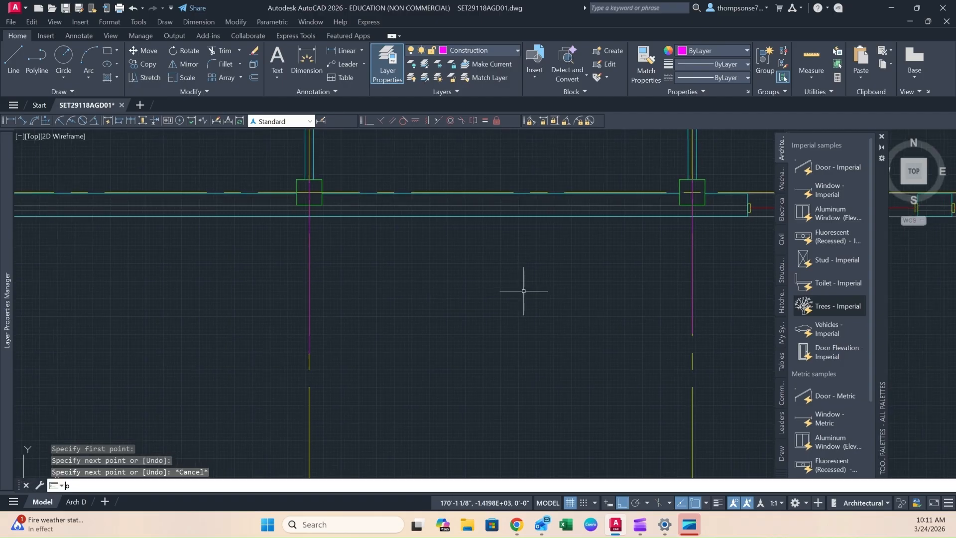
key("Return")
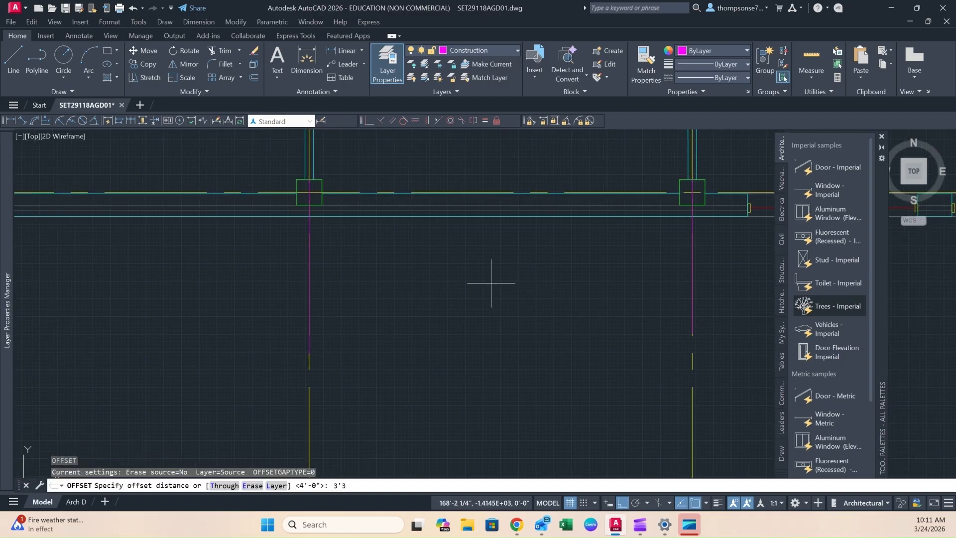
key("Return")
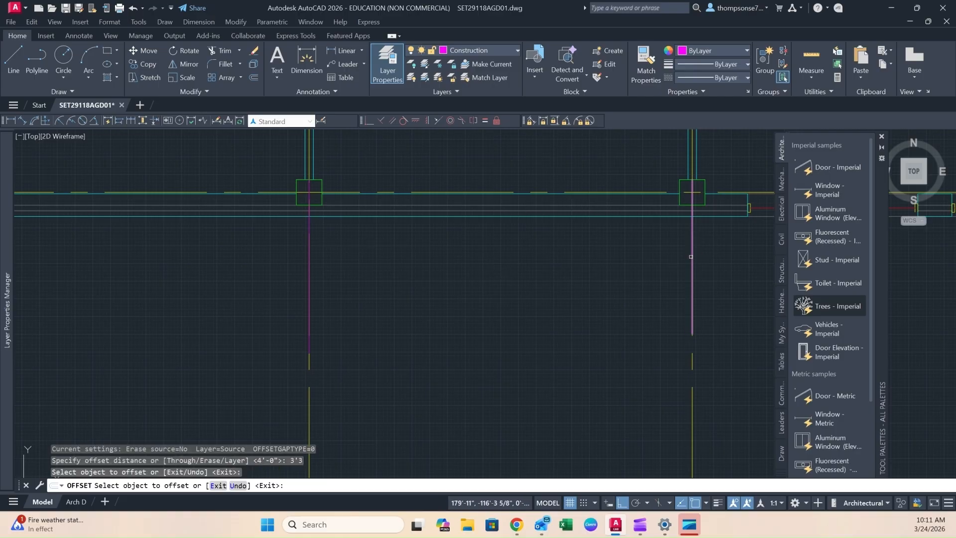
left_click(692, 256)
left_click(537, 266)
left_click(311, 257)
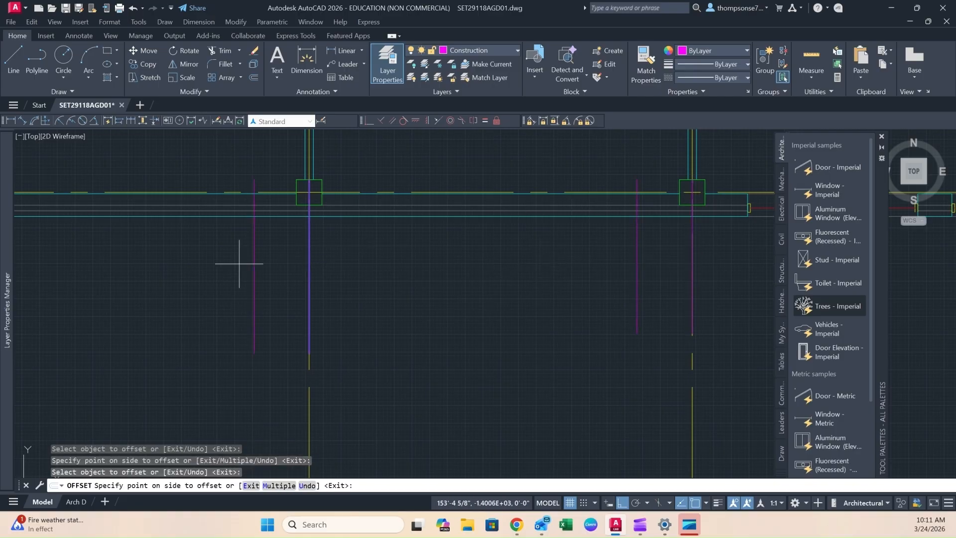
left_click(205, 266)
mouse_move(205, 267)
middle_mouse_down()
mouse_move(316, 273)
mouse_move(354, 261)
middle_mouse_up()
key("Escape")
- Offset the 3'-3" line in each windowless bay 6' west twice to make the remaining window edge lines
scroll(367, 261, "down", 2)
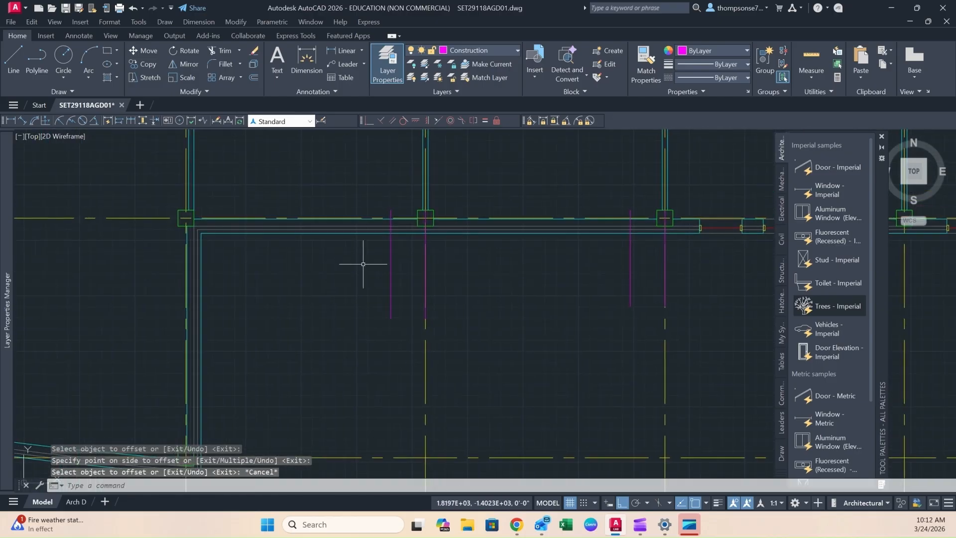
type("o")
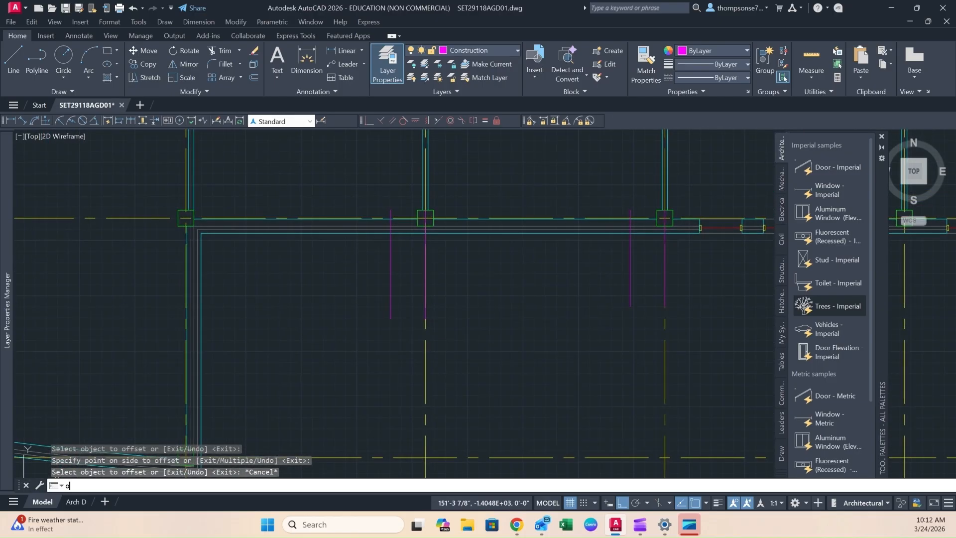
key("Return")
type("6'")
key("Return")
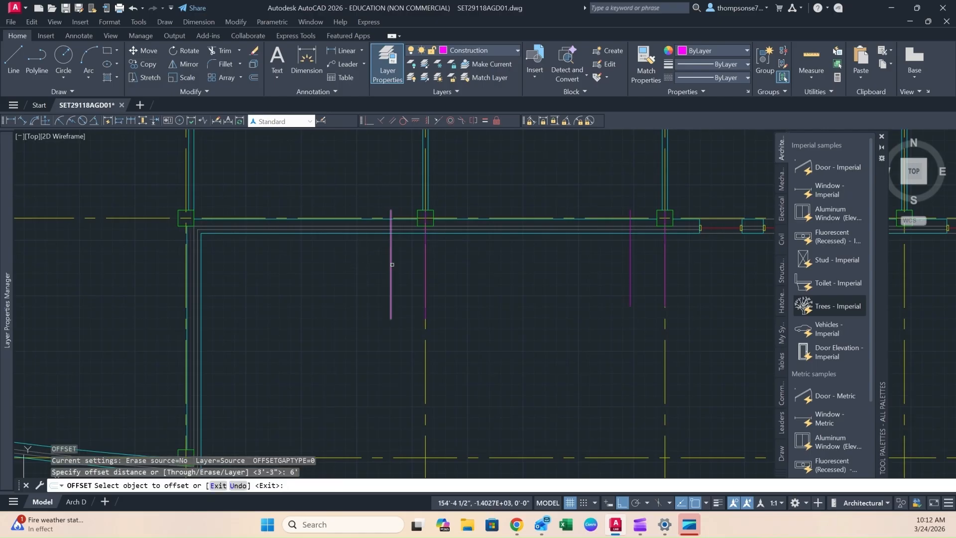
left_click(390, 260)
left_click(263, 275)
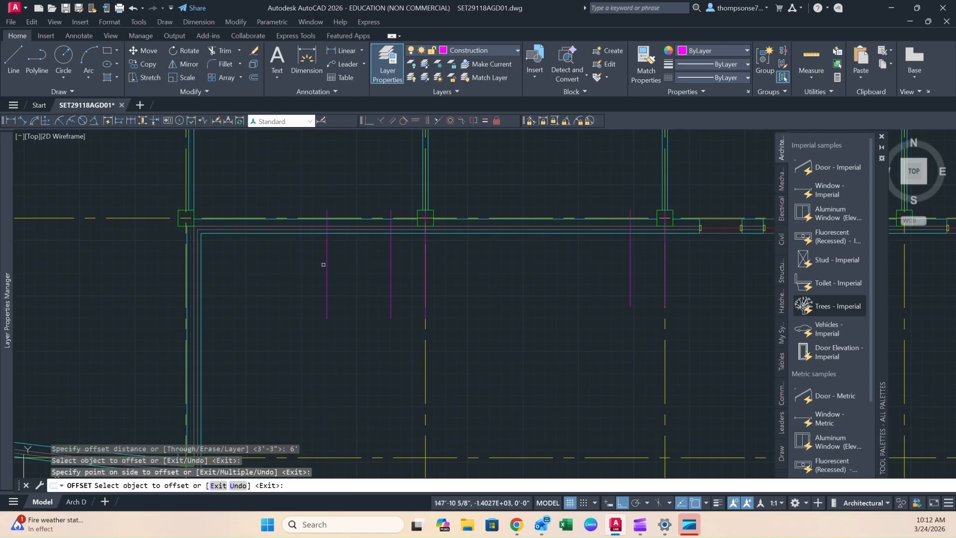
left_click(326, 265)
left_click(234, 267)
left_click(631, 265)
left_click(565, 267)
left_click(566, 267)
left_click(479, 271)
key("Escape")
scroll(375, 258, "down", 3)
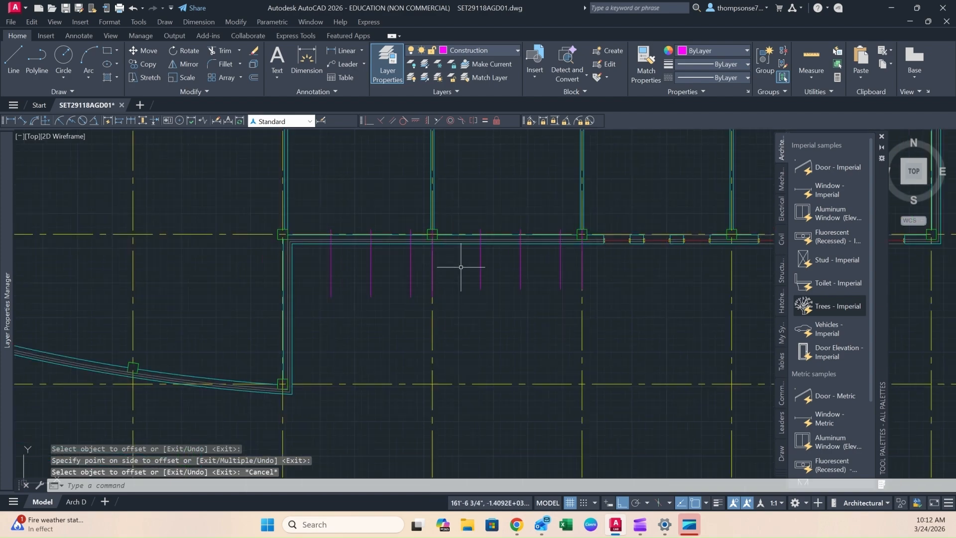
- Offset the three window edge lines in the eastern of the two windowless bays 4' to the west
scroll(505, 260, "up", 2)
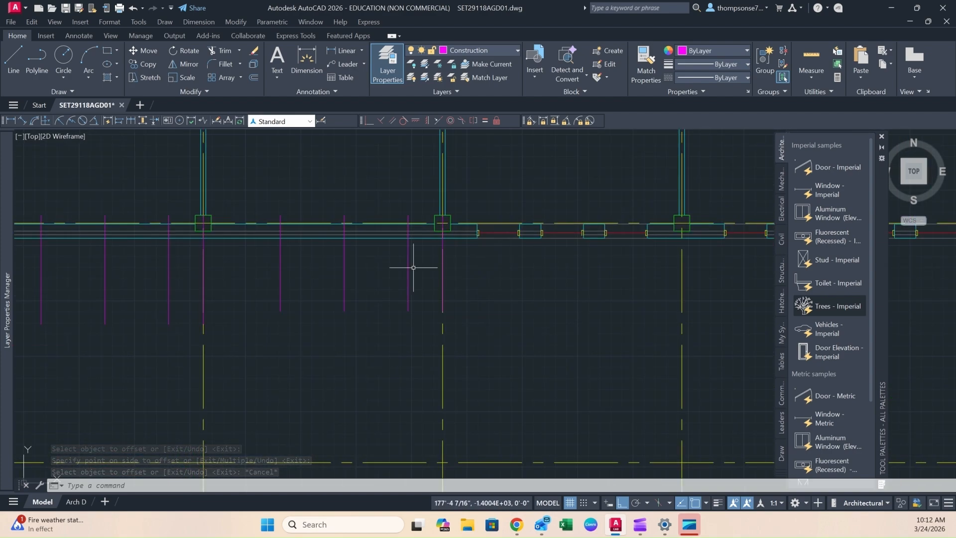
middle_click_drag(395, 264, 394, 288)
scroll(394, 287, "up", 2)
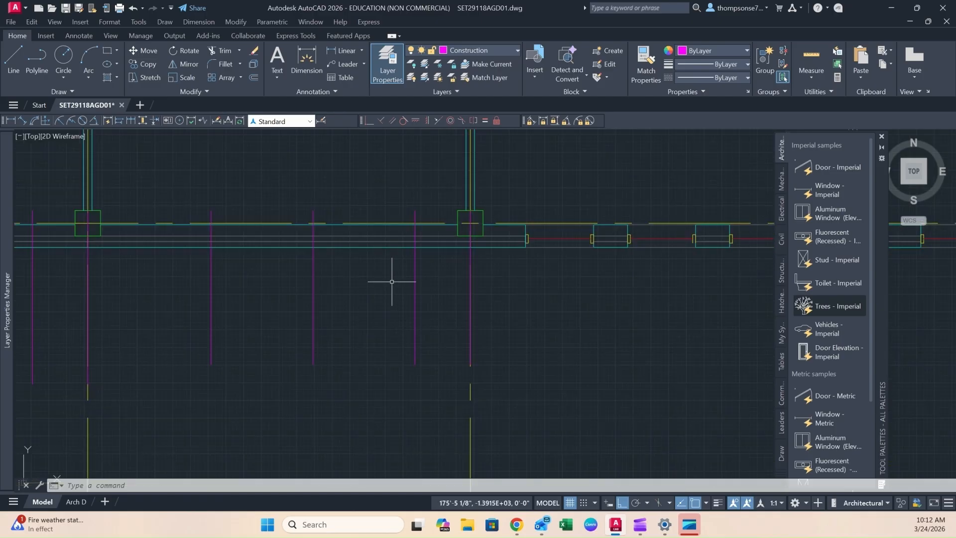
type("o")
key("Return")
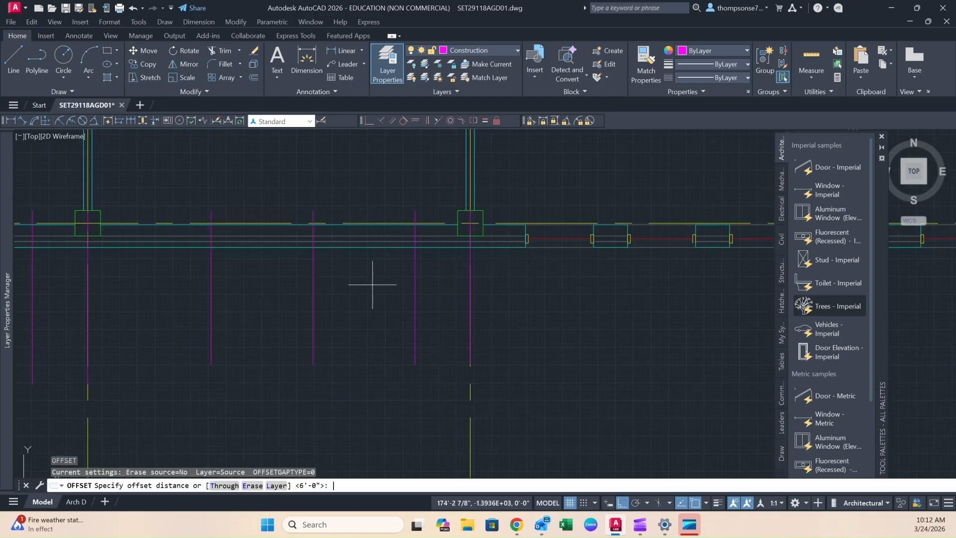
type("4'")
key("Return")
left_click(415, 258)
left_click(324, 277)
middle_click_drag(256, 290, 391, 275)
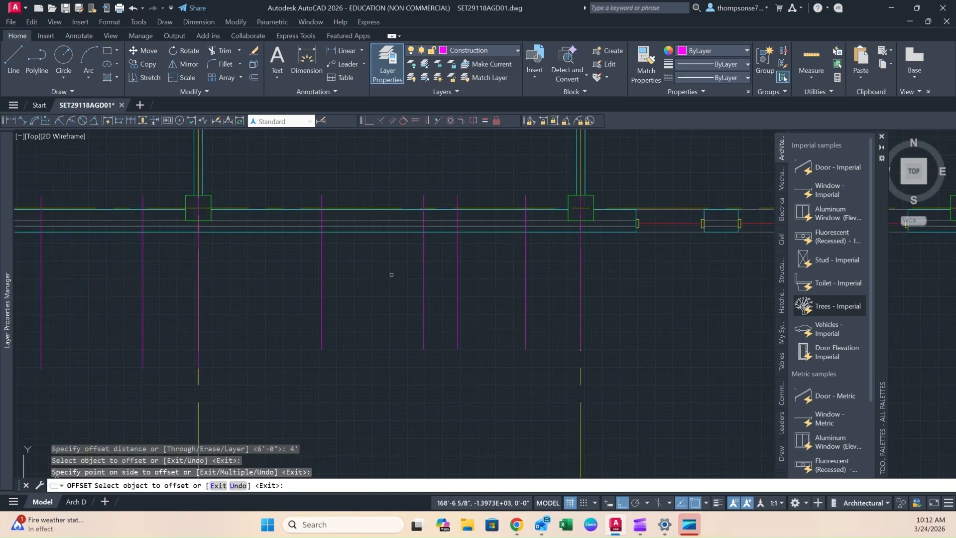
left_click(423, 274)
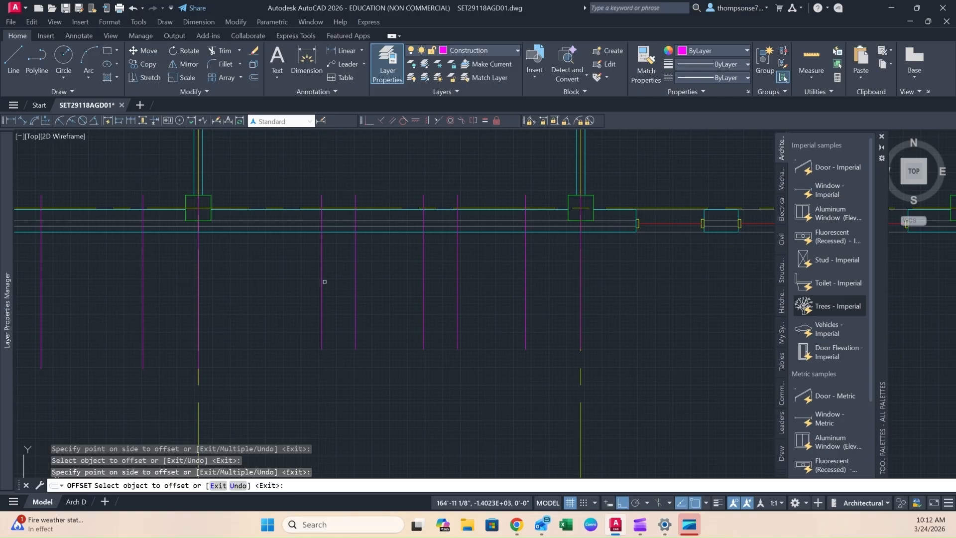
left_click(320, 283)
left_click(241, 289)
middle_click_drag(241, 289, 439, 290)
- Offset the three window edge lines in the westernmost bay 4' to the west
left_click(350, 282)
left_click(262, 280)
left_click(249, 282)
left_click(200, 282)
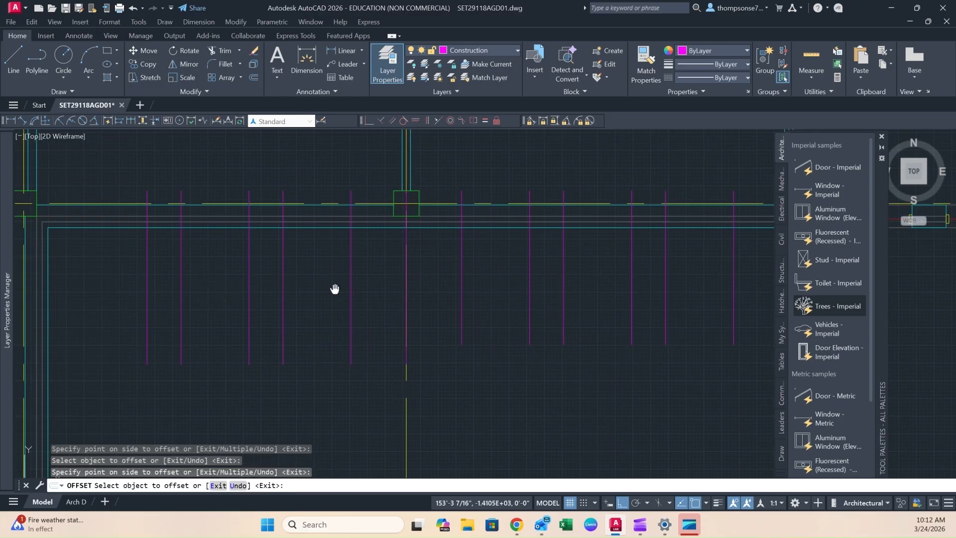
middle_click_drag(308, 294, 420, 293)
key("Escape")
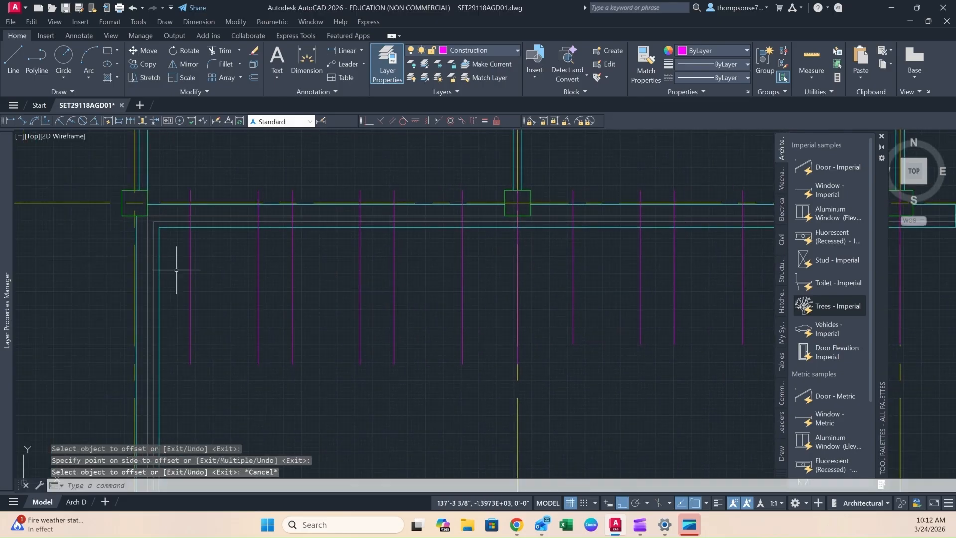
- Draw a horizontal construction line along the exterior wall face from the third column's grid line west to the wall corner
scroll(398, 283, "down", 3)
middle_click_drag(477, 281, 417, 282)
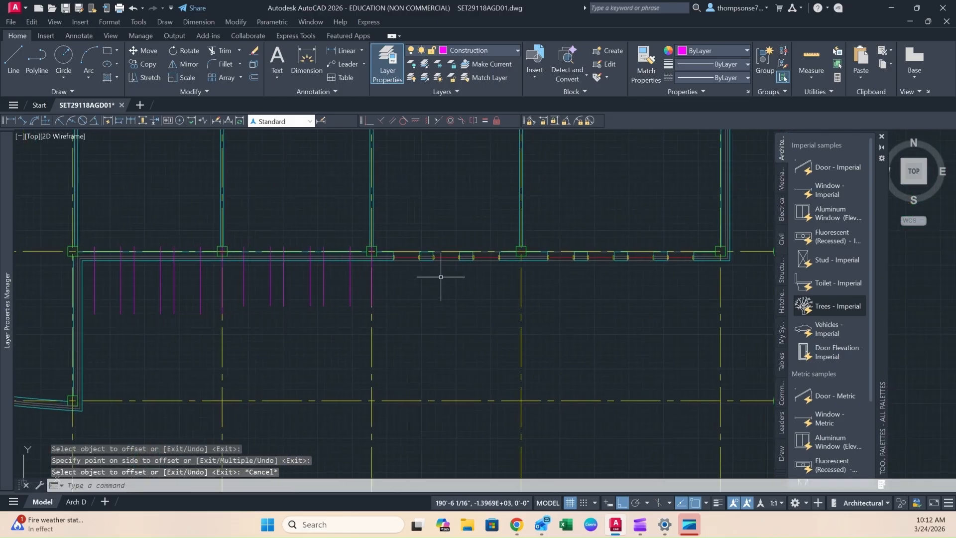
scroll(440, 277, "up", 5)
scroll(282, 279, "down", 2)
middle_click_drag(282, 279, 478, 277)
scroll(372, 265, "up", 2)
middle_click_drag(372, 265, 424, 283)
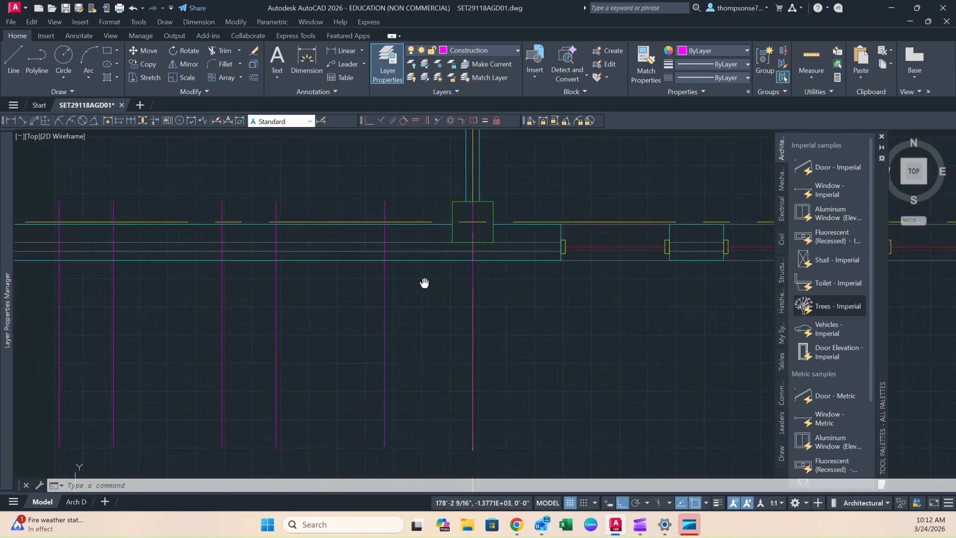
scroll(429, 287, "down", 2)
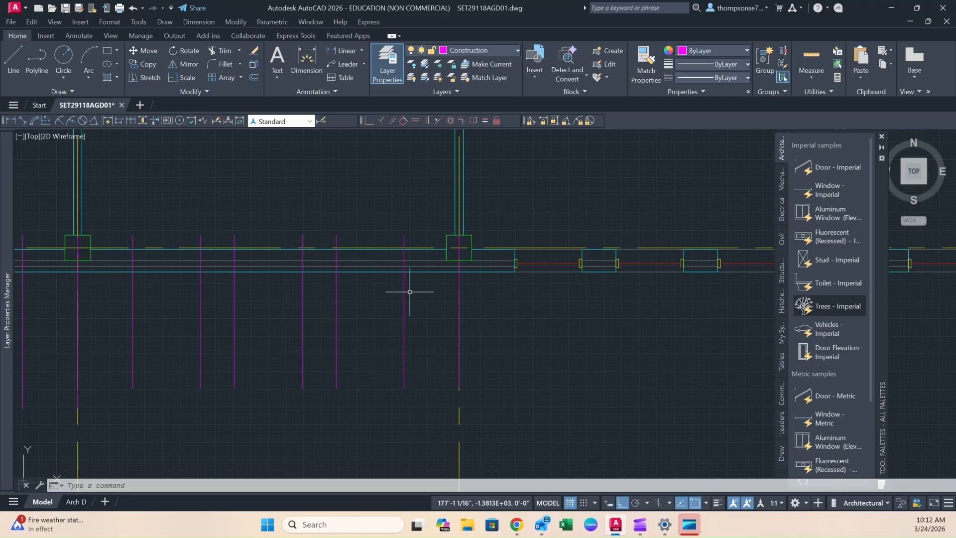
type("l")
key("Return")
left_click(459, 271)
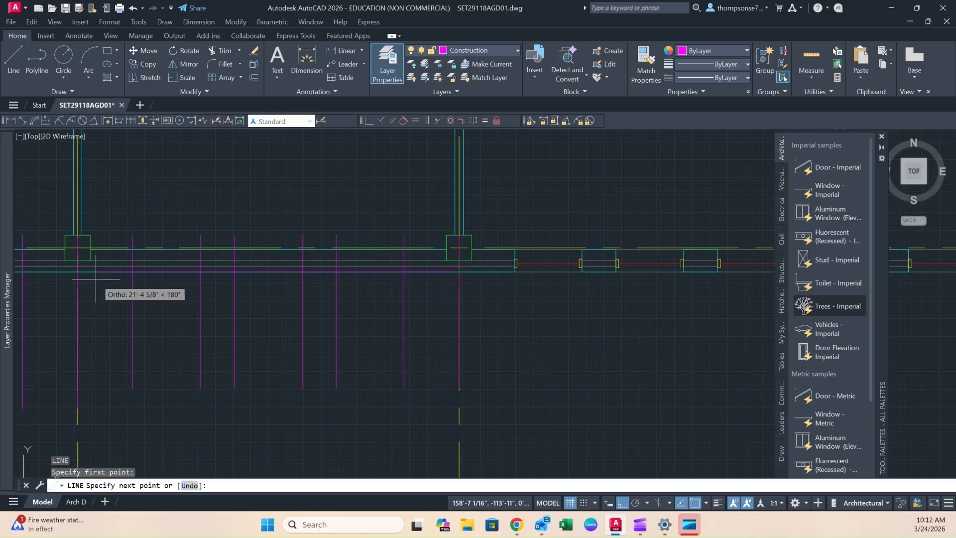
middle_click_drag(78, 272, 436, 282)
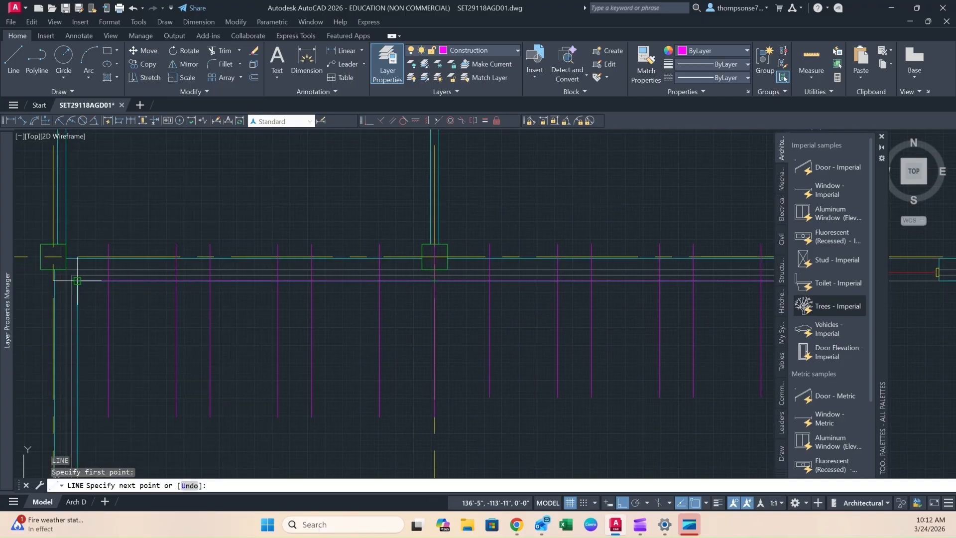
- Finish the construction line along the wall's lower face line at the left inside corner
left_click(77, 281)
key("Escape")
- Offset the horizontal construction line 3" upward into the wall and delete the original line
middle_click_drag(385, 312, 290, 304)
middle_click_drag(418, 301, 316, 299)
type("o")
key("Return")
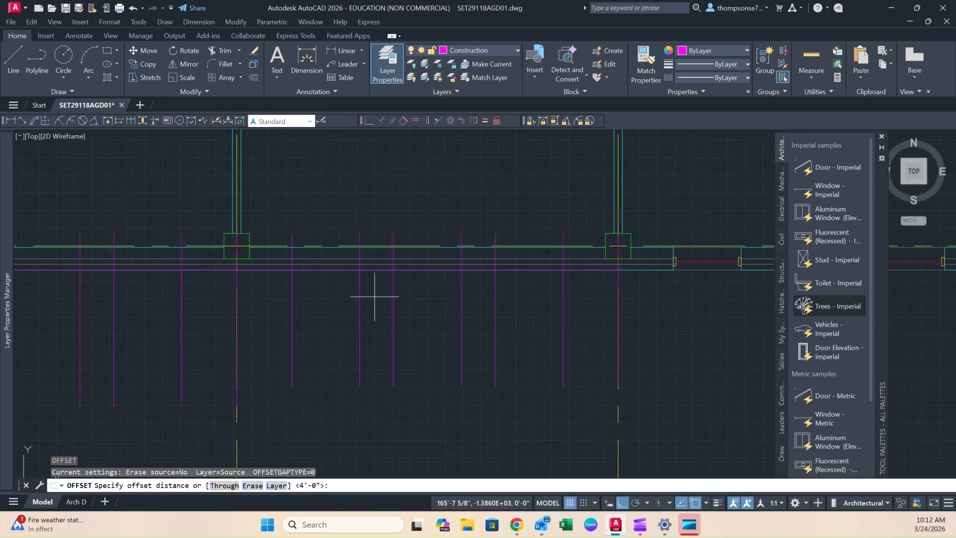
type("3")
key("Return")
left_click(406, 268)
left_click(409, 224)
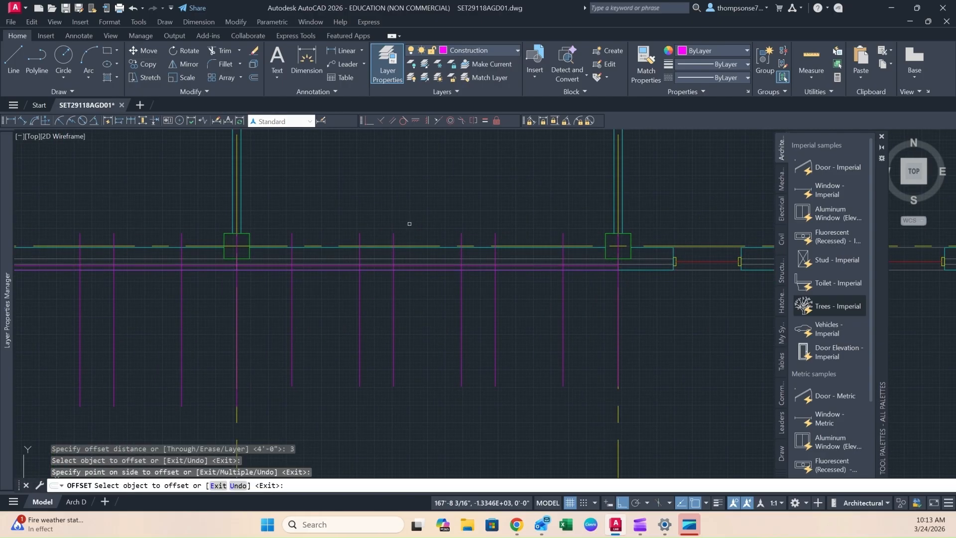
key("Escape")
scroll(527, 302, "up", 2)
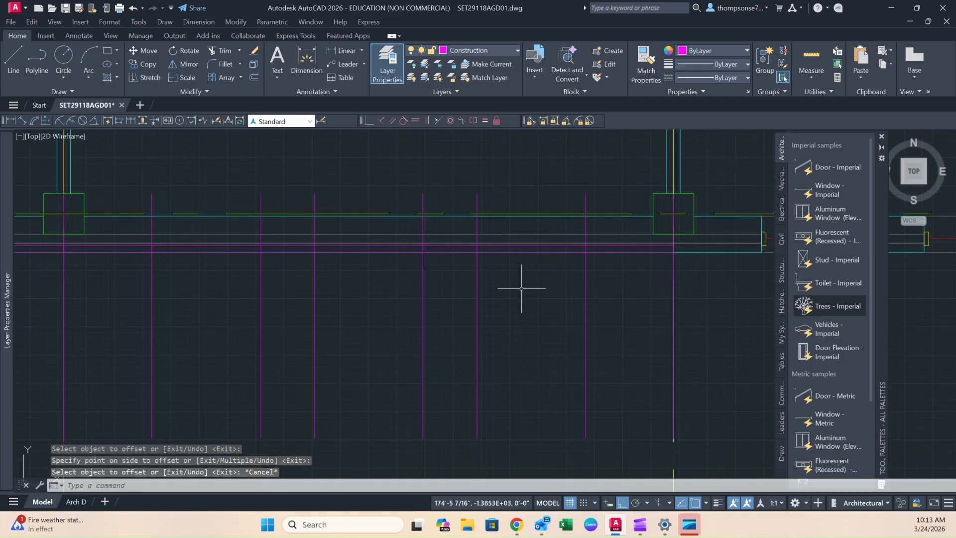
middle_click_drag(521, 275, 505, 298)
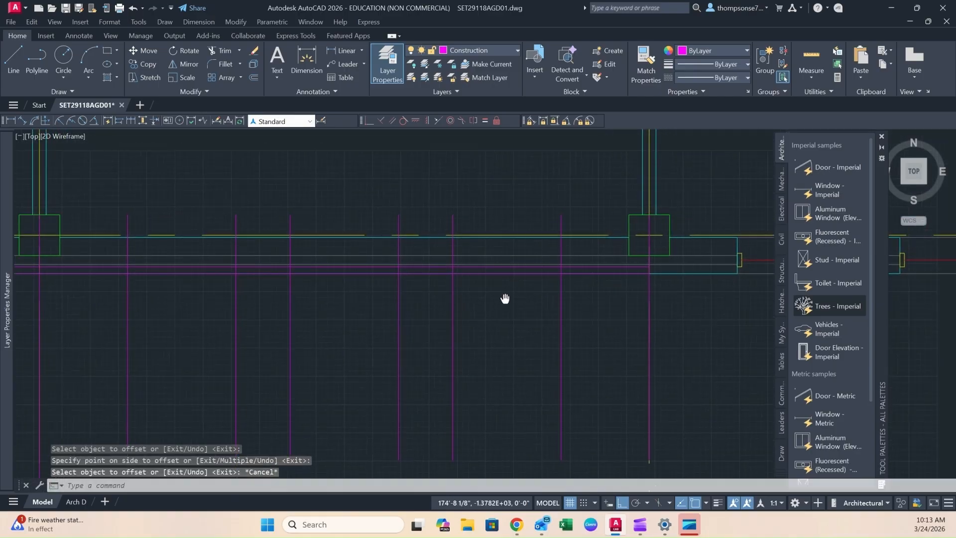
left_click(522, 269)
key("Delete")
- Copy the existing window's jambs and glazing from the right jamb's lower right corner into the three marked openings of the right bay
middle_click_drag(550, 298, 550, 309)
scroll(551, 309, "down", 2)
middle_click_drag(676, 310, 465, 285)
scroll(508, 264, "up", 4)
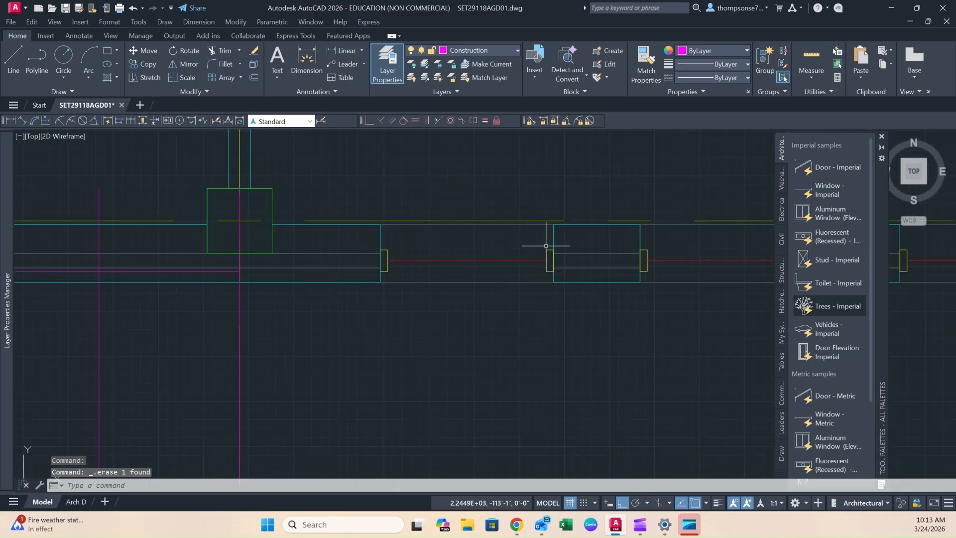
left_click(372, 243)
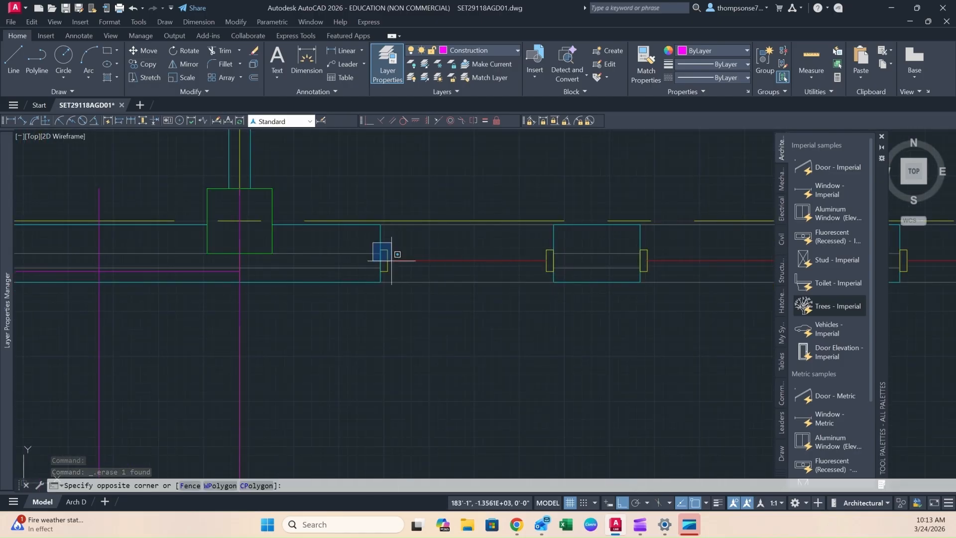
left_click(566, 279)
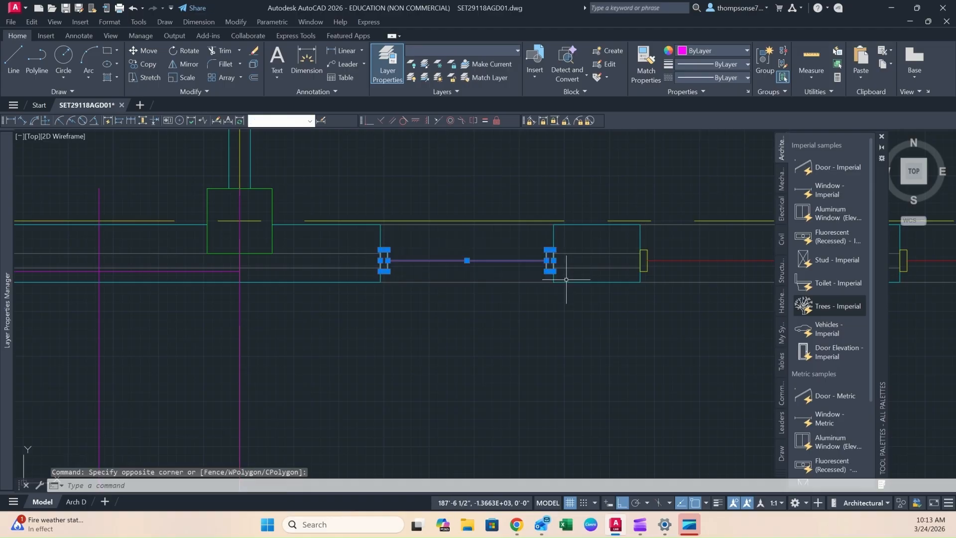
scroll(572, 277, "down", 1)
scroll(567, 272, "up", 3)
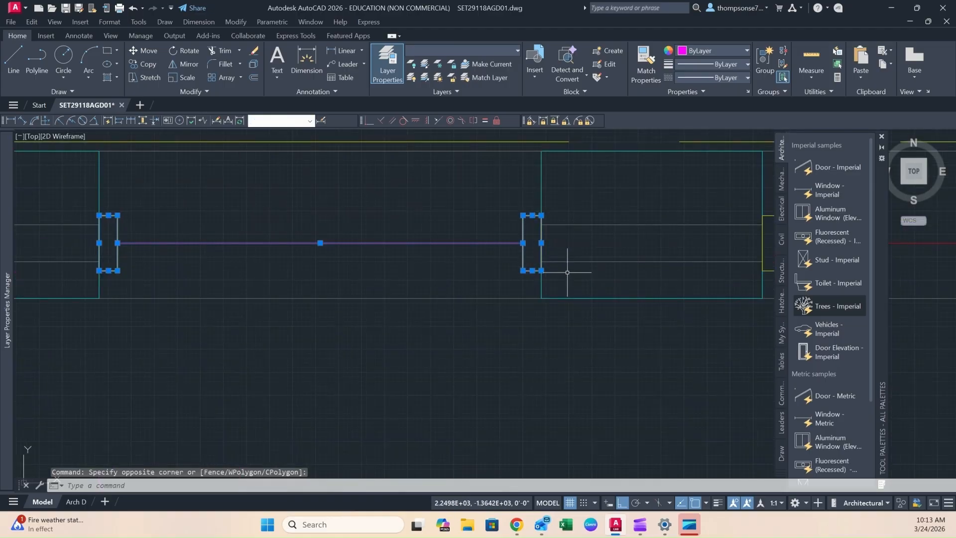
type("co")
key("Return")
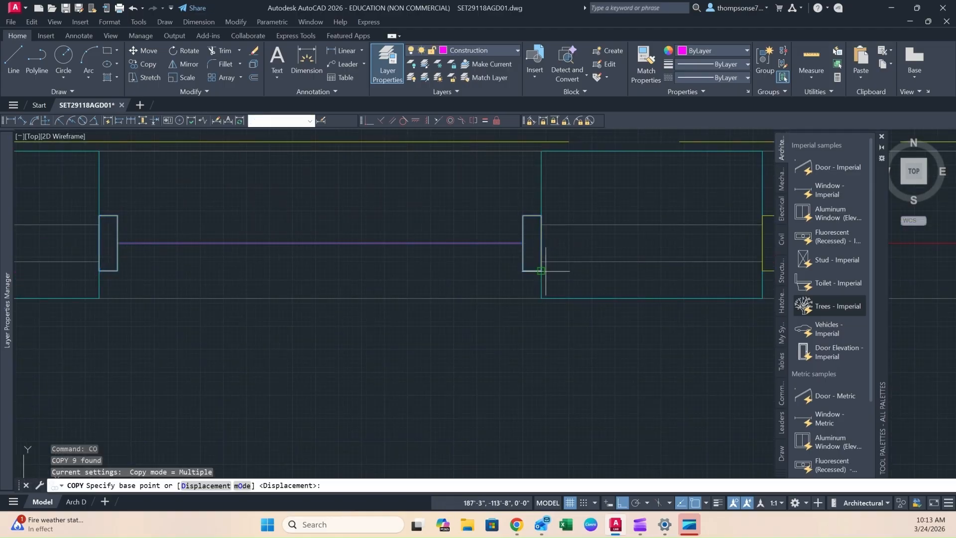
left_click(541, 271)
scroll(478, 271, "down", 3)
middle_click_drag(412, 277, 647, 256)
scroll(459, 242, "up", 2)
left_click(428, 264)
middle_click_drag(246, 277, 572, 284)
left_click(343, 272)
middle_click_drag(347, 267, 309, 268)
left_click(308, 266)
- Place further copies of the window in the three marked openings of the left bay and finish copying
scroll(363, 274, "down", 5)
scroll(356, 310, "up", 3)
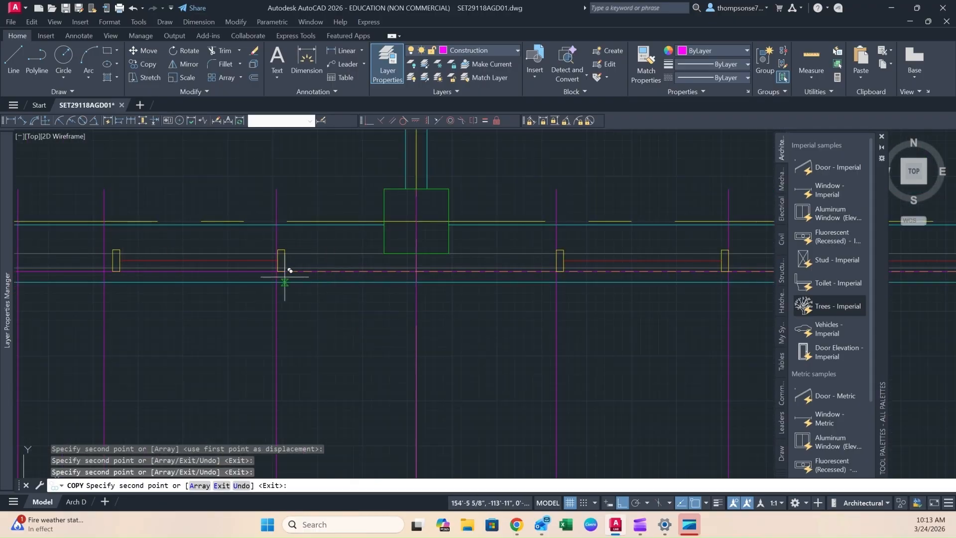
left_click(276, 264)
middle_click_drag(230, 267, 600, 280)
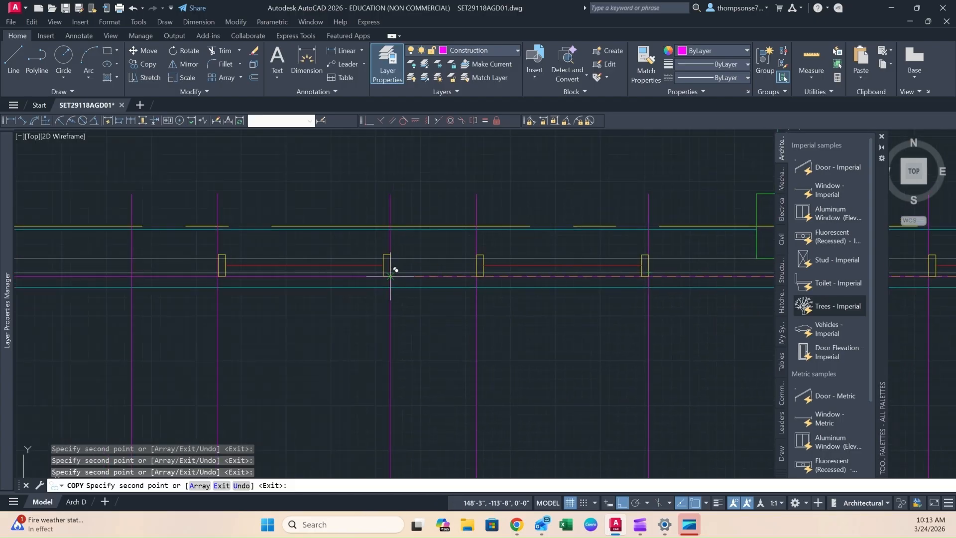
middle_click_drag(298, 278, 583, 298)
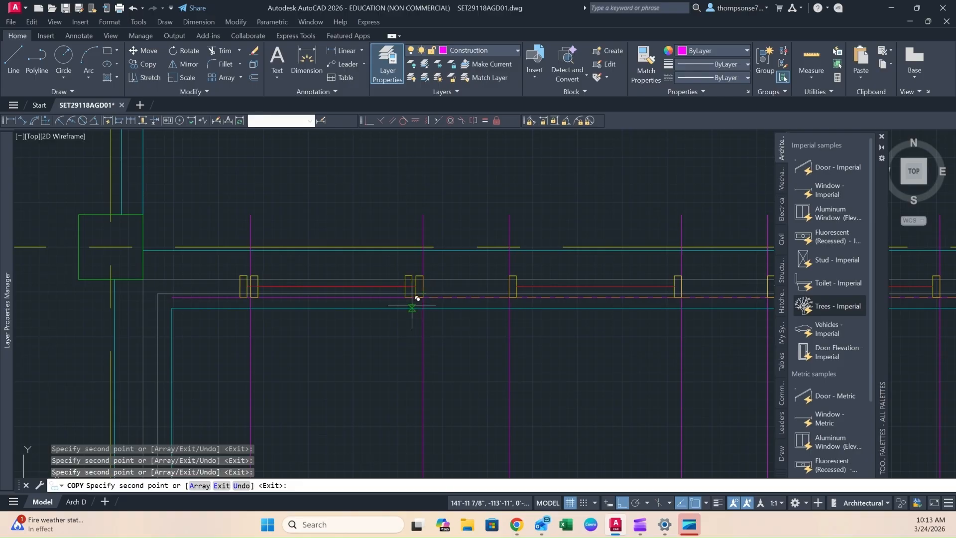
key("Escape")
- Trim the wall's interior lines at the jambs of the right-hand window in the left bay
scroll(418, 301, "down", 2)
middle_click_drag(442, 312, 404, 314)
middle_click_drag(714, 333, 409, 337)
scroll(423, 333, "up", 4)
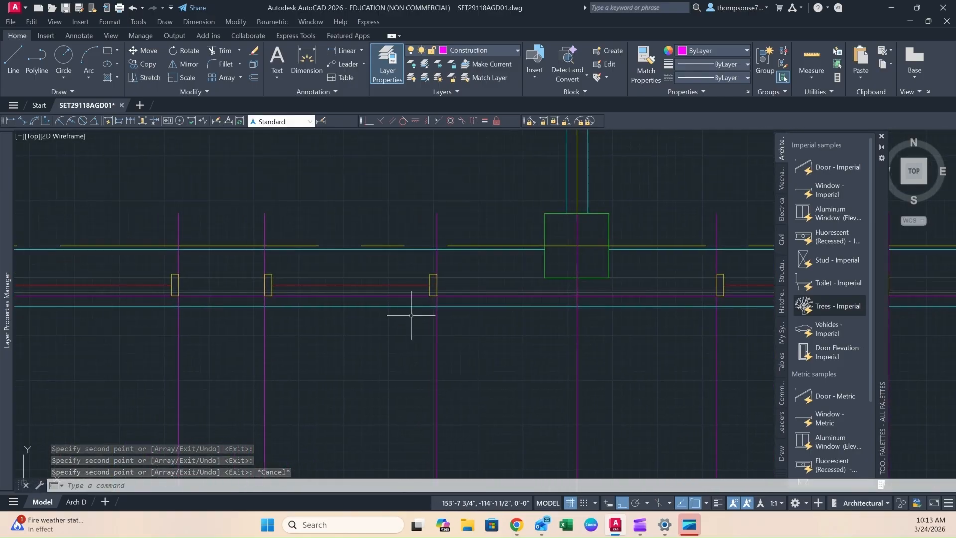
middle_click_drag(420, 311, 395, 314)
type("tr")
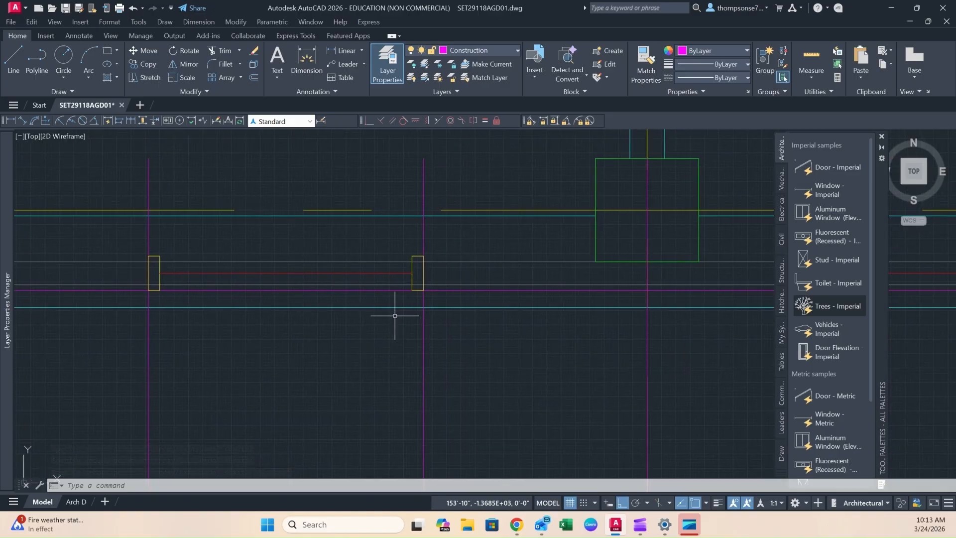
key("Return")
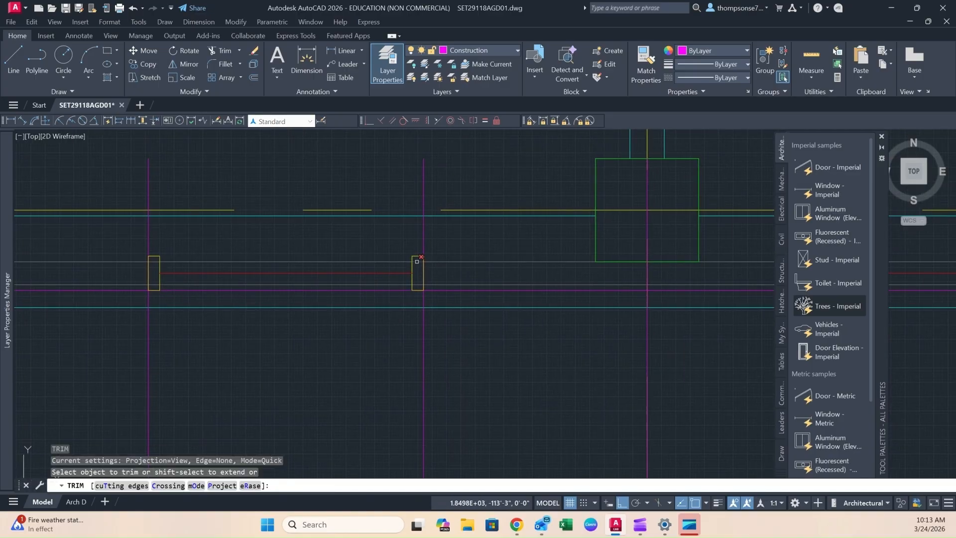
left_click(418, 261)
left_click_drag(381, 268, 364, 250)
middle_click_drag(216, 263, 558, 269)
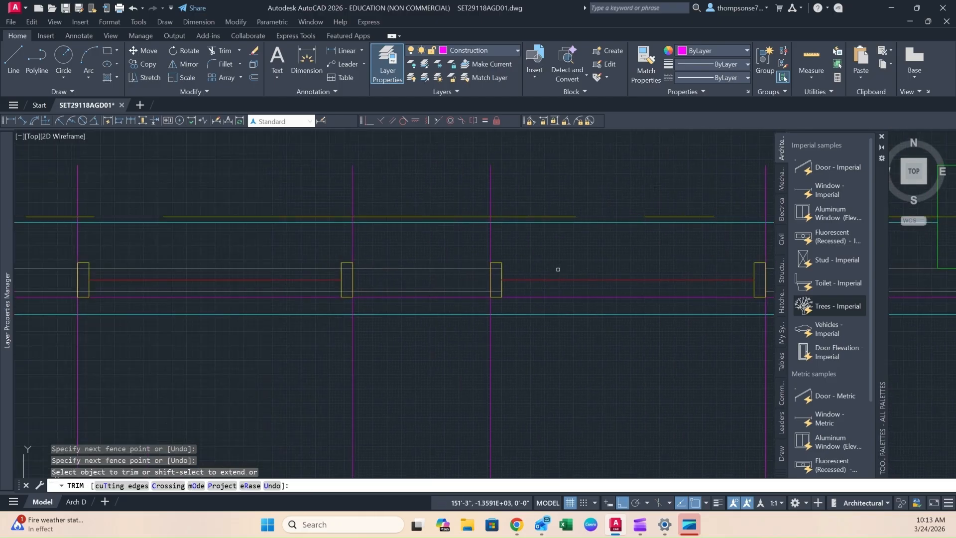
left_click(495, 268)
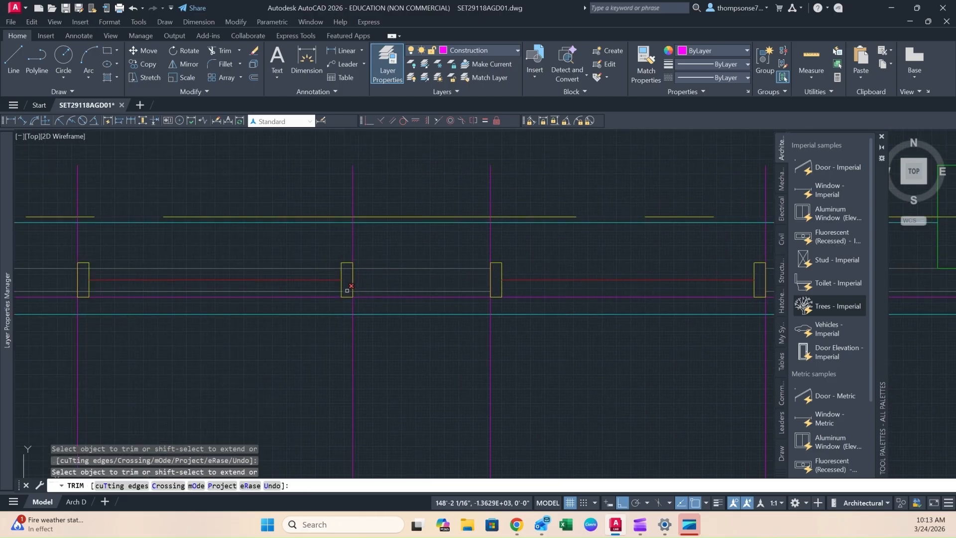
- Trim the wall's interior lines at the jambs of the middle and left-hand windows in the left bay
middle_click_drag(296, 250, 549, 240)
middle_click_drag(260, 282, 476, 283)
middle_click_drag(276, 304, 564, 315)
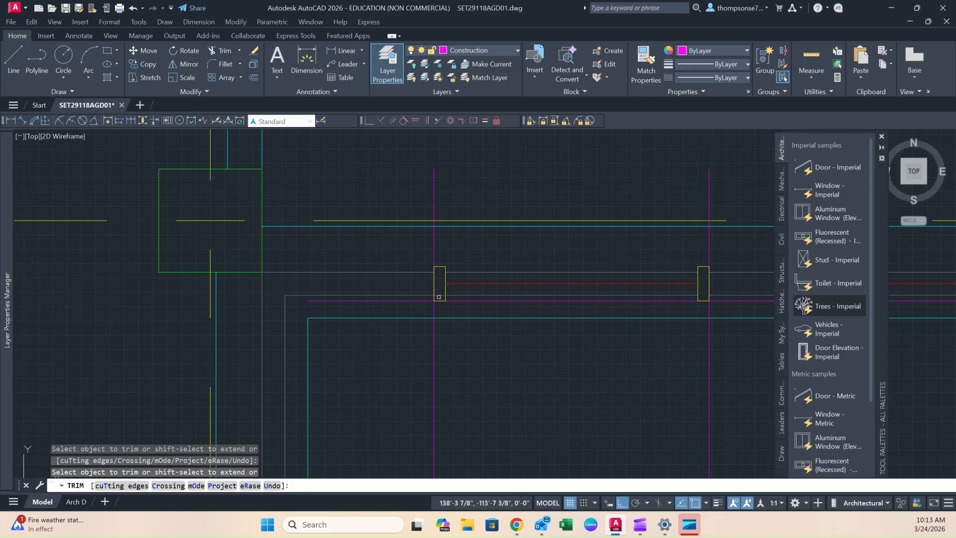
scroll(520, 333, "down", 2)
middle_click_drag(531, 331, 440, 326)
key("Escape")
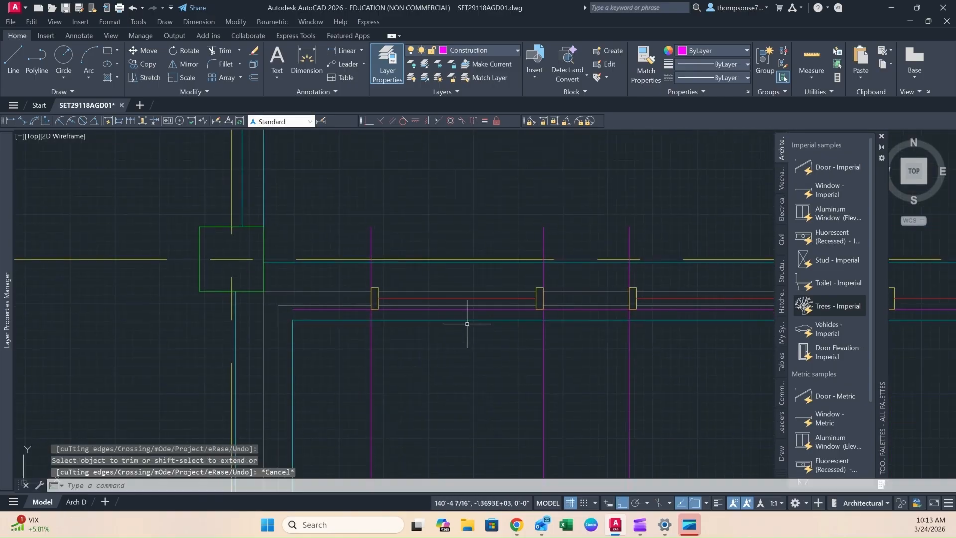
- Delete the leftover interior line segments across the left-hand and middle window openings of the left bay
left_click(495, 289)
key("Delete")
left_click(487, 305)
key("Delete")
middle_click_drag(591, 307, 322, 303)
left_click(416, 278)
left_click(408, 289)
key("Delete")
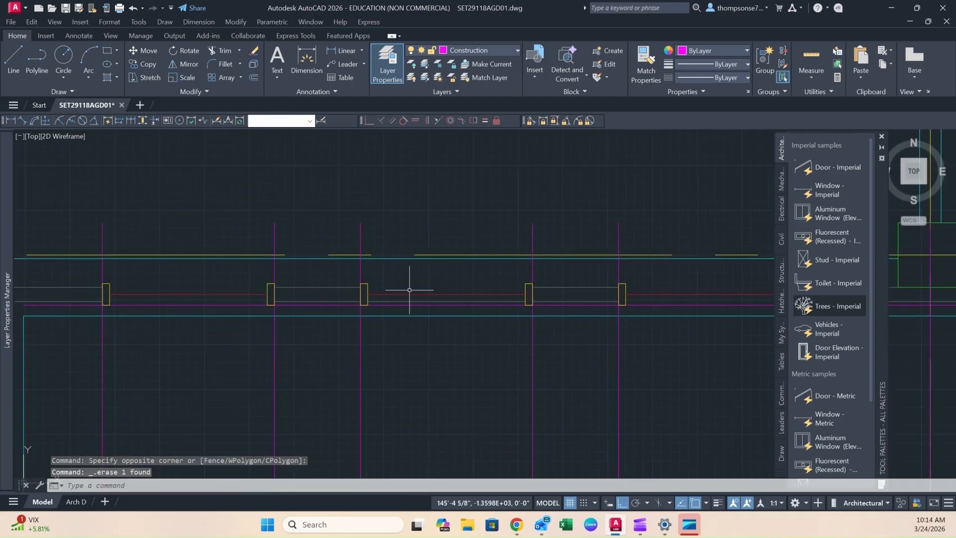
left_click(410, 300)
key("Delete")
- Trim both wall face lines out of the three window openings in the left bay
mouse_move(698, 333)
middle_mouse_down()
mouse_move(464, 330)
mouse_move(602, 333)
middle_mouse_up()
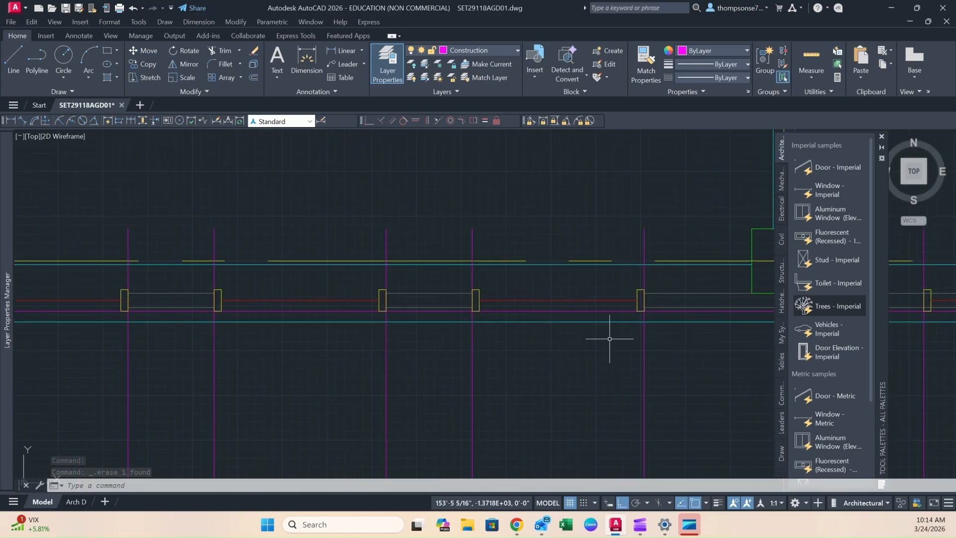
type("tr")
key("Return")
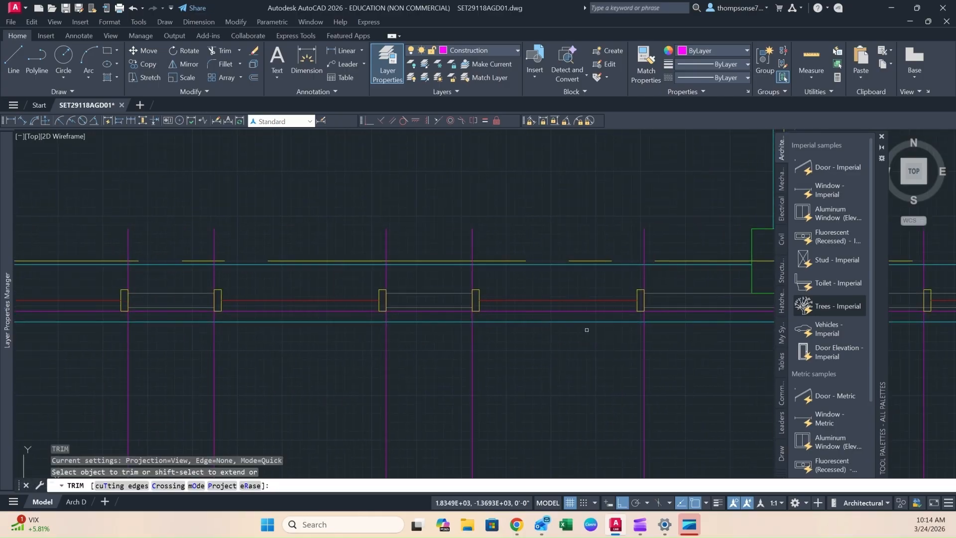
left_click(527, 264)
middle_click_drag(545, 324, 729, 330)
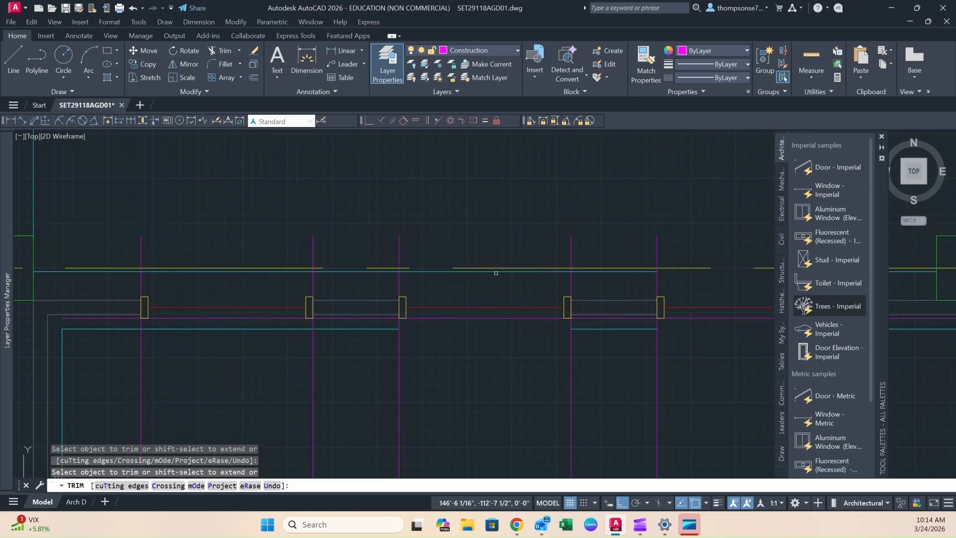
middle_click_drag(459, 290, 704, 300)
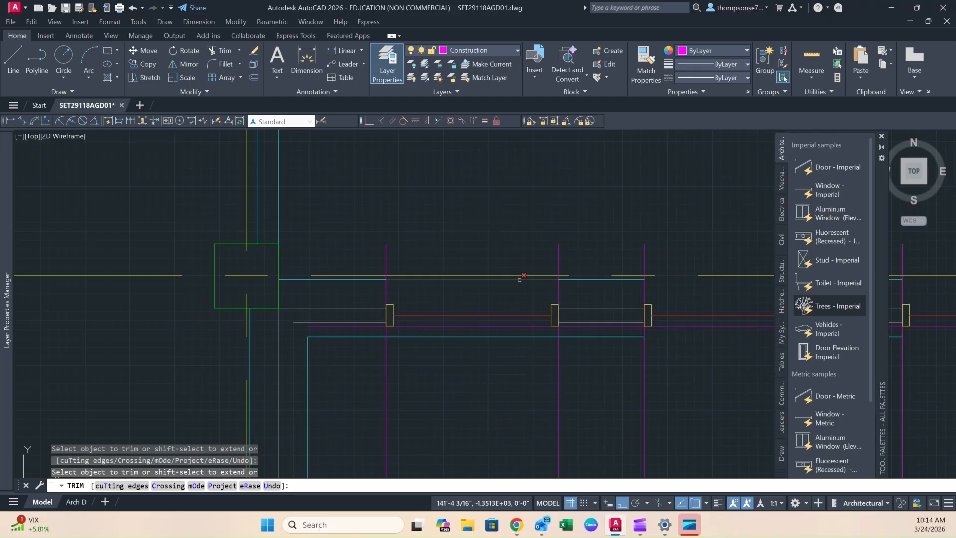
- Trim both wall face lines out of the three window openings in the right bay
scroll(511, 335, "down", 5)
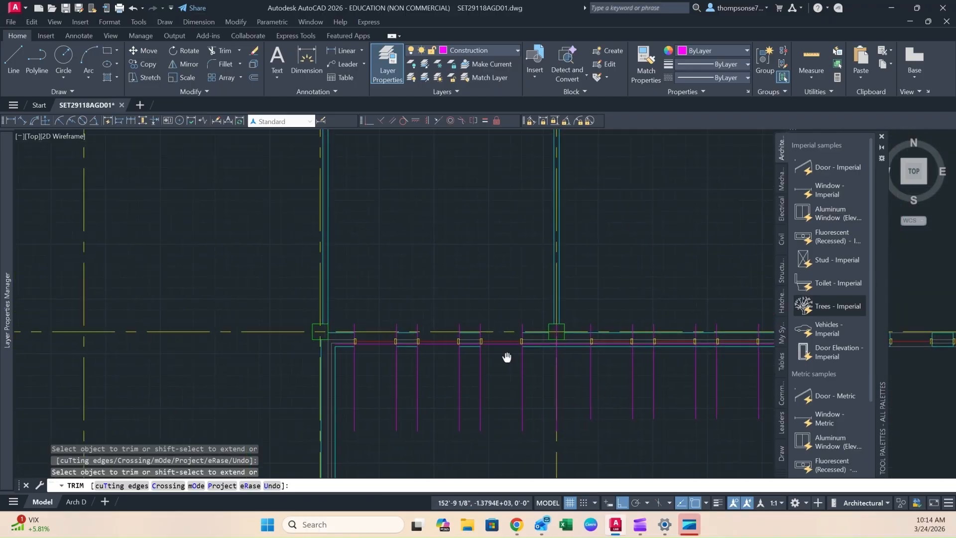
middle_click_drag(558, 359, 455, 347)
scroll(458, 343, "up", 4)
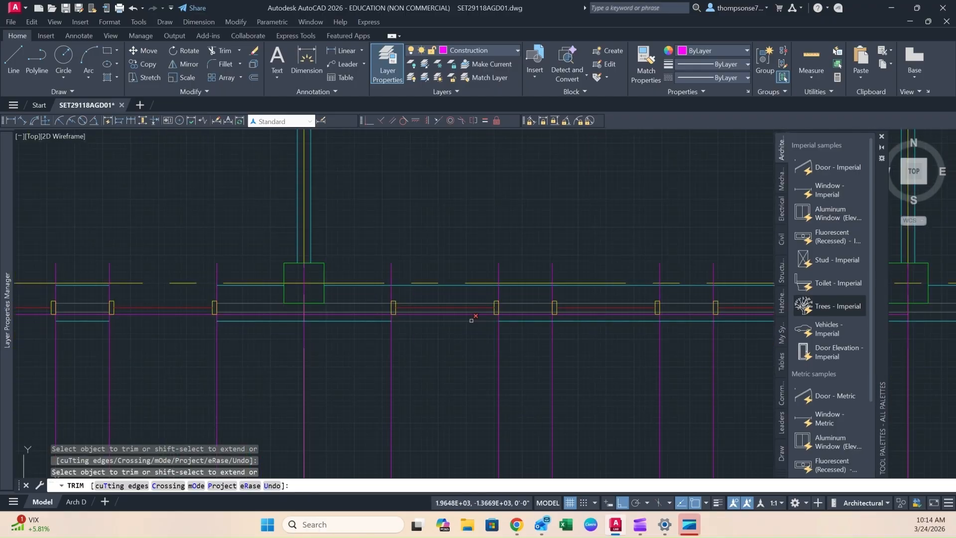
middle_click_drag(606, 358, 468, 346)
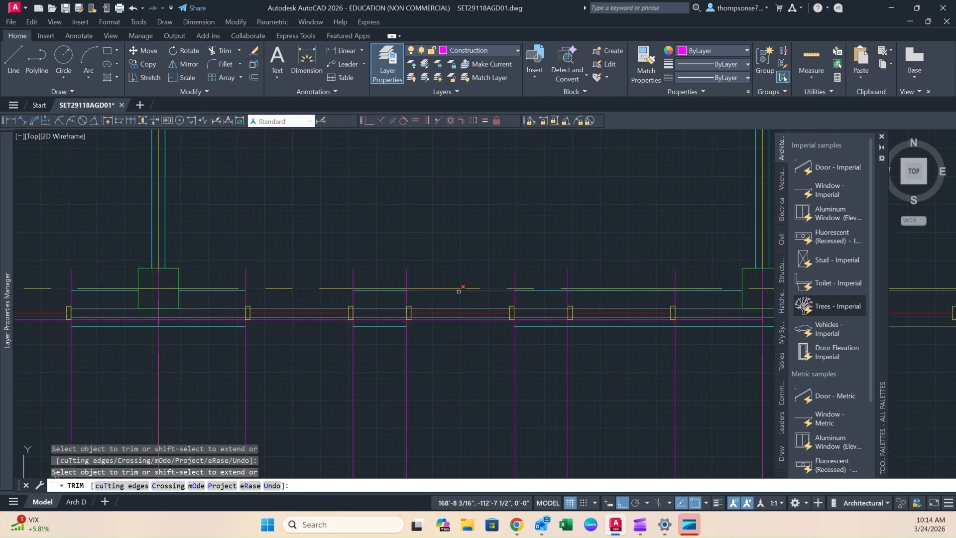
- Trim the interior wall lines, including the pieces inside the jambs, out of the right bay's right-hand window opening
scroll(621, 328, "up", 6)
left_click_drag(594, 309, 592, 263)
middle_click_drag(263, 305, 458, 296)
left_click_drag(406, 300, 401, 260)
left_click_drag(395, 298, 402, 271)
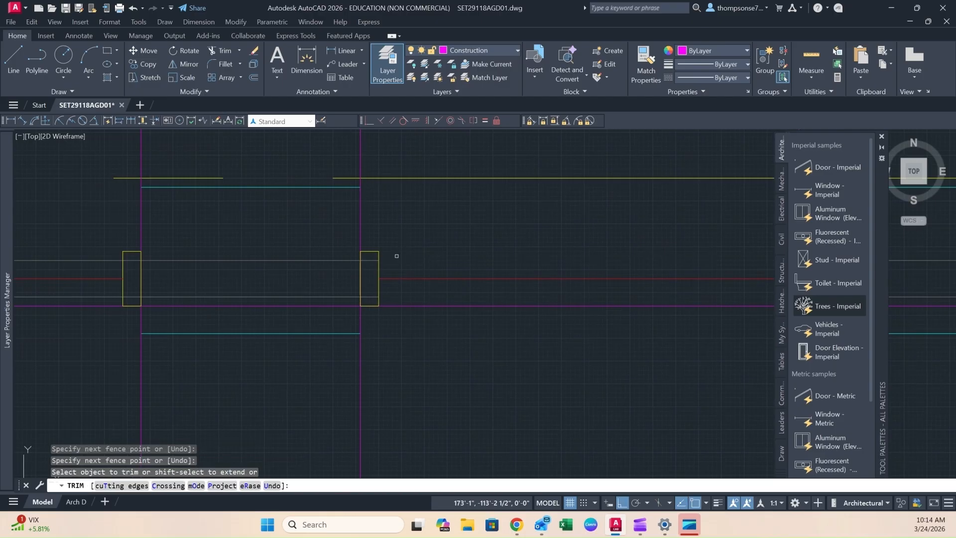
left_click(373, 260)
scroll(369, 295, "down", 3)
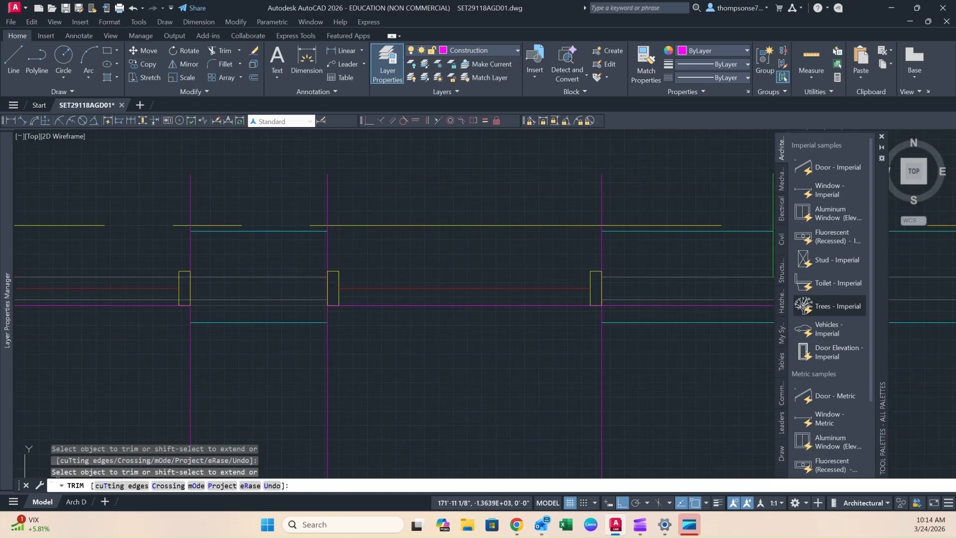
mouse_move(472, 313)
left_mouse_down()
mouse_move(467, 298)
mouse_move(506, 304)
mouse_move(514, 294)
left_mouse_up()
- Trim the interior wall lines out of the middle and left-hand window openings of the right bay
middle_click_drag(388, 316, 563, 341)
scroll(425, 343, "up", 3)
left_click_drag(436, 348, 436, 277)
middle_click_drag(629, 348, 573, 368)
left_click_drag(382, 365, 387, 293)
scroll(351, 346, "down", 3)
mouse_move(294, 361)
middle_mouse_down()
mouse_move(452, 373)
mouse_move(585, 368)
middle_mouse_up()
scroll(386, 359, "up", 3)
left_click_drag(395, 360, 408, 283)
key("Escape")
- Copy the two A-Glaz-Sill lines of the finished window right of the column onto the three windows of the second bay from the left
scroll(415, 332, "down", 3)
mouse_move(522, 363)
middle_mouse_down()
mouse_move(535, 381)
mouse_move(482, 366)
middle_mouse_up()
scroll(502, 366, "down", 5)
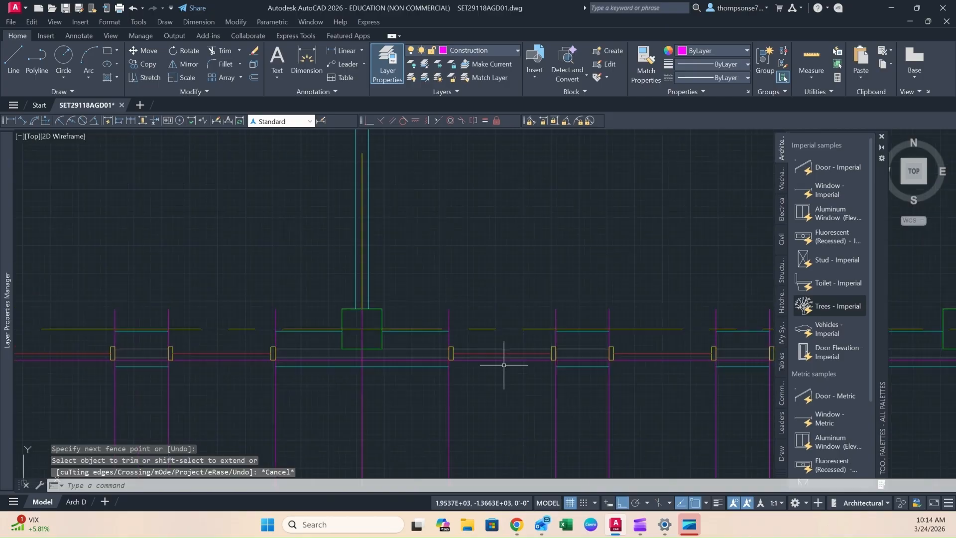
middle_click_drag(603, 380, 493, 374)
middle_click_drag(714, 378, 488, 376)
middle_click_drag(555, 368, 468, 367)
scroll(467, 367, "up", 4)
left_click(457, 343)
left_click(444, 287)
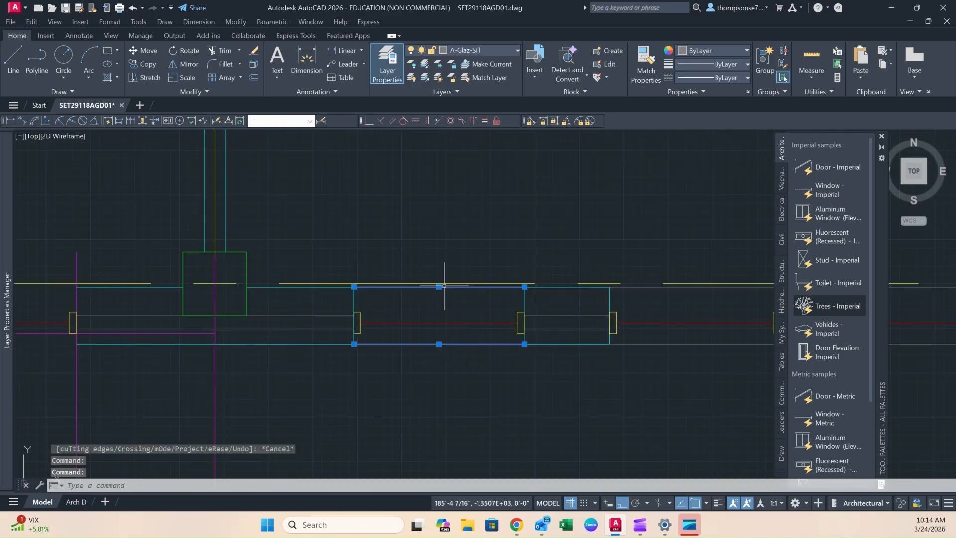
type("co")
key("Return")
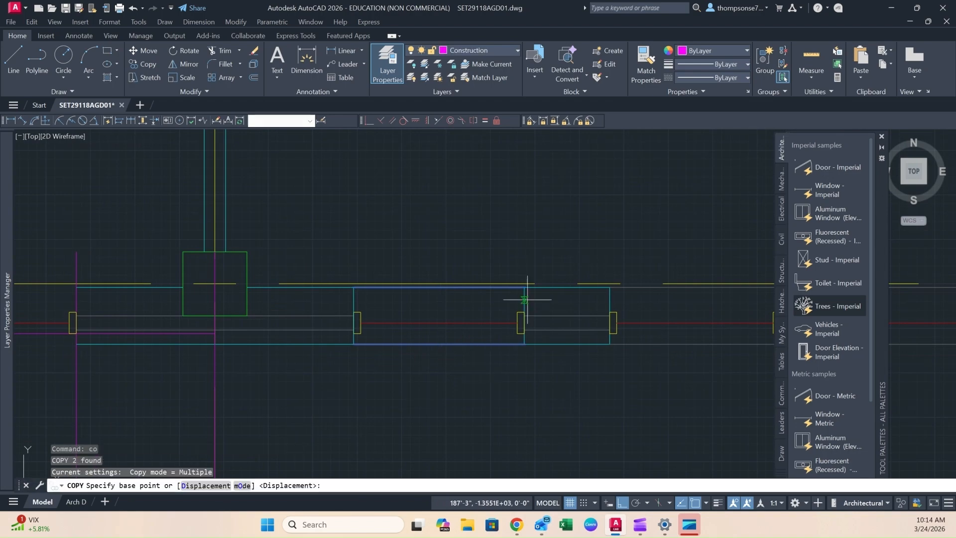
left_click(524, 287)
middle_click_drag(161, 284, 550, 305)
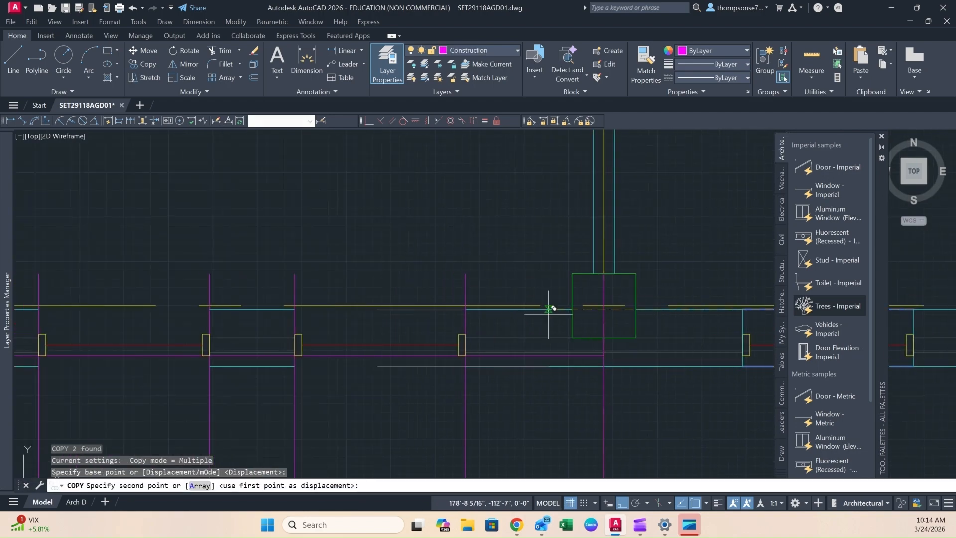
middle_click_drag(253, 303, 678, 337)
left_click(458, 314)
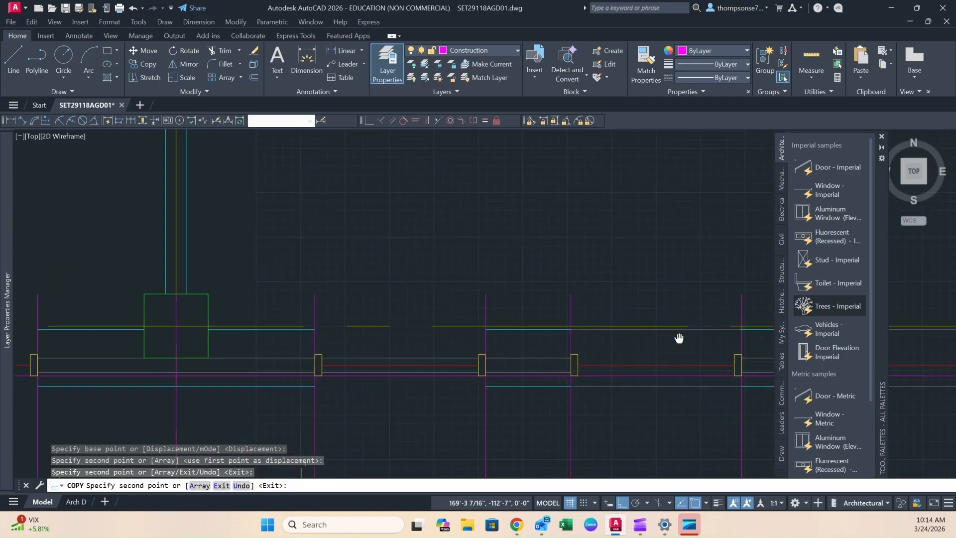
left_click(488, 327)
- Place further copies of the sill line pair at the three window openings of the leftmost bay
middle_click_drag(489, 326, 707, 353)
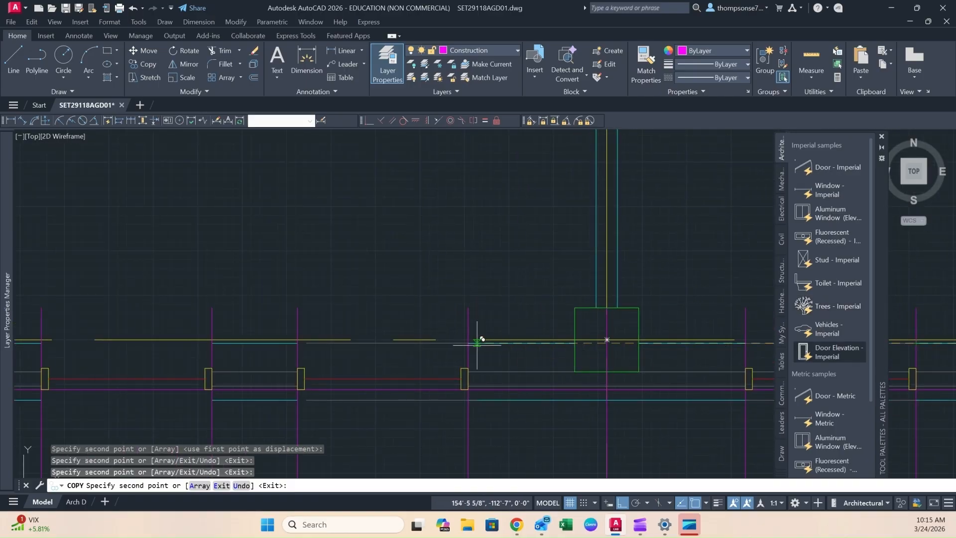
left_click(473, 333)
middle_click_drag(394, 351, 557, 364)
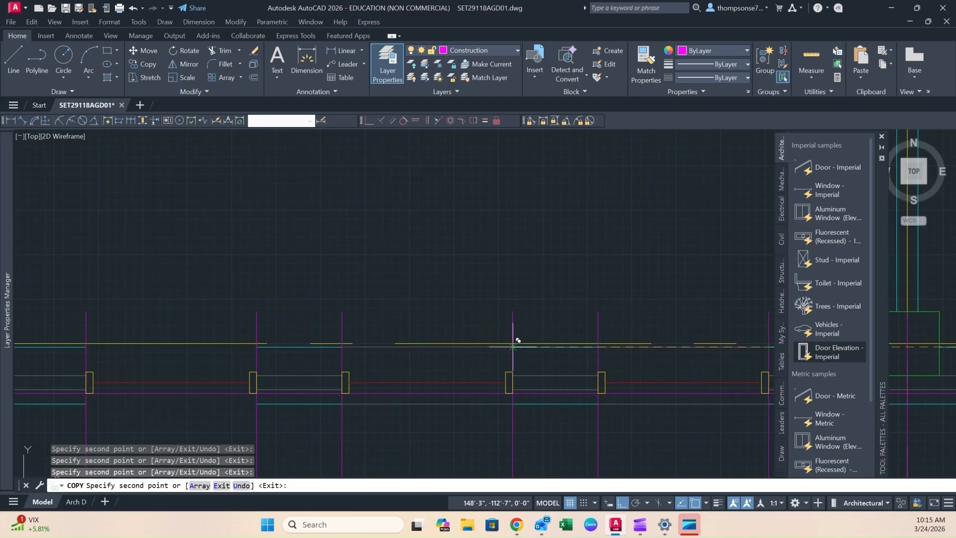
middle_click_drag(438, 348, 769, 377)
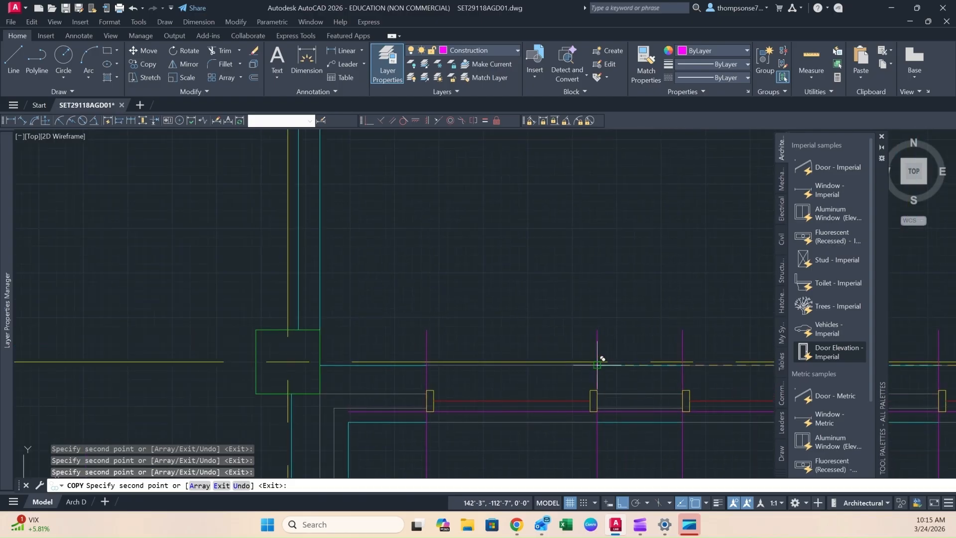
left_click(597, 365)
key("Escape")
- Match the vertical construction lines at the window edges to the wall line above the middle column
middle_click_drag(667, 410, 560, 315)
scroll(576, 334, "down", 4)
middle_click_drag(616, 357, 453, 330)
mouse_move(544, 337)
middle_mouse_down()
mouse_move(509, 354)
mouse_move(504, 309)
middle_mouse_up()
scroll(485, 340, "up", 2)
scroll(486, 334, "down", 2)
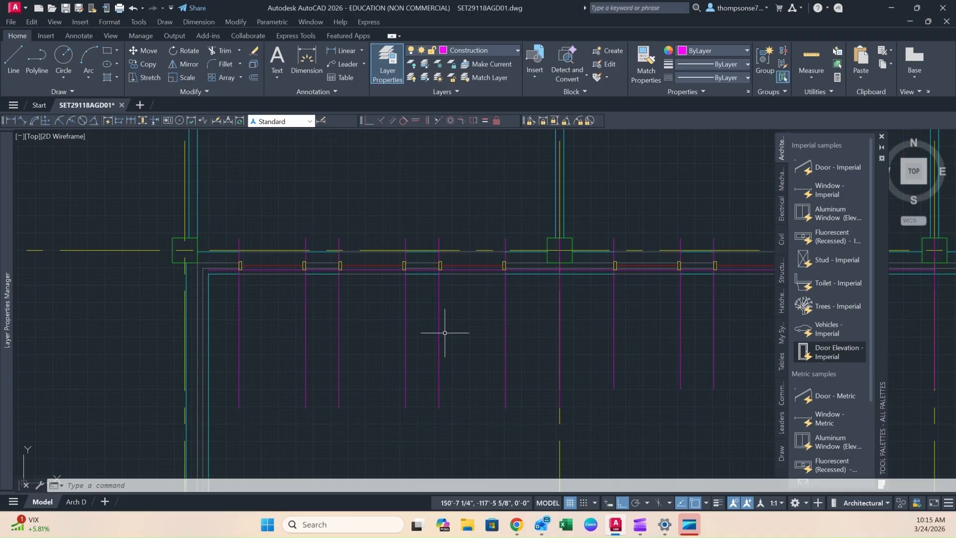
mouse_move(12, 472)
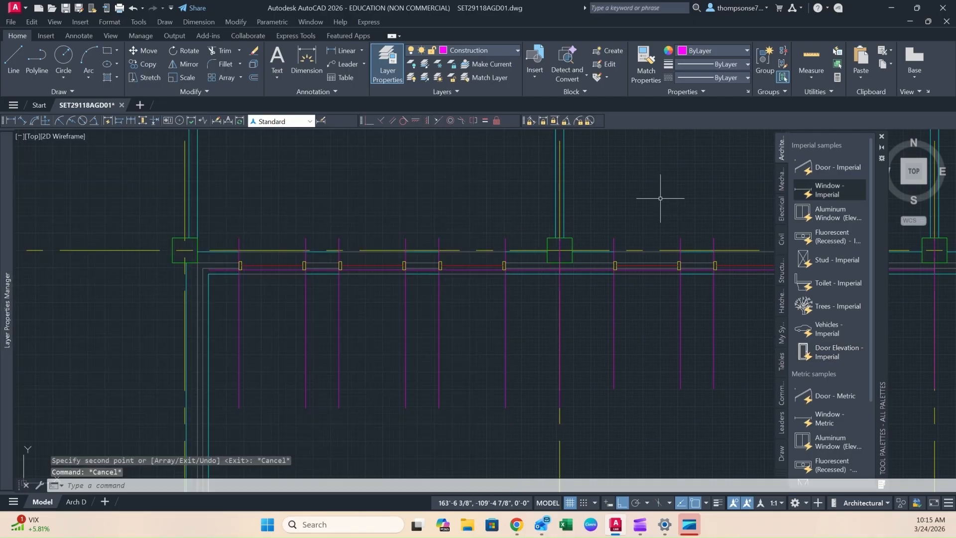
left_click(647, 64)
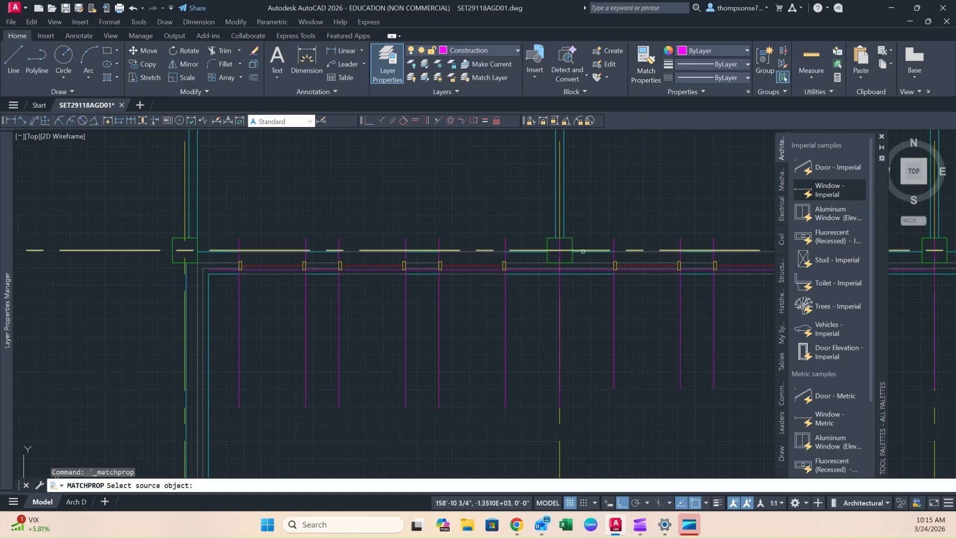
left_click(564, 209)
left_click(739, 294)
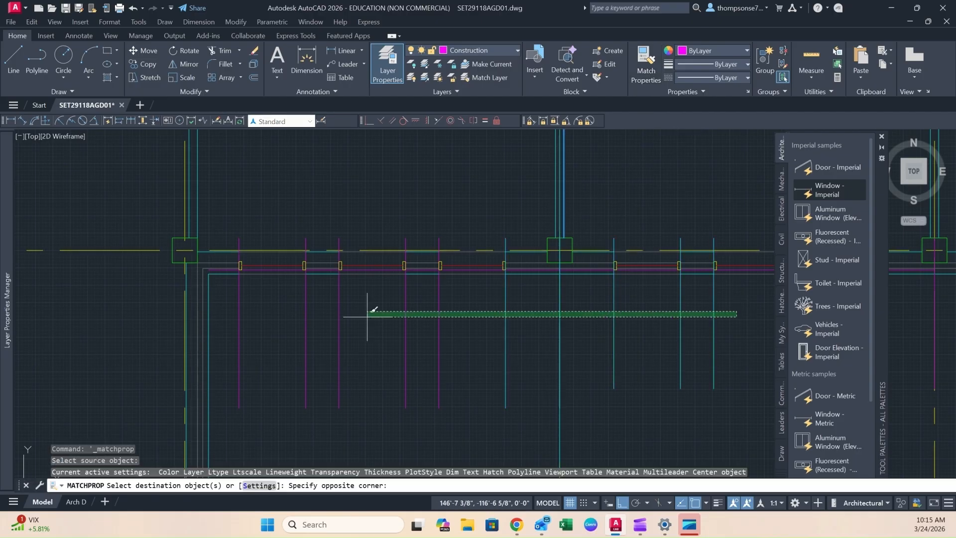
left_click(231, 307)
key("Escape")
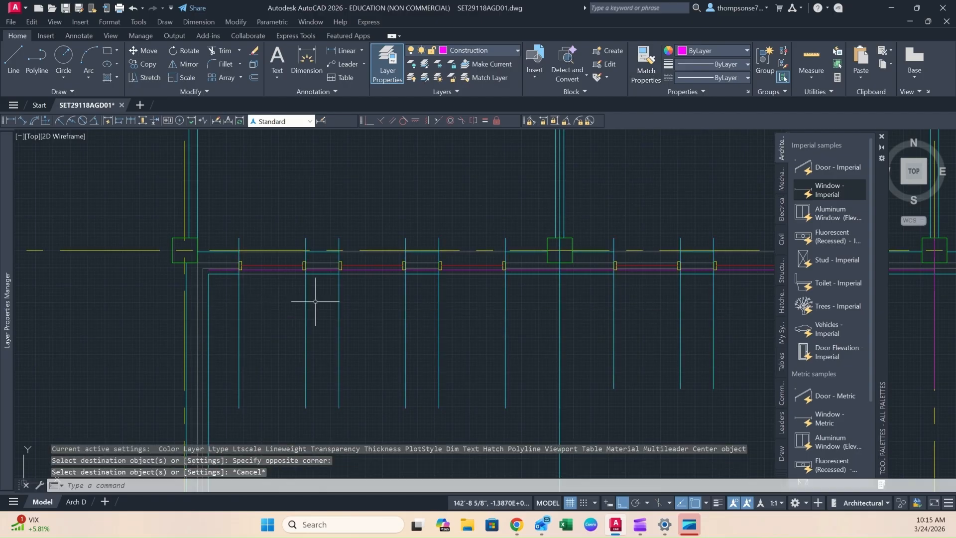
- Trim off the parts of the matched window-edge lines that extend below the horizontal wall
type("tr")
key("Return")
left_click(745, 319)
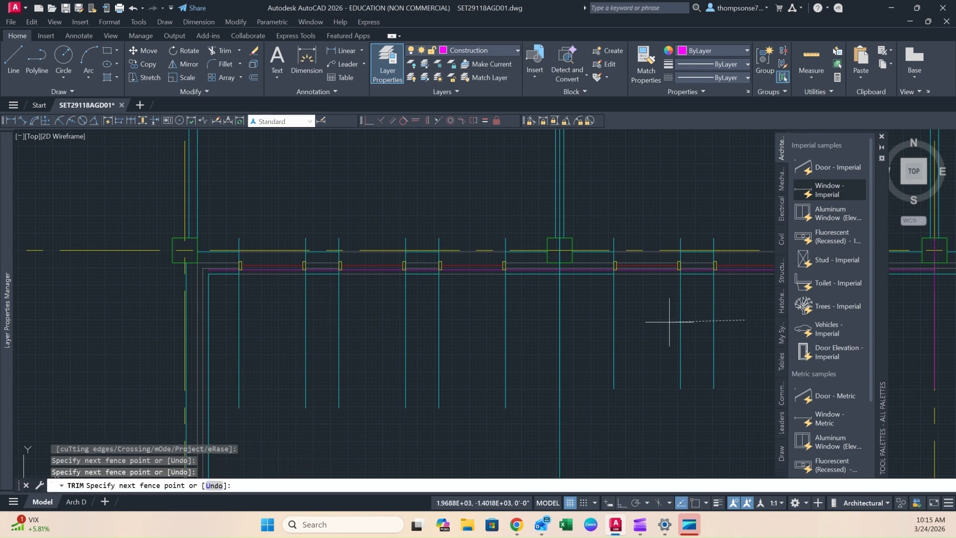
key("Return")
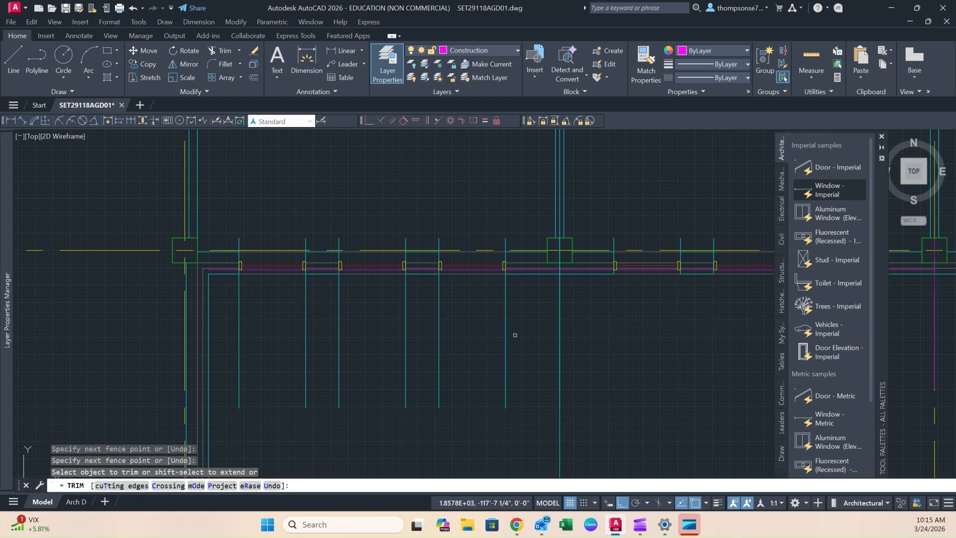
left_click_drag(531, 328, 212, 321)
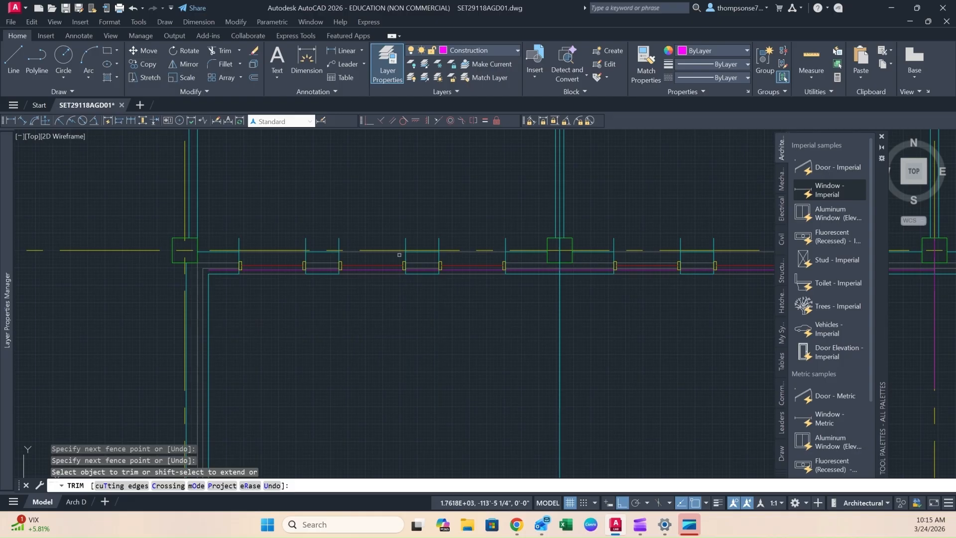
- Trim the line ends above the wall at the leftmost bay's right-hand window and its middle window's right edge
scroll(504, 248, "up", 6)
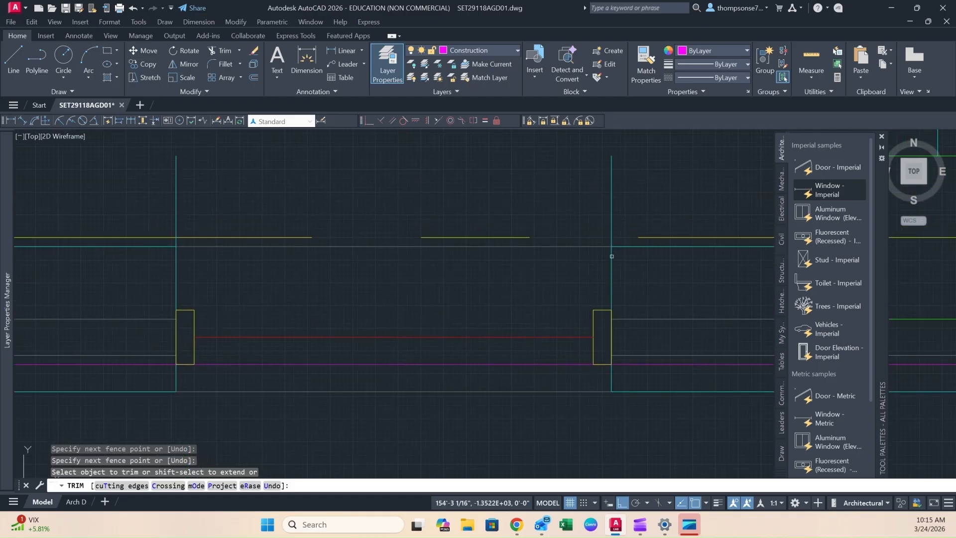
mouse_move(621, 192)
left_mouse_down()
mouse_move(619, 181)
mouse_move(148, 184)
left_mouse_up()
left_click(175, 242)
mouse_move(142, 198)
middle_mouse_down()
mouse_move(601, 199)
mouse_move(634, 226)
middle_mouse_up()
left_click_drag(604, 215, 338, 235)
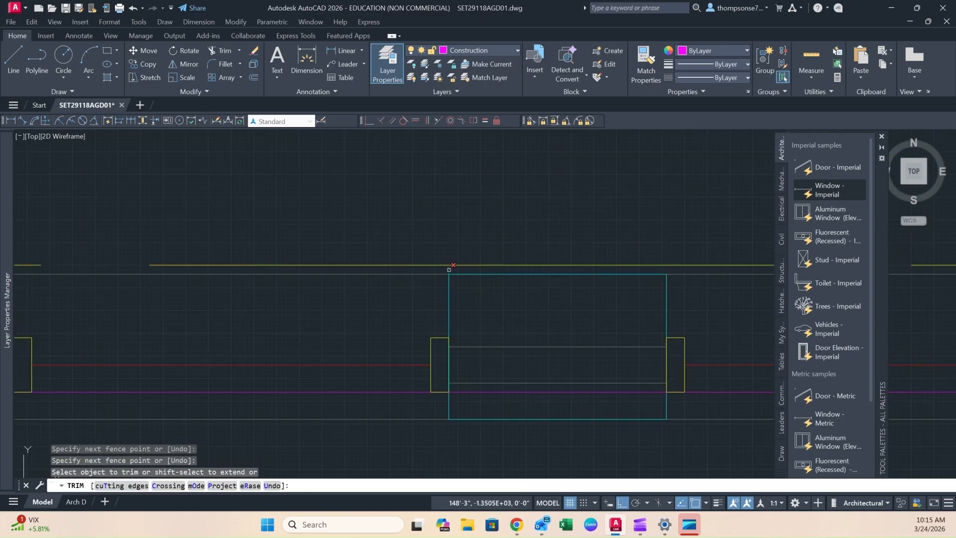
left_click(448, 269)
- Trim the remaining line ends above the wall at the leftmost bay's middle and left-hand windows
middle_click_drag(311, 204, 816, 200)
scroll(815, 199, "down", 1)
mouse_move(279, 202)
left_mouse_down()
mouse_move(522, 189)
mouse_move(534, 239)
mouse_move(266, 258)
mouse_move(167, 252)
mouse_move(155, 261)
left_mouse_up()
scroll(529, 268, "up", 2)
scroll(207, 243, "down", 2)
middle_click_drag(232, 226, 572, 222)
scroll(309, 202, "down", 1)
middle_click_drag(384, 202, 425, 202)
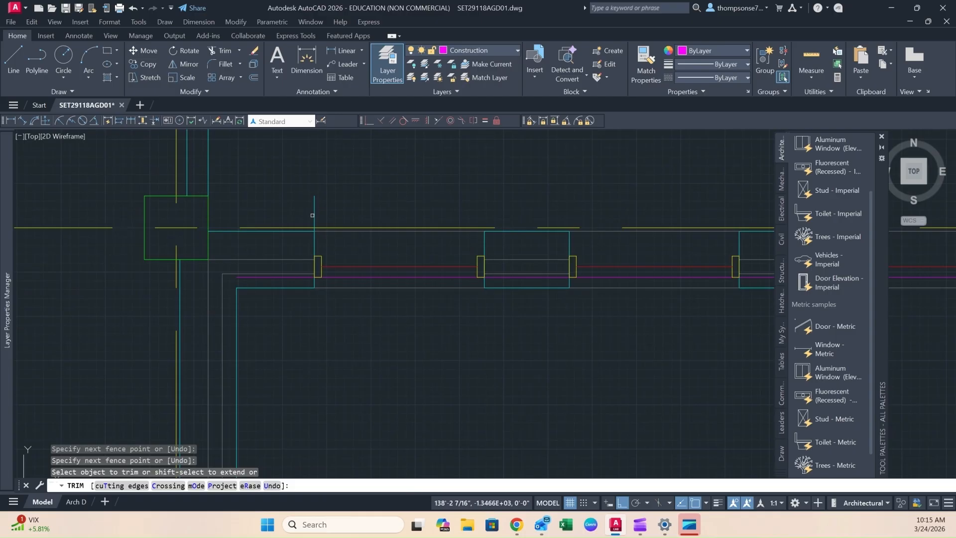
scroll(314, 216, "up", 2)
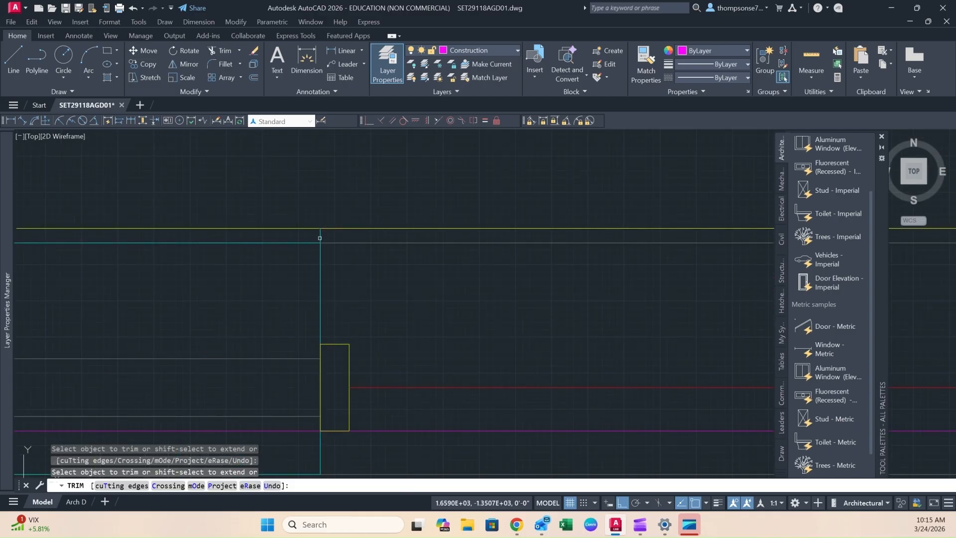
scroll(284, 234, "down", 4)
- Trim the line ends above the wall at the second bay's left-hand window and its middle window's left edge
middle_click_drag(224, 236, 591, 243)
scroll(403, 269, "down", 3)
middle_click_drag(555, 303, 239, 316)
scroll(348, 294, "up", 2)
middle_click_drag(348, 294, 340, 291)
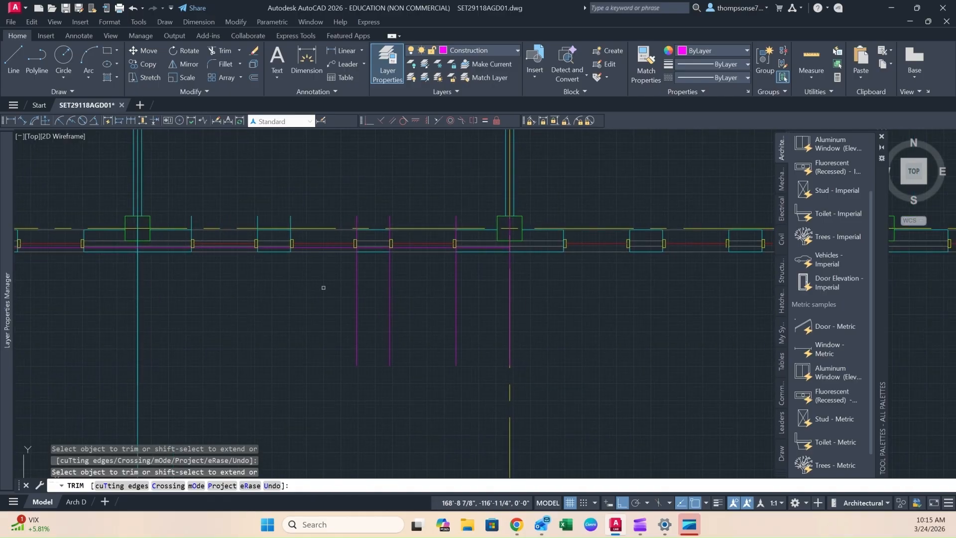
scroll(238, 235, "up", 2)
middle_click_drag(182, 206, 212, 202)
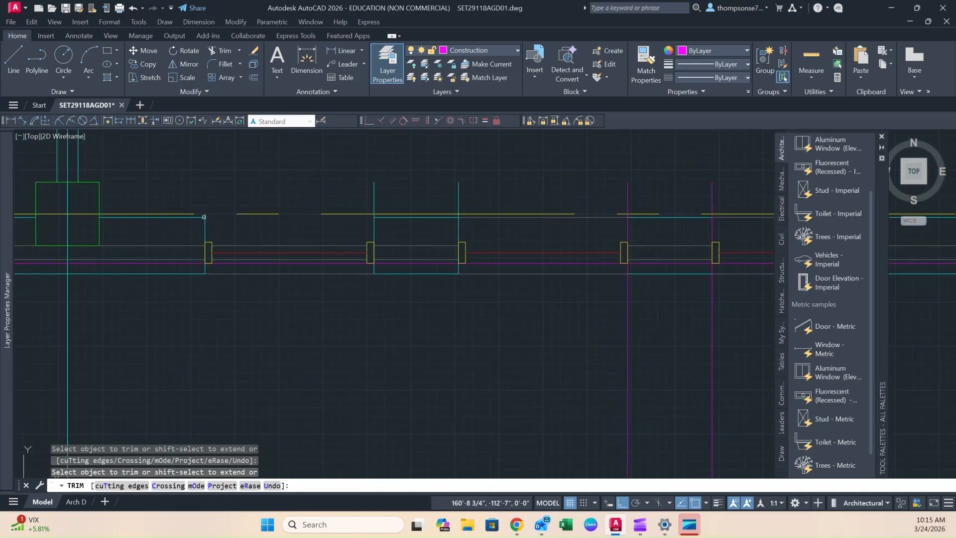
scroll(205, 217, "up", 2)
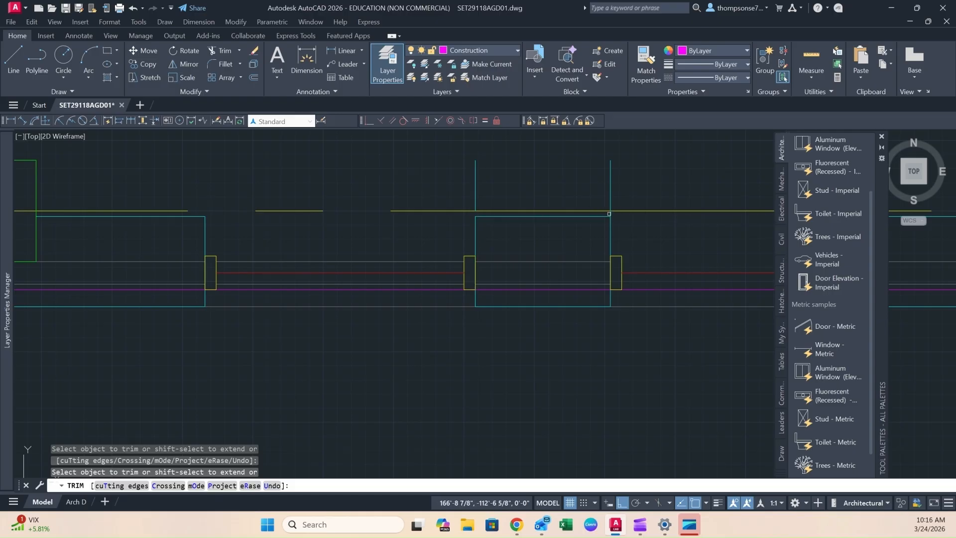
left_click_drag(630, 170, 429, 199)
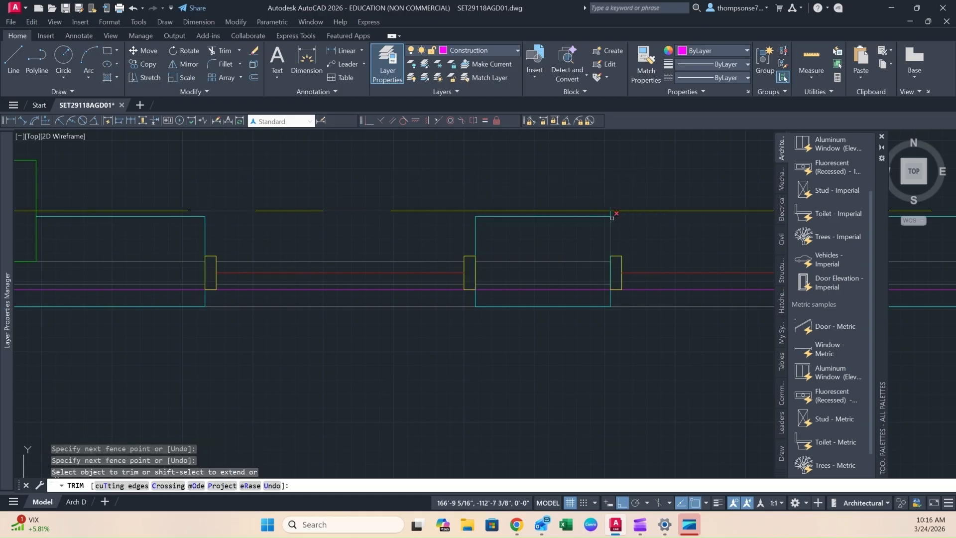
left_click(613, 216)
scroll(683, 244, "down", 1)
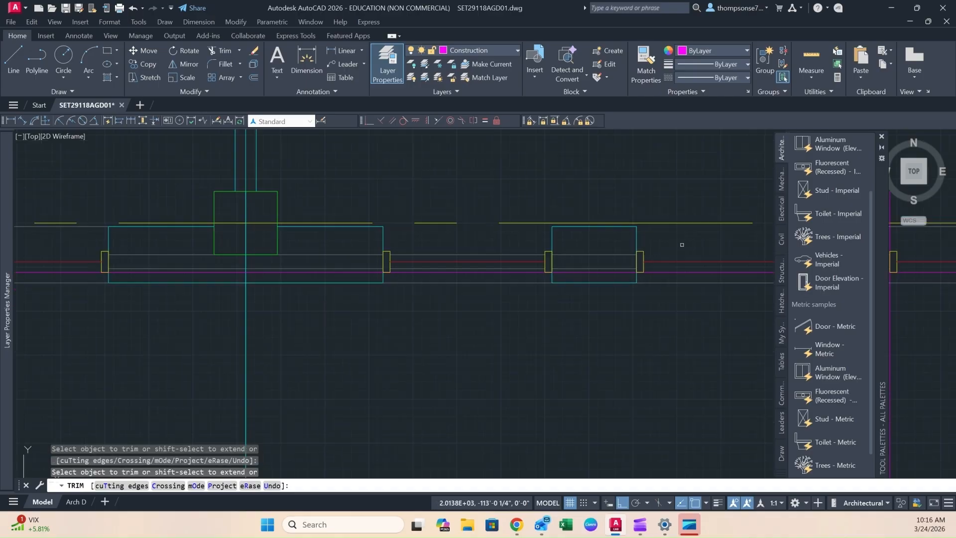
middle_click_drag(697, 246, 345, 252)
middle_click_drag(505, 263, 315, 279)
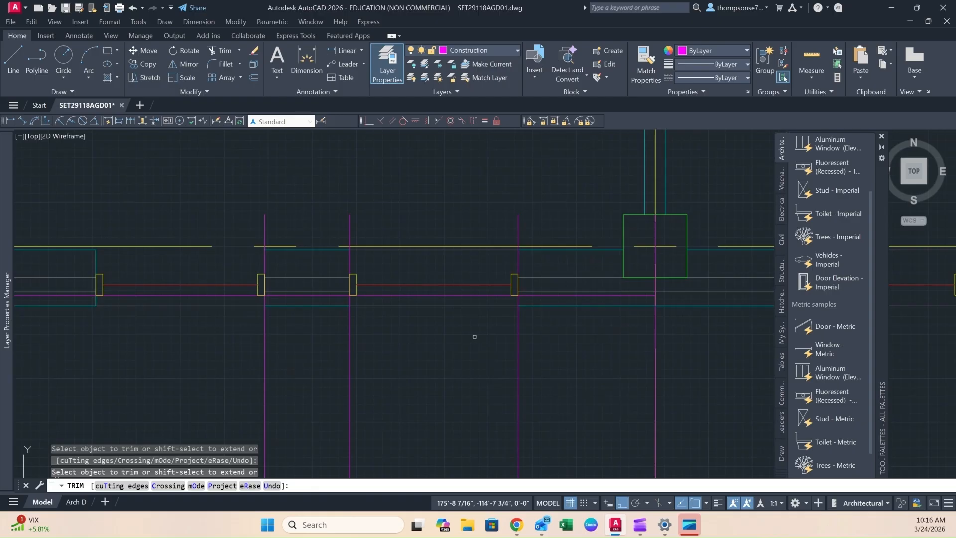
key("Escape")
- Copy the lower sill lines of the second bay's left-hand and middle windows up to the upper wall face
scroll(469, 342, "down", 2)
middle_click_drag(460, 344, 537, 319)
scroll(379, 307, "up", 2)
middle_click_drag(357, 297, 414, 308)
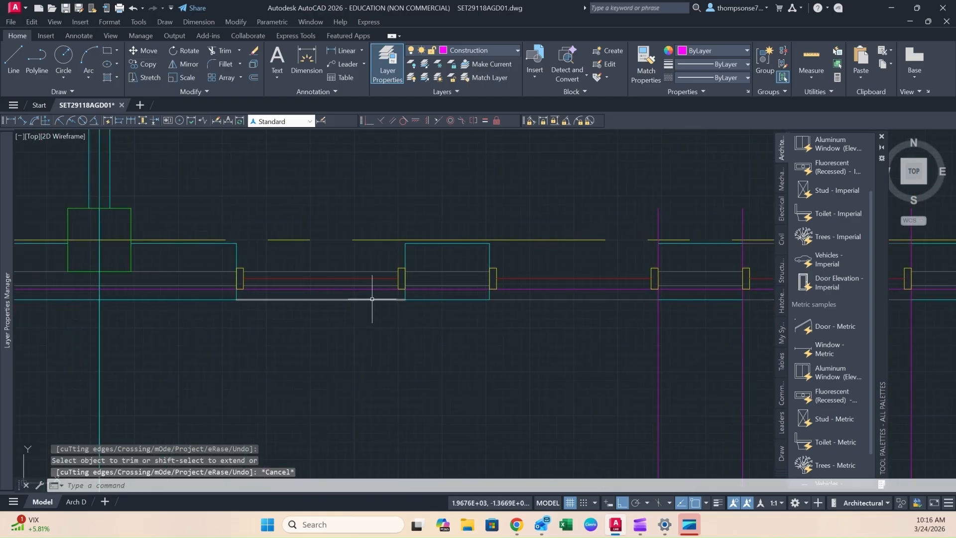
left_click(373, 299)
left_click(499, 298)
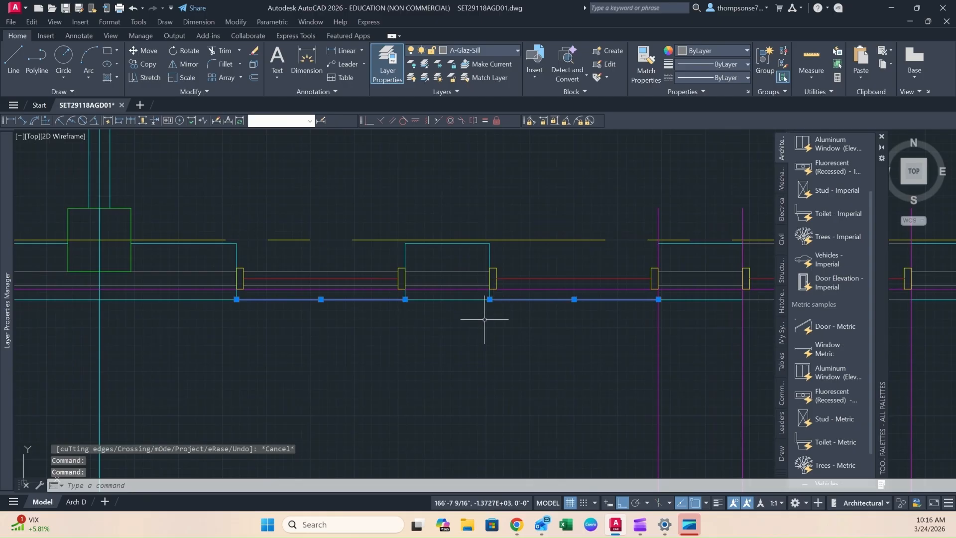
type("co")
key("Return")
left_click(405, 299)
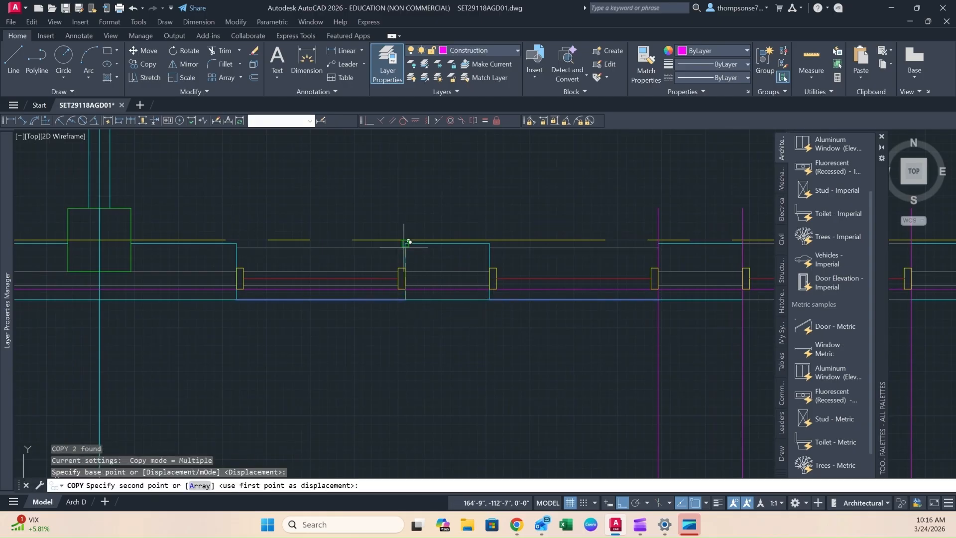
left_click(406, 243)
key("Escape")
scroll(544, 321, "down", 3)
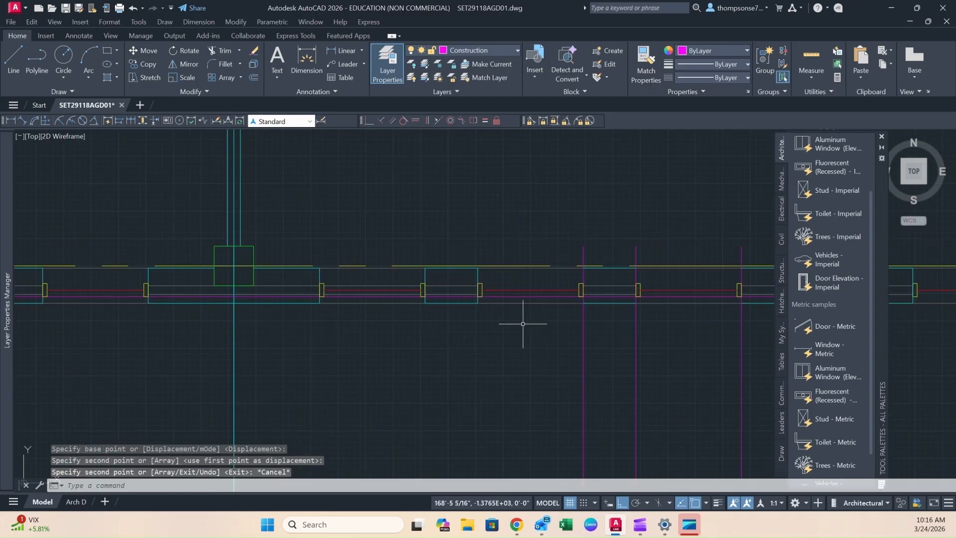
- Delete the stray A-Wall-Cvty line inside the second bay's left-hand window opening
middle_click_drag(344, 339, 458, 338)
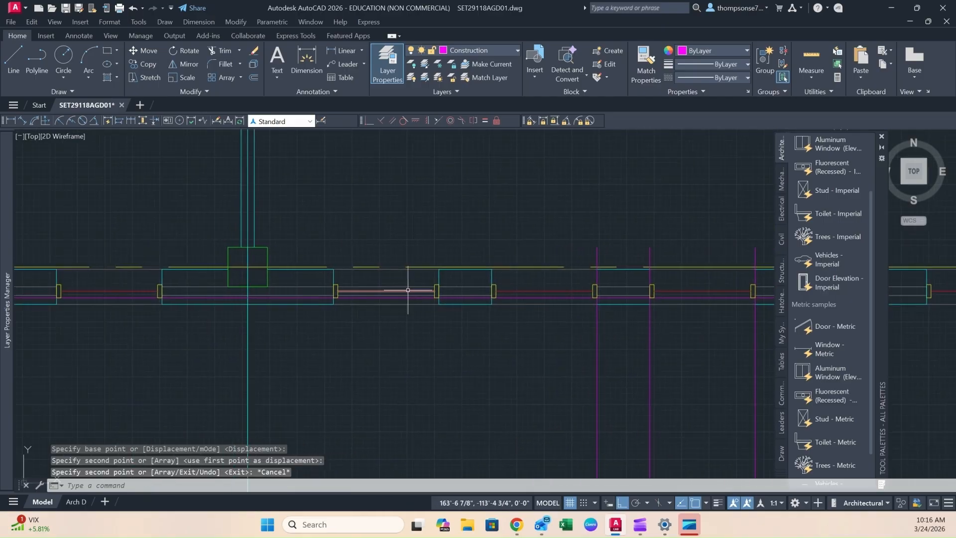
left_click(402, 286)
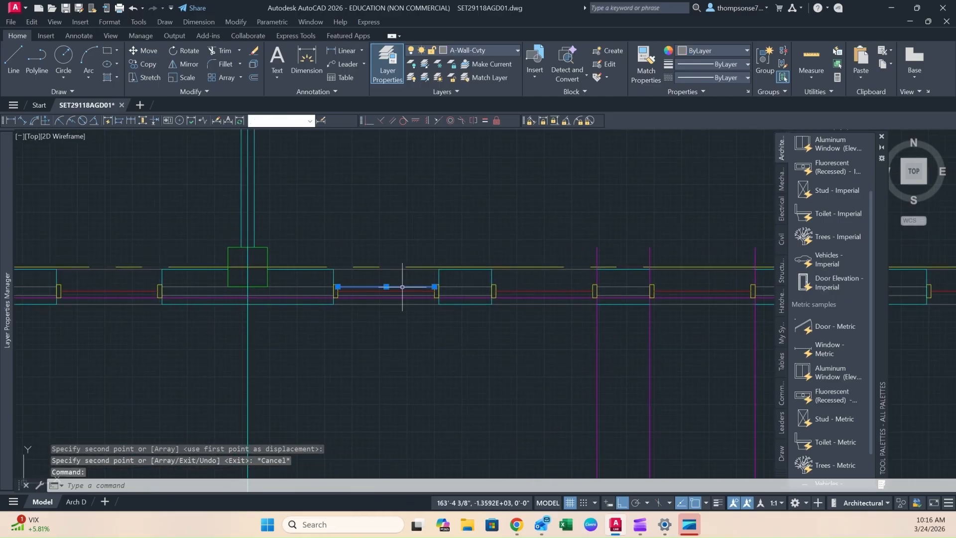
key("Delete")
- Match the three remaining vertical construction lines in the second bay to the upper wall face line beside the column
middle_click_drag(523, 334, 315, 322)
left_click(645, 67)
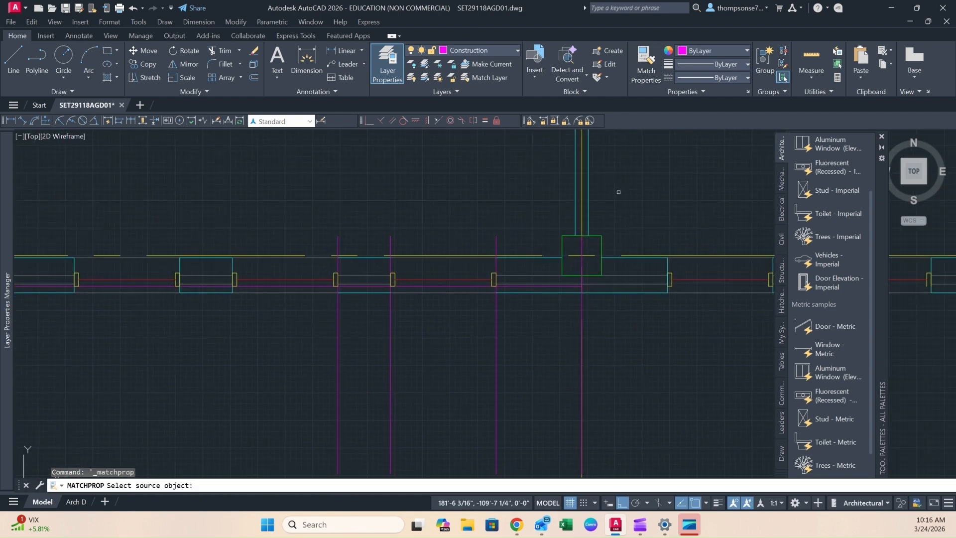
left_click(561, 257)
left_click(530, 346)
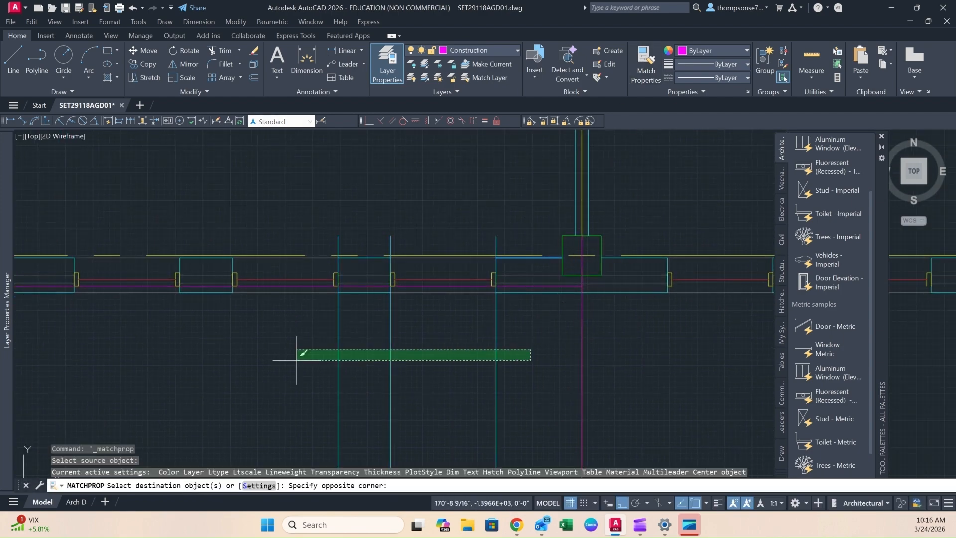
left_click(247, 371)
key("Escape")
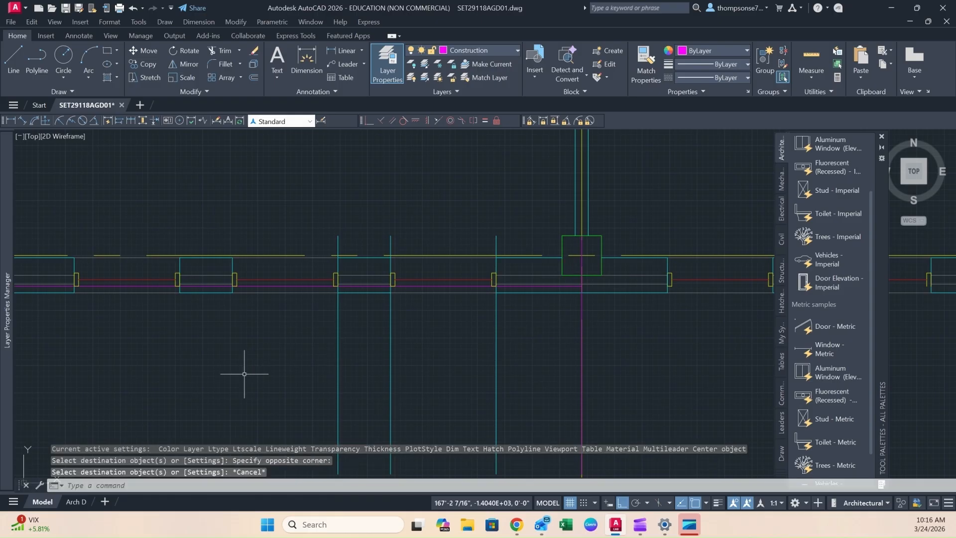
- Trim the three vertical line ends that extend below the horizontal wall in the second bay
type("tr")
key("Return")
left_click(524, 326)
key("Return")
scroll(444, 319, "up", 8)
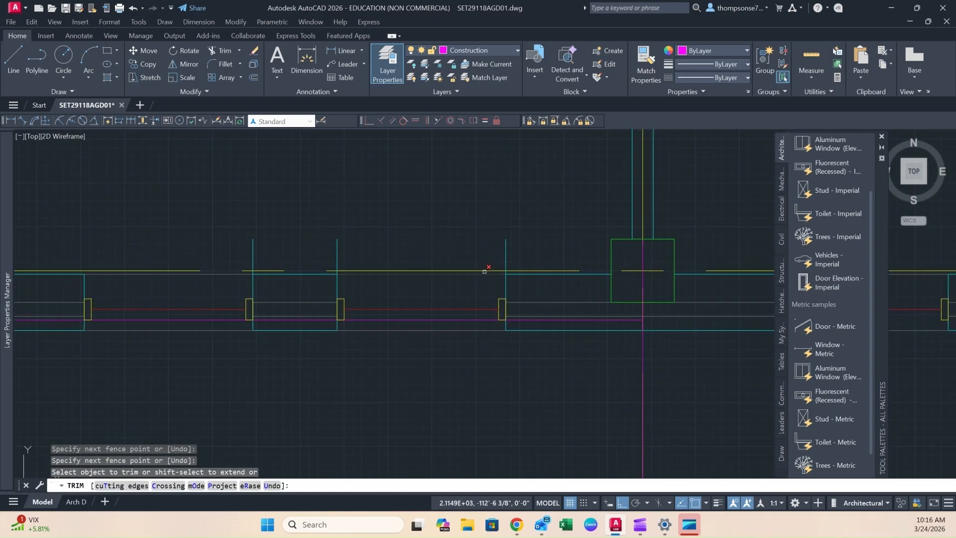
- Trim the remaining vertical line ends above the upper wall face in the second bay, including the short stubs at the grid line
middle_click_drag(171, 221, 387, 200)
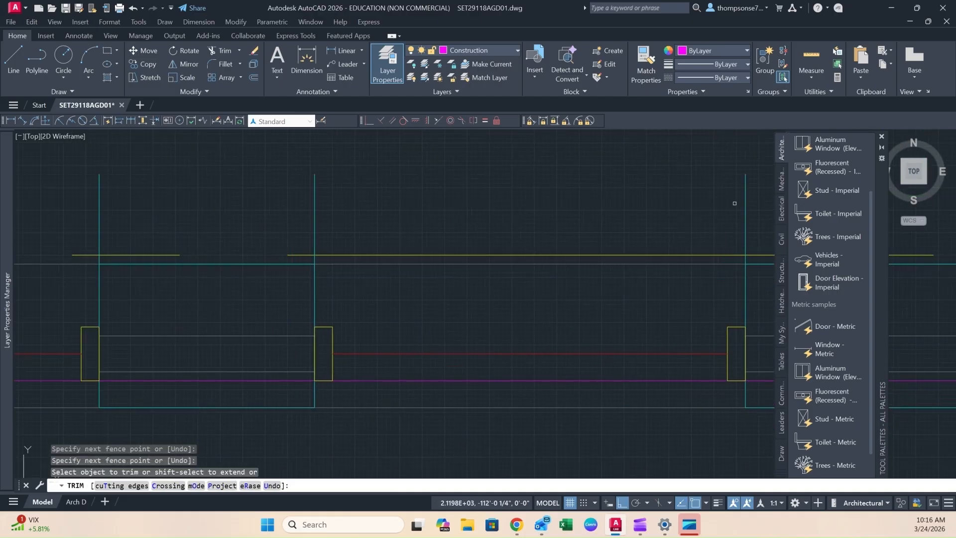
left_click(754, 201)
middle_click_drag(297, 205, 450, 222)
left_click(141, 210)
scroll(216, 219, "down", 3)
scroll(299, 312, "down", 1)
middle_click_drag(299, 311, 259, 322)
scroll(318, 275, "up", 3)
left_click(227, 276)
middle_click_drag(119, 249, 671, 250)
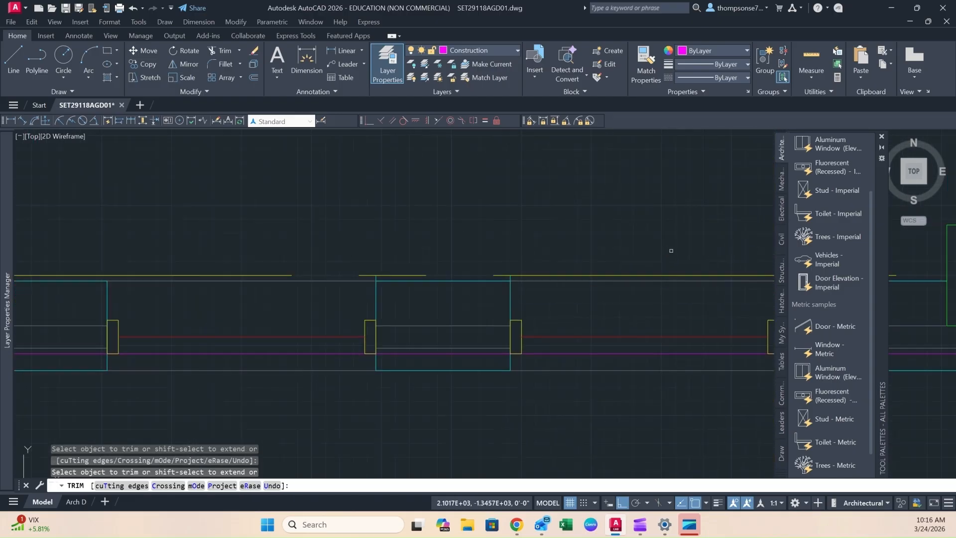
left_click(511, 278)
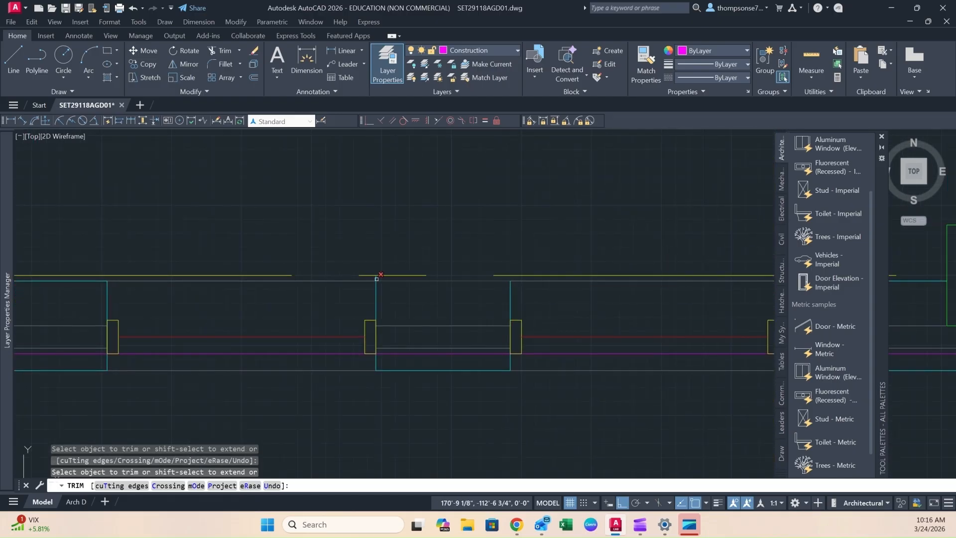
scroll(355, 288, "down", 4)
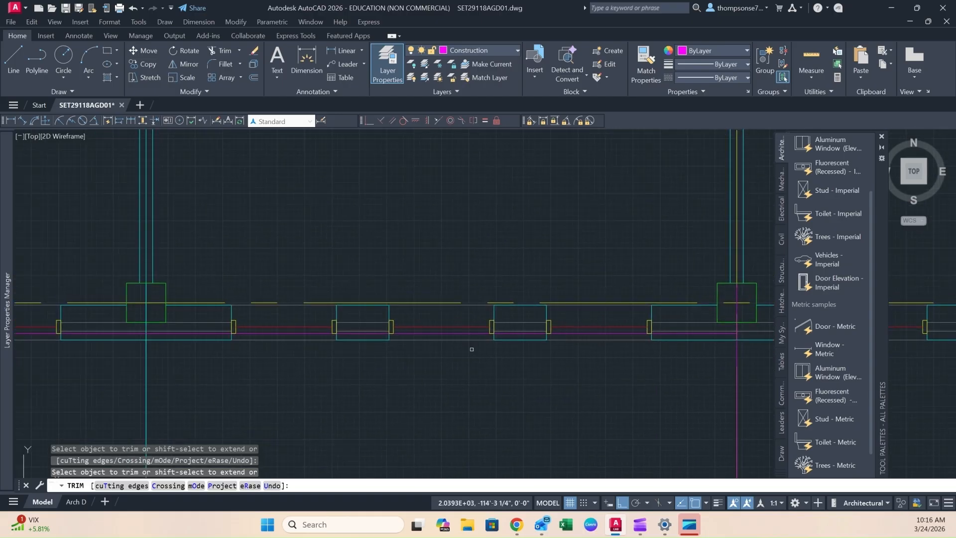
scroll(439, 362, "down", 3)
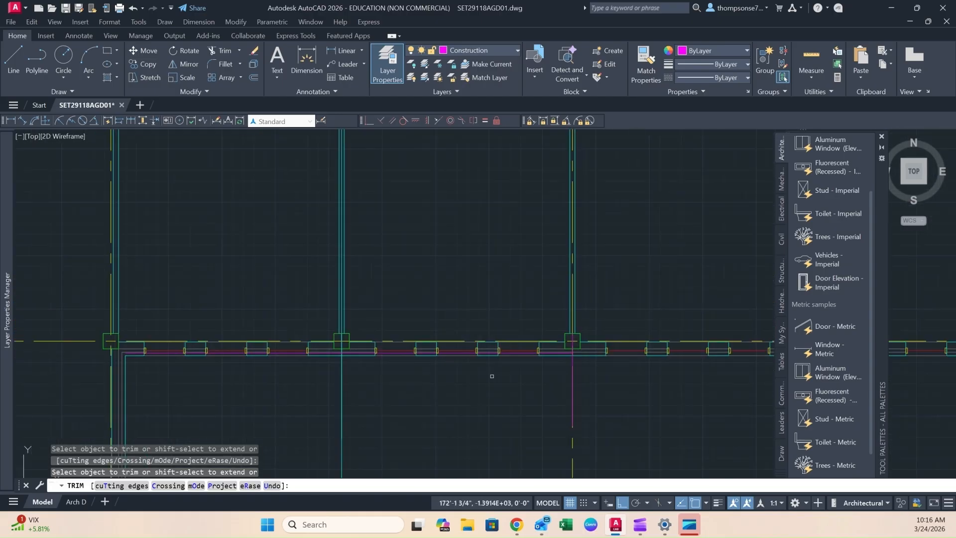
scroll(492, 376, "down", 2)
middle_click_drag(492, 377, 448, 315)
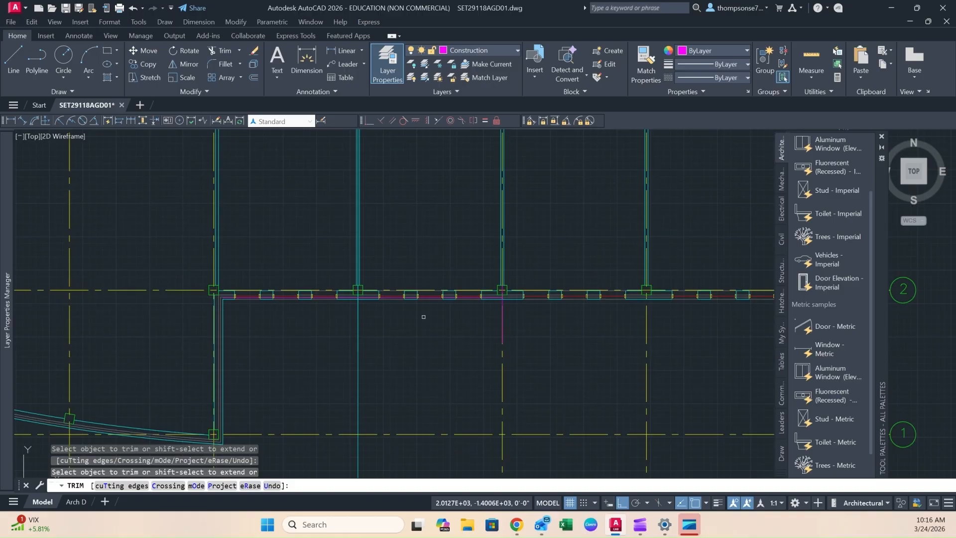
key("Escape")
- Delete the magenta horizontal construction line inside the wall and the vertical one running down from the column
scroll(473, 298, "up", 5)
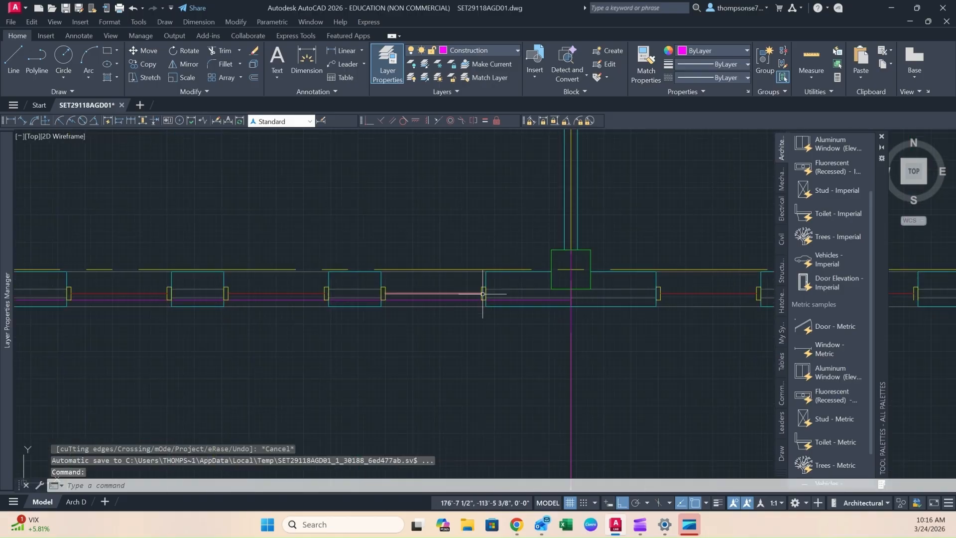
left_click(467, 298)
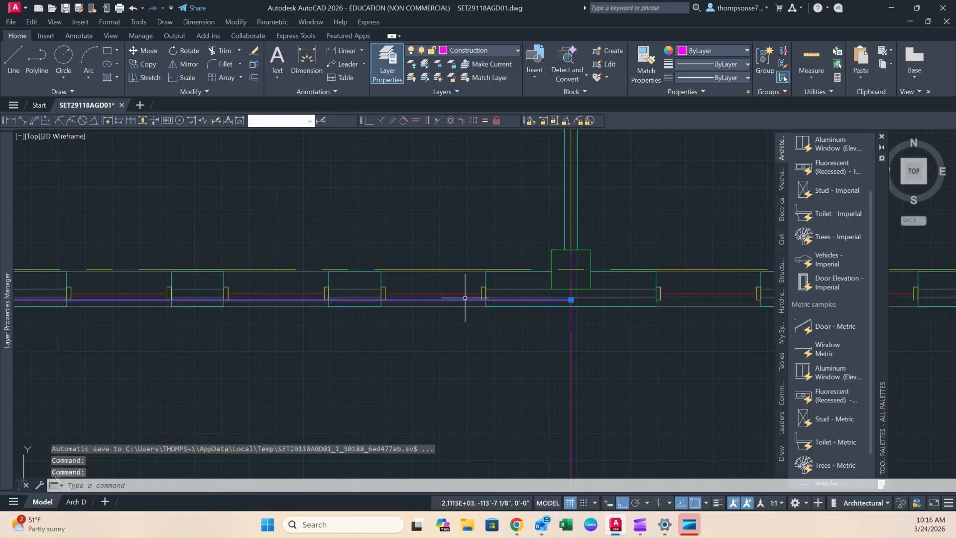
key("Delete")
left_click(572, 337)
key("Delete")
- Examine the windows along the grid 2 wall and the other exterior walls of the floor plan
scroll(455, 357, "down", 5)
scroll(455, 357, "down", 4)
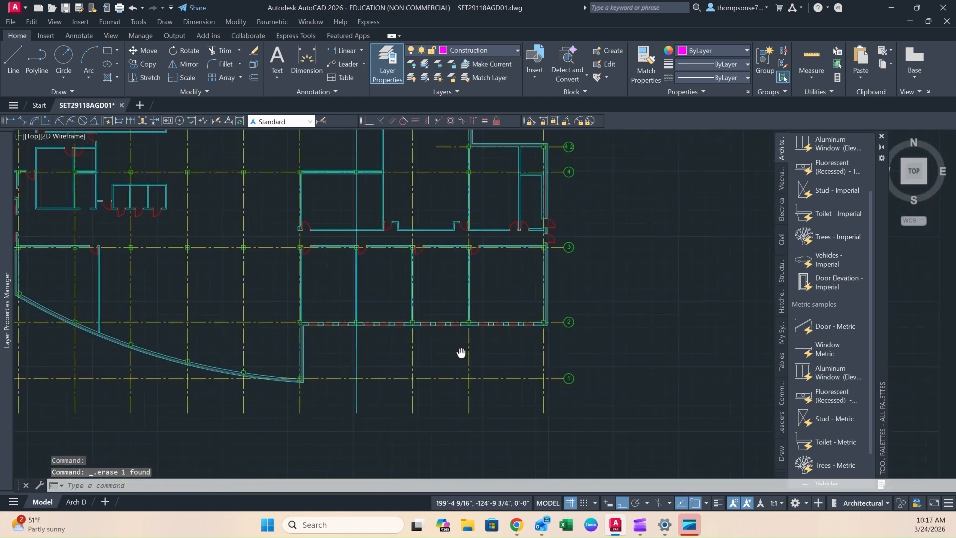
middle_click_drag(482, 374, 512, 367)
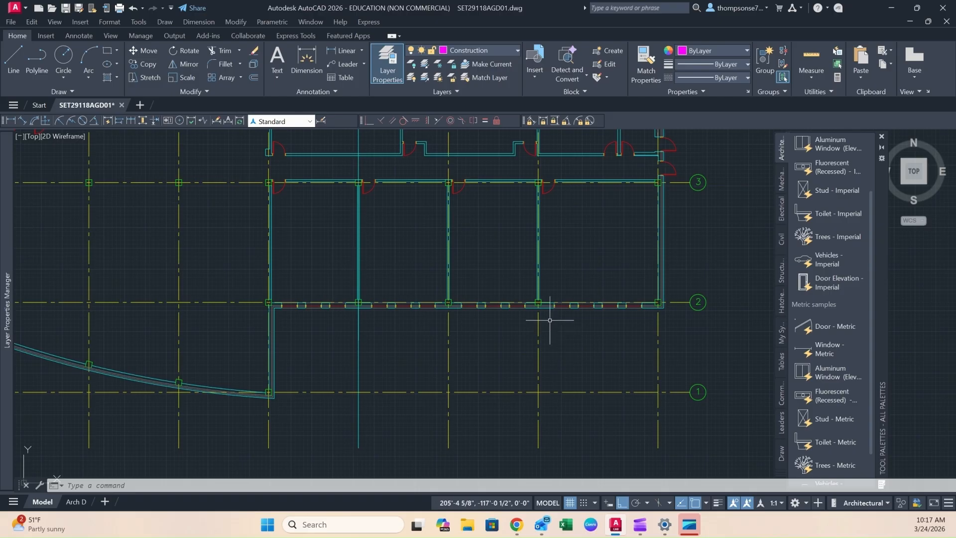
scroll(549, 323, "down", 5)
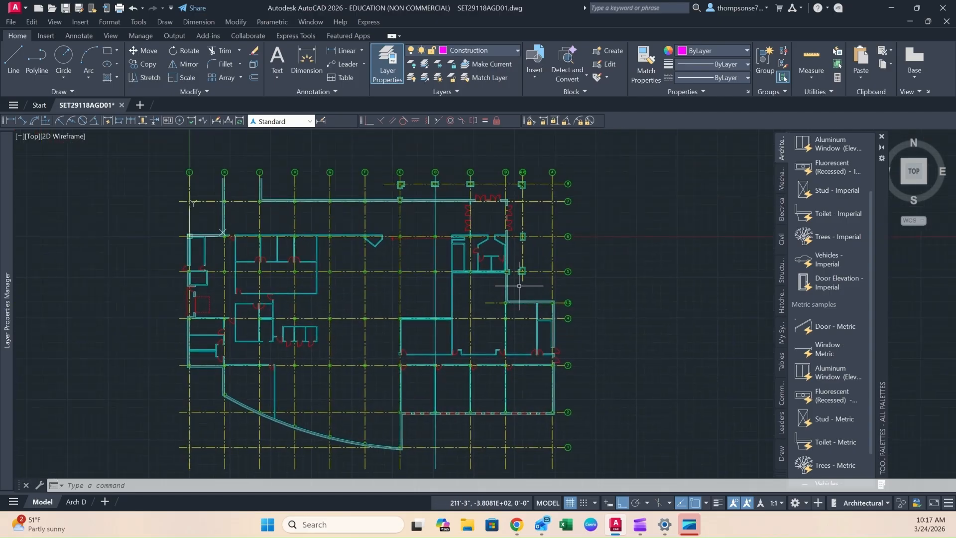
scroll(522, 287, "up", 5)
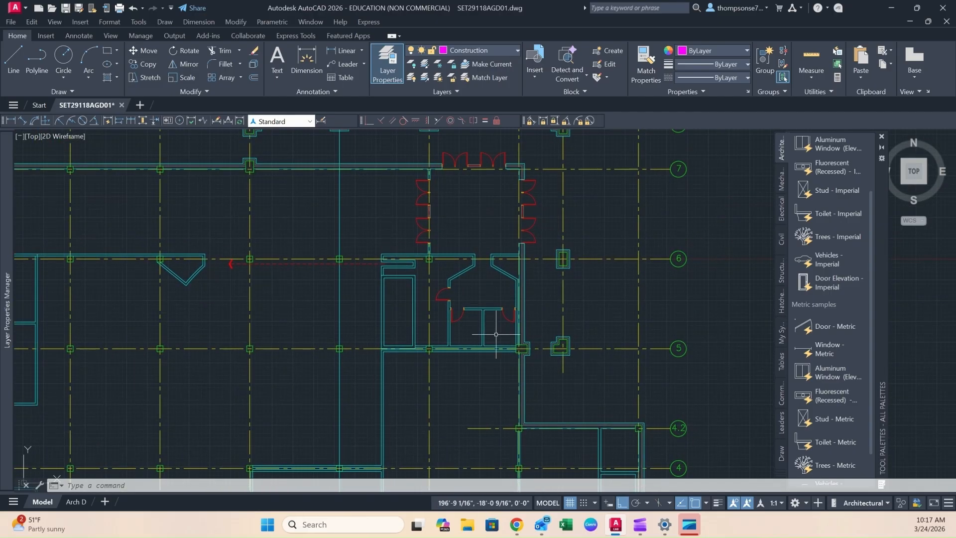
middle_click_drag(541, 354, 524, 305)
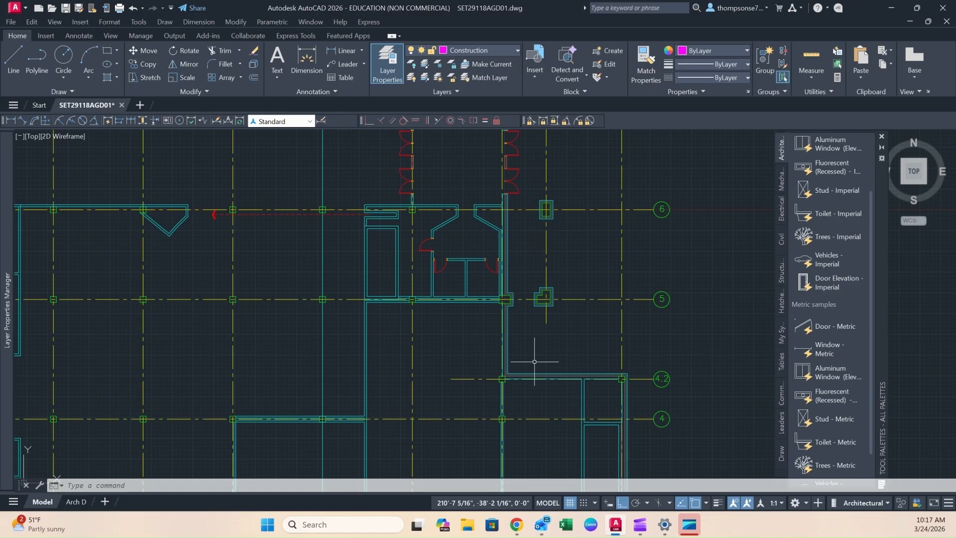
scroll(534, 361, "down", 3)
middle_click_drag(530, 327, 562, 382)
scroll(356, 286, "up", 2)
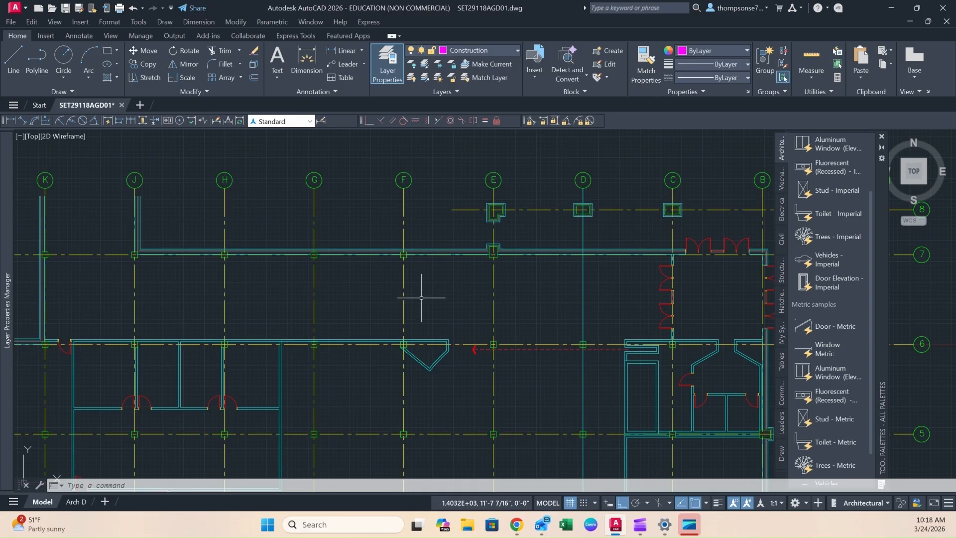
middle_click_drag(533, 379, 450, 203)
middle_click_drag(510, 397, 388, 173)
middle_click_drag(428, 318, 407, 260)
scroll(470, 315, "up", 2)
scroll(470, 315, "up", 8)
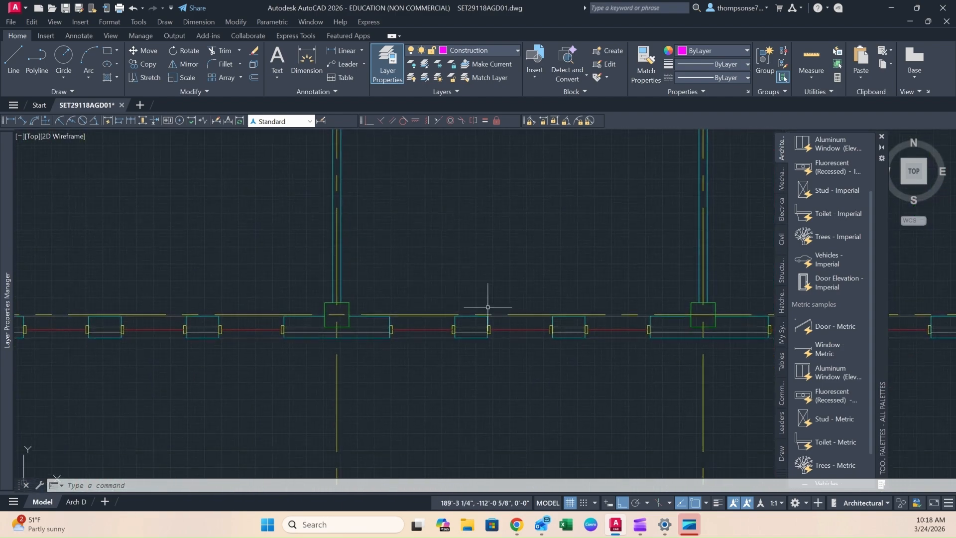
mouse_move(427, 331)
middle_mouse_down()
mouse_move(446, 305)
mouse_move(427, 312)
middle_mouse_up()
scroll(453, 304, "up", 2)
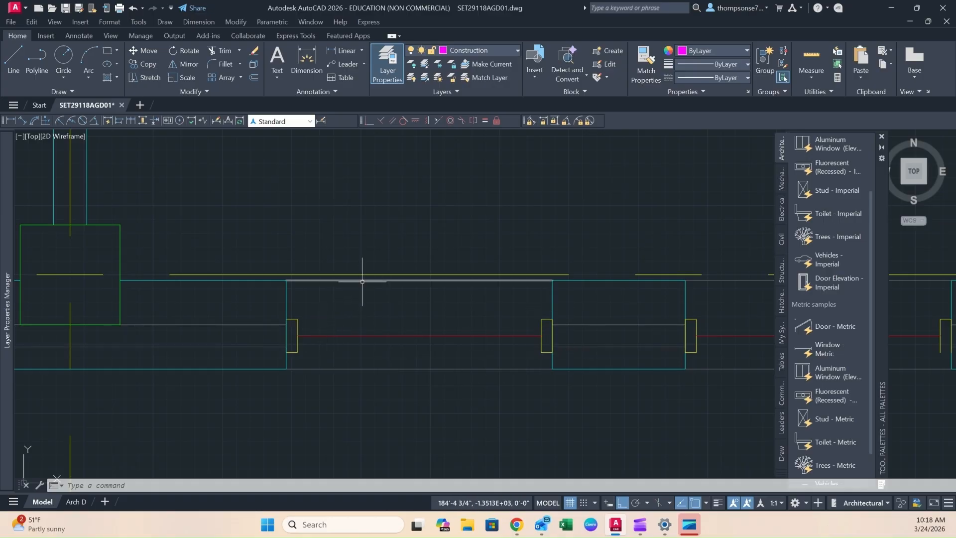
scroll(426, 401, "down", 5)
scroll(422, 420, "up", 3)
middle_click_drag(423, 420, 419, 413)
scroll(420, 413, "down", 5)
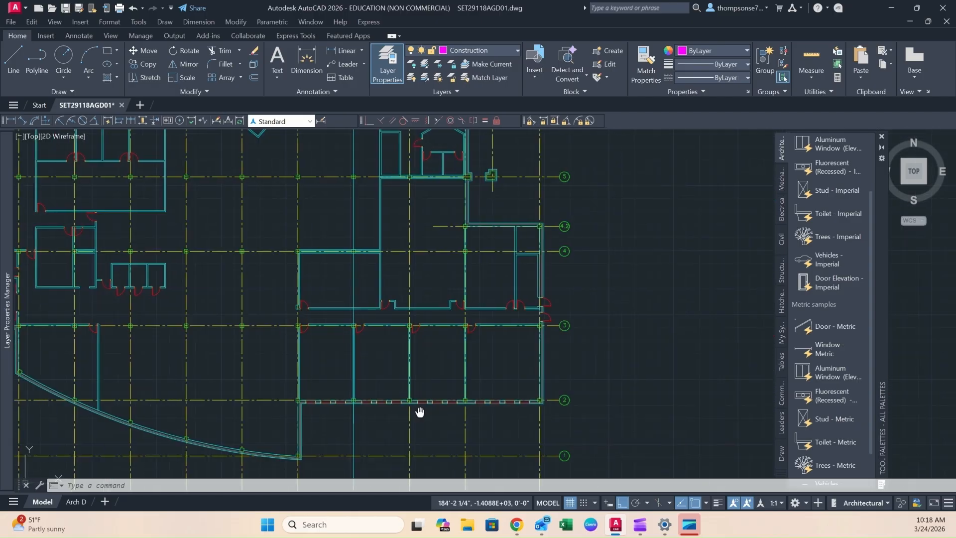
- Examine the windows on the remaining straight exterior walls and the curved wall that still lacks openings
middle_click_drag(448, 381, 491, 401)
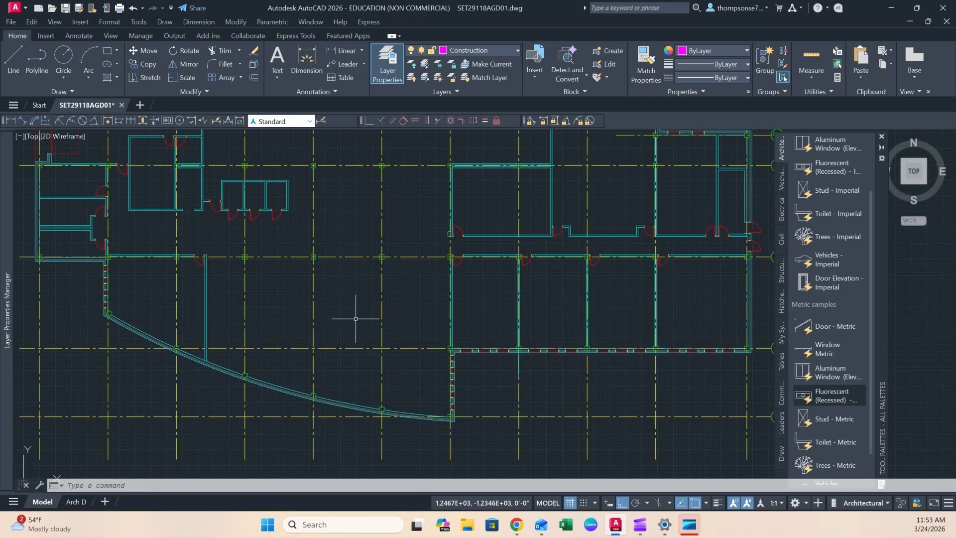
scroll(356, 318, "down", 4)
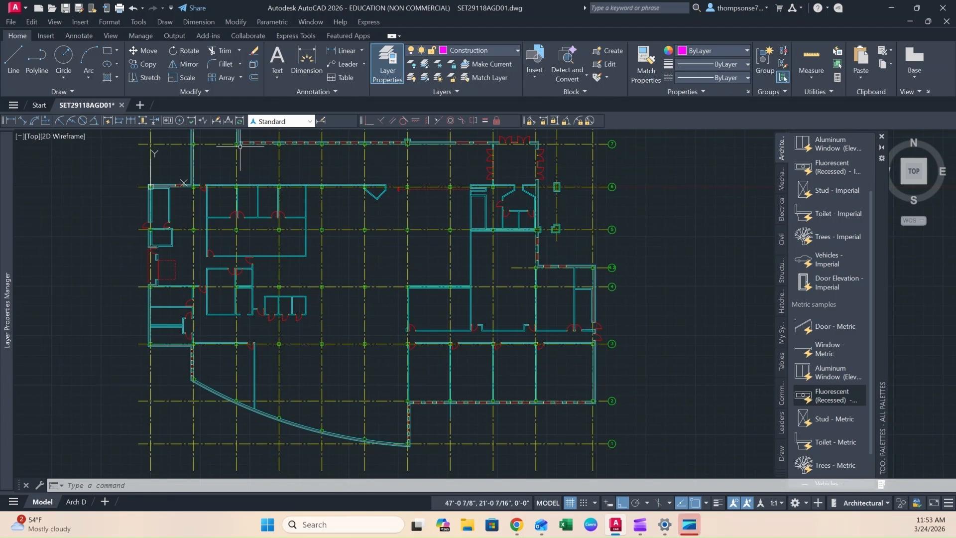
middle_click_drag(372, 152, 371, 183)
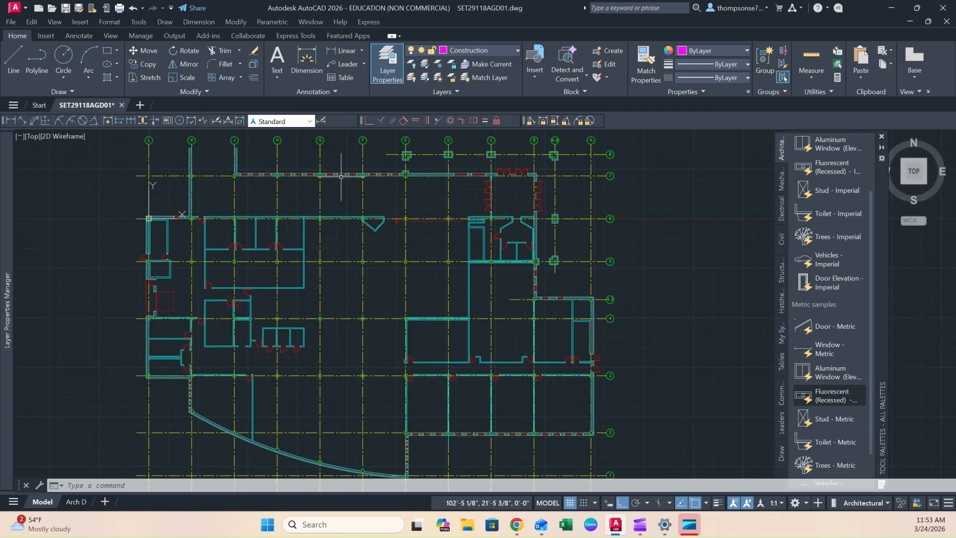
scroll(523, 192, "up", 4)
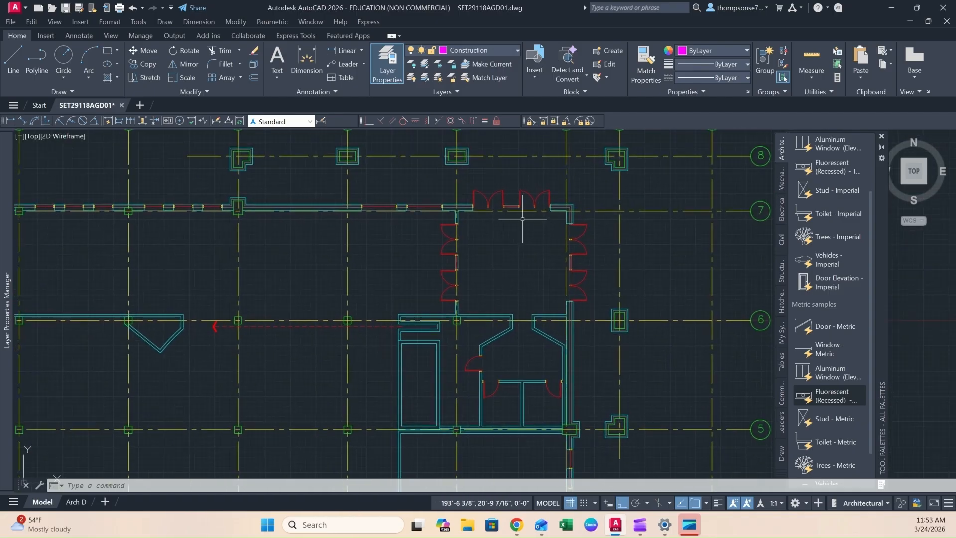
scroll(503, 224, "down", 2)
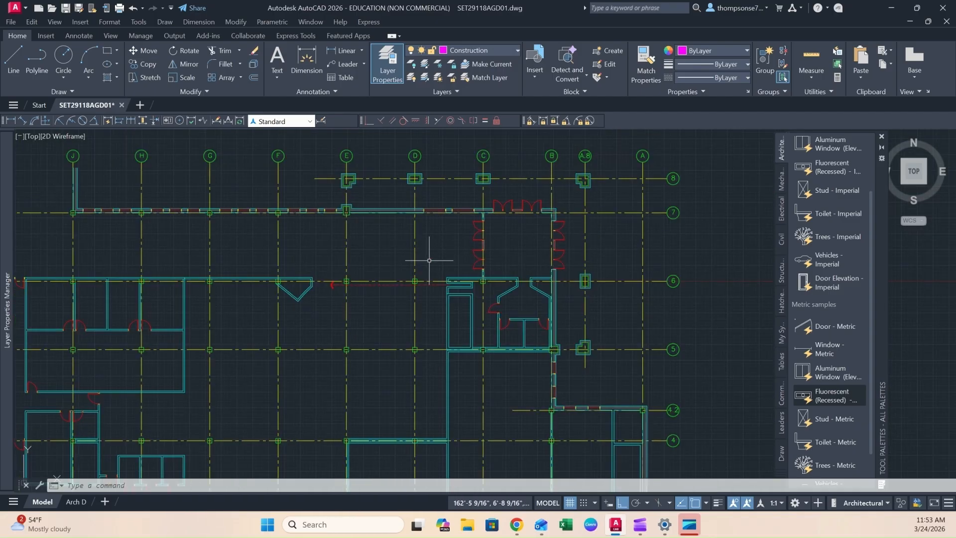
middle_click_drag(463, 271, 394, 152)
middle_click_drag(495, 342, 615, 337)
scroll(365, 388, "up", 5)
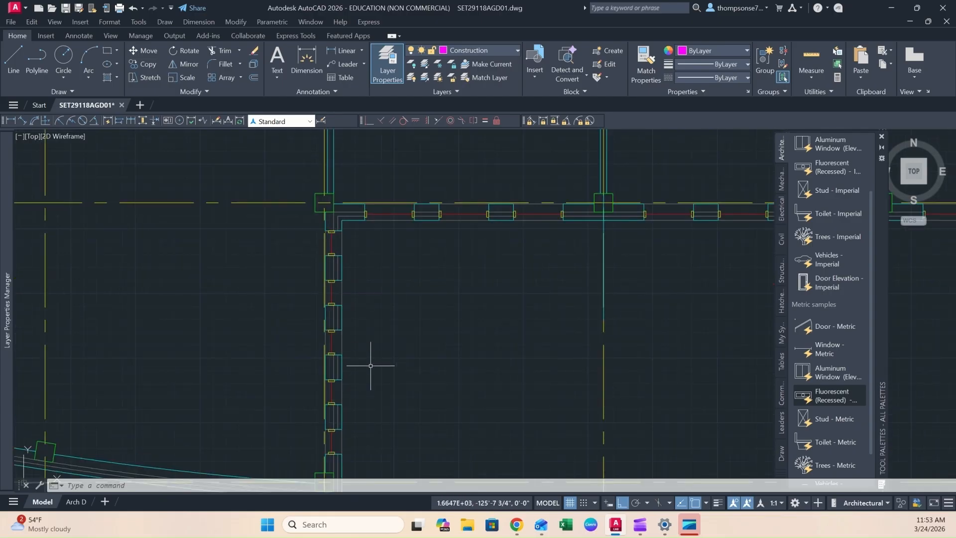
scroll(348, 368, "down", 5)
middle_click_drag(300, 369, 424, 369)
middle_click_drag(234, 338, 440, 382)
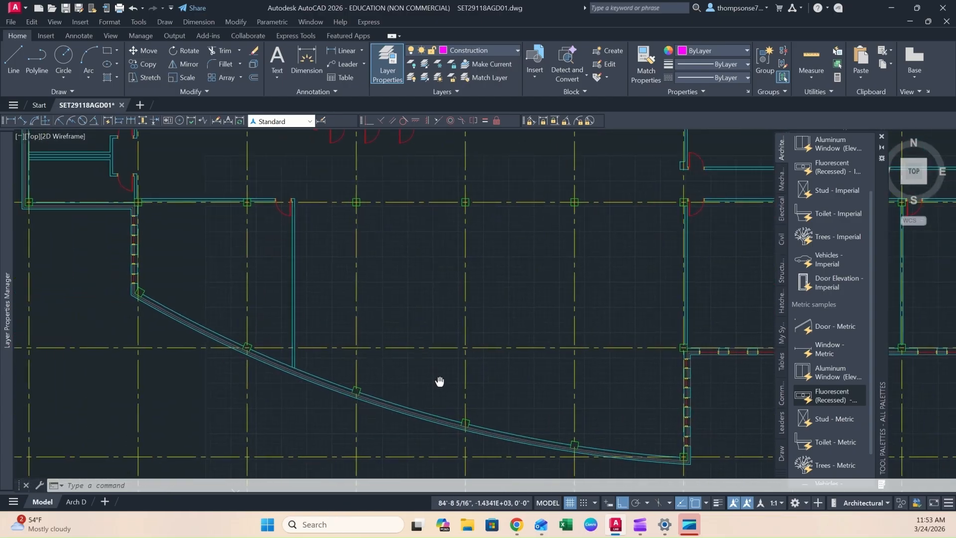
scroll(152, 247, "down", 3)
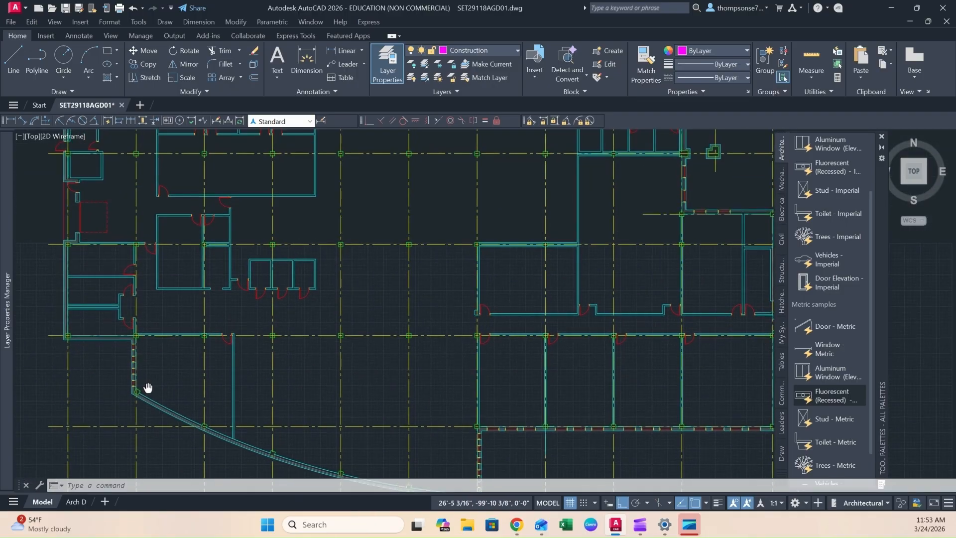
scroll(256, 352, "up", 4)
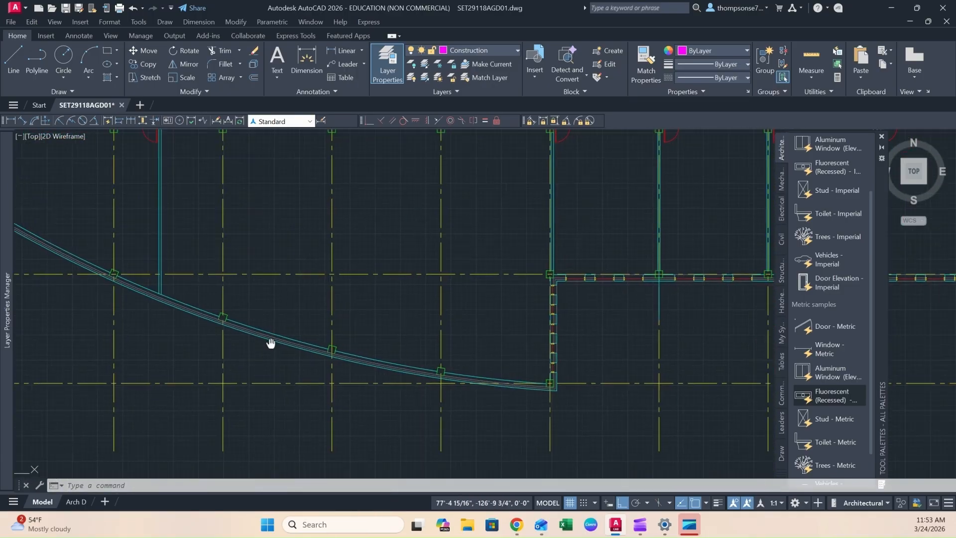
middle_click_drag(454, 369, 331, 335)
middle_click_drag(139, 289, 530, 401)
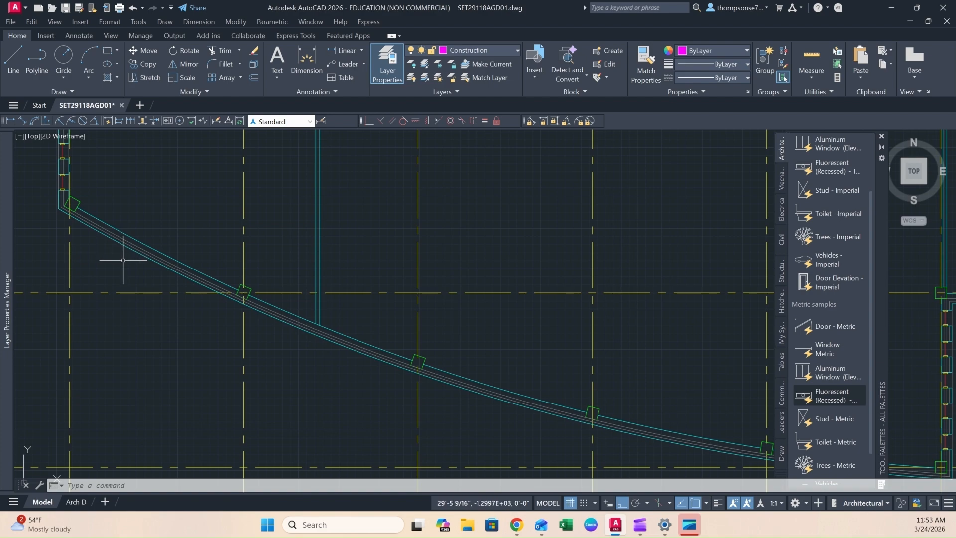
scroll(121, 256, "down", 3)
scroll(431, 338, "up", 8)
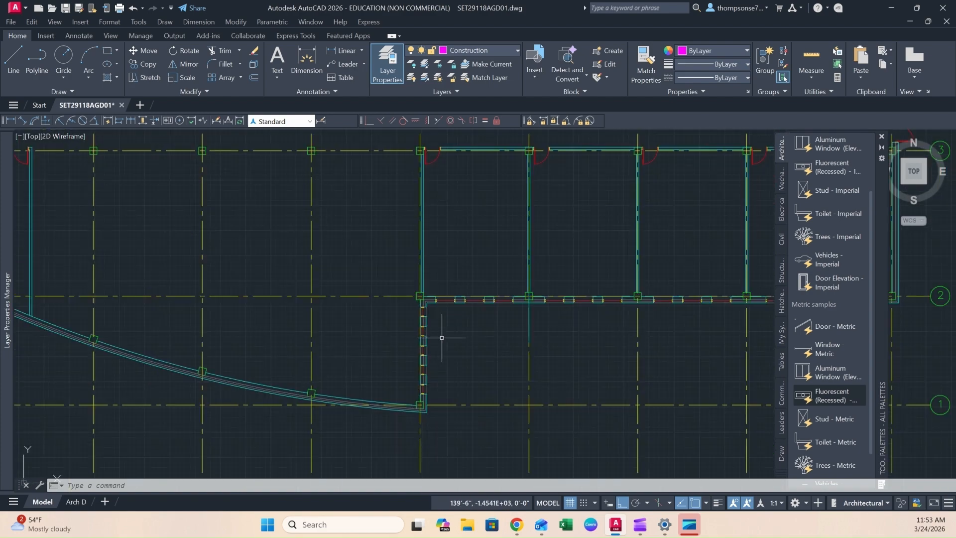
- Copy one complete window from the vertical wall below grid 2 into the open space above the curved wall, with Ortho off
scroll(433, 343, "up", 2)
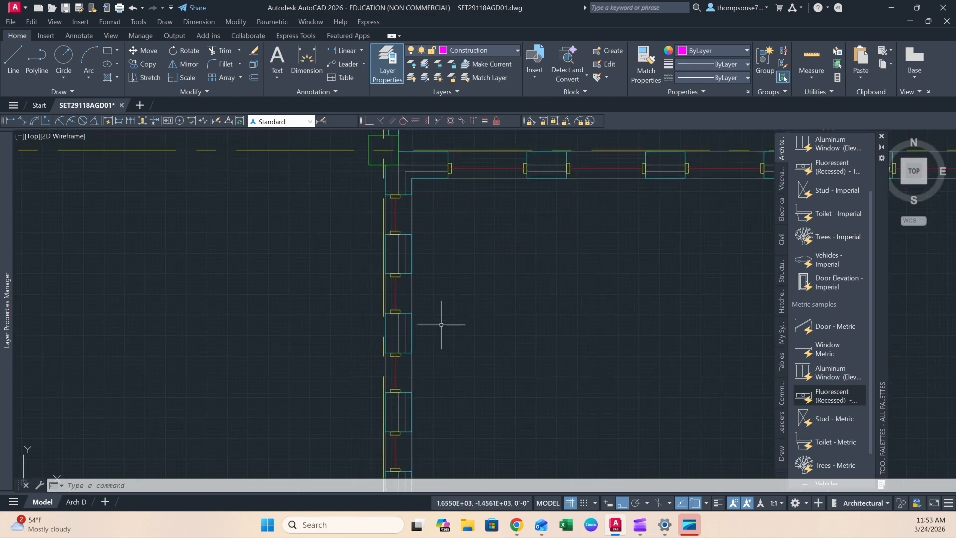
left_click(328, 225)
left_click(421, 326)
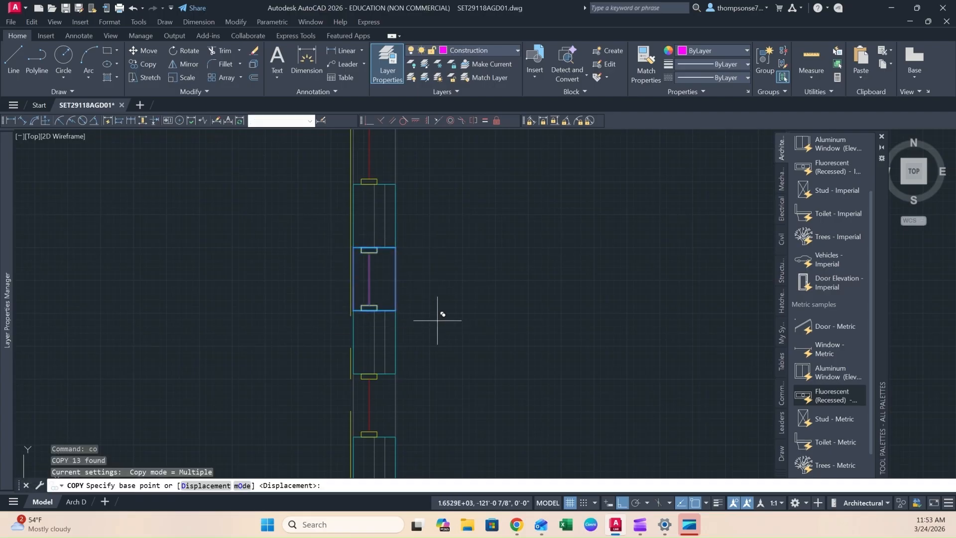
left_click(437, 322)
left_click(621, 503)
scroll(254, 366, "down", 4)
middle_click_drag(164, 355, 431, 383)
scroll(431, 382, "down", 4)
middle_click_drag(322, 387, 390, 277)
scroll(392, 376, "up", 6)
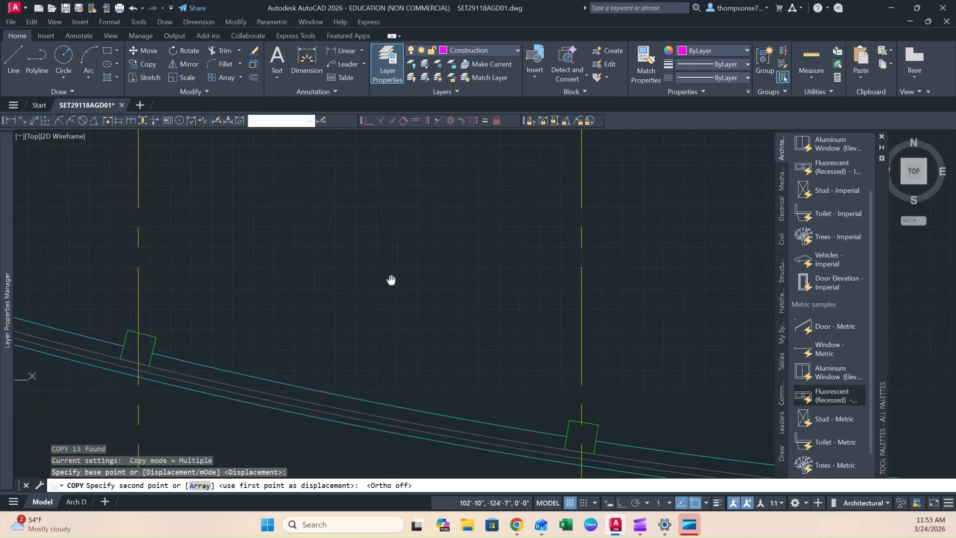
left_click(407, 272)
key("Escape")
- Rotate the copied window 90° with Ortho on so that it lies horizontally above the curved wall
left_click(411, 205)
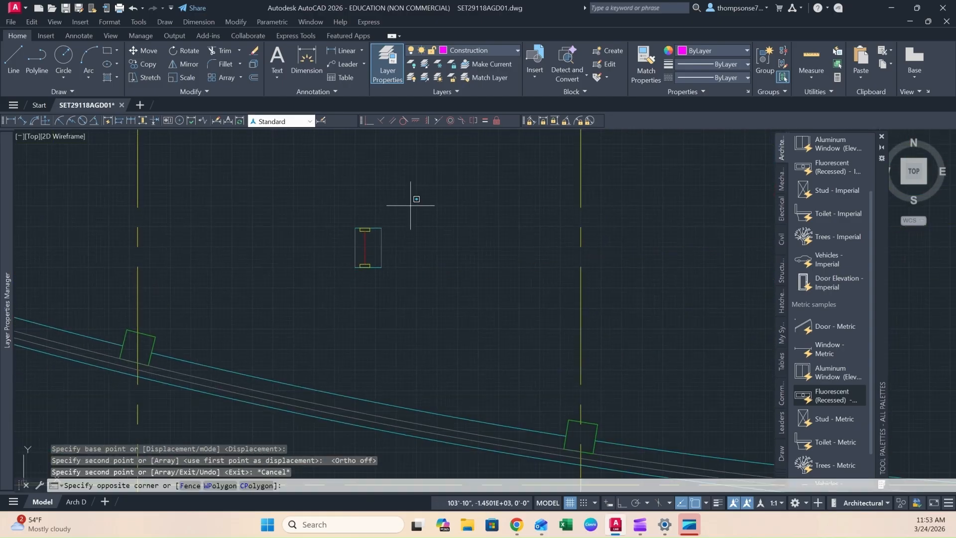
left_click(278, 338)
type("o")
key("Return")
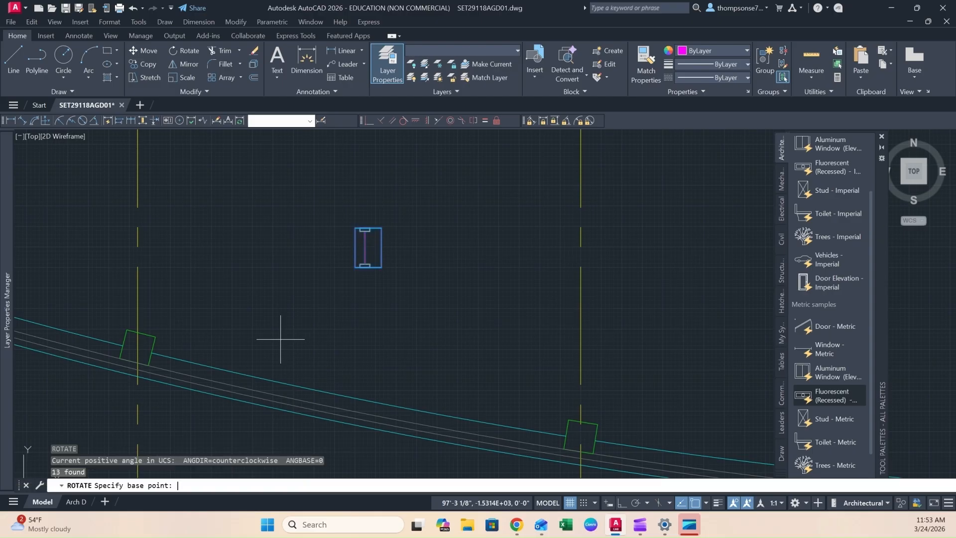
left_click(282, 338)
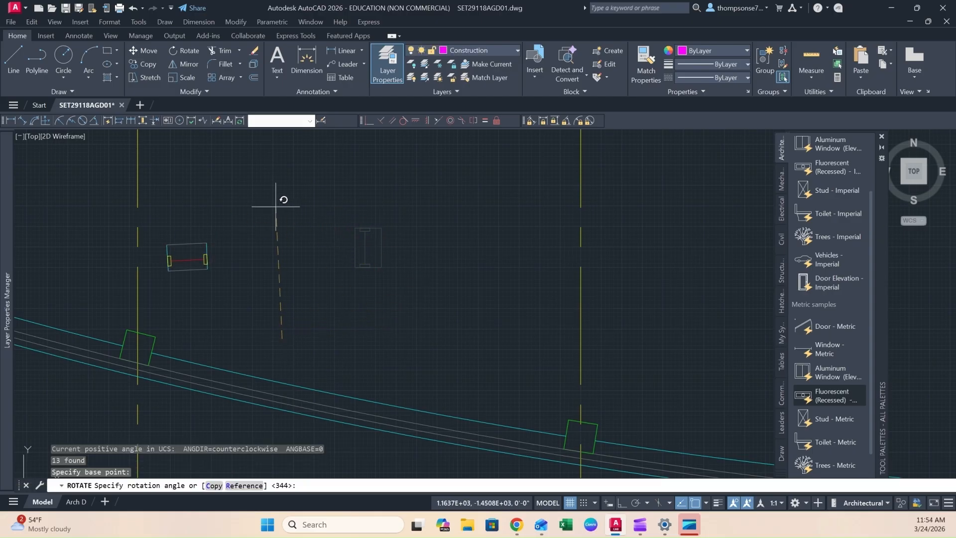
left_click(622, 502)
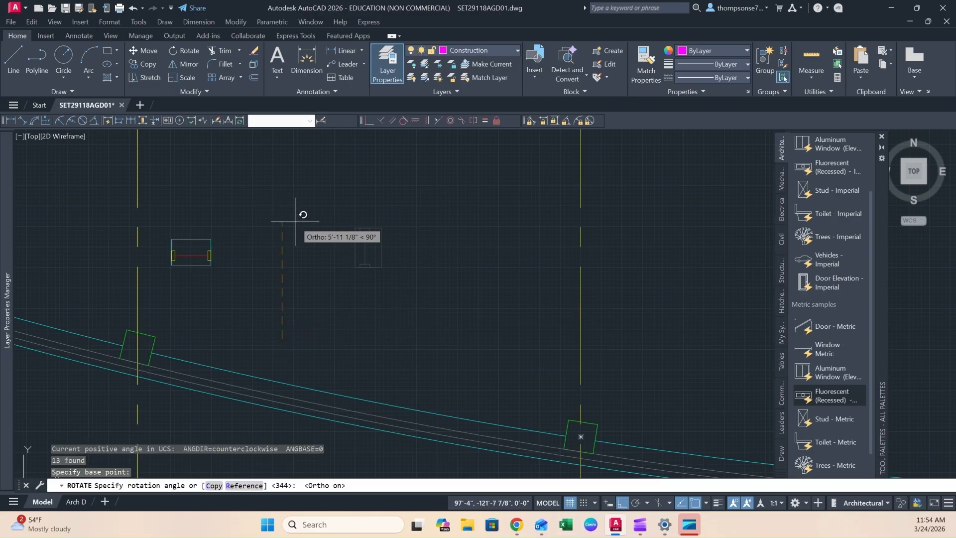
key("Escape")
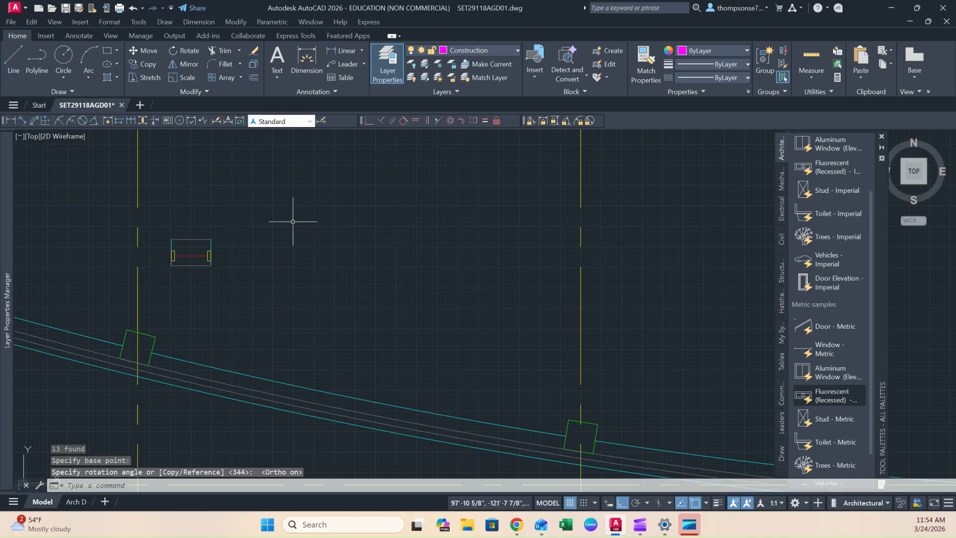
- Move the rotated window horizontally to the middle area between the two vertical grid lines above the curved wall
left_click(258, 226)
left_click(194, 269)
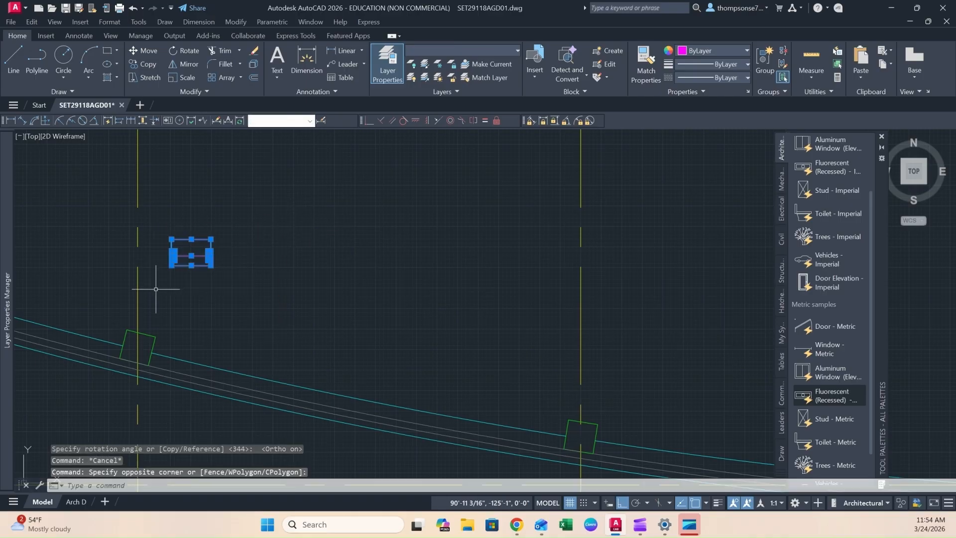
type("m")
key("Return")
left_click(155, 290)
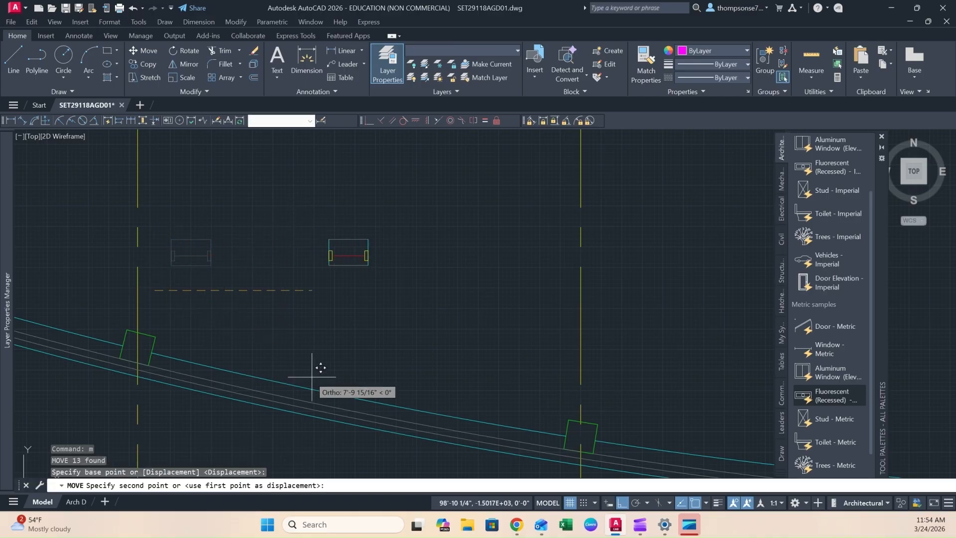
left_click(307, 332)
- Extend the wall-end line on the window's left side by 4 inches at both its upper and lower ends
left_click(622, 503)
scroll(374, 265, "up", 4)
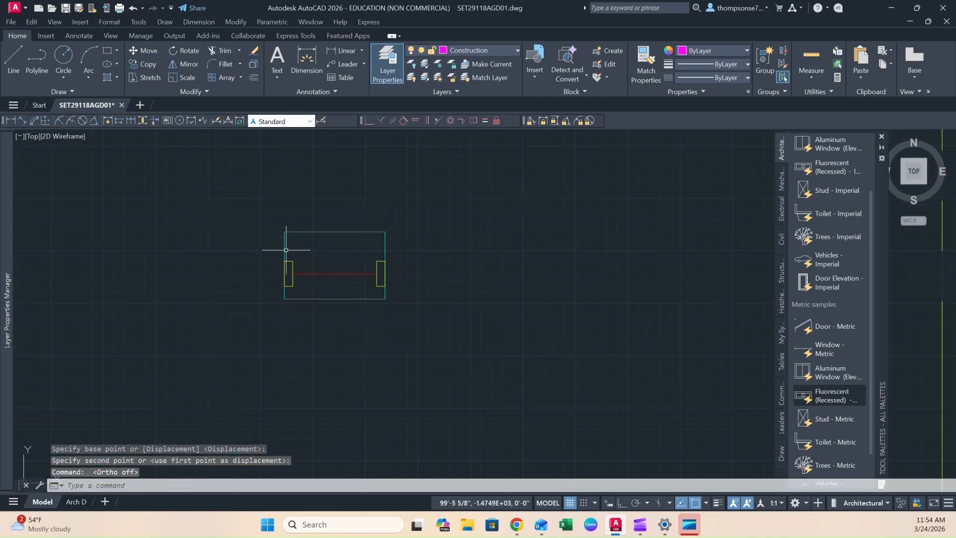
left_click(285, 254)
left_click(284, 232)
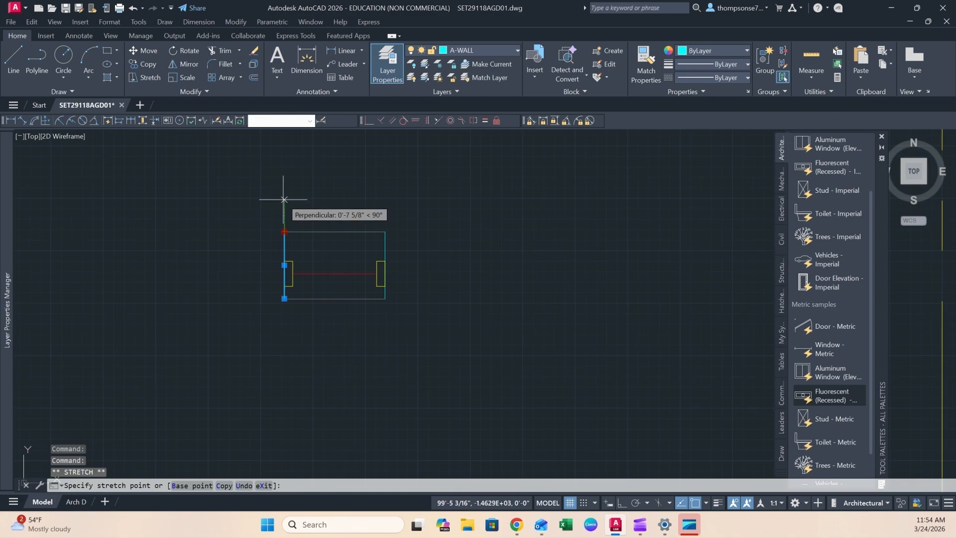
type("4")
key("Return")
left_click(284, 298)
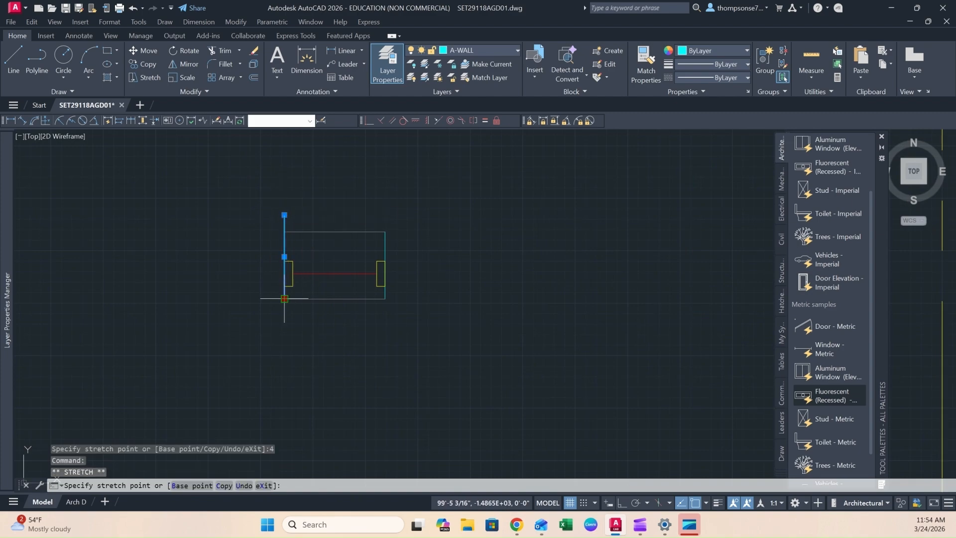
type("4")
key("Return")
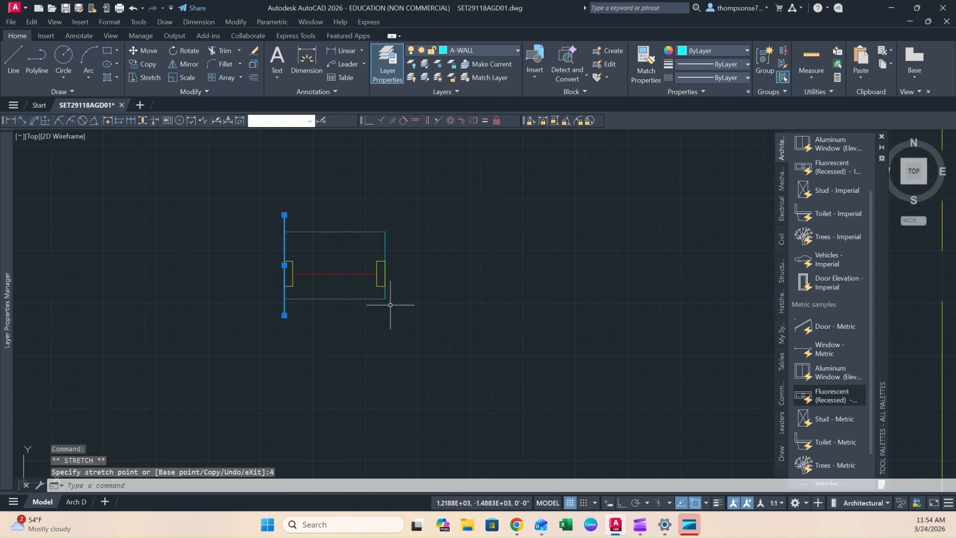
- Try to extend the lower end of the window's right wall-end line by 4 inches with Ortho off, and undo the stretch
left_click(385, 289)
left_click(385, 298)
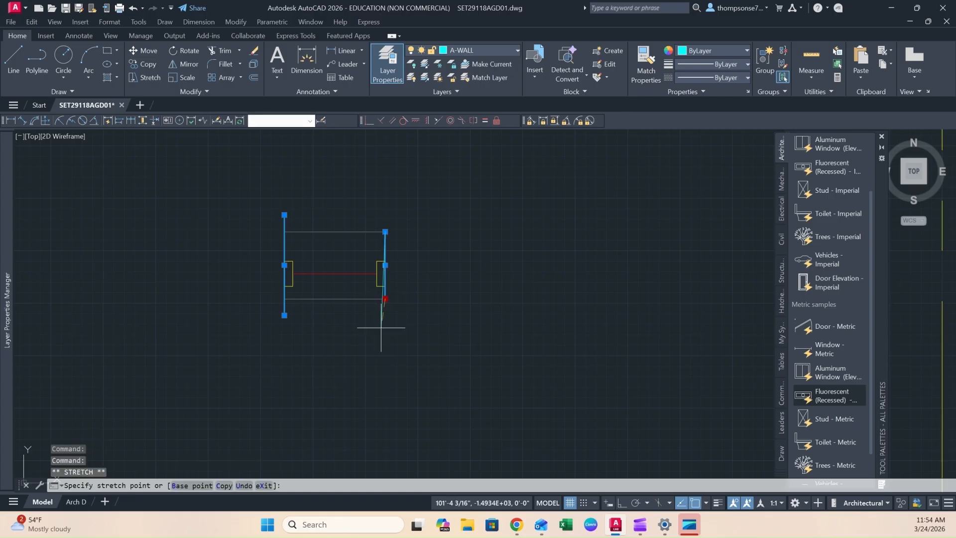
type("4")
key("Return")
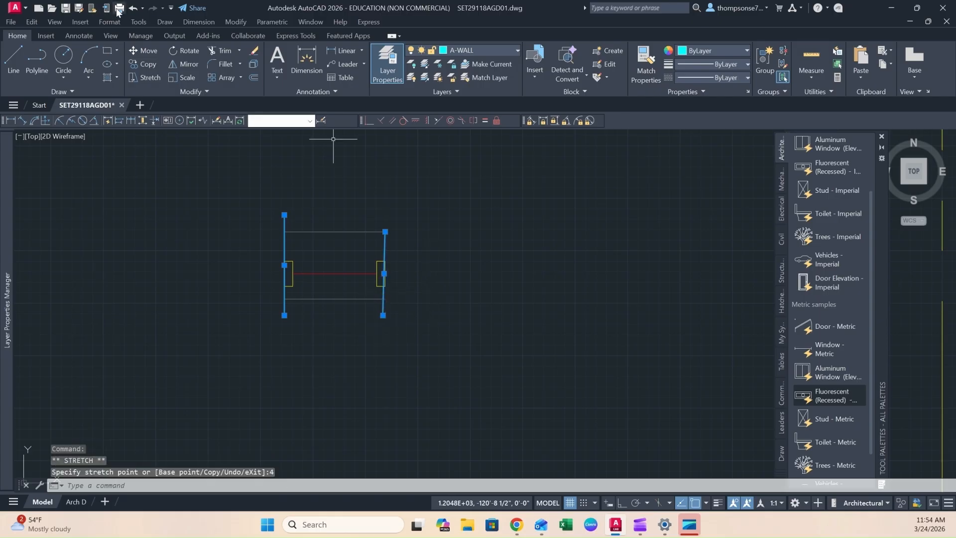
left_click(133, 9)
- Extend the wall-end line on the window's right side by 4 inches at both ends with Ortho on
left_click(385, 249)
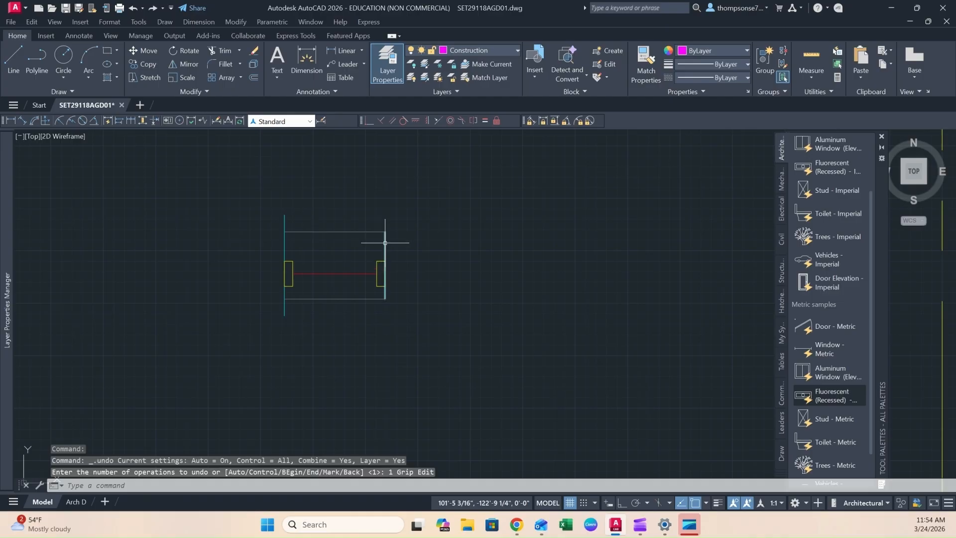
left_click(384, 231)
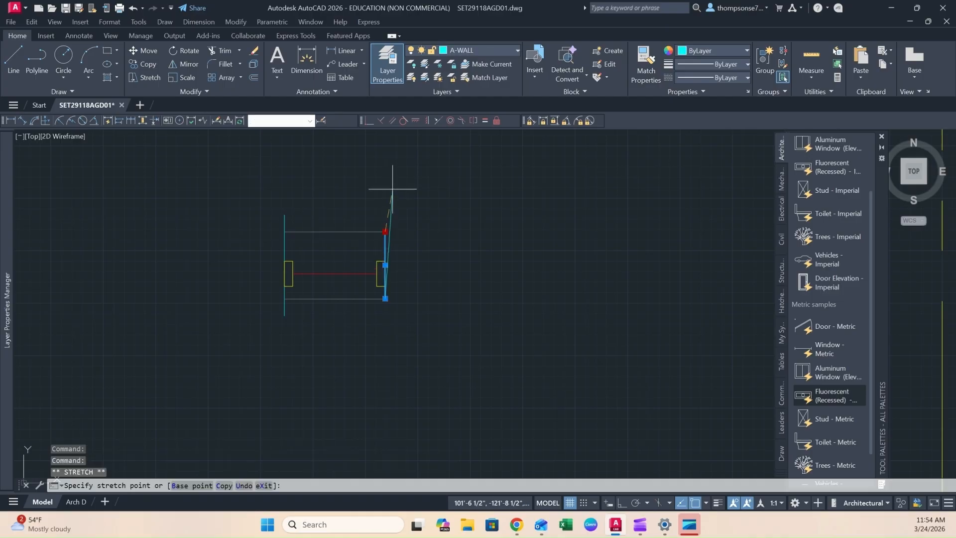
left_click(622, 502)
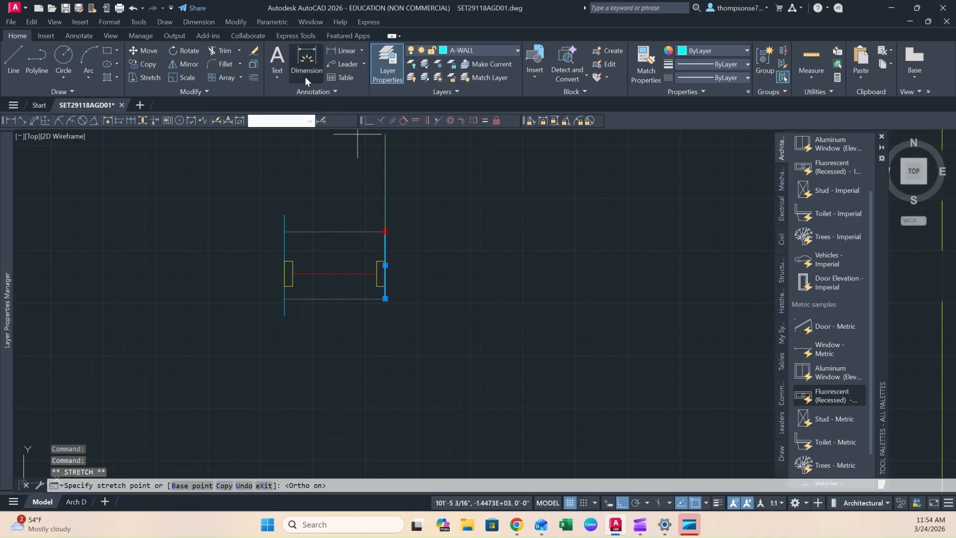
type("4")
key("Return")
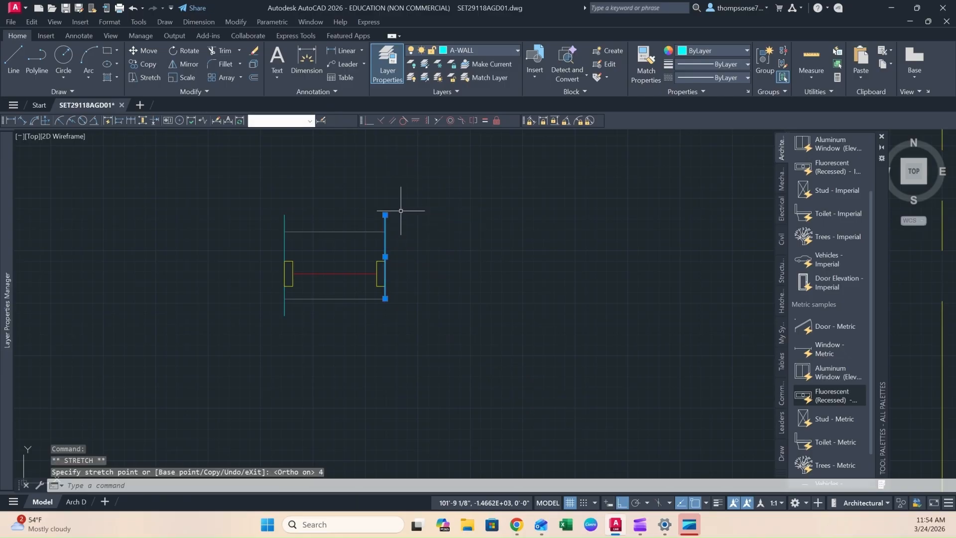
left_click(385, 299)
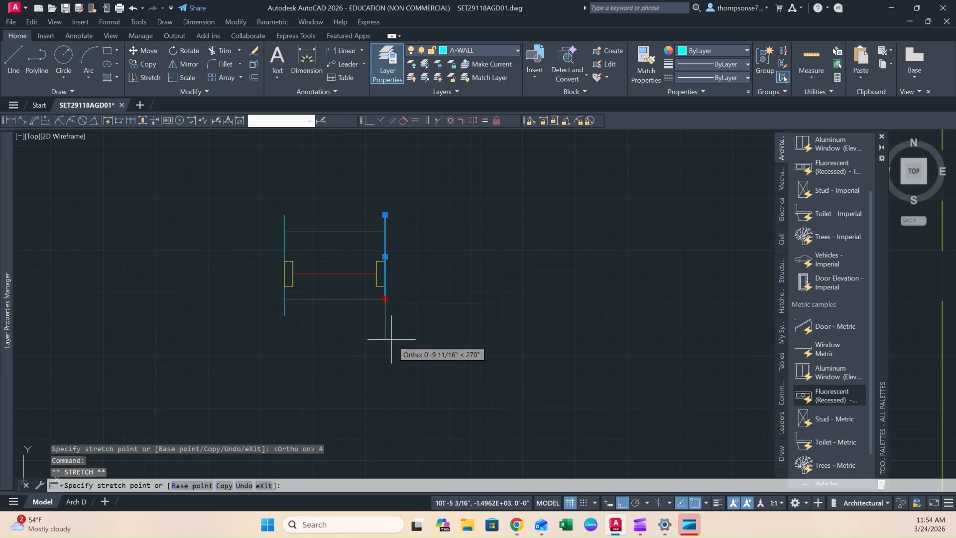
type("4")
key("Return")
key("Escape")
- With Ortho off, move the window by its upper sill line's midpoint onto the midpoint of the curved wall's upper line between the two columns
scroll(433, 304, "down", 6)
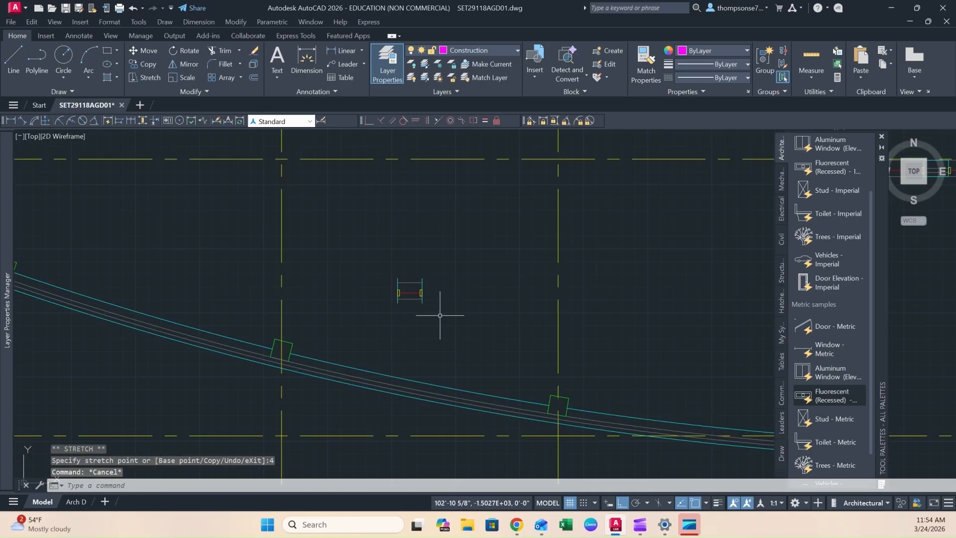
scroll(408, 293, "up", 2)
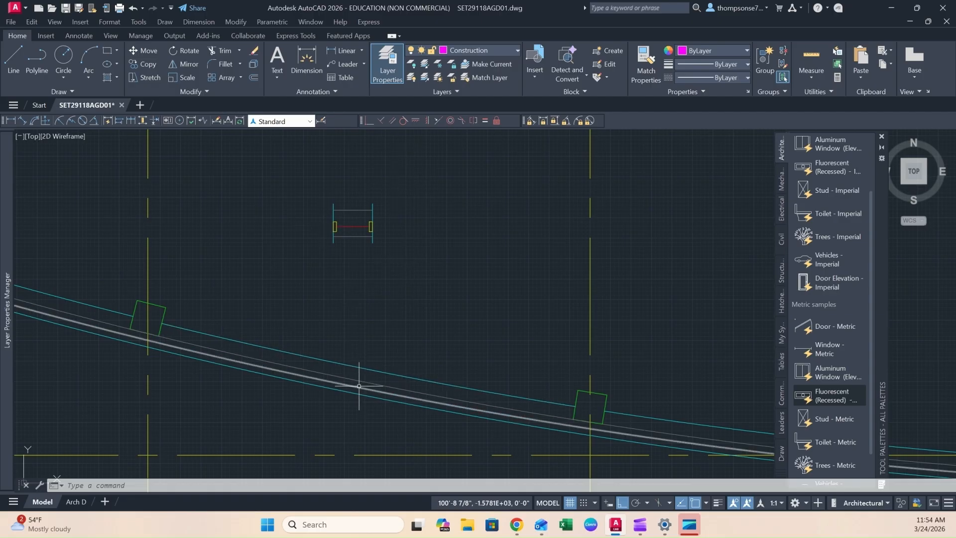
left_click(447, 182)
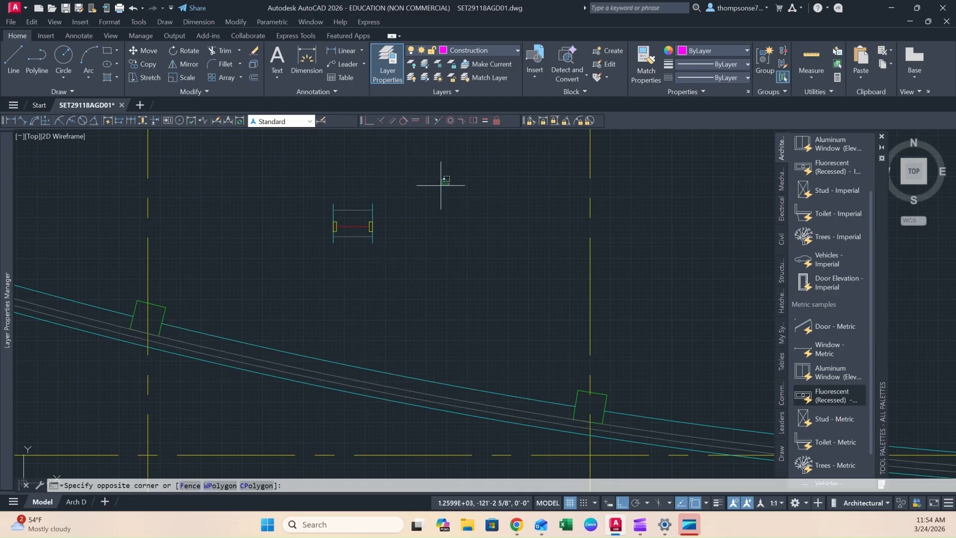
left_click(267, 278)
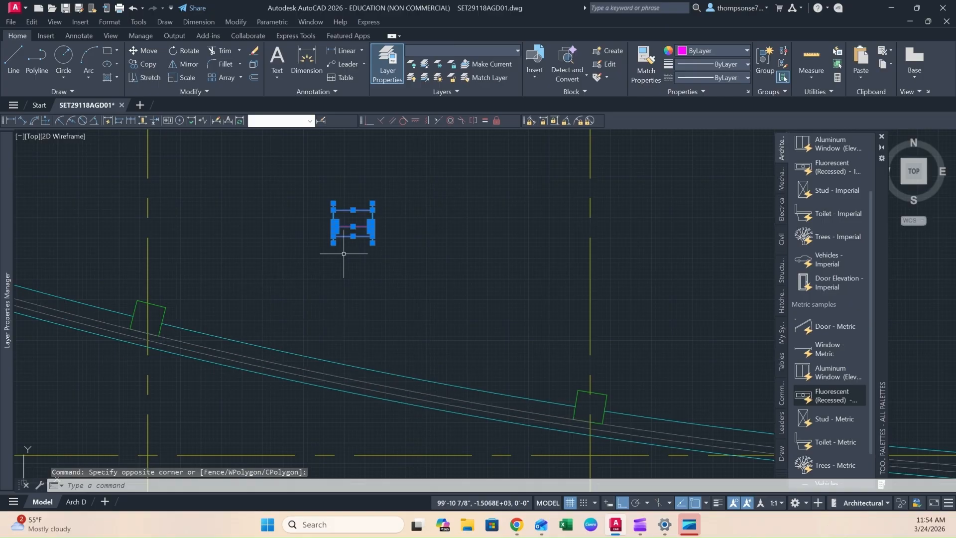
scroll(361, 211, "up", 2)
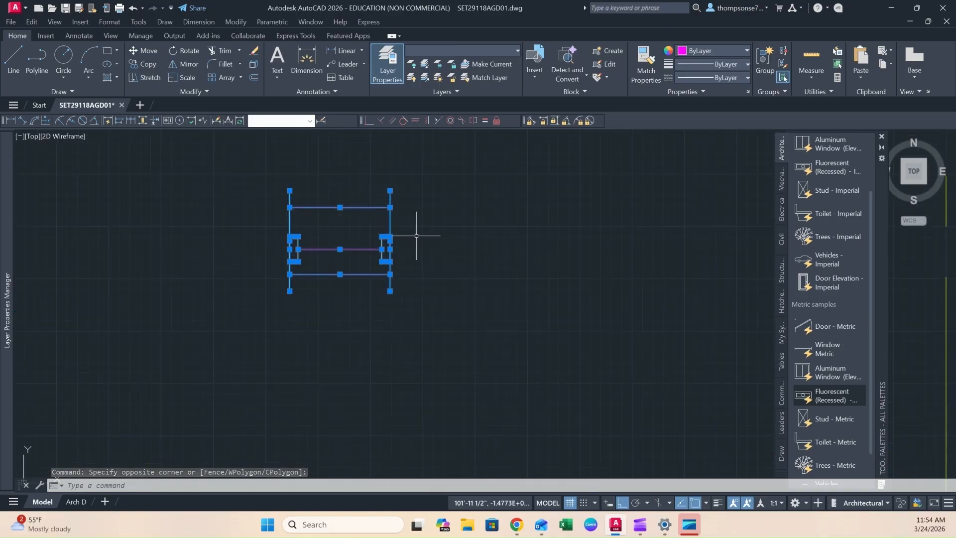
type("m")
key("Return")
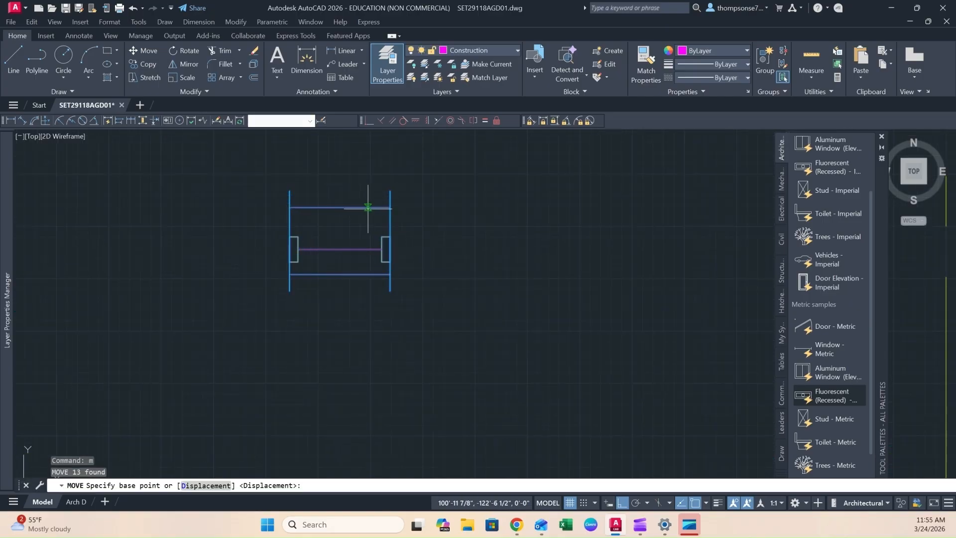
left_click(339, 206)
scroll(396, 268, "down", 2)
left_click(622, 503)
middle_click_drag(402, 444, 406, 347)
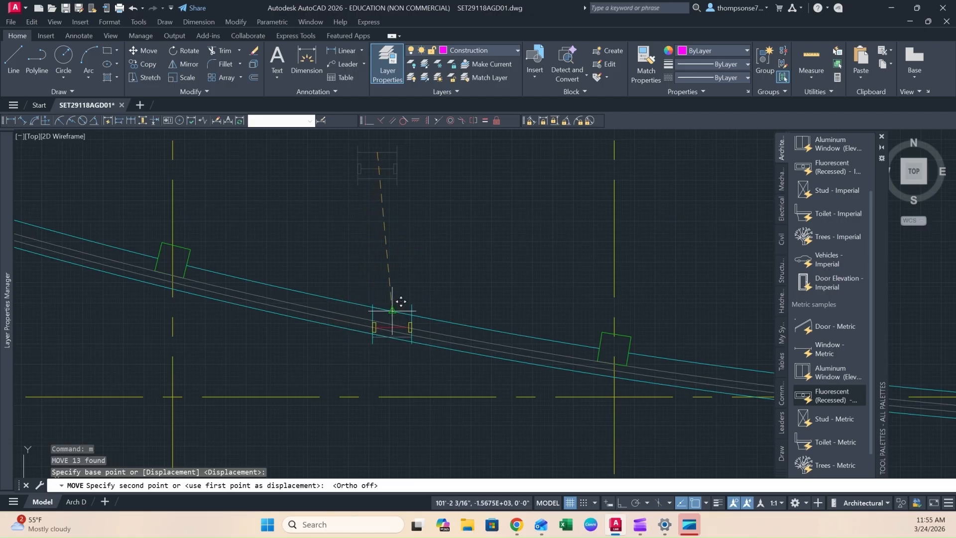
key("Escape")
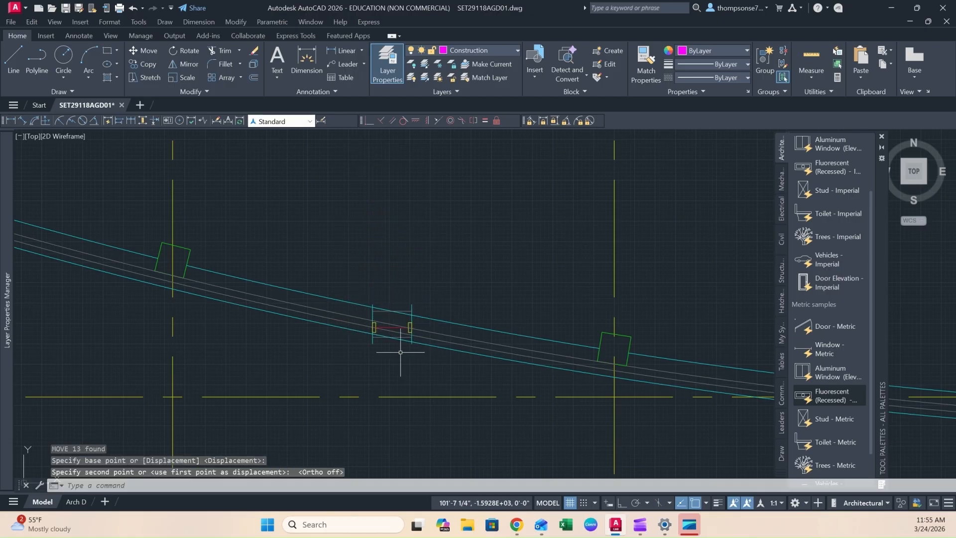
- Rotate the window about its upper sill line's midpoint, referencing the lower sill's midpoint, to run perpendicular to the curved wall's lower line
scroll(399, 324, "up", 4)
scroll(393, 321, "up", 2)
middle_click_drag(384, 313, 357, 278)
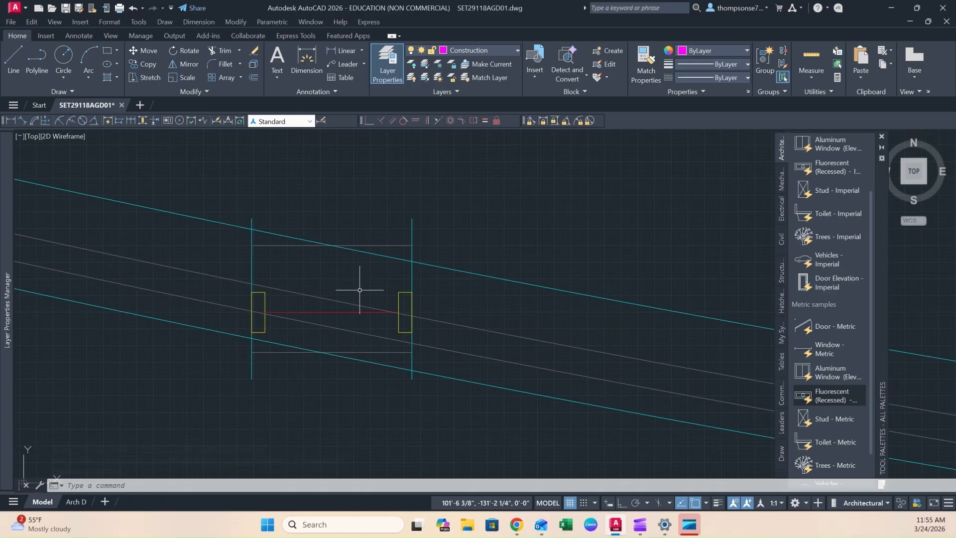
scroll(338, 299, "down", 2)
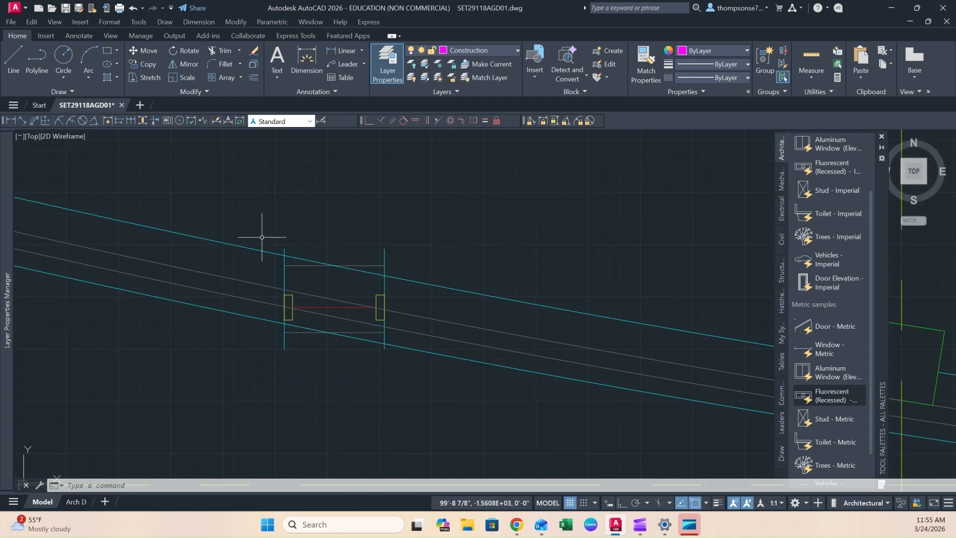
type("RO")
key("Return")
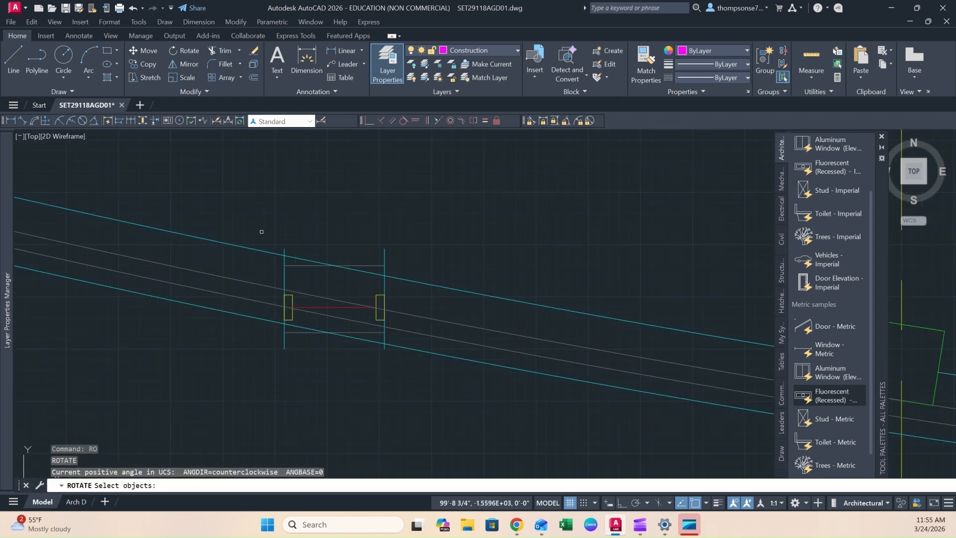
left_click(261, 231)
left_click(433, 396)
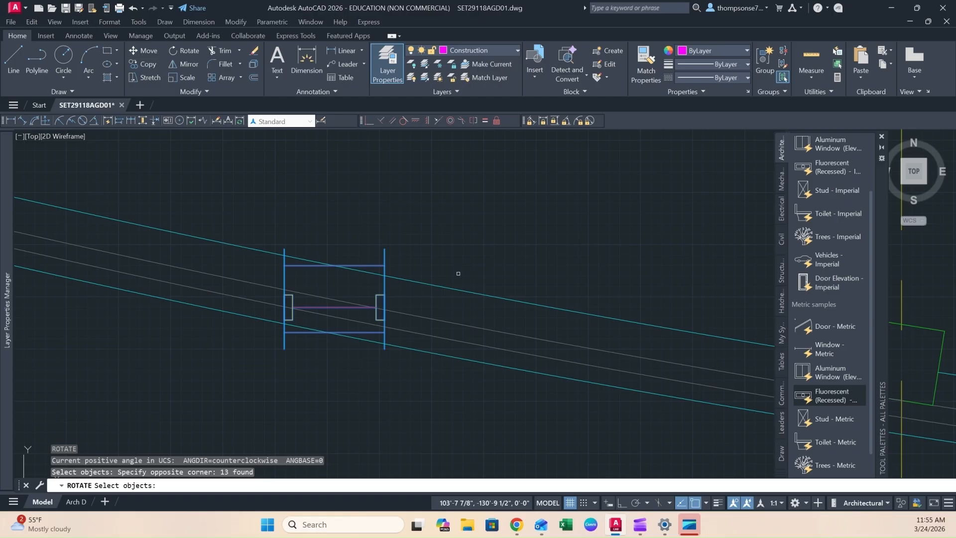
key("Return")
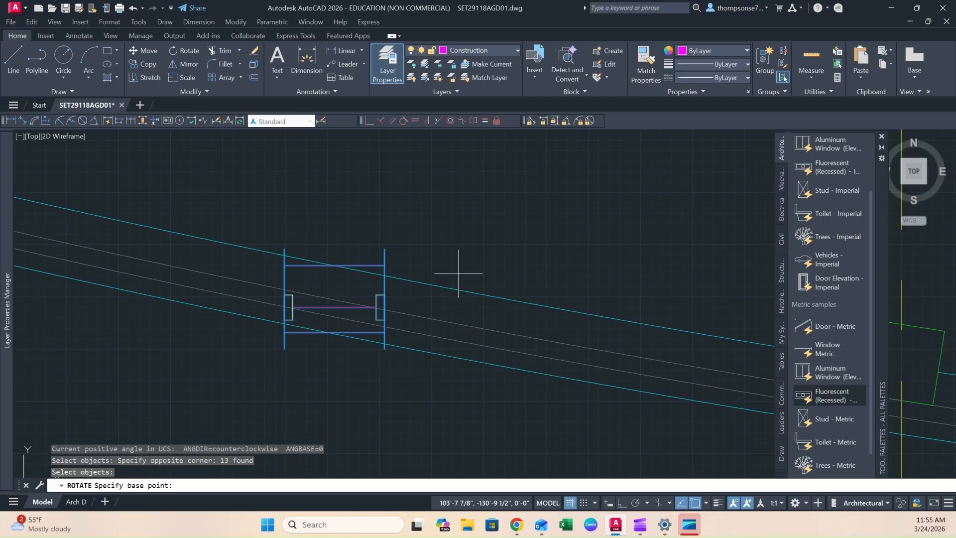
left_click(334, 265)
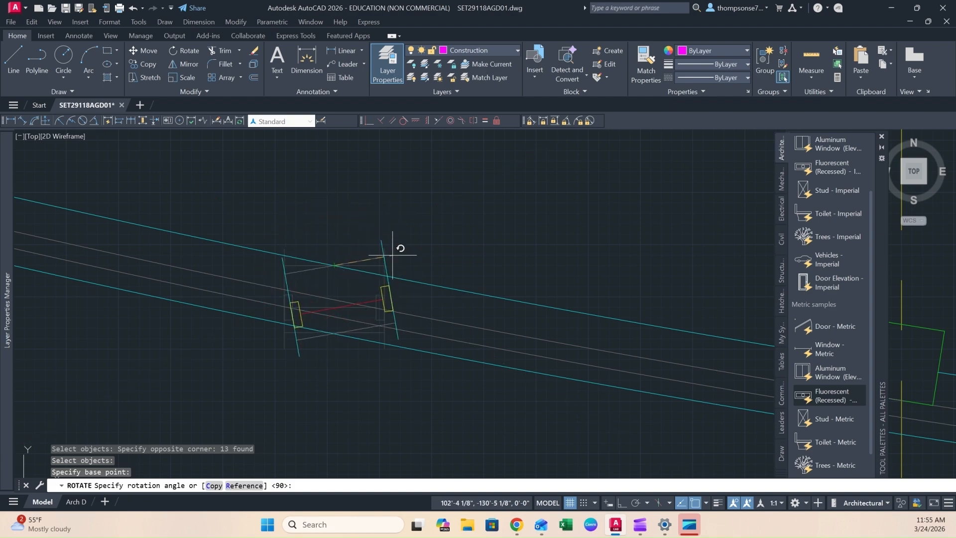
type("r")
key("Return")
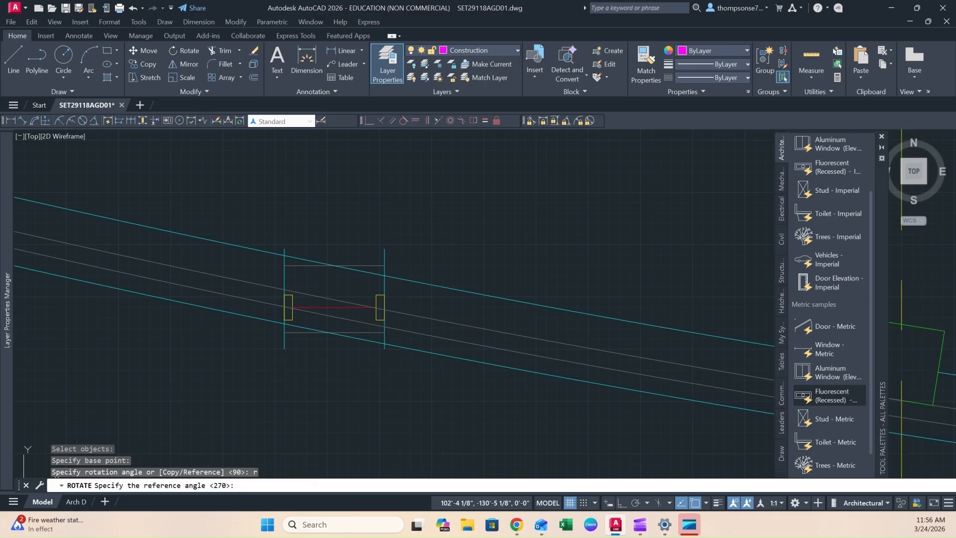
left_click(334, 265)
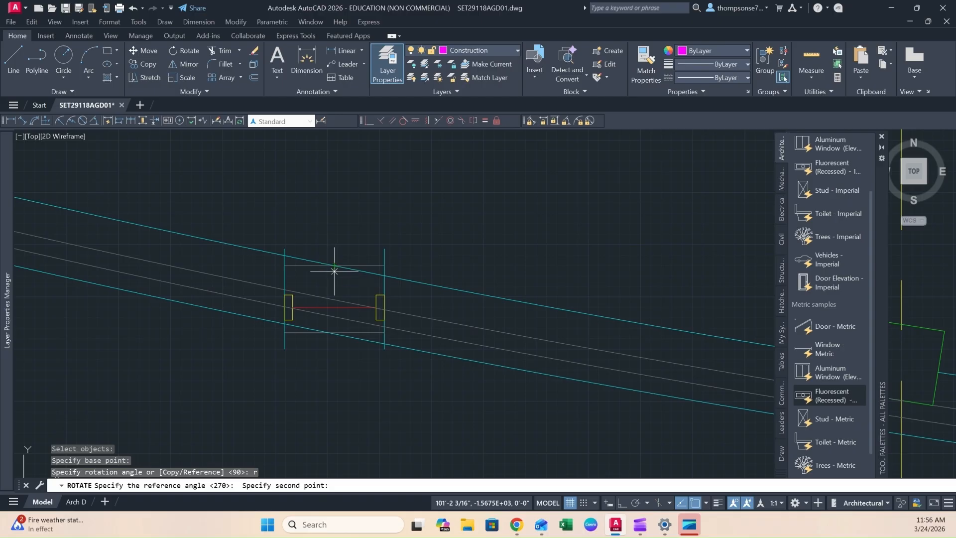
left_click(334, 331)
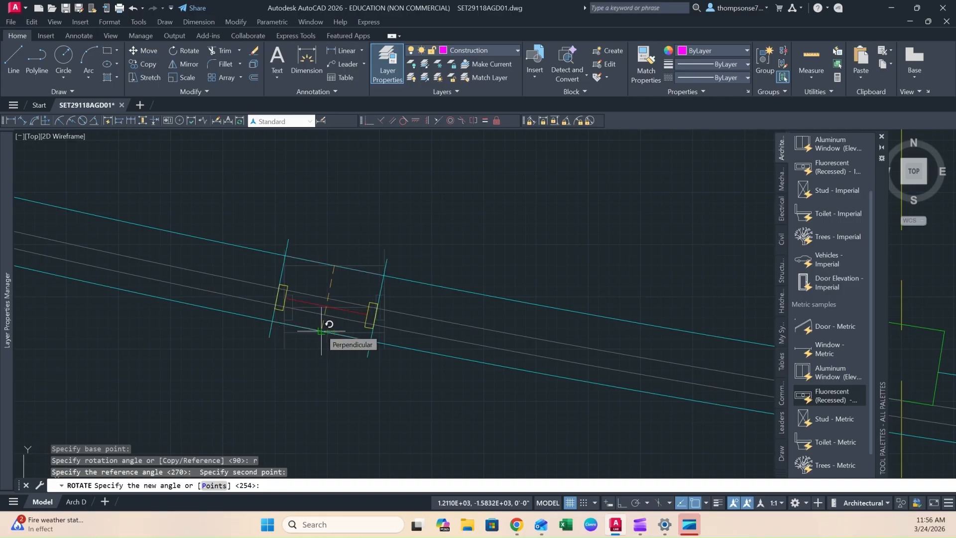
left_click(322, 331)
scroll(296, 363, "down", 2)
scroll(296, 363, "down", 3)
scroll(277, 326, "up", 2)
scroll(352, 271, "up", 3)
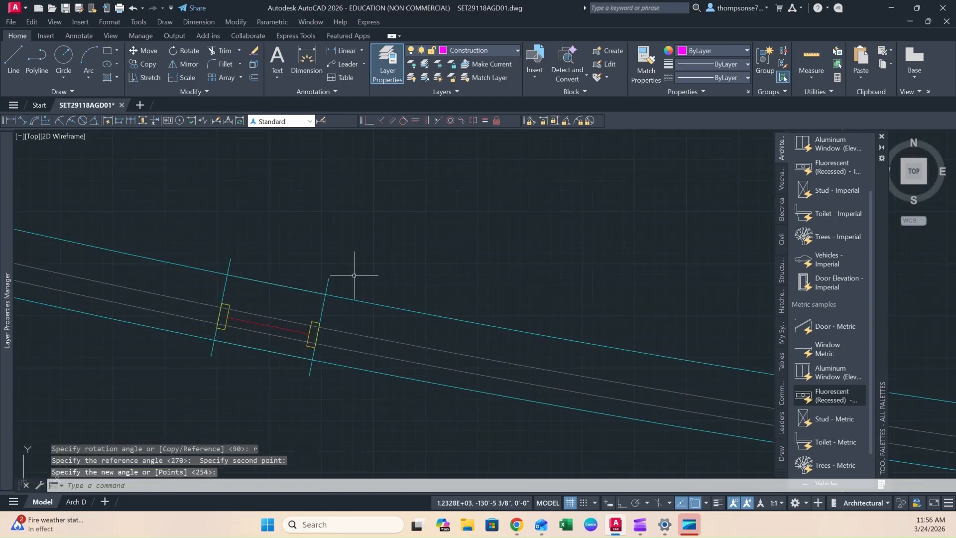
- Offset the rotated window's right wall-end line 1' to the right along the curved wall
scroll(356, 271, "down", 2)
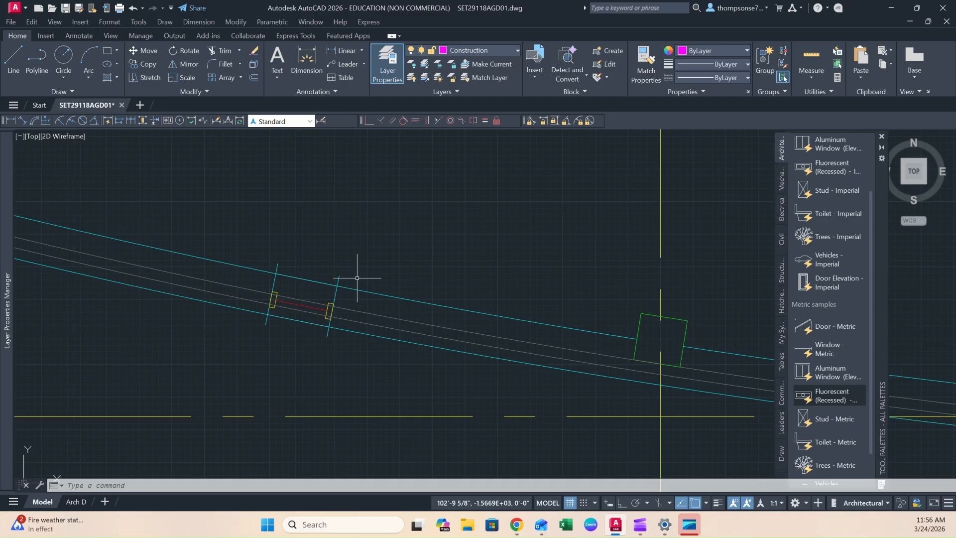
scroll(358, 278, "down", 3)
scroll(324, 276, "up", 3)
middle_click_drag(319, 276, 296, 286)
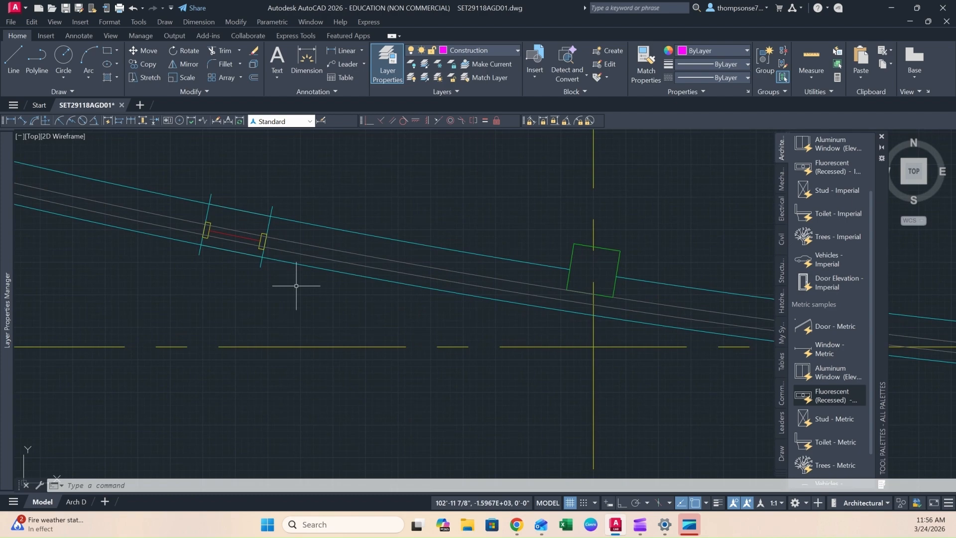
middle_click_drag(280, 276, 248, 278)
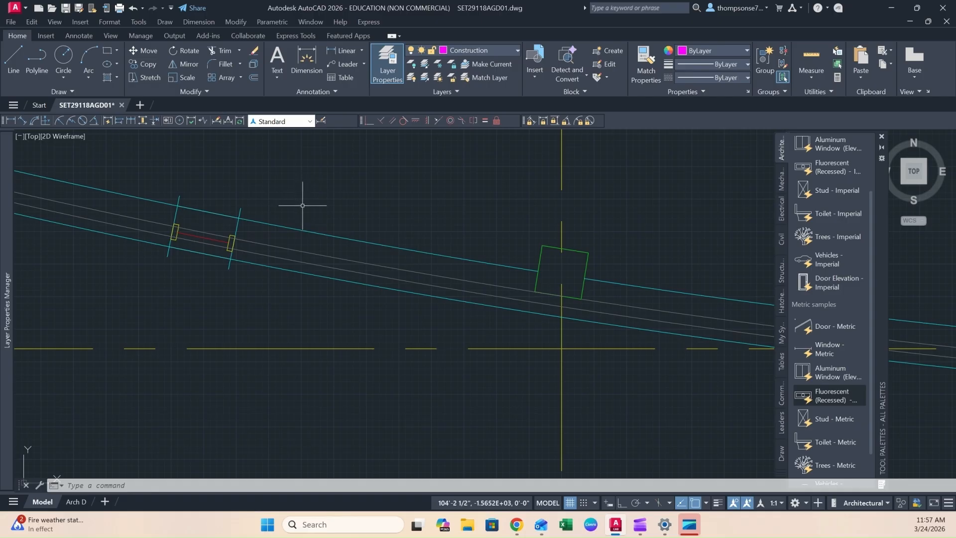
key("Escape")
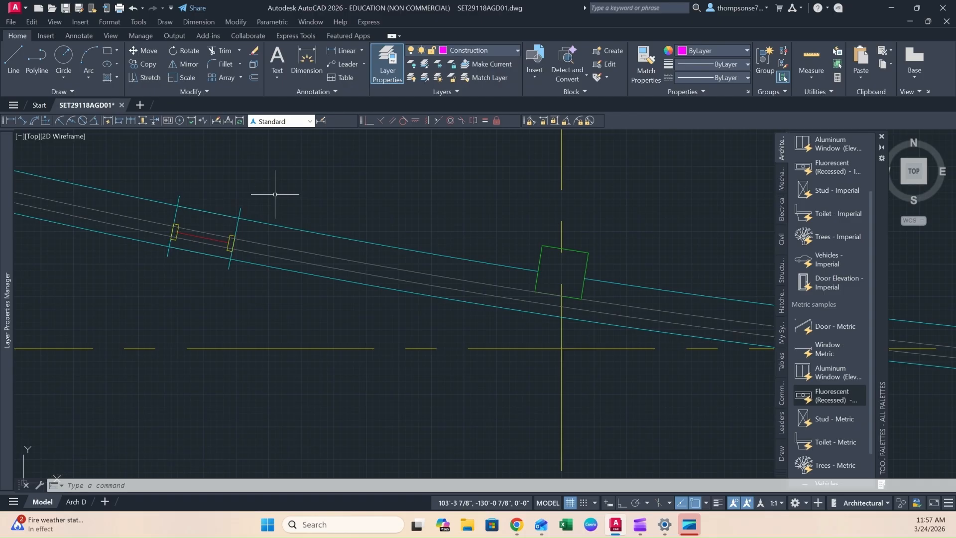
type("o")
key("Return")
type("1'")
key("Return")
left_click(242, 211)
left_click(324, 215)
key("Escape")
- Copy a complete window from the vertical exterior wall into the open area above the curved wall
scroll(270, 229, "down", 4)
scroll(339, 203, "down", 2)
middle_click_drag(370, 209, 319, 264)
middle_click_drag(444, 208, 439, 250)
scroll(439, 251, "up", 4)
scroll(439, 250, "up", 2)
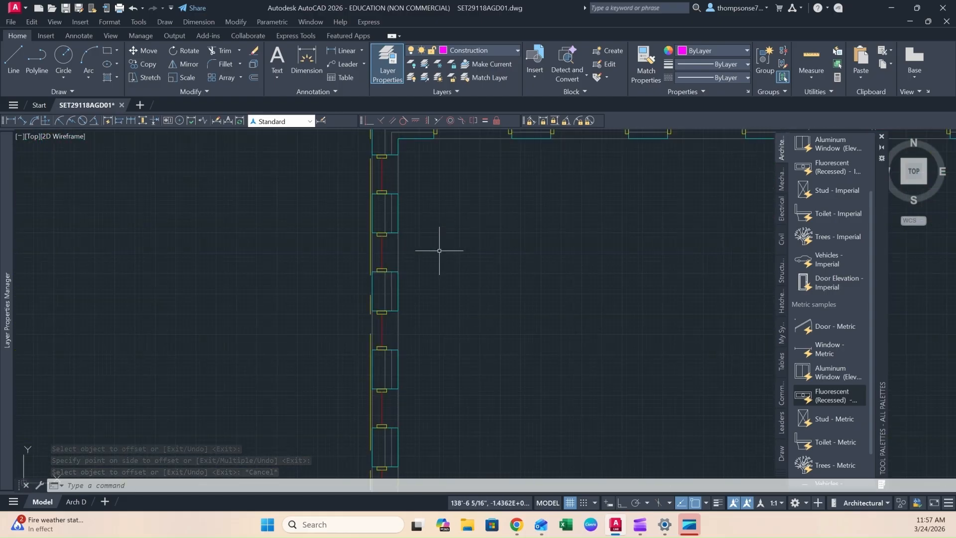
left_click(344, 206)
left_click(430, 284)
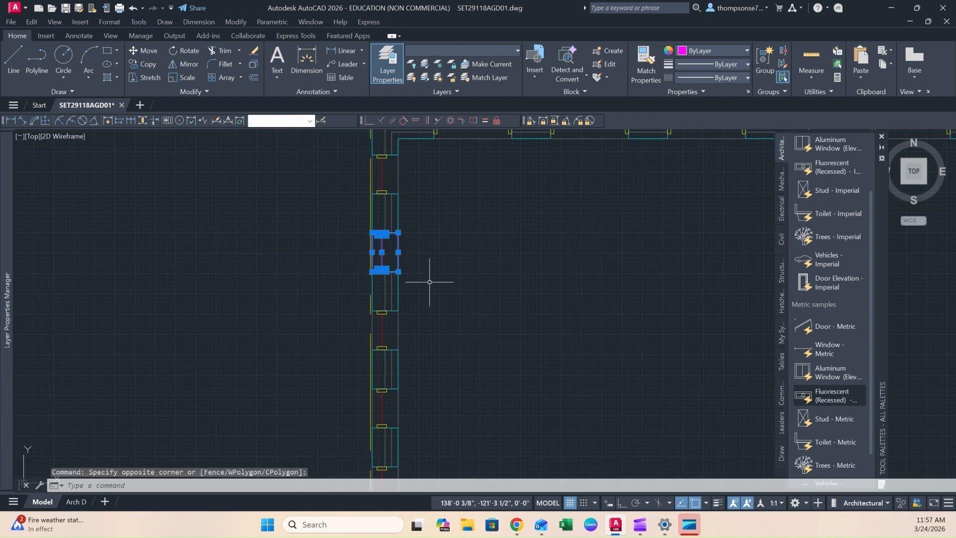
type("co")
key("Return")
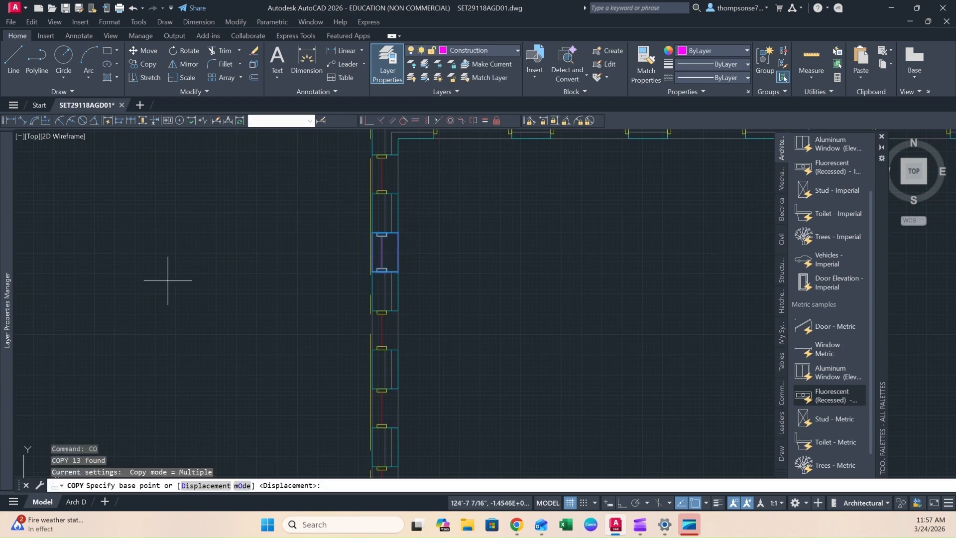
left_click(343, 270)
scroll(143, 274, "down", 4)
middle_click_drag(143, 273, 309, 314)
scroll(309, 313, "up", 3)
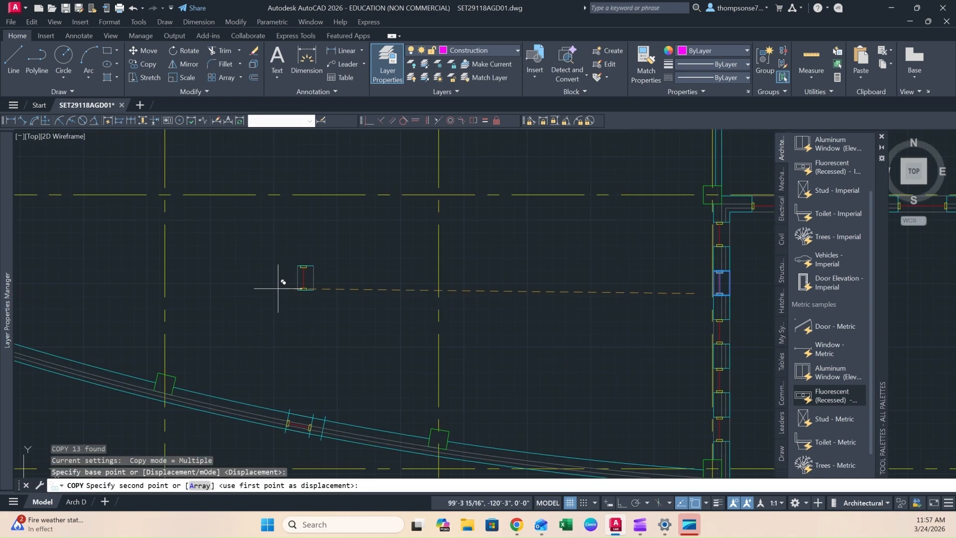
scroll(278, 288, "up", 2)
left_click(267, 284)
key("Escape")
left_click(341, 230)
left_click(274, 329)
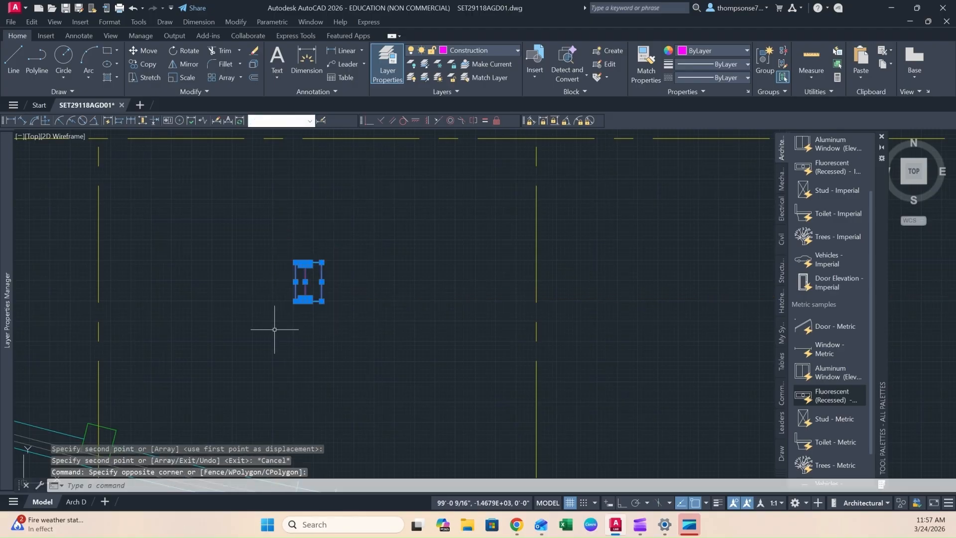
type("RO")
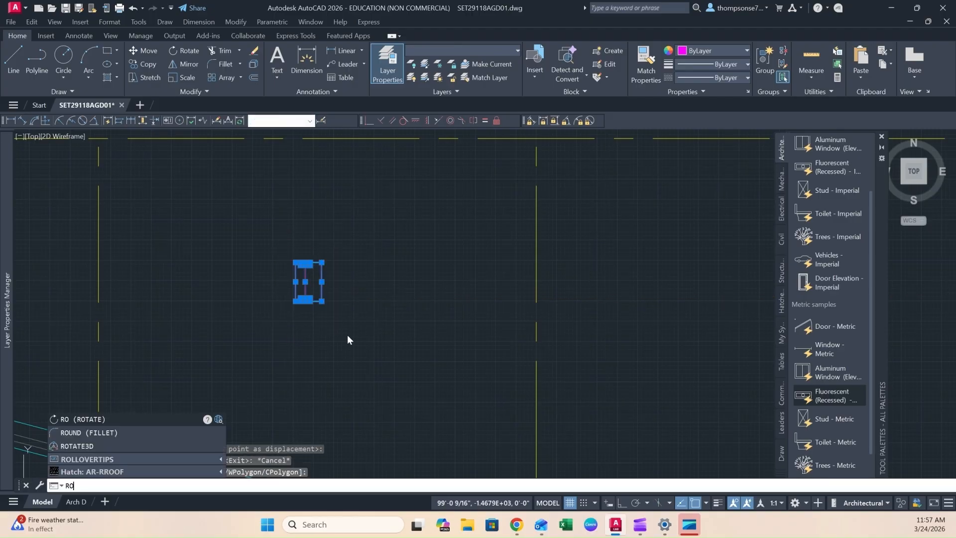
key("Return")
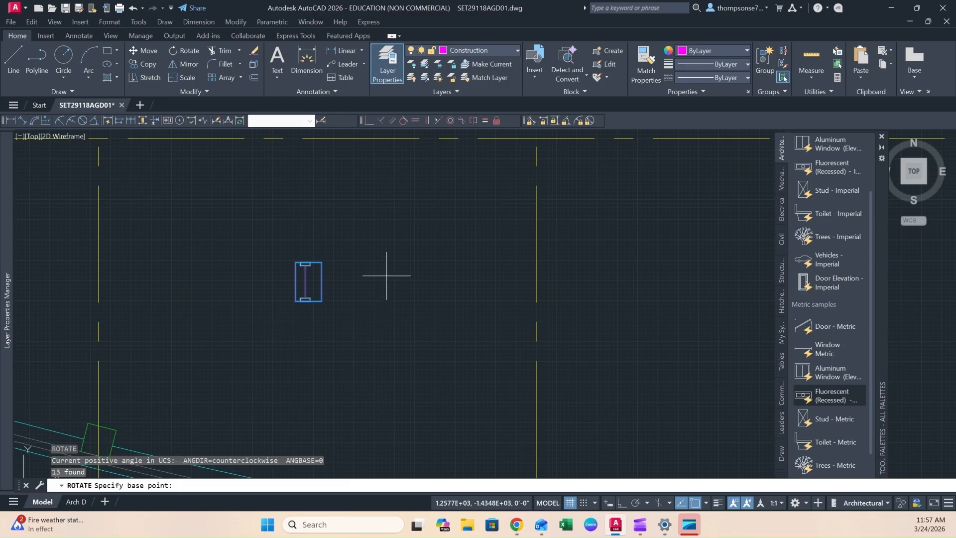
key("Escape")
key("Escape")
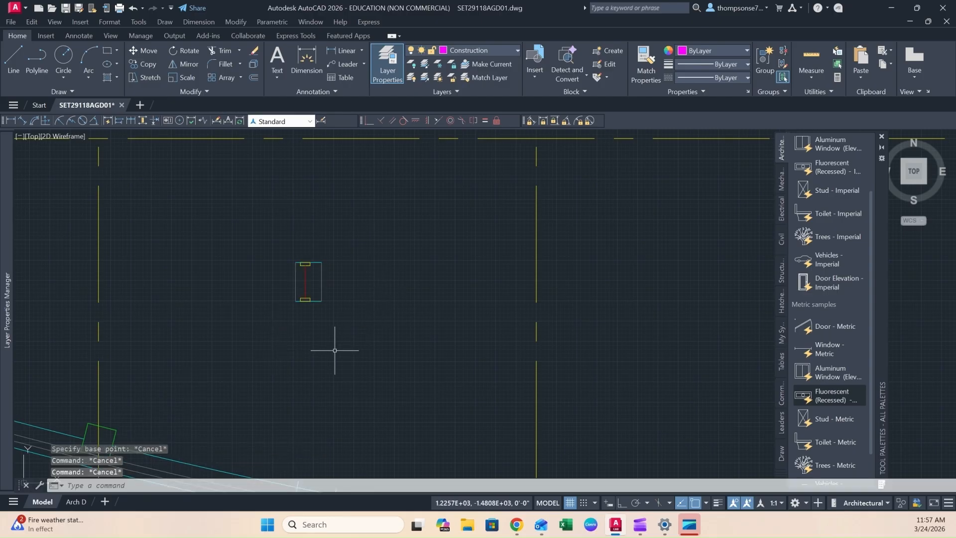
- Rotate the copied window 90 degrees counterclockwise with Ortho on so that it lies horizontally
type("ro")
key("Return")
left_click(359, 218)
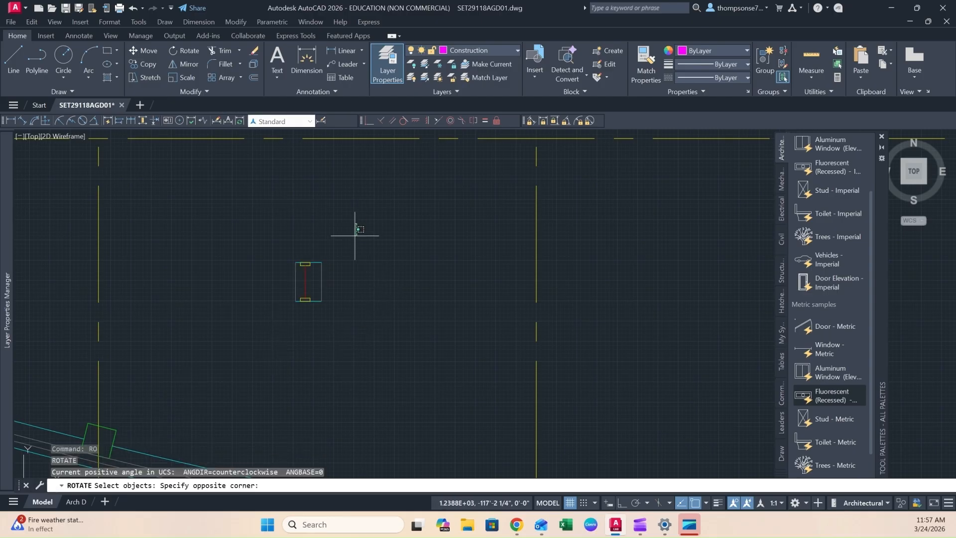
left_click(263, 352)
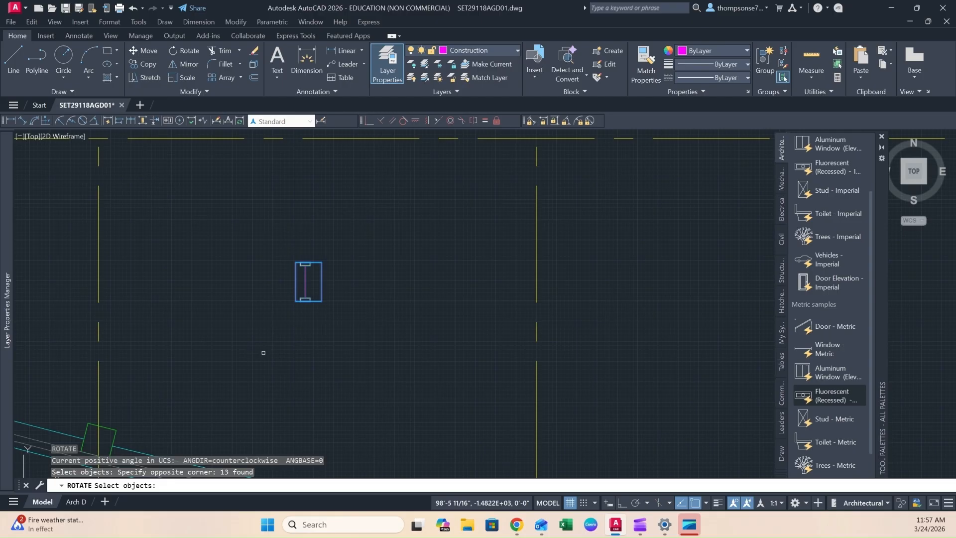
key("Return")
left_click(297, 311)
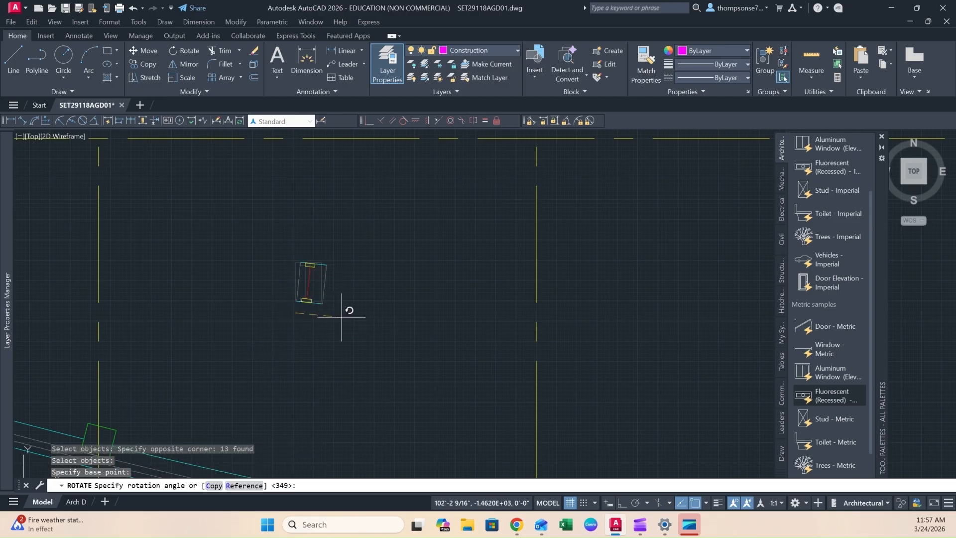
left_click(624, 503)
left_click(325, 240)
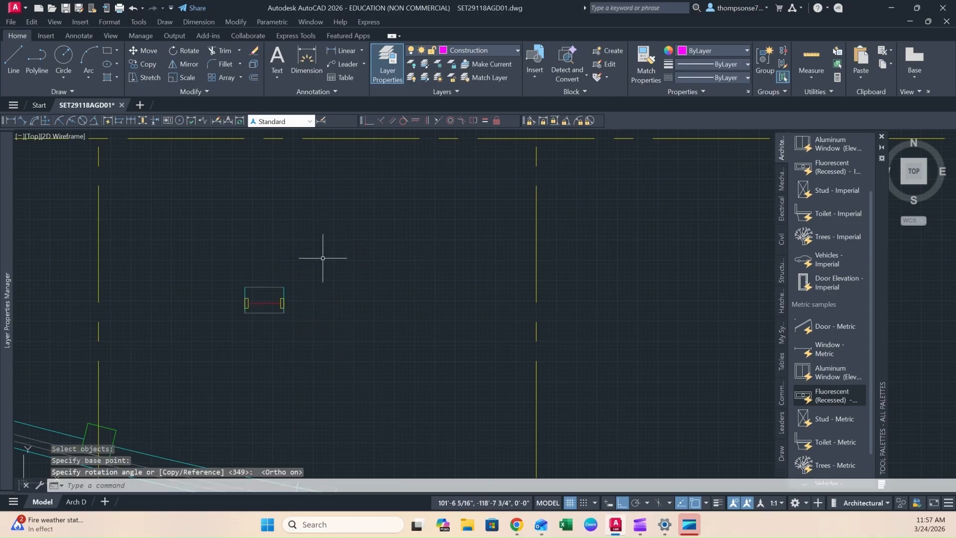
key("Escape")
- Extend the copied window's left wall-end line by 4 inches at both its upper and lower ends
scroll(263, 299, "up", 5)
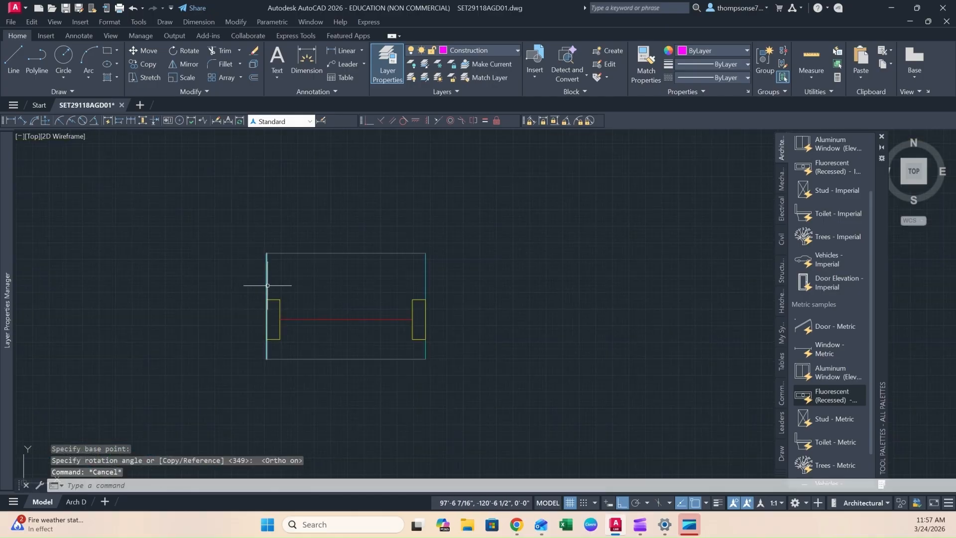
left_click(267, 285)
left_click(267, 253)
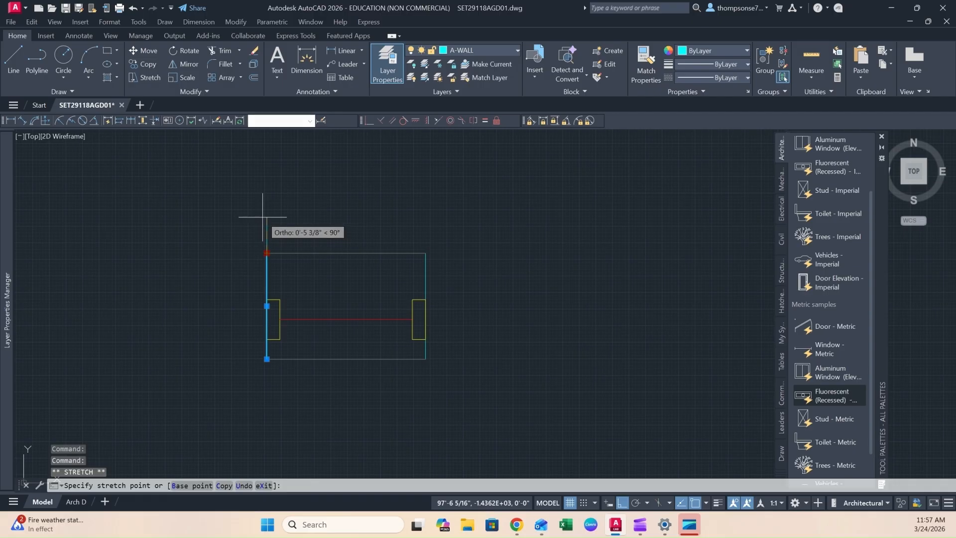
type("4")
key("Return")
left_click(266, 359)
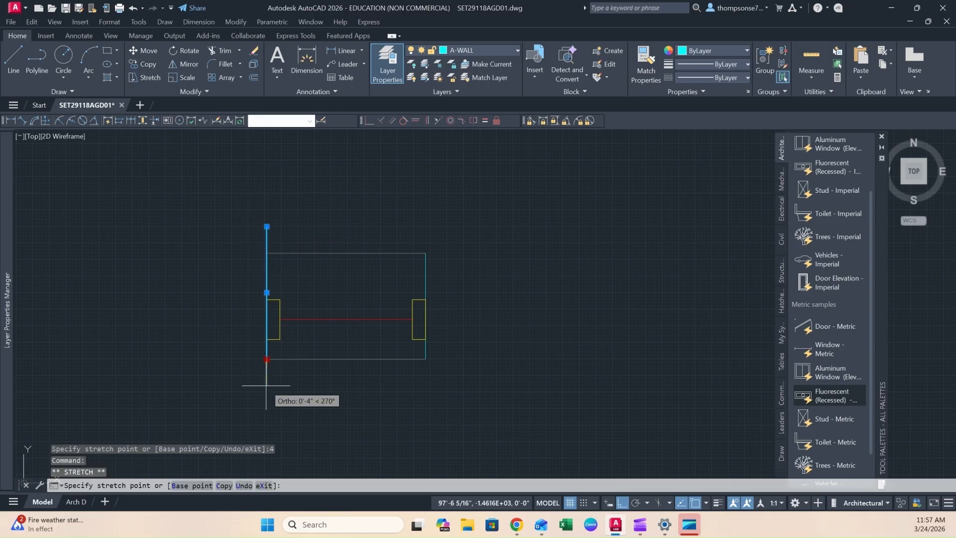
key("Return")
- Extend the copied window's right wall-end line by 4 inches at both its lower and upper ends
left_click(427, 348)
left_click(422, 342)
left_click(425, 358)
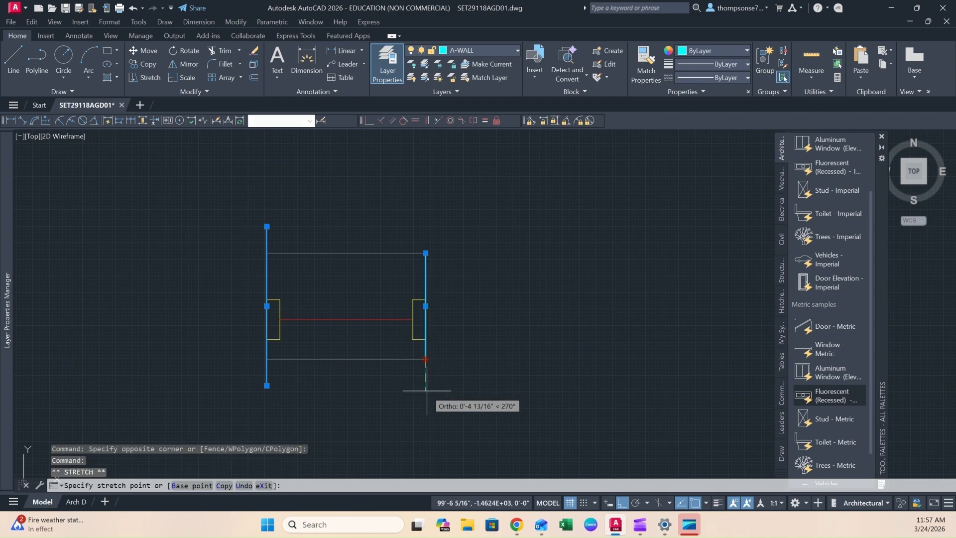
type("4")
key("Return")
left_click(429, 253)
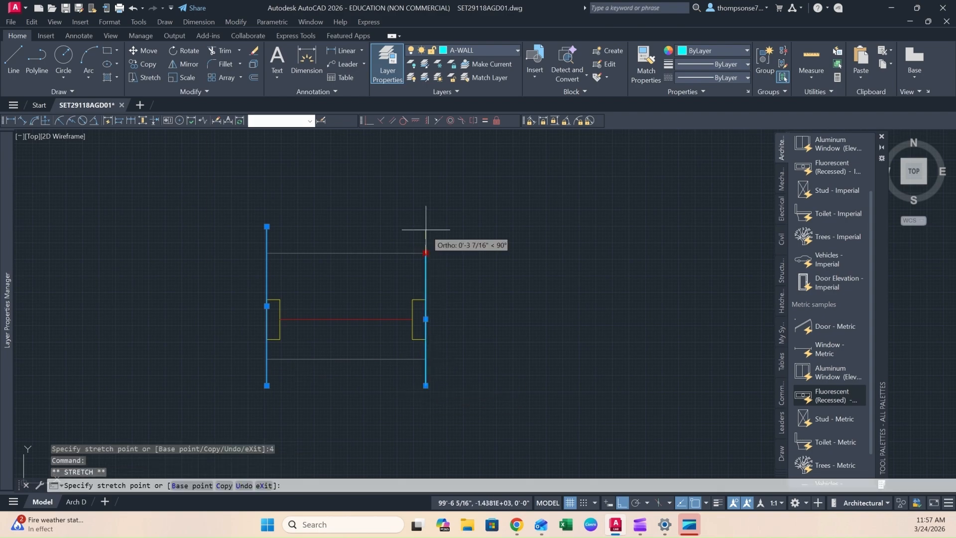
type("4")
key("Return")
key("Escape")
- Move the extended window by its upper-left sill corner, with Ortho off, to where the free guide line crosses the curved wall's upper face
scroll(473, 315, "down", 6)
mouse_move(477, 317)
middle_mouse_down()
mouse_move(411, 284)
mouse_move(431, 305)
mouse_move(300, 305)
mouse_move(277, 207)
middle_mouse_up()
scroll(414, 285, "down", 2)
scroll(301, 289, "up", 2)
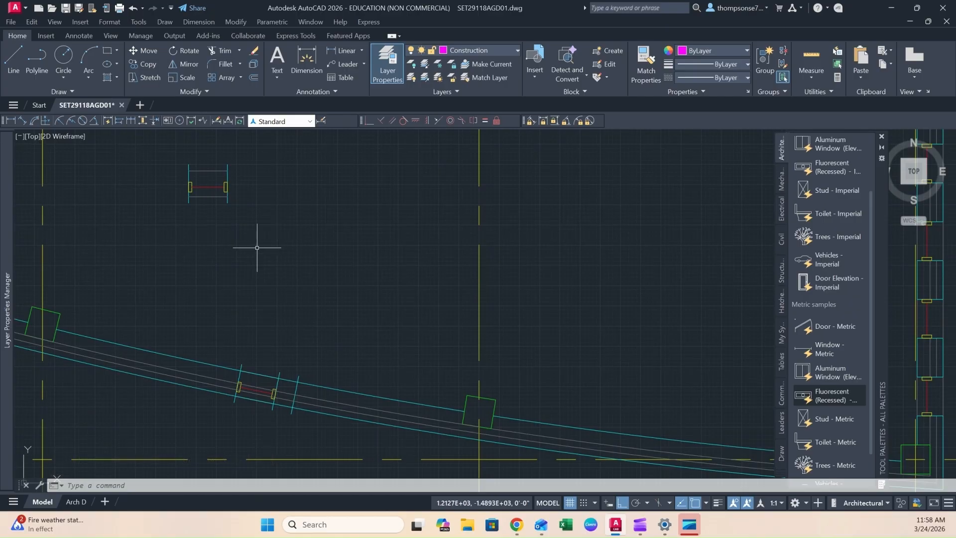
left_click(259, 156)
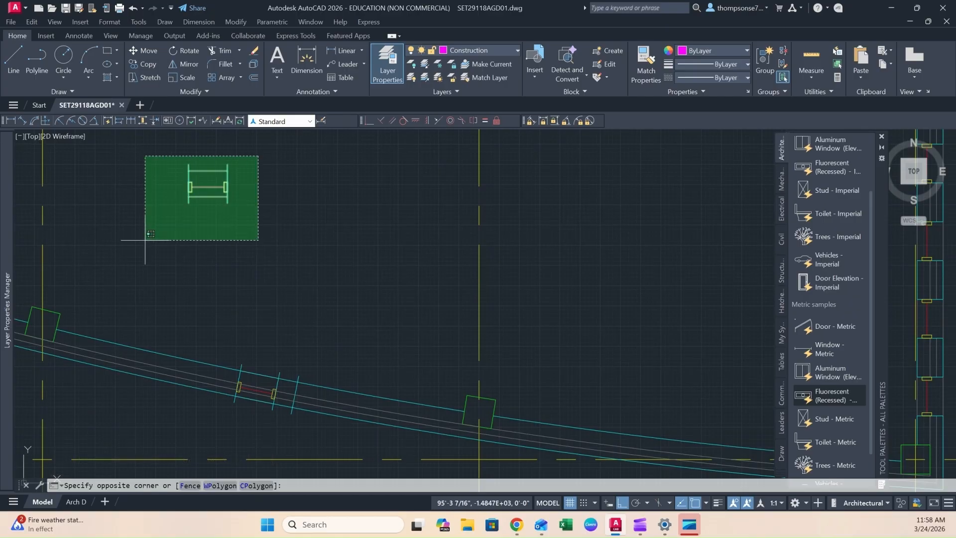
left_click(145, 240)
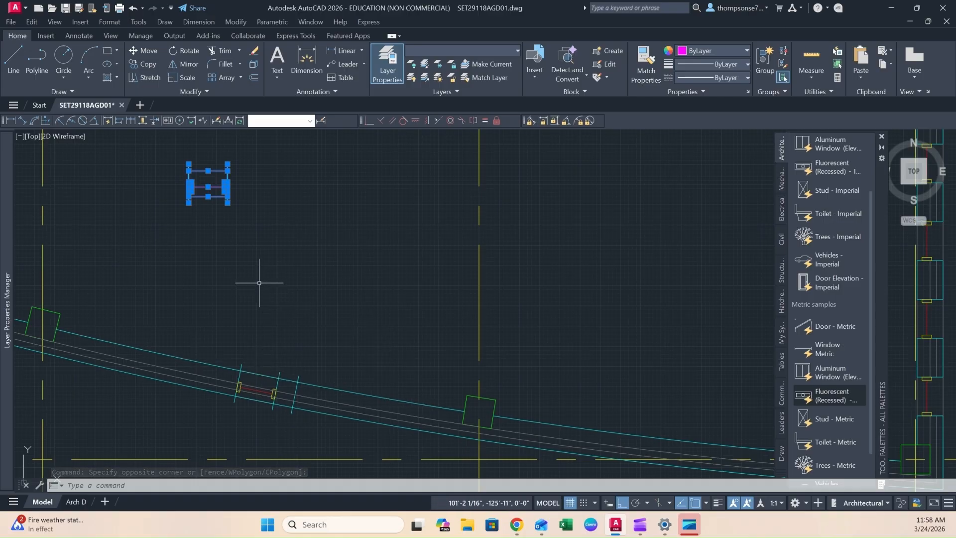
middle_click_drag(262, 214, 257, 248)
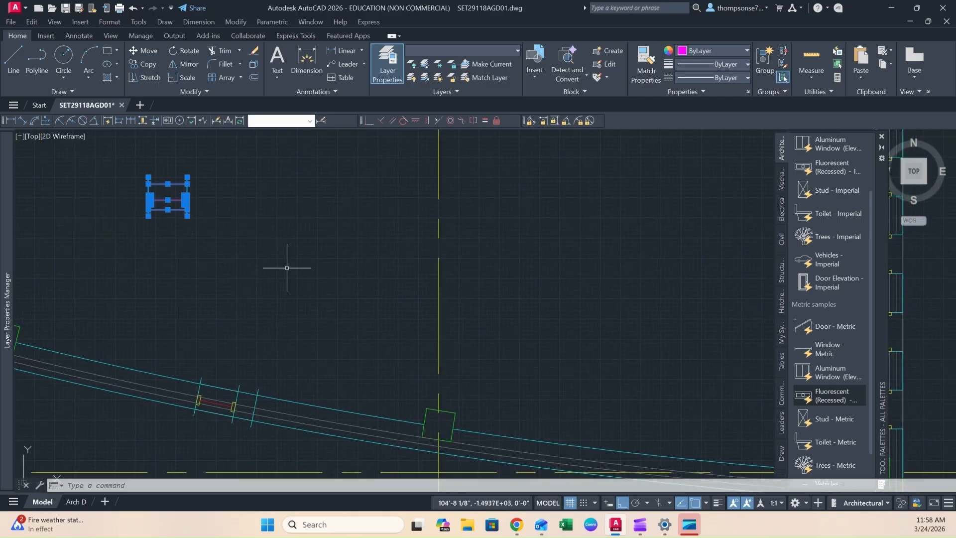
type("m")
key("Return")
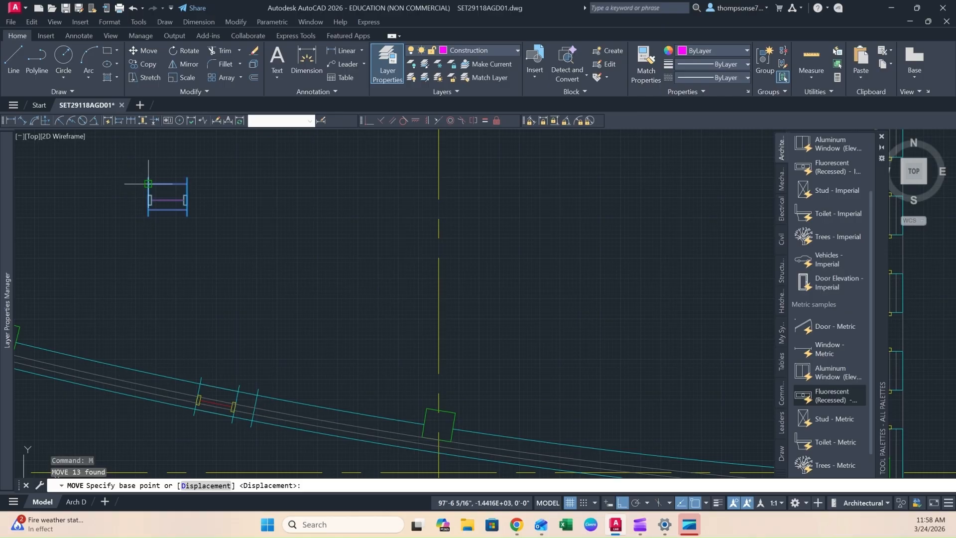
left_click(148, 184)
left_click(622, 502)
scroll(287, 363, "up", 6)
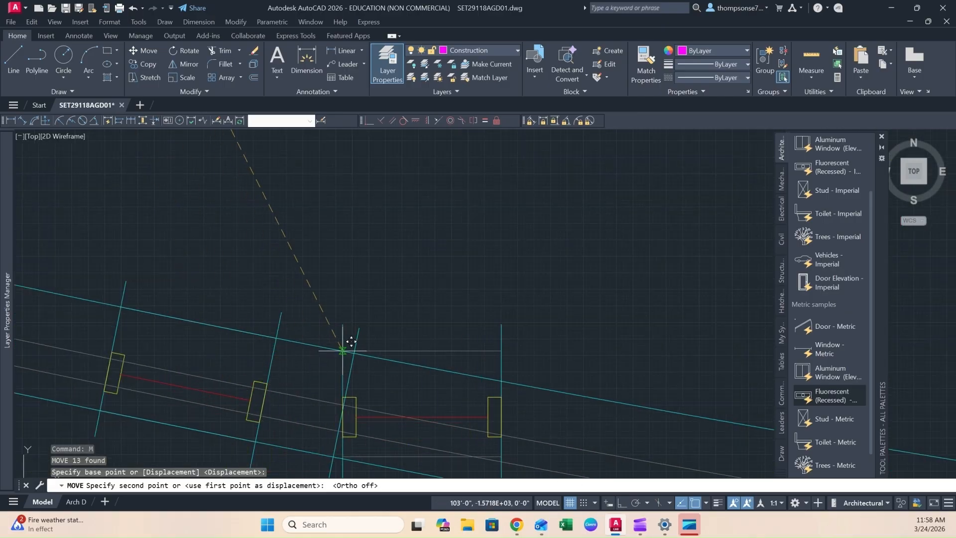
left_click(360, 343)
scroll(437, 408, "down", 2)
middle_click_drag(436, 408, 412, 325)
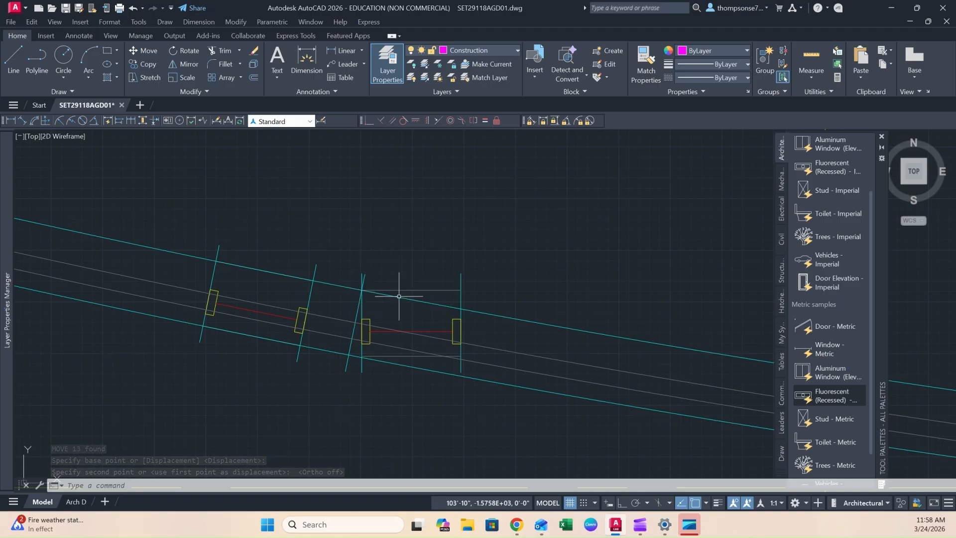
- Rotate the moved window by reference about its upper-left corner so its left wall-end line follows the guide line across the curved wall
left_click(336, 239)
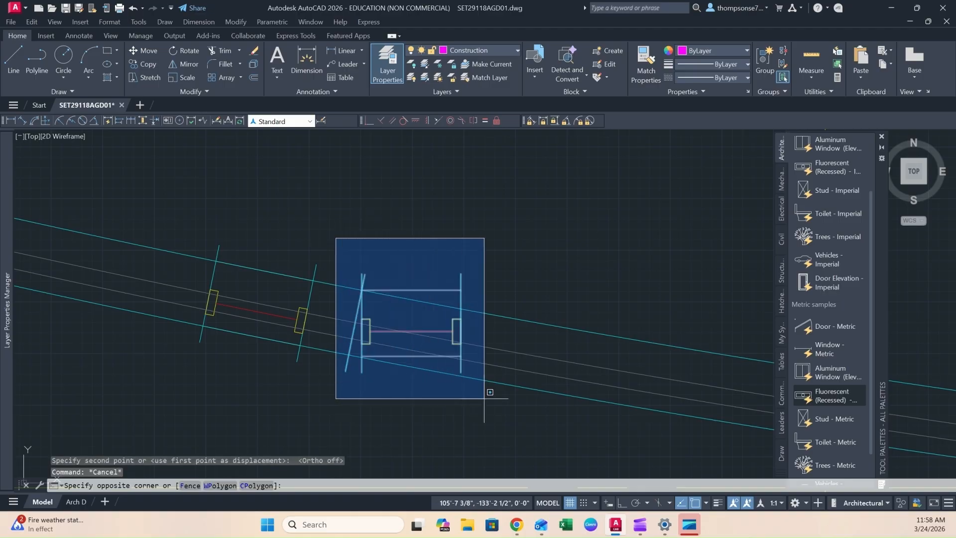
key("Escape")
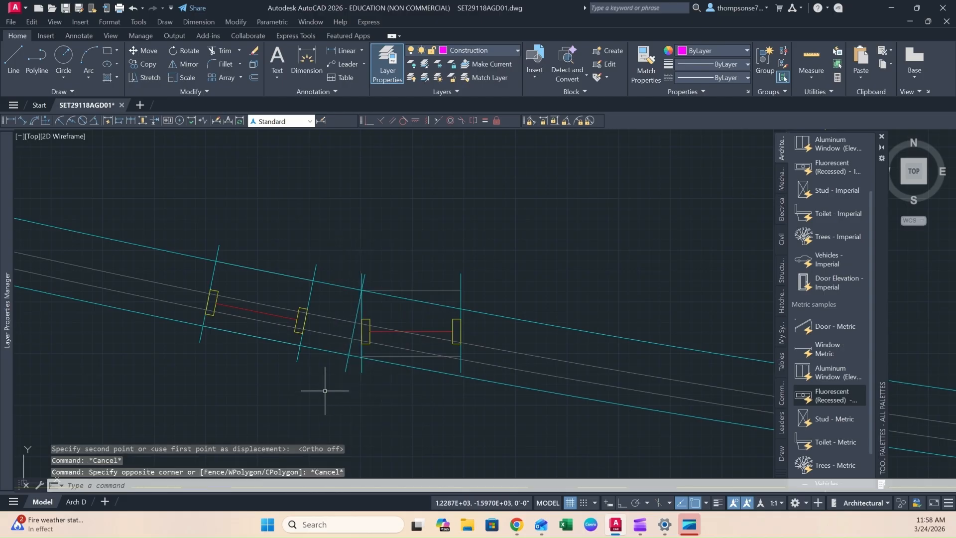
left_click(349, 256)
left_click(493, 395)
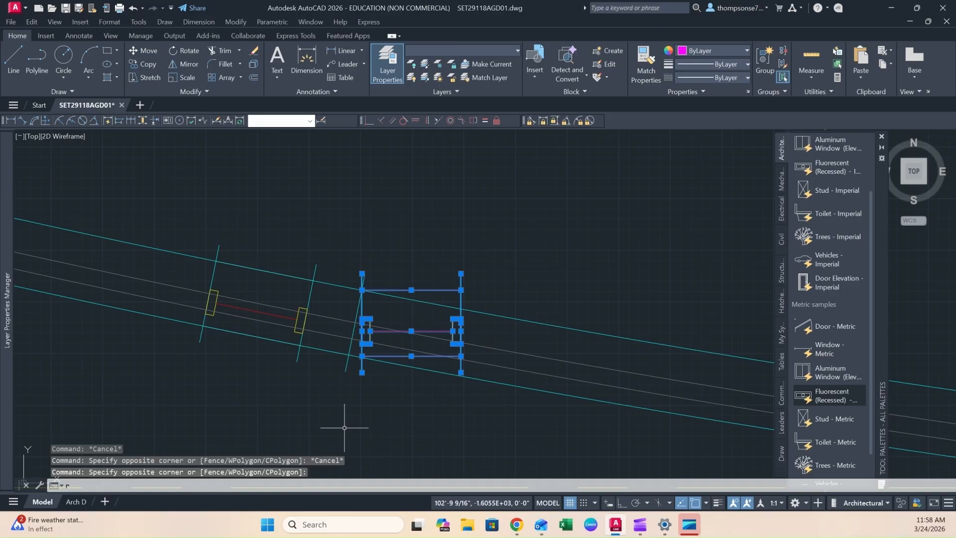
type("o")
key("Return")
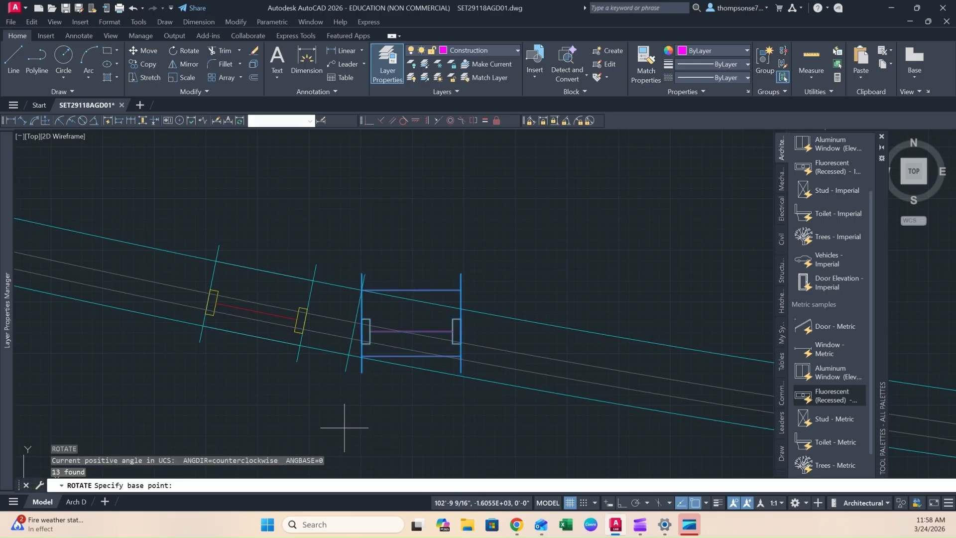
left_click(362, 290)
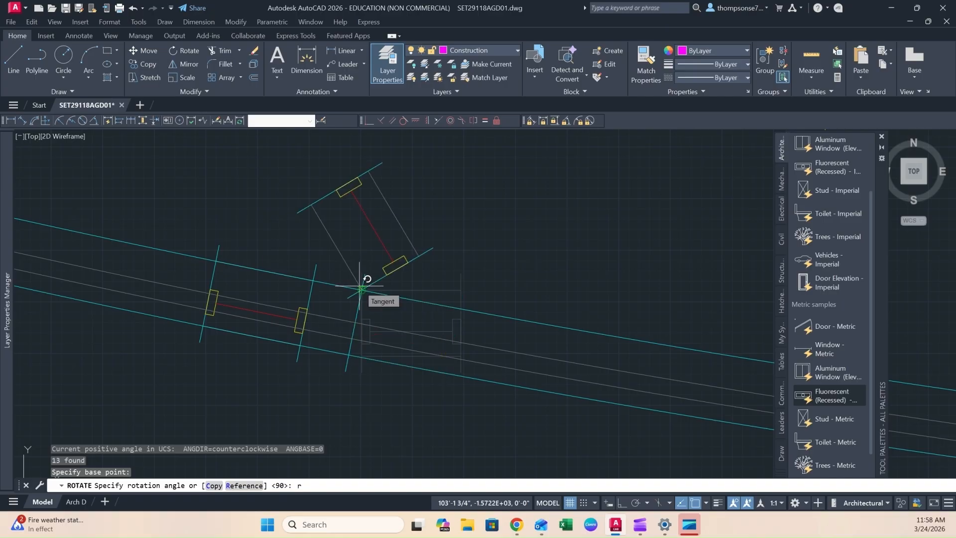
key("Return")
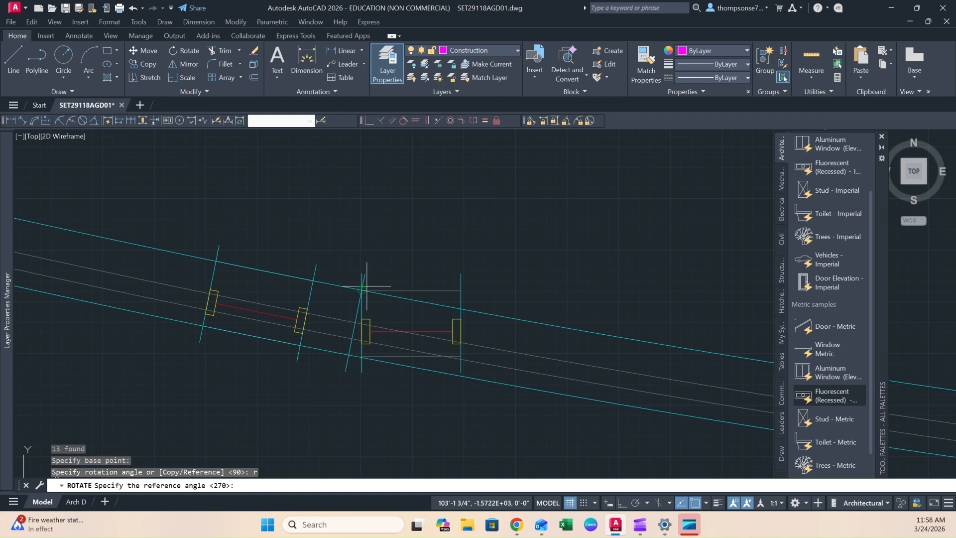
left_click(362, 289)
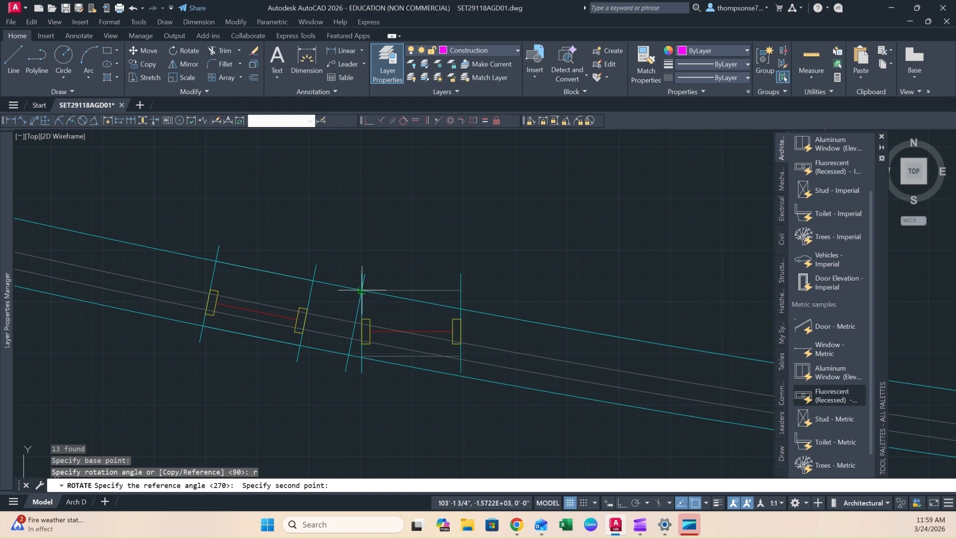
scroll(362, 354, "up", 6)
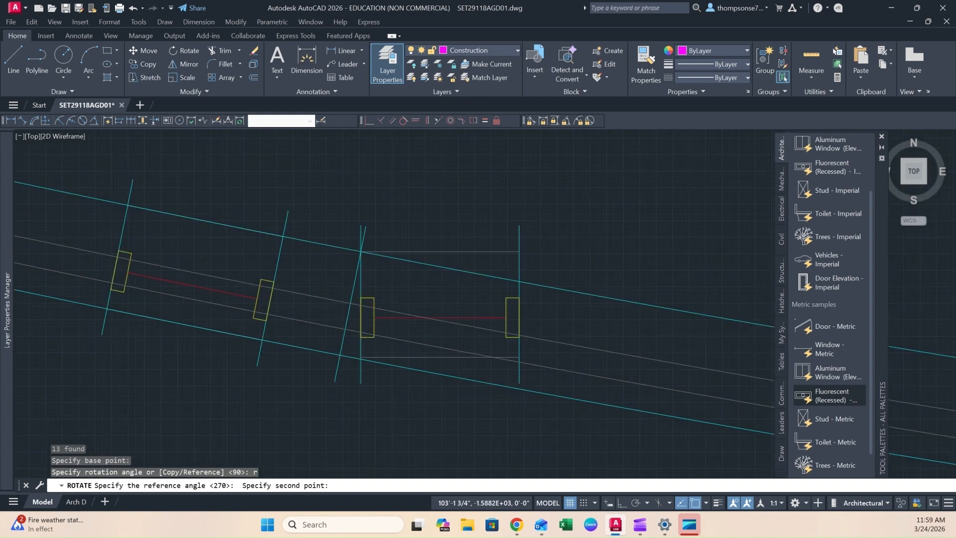
left_click(357, 361)
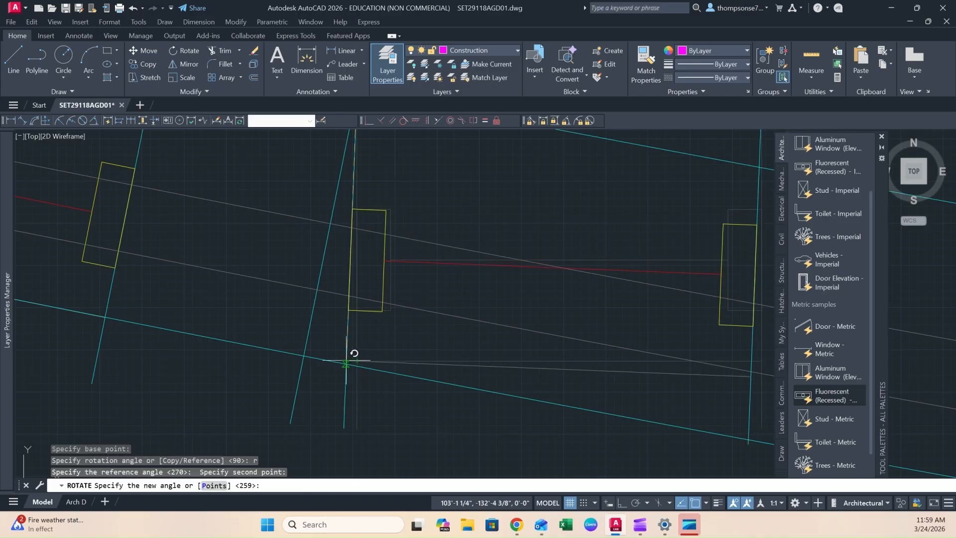
left_click(309, 348)
scroll(406, 395, "down", 4)
mouse_move(406, 395)
middle_mouse_down()
mouse_move(356, 389)
mouse_move(424, 396)
middle_mouse_up()
scroll(375, 393, "down", 5)
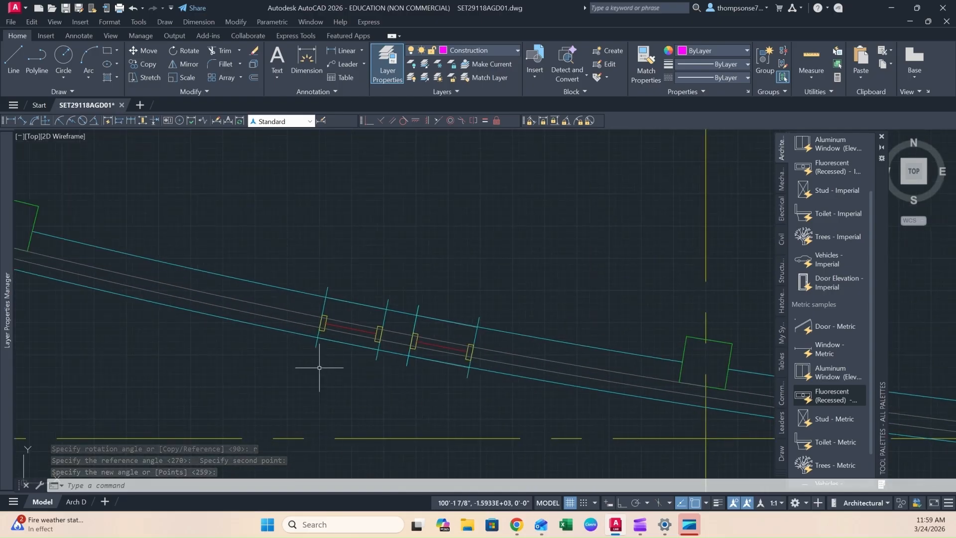
- Copy the lowest window of the vertical exterior wall into the open area above the curved wall's two placed windows
middle_click_drag(311, 376, 344, 381)
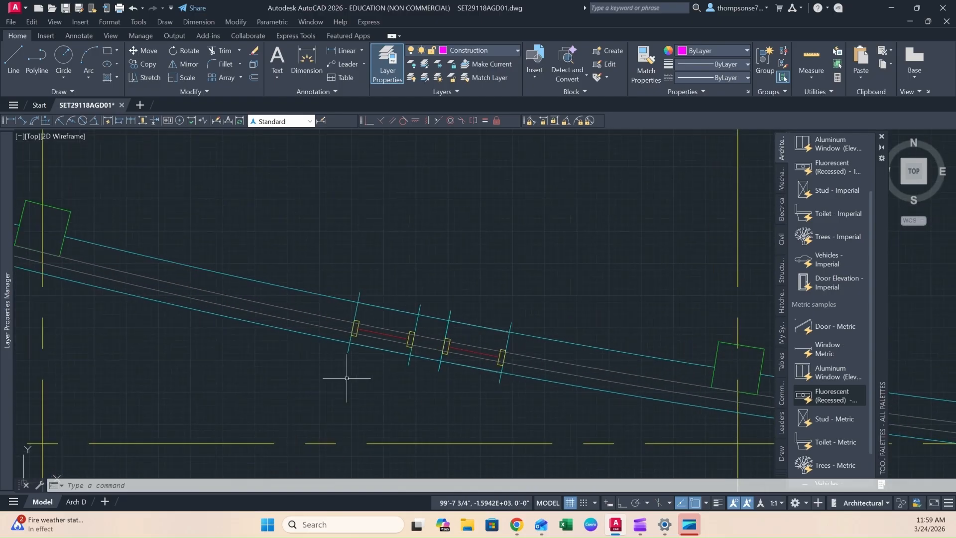
scroll(294, 386, "down", 5)
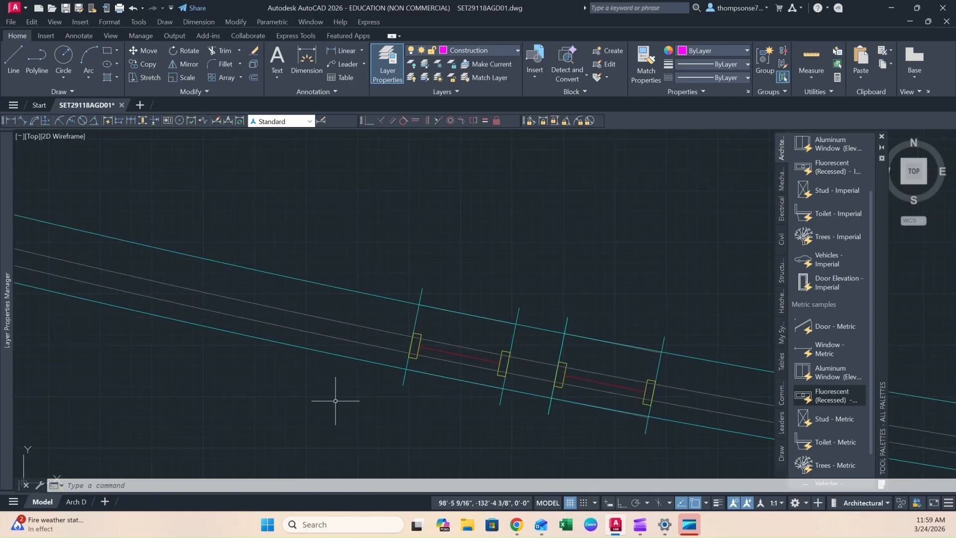
scroll(349, 398, "up", 5)
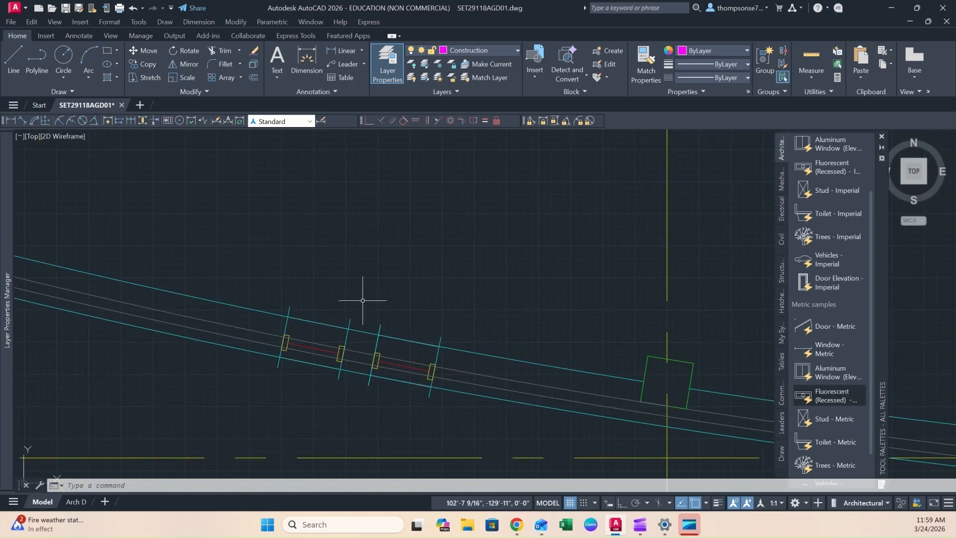
scroll(362, 300, "down", 6)
middle_click_drag(458, 299, 393, 336)
middle_click_drag(470, 347, 367, 358)
scroll(447, 374, "up", 4)
left_click(412, 303)
left_click(487, 370)
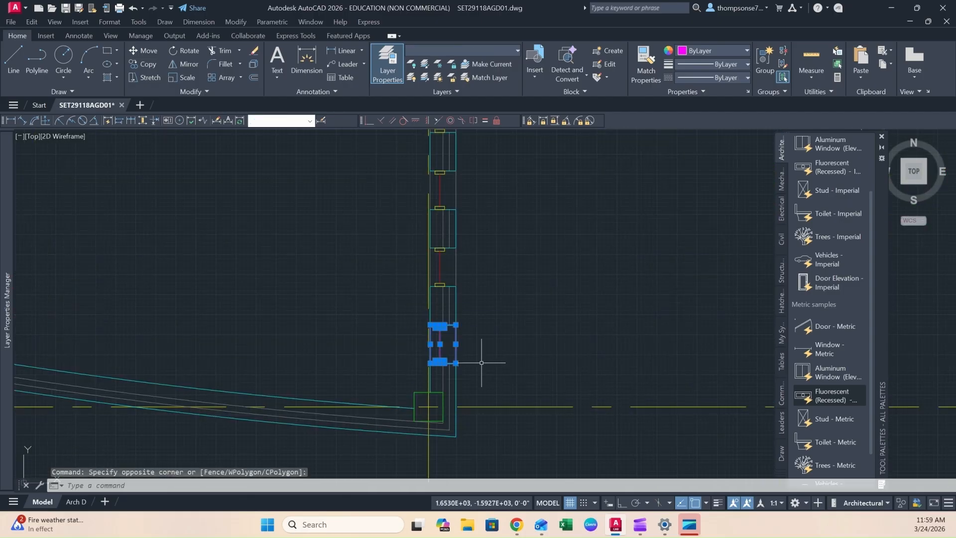
type("co")
key("Return")
left_click(380, 350)
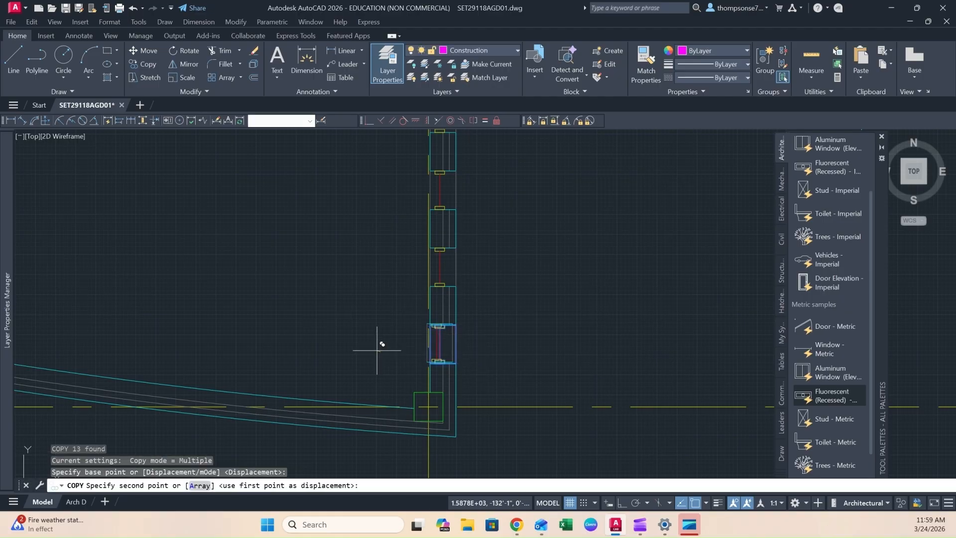
scroll(166, 293, "down", 4)
middle_click_drag(156, 285, 381, 341)
left_click(224, 306)
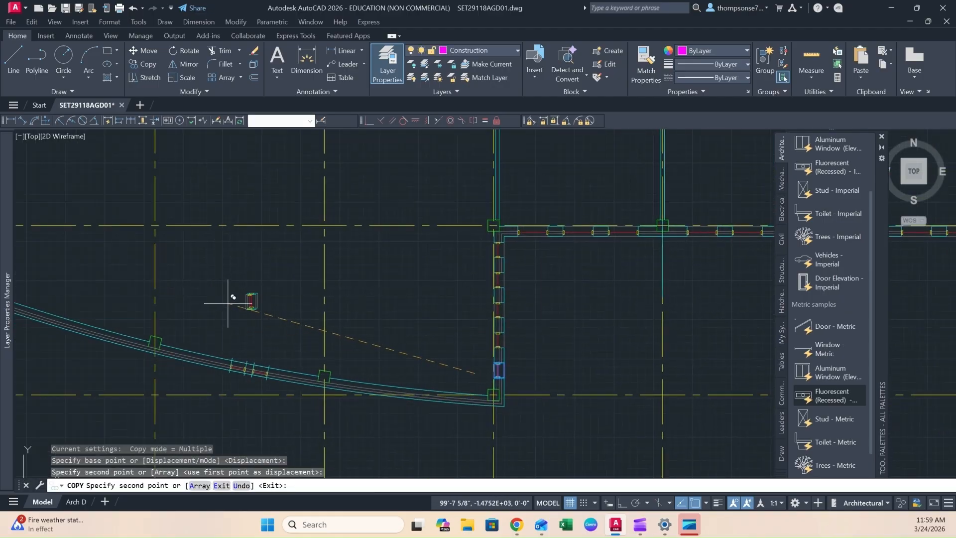
key("Escape")
- Turn Ortho on and rotate the new window copy 90 degrees counterclockwise so that it lies horizontally
scroll(266, 288, "up", 4)
key("F8")
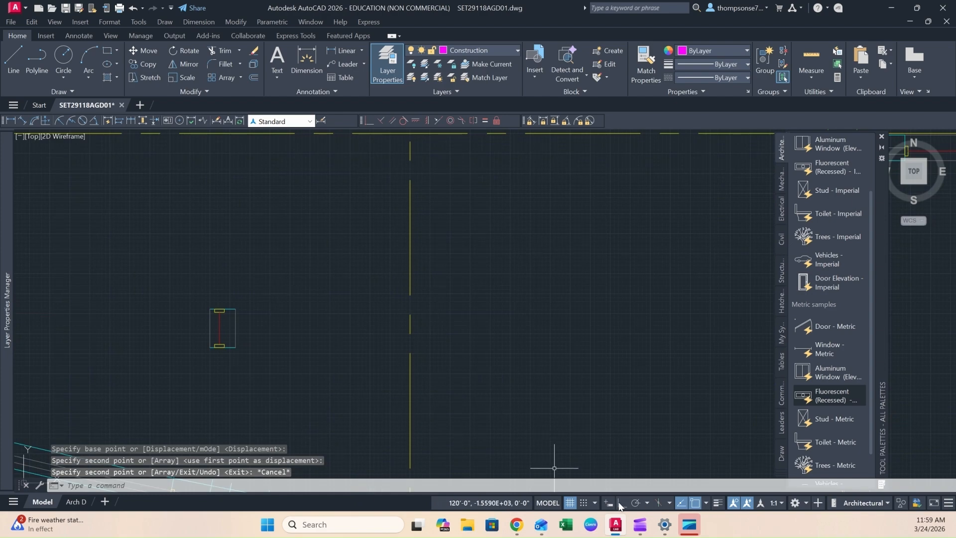
left_click(288, 282)
left_click(139, 394)
type("ro")
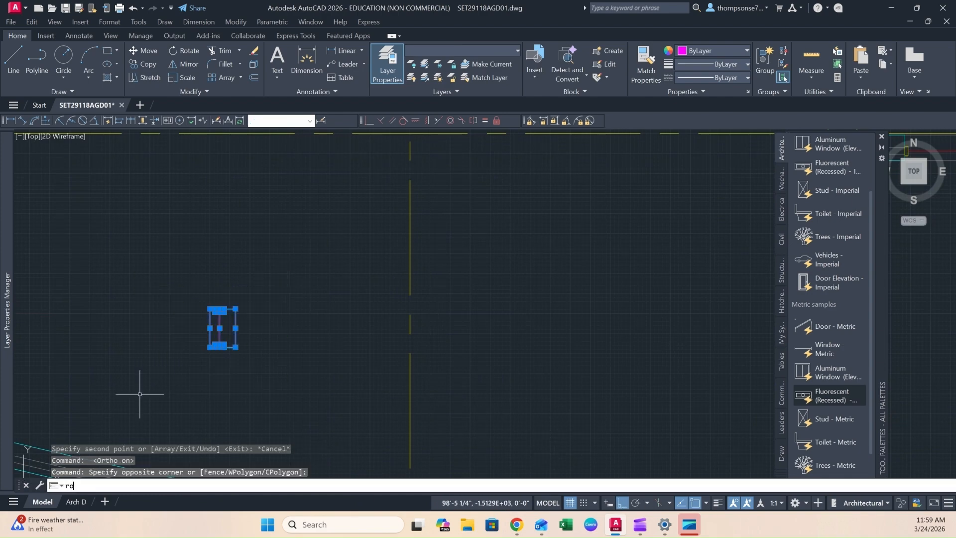
key("Return")
left_click(215, 364)
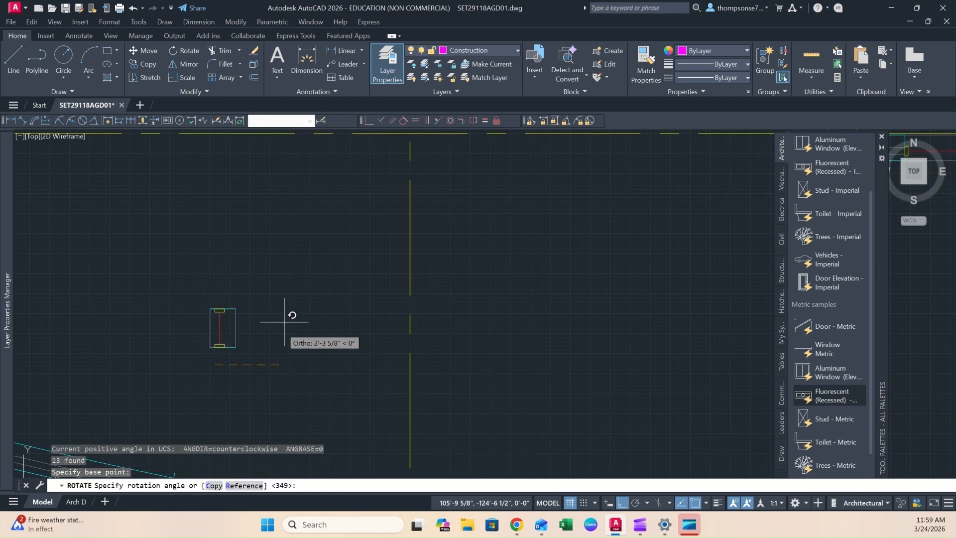
left_click(211, 228)
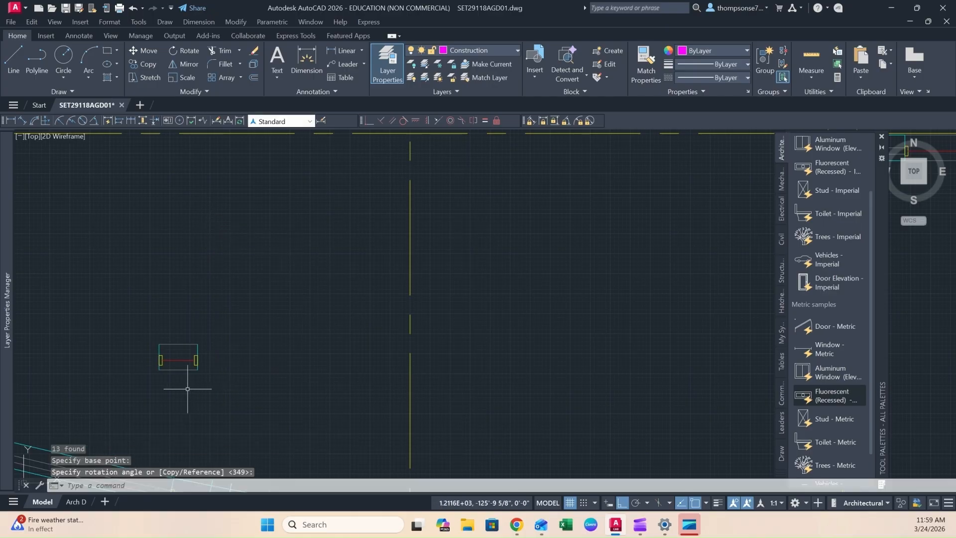
key("Escape")
- Stretch the left wall-end line of the horizontal window by 4 inches at its upper and lower ends
middle_click_drag(172, 386, 226, 384)
scroll(230, 375, "up", 4)
left_click(190, 301)
left_click(192, 287)
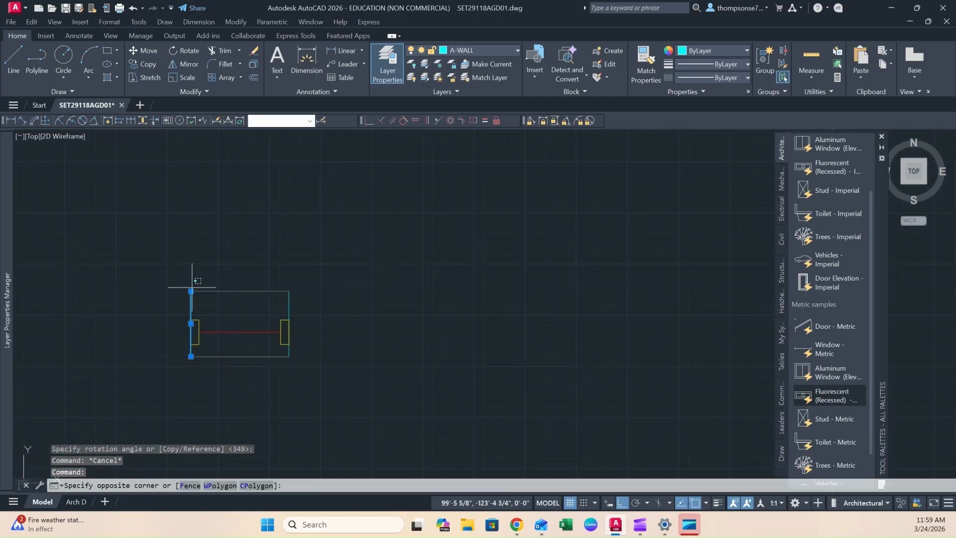
left_click(193, 291)
key("Escape")
left_click(191, 298)
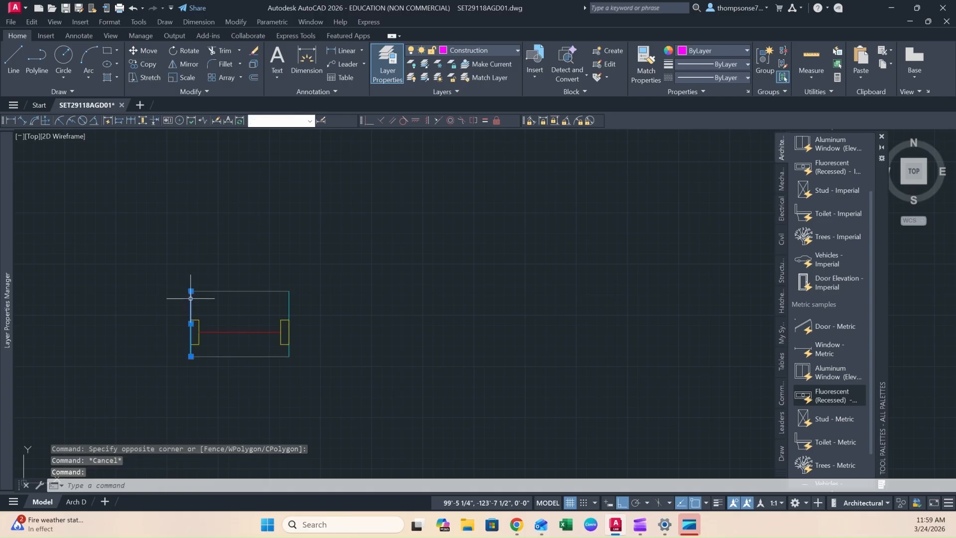
left_click(191, 291)
key("Return")
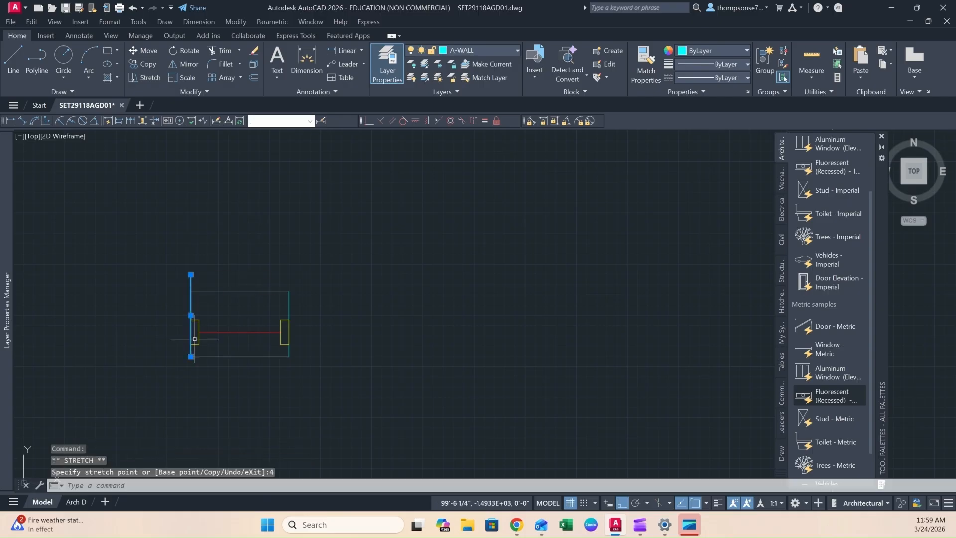
left_click(191, 356)
type("4")
key("Return")
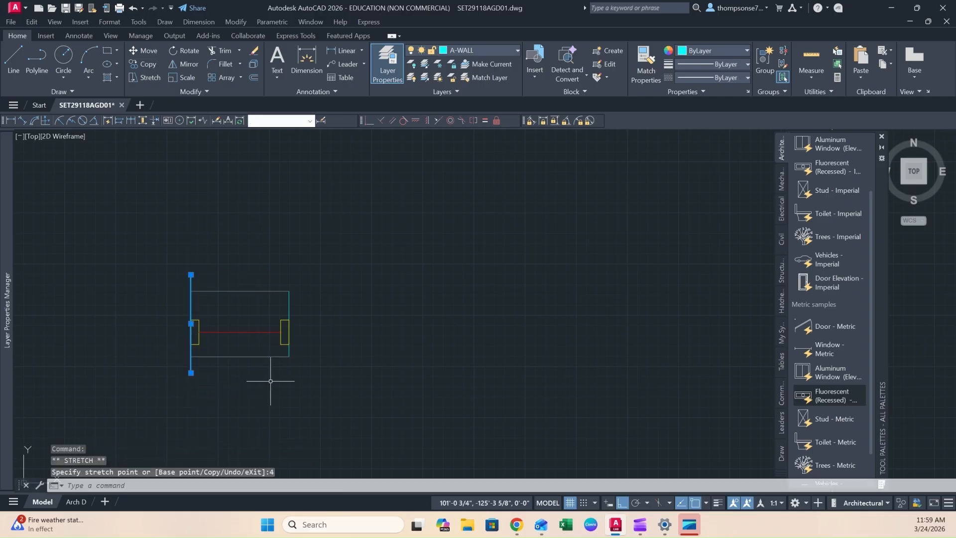
- Stretch the right wall-end line of the horizontal window by 4 inches at its lower and upper ends
left_click(288, 347)
left_click(289, 357)
type("4")
key("Return")
left_click(290, 291)
type("4")
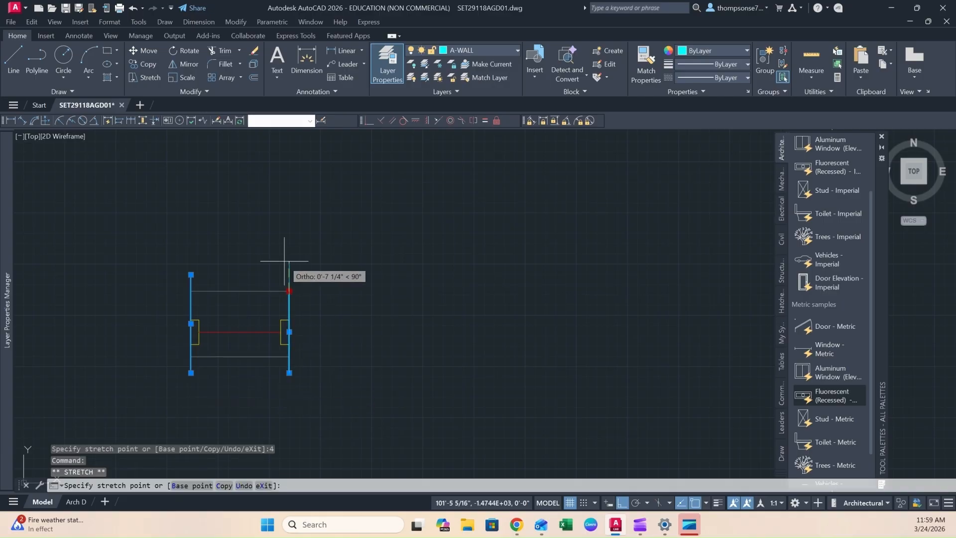
key("Return")
key("Escape")
- Copy the extended horizontal window straight to the left to keep a second spare beside it
scroll(319, 324, "down", 5)
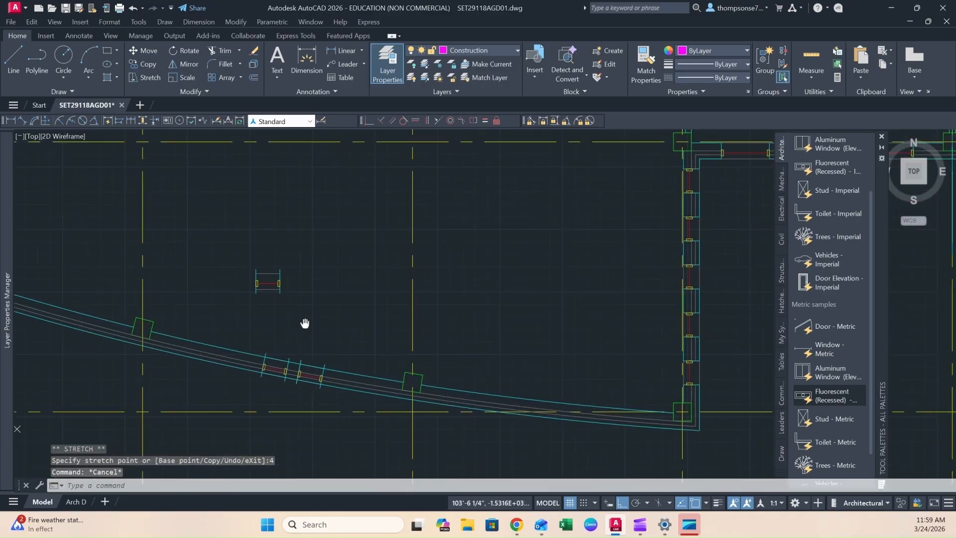
left_click(300, 226)
left_click(177, 301)
type("c")
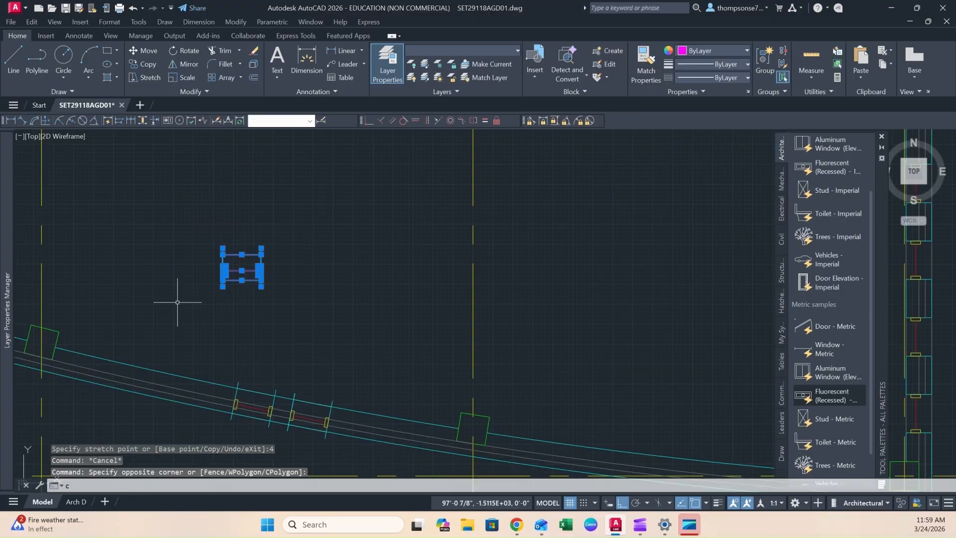
type("o")
key("Return")
left_click(178, 303)
left_click(109, 308)
key("Escape")
key("Escape")
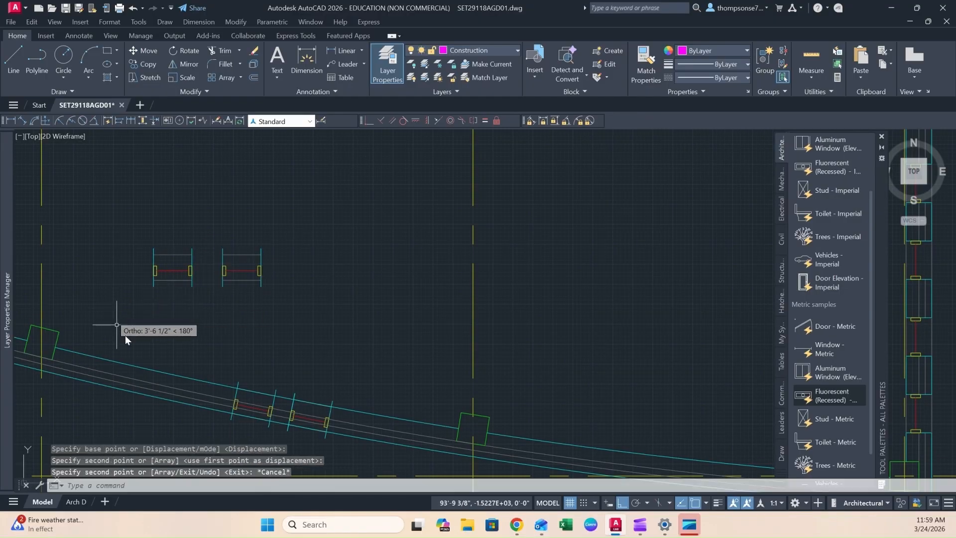
- Turn Ortho off and offset the outermost wall-end lines of the curved wall's two windows outward by 1'-0" on both sides
key("F8")
middle_click_drag(280, 353, 340, 316)
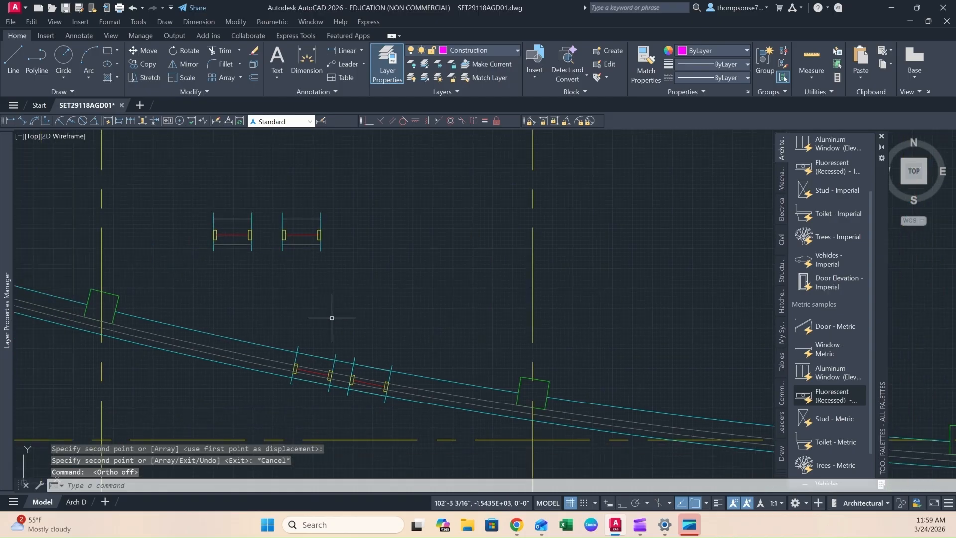
scroll(305, 341, "up", 4)
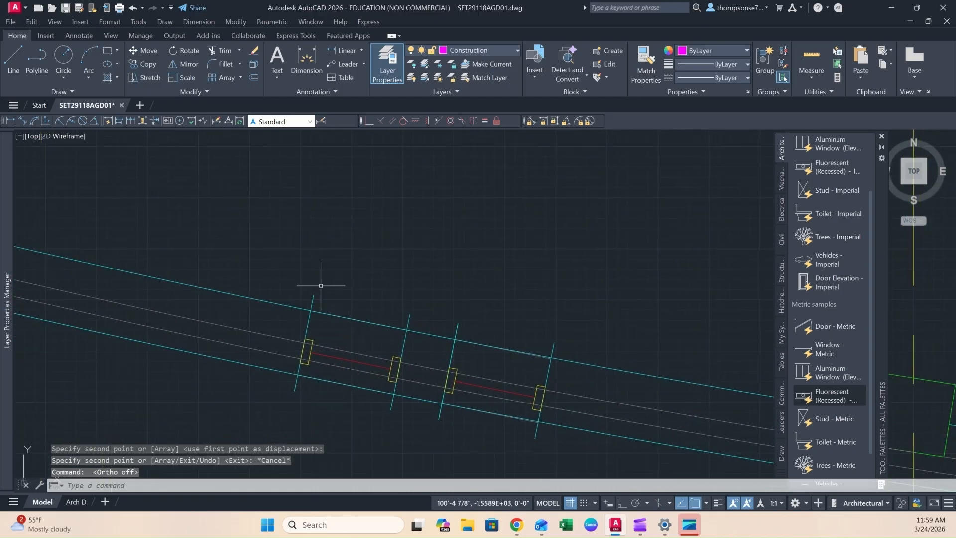
type("o")
key("Return")
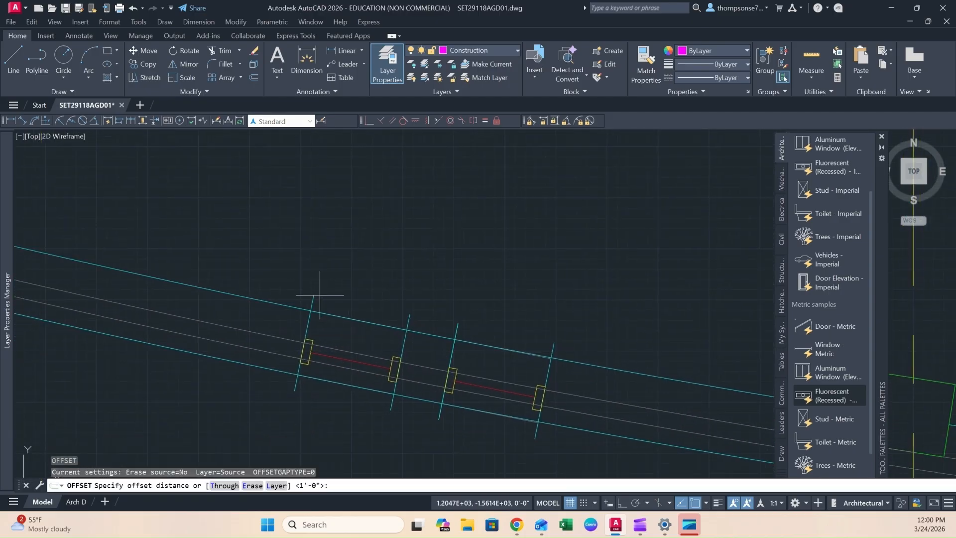
key("Return")
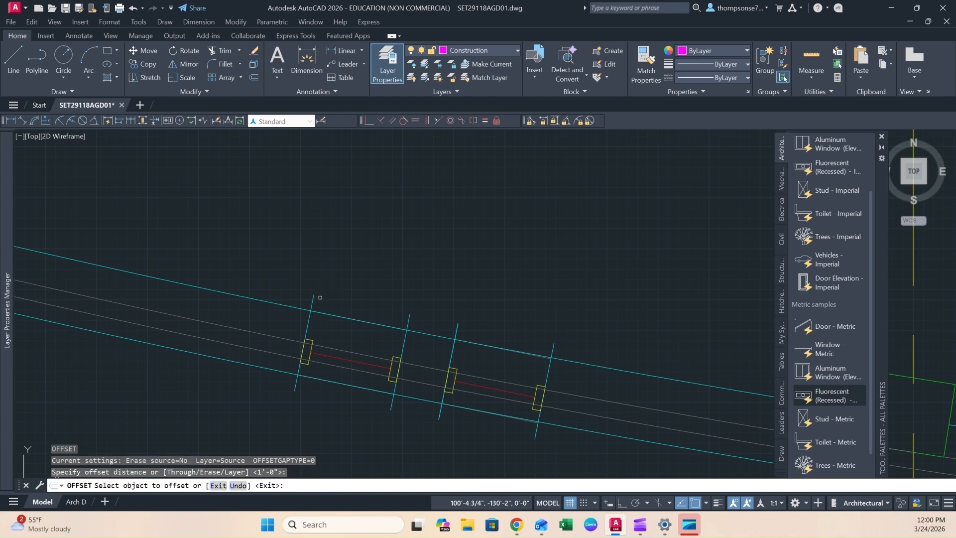
left_click(312, 304)
left_click(209, 268)
middle_click_drag(530, 303, 399, 260)
left_click(424, 303)
left_click(540, 311)
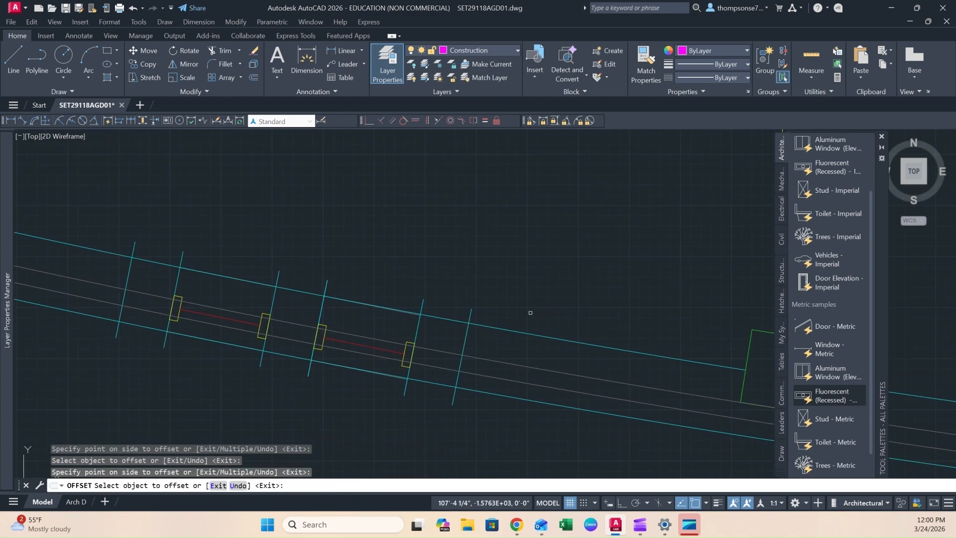
key("Escape")
- Delete the duplicate line at the left wall end of the right-hand window on the curved wall
scroll(508, 284, "up", 2)
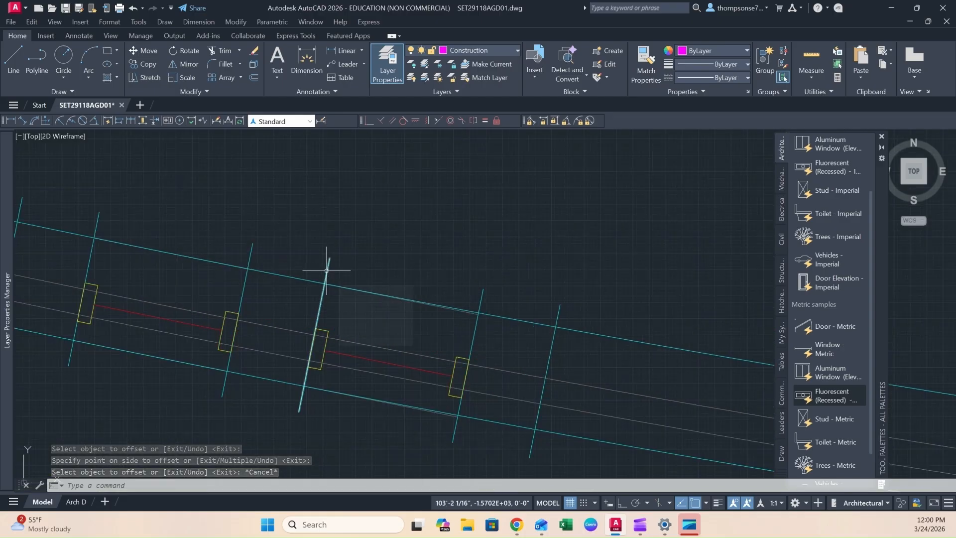
mouse_move(326, 270)
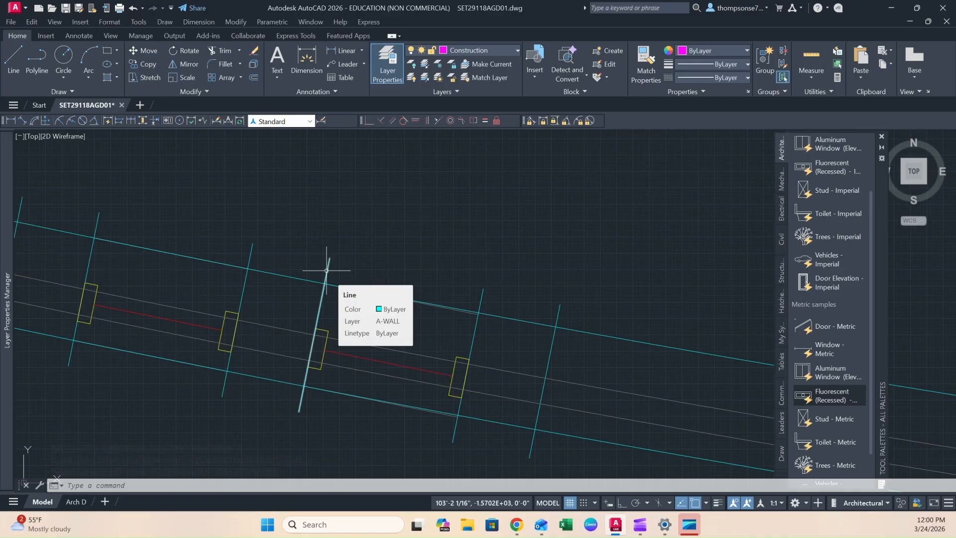
left_click(326, 271)
key("Delete")
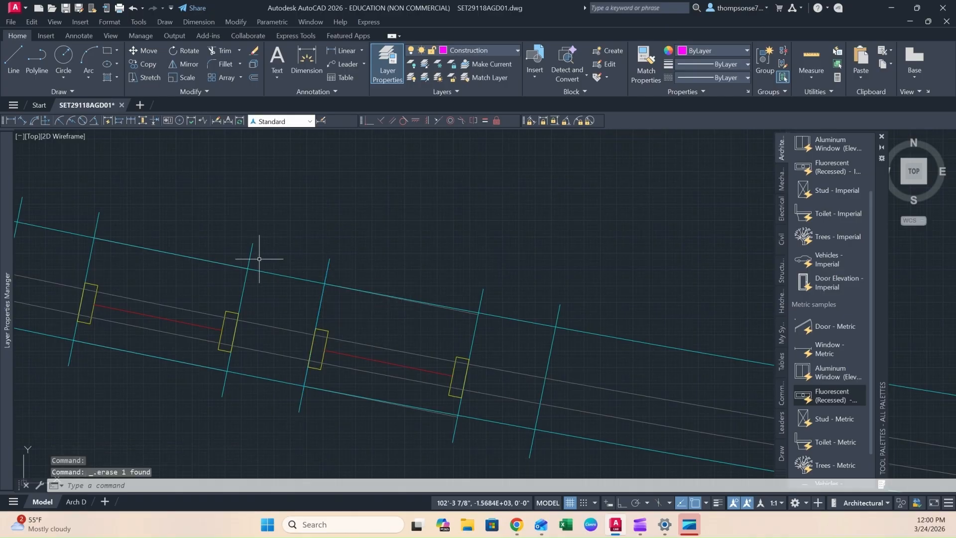
- Move the left spare window by its upper right corner onto the intersection of the left offset line and the upper wall line
middle_click_drag(226, 248, 442, 266)
scroll(278, 232, "down", 5)
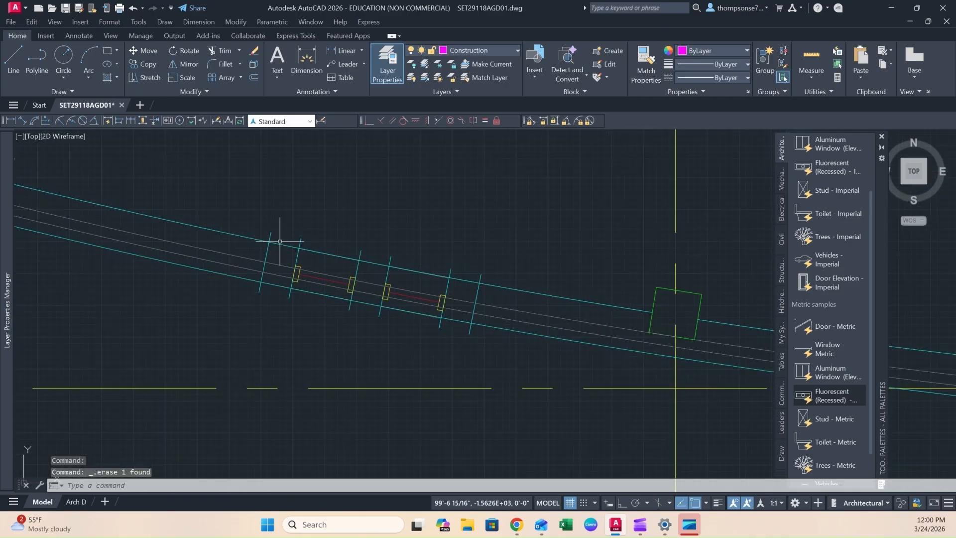
scroll(485, 245, "down", 3)
middle_click_drag(501, 264, 394, 269)
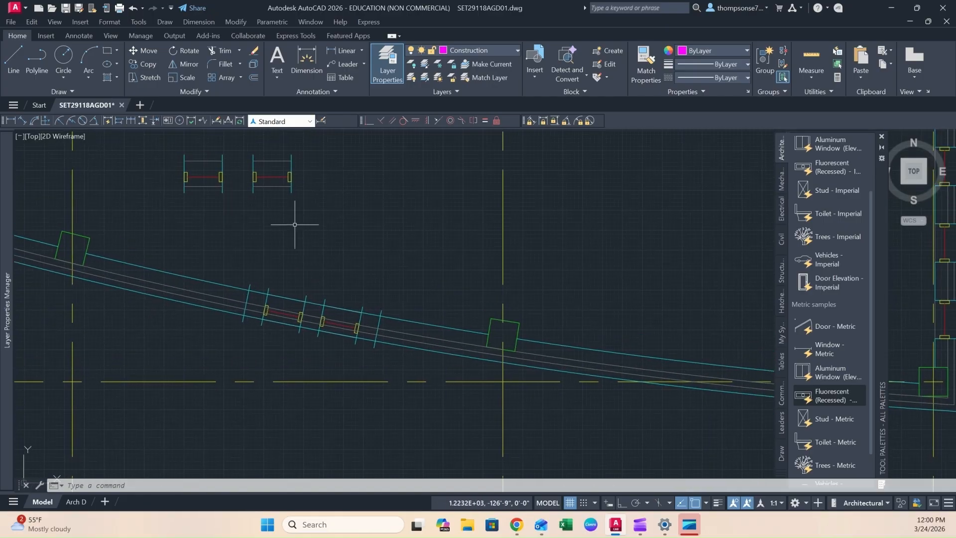
left_click(233, 145)
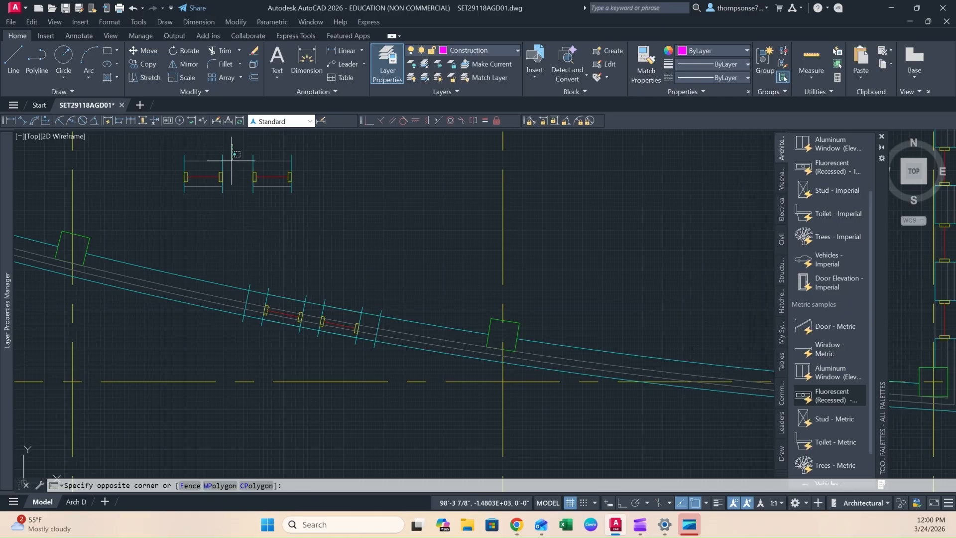
left_click(175, 201)
type("m")
key("Return")
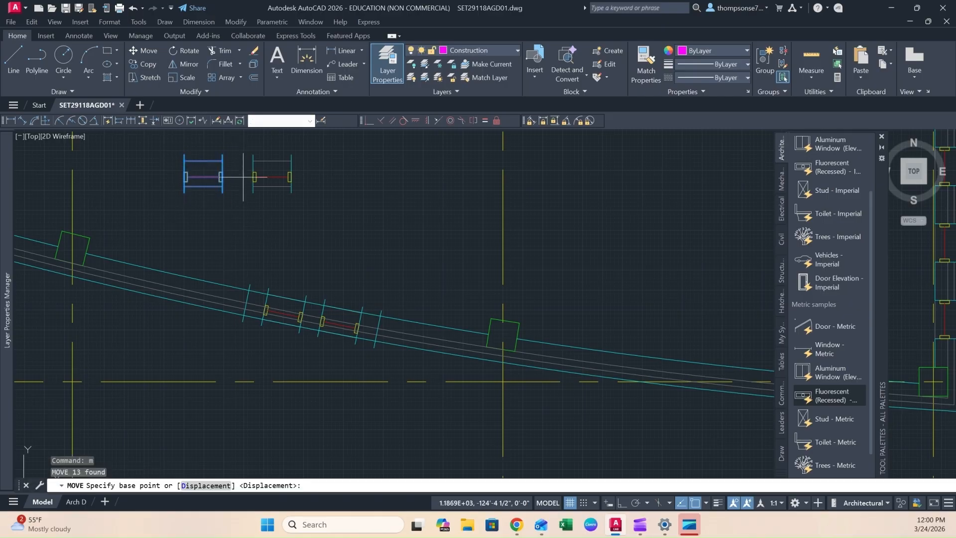
left_click(222, 160)
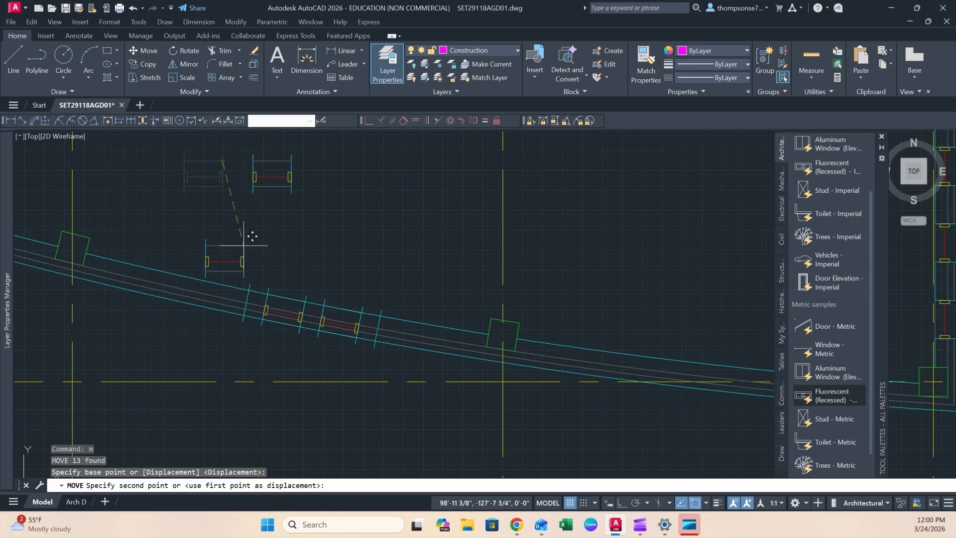
scroll(251, 249, "up", 5)
left_click(256, 271)
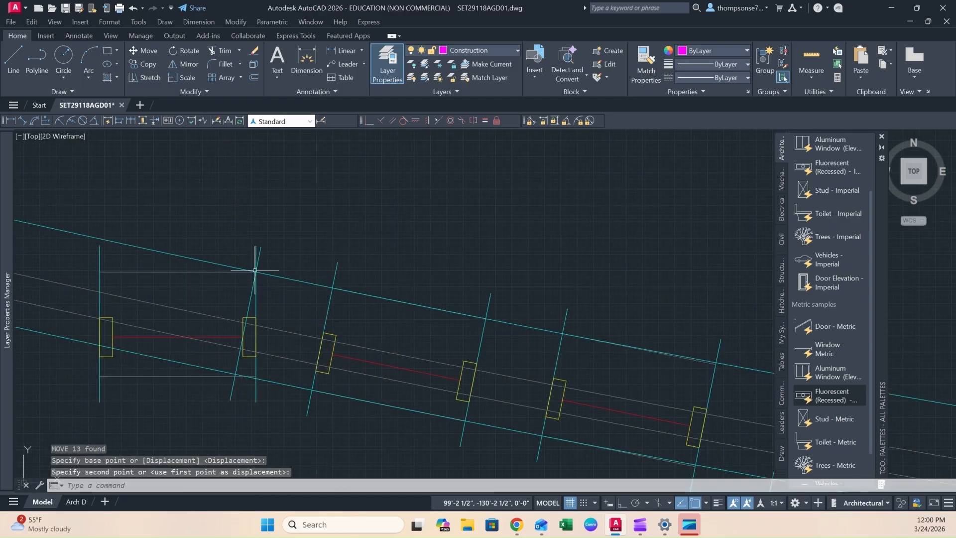
- Rotate the moved window about its upper right corner, using its right wall-end line as reference, to align it with the left offset line
scroll(220, 308, "down", 4)
left_click(145, 261)
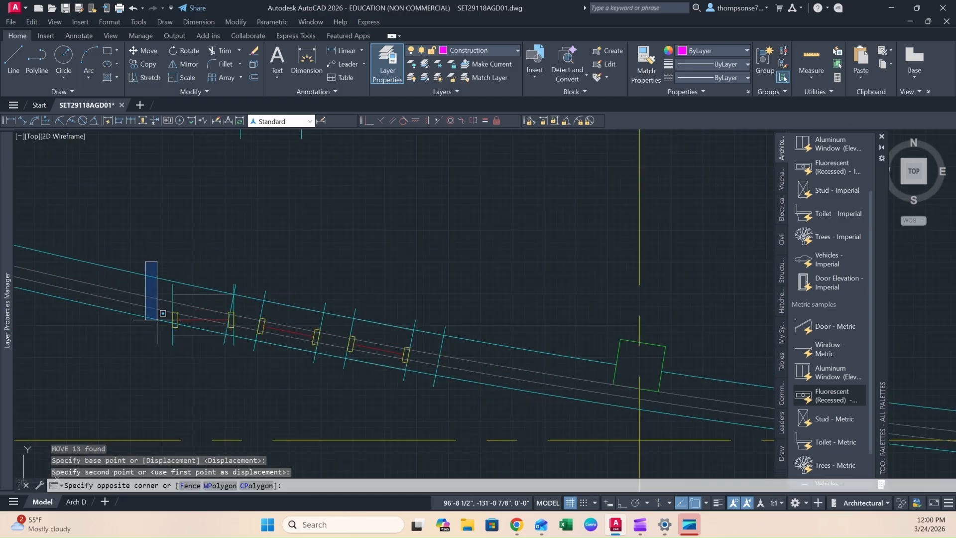
scroll(239, 343, "up", 4)
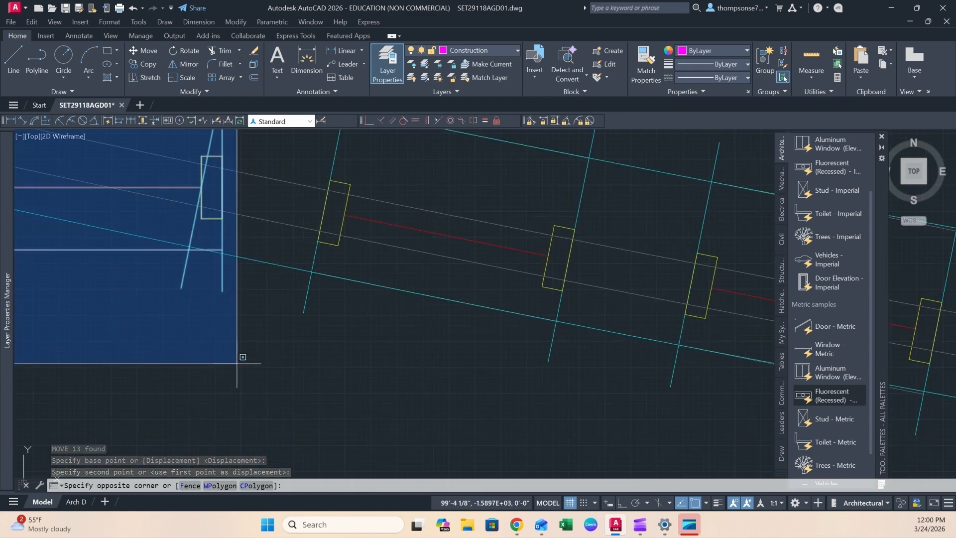
middle_click_drag(217, 432, 221, 459)
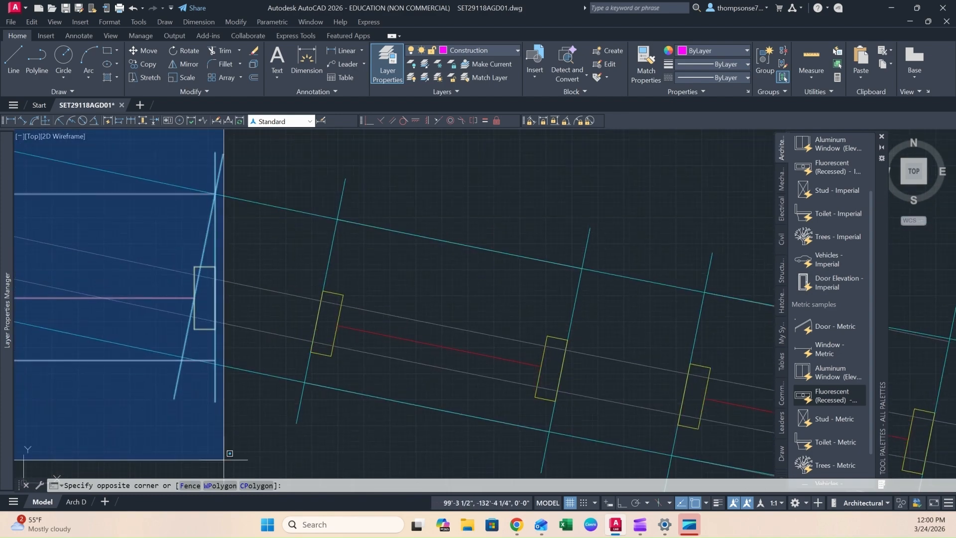
left_click(225, 448)
scroll(221, 448, "down", 3)
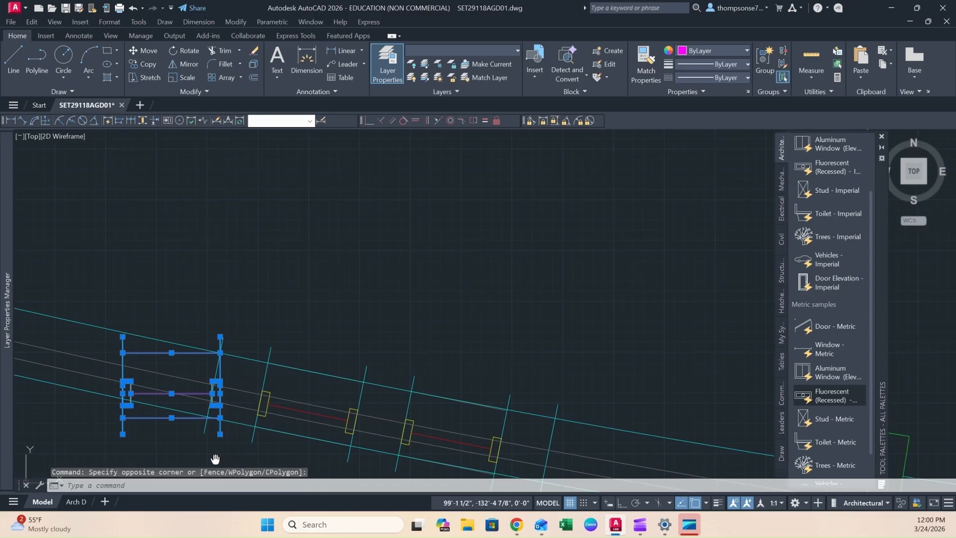
middle_click_drag(219, 450, 329, 327)
type("ro")
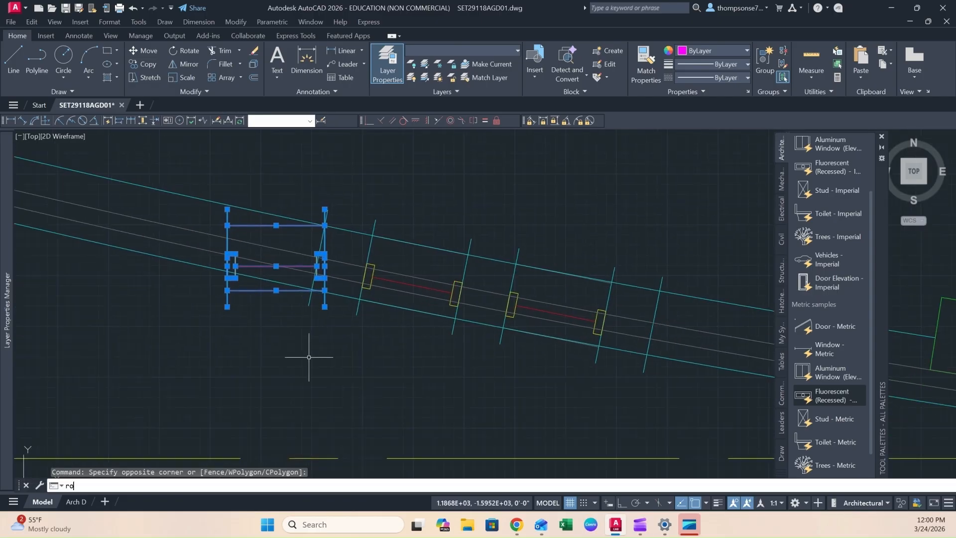
key("Return")
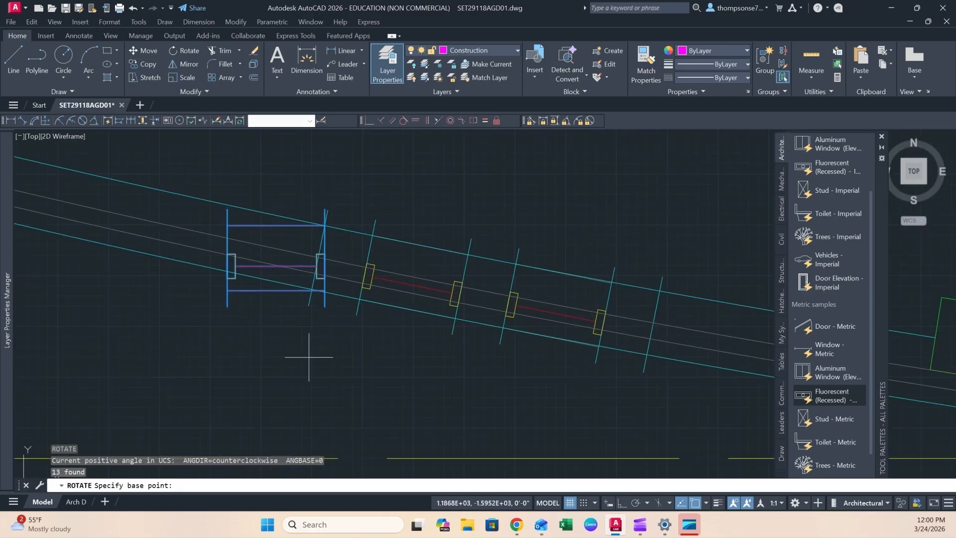
left_click(324, 225)
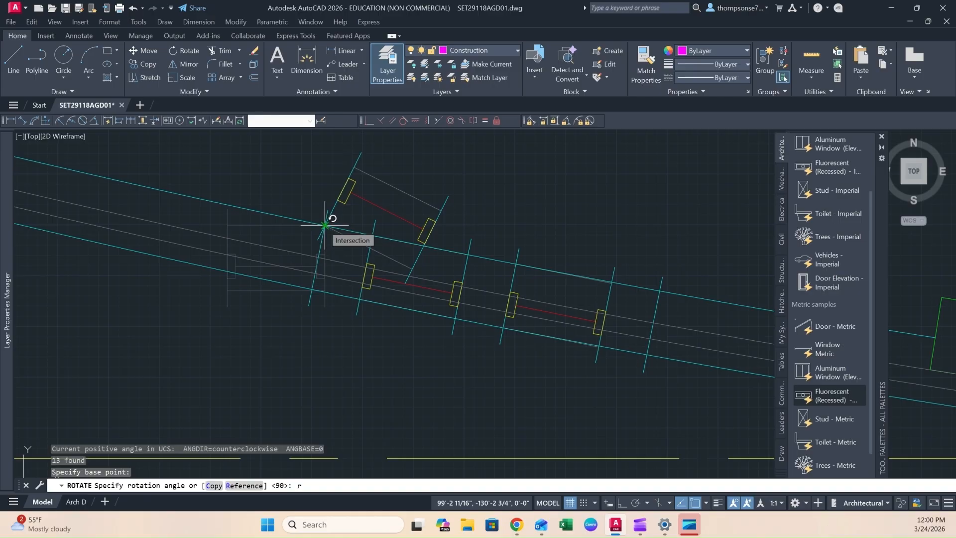
type("r")
key("Return")
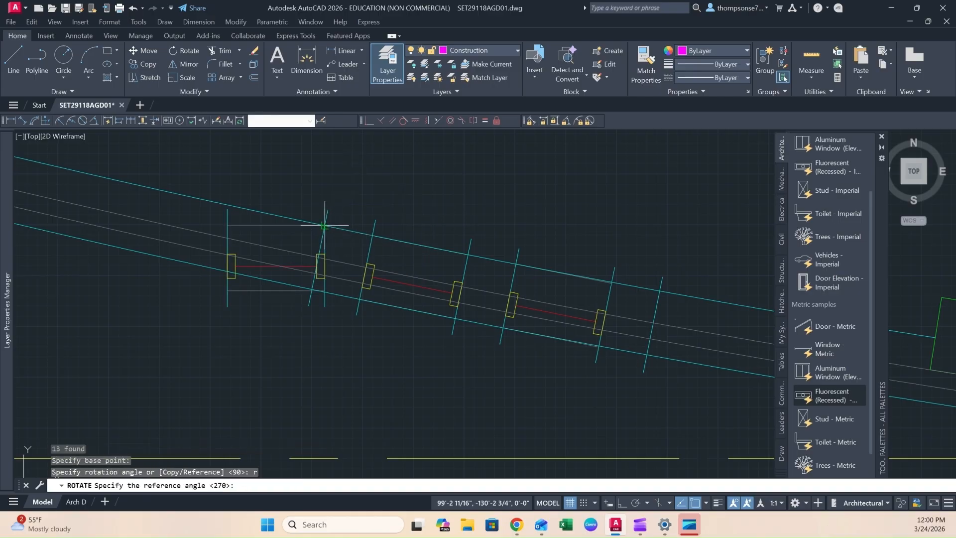
scroll(323, 226, "up", 3)
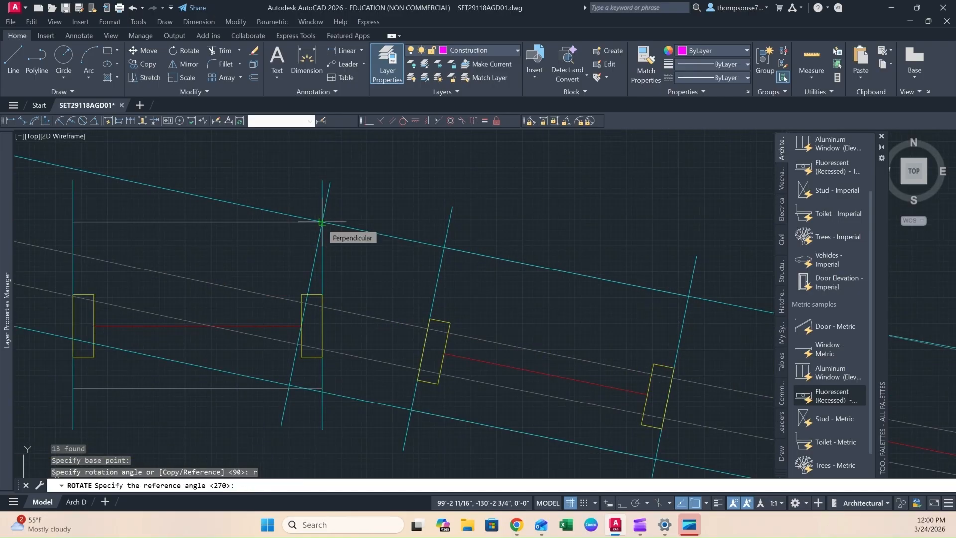
left_click(322, 222)
left_click(322, 387)
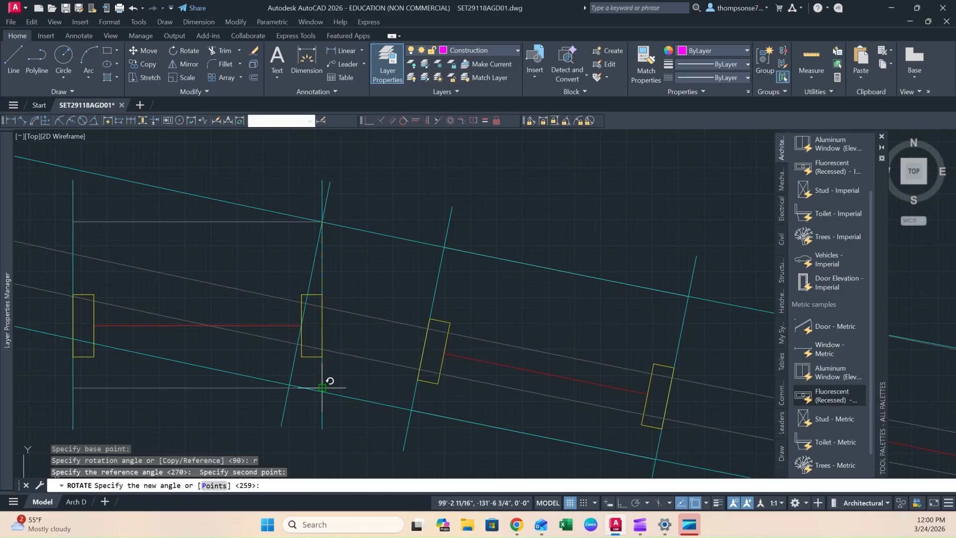
left_click(289, 385)
- Examine the rotated window's fit in the curved wall and the wall stretch that continues to the right corner
scroll(170, 390, "down", 2)
middle_click_drag(171, 391, 191, 366)
scroll(187, 380, "down", 1)
scroll(167, 269, "down", 2)
scroll(316, 324, "up", 3)
scroll(459, 317, "up", 2)
scroll(451, 335, "down", 3)
middle_click_drag(450, 337, 284, 324)
mouse_move(331, 348)
middle_mouse_down()
mouse_move(281, 335)
mouse_move(329, 350)
mouse_move(293, 346)
middle_mouse_up()
scroll(300, 349, "down", 2)
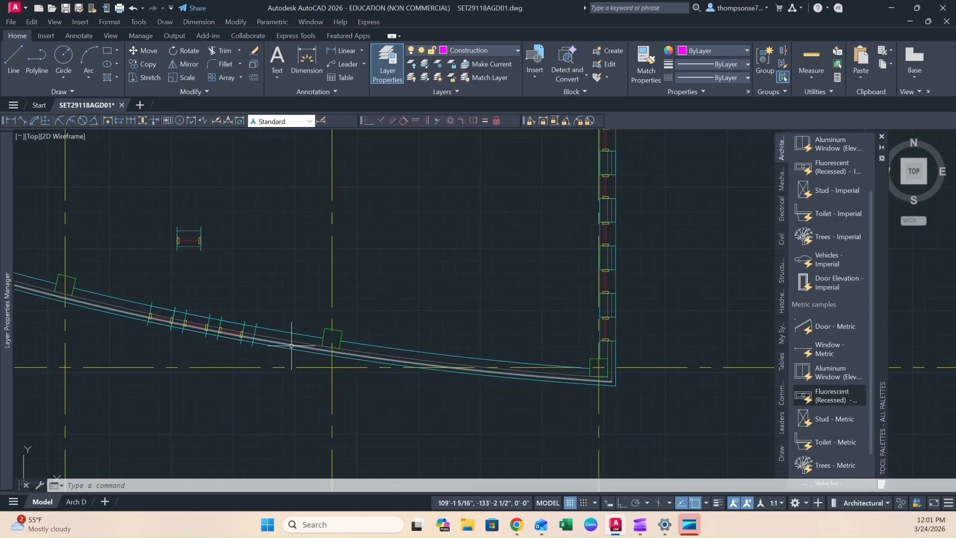
- Copy the remaining spare horizontal window three times above the curved wall, twice to its right and once to its left
left_click(263, 215)
left_click(139, 261)
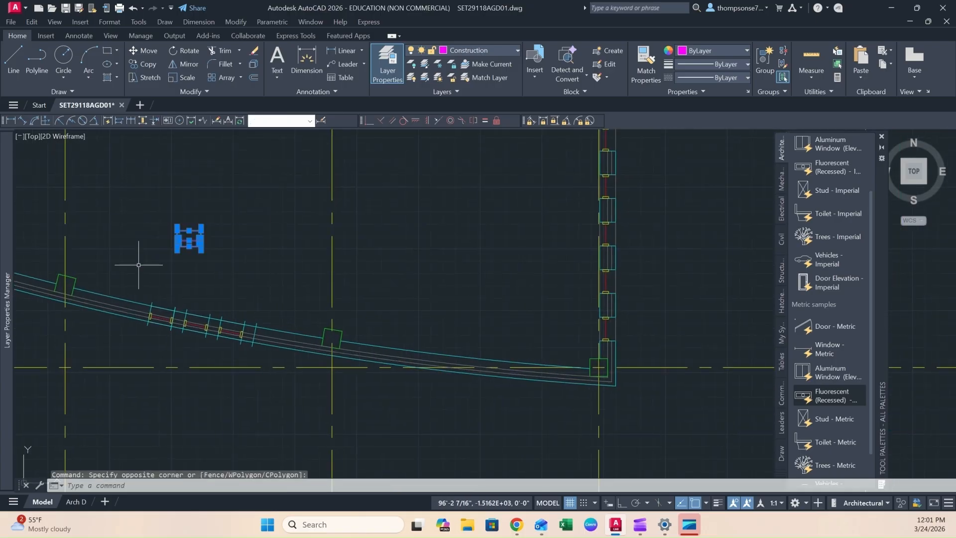
type("co")
key("Return")
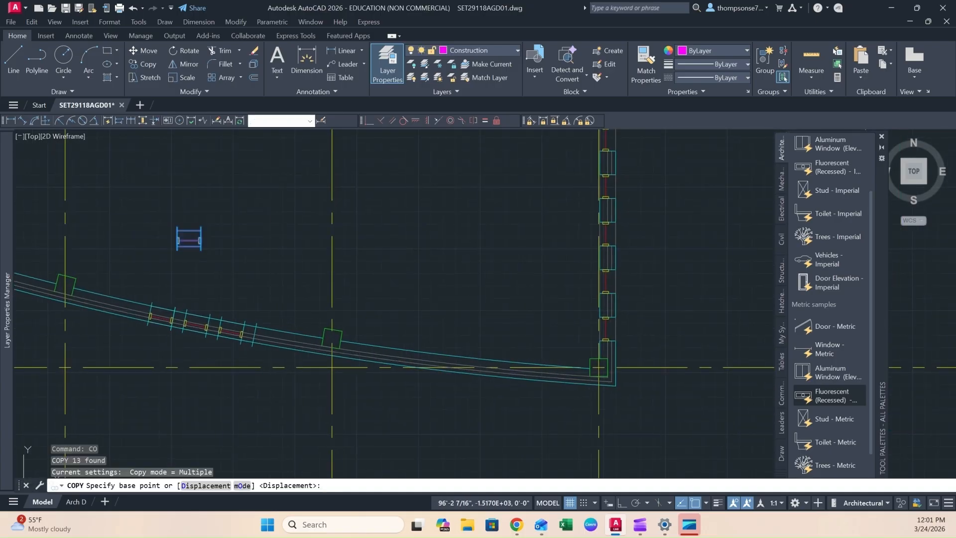
left_click(228, 272)
left_click(300, 267)
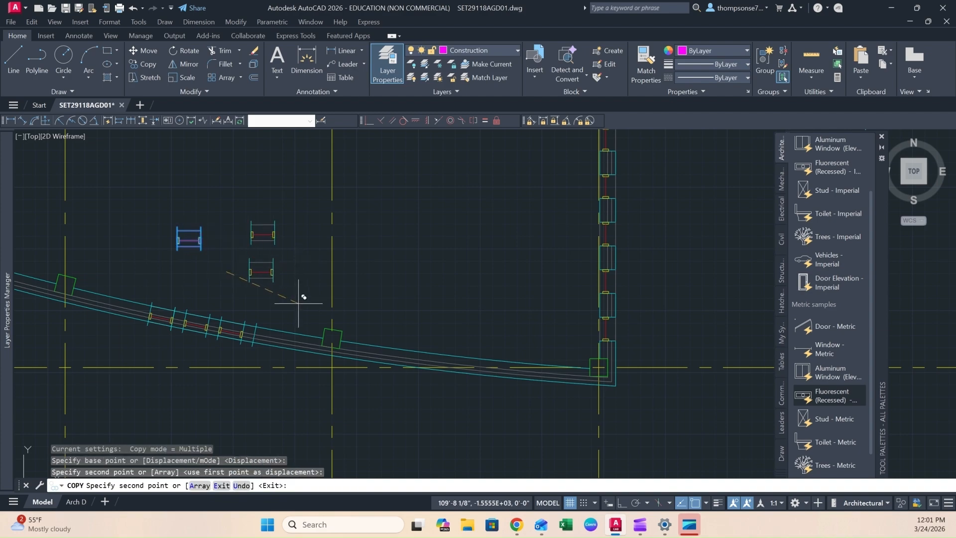
left_click(165, 268)
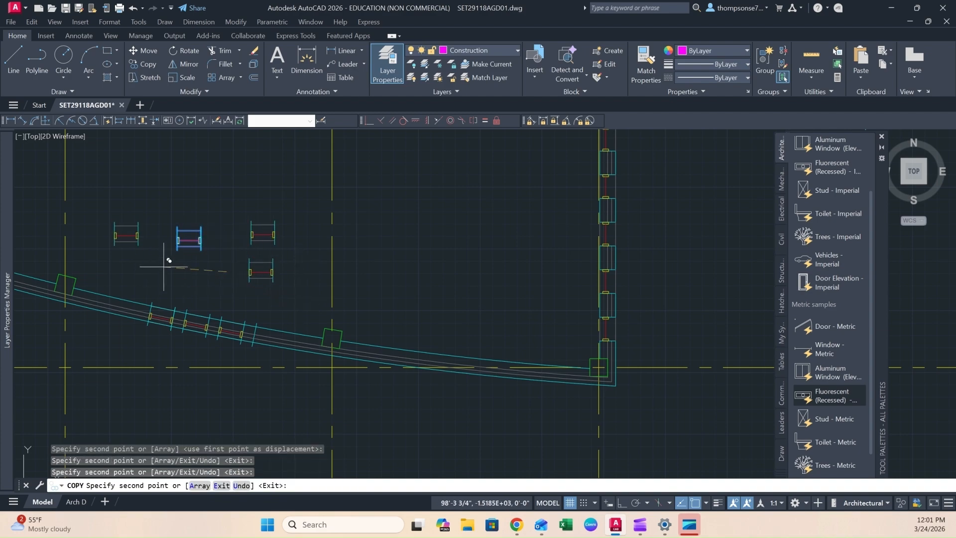
key("Escape")
key("Escape")
- Delete the duplicate line at the right wall end of the newly rotated window
middle_click_drag(294, 296, 276, 240)
scroll(293, 259, "up", 2)
scroll(199, 277, "up", 6)
left_click(173, 268)
key("Delete")
- Move the lower right spare window by its upper left corner onto the intersection of the right offset line and the upper wall line
scroll(209, 284, "down", 5)
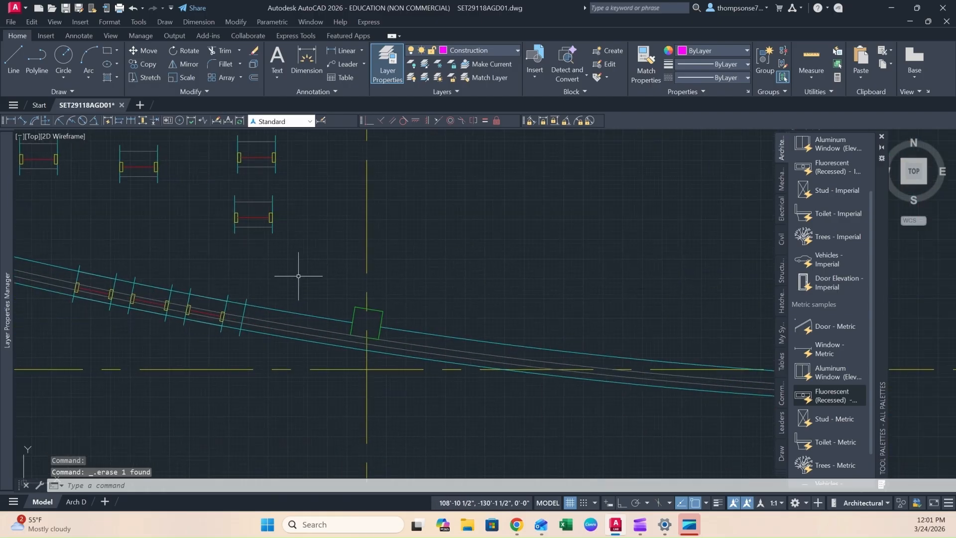
left_click(294, 188)
left_click(214, 242)
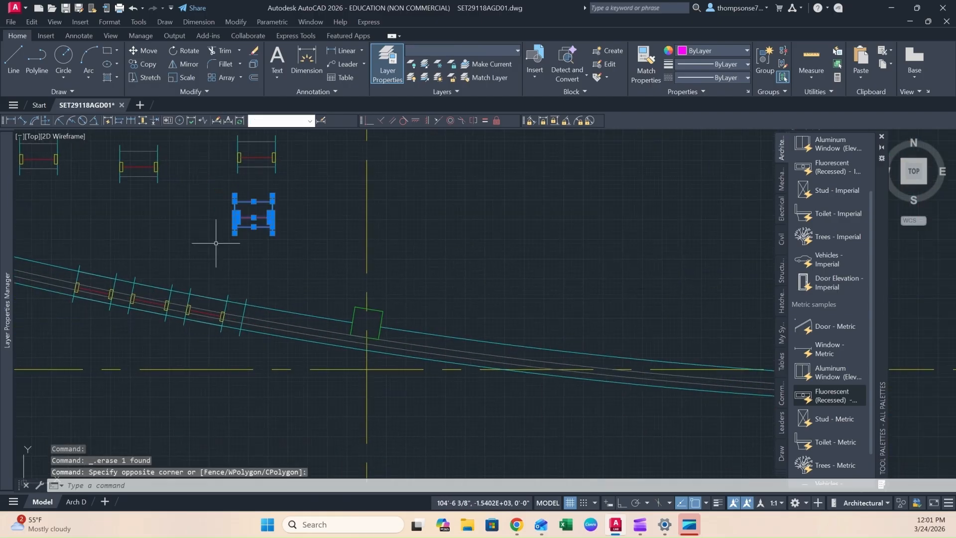
type("mo")
key("BackSpace")
key("Return")
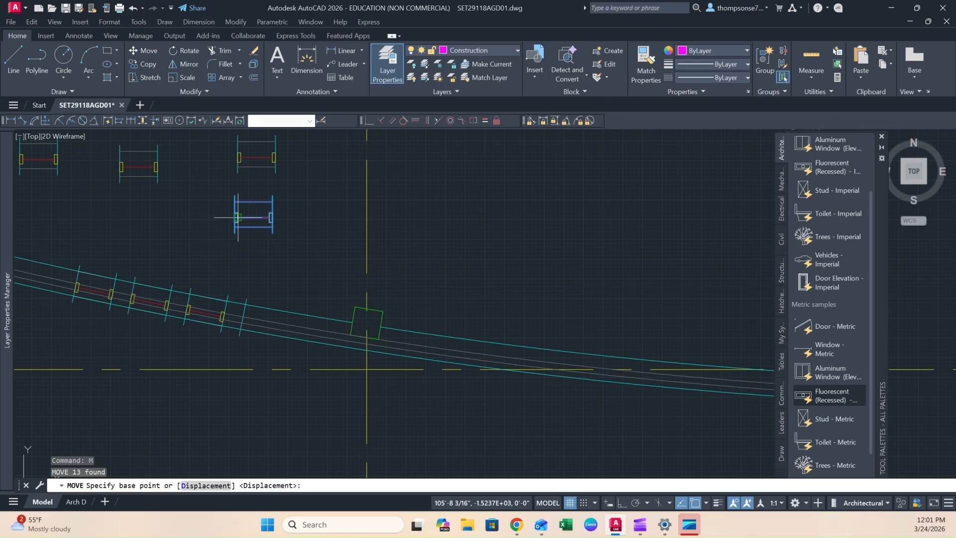
left_click(234, 201)
scroll(249, 299, "up", 5)
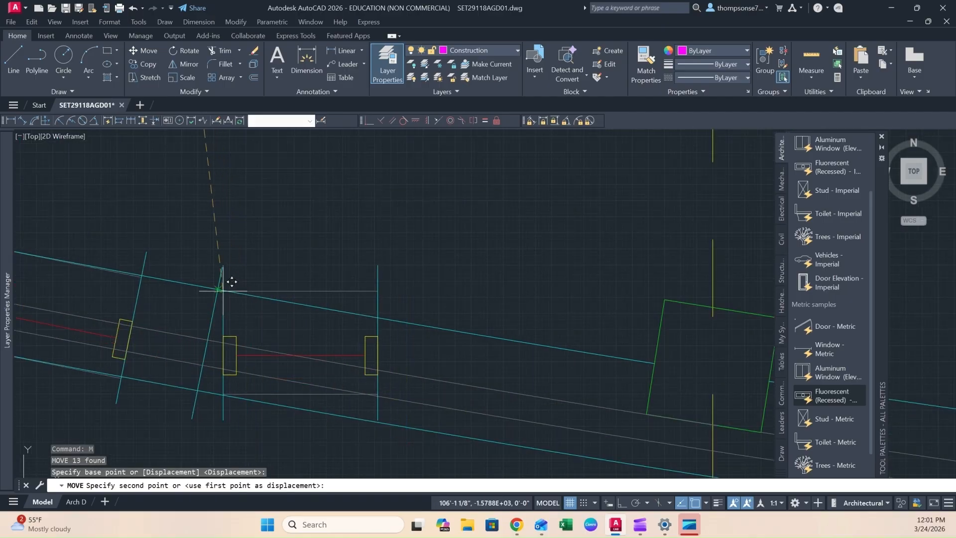
left_click(227, 280)
- Rotate the newly placed window about its upper left corner by reference, aligning its left wall end with the slanted offset line
scroll(310, 240, "down", 2)
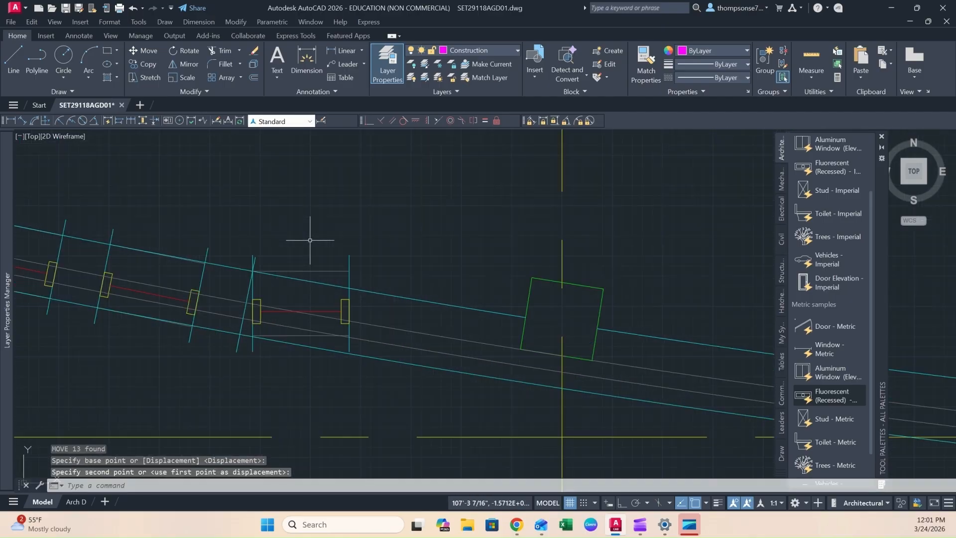
left_click(246, 239)
left_click(367, 366)
type("ro")
key("Return")
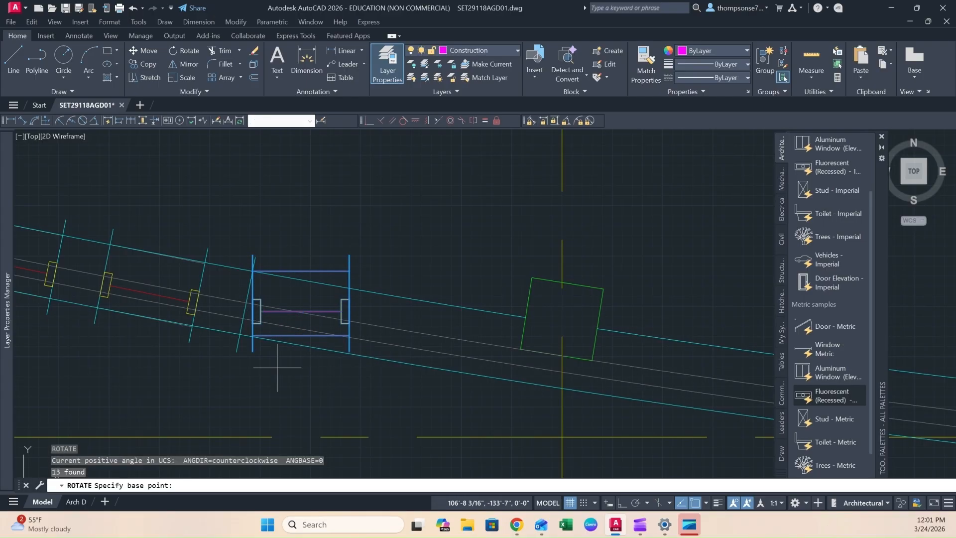
left_click(253, 270)
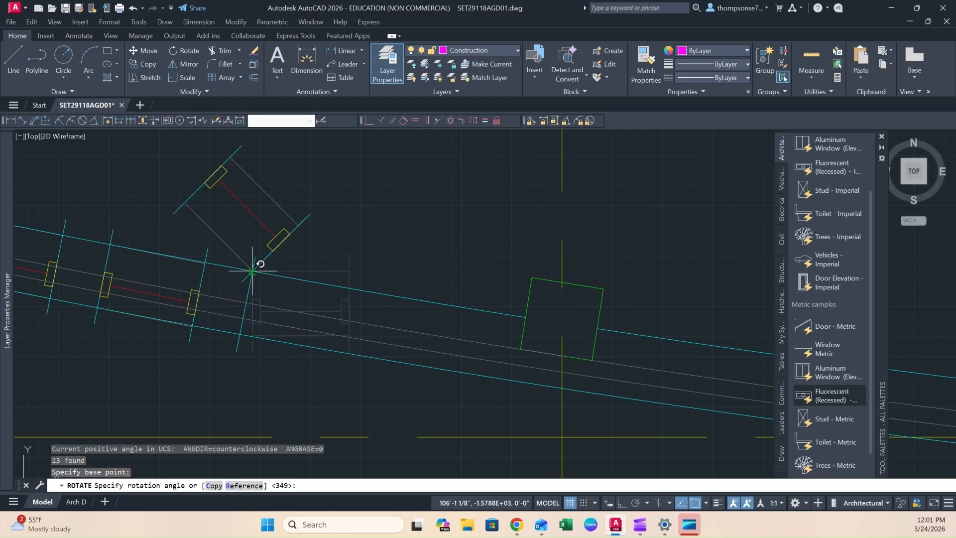
key("Return")
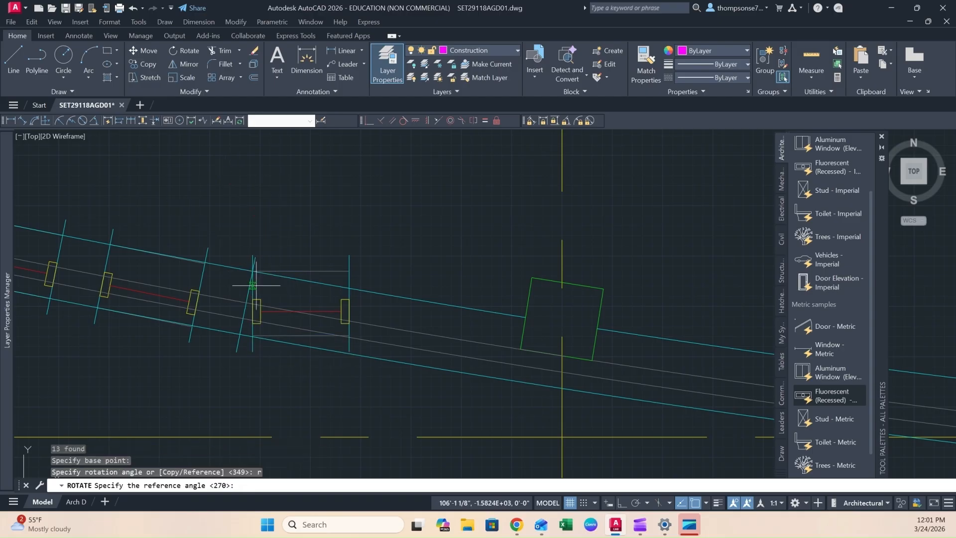
scroll(250, 331, "up", 8)
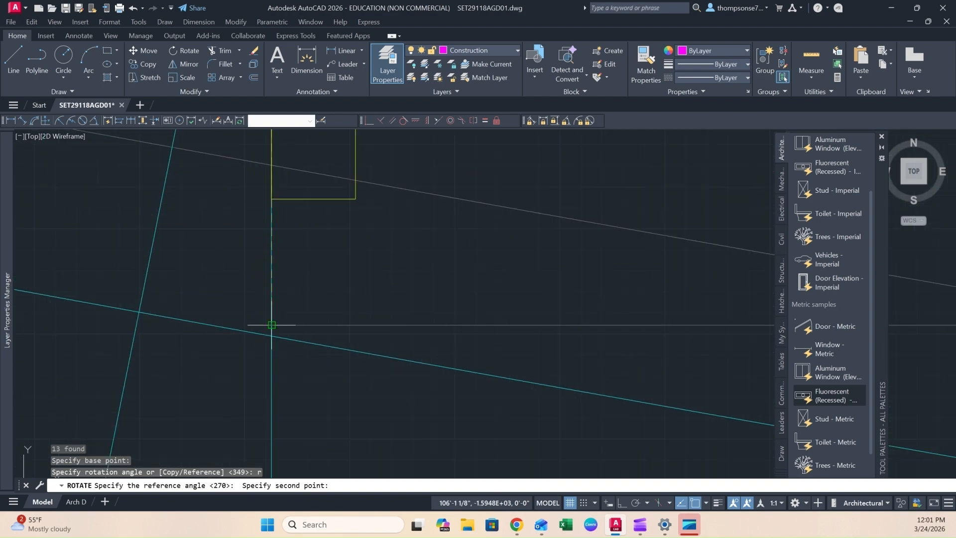
left_click(272, 324)
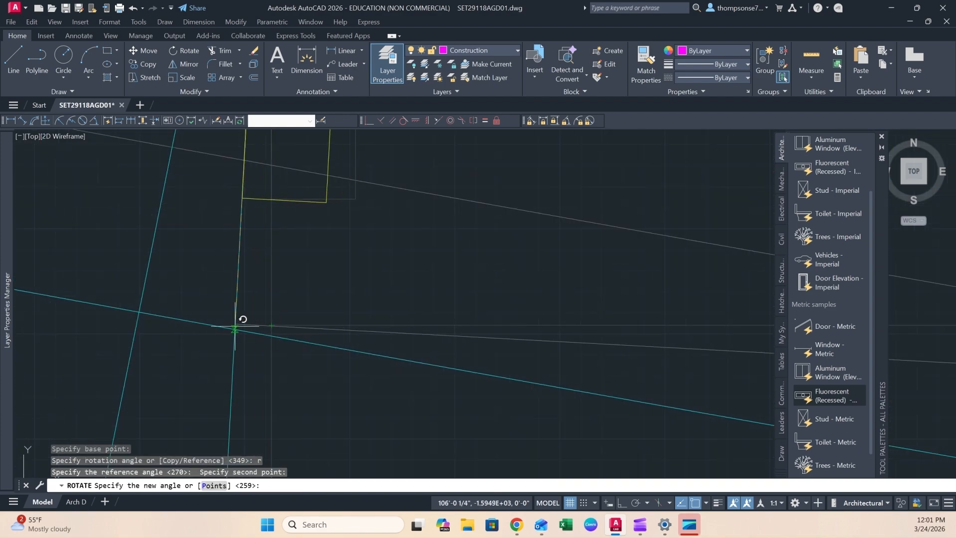
left_click(139, 312)
scroll(188, 321, "down", 5)
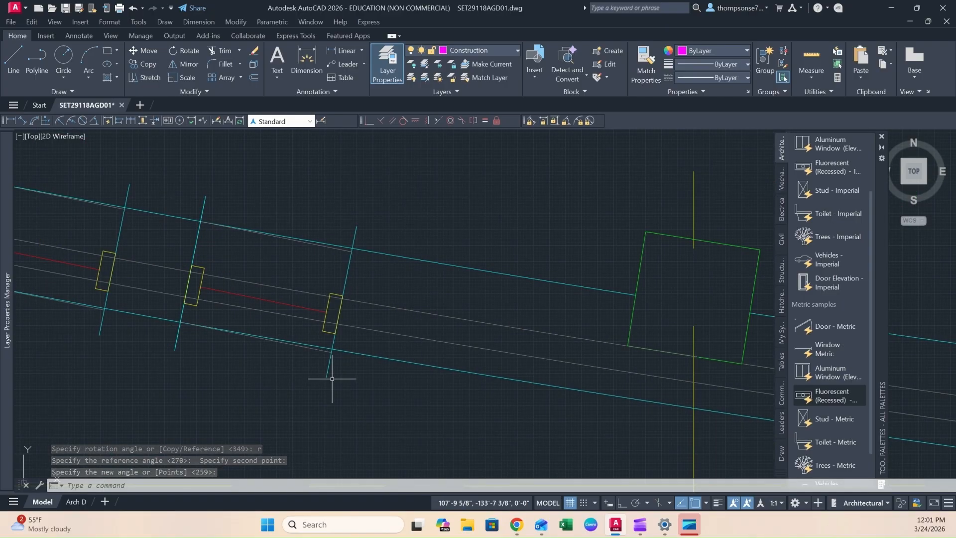
scroll(343, 377, "up", 2)
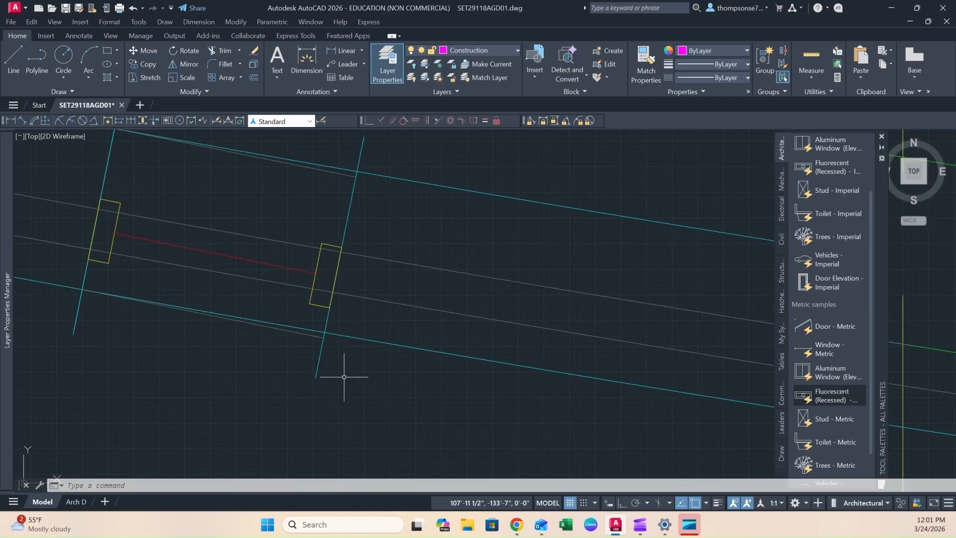
scroll(343, 377, "down", 2)
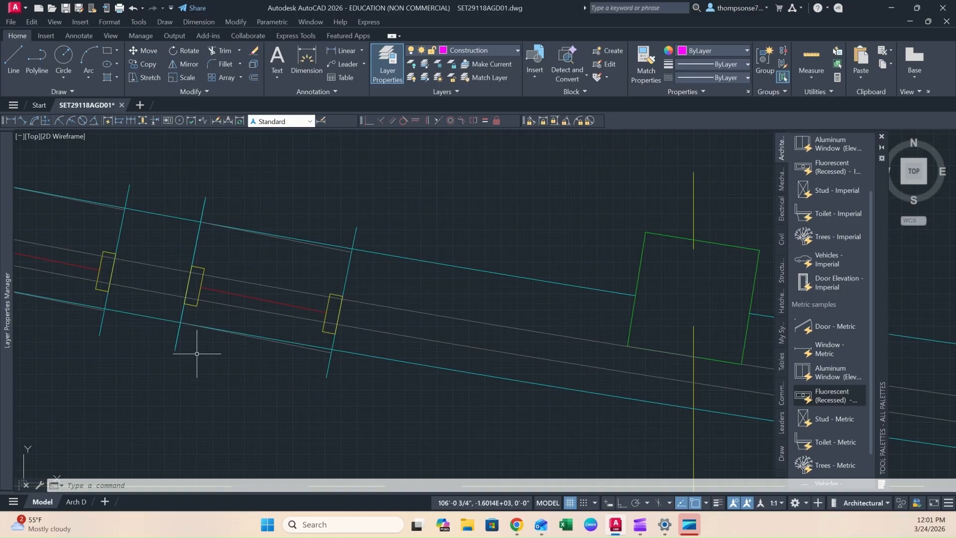
- Try to rotate the same window again by reference about its upper left corner, using its left wall end's intersection with the lower wall line
left_click(178, 185)
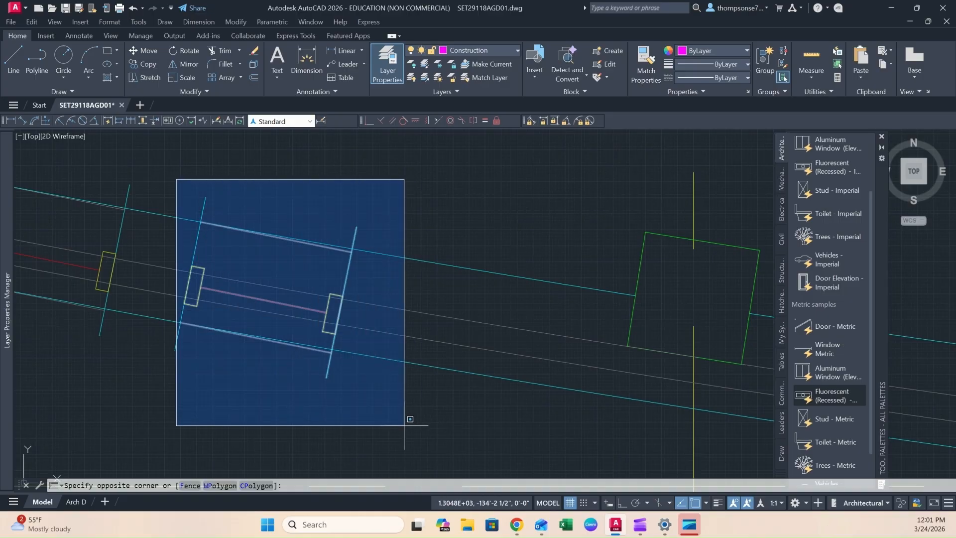
left_click(406, 427)
left_click(174, 347)
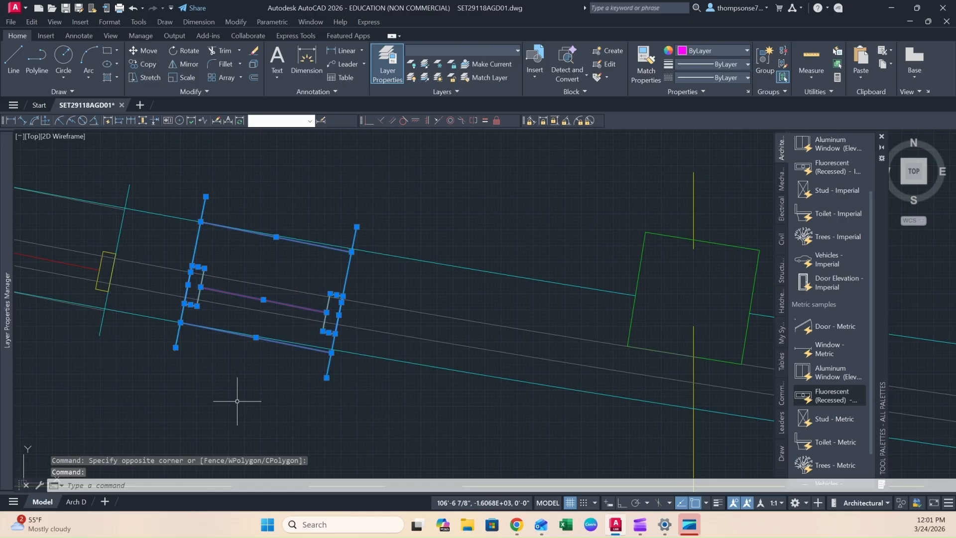
type("ro")
key("Return")
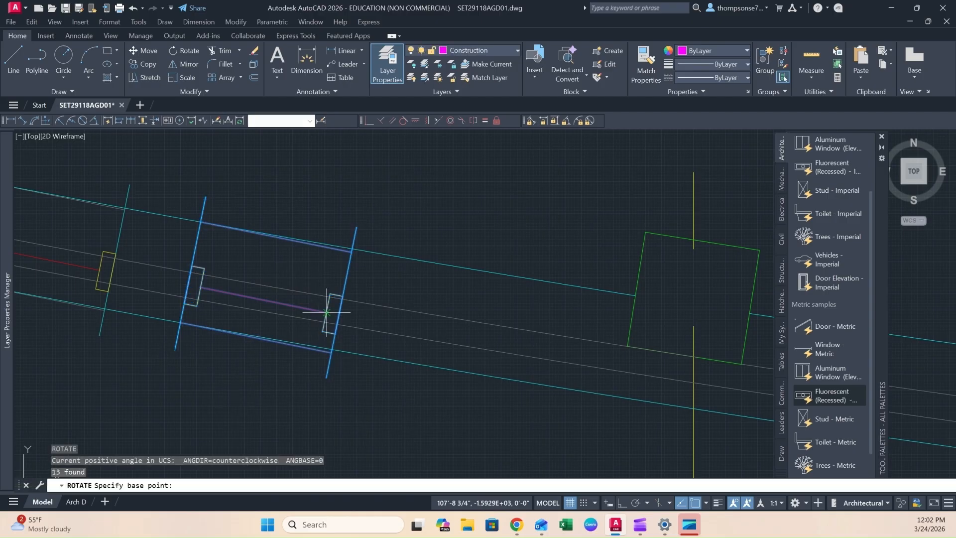
scroll(198, 243, "up", 4)
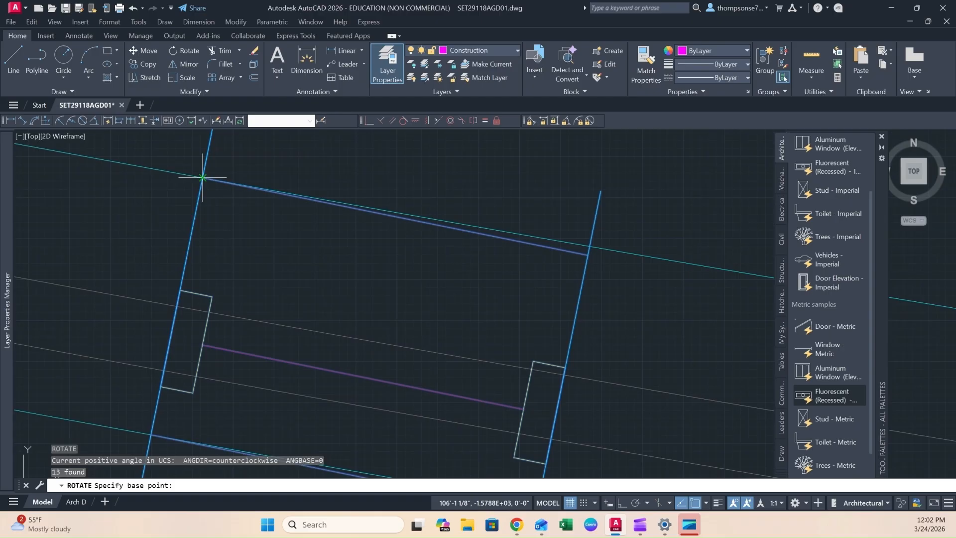
left_click(202, 177)
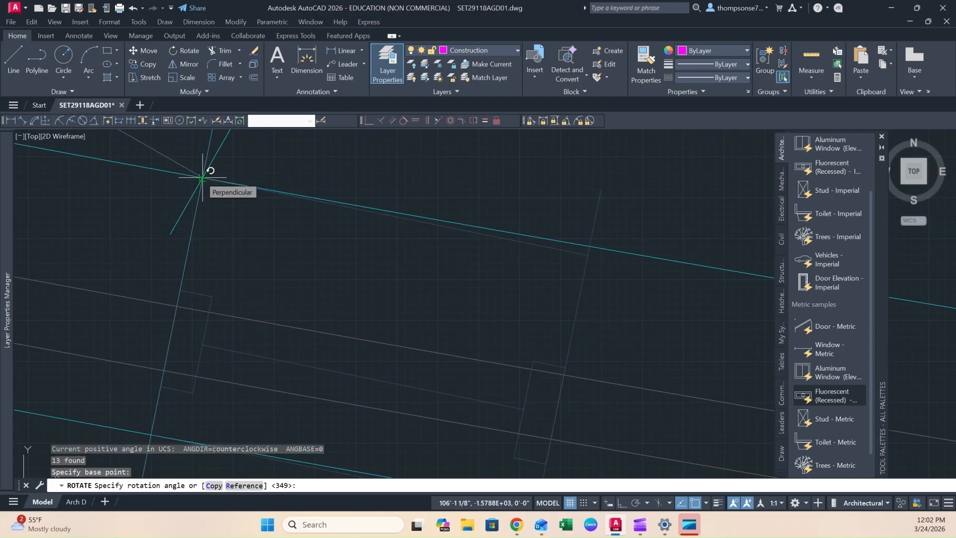
type("r")
key("Return")
scroll(260, 239, "down", 3)
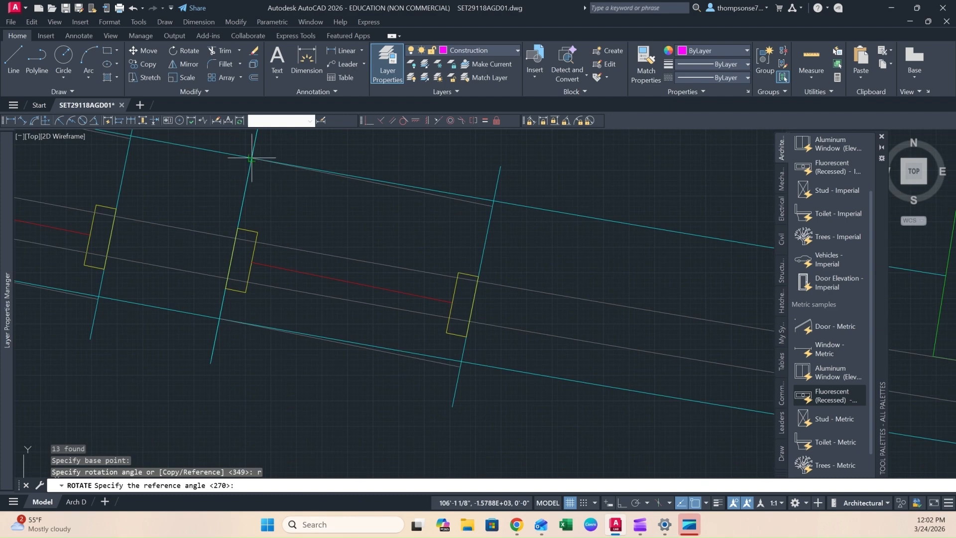
scroll(224, 313, "up", 4)
scroll(204, 346, "up", 3)
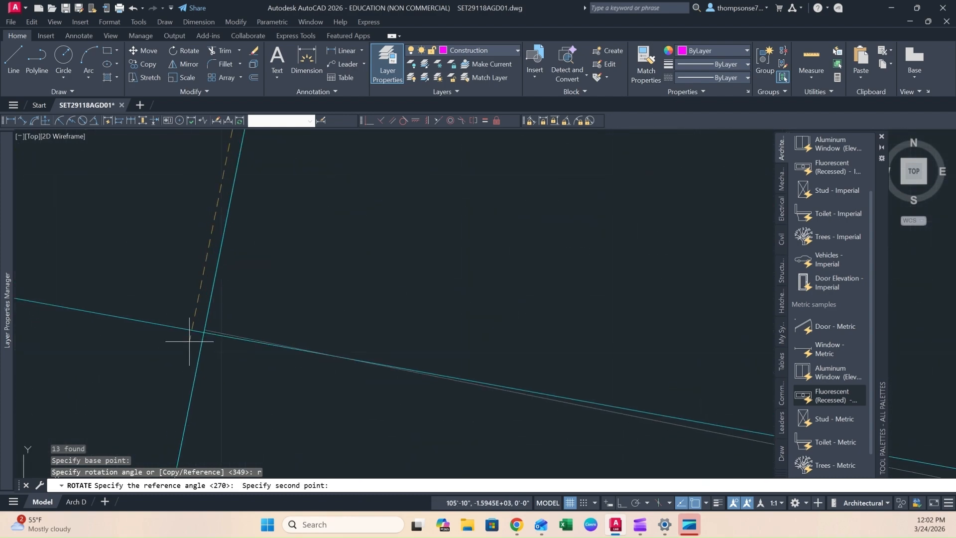
left_click(213, 324)
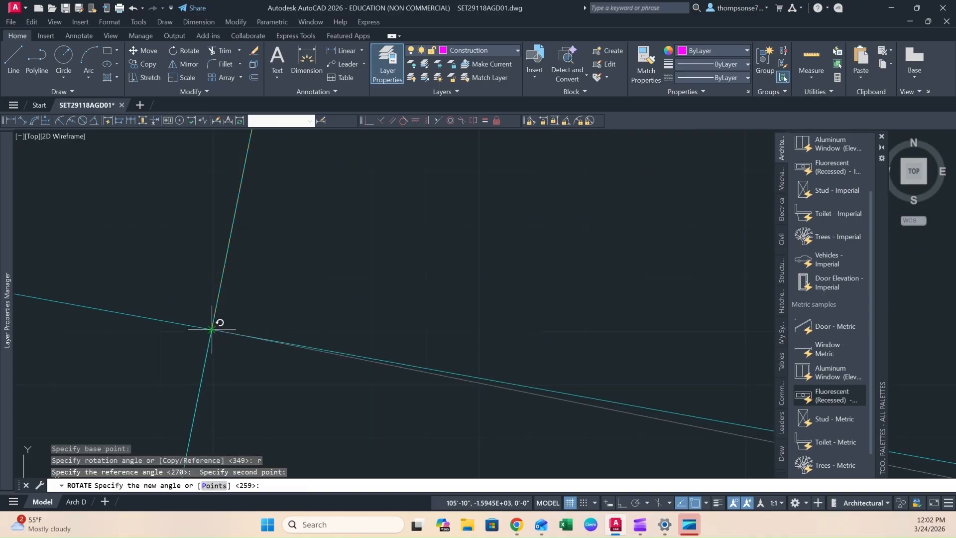
left_click(210, 330)
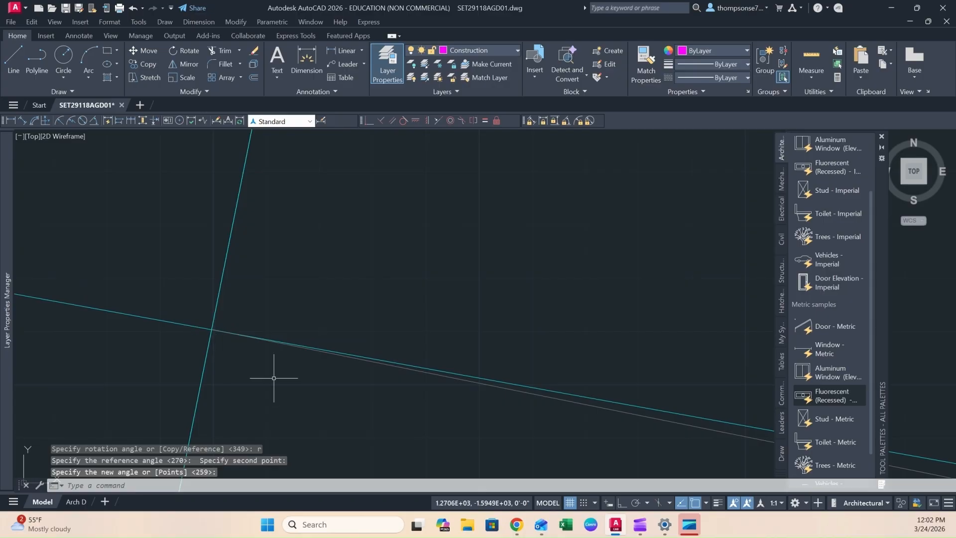
key("Escape")
scroll(273, 373, "down", 4)
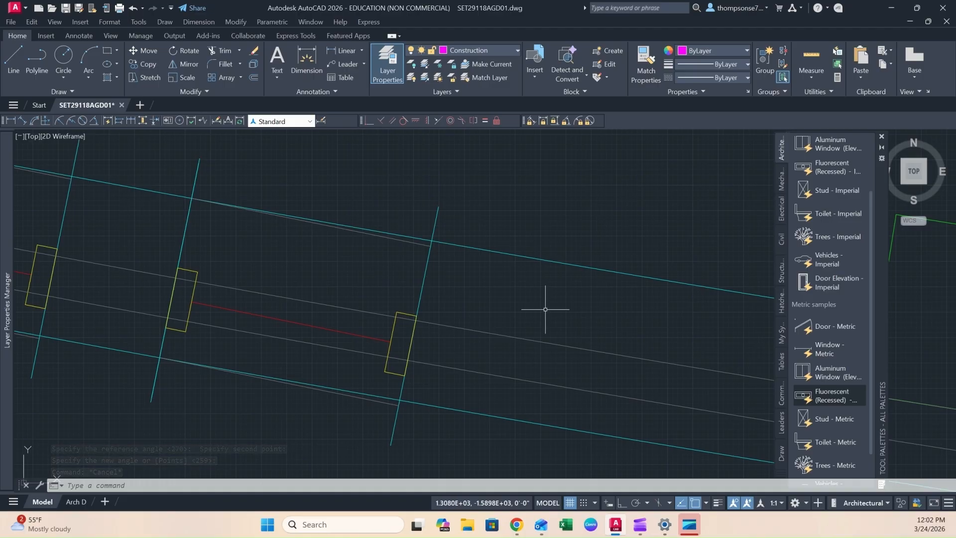
- Rotate the rightmost window and its left end line freehand about the upper left corner, laying its upper edge along the upper wall line
scroll(504, 265, "down", 2)
left_click(277, 190)
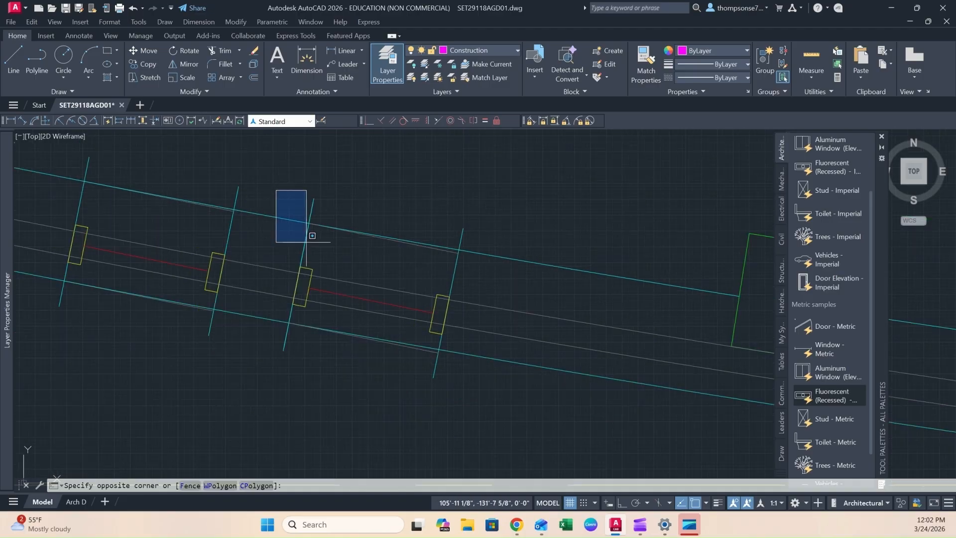
left_click(524, 397)
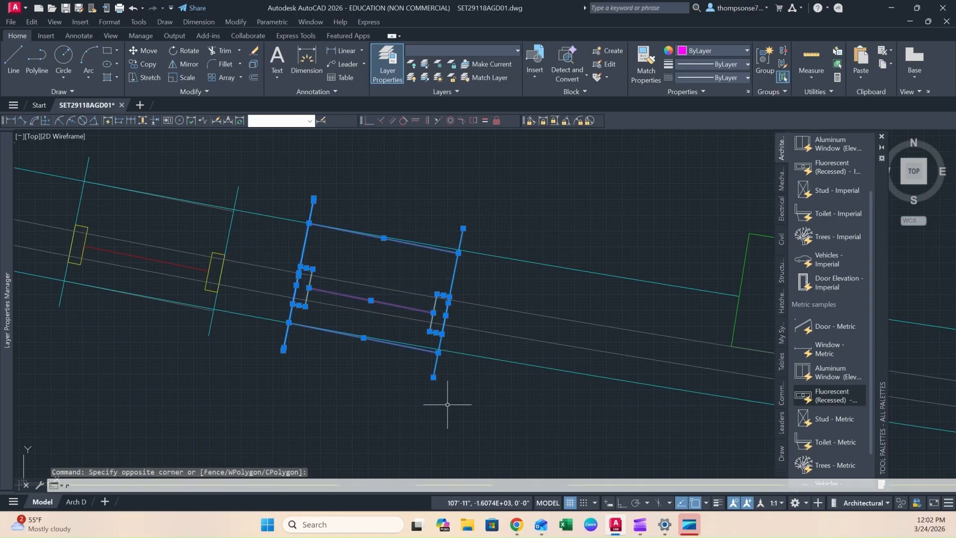
type("r")
key("Return")
scroll(448, 254, "up", 5)
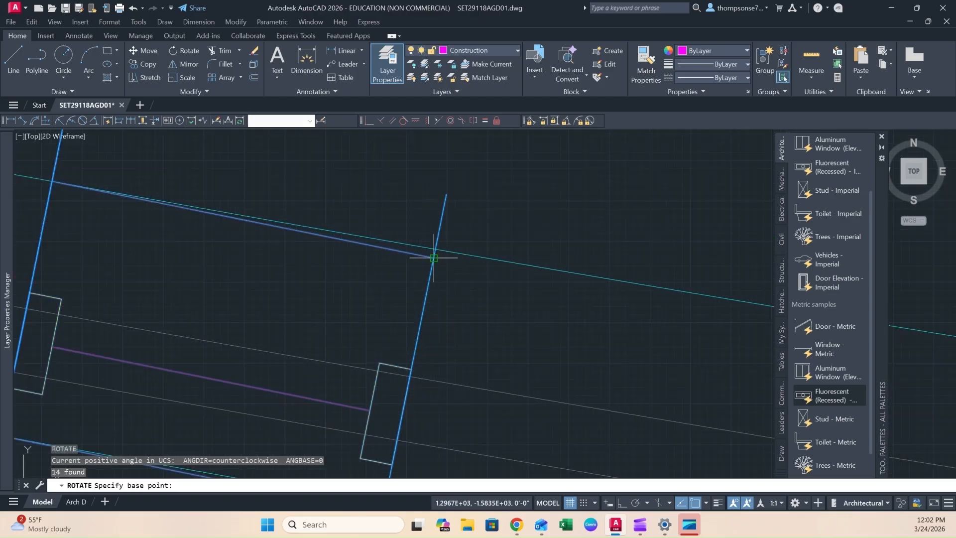
left_click(52, 181)
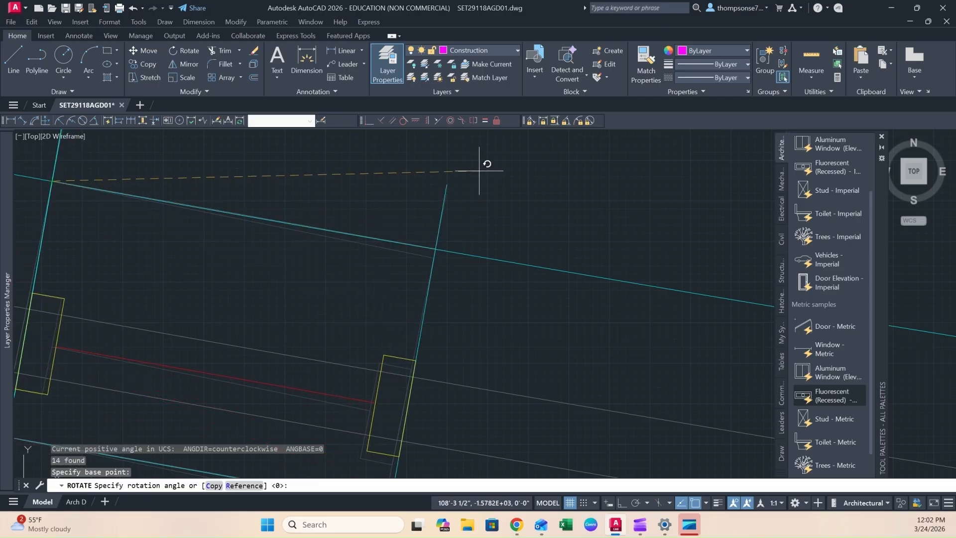
middle_click_drag(491, 165, 499, 130)
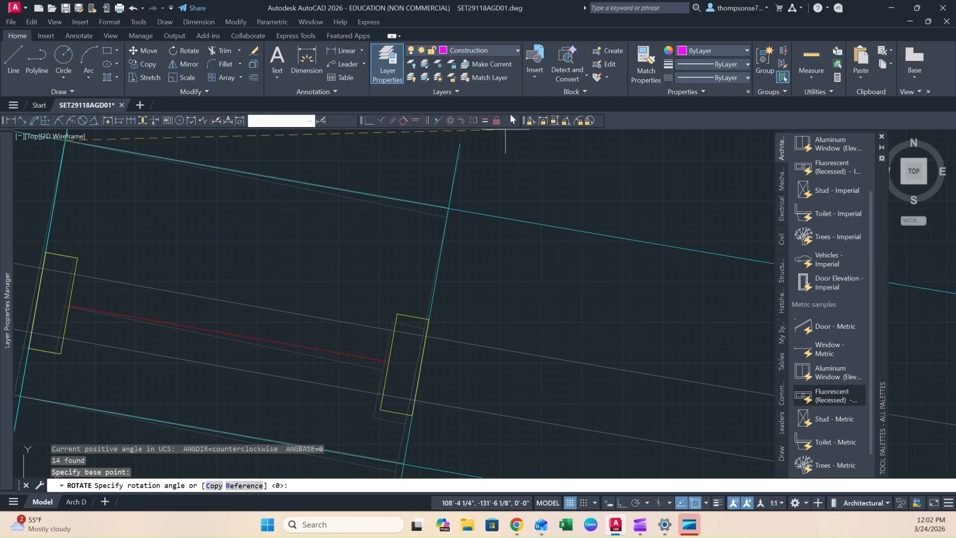
middle_click_drag(509, 151, 521, 104)
middle_click_drag(527, 147, 536, 126)
scroll(544, 189, "down", 4)
scroll(550, 174, "up", 4)
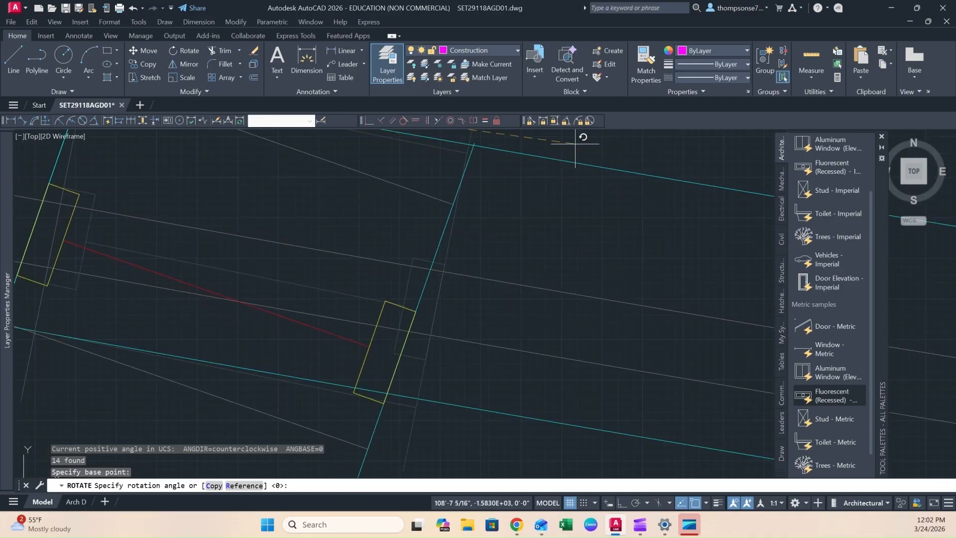
mouse_move(610, 150)
middle_mouse_down()
mouse_move(616, 169)
mouse_move(591, 187)
middle_mouse_up()
scroll(616, 157, "up", 3)
scroll(616, 163, "down", 5)
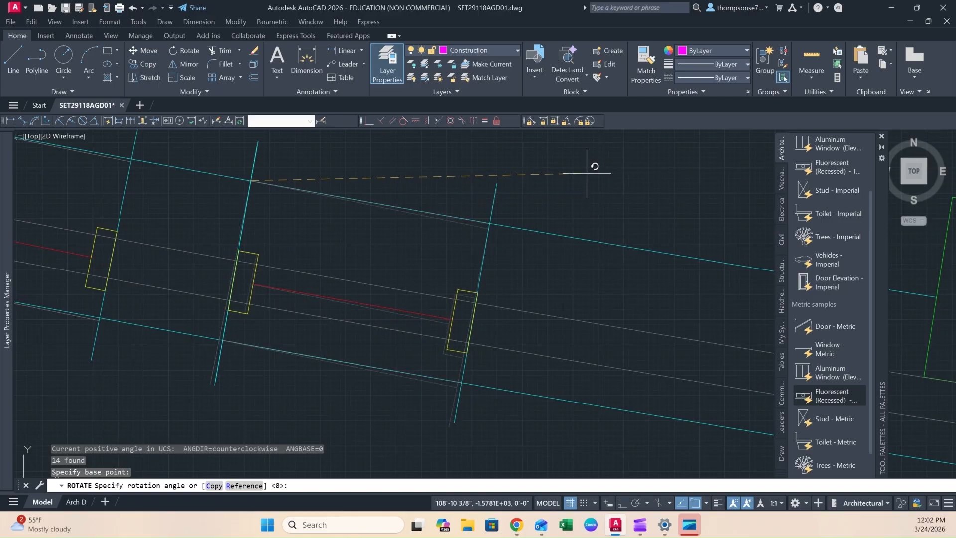
left_click(587, 173)
- Delete the duplicate line at the left wall end of the rightmost rotated window
scroll(573, 192, "down", 8)
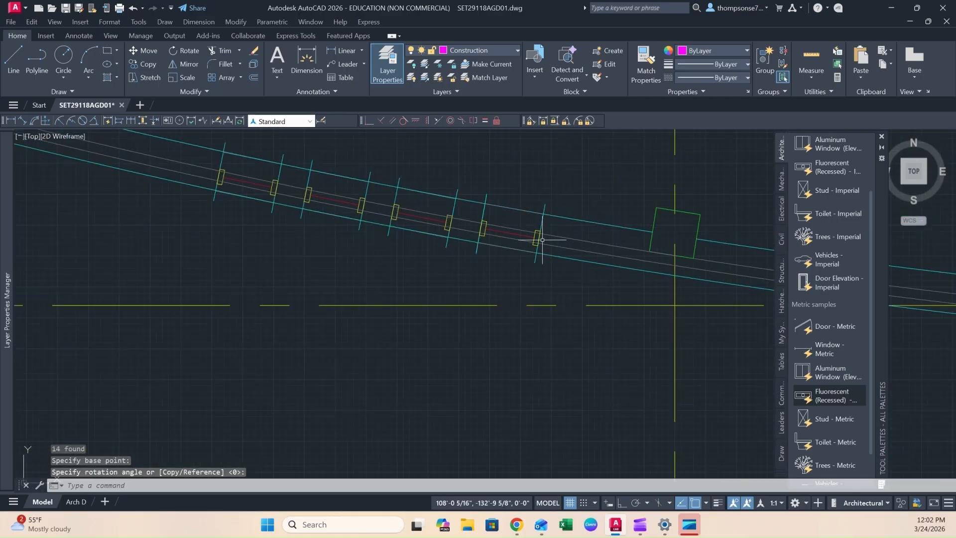
middle_click_drag(552, 231, 482, 295)
scroll(428, 298, "up", 8)
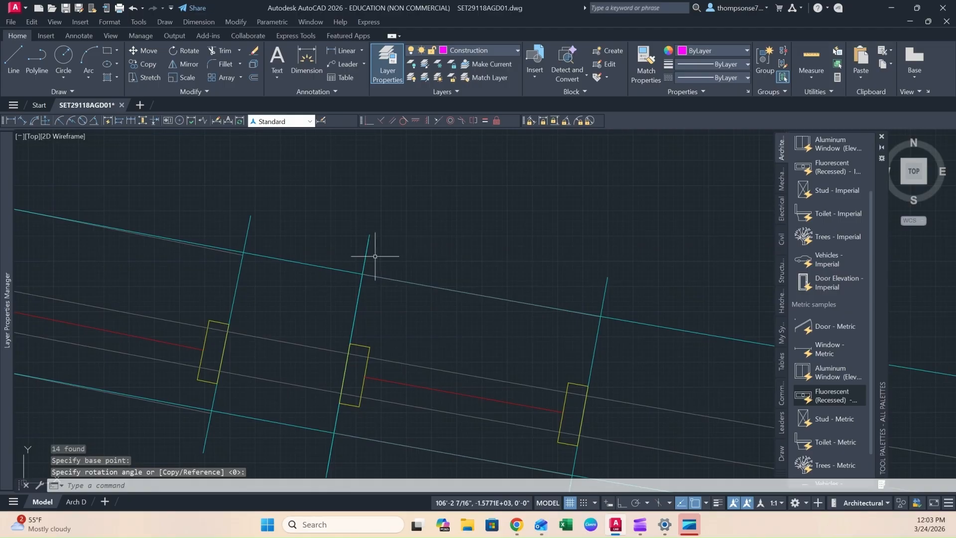
left_click(360, 256)
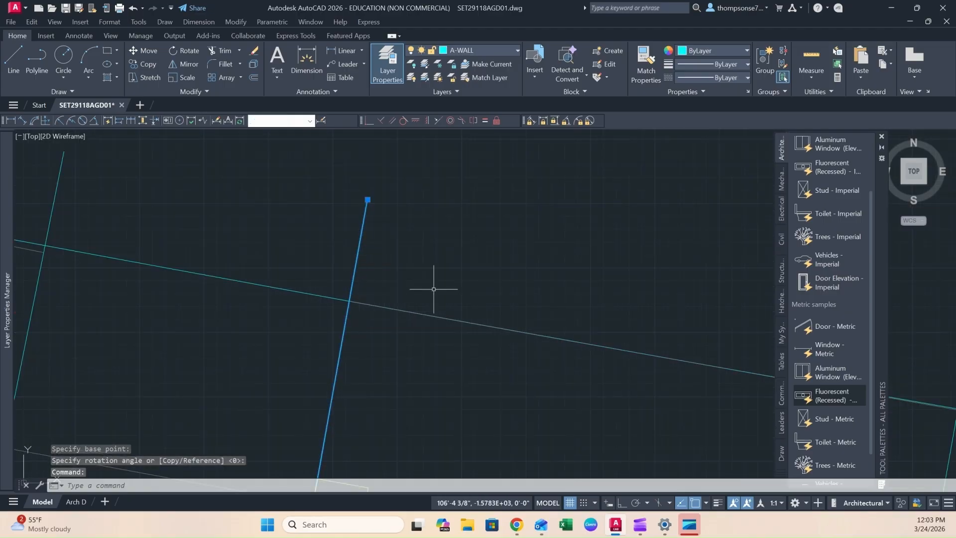
key("Delete")
scroll(434, 289, "down", 2)
- Delete another line at the same left wall end and undo that deletion
left_click(389, 259)
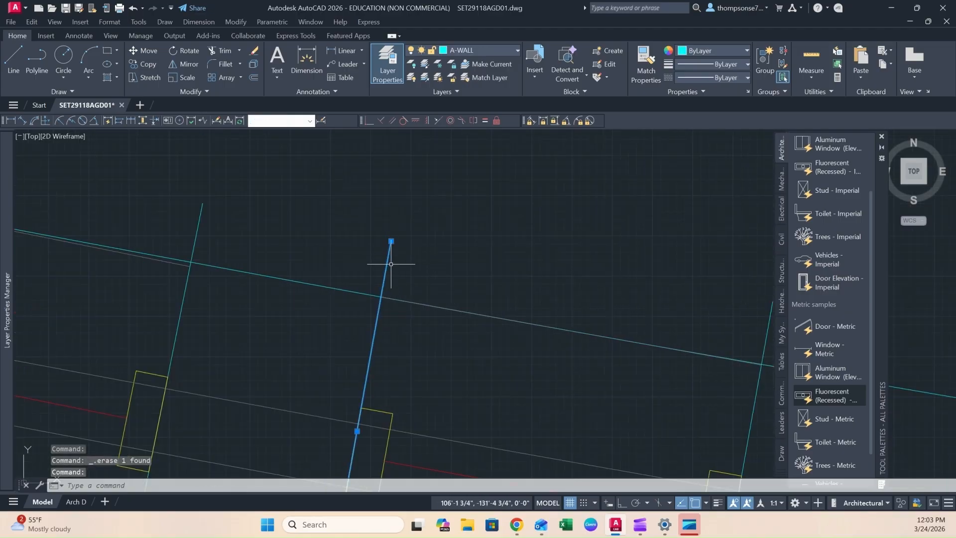
key("Delete")
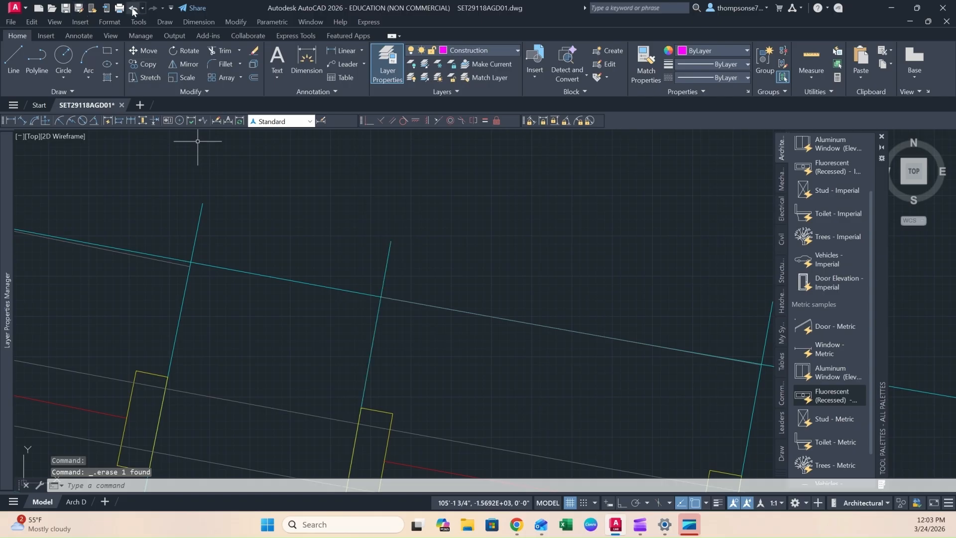
left_click(133, 10)
- Offset the left wall end line of the leftmost window in the curved wall by 1'-0" to the left
scroll(345, 268, "down", 6)
middle_click_drag(396, 289, 446, 234)
scroll(446, 234, "down", 4)
mouse_move(181, 258)
middle_mouse_down()
mouse_move(232, 297)
mouse_move(252, 329)
middle_mouse_up()
scroll(397, 228, "up", 4)
type("o")
key("Return")
key("Return")
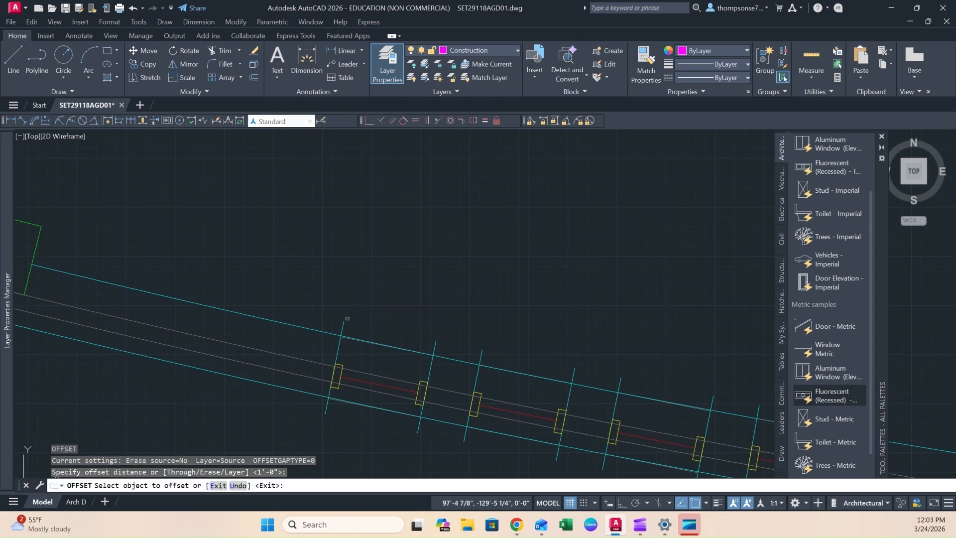
left_click(345, 324)
left_click(229, 274)
key("Escape")
- Move the leftmost spare window by its upper right corner onto the intersection of the left offset line and the upper wall line
scroll(321, 300, "down", 6)
scroll(324, 257, "up", 4)
left_click(325, 202)
left_click(203, 306)
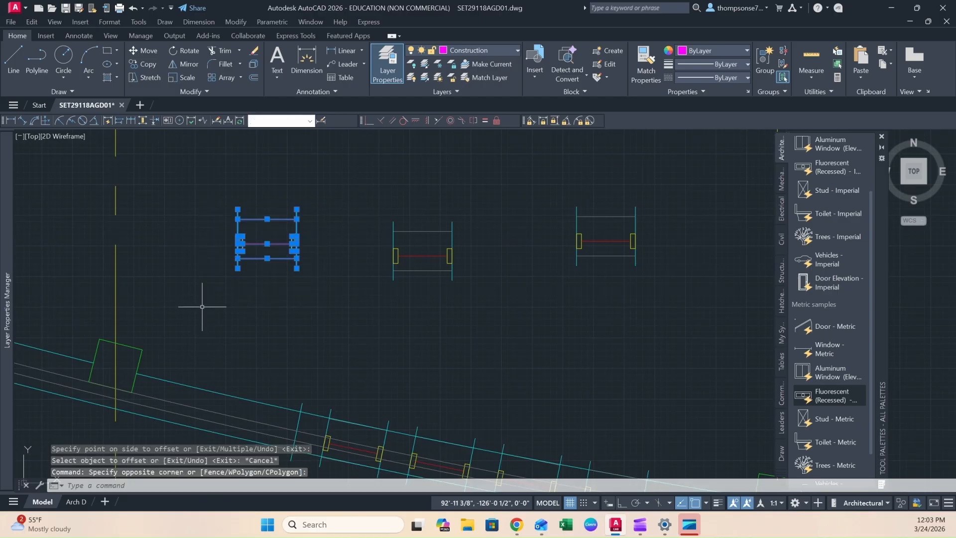
type("m")
key("Return")
left_click(297, 219)
middle_click_drag(299, 315, 293, 206)
scroll(281, 261, "up", 4)
left_click(297, 314)
scroll(330, 335, "down", 4)
key("Escape")
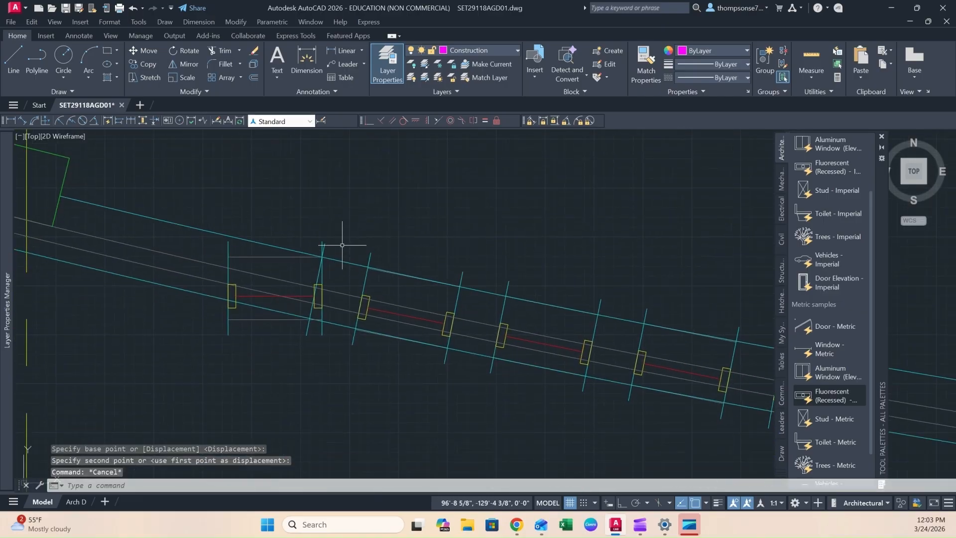
- Rotate the leftmost window about its upper right corner by reference, aligning its right wall end line with the angled offset line
left_click(196, 219)
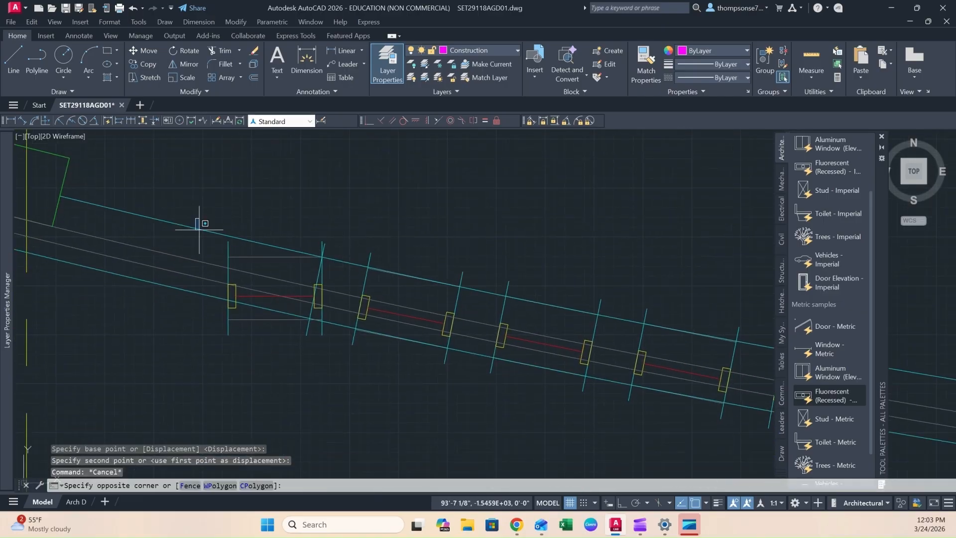
left_click(324, 351)
type("ro")
key("Return")
scroll(321, 256, "up", 5)
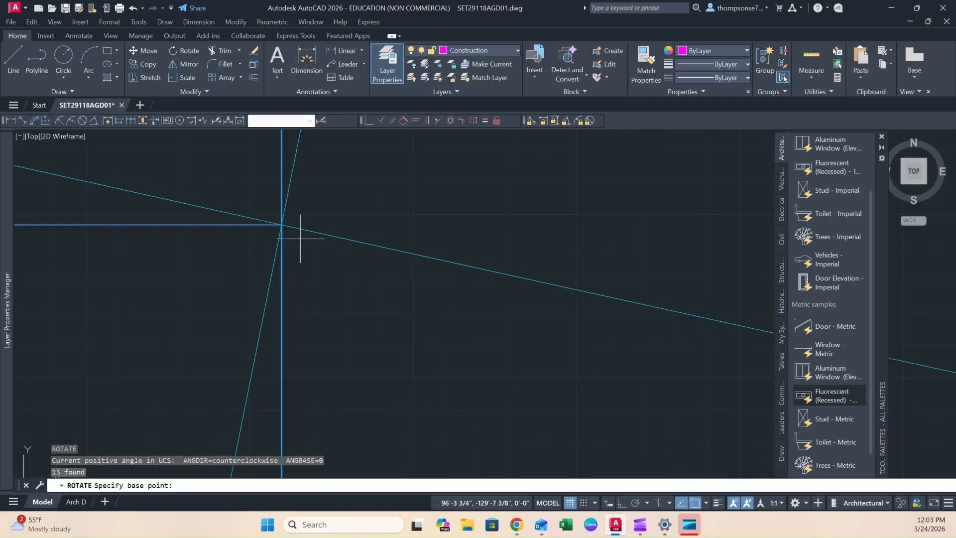
left_click(282, 224)
scroll(315, 262, "down", 2)
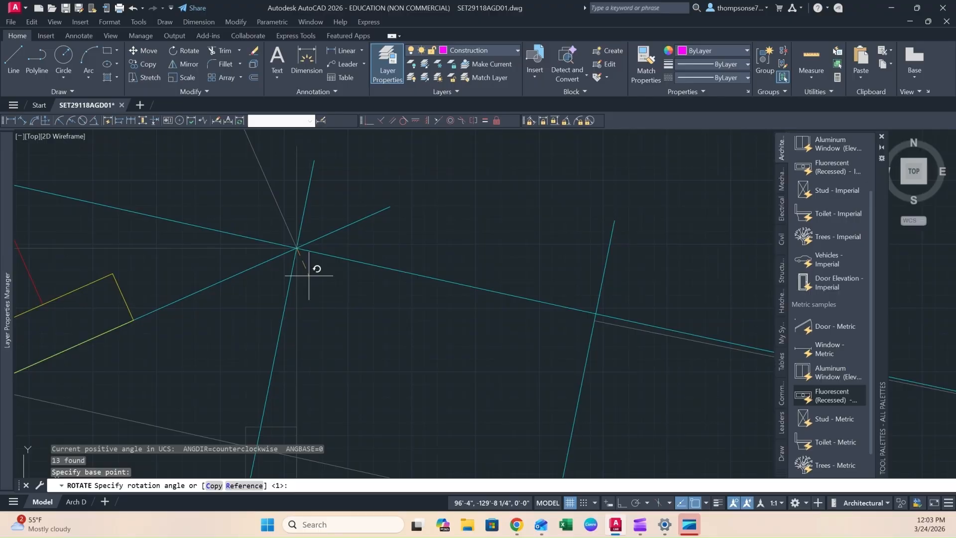
type("r")
key("Return")
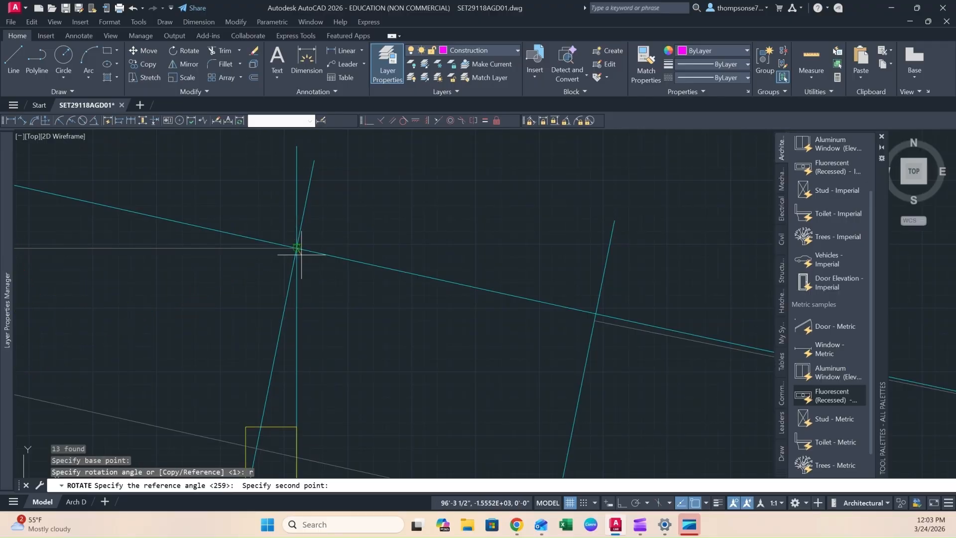
middle_click_drag(331, 372, 321, 201)
scroll(288, 369, "up", 4)
left_click(290, 342)
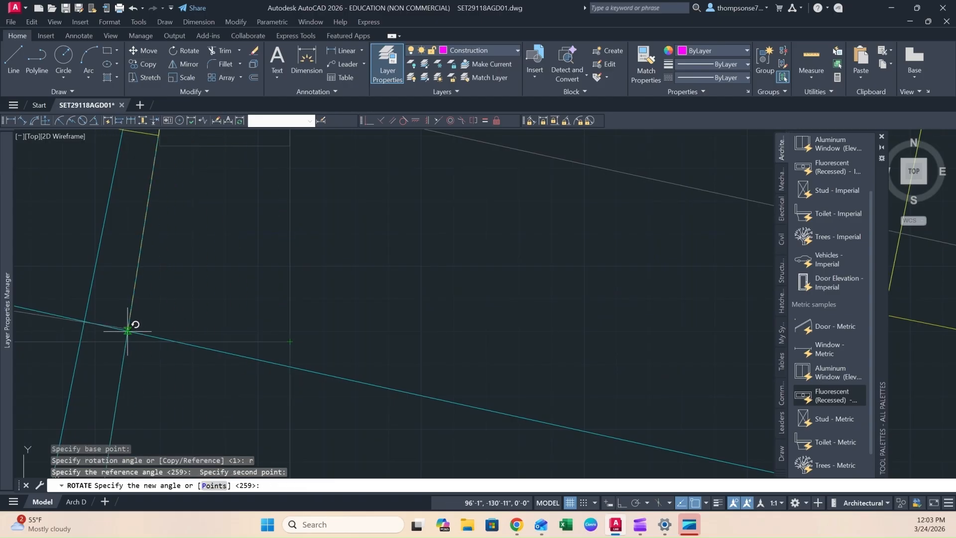
left_click(85, 321)
- Rotate the leftmost window and its overlapping offset line slightly clockwise about the window's upper right corner to follow the curved wall
scroll(166, 330, "down", 5)
scroll(199, 338, "up", 2)
scroll(263, 342, "down", 2)
left_click(166, 207)
left_click(361, 421)
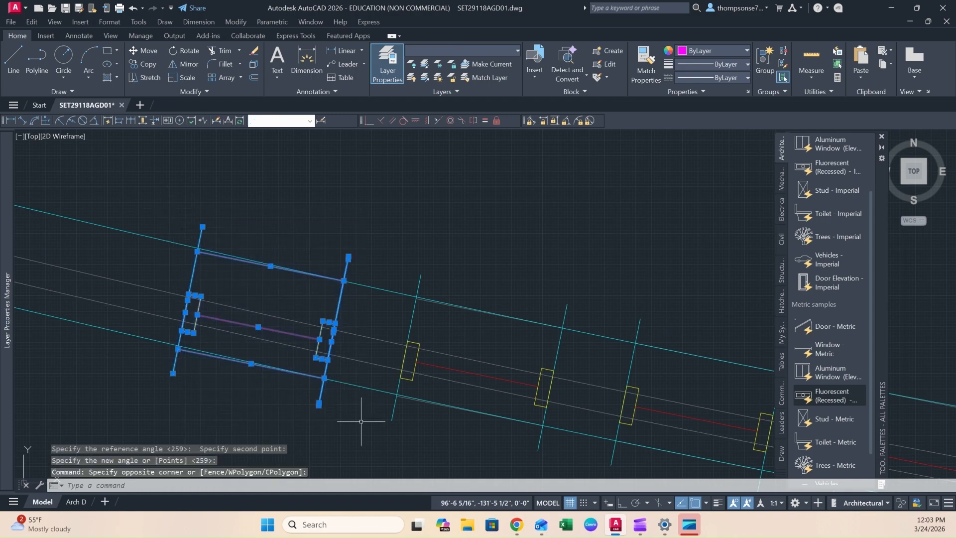
scroll(365, 272, "up", 2)
key("Return")
left_click(330, 285)
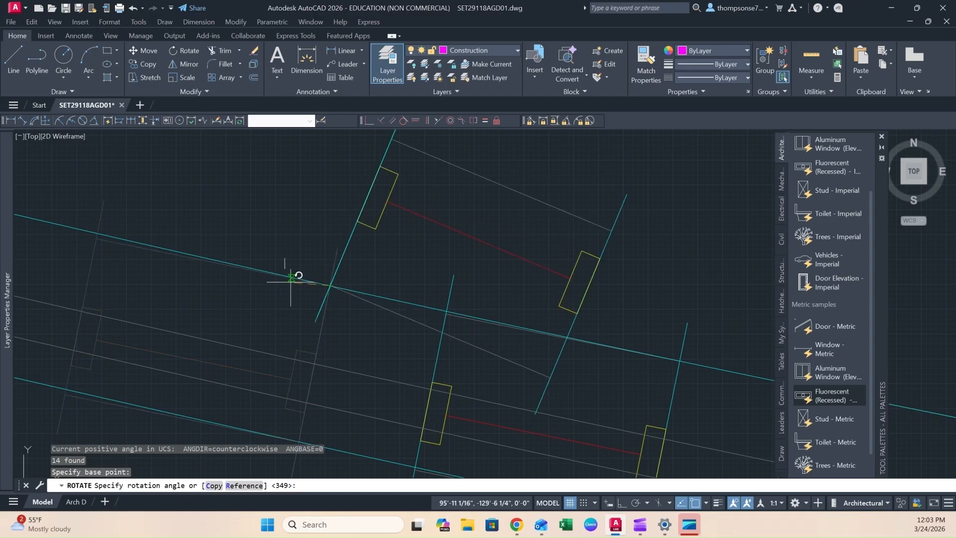
left_click(402, 287)
scroll(391, 334, "down", 2)
middle_click_drag(390, 346, 408, 332)
scroll(407, 333, "down", 3)
mouse_move(350, 386)
middle_mouse_down()
mouse_move(277, 361)
mouse_move(351, 379)
mouse_move(263, 369)
mouse_move(254, 342)
mouse_move(308, 329)
middle_mouse_up()
scroll(294, 365, "down", 3)
scroll(271, 320, "up", 5)
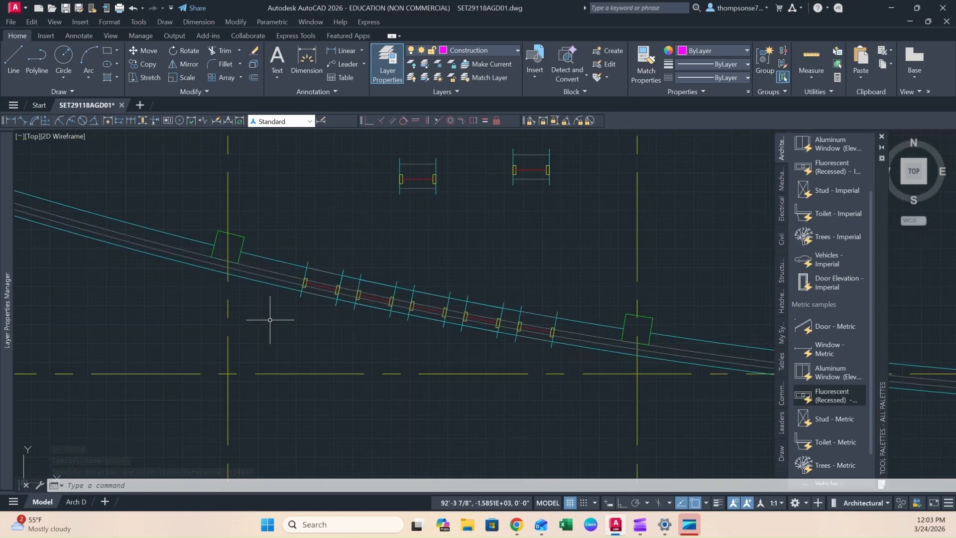
key("Escape")
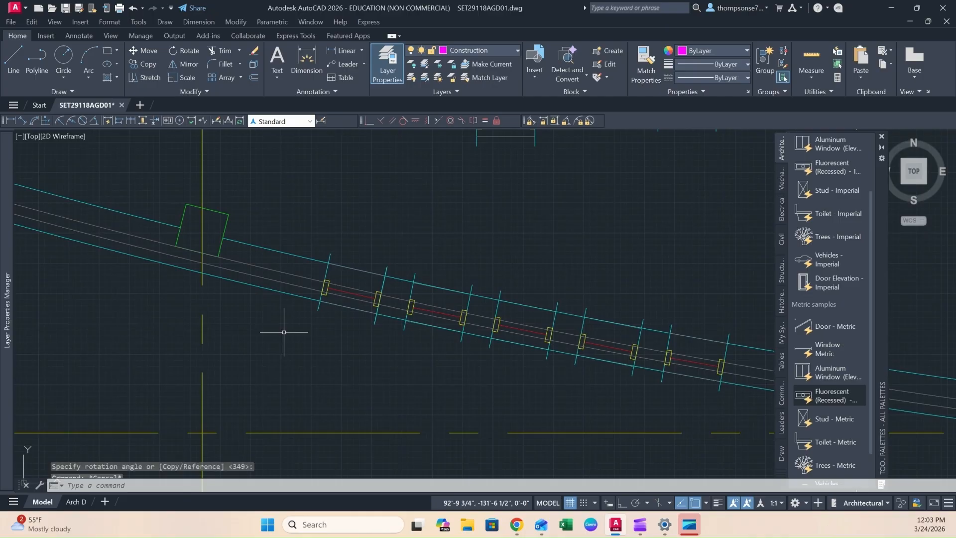
- Delete the duplicate line at the right wall end of the leftmost rotated window
left_click(330, 257)
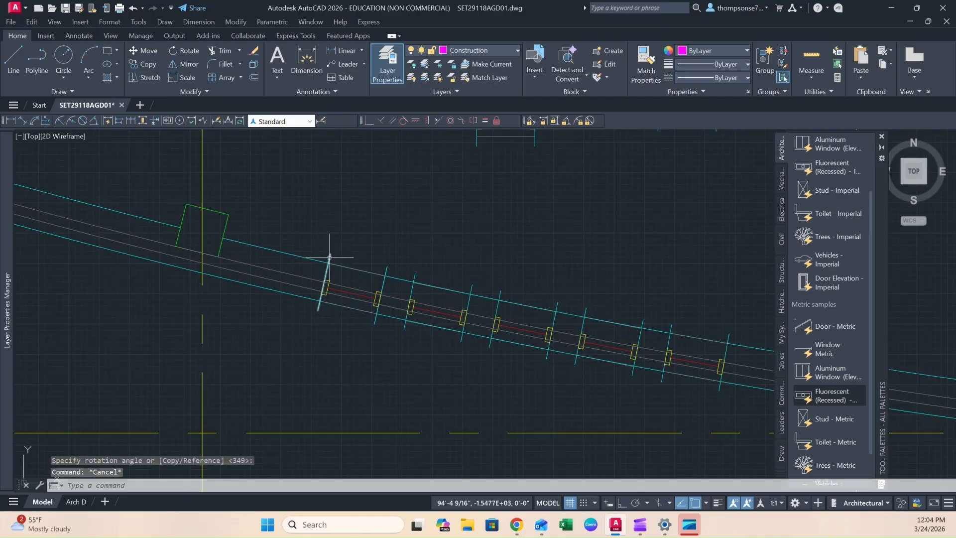
left_click(386, 267)
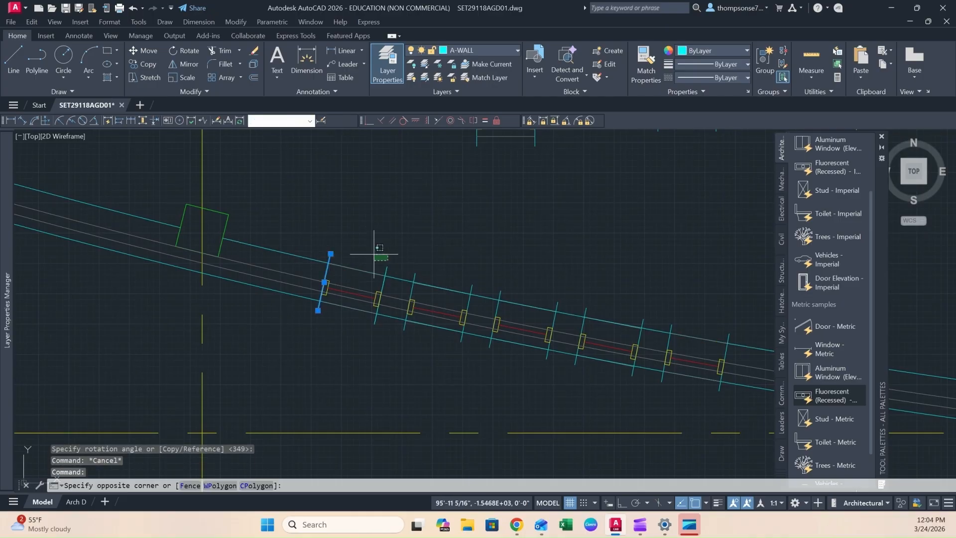
key("Escape")
key("Escape")
left_click(386, 269)
key("Delete")
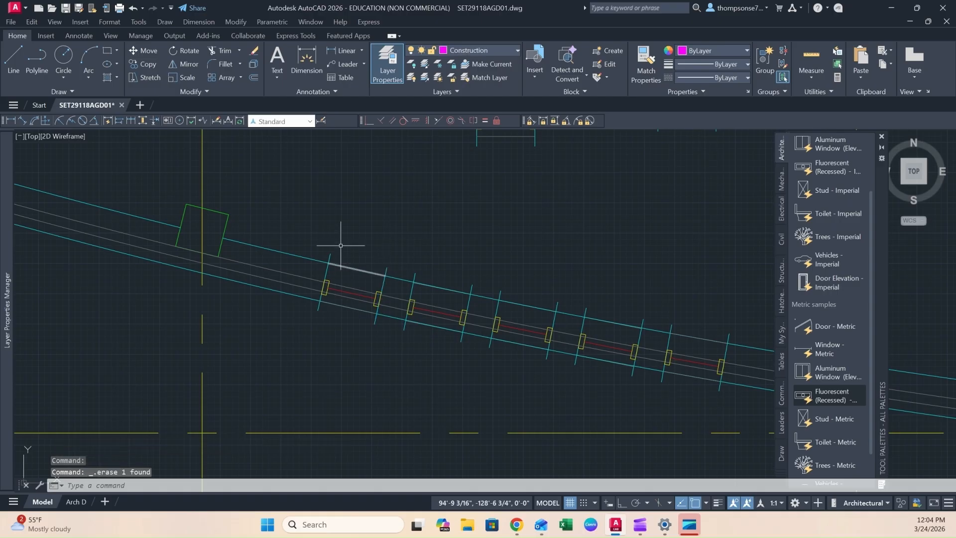
- Offset the outer wall end lines of the leftmost and rightmost windows in the curved wall outward by 1'-0"
middle_click_drag(343, 246, 358, 243)
key("Return")
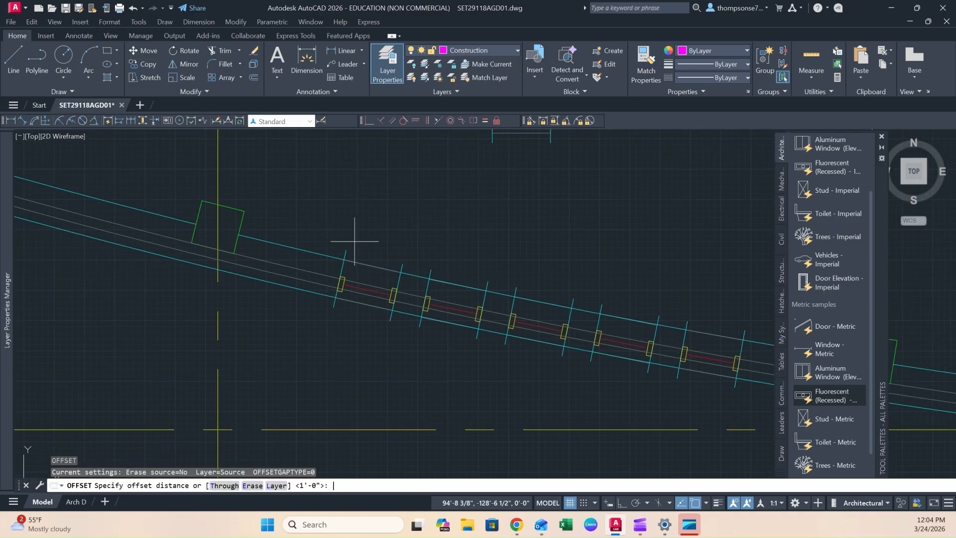
key("Return")
left_click(345, 253)
left_click(303, 235)
middle_click_drag(471, 248, 294, 239)
left_click(566, 324)
left_click(629, 313)
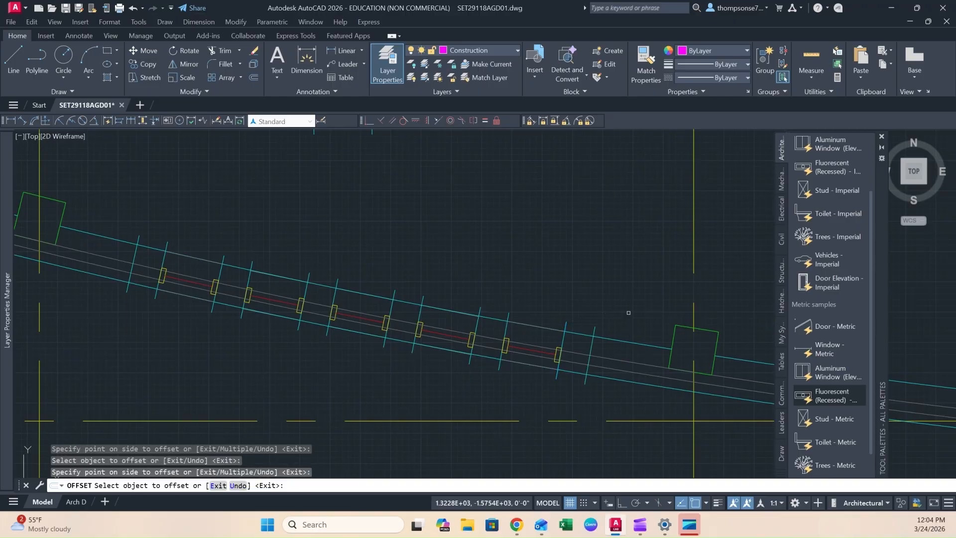
key("Escape")
- Copy the right spare window to the empty space just below it, above the curved wall
scroll(604, 261, "down", 4)
middle_click_drag(594, 256, 439, 243)
scroll(438, 272, "up", 4)
scroll(439, 247, "down", 2)
left_click(437, 153)
left_click(374, 231)
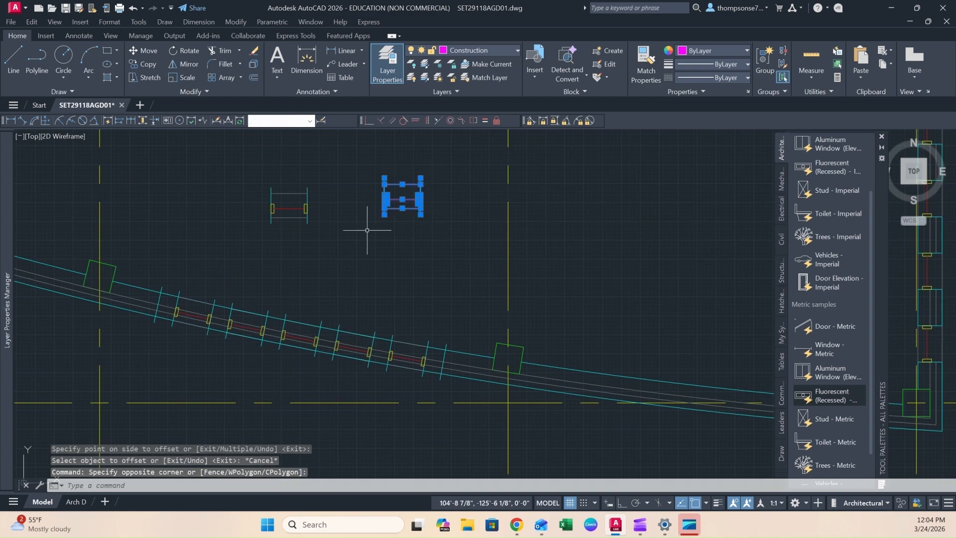
key("Return")
left_click(375, 237)
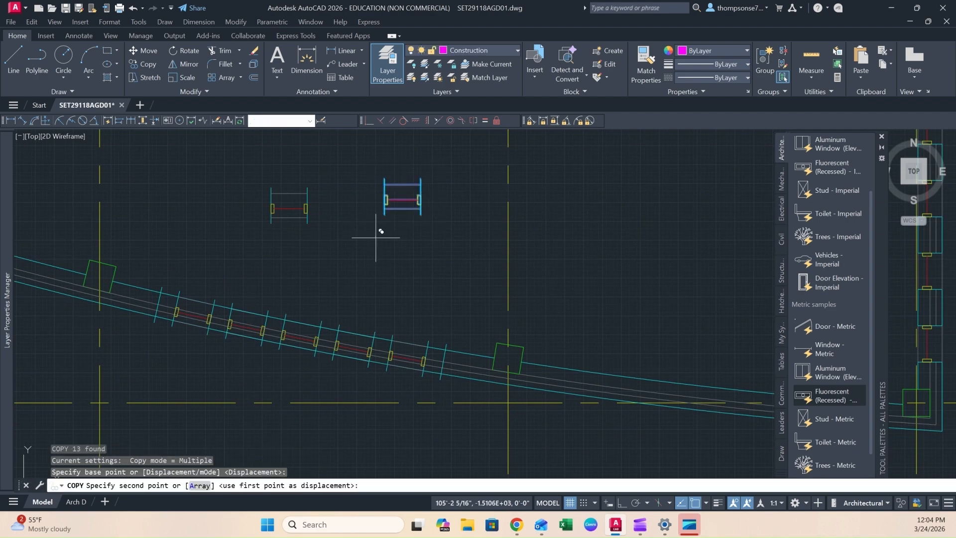
left_click(416, 307)
key("Escape")
- Move the new window copy by its upper left corner onto the intersection of the right offset line and the upper wall line
middle_click_drag(448, 328, 453, 296)
scroll(579, 356, "down", 2)
middle_click_drag(520, 405, 287, 415)
scroll(259, 375, "up", 4)
middle_click_drag(275, 356, 246, 339)
middle_click_drag(242, 248, 241, 264)
scroll(242, 265, "down", 2)
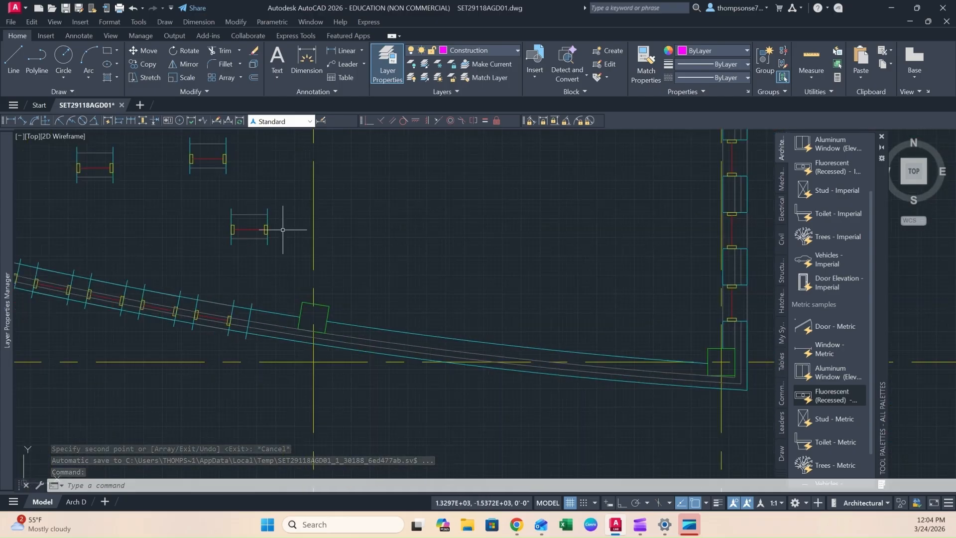
left_click(278, 198)
left_click(216, 268)
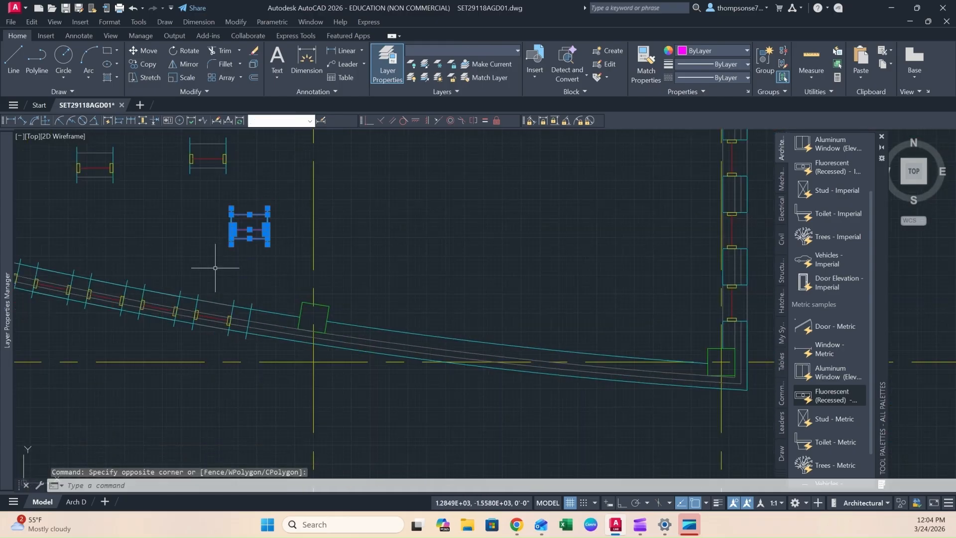
type("m")
key("Return")
left_click(232, 215)
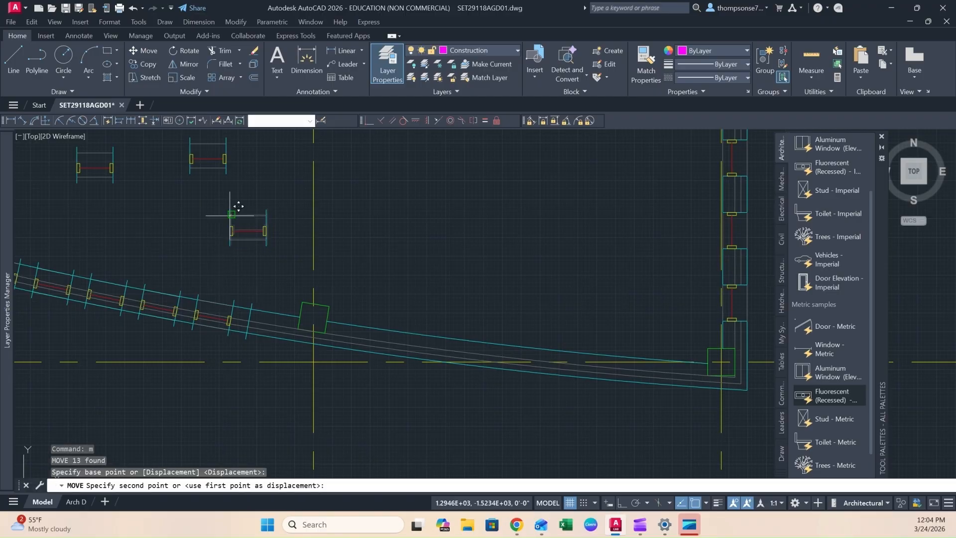
scroll(257, 308, "up", 2)
scroll(256, 309, "up", 3)
left_click(234, 299)
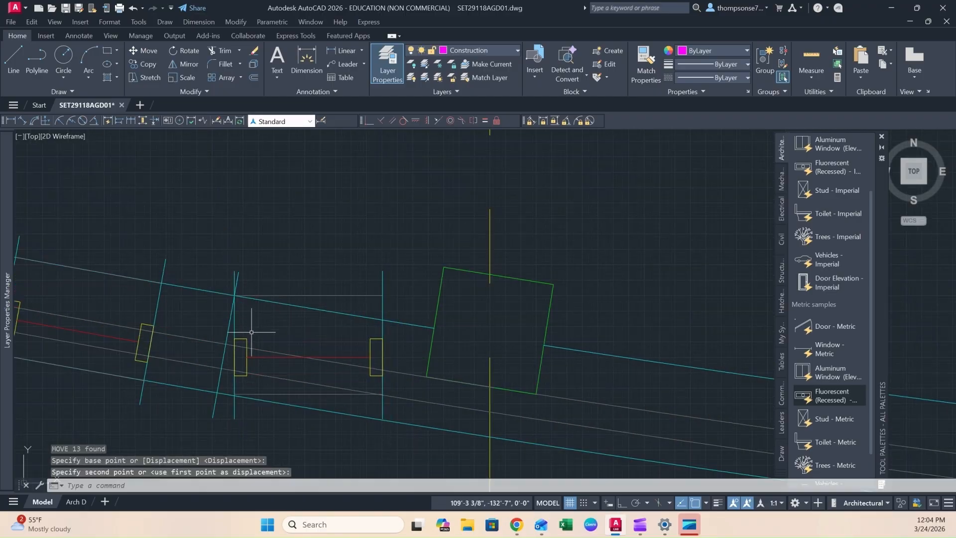
key("Escape")
- Rotate the newly placed rightmost window about its upper left corner to align it with the angled offset line and curved wall
scroll(269, 319, "down", 1)
scroll(272, 290, "down", 1)
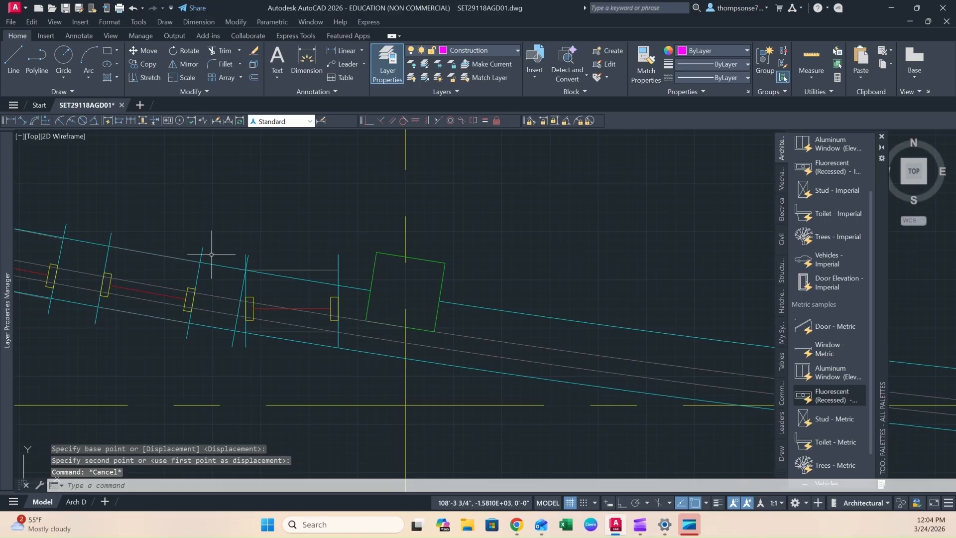
left_click(240, 252)
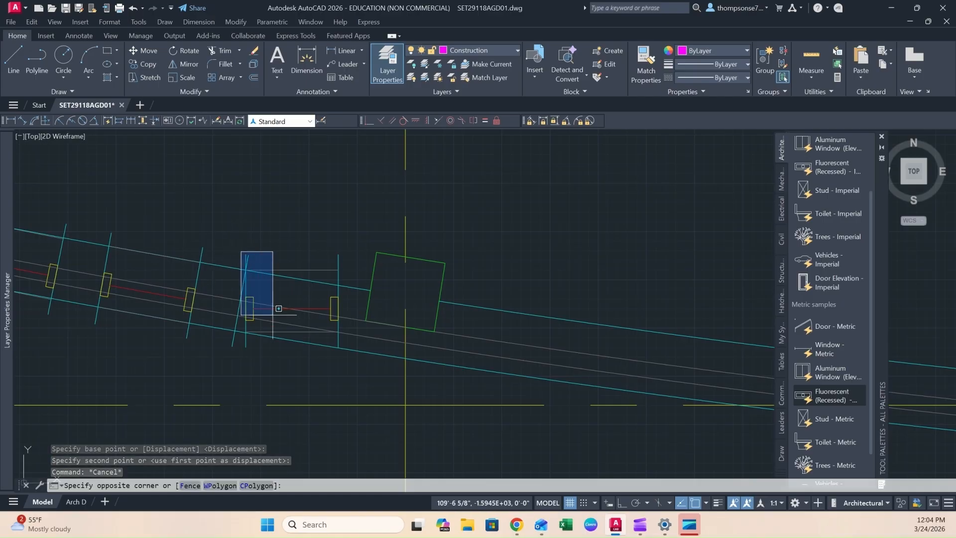
left_click(348, 367)
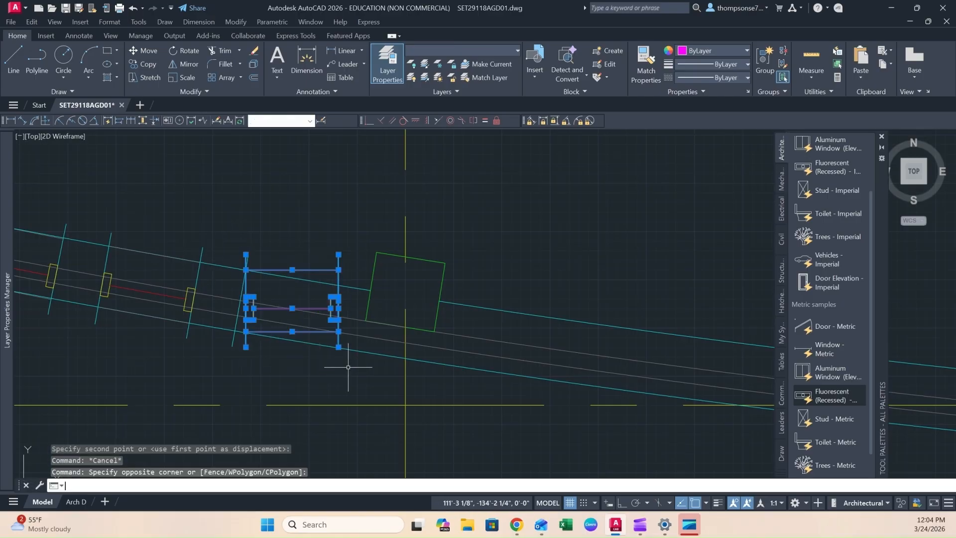
key("Return")
left_click(246, 269)
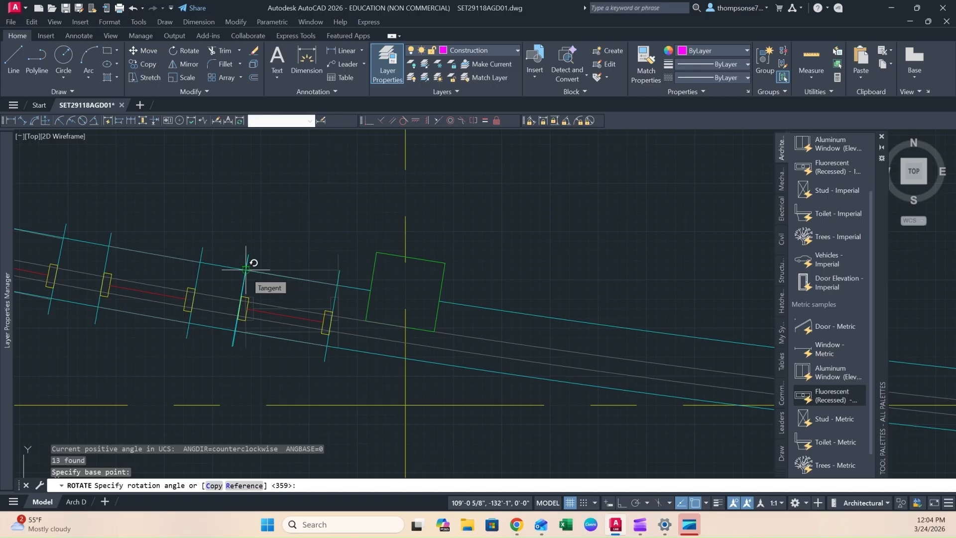
left_click(246, 269)
scroll(259, 278, "up", 5)
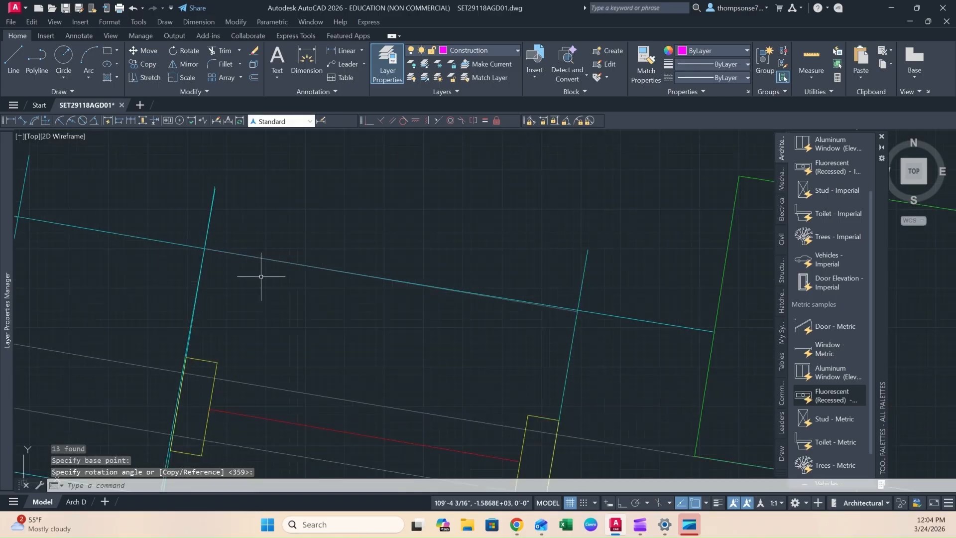
scroll(261, 276, "down", 4)
scroll(275, 302, "down", 2)
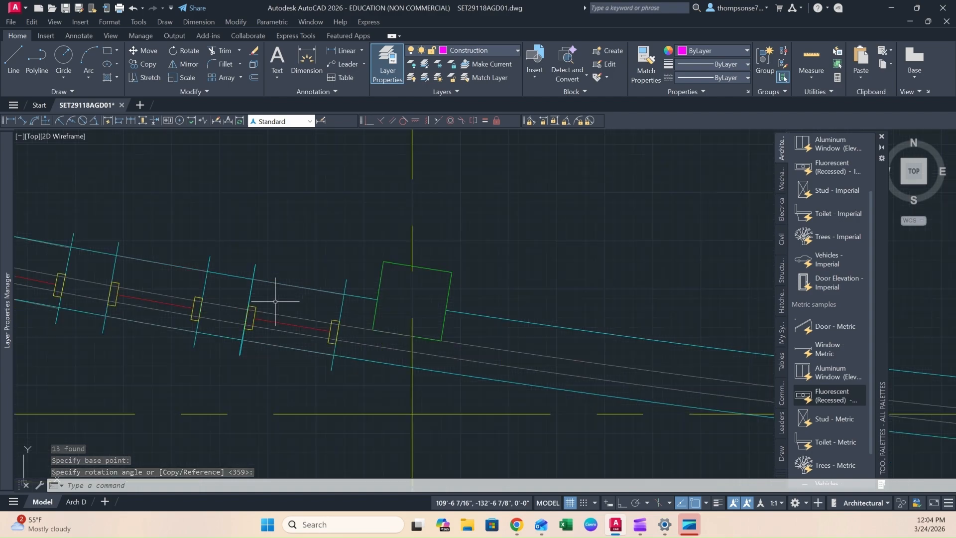
- Delete the duplicate line at the left wall end of the newly rotated rightmost window
scroll(239, 342, "up", 4)
scroll(239, 342, "up", 3)
left_click(229, 348)
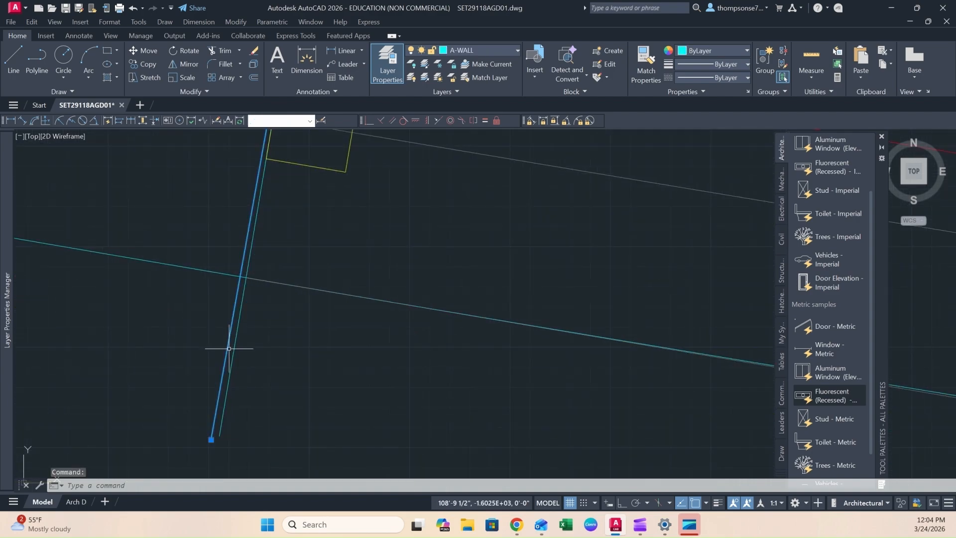
key("Delete")
- Move the left spare window by its upper right corner onto the intersection of the left offset line and the upper wall line
scroll(251, 352, "down", 3)
scroll(199, 371, "down", 4)
middle_click_drag(142, 377, 431, 377)
middle_click_drag(137, 373, 322, 436)
scroll(345, 291, "down", 2)
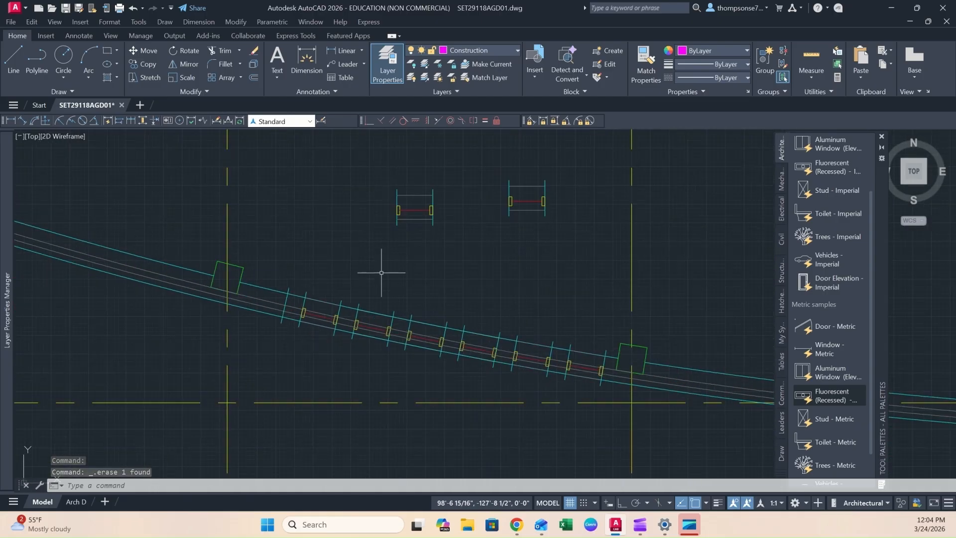
scroll(429, 192, "up", 2)
left_click(449, 177)
left_click(302, 280)
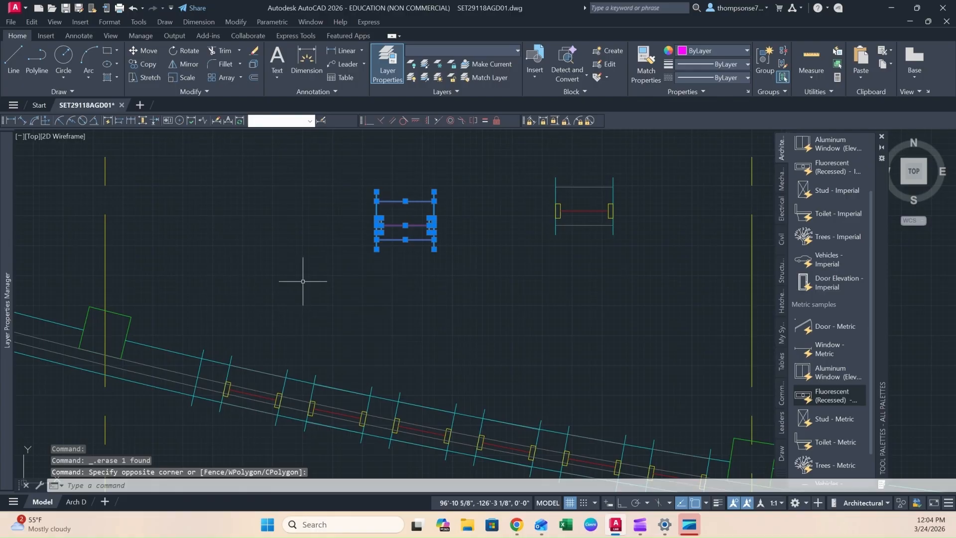
type("m")
key("Return")
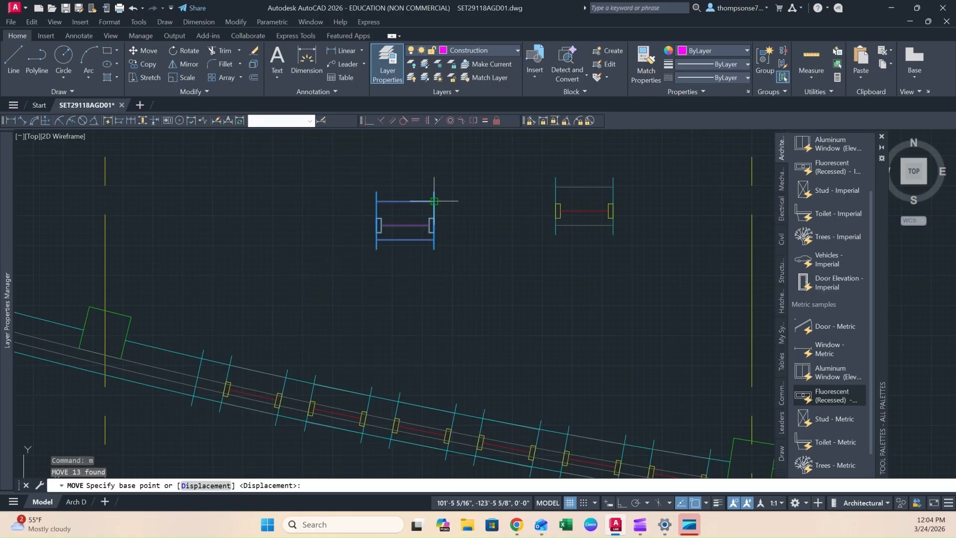
left_click(434, 202)
left_click(214, 380)
mouse_move(224, 380)
middle_mouse_down()
mouse_move(327, 200)
mouse_move(324, 223)
middle_mouse_up()
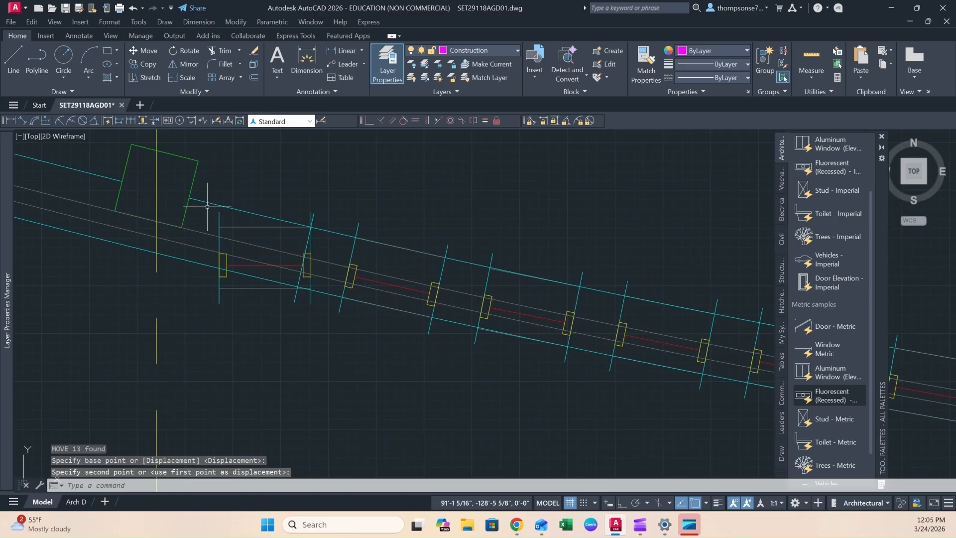
- Rotate the leftmost window about its upper right corner to align it with the angled offset line and curved wall
left_click(207, 204)
left_click(313, 308)
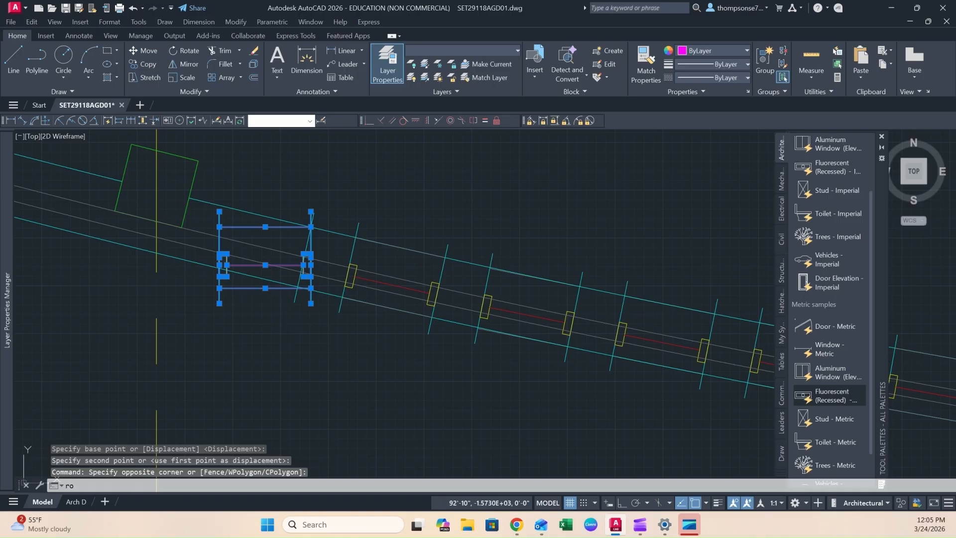
key("Return")
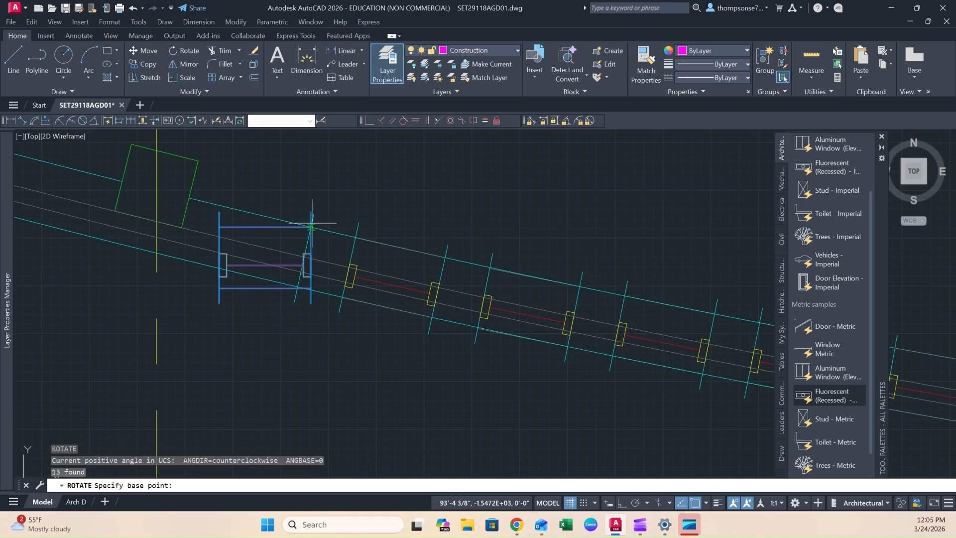
left_click(311, 227)
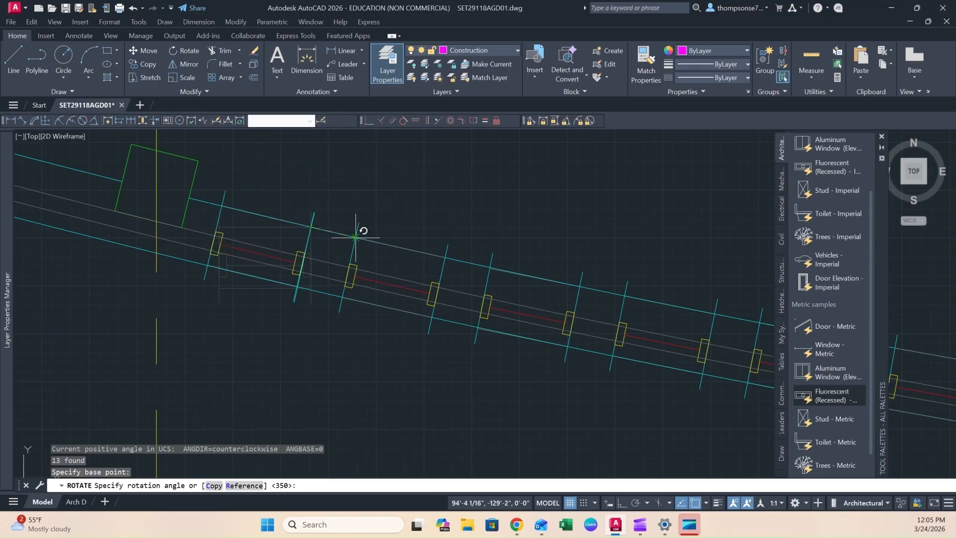
scroll(355, 237, "up", 2)
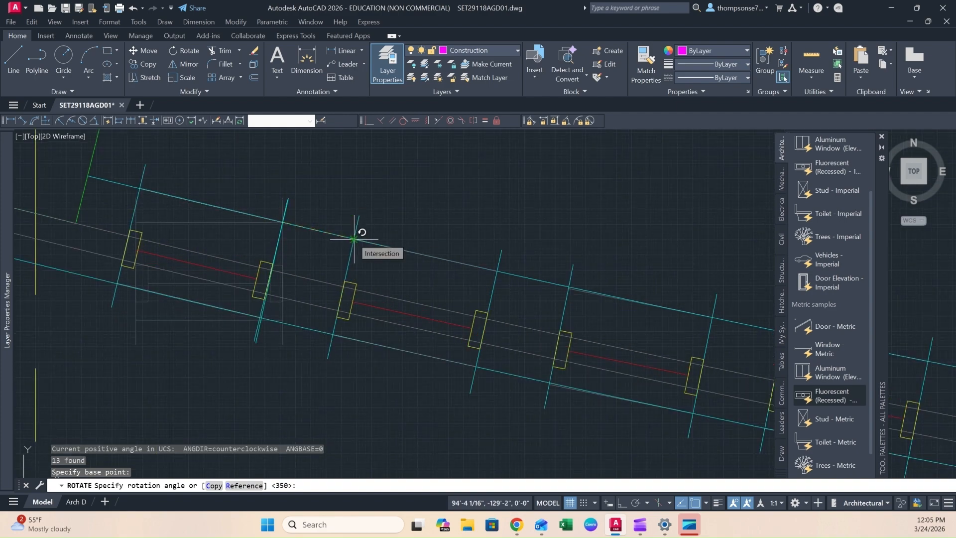
key("Escape")
- Delete the duplicate line at the right wall end of the newly rotated leftmost window
scroll(279, 323, "up", 4)
left_click(234, 341)
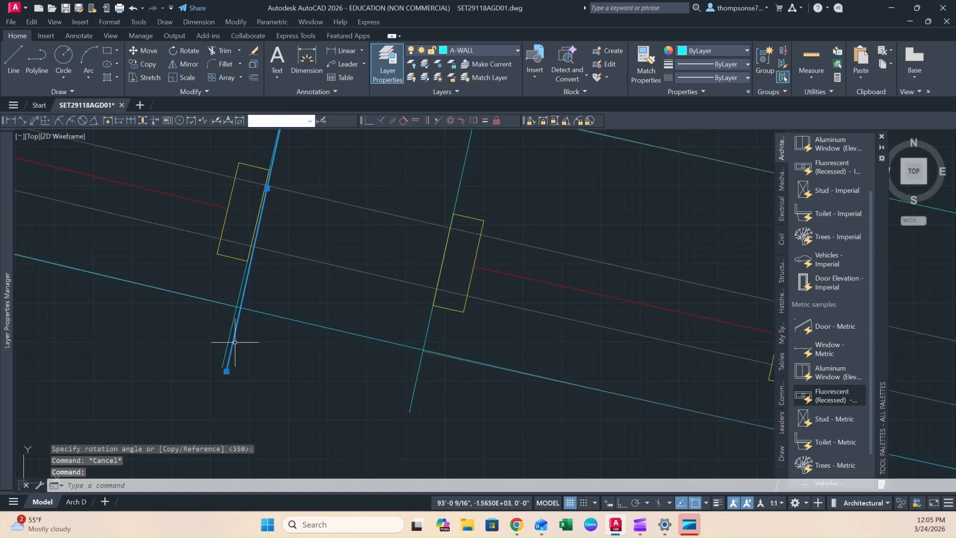
key("Delete")
scroll(266, 341, "down", 3)
mouse_move(256, 363)
middle_mouse_down()
mouse_move(307, 393)
mouse_move(166, 375)
middle_mouse_up()
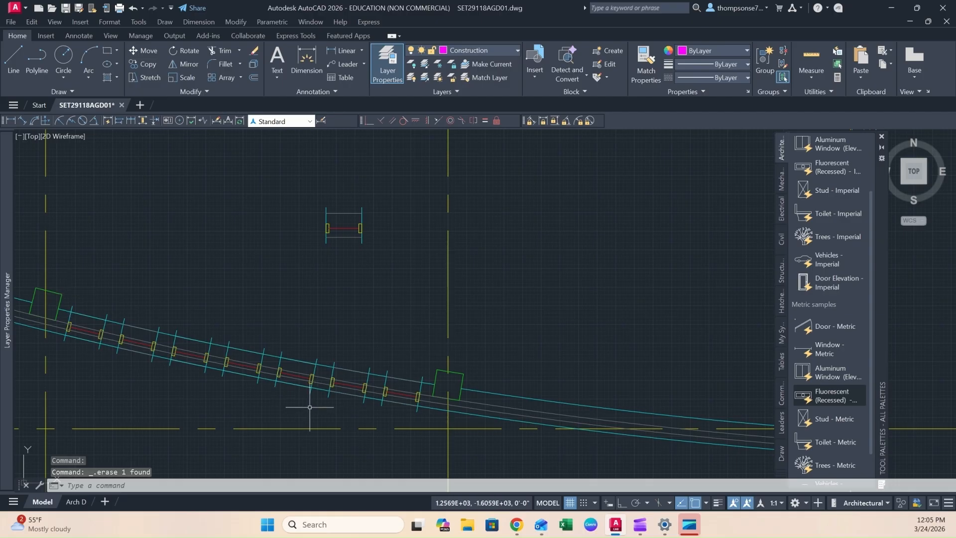
middle_click_drag(335, 407, 457, 392)
scroll(457, 391, "down", 3)
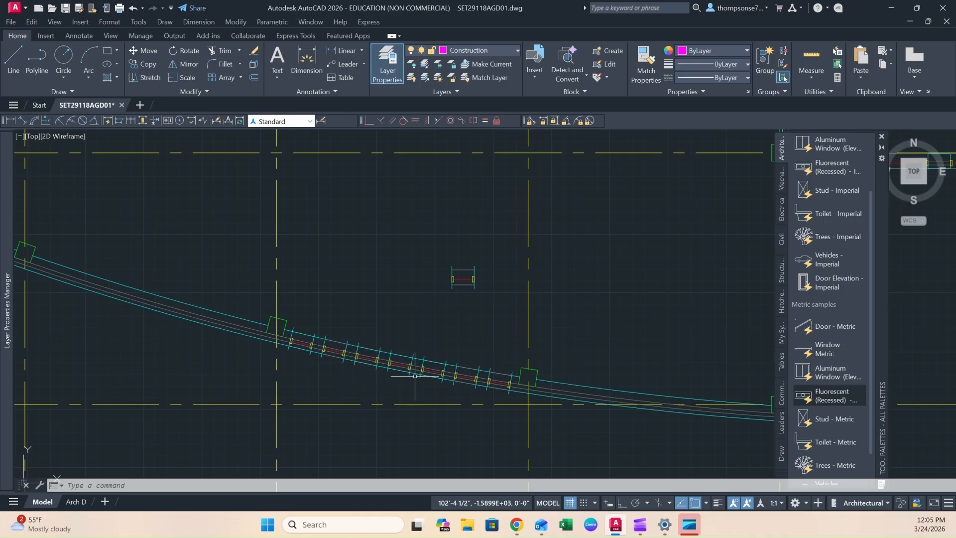
- Trim away the wall cavity line segments that cross the window jambs along the curved bay
scroll(415, 376, "up", 5)
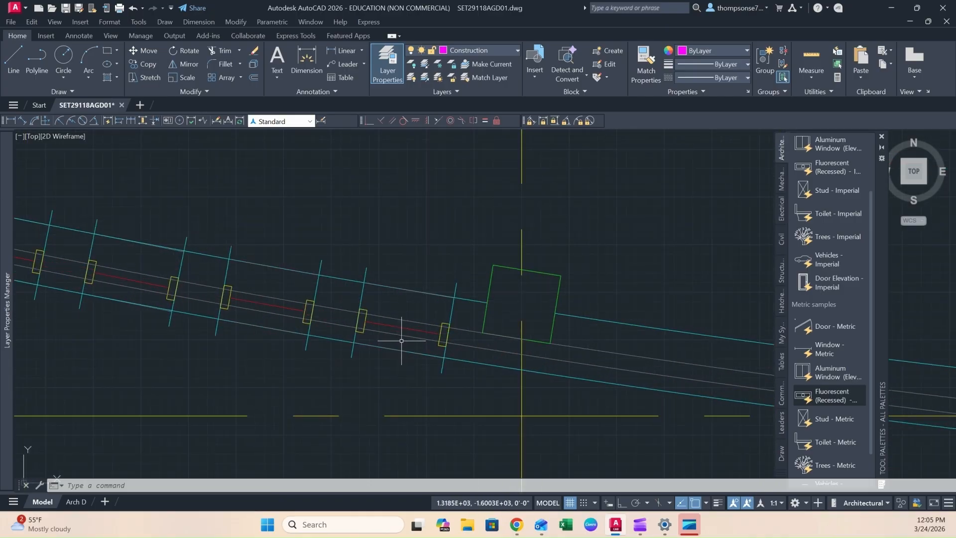
type("tr")
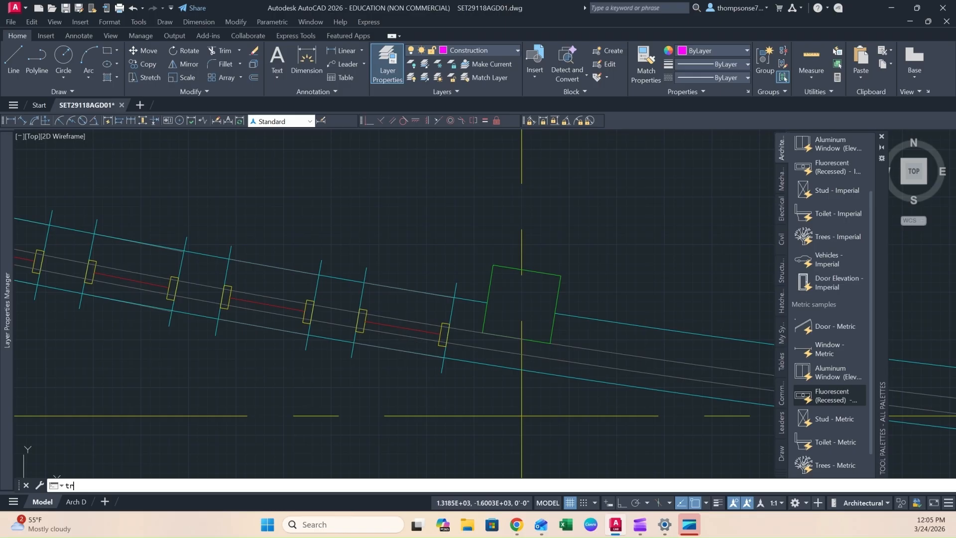
key("Return")
scroll(438, 333, "up", 2)
left_click(451, 320)
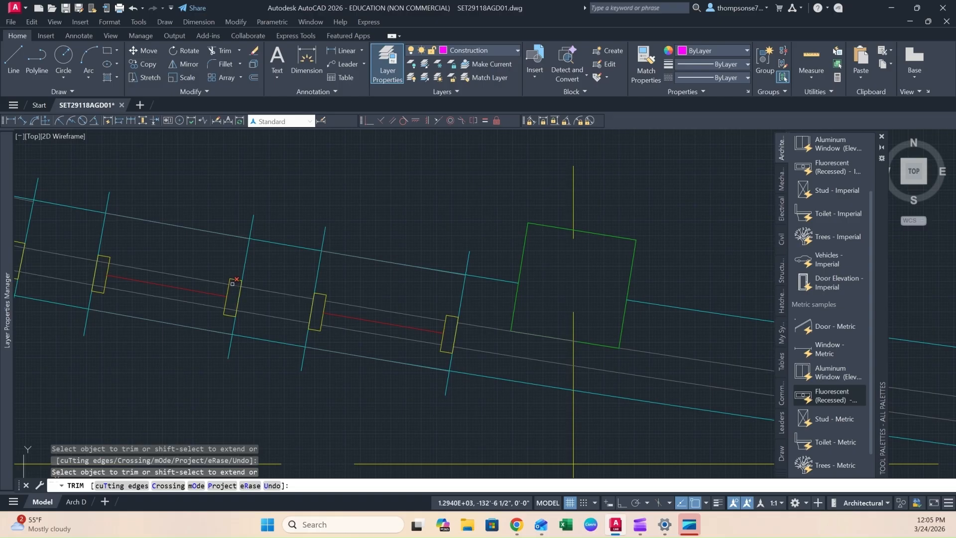
middle_click_drag(214, 312, 435, 355)
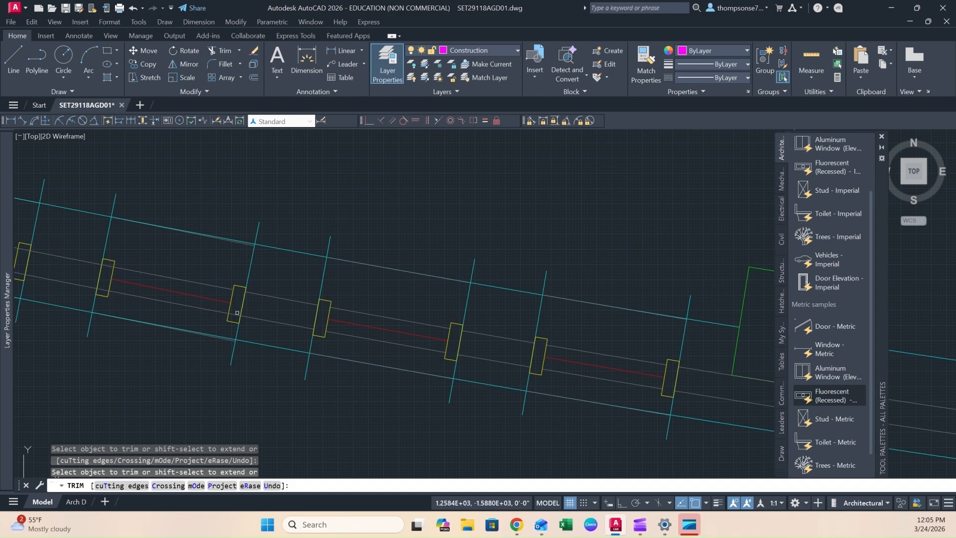
middle_click_drag(155, 319, 465, 368)
left_click_drag(421, 314, 415, 339)
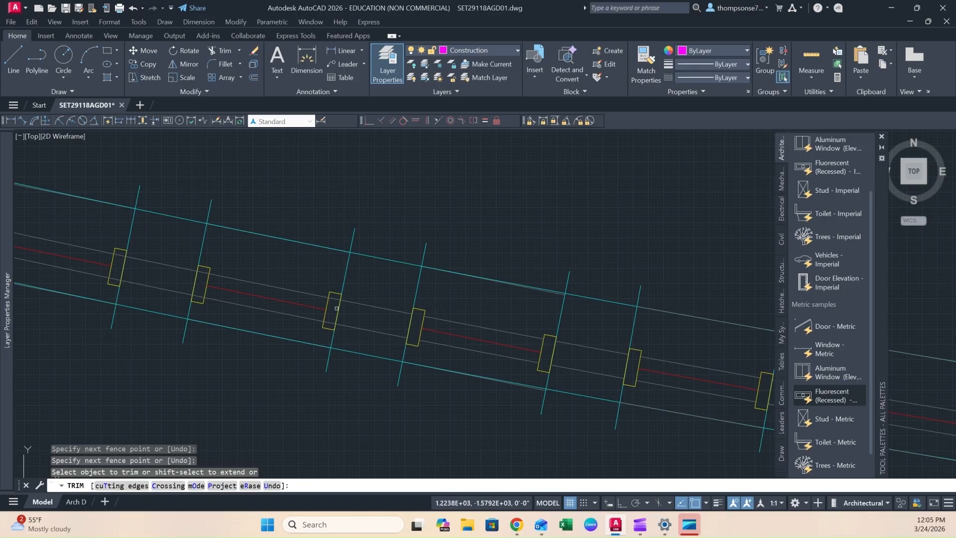
left_click_drag(334, 296, 332, 323)
mouse_move(478, 370)
middle_mouse_down()
mouse_move(418, 347)
mouse_move(462, 352)
middle_mouse_up()
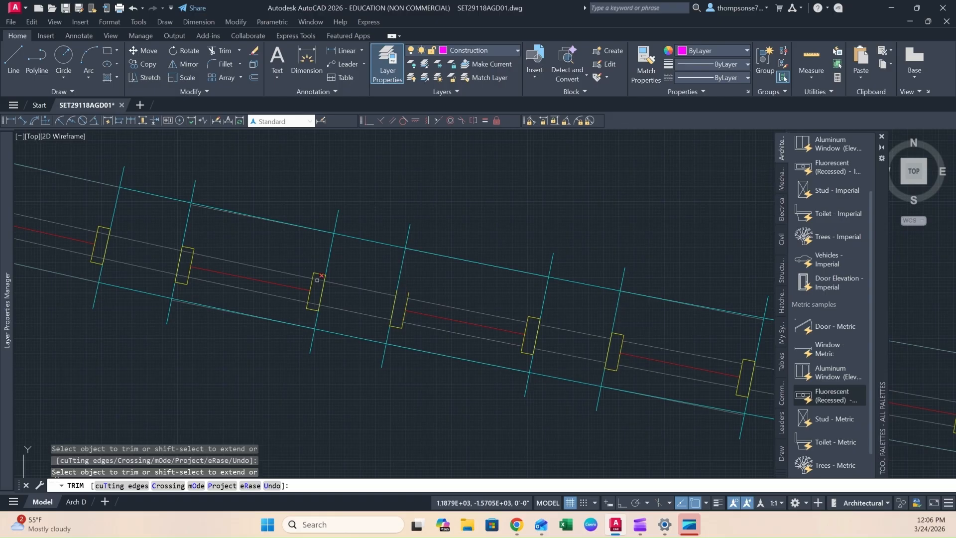
middle_click_drag(201, 314, 329, 342)
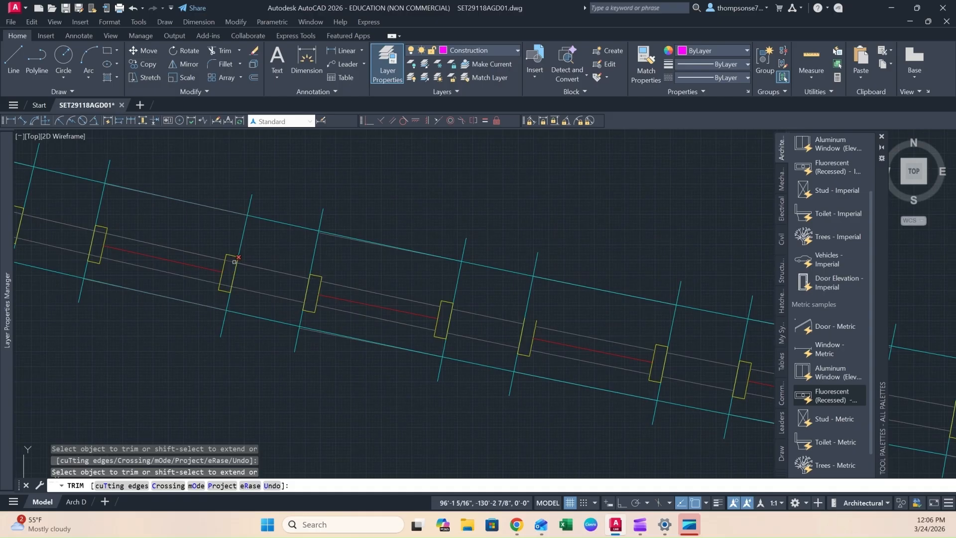
middle_click_drag(227, 285, 246, 324)
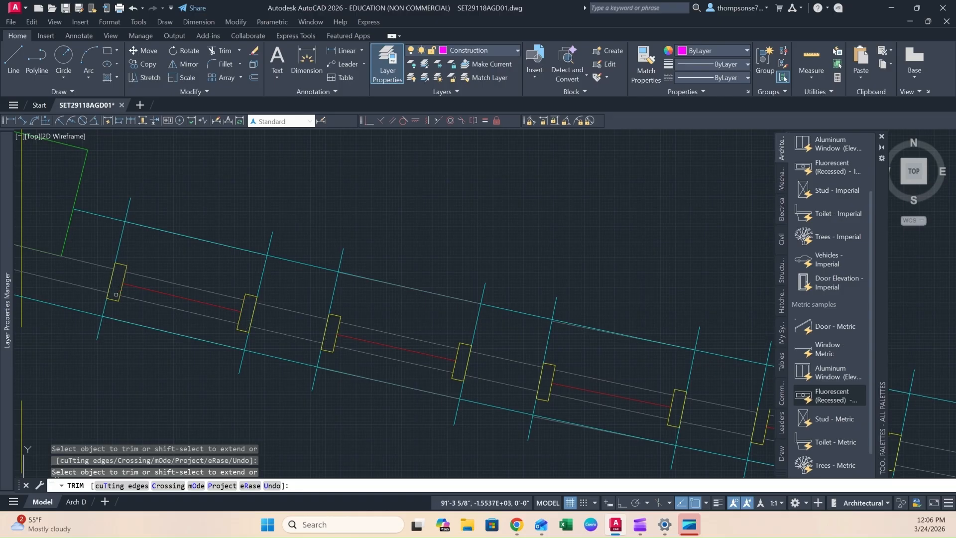
key("Escape")
- Copy the top edge of the neighboring jamb onto the jamb that is missing its top edge
mouse_move(415, 360)
middle_mouse_down()
mouse_move(386, 391)
mouse_move(235, 359)
middle_mouse_up()
scroll(678, 418, "up", 2)
middle_click_drag(678, 418, 400, 323)
left_click(465, 345)
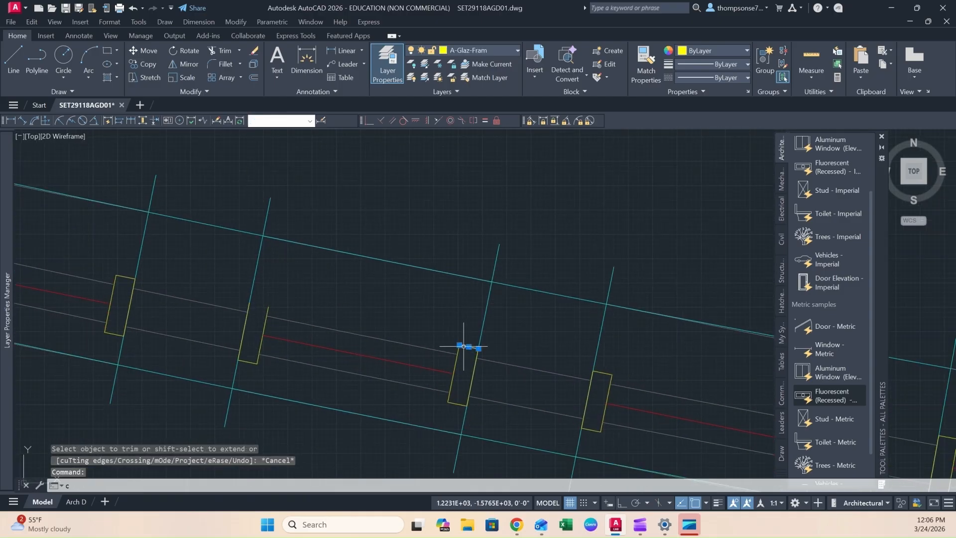
type("o")
key("Return")
left_click(459, 344)
left_click(250, 303)
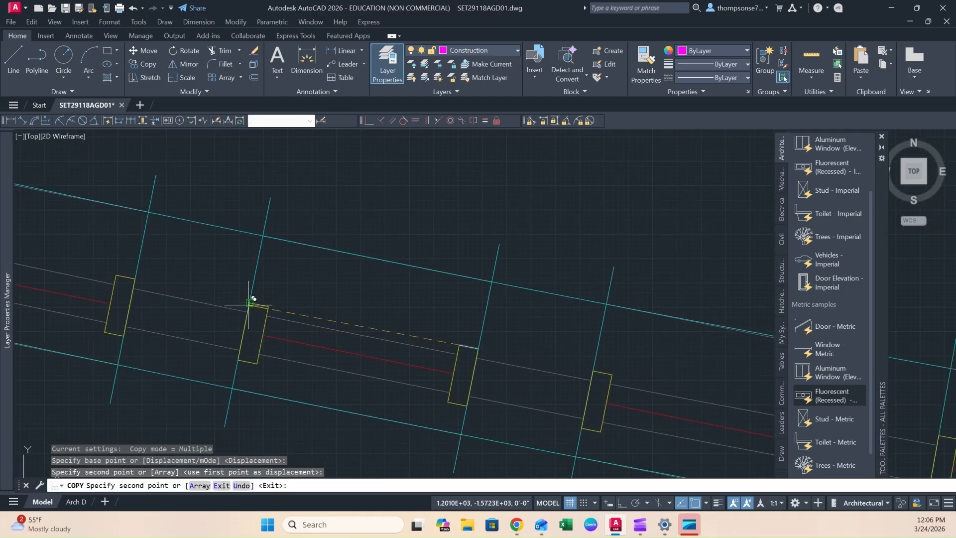
key("Escape")
- Delete the pairs of wall cavity lines between the jambs of all seven windows in the curved bay
scroll(272, 348, "down", 3)
mouse_move(440, 394)
middle_mouse_down()
mouse_move(288, 363)
mouse_move(506, 363)
mouse_move(509, 376)
mouse_move(412, 386)
middle_mouse_up()
scroll(155, 320, "down", 2)
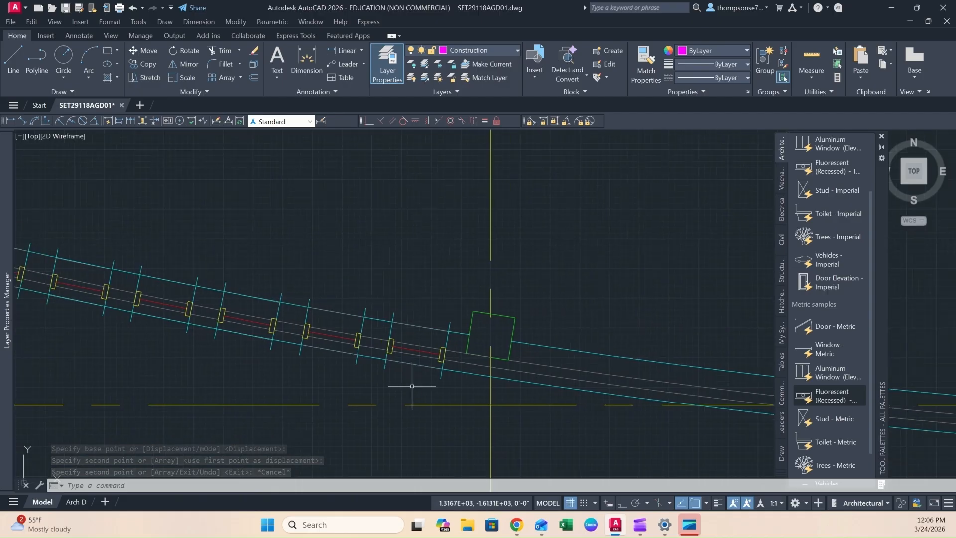
left_click(427, 344)
left_click(394, 352)
left_click_drag(419, 355, 334, 337, "ctrl")
left_click_drag(261, 318, 90, 292, "ctrl")
middle_click_drag(66, 307, 198, 347)
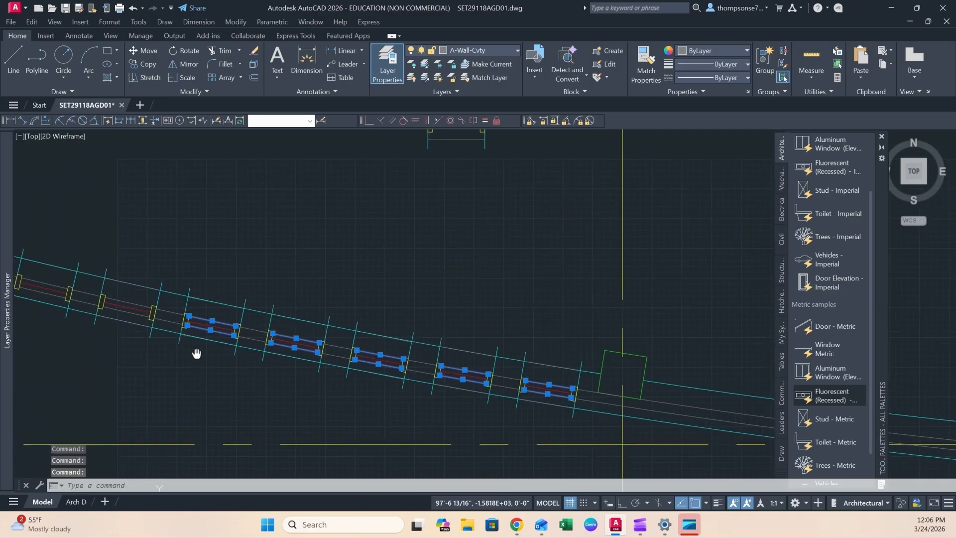
middle_click_drag(94, 343, 196, 362)
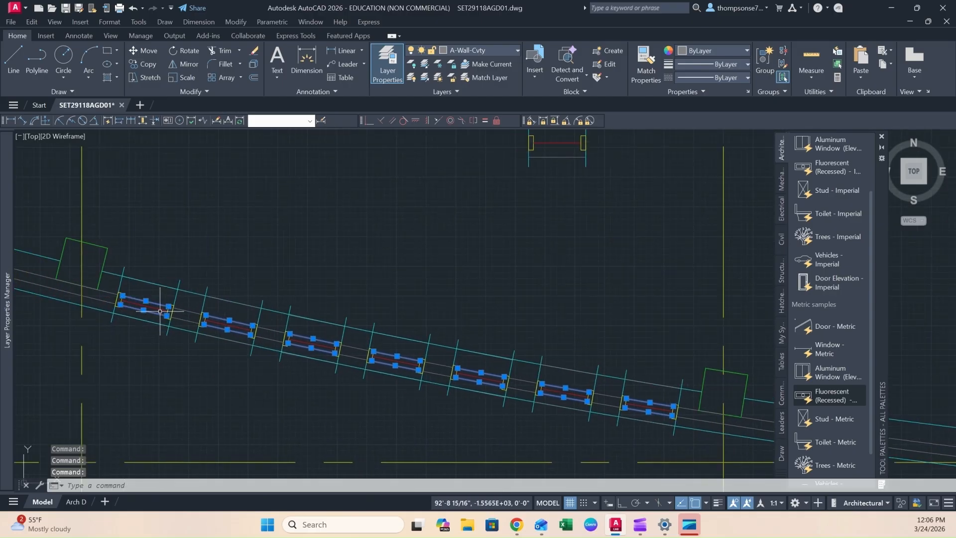
key("Delete")
middle_click_drag(207, 338, 219, 365)
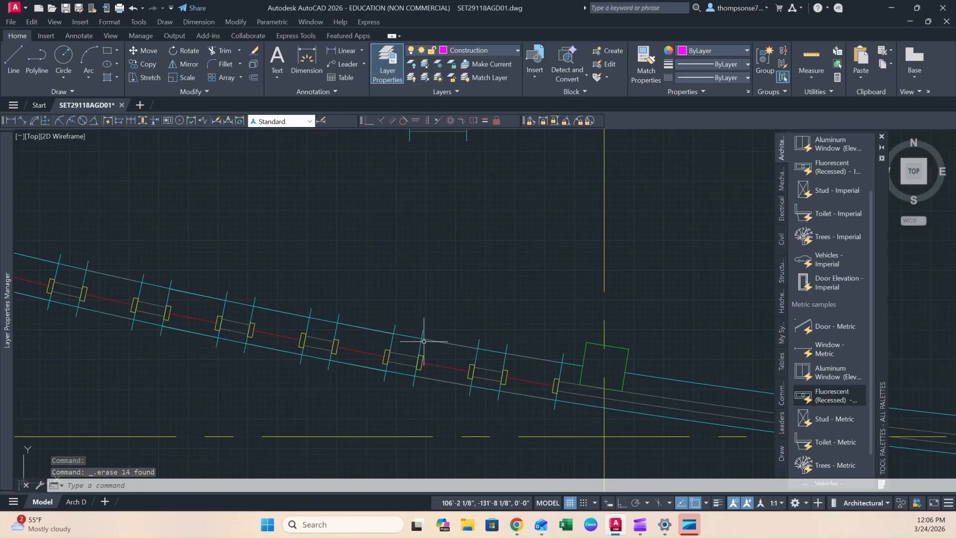
- Freeze the A-Glaz-Sill layer
scroll(451, 351, "down", 2)
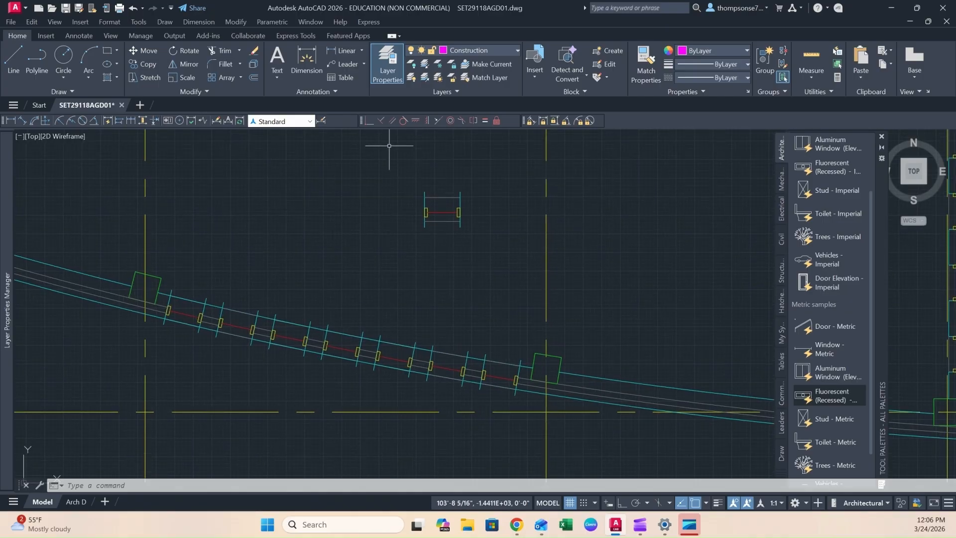
left_click(514, 49)
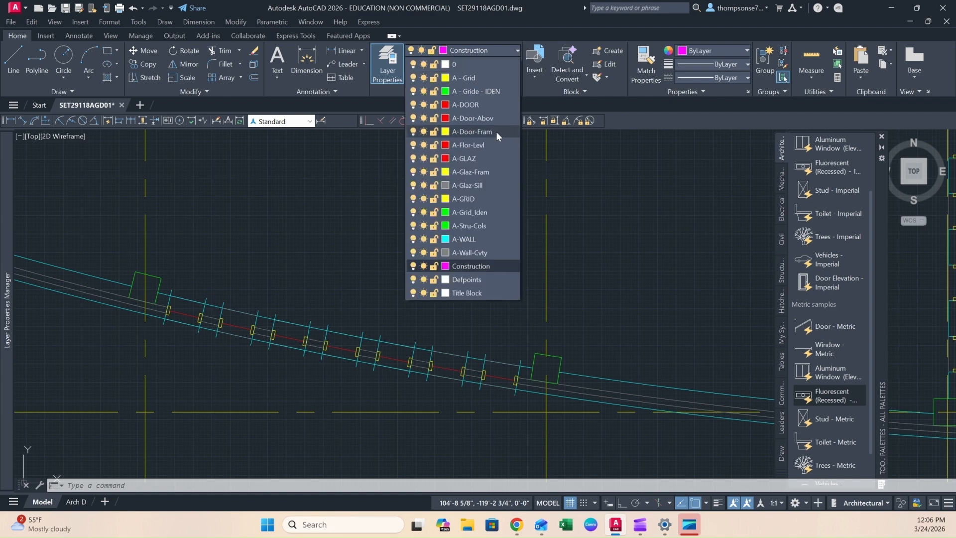
left_click(423, 185)
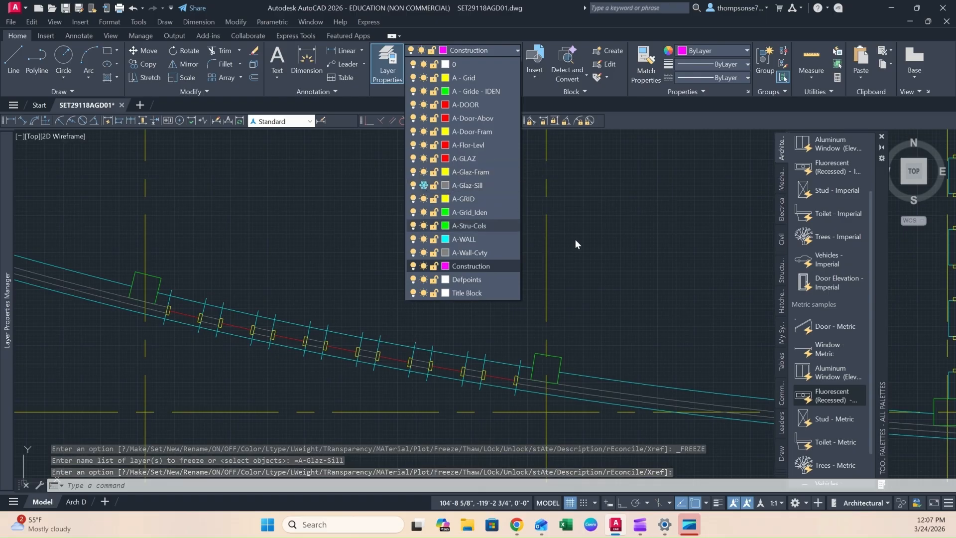
left_click(386, 301)
- Trim the upper and lower wall lines across all seven window openings in the curved bay
scroll(433, 300, "down", 4)
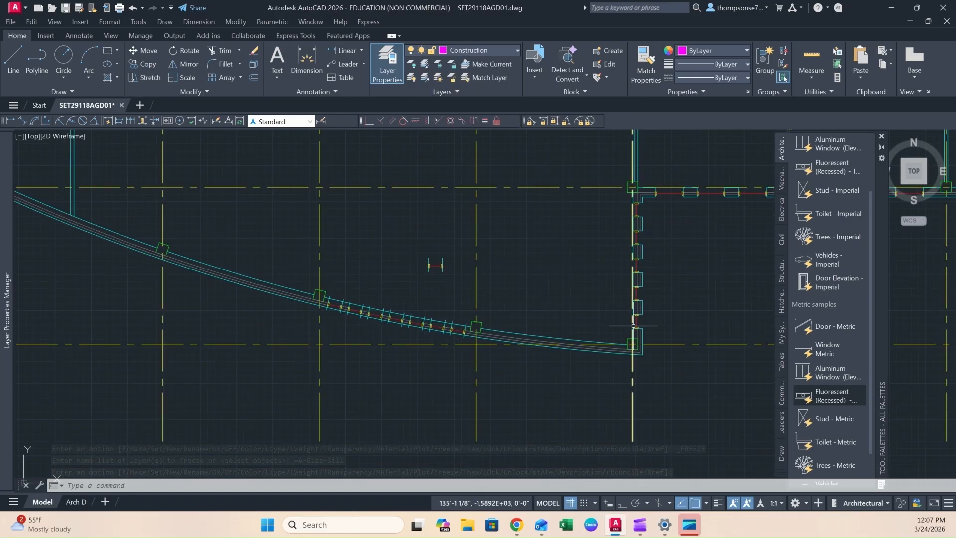
scroll(637, 325, "up", 6)
scroll(528, 321, "down", 4)
middle_click_drag(230, 321, 367, 334)
scroll(385, 338, "up", 4)
scroll(385, 339, "up", 2)
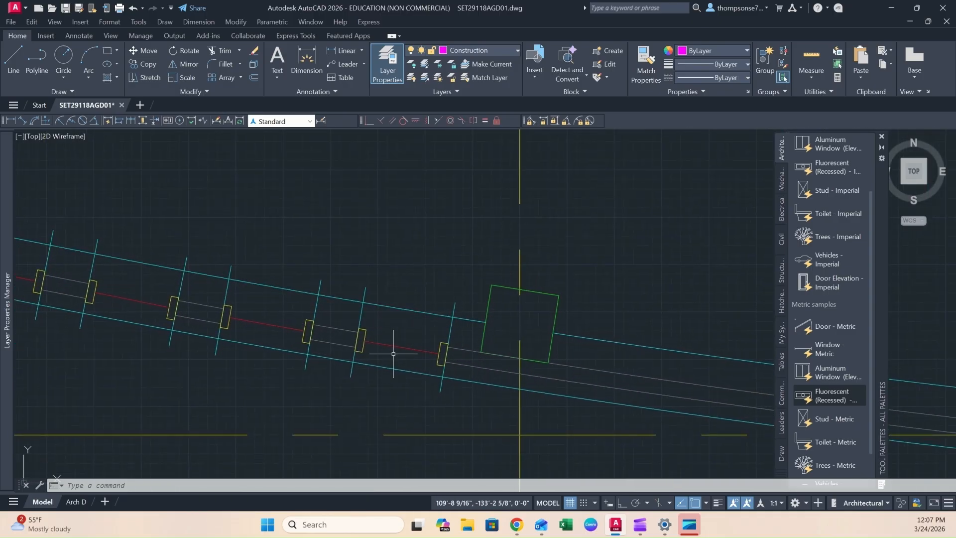
type("tr")
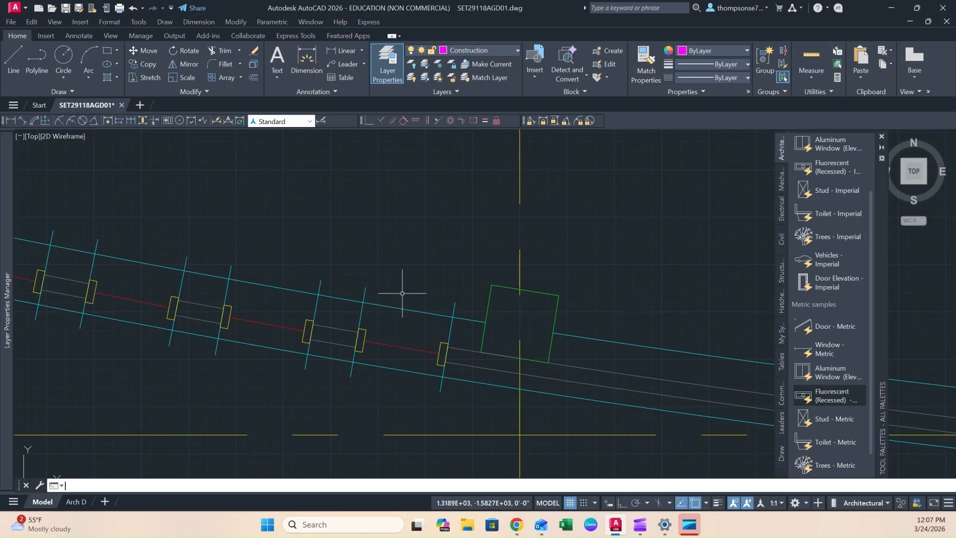
key("Return")
left_click(400, 308)
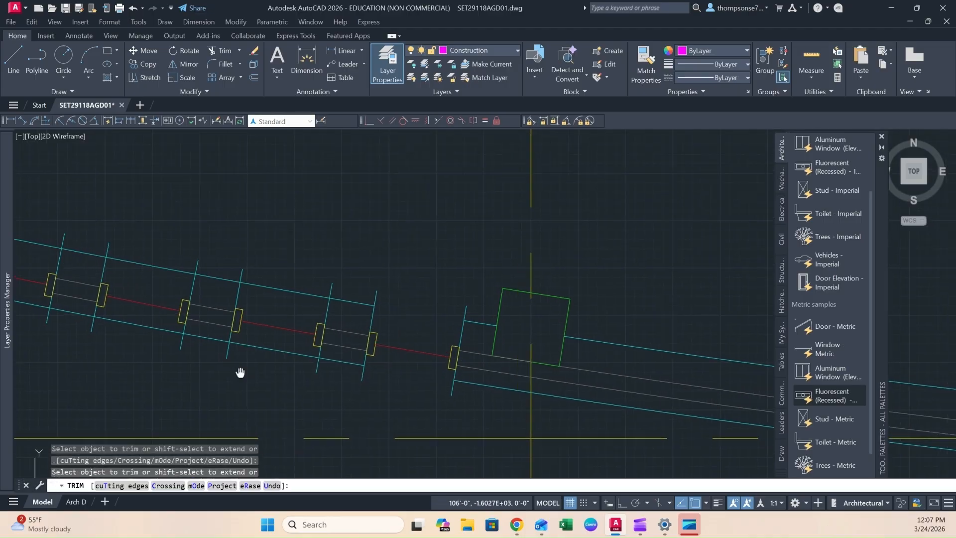
middle_click_drag(258, 345, 329, 349)
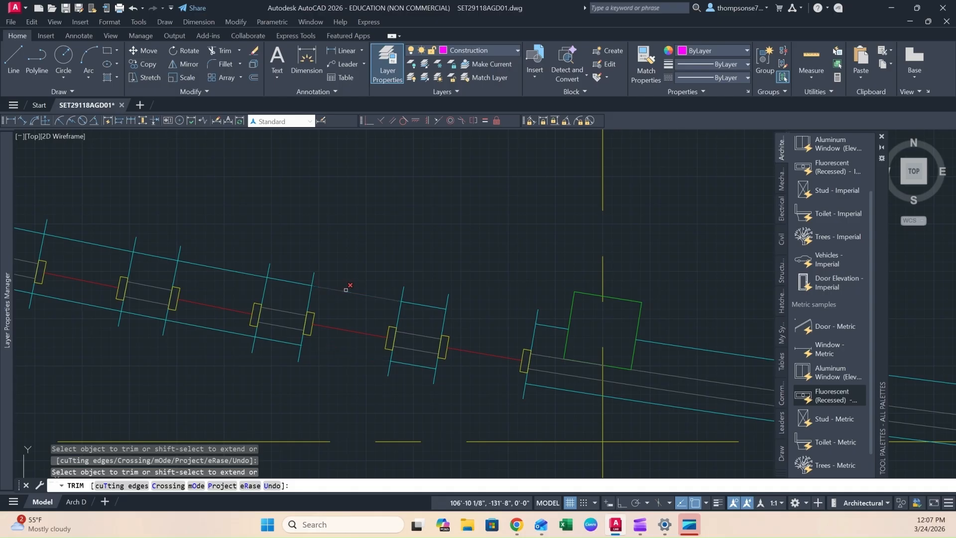
left_click_drag(240, 252, 222, 279)
left_click_drag(207, 320, 196, 345)
middle_click_drag(195, 353, 427, 370)
left_click_drag(364, 242, 321, 276)
left_click_drag(313, 315, 293, 339)
middle_click_drag(263, 346, 463, 369)
left_click_drag(394, 233, 342, 341)
middle_click_drag(341, 344, 443, 356)
left_click_drag(396, 225, 381, 252)
left_click_drag(374, 286, 341, 318)
left_click_drag(259, 181, 244, 219)
left_click_drag(245, 255, 235, 291)
- Trim the wall end lines where they extend below the lower wall line along the whole curved bay
left_click_drag(333, 300, 186, 263)
middle_click_drag(471, 364, 280, 340)
mouse_move(439, 336)
left_mouse_down()
mouse_move(309, 315)
mouse_move(204, 271)
left_mouse_up()
mouse_move(513, 375)
middle_mouse_down()
mouse_move(463, 365)
mouse_move(476, 360)
middle_mouse_up()
left_click_drag(546, 352, 318, 312)
middle_click_drag(658, 380, 376, 333)
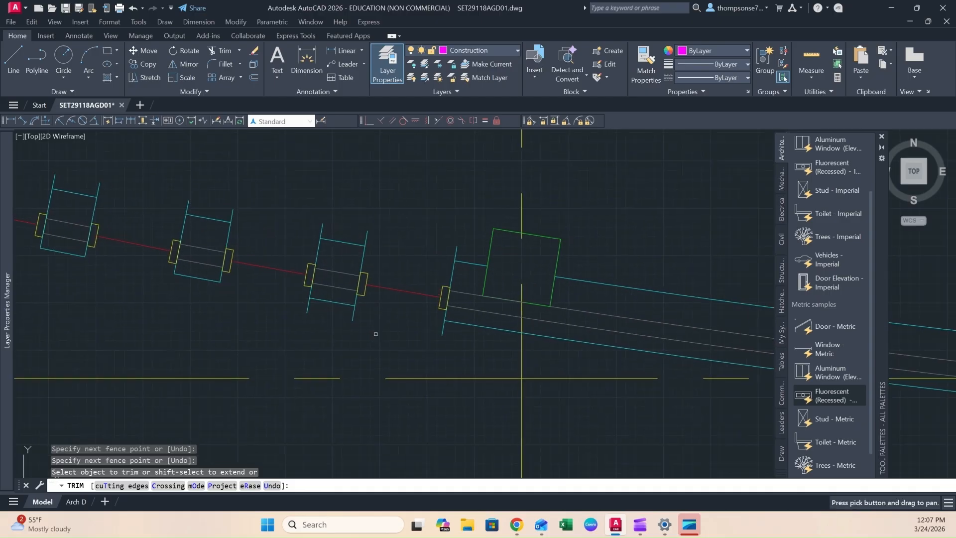
left_click_drag(469, 335, 294, 308)
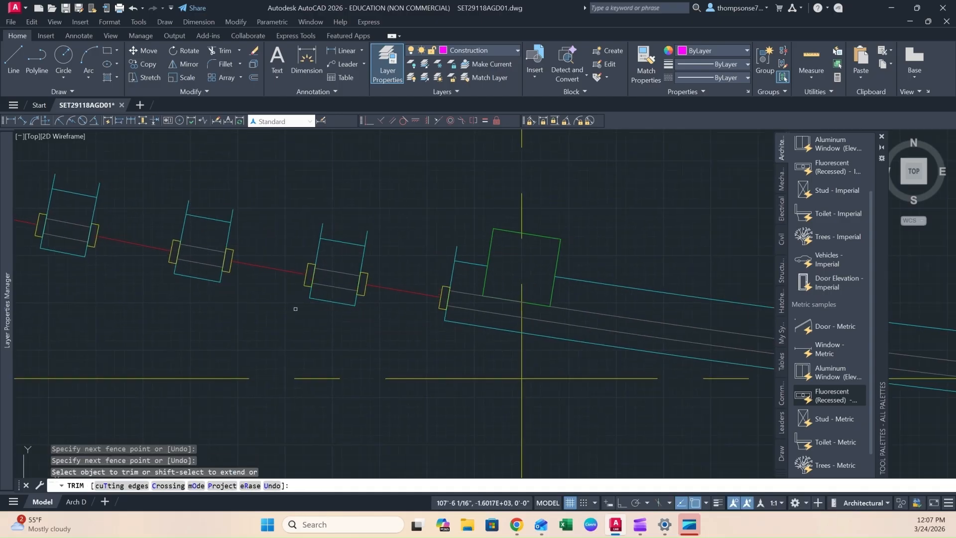
- Trim the wall end lines where they extend above the upper wall line along the whole curved bay
mouse_move(473, 241)
left_mouse_down()
mouse_move(459, 231)
mouse_move(153, 202)
left_mouse_up()
middle_click_drag(163, 199, 659, 285)
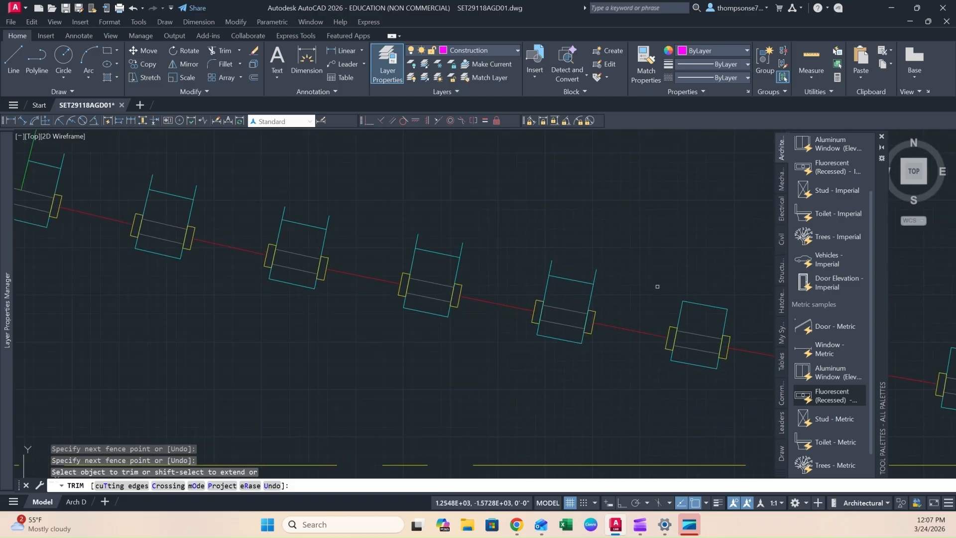
left_click(621, 270)
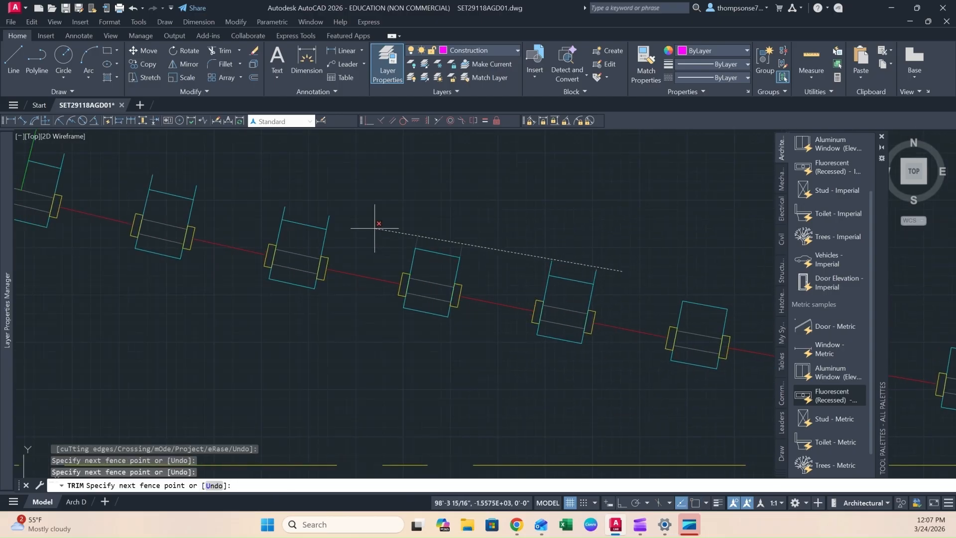
key("Return")
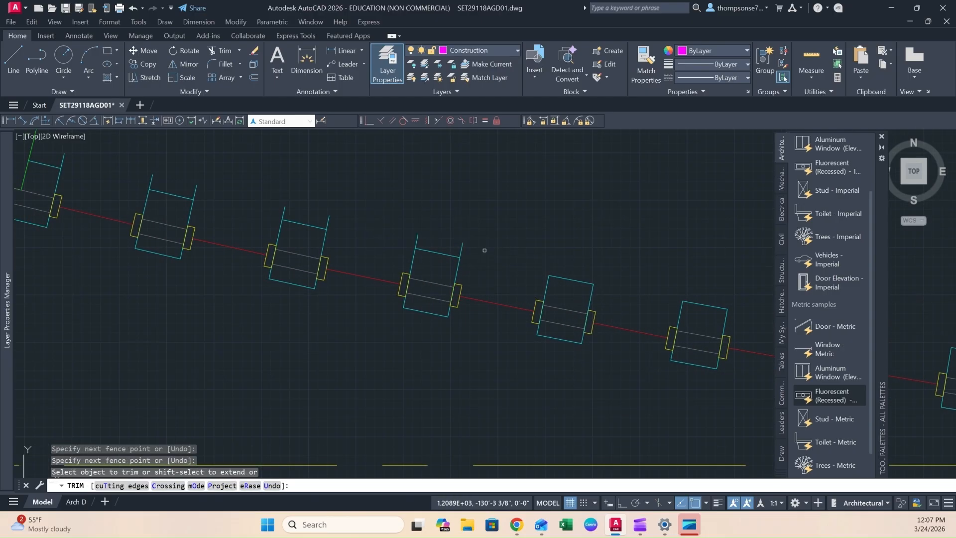
left_click(484, 249)
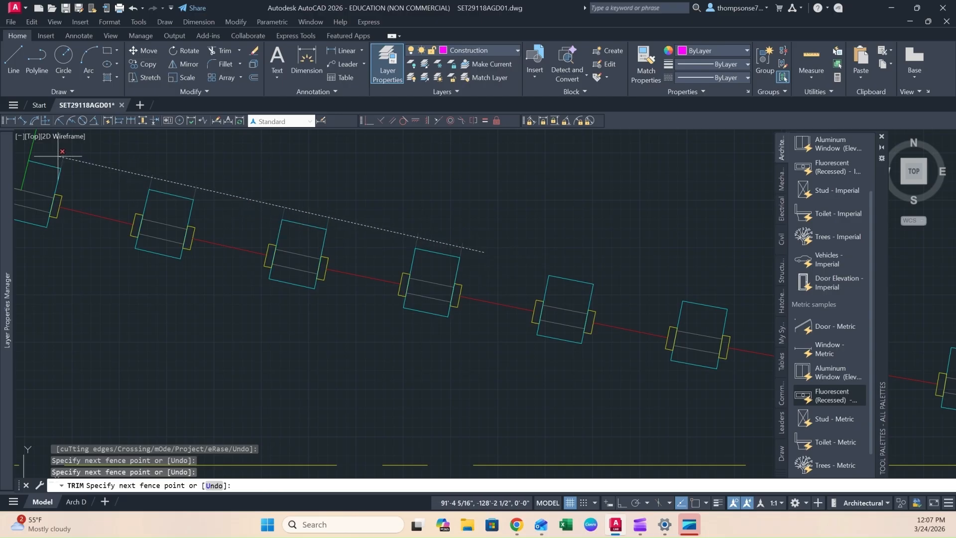
key("Return")
scroll(294, 256, "down", 4)
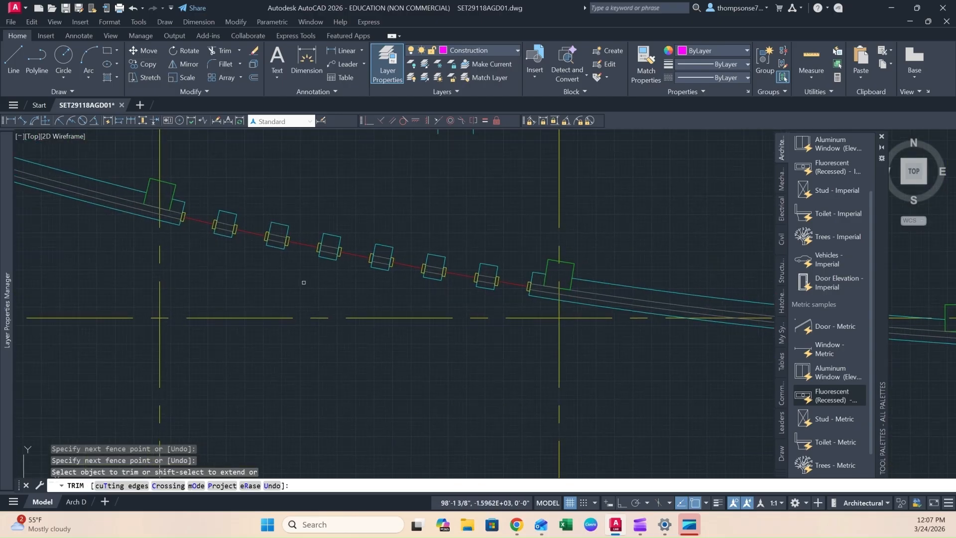
key("Escape")
- Thaw the A-Glaz-Sill layer
scroll(263, 305, "down", 2)
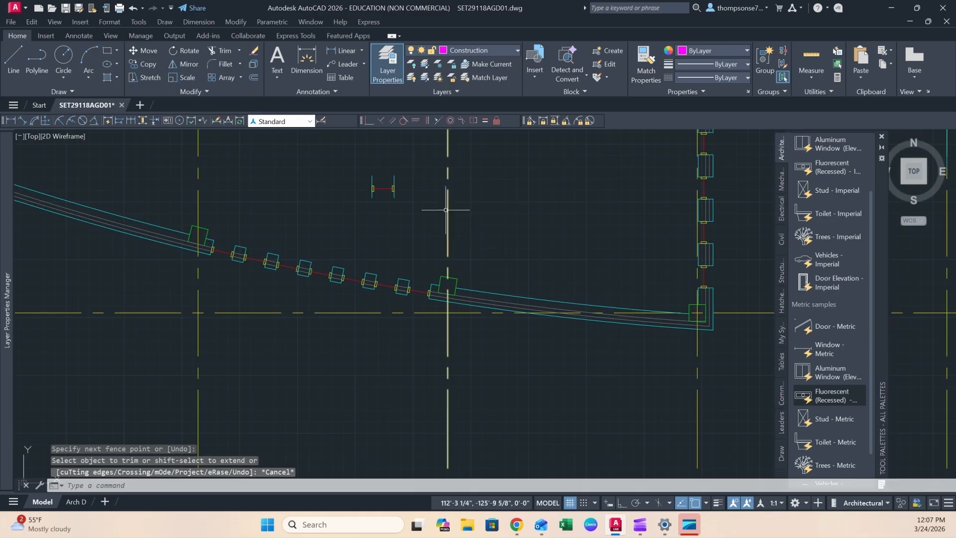
left_click(492, 50)
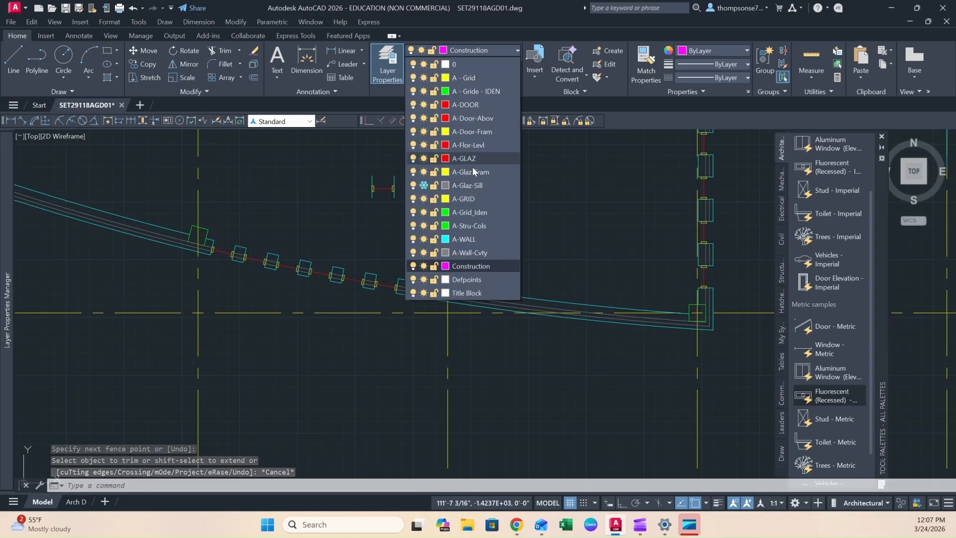
left_click(423, 185)
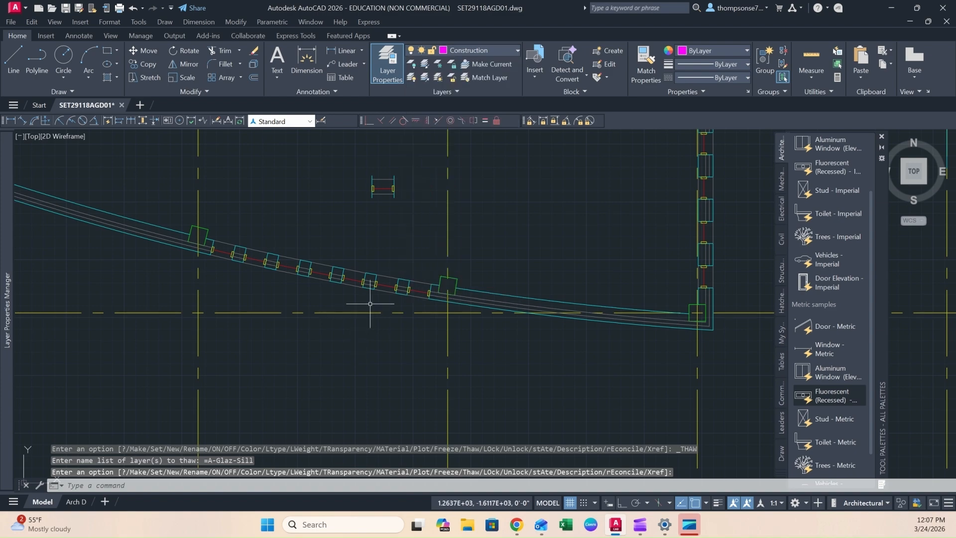
- Examine the seven windows in the curved bay and the neighbouring bays of the curved wall
scroll(405, 292, "up", 5)
scroll(334, 315, "down", 4)
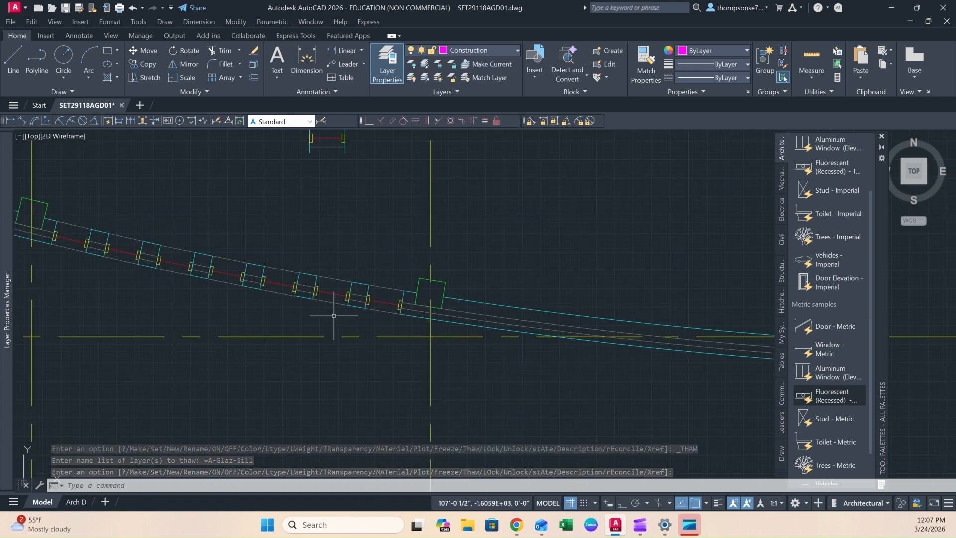
scroll(333, 315, "down", 3)
scroll(369, 366, "down", 2)
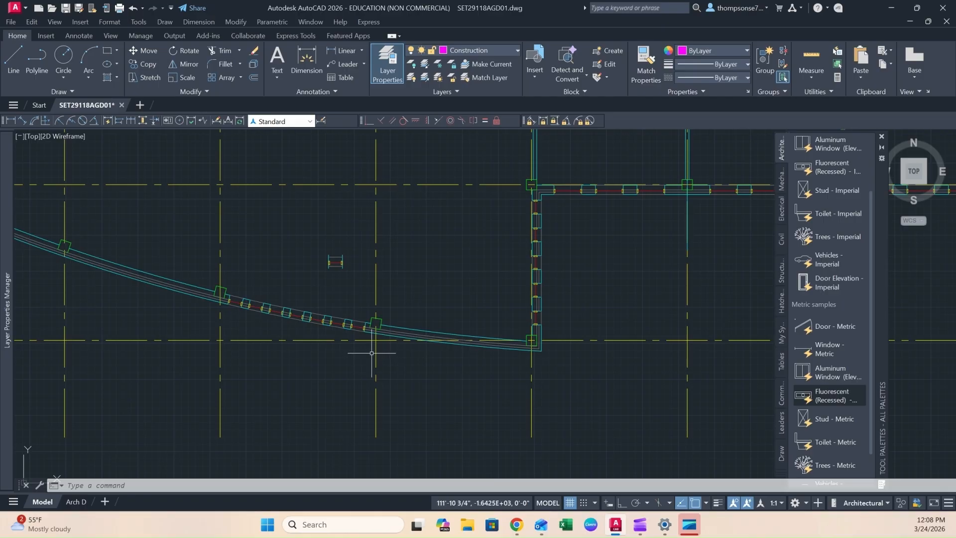
scroll(370, 352, "down", 2)
middle_click_drag(320, 363, 441, 384)
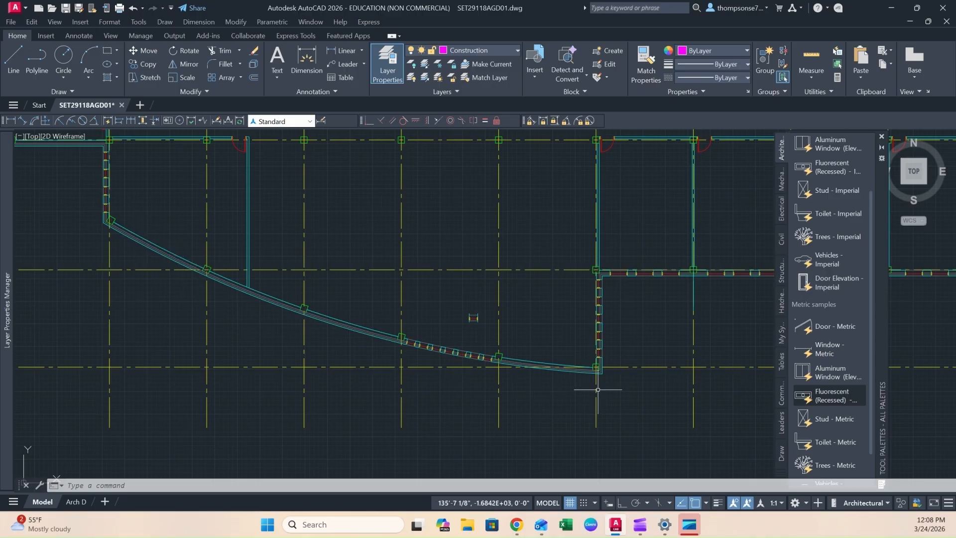
scroll(391, 361, "up", 6)
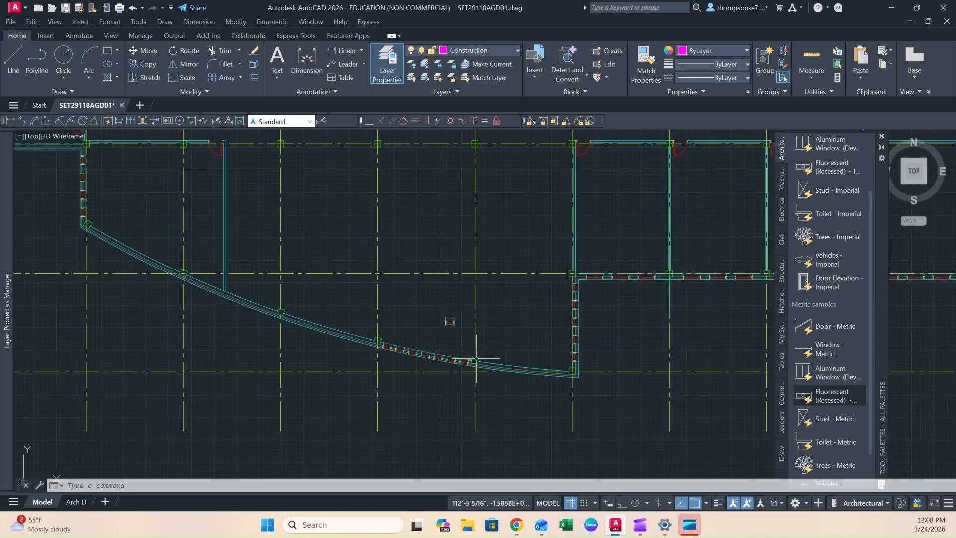
scroll(373, 359, "down", 3)
middle_click_drag(380, 363, 423, 367)
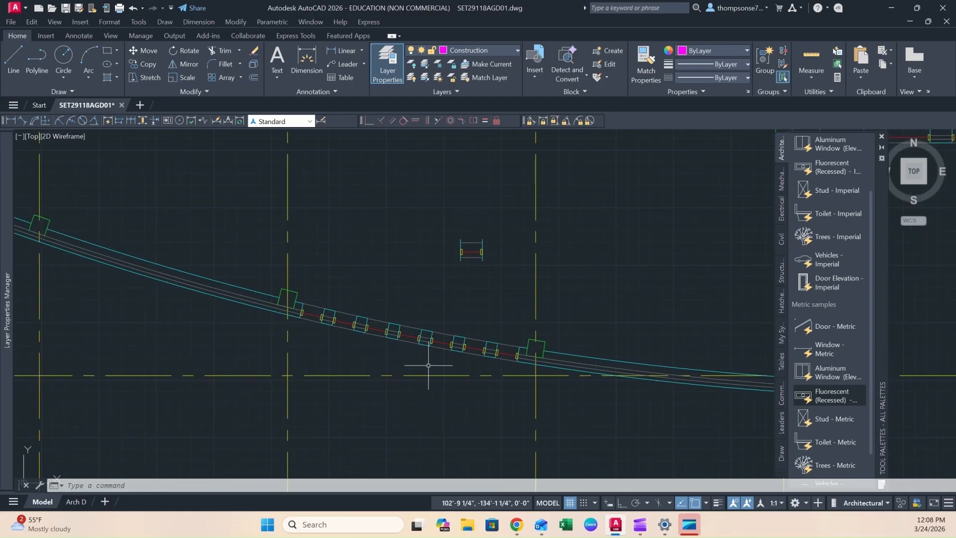